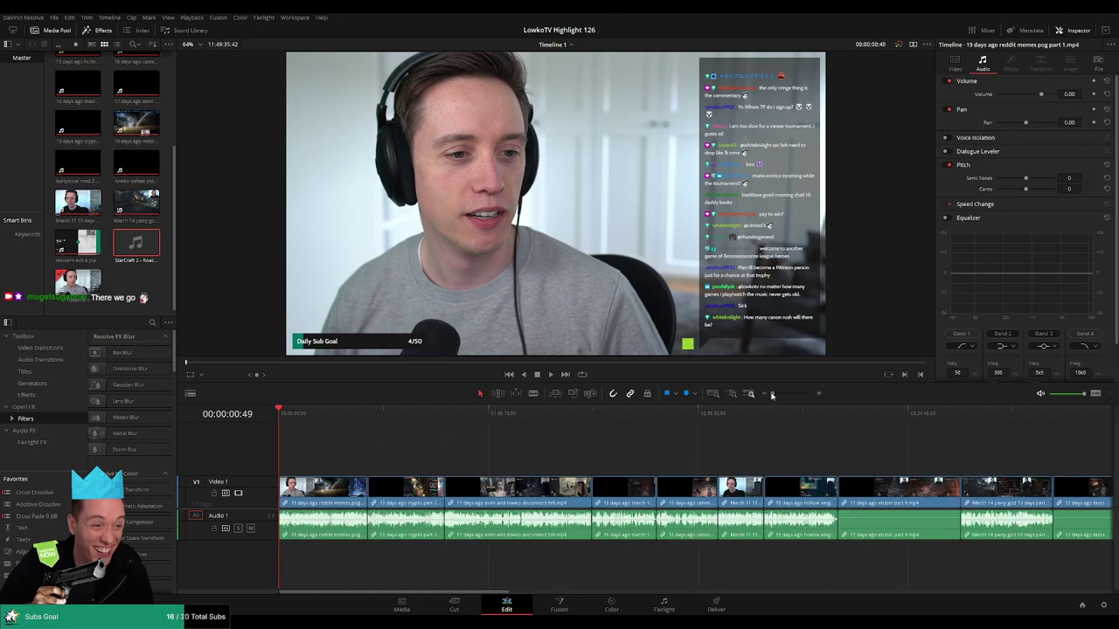
# Scroll along the timeline and park the playhead near its end
pyautogui.hscroll(5, 909, 477)
pyautogui.hscroll(5, 722, 449)
pyautogui.hscroll(5, 801, 454)
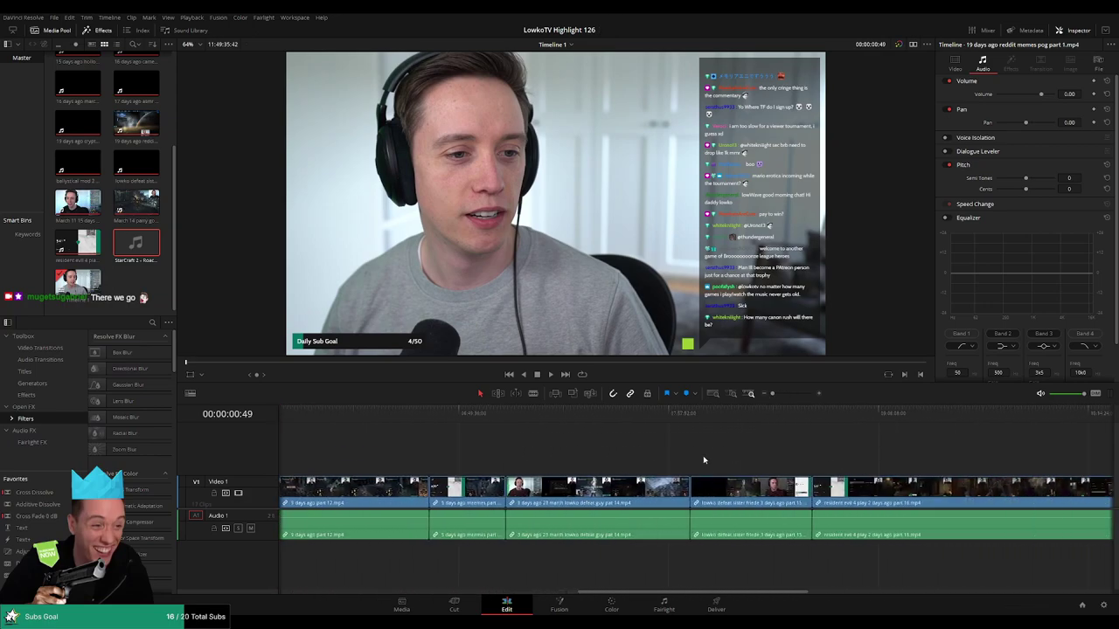
pyautogui.hscroll(5, 702, 455)
pyautogui.hscroll(3, 786, 455)
pyautogui.click(702, 415)
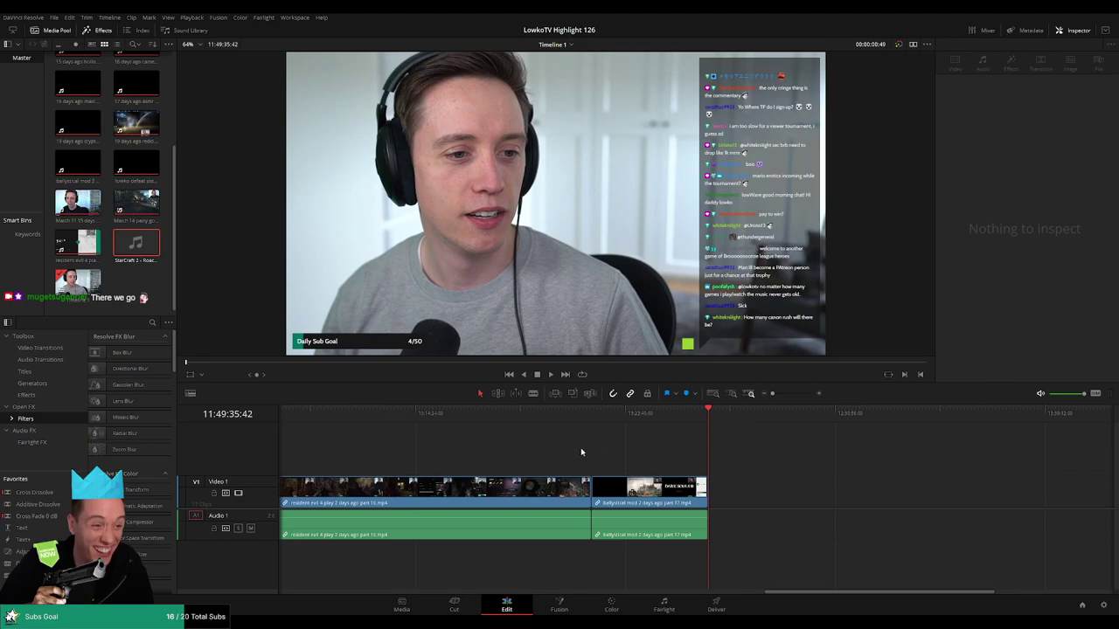
pyautogui.hscroll(-5, 725, 454)
pyautogui.hscroll(2, 699, 455)
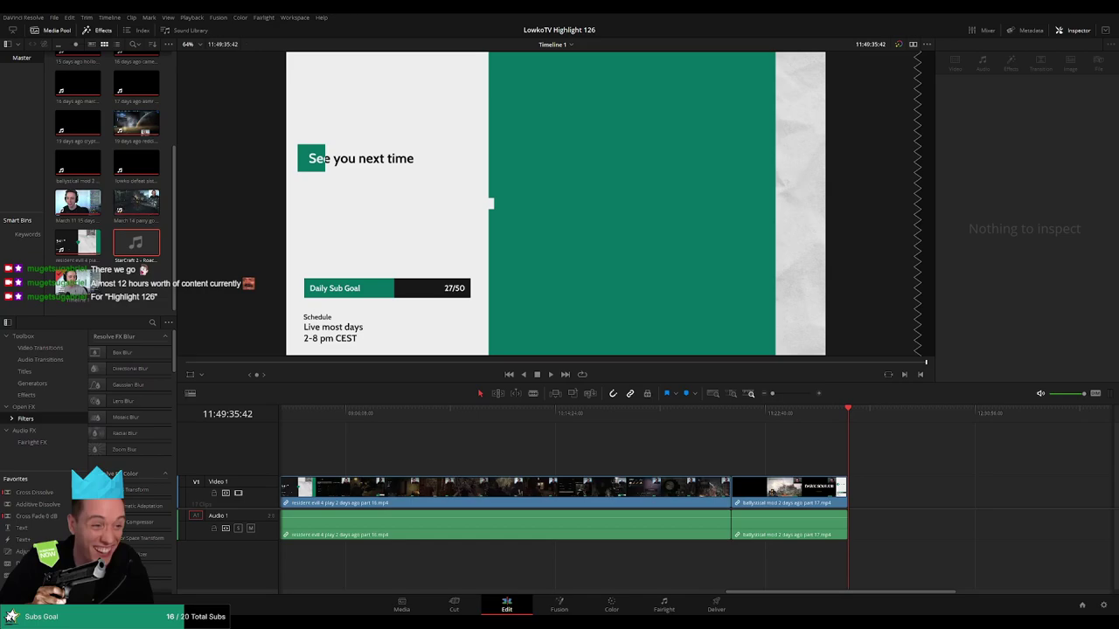
# Return to the timeline start, enlarge the preview above the timeline, and play from the beginning
pyautogui.hscroll(-5, 643, 477)
pyautogui.moveTo(772, 595); pyautogui.dragTo(245, 591)
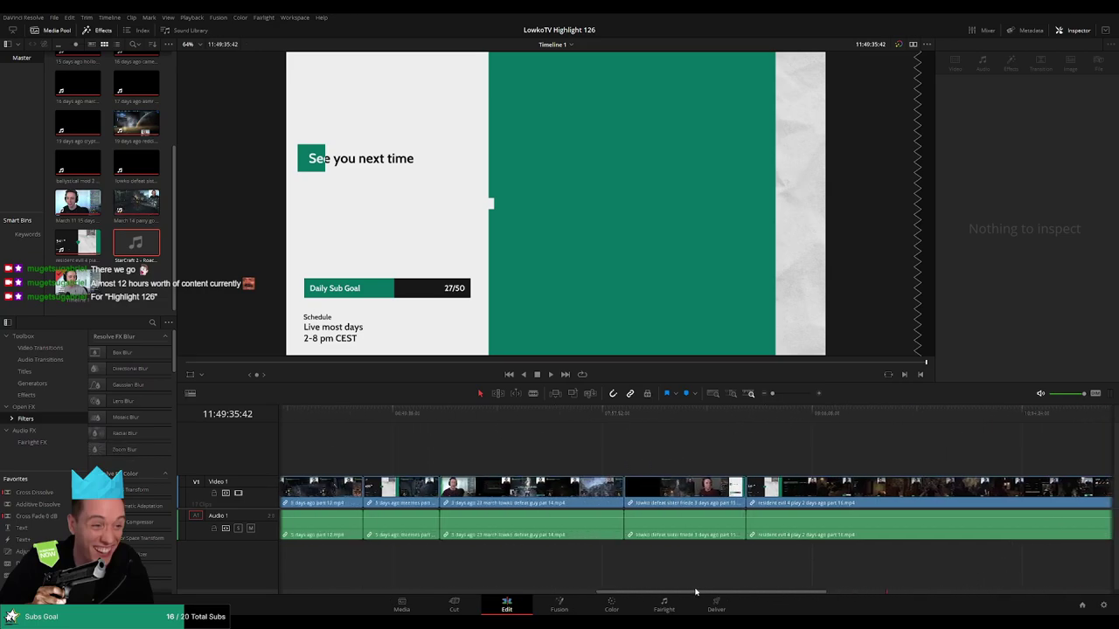
pyautogui.click(281, 413)
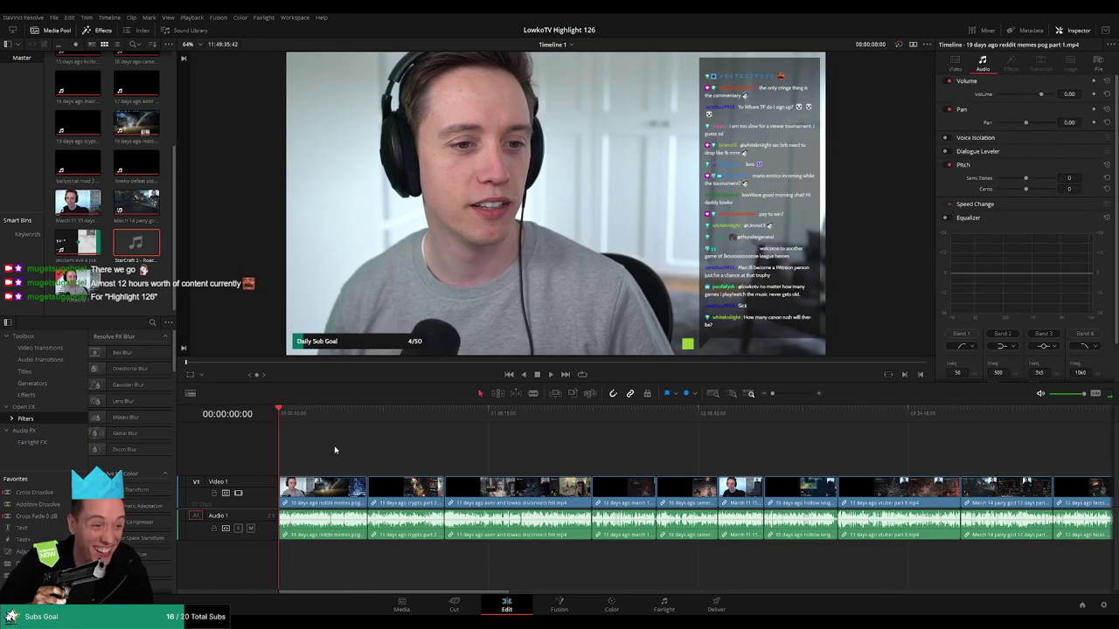
pyautogui.moveTo(388, 381); pyautogui.dragTo(385, 424)
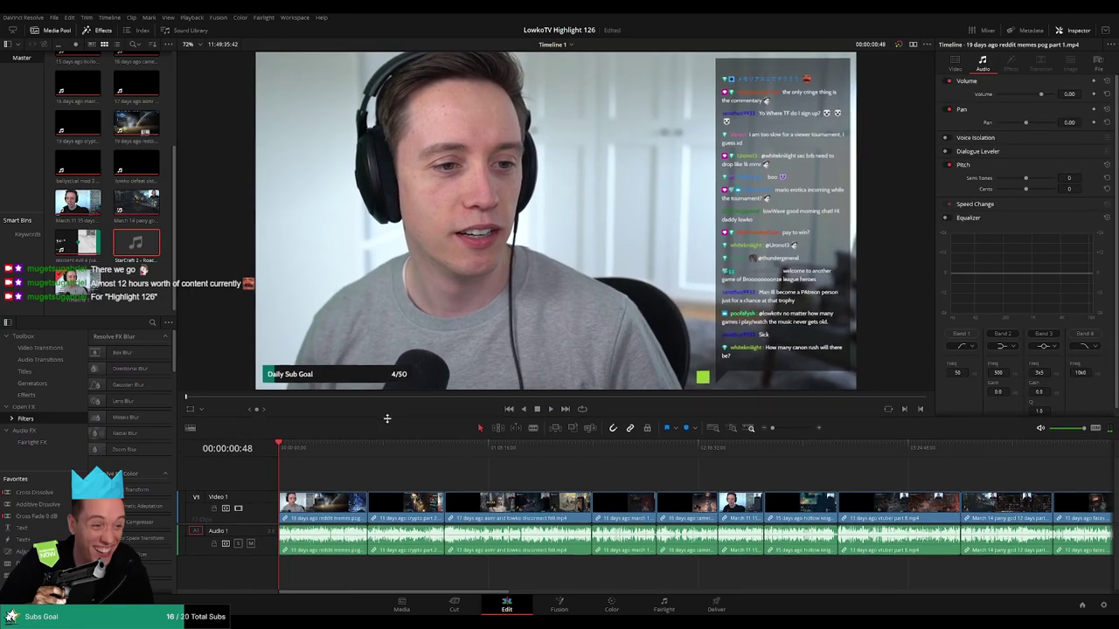
pyautogui.press('space')
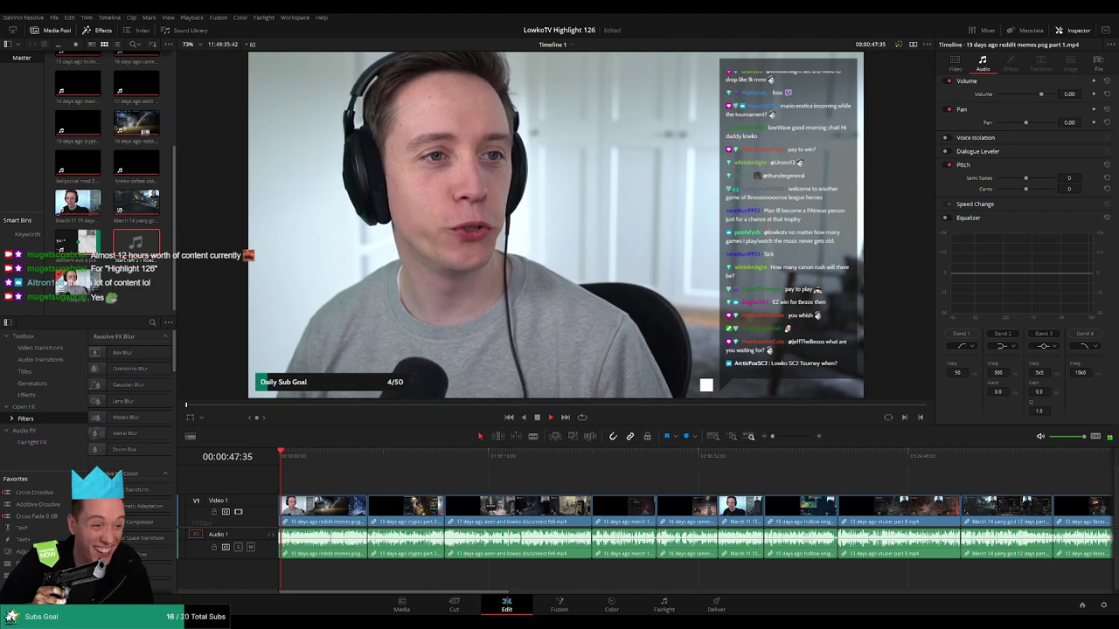
# Zoom the timeline in on the first clip and make the Audio 1 and Video 1 tracks taller
pyautogui.moveTo(772, 436); pyautogui.dragTo(786, 436)
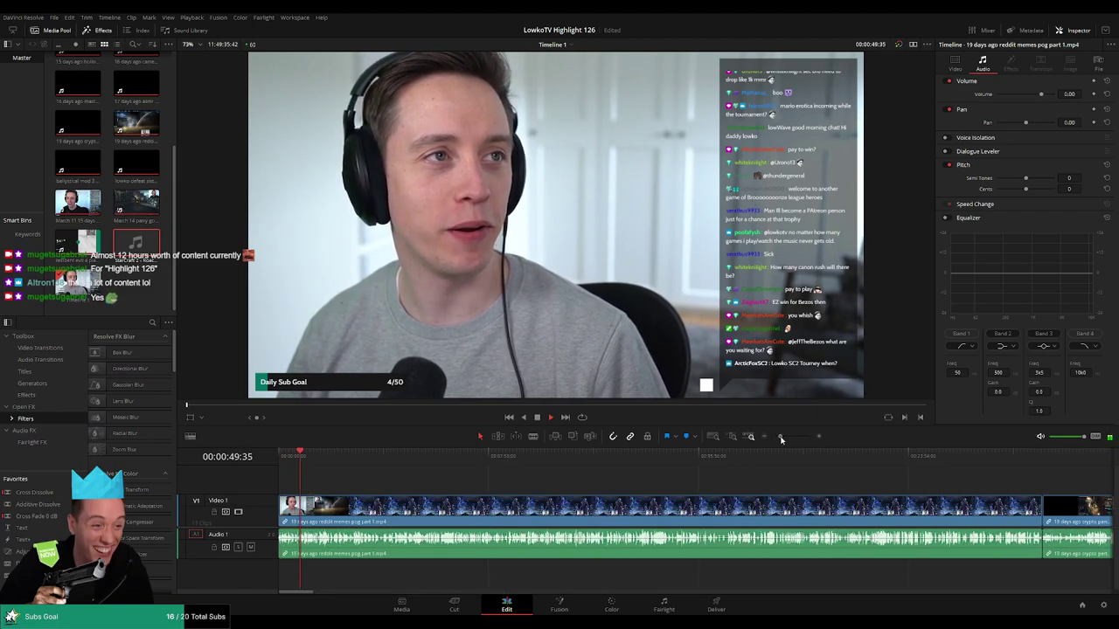
pyautogui.moveTo(262, 559); pyautogui.dragTo(262, 567)
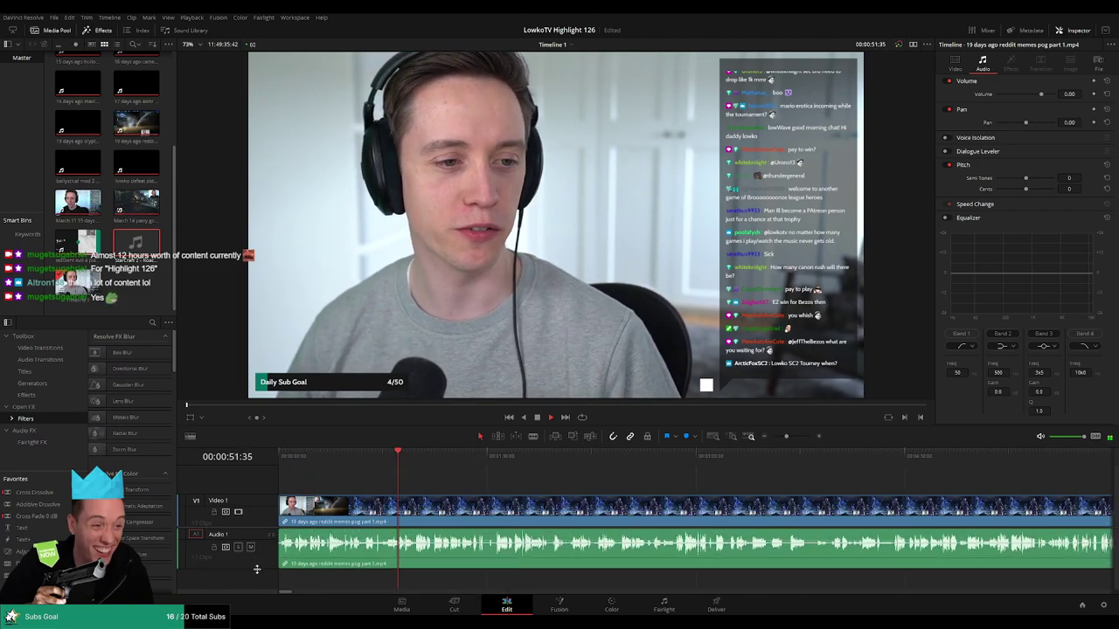
pyautogui.moveTo(260, 496); pyautogui.dragTo(259, 503)
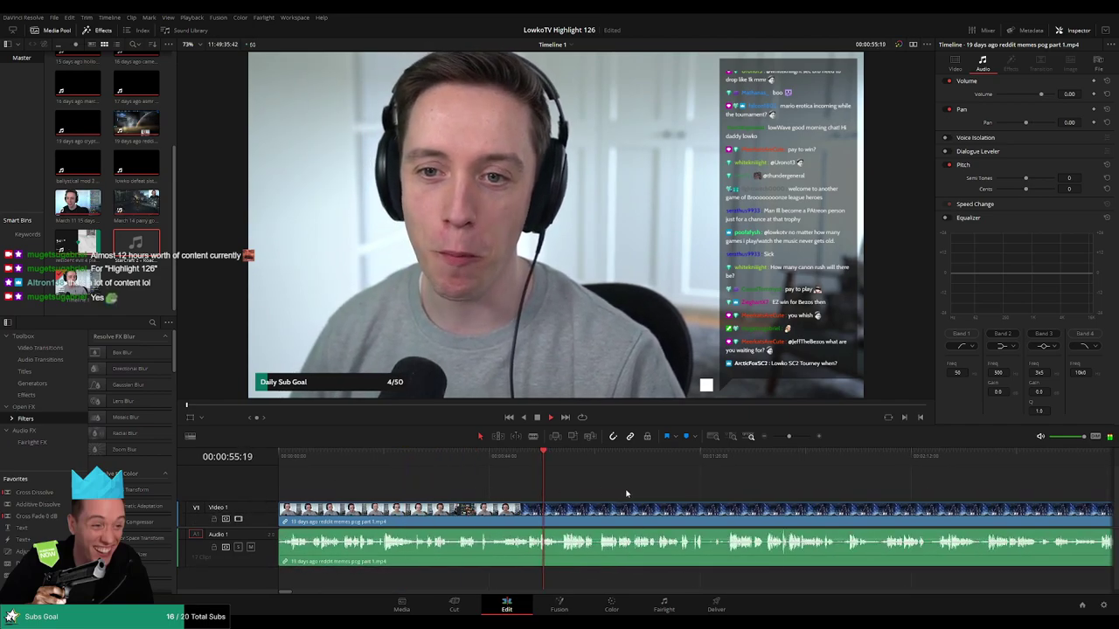
pyautogui.scroll(3, 536, 482)
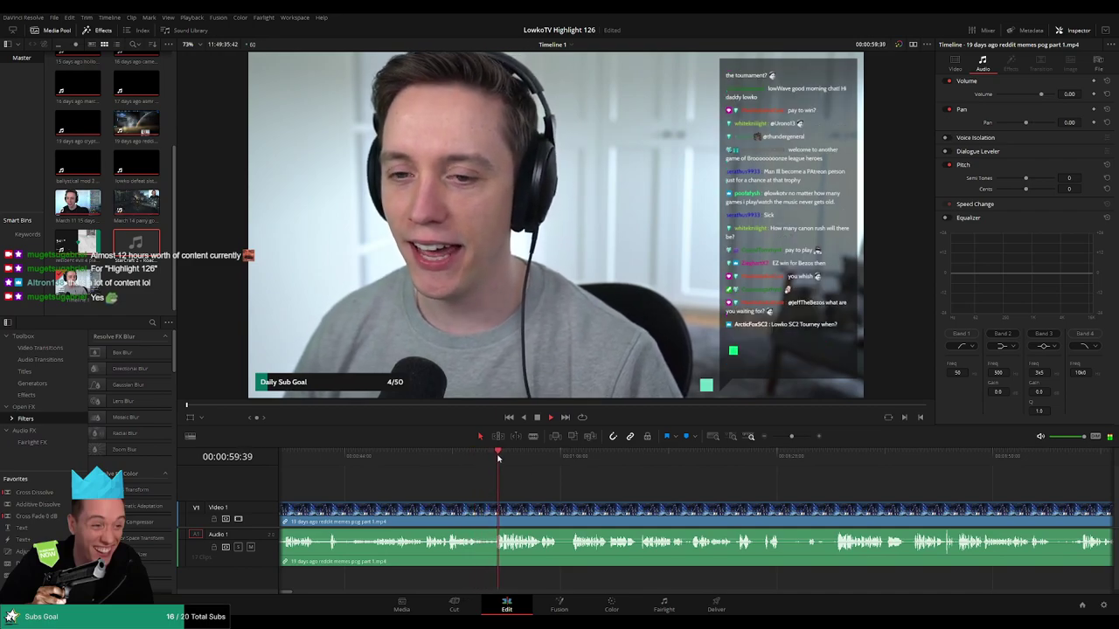
# Skim ahead through the reddit memes pog part 1 clip during playback
pyautogui.click(567, 456)
pyautogui.hscroll(2, 559, 486)
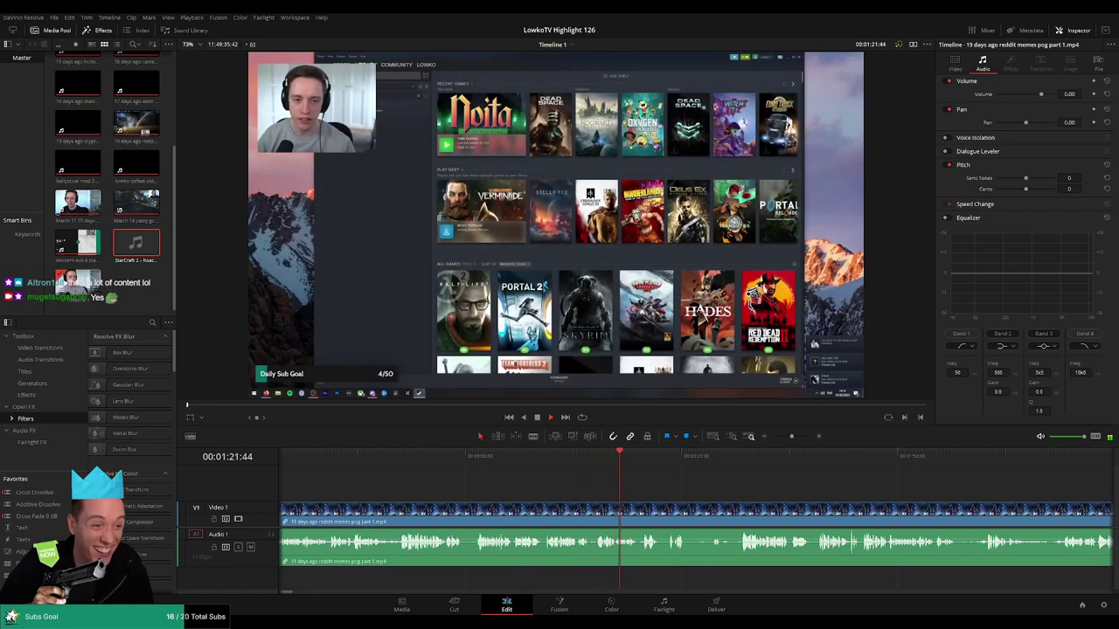
pyautogui.click(648, 457)
pyautogui.scroll(2, 629, 487)
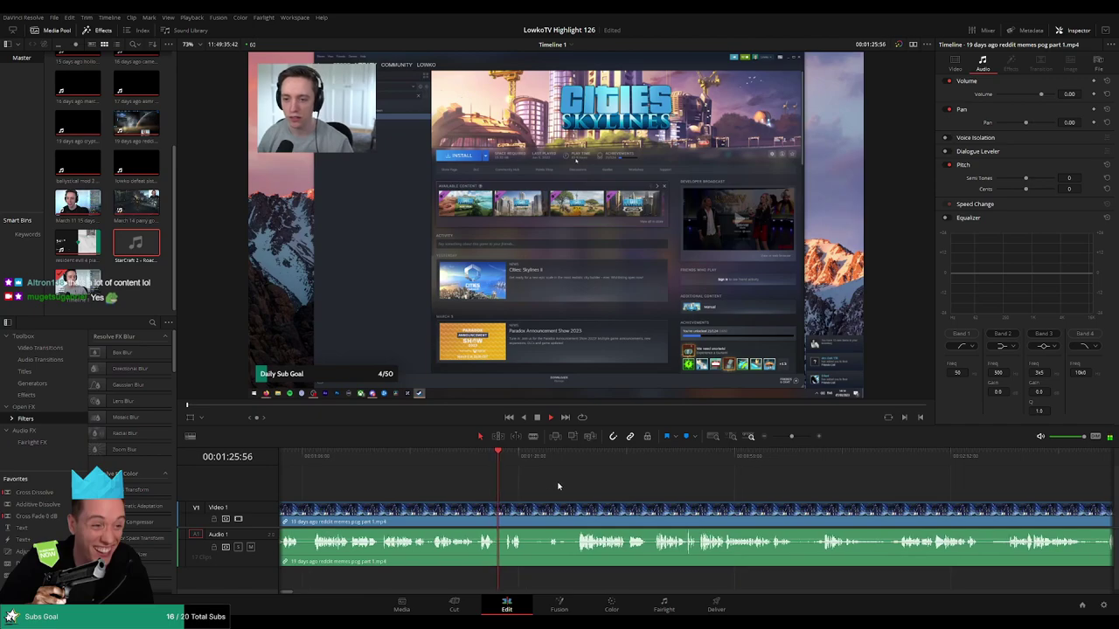
pyautogui.hscroll(3, 525, 481)
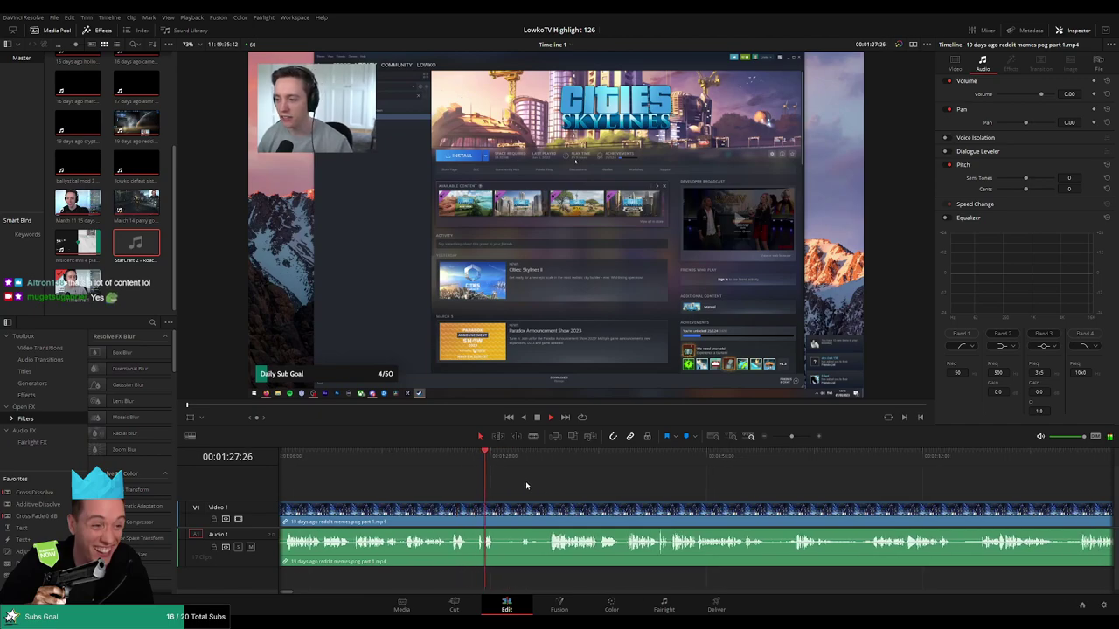
pyautogui.click(462, 456)
pyautogui.click(486, 456)
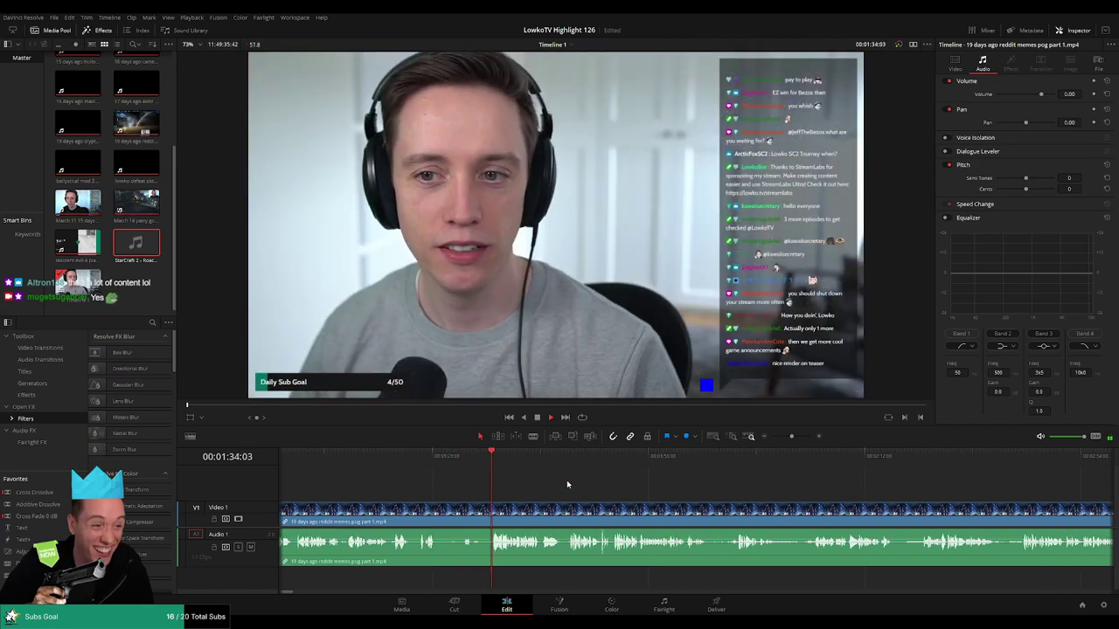
# Skim further into the clip, then show its video settings in the Inspector
pyautogui.hscroll(2, 532, 489)
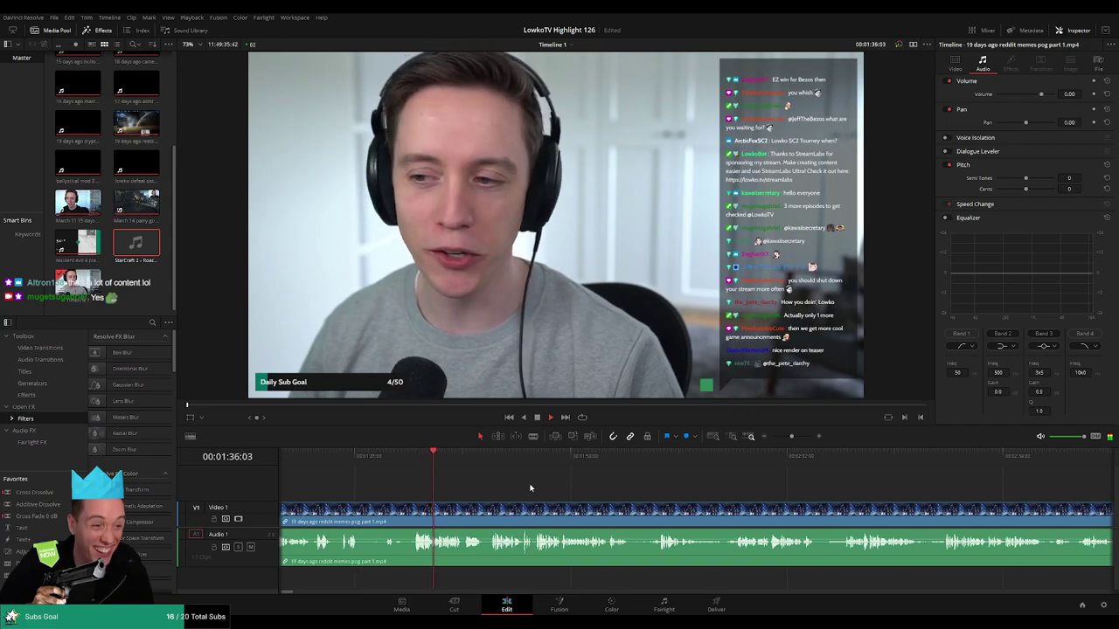
pyautogui.hscroll(2, 530, 487)
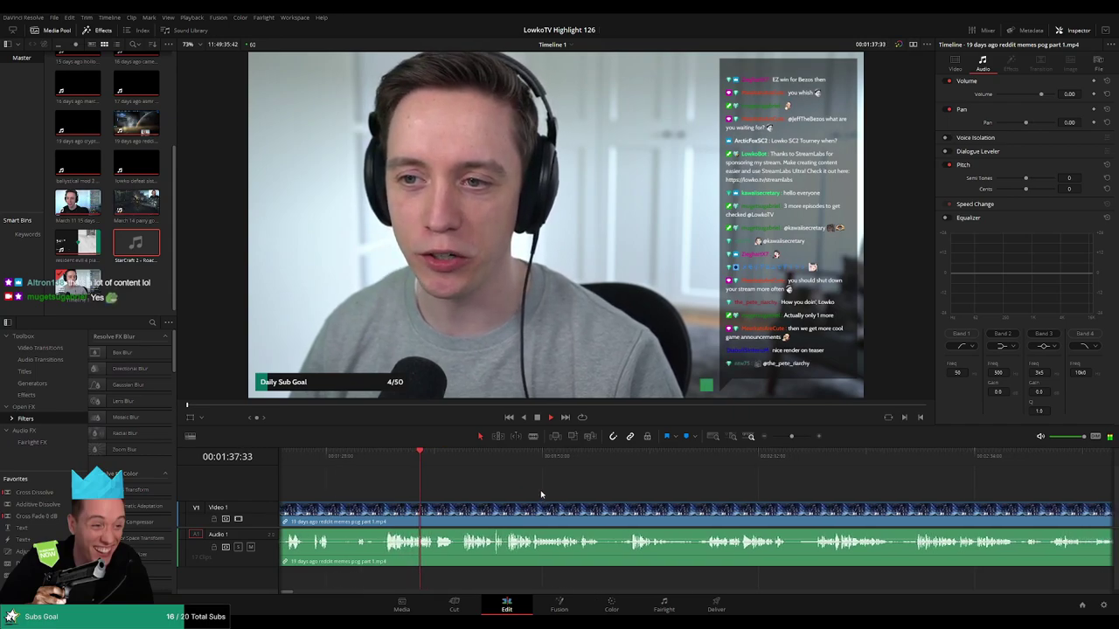
pyautogui.click(414, 457)
pyautogui.click(446, 456)
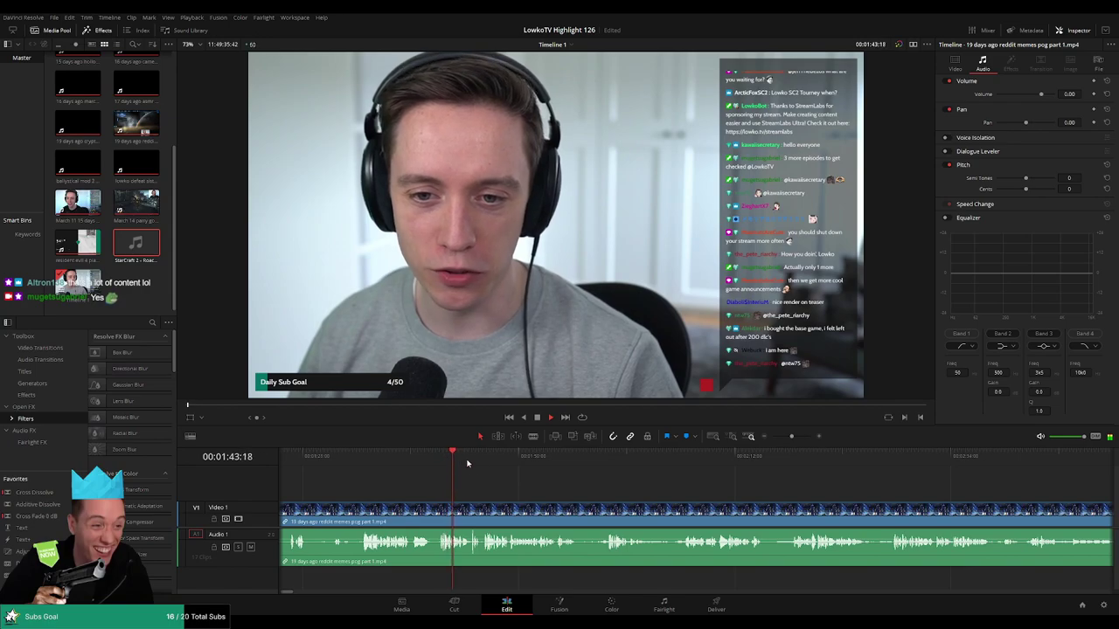
pyautogui.hscroll(2, 537, 481)
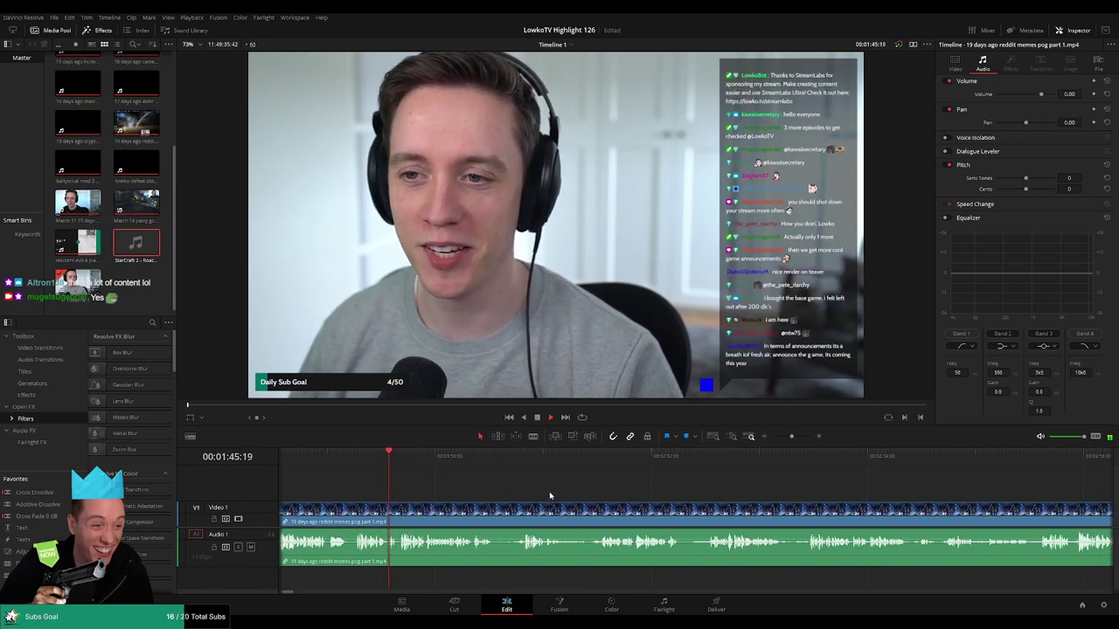
pyautogui.click(954, 62)
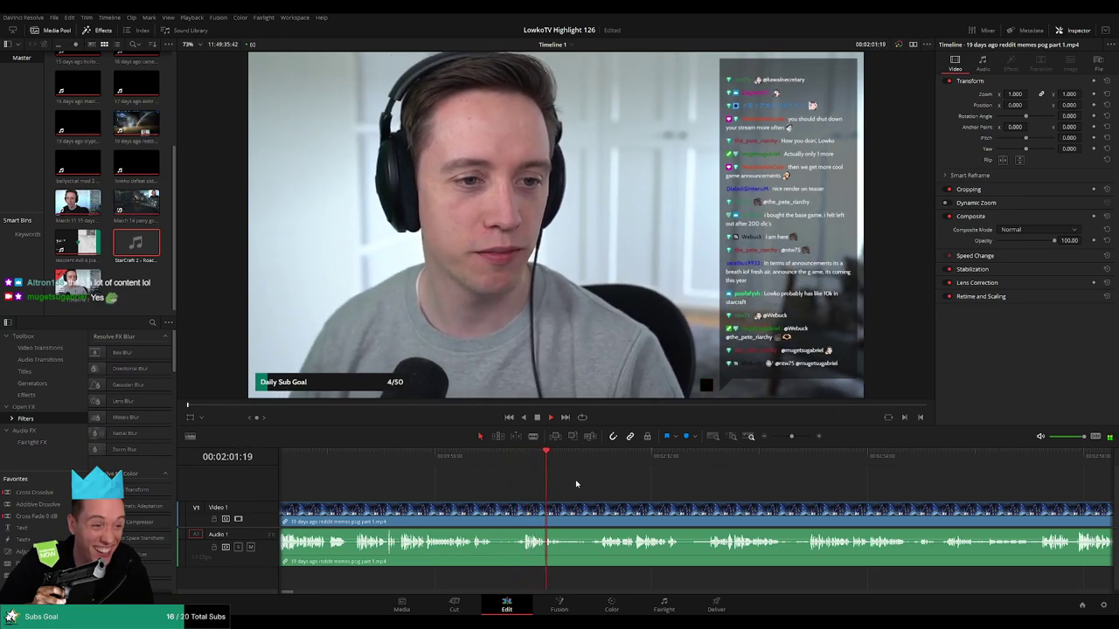
# Jump ahead through the reddit memes clip to the StarCraft subreddit footage near 2:53
pyautogui.click(598, 454)
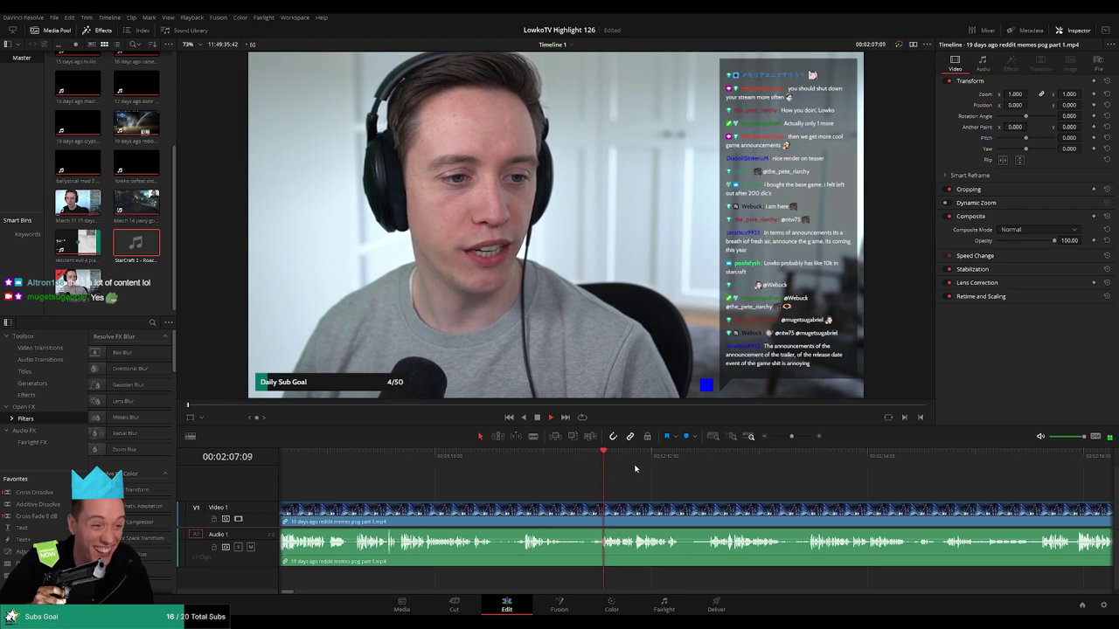
pyautogui.hscroll(3, 610, 487)
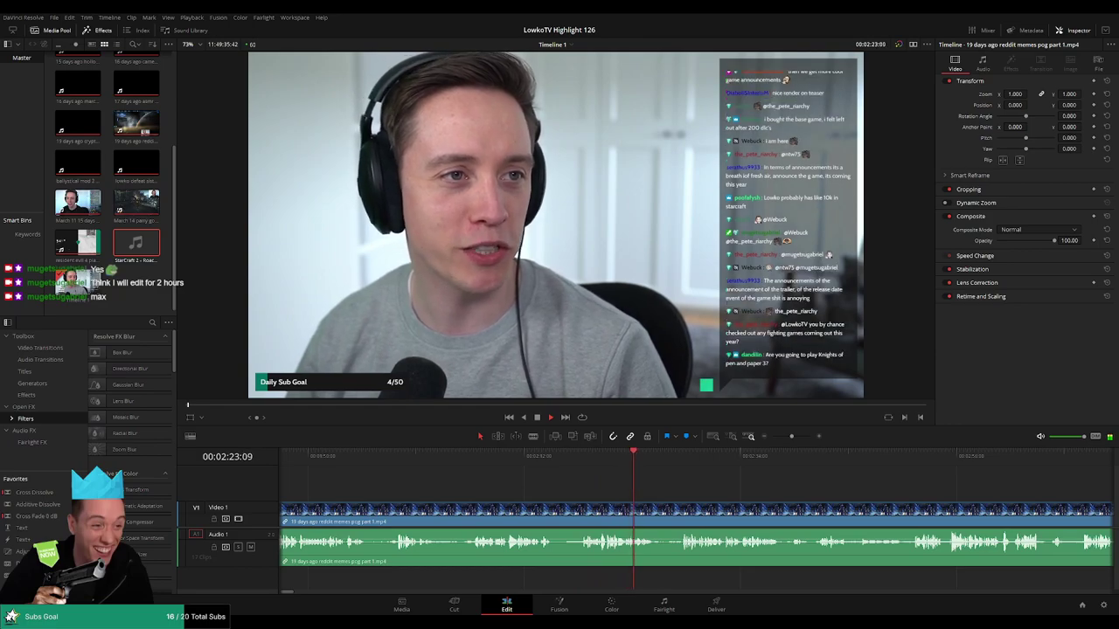
pyautogui.click(679, 456)
pyautogui.hscroll(3, 682, 479)
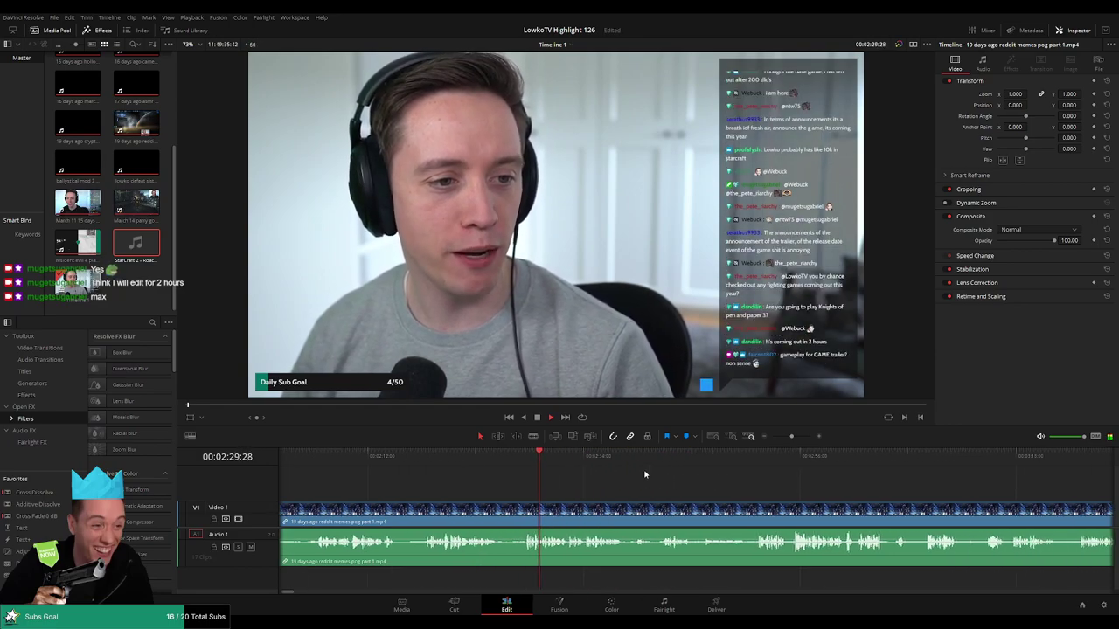
pyautogui.hscroll(2, 612, 484)
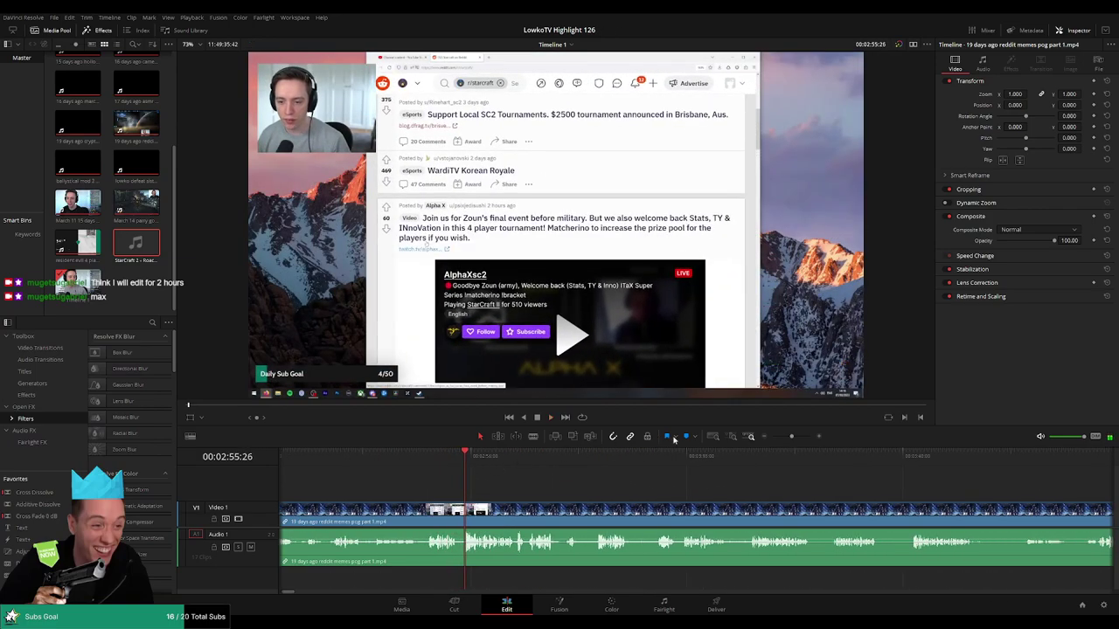
pyautogui.scroll(2, 717, 464)
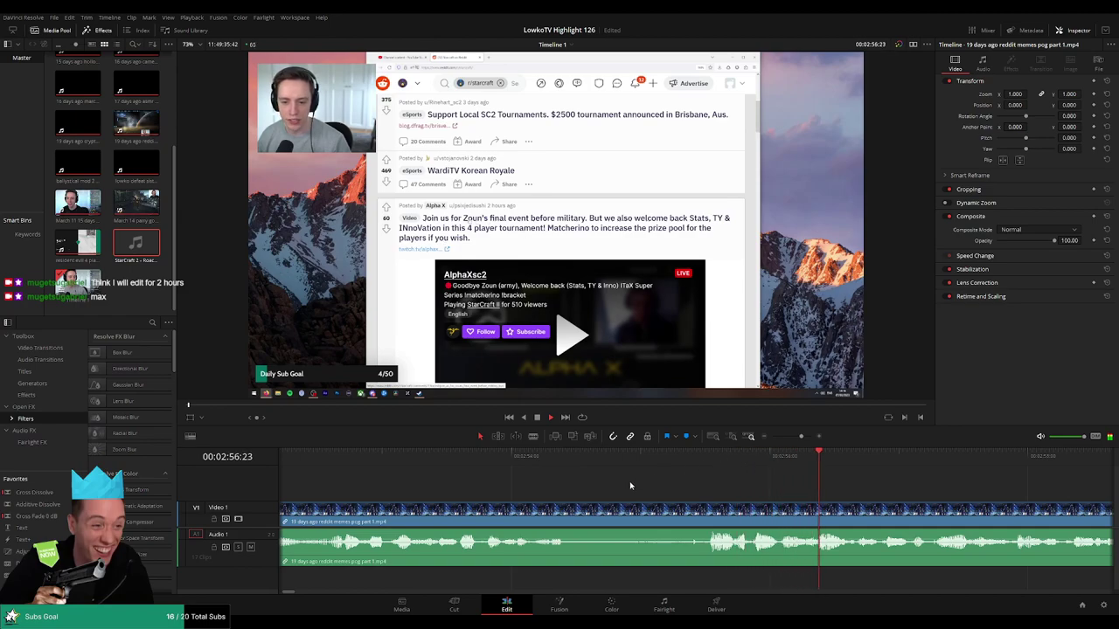
pyautogui.scroll(2, 550, 485)
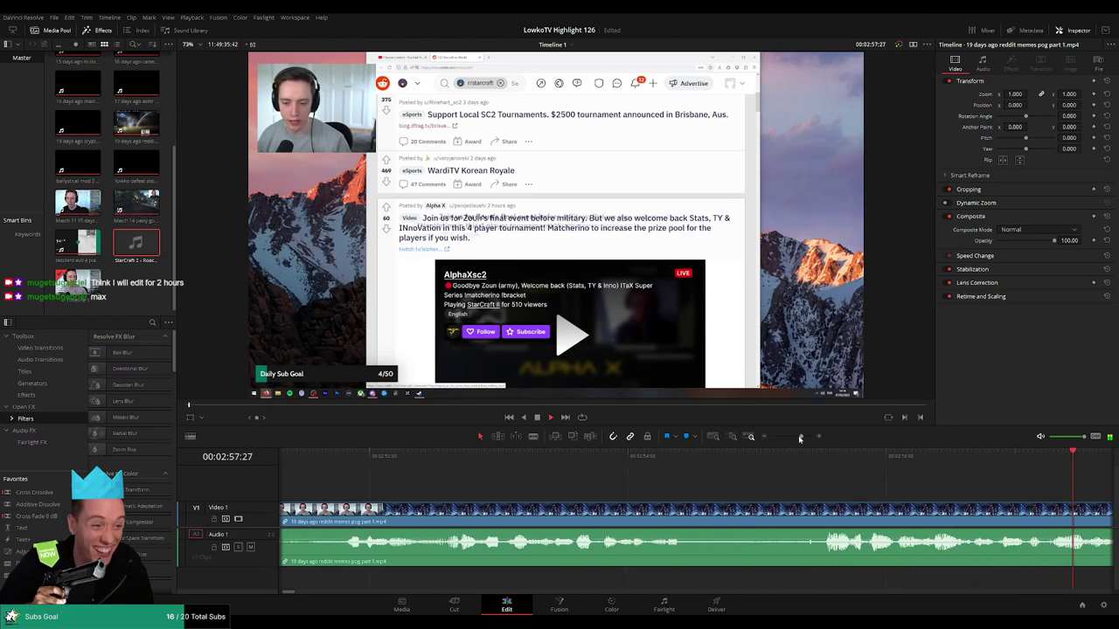
pyautogui.moveTo(800, 439); pyautogui.dragTo(791, 437)
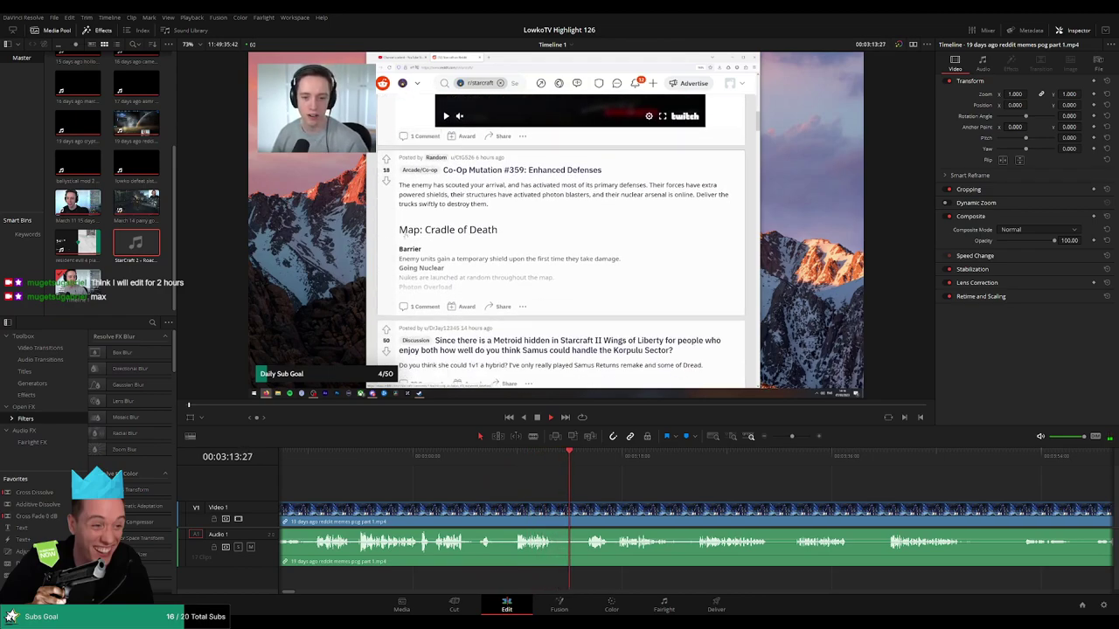
pyautogui.hscroll(3, 472, 492)
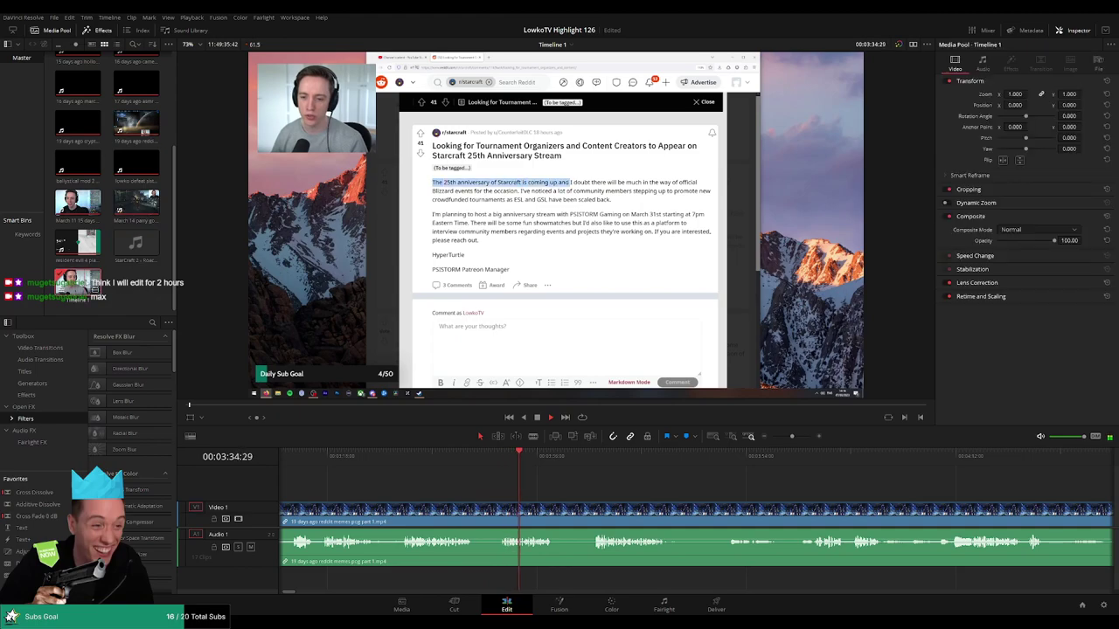
pyautogui.hscroll(2, 593, 480)
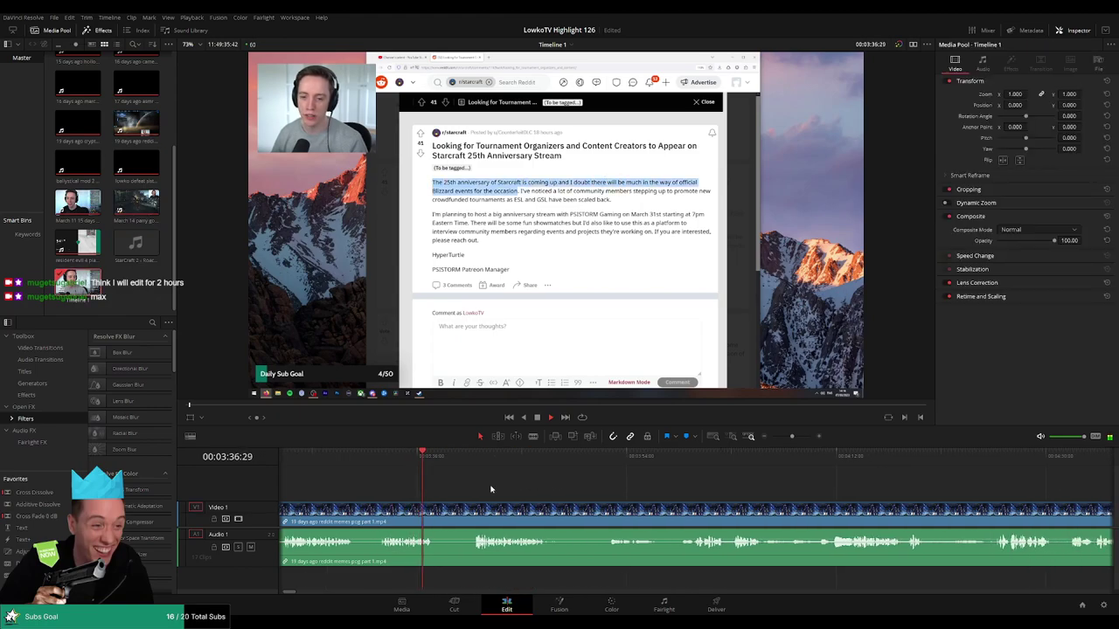
pyautogui.click(472, 512)
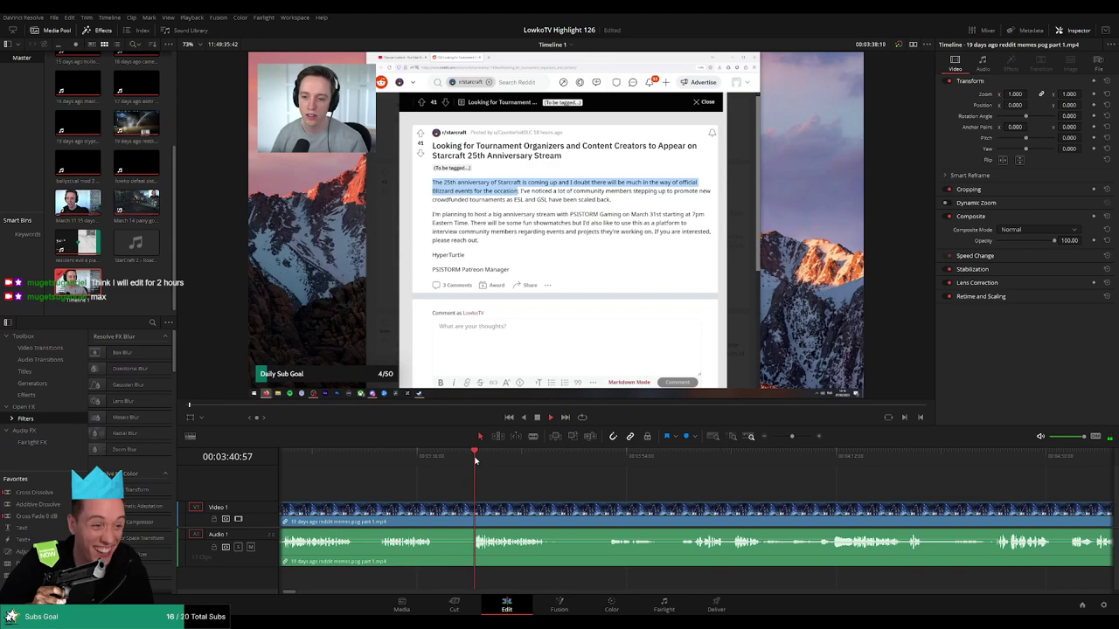
pyautogui.hscroll(1, 499, 474)
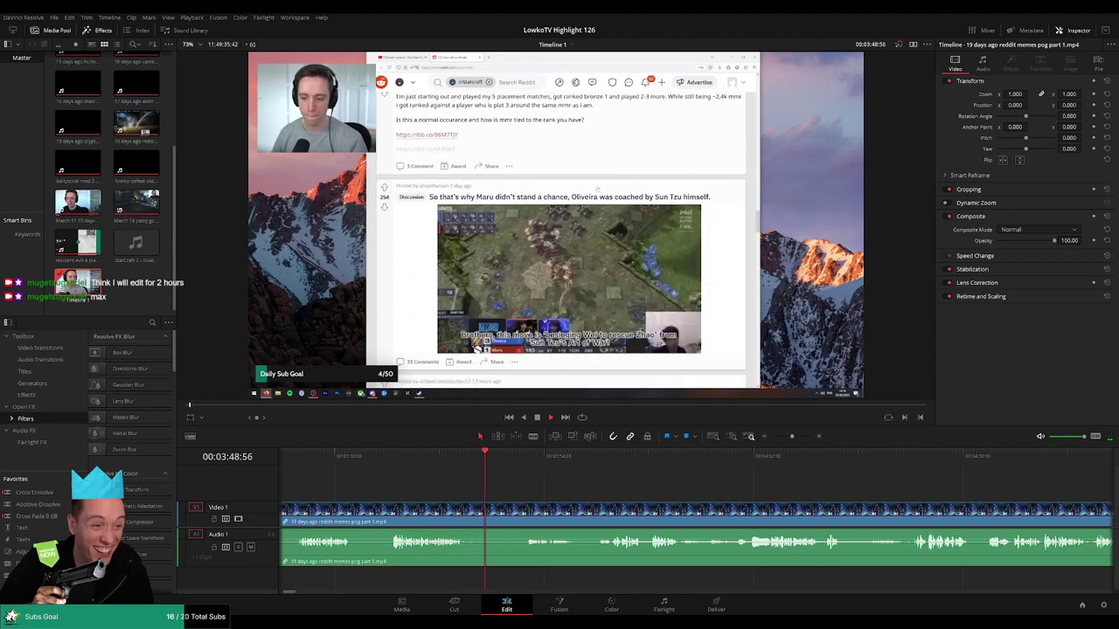
pyautogui.click(532, 455)
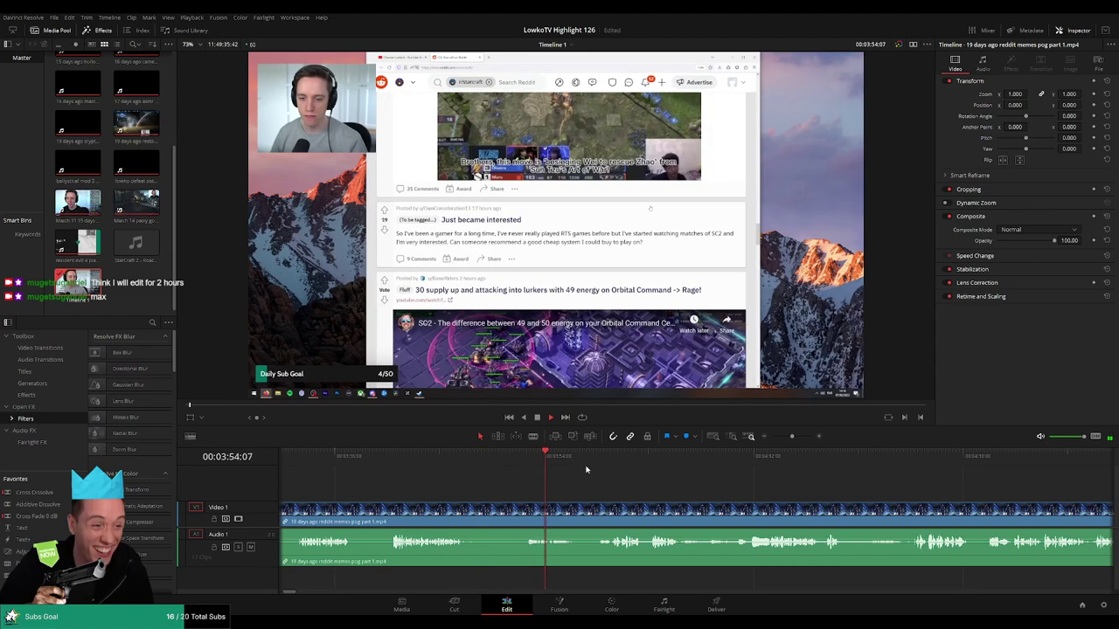
pyautogui.click(600, 455)
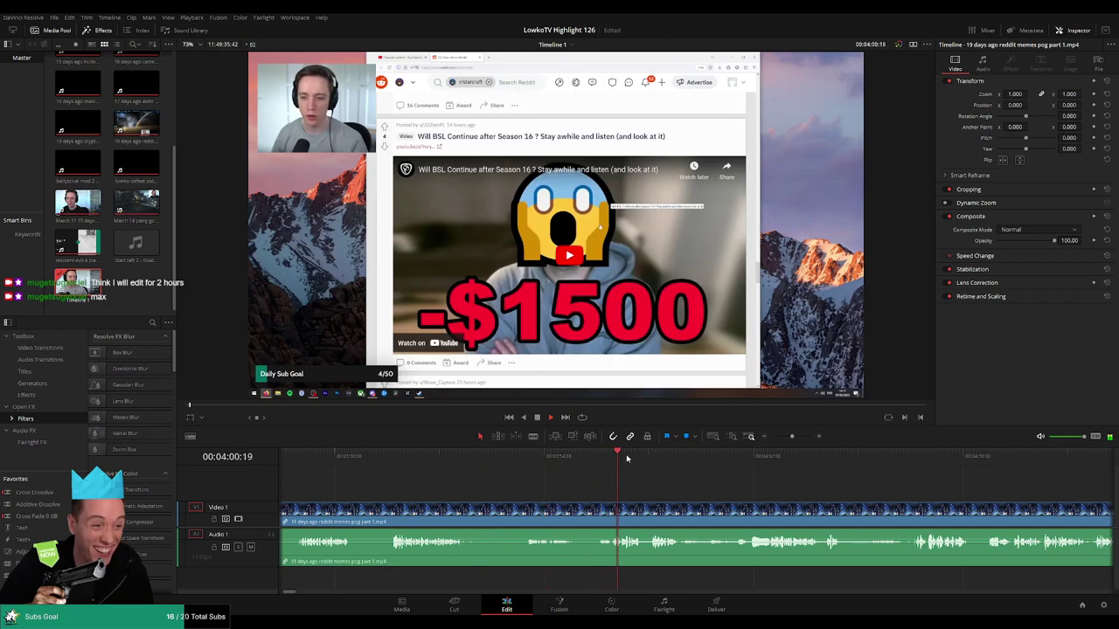
pyautogui.hscroll(-2, 643, 477)
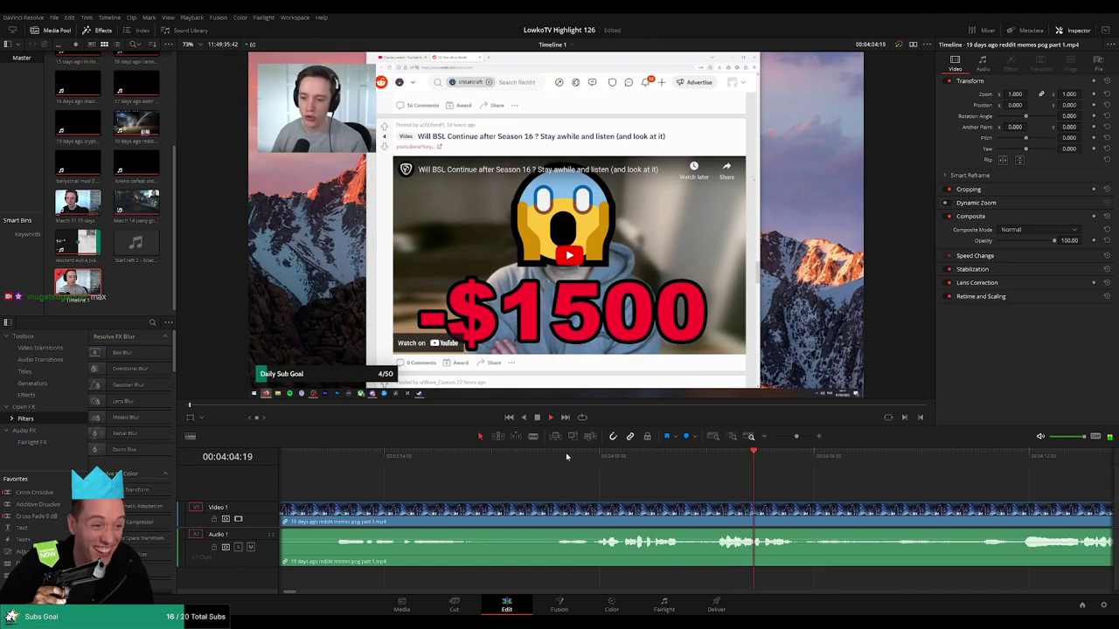
pyautogui.click(555, 455)
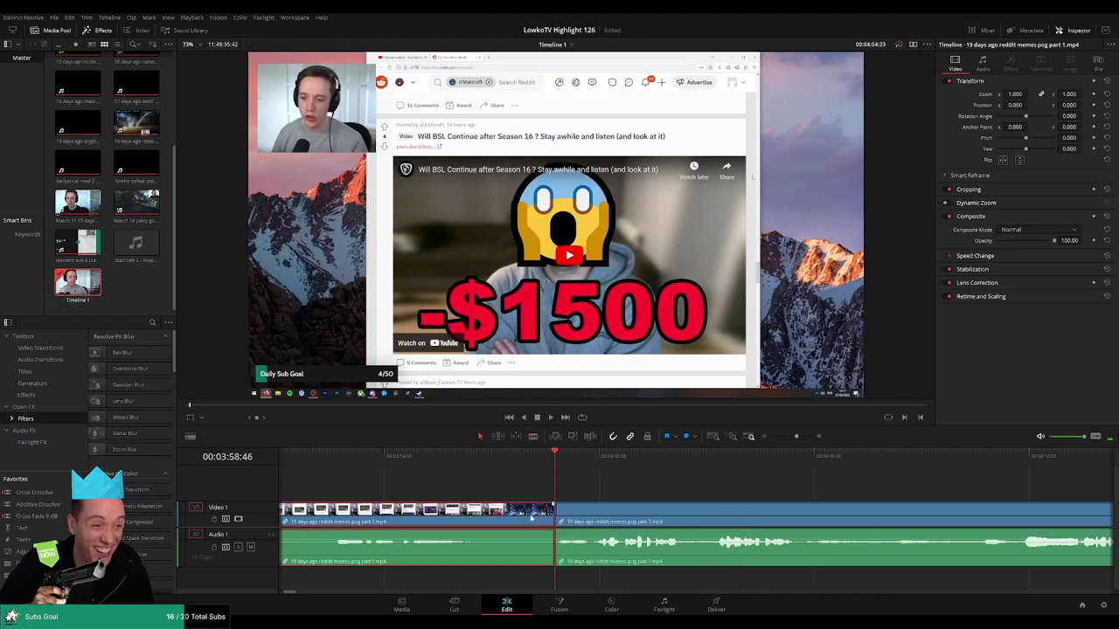
# Replay from the start, cut out a short piece at 00:00:03:36, and cross-fade the join
pyautogui.press('Home')
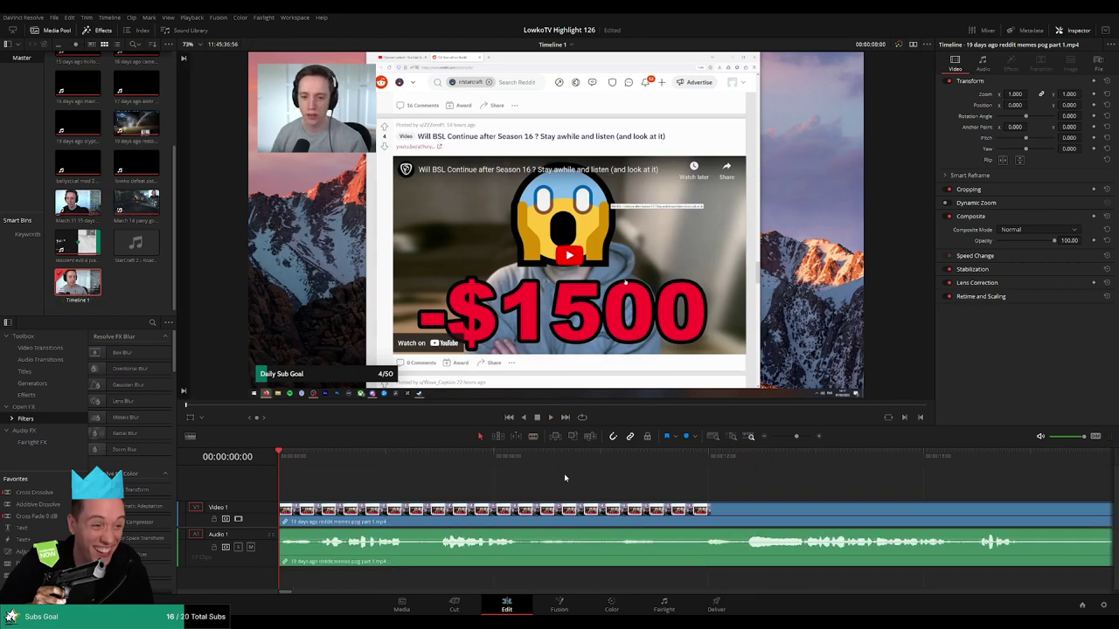
pyautogui.press('space')
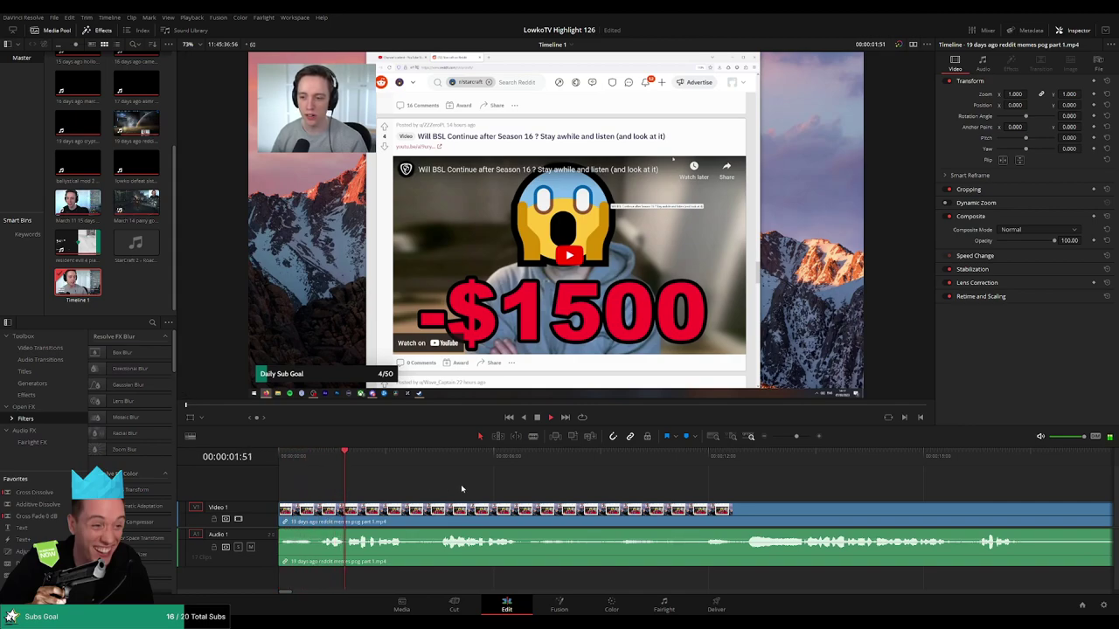
pyautogui.scroll(-2, 441, 489)
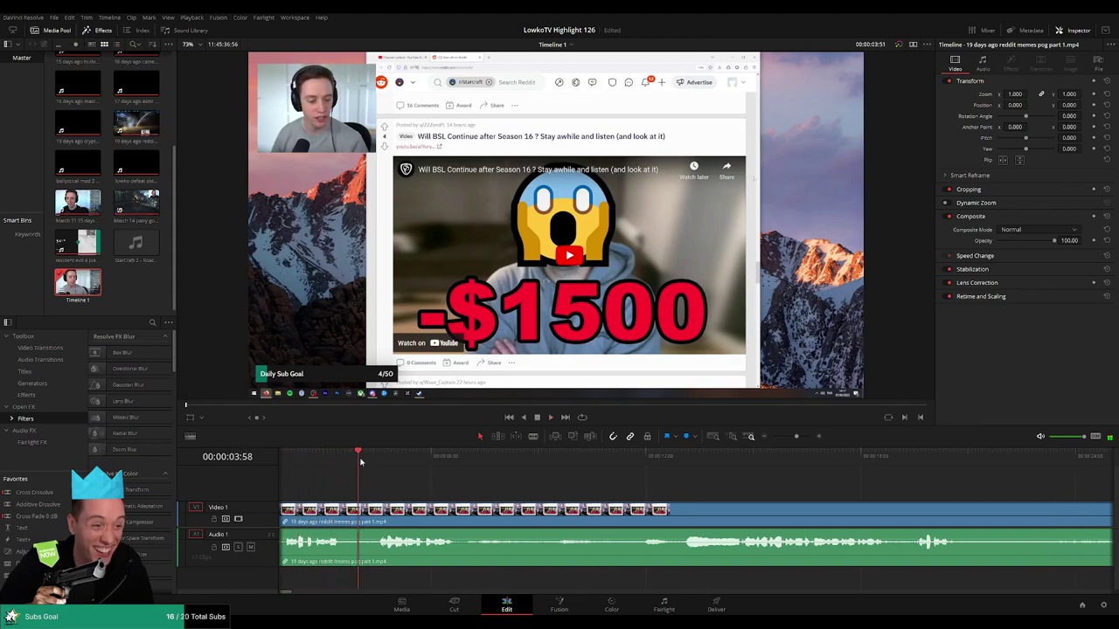
pyautogui.scroll(2, 437, 472)
pyautogui.click(407, 458)
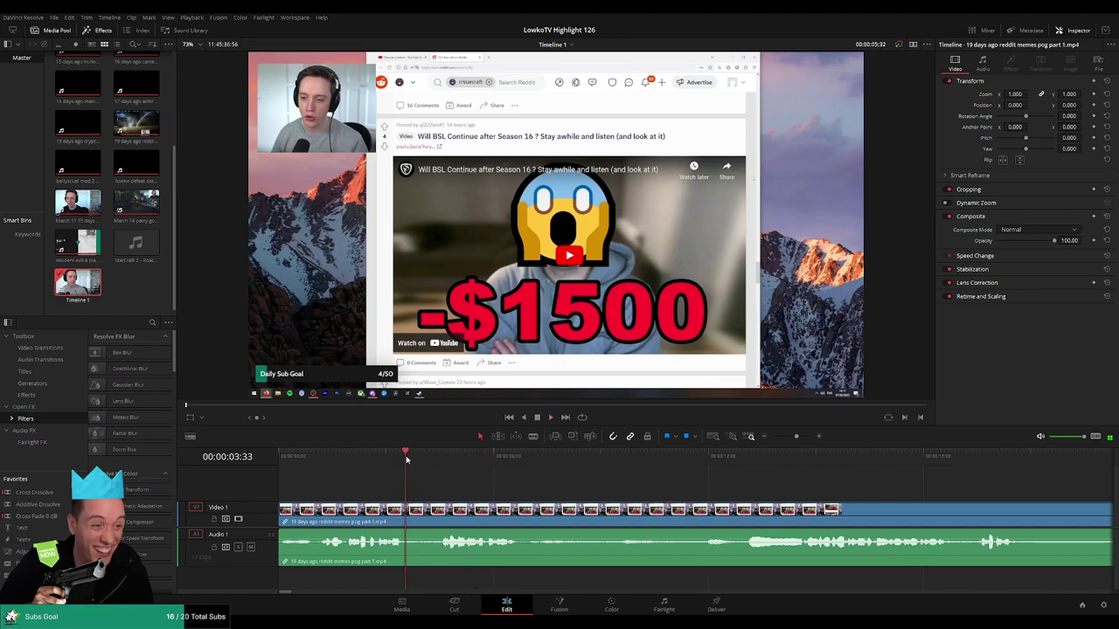
pyautogui.press('b')
pyautogui.click(407, 514)
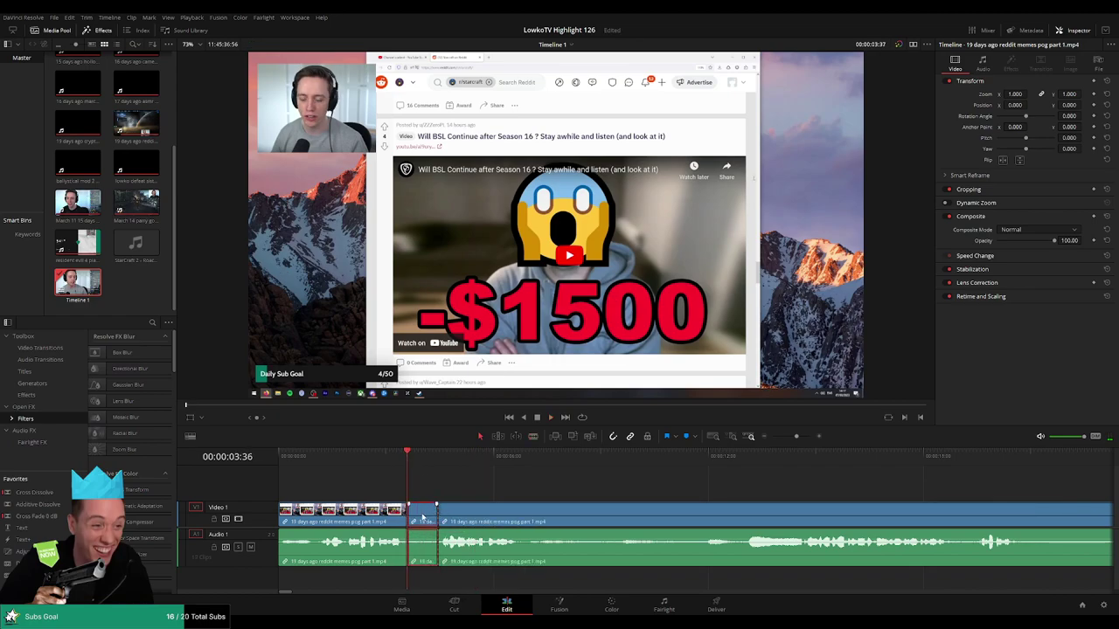
pyautogui.press('Delete')
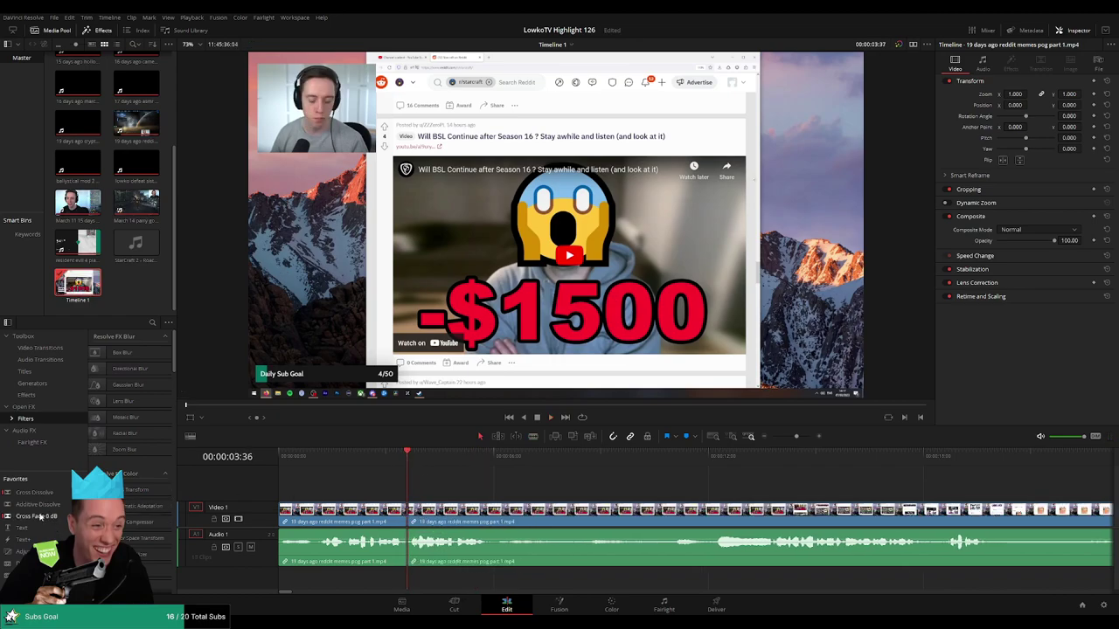
pyautogui.moveTo(398, 551); pyautogui.dragTo(407, 546)
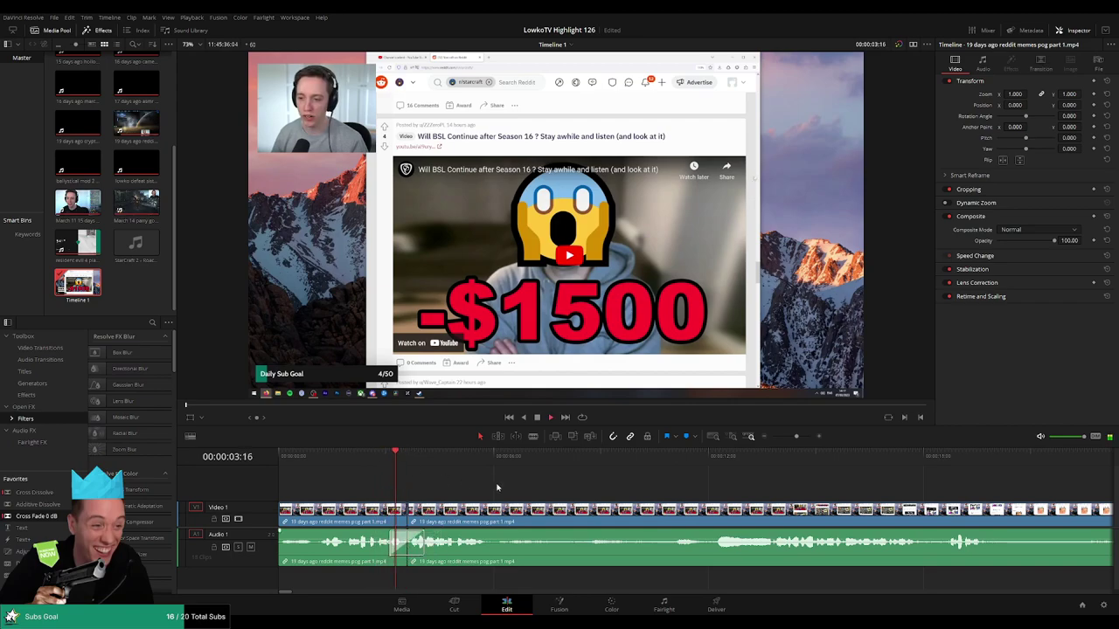
# Split the clip near 19:55 and ripple-trim away the material before 26:23
pyautogui.hscroll(3, 419, 479)
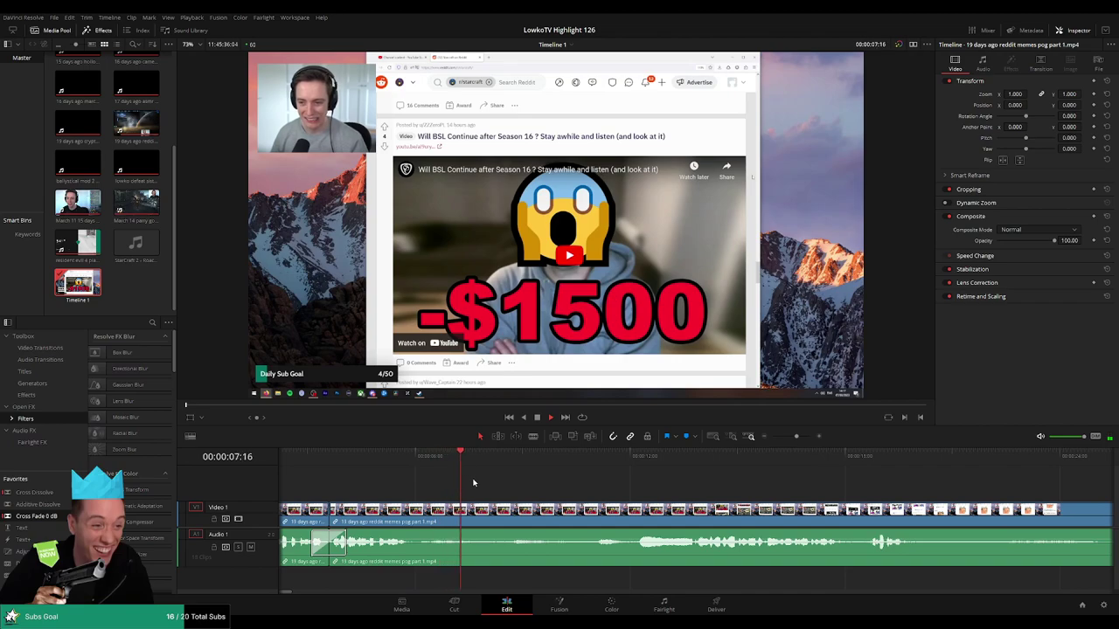
pyautogui.hscroll(3, 507, 487)
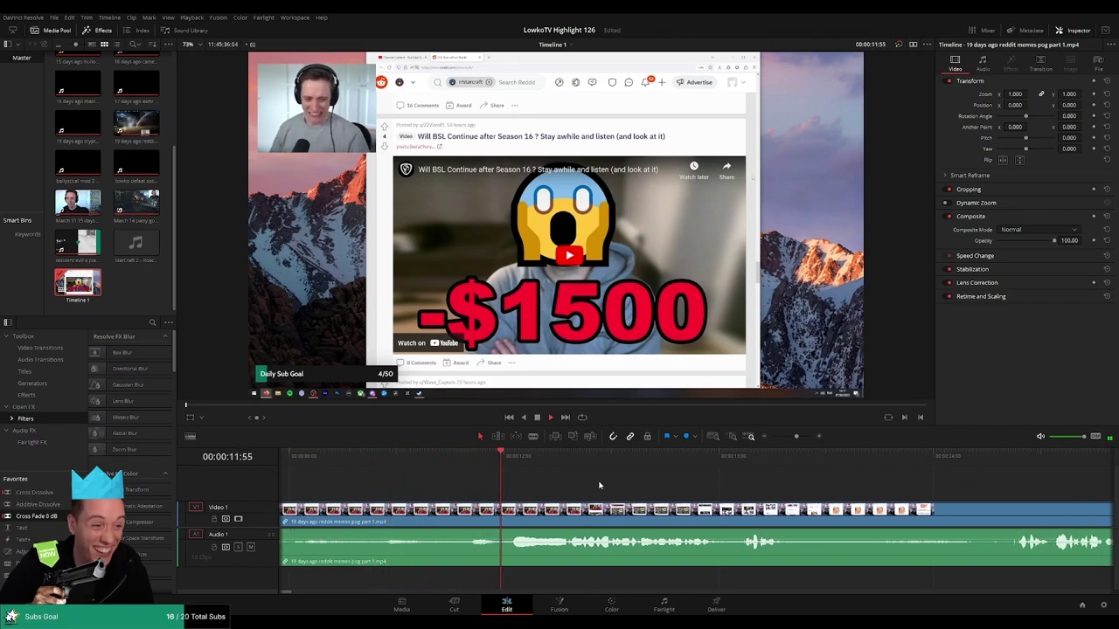
pyautogui.hscroll(3, 537, 478)
pyautogui.hscroll(1, 536, 479)
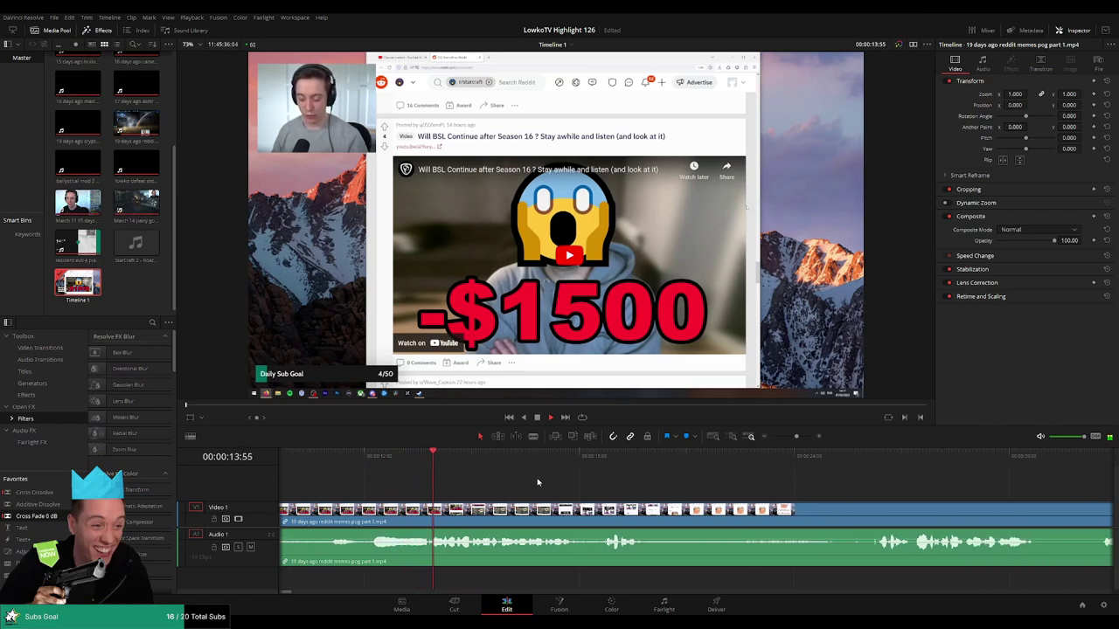
pyautogui.hscroll(2, 535, 483)
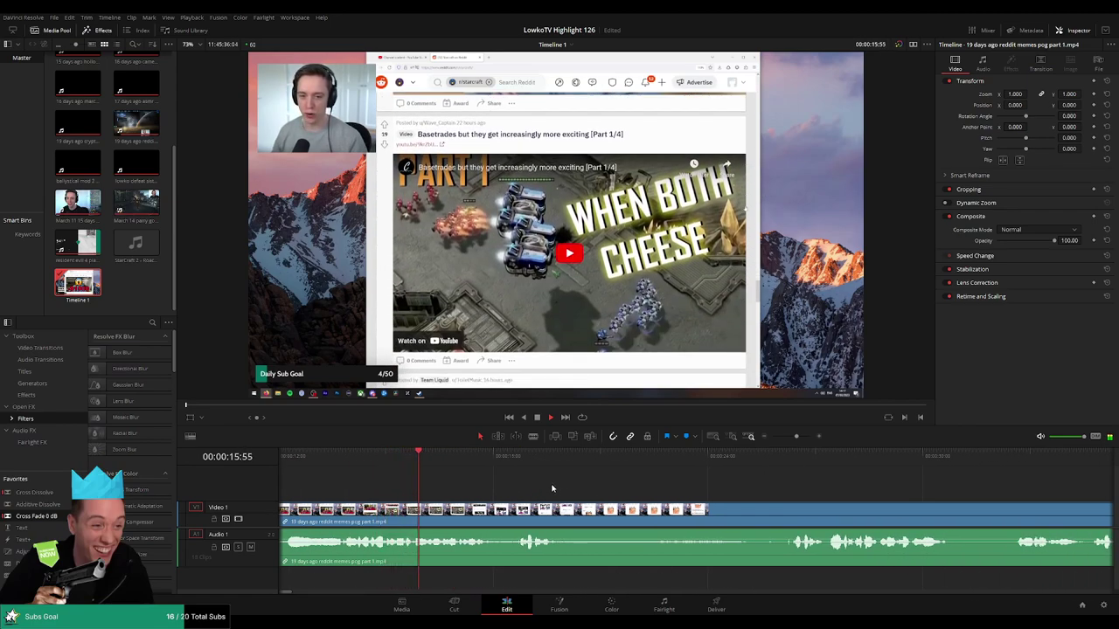
pyautogui.hscroll(3, 533, 485)
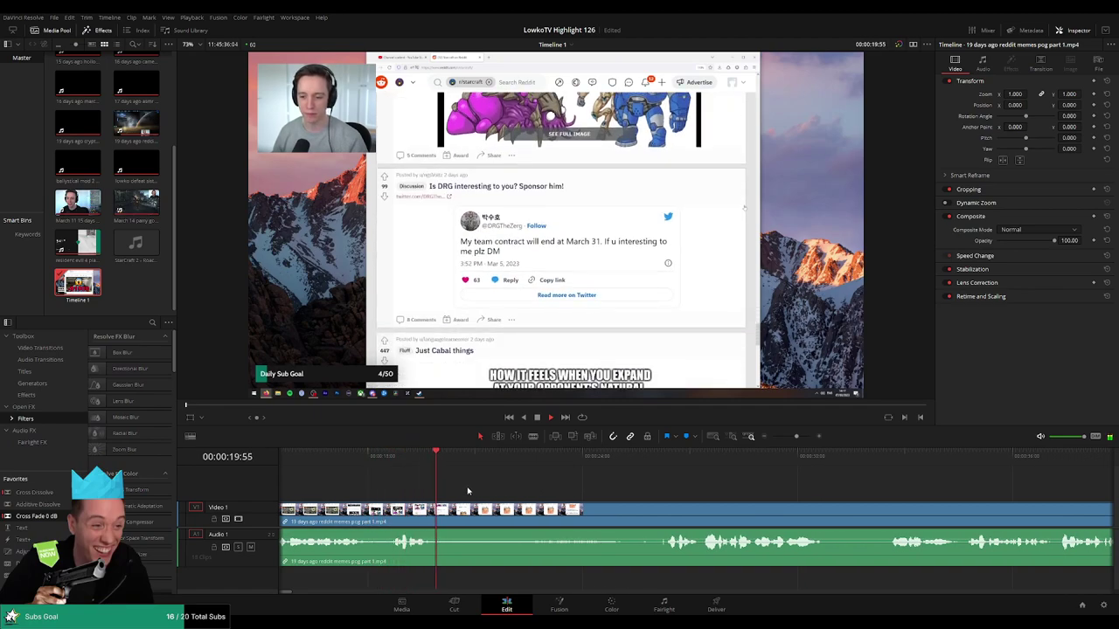
pyautogui.click(444, 516)
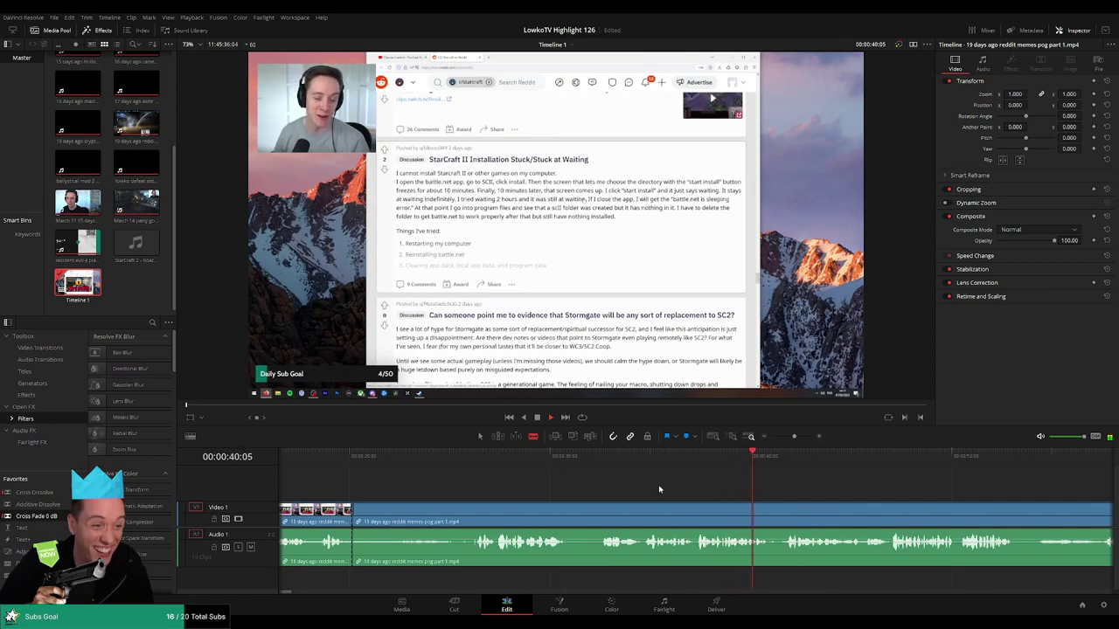
pyautogui.click(476, 454)
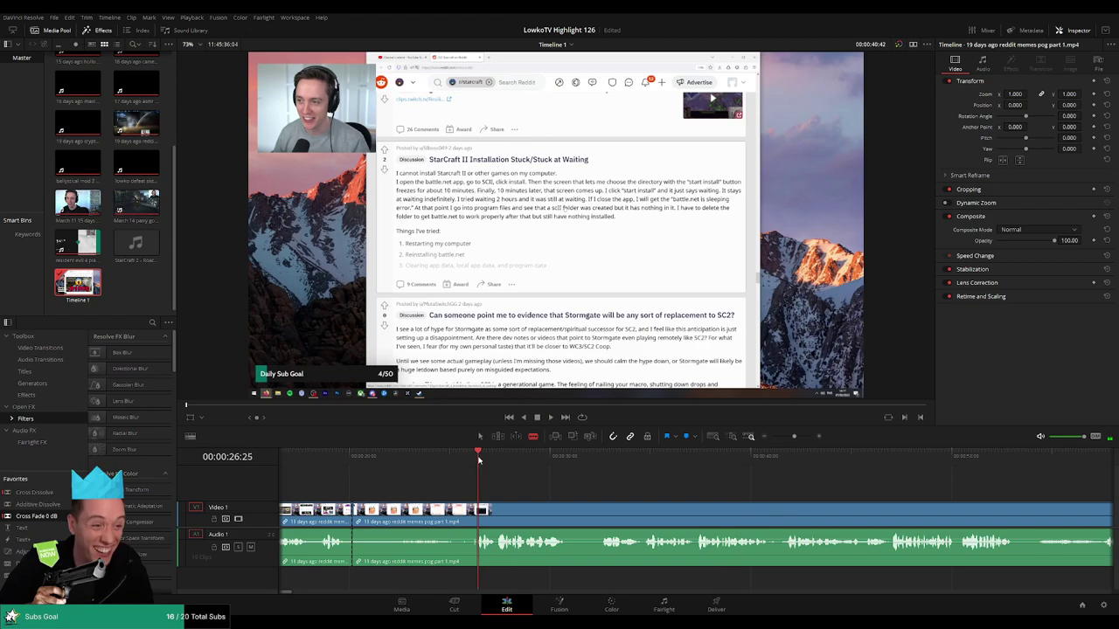
pyautogui.scroll(2, 645, 482)
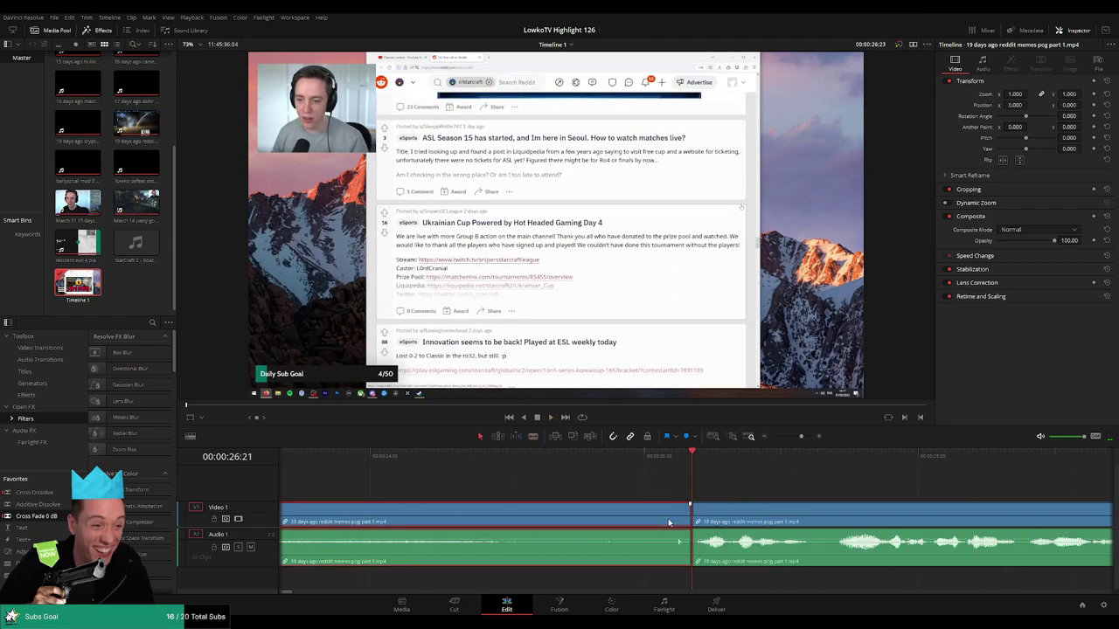
pyautogui.hotkey('ctrl', 'shift', '[')
pyautogui.press('space')
# Cut and ripple-delete the unwanted stretch ending around 26:52
pyautogui.scroll(-2, 796, 498)
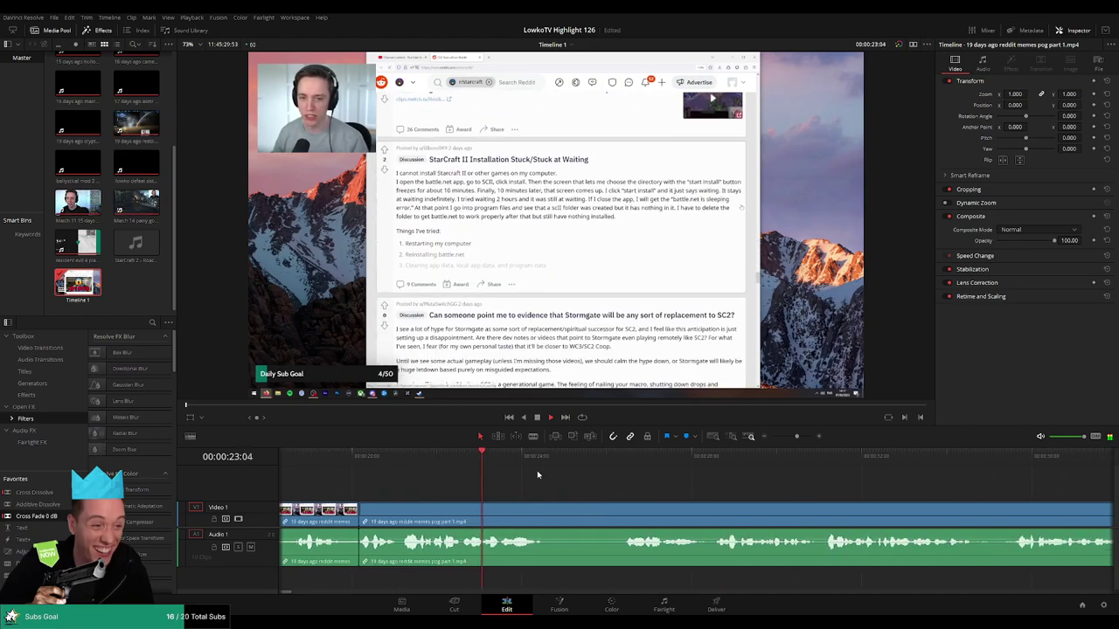
pyautogui.scroll(-2, 538, 474)
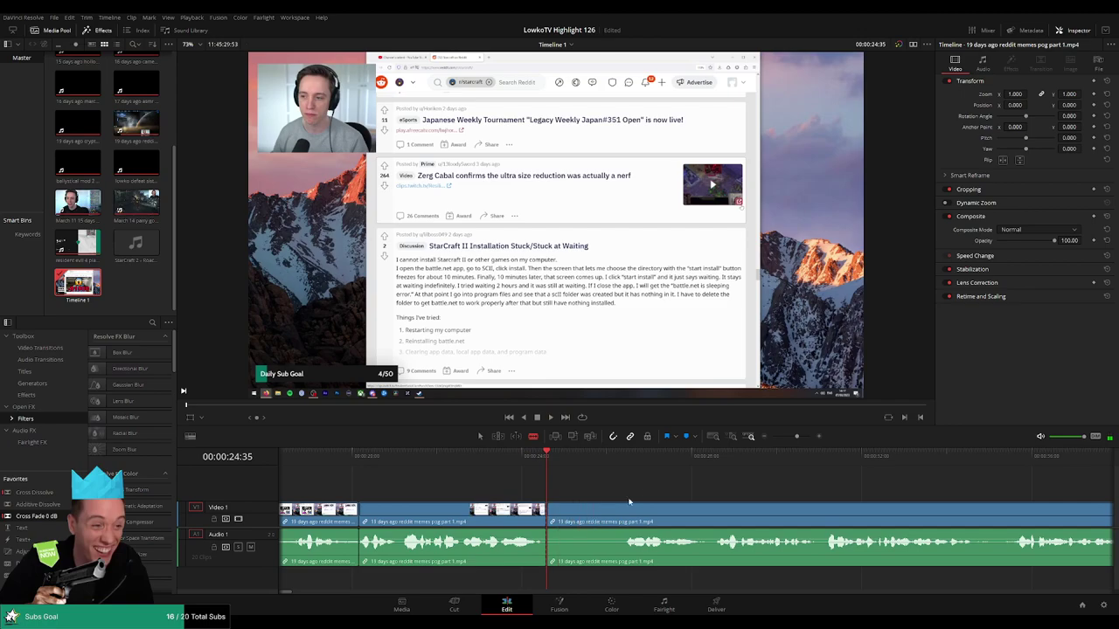
pyautogui.click(626, 455)
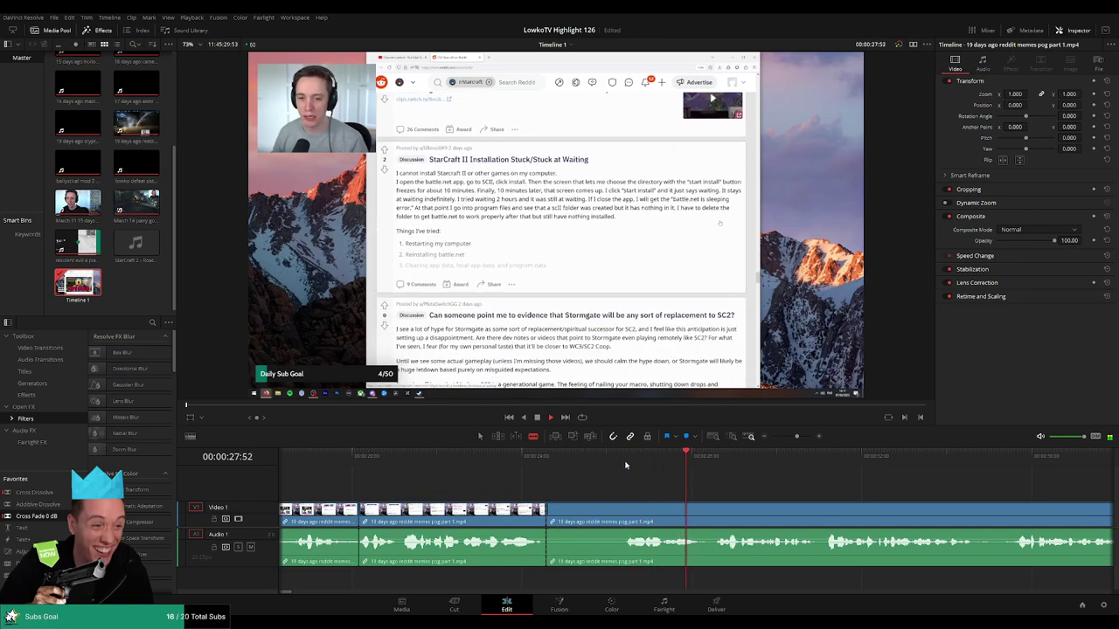
pyautogui.click(715, 507)
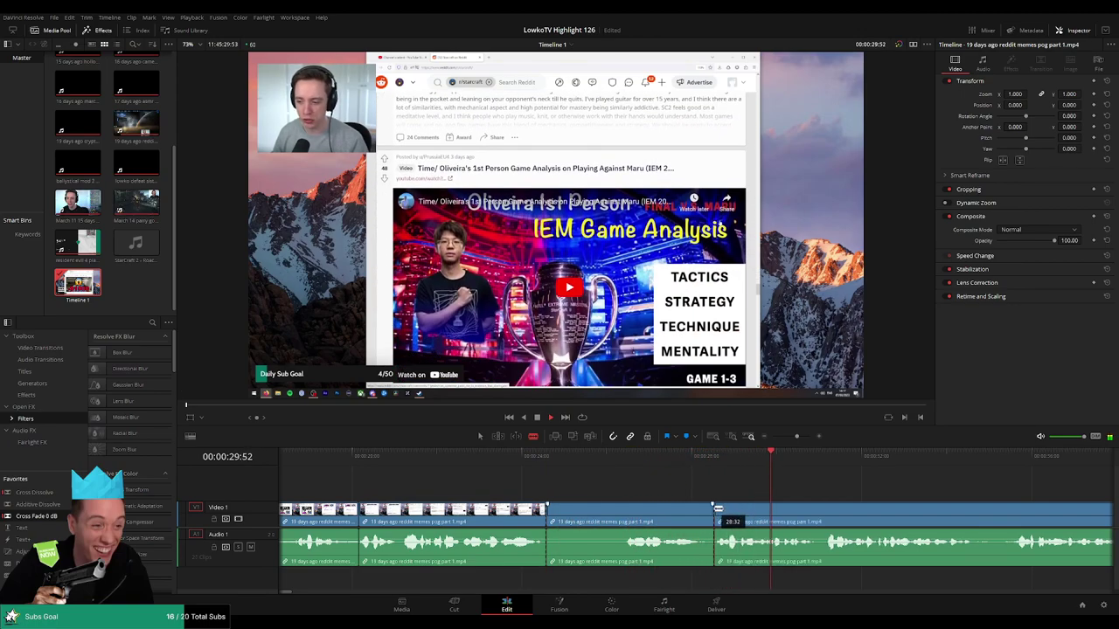
pyautogui.press('a')
pyautogui.click(699, 515)
pyautogui.press('Delete')
pyautogui.click(513, 455)
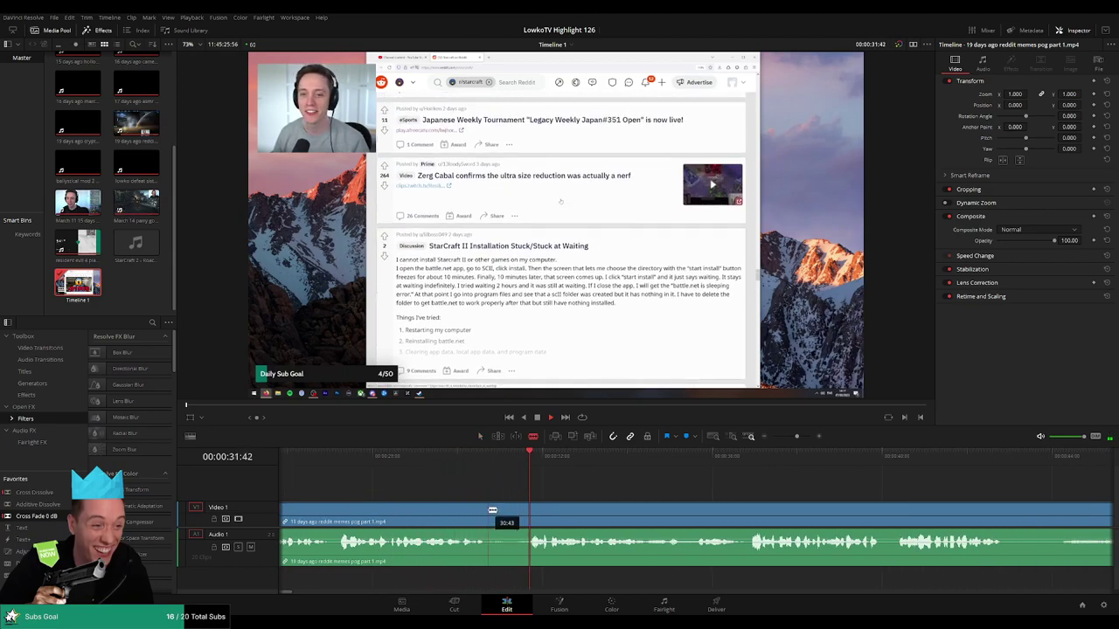
# Split off and remove a short segment, then add a Cross Fade 0 dB at the new edit point
pyautogui.hotkey('ctrl', 'b')
pyautogui.click(509, 514)
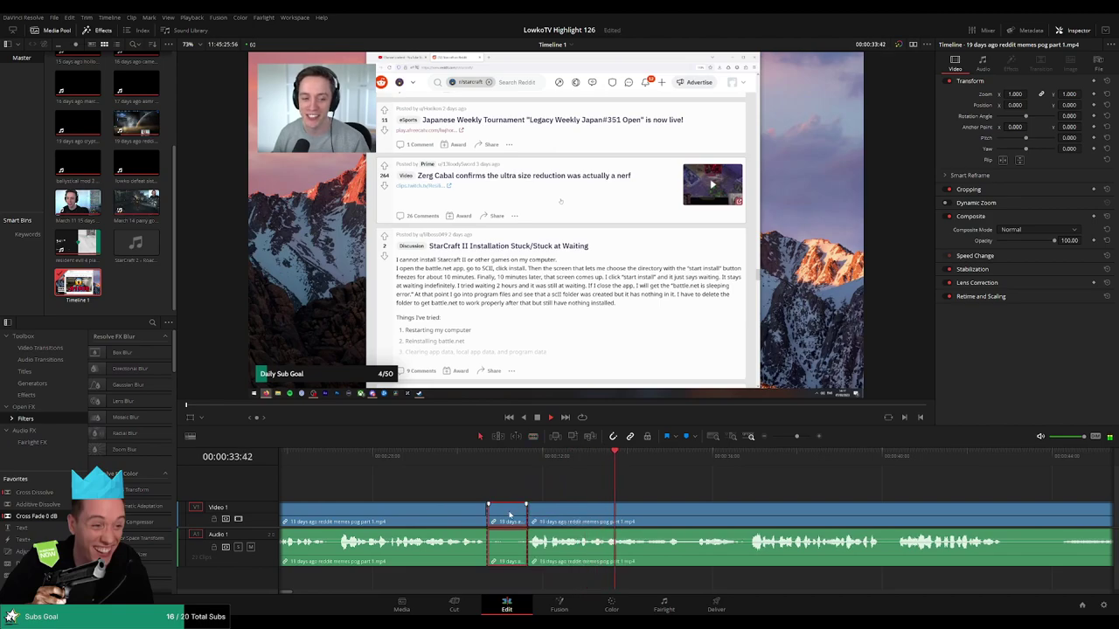
pyautogui.press('BackSpace')
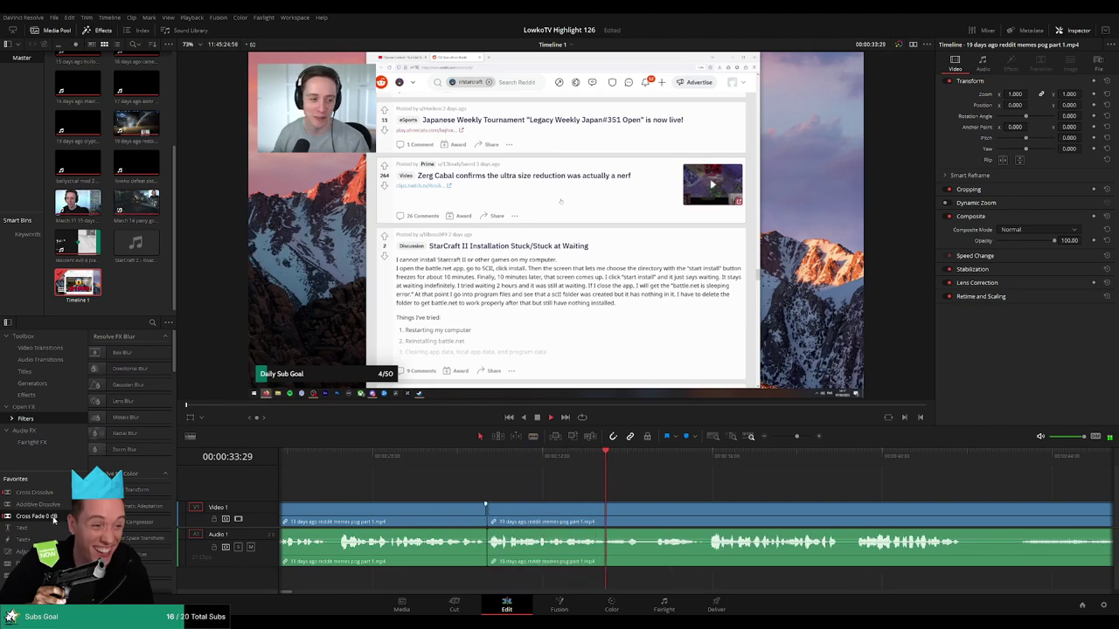
pyautogui.moveTo(54, 519); pyautogui.dragTo(486, 541)
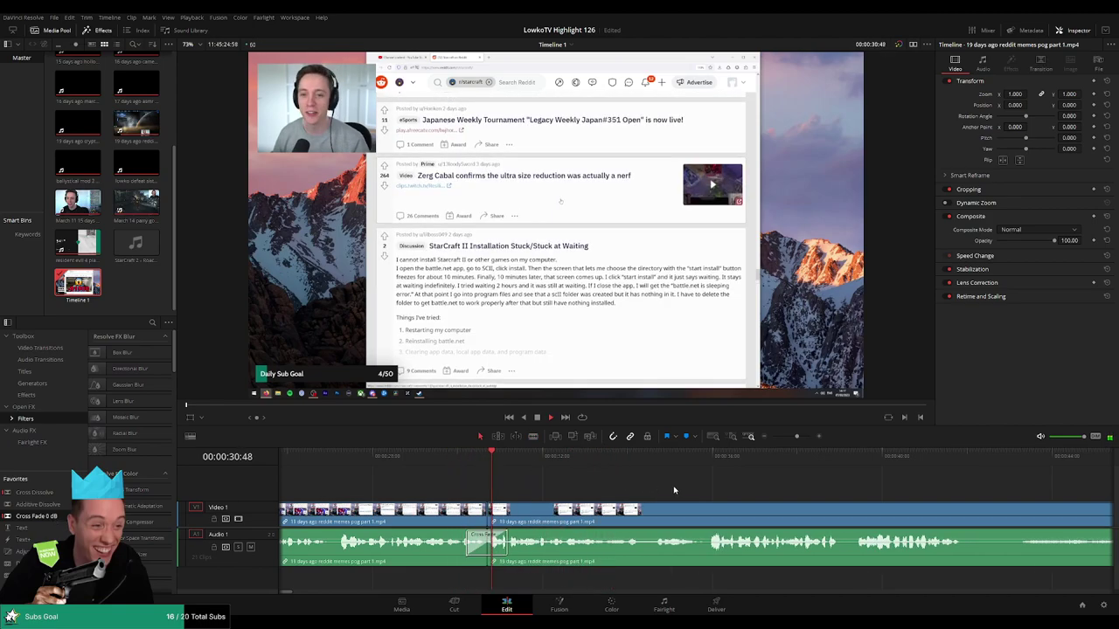
pyautogui.hscroll(3, 564, 480)
pyautogui.hscroll(2, 579, 490)
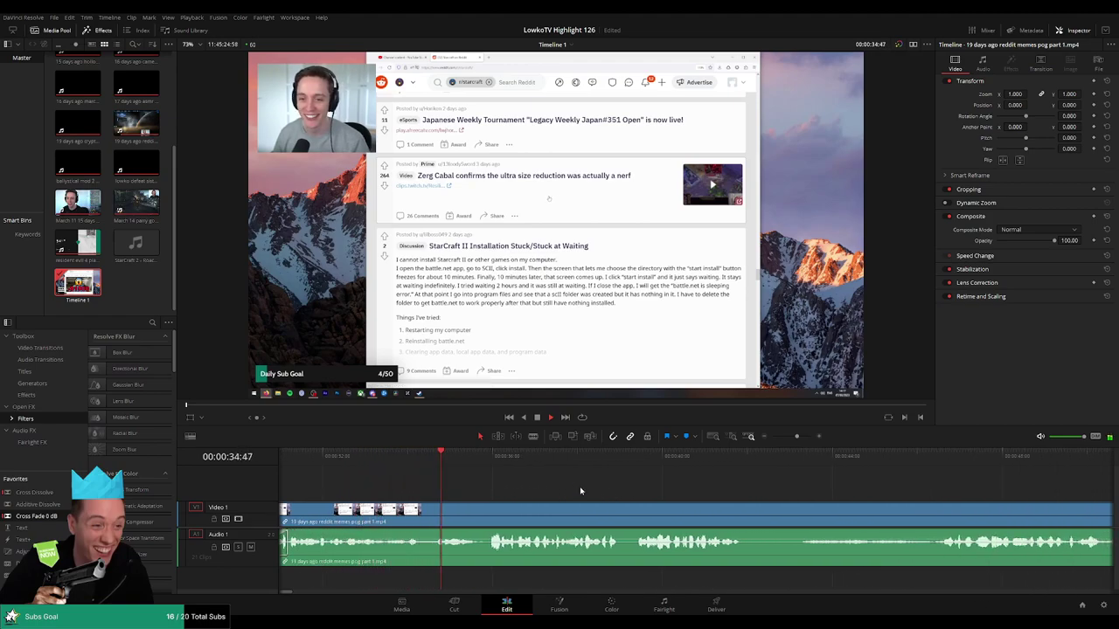
pyautogui.hscroll(3, 557, 490)
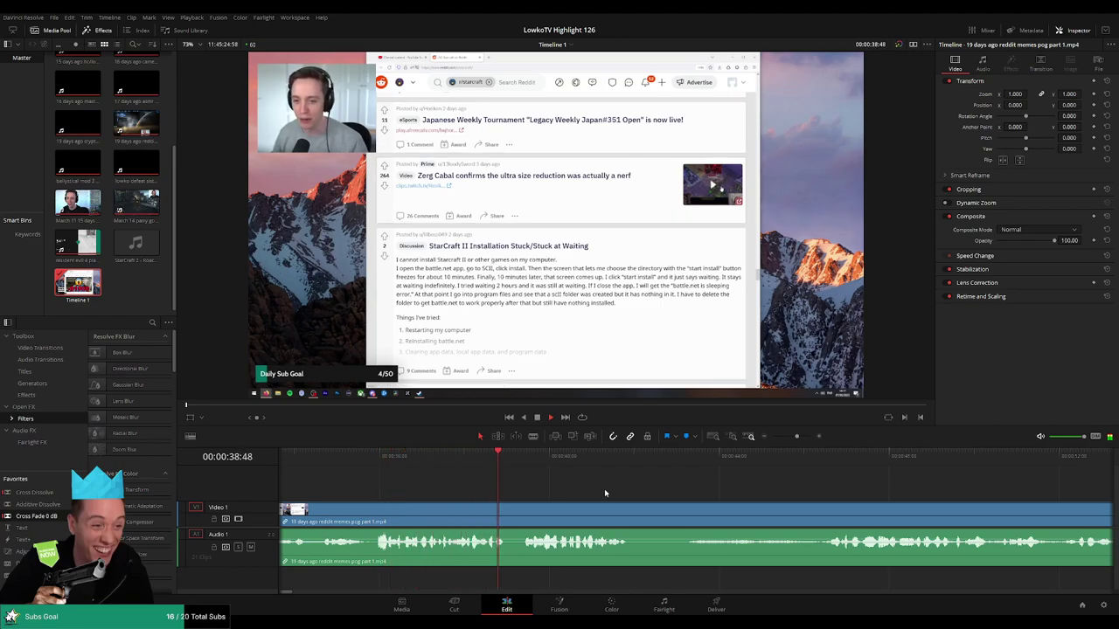
pyautogui.hscroll(3, 537, 485)
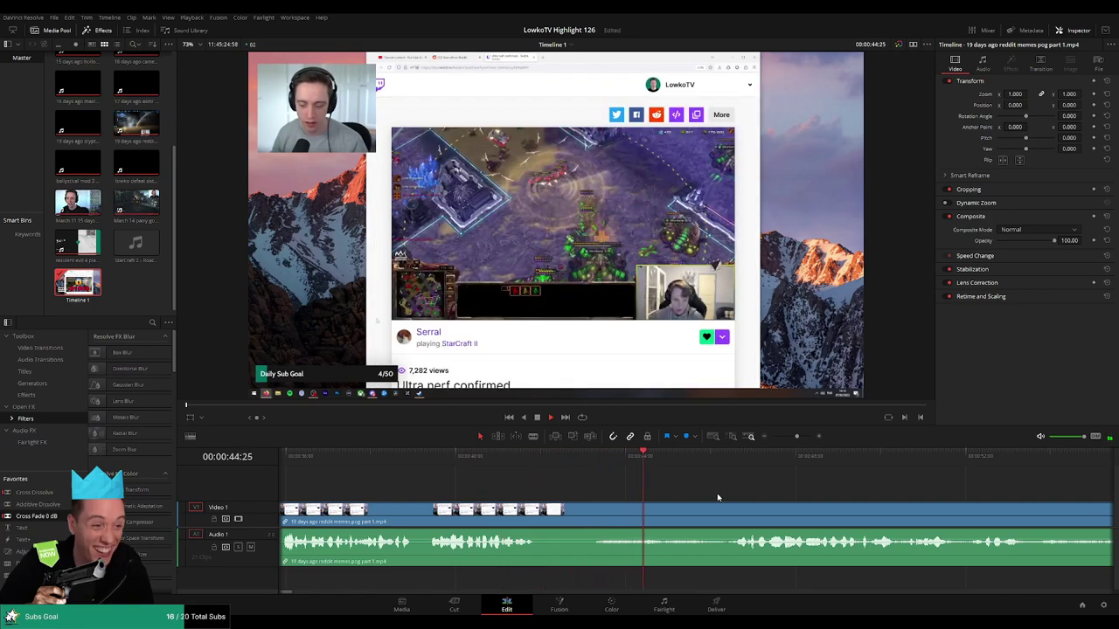
# Split the reddit memes clip near 1:04 and trim the clip edge at the new cut
pyautogui.hscroll(1, 651, 494)
pyautogui.hscroll(6, 660, 490)
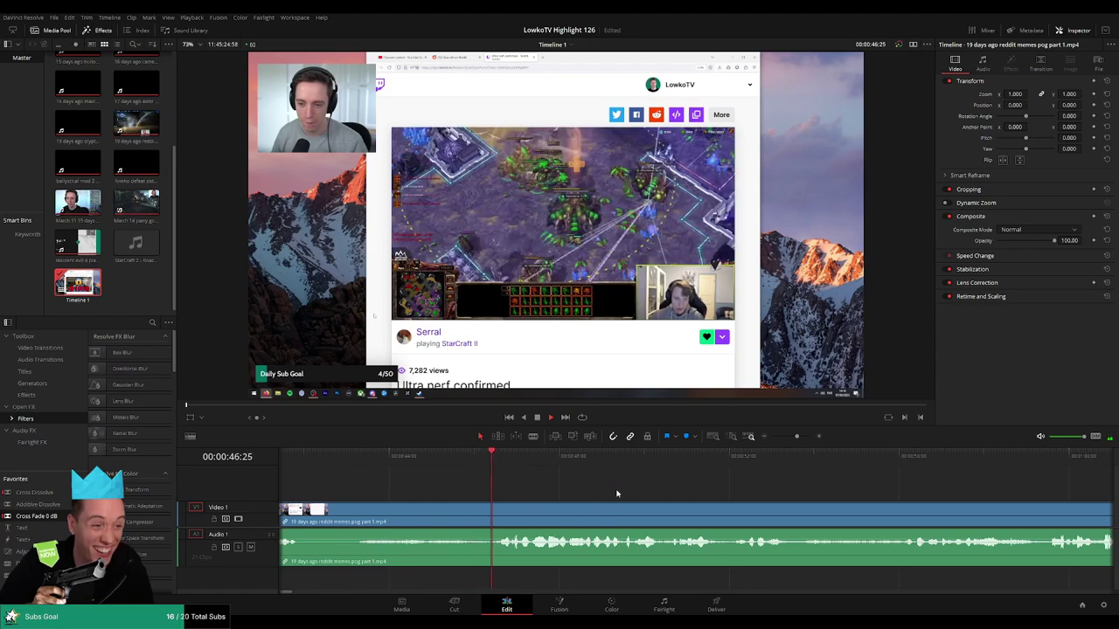
pyautogui.hscroll(4, 592, 487)
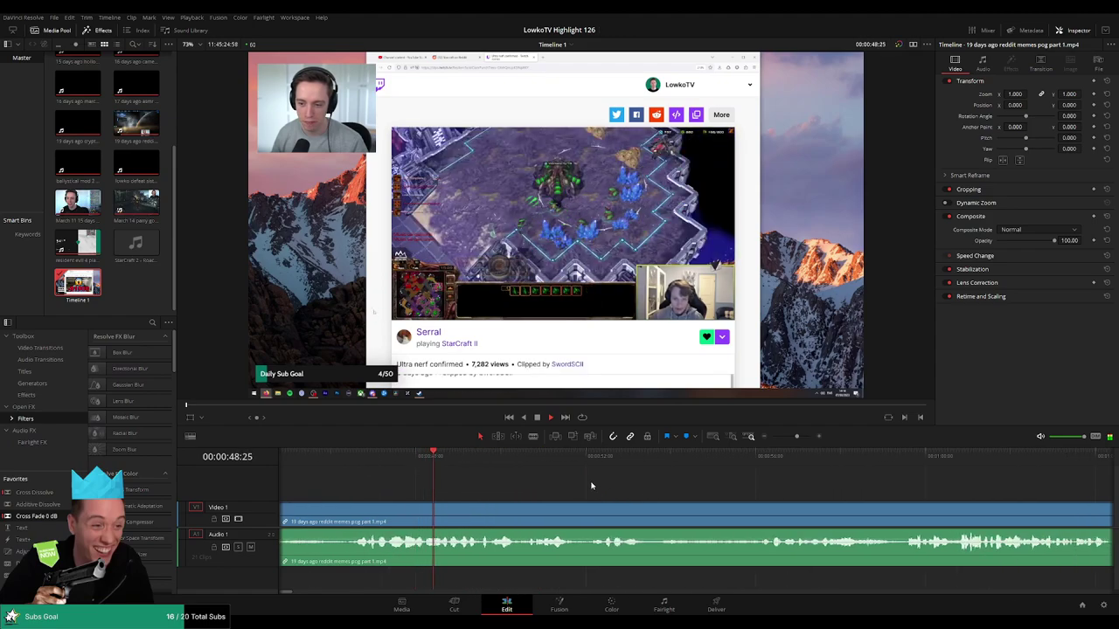
pyautogui.hscroll(4, 629, 485)
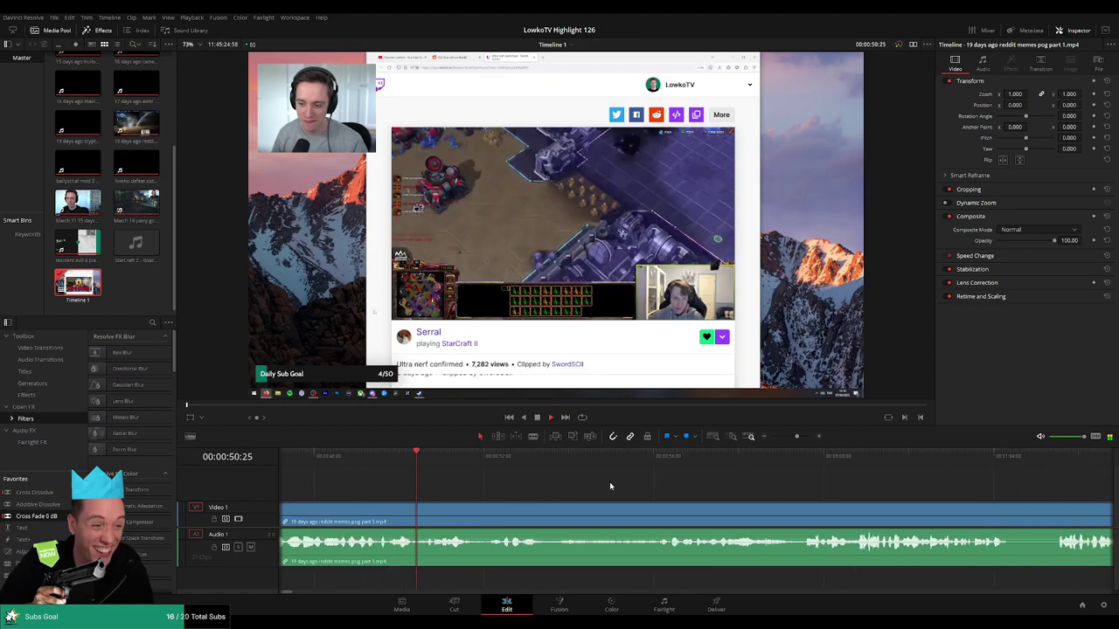
pyautogui.hscroll(3, 533, 473)
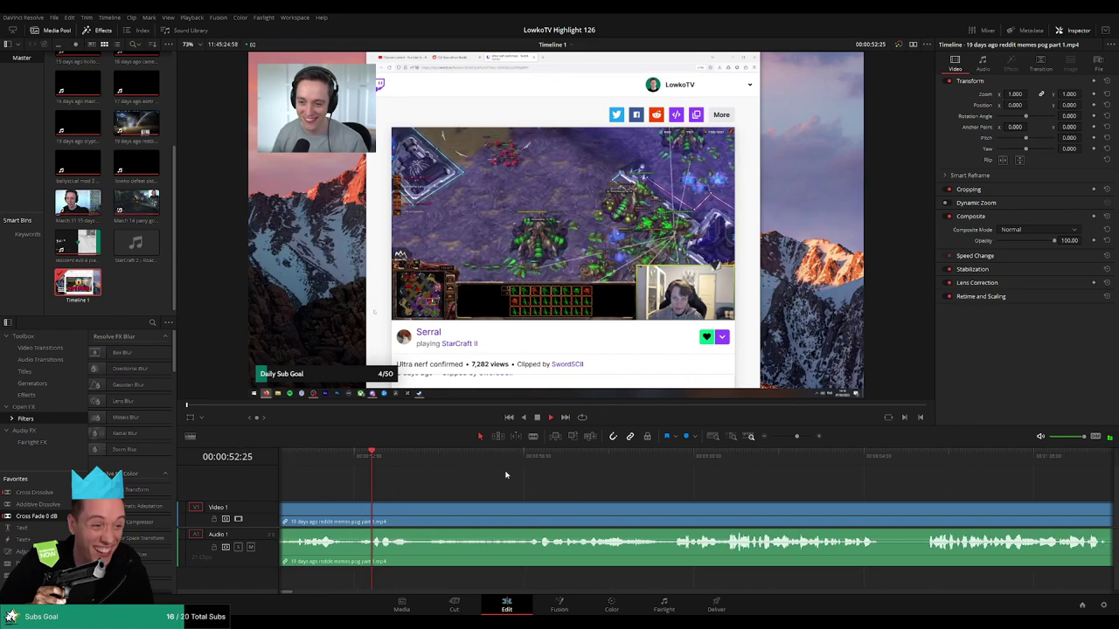
pyautogui.hscroll(2, 584, 492)
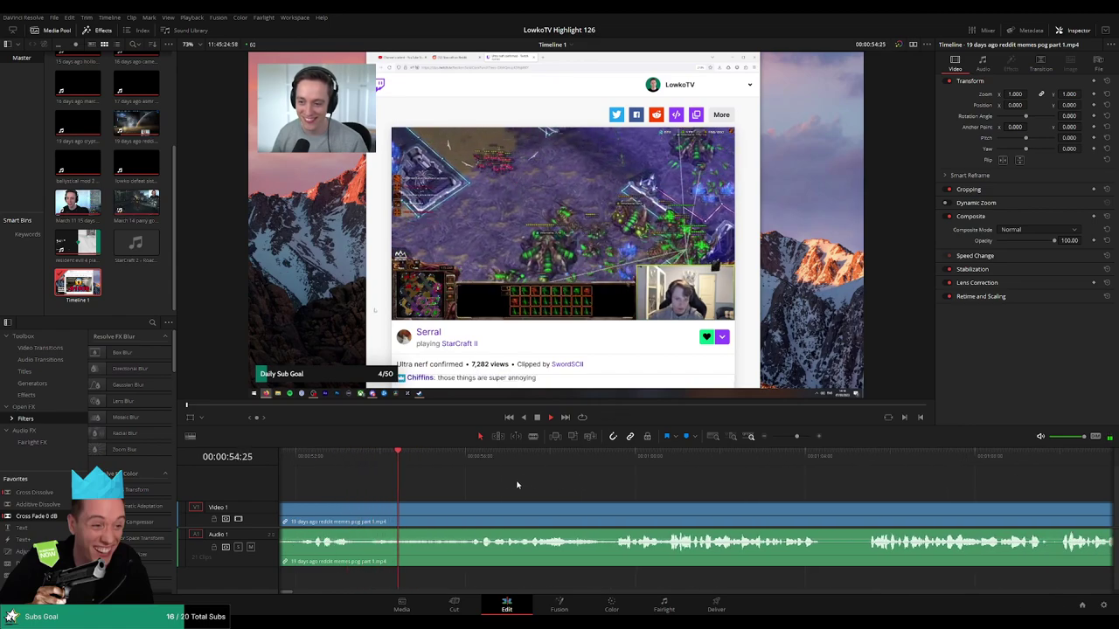
pyautogui.hscroll(3, 502, 479)
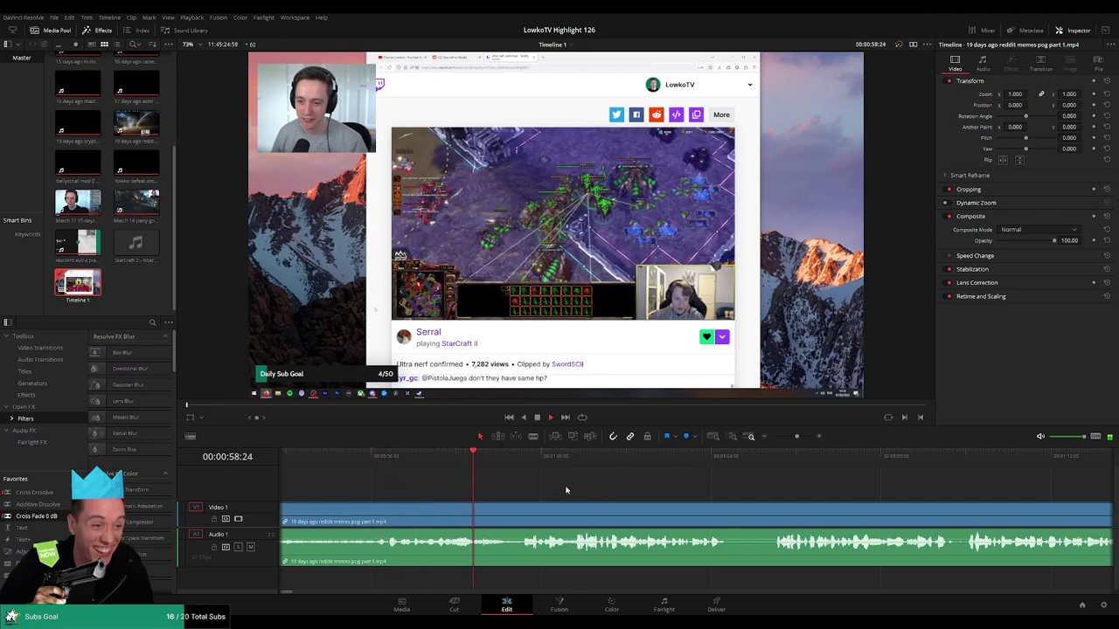
pyautogui.hscroll(3, 663, 495)
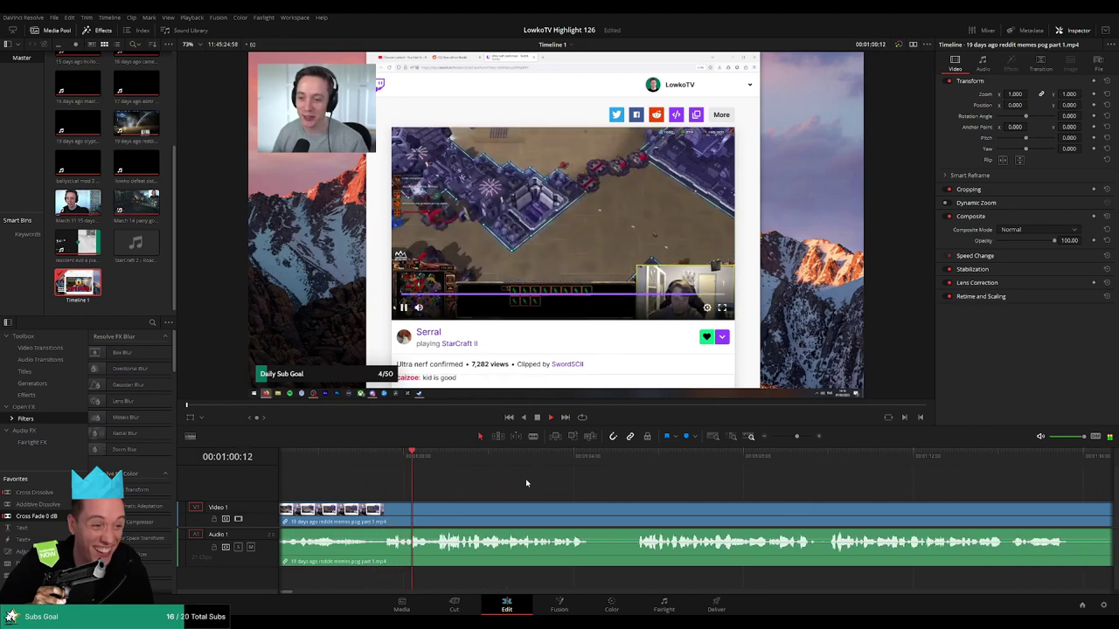
pyautogui.hscroll(3, 511, 477)
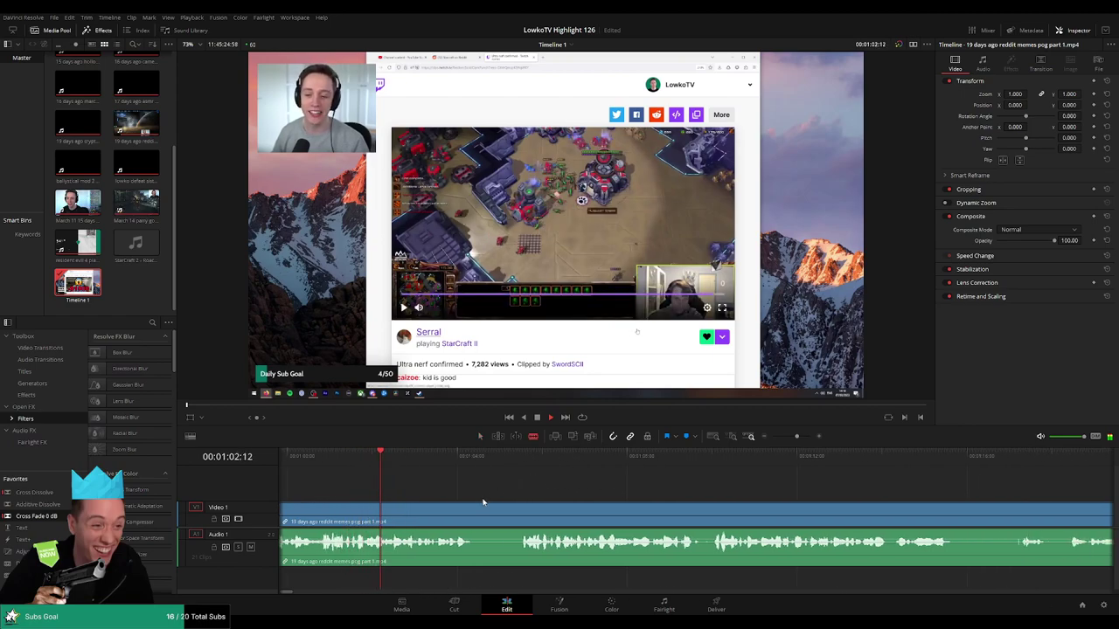
pyautogui.moveTo(483, 507); pyautogui.dragTo(518, 508)
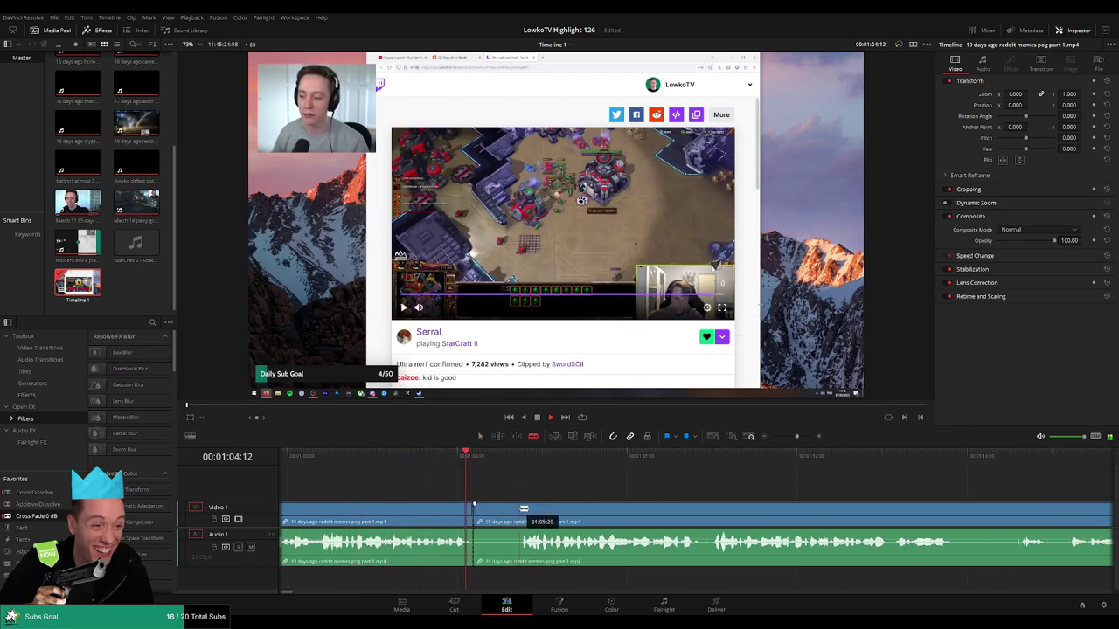
pyautogui.moveTo(518, 508); pyautogui.dragTo(494, 513)
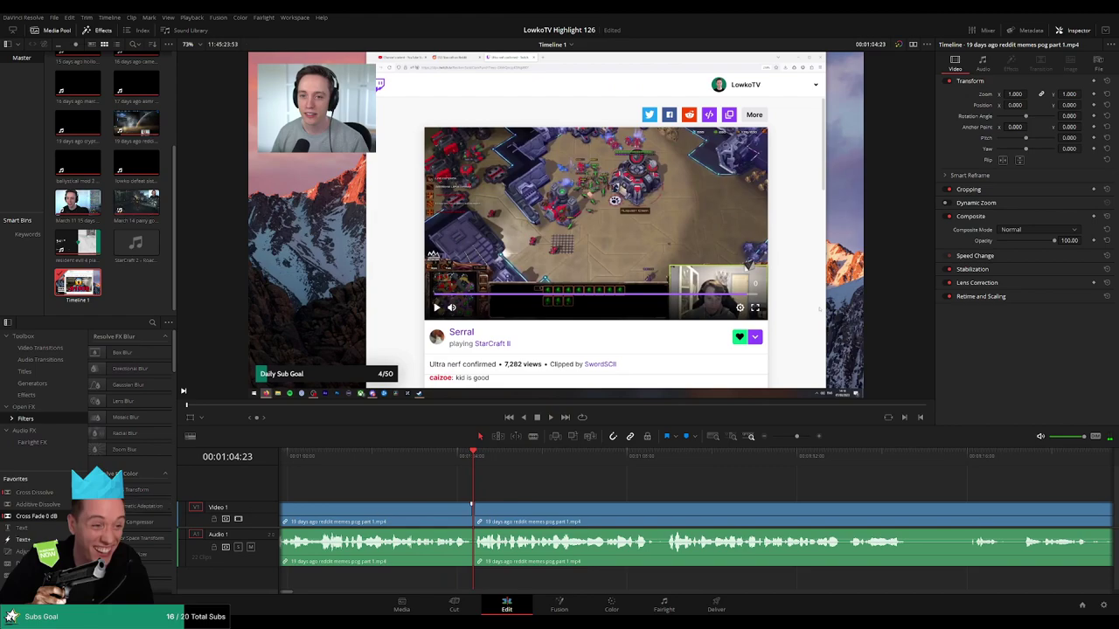
# Replay from just before the new cut to review the trim
pyautogui.click(433, 462)
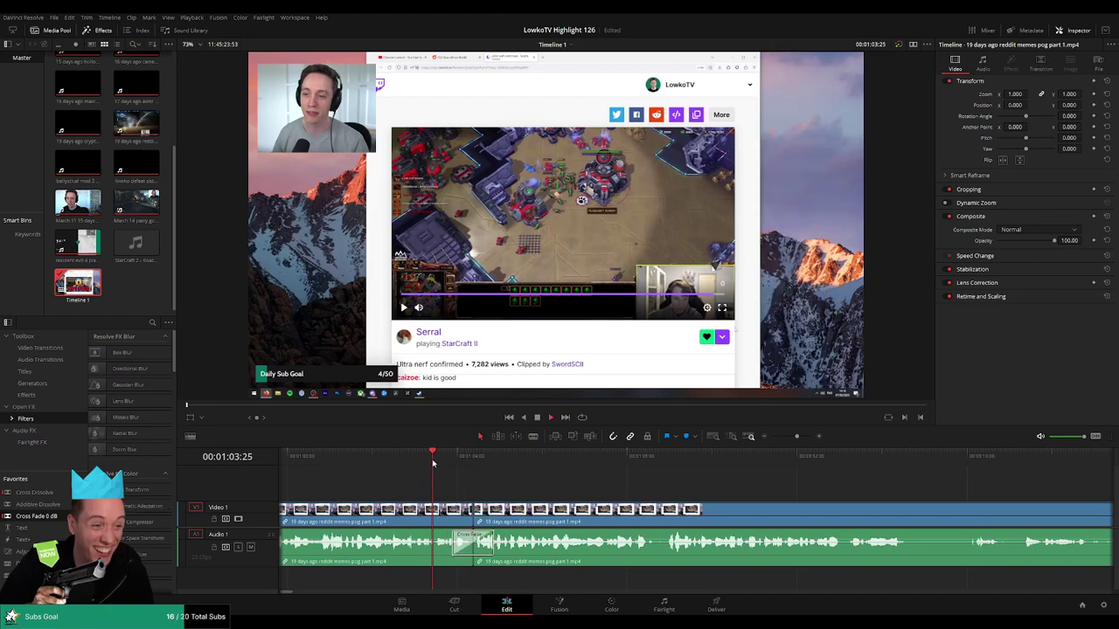
pyautogui.hscroll(2, 524, 484)
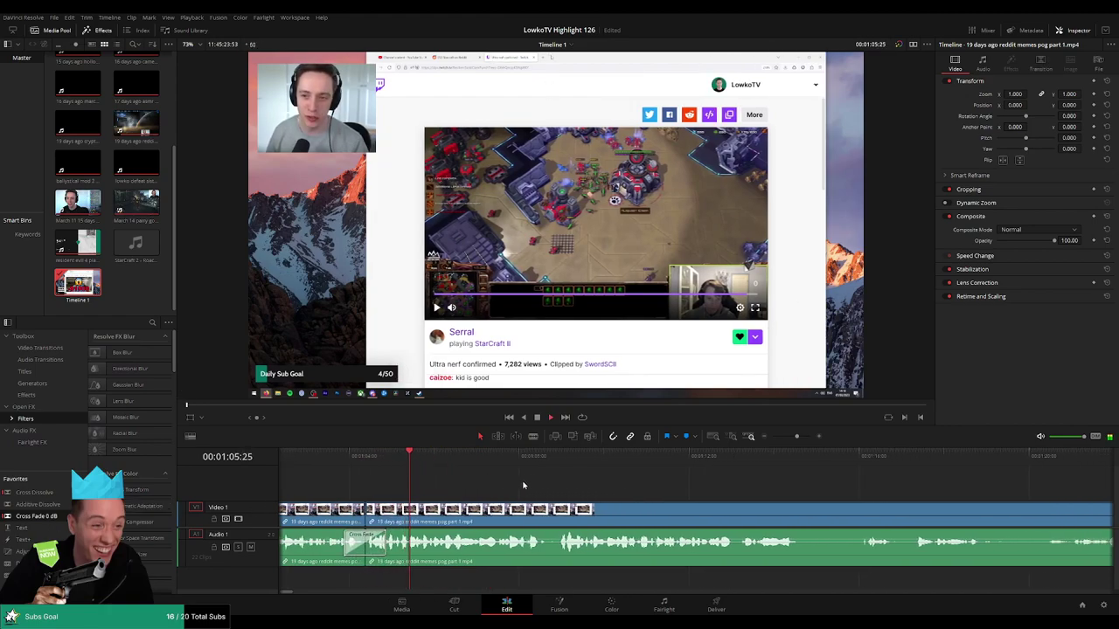
pyautogui.hscroll(2, 524, 485)
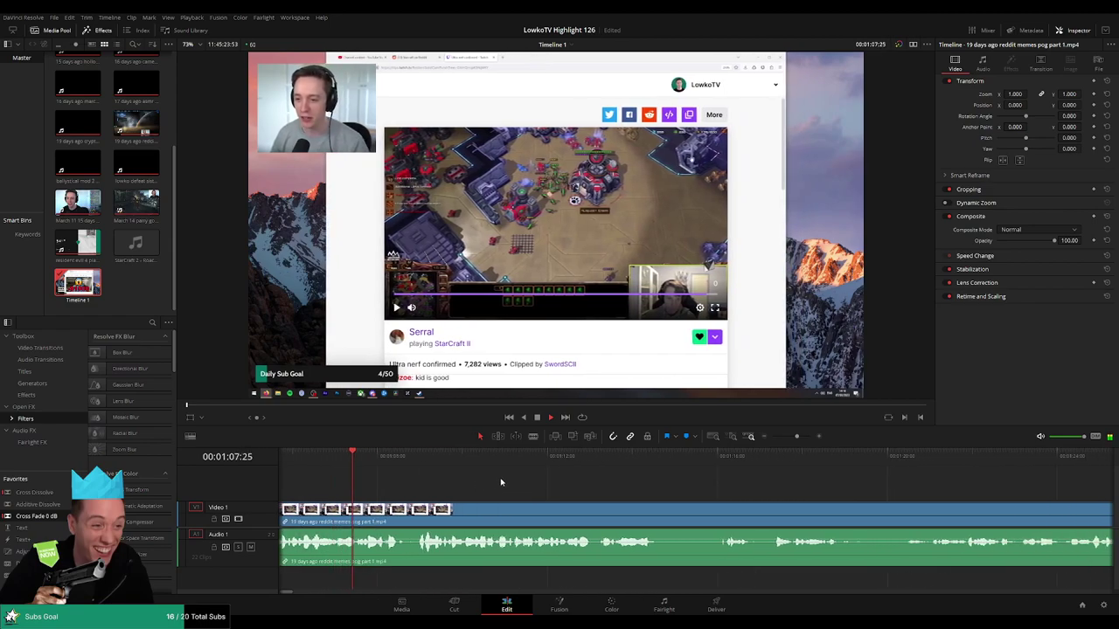
pyautogui.hscroll(1, 542, 486)
pyautogui.hscroll(1, 527, 487)
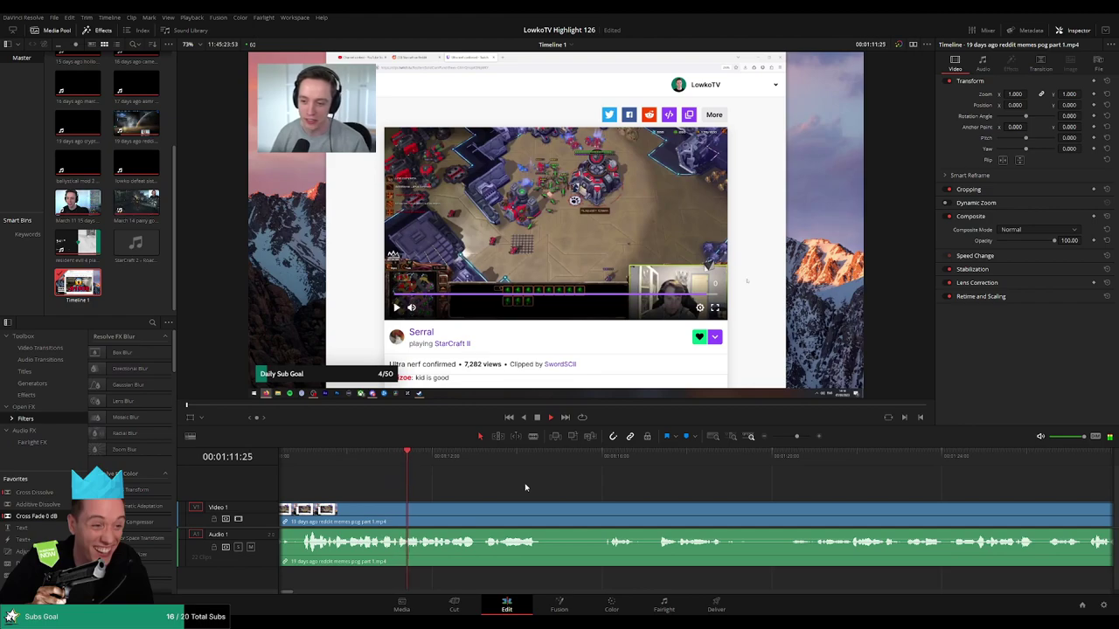
pyautogui.hscroll(2, 599, 489)
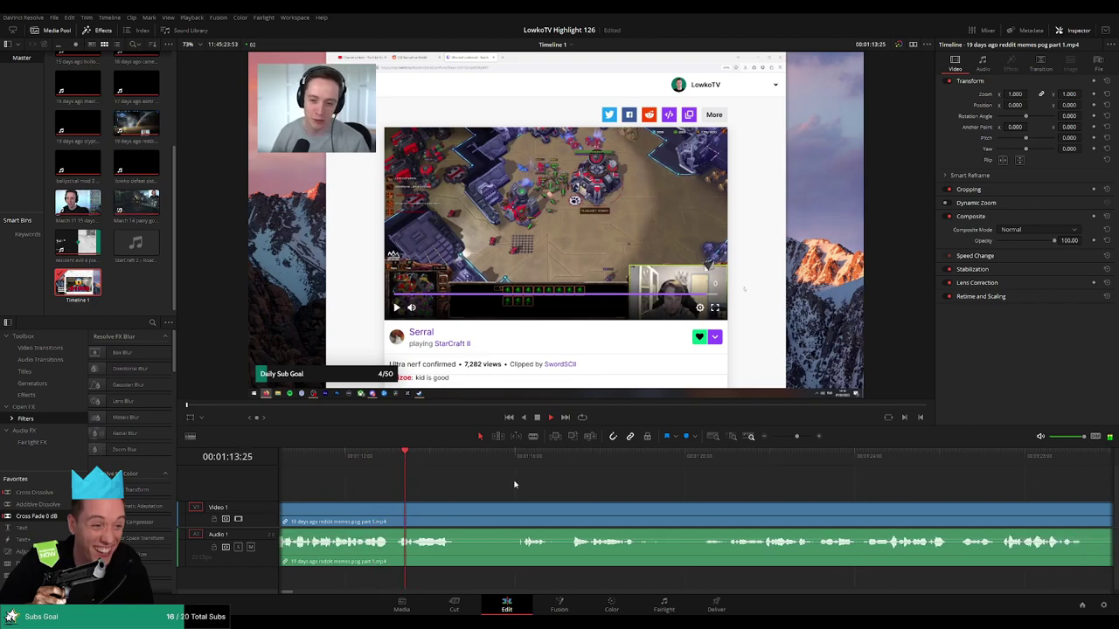
pyautogui.hscroll(2, 464, 475)
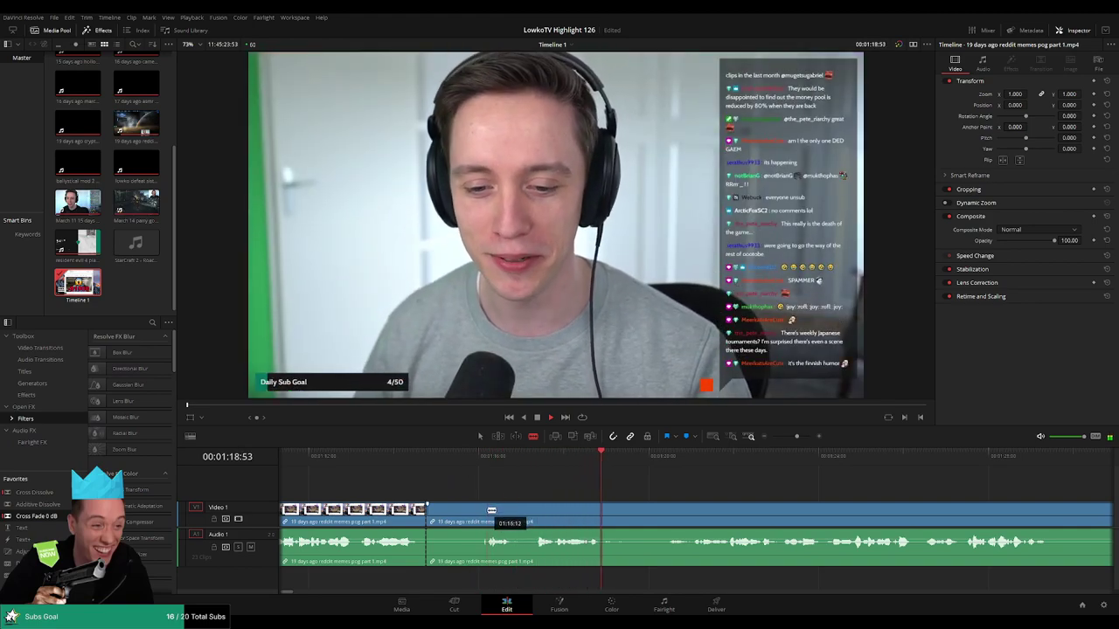
# Cut the stream clip at the playhead and ripple-delete the stretches between cuts
pyautogui.click(487, 511)
pyautogui.press('a')
pyautogui.press('Delete')
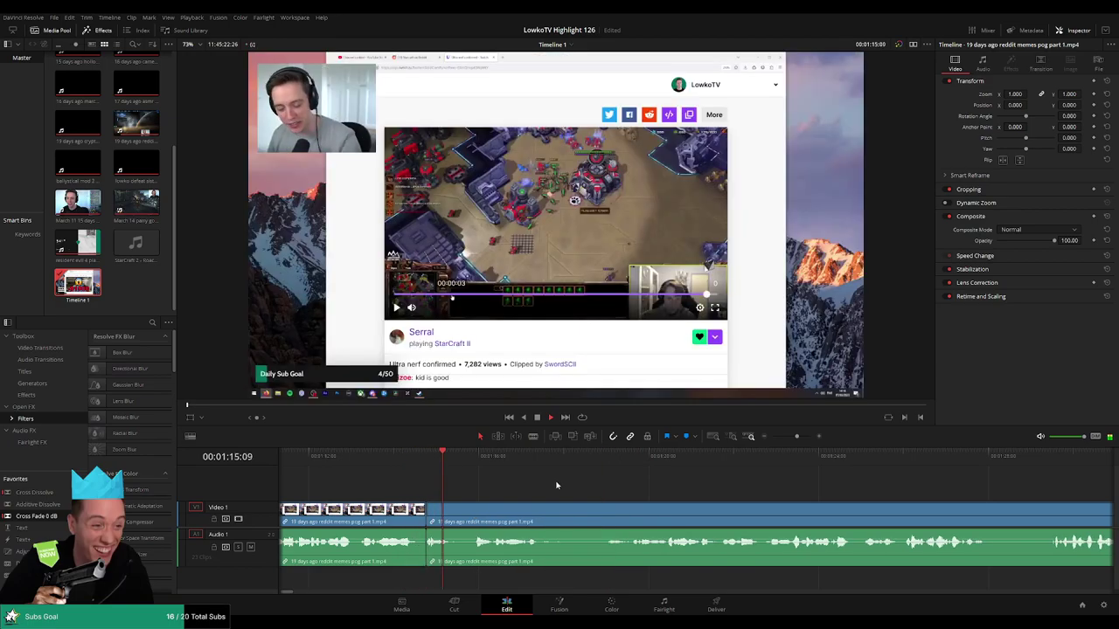
pyautogui.hscroll(2, 454, 473)
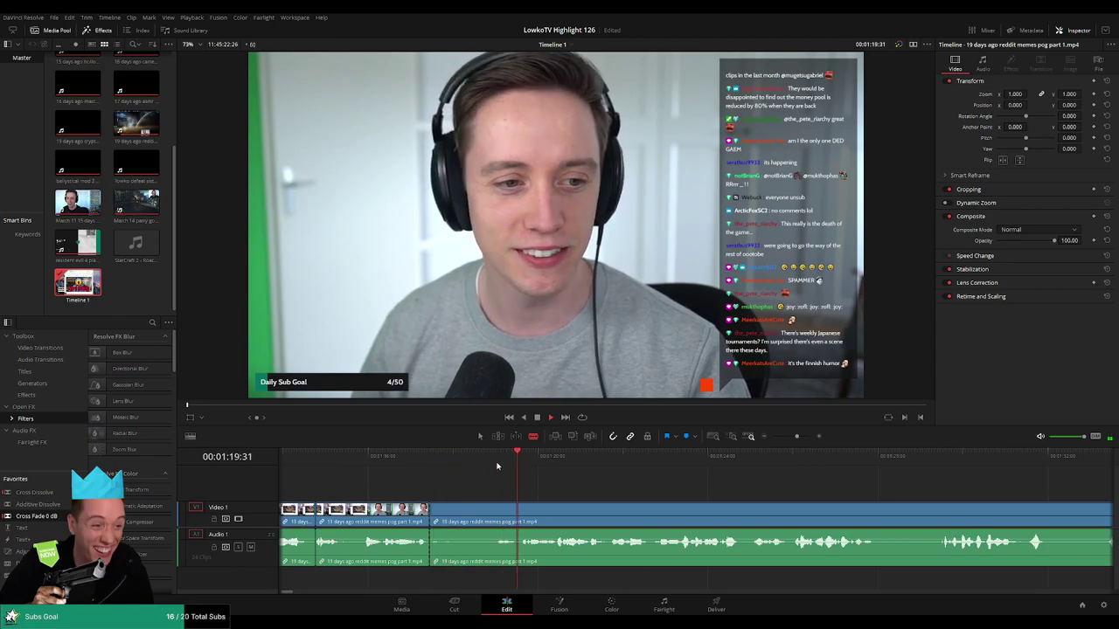
pyautogui.click(504, 514)
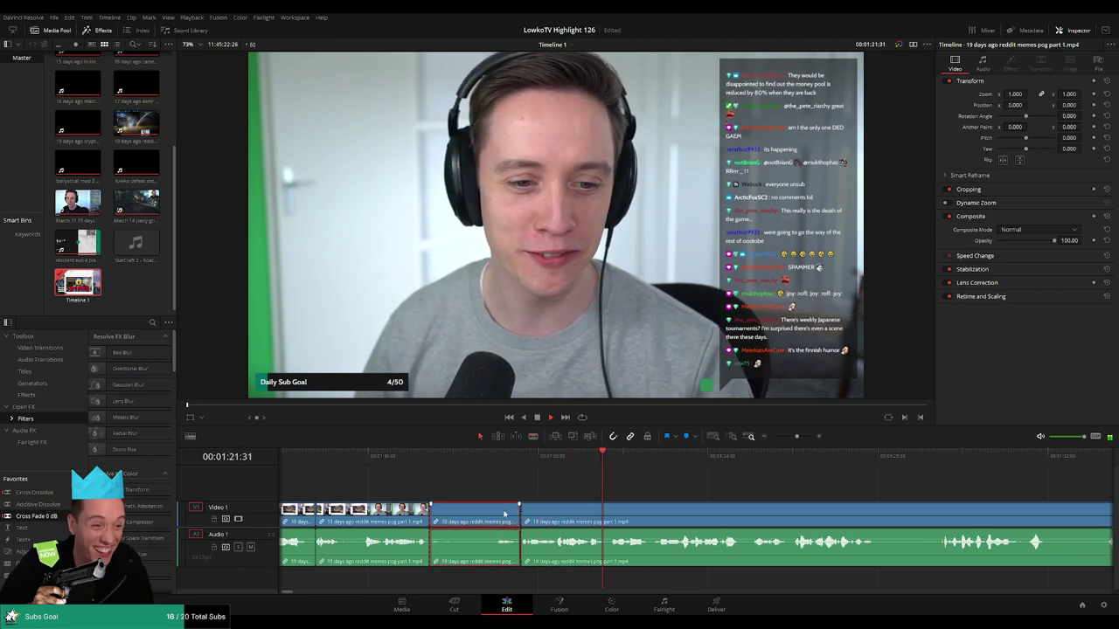
pyautogui.press('BackSpace')
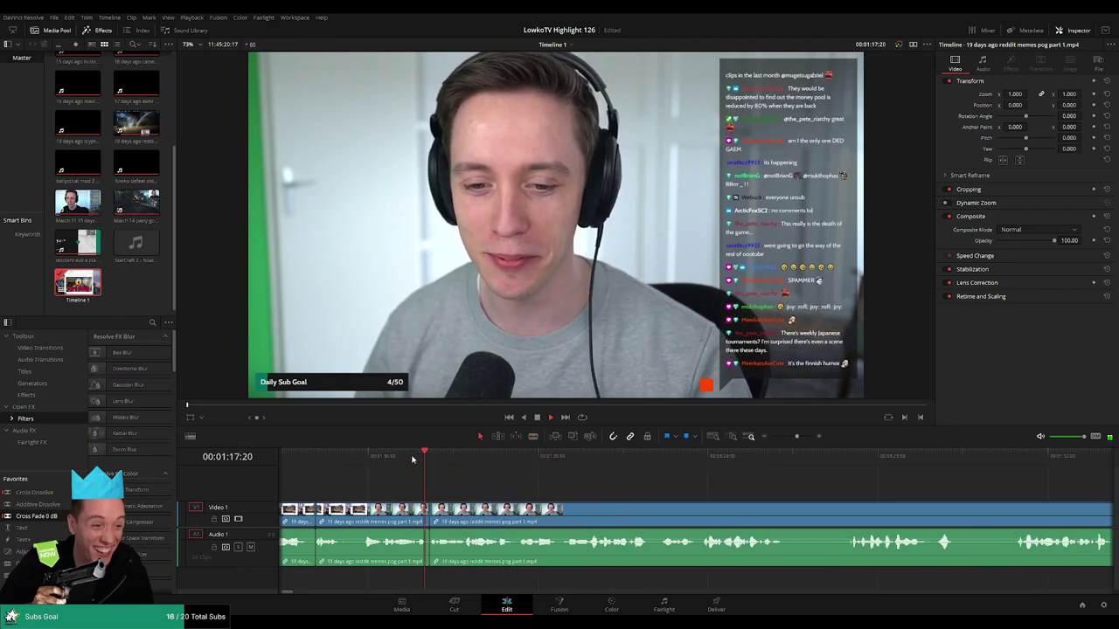
# Blade another cut and remove the short piece between cuts, closing the gap
pyautogui.scroll(-1, 596, 478)
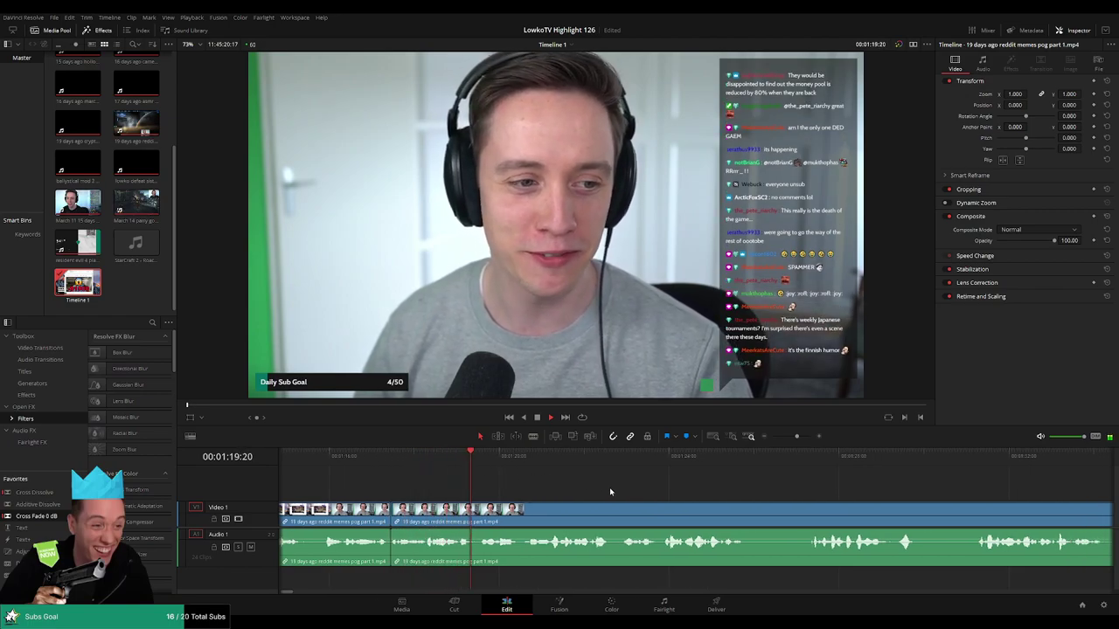
pyautogui.scroll(-3, 612, 488)
pyautogui.scroll(-1, 559, 487)
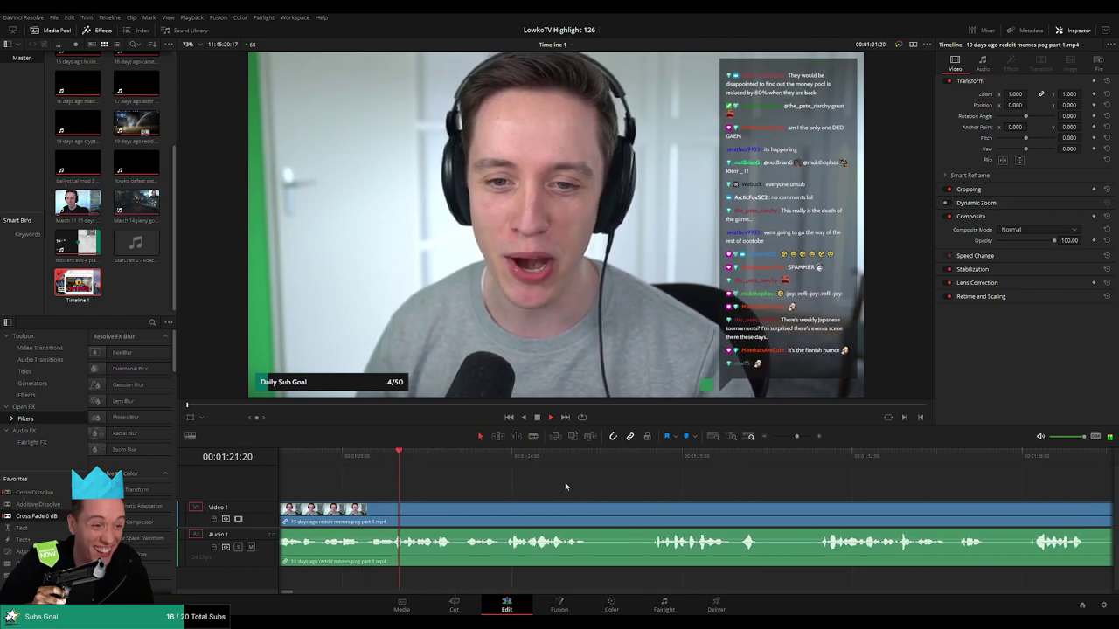
pyautogui.scroll(-1, 524, 482)
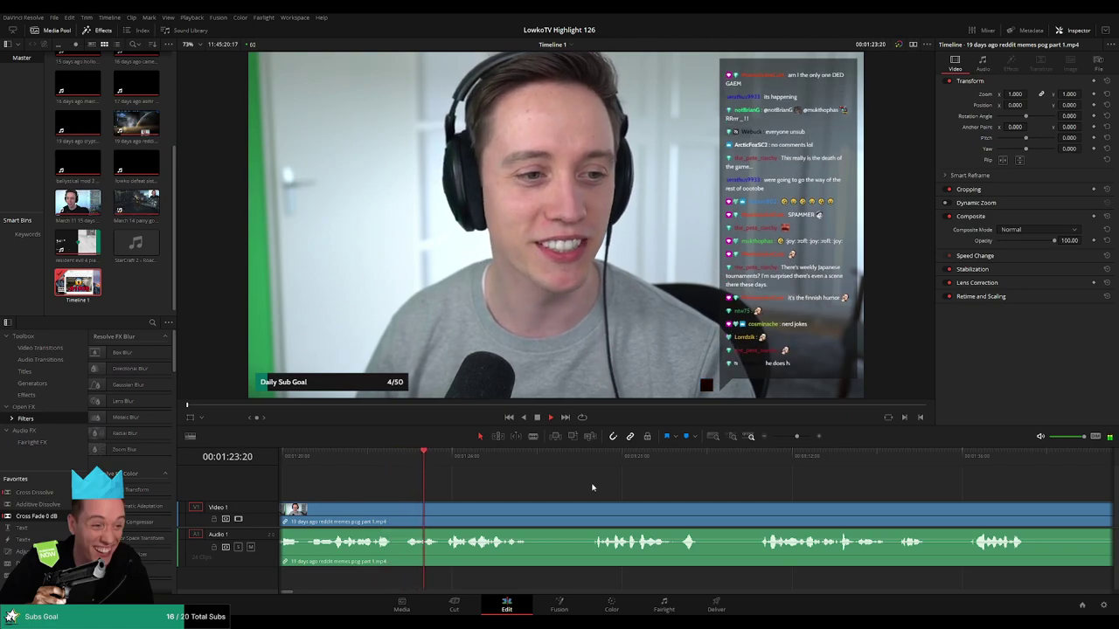
pyautogui.scroll(-1, 546, 483)
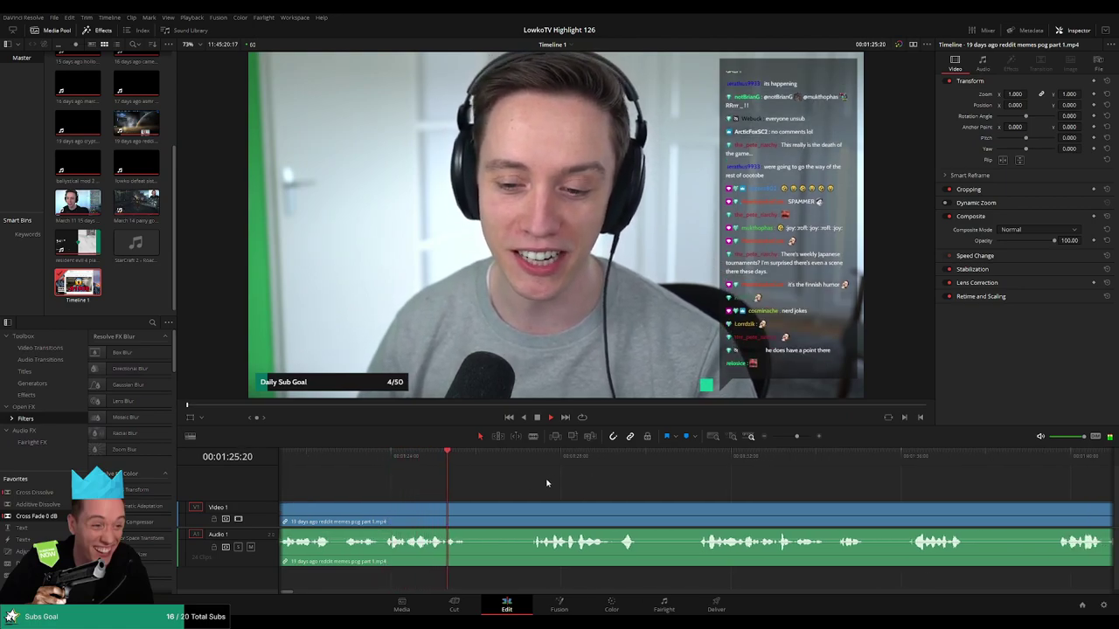
pyautogui.press('b')
pyautogui.click(471, 511)
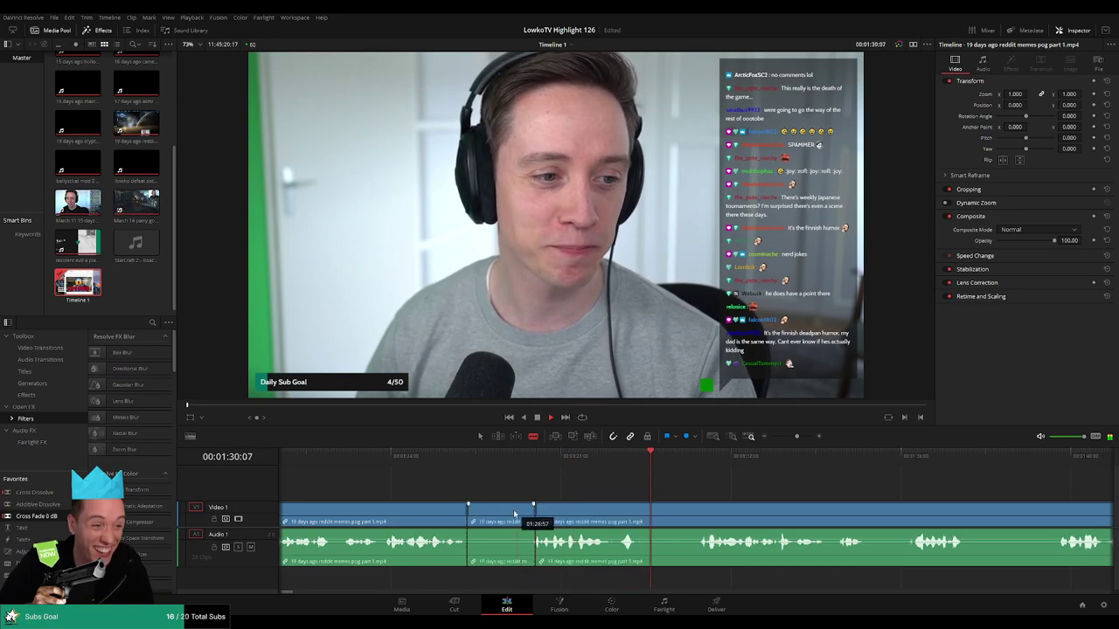
pyautogui.press('Delete')
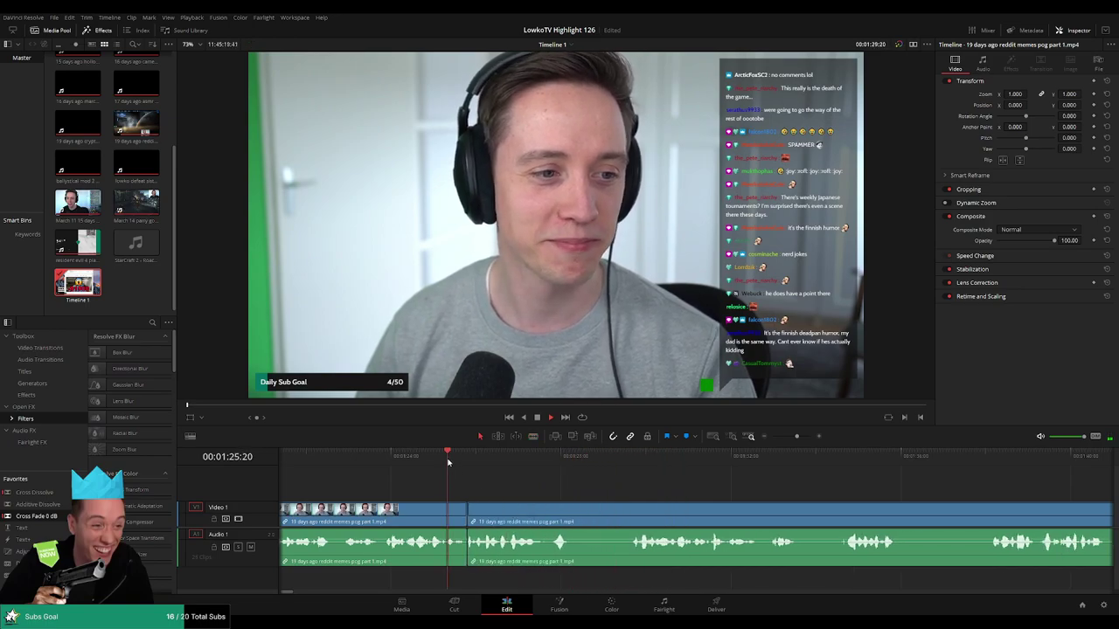
# Cut the stream clip at about 1:33, then skip ahead to the cat scene
pyautogui.hscroll(2, 550, 476)
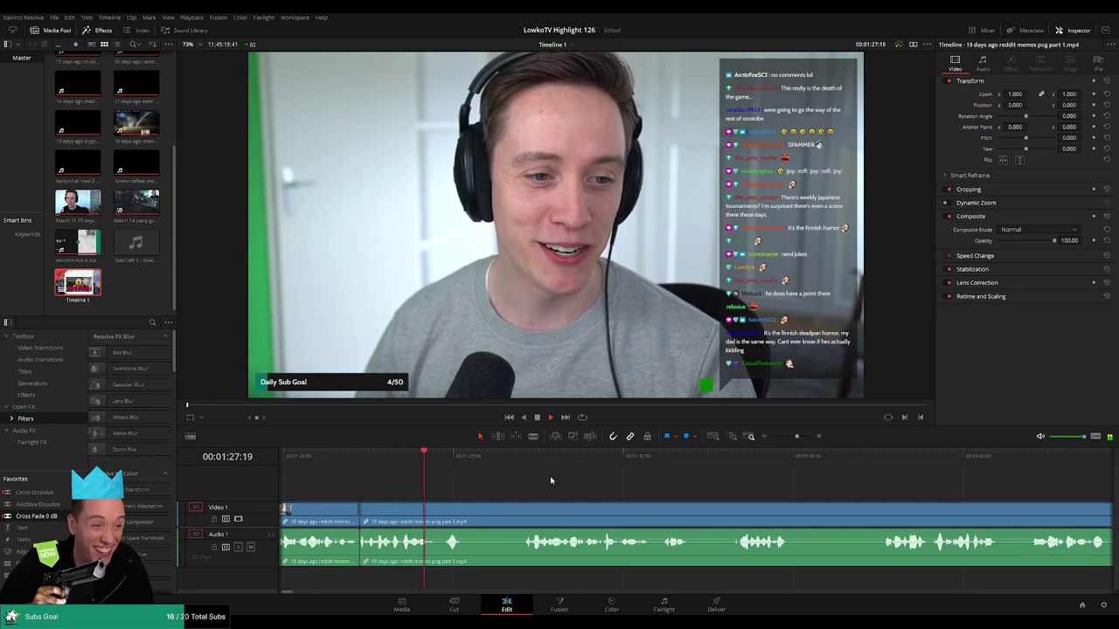
pyautogui.press('b')
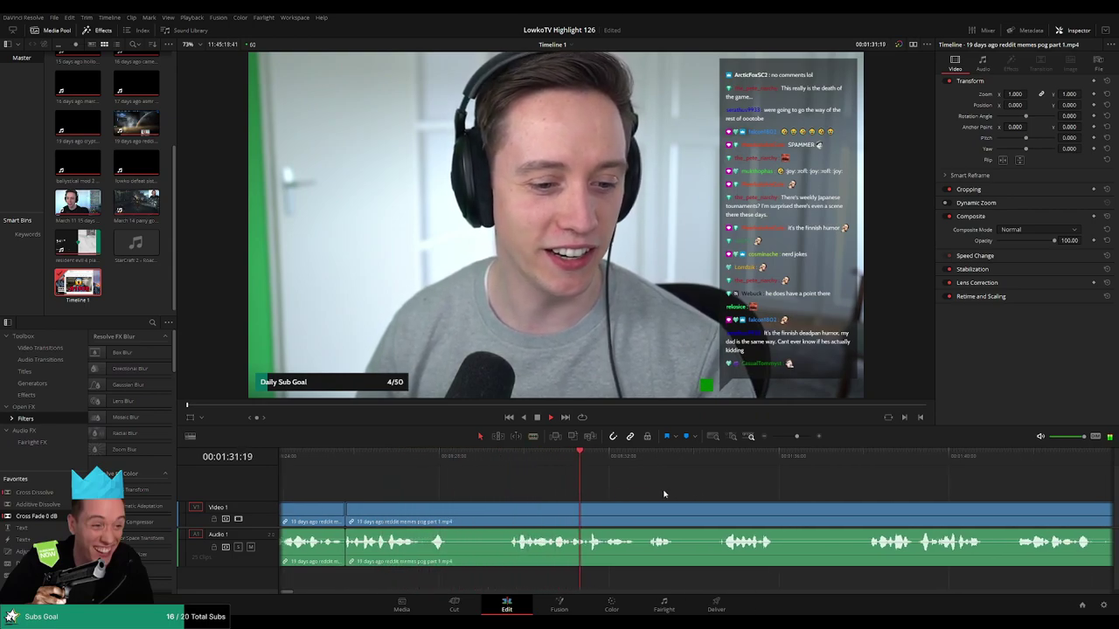
pyautogui.press('a')
pyautogui.hscroll(2, 569, 481)
pyautogui.hscroll(2, 647, 485)
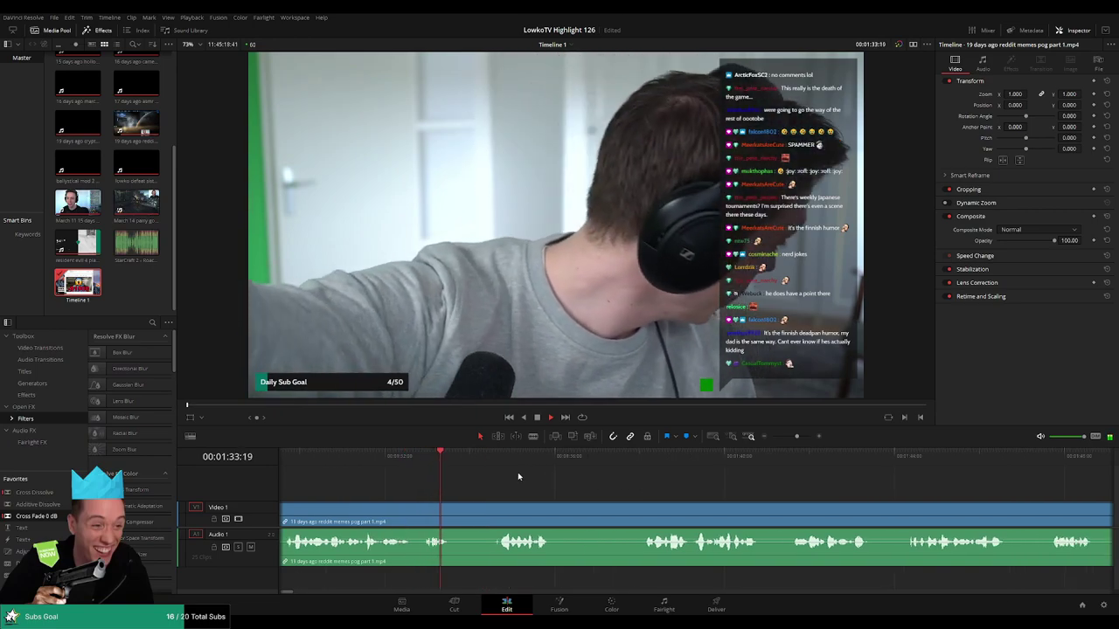
pyautogui.click(376, 457)
pyautogui.press('b')
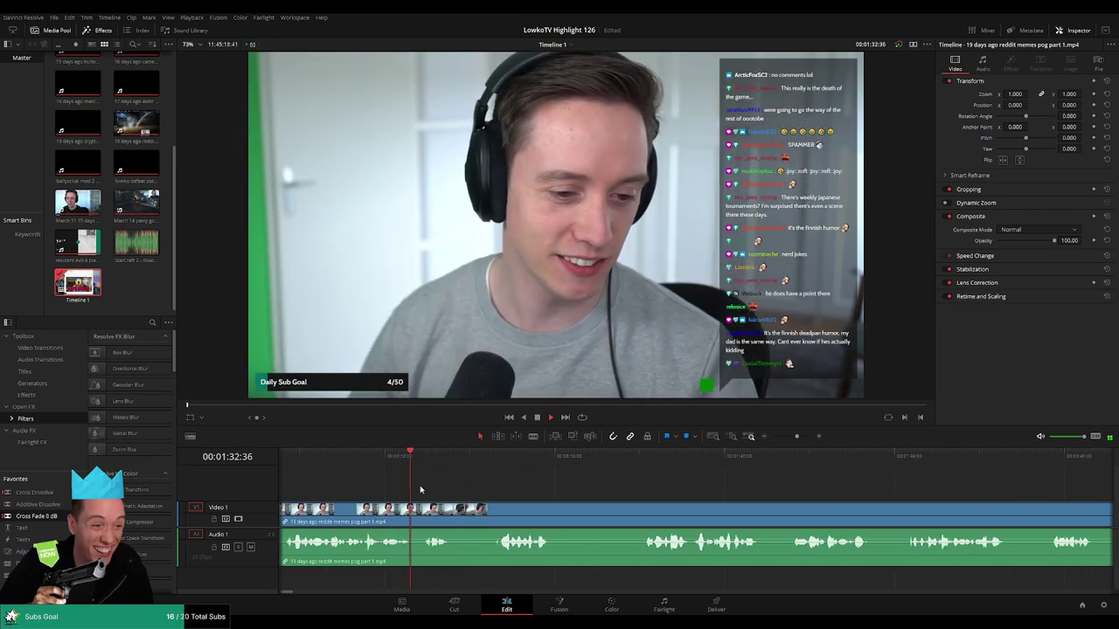
pyautogui.click(414, 511)
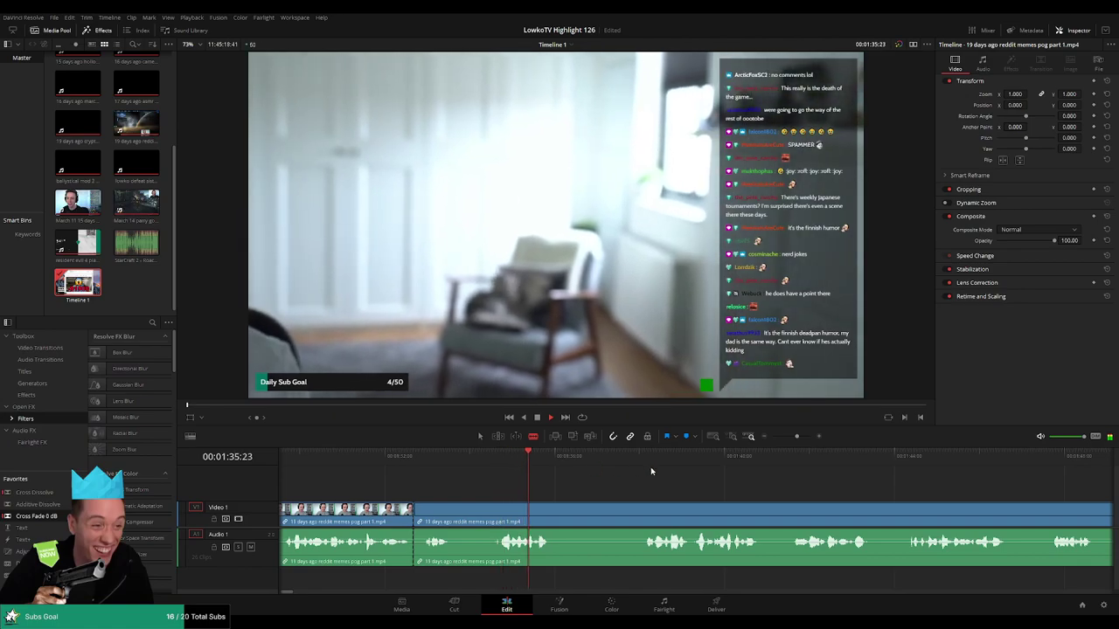
pyautogui.click(660, 458)
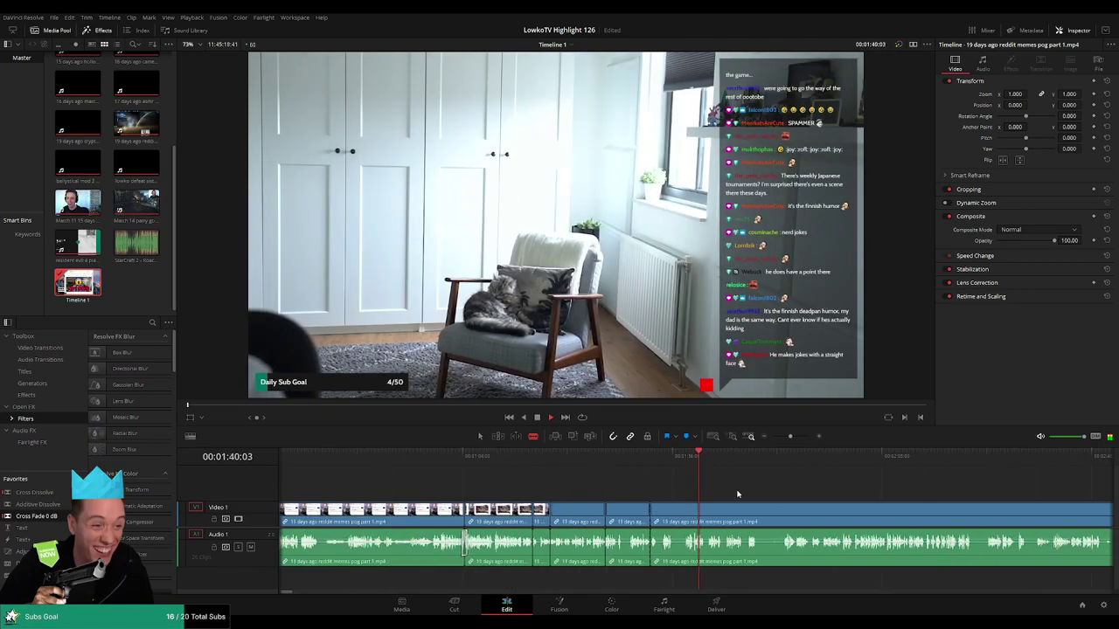
pyautogui.scroll(-3, 740, 492)
pyautogui.scroll(2, 612, 486)
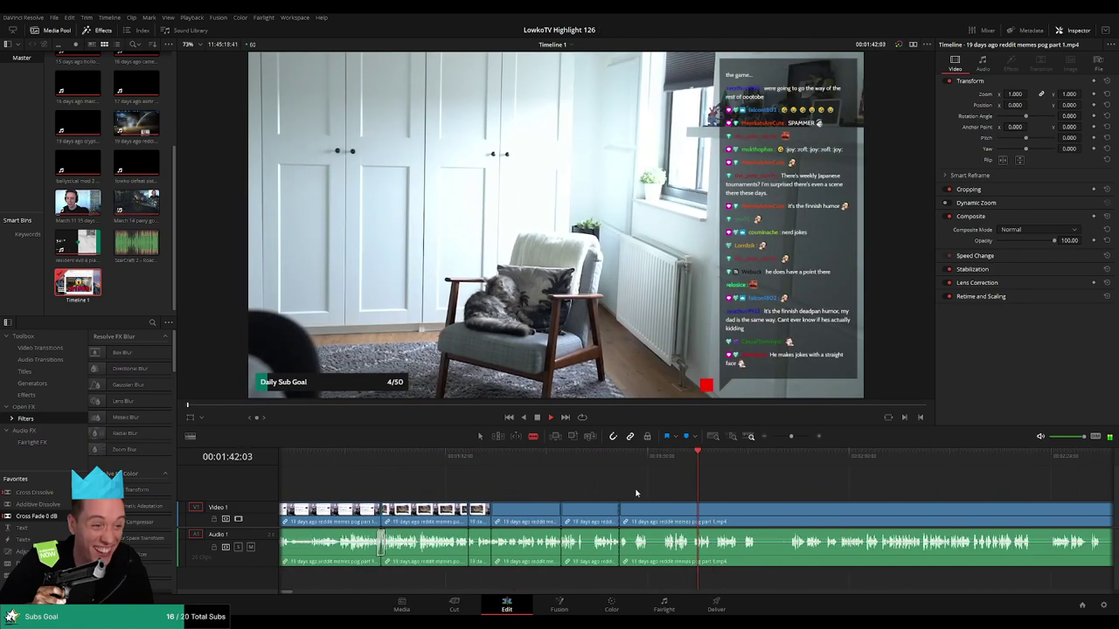
pyautogui.scroll(-1, 722, 493)
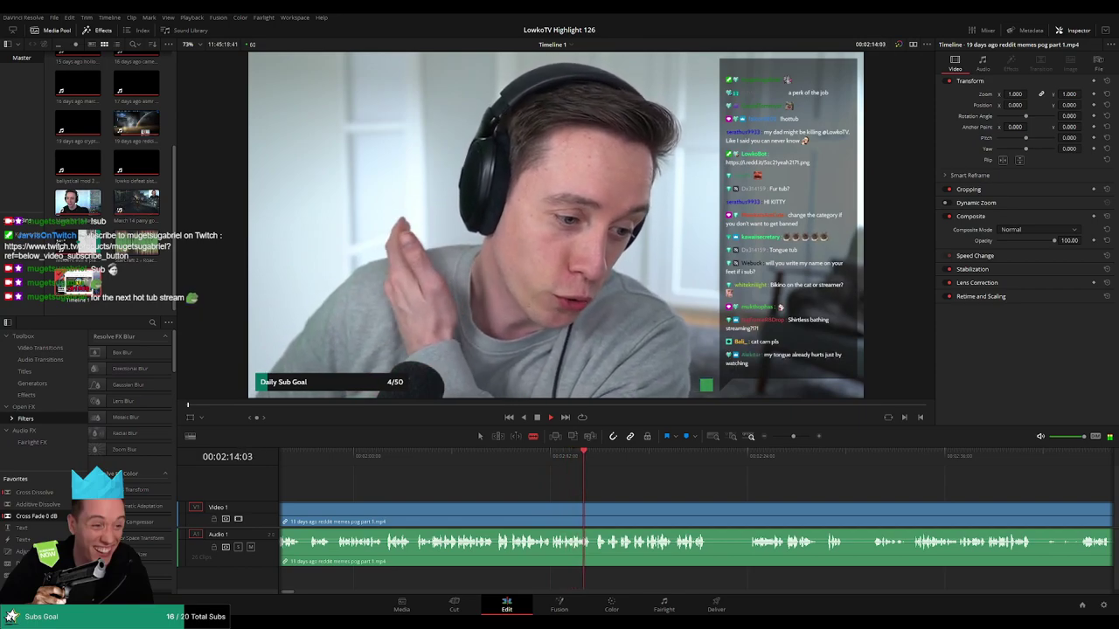
pyautogui.hscroll(3, 532, 473)
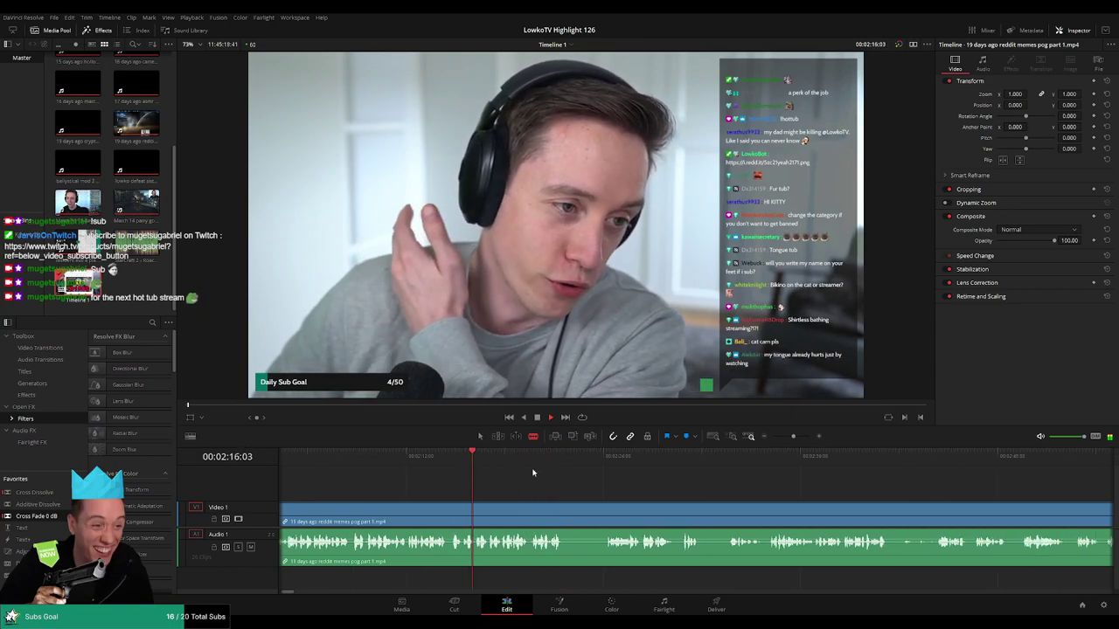
pyautogui.hscroll(2, 532, 474)
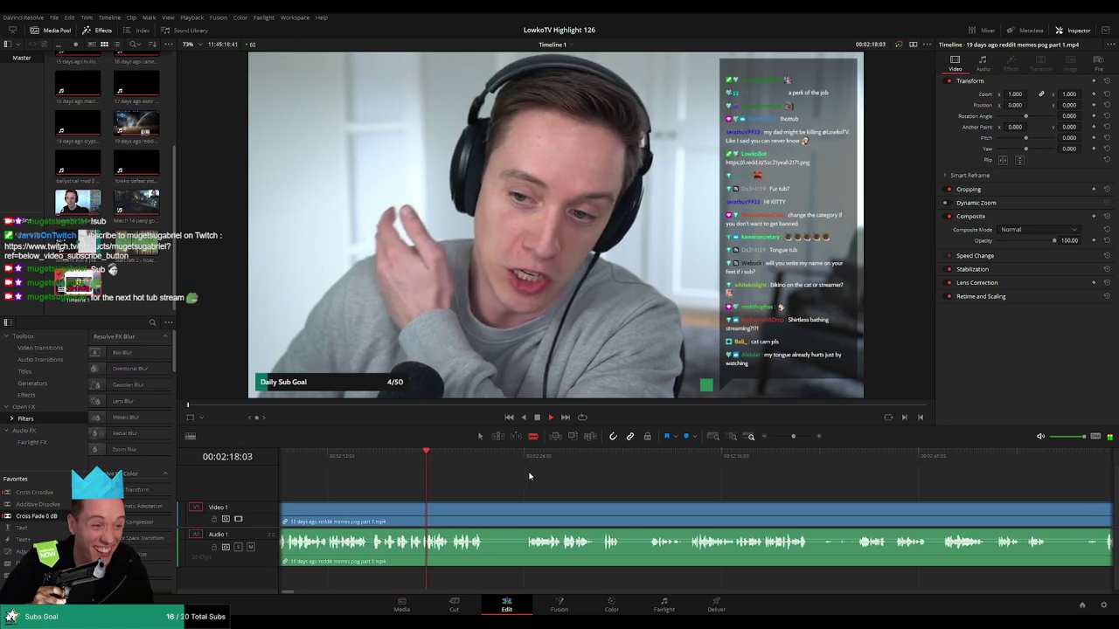
pyautogui.hscroll(1, 482, 468)
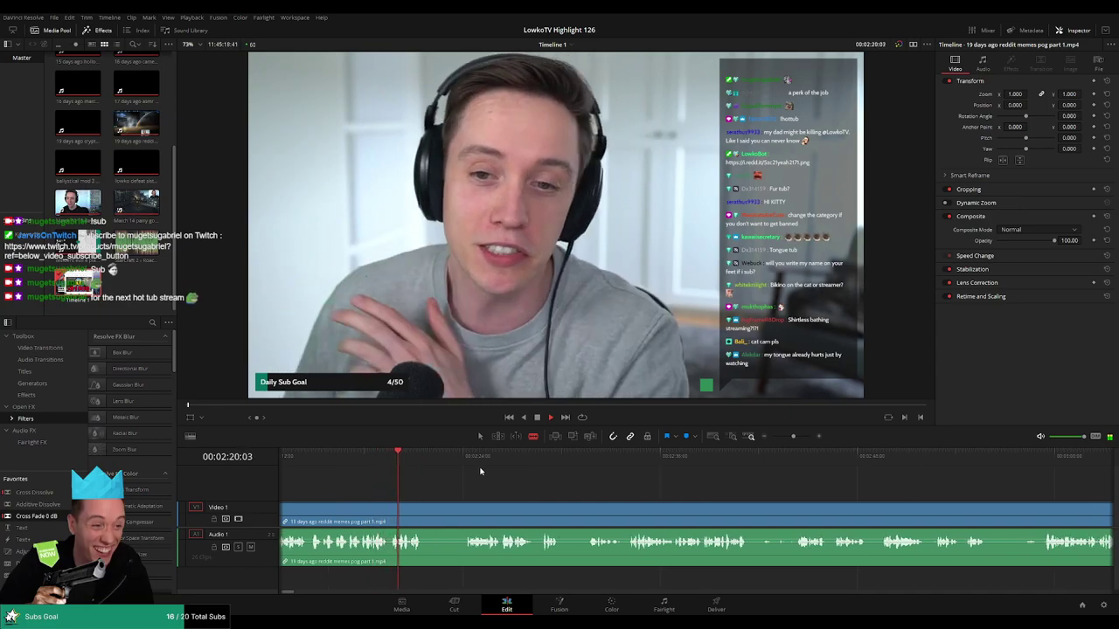
pyautogui.hscroll(1, 479, 472)
pyautogui.click(441, 459)
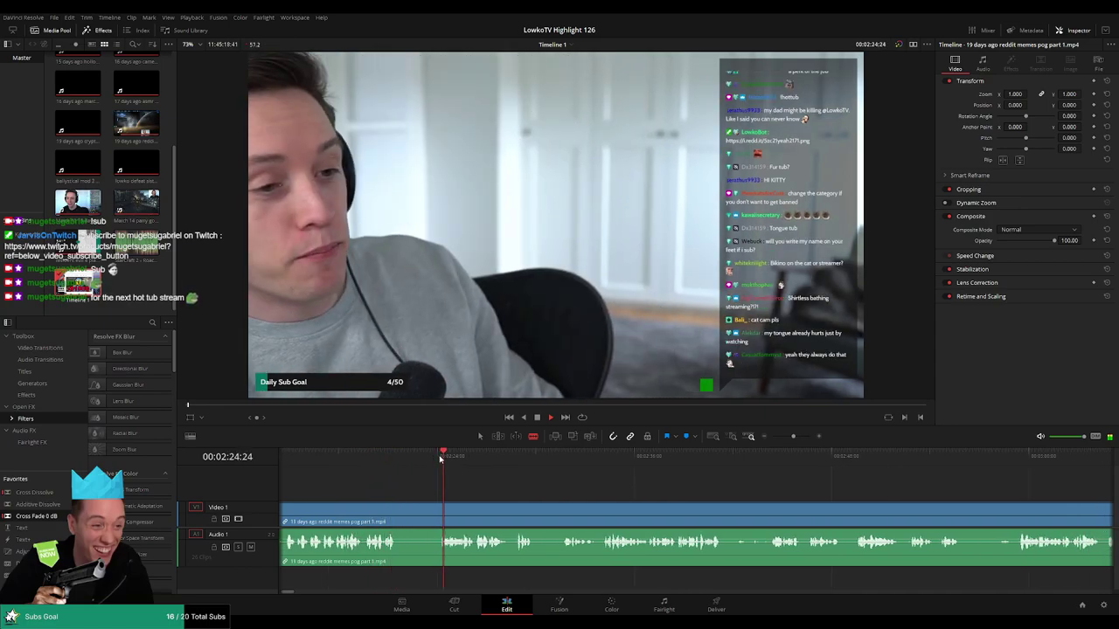
pyautogui.hscroll(1, 535, 475)
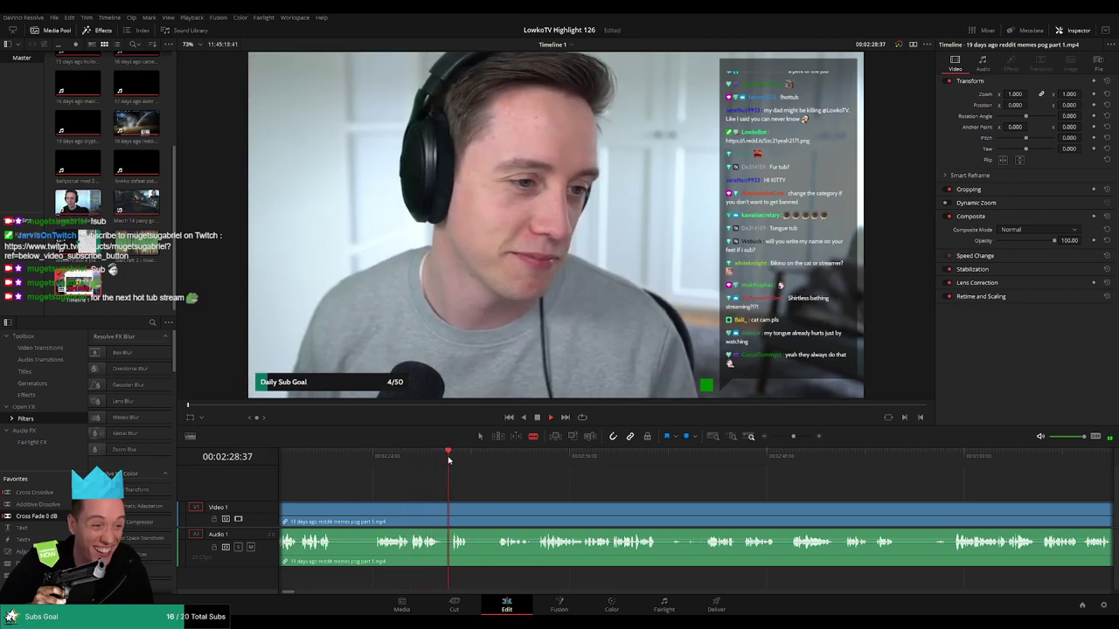
pyautogui.click(492, 459)
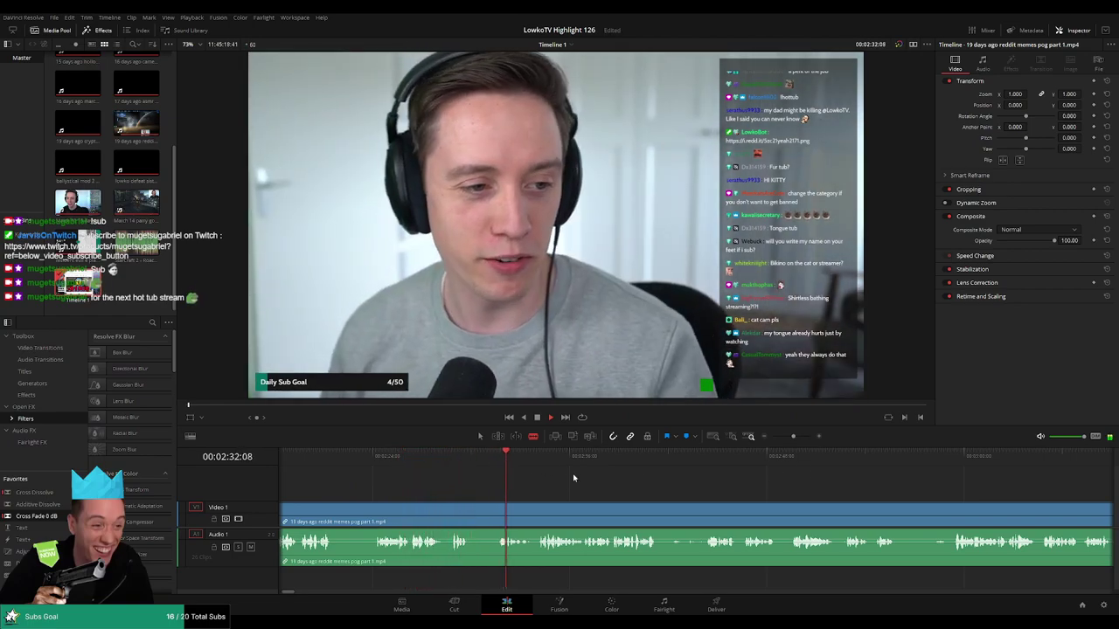
pyautogui.hscroll(2, 541, 485)
pyautogui.hscroll(1, 529, 488)
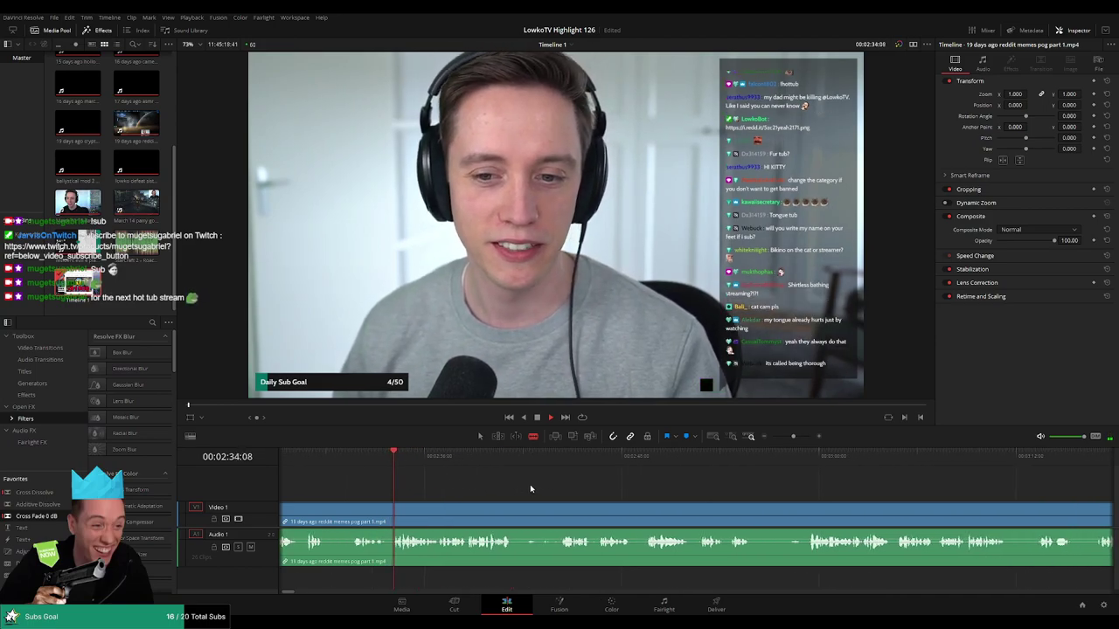
pyautogui.hscroll(1, 528, 488)
pyautogui.hscroll(1, 524, 487)
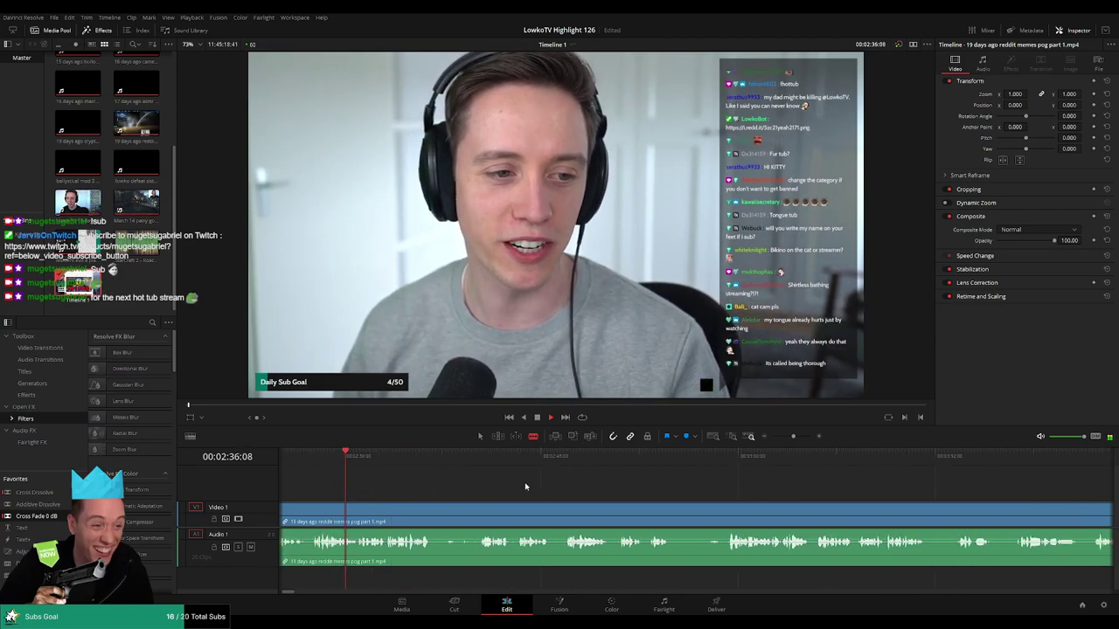
pyautogui.hscroll(1, 524, 487)
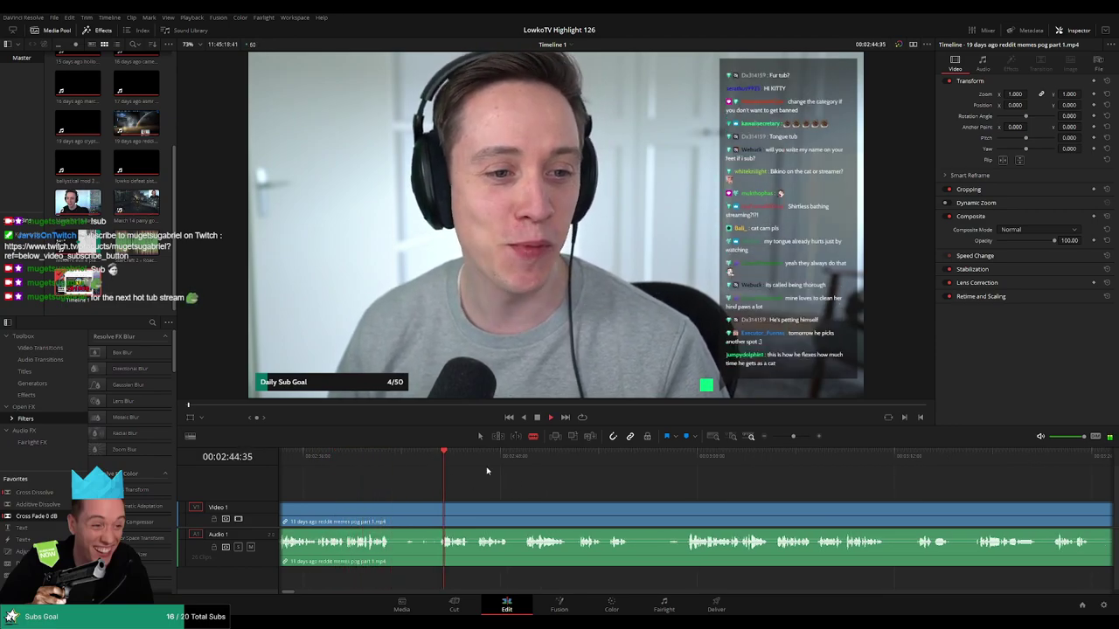
pyautogui.hscroll(2, 612, 486)
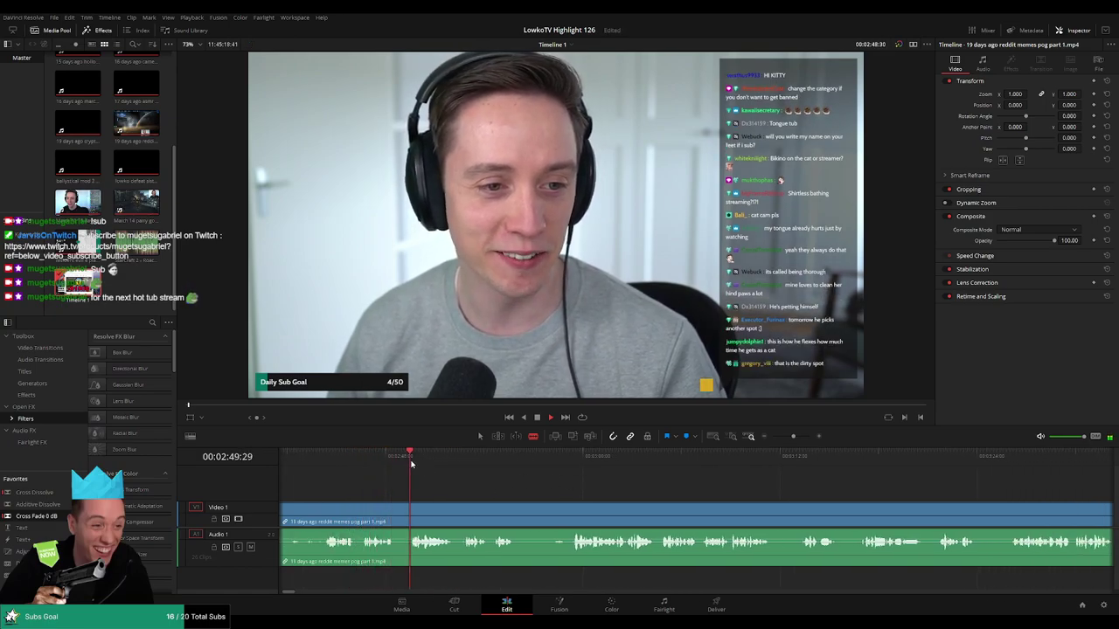
pyautogui.hscroll(2, 515, 487)
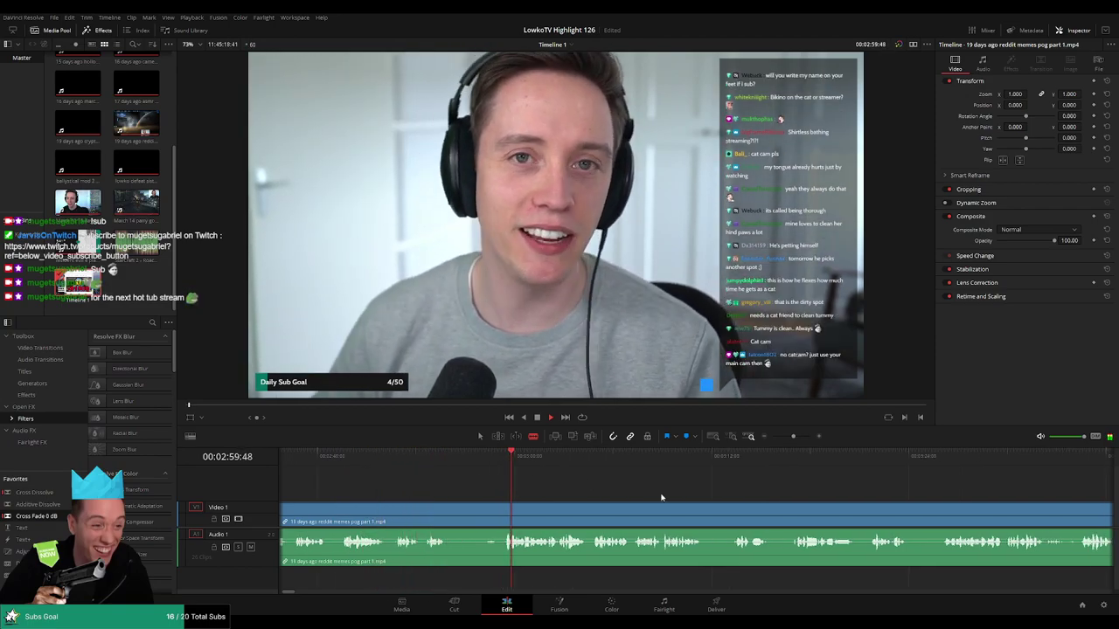
pyautogui.hscroll(3, 516, 480)
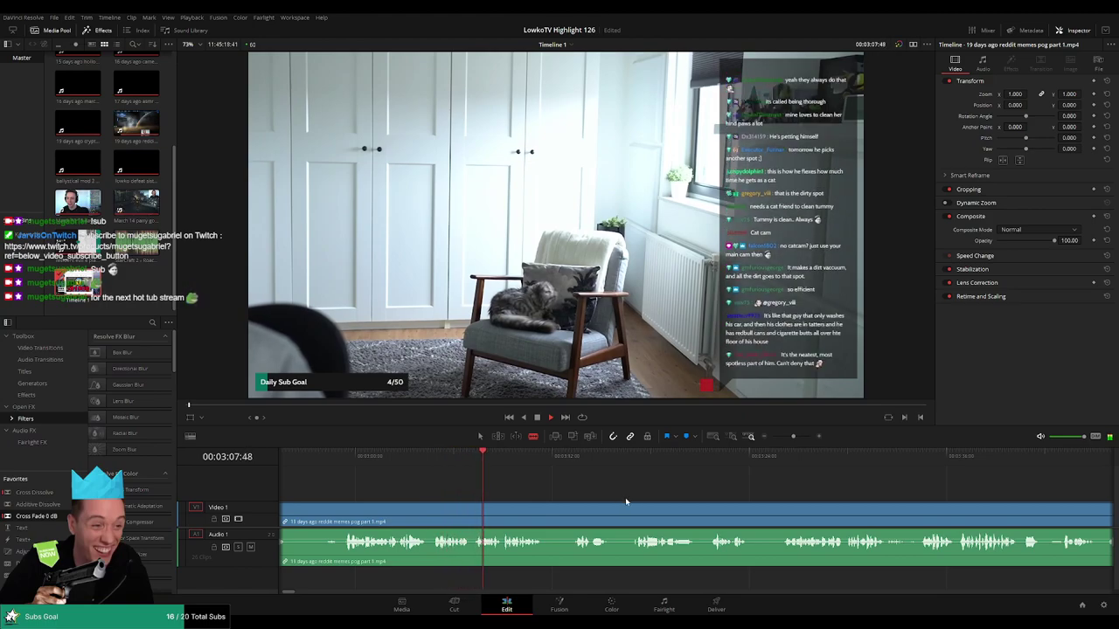
pyautogui.hscroll(2, 576, 496)
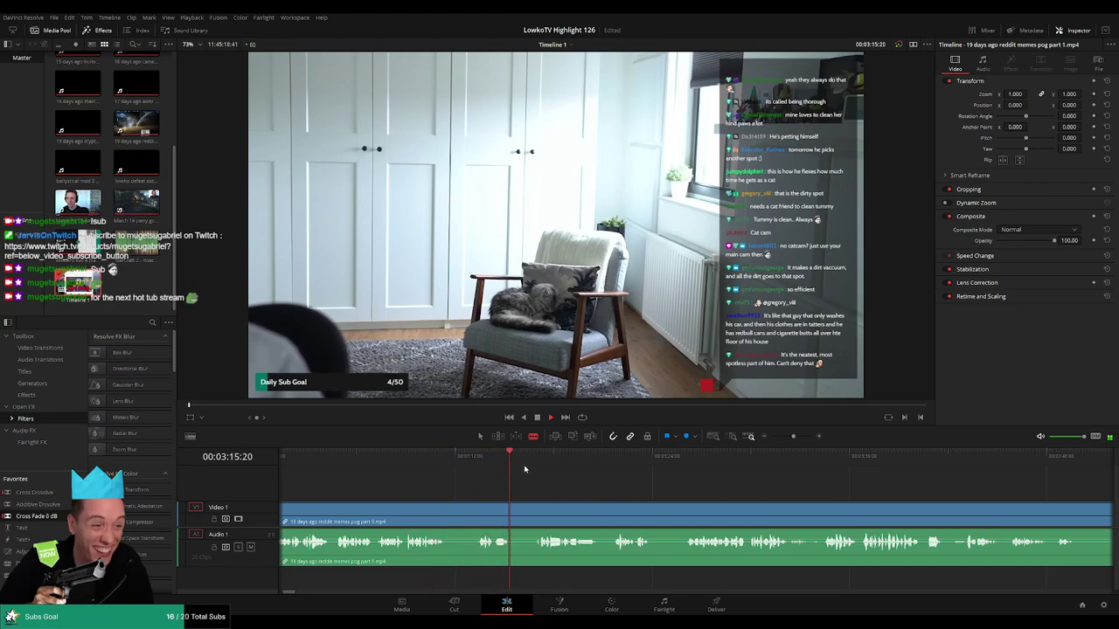
pyautogui.hscroll(2, 503, 484)
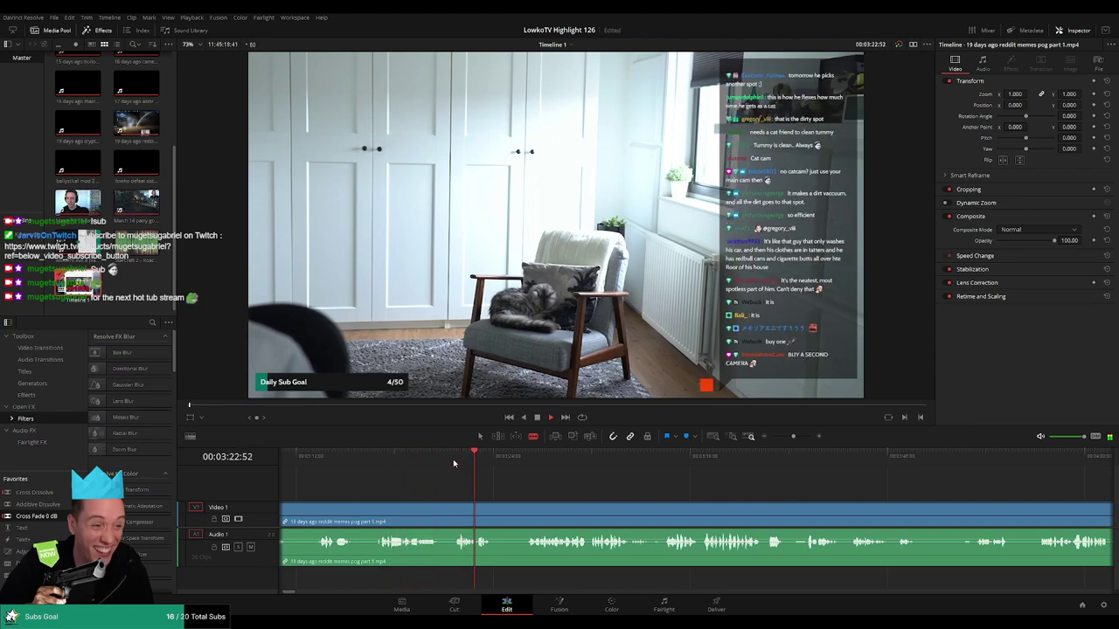
pyautogui.moveTo(485, 465); pyautogui.dragTo(529, 468)
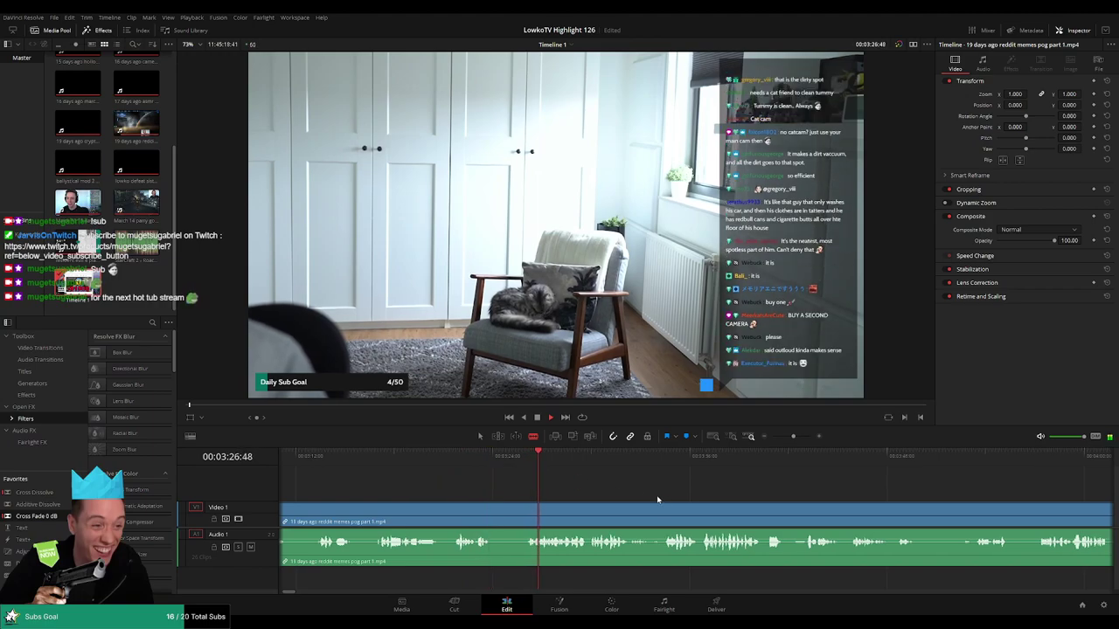
pyautogui.moveTo(657, 499); pyautogui.dragTo(522, 491)
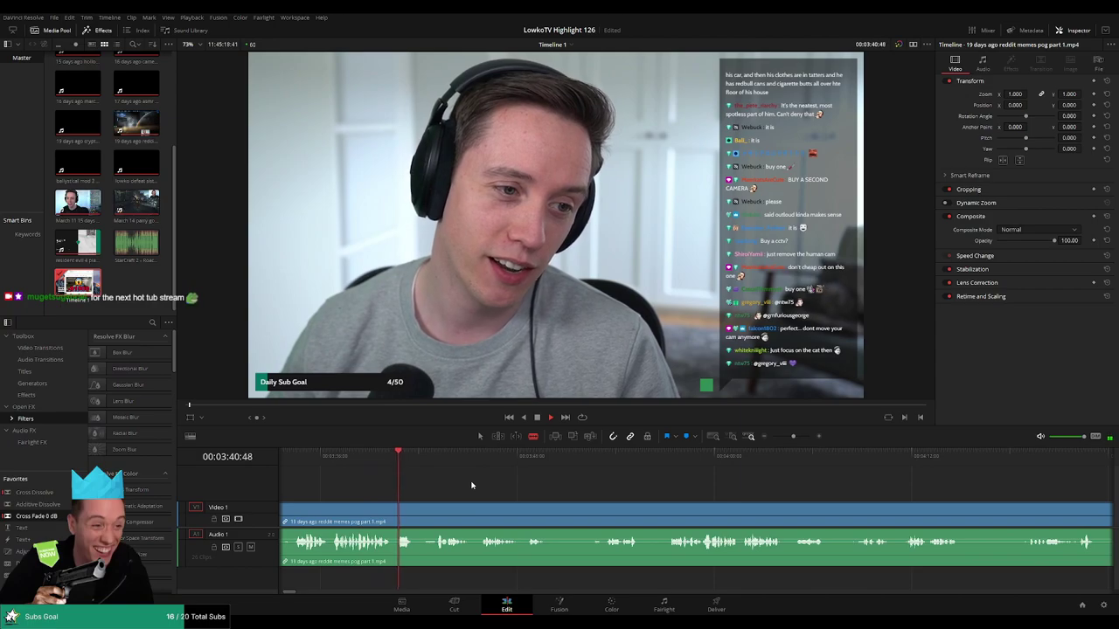
# Skip ahead through the footage to around 03:53 and a few seconds beyond
pyautogui.click(432, 453)
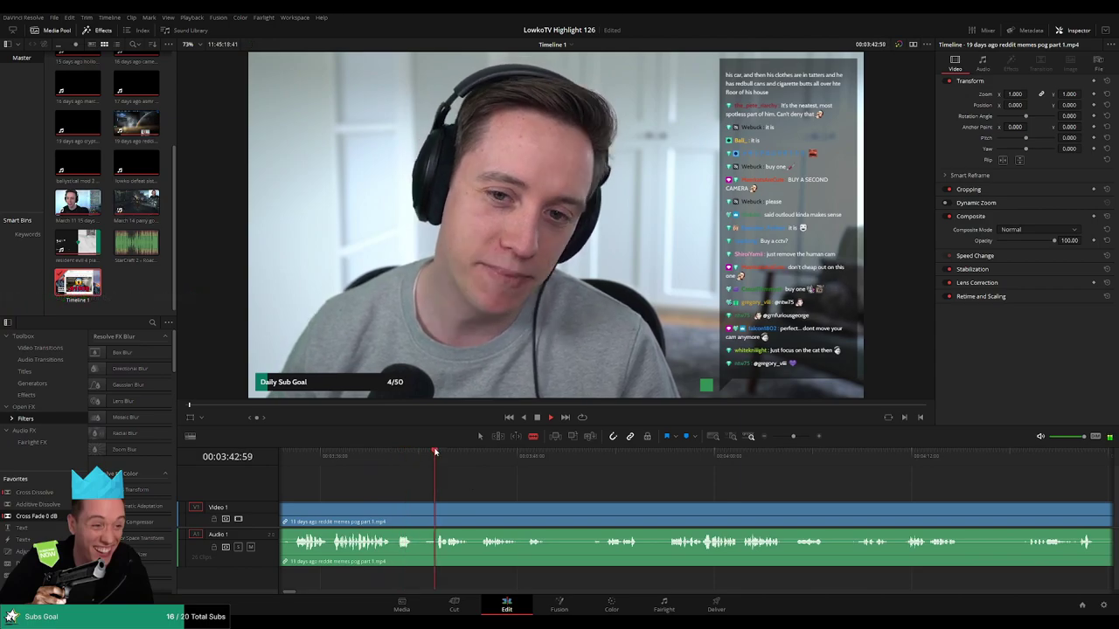
pyautogui.click(503, 462)
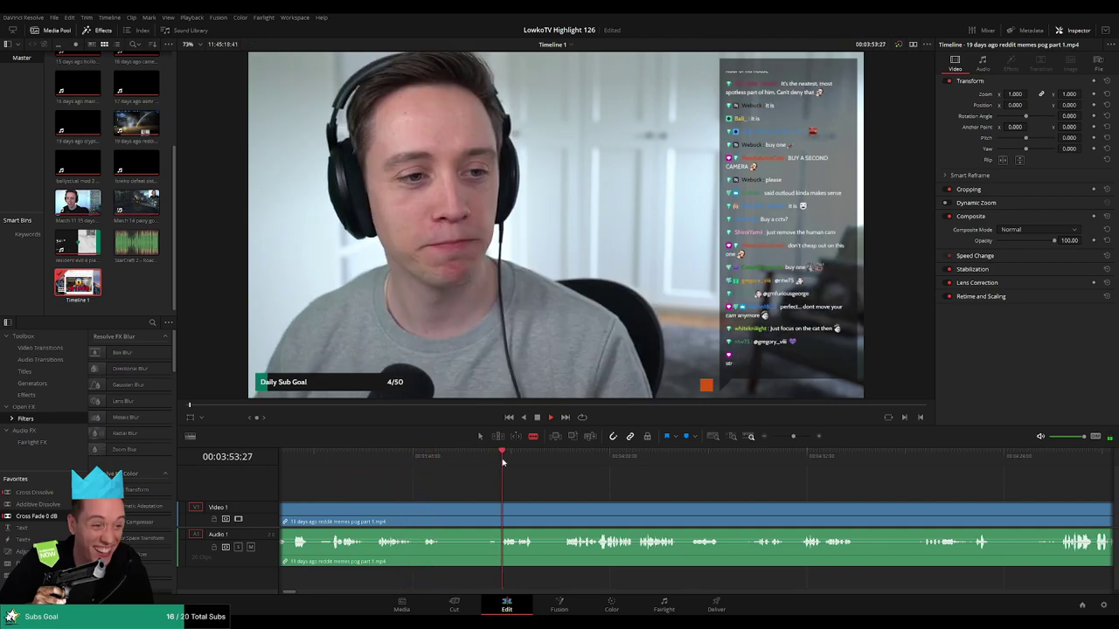
pyautogui.click(430, 461)
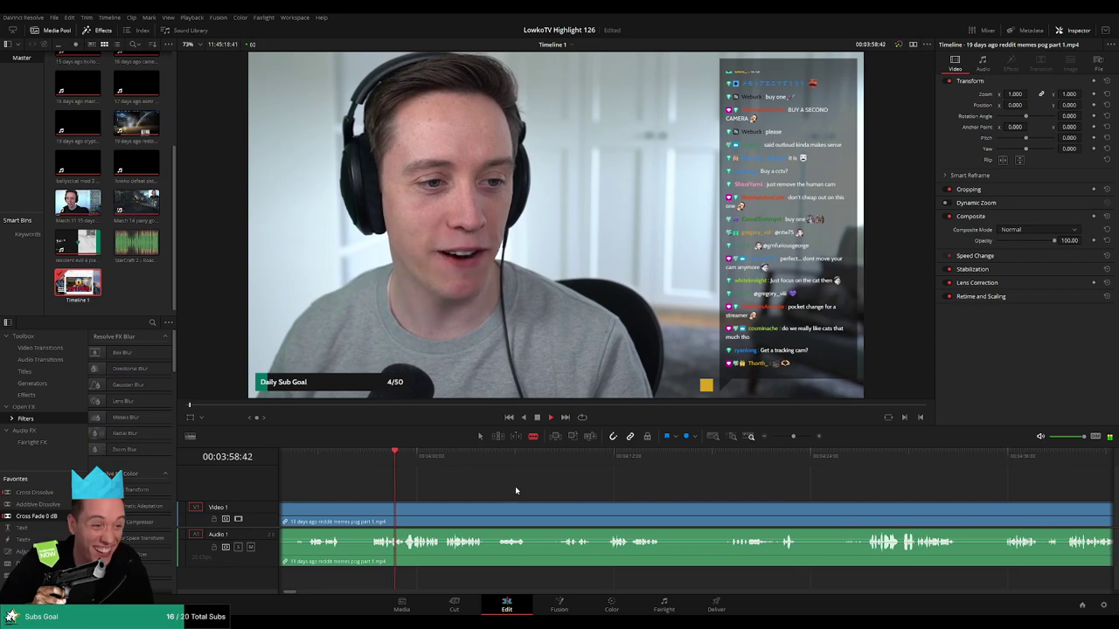
pyautogui.hotkey('shift', 'Right')
pyautogui.hotkey('shift', 'Right')
pyautogui.hotkey('shift', 'Right')
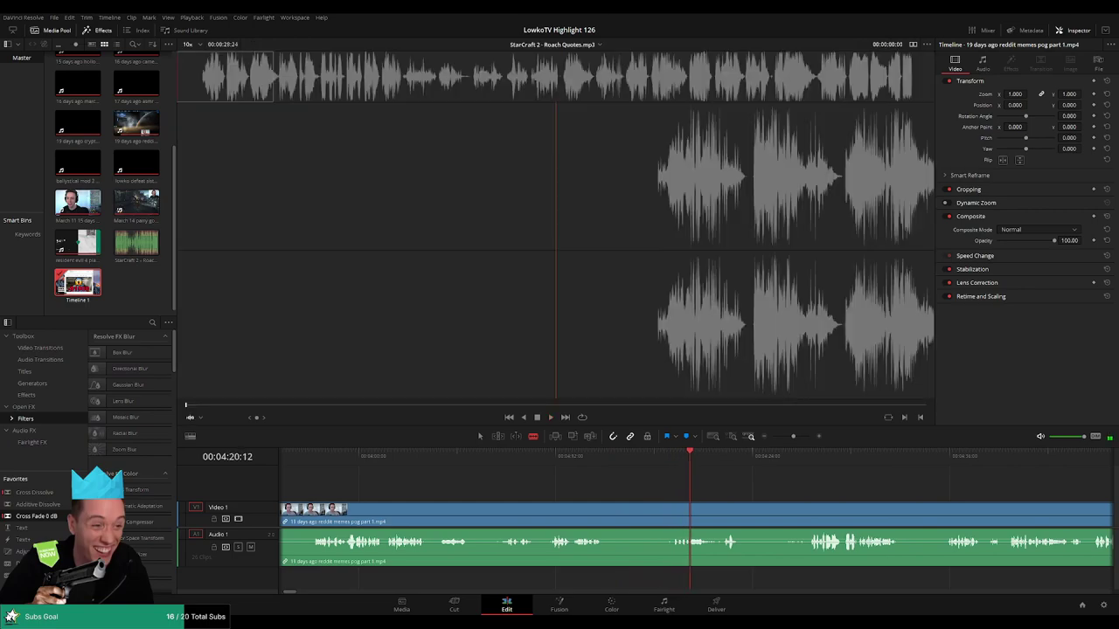
# Return the viewer to Timeline 1 and scroll through the StarCraft section past 4:47
pyautogui.click(733, 484)
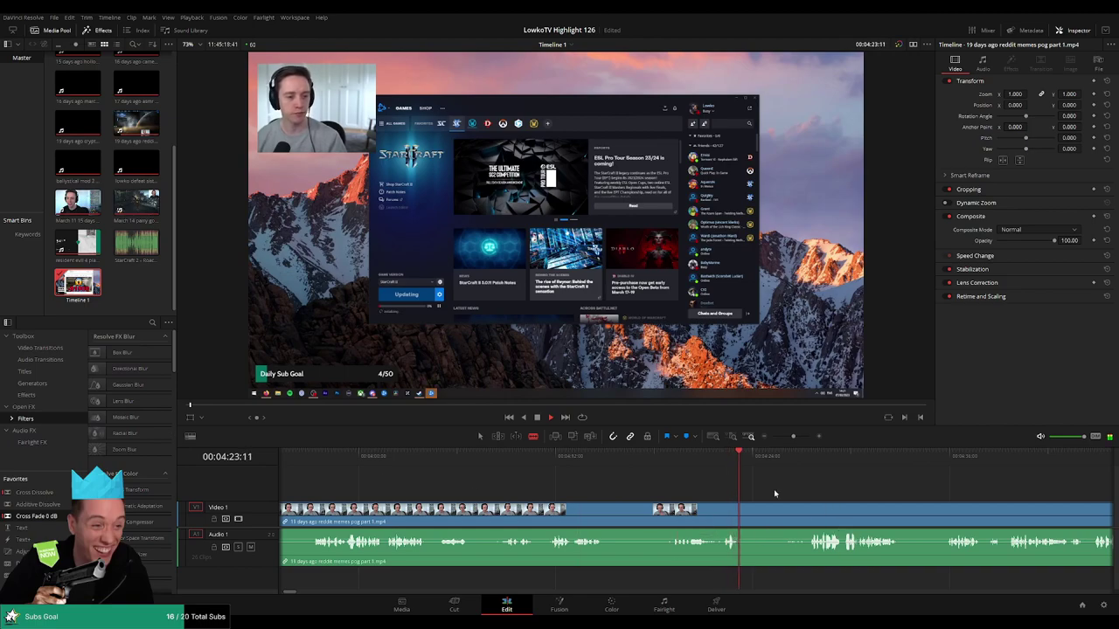
pyautogui.hscroll(5, 626, 482)
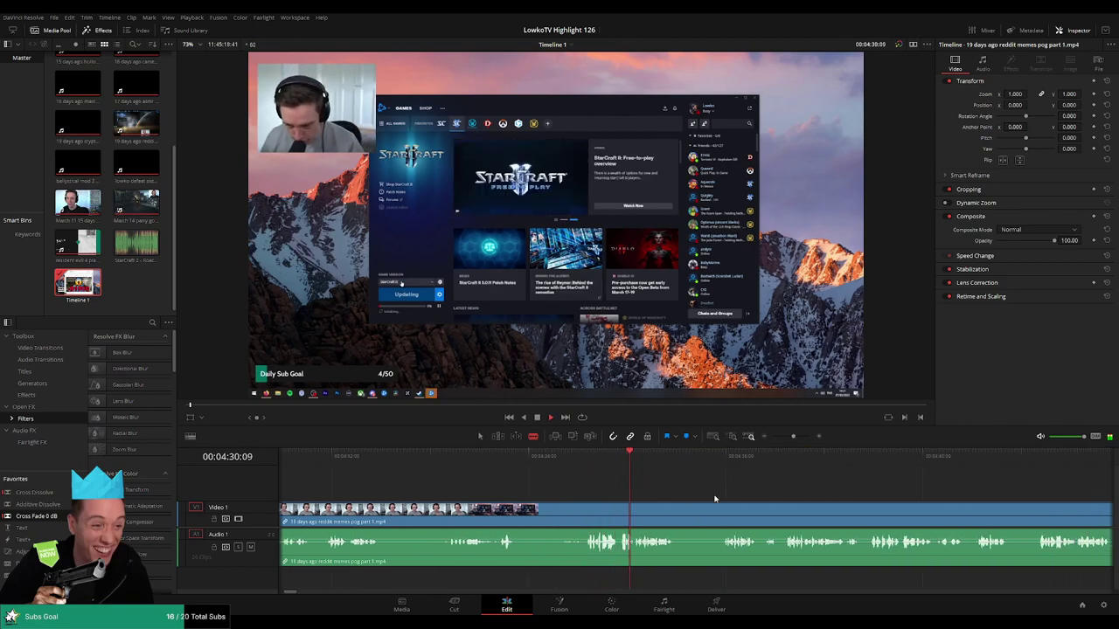
pyautogui.hscroll(3, 714, 499)
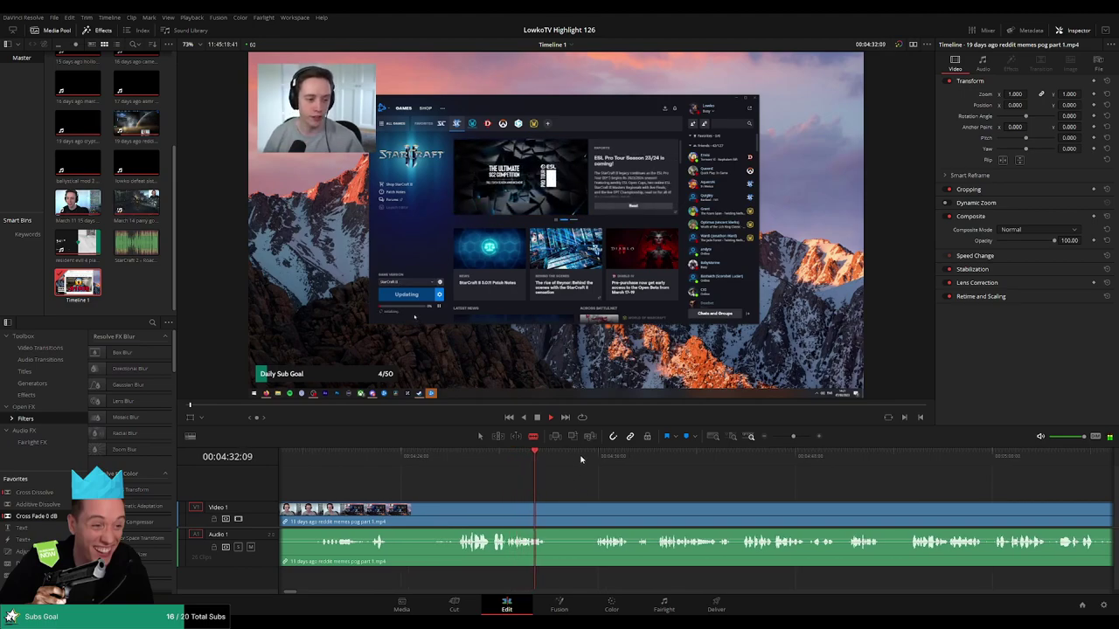
pyautogui.hscroll(4, 541, 480)
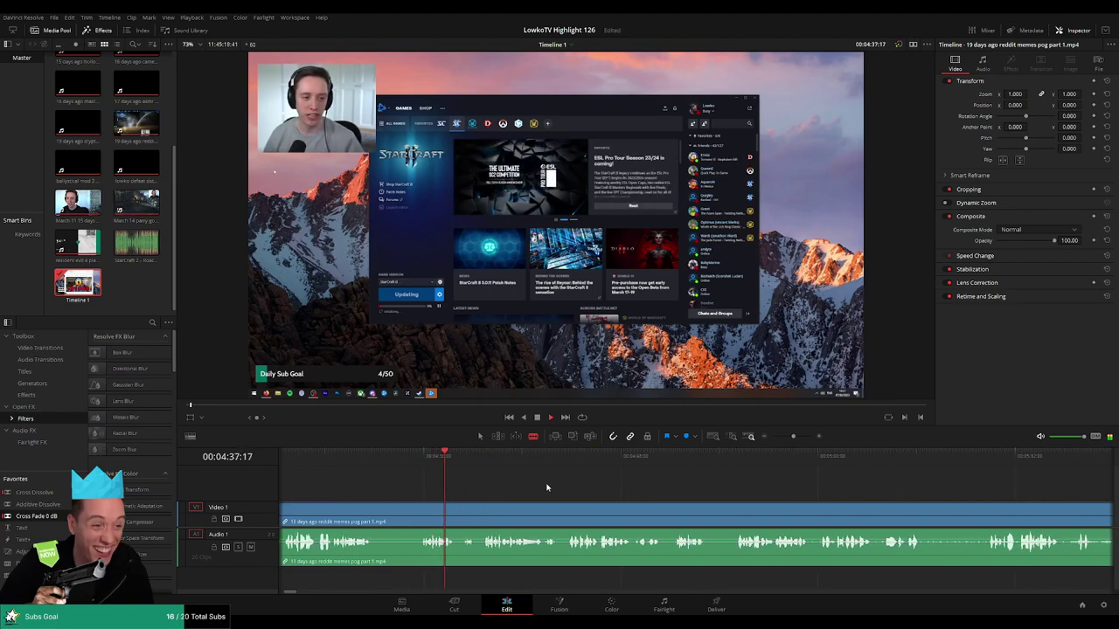
pyautogui.hscroll(2, 516, 489)
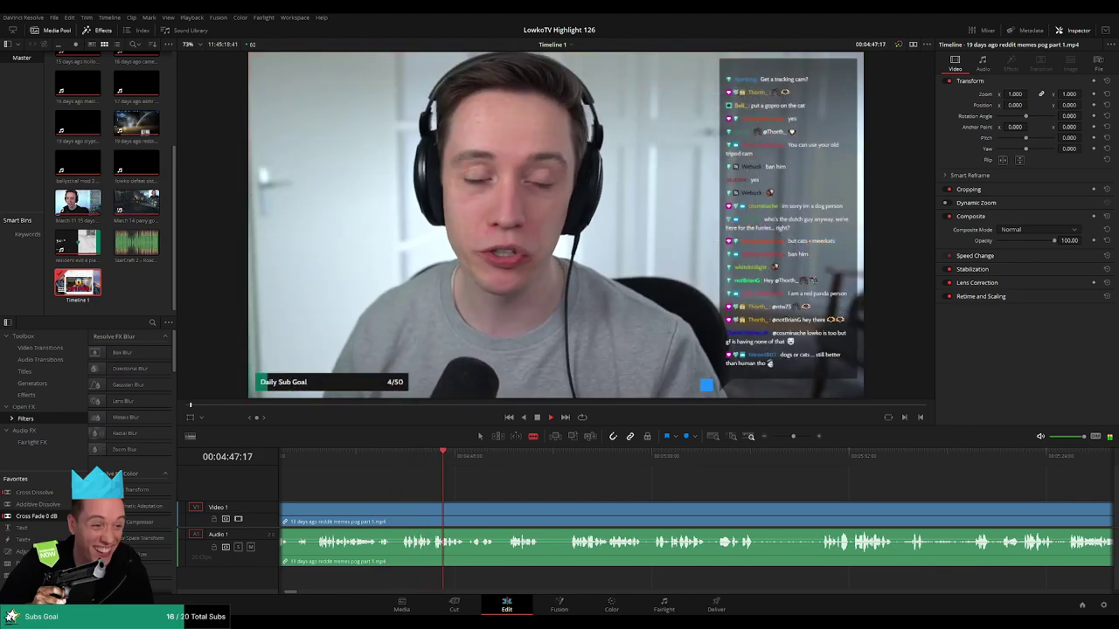
# Cut out the stream footage around 01:35, close the gap, and replay the new join
pyautogui.scroll(-2, 426, 474)
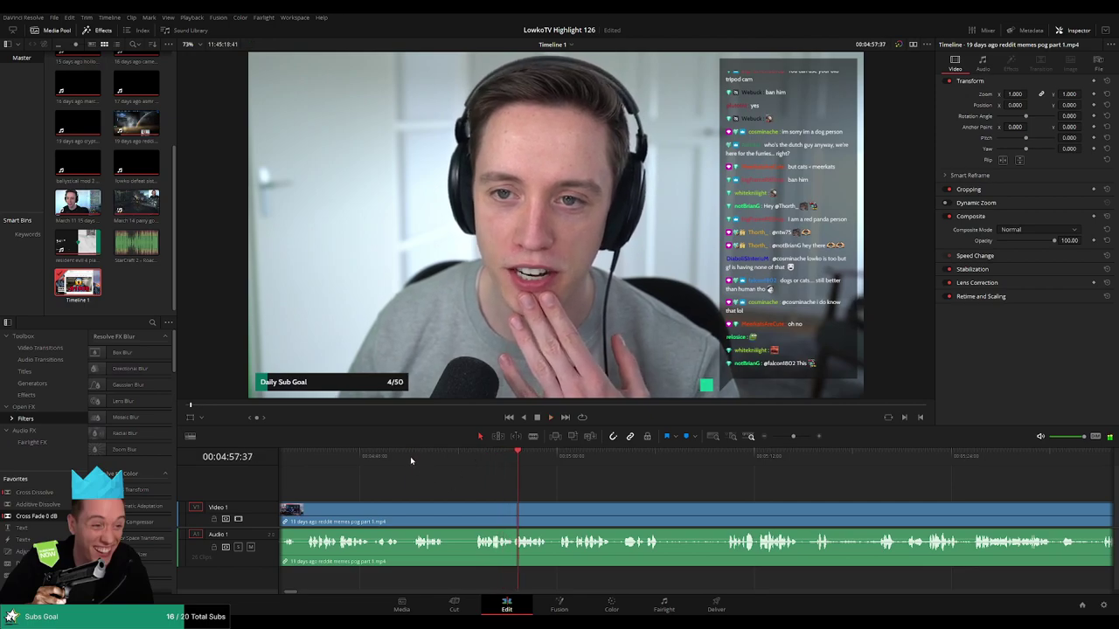
pyautogui.click(409, 517)
pyautogui.press('a')
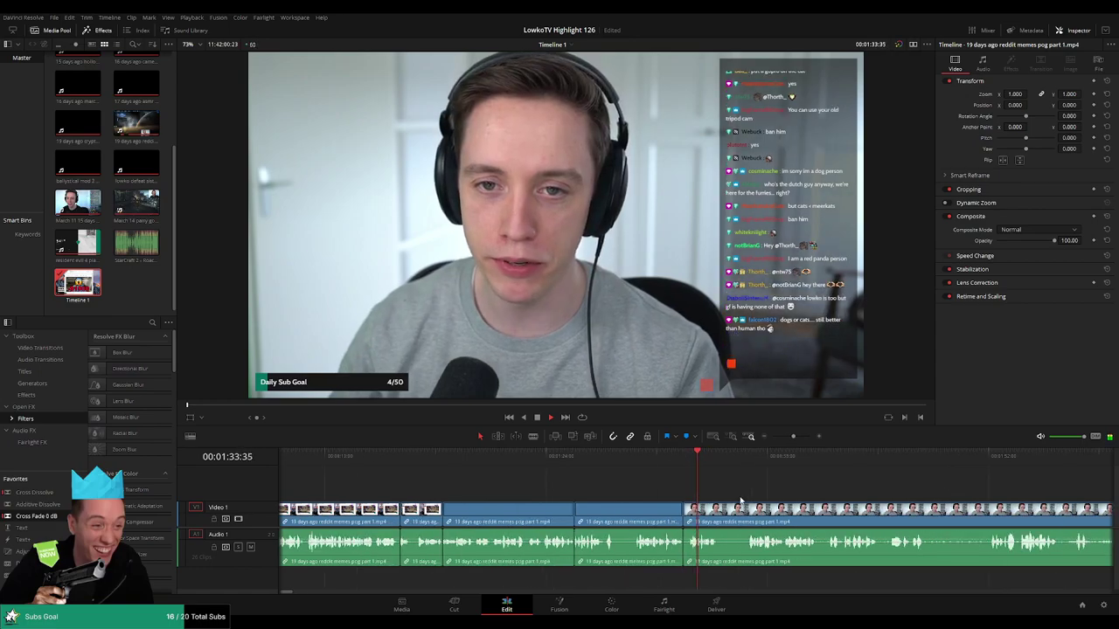
pyautogui.press('b')
pyautogui.click(538, 516)
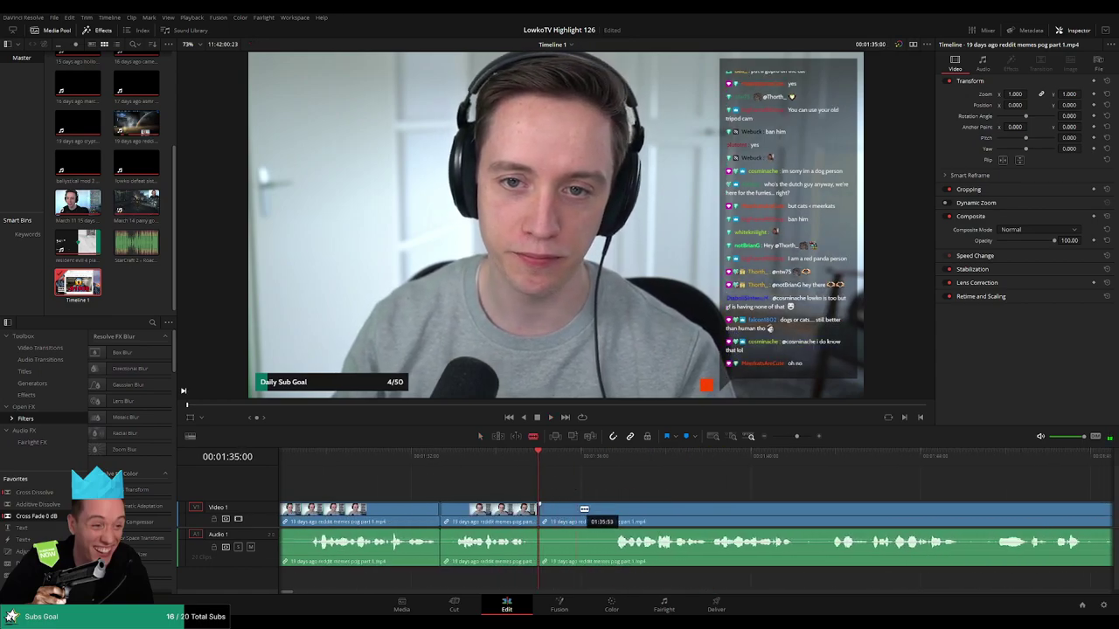
pyautogui.press('Delete')
pyautogui.press('space')
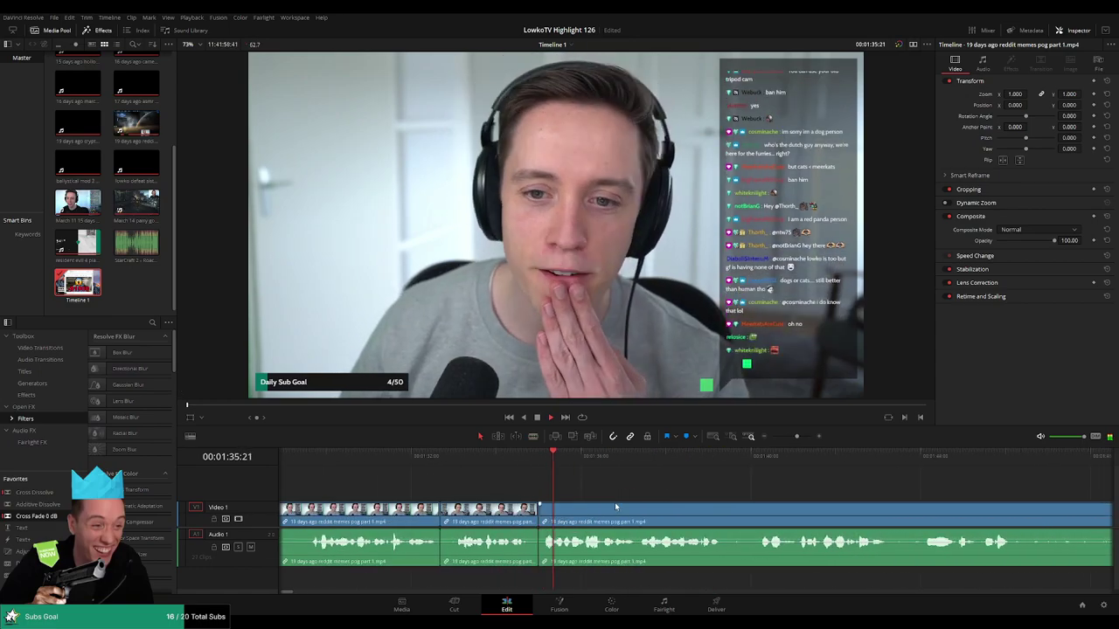
pyautogui.click(524, 461)
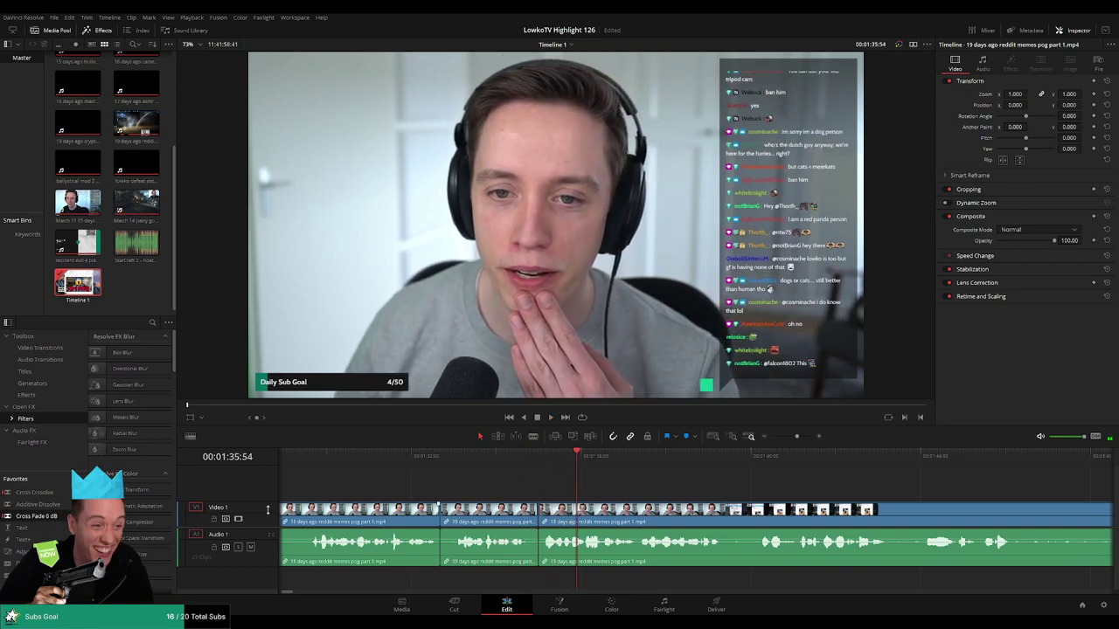
pyautogui.hscroll(-2, 509, 553)
pyautogui.press('/')
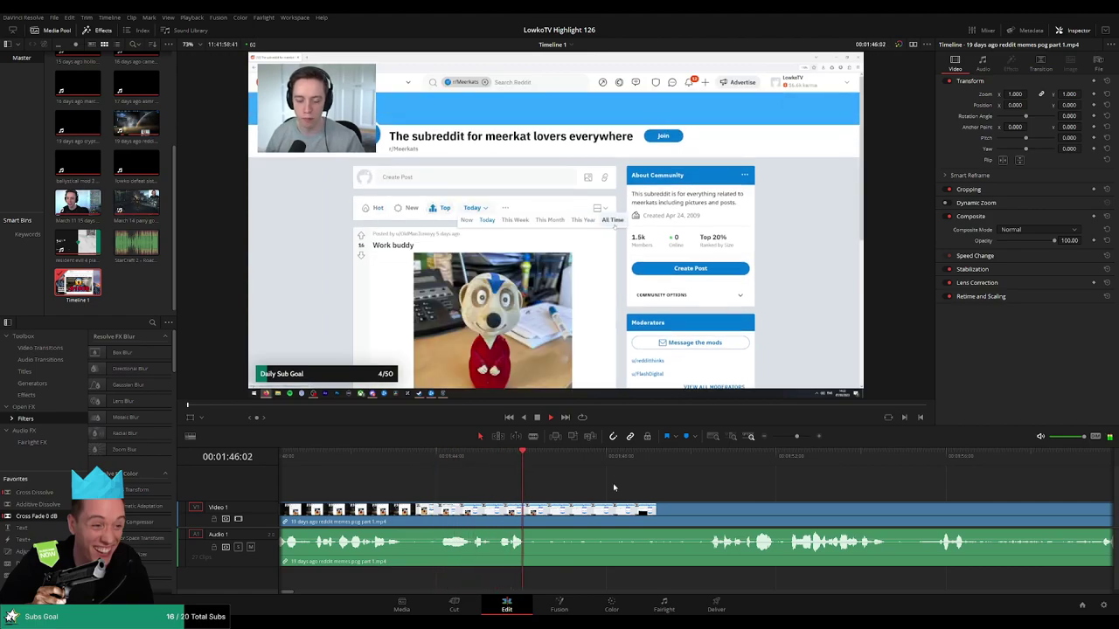
# Split the meerkat footage at 01:46:25 and ripple-delete the short piece before 01:50
pyautogui.press('b')
pyautogui.click(539, 511)
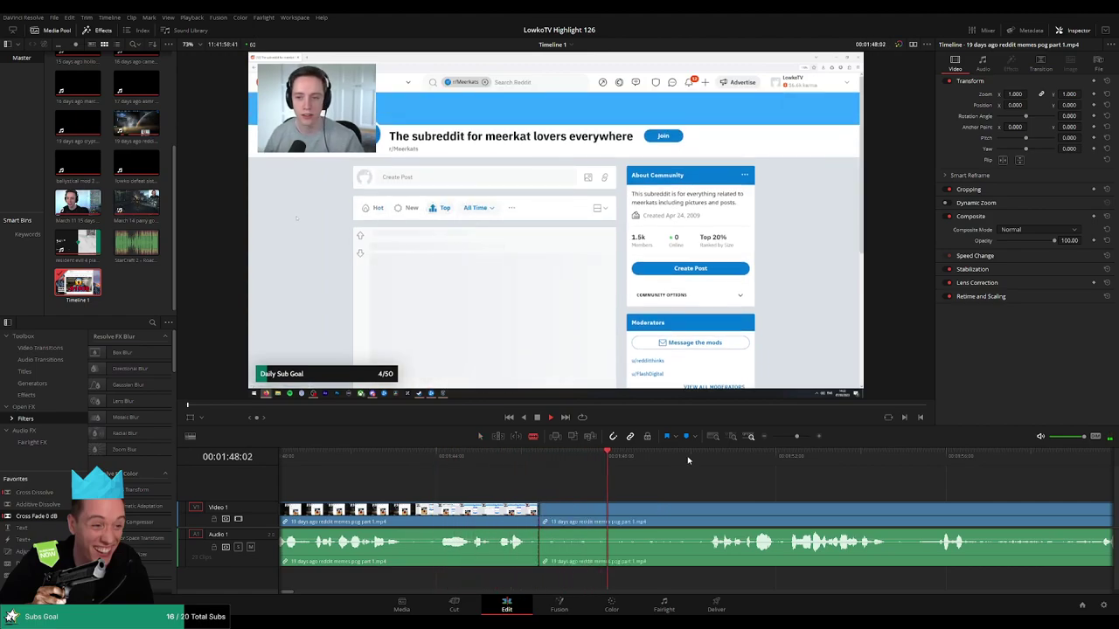
pyautogui.click(691, 457)
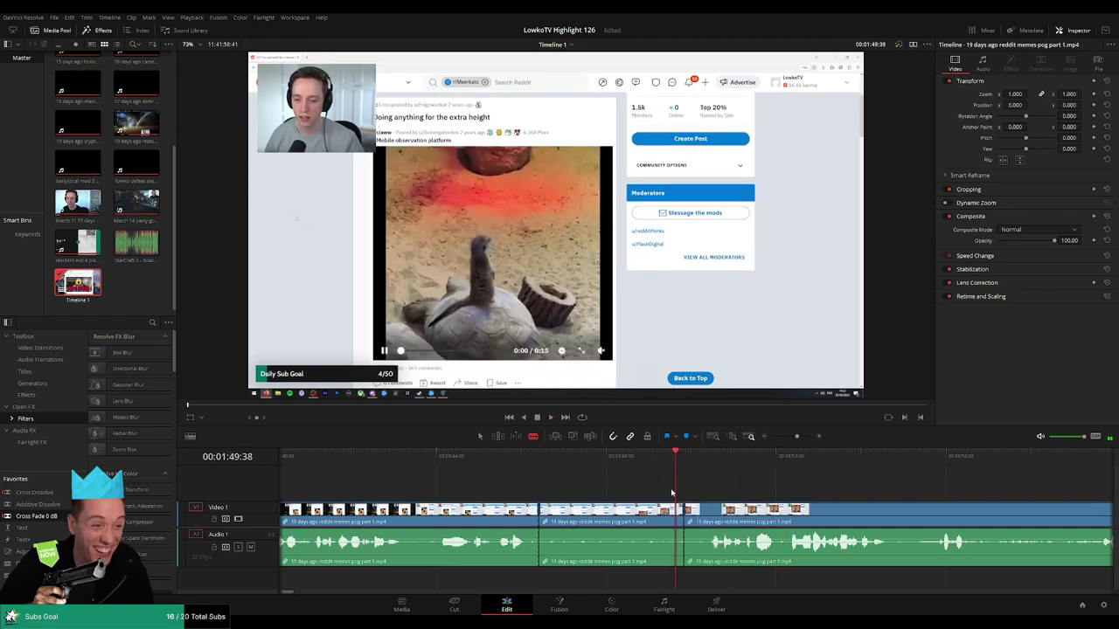
pyautogui.press('BackSpace')
pyautogui.press('BackSpace')
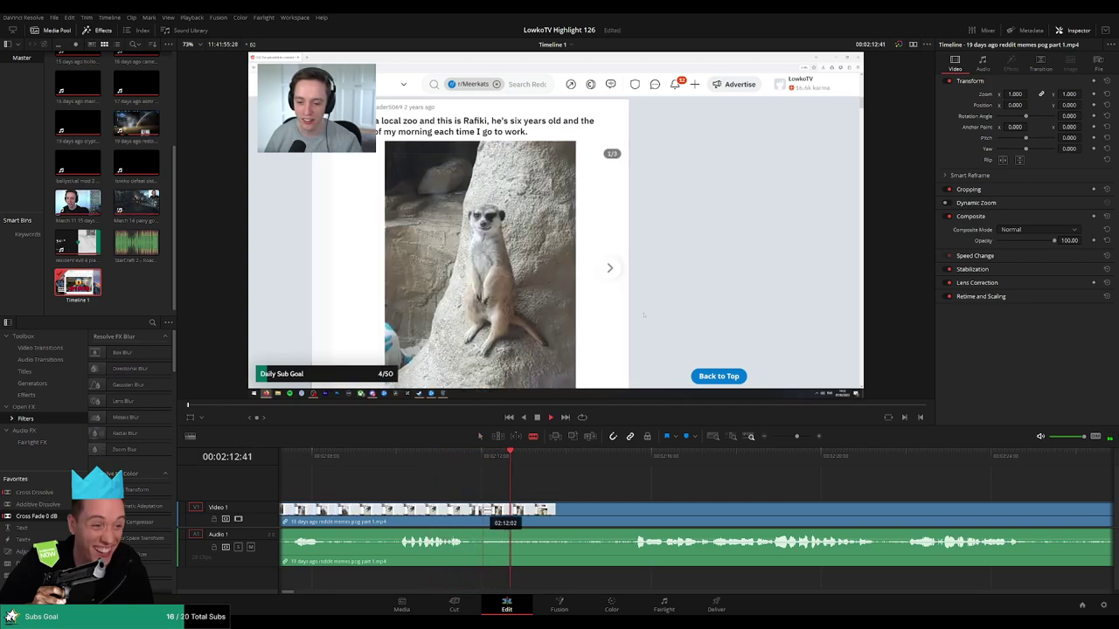
# Cut out the first unwanted stretch of meerkat footage, ripple delete it, and replay the join
pyautogui.click(491, 516)
pyautogui.press('space')
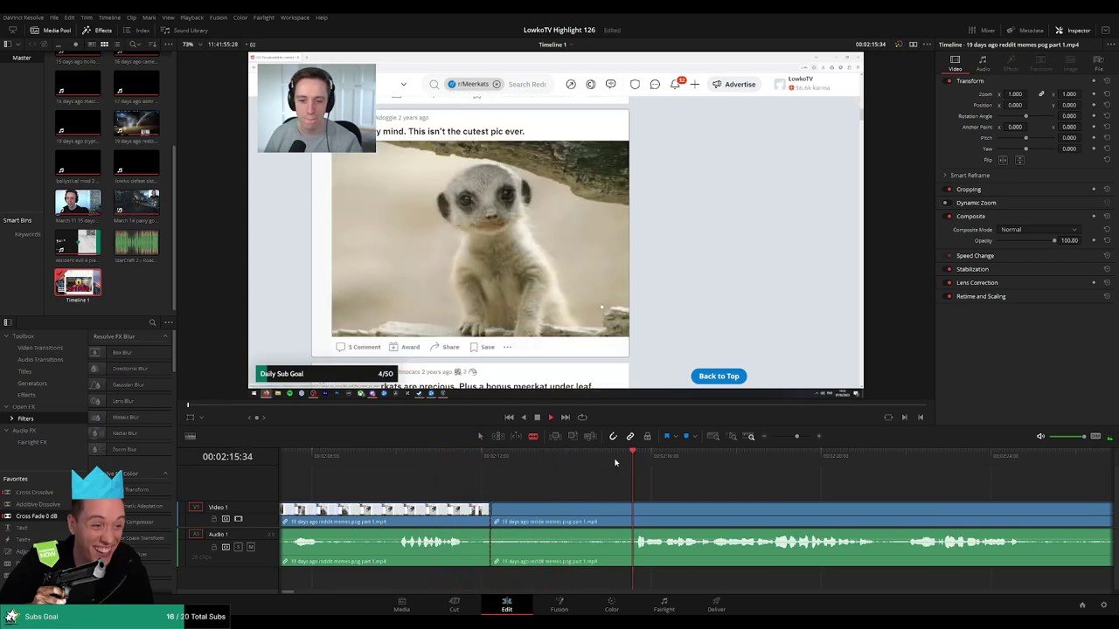
pyautogui.press('Delete')
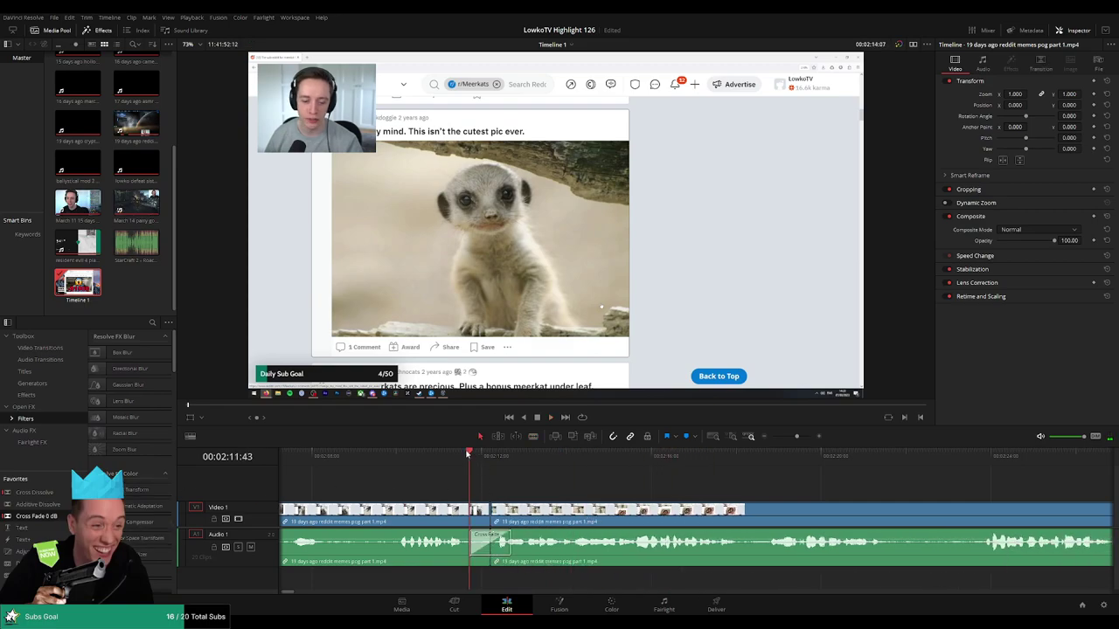
pyautogui.press('space')
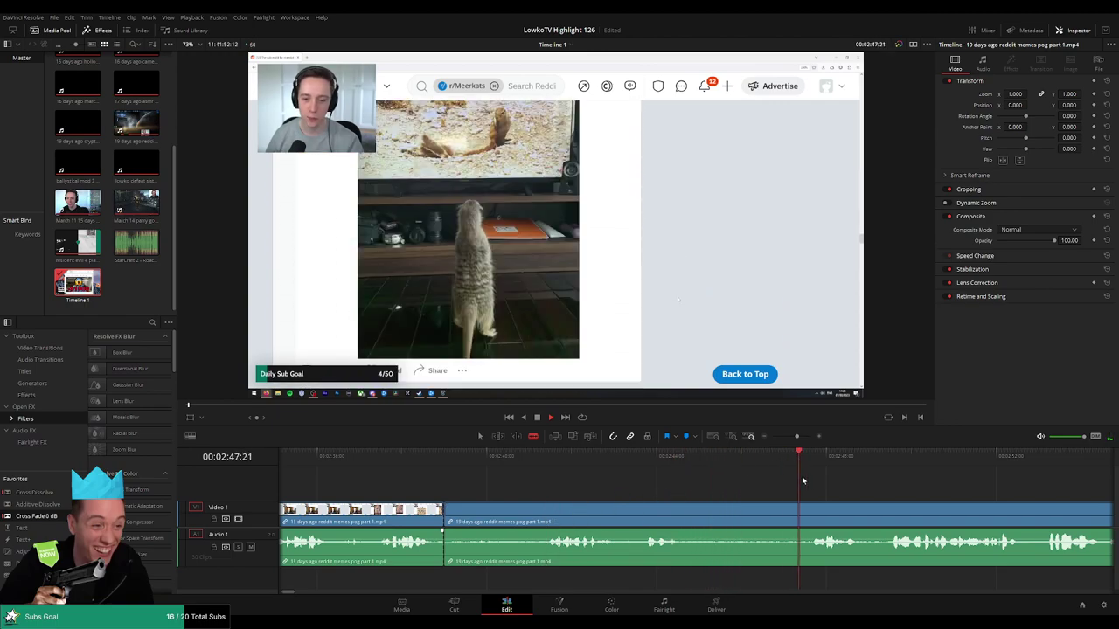
# Cut and ripple delete the second unwanted meerkat stretch, then play on past the join
pyautogui.press('a')
pyautogui.click(718, 510)
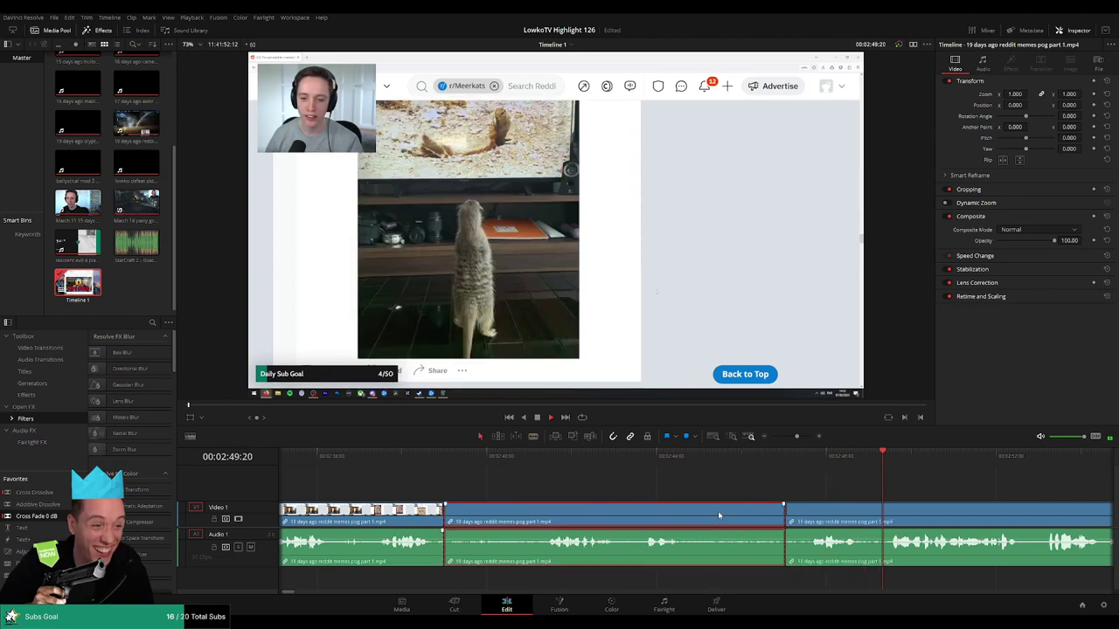
pyautogui.press('BackSpace')
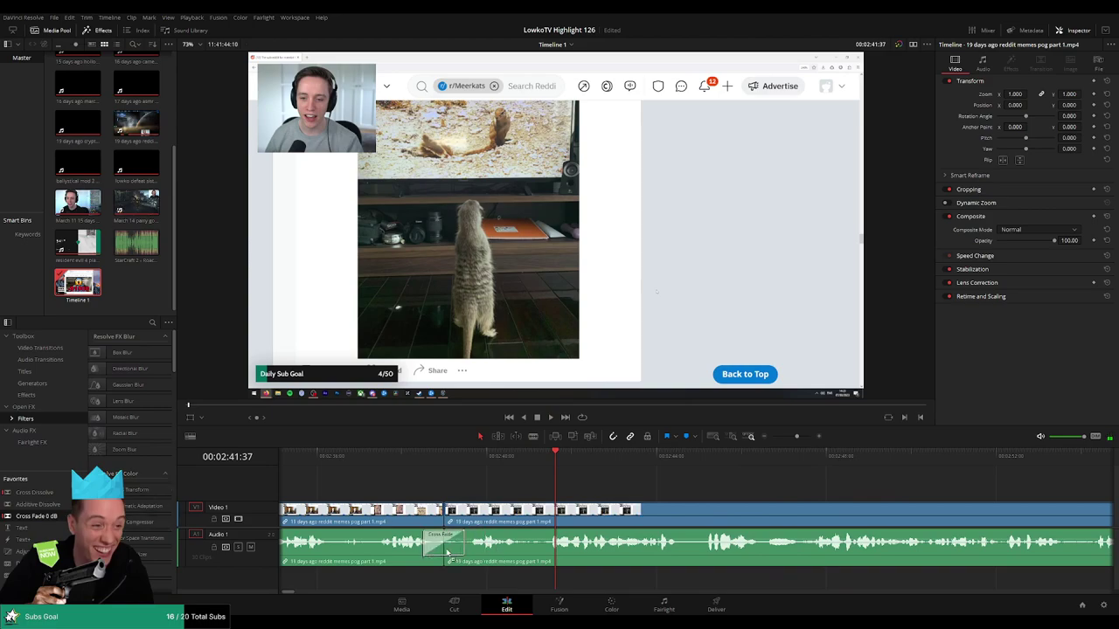
pyautogui.press('space')
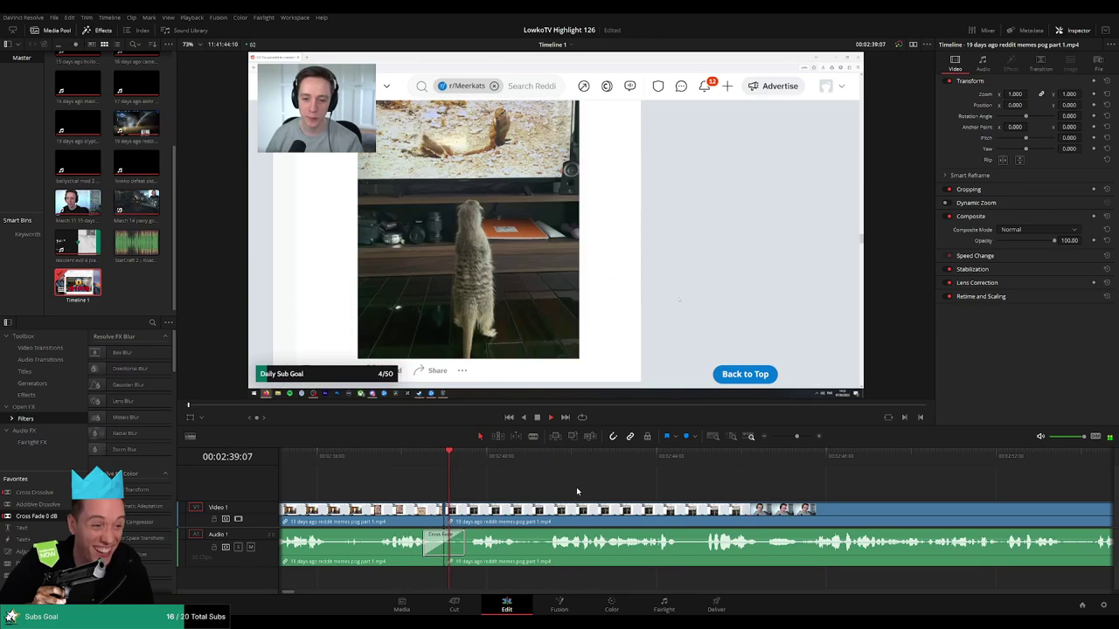
pyautogui.hscroll(2, 586, 485)
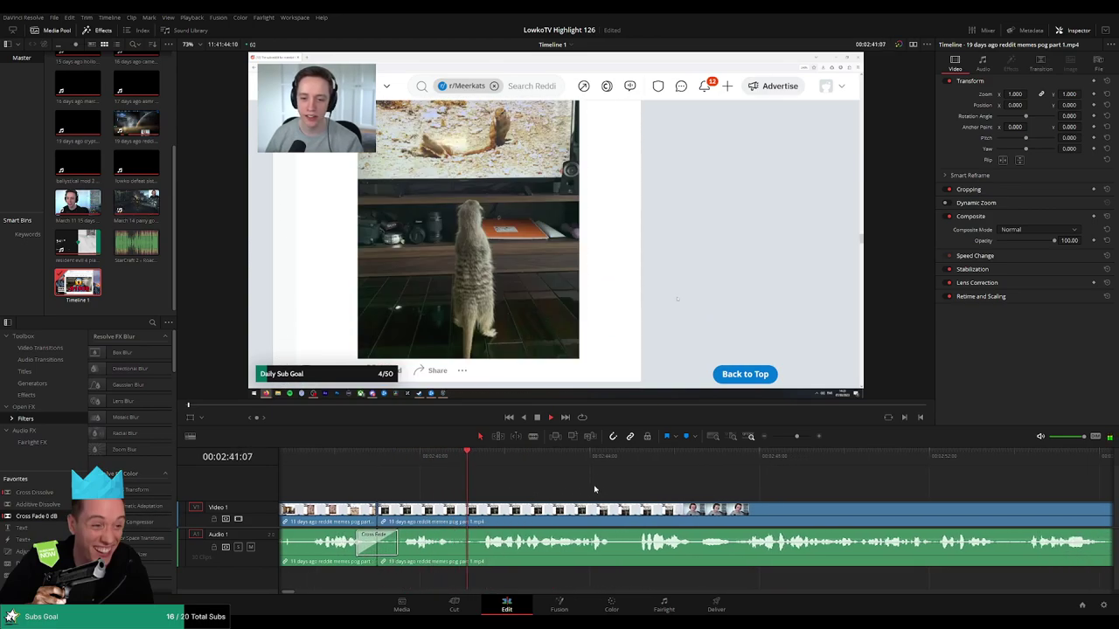
pyautogui.hscroll(4, 599, 489)
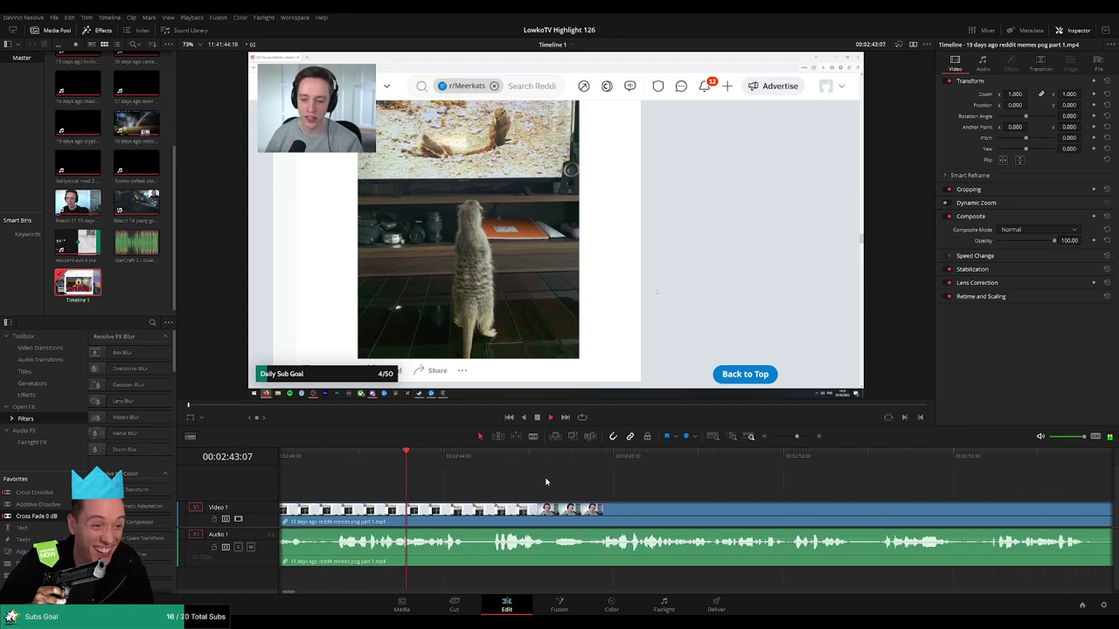
pyautogui.hscroll(1, 556, 484)
pyautogui.hscroll(2, 542, 483)
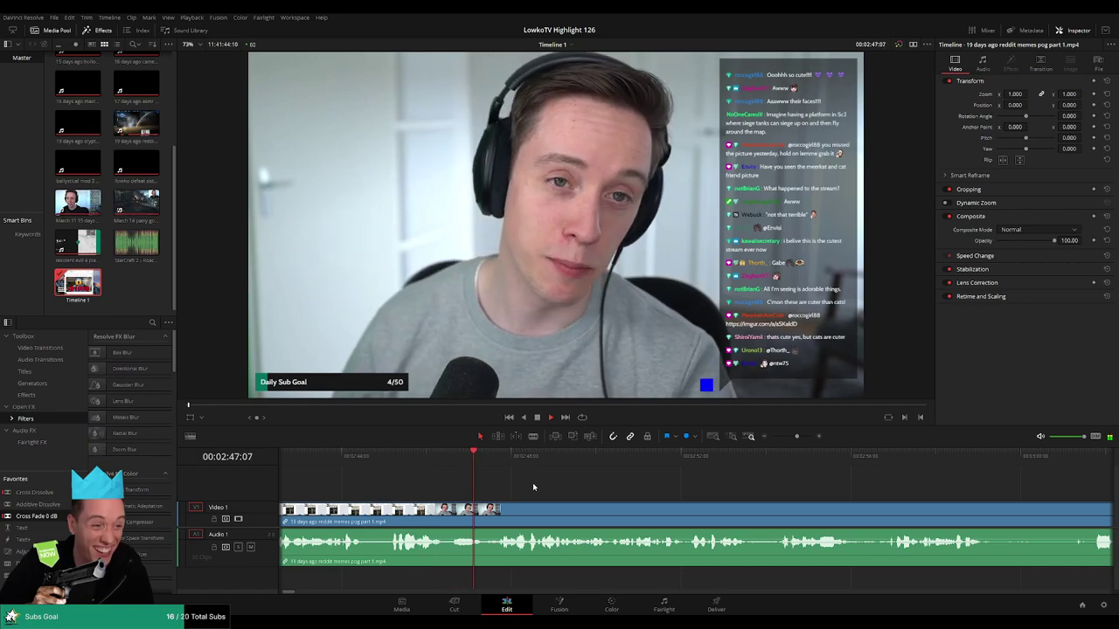
# Blade the webcam clip at two points and ripple delete the short middle piece
pyautogui.click(403, 457)
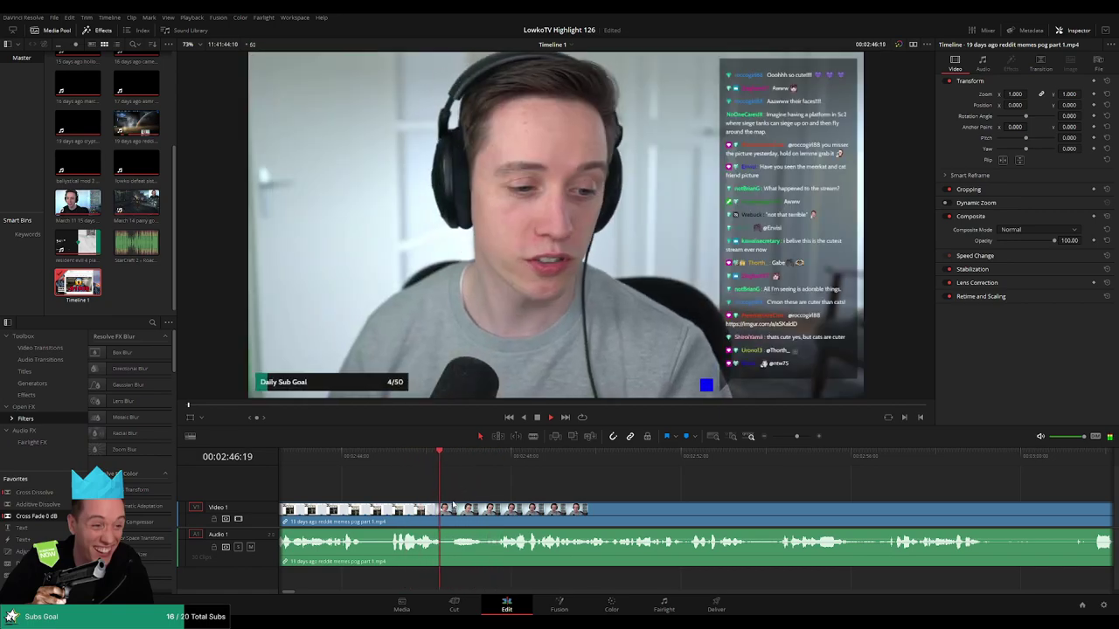
pyautogui.press('b')
pyautogui.click(448, 515)
pyautogui.click(499, 516)
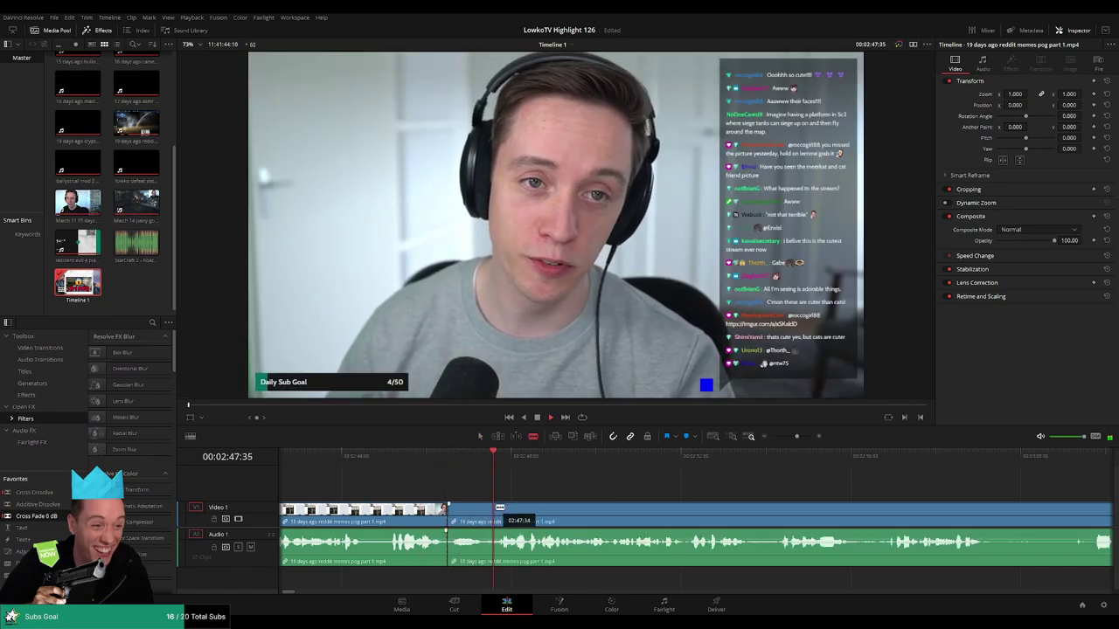
pyautogui.press('a')
pyautogui.click(472, 517)
pyautogui.press('BackSpace')
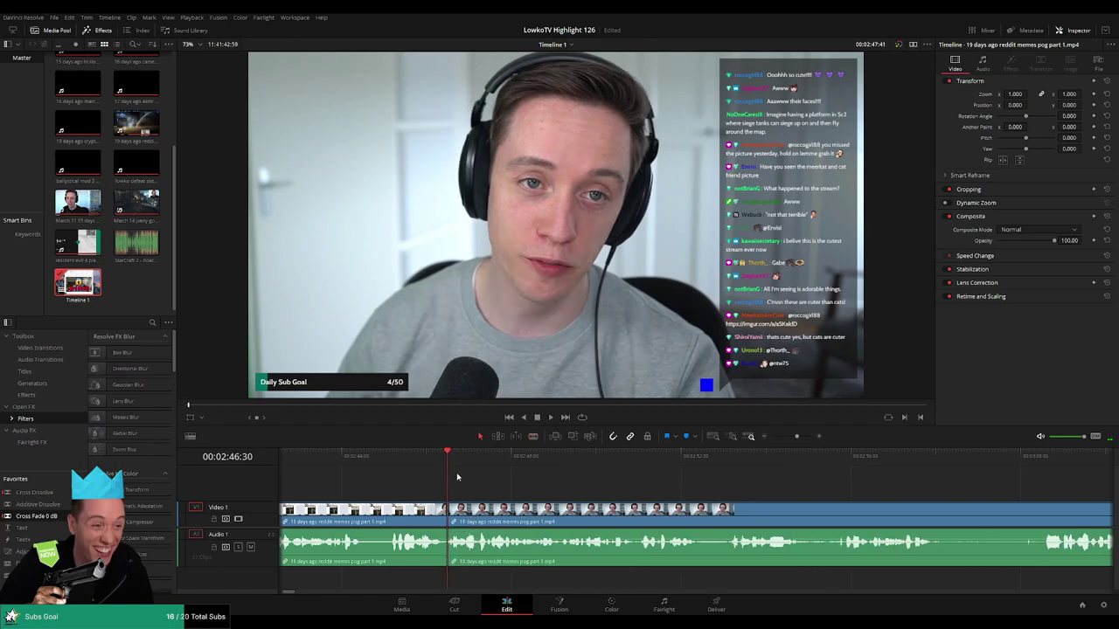
pyautogui.press('space')
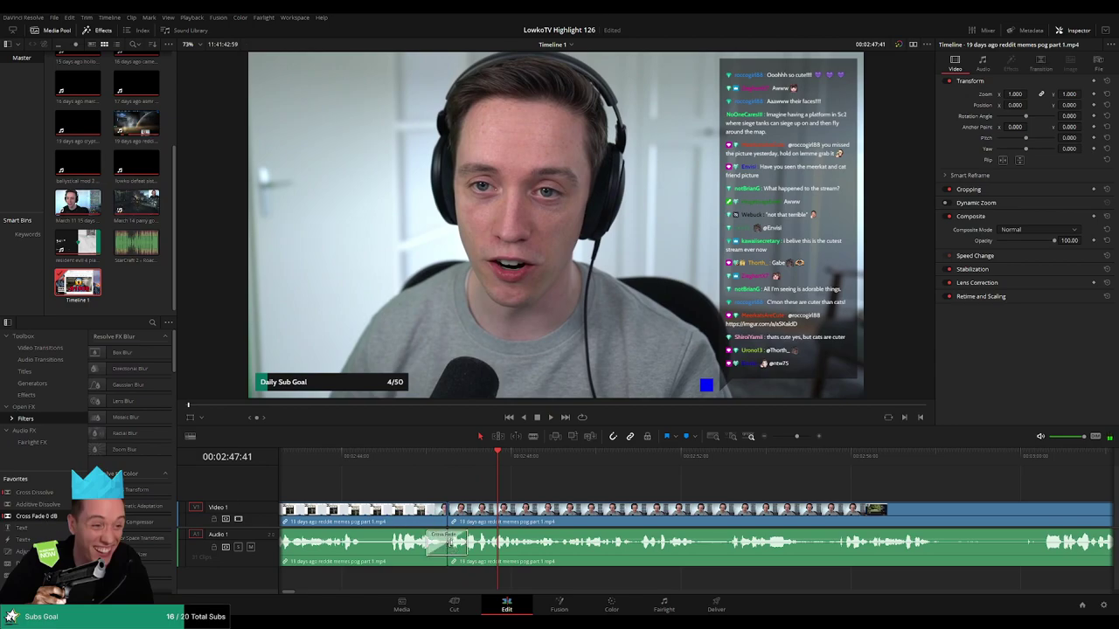
# Check the 0.4-second audio cross-fade near 2:47 and play on to the cat-TV footage
pyautogui.click(463, 546)
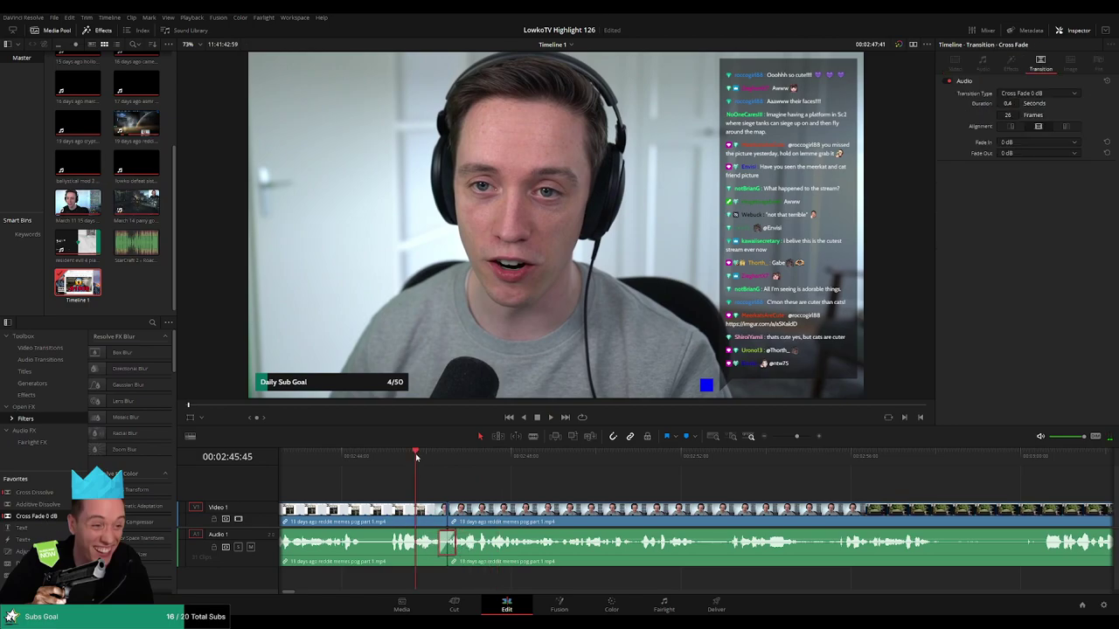
pyautogui.press('space')
pyautogui.click(597, 493)
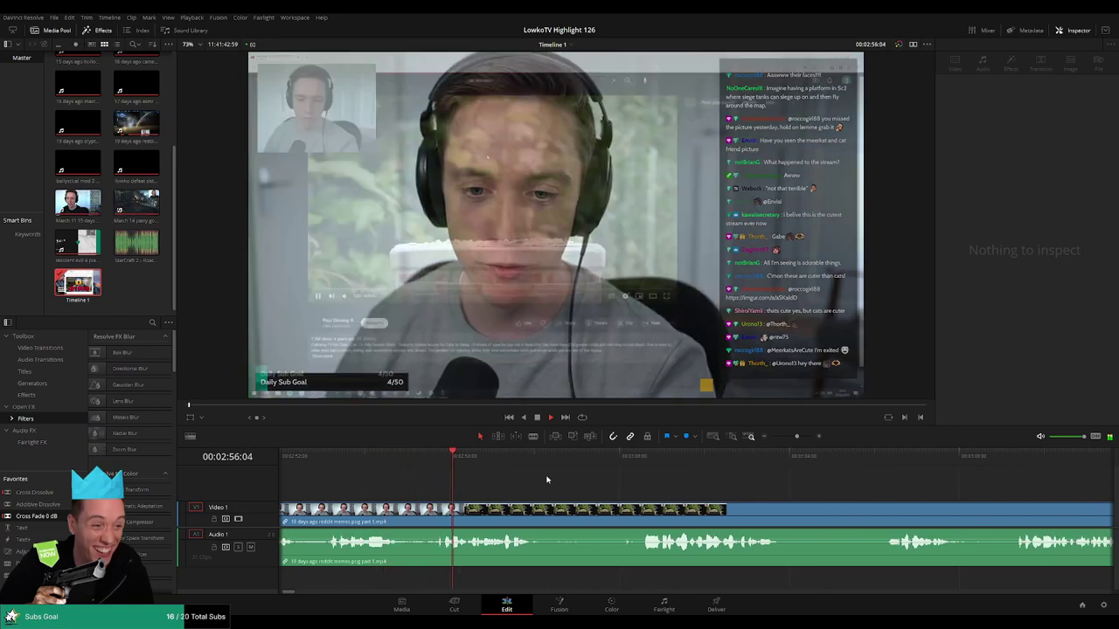
pyautogui.press('space')
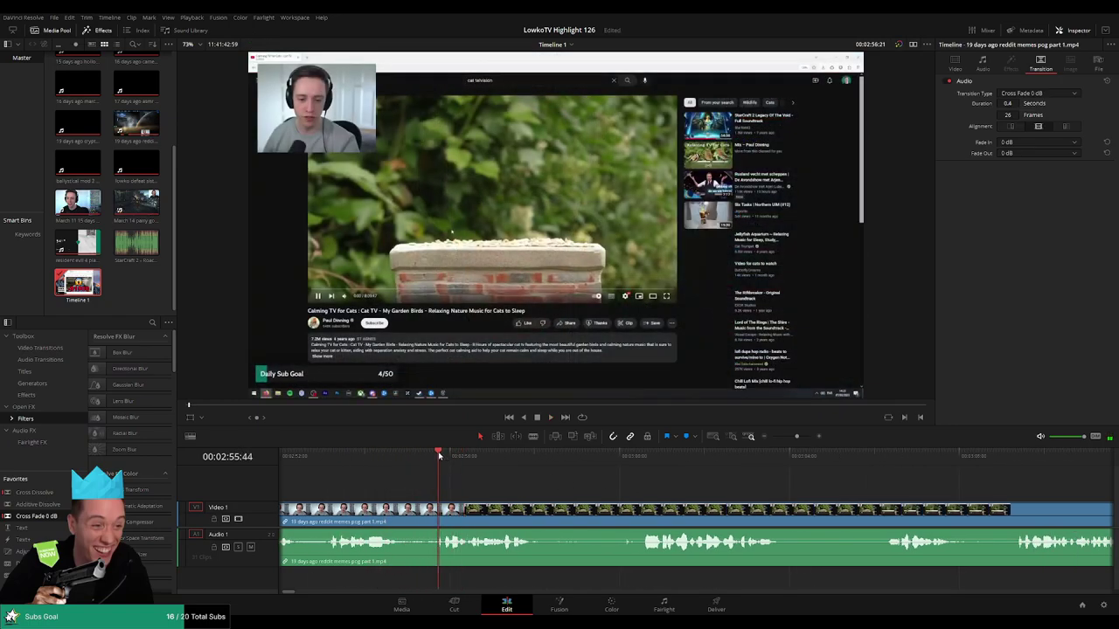
# Split the clip where the cat-TV video begins
pyautogui.scroll(2, 439, 456)
pyautogui.click(696, 458)
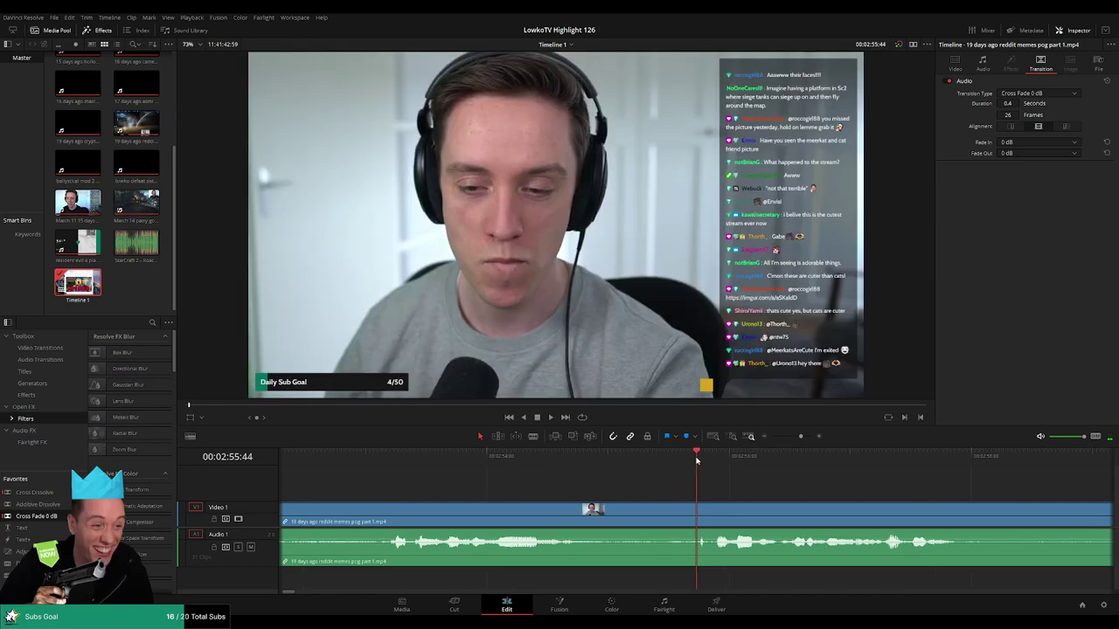
pyautogui.hotkey('ctrl', 'b')
pyautogui.click(701, 514)
pyautogui.press('space')
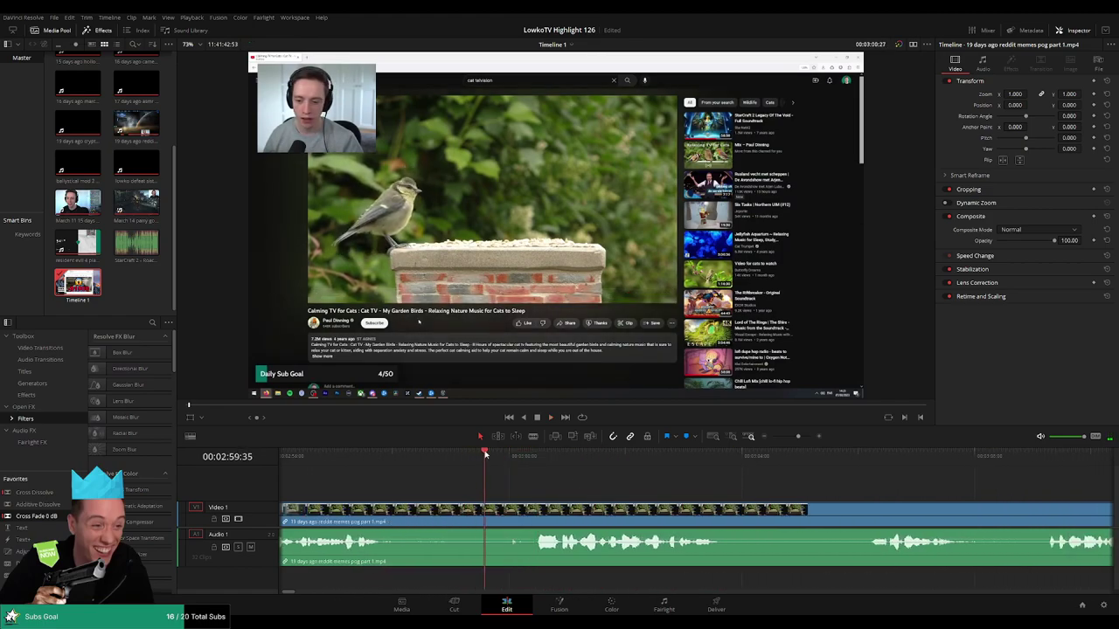
# Cut the bird footage at 02:58:22 and ripple delete the unwanted section
pyautogui.click(413, 455)
pyautogui.press('b')
pyautogui.click(414, 514)
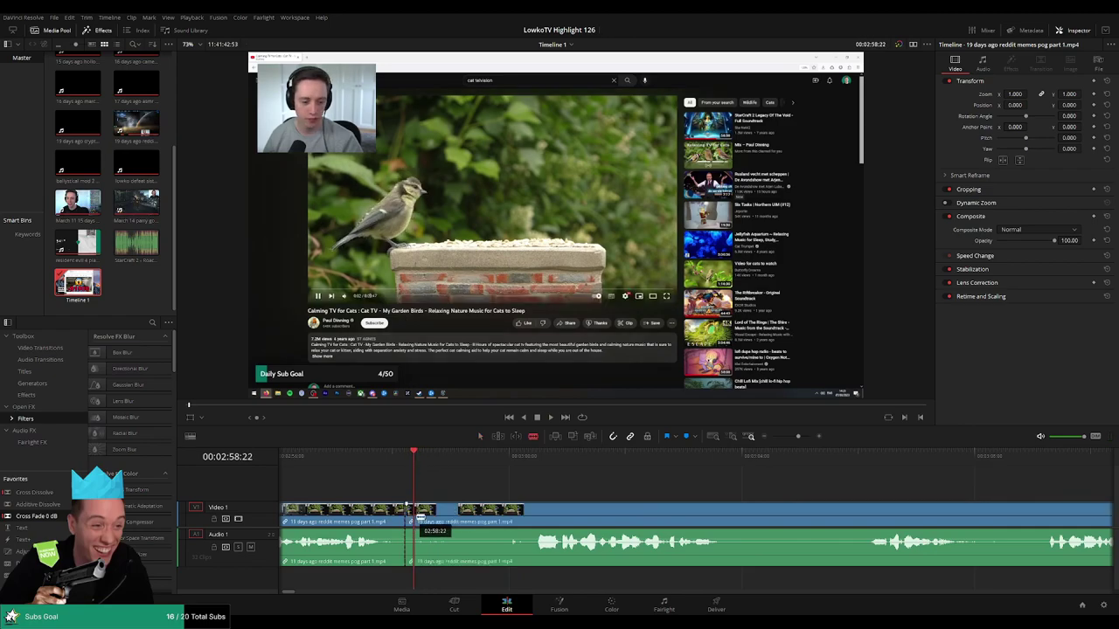
pyautogui.press('Delete')
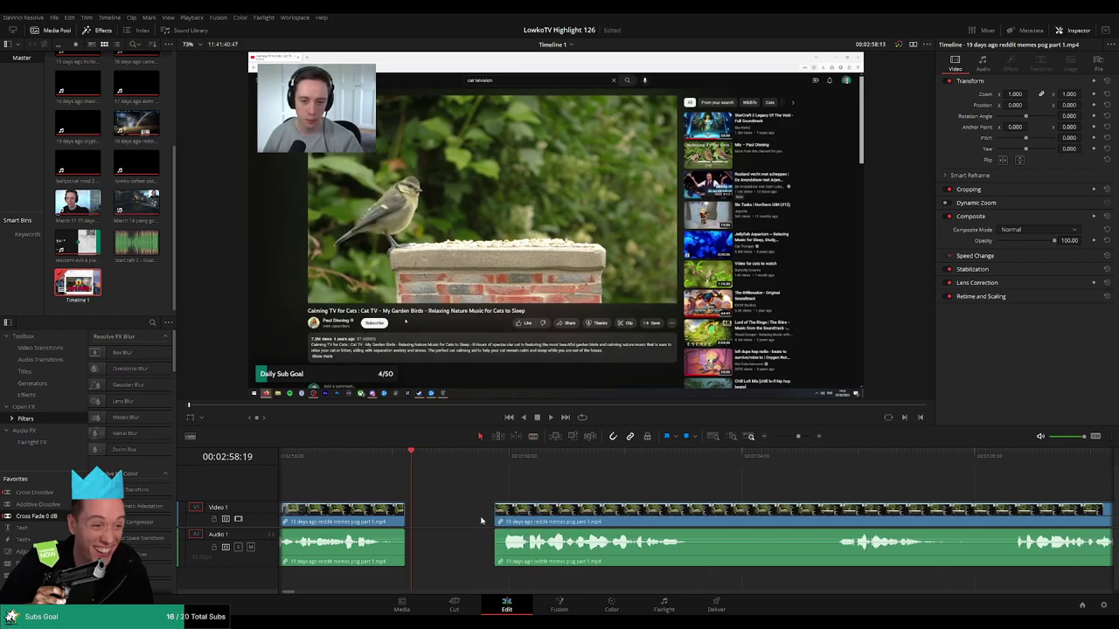
pyautogui.press('space')
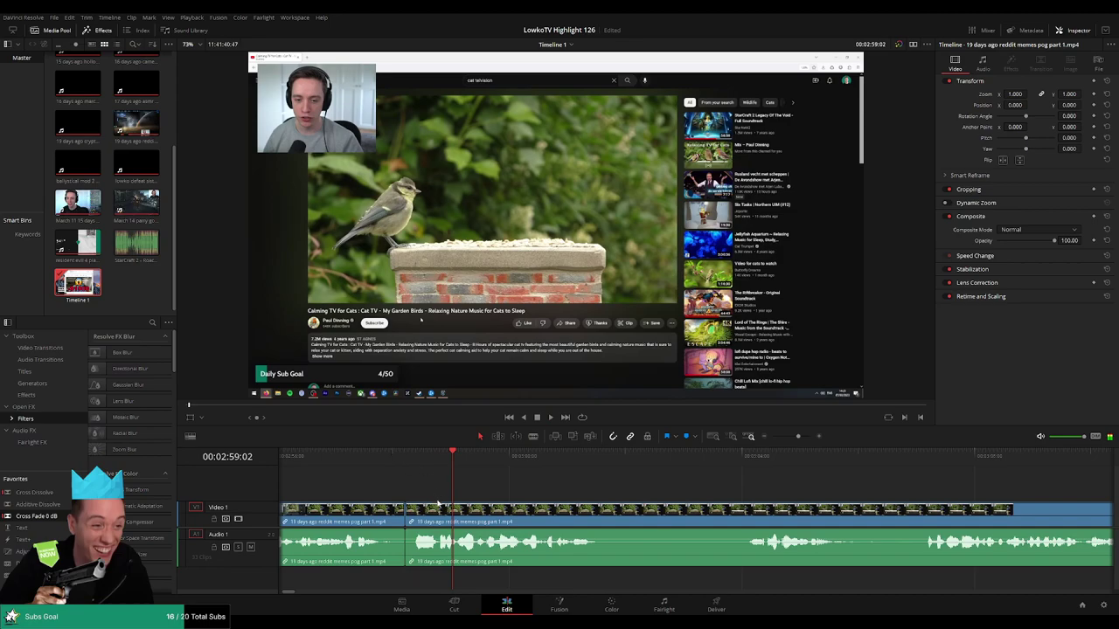
# Cut and ripple delete the next unwanted stretch of bird footage
pyautogui.click(443, 509)
pyautogui.press('a')
pyautogui.click(446, 514)
pyautogui.press('Delete')
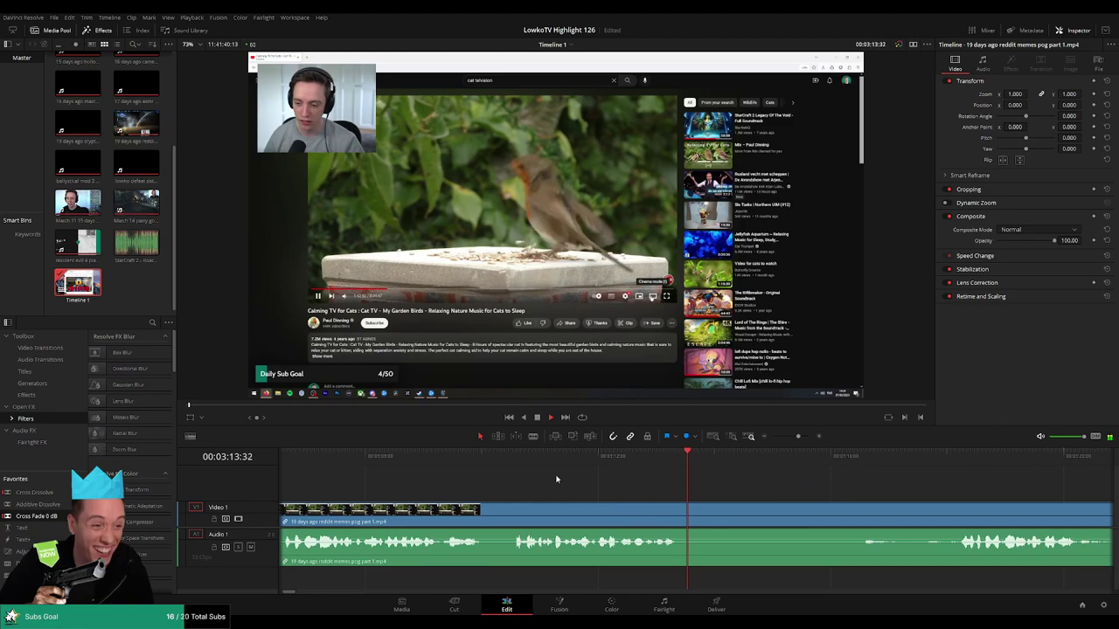
# Blade the robin footage at two points and ripple delete the long stretch between them
pyautogui.press('b')
pyautogui.click(595, 516)
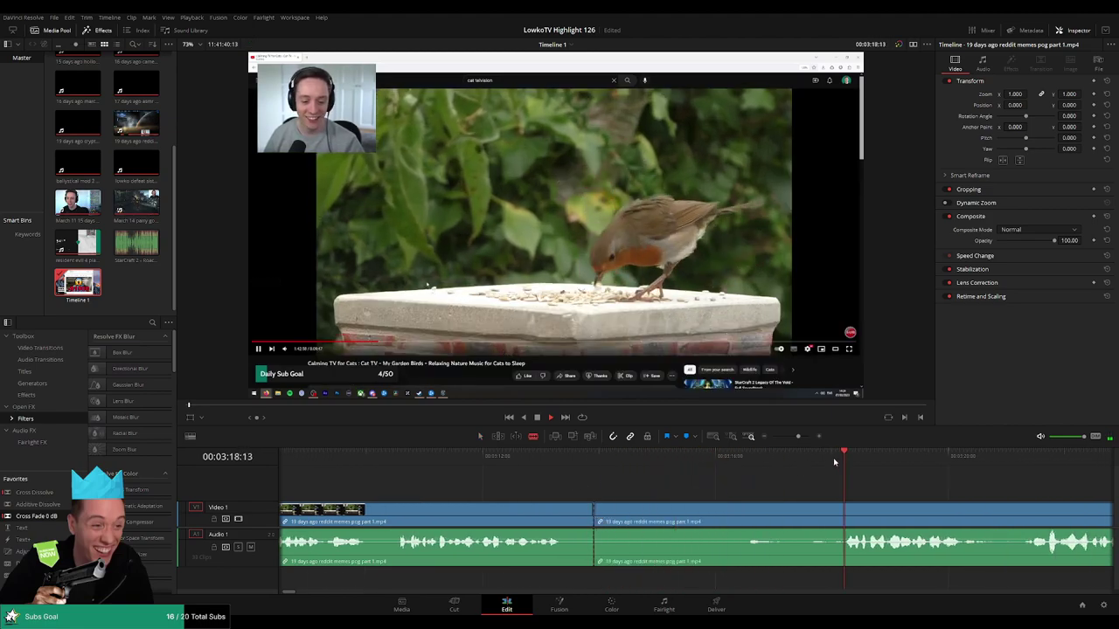
pyautogui.click(831, 515)
pyautogui.press('a')
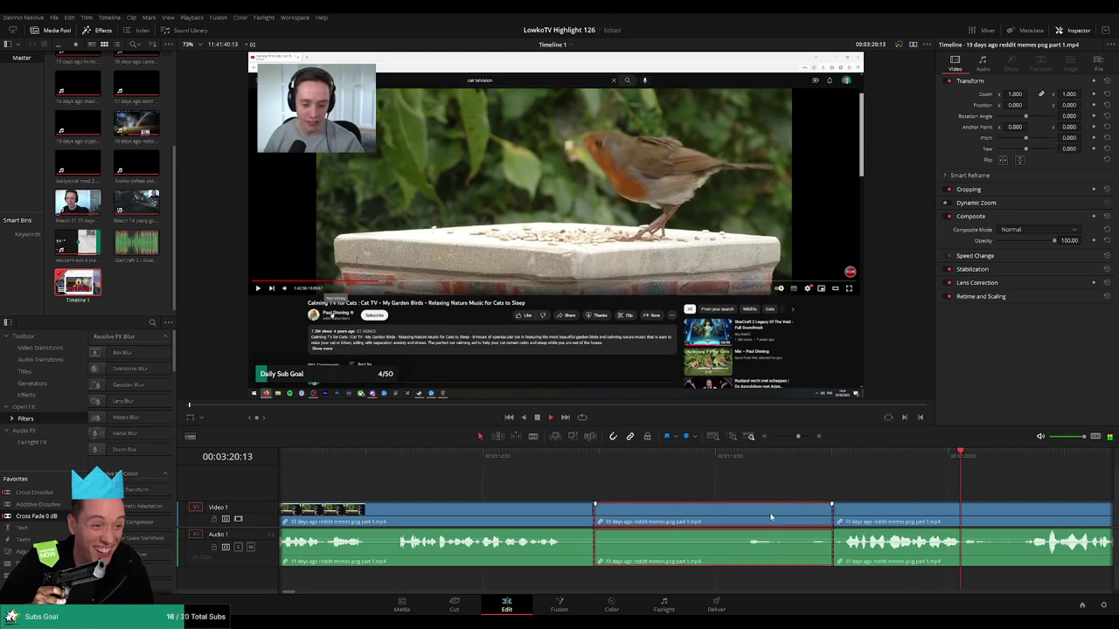
pyautogui.press('Delete')
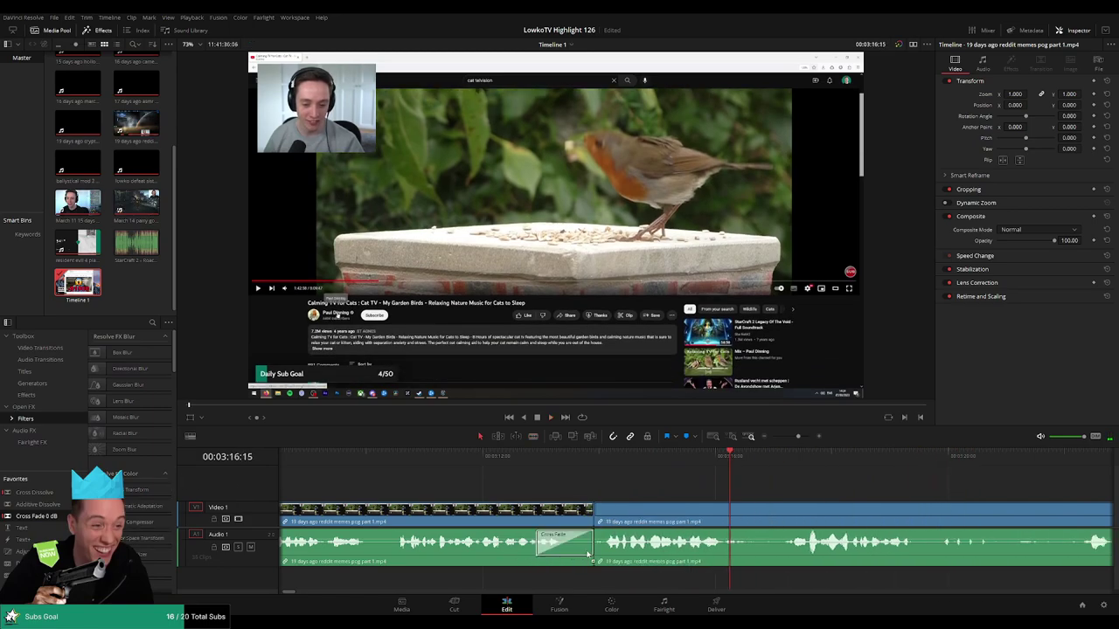
# Jump back and review the new join in the robin footage
pyautogui.click(561, 464)
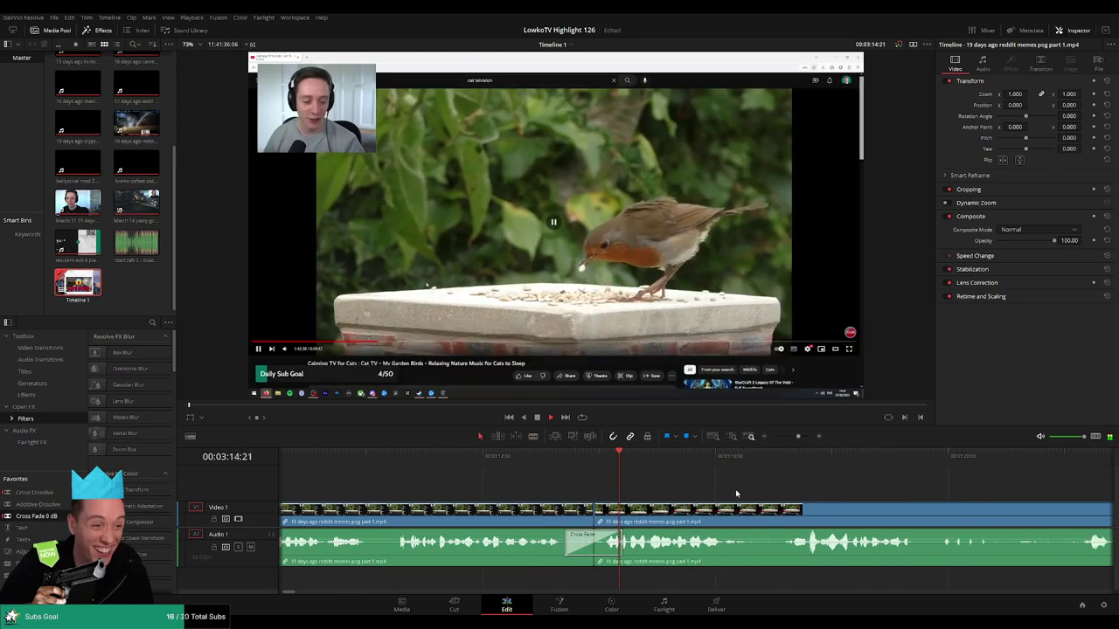
pyautogui.scroll(-3, 616, 479)
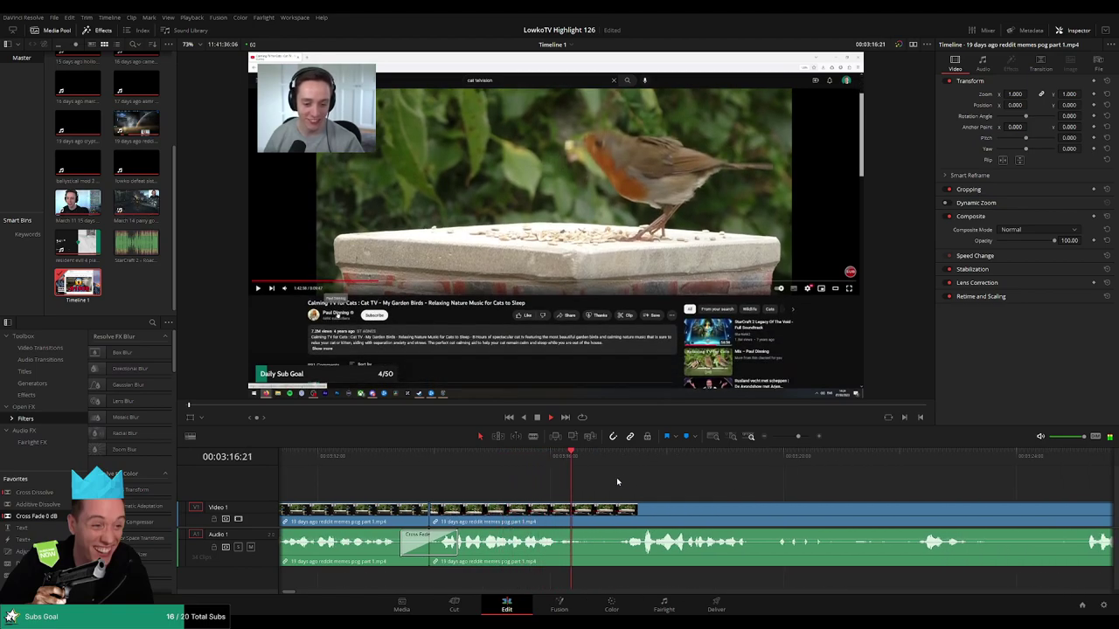
pyautogui.scroll(-2, 629, 481)
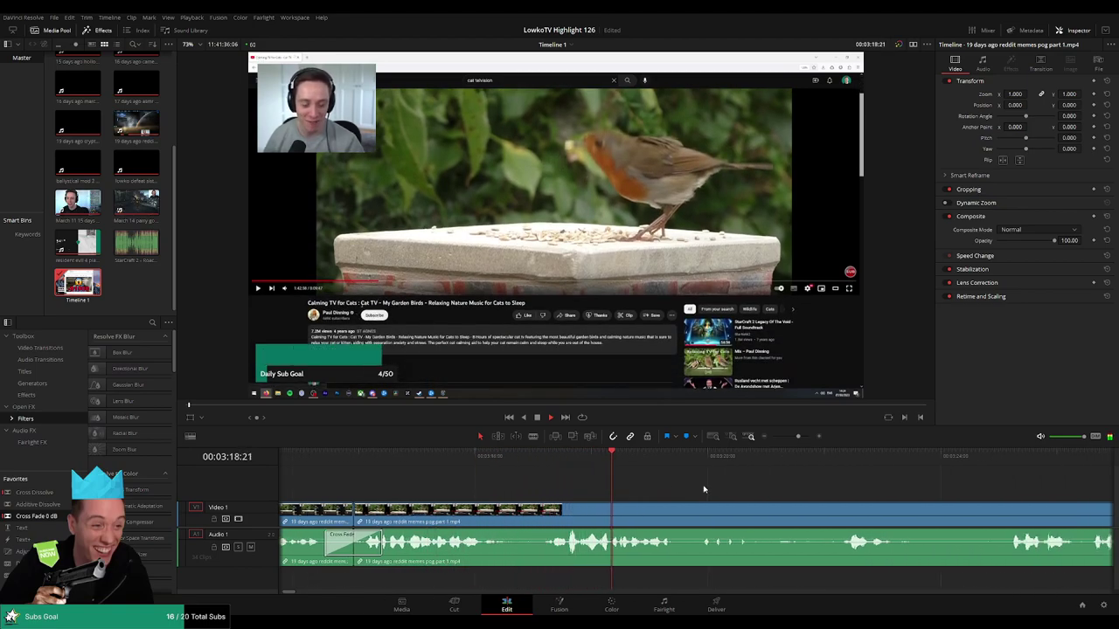
pyautogui.scroll(-2, 612, 484)
pyautogui.scroll(-2, 600, 483)
pyautogui.scroll(-1, 598, 479)
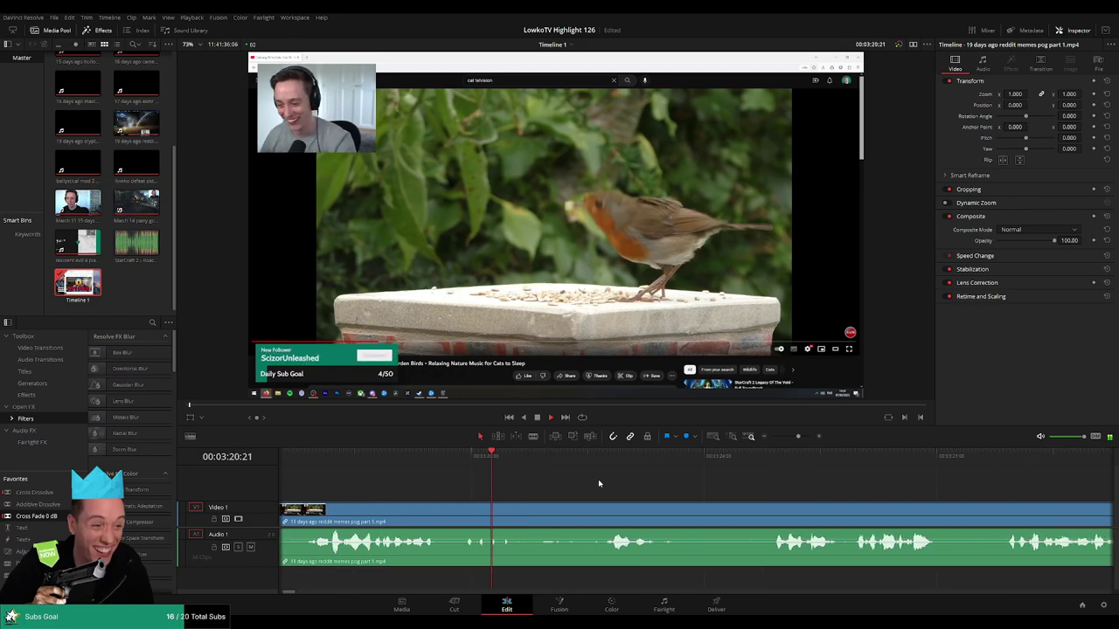
pyautogui.scroll(-3, 595, 481)
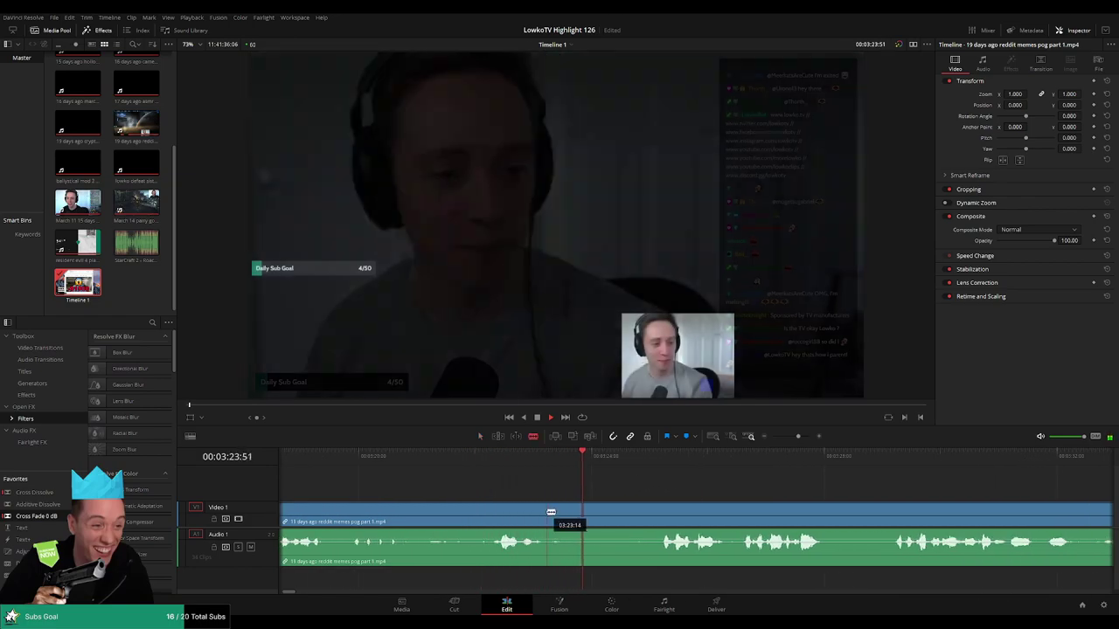
# Ripple delete the first unwanted section and put Cross Fade 0 dB on the audio join
pyautogui.click(548, 512)
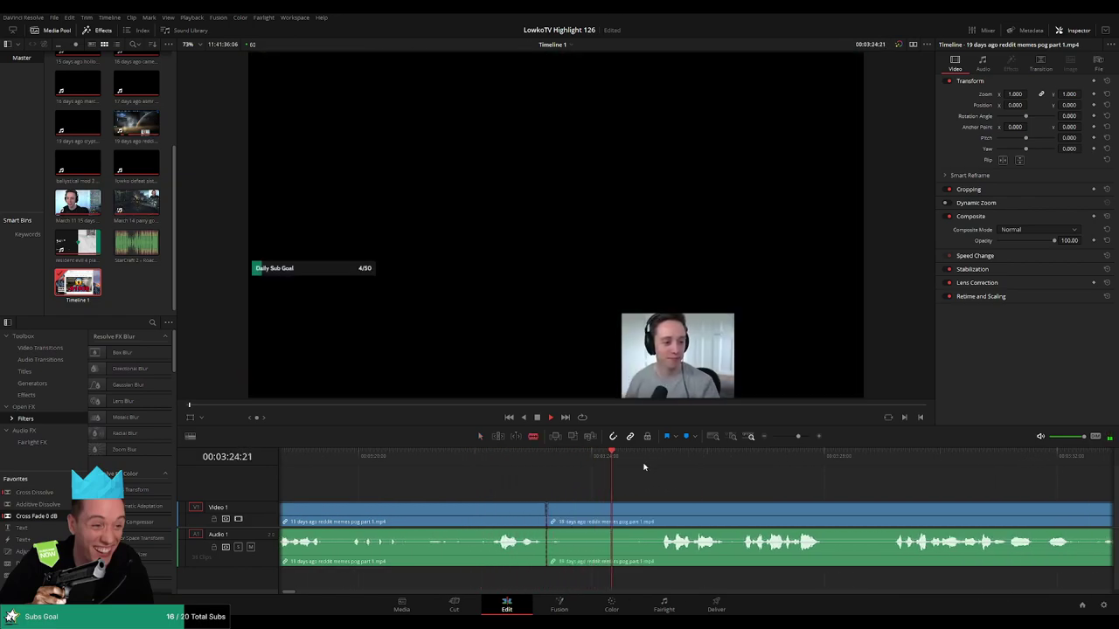
pyautogui.click(658, 513)
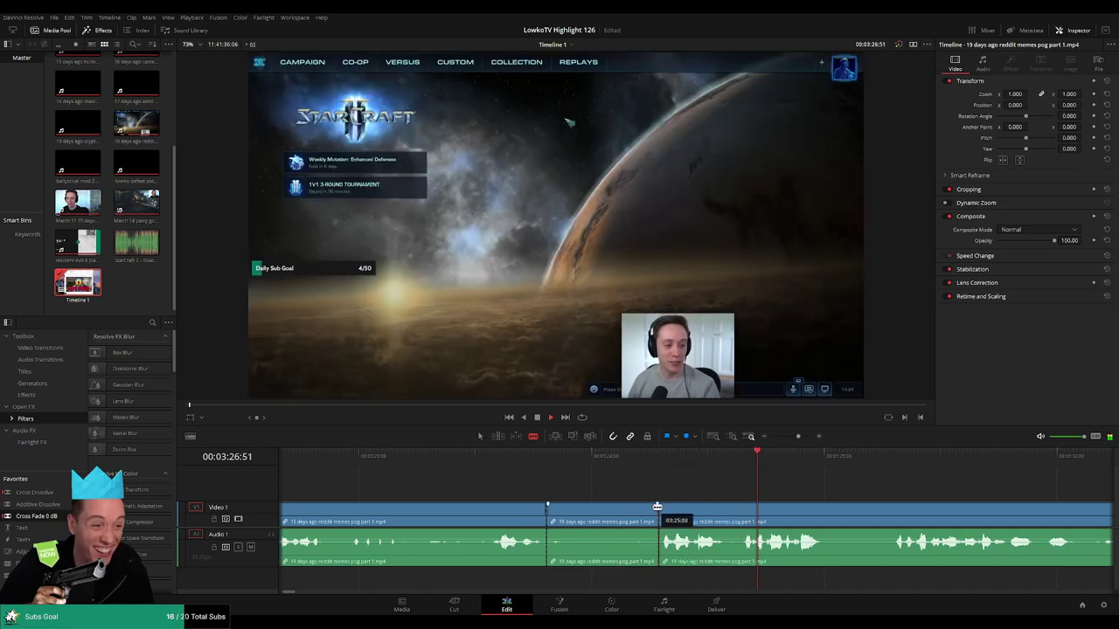
pyautogui.press('a')
pyautogui.click(627, 508)
pyautogui.press('Delete')
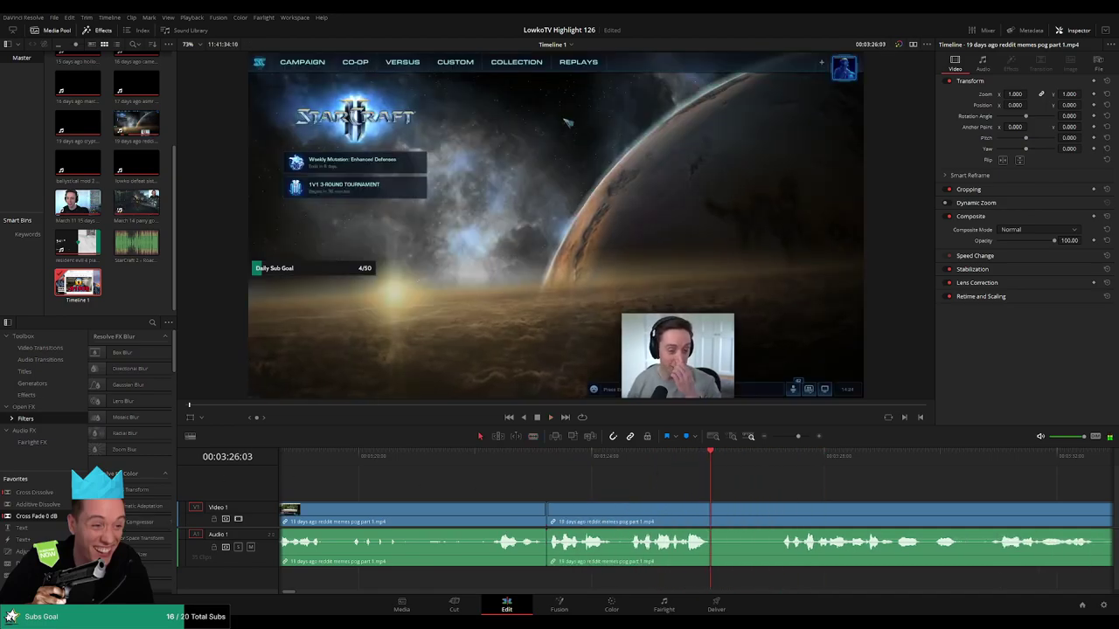
pyautogui.moveTo(39, 515); pyautogui.dragTo(547, 542)
pyautogui.click(512, 466)
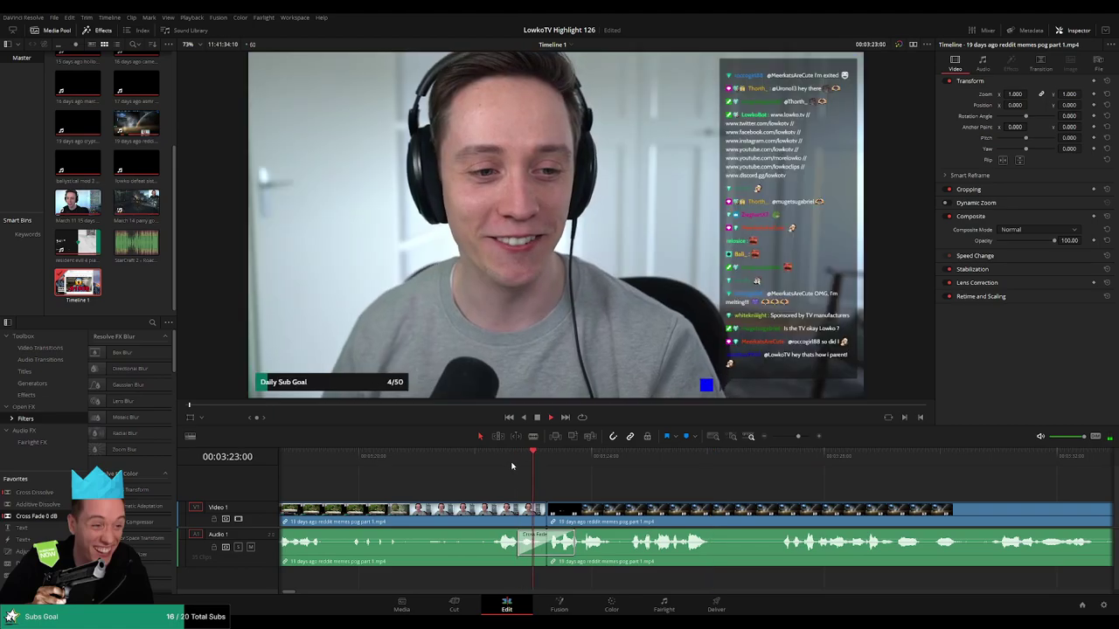
pyautogui.hscroll(2, 602, 483)
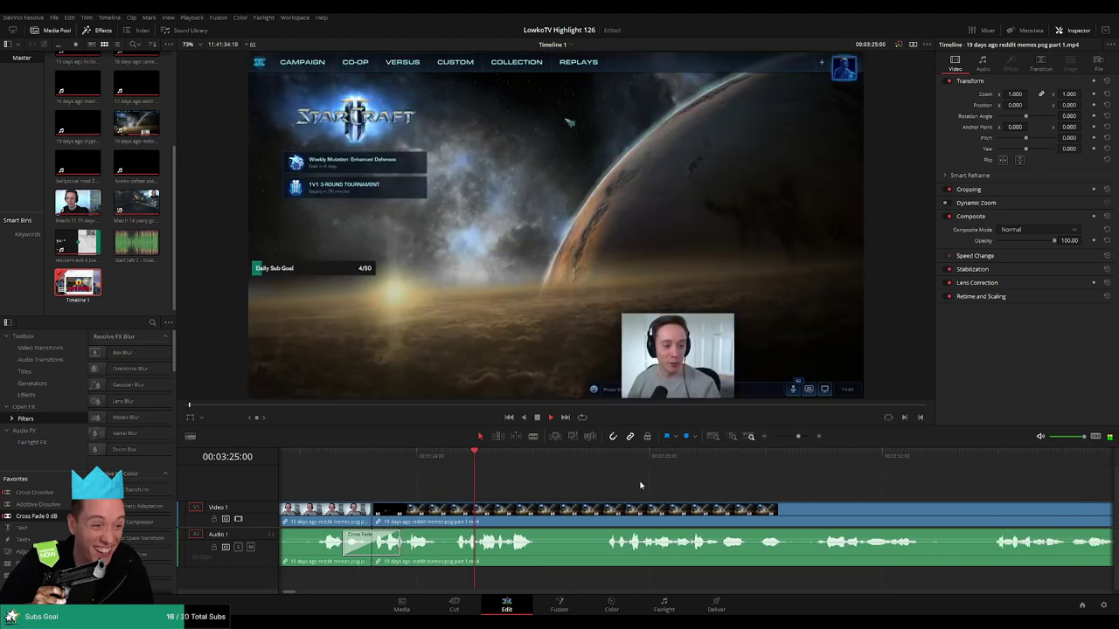
pyautogui.hscroll(2, 640, 485)
# Split out a second short piece, ripple delete it, and add Cross Fade 0 dB there
pyautogui.hotkey('ctrl', 'b')
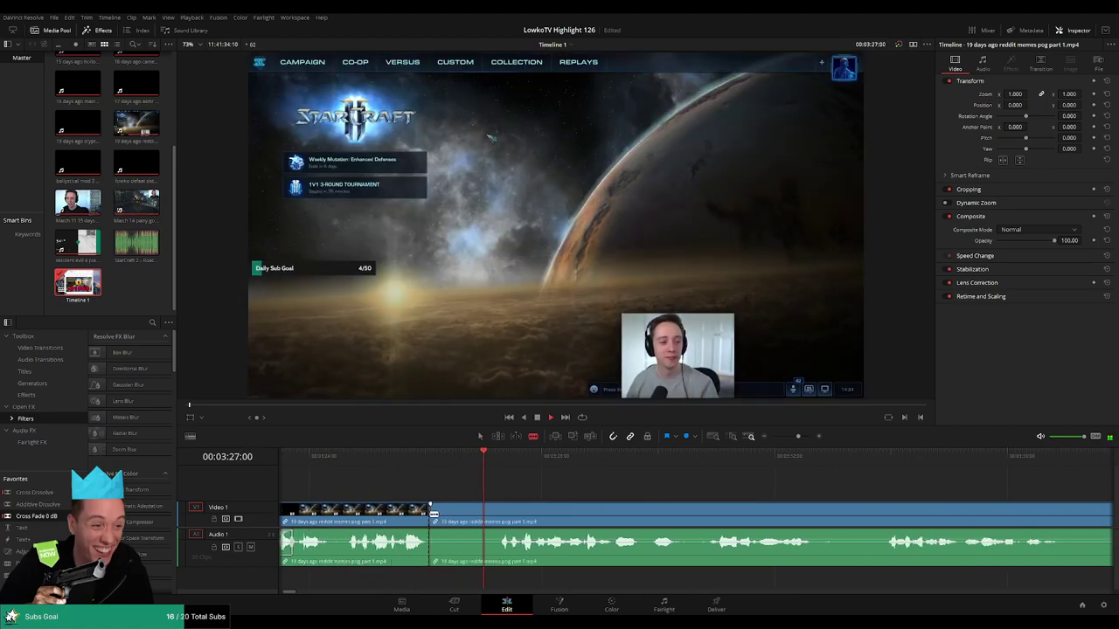
pyautogui.hotkey('ctrl', 'b')
pyautogui.click(475, 519)
pyautogui.press('Delete')
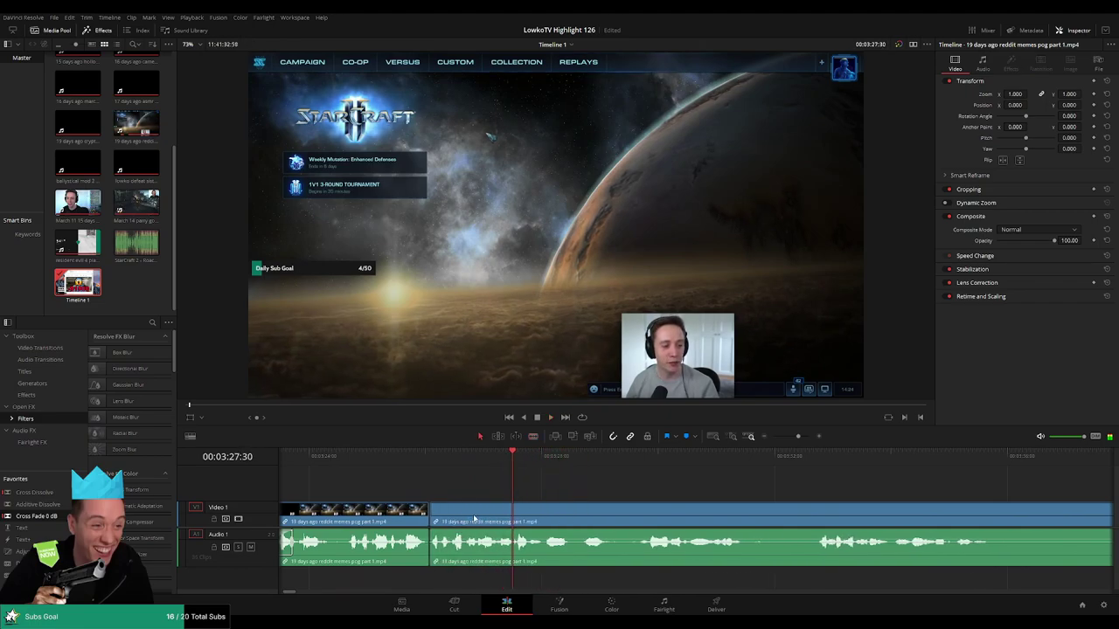
pyautogui.moveTo(37, 516); pyautogui.dragTo(428, 542)
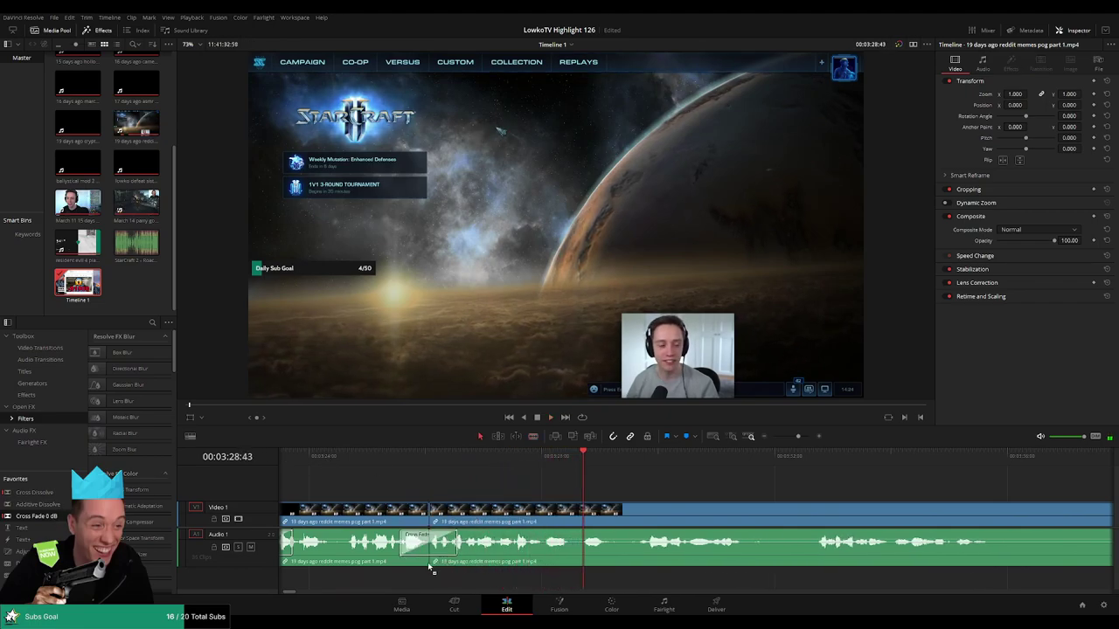
pyautogui.click(390, 456)
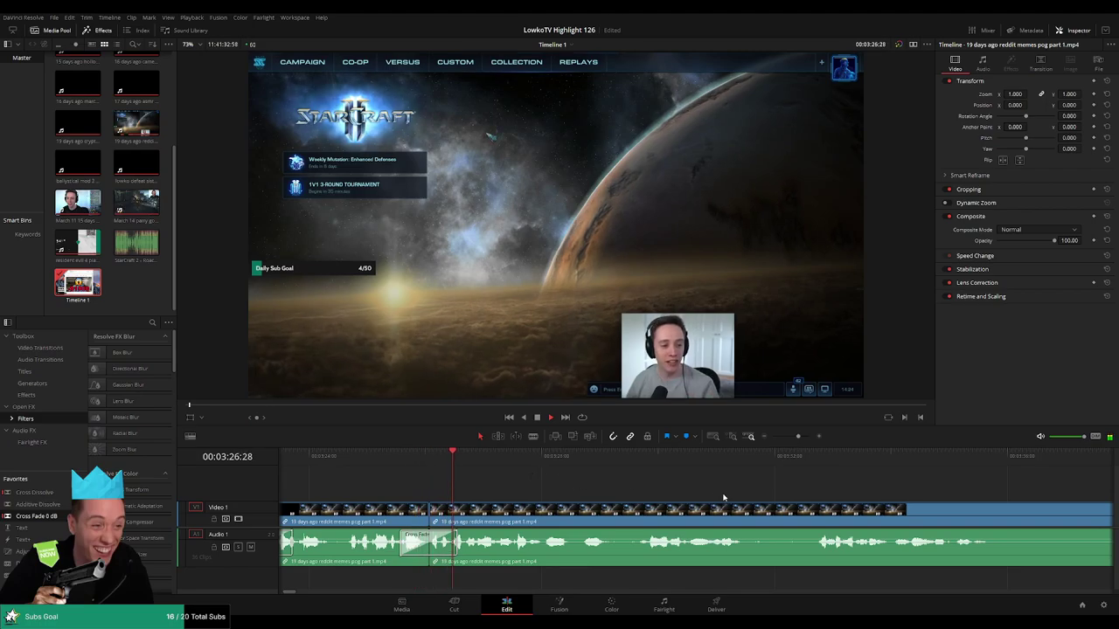
pyautogui.hscroll(2, 603, 486)
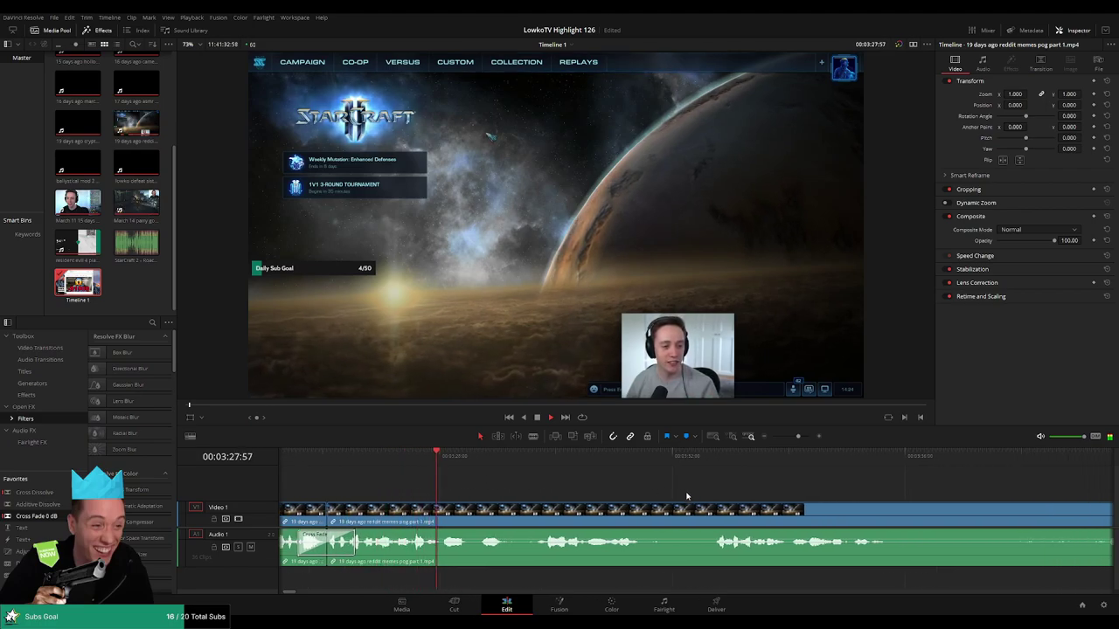
pyautogui.hscroll(2, 629, 490)
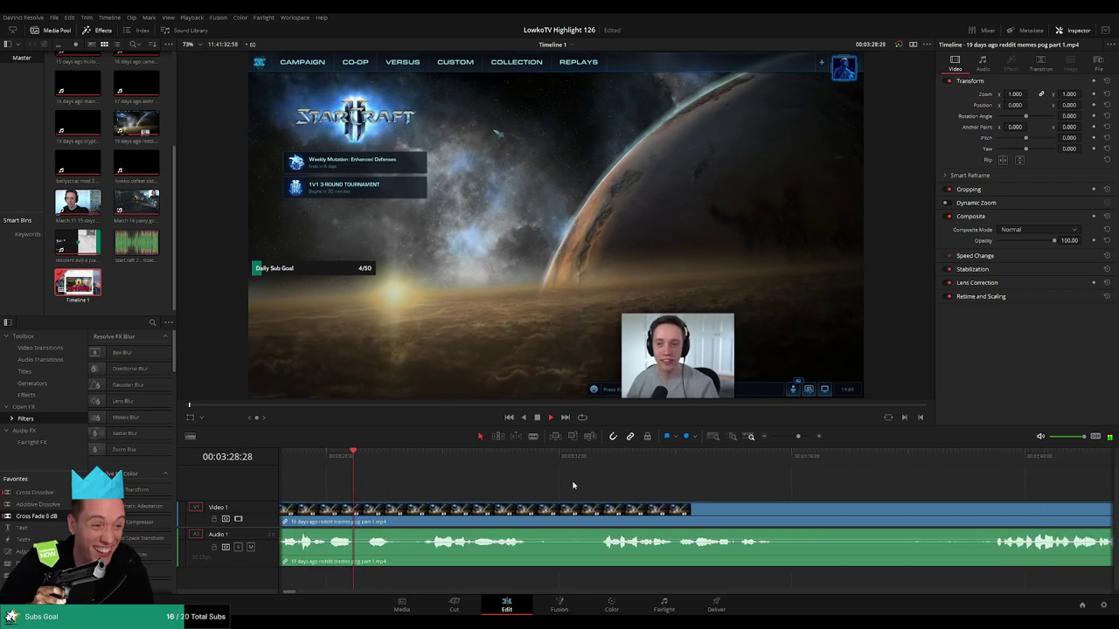
pyautogui.hscroll(2, 585, 485)
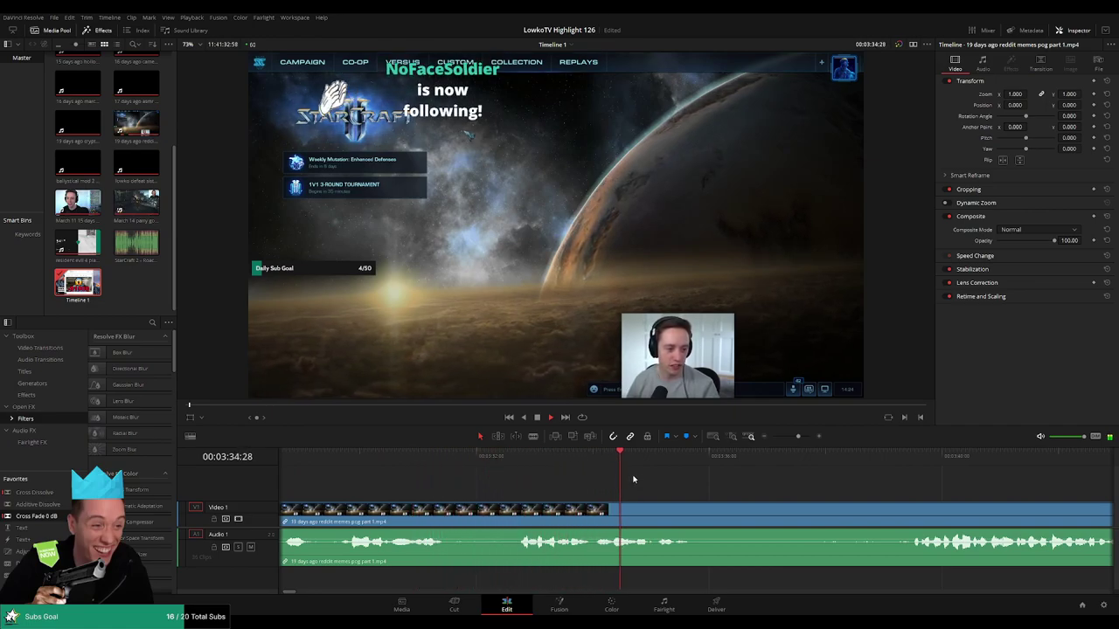
# Ripple delete a short segment near 3:35 and add a cross fade to its audio join
pyautogui.click(411, 481)
pyautogui.hotkey('ctrl', 'b')
pyautogui.hotkey('ctrl', 'b')
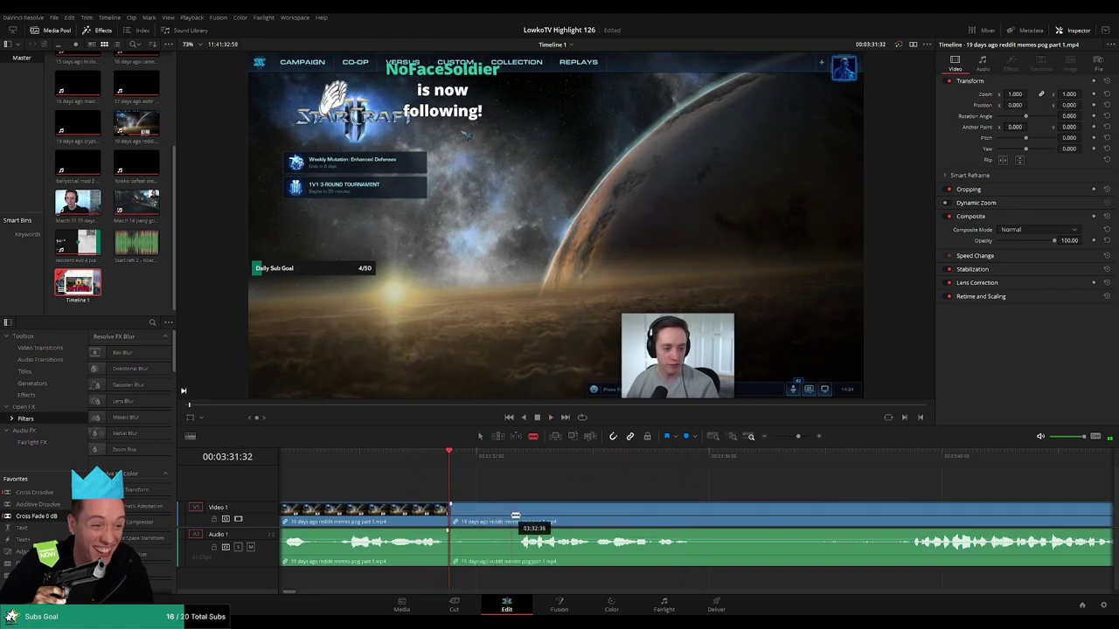
pyautogui.click(487, 519)
pyautogui.press('Delete')
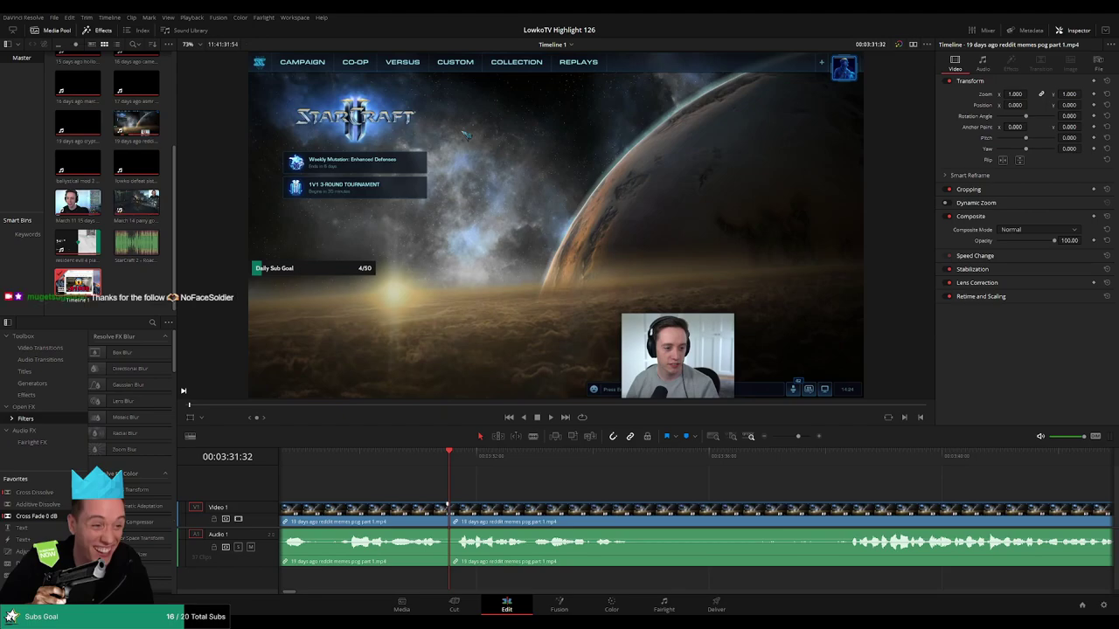
pyautogui.press('space')
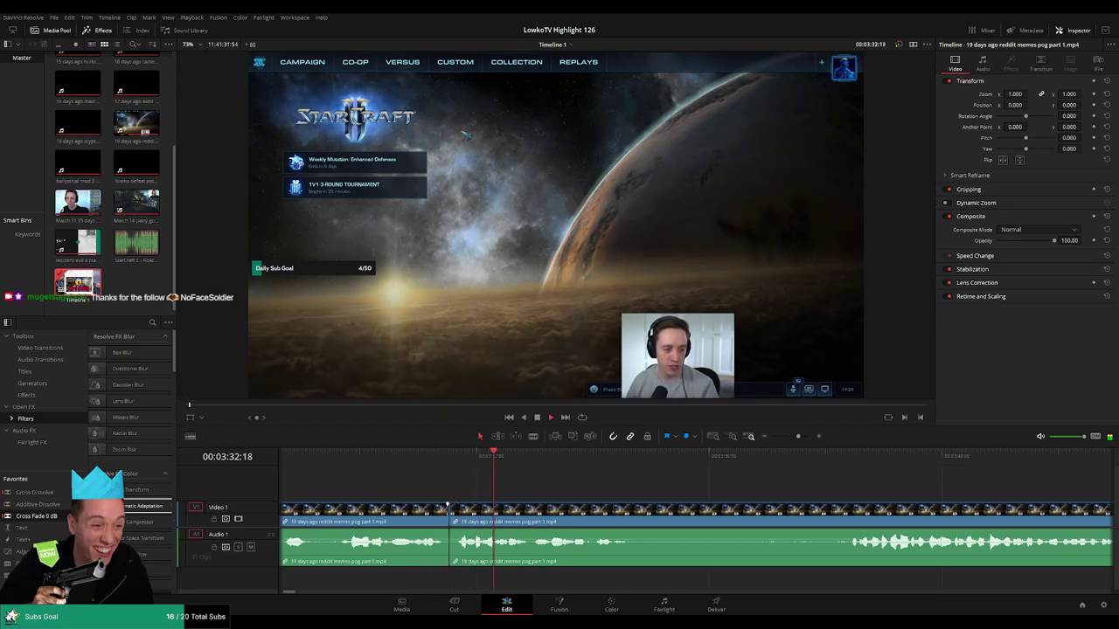
pyautogui.hotkey('shift', 't')
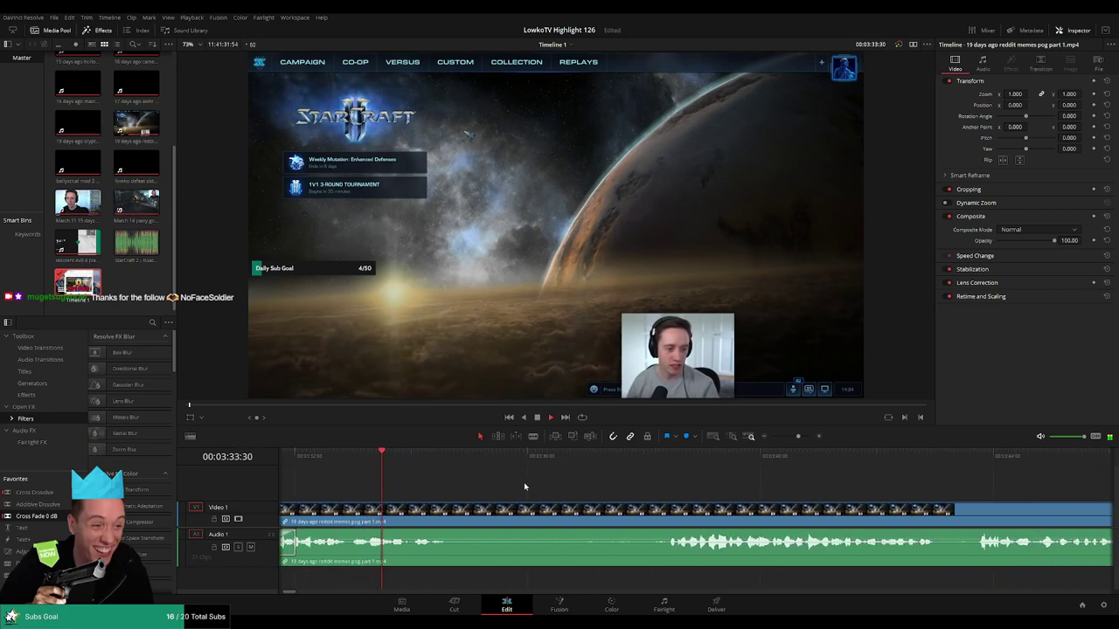
# Blade out a second short segment, ripple delete it, and drag a cross fade onto the join
pyautogui.press('b')
pyautogui.click(466, 514)
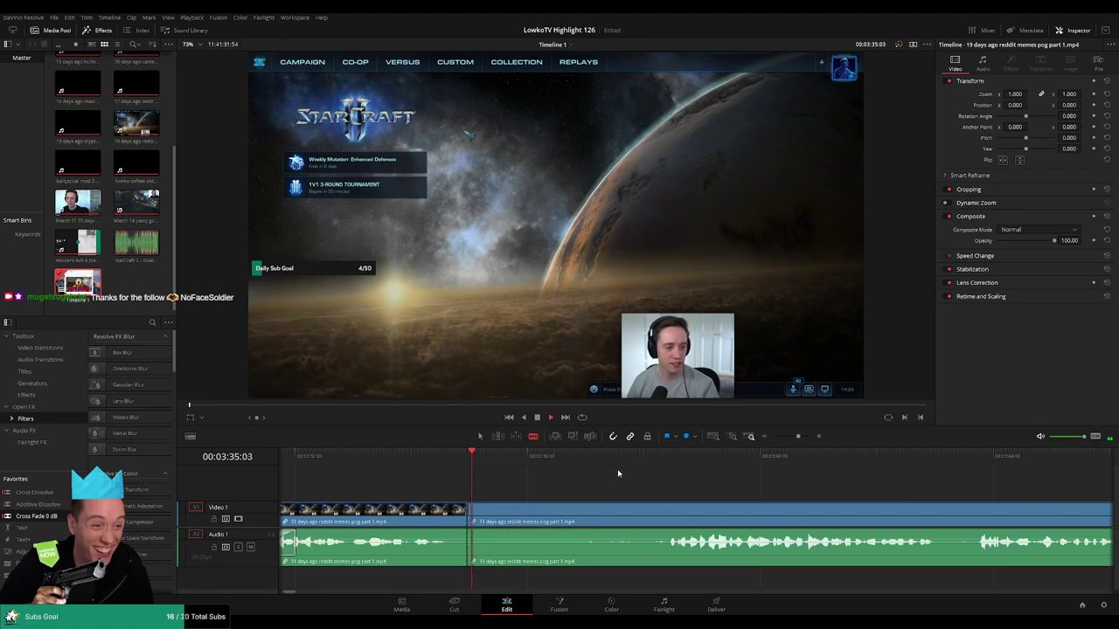
pyautogui.click(666, 455)
pyautogui.press('space')
pyautogui.click(668, 514)
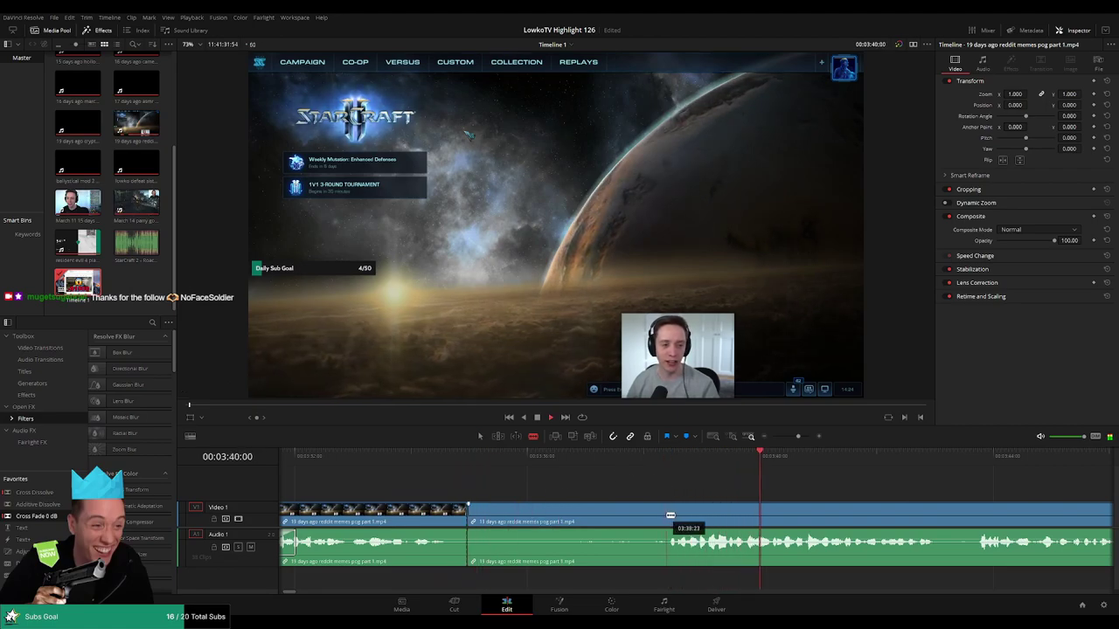
pyautogui.press('a')
pyautogui.click(591, 520)
pyautogui.press('Delete')
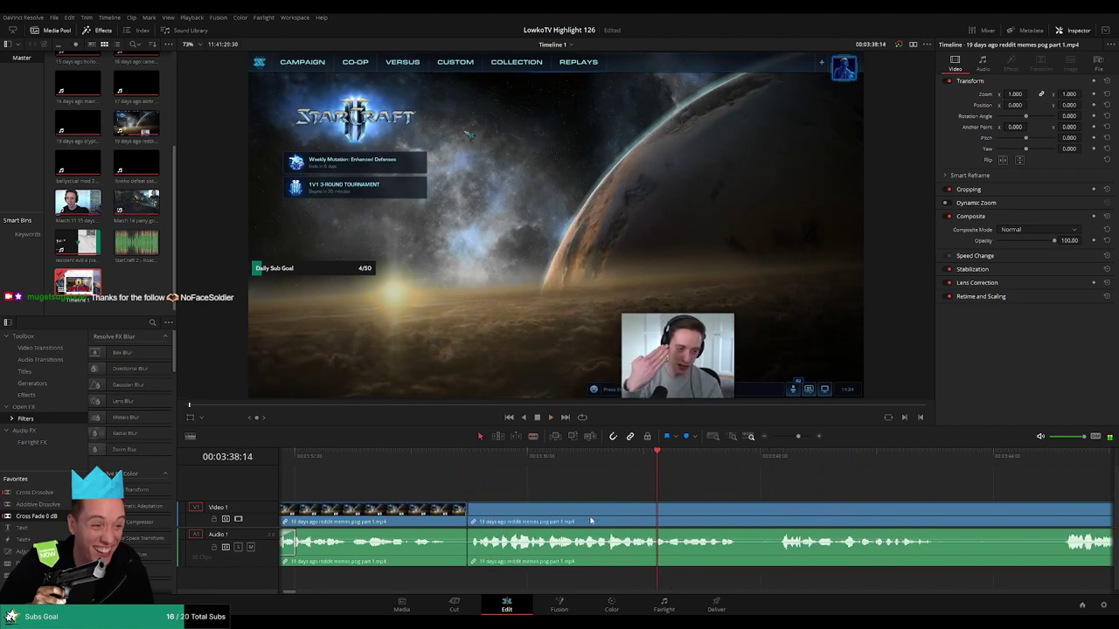
pyautogui.moveTo(212, 507); pyautogui.dragTo(466, 544)
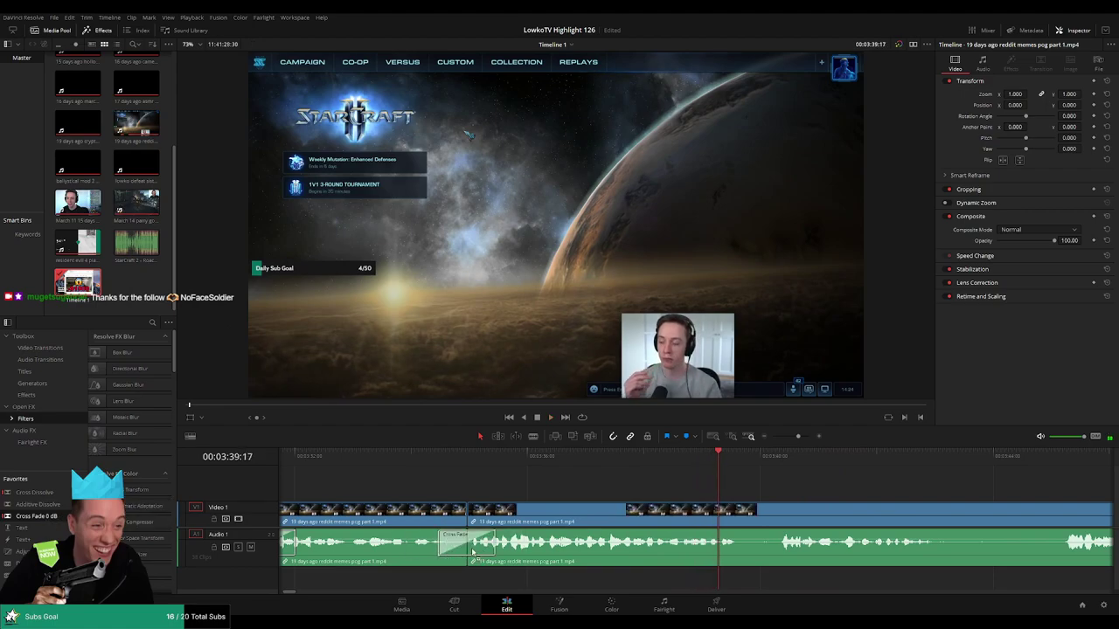
# Replay across the second join to check the cross fade
pyautogui.click(437, 455)
pyautogui.press('space')
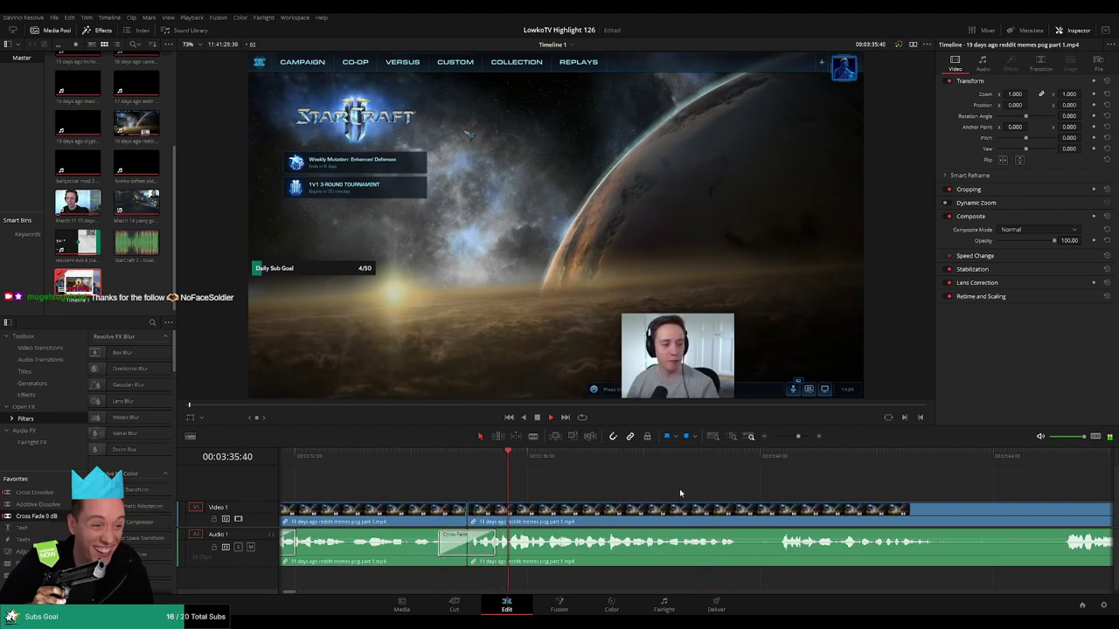
pyautogui.hscroll(2, 677, 490)
pyautogui.hscroll(2, 664, 489)
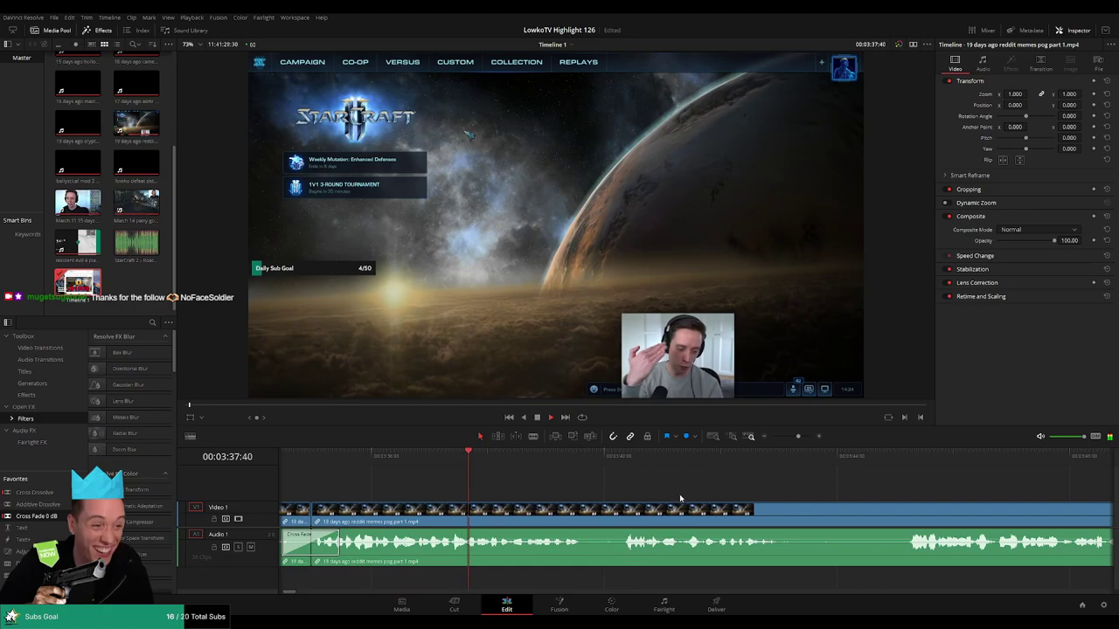
pyautogui.hscroll(3, 598, 488)
pyautogui.hscroll(1, 590, 485)
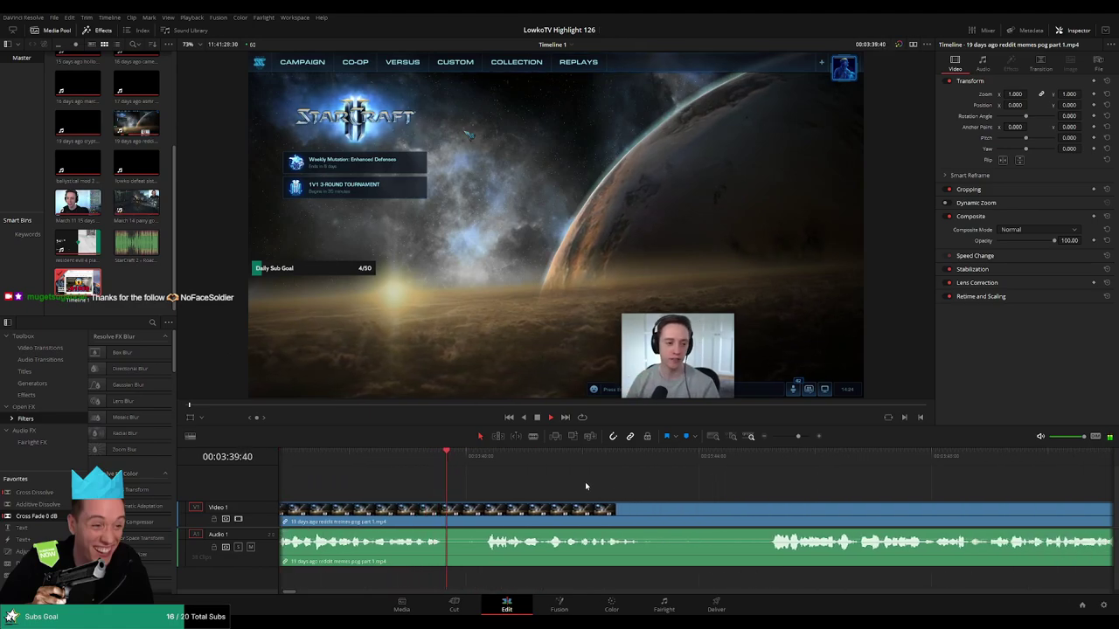
pyautogui.hscroll(1, 584, 481)
pyautogui.hscroll(1, 579, 483)
pyautogui.hscroll(1, 583, 482)
# Cut out the StarCraft 2 menu stretch near 4:12, close the gap, and cross-fade the audio join
pyautogui.hscroll(1, 563, 481)
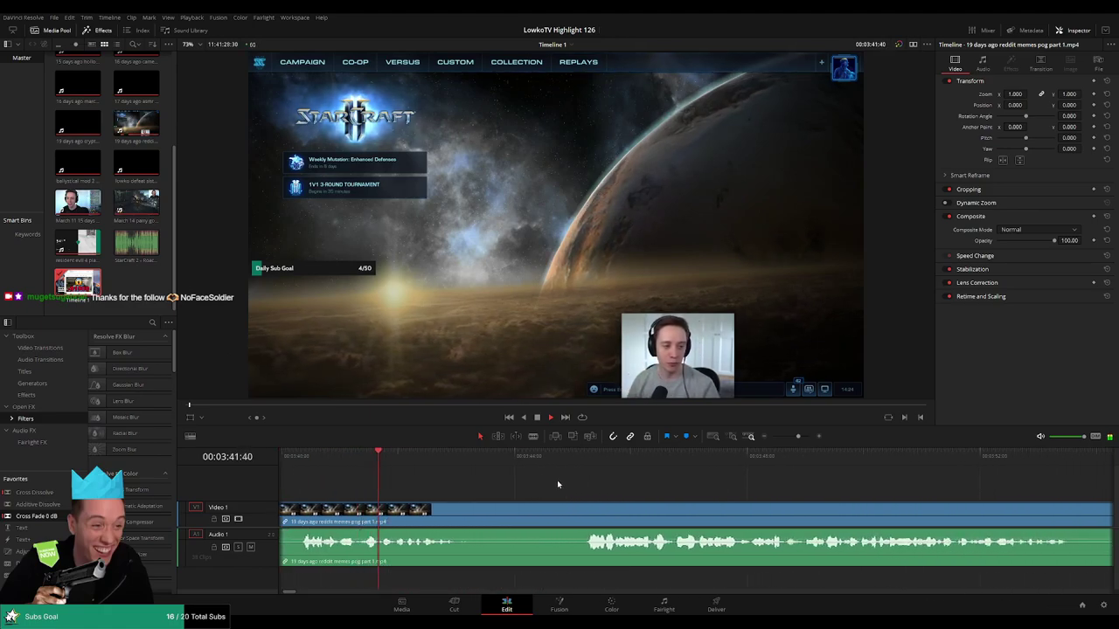
pyautogui.press('b')
pyautogui.click(470, 513)
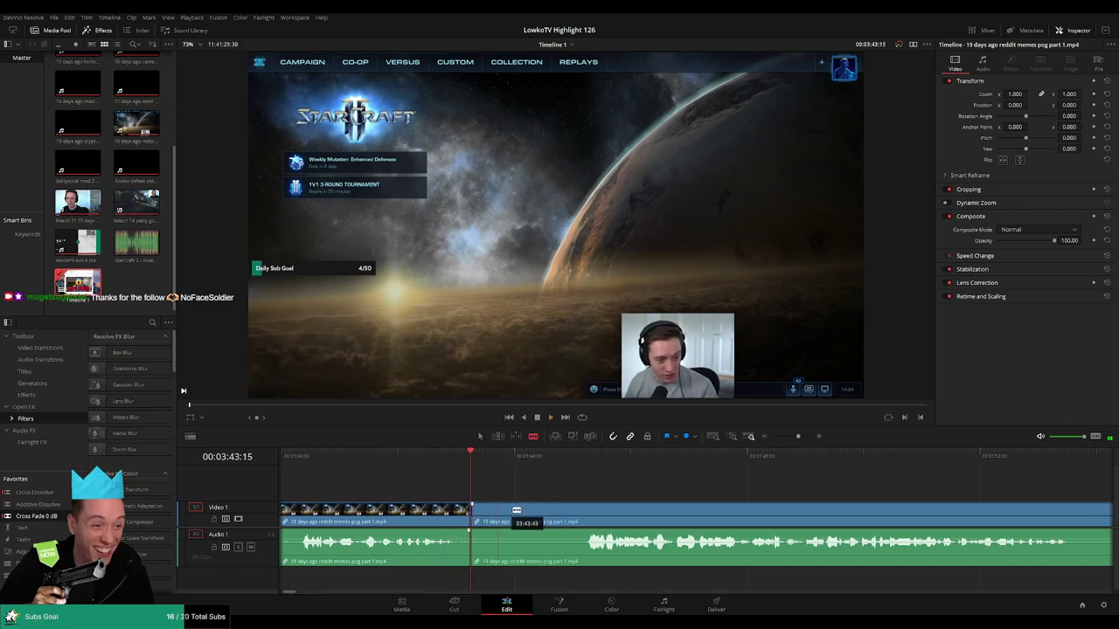
pyautogui.click(582, 515)
pyautogui.press('a')
pyautogui.click(540, 519)
pyautogui.press('Delete')
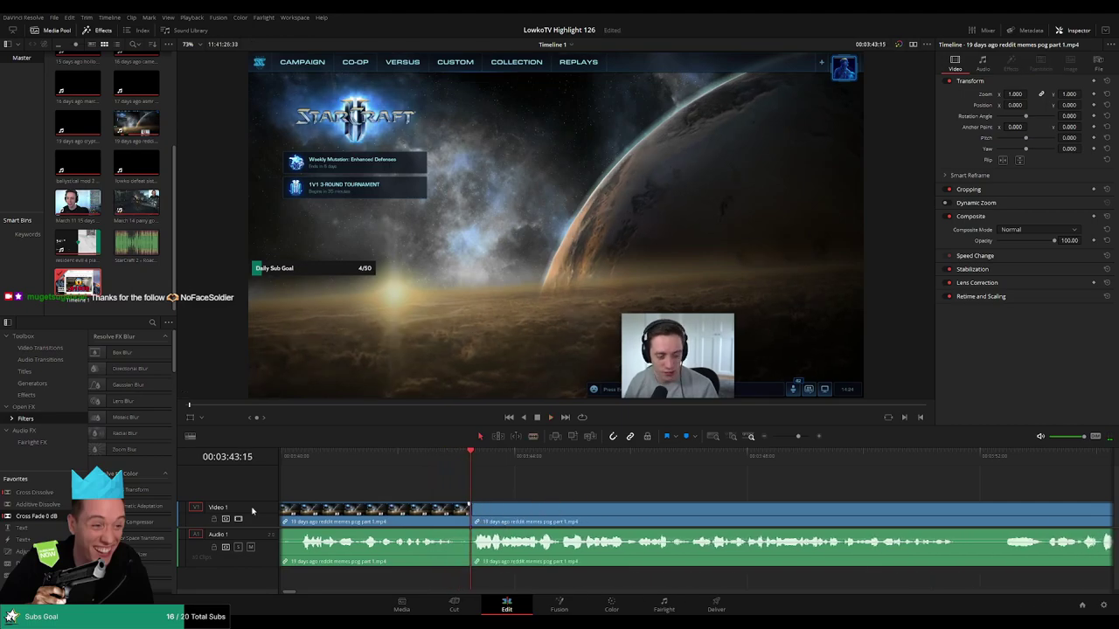
pyautogui.hotkey('shift', 't')
pyautogui.click(443, 457)
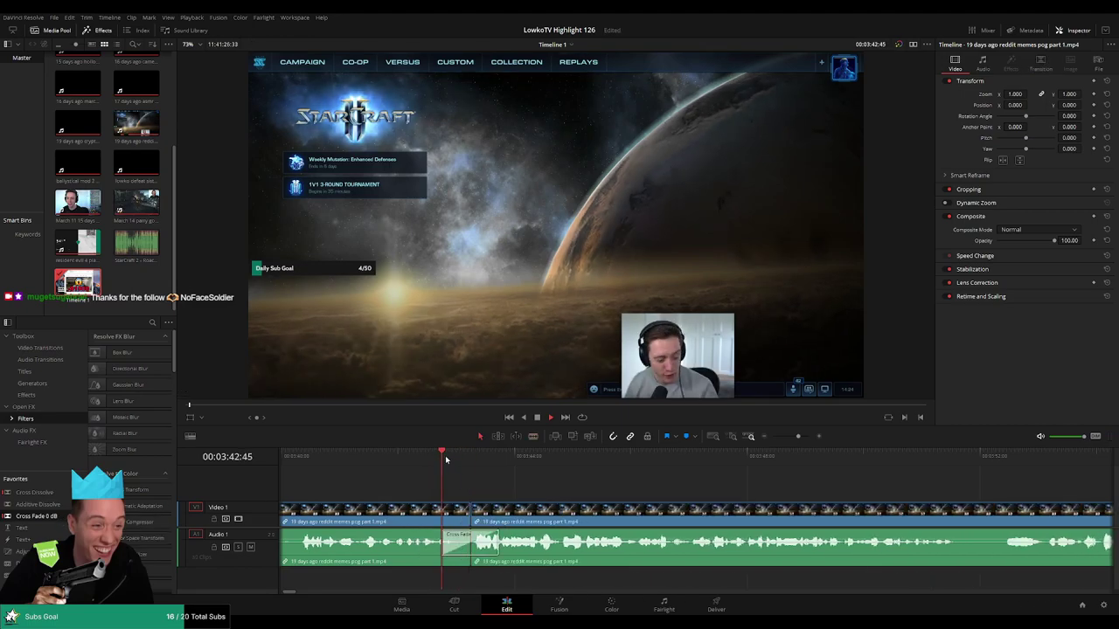
# Remove a second short unwanted segment further along the memes clip and play back the join
pyautogui.hscroll(3, 792, 497)
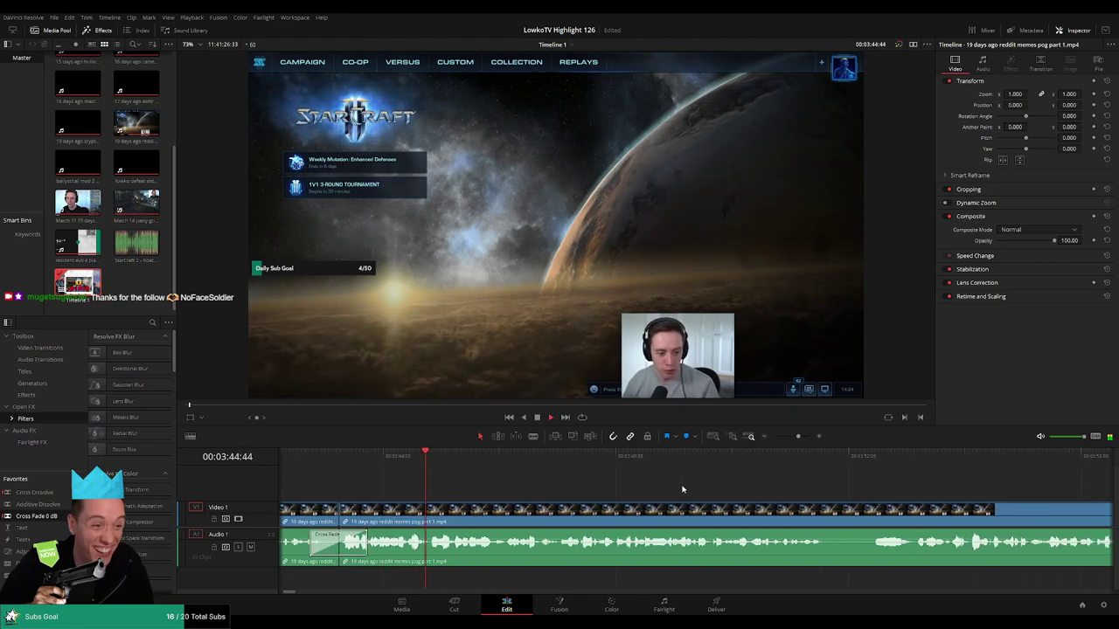
pyautogui.hscroll(2, 687, 483)
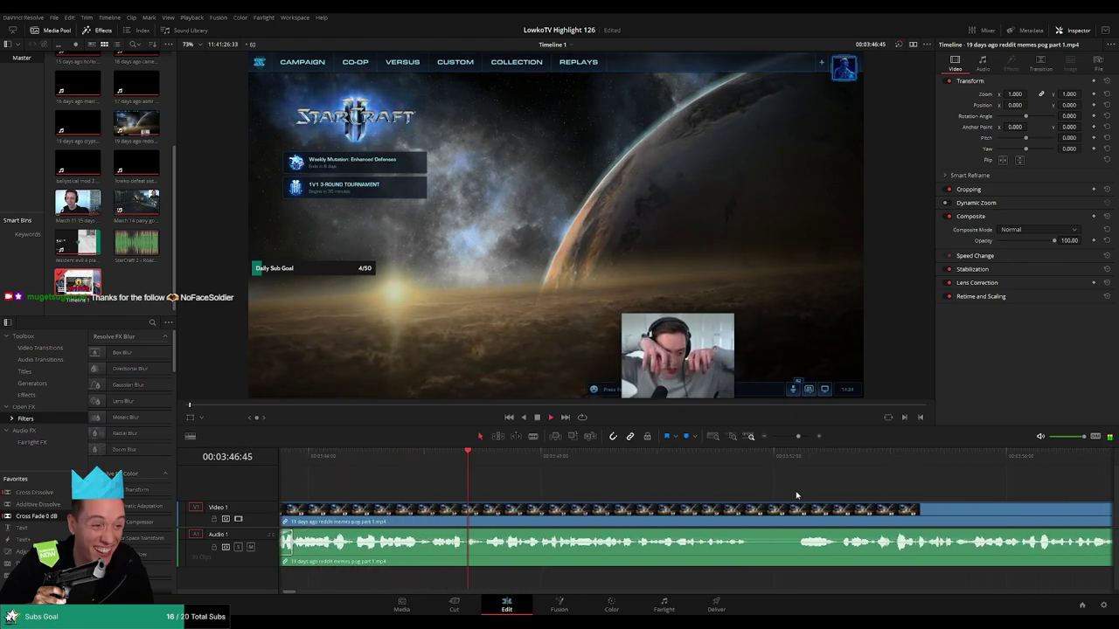
pyautogui.hscroll(2, 692, 483)
pyautogui.hscroll(3, 697, 484)
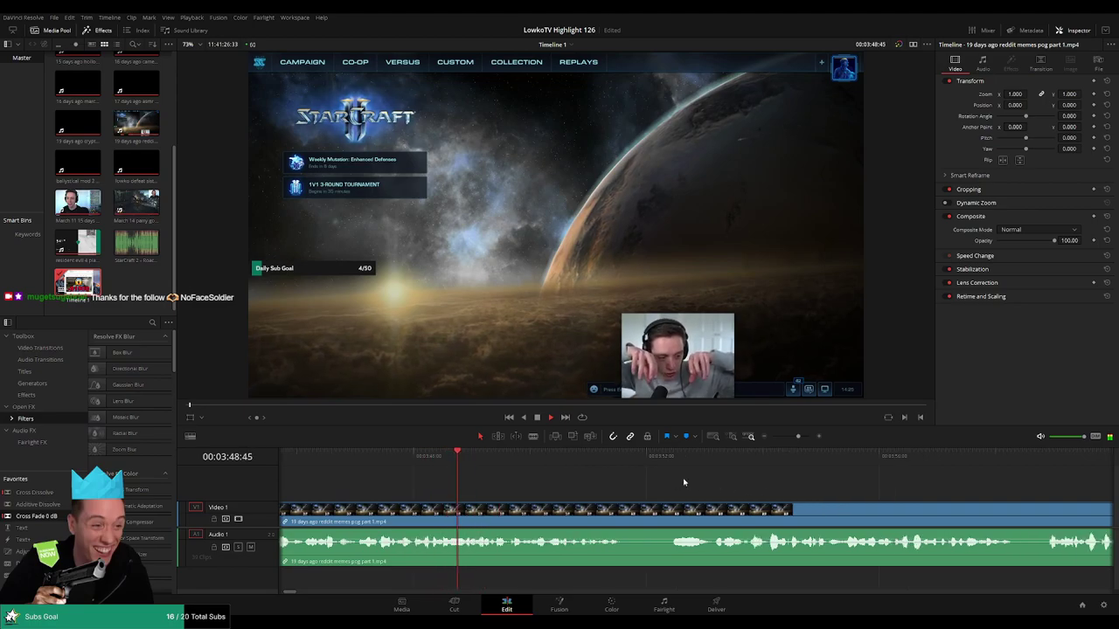
pyautogui.hscroll(2, 672, 481)
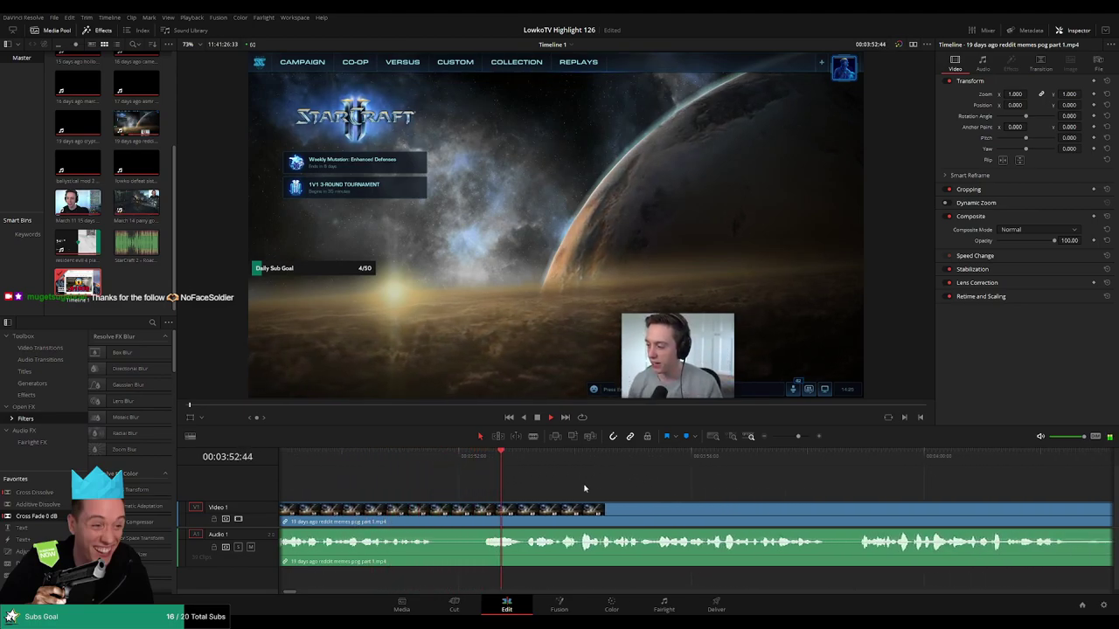
pyautogui.click(472, 515)
pyautogui.click(523, 516)
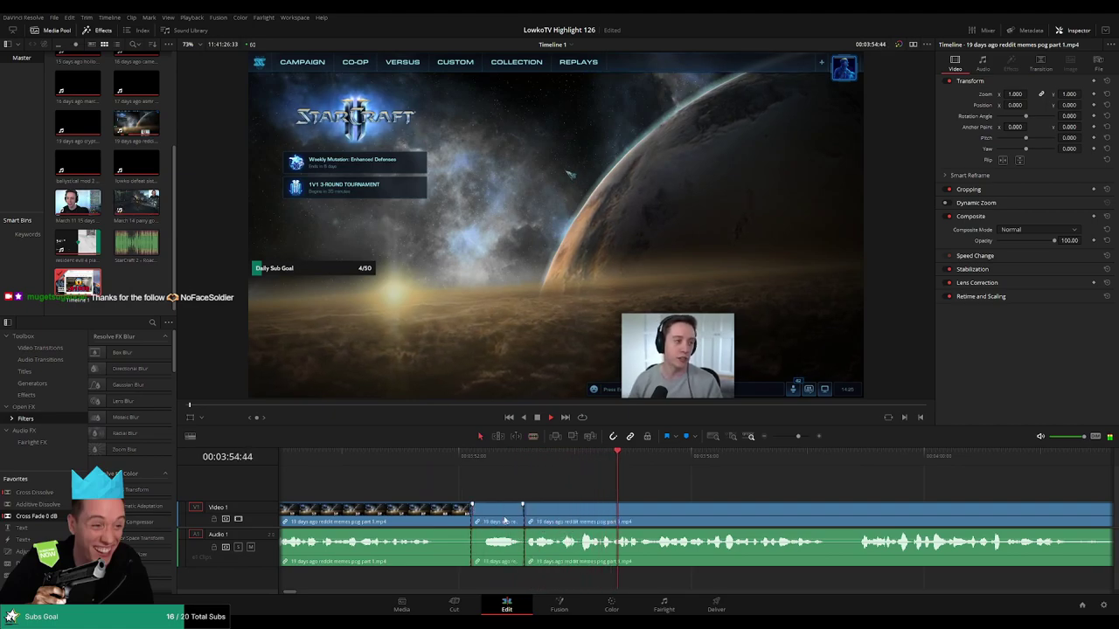
pyautogui.press('a')
pyautogui.click(499, 522)
pyautogui.press('Delete')
pyautogui.press('space')
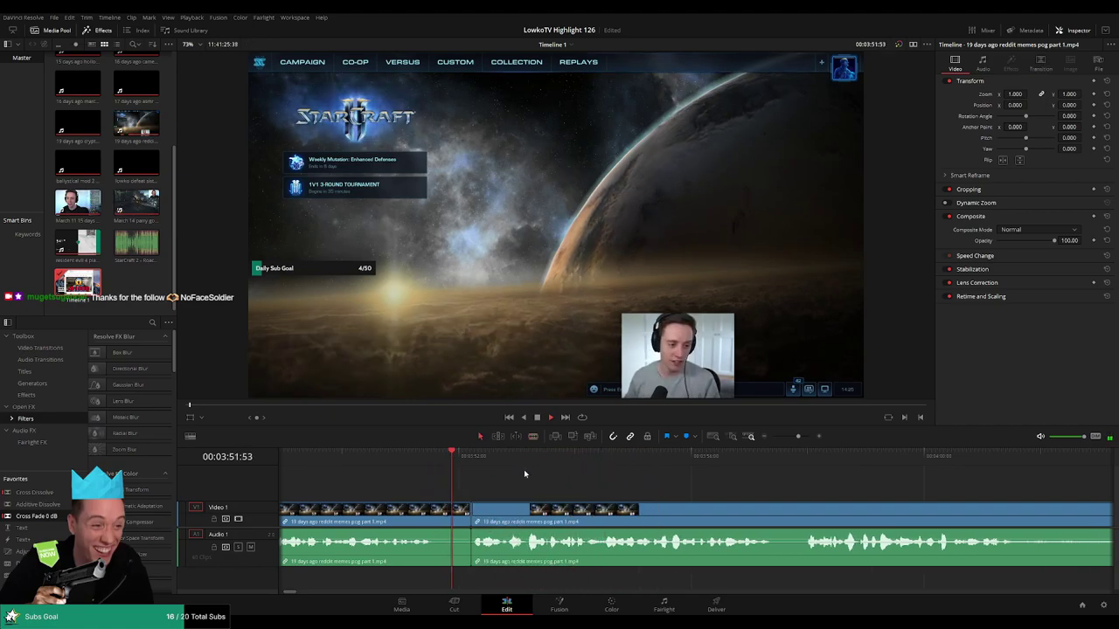
# Split the memes clip where the next unwanted section begins
pyautogui.hscroll(2, 645, 484)
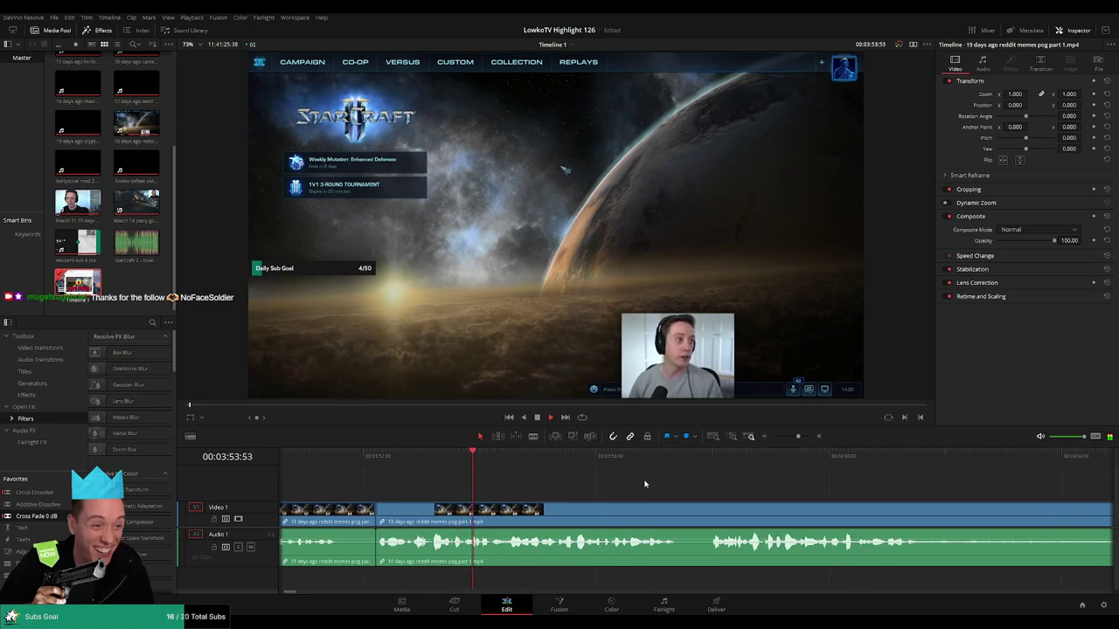
pyautogui.hscroll(2, 639, 487)
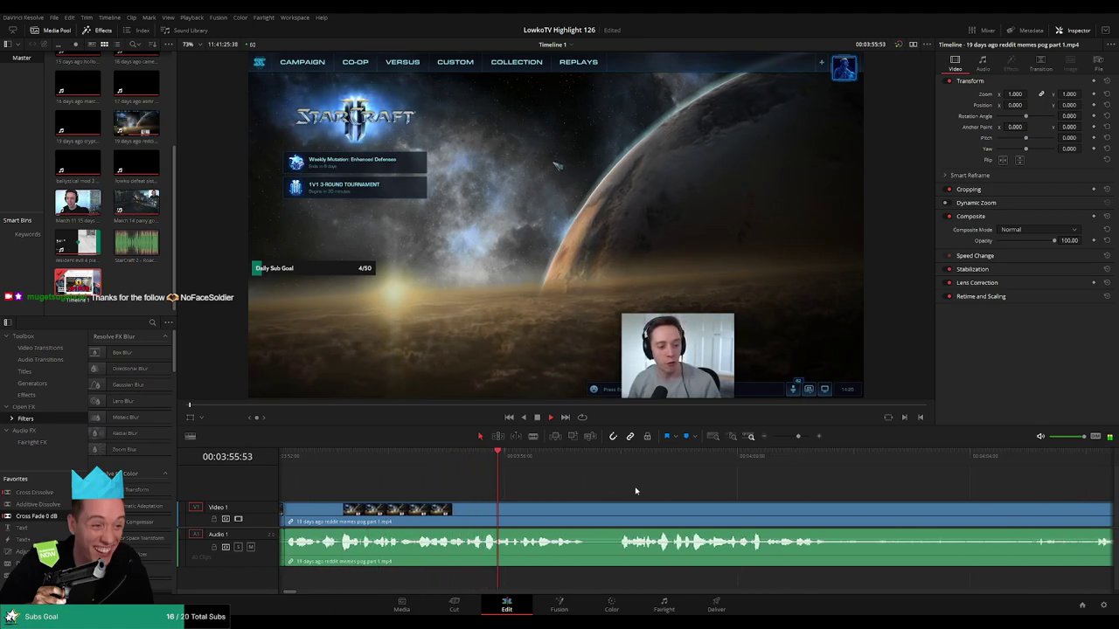
pyautogui.hscroll(1, 699, 490)
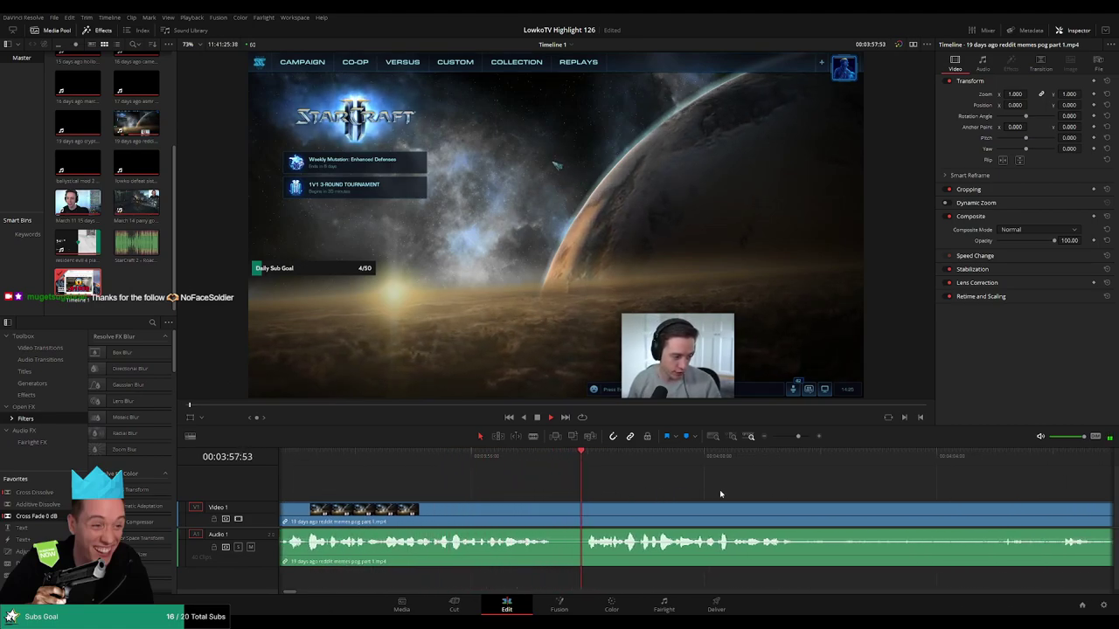
pyautogui.hscroll(3, 719, 489)
pyautogui.hscroll(2, 612, 485)
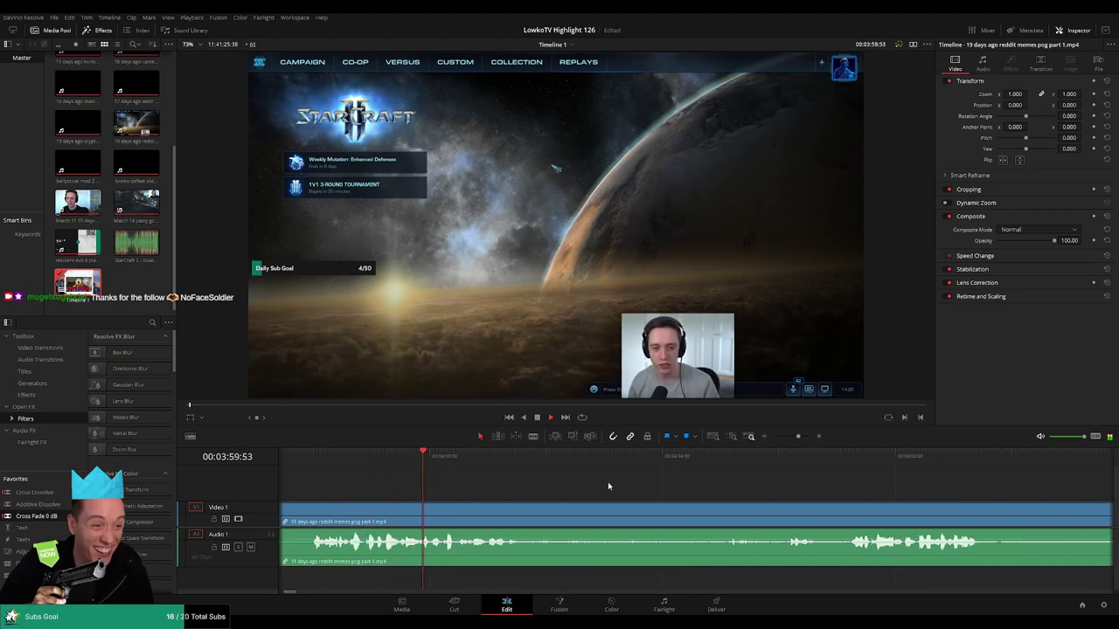
pyautogui.hscroll(1, 608, 481)
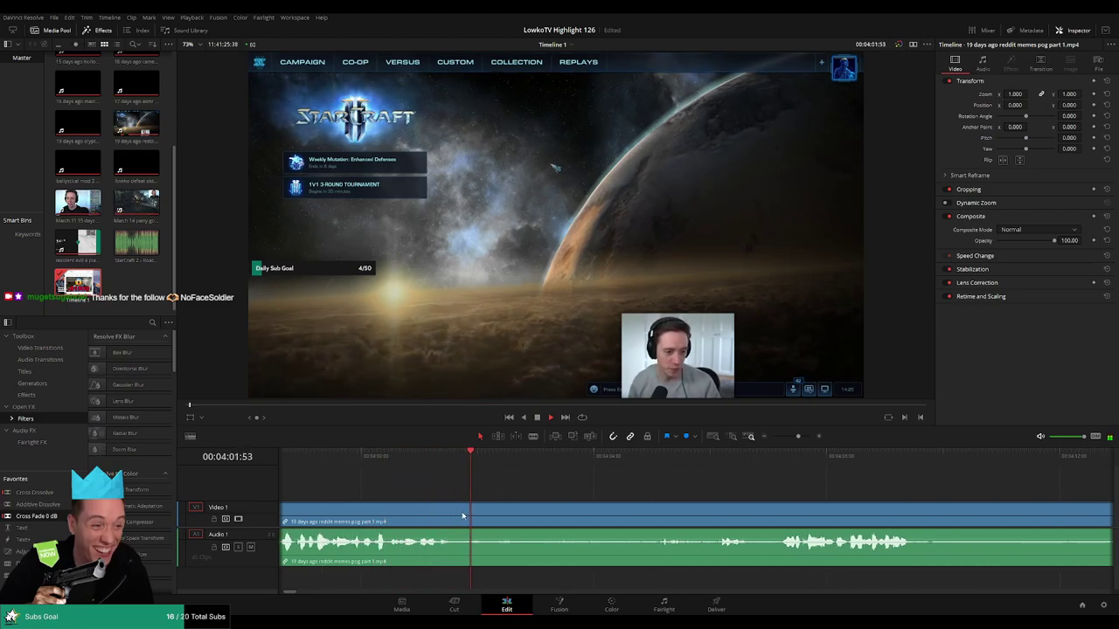
pyautogui.press('b')
pyautogui.click(497, 514)
# Cut at that section's end, ripple-delete it, and place a Cross Fade on the audio join
pyautogui.click(659, 462)
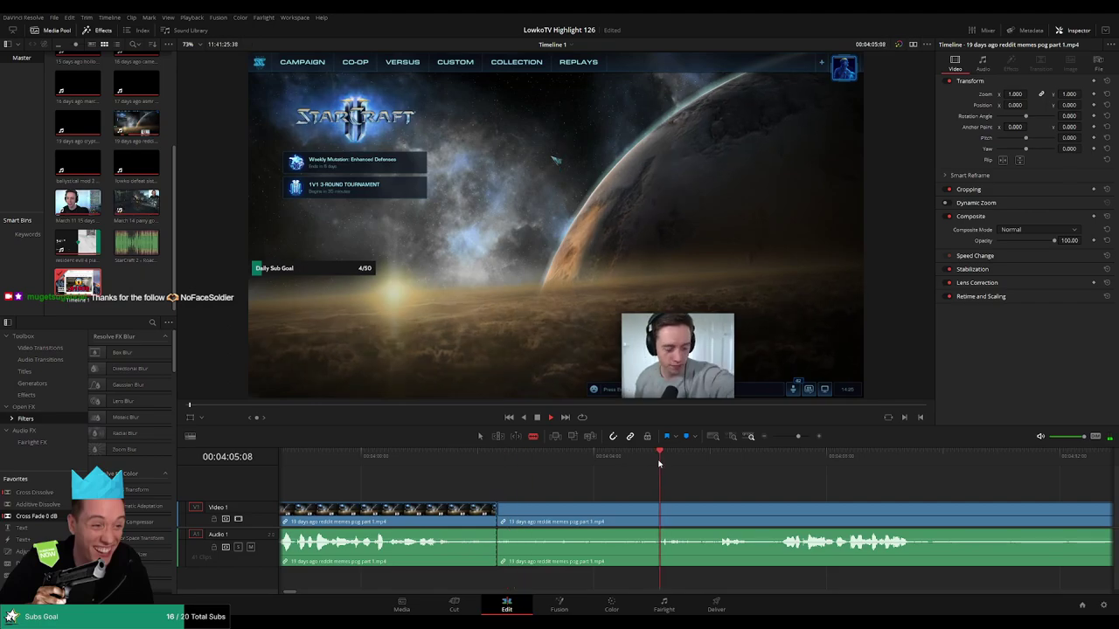
pyautogui.click(718, 513)
pyautogui.press('a')
pyautogui.click(664, 516)
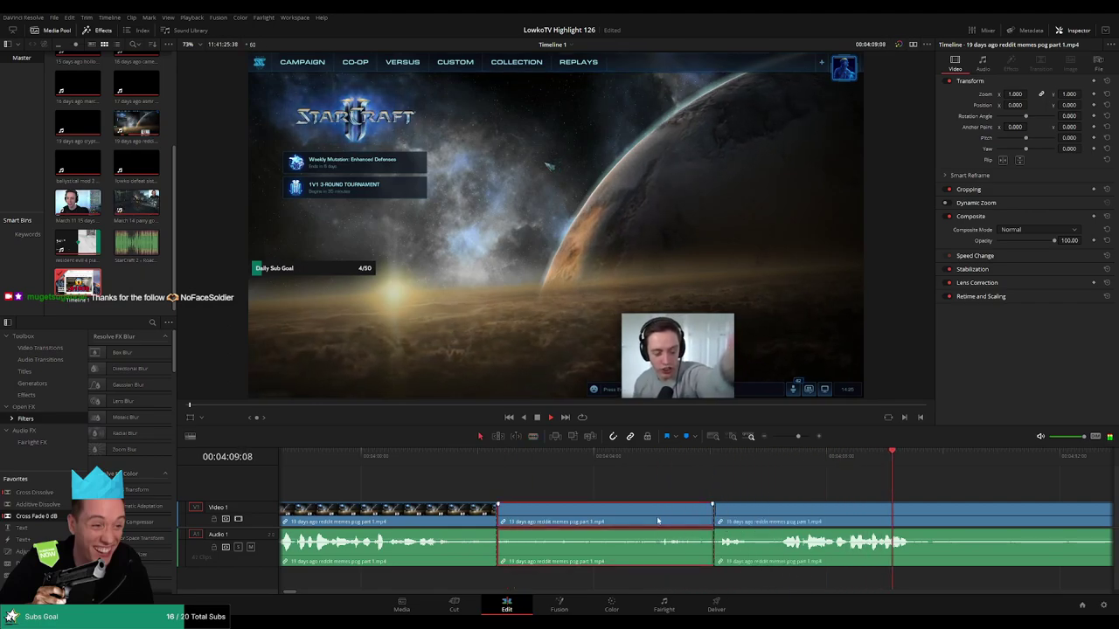
pyautogui.press('Delete')
pyautogui.moveTo(36, 516); pyautogui.dragTo(497, 542)
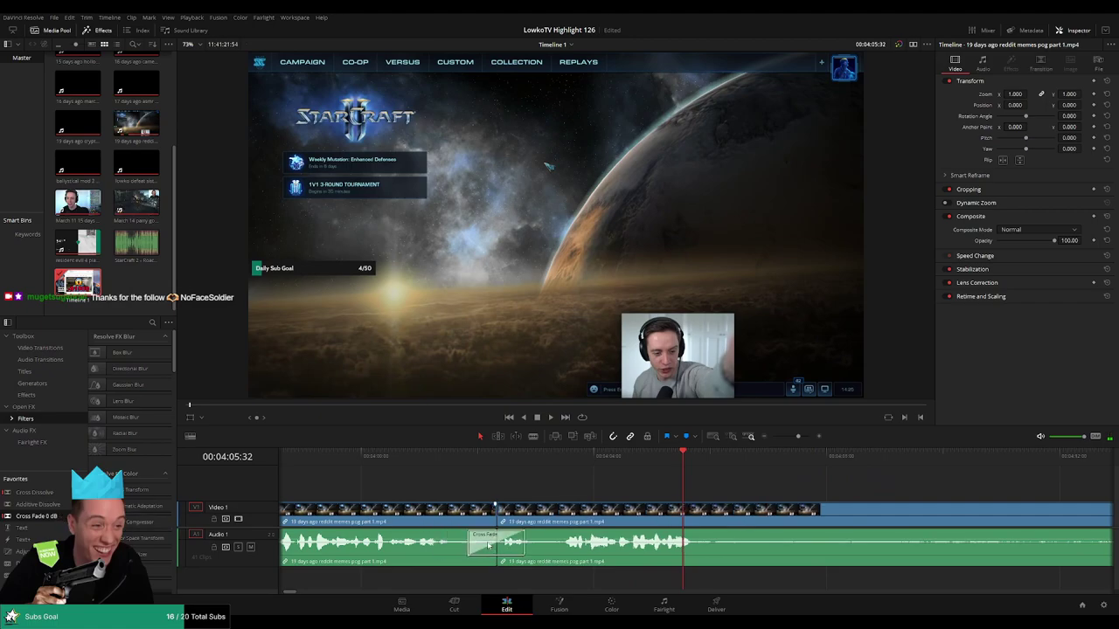
pyautogui.click(465, 464)
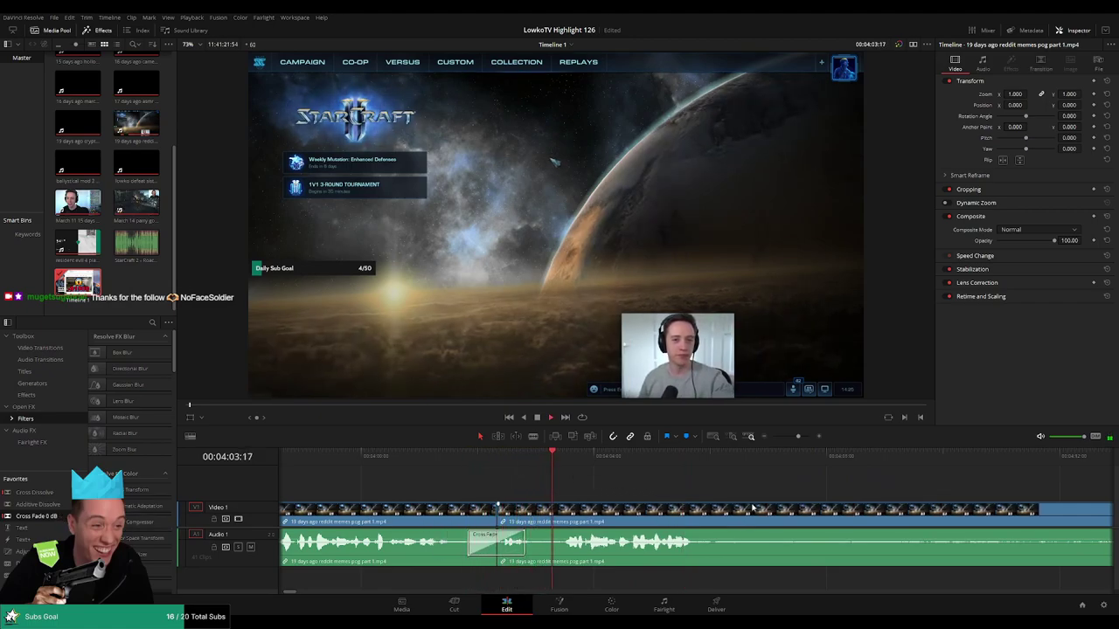
# Split at the playhead, delete the following unwanted section, and replay from the new edit point
pyautogui.scroll(-3, 566, 486)
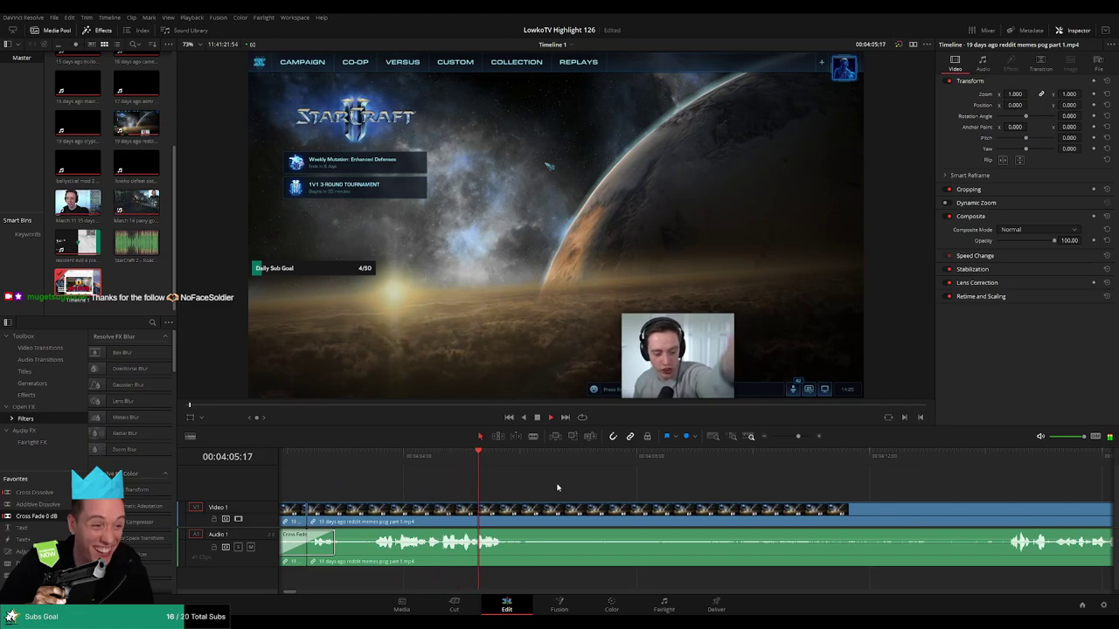
pyautogui.hotkey('ctrl', 'b')
pyautogui.click(994, 455)
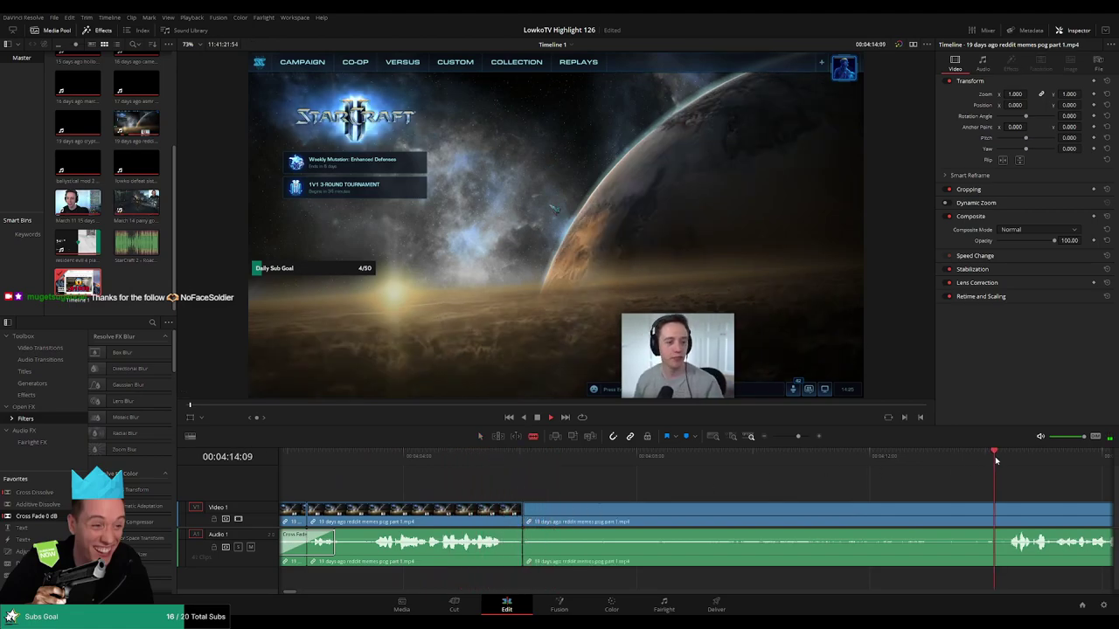
pyautogui.scroll(-2, 922, 493)
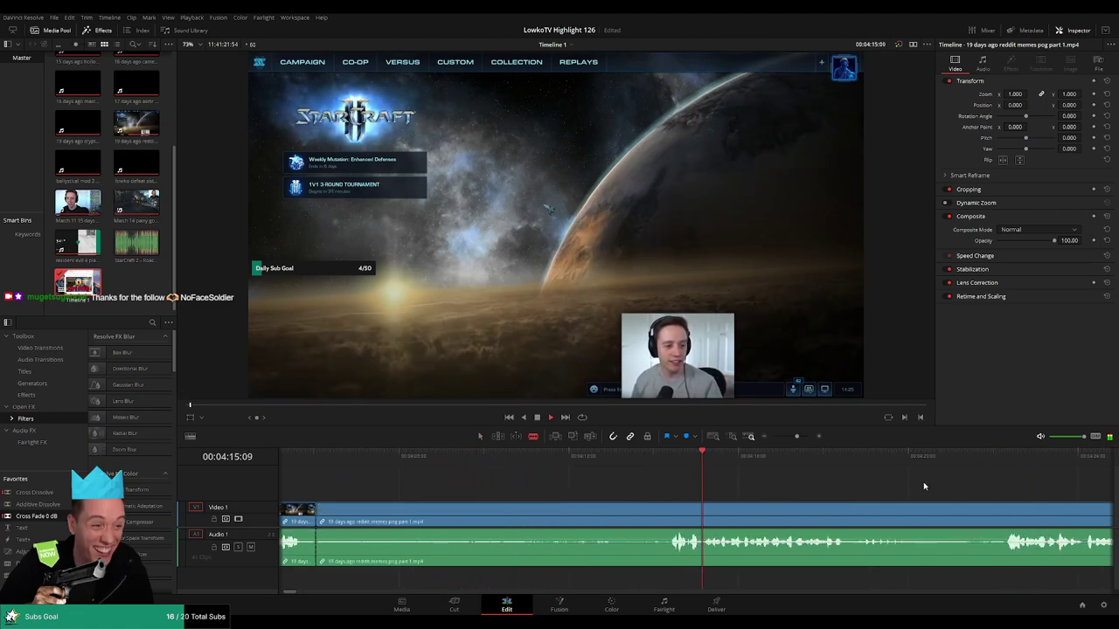
pyautogui.click(672, 516)
pyautogui.press('a')
pyautogui.click(622, 521)
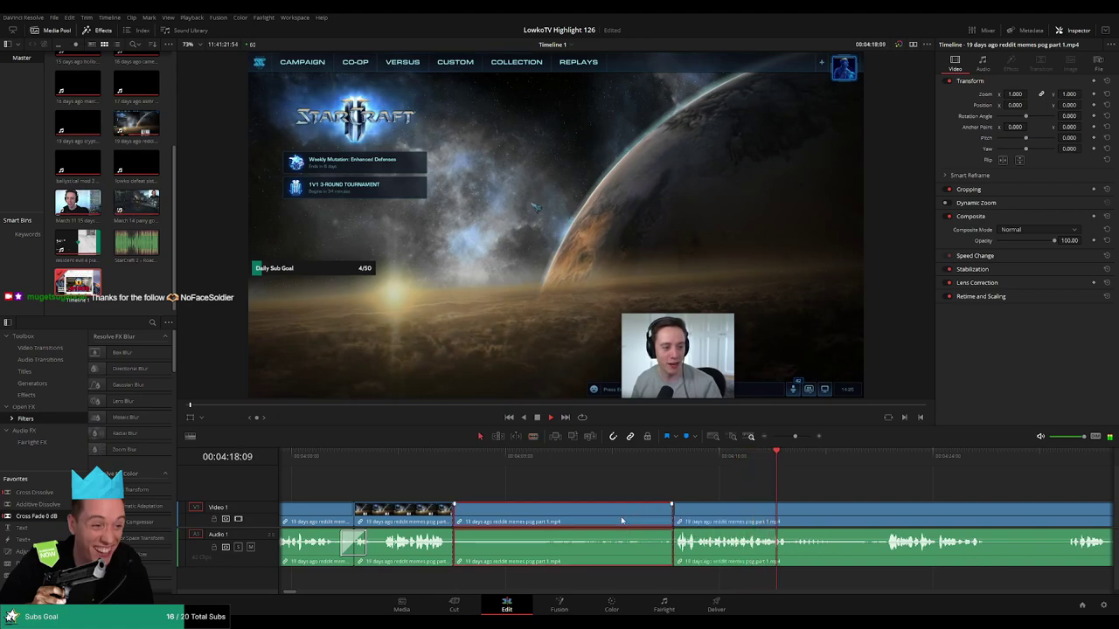
pyautogui.press('Delete')
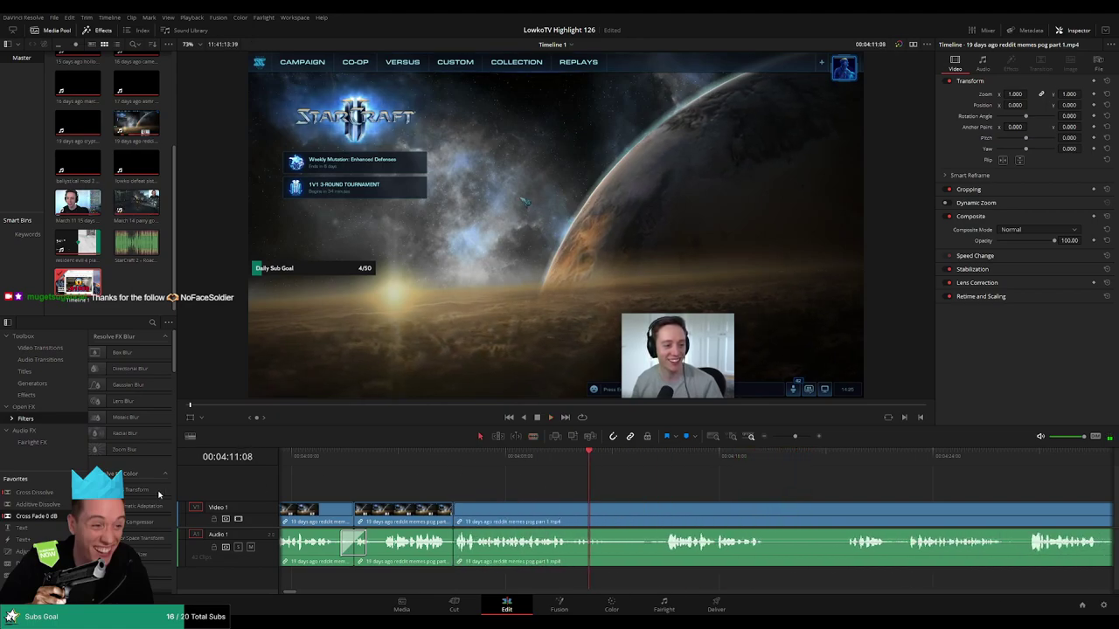
pyautogui.press('Up')
pyautogui.press('space')
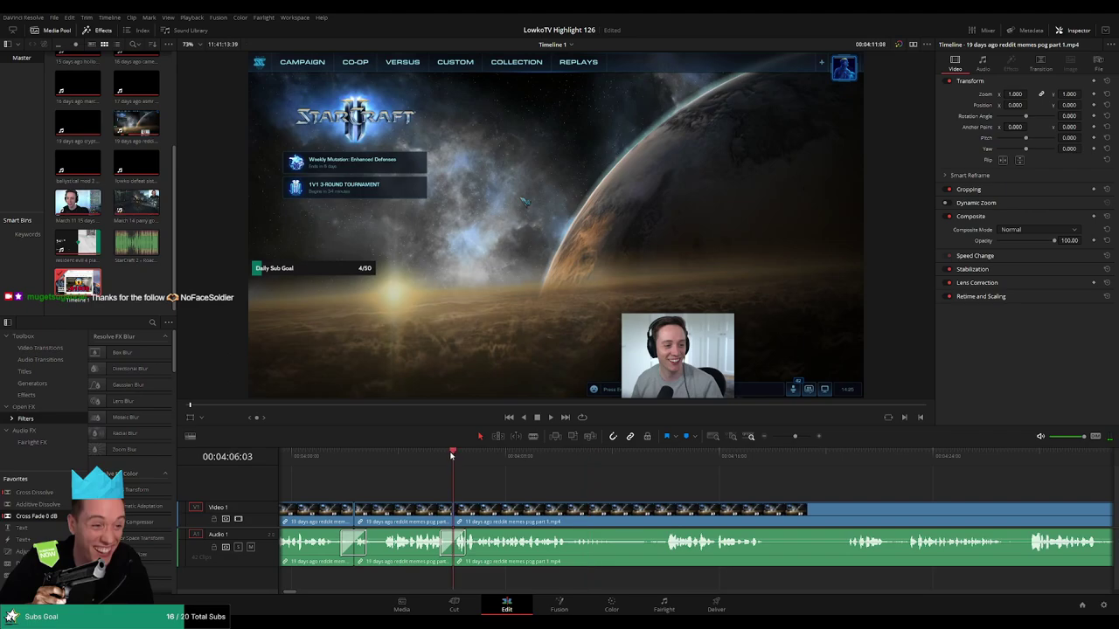
# Add two more splits further along the memes clip, including the new cut near 4:16
pyautogui.hscroll(1, 514, 491)
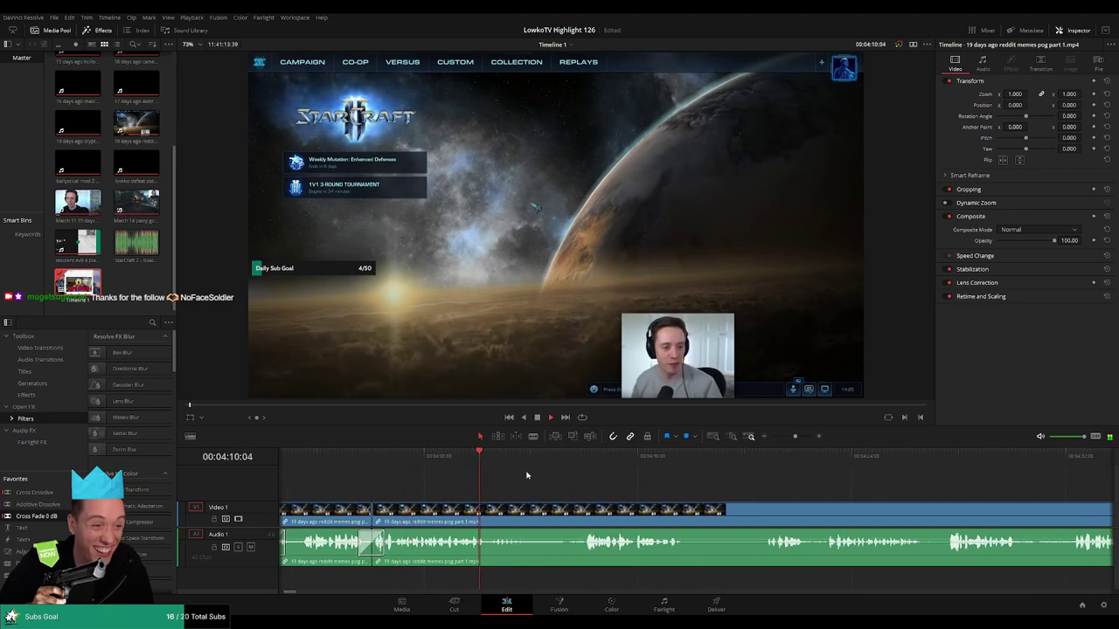
pyautogui.hscroll(1, 509, 482)
pyautogui.press('b')
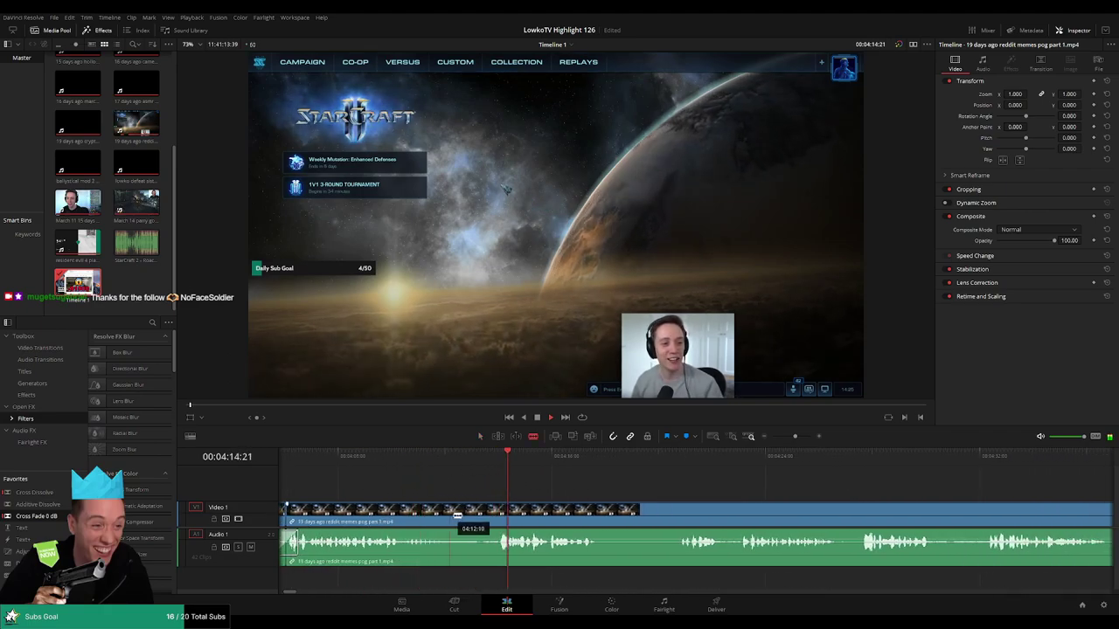
pyautogui.click(453, 516)
pyautogui.press('a')
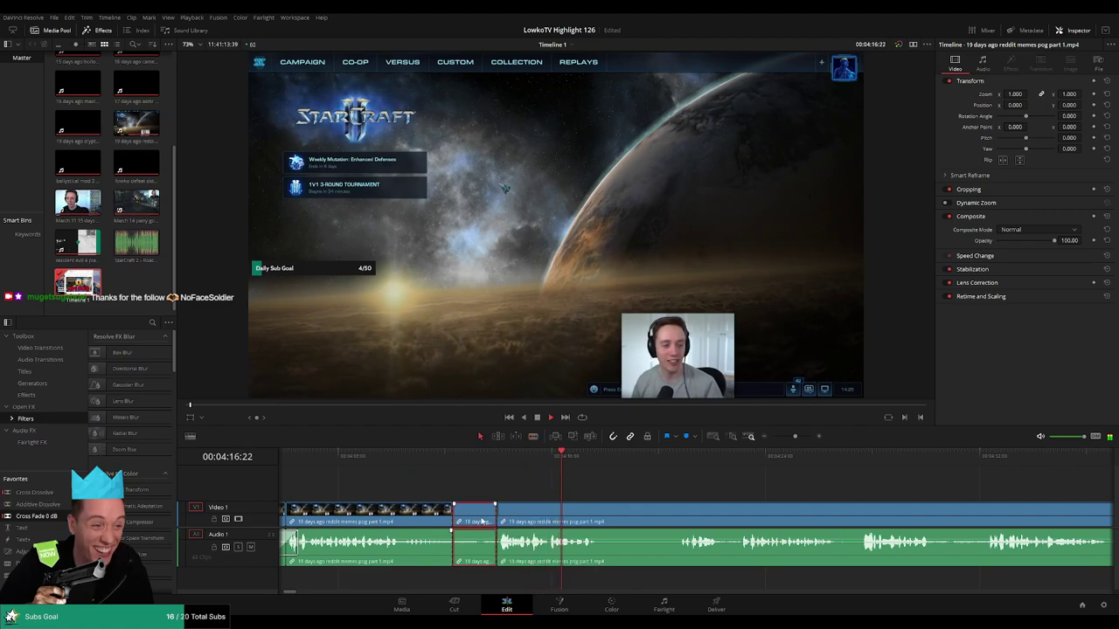
pyautogui.hscroll(1, 482, 521)
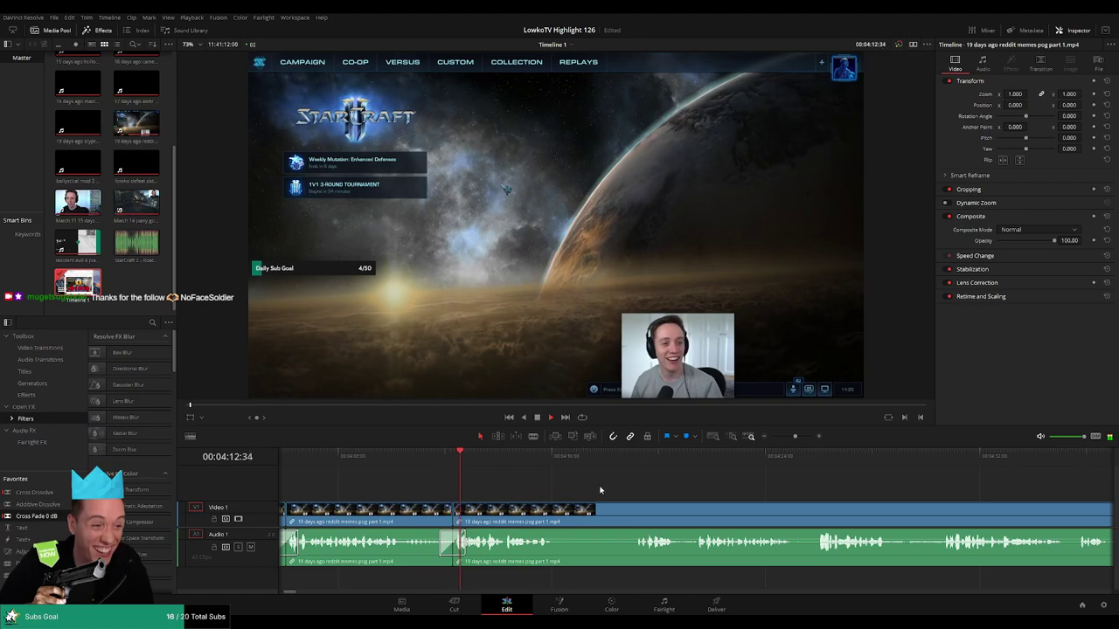
pyautogui.hscroll(2, 502, 479)
pyautogui.hscroll(2, 526, 487)
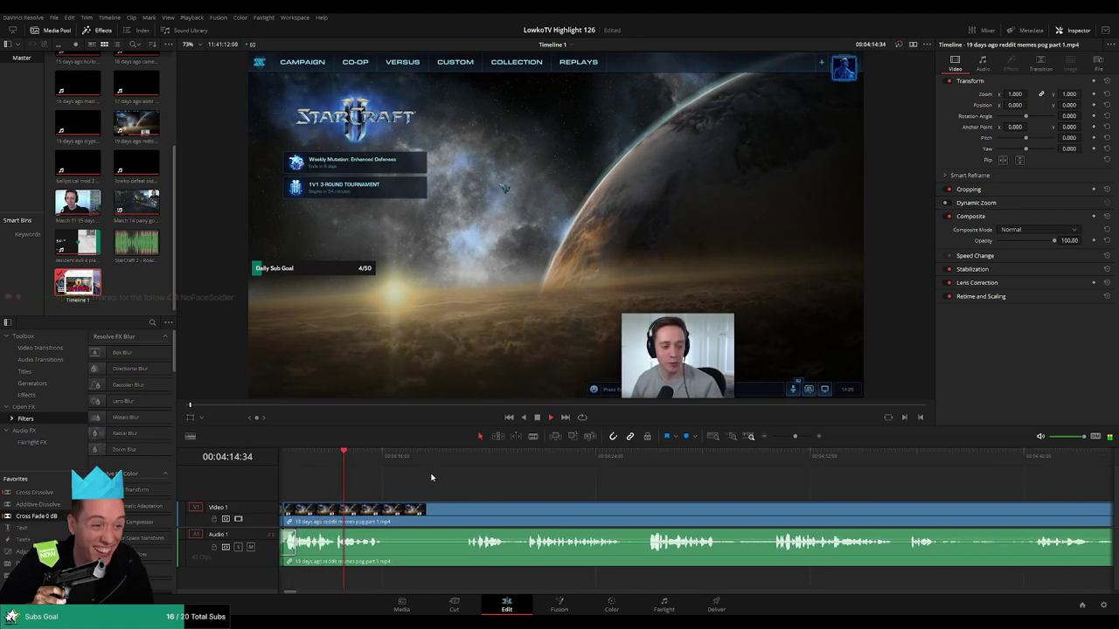
pyautogui.press('b')
pyautogui.click(390, 509)
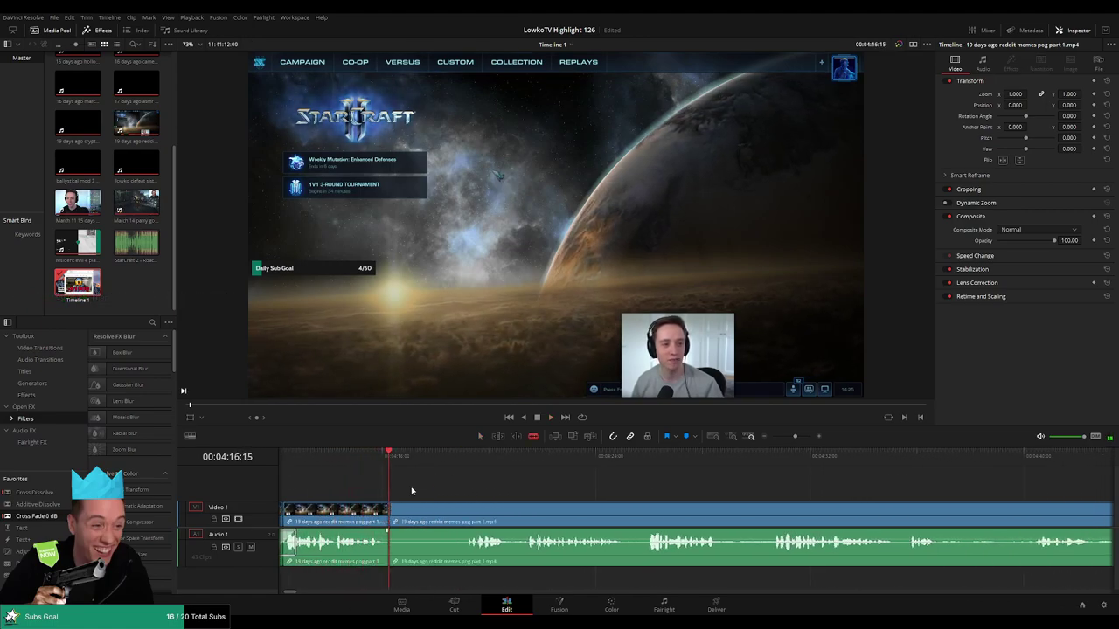
pyautogui.click(462, 457)
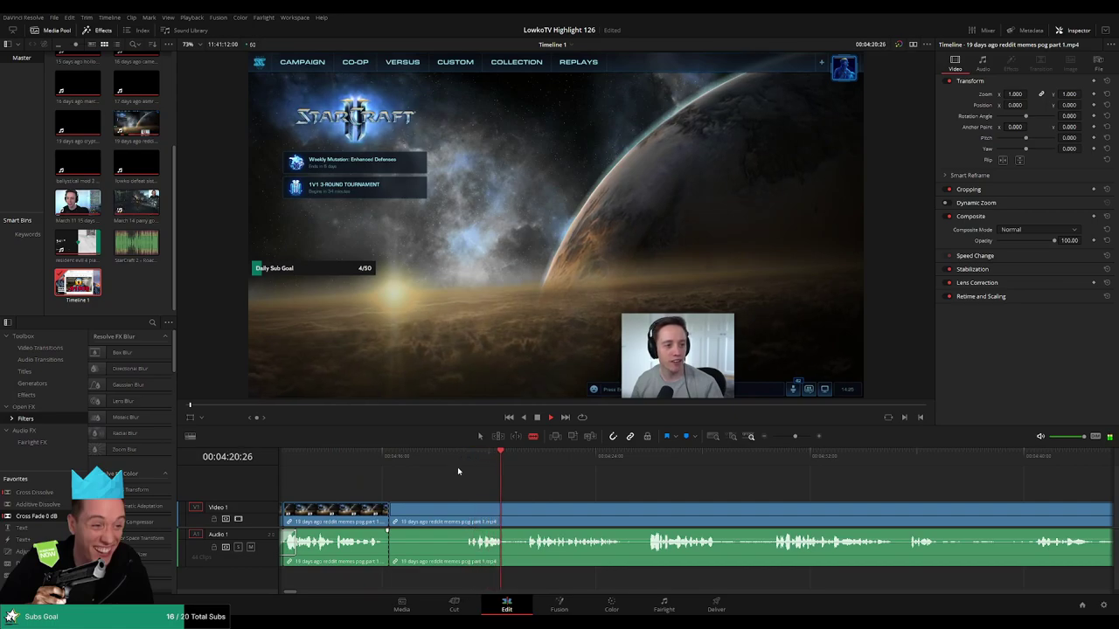
pyautogui.hscroll(3, 550, 492)
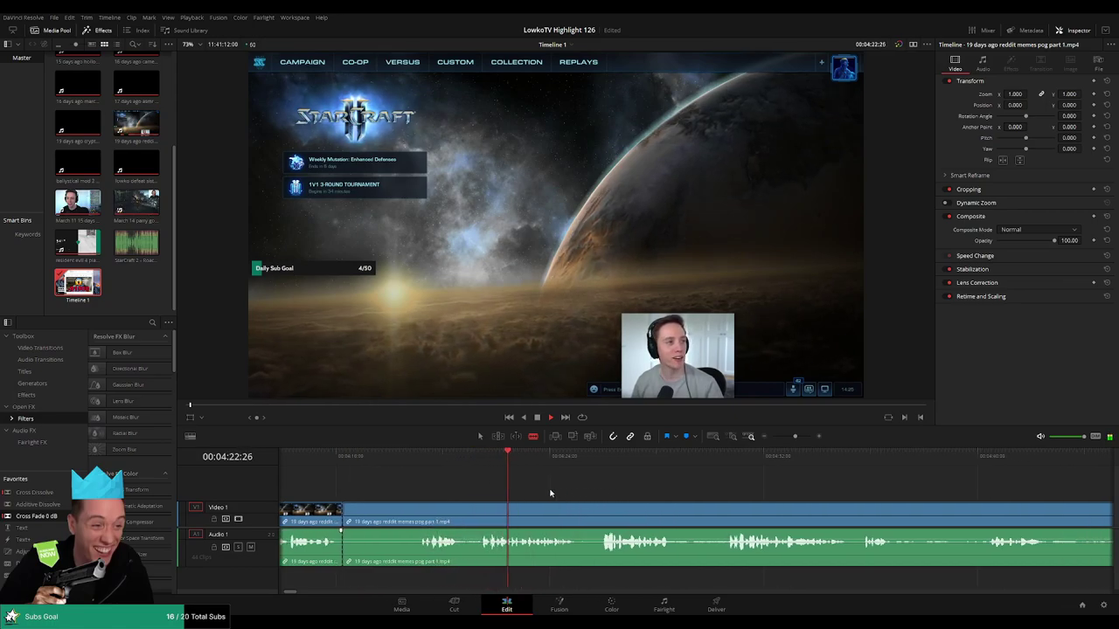
pyautogui.hscroll(2, 548, 486)
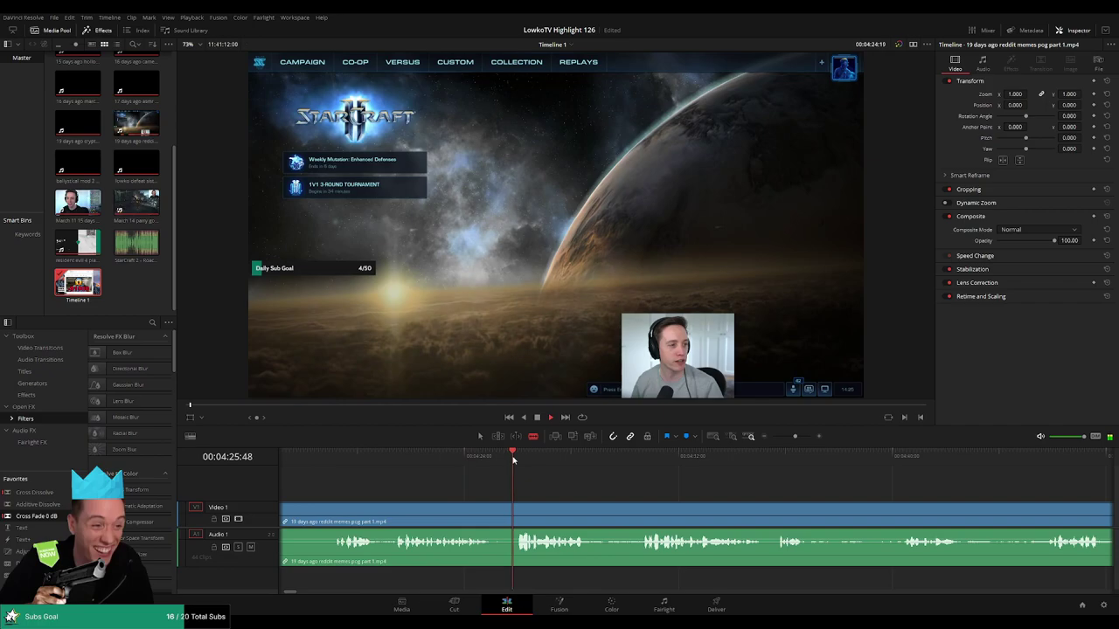
pyautogui.click(631, 457)
pyautogui.hscroll(6, 612, 477)
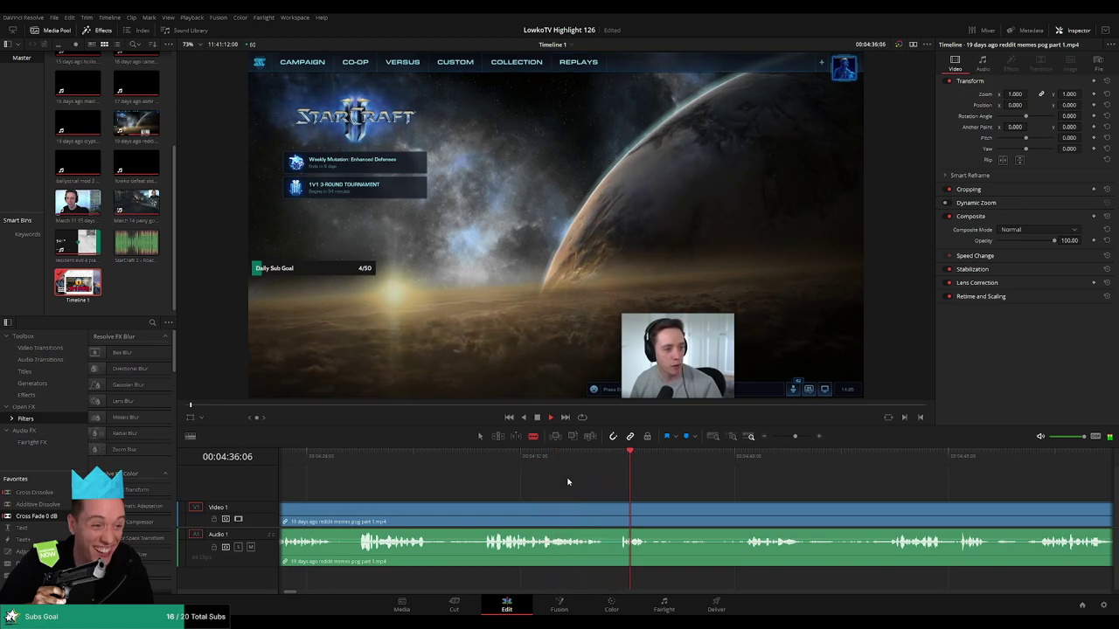
pyautogui.click(738, 456)
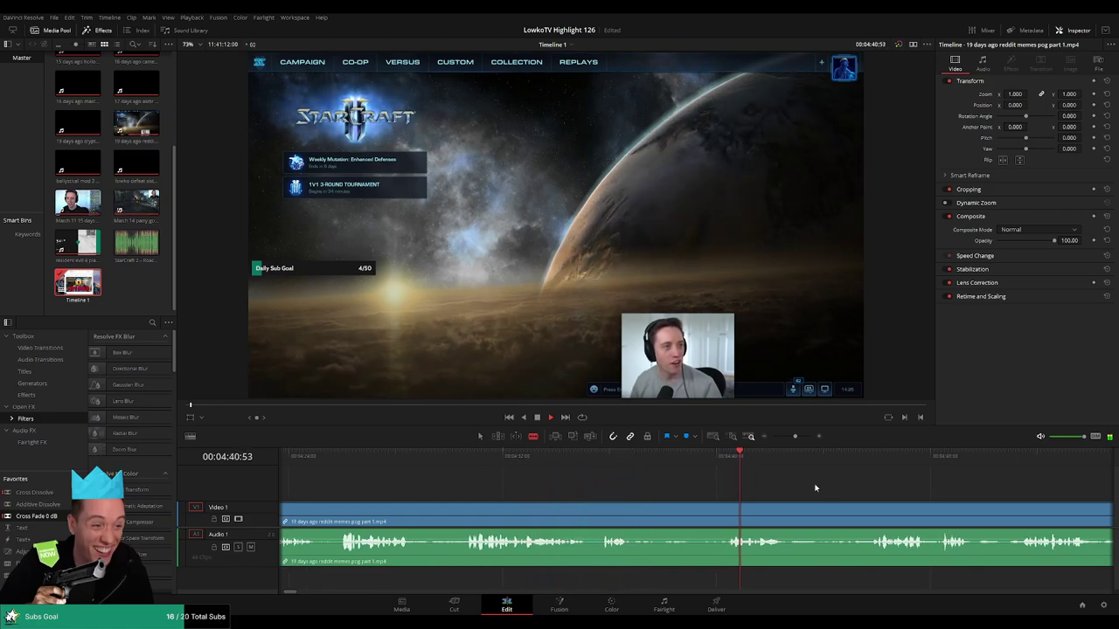
pyautogui.hscroll(8, 682, 478)
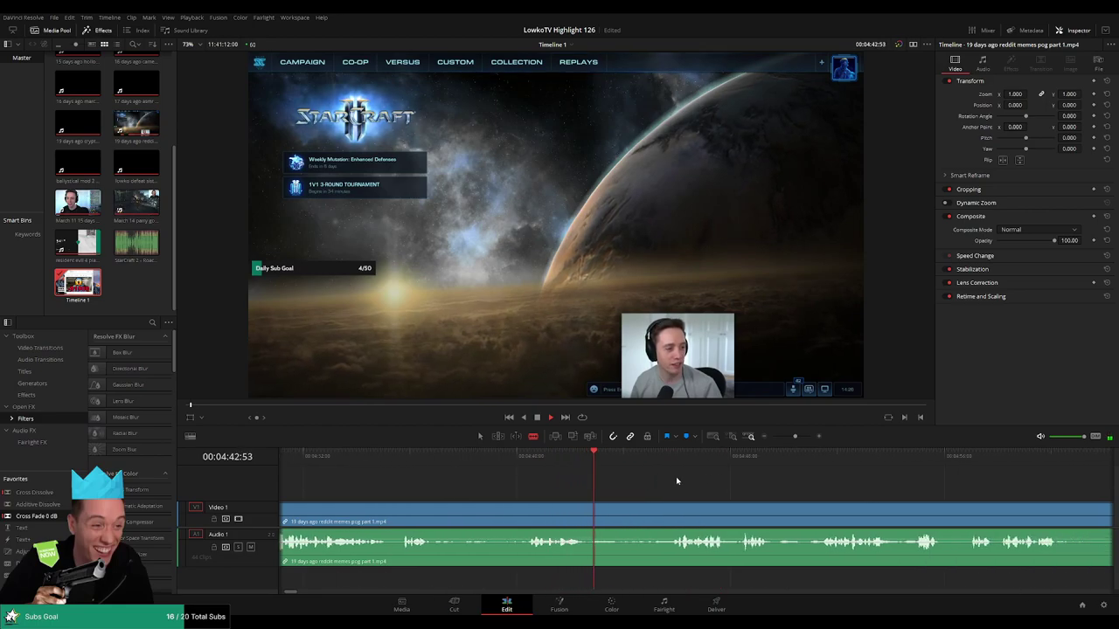
pyautogui.click(665, 457)
pyautogui.hscroll(5, 726, 481)
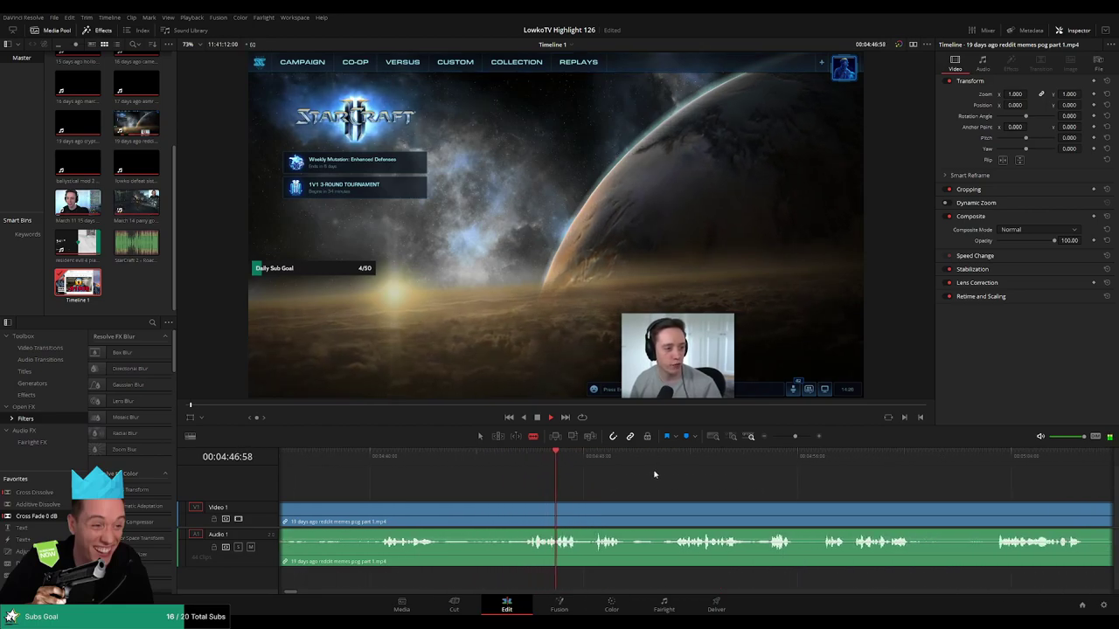
pyautogui.hscroll(10, 790, 496)
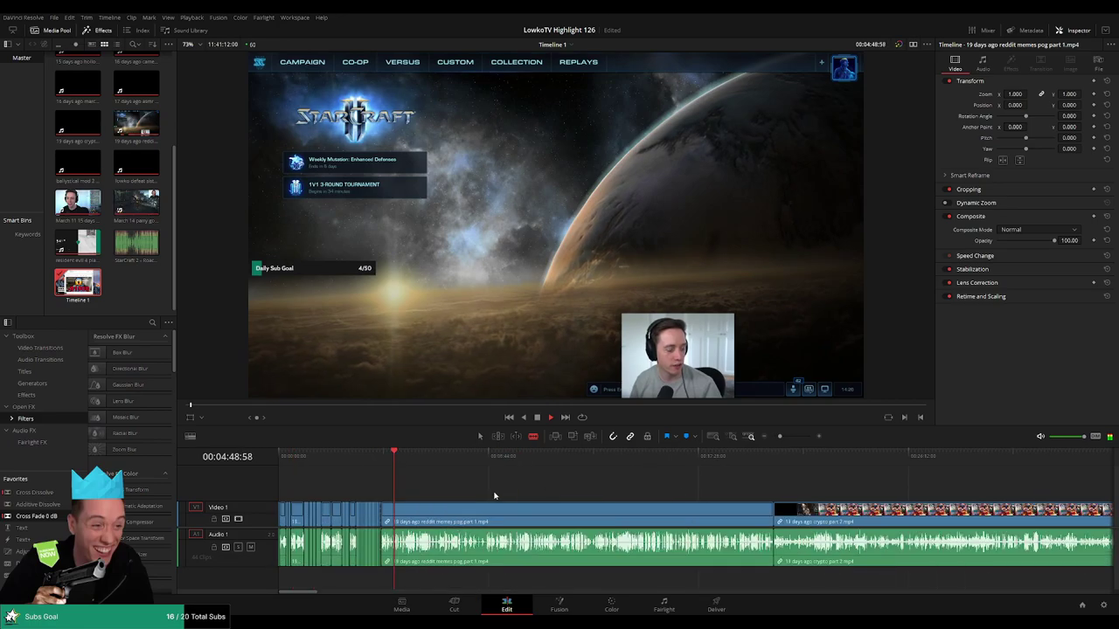
pyautogui.scroll(5, 748, 493)
pyautogui.click(719, 461)
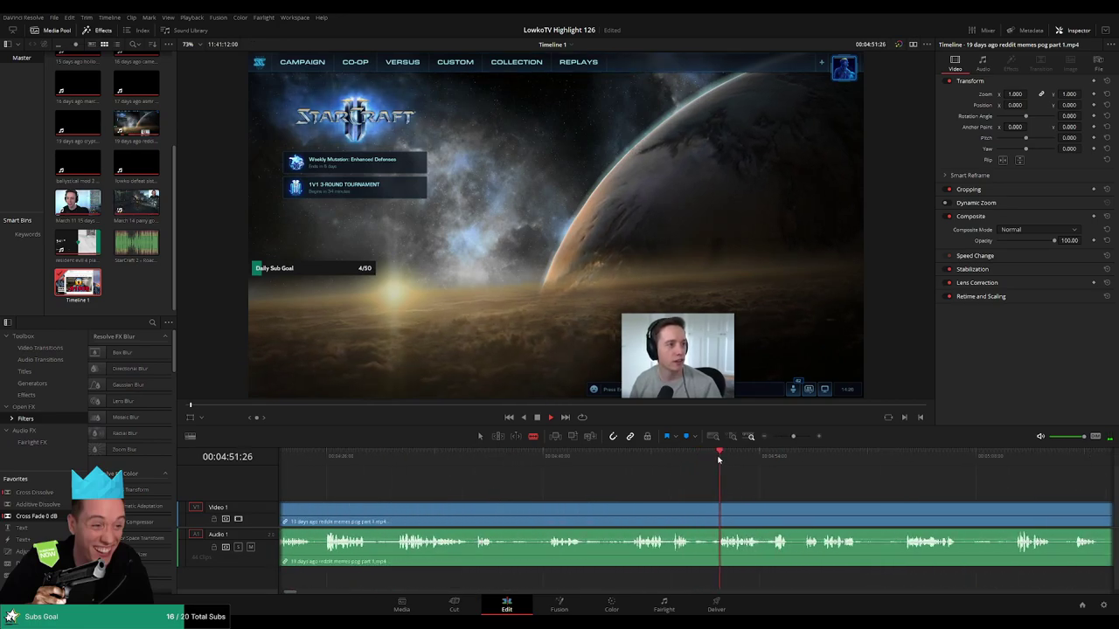
pyautogui.hscroll(5, 654, 485)
pyautogui.hscroll(3, 562, 485)
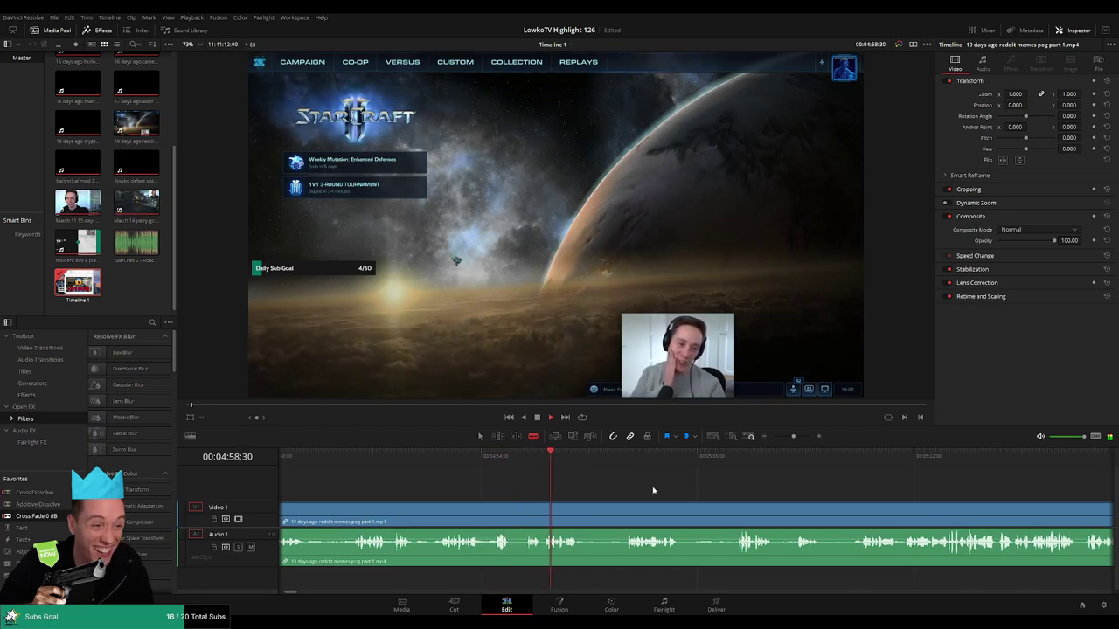
pyautogui.hscroll(2, 599, 485)
pyautogui.click(559, 460)
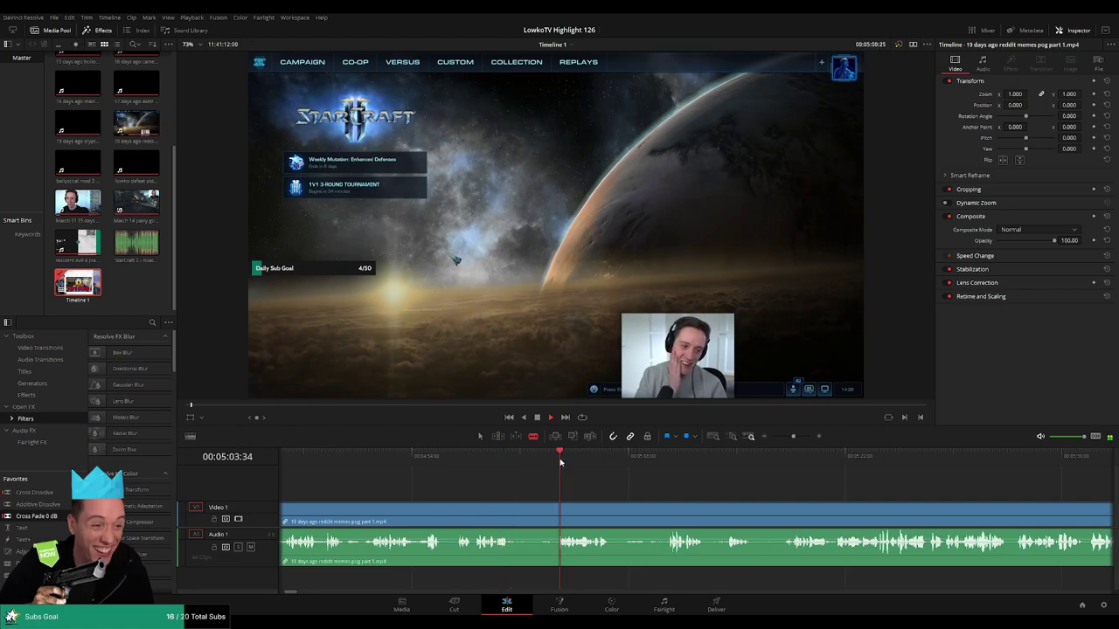
pyautogui.hscroll(3, 564, 486)
pyautogui.hscroll(1, 562, 490)
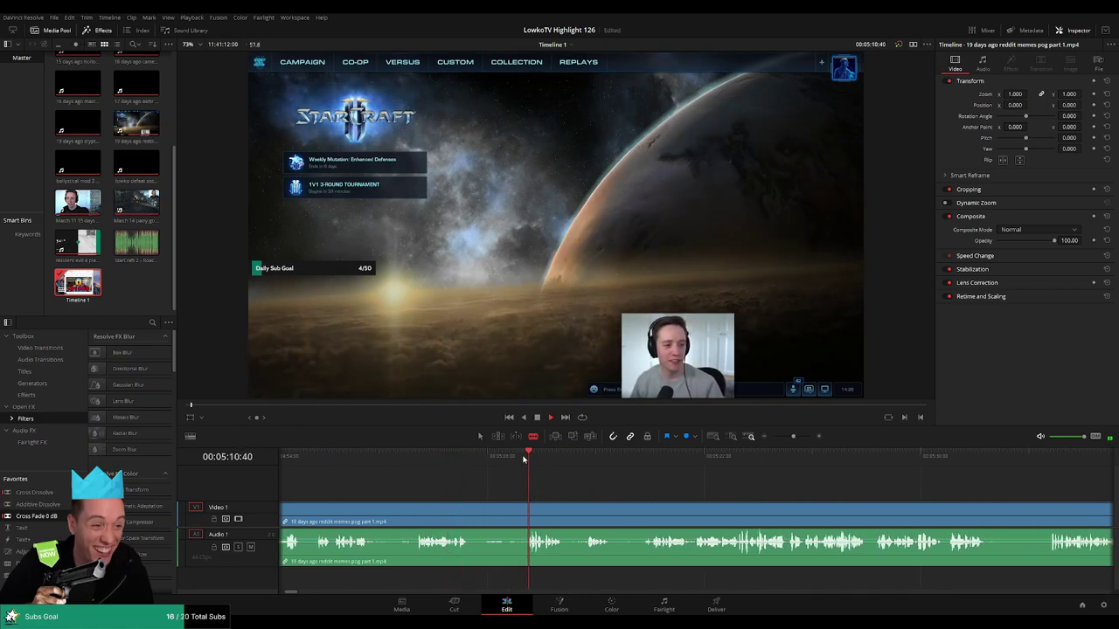
pyautogui.hscroll(3, 501, 469)
pyautogui.click(478, 461)
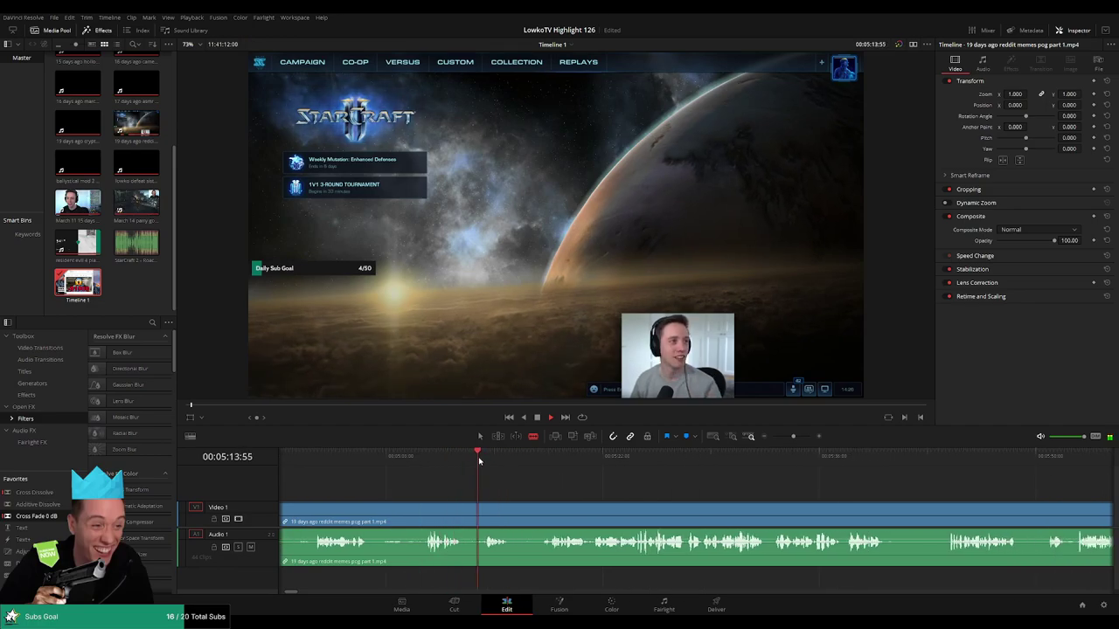
pyautogui.click(545, 462)
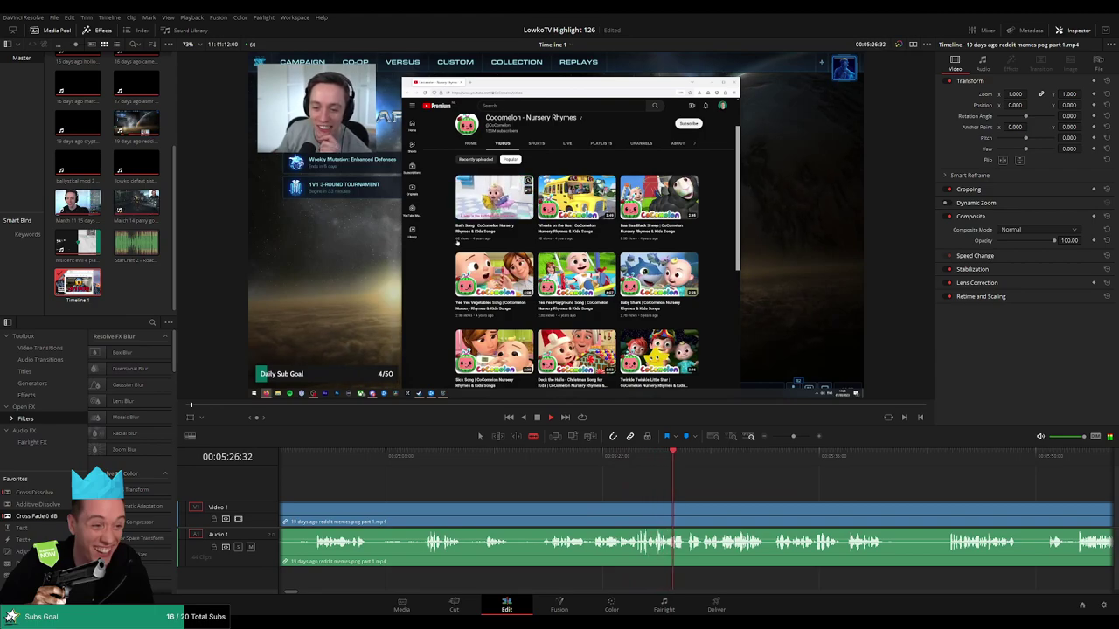
pyautogui.hscroll(2, 618, 492)
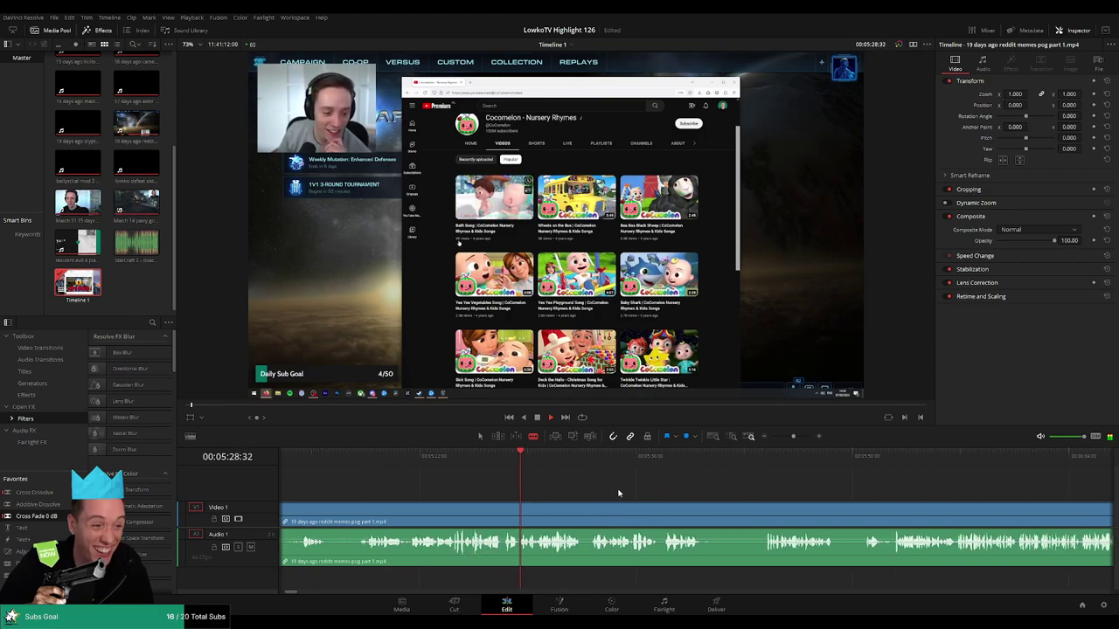
pyautogui.hscroll(1, 544, 481)
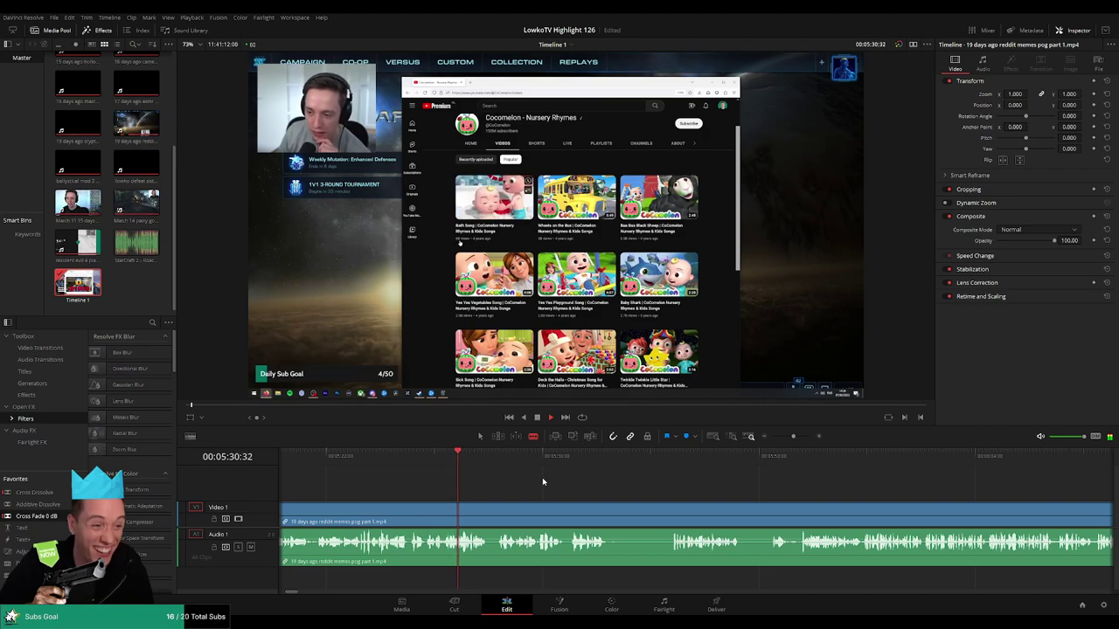
pyautogui.hscroll(1, 546, 489)
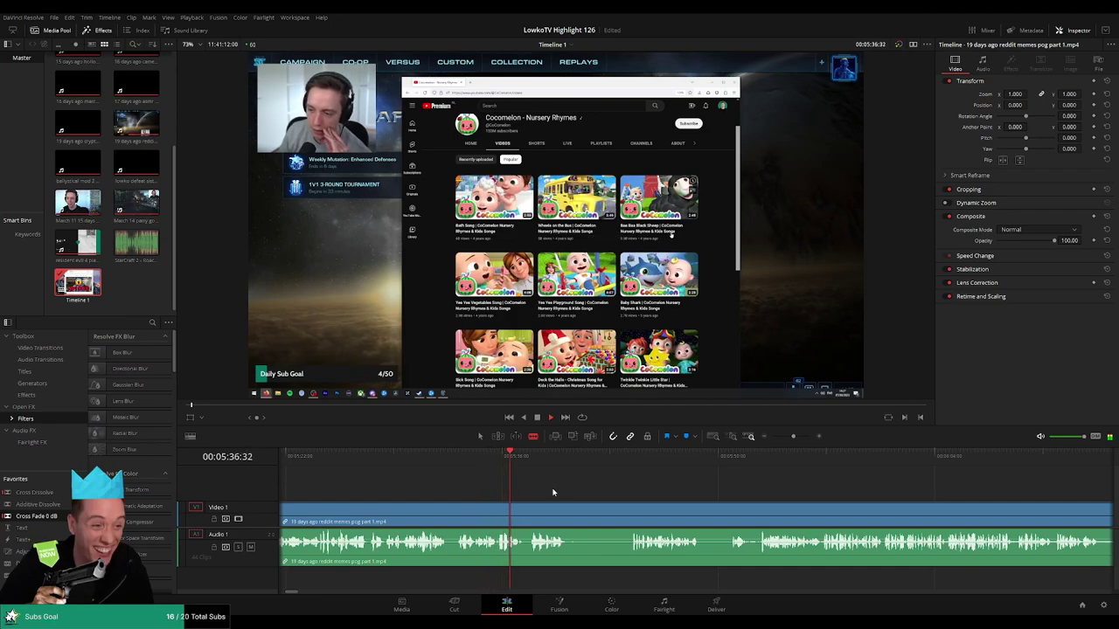
pyautogui.hscroll(3, 503, 487)
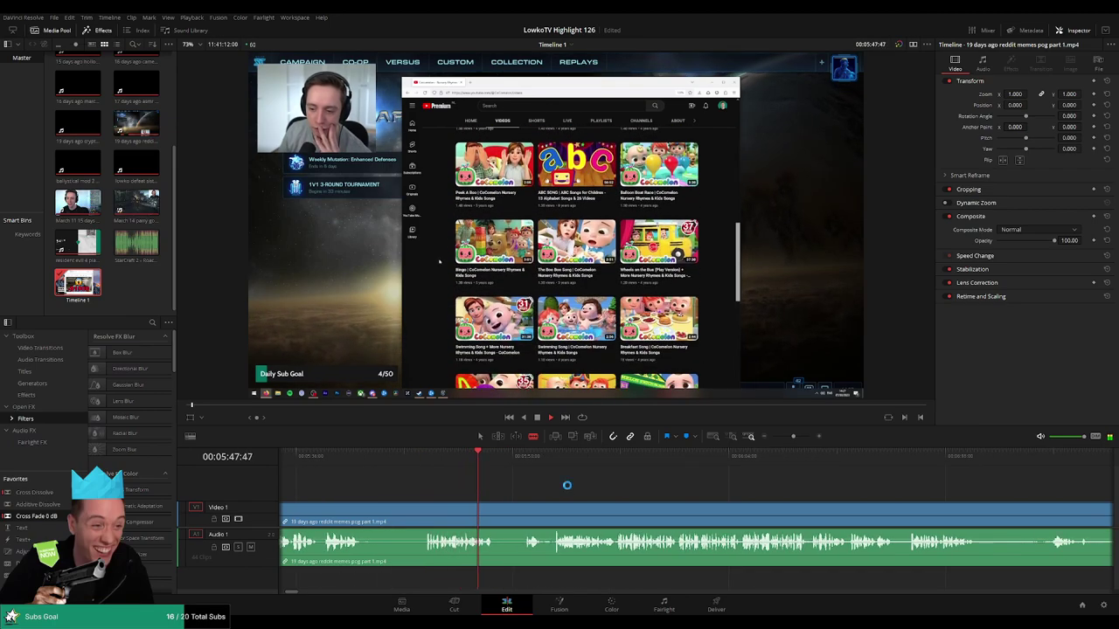
pyautogui.click(522, 457)
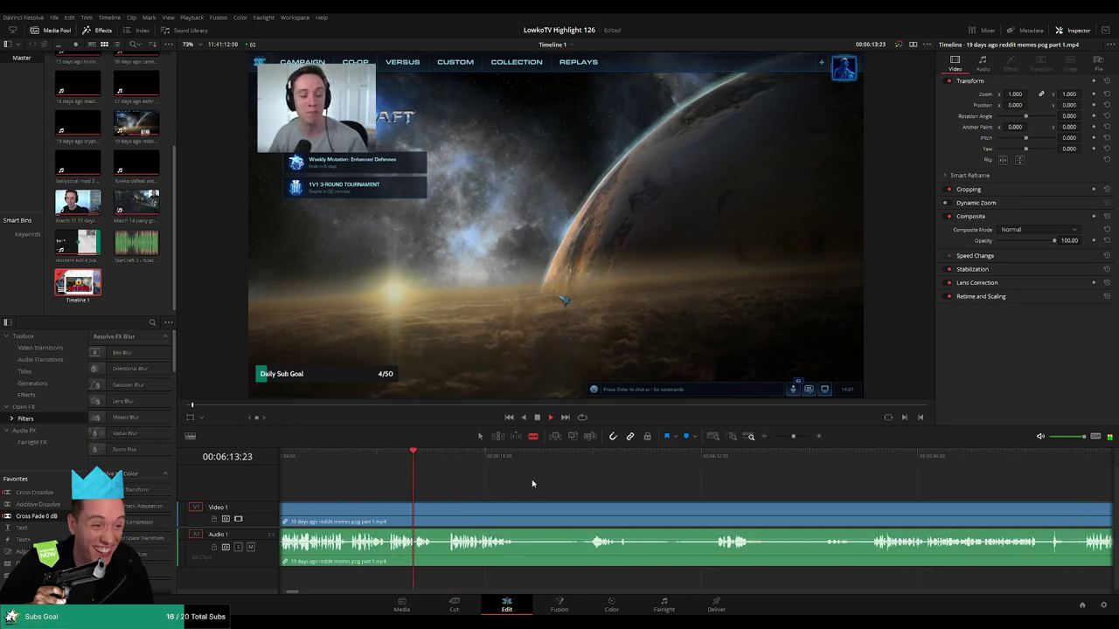
pyautogui.click(590, 457)
pyautogui.hscroll(3, 558, 476)
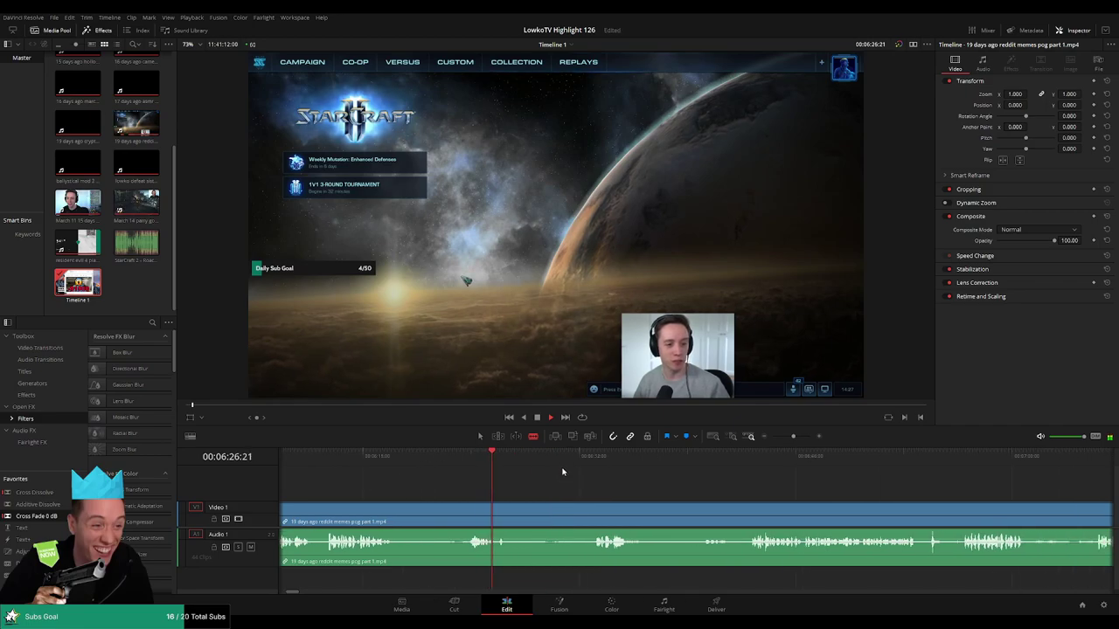
pyautogui.click(593, 461)
pyautogui.hscroll(5, 538, 478)
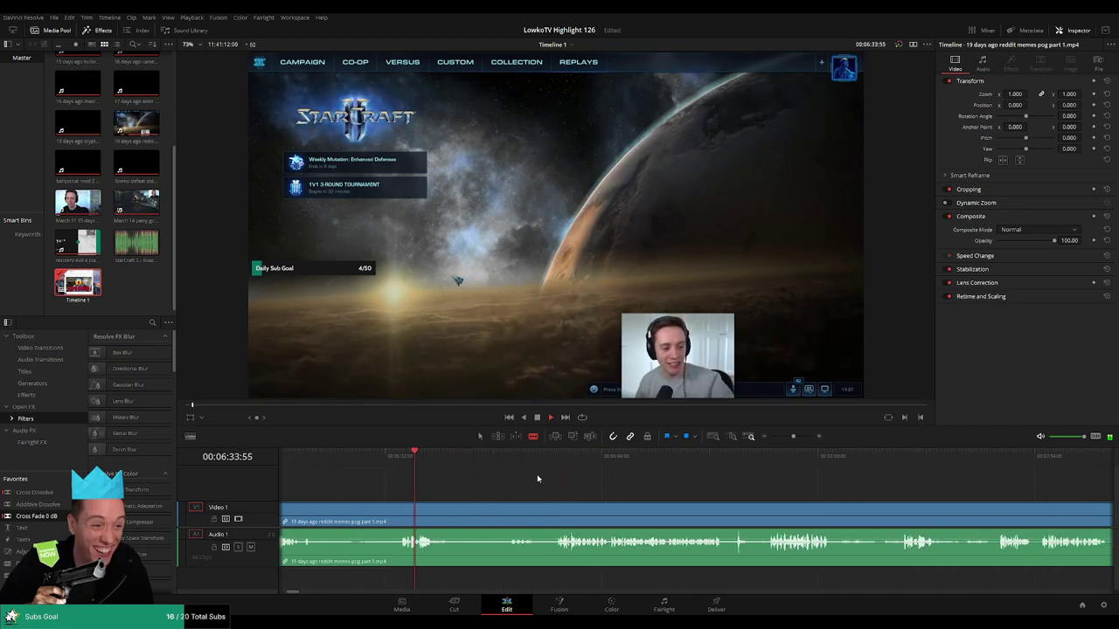
pyautogui.moveTo(521, 465); pyautogui.dragTo(549, 465)
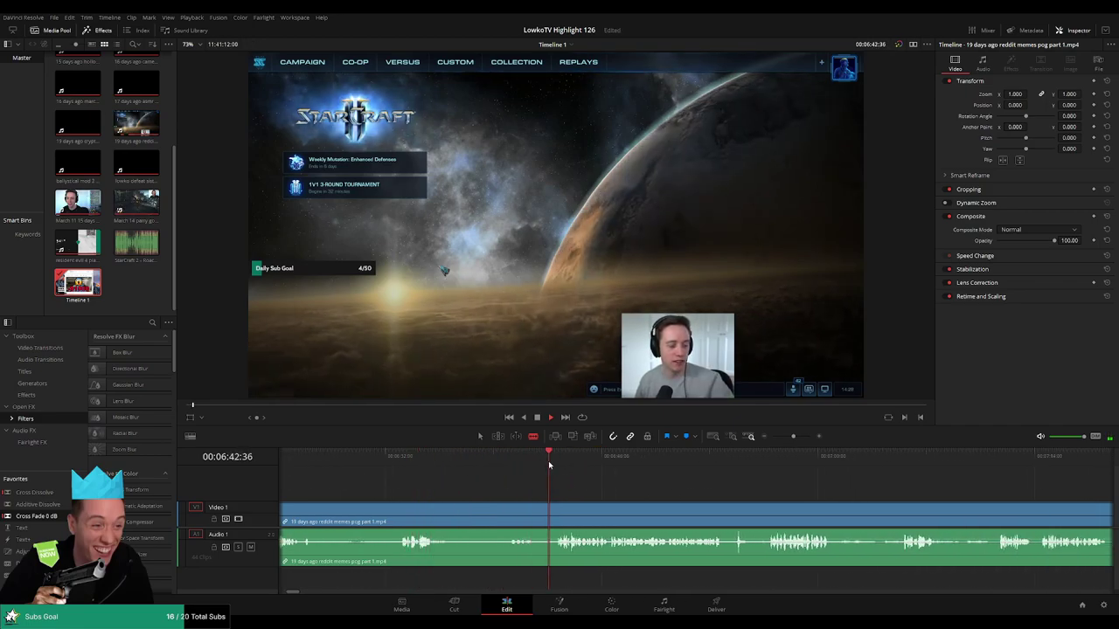
pyautogui.hscroll(4, 612, 482)
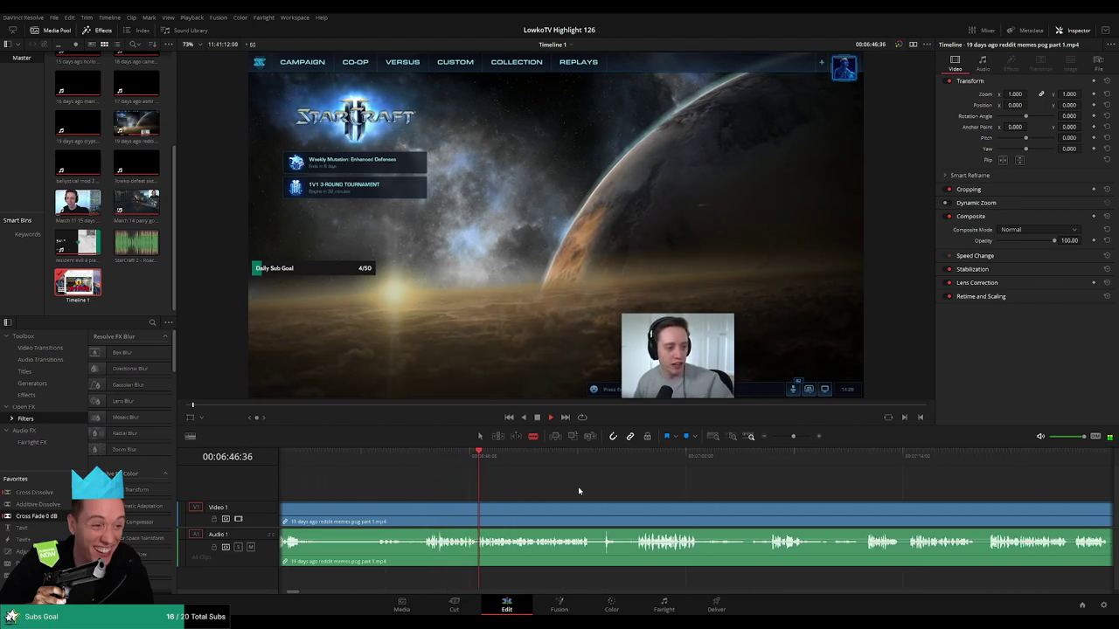
pyautogui.hscroll(3, 567, 494)
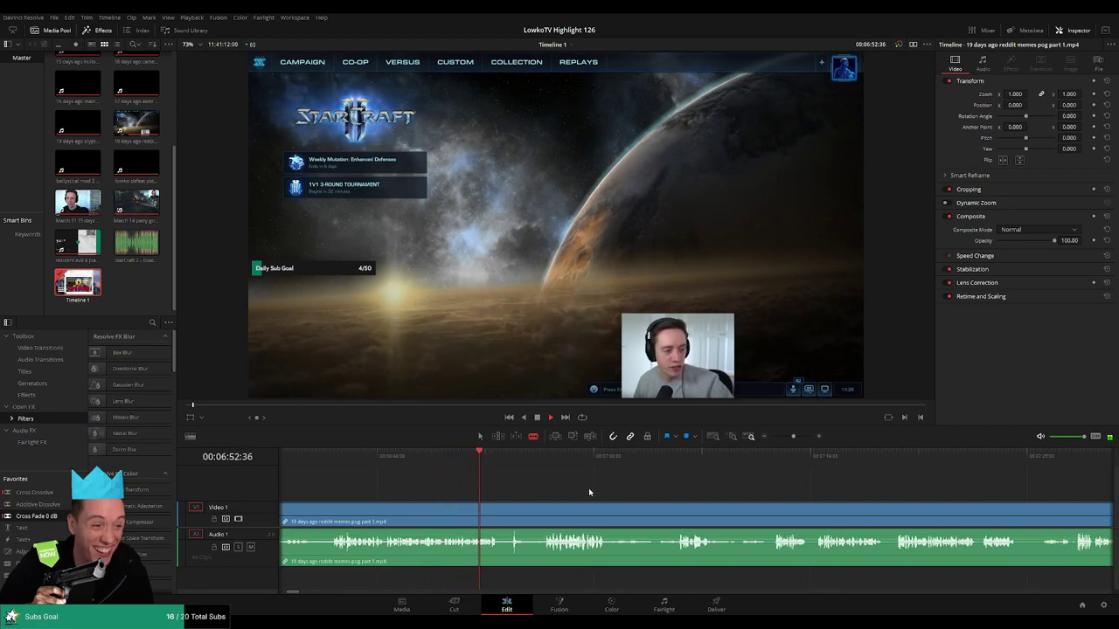
pyautogui.hscroll(2, 516, 490)
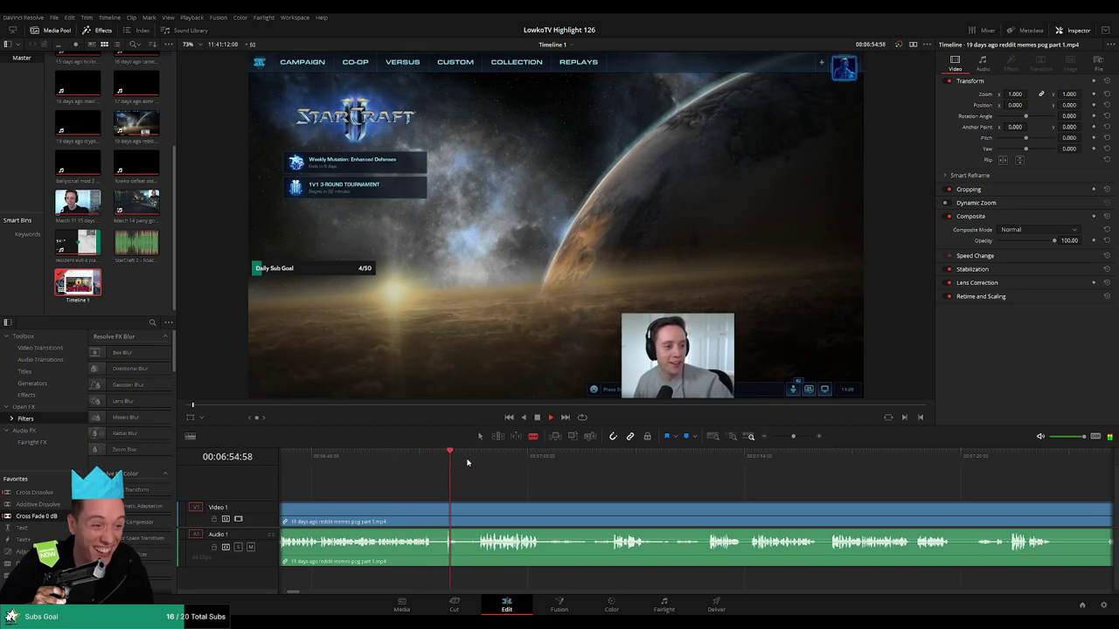
pyautogui.click(480, 464)
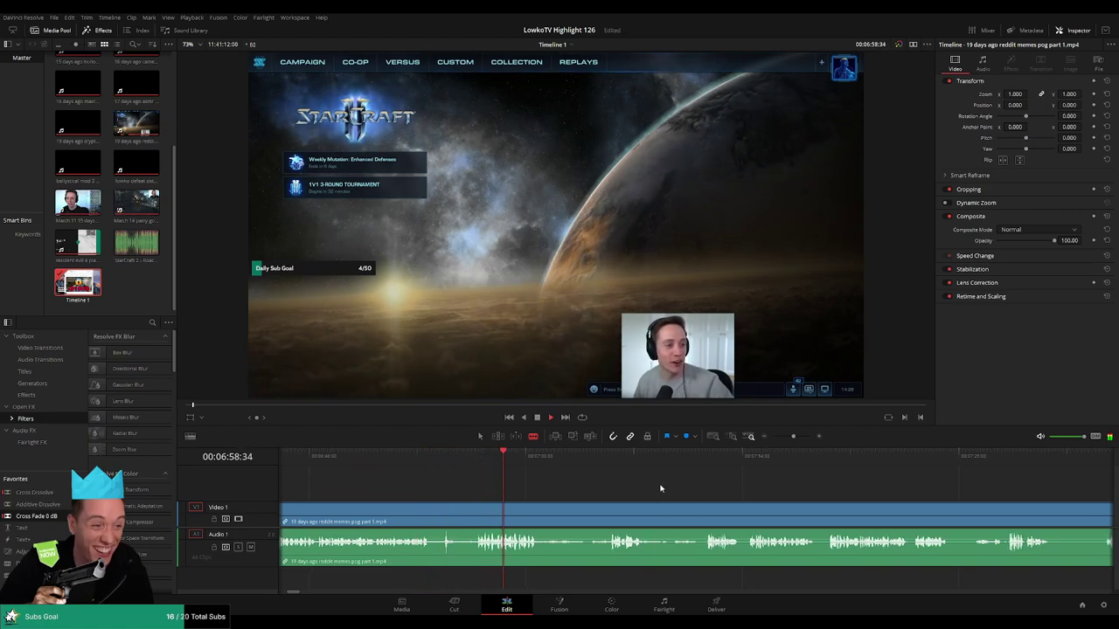
pyautogui.hscroll(4, 543, 477)
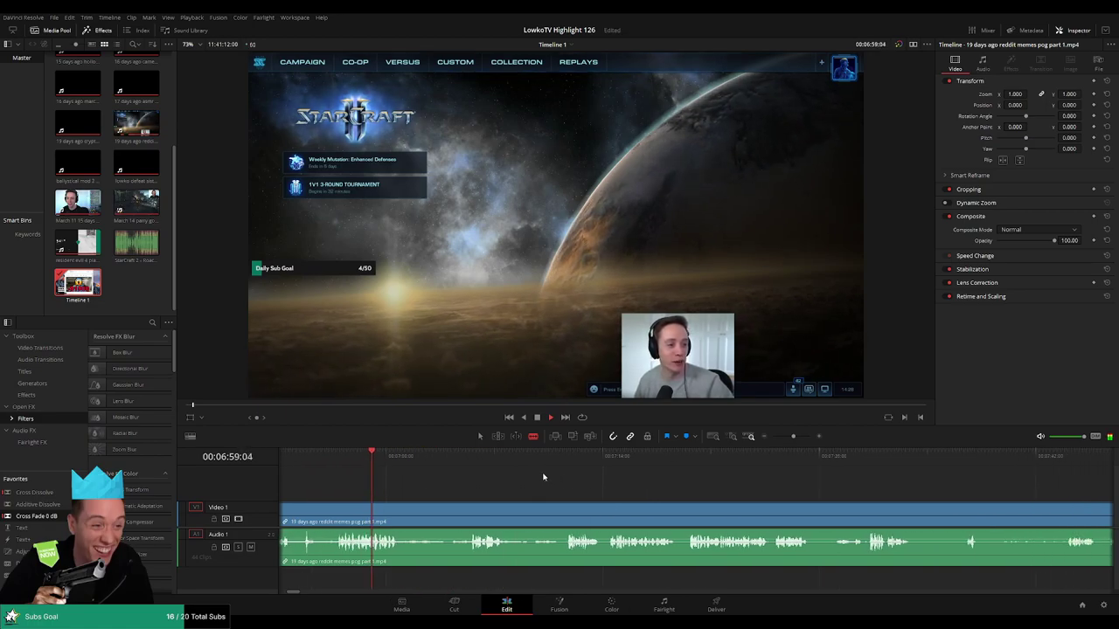
pyautogui.click(472, 463)
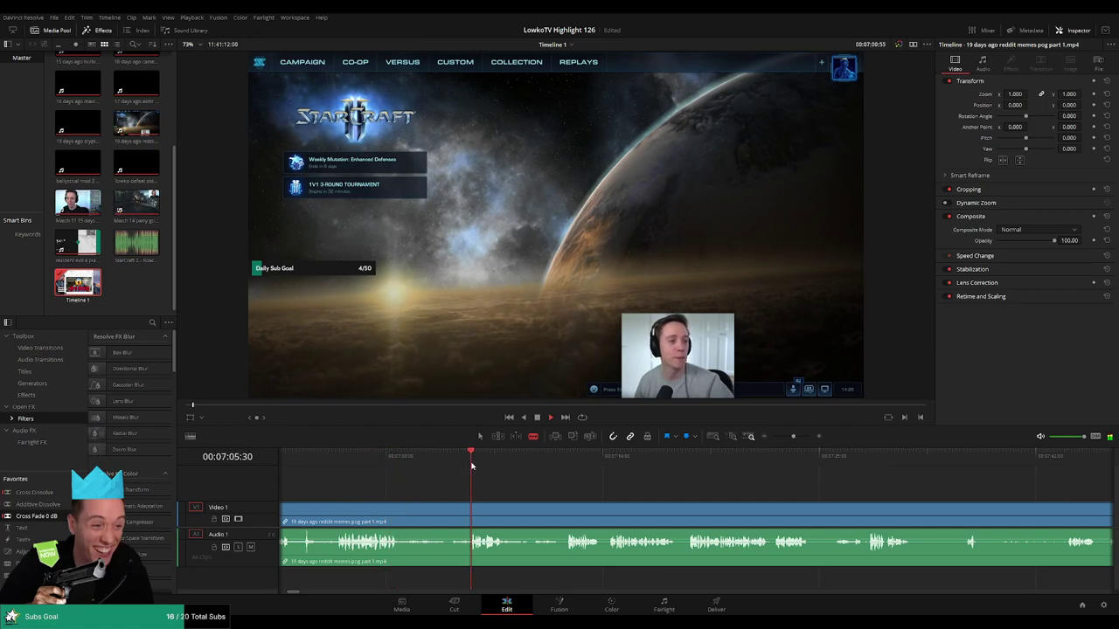
pyautogui.click(566, 466)
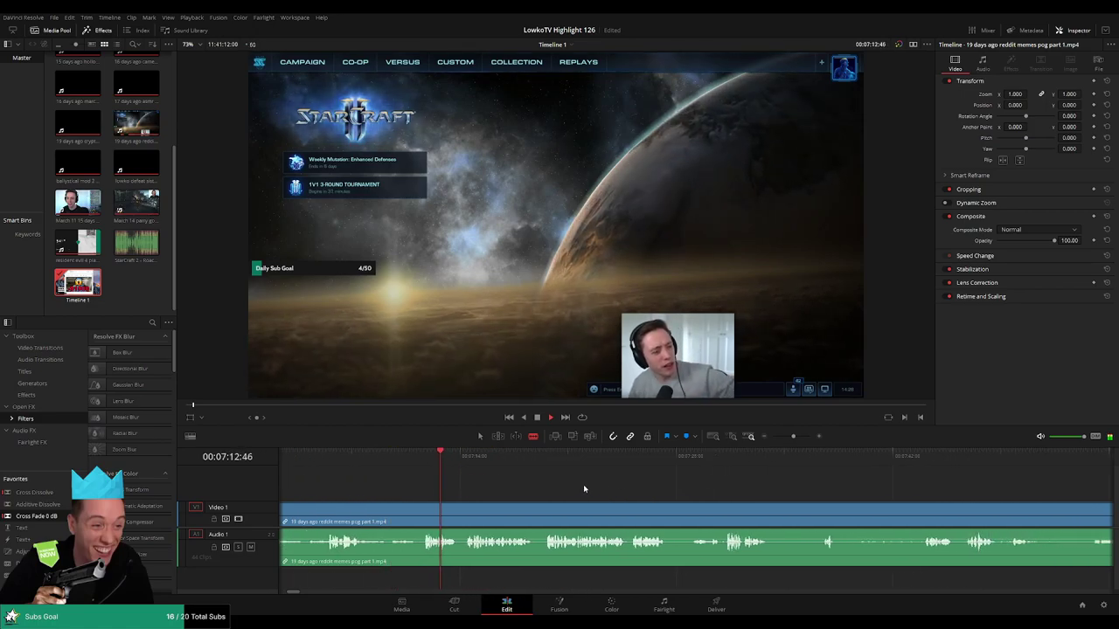
pyautogui.hscroll(4, 580, 484)
pyautogui.scroll(-3, 724, 509)
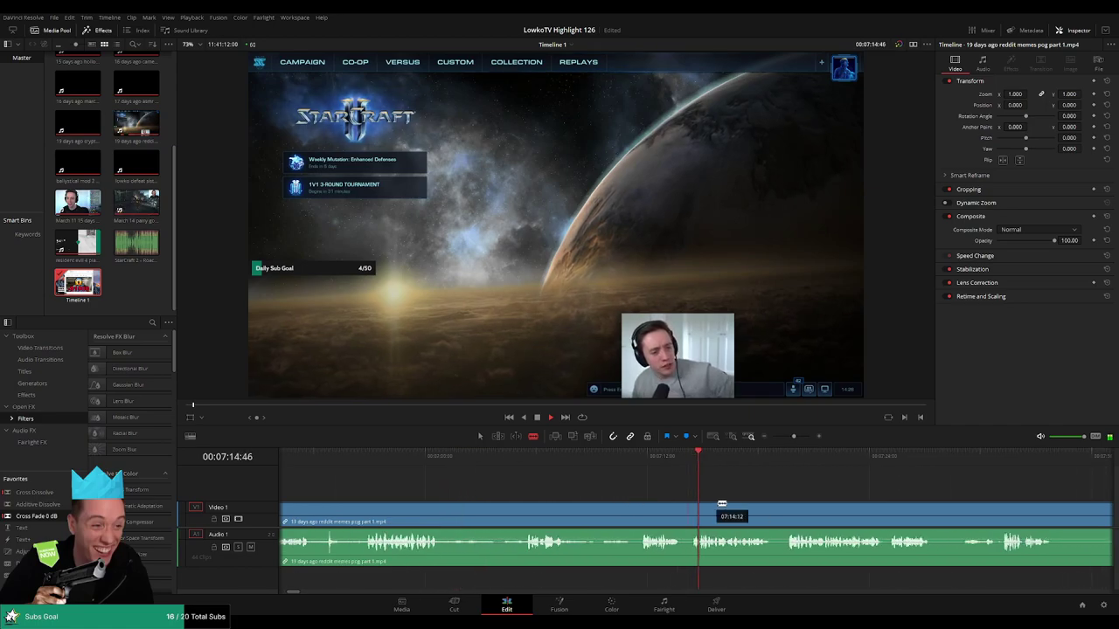
pyautogui.scroll(-5, 766, 511)
pyautogui.scroll(5, 620, 490)
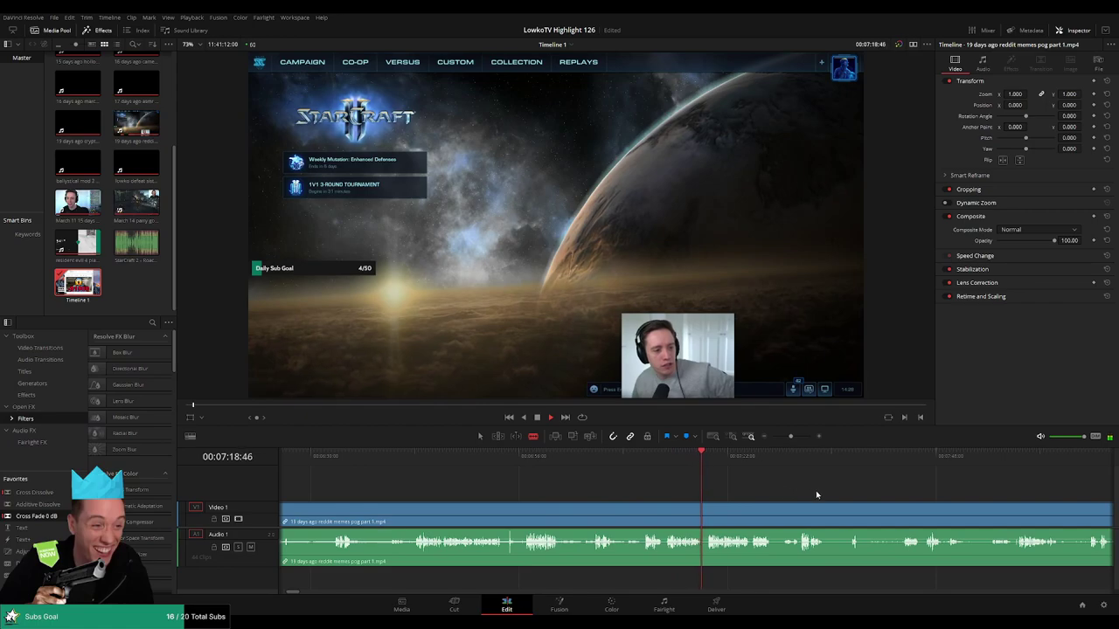
pyautogui.hscroll(5, 569, 482)
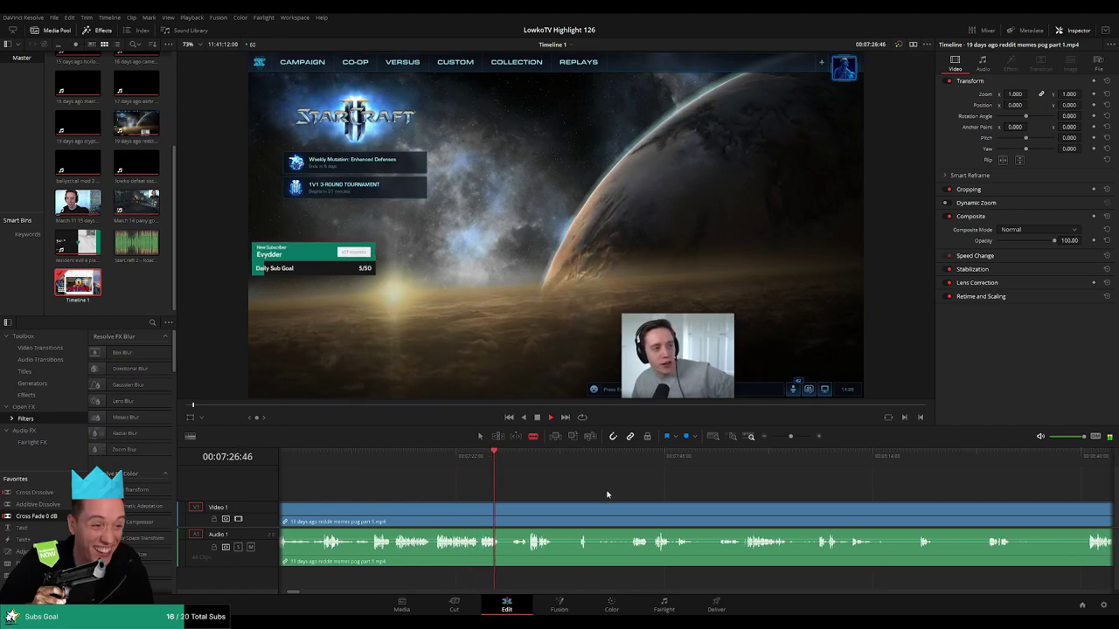
pyautogui.hscroll(2, 527, 488)
pyautogui.click(425, 458)
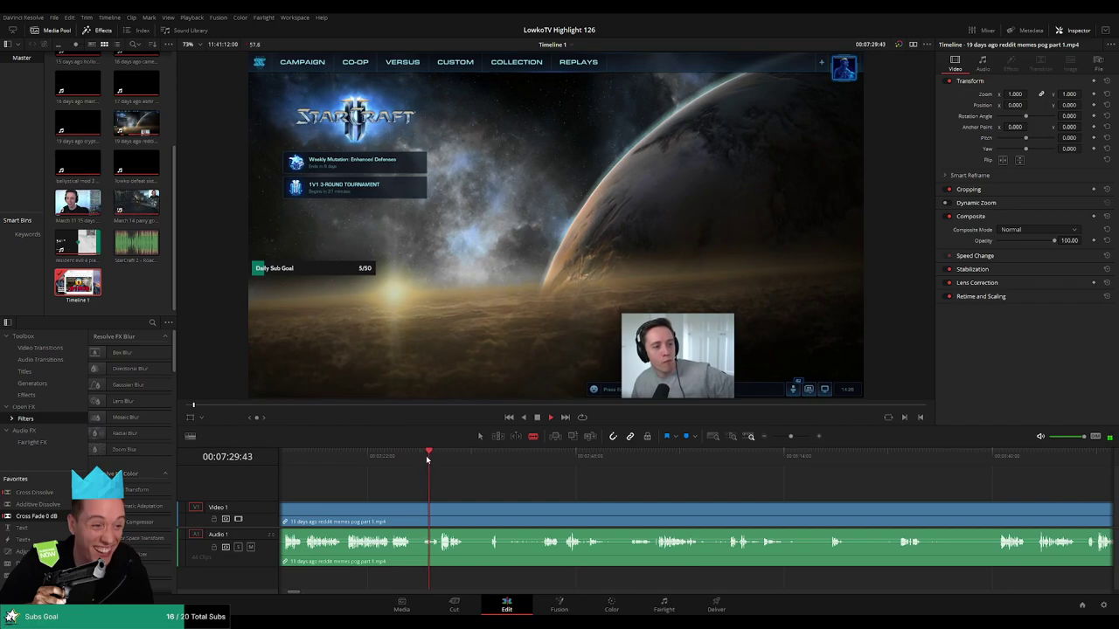
pyautogui.click(438, 458)
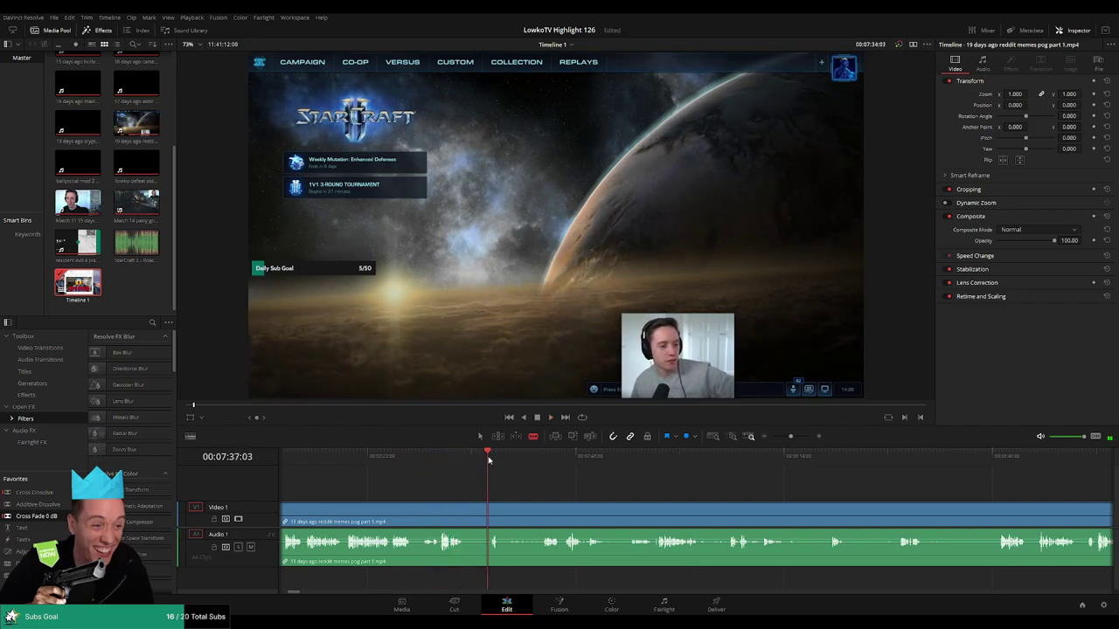
pyautogui.click(877, 455)
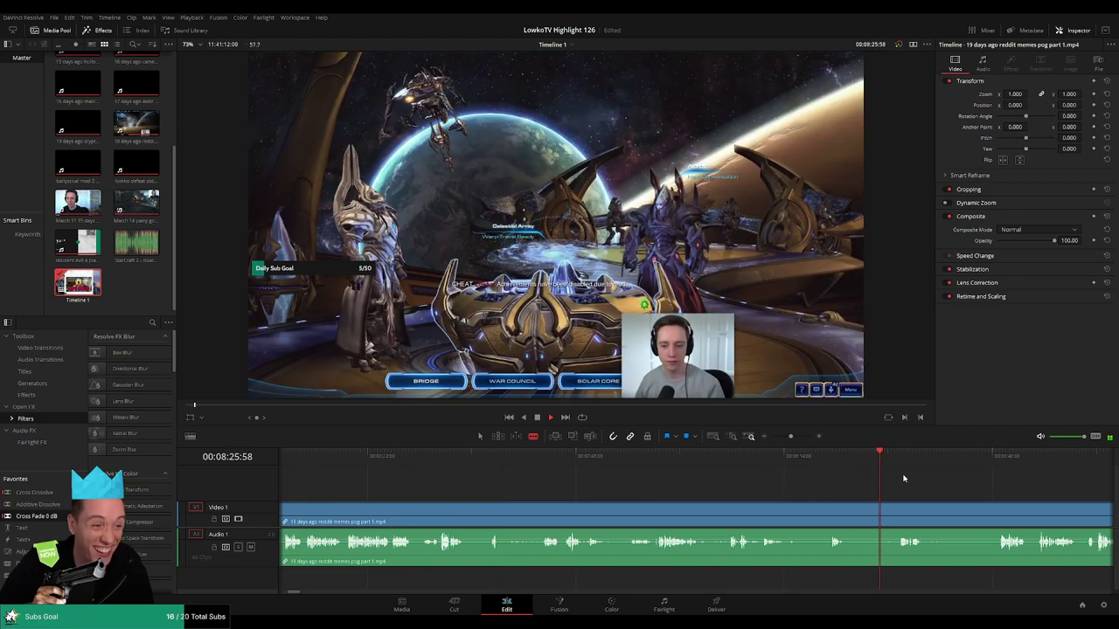
pyautogui.click(1029, 455)
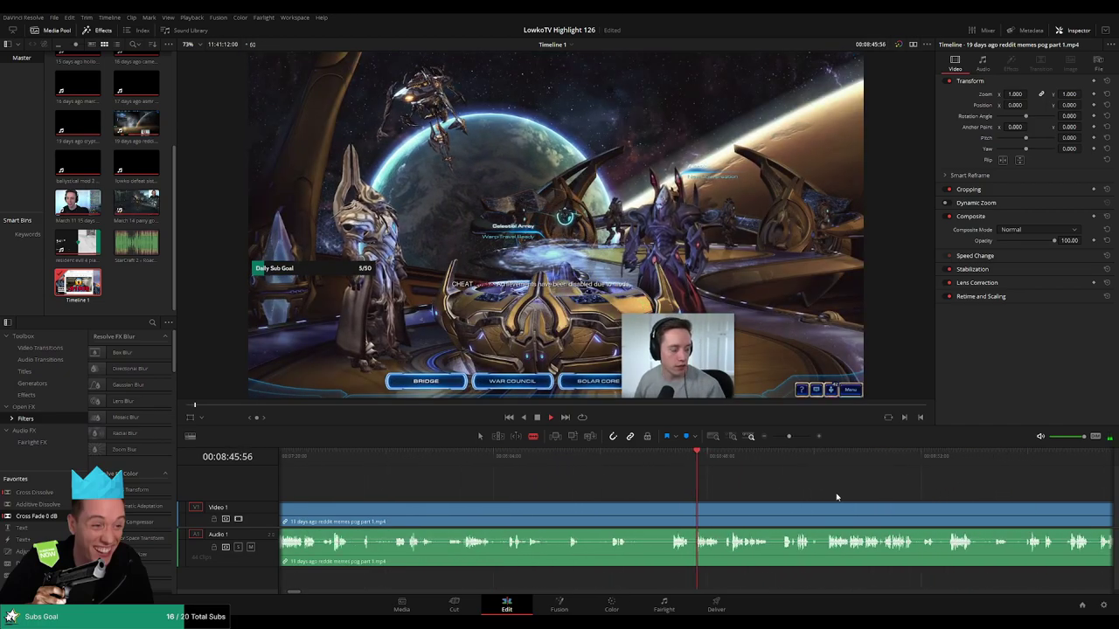
pyautogui.click(861, 455)
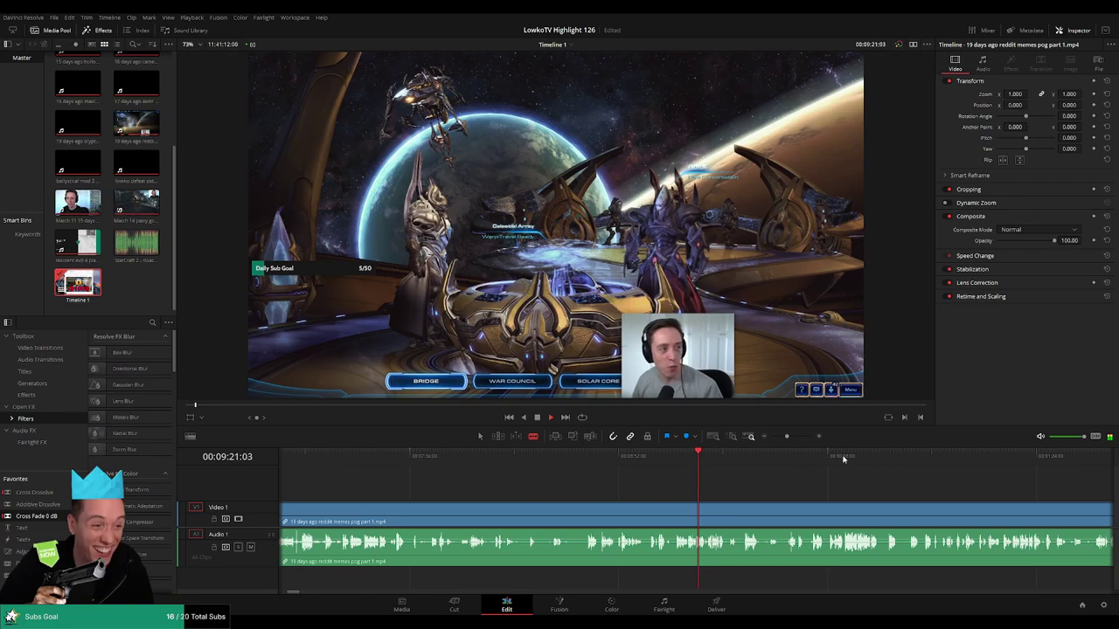
pyautogui.click(844, 455)
pyautogui.click(924, 460)
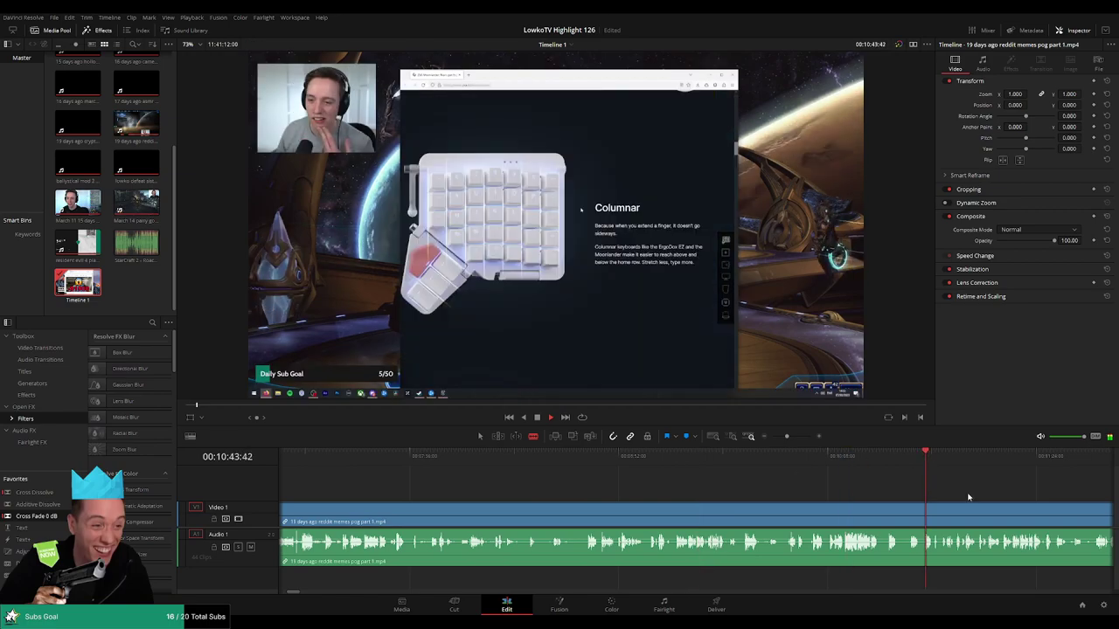
pyautogui.click(723, 464)
pyautogui.click(775, 464)
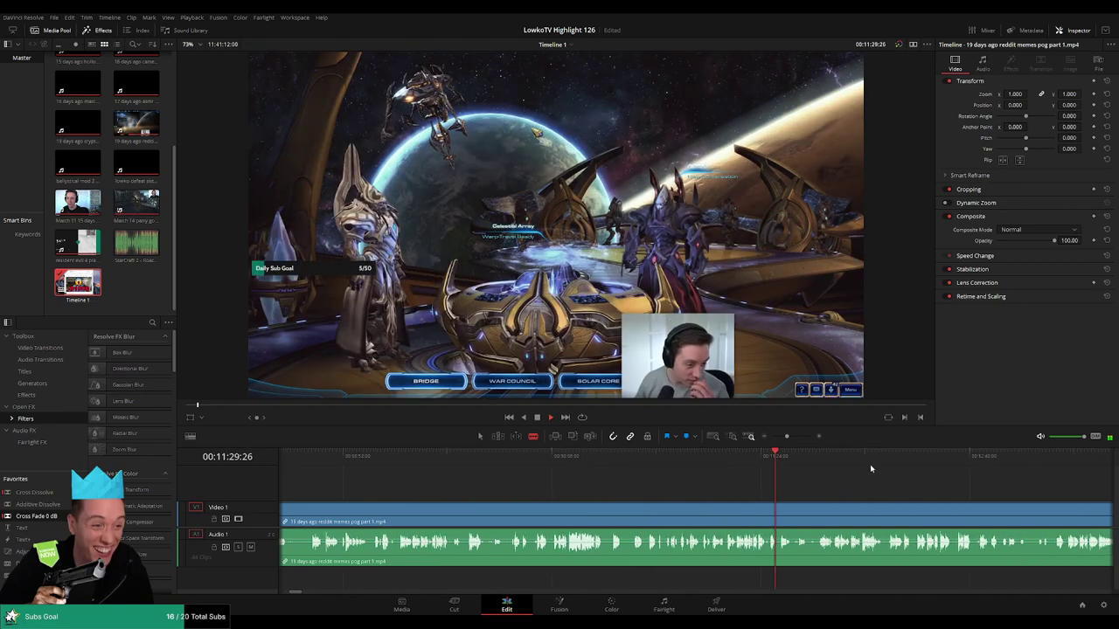
pyautogui.click(872, 464)
pyautogui.click(967, 471)
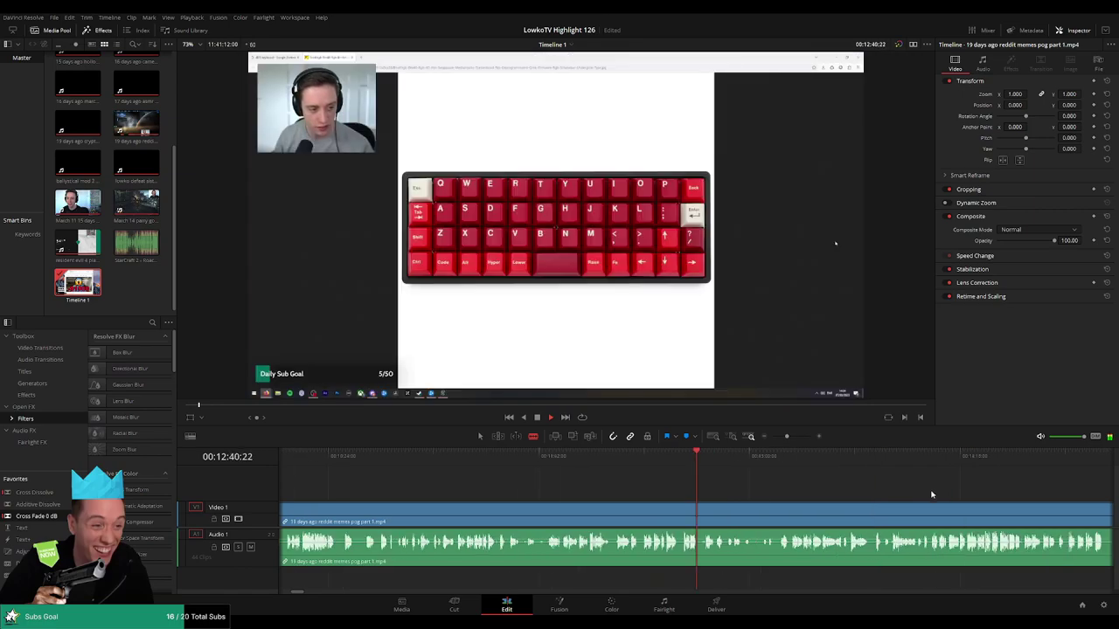
pyautogui.scroll(-5, 507, 488)
pyautogui.scroll(5, 670, 469)
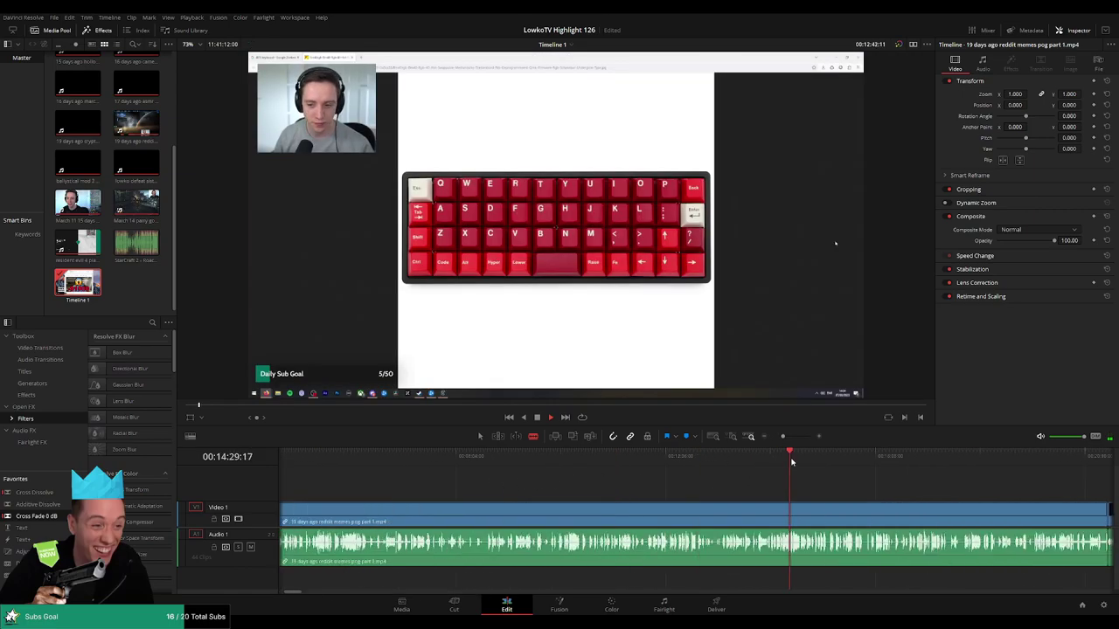
pyautogui.moveTo(792, 463); pyautogui.dragTo(1057, 459)
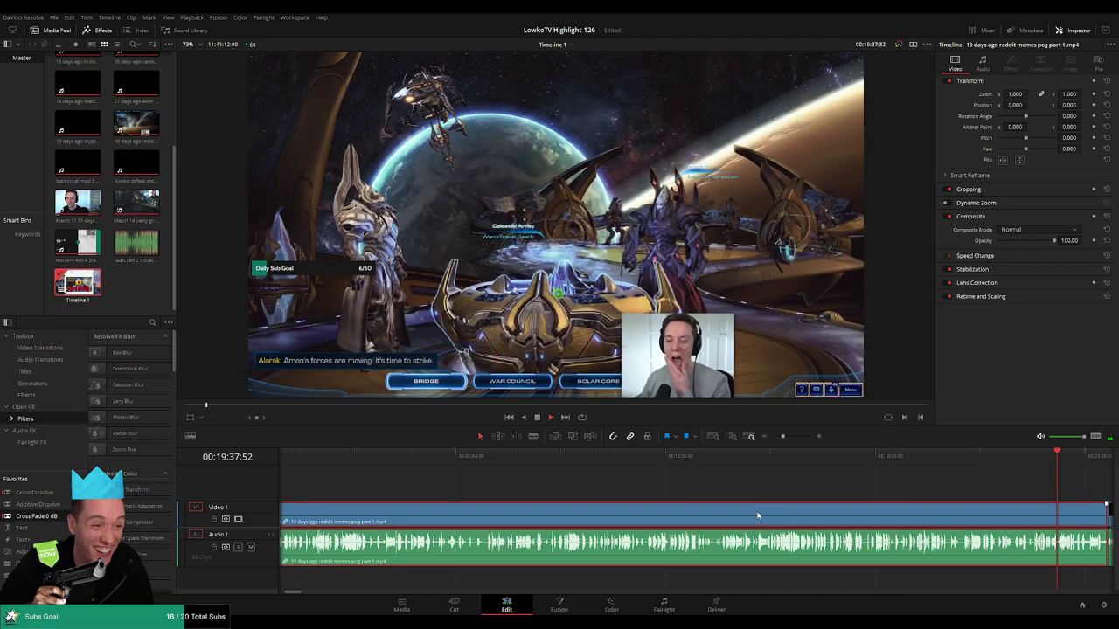
pyautogui.scroll(-5, 757, 515)
pyautogui.click(500, 457)
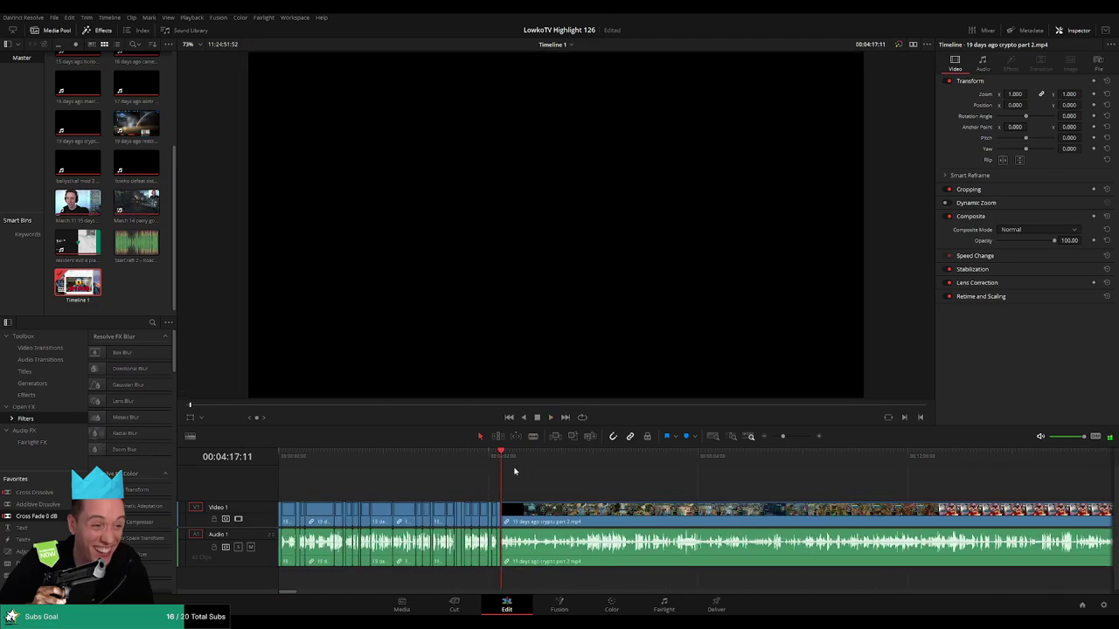
pyautogui.scroll(3, 559, 479)
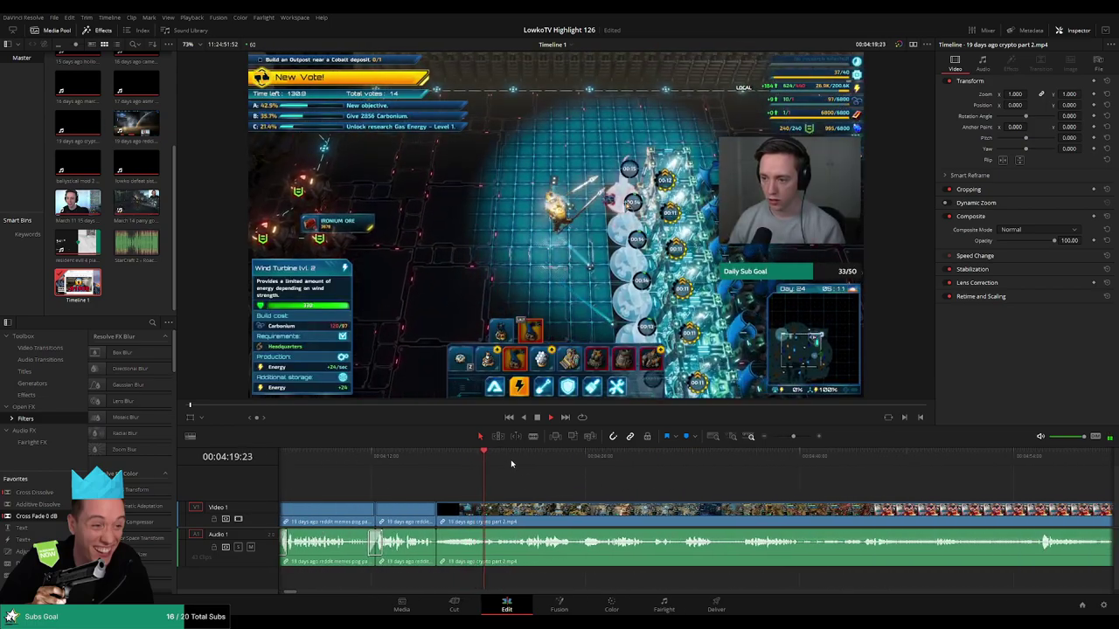
pyautogui.click(519, 458)
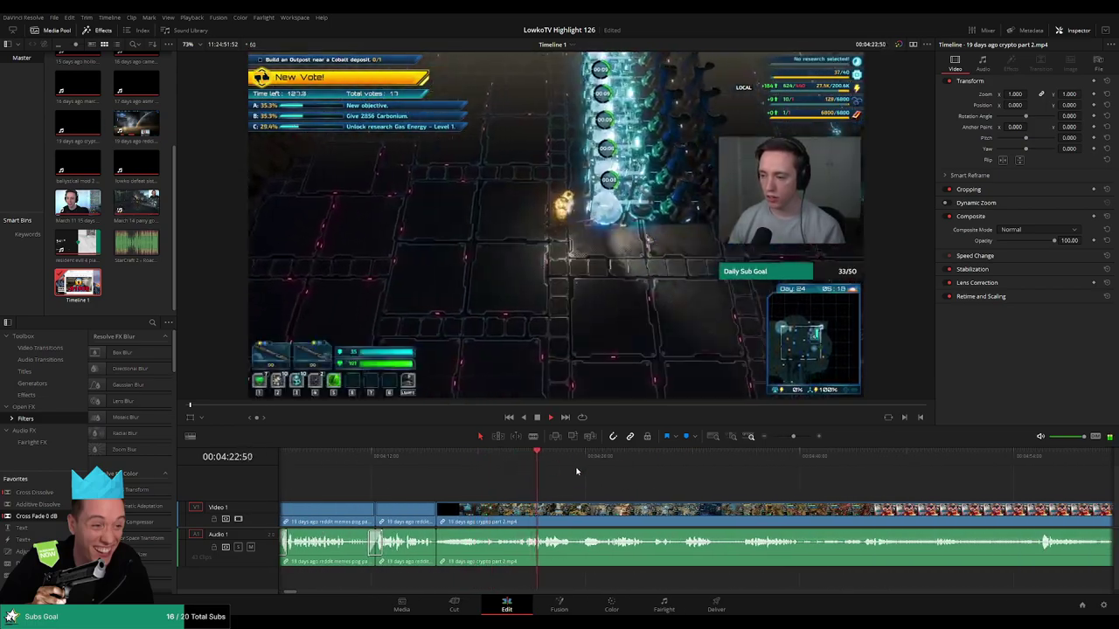
pyautogui.hscroll(2, 541, 476)
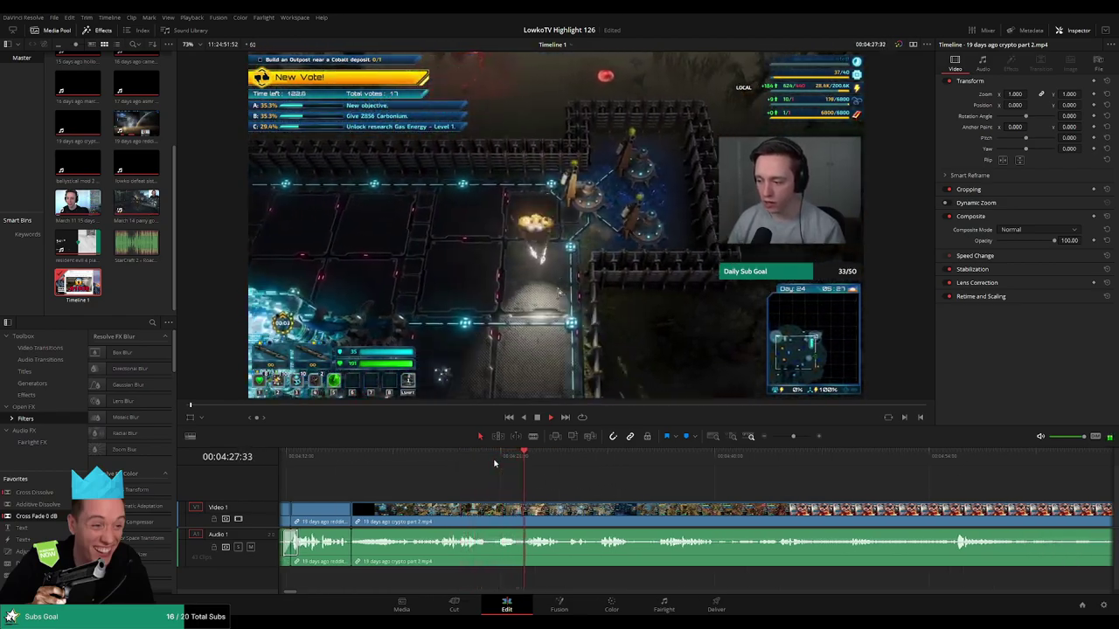
pyautogui.click(597, 466)
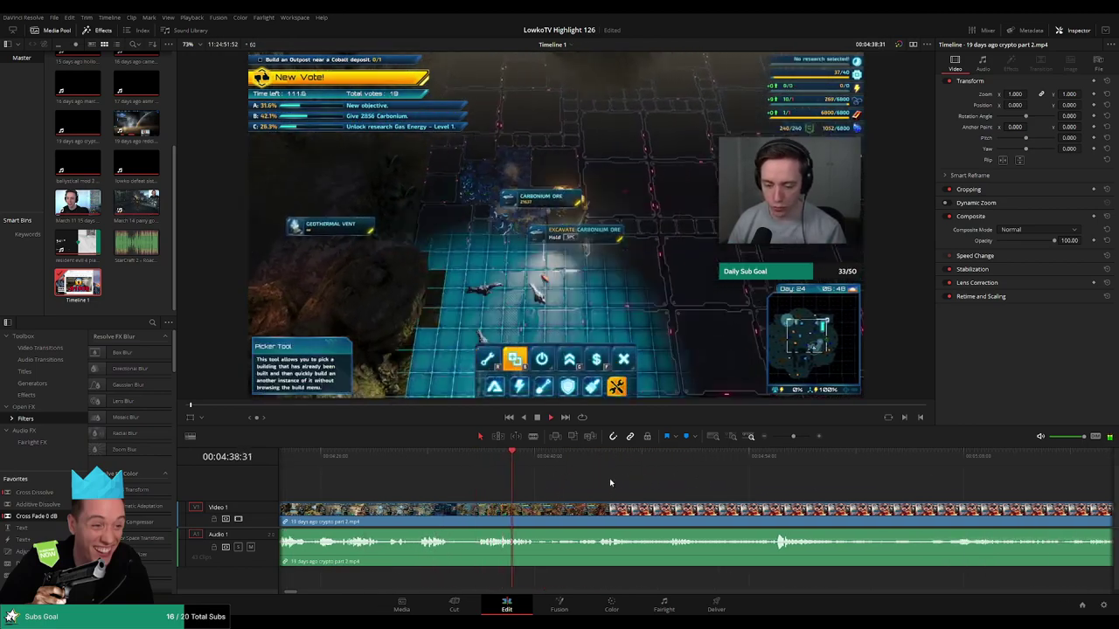
pyautogui.click(591, 459)
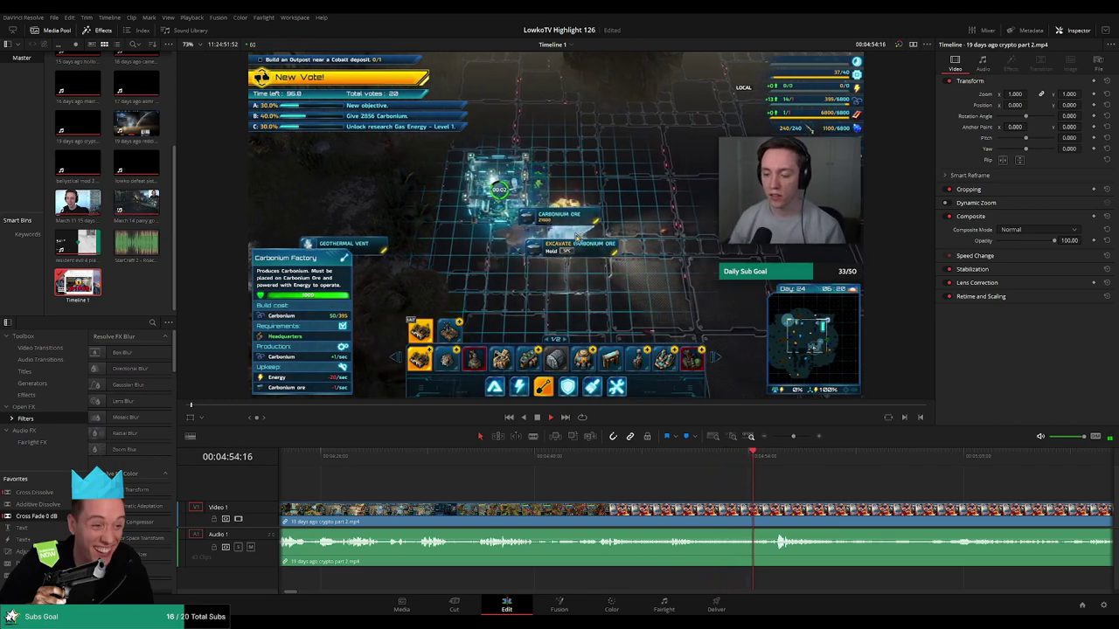
pyautogui.hscroll(5, 554, 483)
pyautogui.click(612, 457)
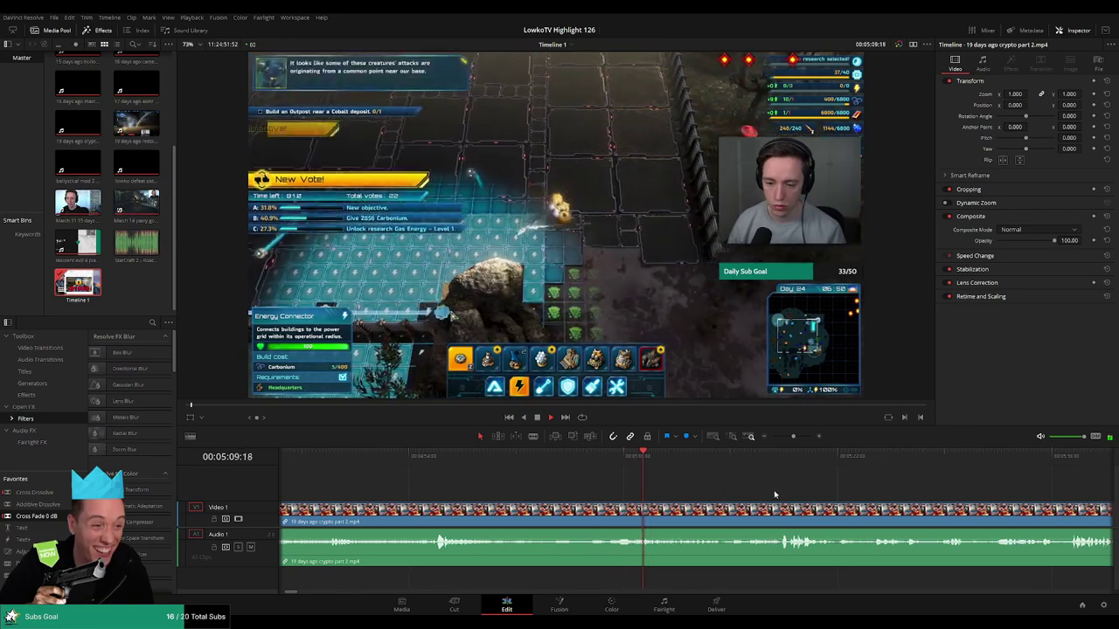
pyautogui.hscroll(3, 599, 487)
pyautogui.hscroll(2, 542, 486)
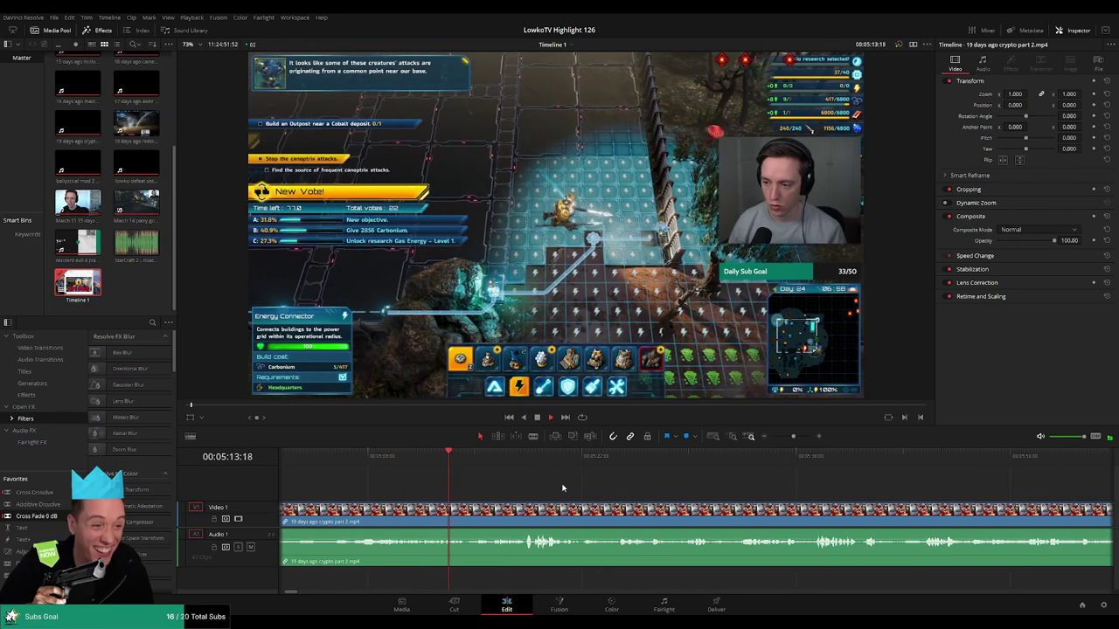
pyautogui.hscroll(2, 563, 488)
pyautogui.click(458, 456)
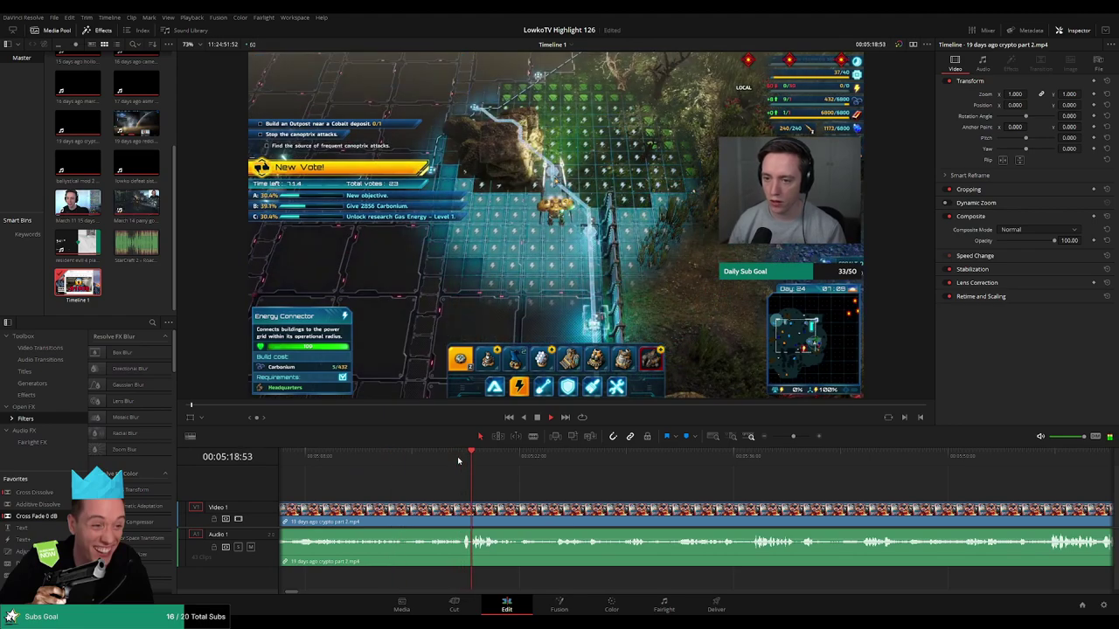
pyautogui.hscroll(2, 518, 494)
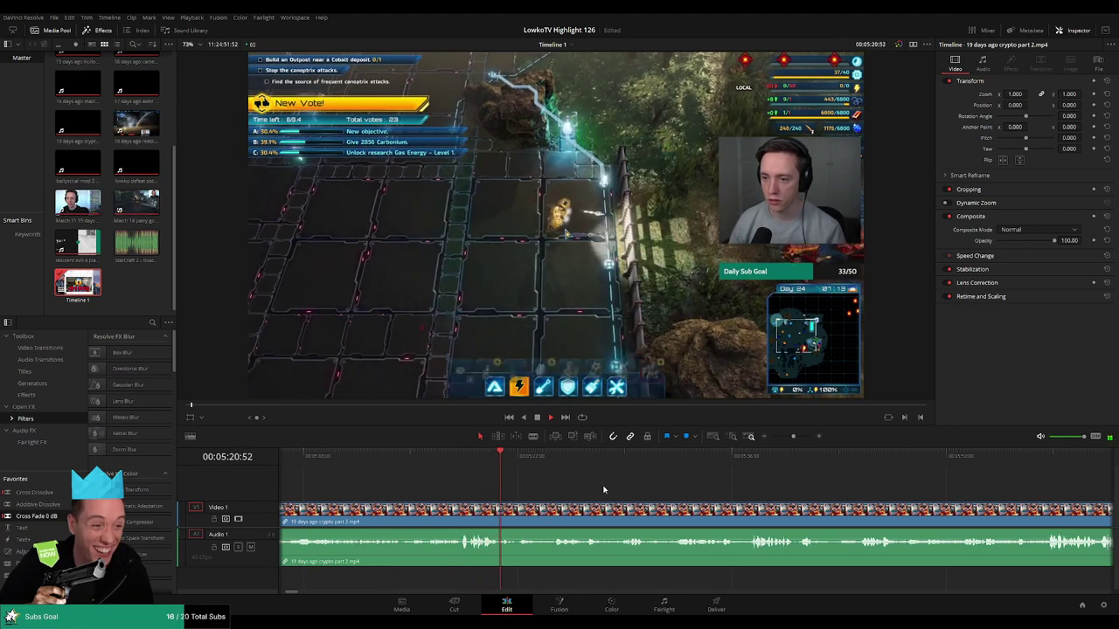
pyautogui.click(484, 457)
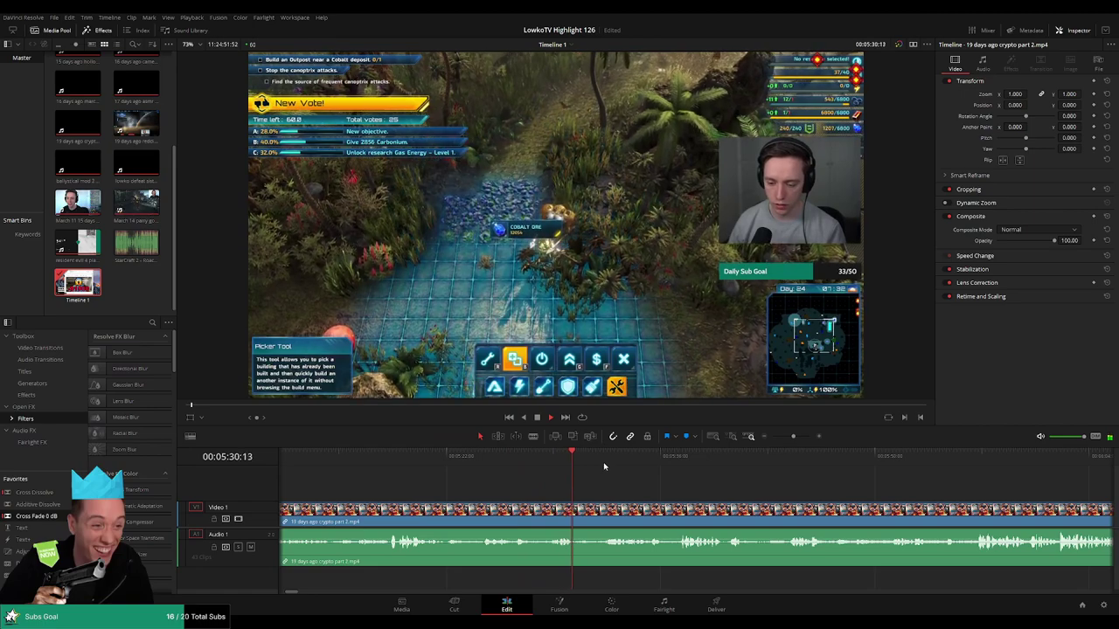
pyautogui.click(607, 456)
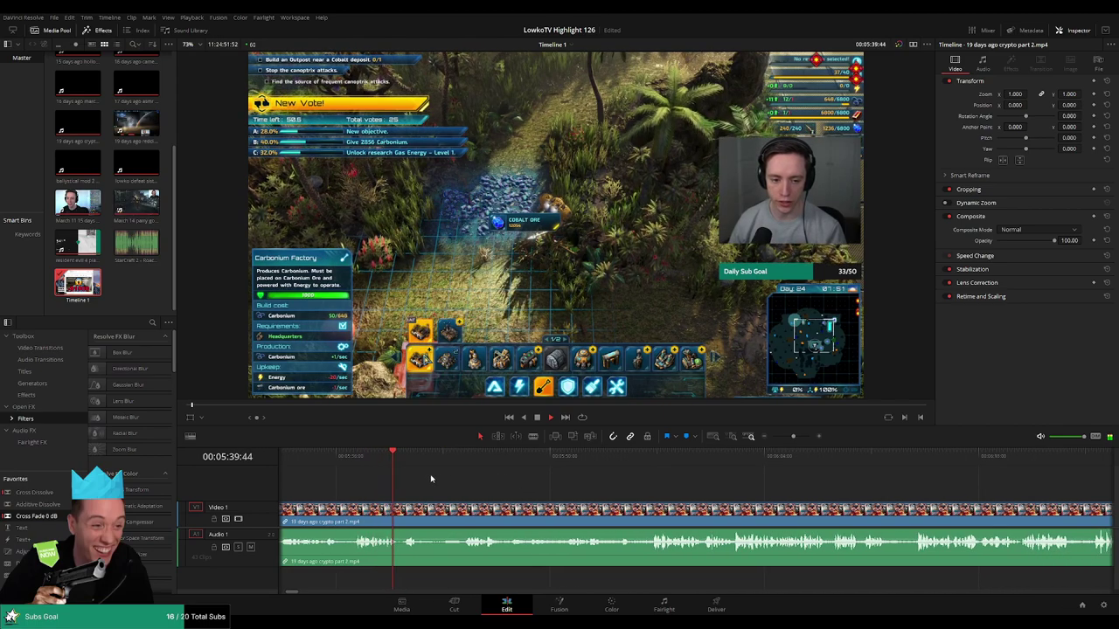
pyautogui.click(459, 455)
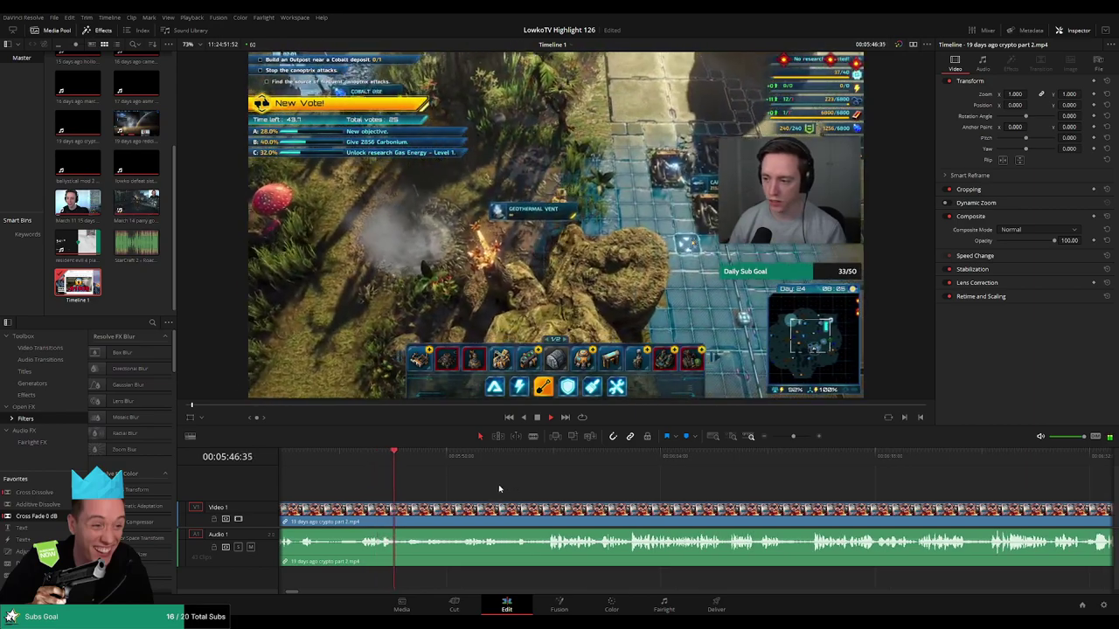
pyautogui.click(464, 469)
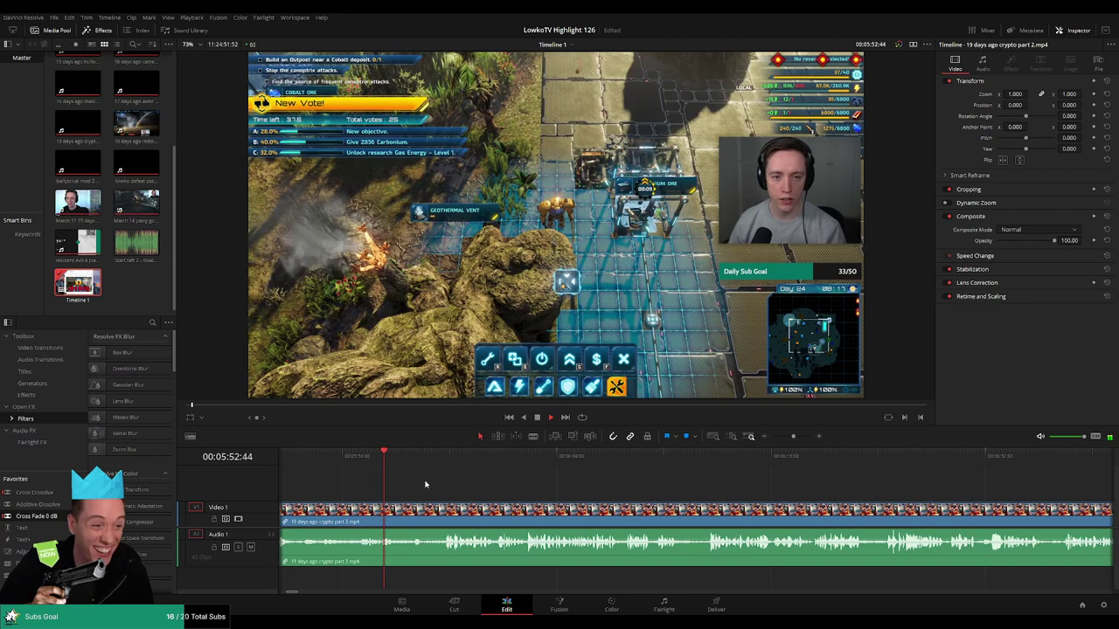
pyautogui.moveTo(419, 462); pyautogui.dragTo(450, 463)
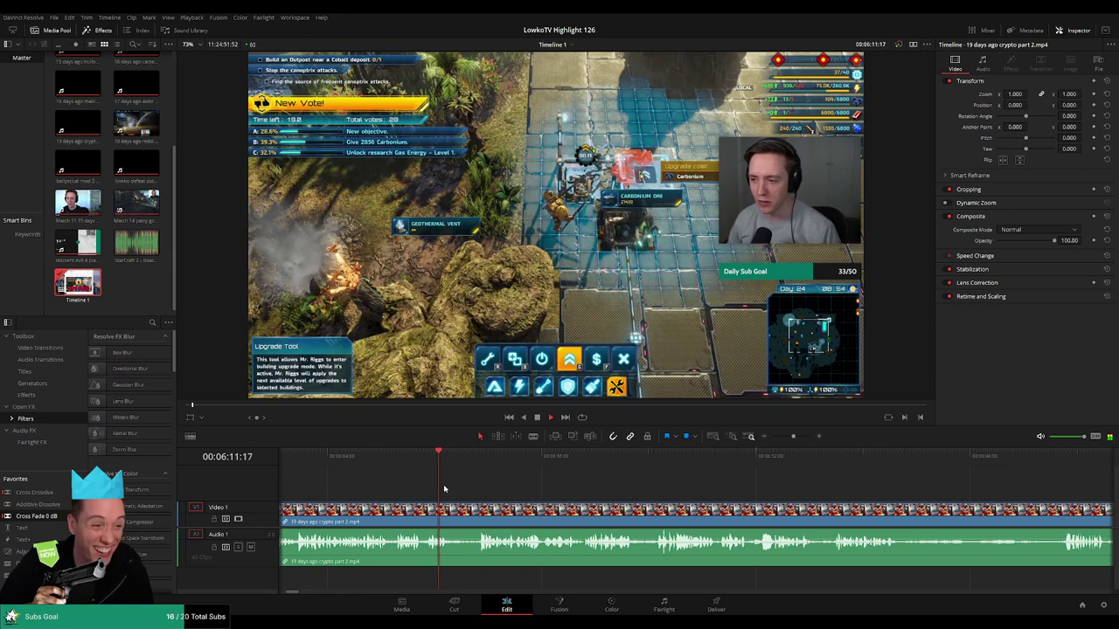
pyautogui.click(480, 456)
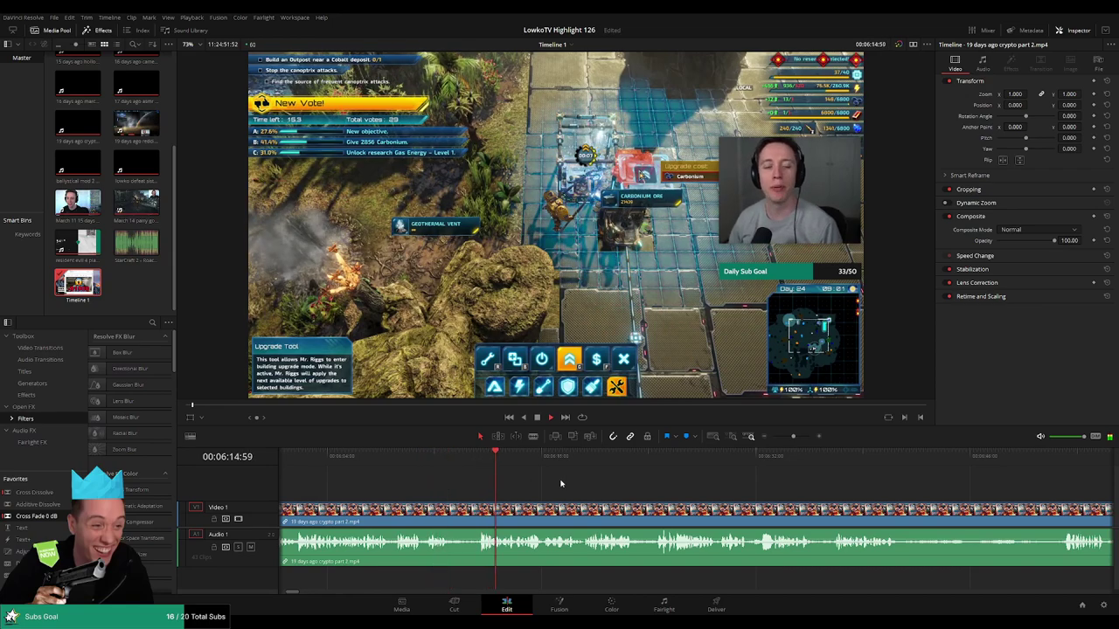
pyautogui.hscroll(1, 623, 483)
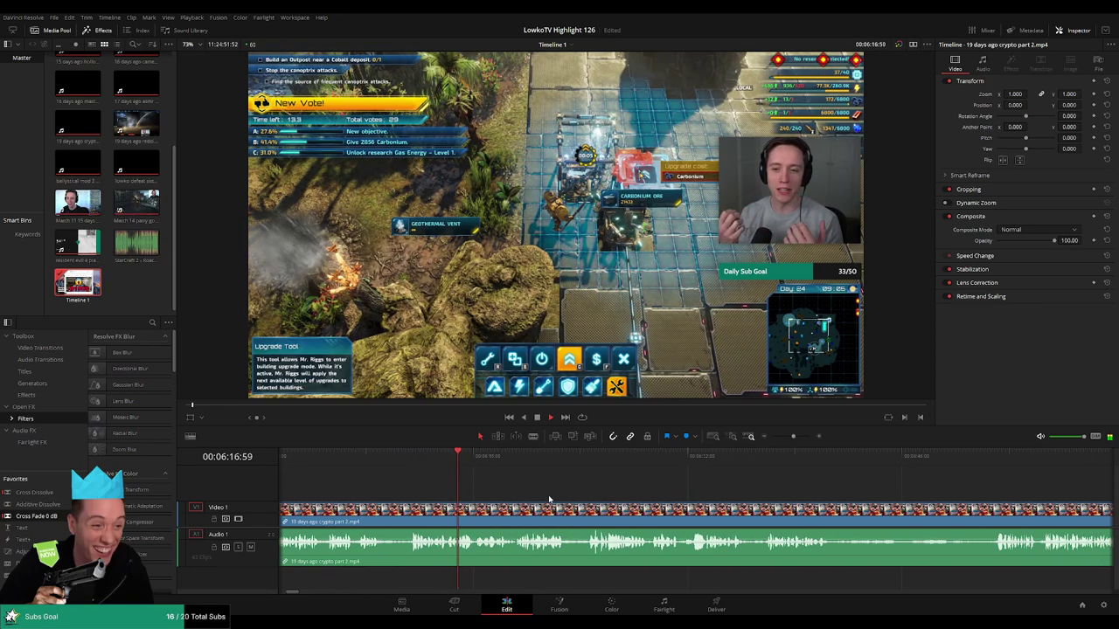
pyautogui.hscroll(1, 548, 487)
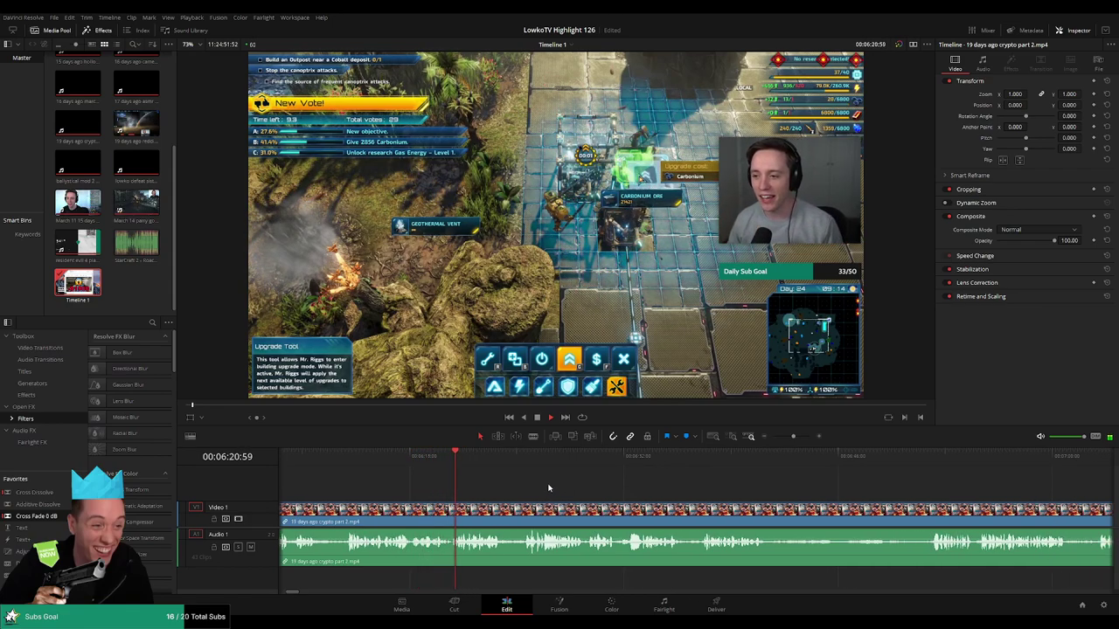
pyautogui.hscroll(1, 567, 490)
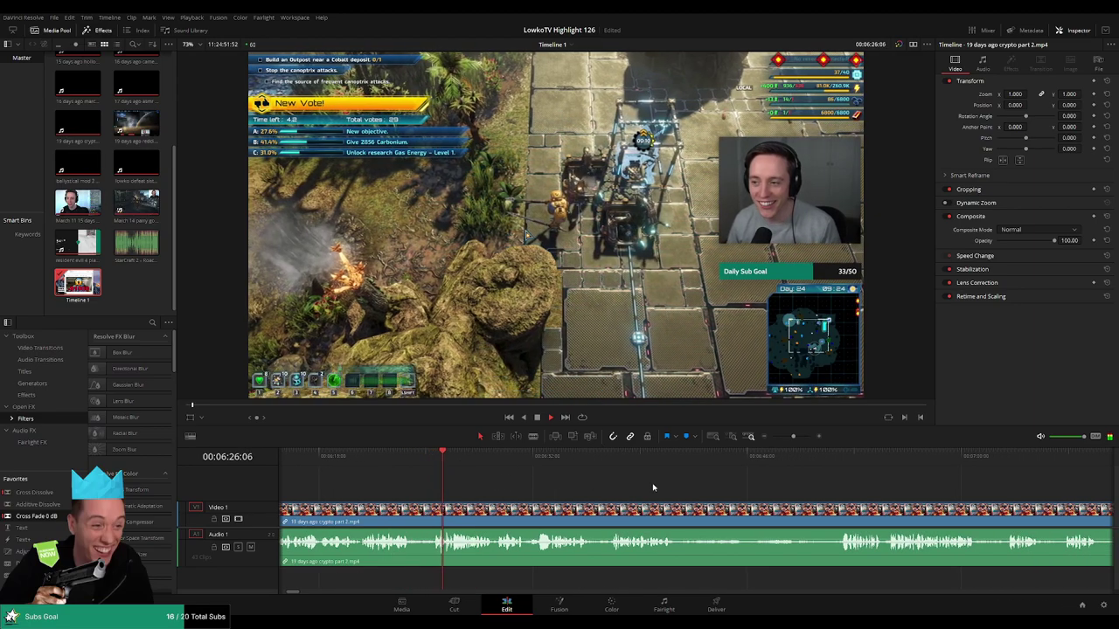
pyautogui.hscroll(1, 622, 484)
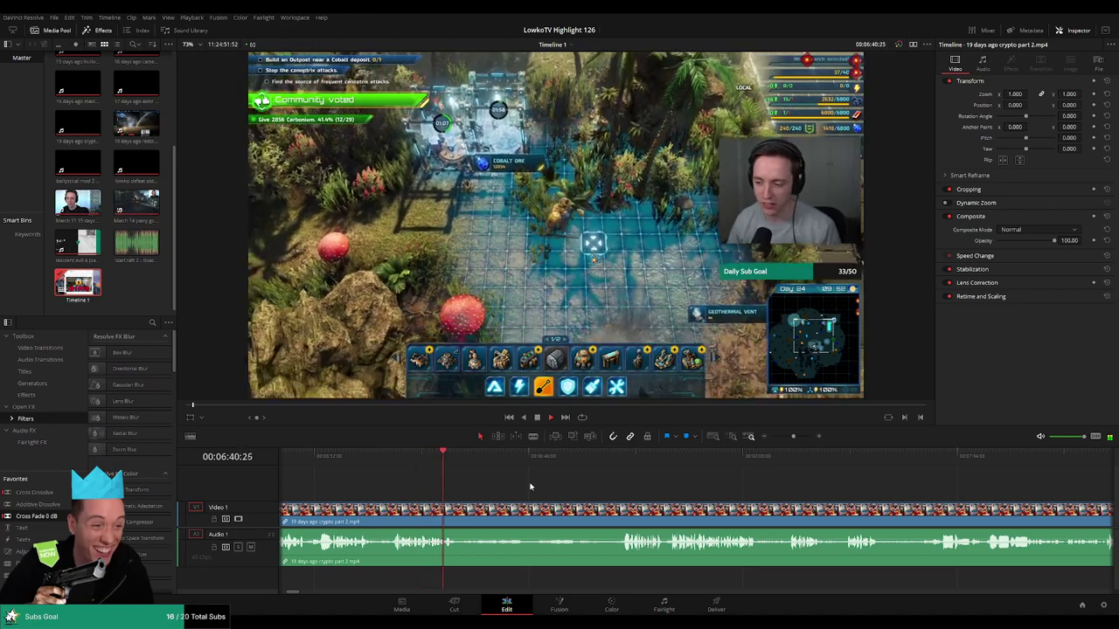
pyautogui.moveTo(611, 464); pyautogui.dragTo(626, 469)
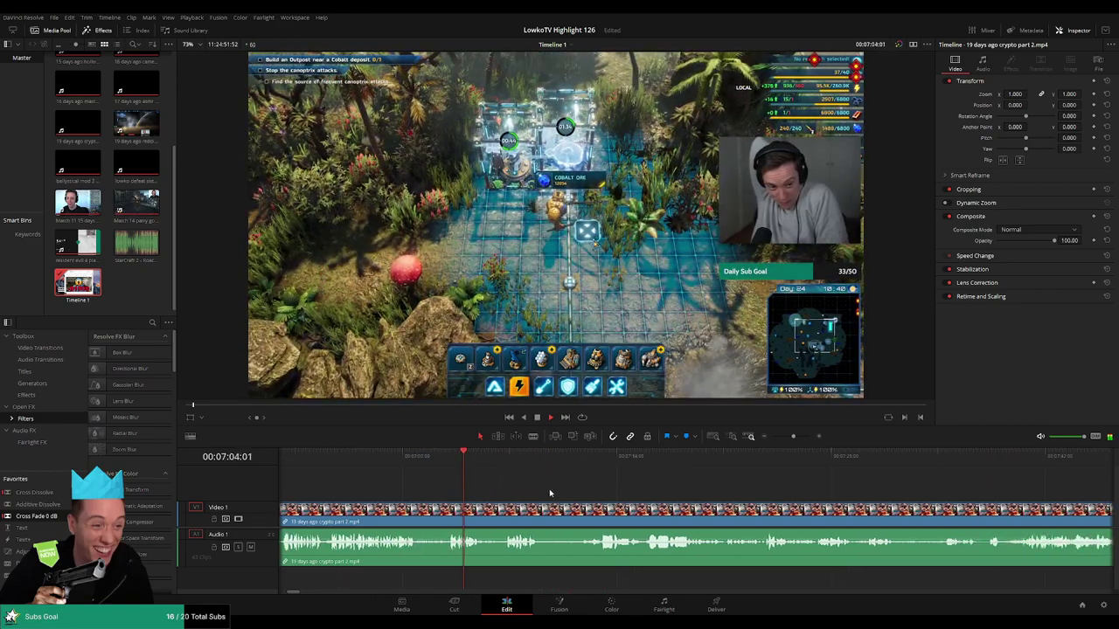
pyautogui.click(506, 458)
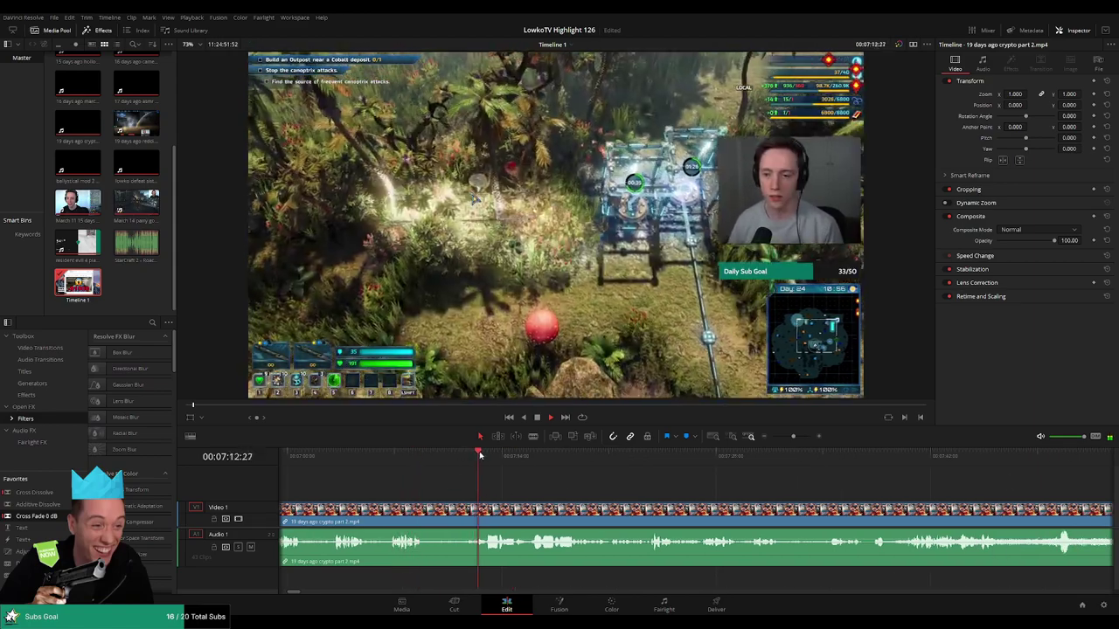
pyautogui.moveTo(479, 455); pyautogui.dragTo(486, 456)
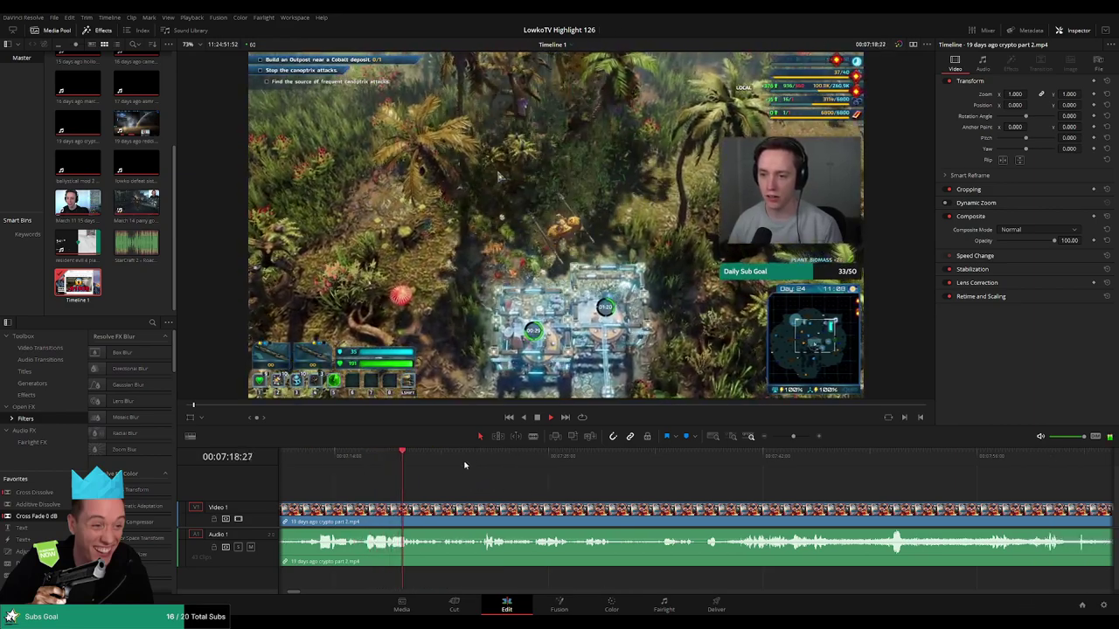
pyautogui.click(481, 455)
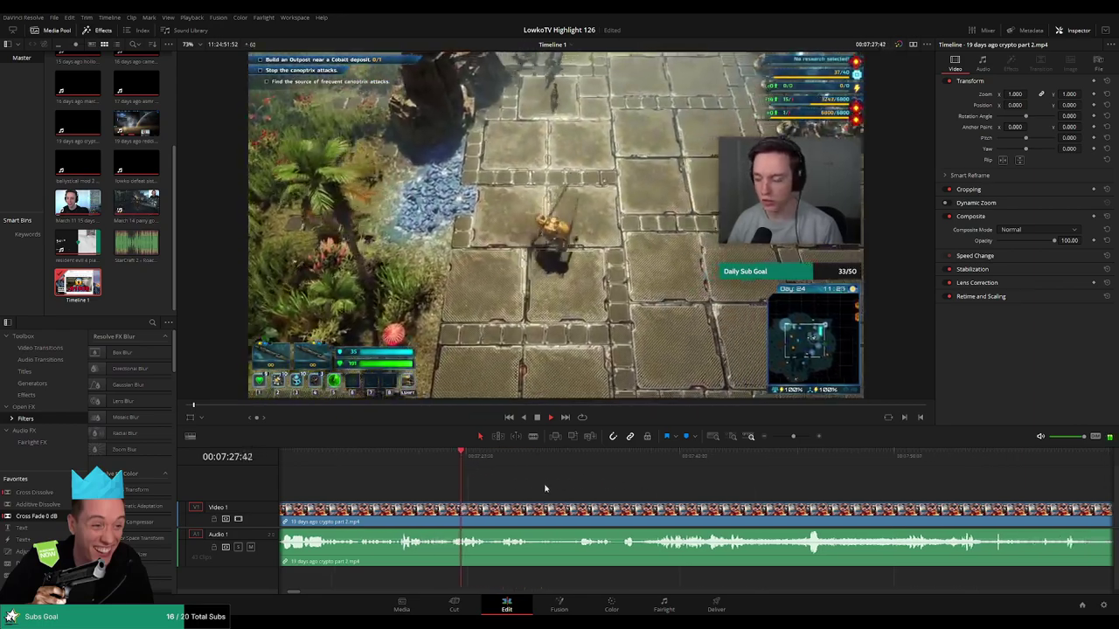
pyautogui.click(453, 464)
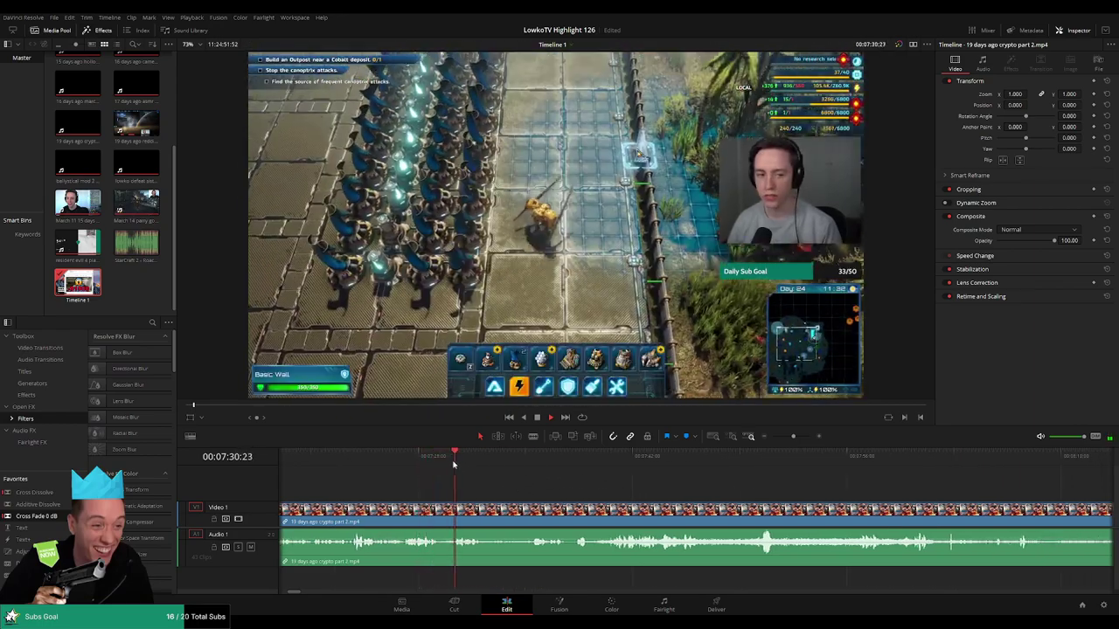
pyautogui.click(531, 464)
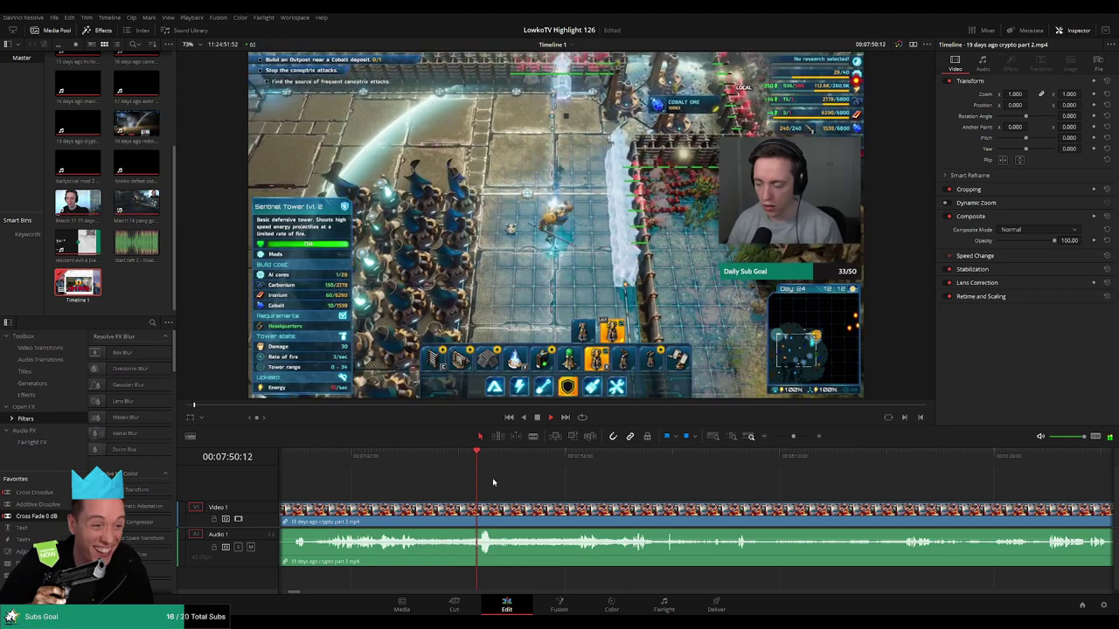
# Split crypto part 2 at 07:35:05 and ripple-delete the footage before the split
pyautogui.press('space')
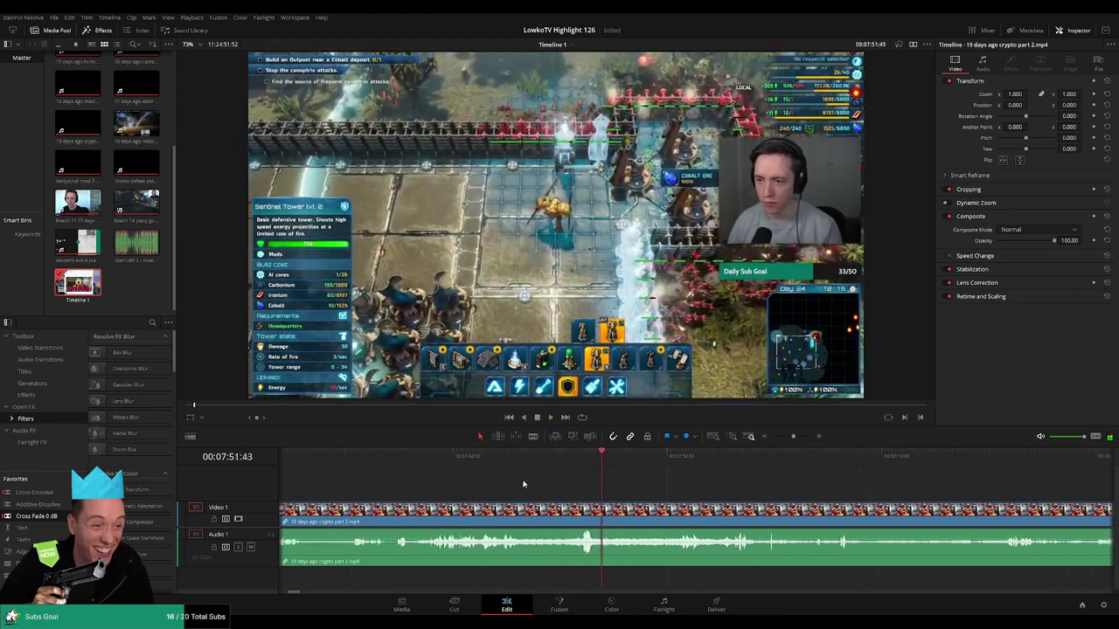
pyautogui.press('space')
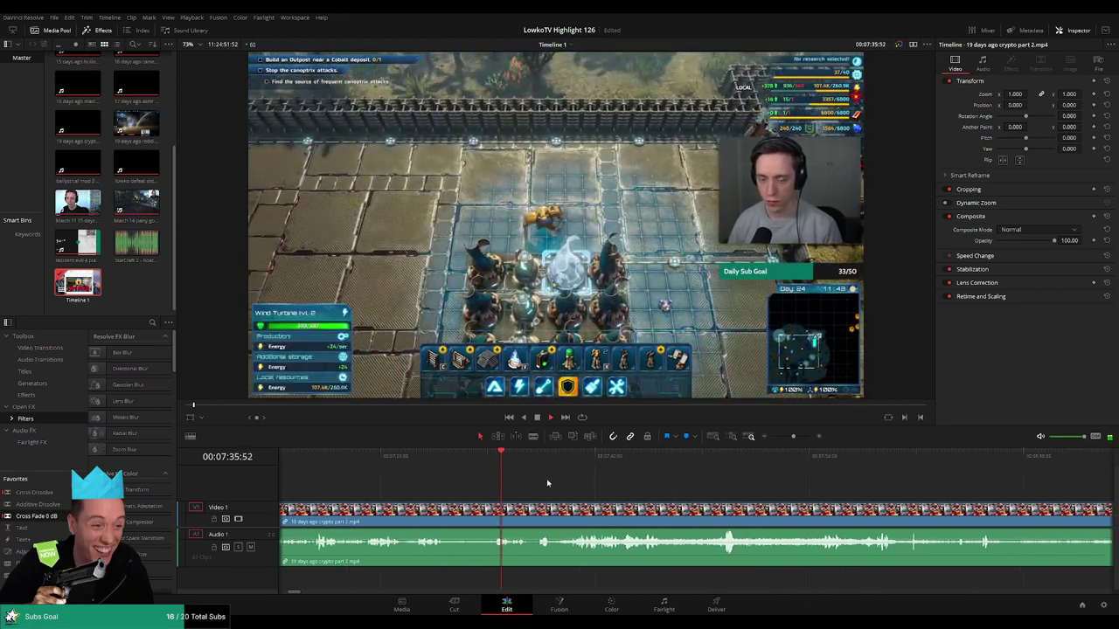
pyautogui.click(489, 455)
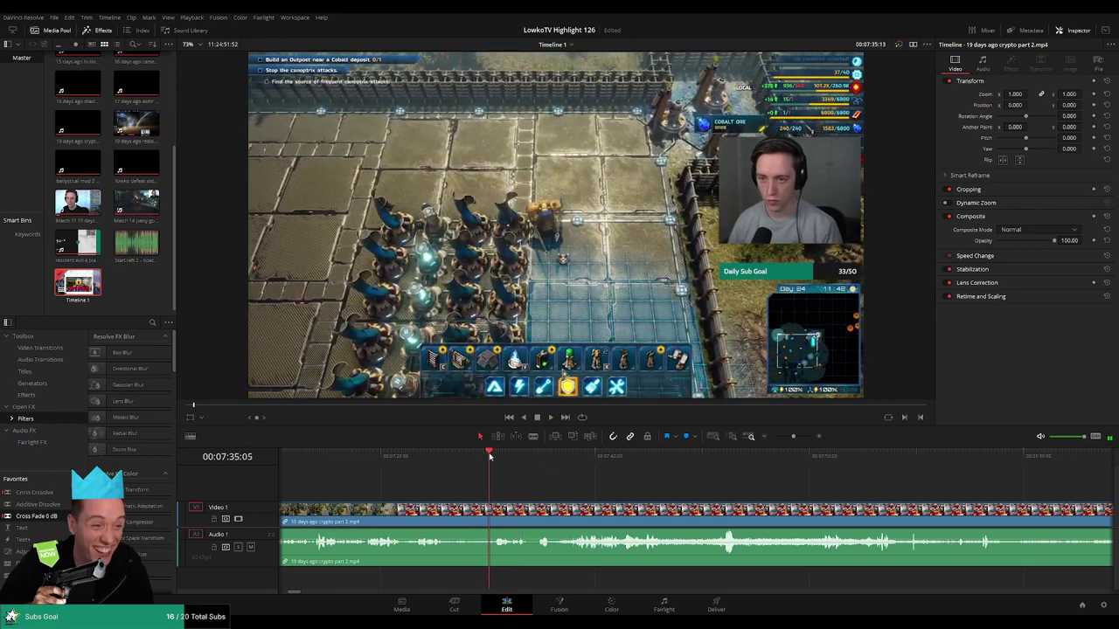
pyautogui.hotkey('ctrl', 'b')
pyautogui.press('Delete')
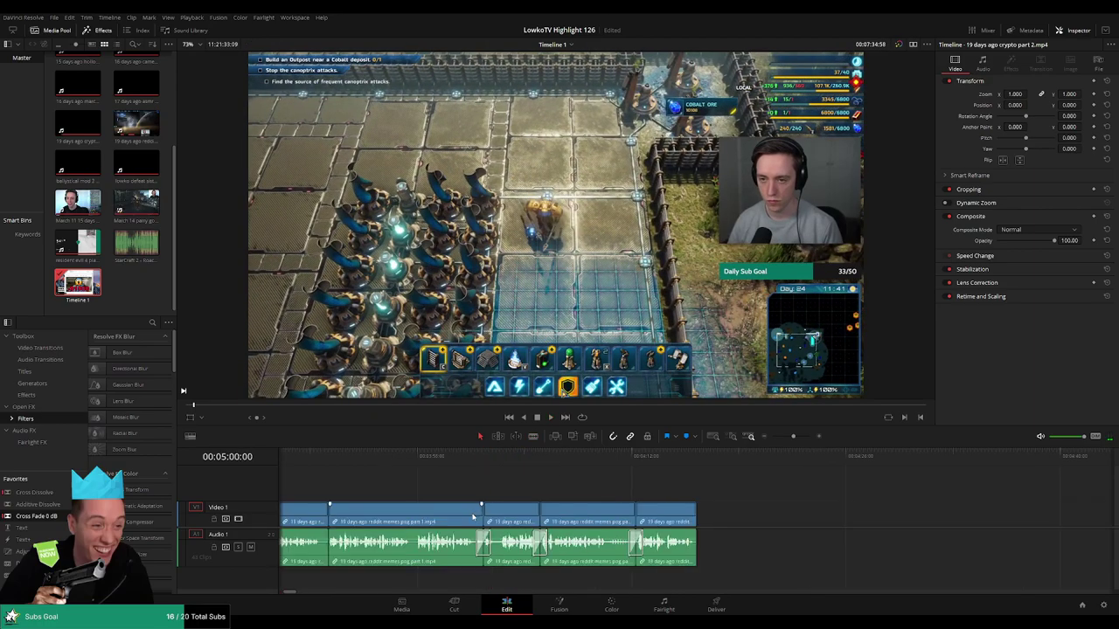
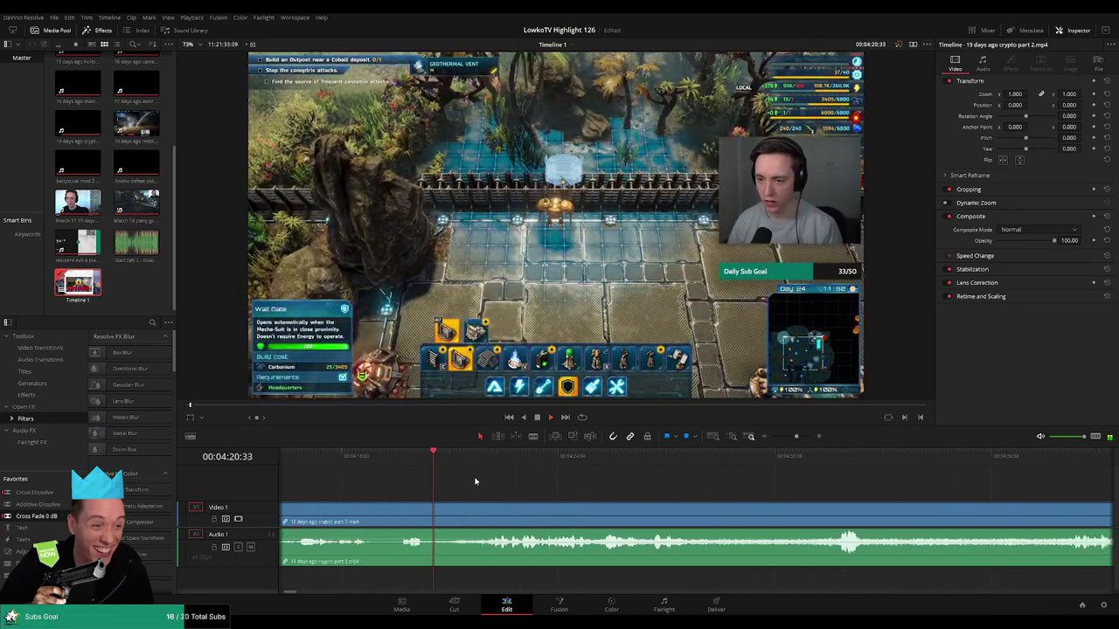
# Stop playback at 04:27:01 and blade the gameplay clip there
pyautogui.hscroll(2, 524, 480)
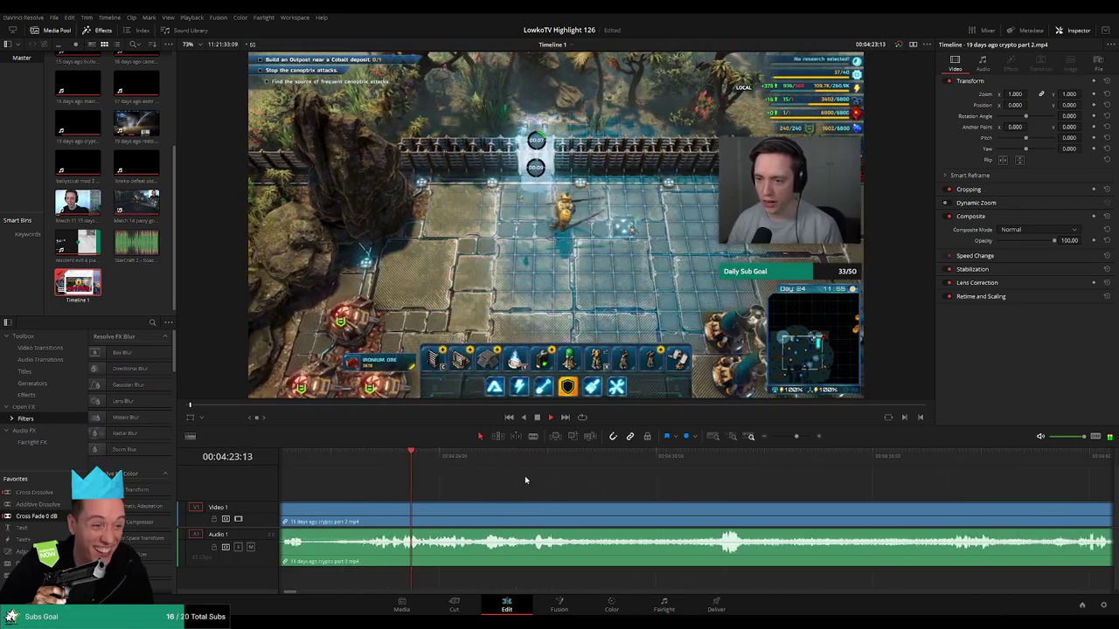
pyautogui.hscroll(2, 499, 482)
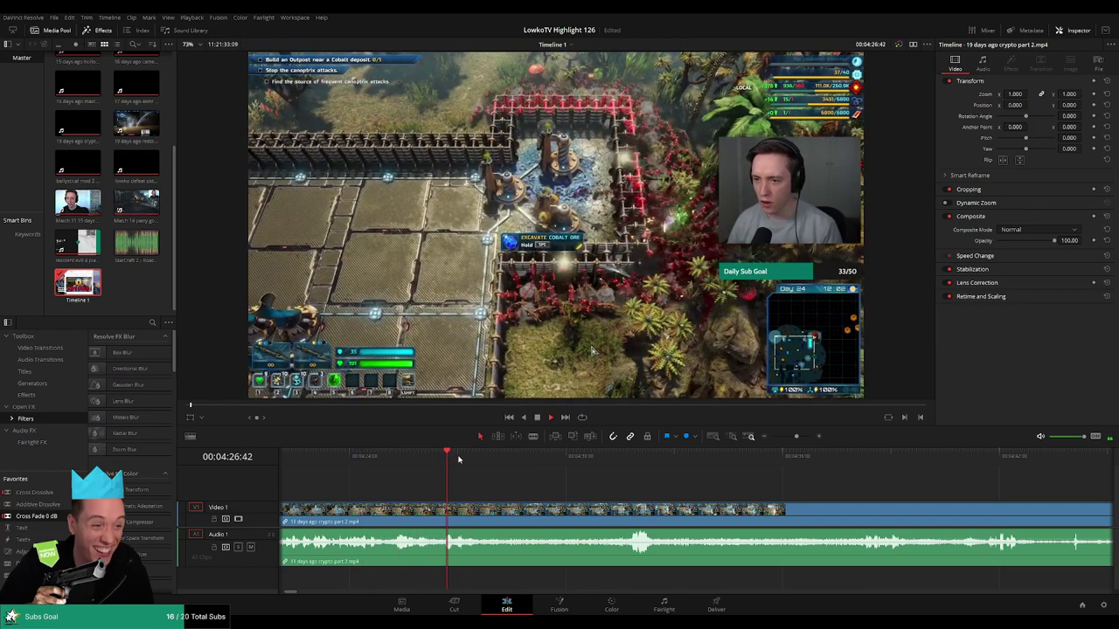
pyautogui.press('space')
pyautogui.scroll(2, 540, 498)
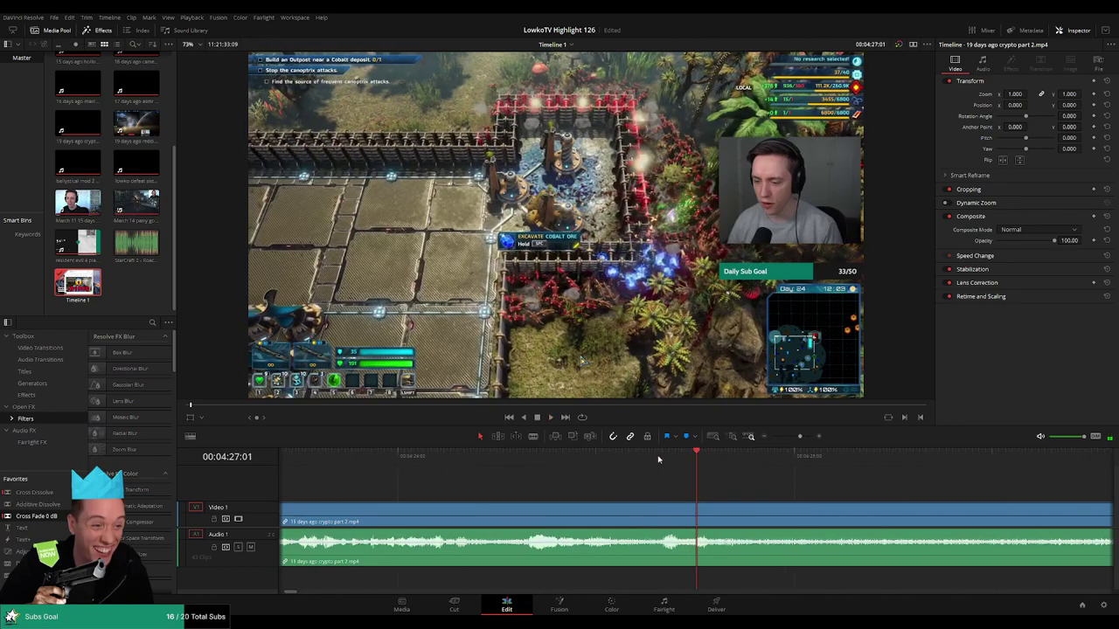
pyautogui.press('b')
pyautogui.click(688, 511)
# Make a second cut at 04:27:13 and open StarCraft 2 - Roach Quotes.mp3 for preview
pyautogui.press('space')
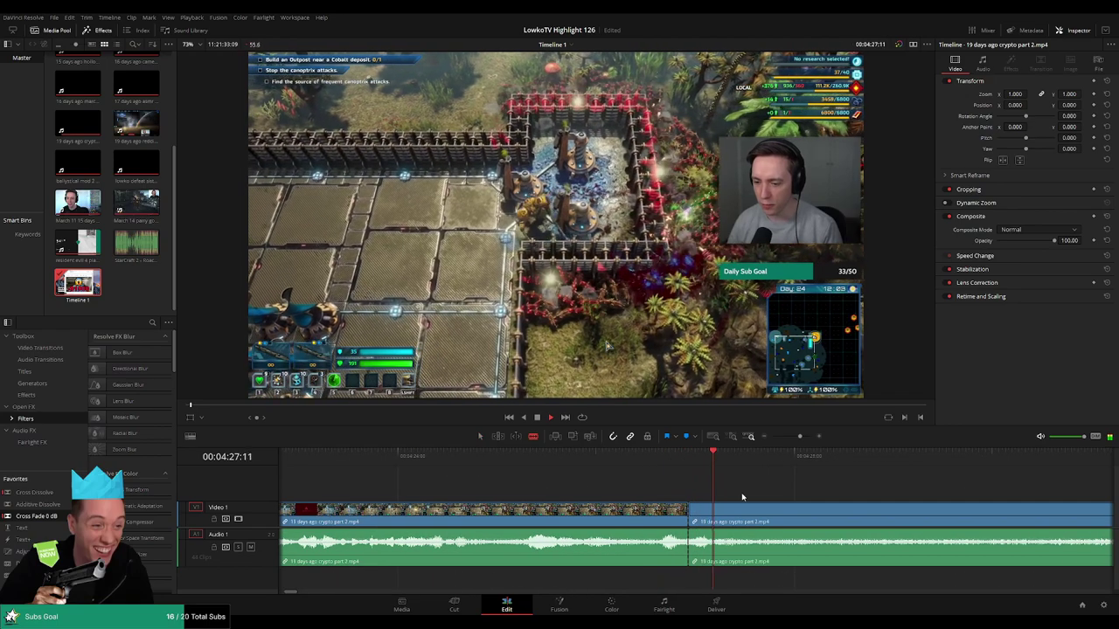
pyautogui.click(717, 511)
pyautogui.press('a')
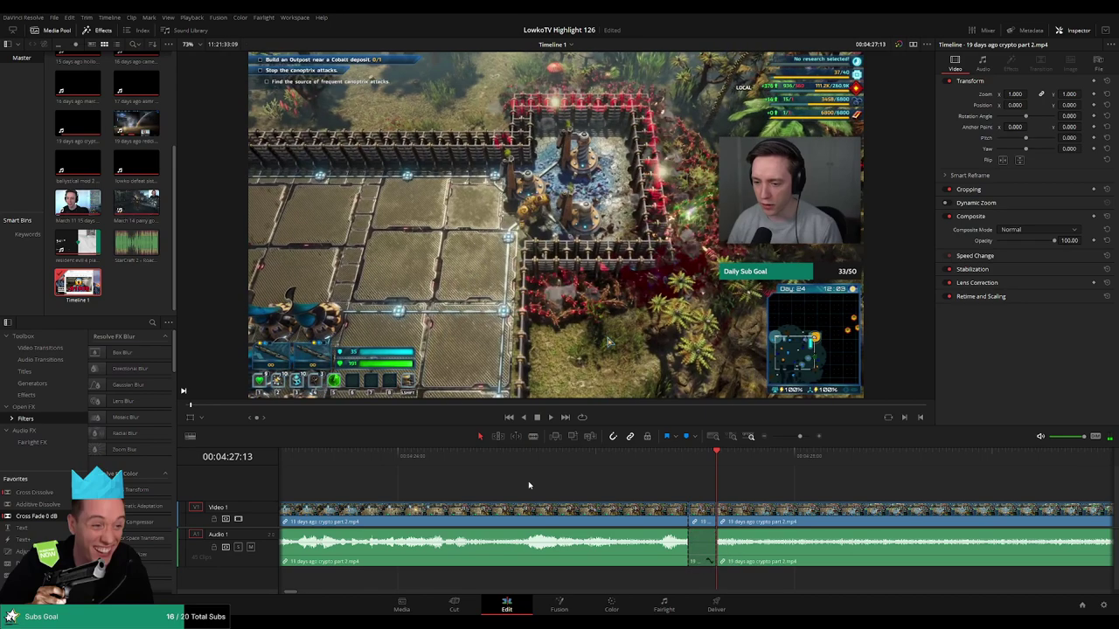
pyautogui.doubleClick(136, 243)
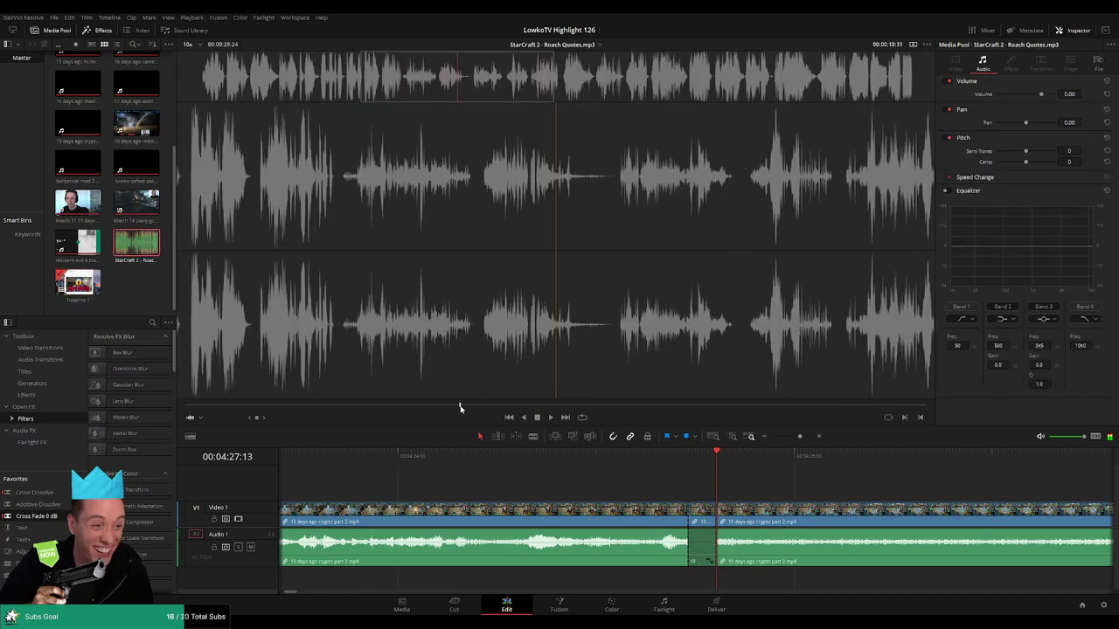
# Preview the Roach Quotes audio and drop it onto a new Audio 2 track at the 04:27 cut
pyautogui.press('space')
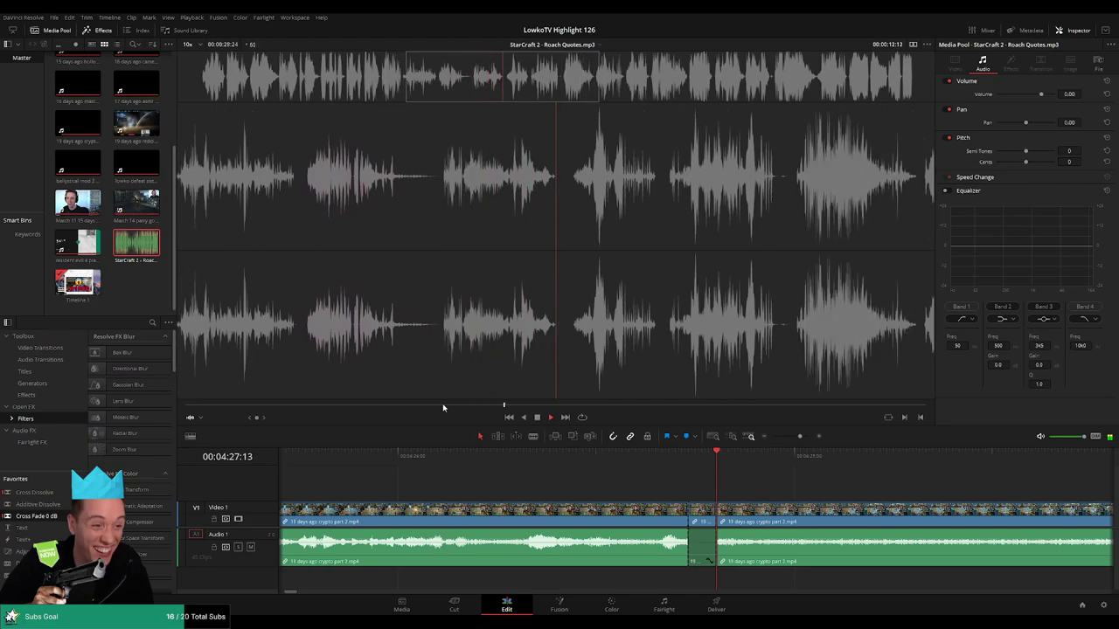
pyautogui.press('space')
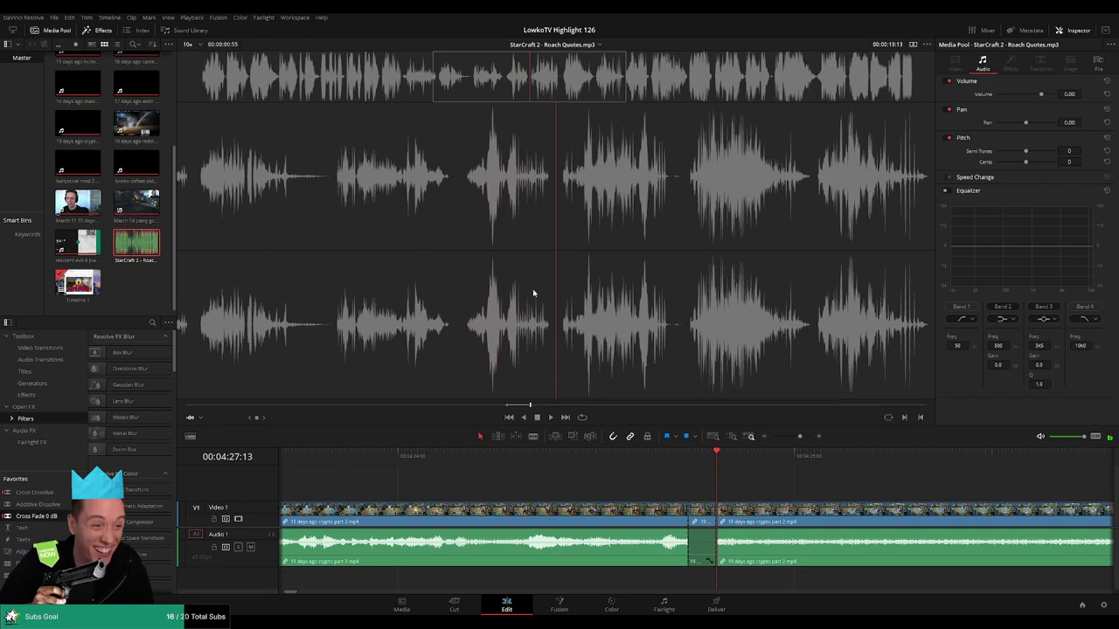
pyautogui.moveTo(532, 293)
pyautogui.mouseDown()
pyautogui.moveTo(746, 581)
pyautogui.moveTo(708, 581)
pyautogui.mouseUp()
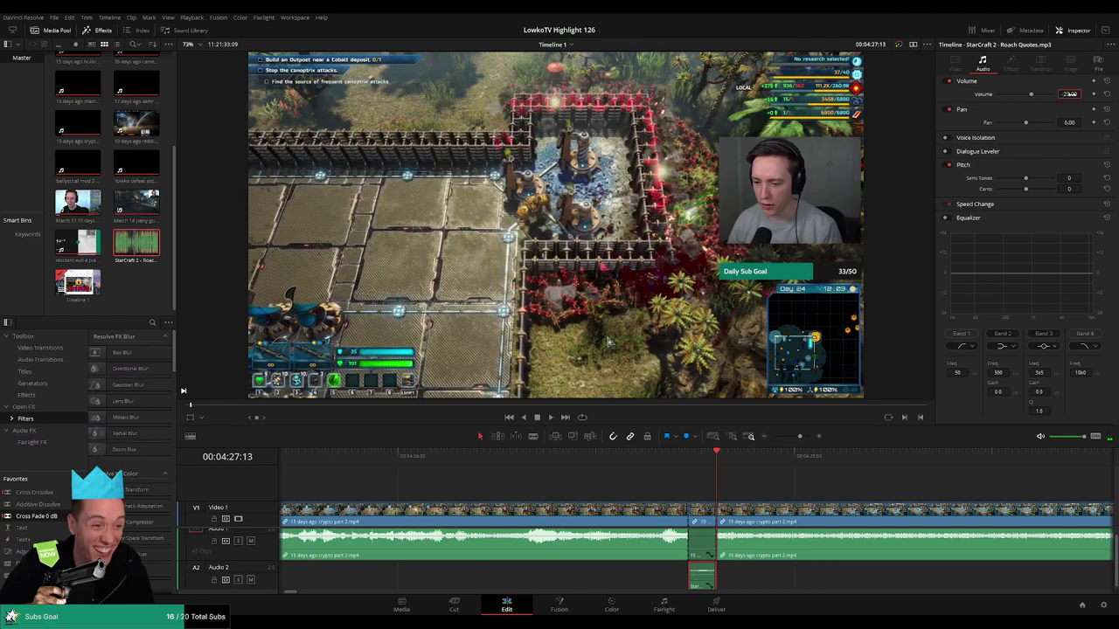
pyautogui.click(78, 282)
pyautogui.click(666, 457)
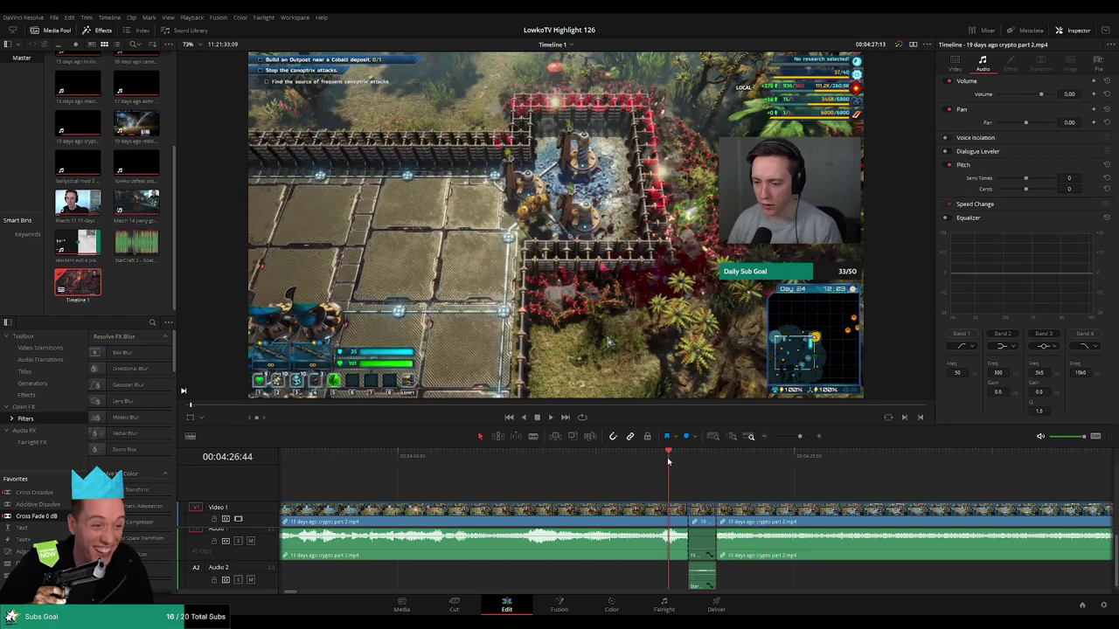
pyautogui.press('space')
pyautogui.scroll(-2, 786, 493)
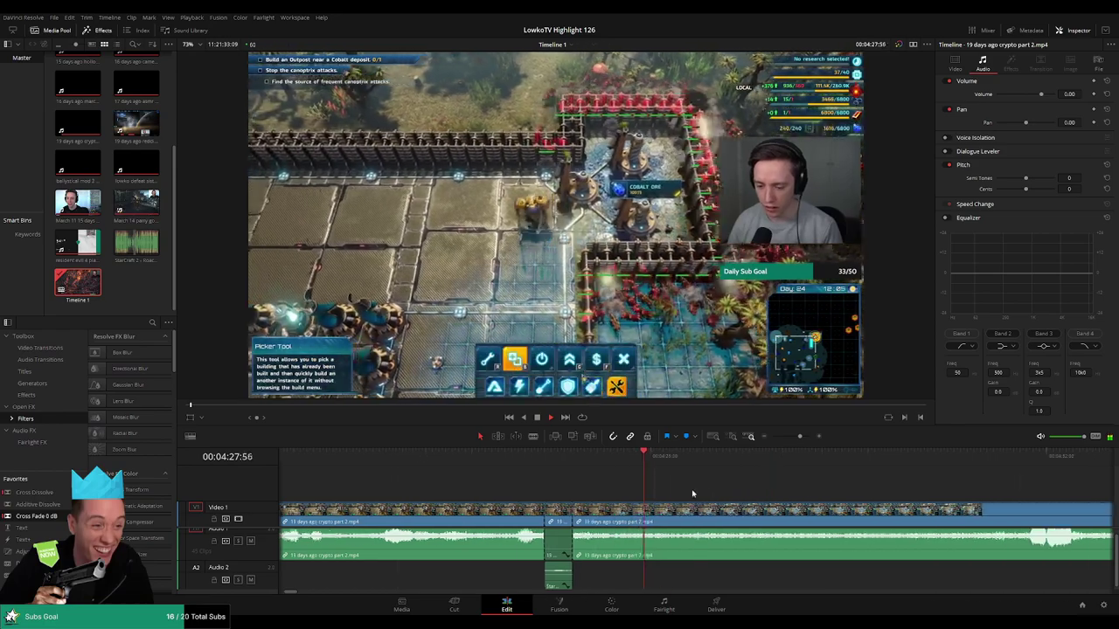
pyautogui.scroll(-2, 601, 492)
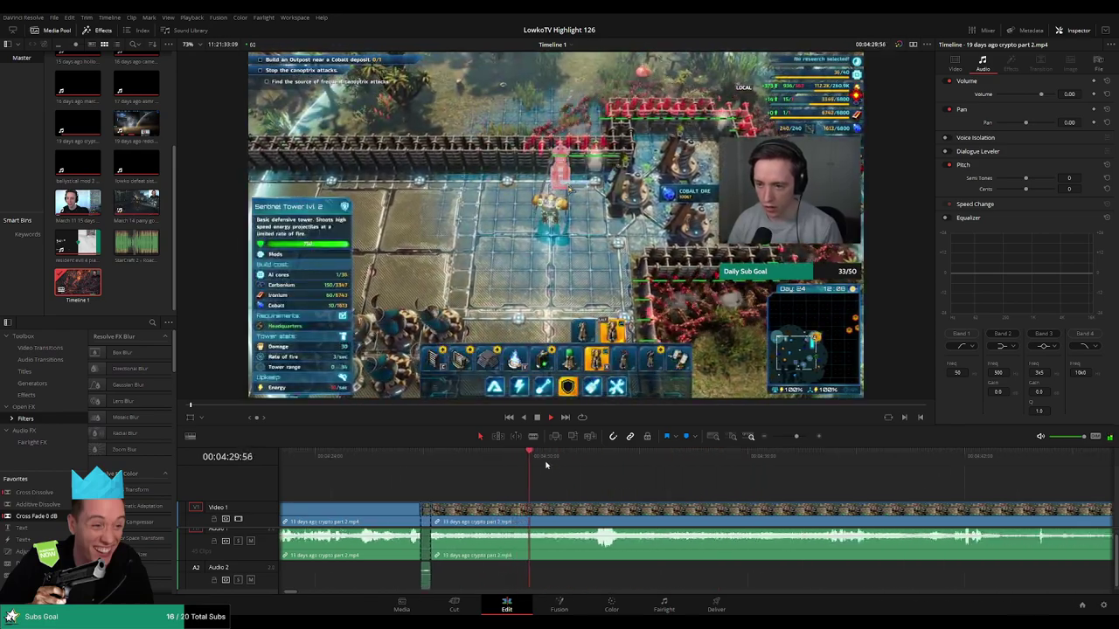
pyautogui.scroll(1, 685, 548)
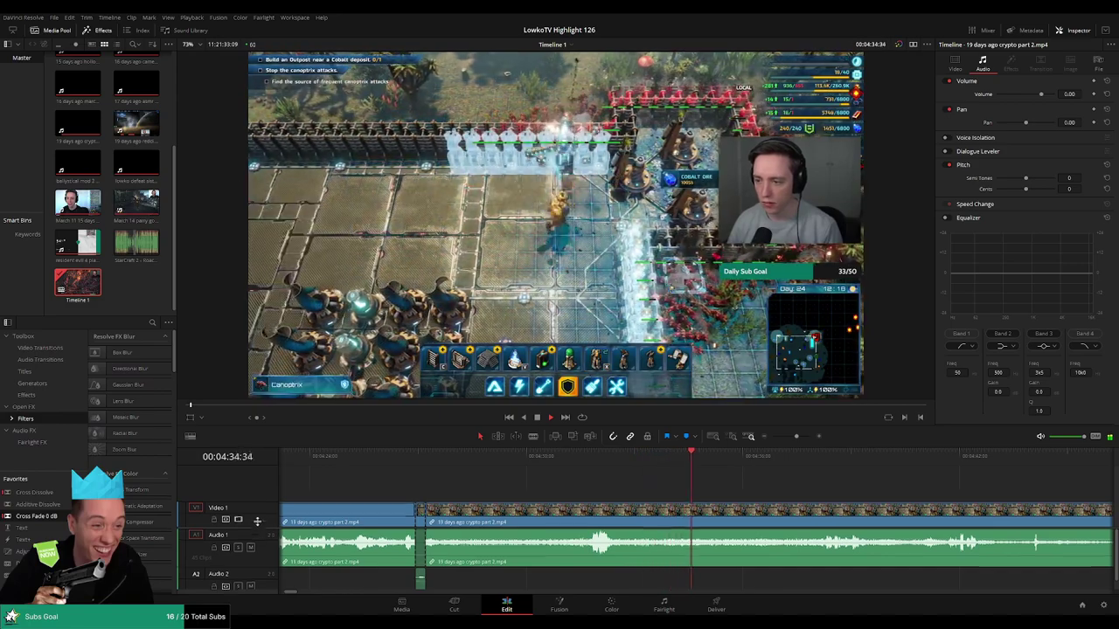
pyautogui.scroll(-2, 743, 487)
pyautogui.hscroll(2, 743, 487)
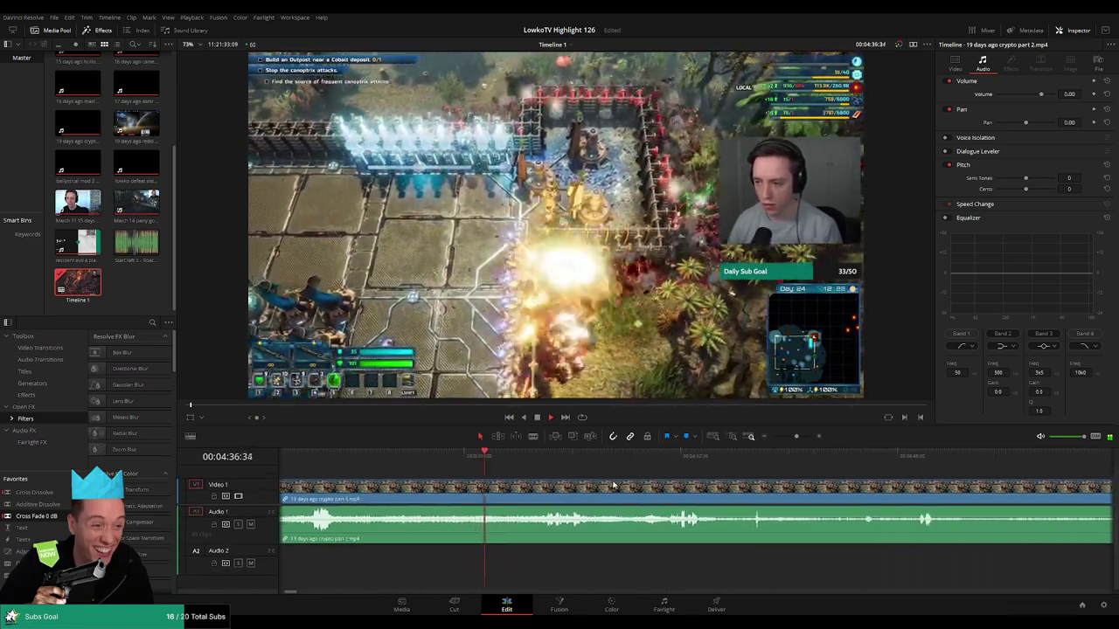
pyautogui.hscroll(2, 612, 485)
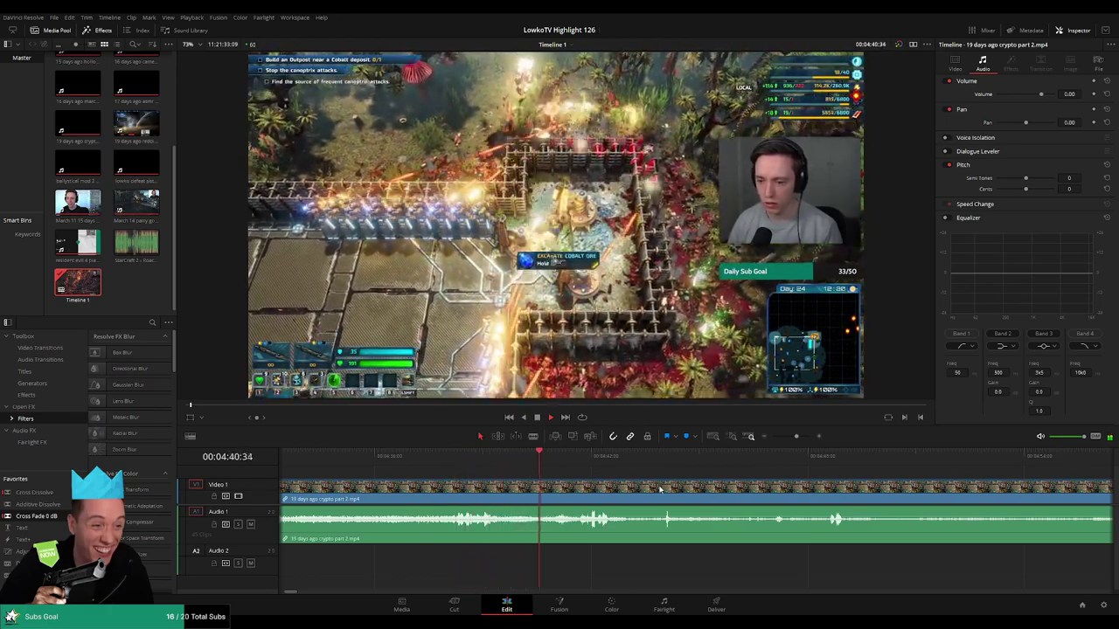
pyautogui.hscroll(1, 592, 481)
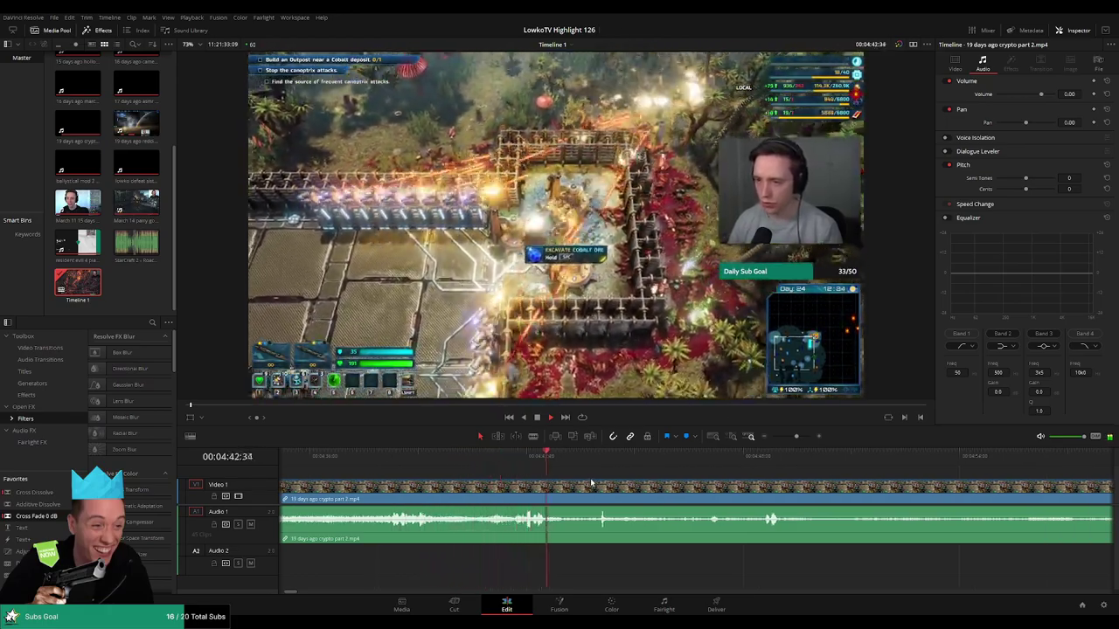
pyautogui.hscroll(1, 586, 481)
pyautogui.hscroll(1, 577, 480)
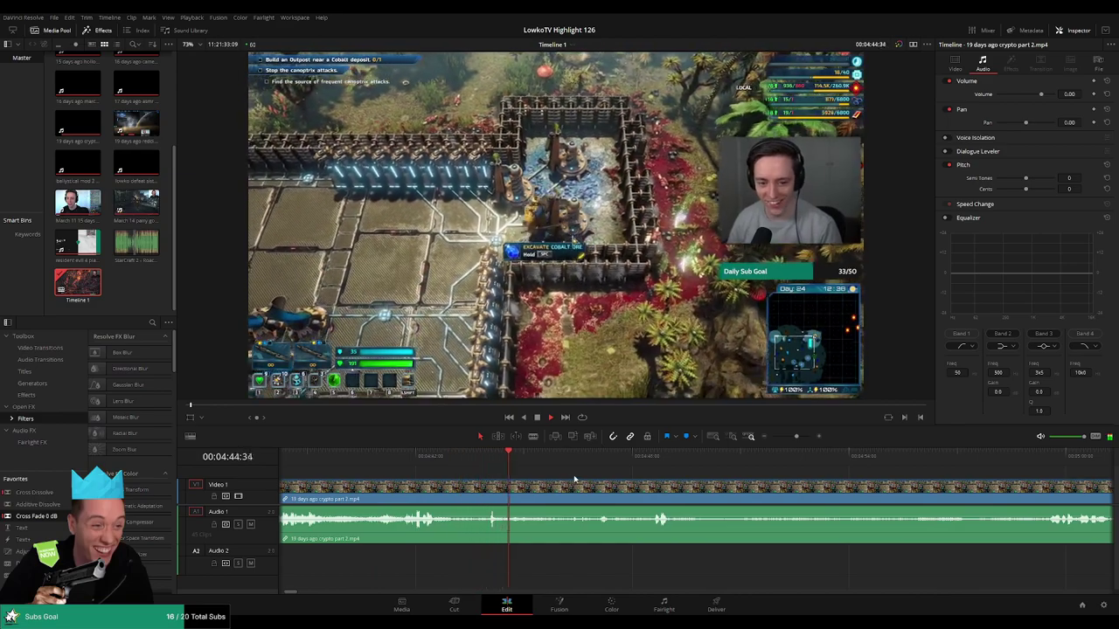
pyautogui.hscroll(3, 520, 473)
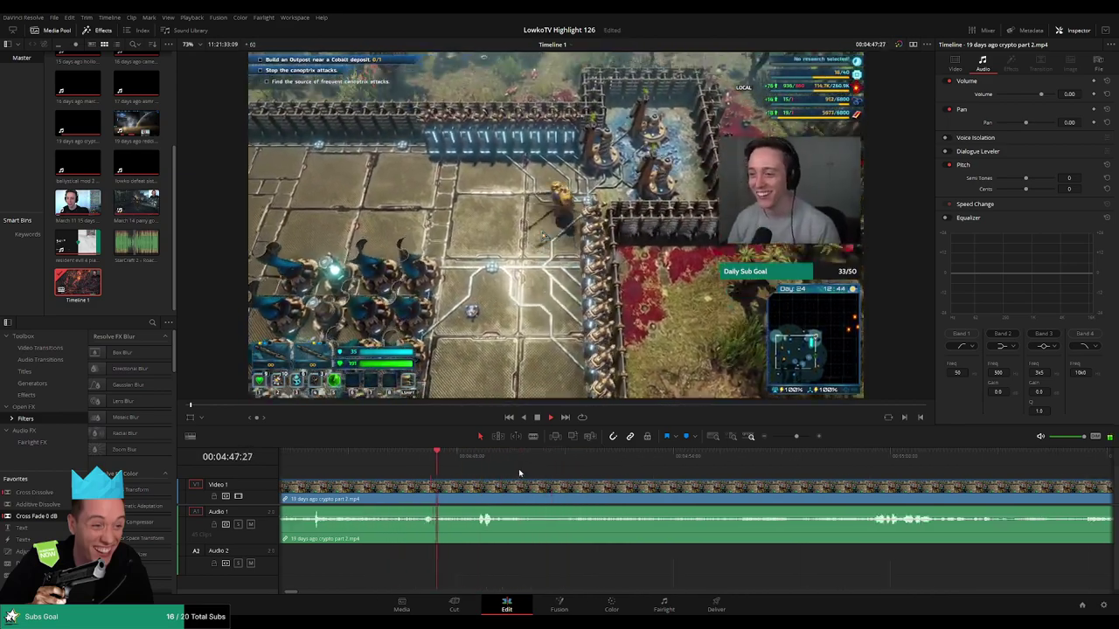
# Blade the clip at 04:49:41 and around 05:00, then delete the dead stretch between
pyautogui.press('b')
pyautogui.click(517, 487)
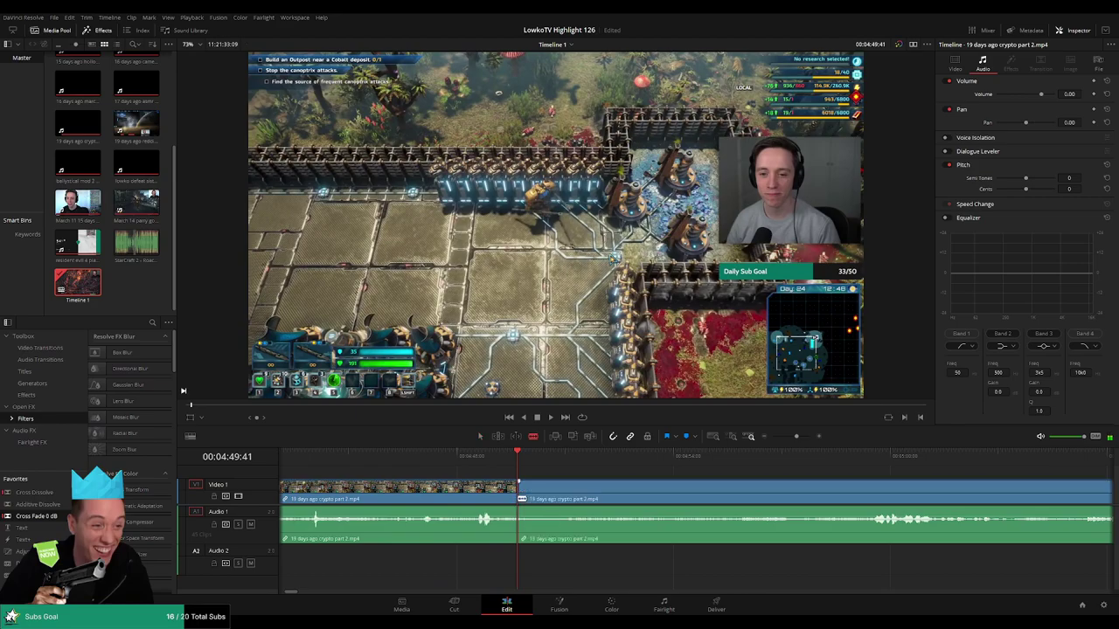
pyautogui.click(757, 472)
pyautogui.click(872, 477)
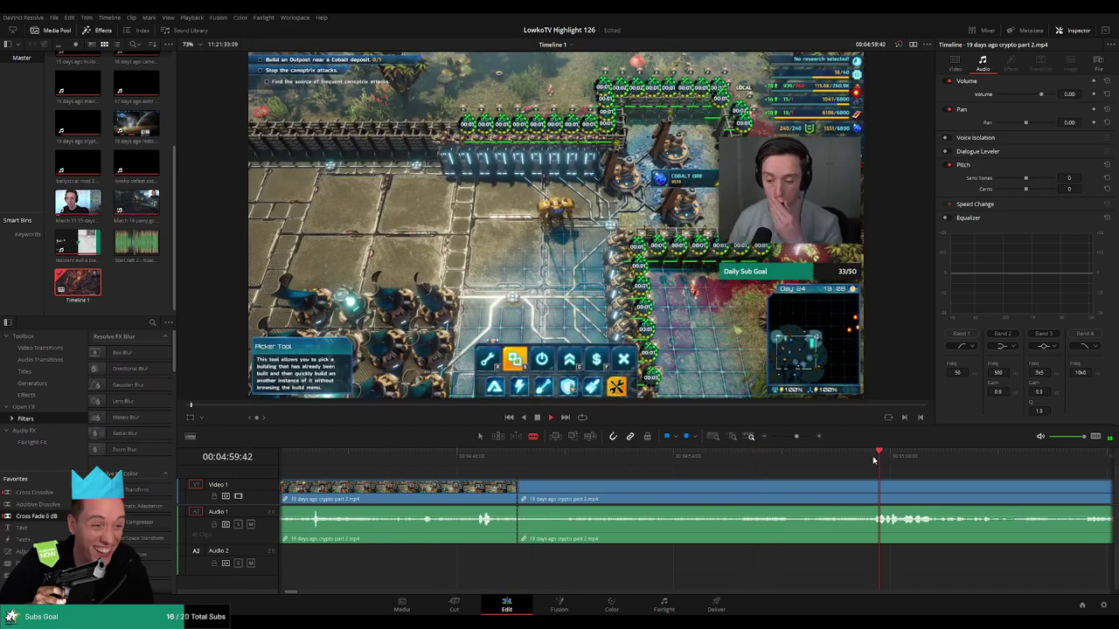
pyautogui.click(865, 516)
pyautogui.click(816, 506)
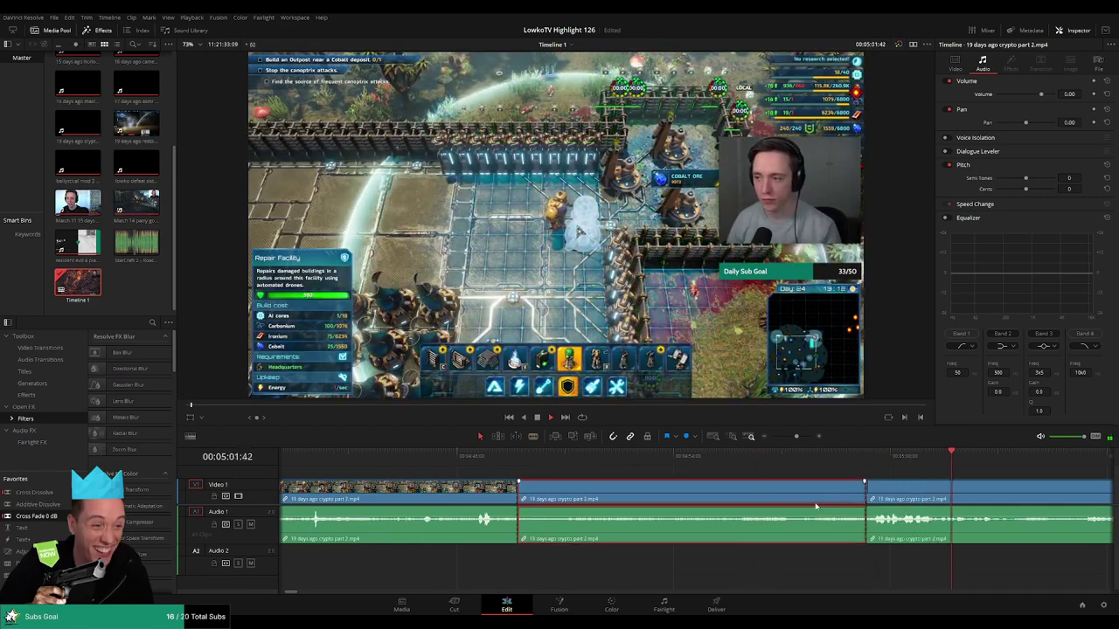
pyautogui.press('Delete')
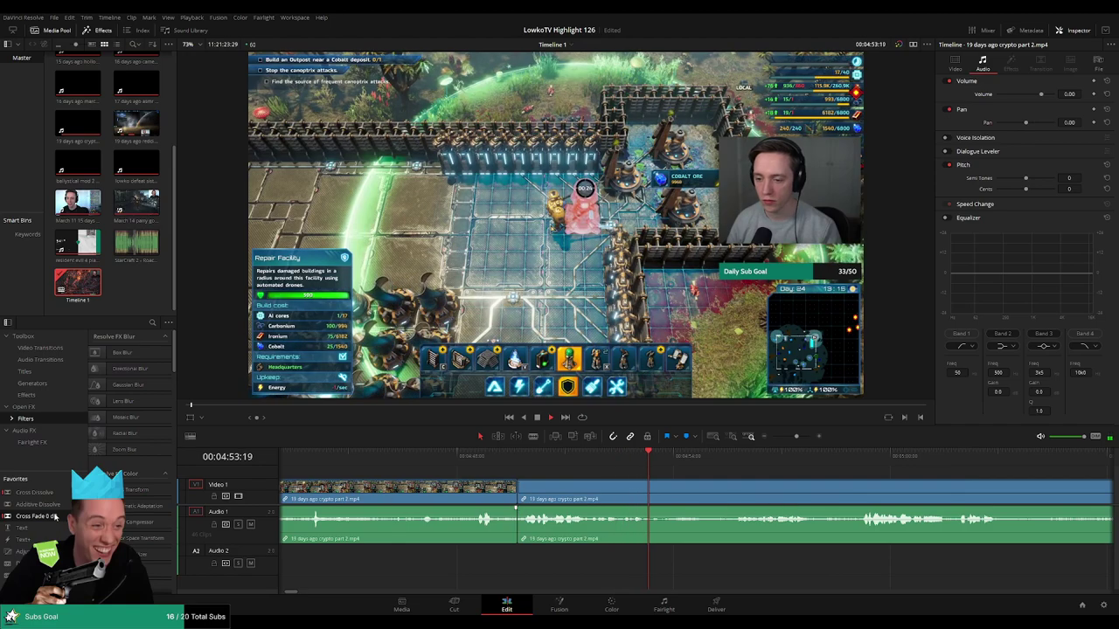
# Add a Cross Fade 0 dB at the audio edit, trim the next edit to about 04:53, and review
pyautogui.moveTo(54, 516); pyautogui.dragTo(528, 519)
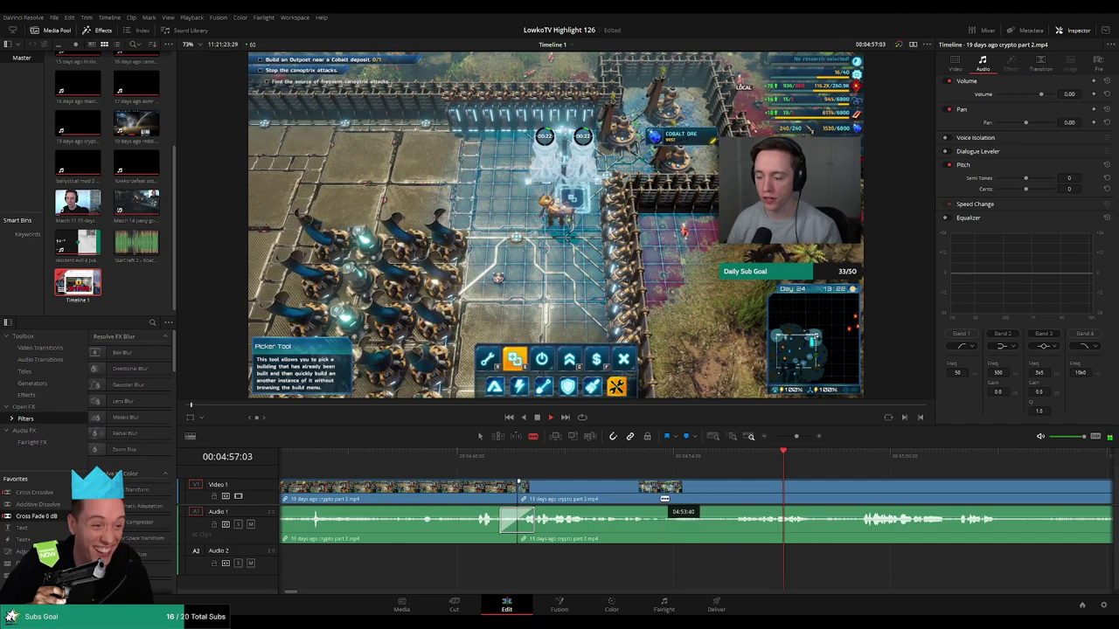
pyautogui.moveTo(666, 511); pyautogui.dragTo(661, 512)
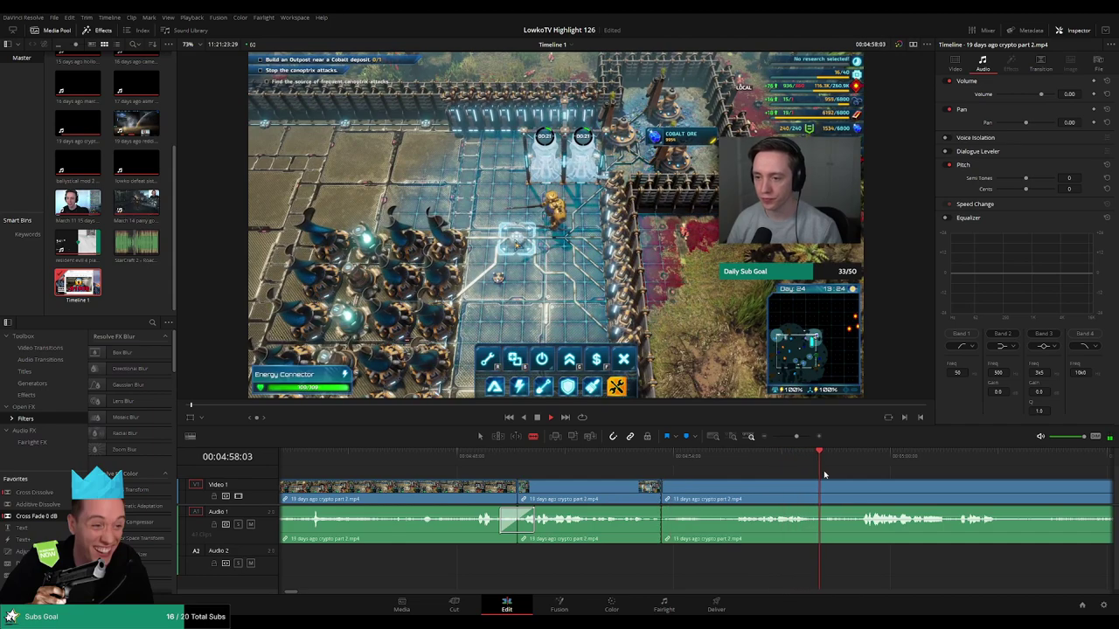
pyautogui.click(648, 469)
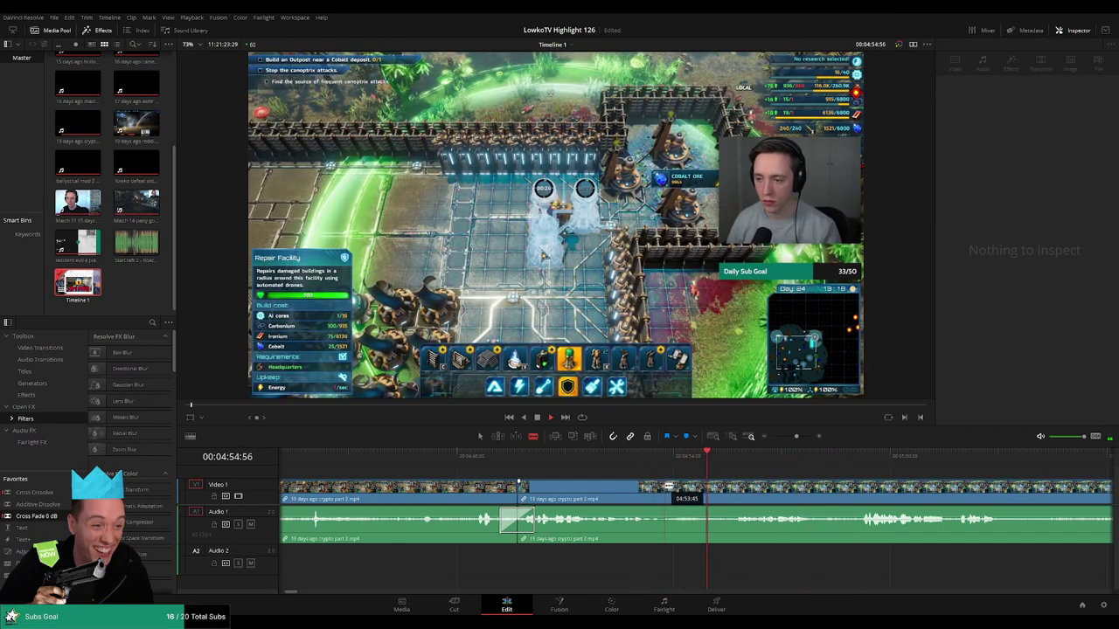
pyautogui.hscroll(5, 786, 467)
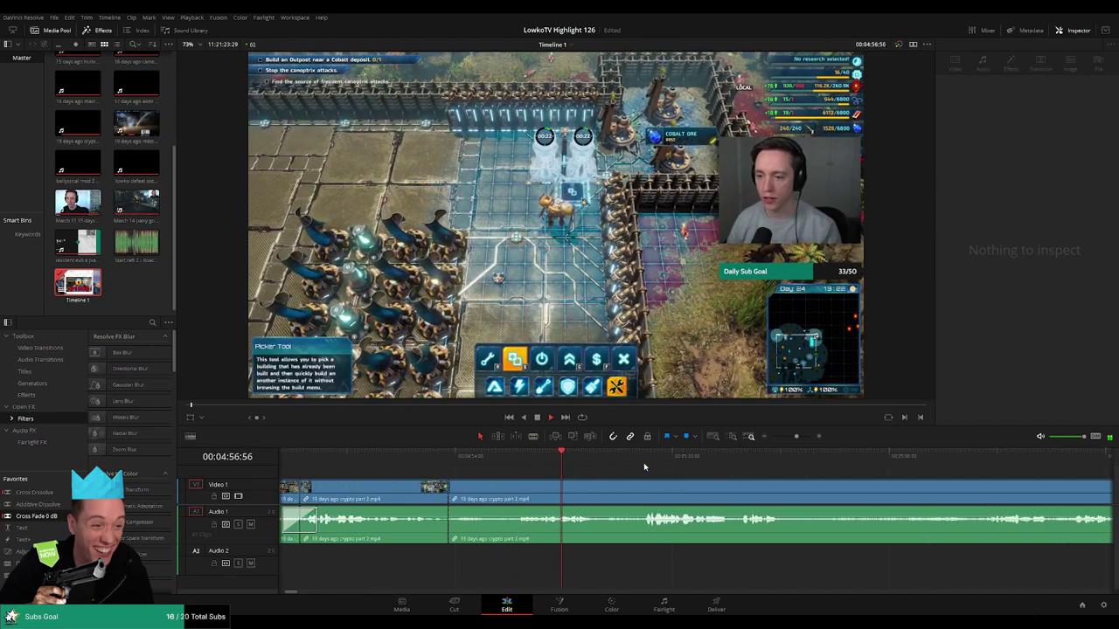
pyautogui.click(644, 466)
pyautogui.hscroll(5, 572, 475)
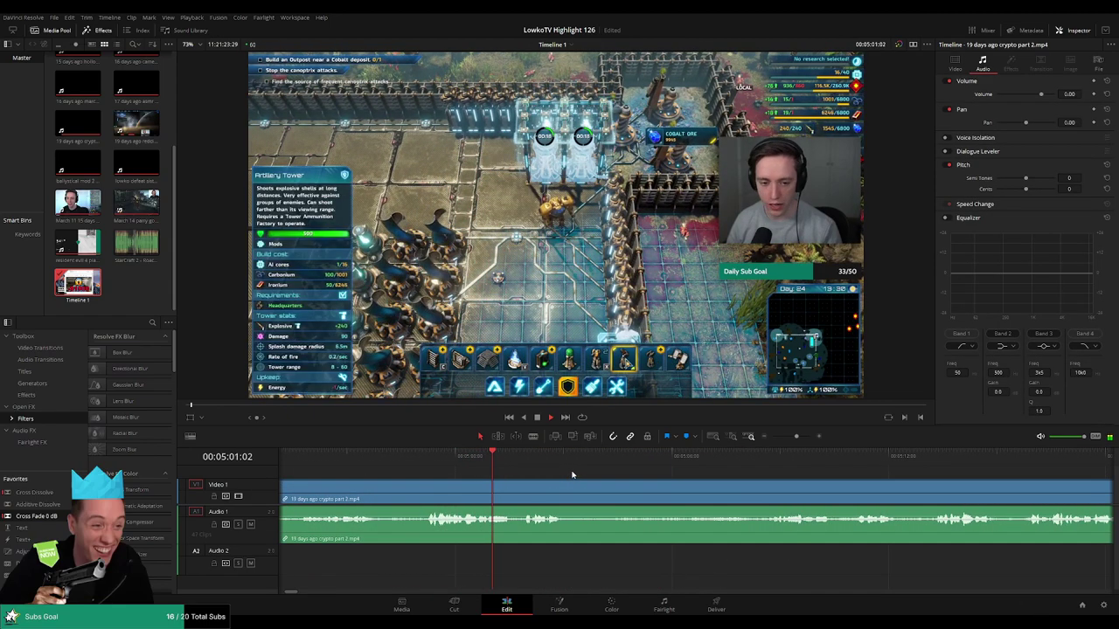
pyautogui.click(774, 457)
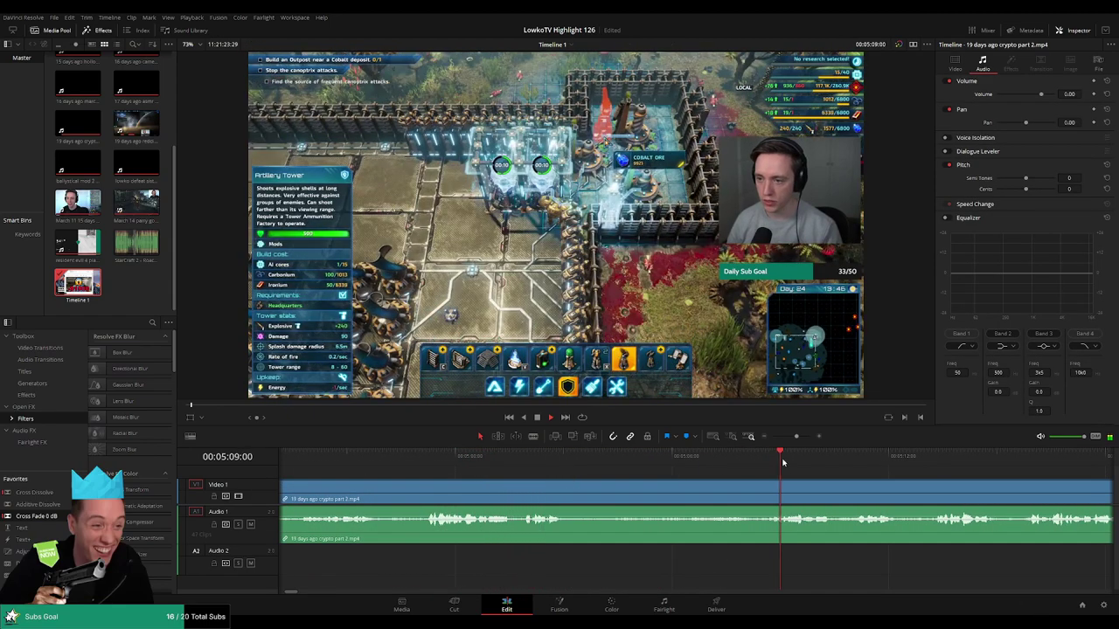
pyautogui.hscroll(4, 734, 468)
pyautogui.click(690, 460)
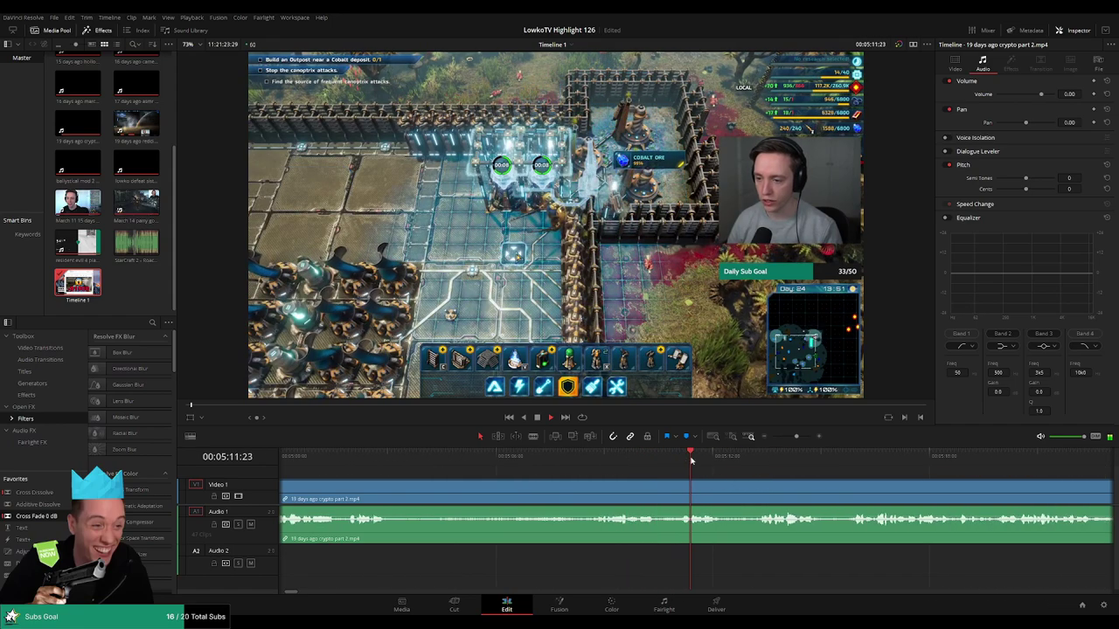
pyautogui.click(767, 456)
pyautogui.hscroll(5, 629, 463)
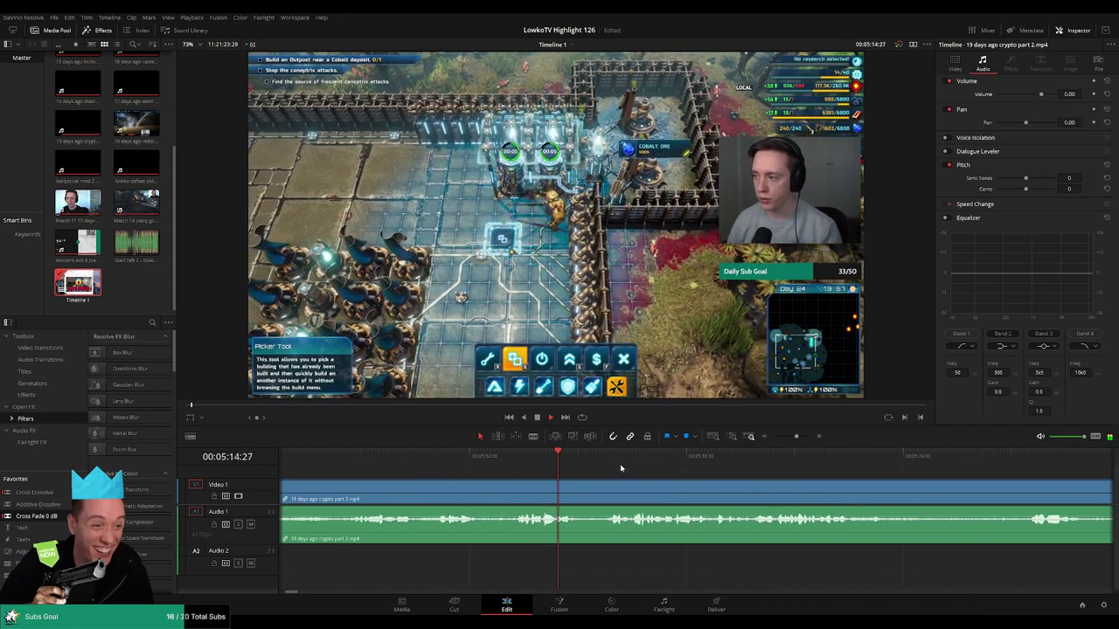
pyautogui.click(647, 475)
pyautogui.hscroll(4, 647, 475)
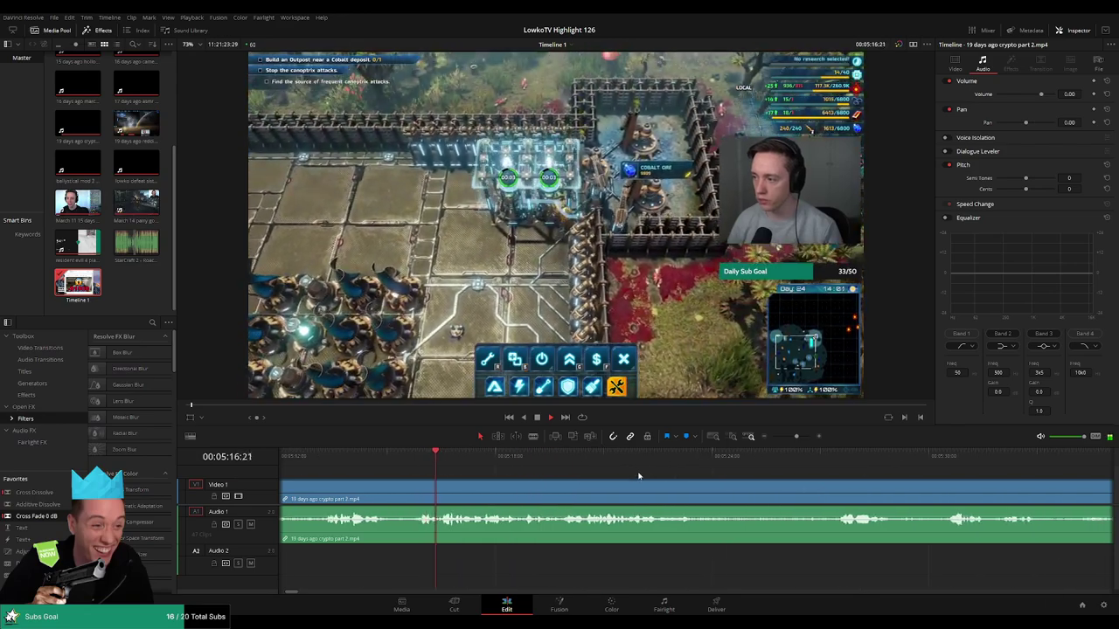
pyautogui.moveTo(797, 436)
pyautogui.mouseDown()
pyautogui.moveTo(777, 436)
pyautogui.moveTo(798, 437)
pyautogui.mouseUp()
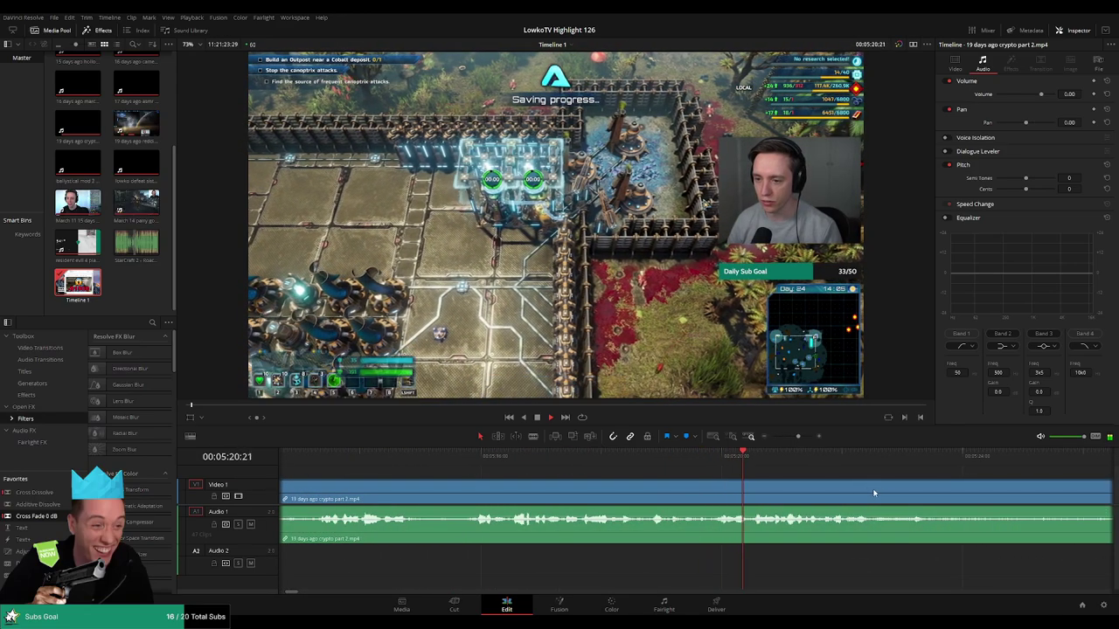
pyautogui.hscroll(6, 642, 486)
pyautogui.hscroll(-3, 478, 483)
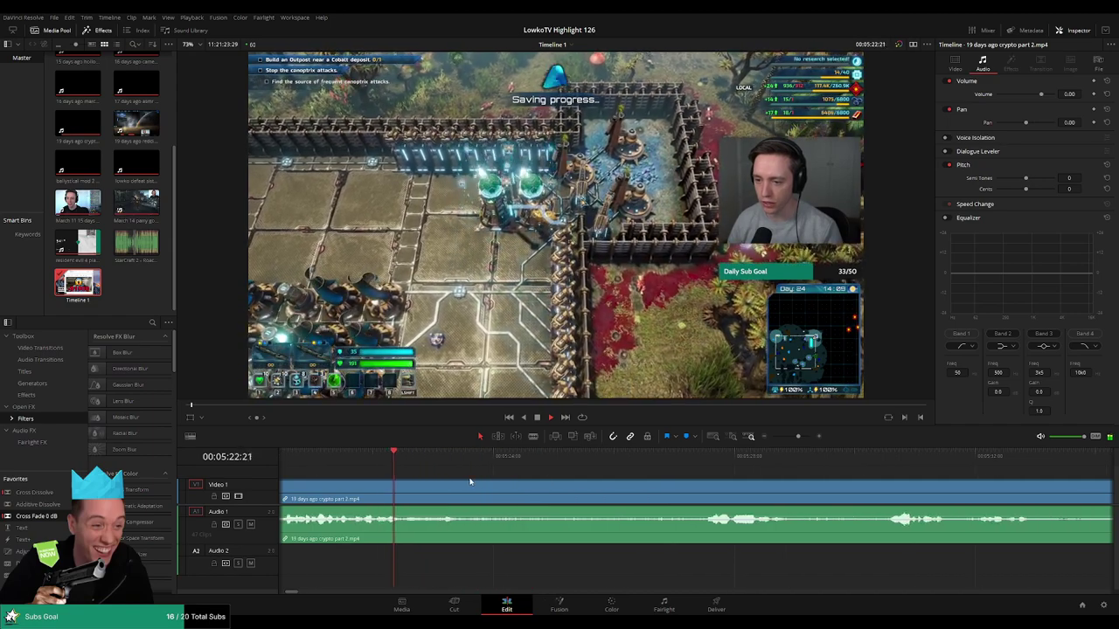
pyautogui.click(684, 455)
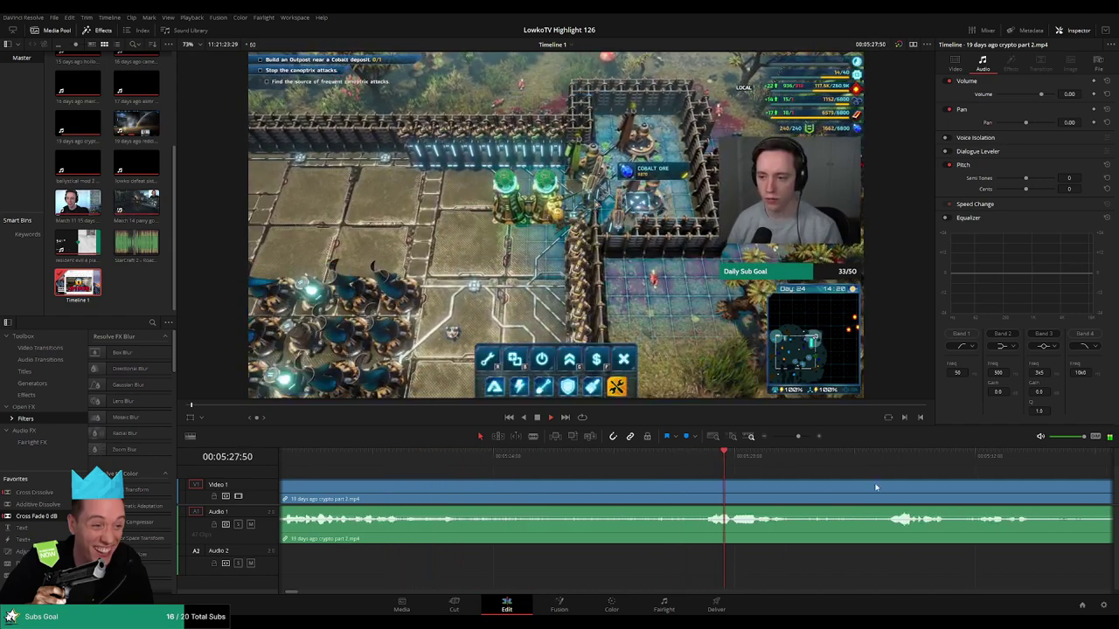
pyautogui.hscroll(4, 593, 489)
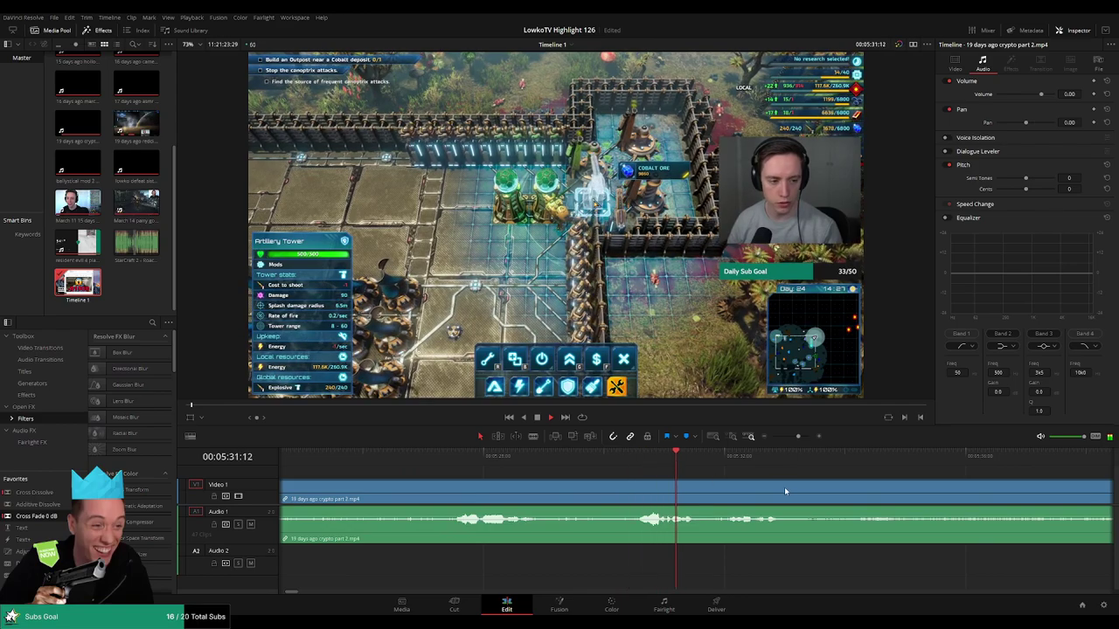
pyautogui.hscroll(3, 784, 487)
pyautogui.hscroll(2, 583, 479)
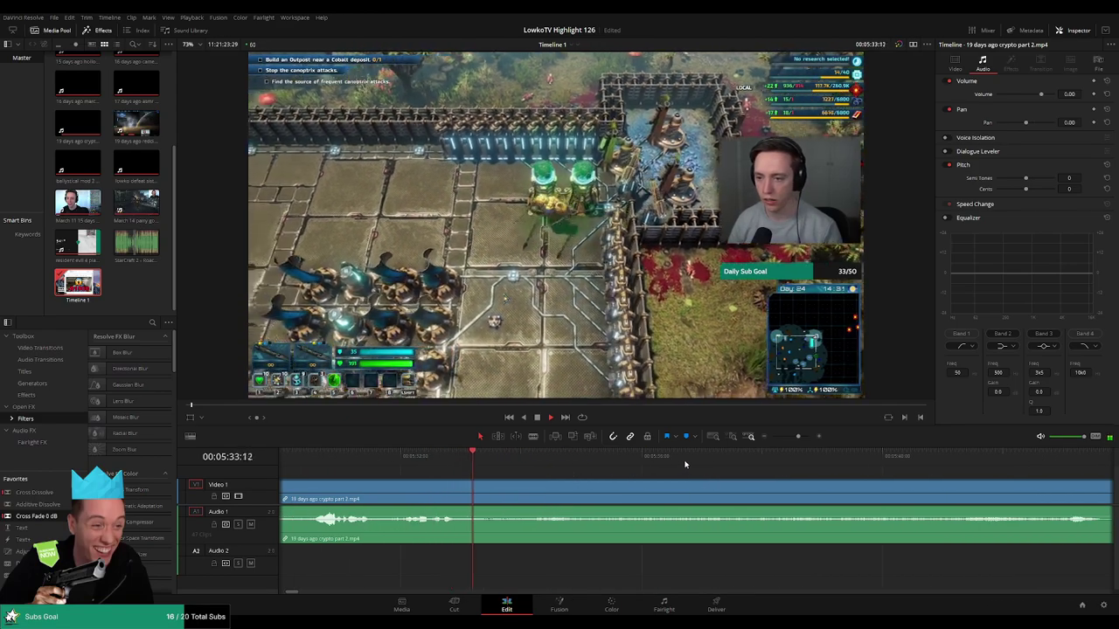
pyautogui.click(979, 455)
pyautogui.hscroll(2, 848, 515)
pyautogui.hscroll(4, 848, 515)
pyautogui.hscroll(2, 650, 486)
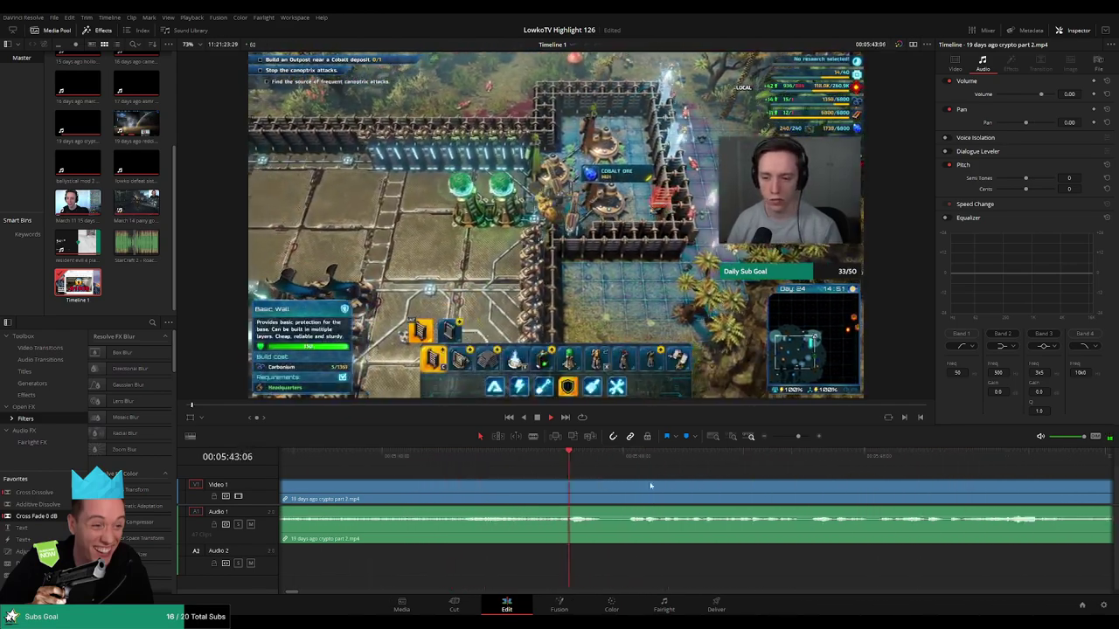
pyautogui.hscroll(1, 647, 485)
pyautogui.hscroll(-3, 629, 486)
pyautogui.hscroll(4, 585, 485)
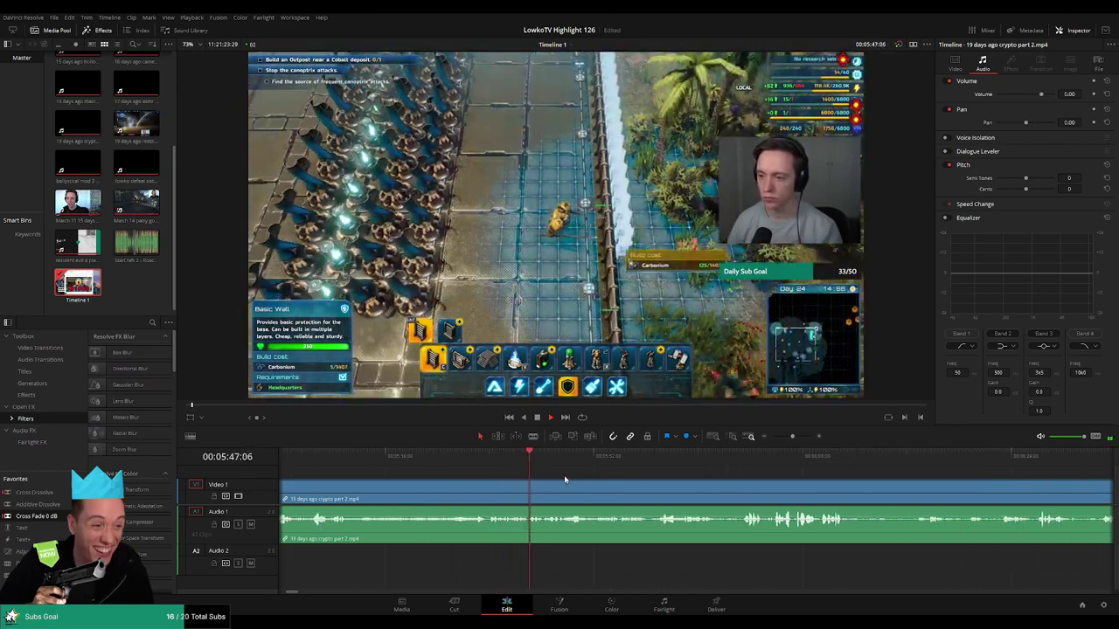
pyautogui.hscroll(1, 568, 472)
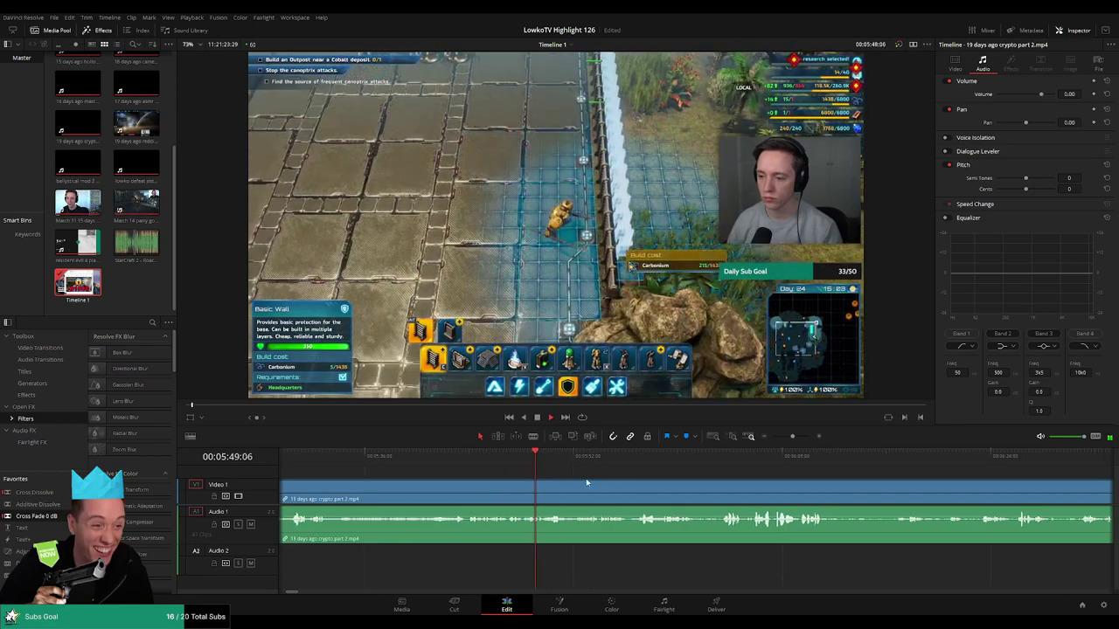
pyautogui.hscroll(3, 546, 472)
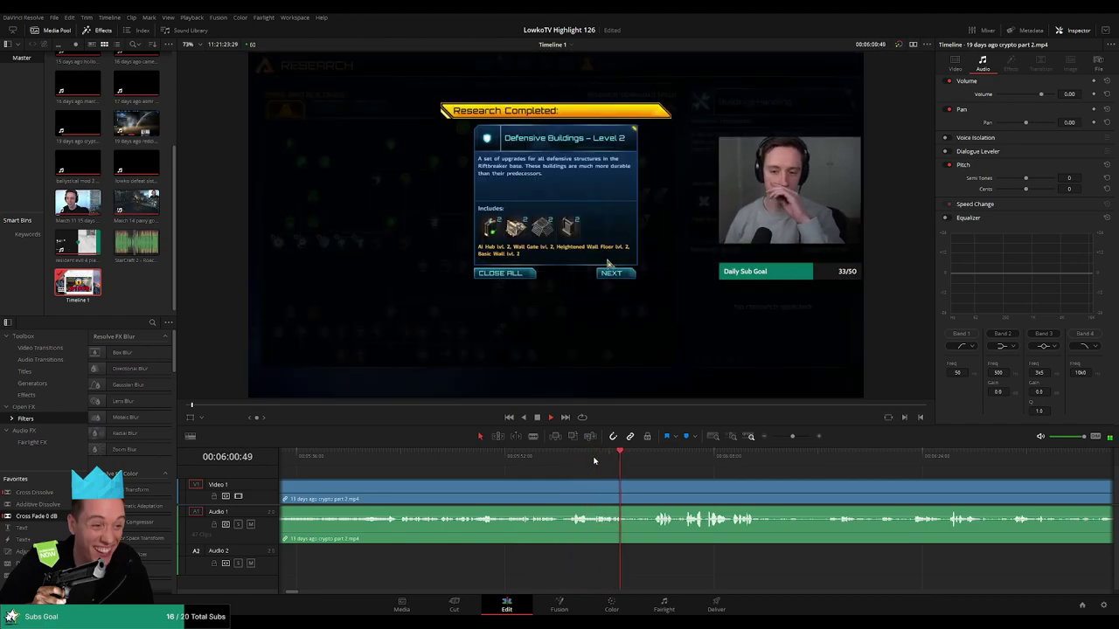
pyautogui.click(657, 456)
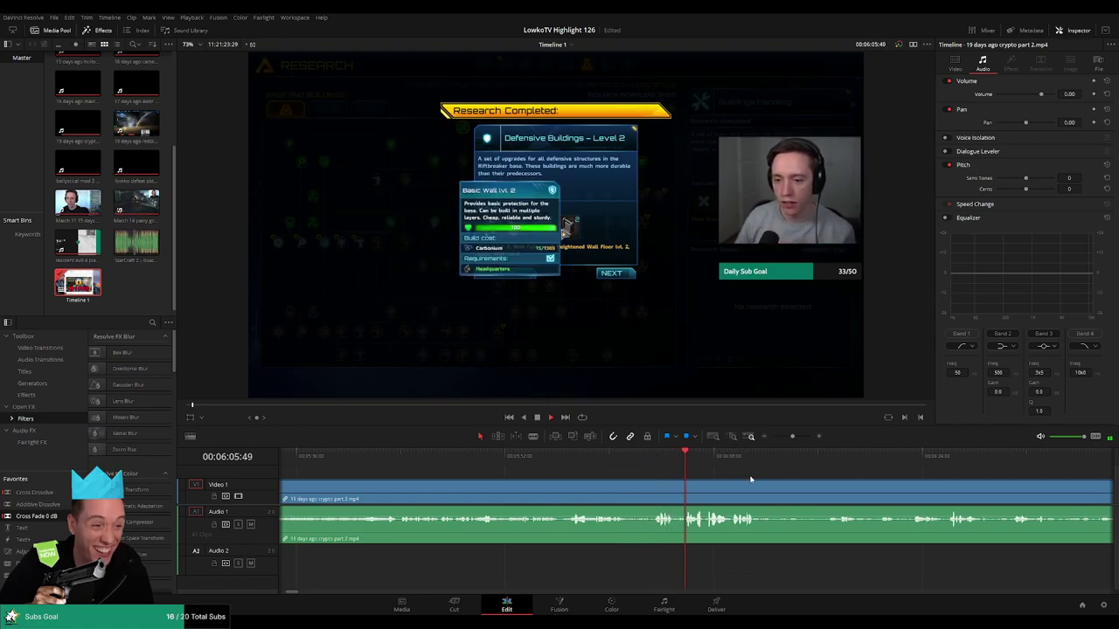
pyautogui.hscroll(2, 750, 479)
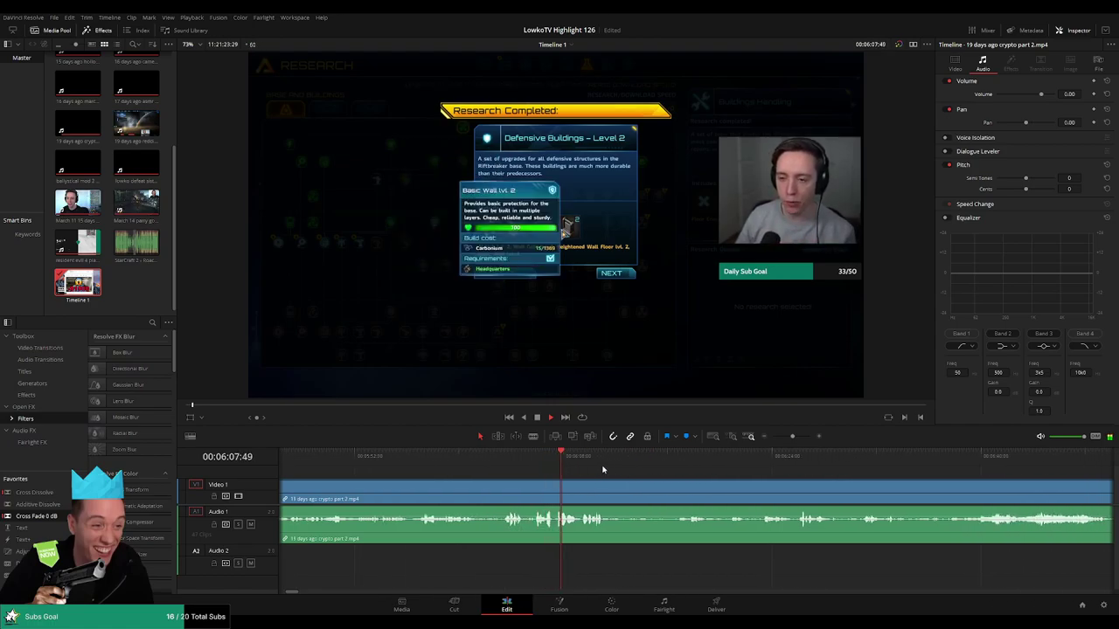
pyautogui.hscroll(1, 561, 470)
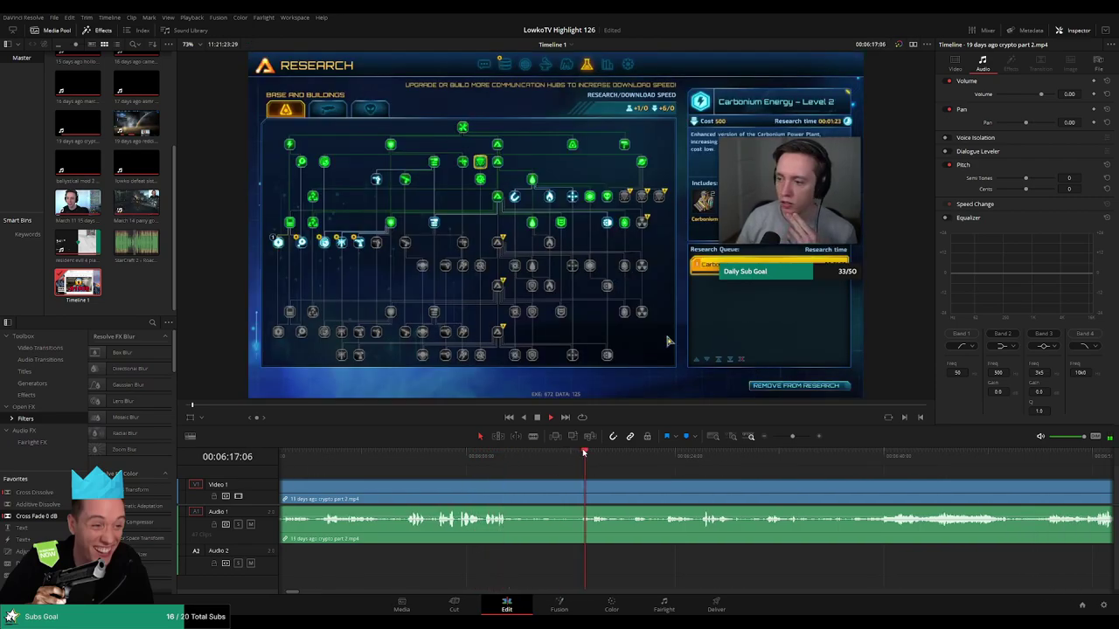
pyautogui.hscroll(2, 672, 478)
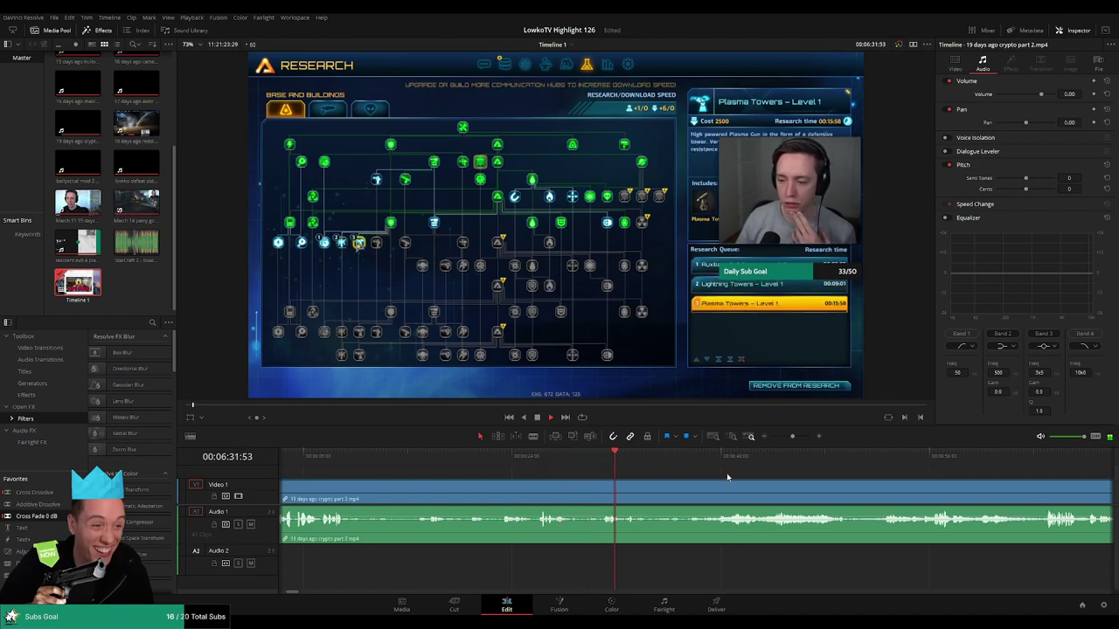
pyautogui.hscroll(3, 543, 466)
pyautogui.click(541, 458)
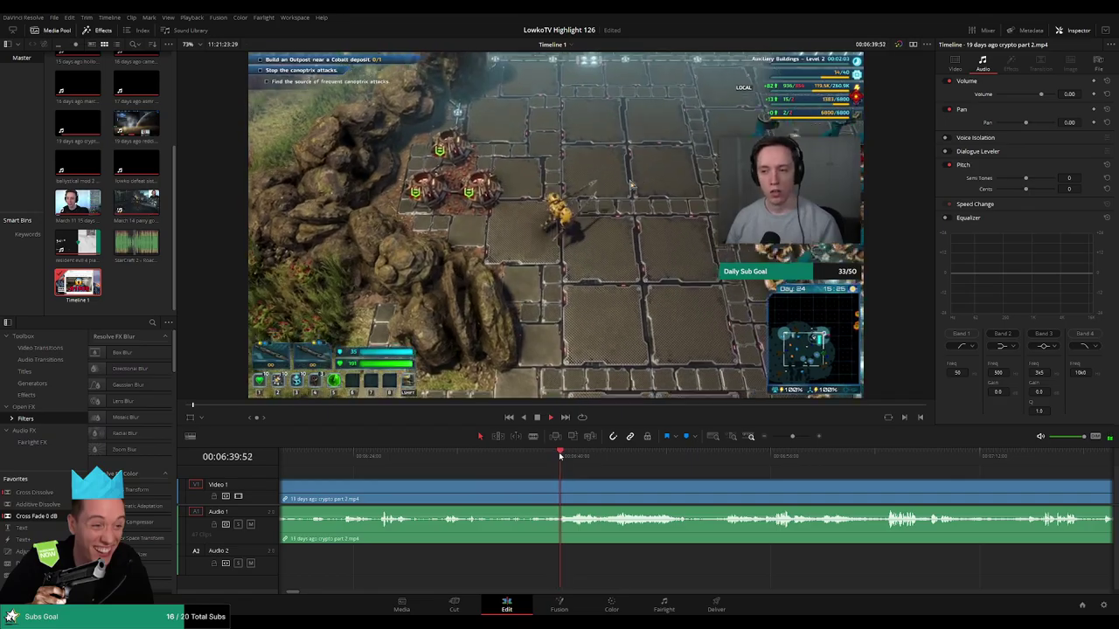
pyautogui.hscroll(2, 594, 477)
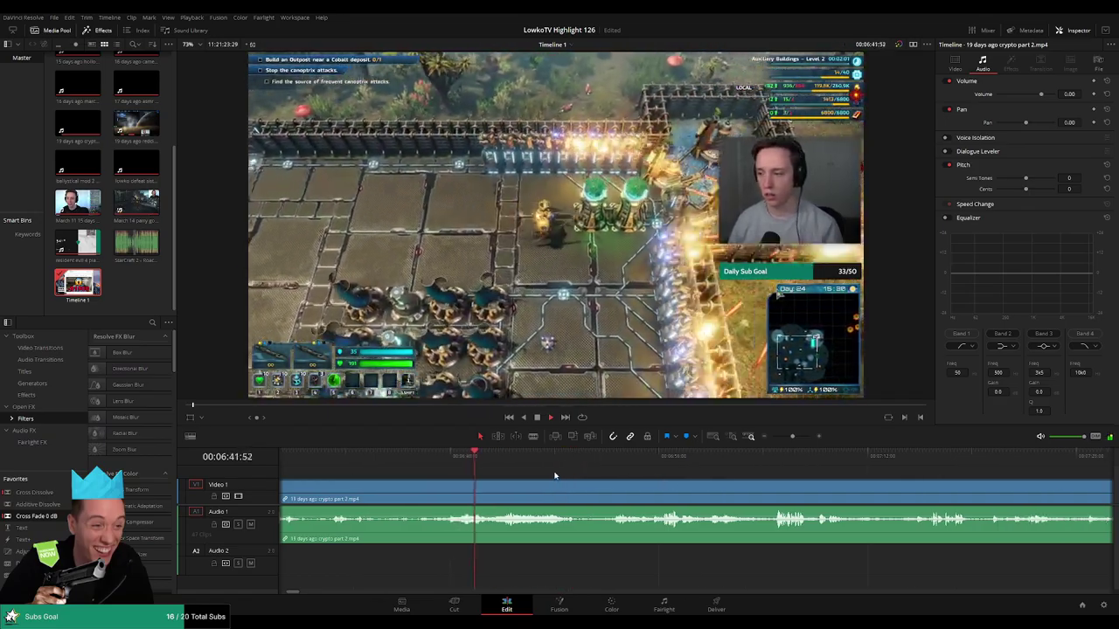
pyautogui.hscroll(2, 495, 469)
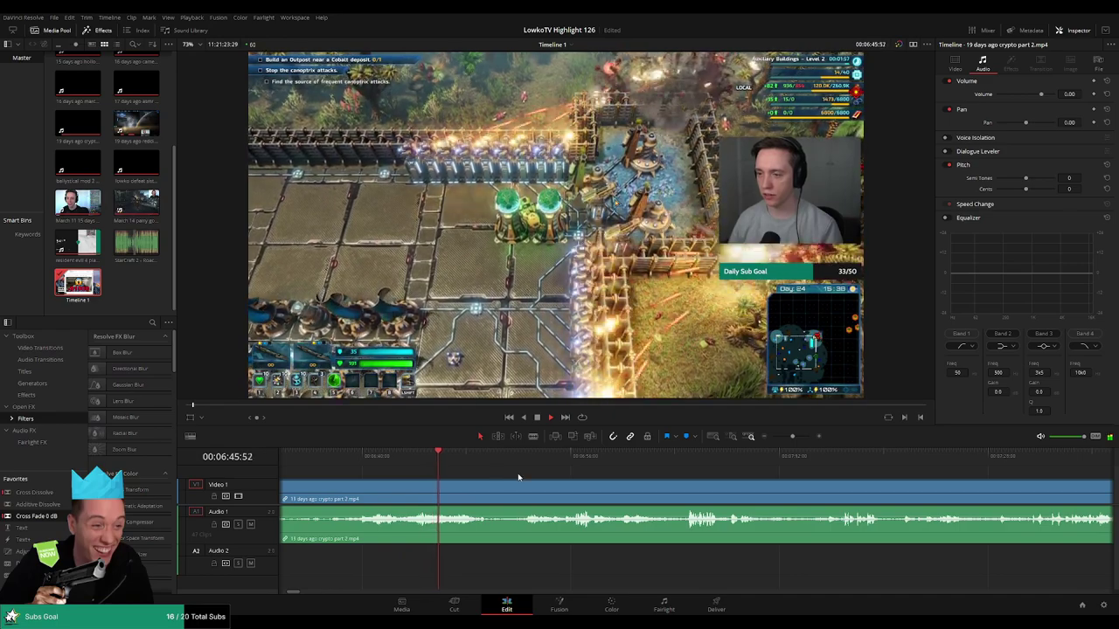
pyautogui.hscroll(1, 534, 477)
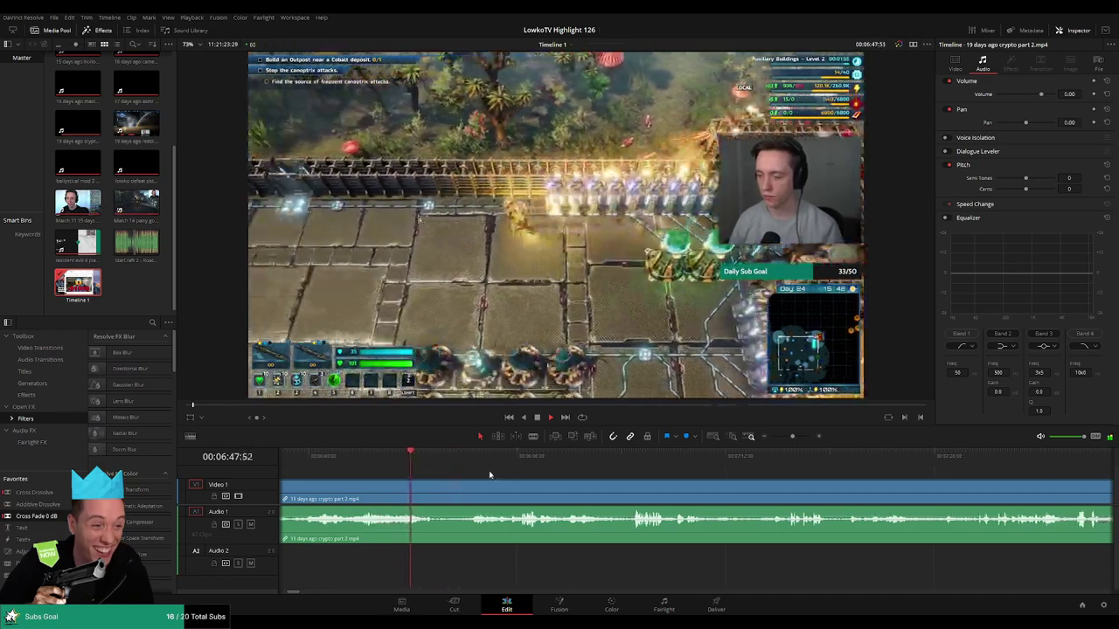
pyautogui.click(471, 458)
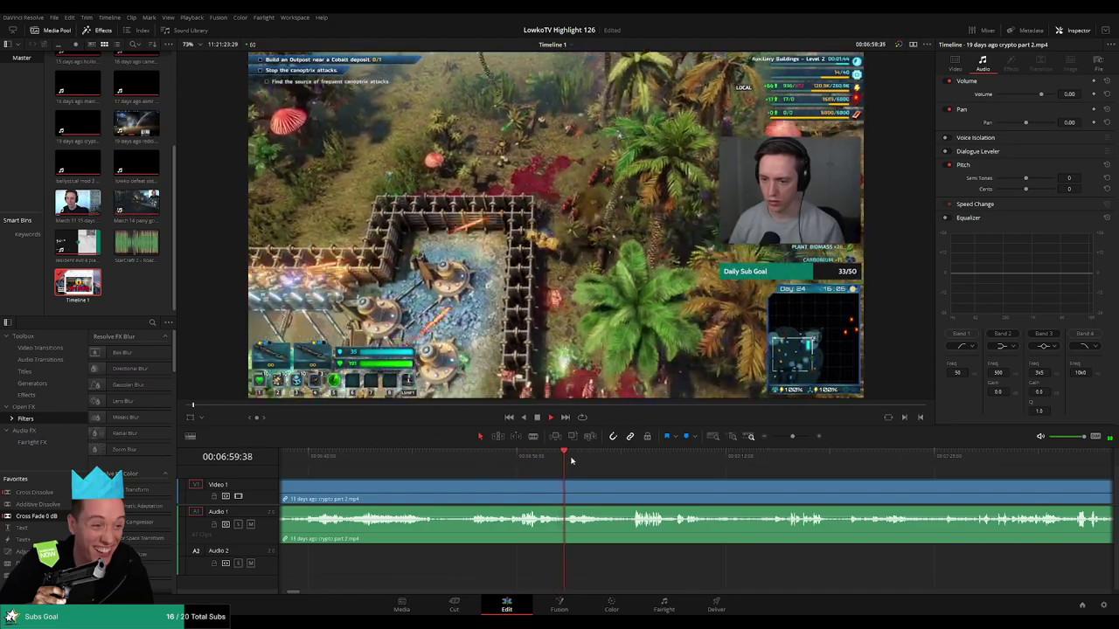
pyautogui.hscroll(-3, 524, 463)
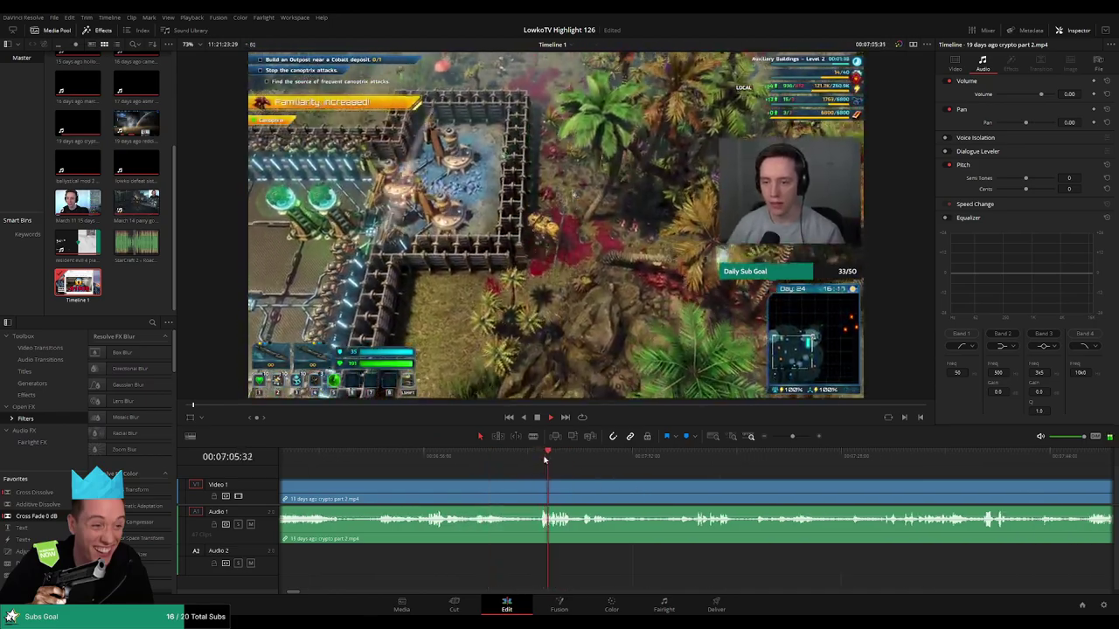
pyautogui.hscroll(3, 531, 467)
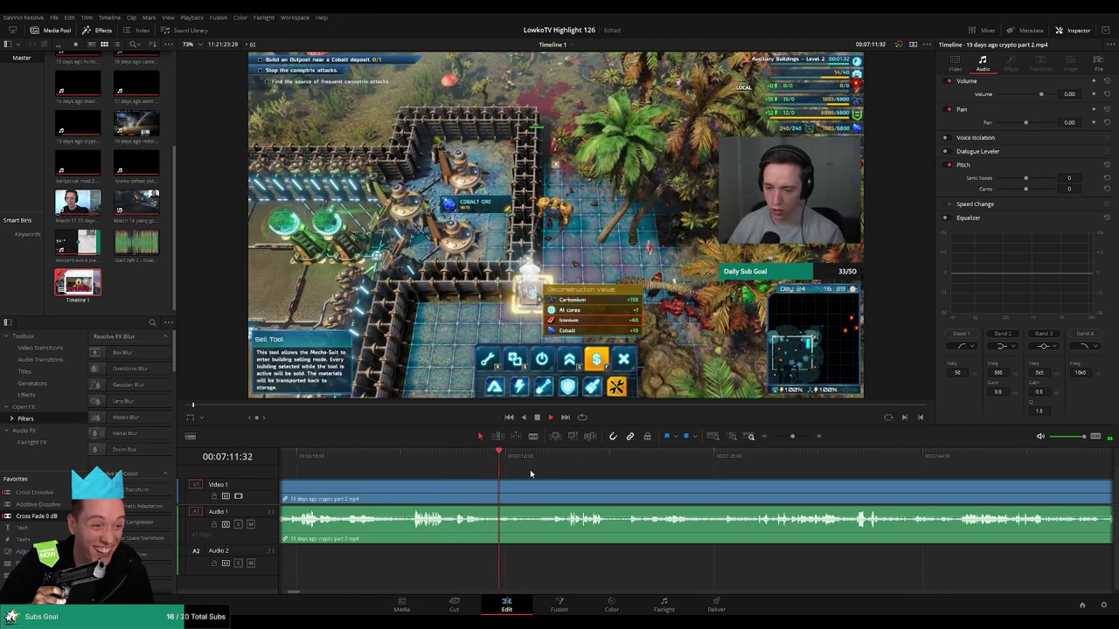
pyautogui.click(553, 458)
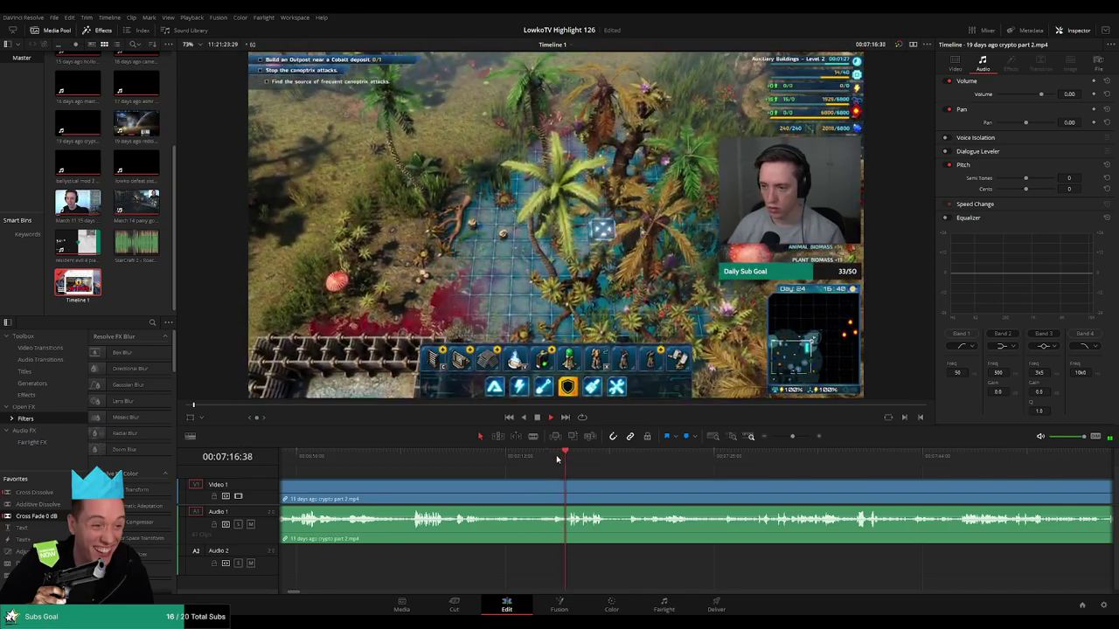
pyautogui.hscroll(3, 550, 463)
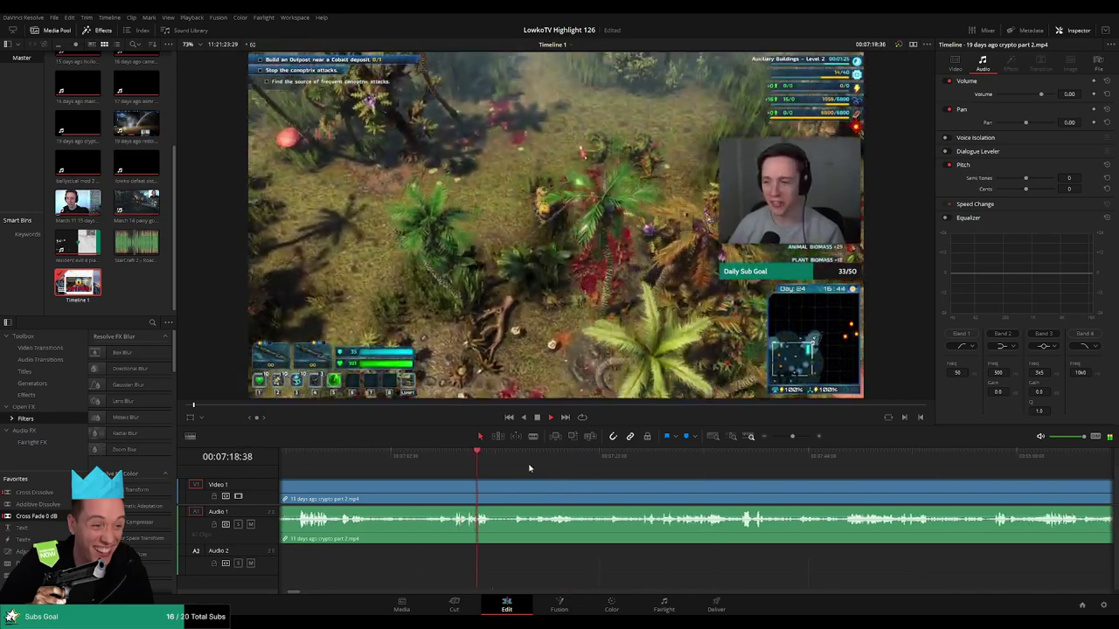
pyautogui.click(513, 458)
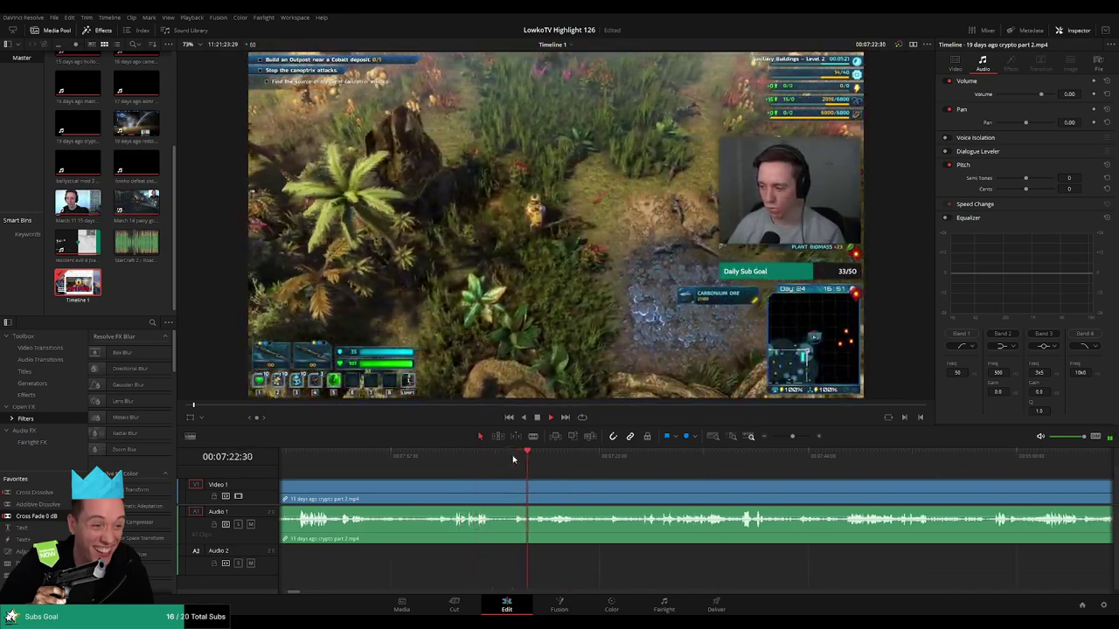
pyautogui.click(603, 463)
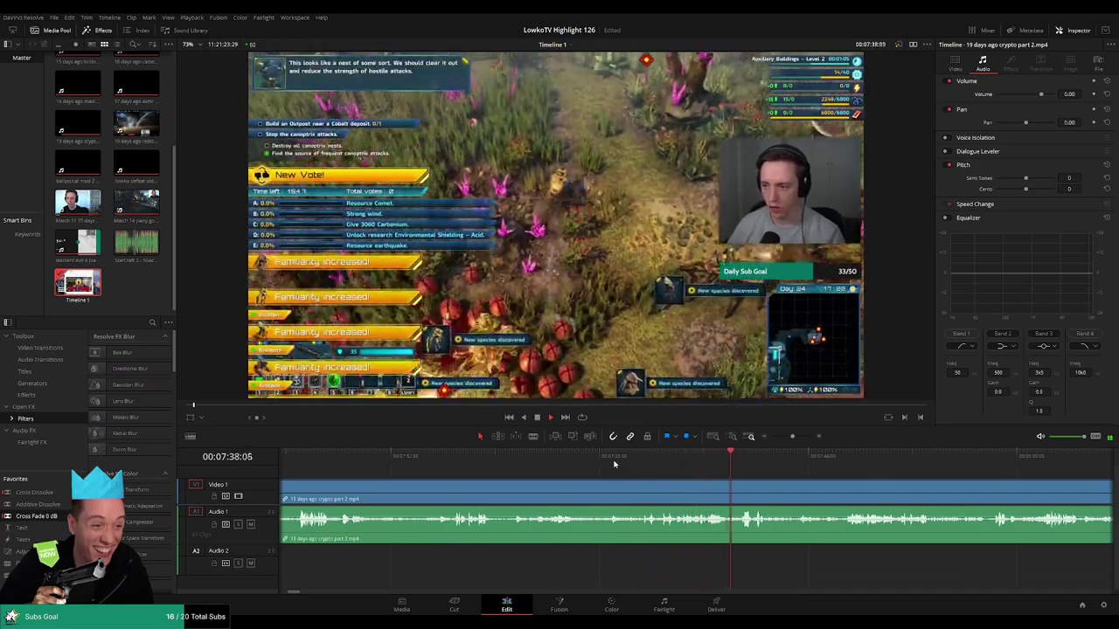
# Follow the playhead through the crypto part 2 footage to around 08:51, where research completes
pyautogui.hscroll(2, 614, 467)
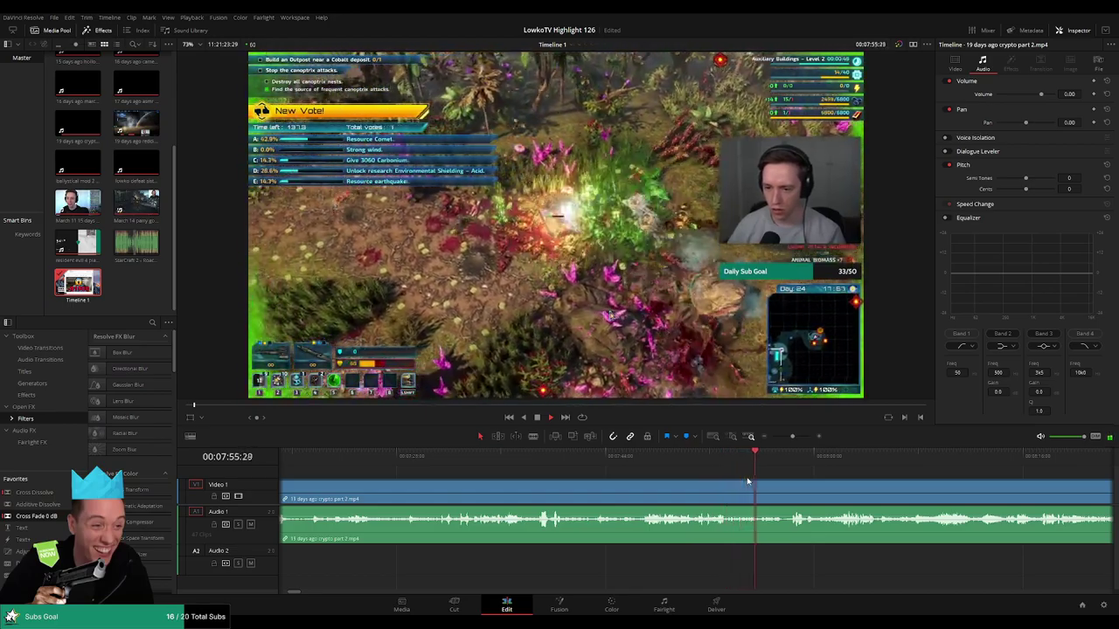
pyautogui.hscroll(3, 602, 469)
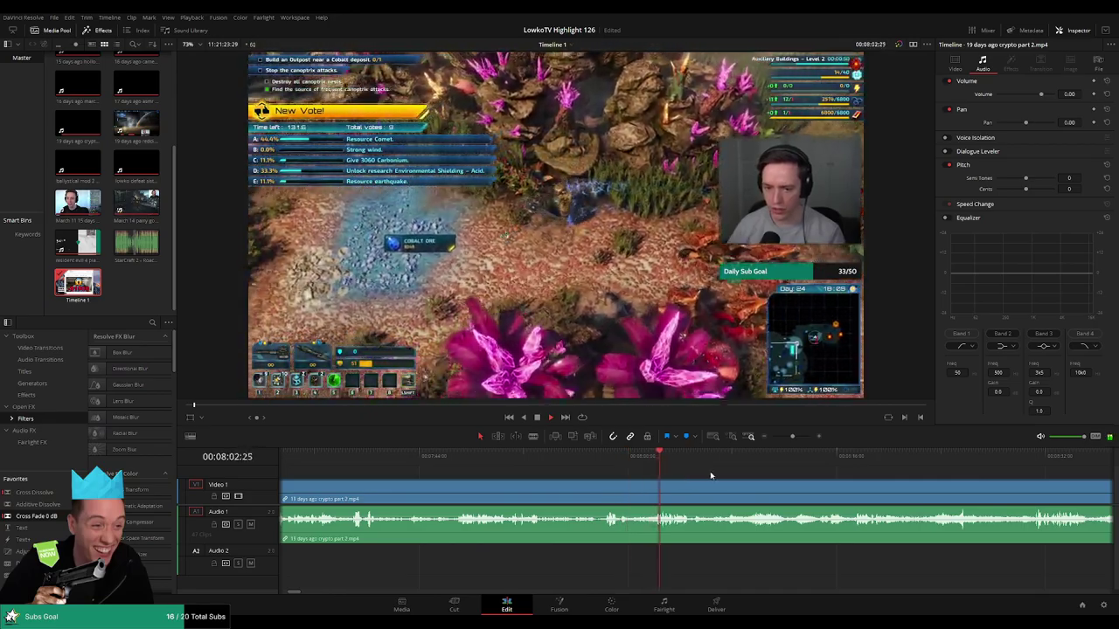
pyautogui.hscroll(2, 621, 467)
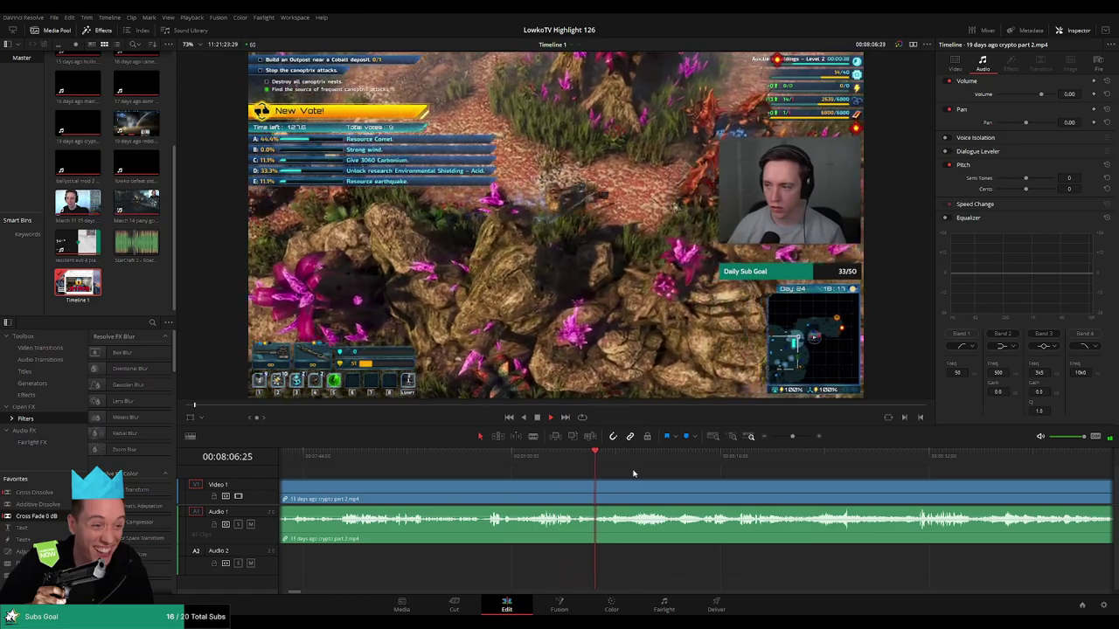
pyautogui.click(632, 464)
pyautogui.hscroll(2, 574, 464)
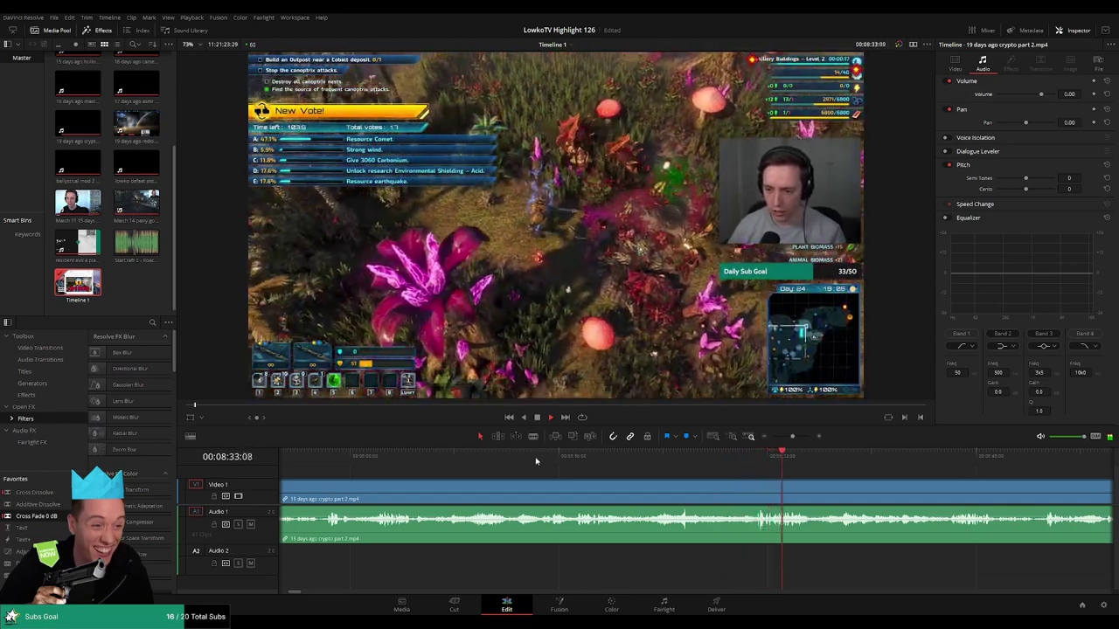
pyautogui.hscroll(5, 612, 463)
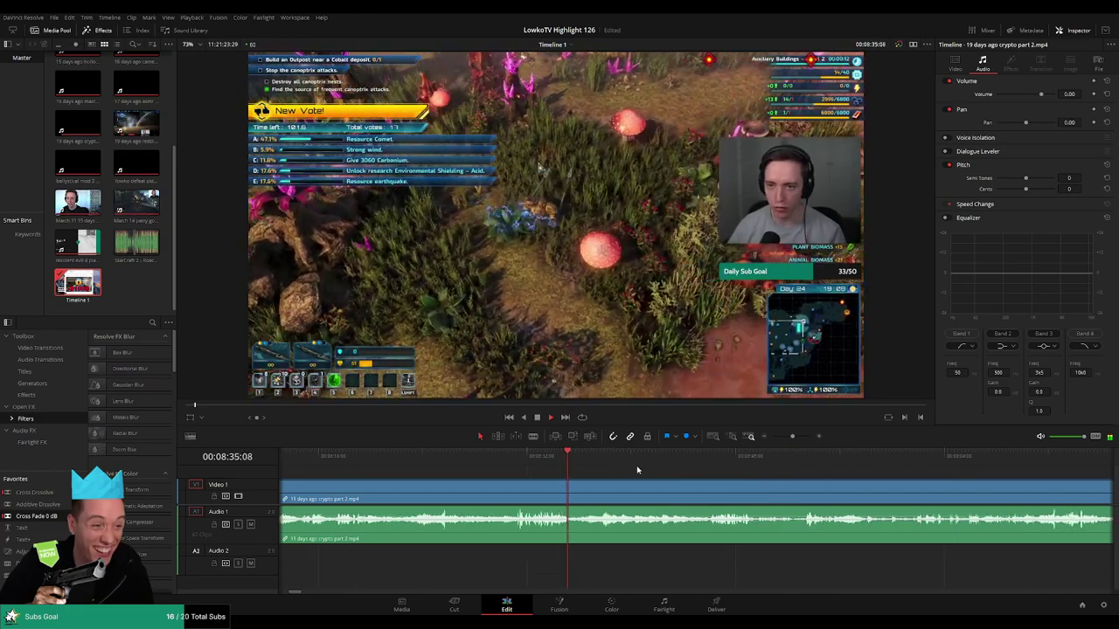
pyautogui.hscroll(3, 527, 463)
pyautogui.hscroll(2, 568, 475)
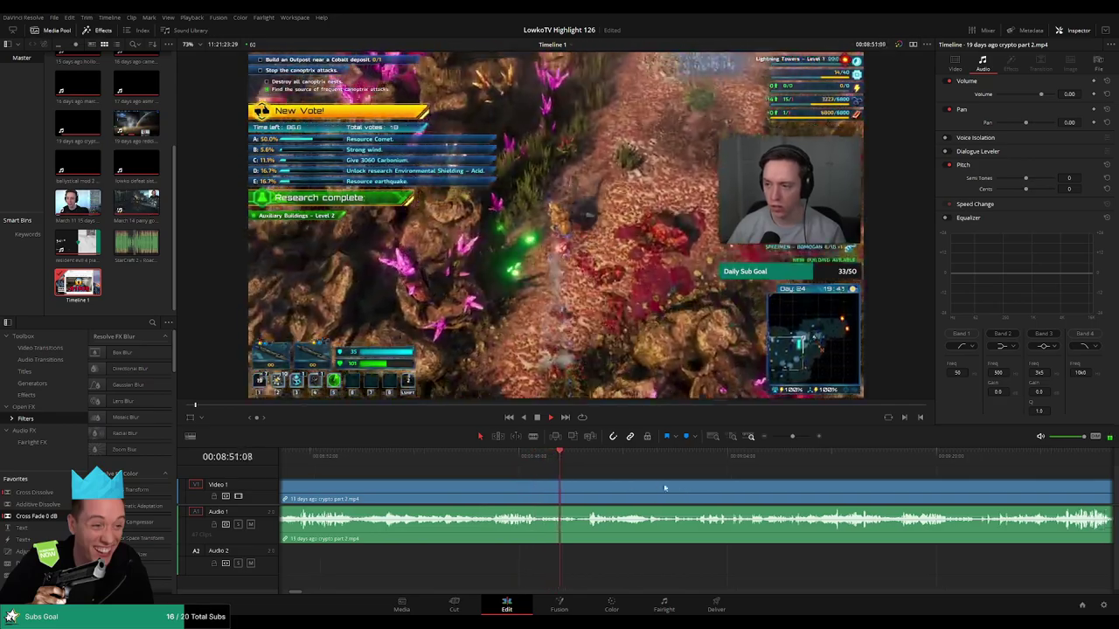
# Skip ahead through the gameplay and the explosion fight to the DEFEAT screen near 09:55
pyautogui.hscroll(3, 427, 474)
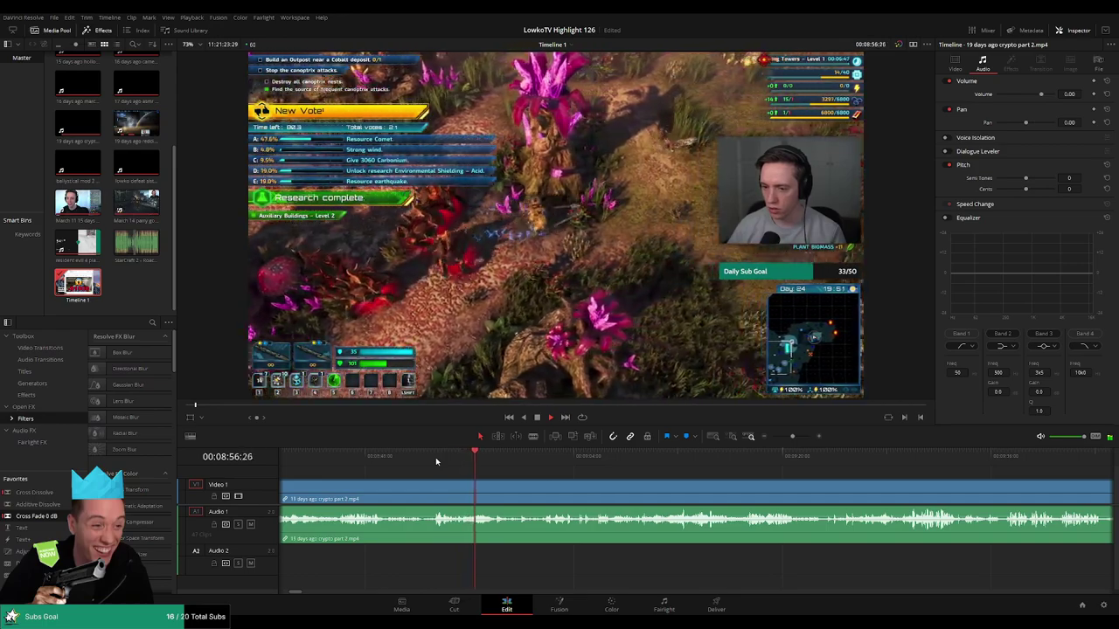
pyautogui.hscroll(2, 490, 472)
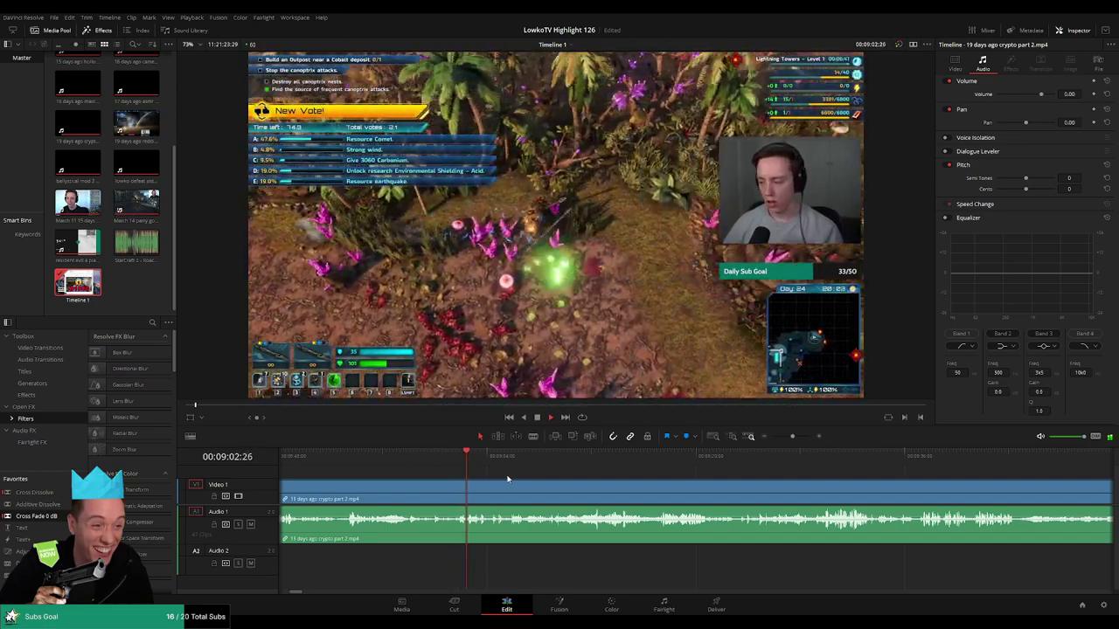
pyautogui.hscroll(2, 533, 481)
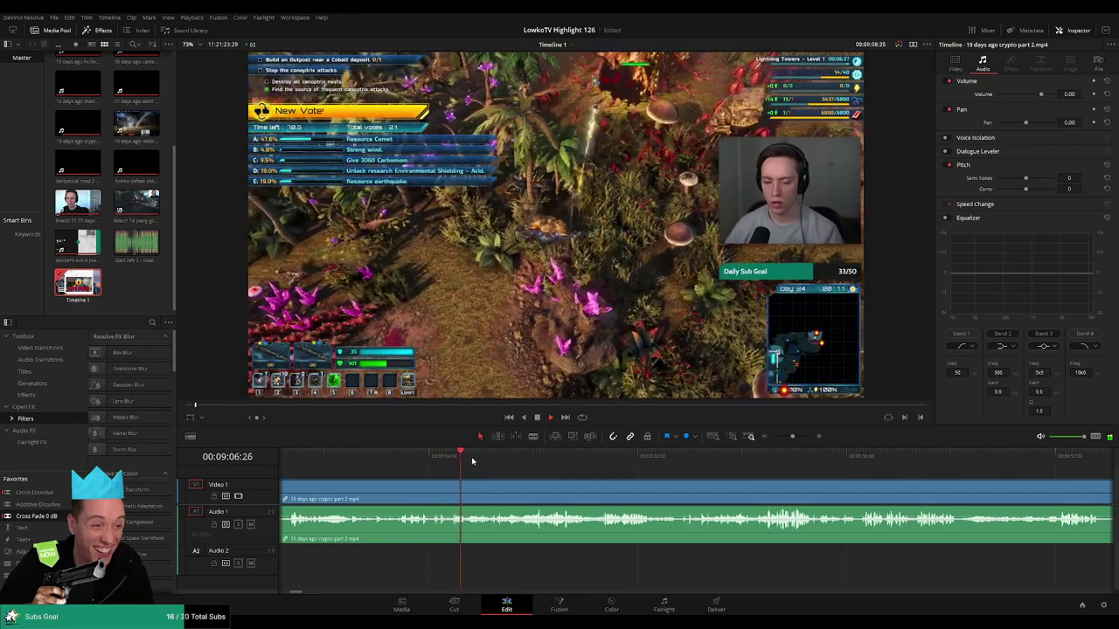
pyautogui.click(489, 456)
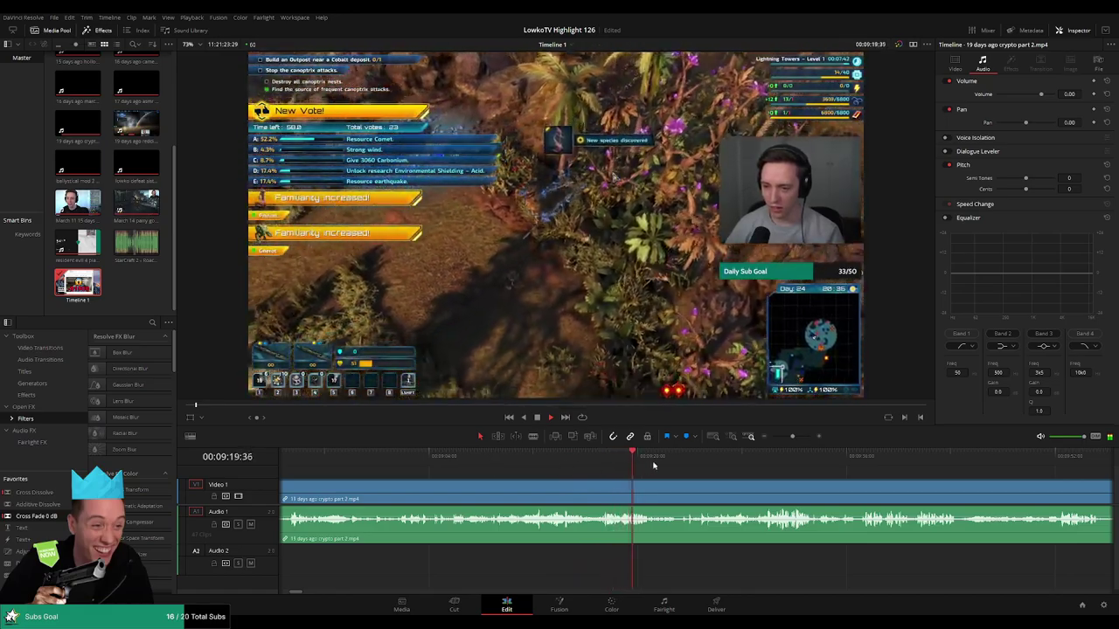
pyautogui.click(679, 460)
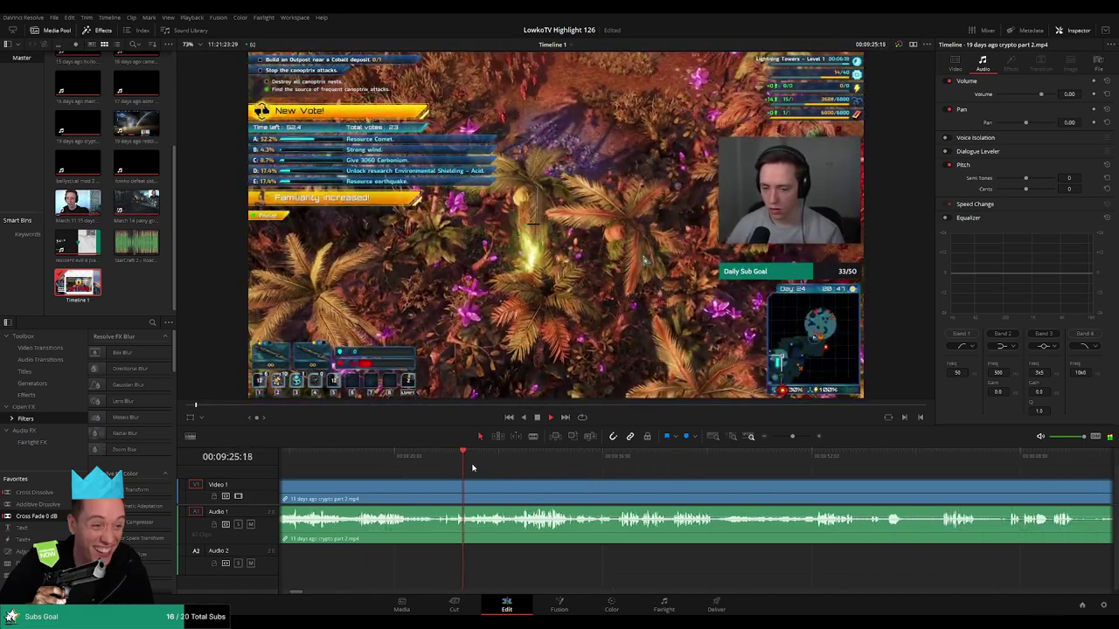
pyautogui.click(480, 462)
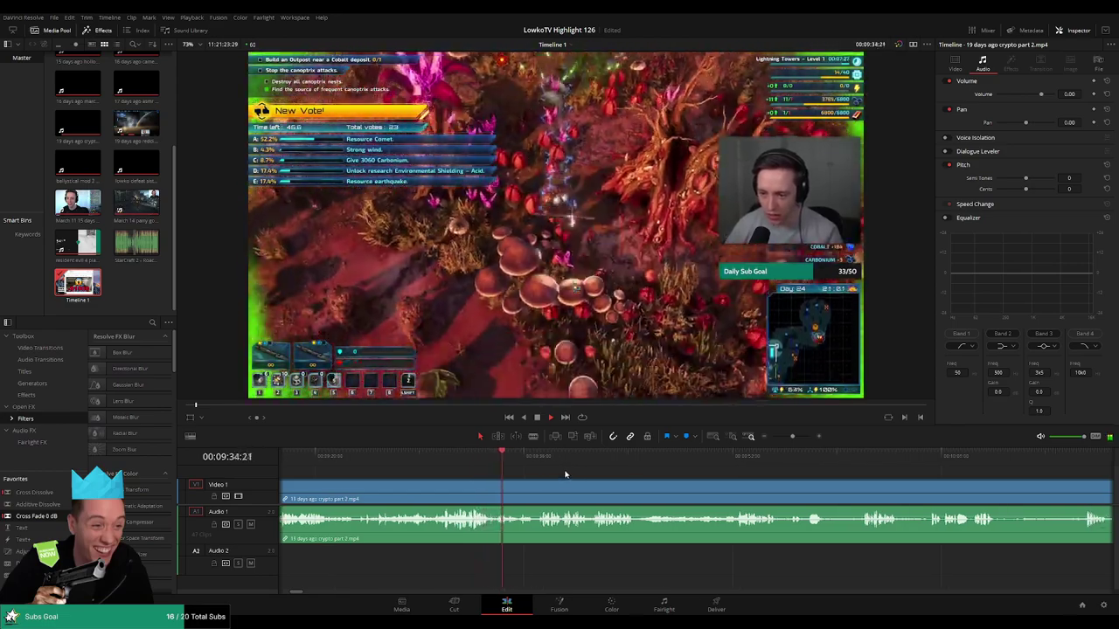
pyautogui.click(537, 457)
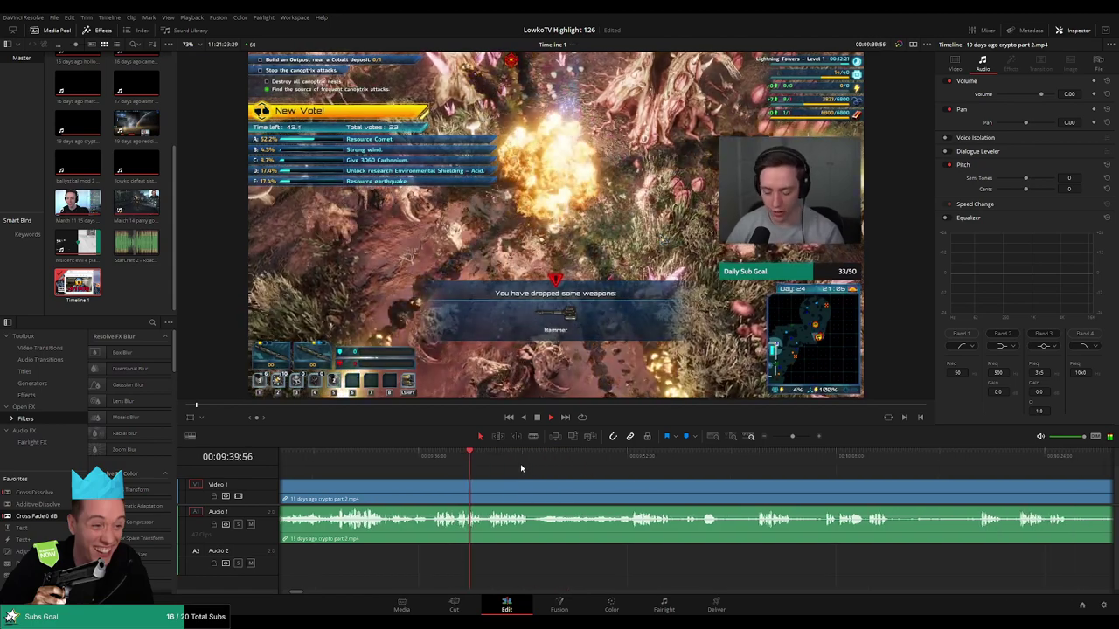
pyautogui.click(491, 463)
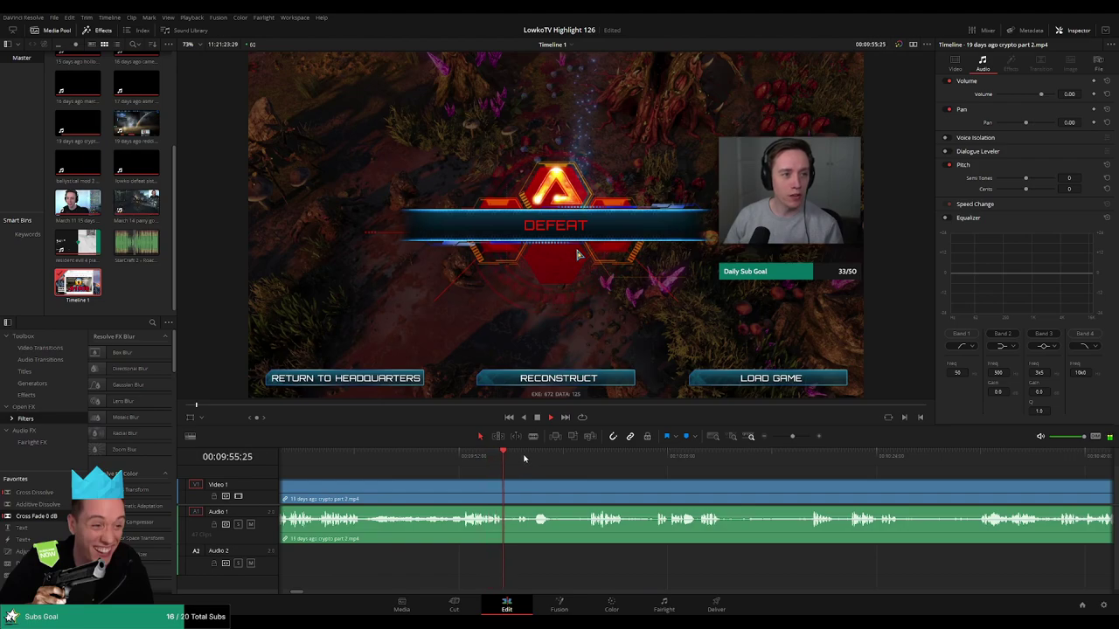
# Jump past the defeat, loading, database and black screens to the Lightning Towers mission near 11:22
pyautogui.click(593, 457)
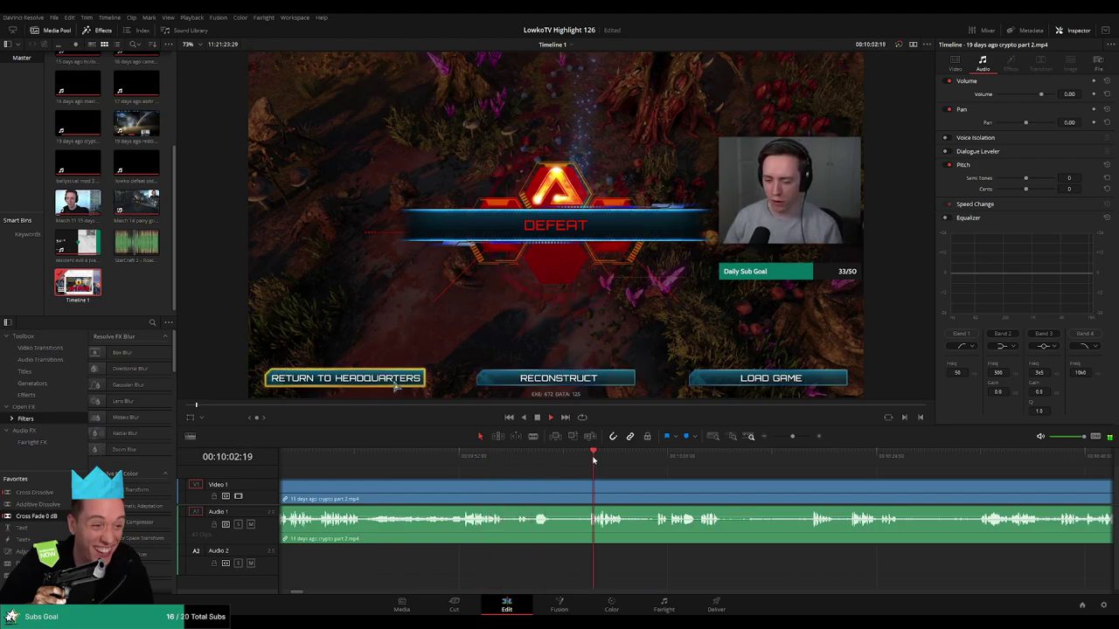
pyautogui.click(661, 461)
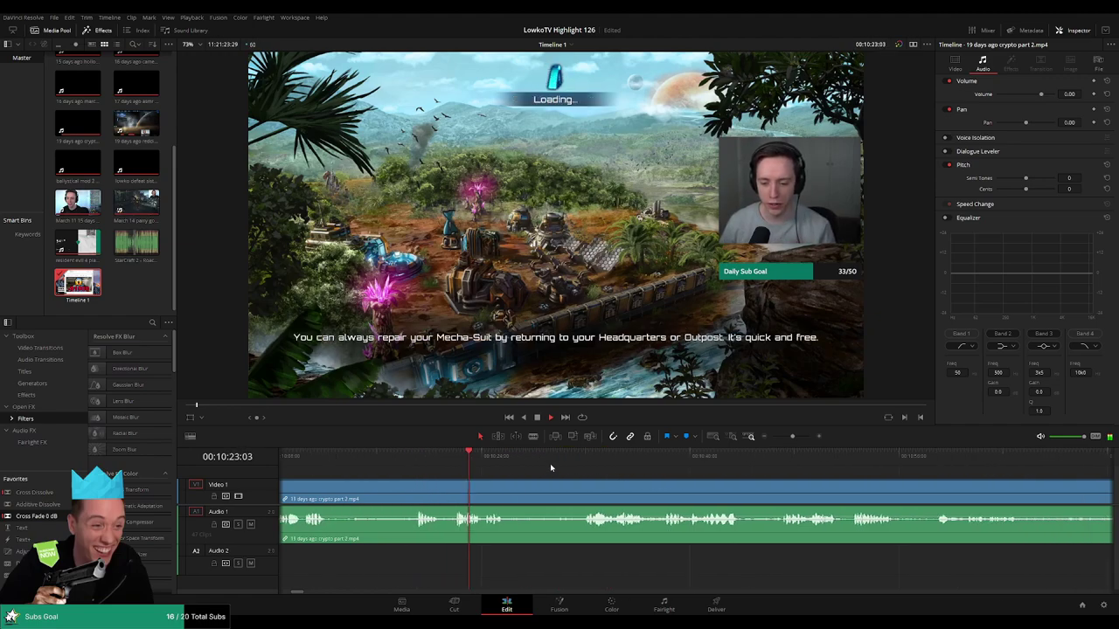
pyautogui.click(578, 457)
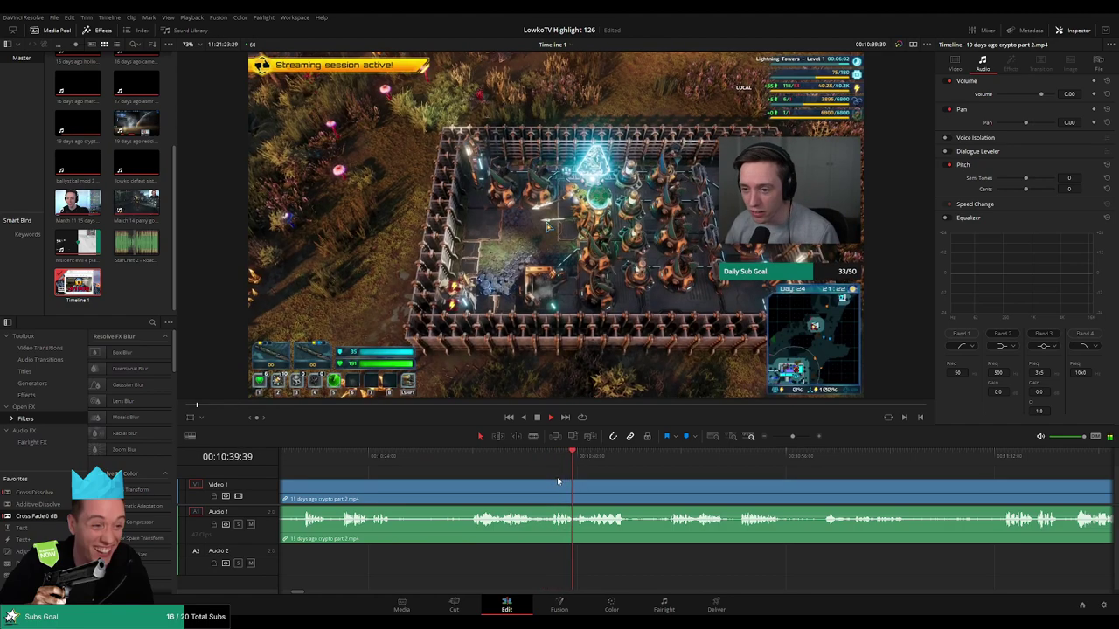
pyautogui.hscroll(3, 525, 478)
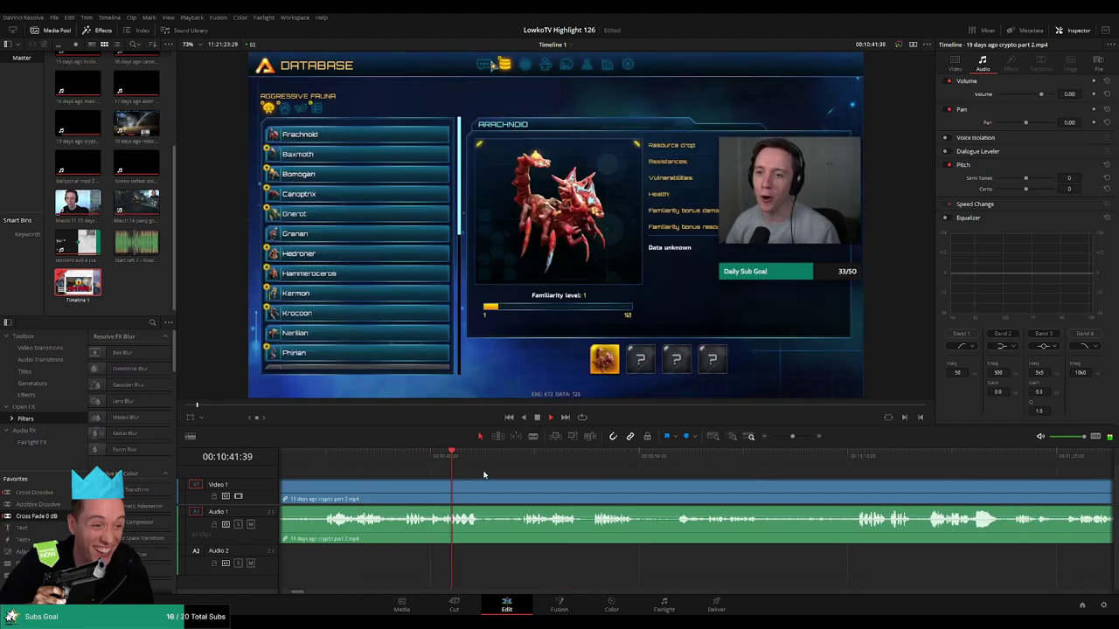
pyautogui.moveTo(484, 454); pyautogui.dragTo(523, 452)
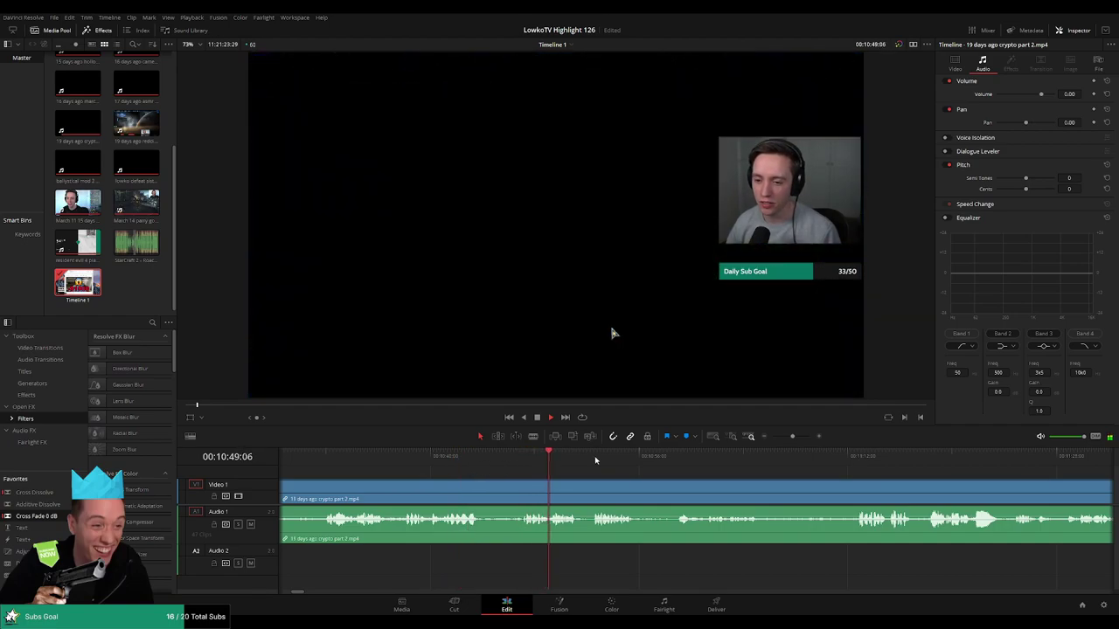
pyautogui.hscroll(3, 556, 460)
pyautogui.click(473, 456)
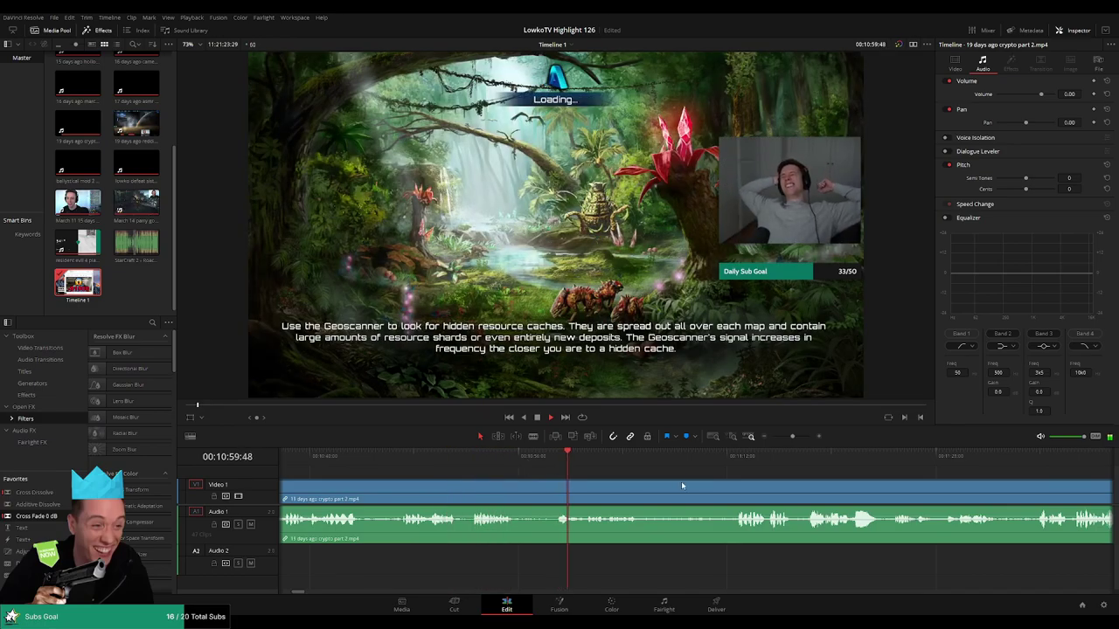
pyautogui.hscroll(3, 536, 473)
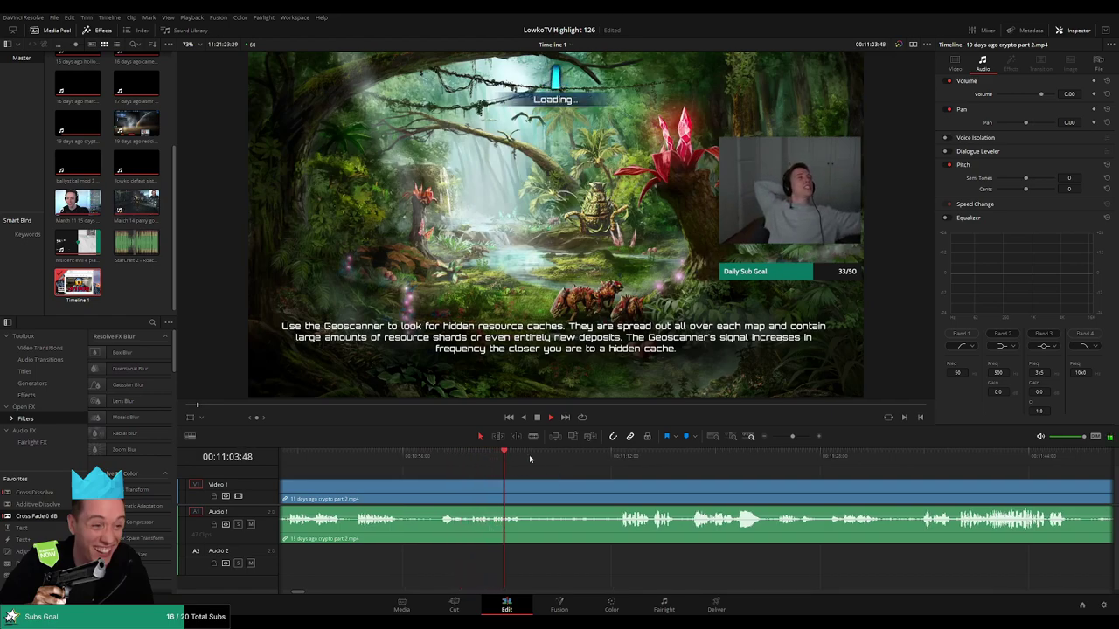
pyautogui.hscroll(5, 555, 475)
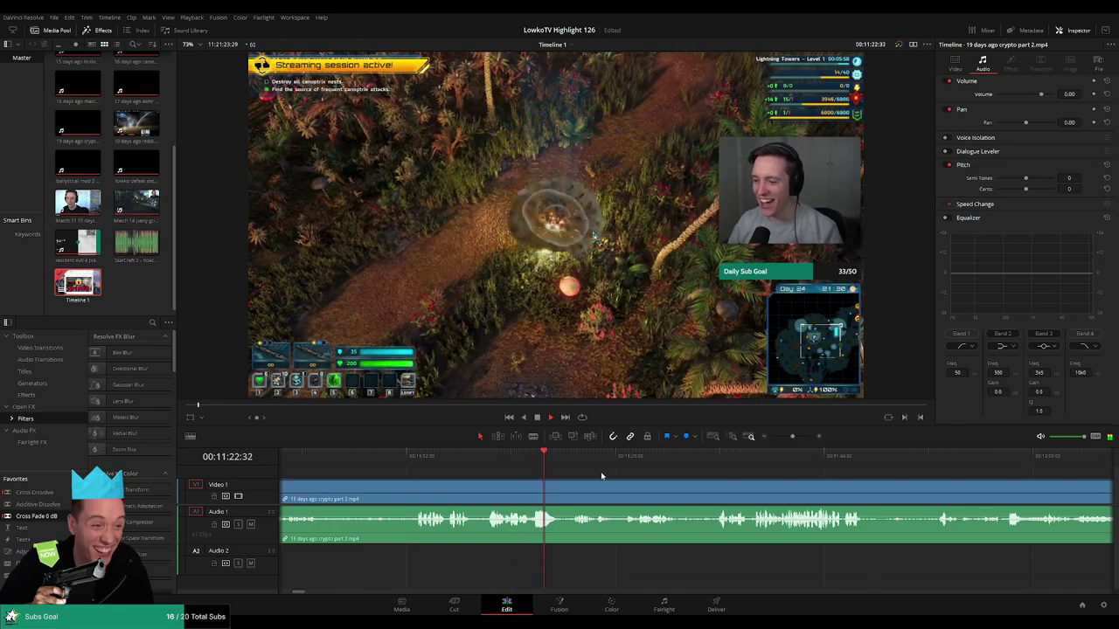
# Review the outpost-building footage up to the repair facility around 12:04
pyautogui.scroll(-2, 561, 465)
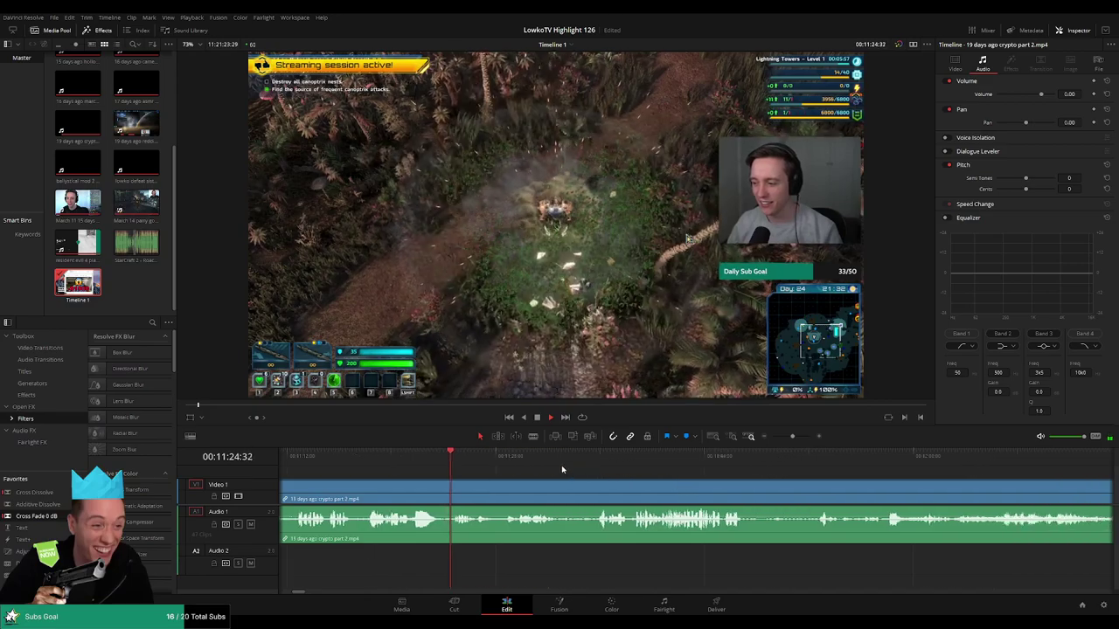
pyautogui.click(504, 461)
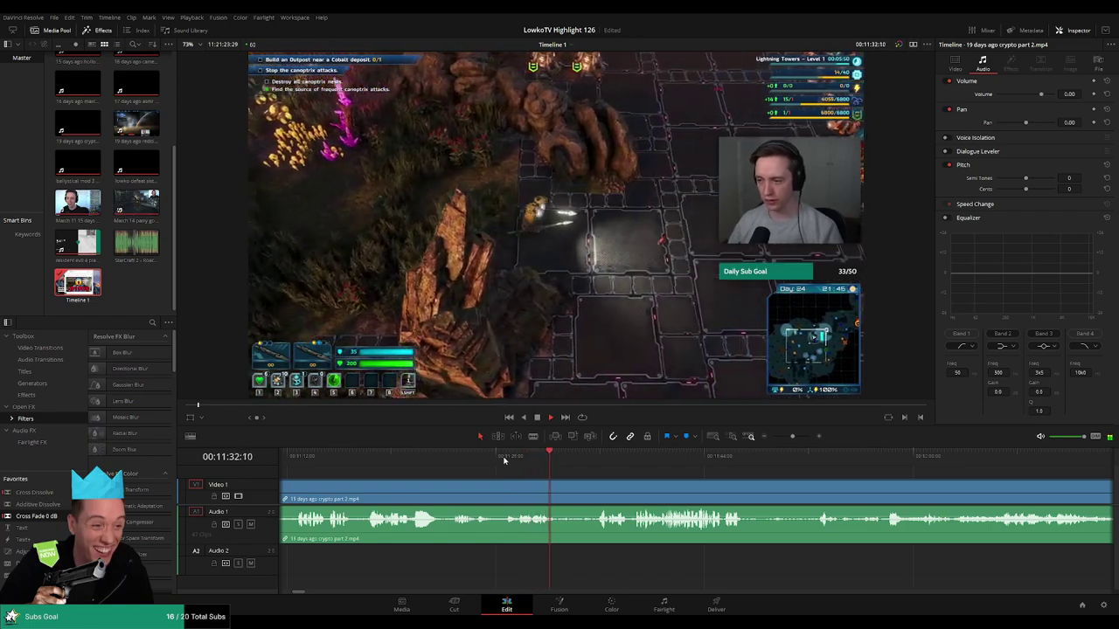
pyautogui.click(589, 461)
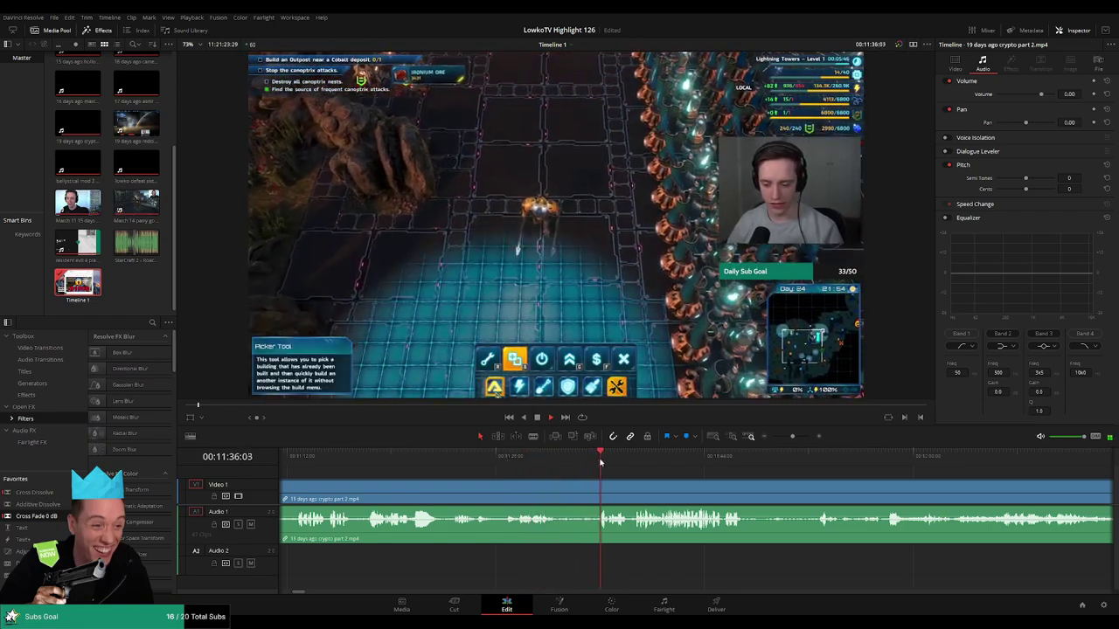
pyautogui.hscroll(3, 599, 476)
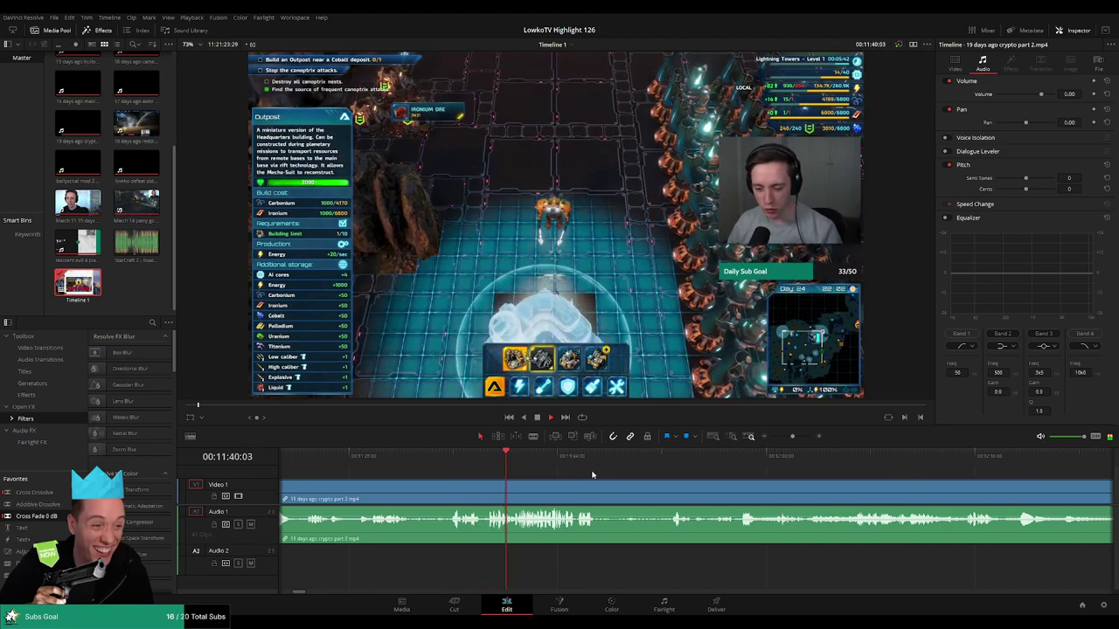
pyautogui.hscroll(2, 581, 476)
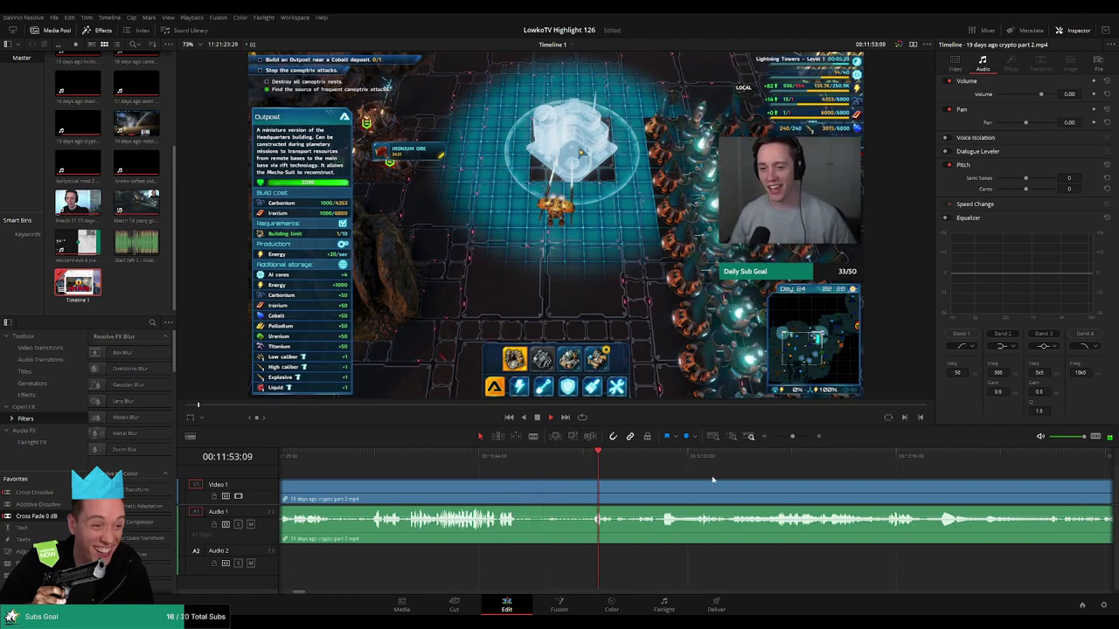
pyautogui.hscroll(3, 553, 466)
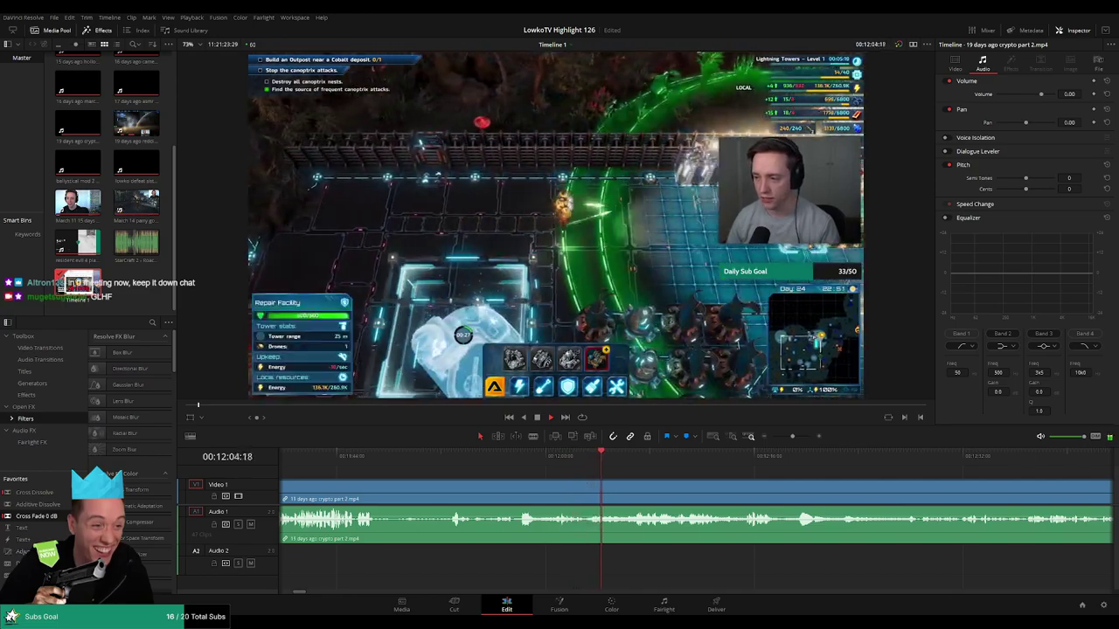
pyautogui.click(635, 463)
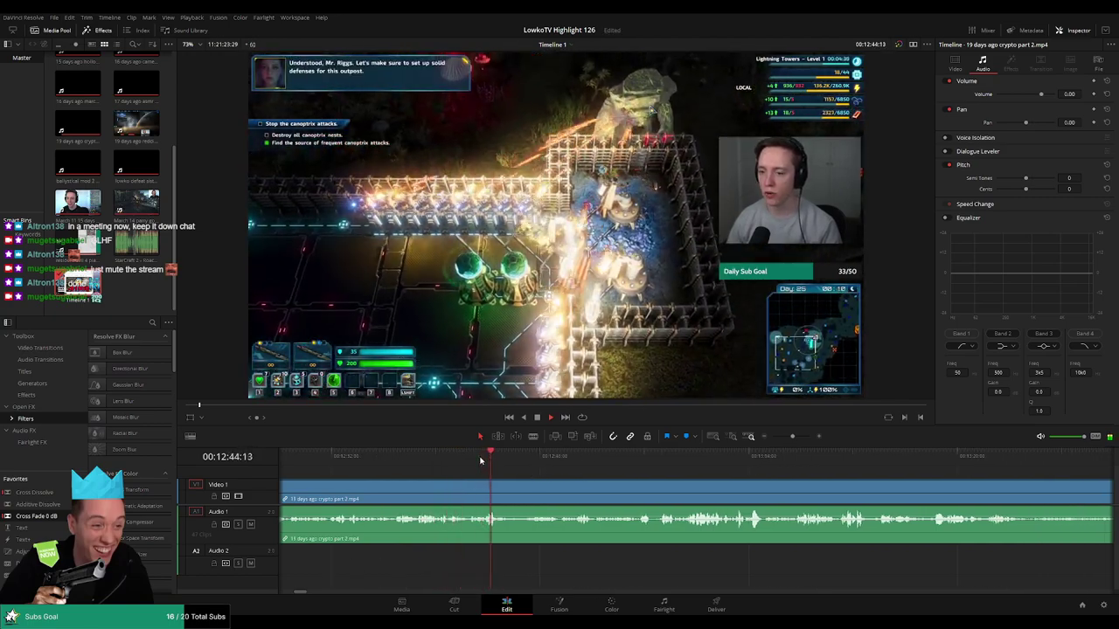
pyautogui.click(568, 456)
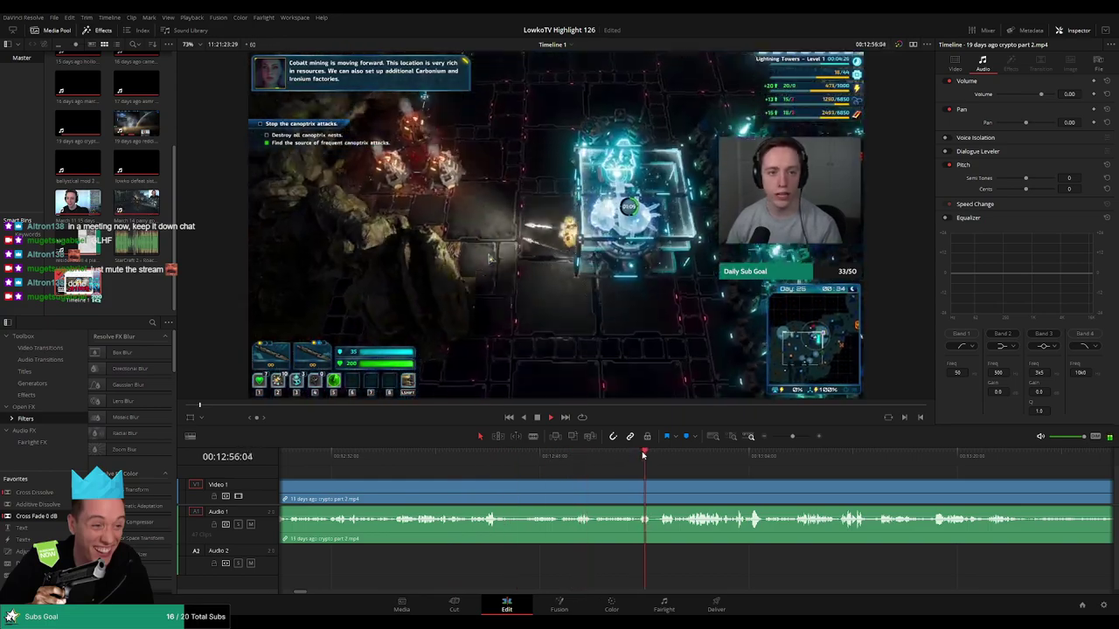
pyautogui.hscroll(5, 583, 455)
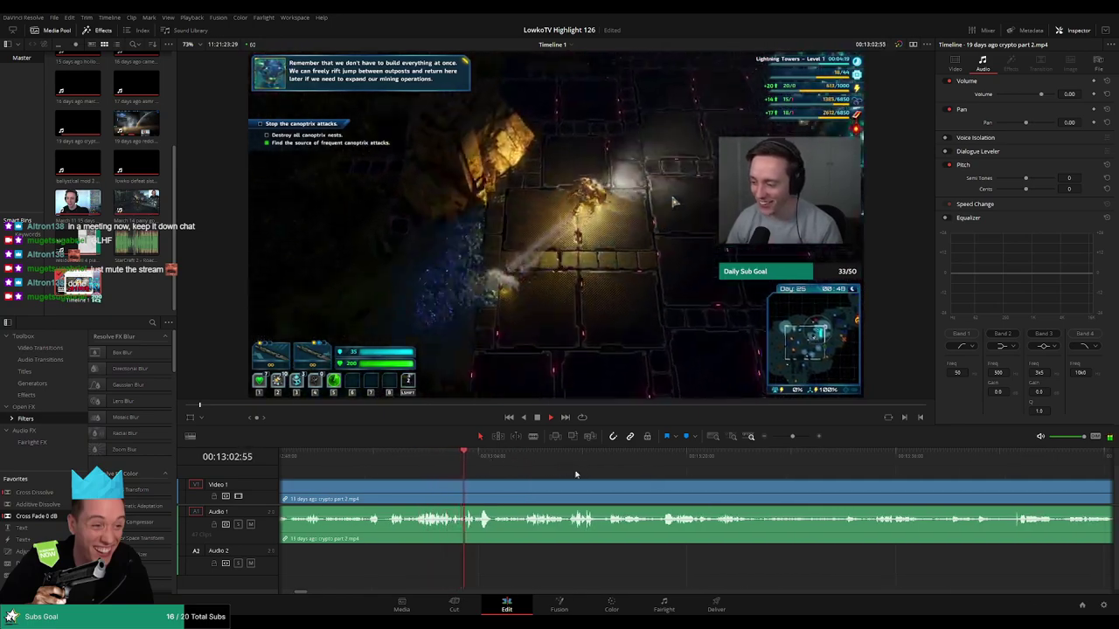
pyautogui.click(530, 456)
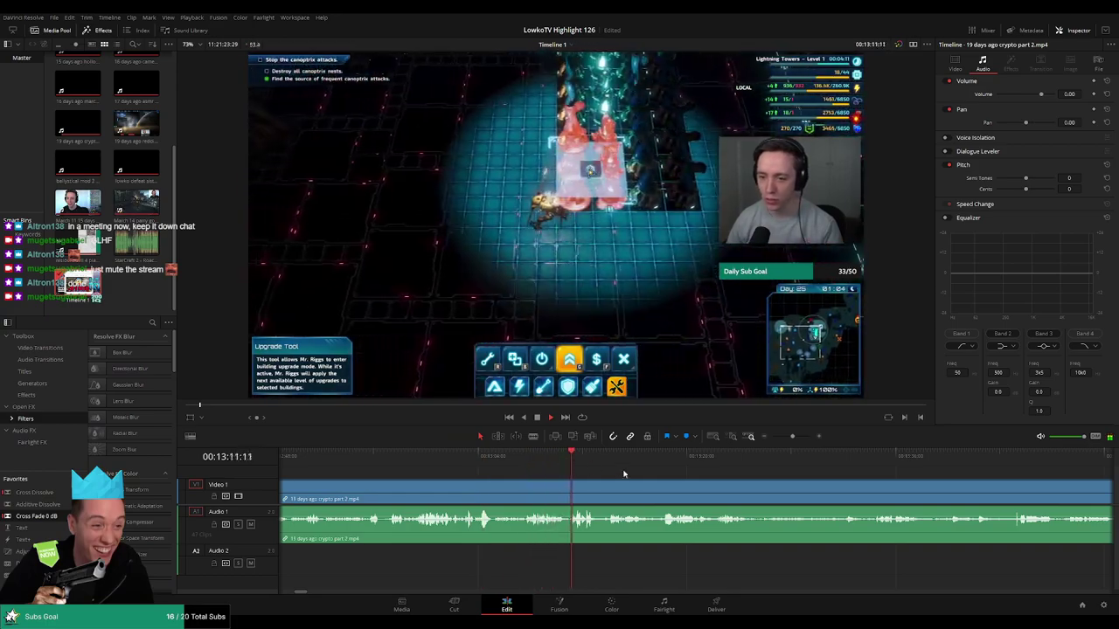
pyautogui.hscroll(3, 536, 475)
pyautogui.hscroll(1, 462, 469)
pyautogui.click(467, 457)
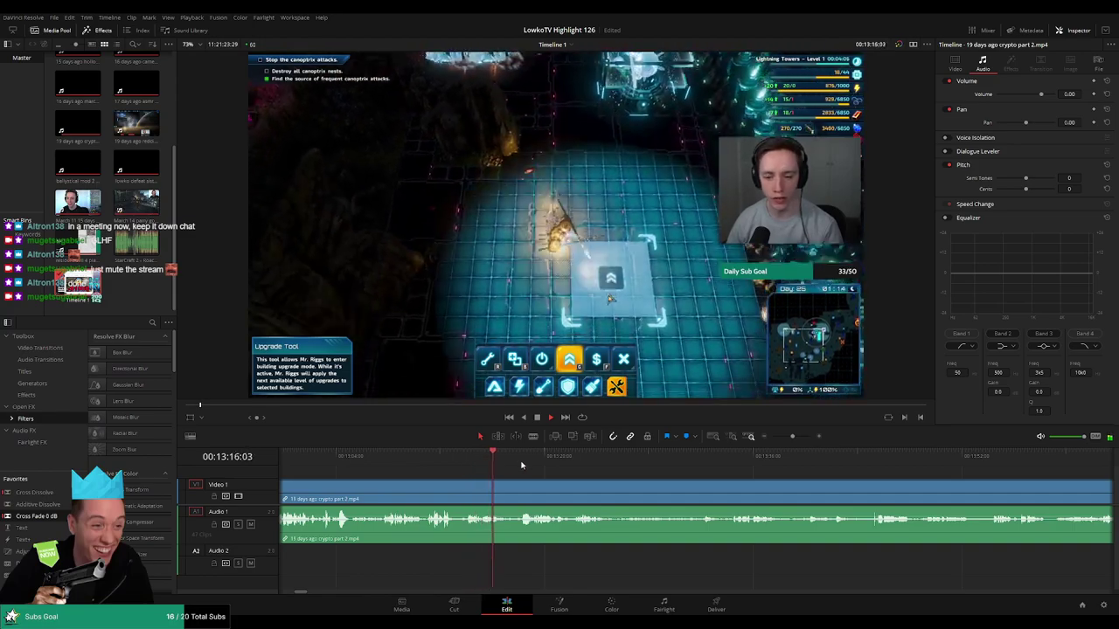
pyautogui.hscroll(6, 554, 476)
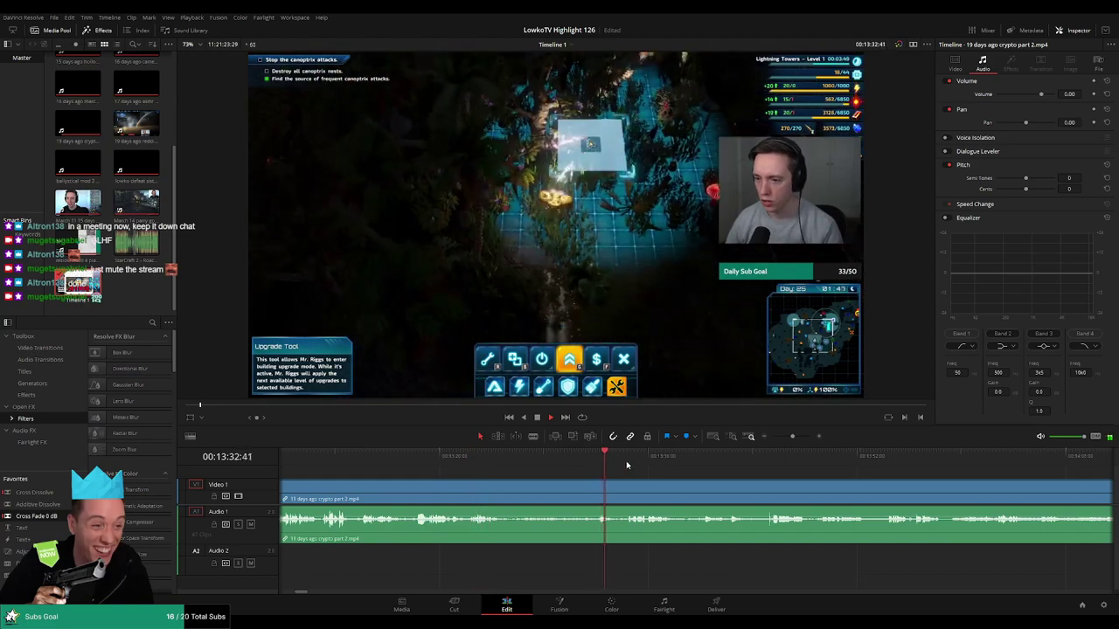
pyautogui.hscroll(10, 509, 472)
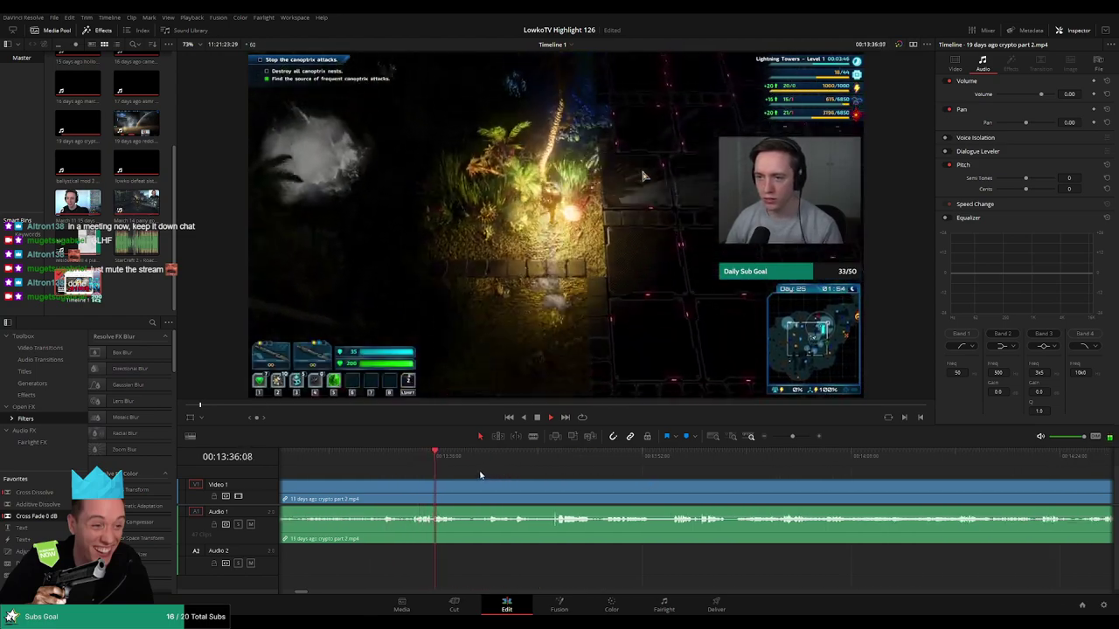
pyautogui.click(485, 460)
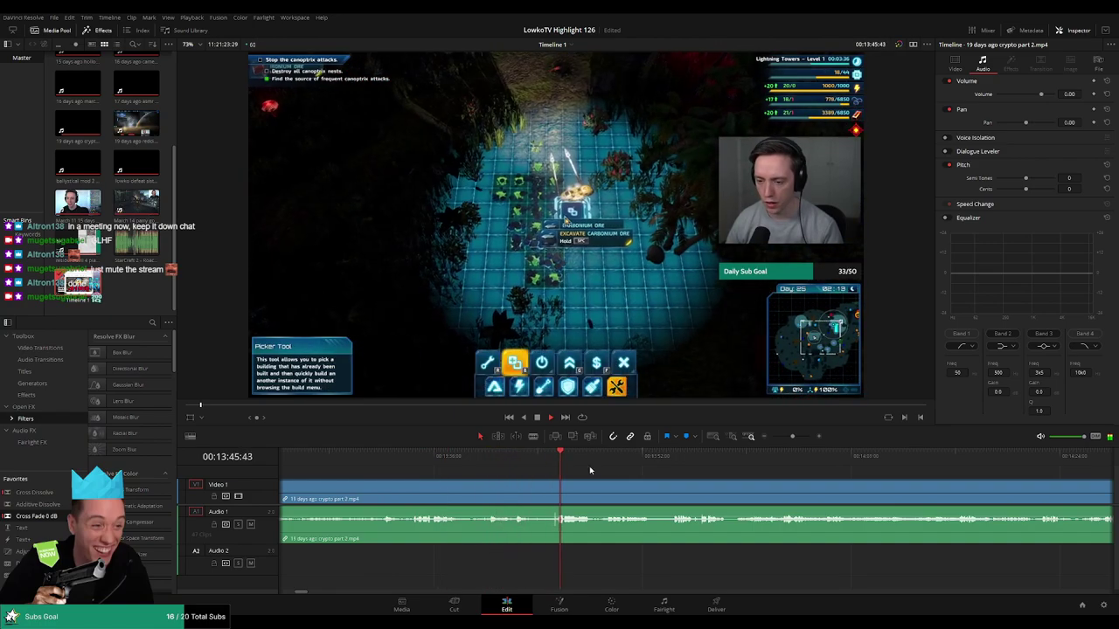
pyautogui.hscroll(7, 524, 464)
pyautogui.click(448, 461)
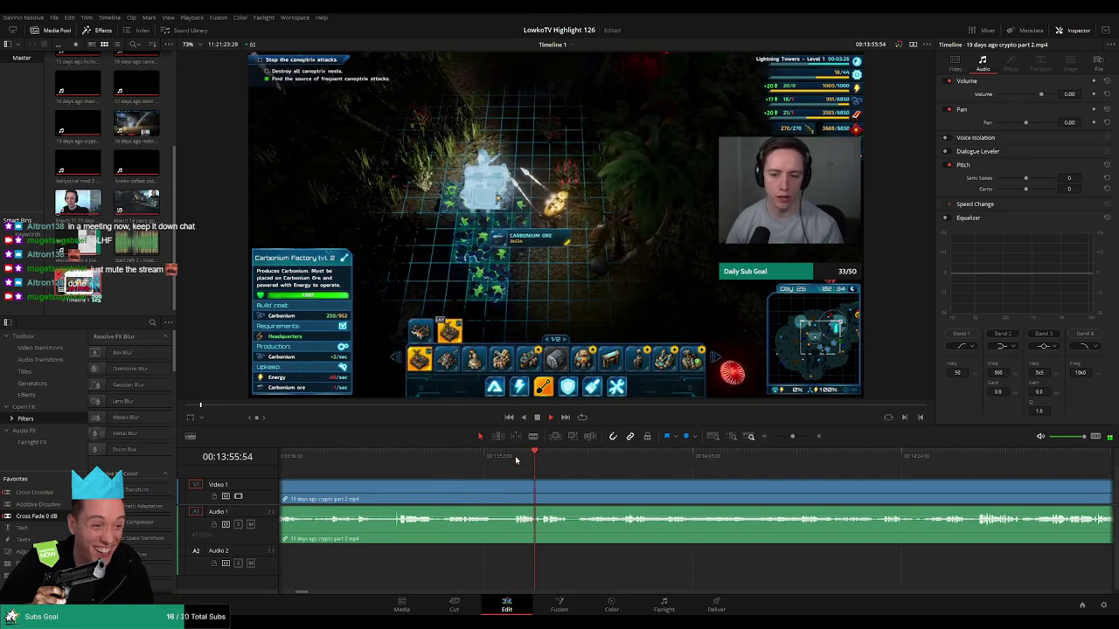
pyautogui.hscroll(4, 588, 481)
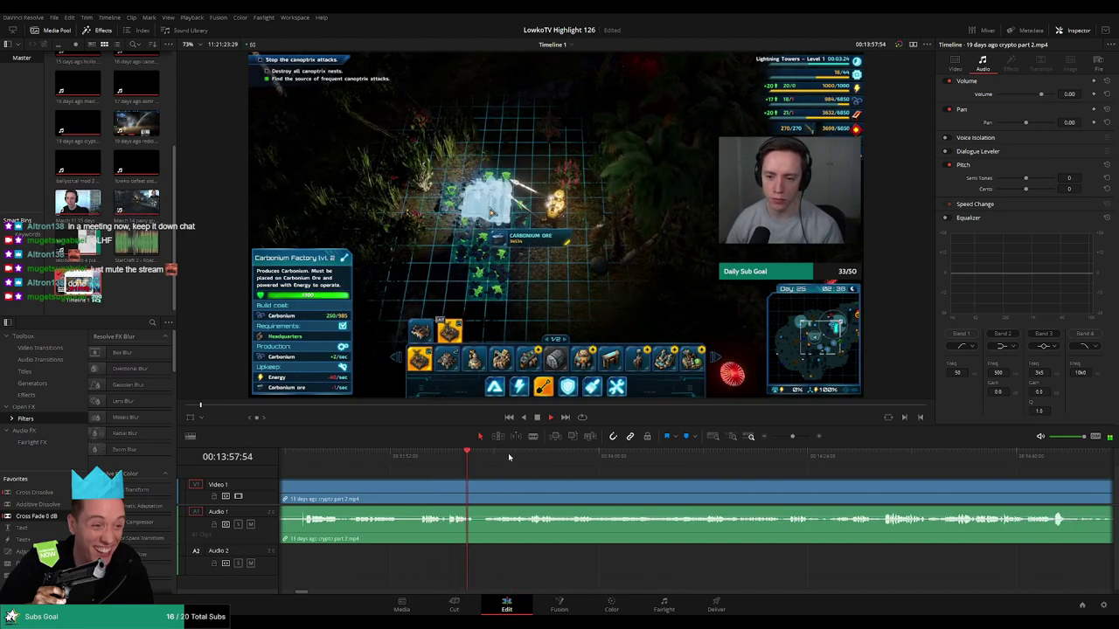
pyautogui.click(522, 455)
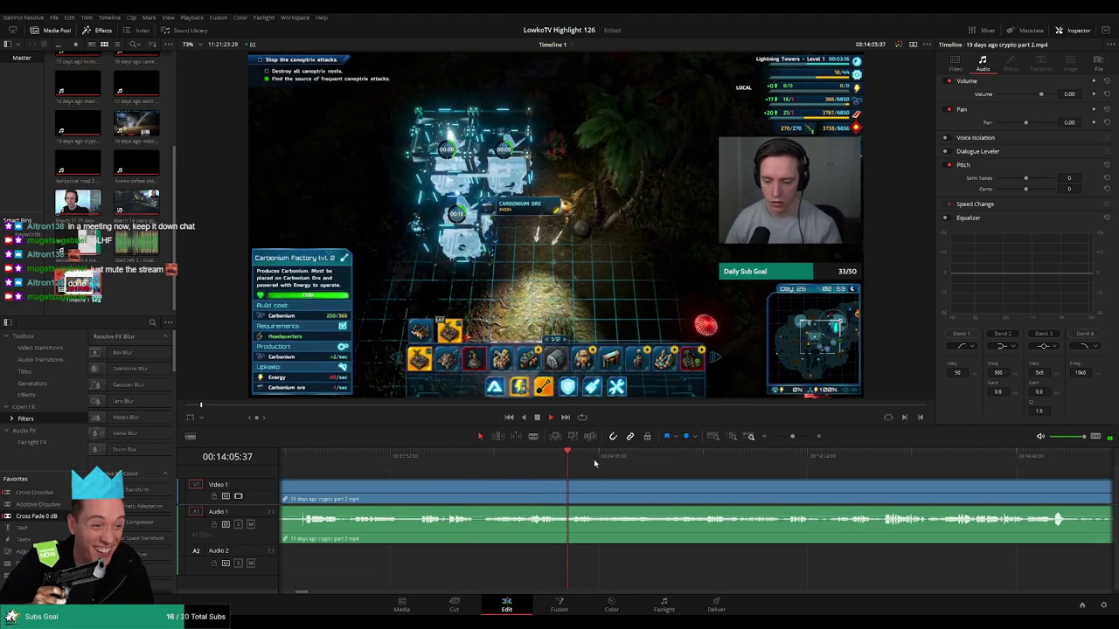
pyautogui.click(632, 455)
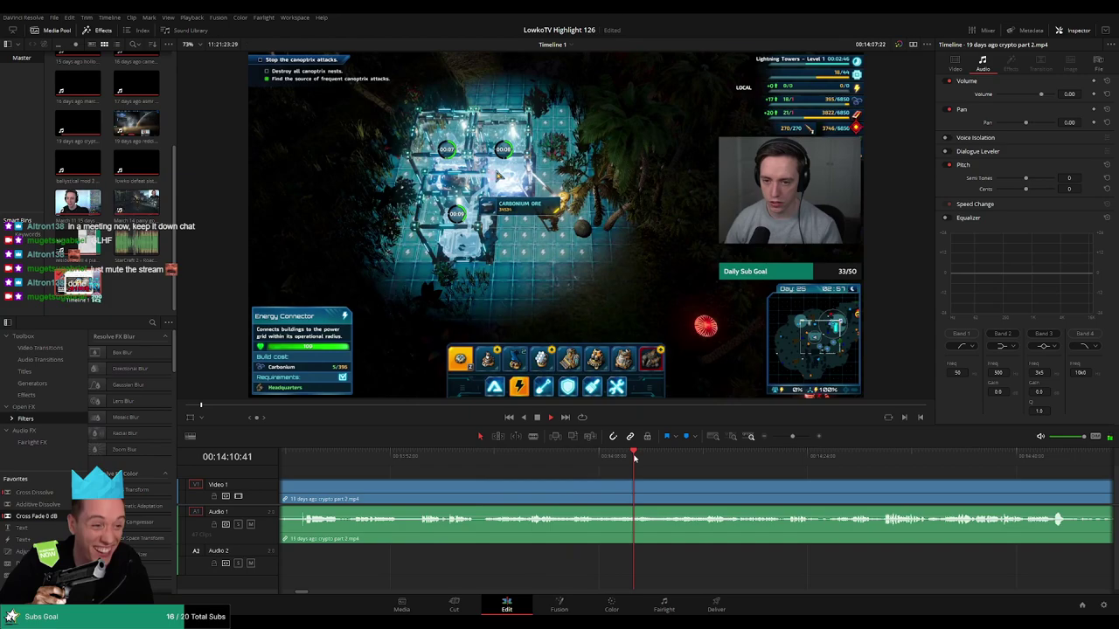
pyautogui.click(699, 455)
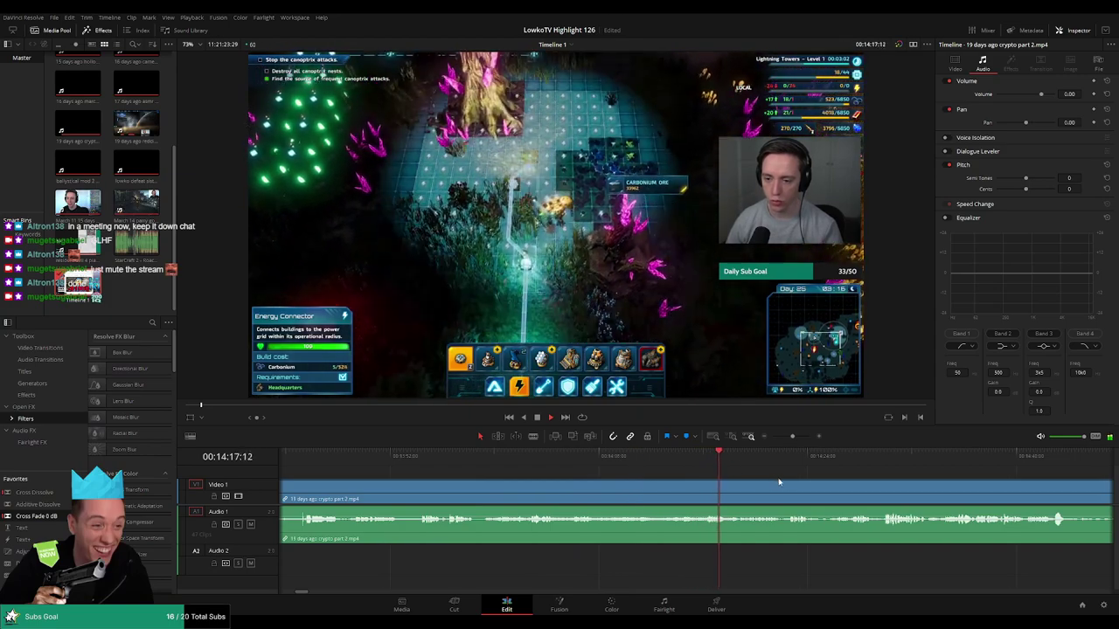
pyautogui.click(612, 463)
pyautogui.click(661, 464)
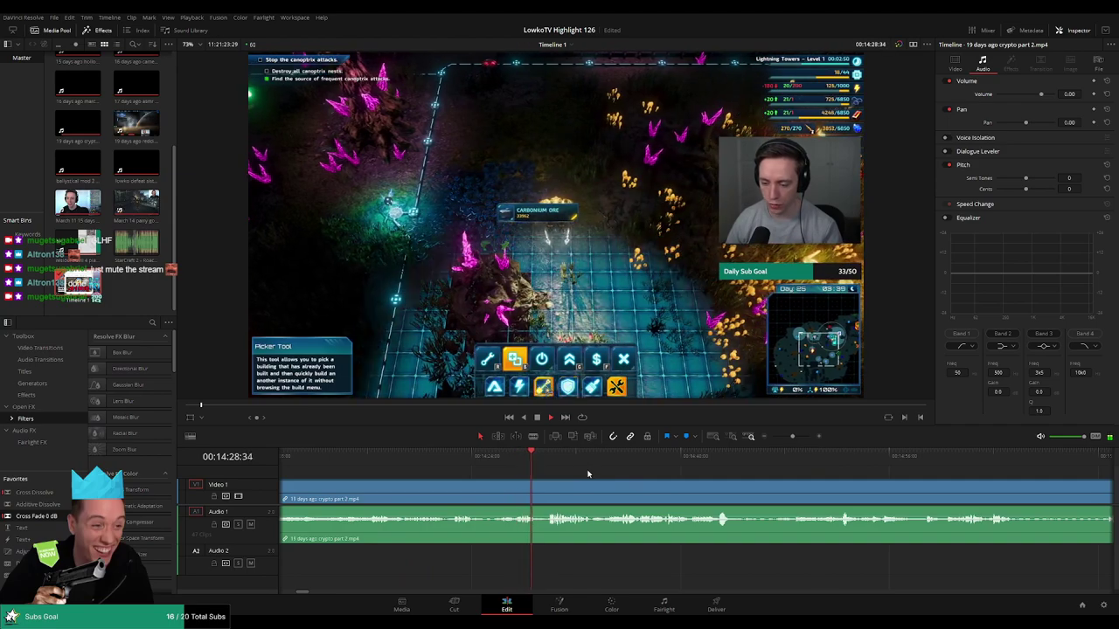
pyautogui.click(548, 457)
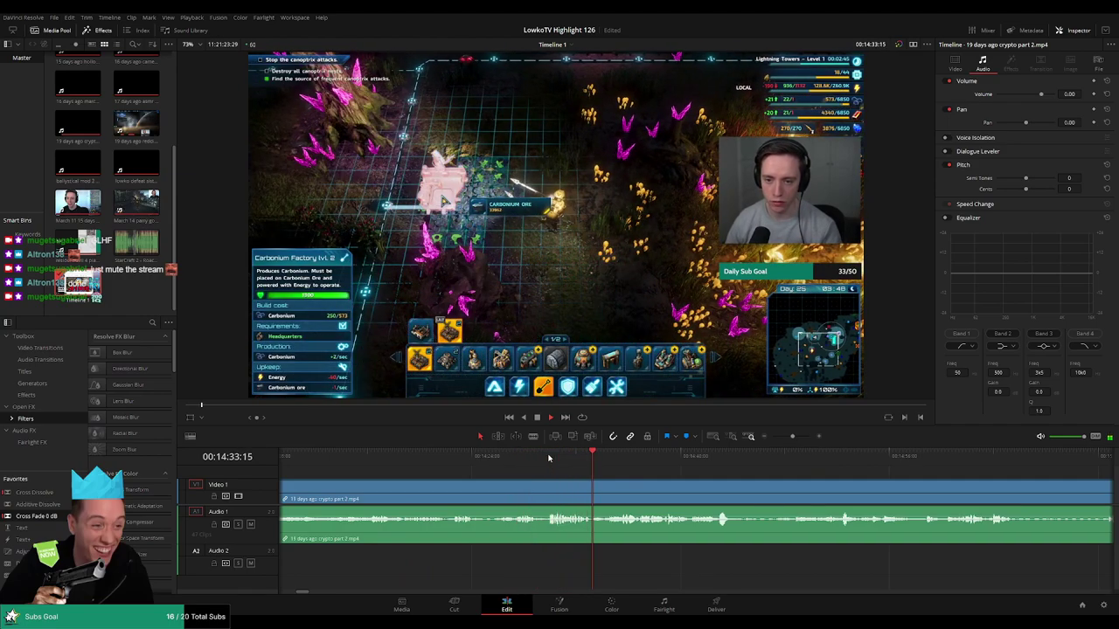
pyautogui.hscroll(2, 646, 478)
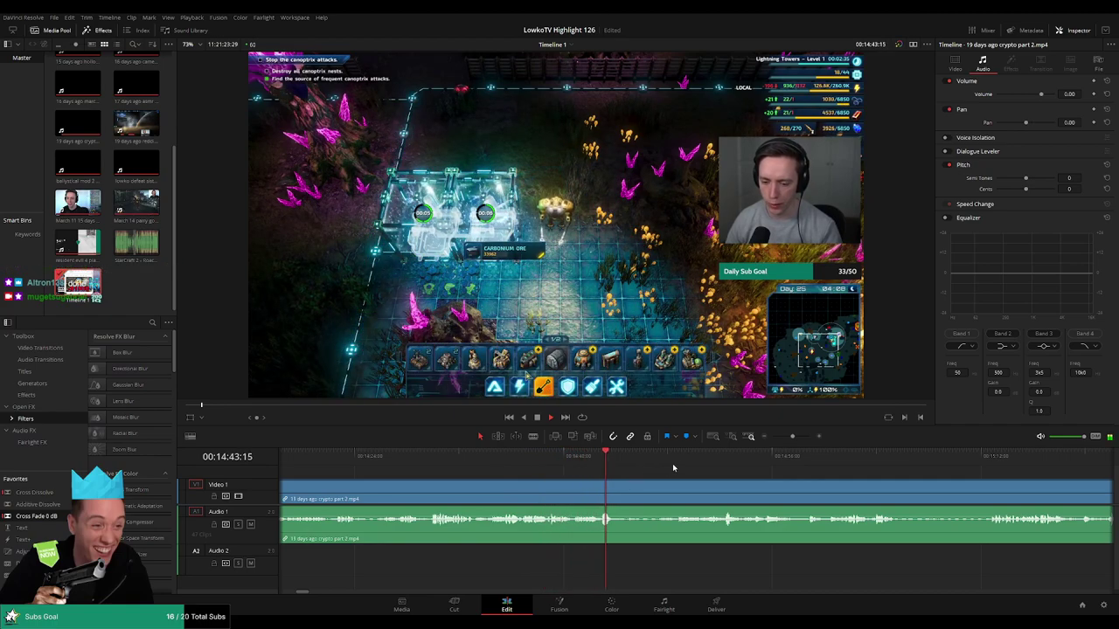
pyautogui.click(699, 455)
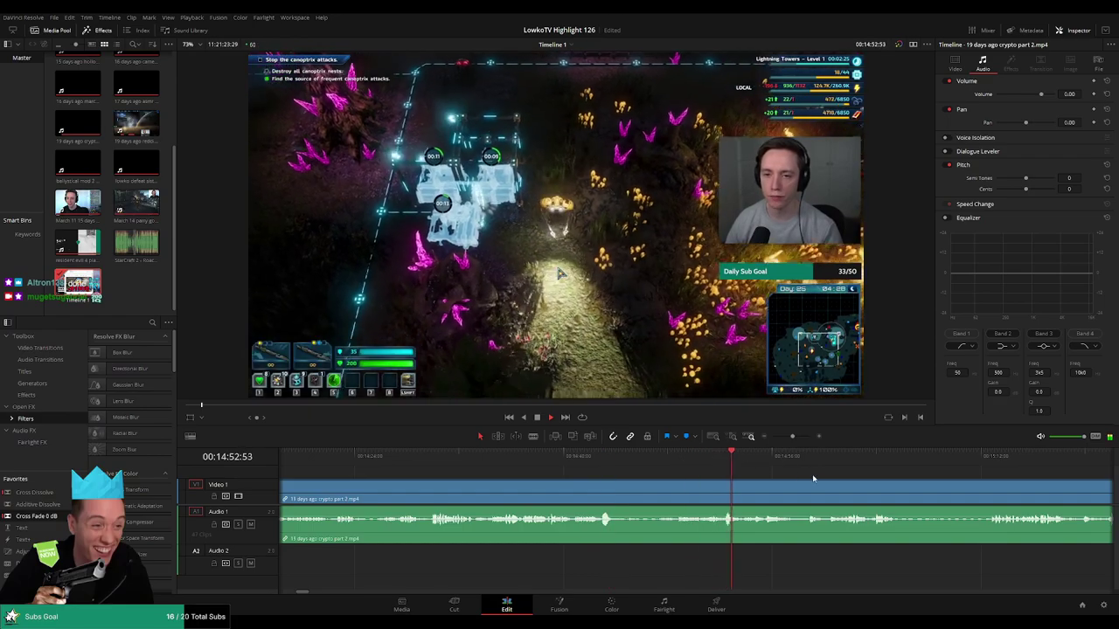
pyautogui.scroll(-3, 582, 459)
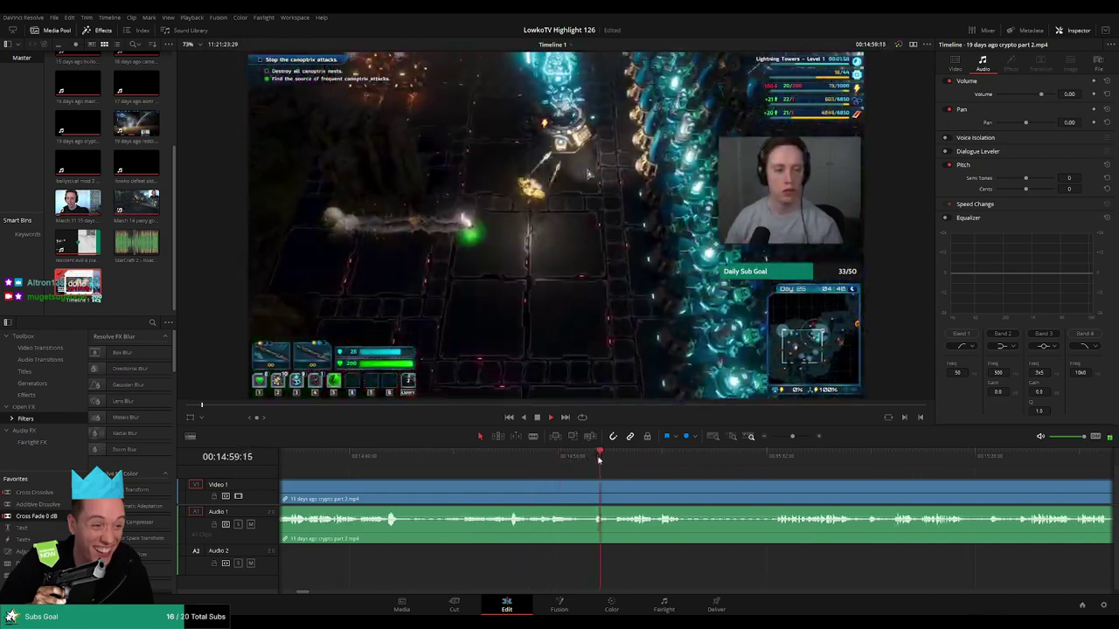
pyautogui.scroll(-2, 564, 470)
pyautogui.scroll(-1, 565, 470)
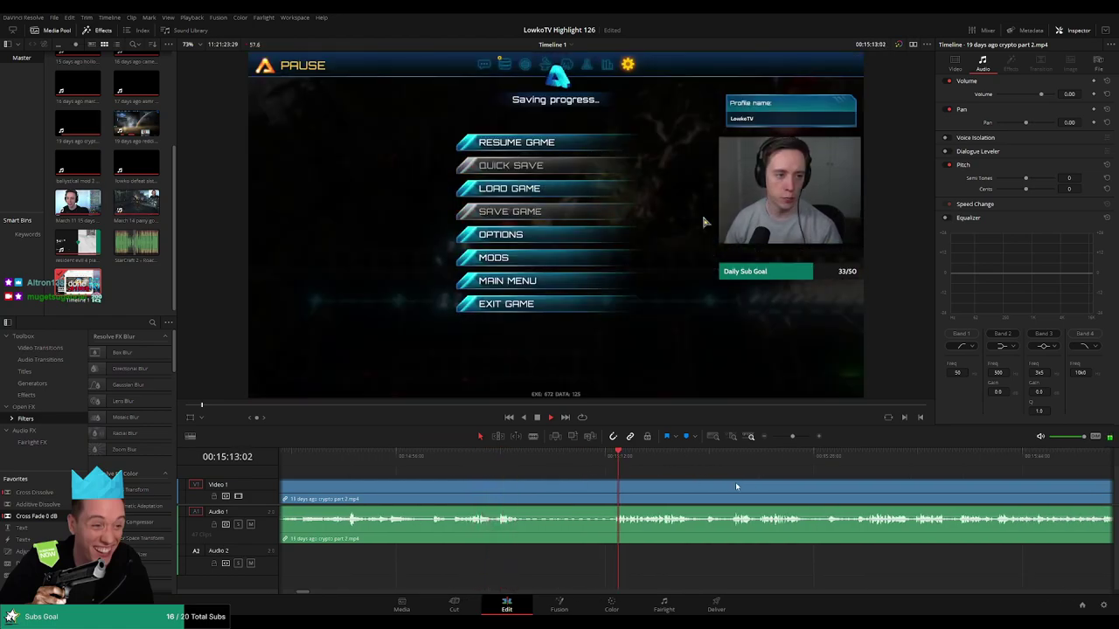
pyautogui.scroll(-2, 621, 474)
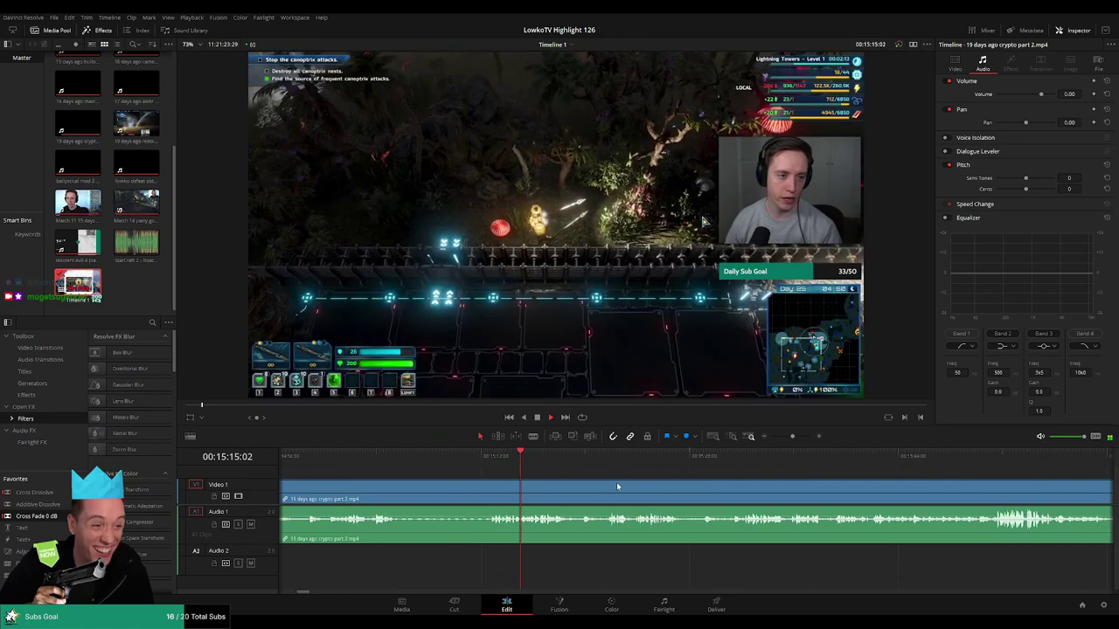
pyautogui.scroll(-1, 564, 472)
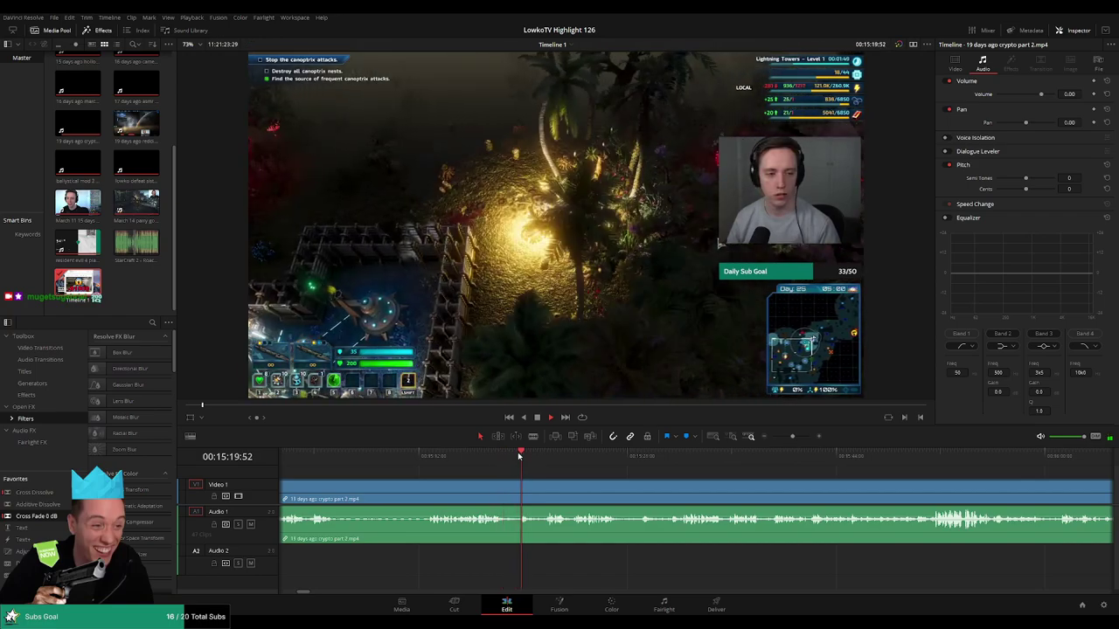
pyautogui.click(541, 455)
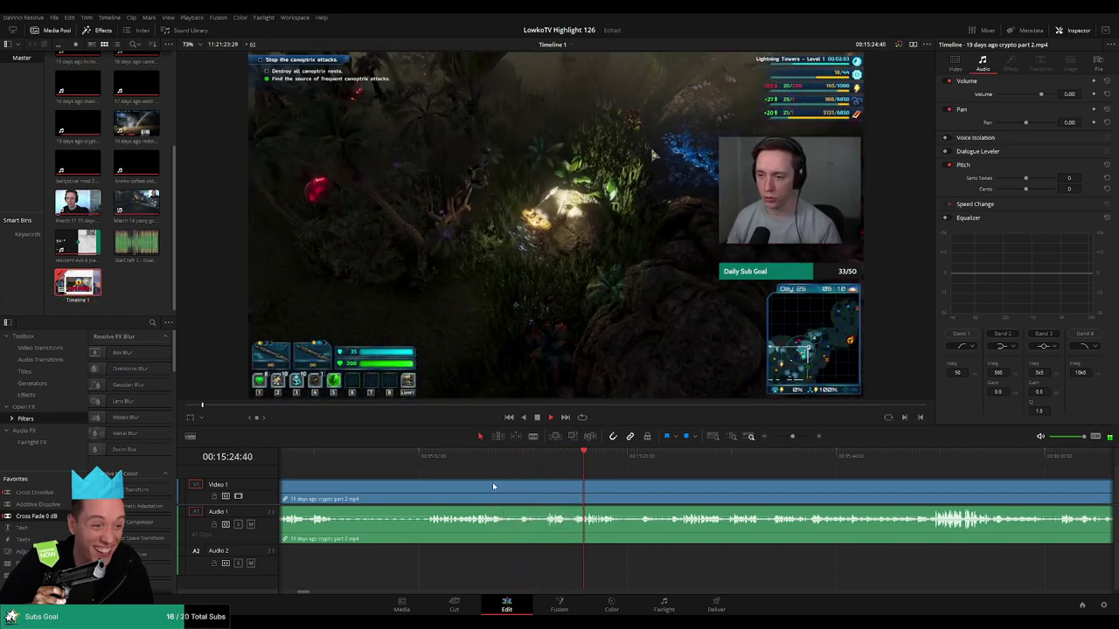
pyautogui.scroll(2, 492, 482)
pyautogui.scroll(1, 527, 477)
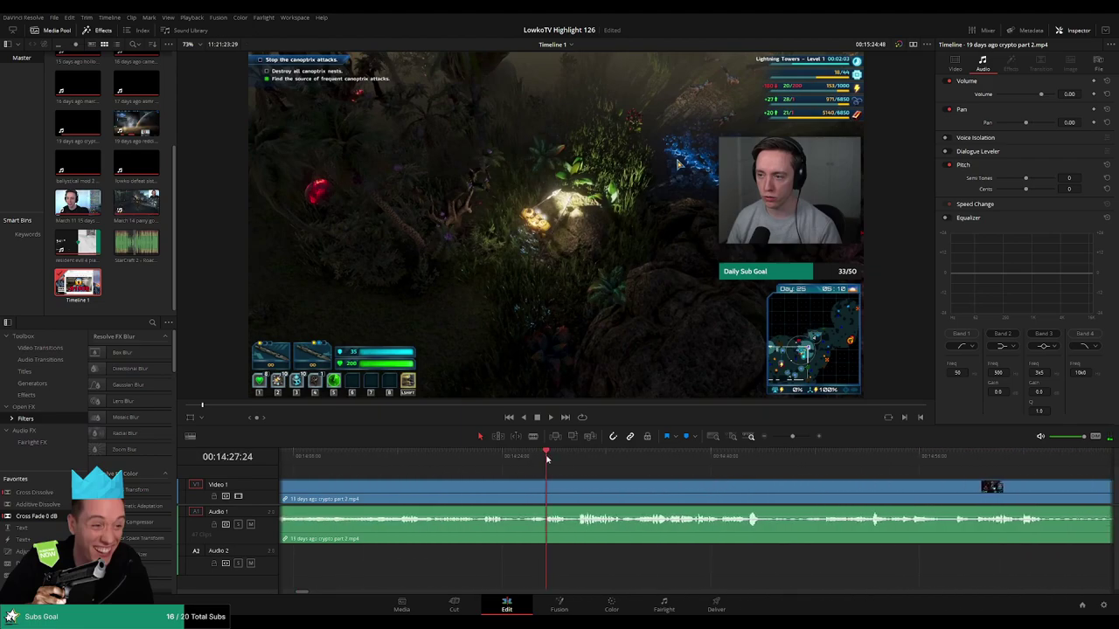
# Blade the gameplay clip, remove the short dead segment near 05:20, and replay the join
pyautogui.moveTo(547, 457); pyautogui.dragTo(528, 456)
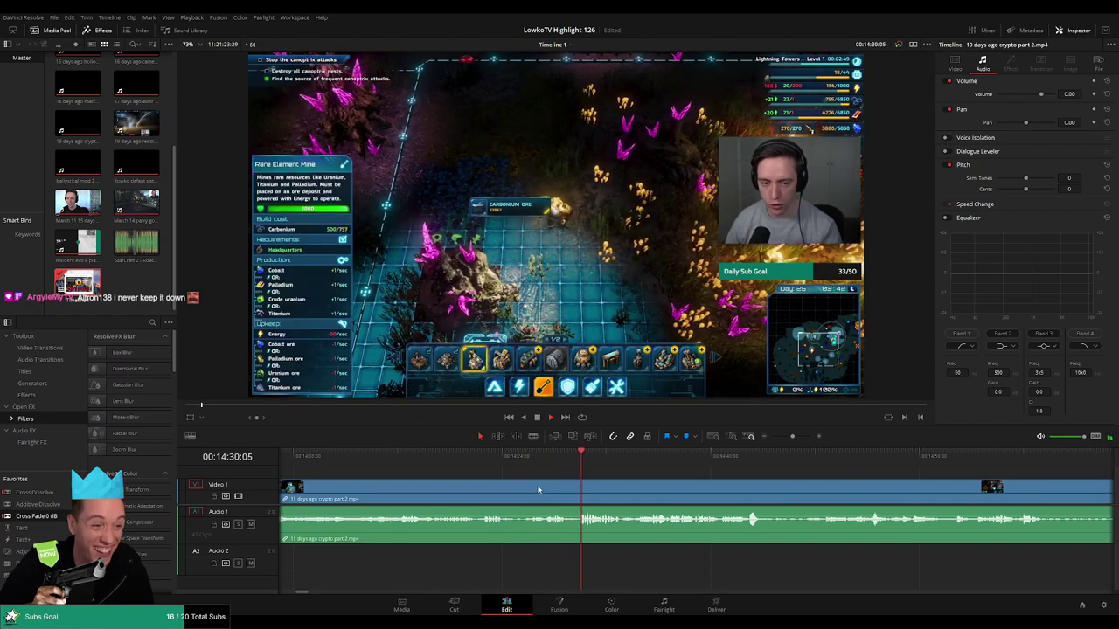
pyautogui.press('b')
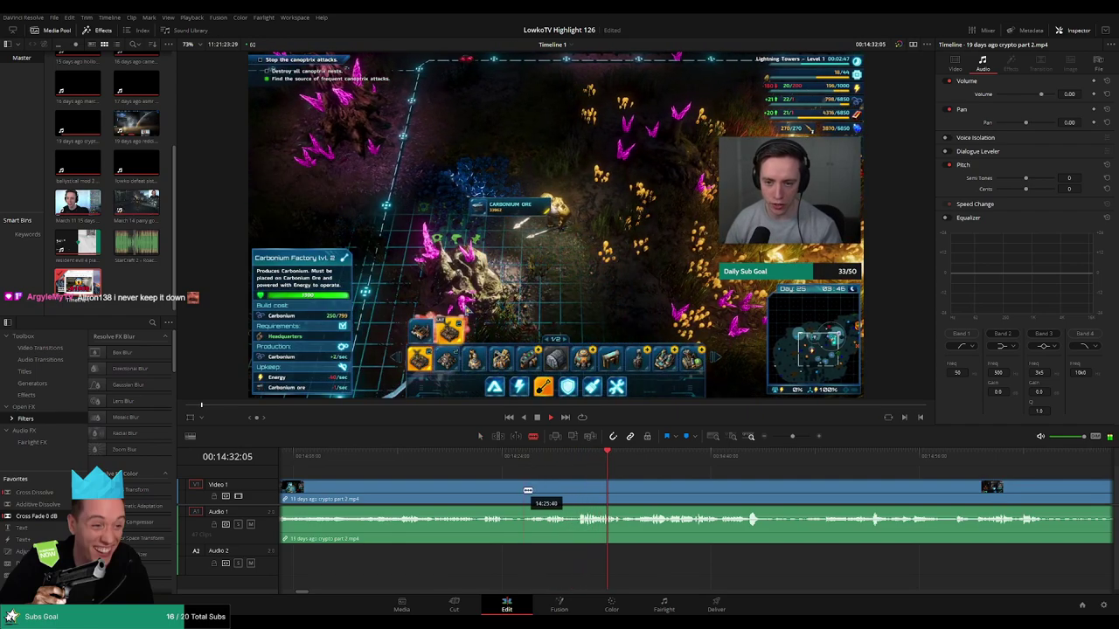
pyautogui.click(523, 491)
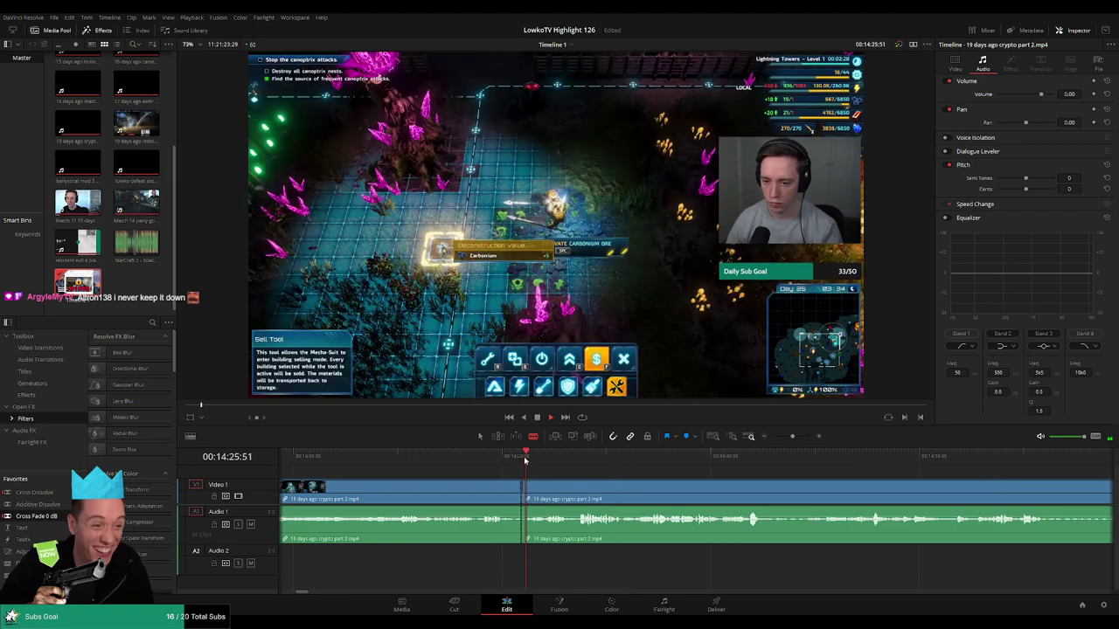
pyautogui.click(731, 455)
pyautogui.hscroll(3, 682, 481)
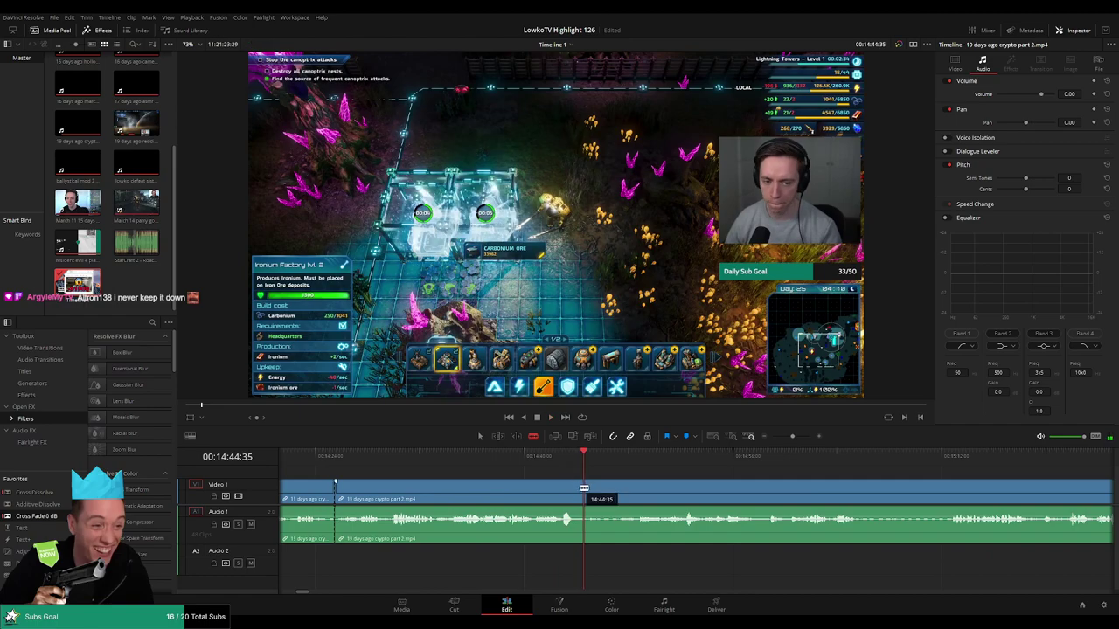
pyautogui.hscroll(-3, 454, 493)
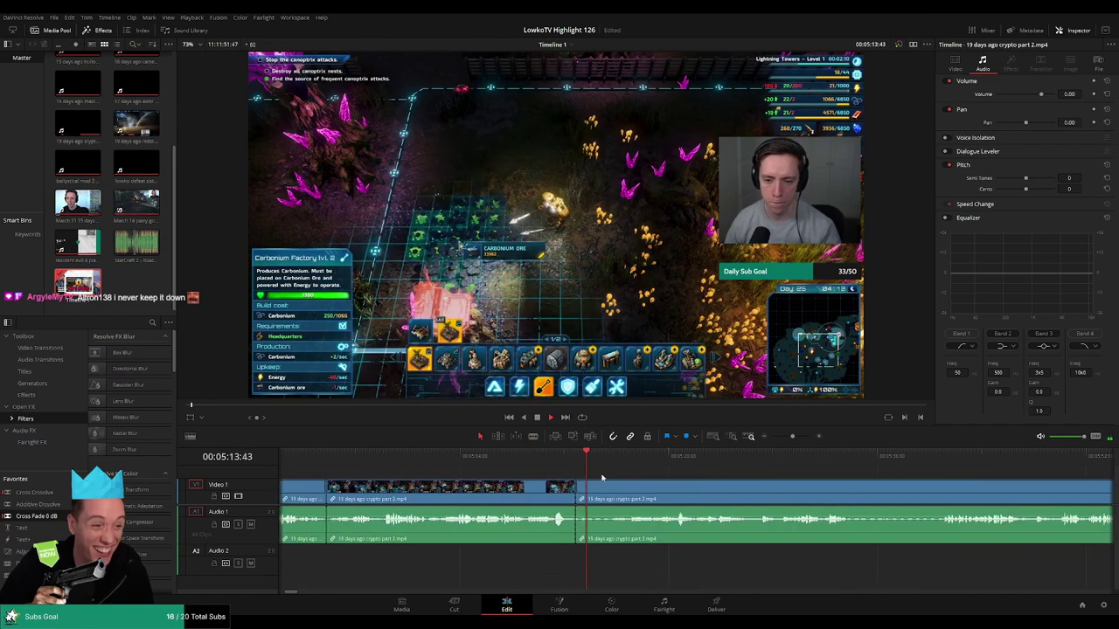
pyautogui.click(625, 458)
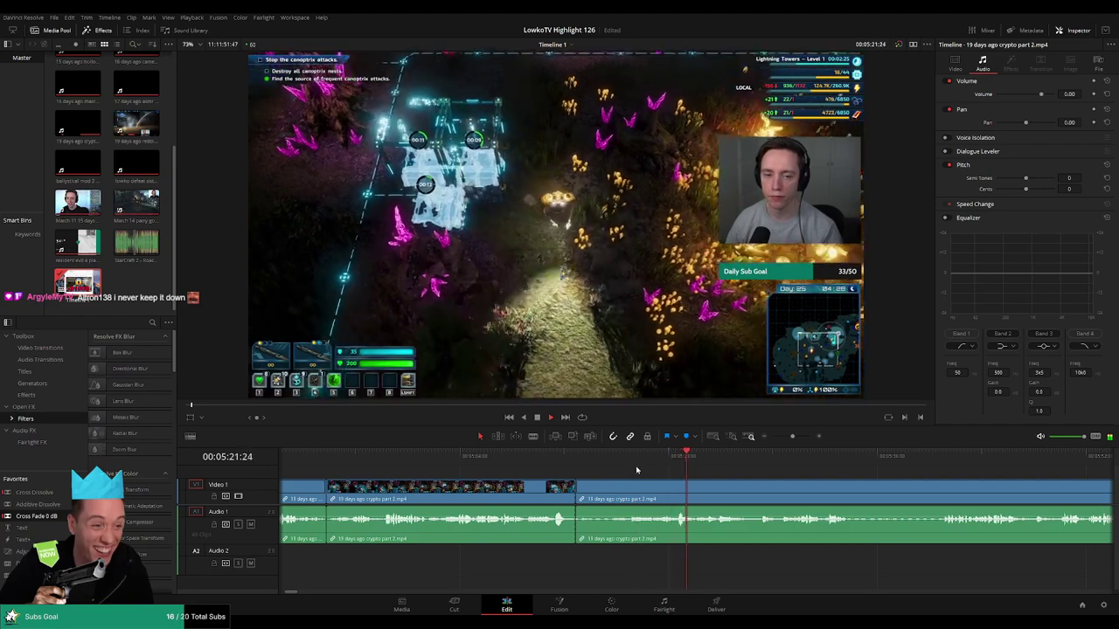
pyautogui.click(631, 491)
pyautogui.press('Delete')
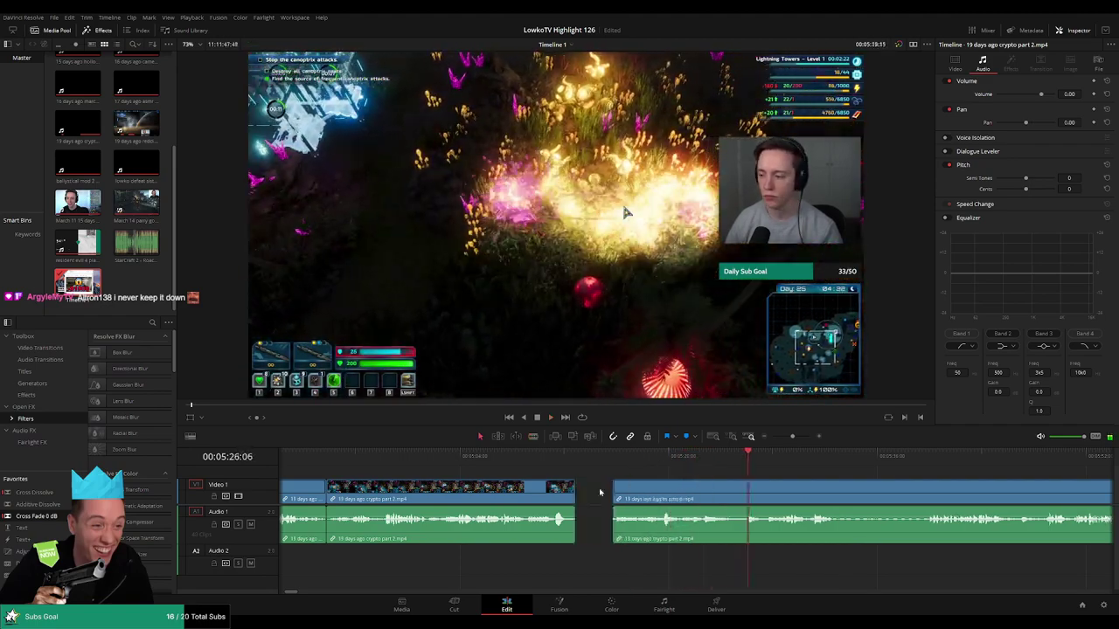
pyautogui.click(660, 455)
pyautogui.press('space')
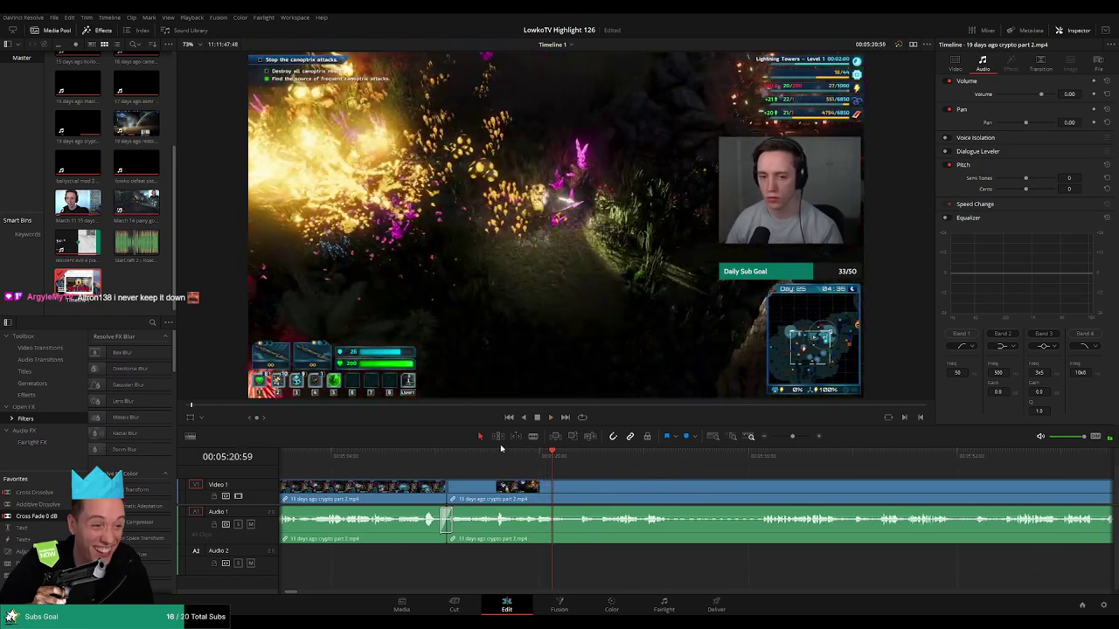
pyautogui.click(493, 456)
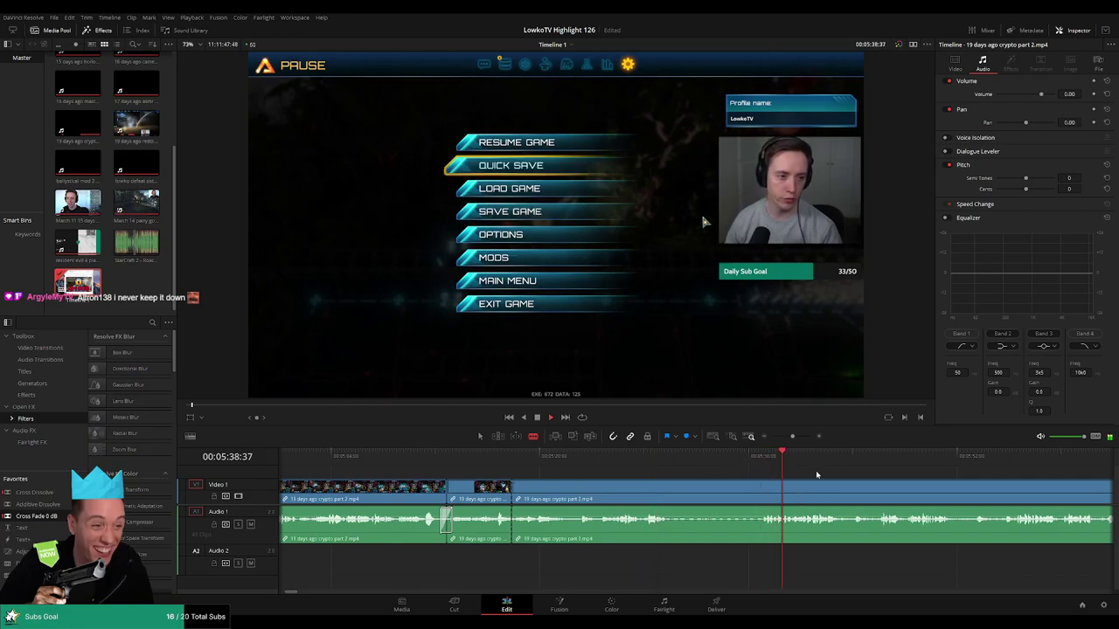
# Cut where gameplay resumes after the pause menu and delete the dead section before it
pyautogui.moveTo(816, 472); pyautogui.dragTo(879, 453)
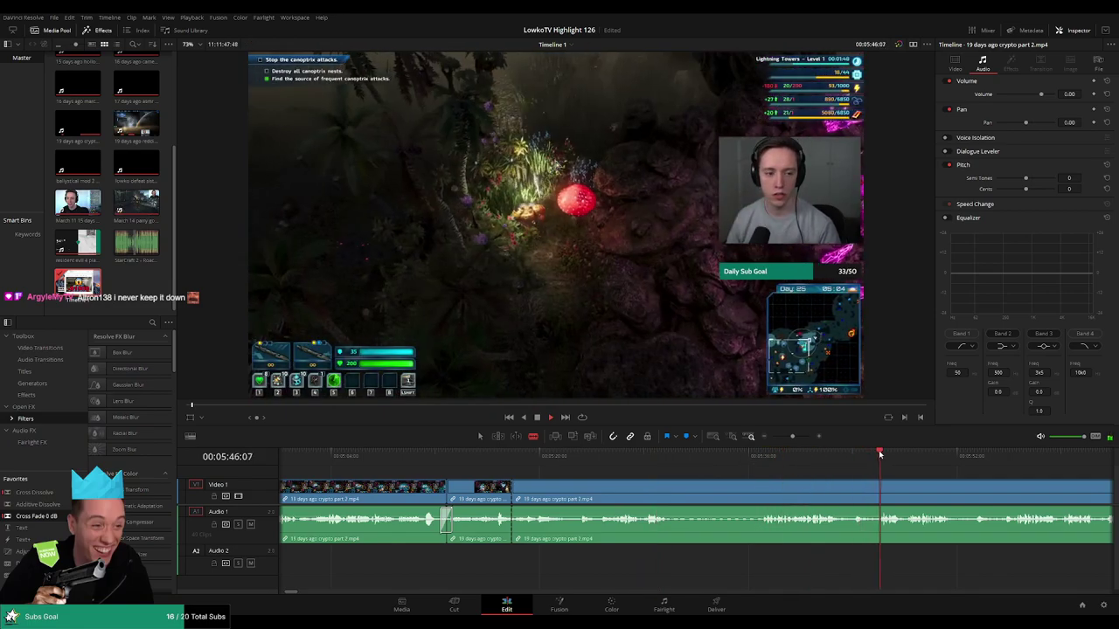
pyautogui.hotkey('ctrl', 'b')
pyautogui.click(698, 500)
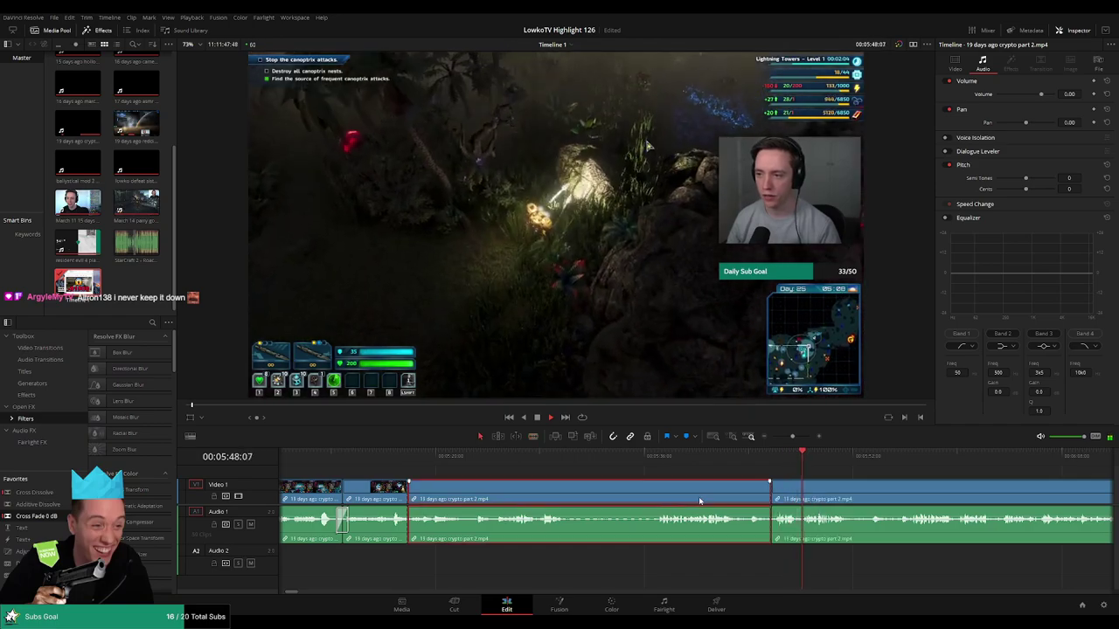
pyautogui.press('Delete')
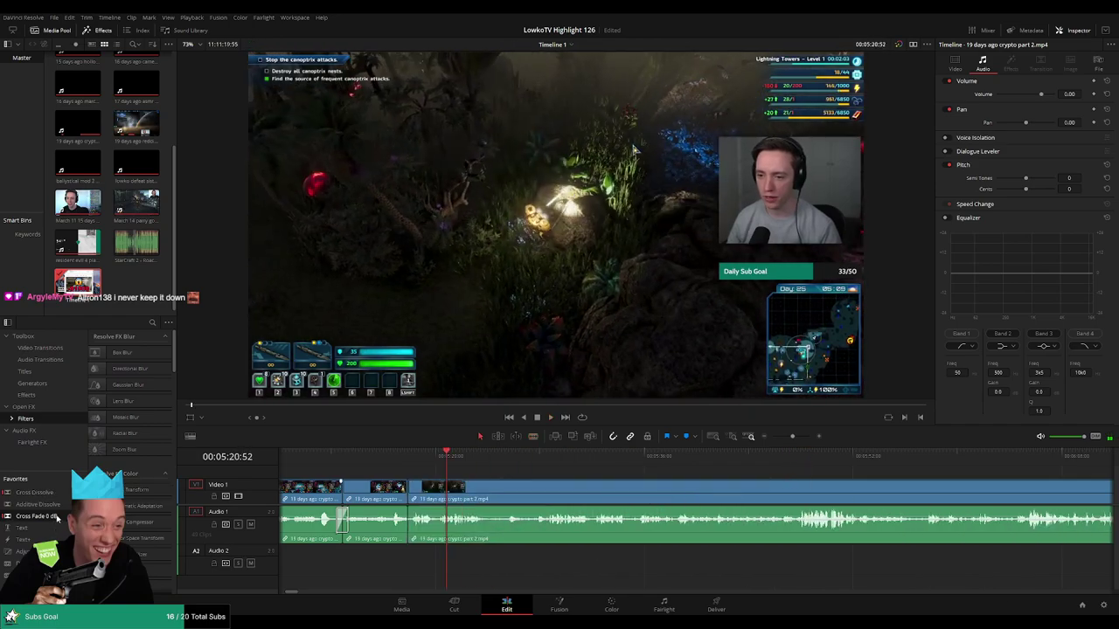
pyautogui.click(401, 457)
pyautogui.press('space')
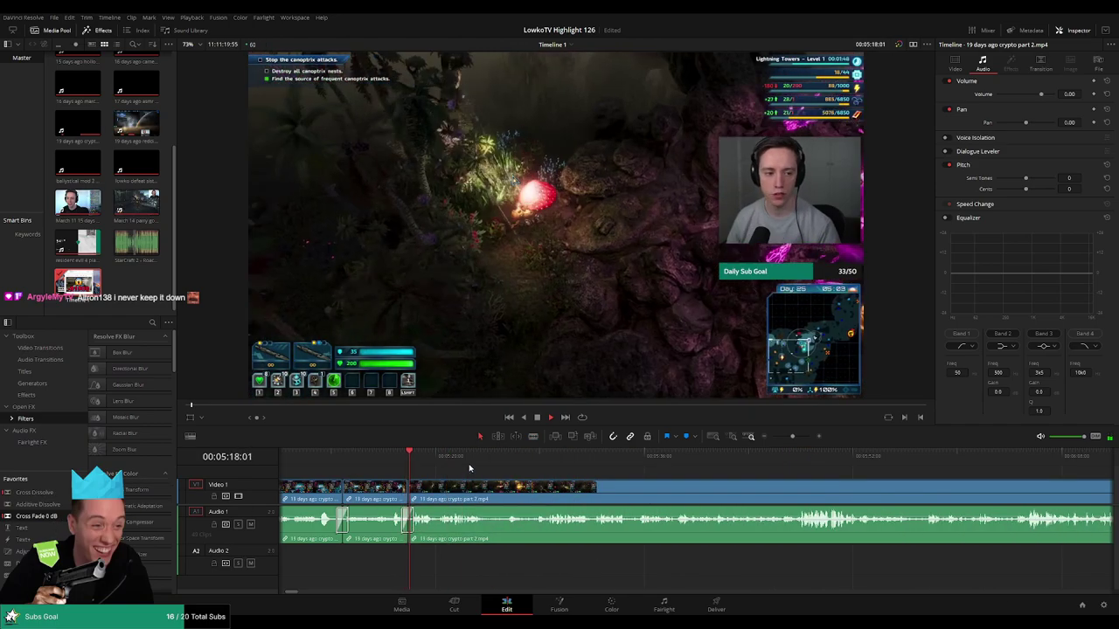
pyautogui.hscroll(2, 489, 476)
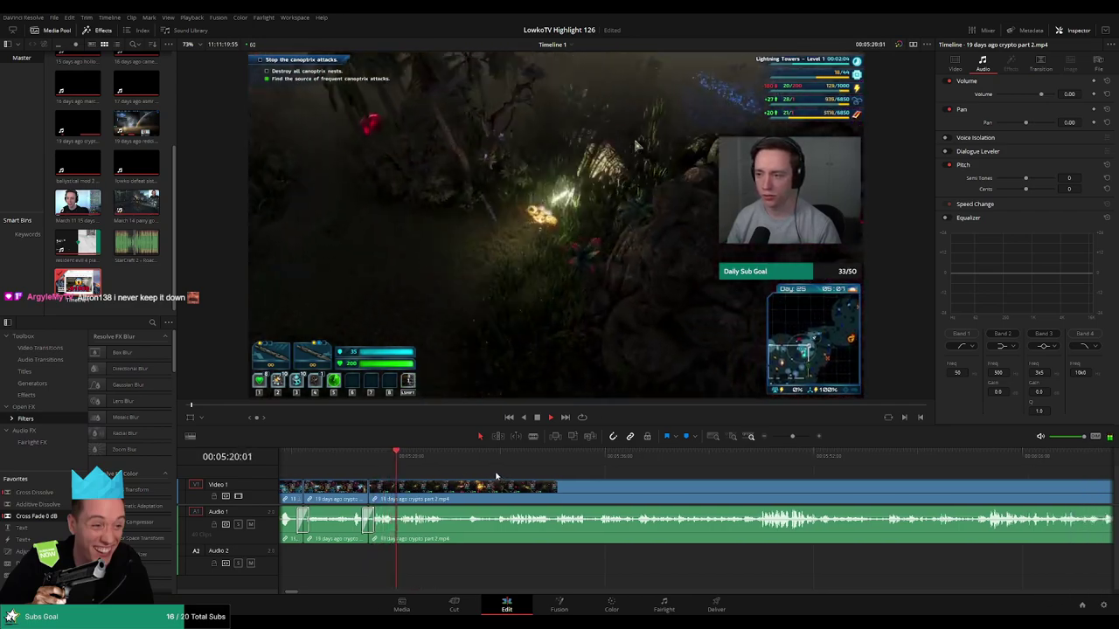
# Trim the crypto part 2 clip's edge and delete the dull section that follows
pyautogui.click(451, 496)
pyautogui.moveTo(448, 496); pyautogui.dragTo(443, 496)
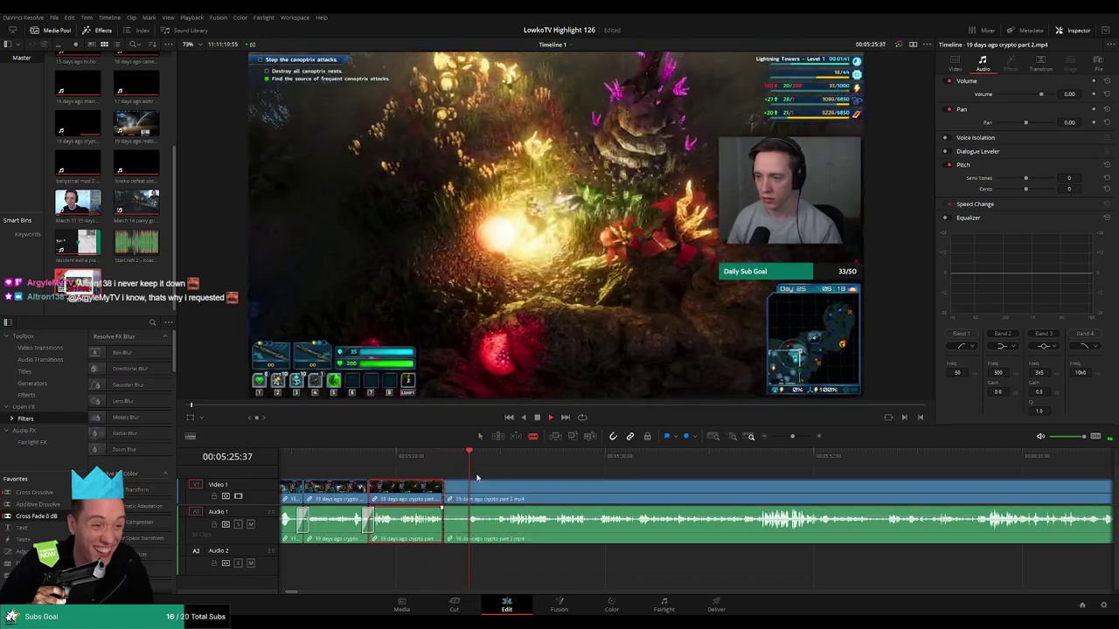
pyautogui.click(509, 496)
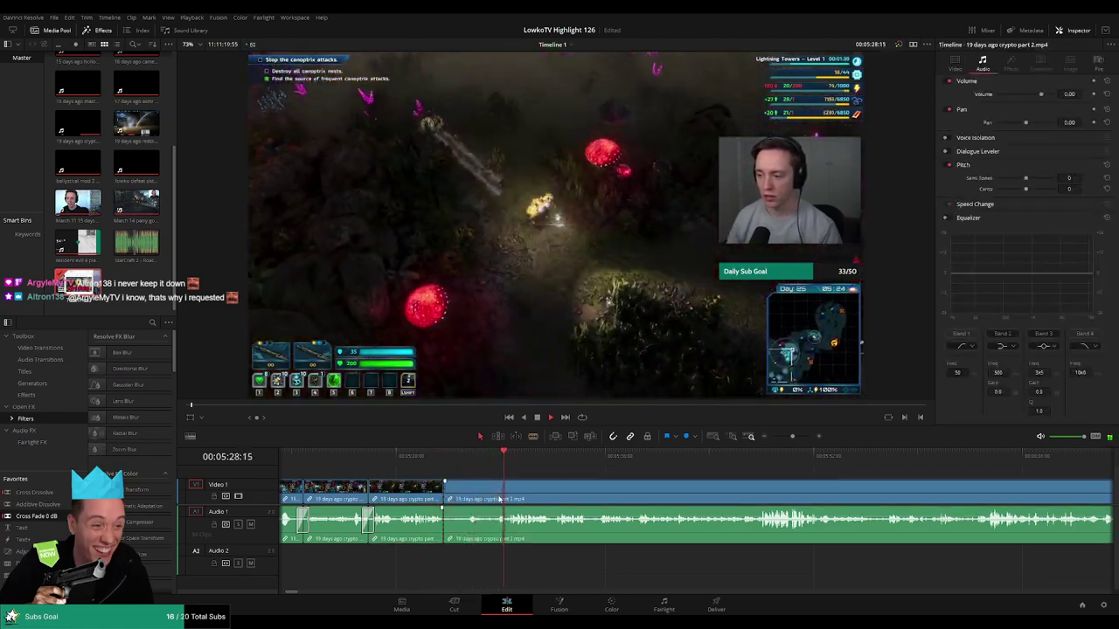
pyautogui.click(505, 498)
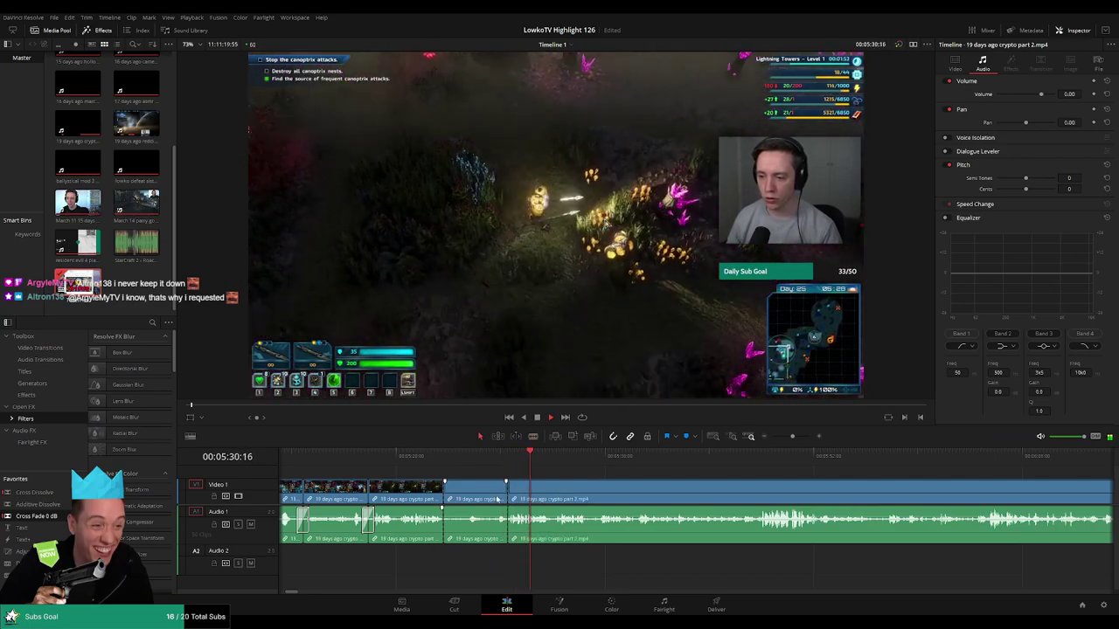
pyautogui.press('Delete')
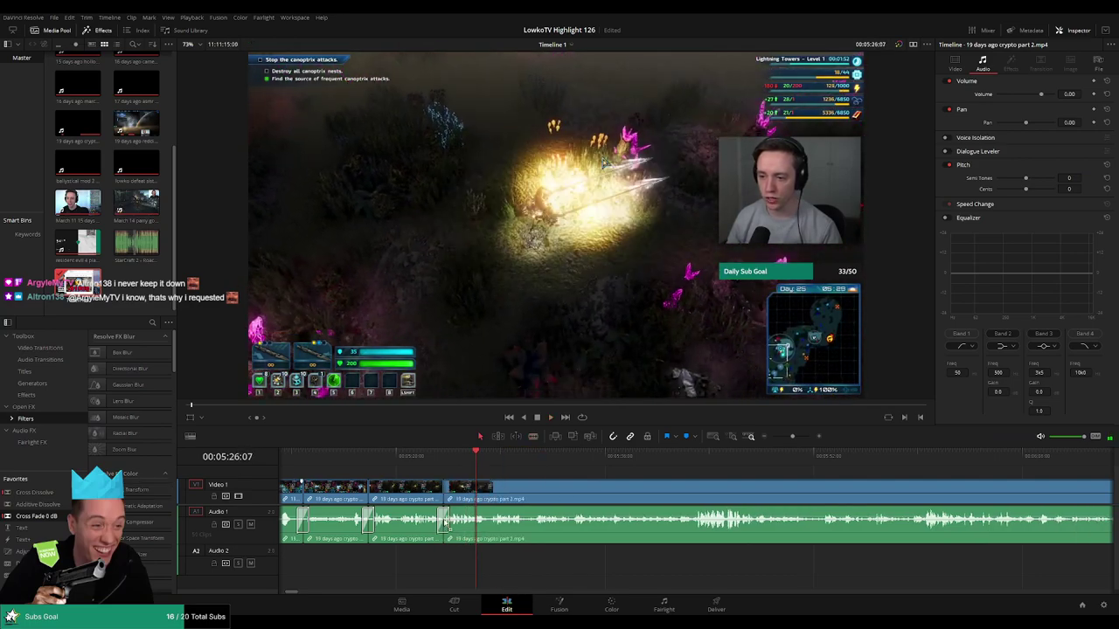
pyautogui.click(437, 452)
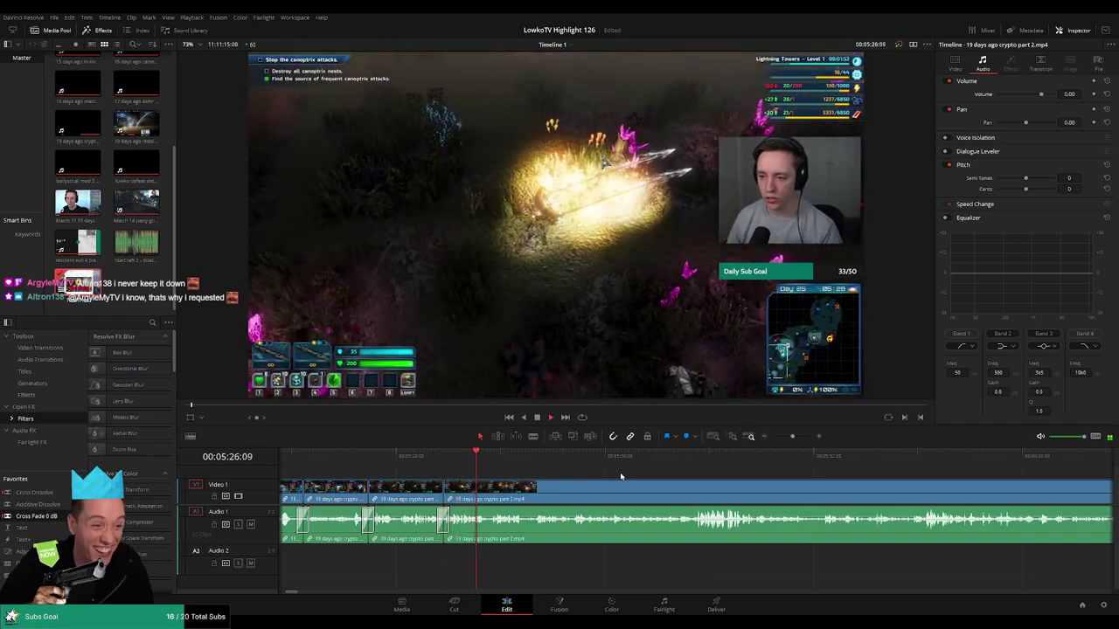
# Cut out the next lull between two blade points and close the gap
pyautogui.hscroll(2, 572, 483)
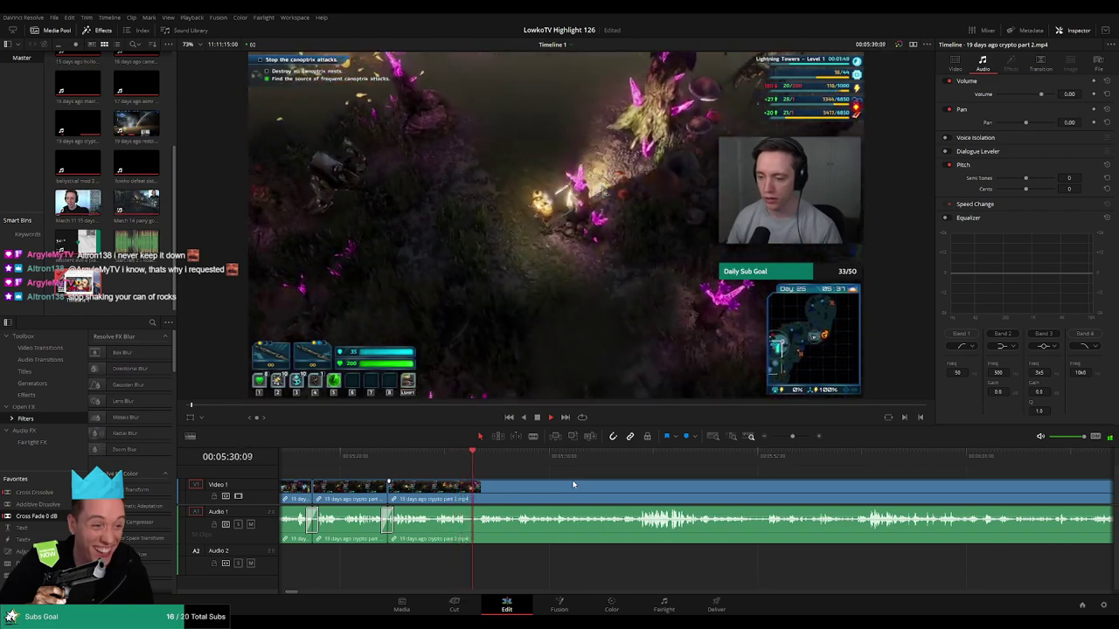
pyautogui.hscroll(2, 575, 485)
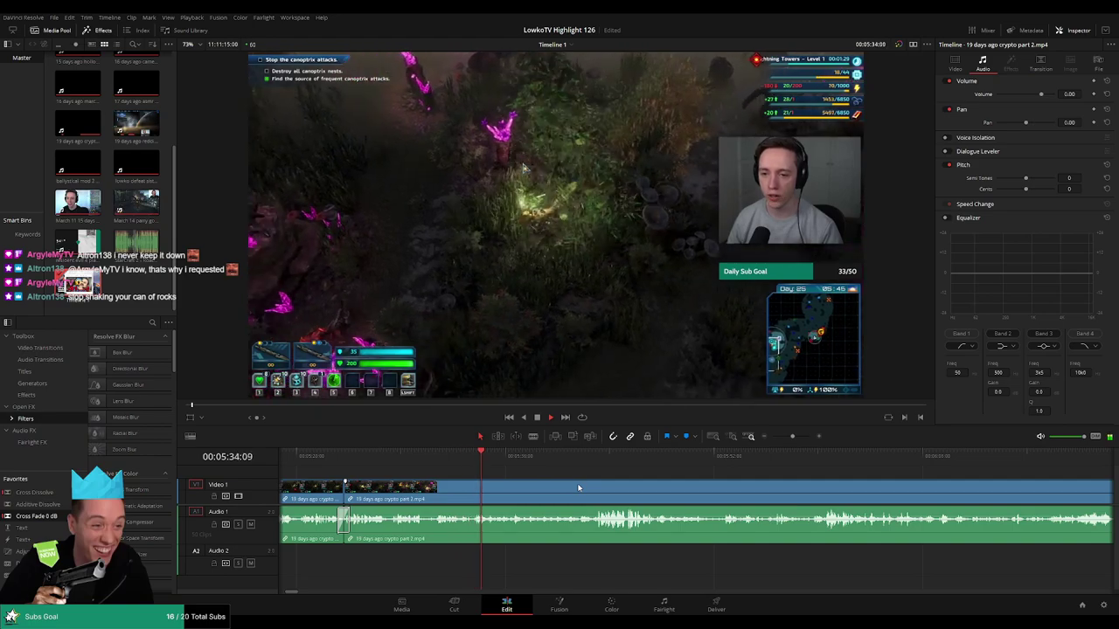
pyautogui.hotkey('ctrl', 'b')
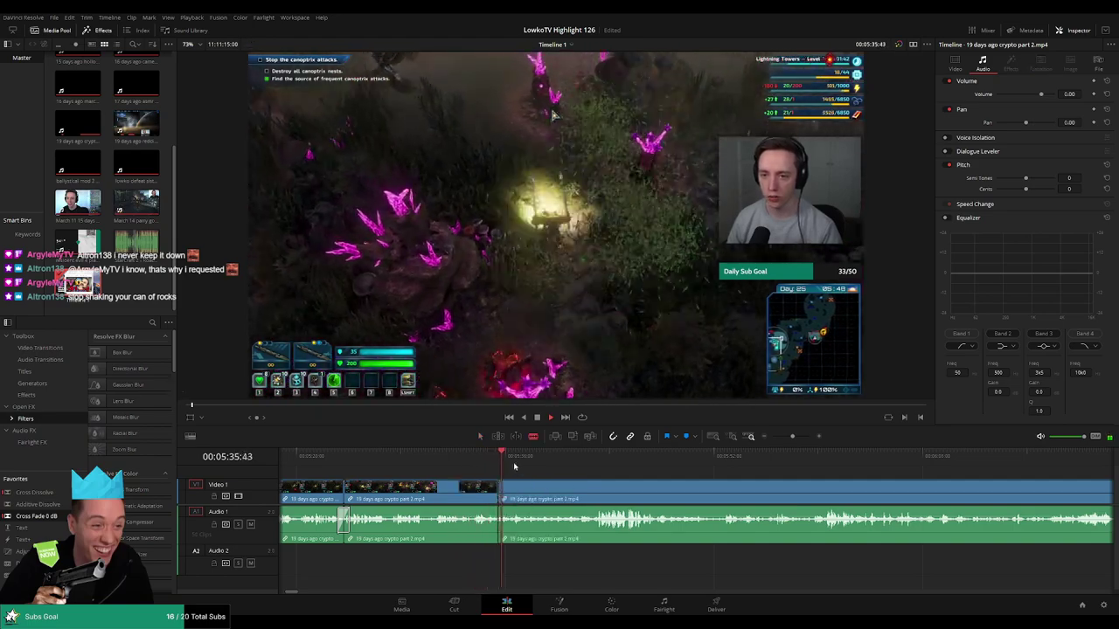
pyautogui.click(568, 459)
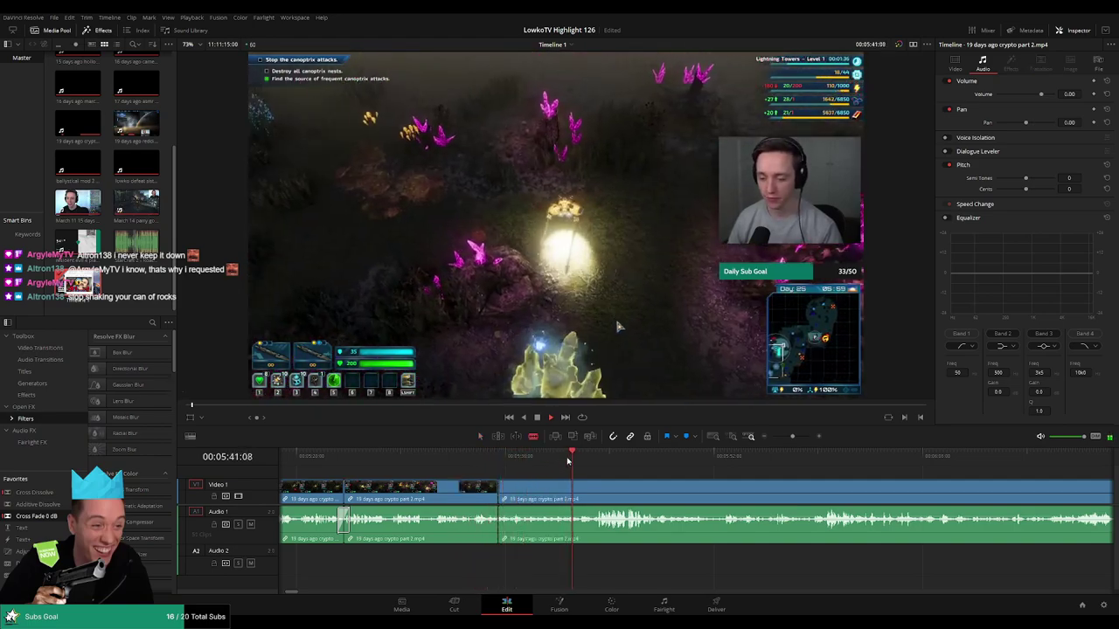
pyautogui.moveTo(585, 460); pyautogui.dragTo(587, 460)
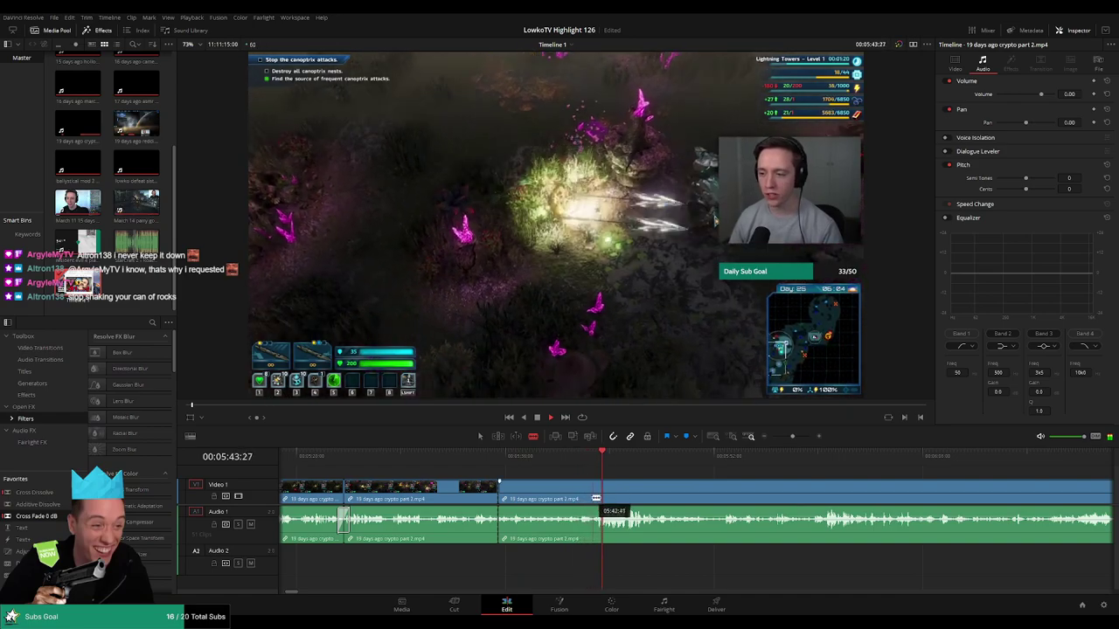
pyautogui.click(591, 498)
pyautogui.press('a')
pyautogui.click(565, 501)
pyautogui.press('BackSpace')
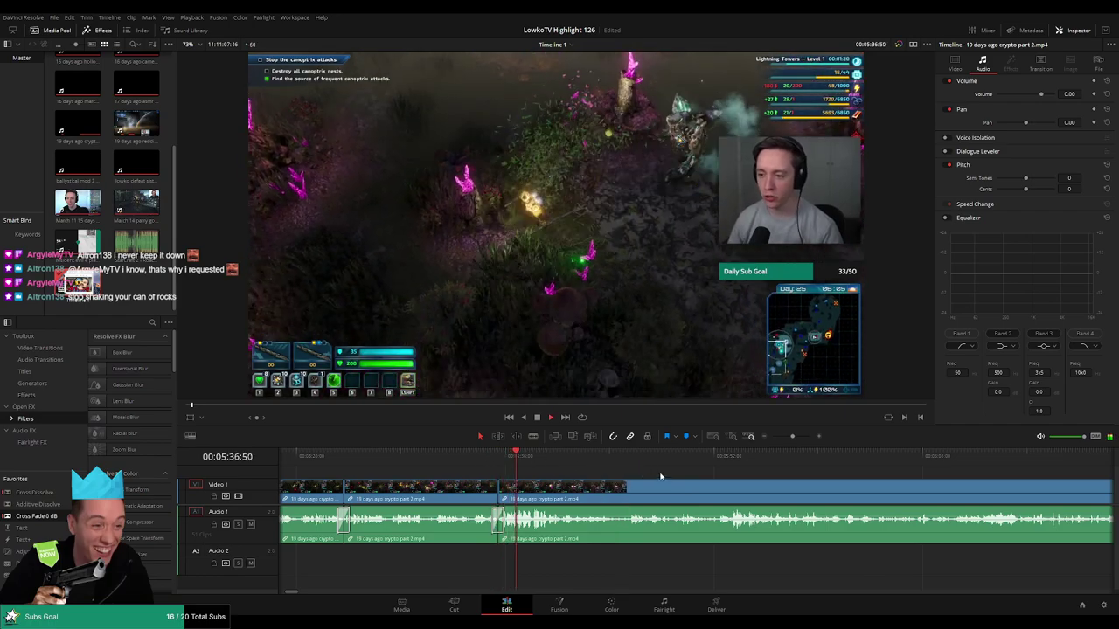
# Split the crypto part 2 clip at two more edit points further along
pyautogui.hscroll(2, 660, 476)
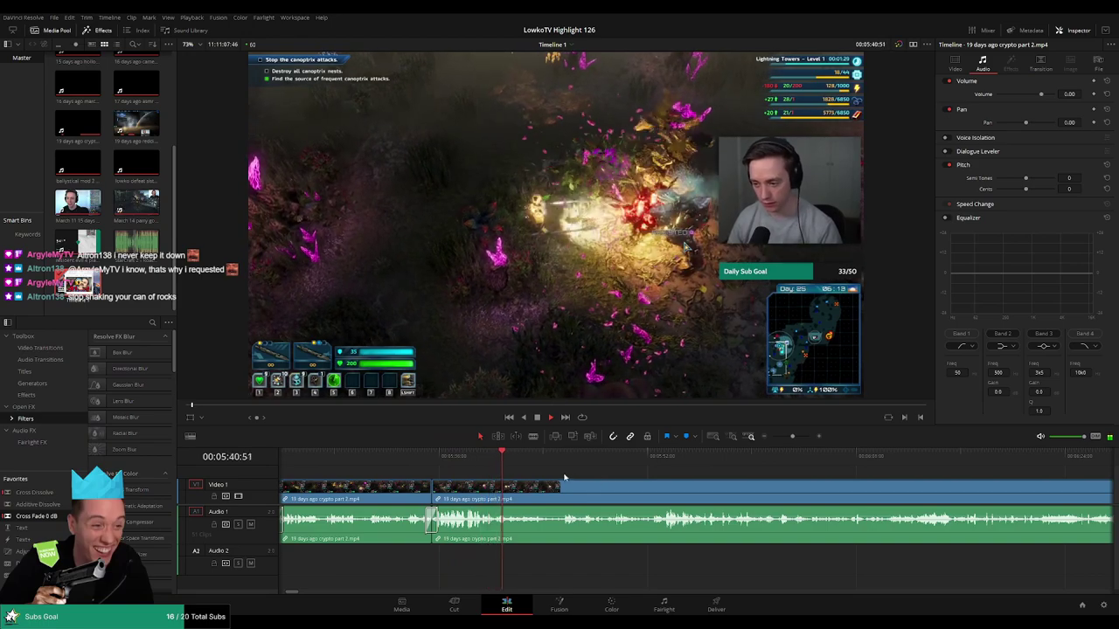
pyautogui.click(517, 499)
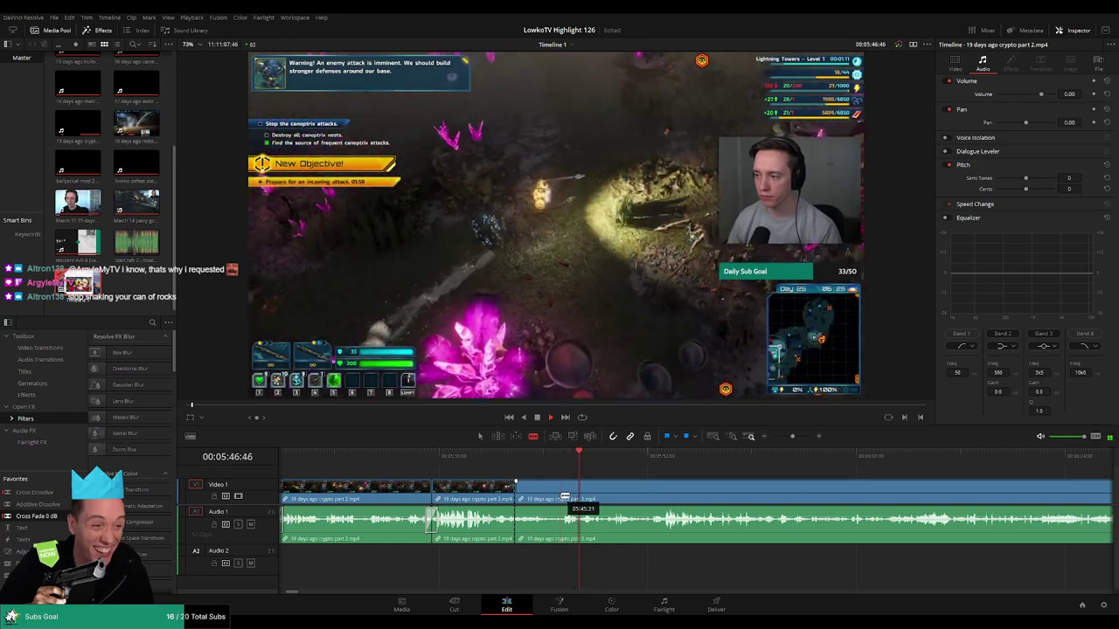
pyautogui.click(548, 455)
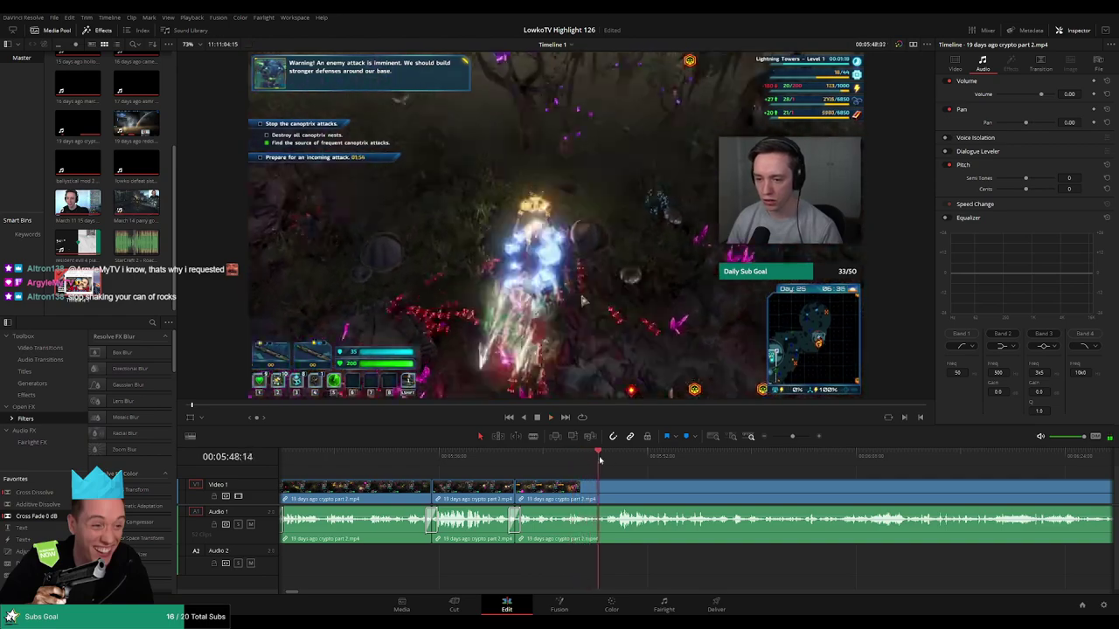
pyautogui.scroll(-3, 683, 478)
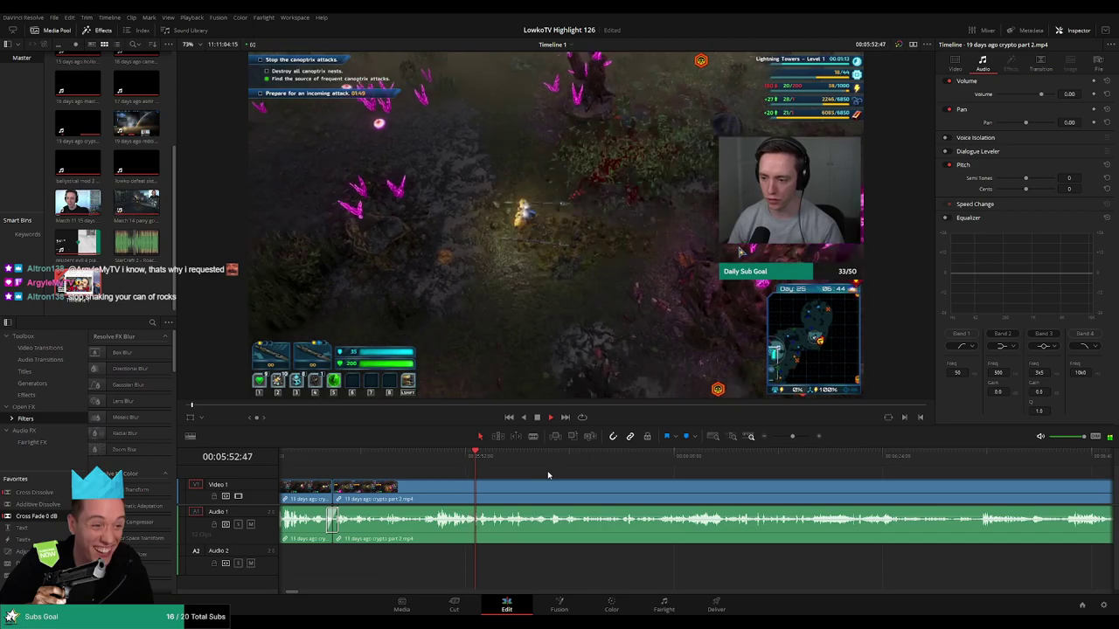
pyautogui.press('b')
pyautogui.click(506, 485)
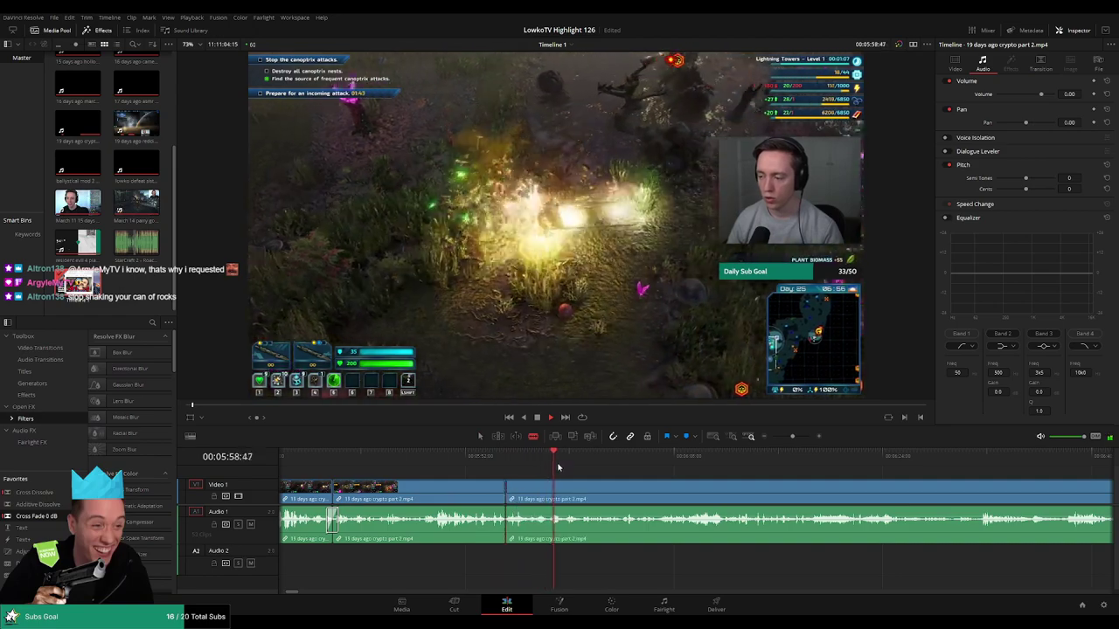
# Skim ahead through the remaining crypto part 2 gameplay toward its ending past 08:55
pyautogui.moveTo(585, 456); pyautogui.dragTo(629, 456)
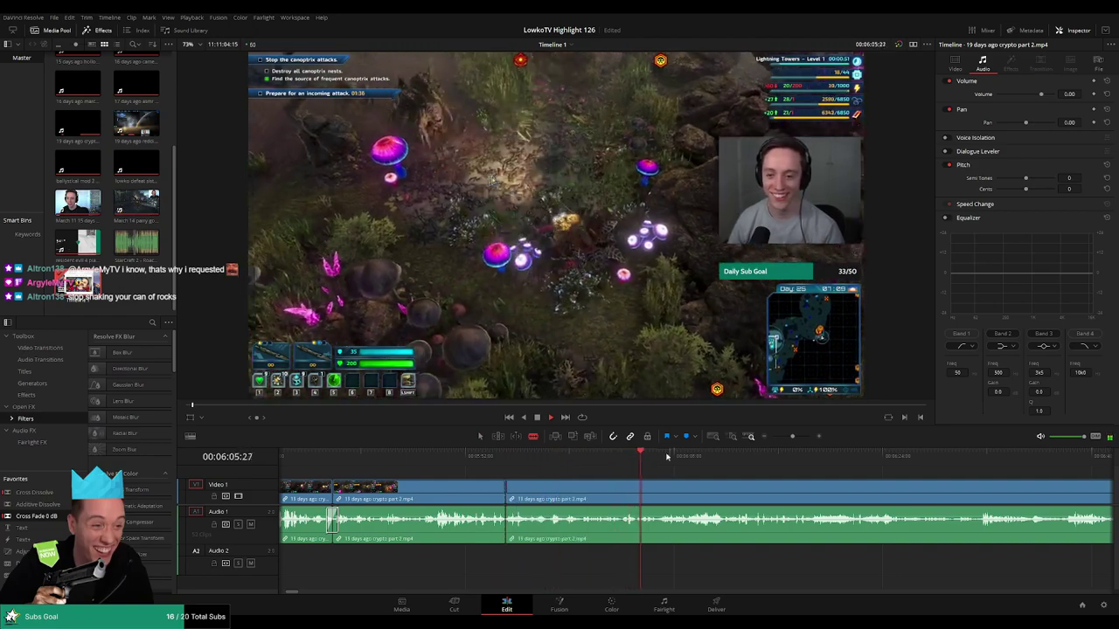
pyautogui.click(673, 455)
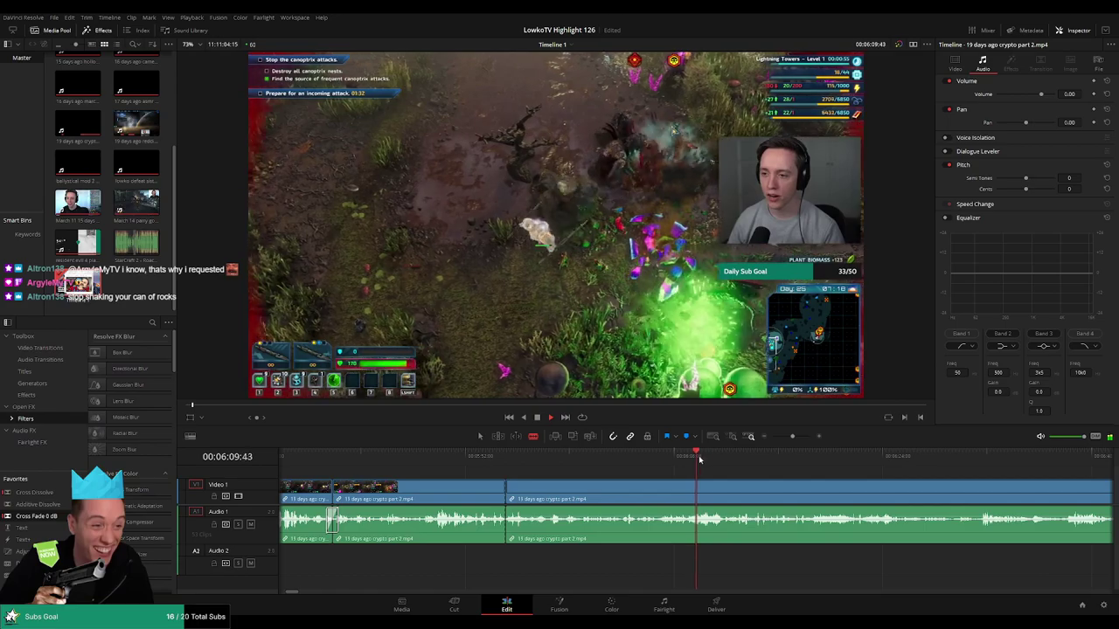
pyautogui.click(805, 457)
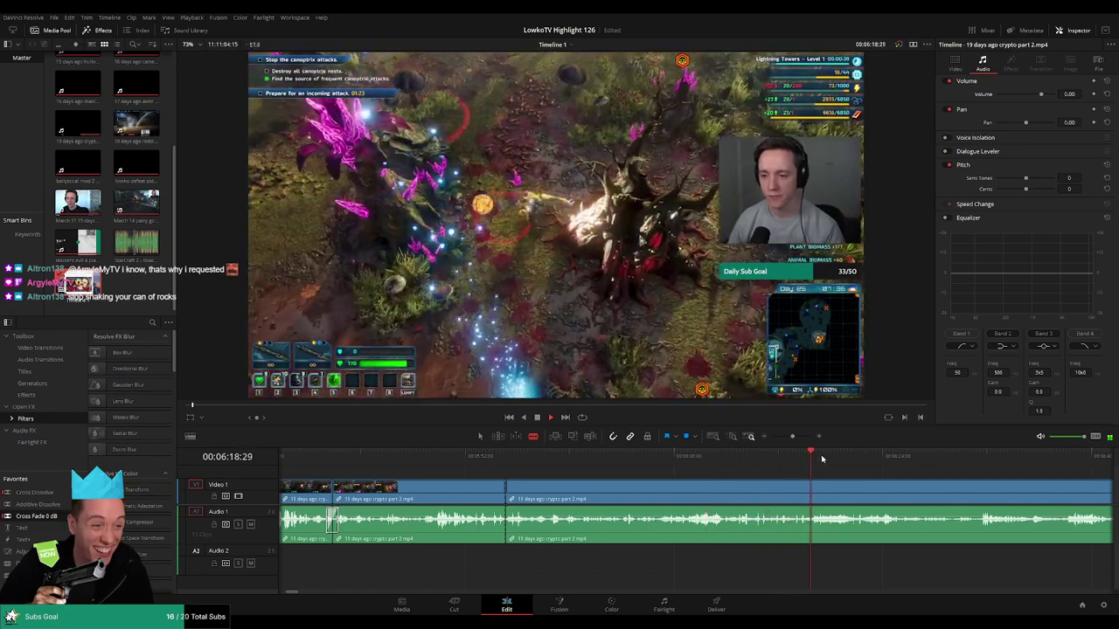
pyautogui.hscroll(3, 866, 468)
pyautogui.click(852, 458)
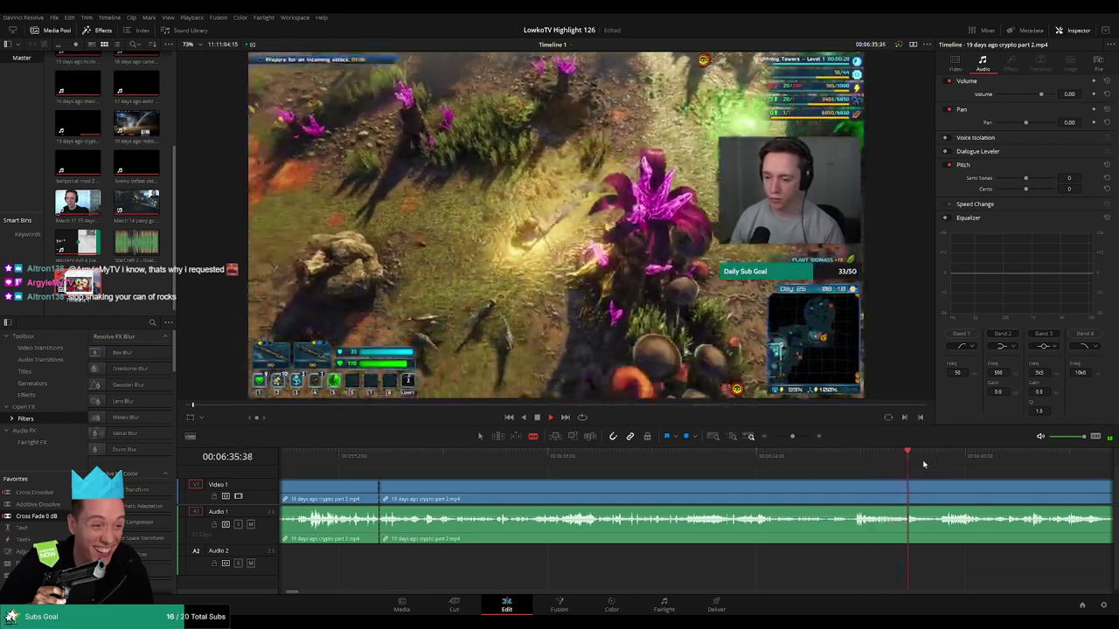
pyautogui.click(939, 458)
pyautogui.click(1018, 456)
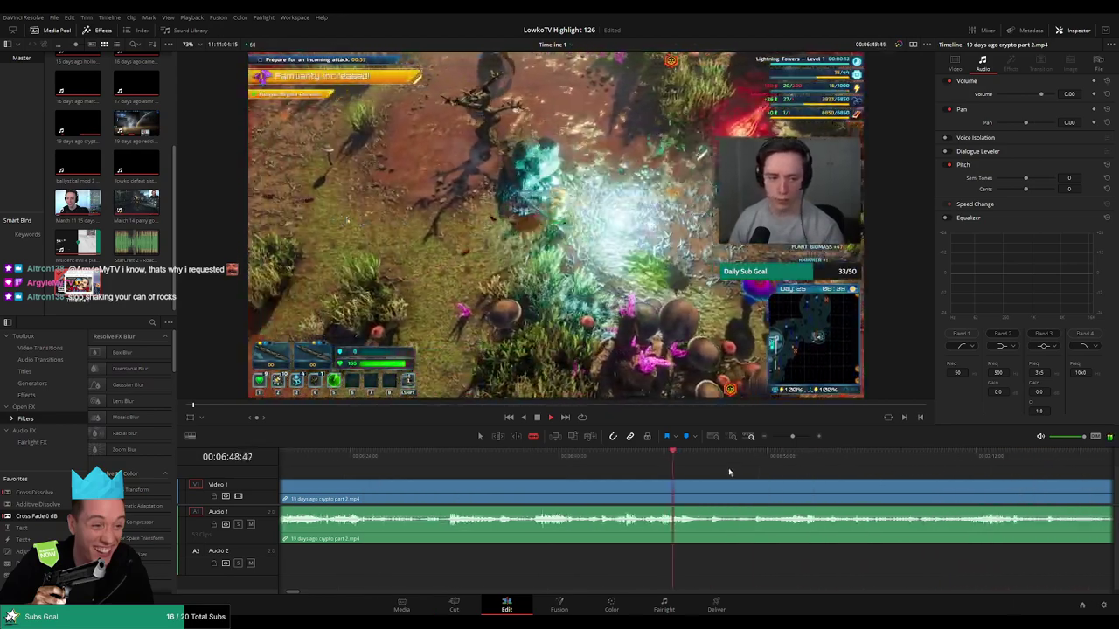
pyautogui.click(783, 455)
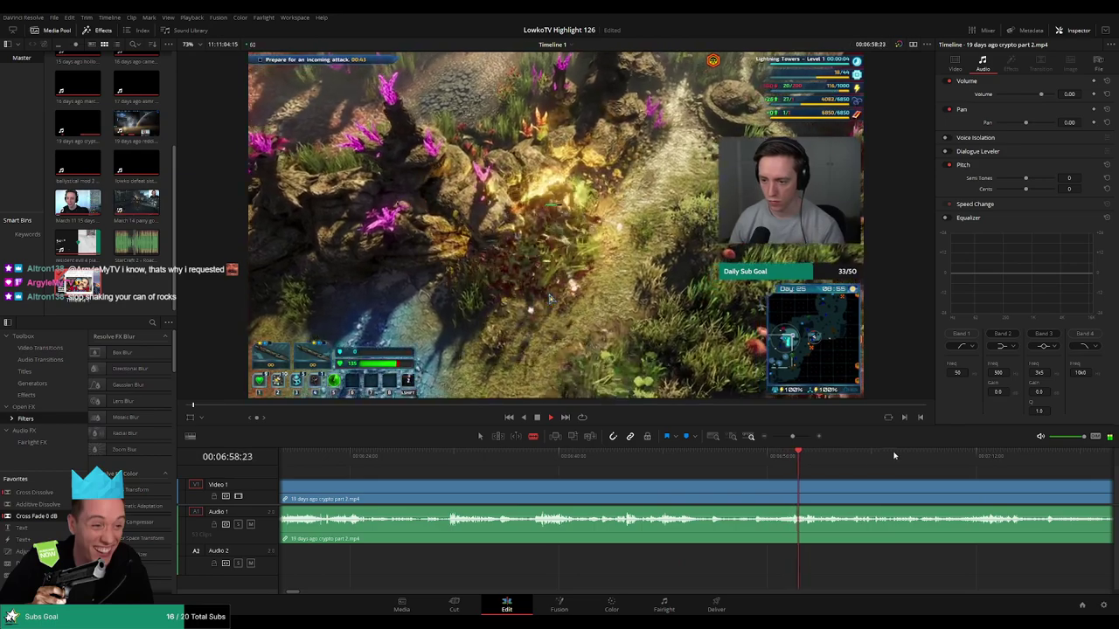
pyautogui.click(985, 455)
pyautogui.click(749, 455)
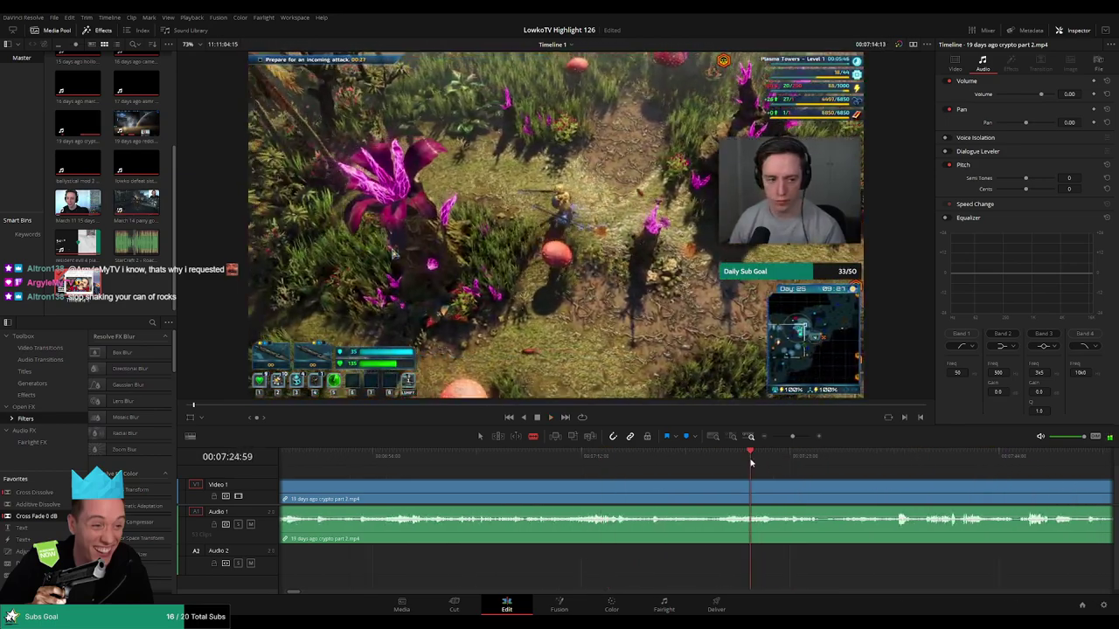
pyautogui.click(898, 455)
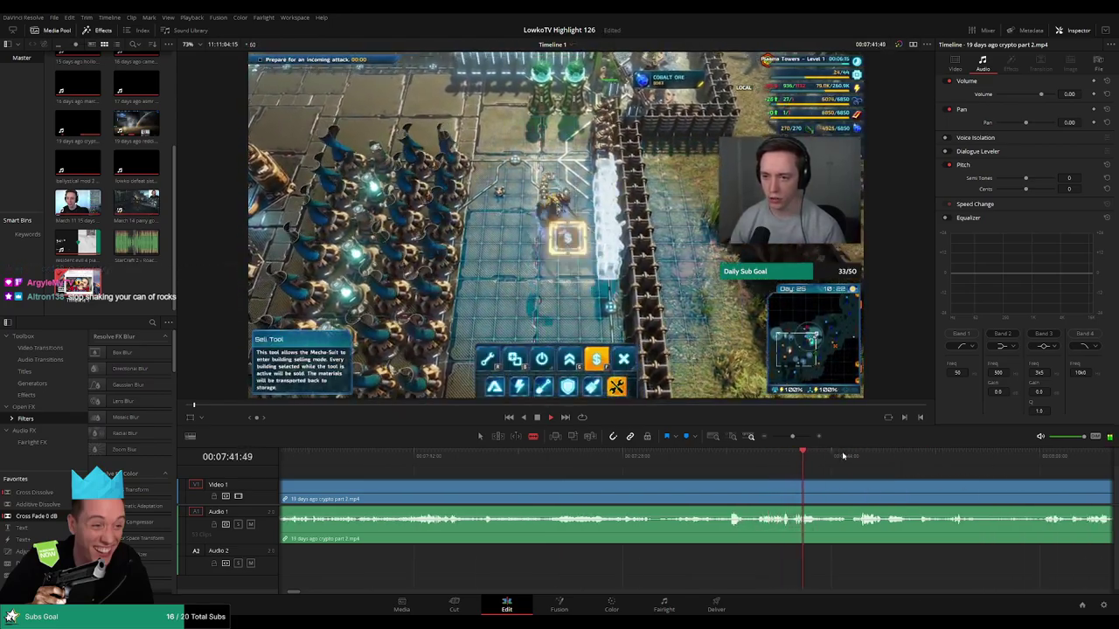
pyautogui.click(692, 456)
pyautogui.moveTo(692, 455); pyautogui.dragTo(823, 455)
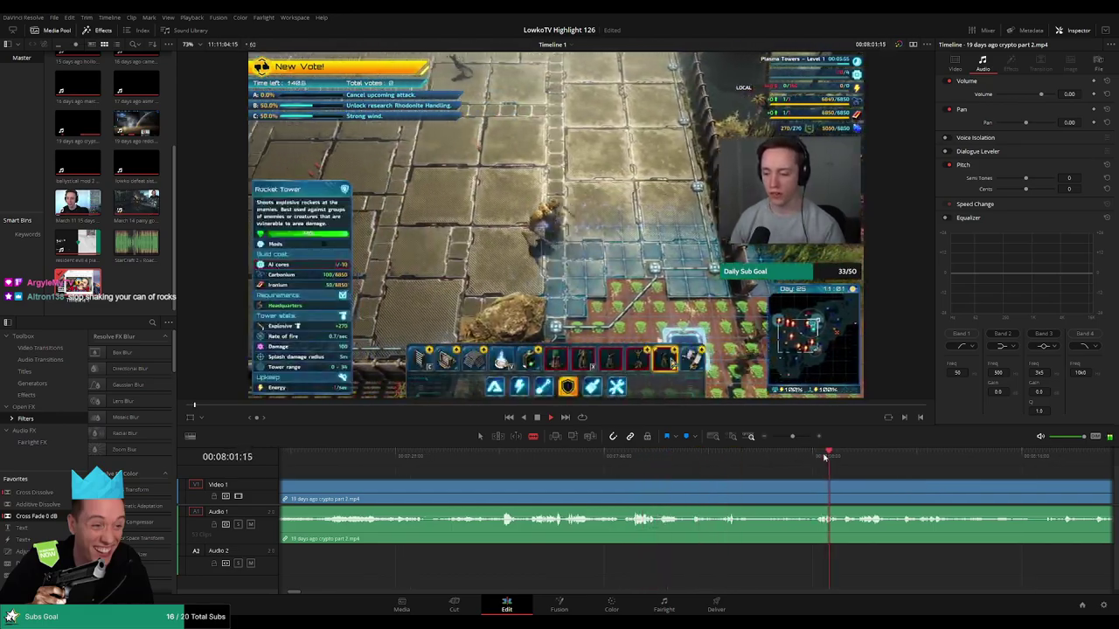
pyautogui.moveTo(823, 455); pyautogui.dragTo(880, 455)
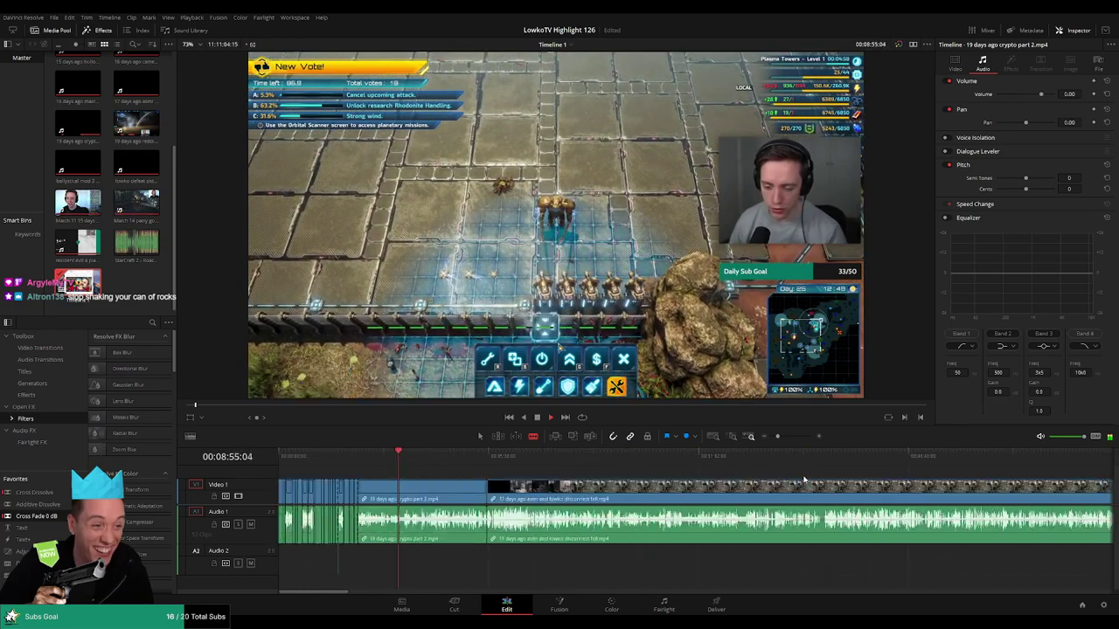
# Delete the leftover crypto part 2 piece, undo it, and rewatch the earlier footage
pyautogui.moveTo(745, 461); pyautogui.dragTo(854, 460)
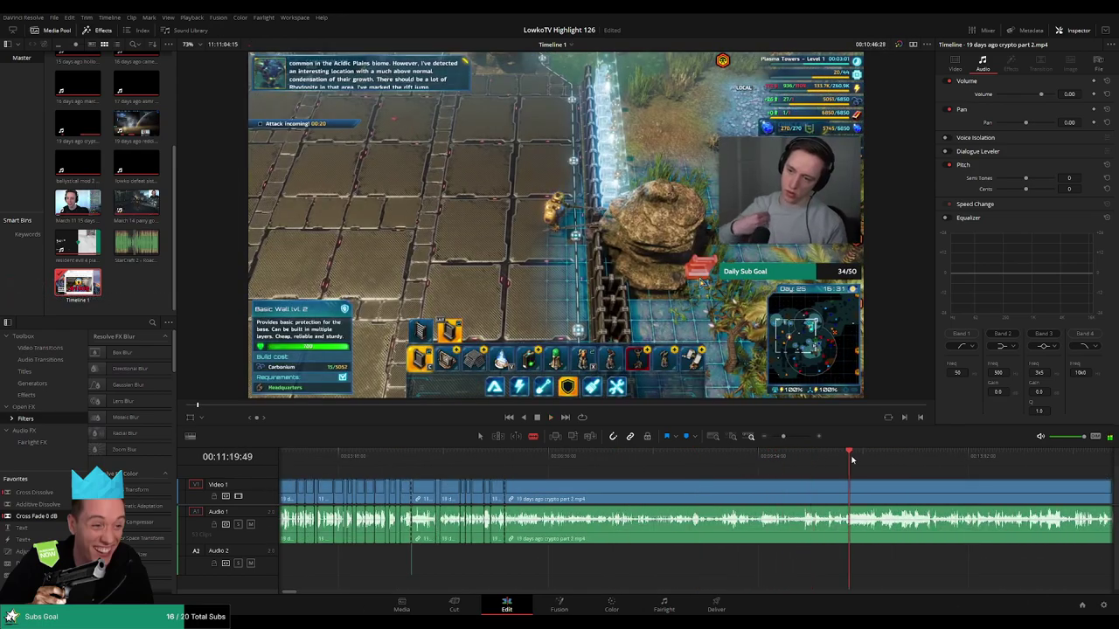
pyautogui.click(635, 499)
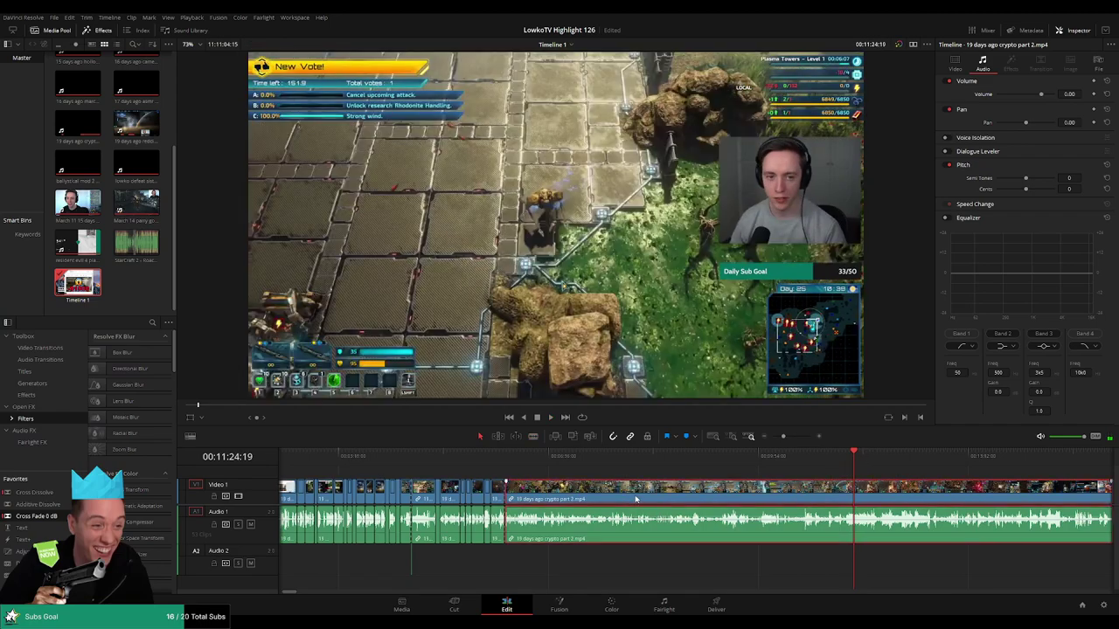
pyautogui.press('Delete')
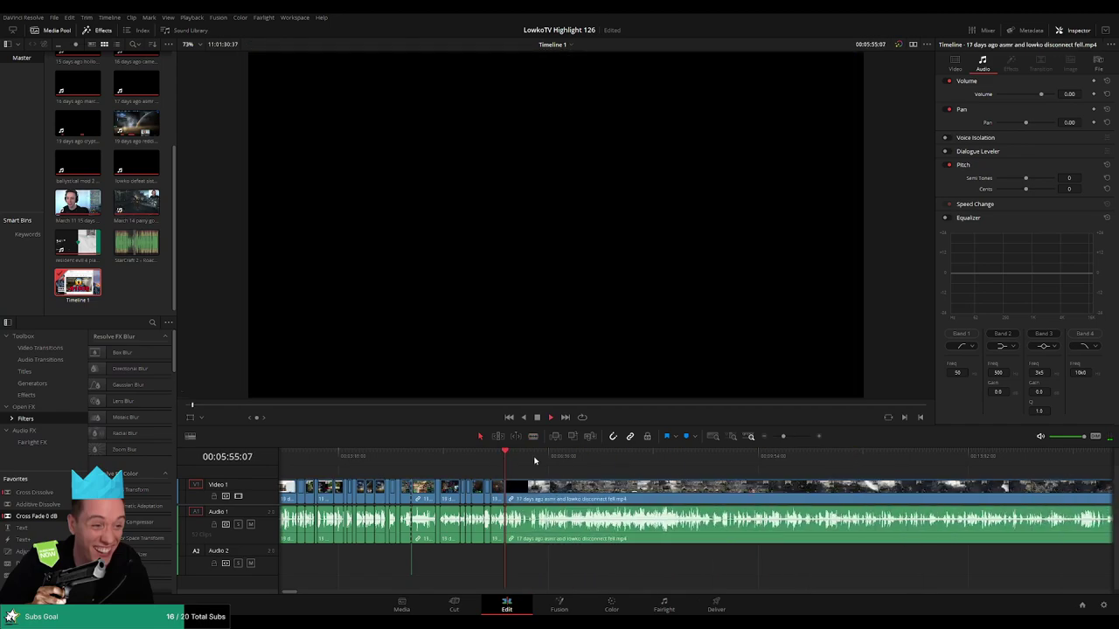
pyautogui.hotkey('ctrl', 'z')
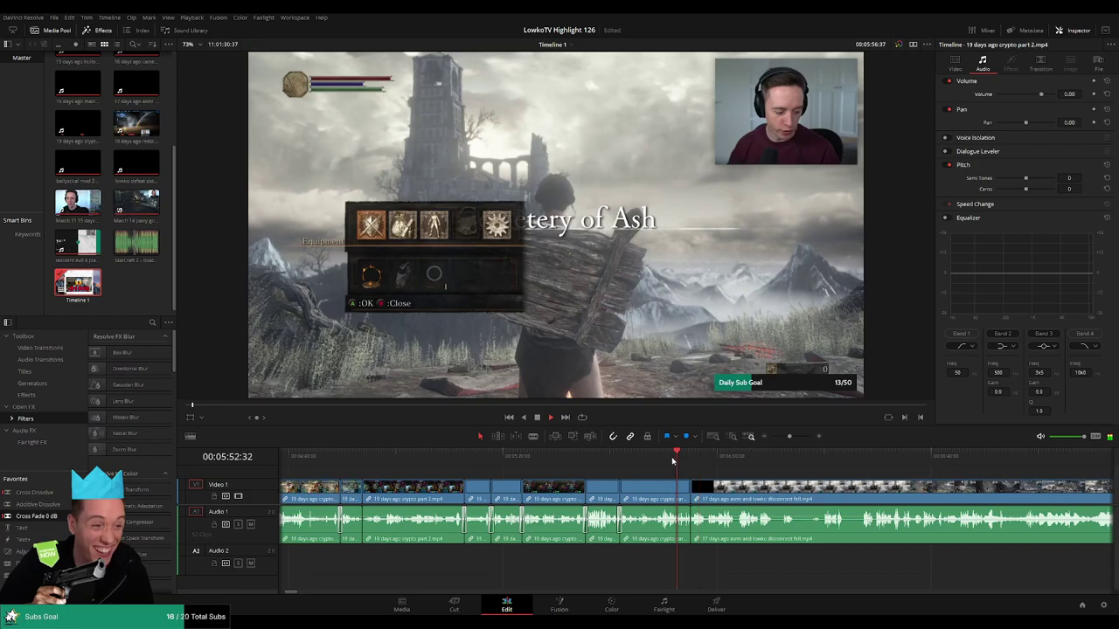
pyautogui.scroll(2, 712, 487)
pyautogui.click(661, 456)
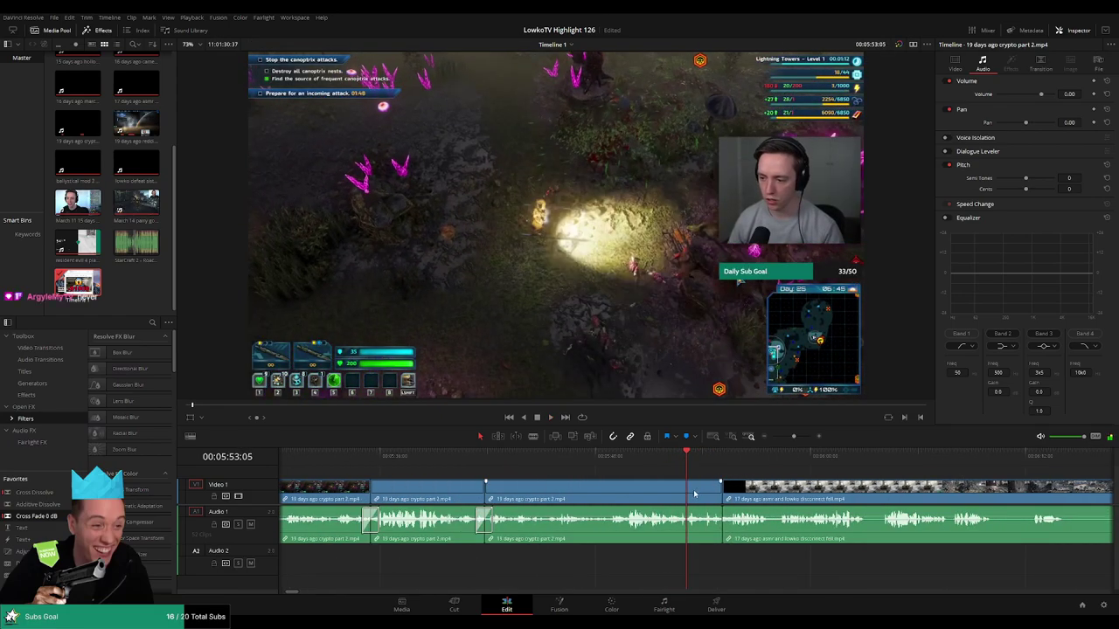
pyautogui.hscroll(2, 620, 459)
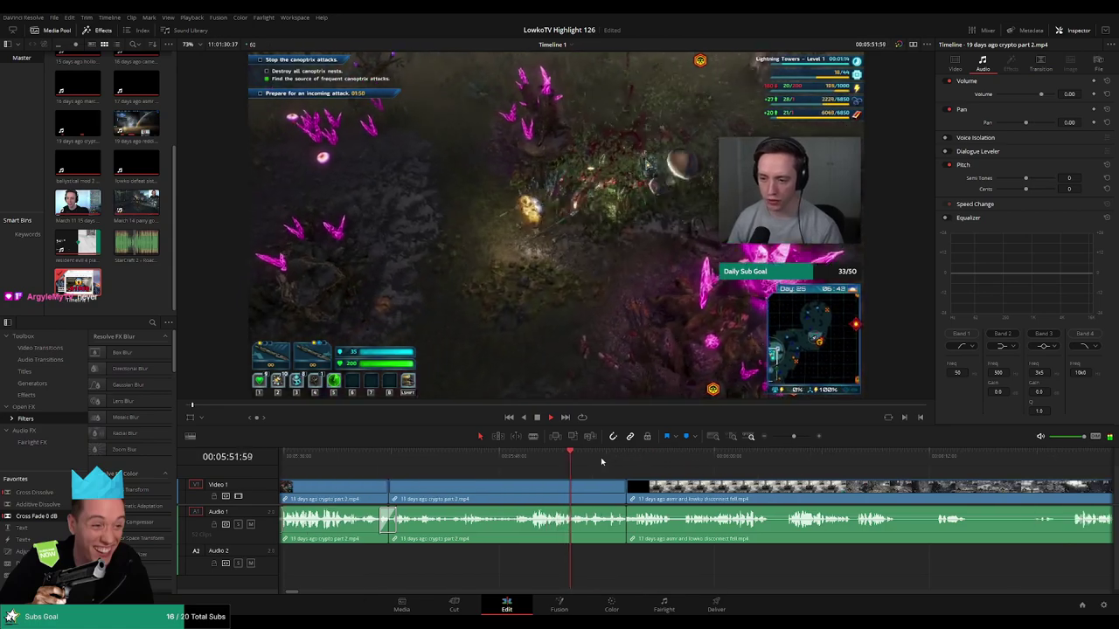
# Blade off the short dead tail so the clip runs into the 17 days ago footage
pyautogui.press('b')
pyautogui.click(592, 487)
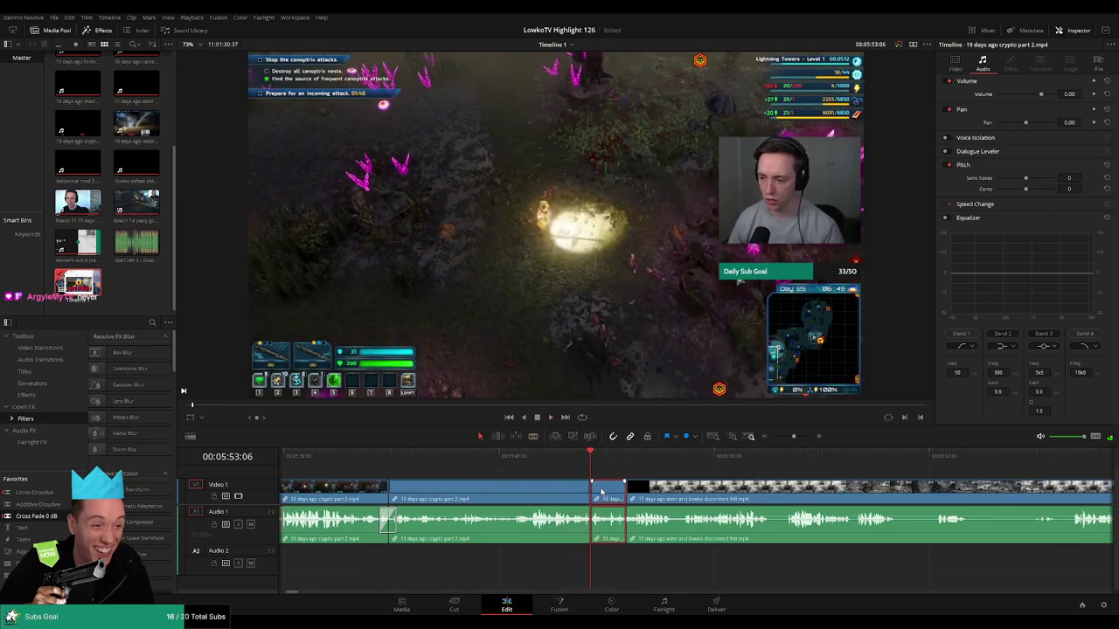
pyautogui.press('Delete')
pyautogui.click(654, 456)
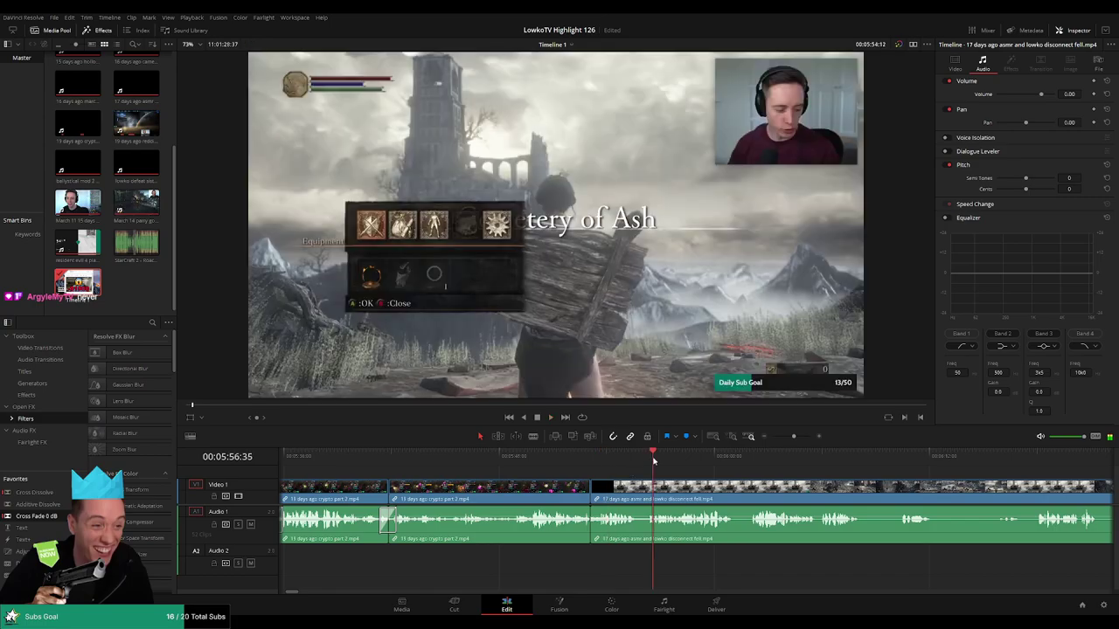
pyautogui.hscroll(3, 716, 474)
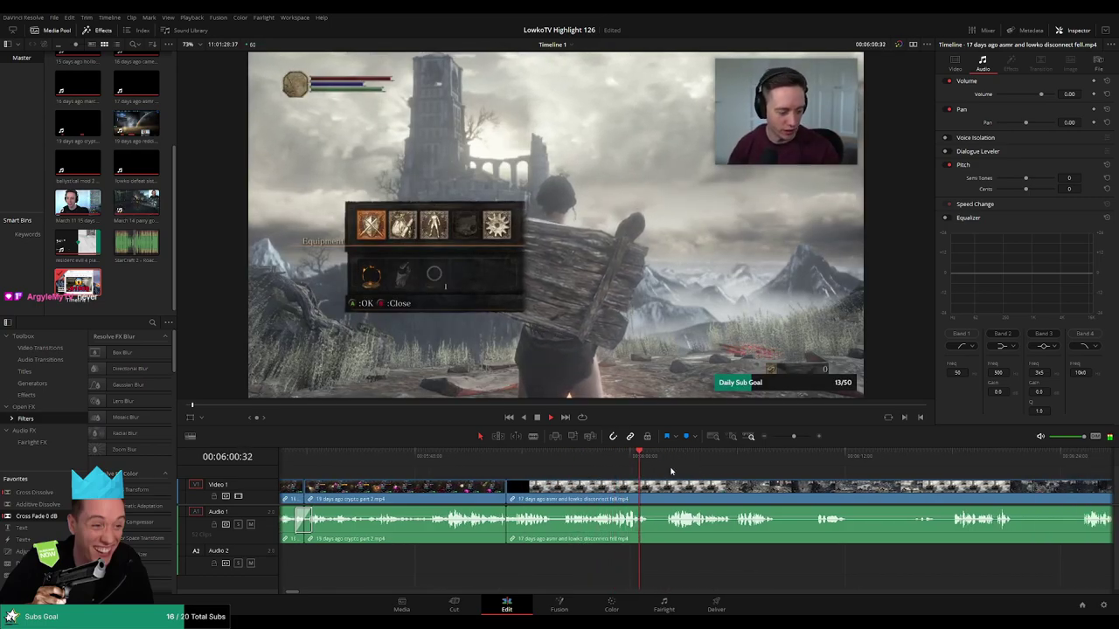
# Trim away the black opening at the start of the Dark Souls clip and close the gap
pyautogui.click(664, 460)
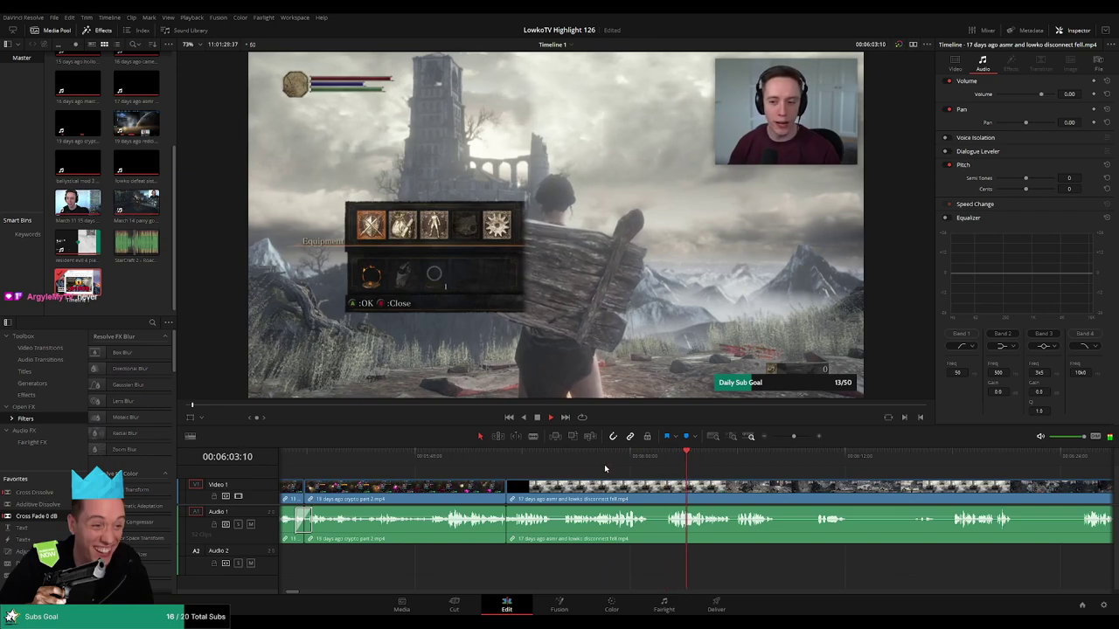
pyautogui.click(507, 456)
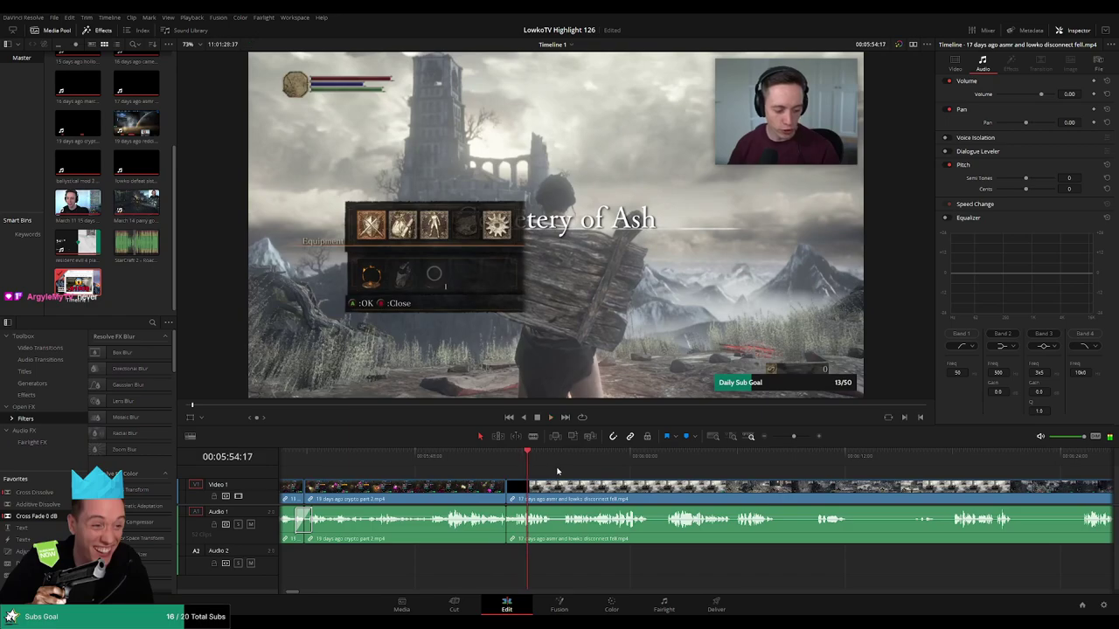
pyautogui.click(561, 465)
pyautogui.moveTo(566, 494); pyautogui.dragTo(544, 494)
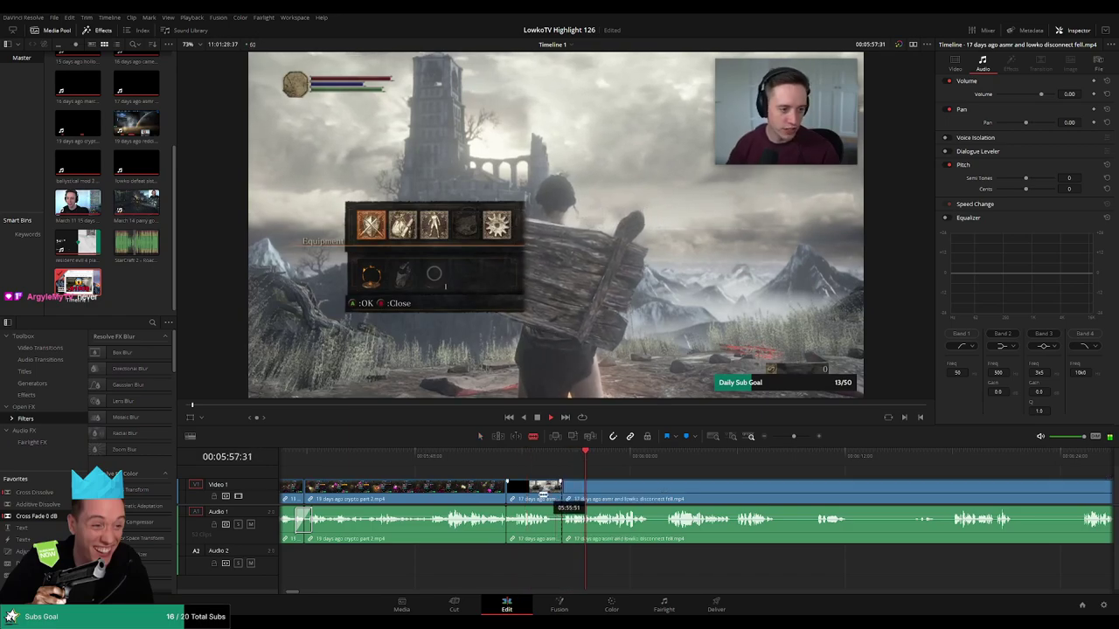
pyautogui.press('BackSpace')
pyautogui.click(488, 456)
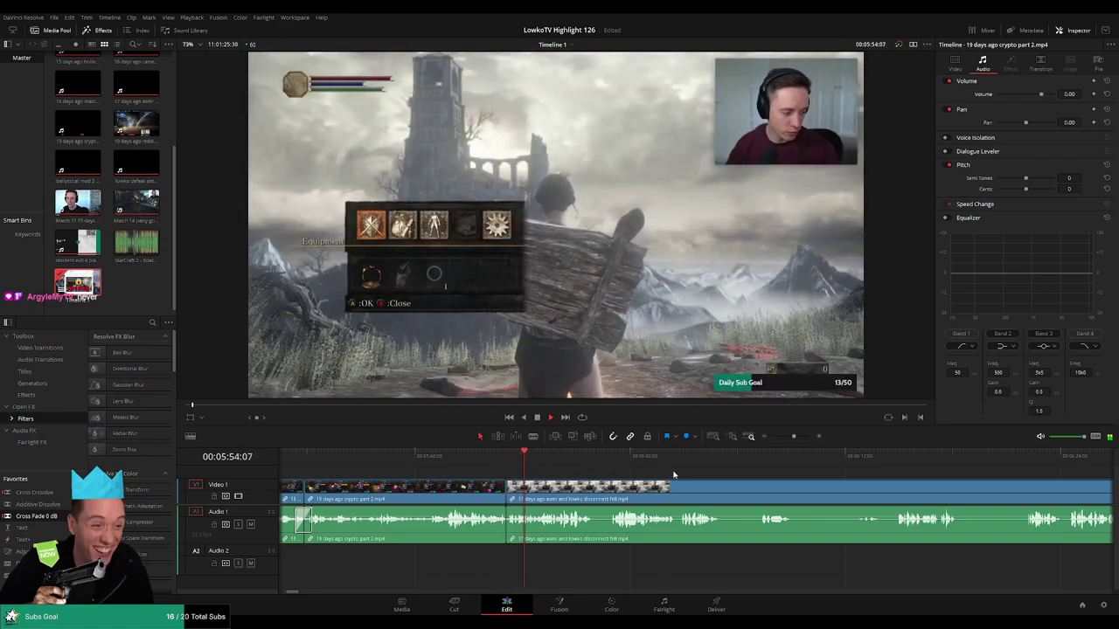
# Cut out the first dull stretch and close the gap
pyautogui.hscroll(2, 673, 474)
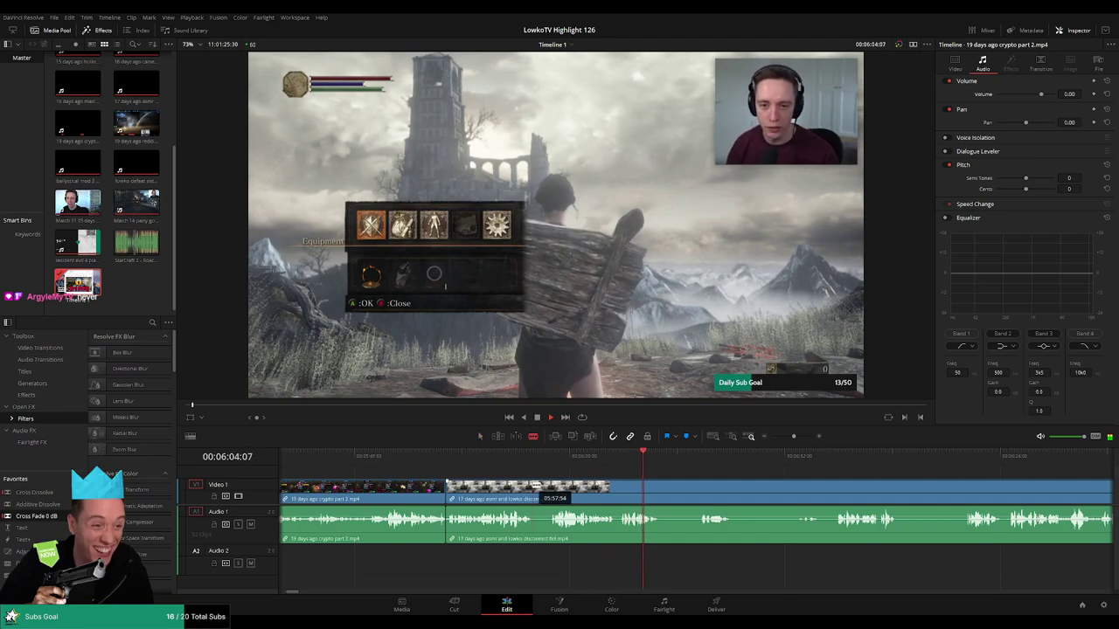
pyautogui.click(535, 487)
pyautogui.moveTo(553, 483); pyautogui.dragTo(547, 483)
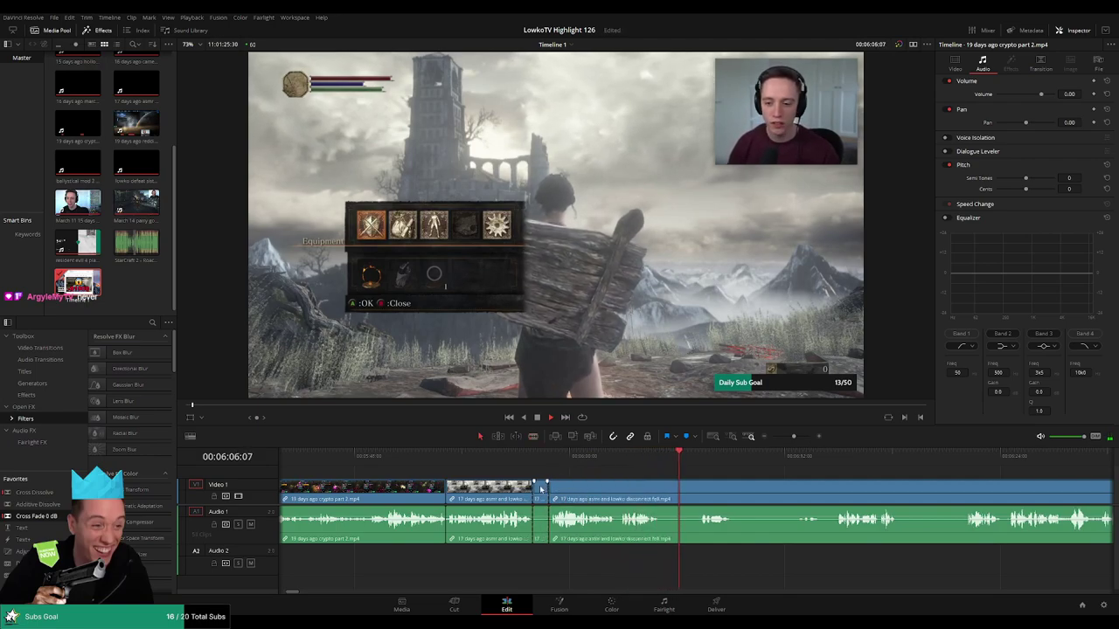
pyautogui.press('Delete')
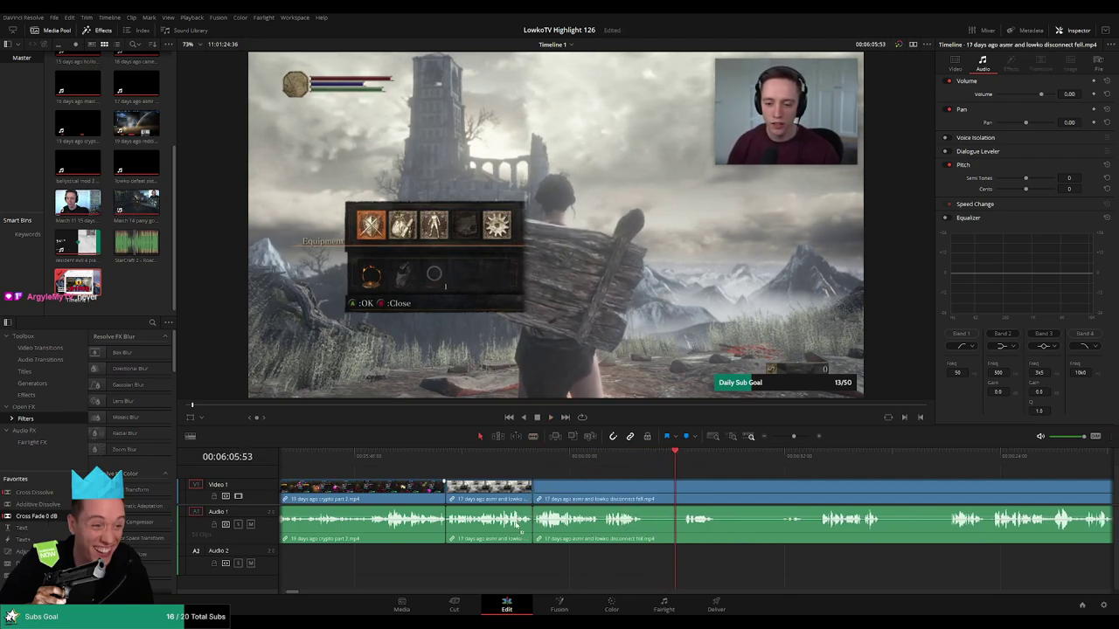
# Blade both ends of the next dull part, then delete it and close the gap
pyautogui.click(585, 461)
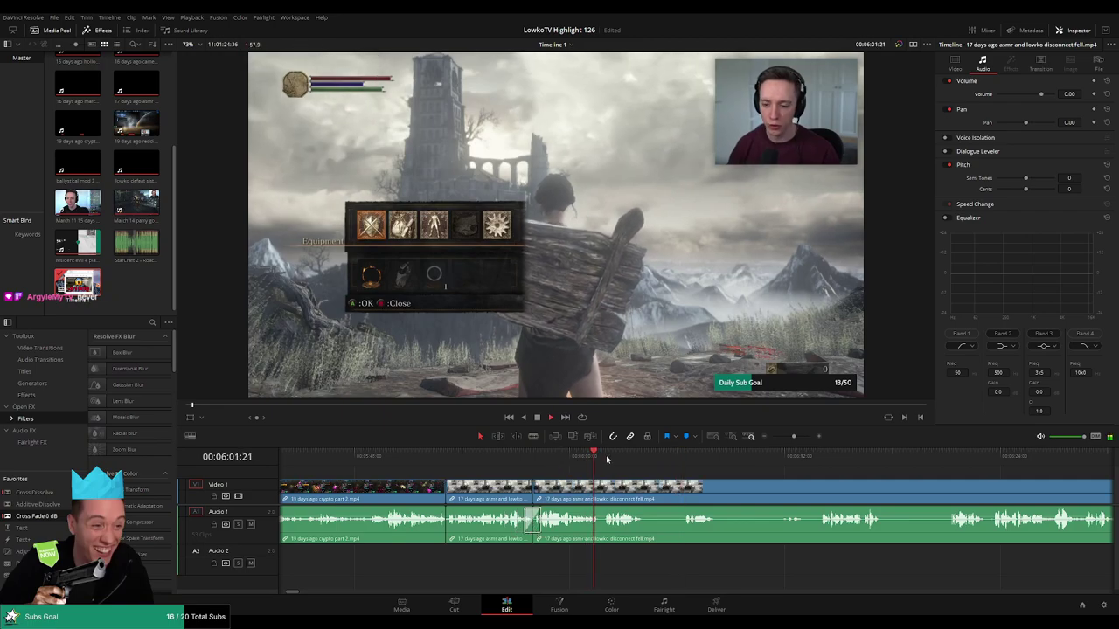
pyautogui.click(616, 461)
pyautogui.hotkey('ctrl', 'b')
pyautogui.press('b')
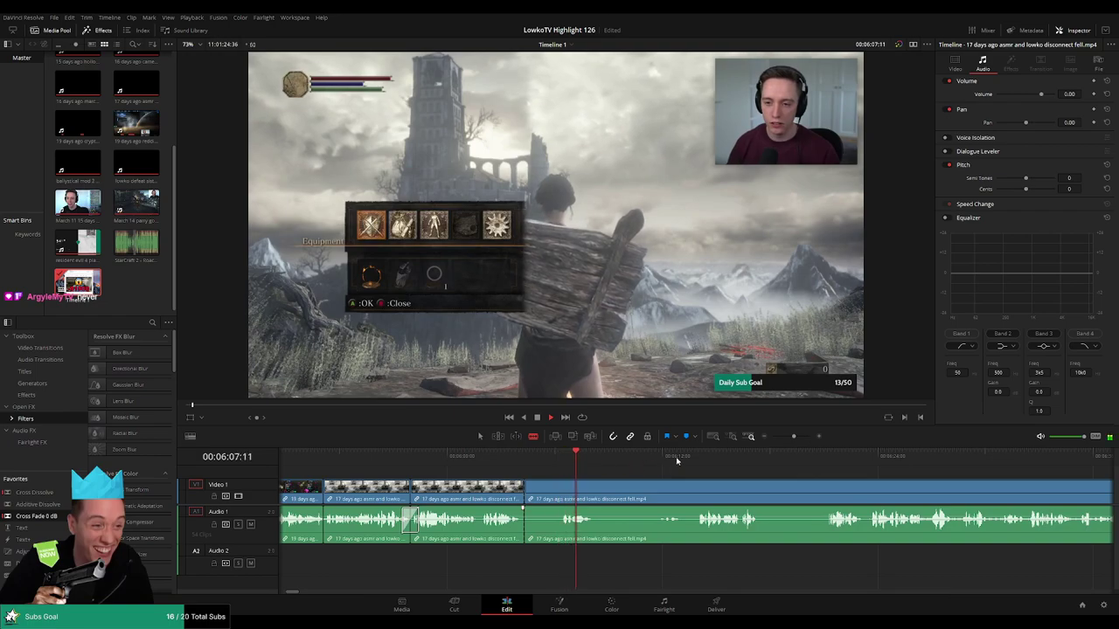
pyautogui.click(699, 456)
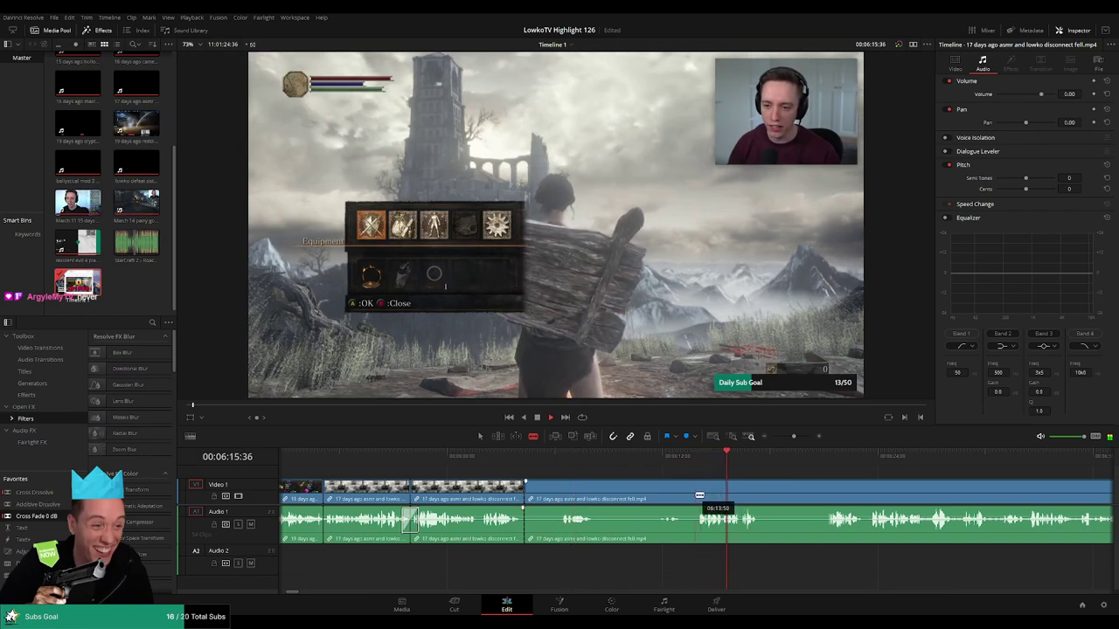
pyautogui.click(694, 496)
pyautogui.press('a')
pyautogui.click(658, 497)
pyautogui.press('Delete')
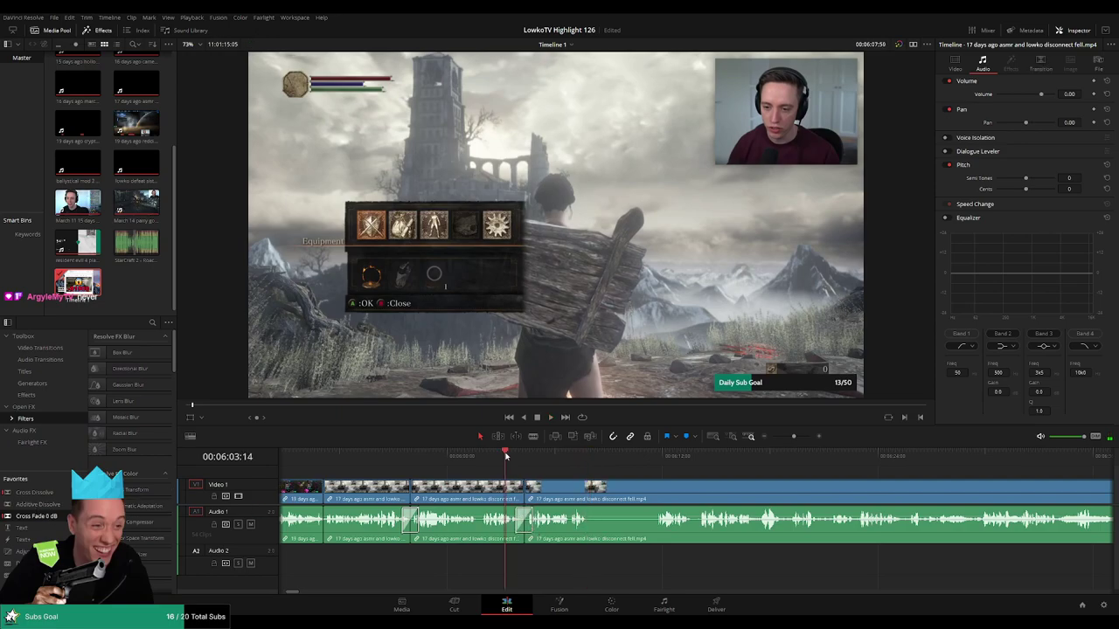
# Play back the edit and split the clip where the next dead part begins
pyautogui.press('space')
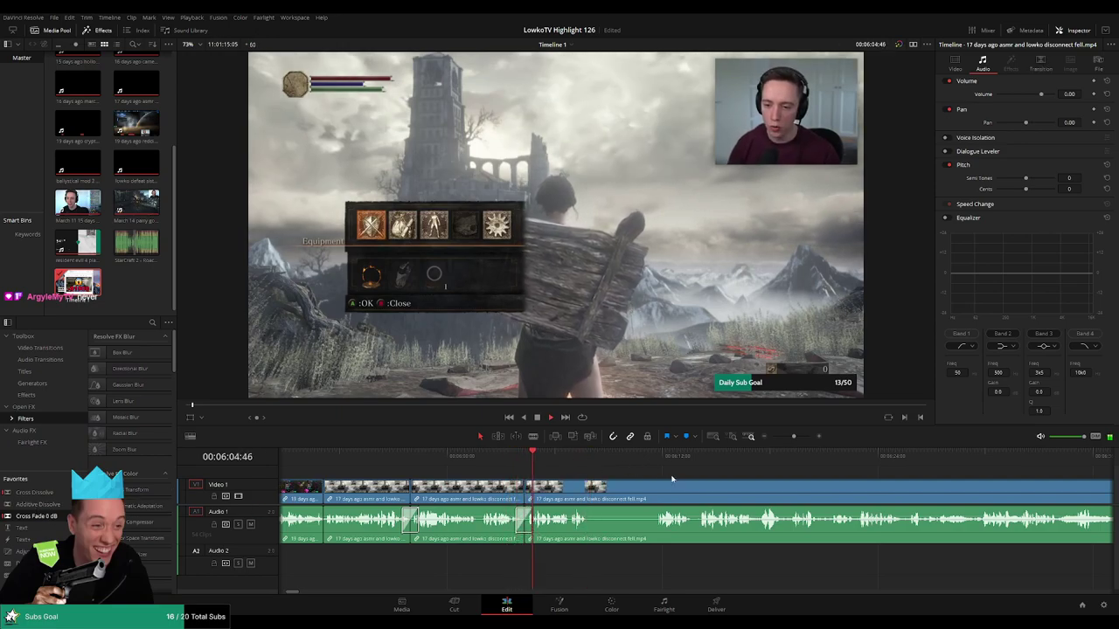
pyautogui.hscroll(3, 612, 486)
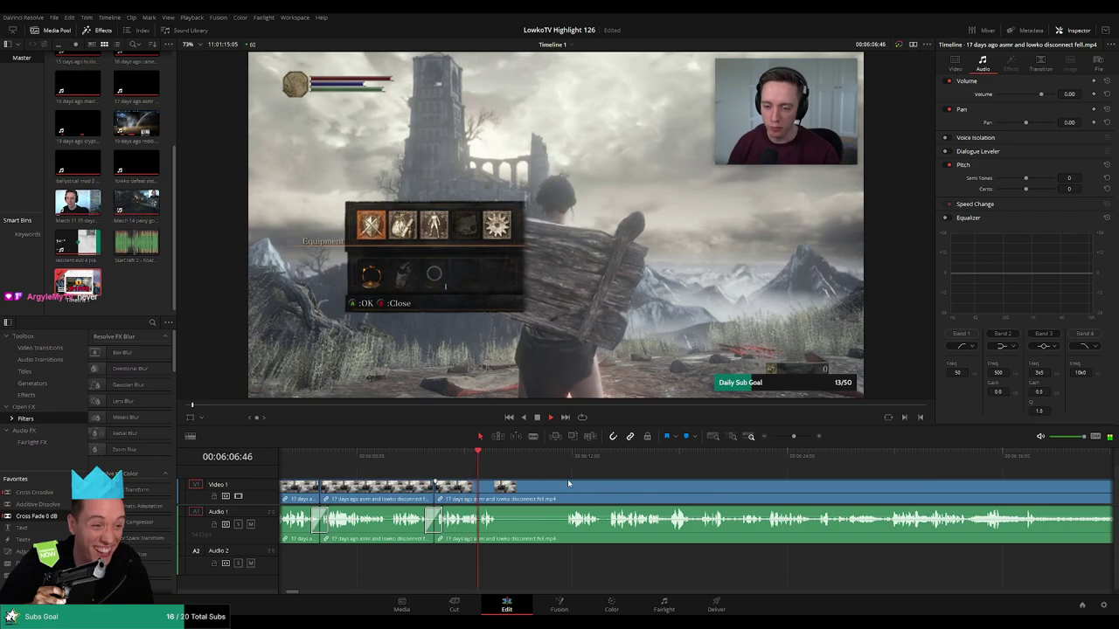
pyautogui.click(508, 495)
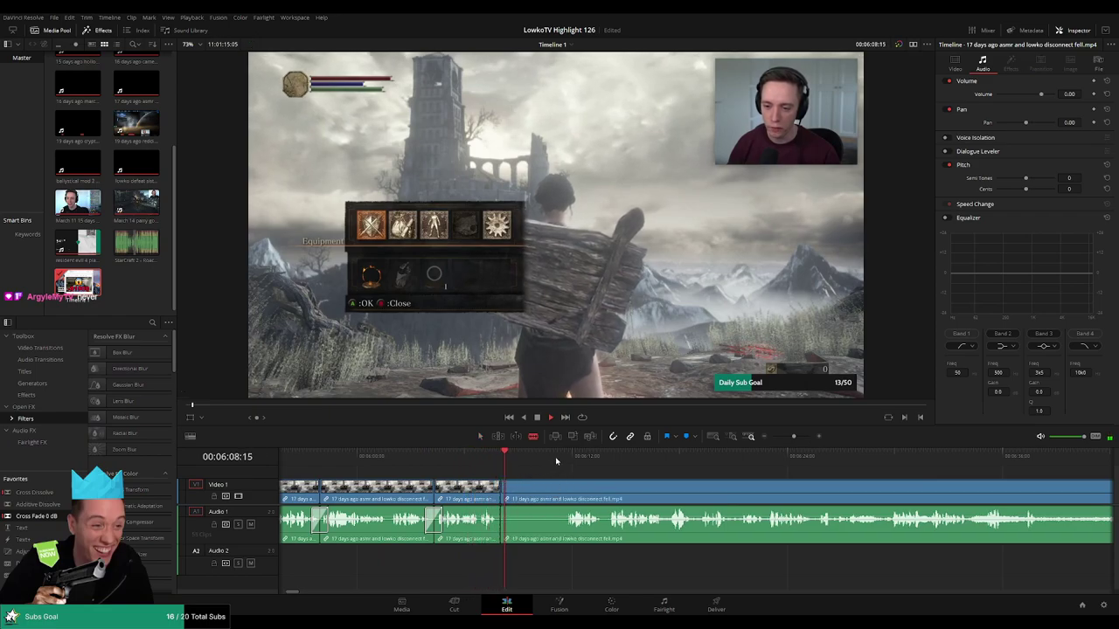
pyautogui.click(561, 456)
pyautogui.moveTo(558, 481); pyautogui.dragTo(641, 486)
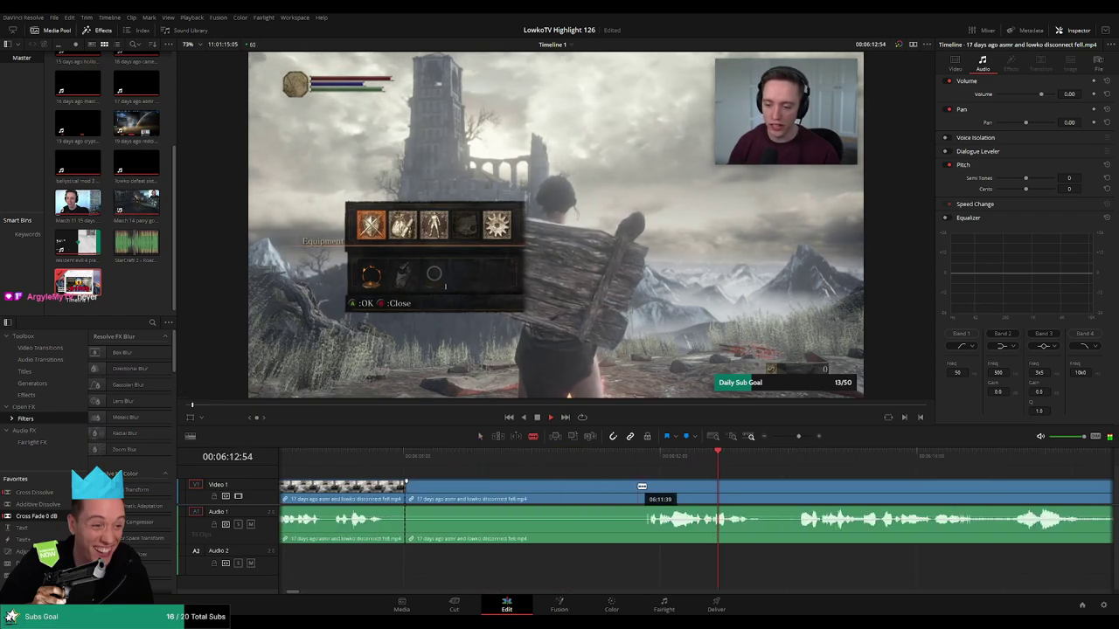
pyautogui.click(602, 493)
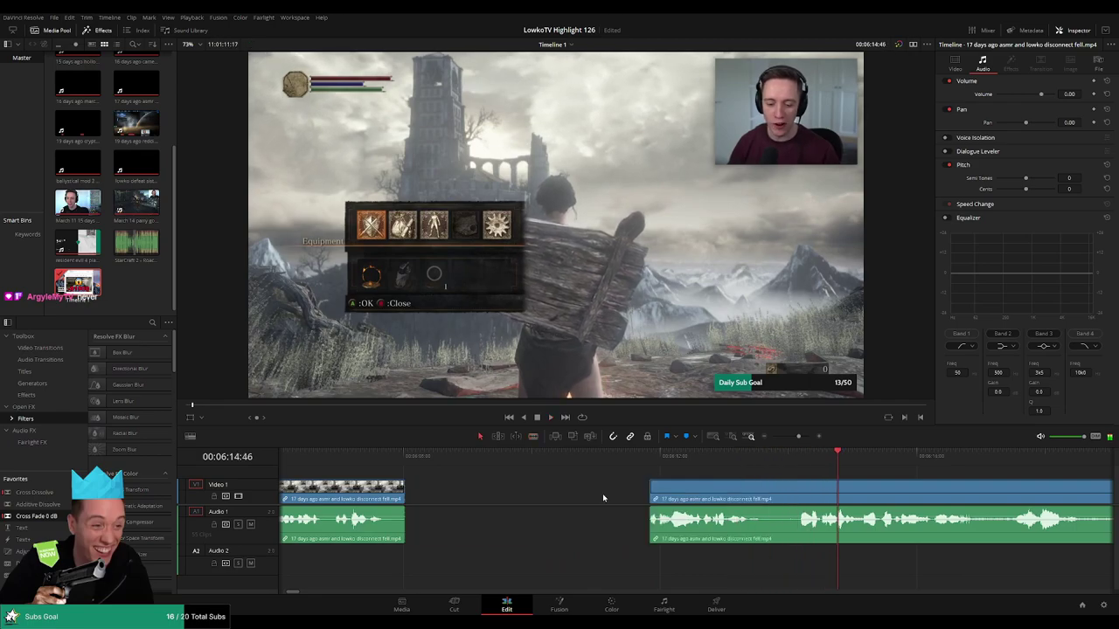
pyautogui.press('BackSpace')
pyautogui.click(382, 455)
pyautogui.press('space')
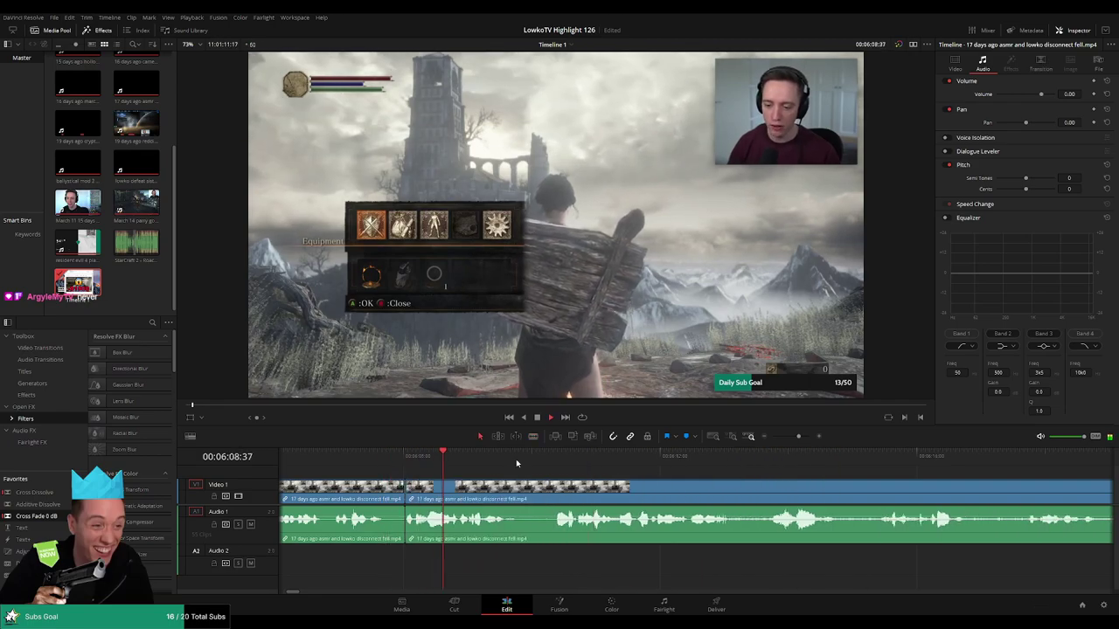
pyautogui.scroll(-2, 629, 476)
pyautogui.scroll(-1, 639, 478)
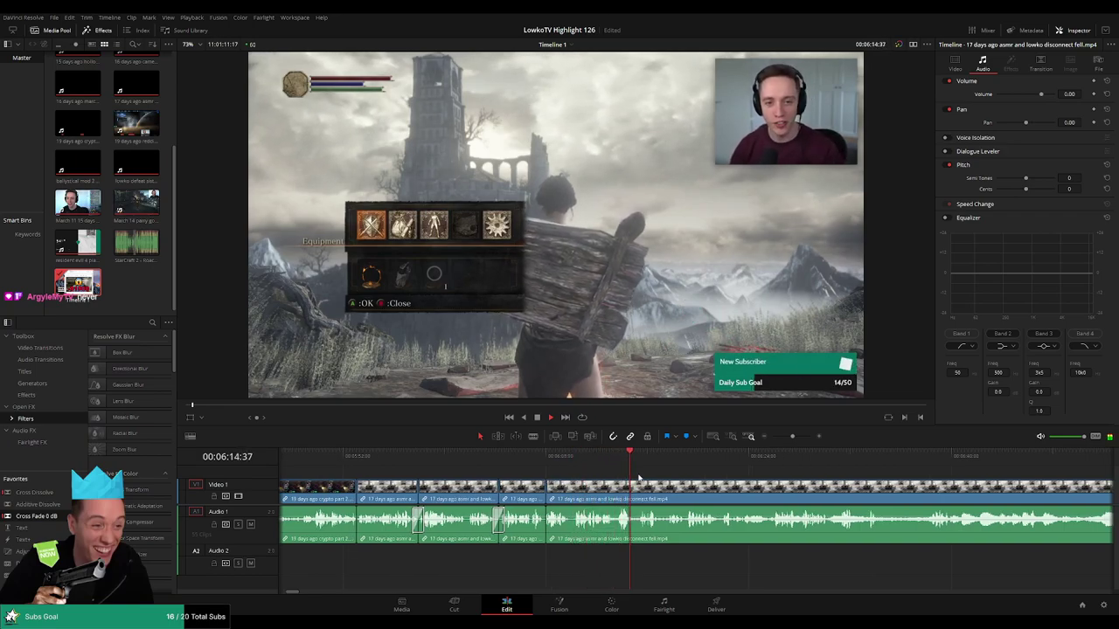
pyautogui.hscroll(2, 565, 476)
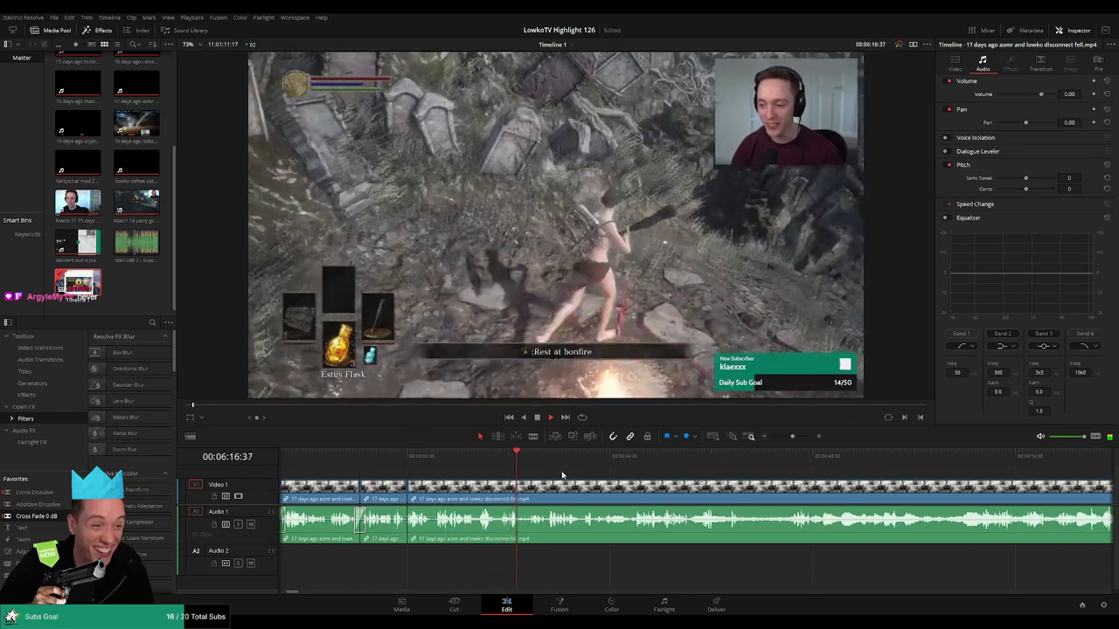
pyautogui.hscroll(1, 572, 478)
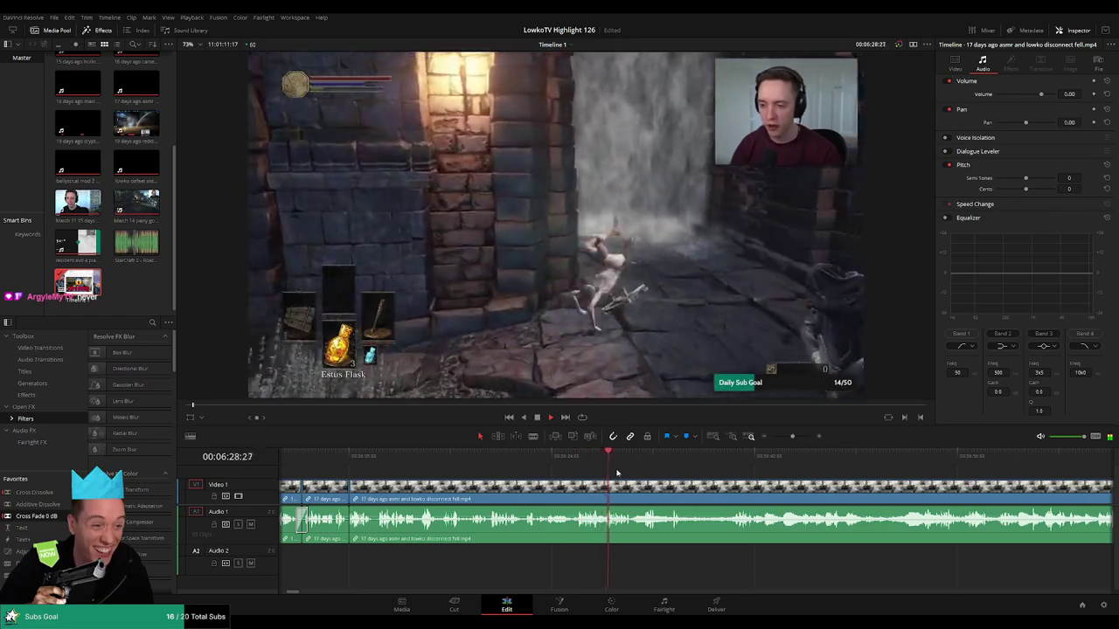
pyautogui.hscroll(2, 576, 467)
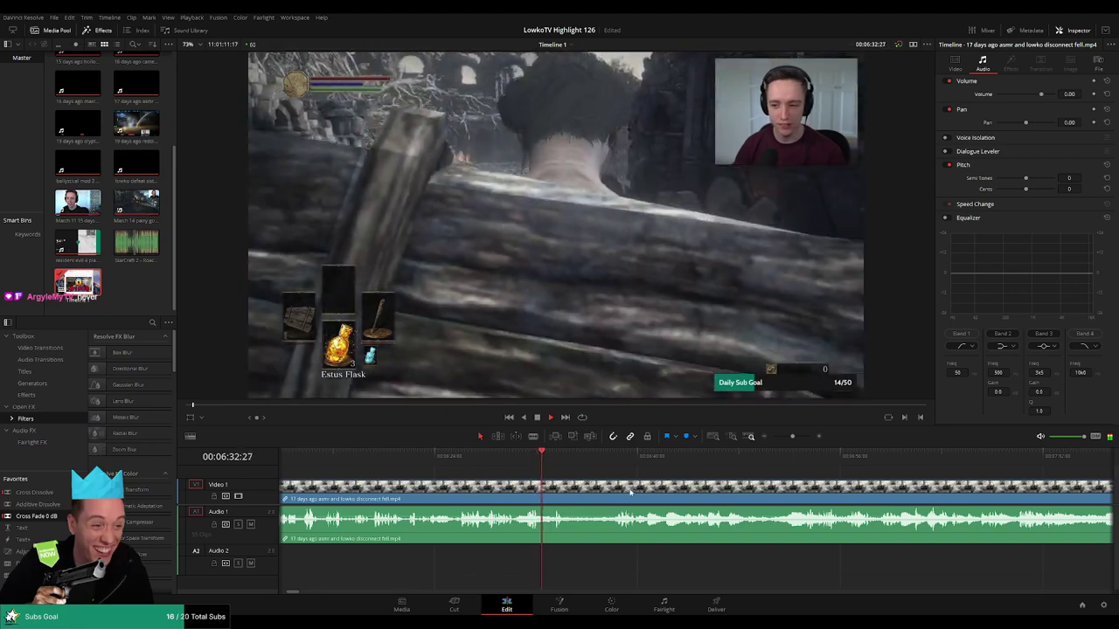
pyautogui.hscroll(1, 630, 492)
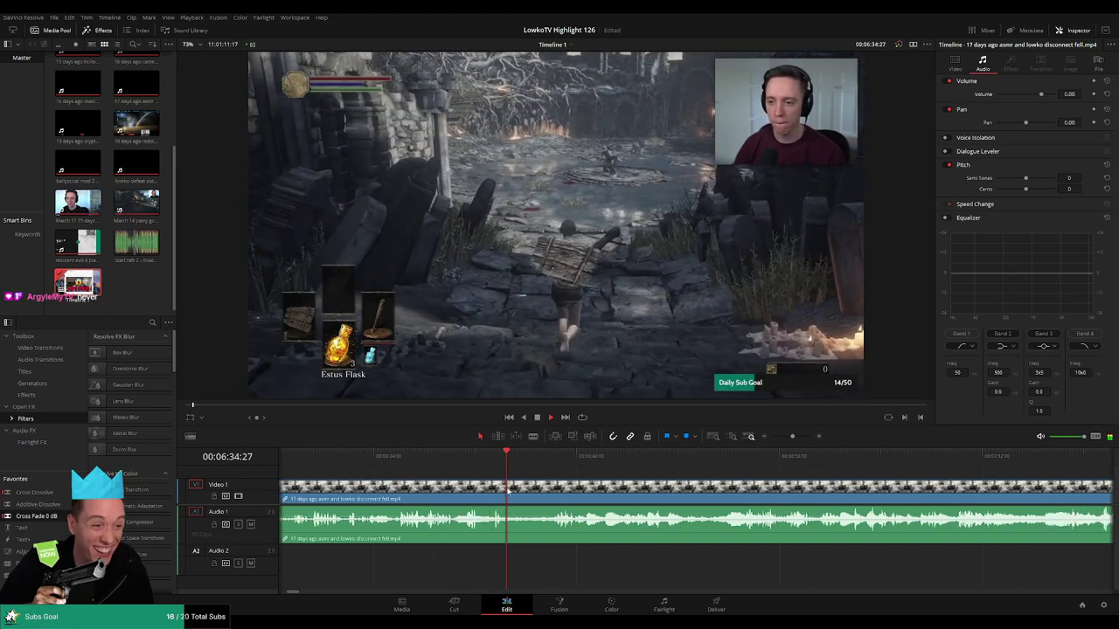
pyautogui.press('b')
pyautogui.click(506, 491)
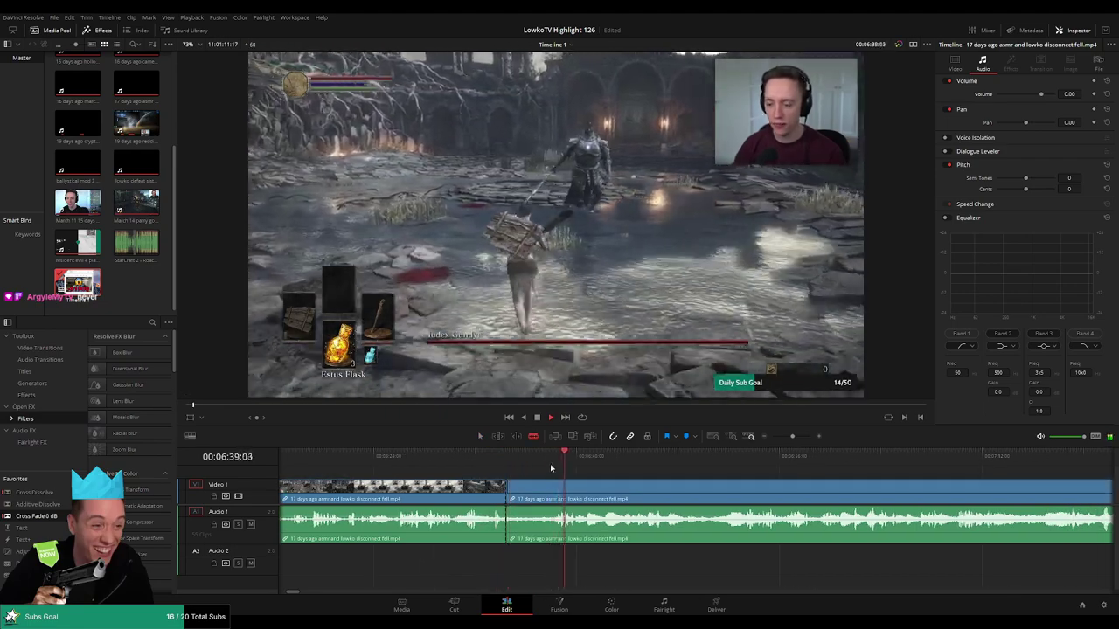
pyautogui.click(552, 492)
pyautogui.press('a')
pyautogui.click(538, 496)
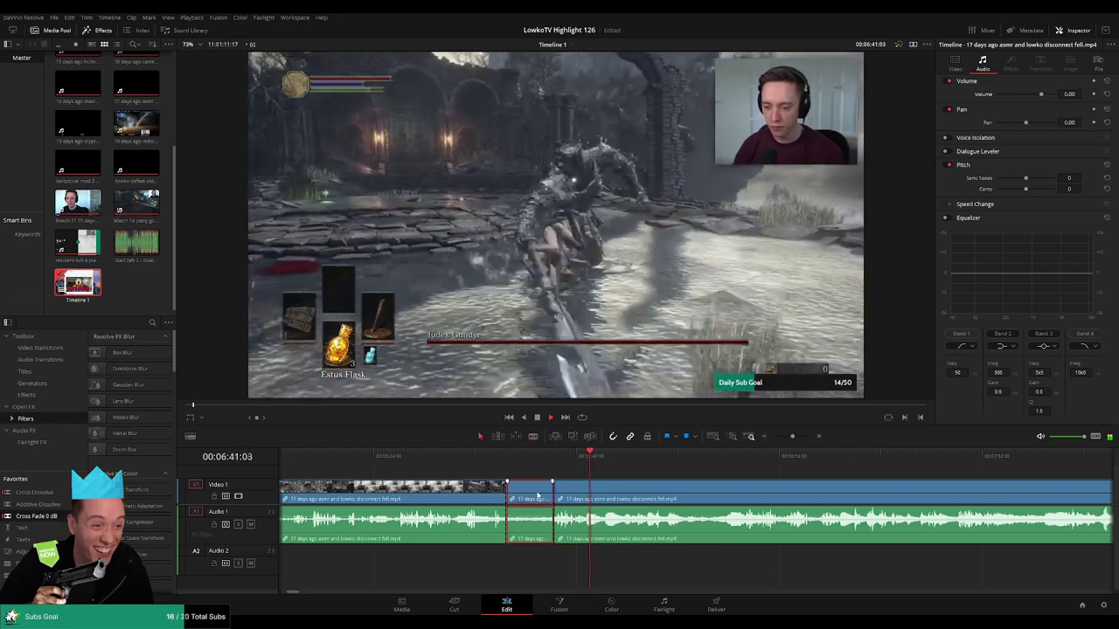
pyautogui.press('Delete')
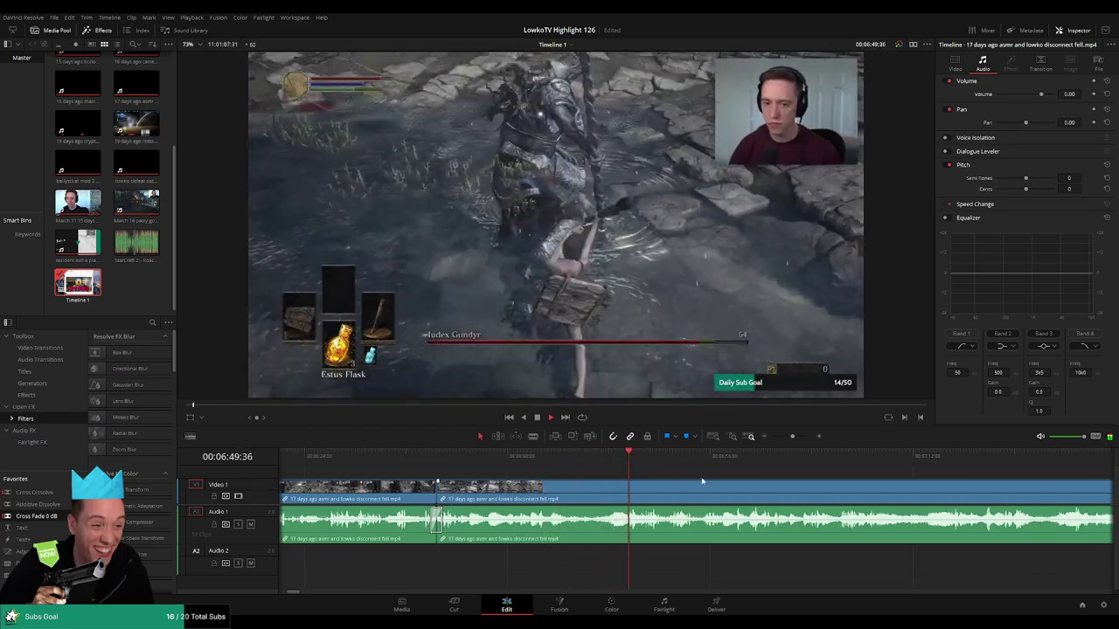
pyautogui.hscroll(3, 701, 480)
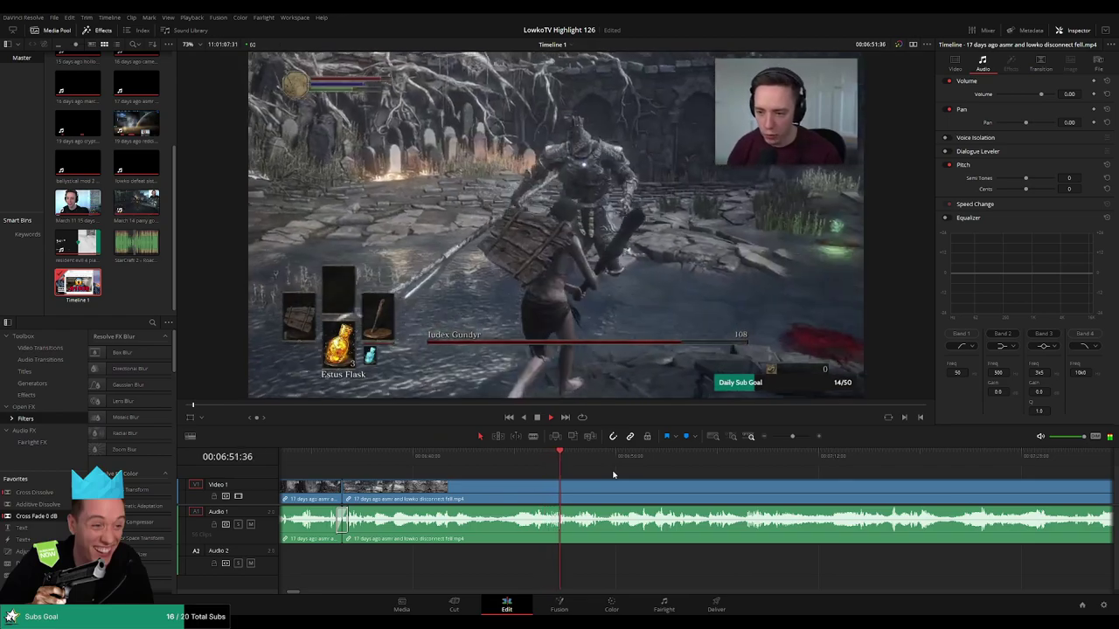
pyautogui.hscroll(1, 613, 470)
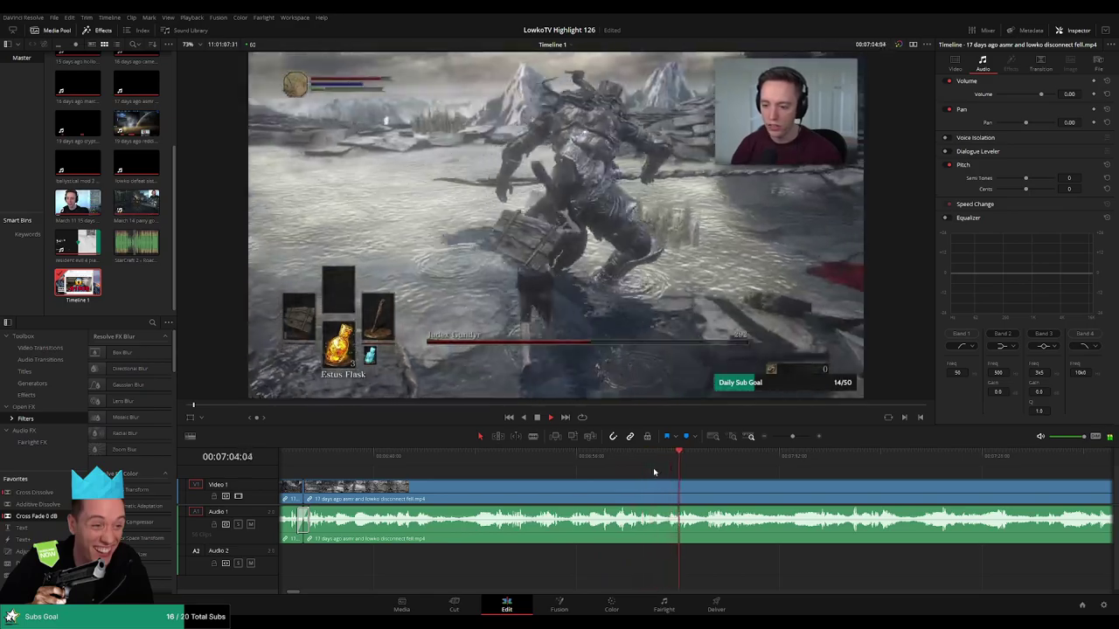
pyautogui.hscroll(2, 647, 472)
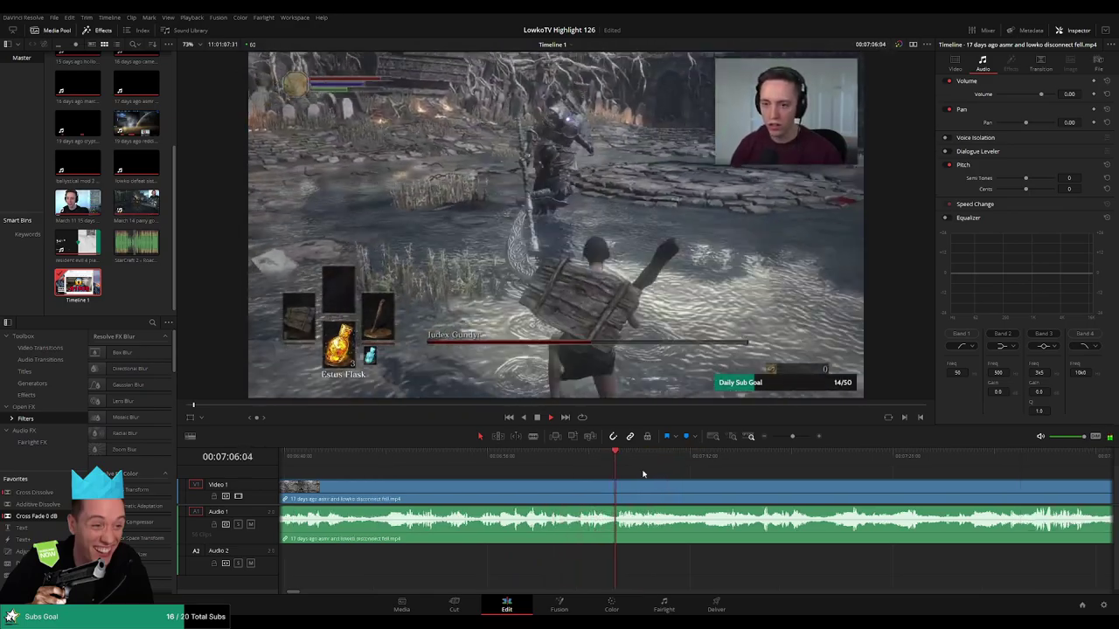
pyautogui.hscroll(2, 603, 472)
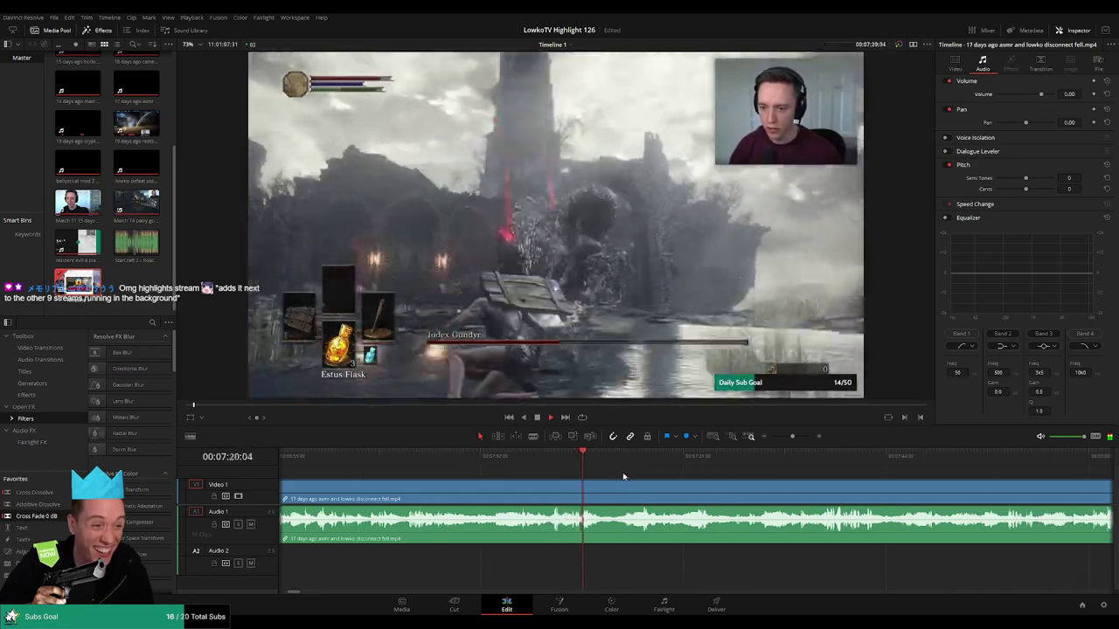
pyautogui.click(559, 462)
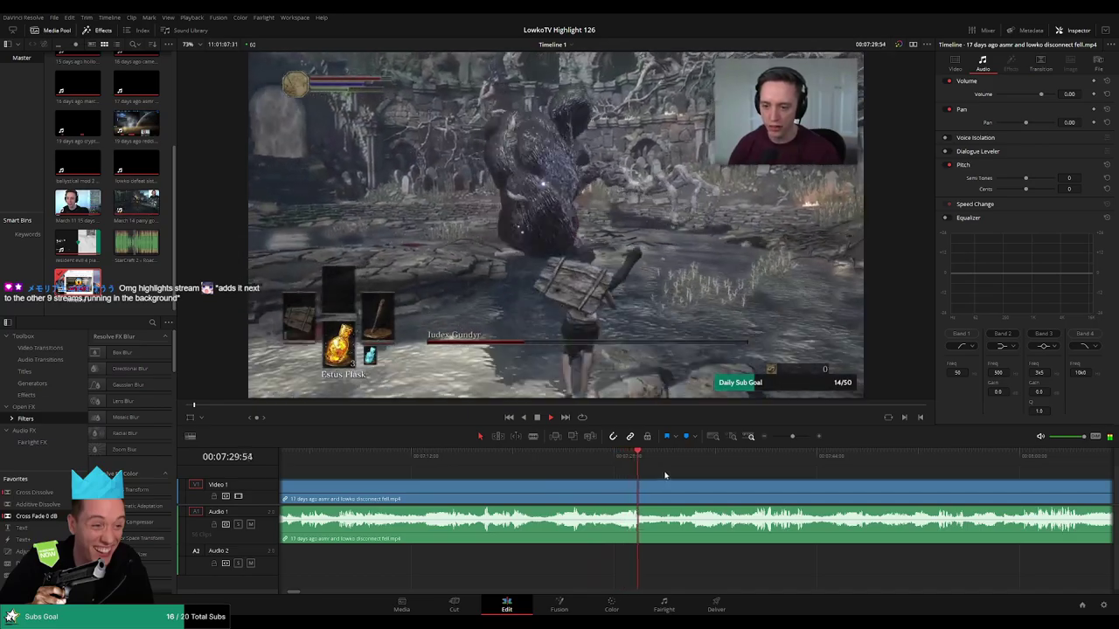
pyautogui.click(688, 453)
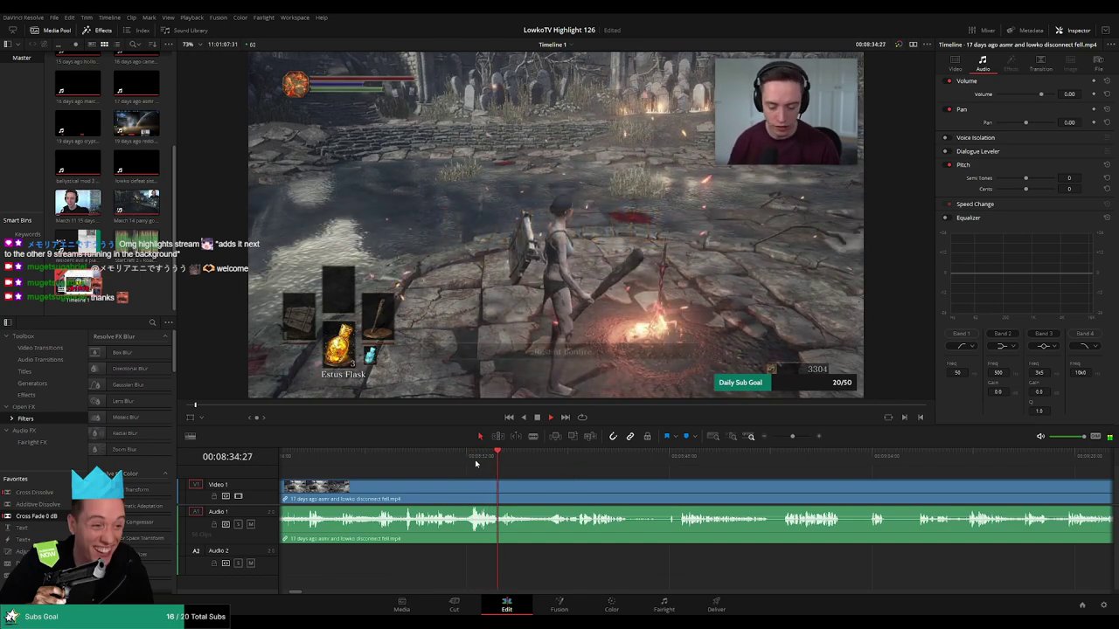
# Split the gameplay clip at the bonfire moment
pyautogui.click(455, 455)
pyautogui.press('b')
pyautogui.click(460, 496)
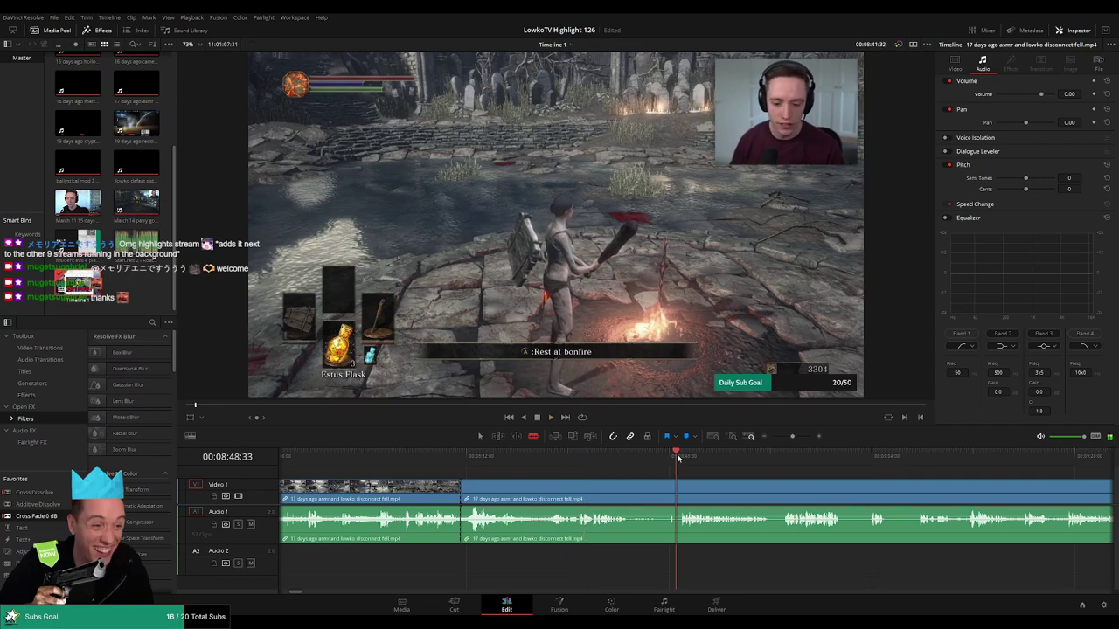
# Scrub ahead past the bonfire through the footage to the equipment screen
pyautogui.moveTo(677, 458); pyautogui.dragTo(686, 457)
pyautogui.moveTo(783, 466)
pyautogui.mouseDown()
pyautogui.moveTo(881, 462)
pyautogui.moveTo(627, 468)
pyautogui.moveTo(784, 460)
pyautogui.mouseUp()
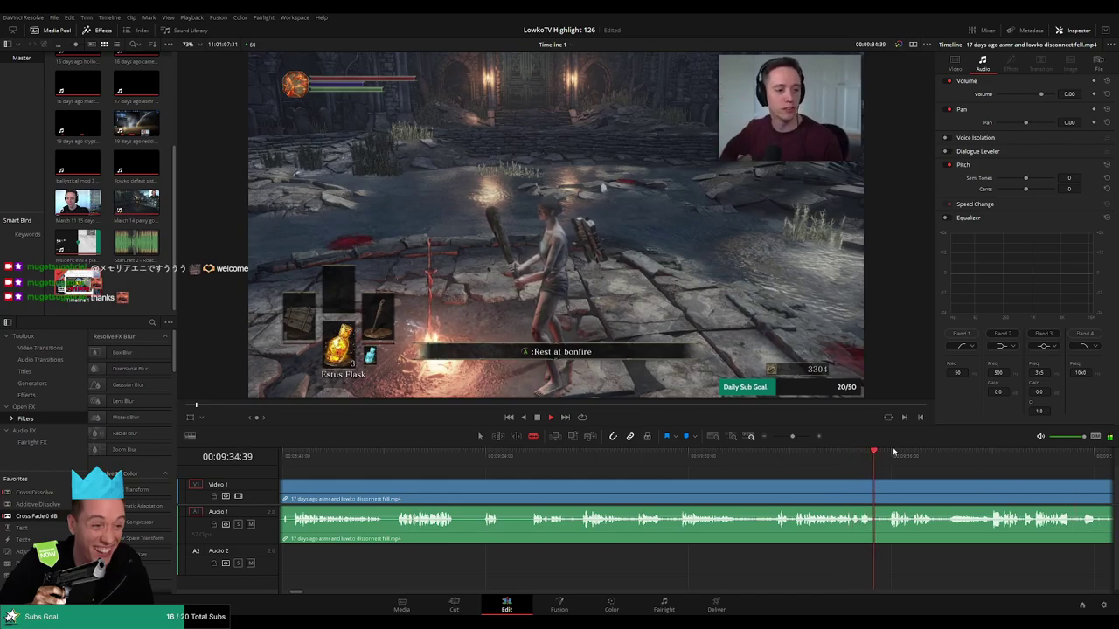
pyautogui.hscroll(4, 635, 466)
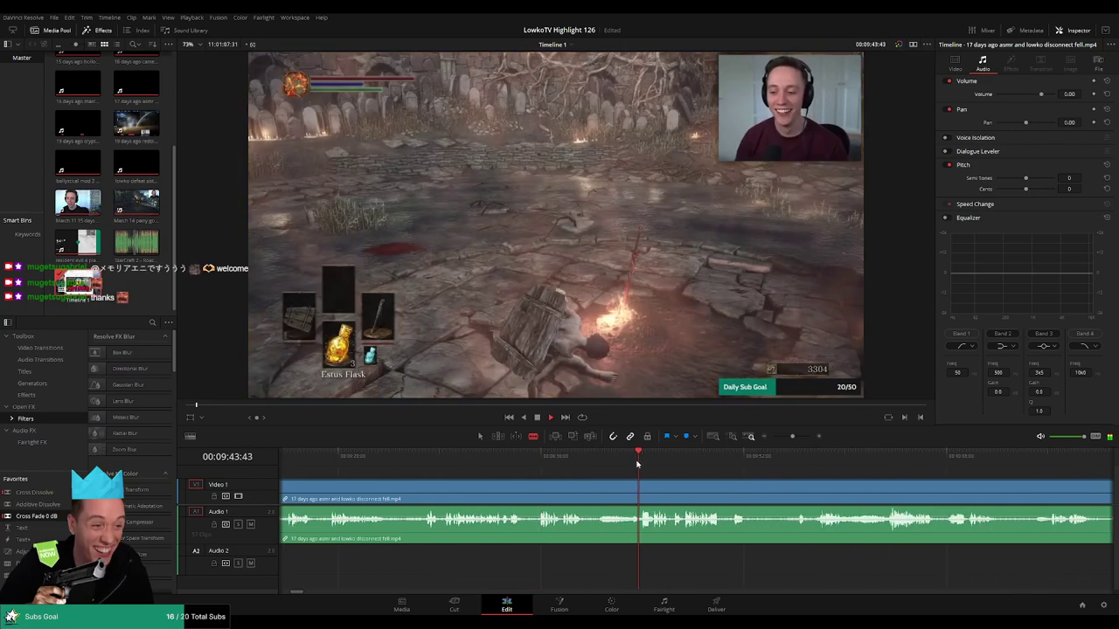
pyautogui.hscroll(2, 577, 465)
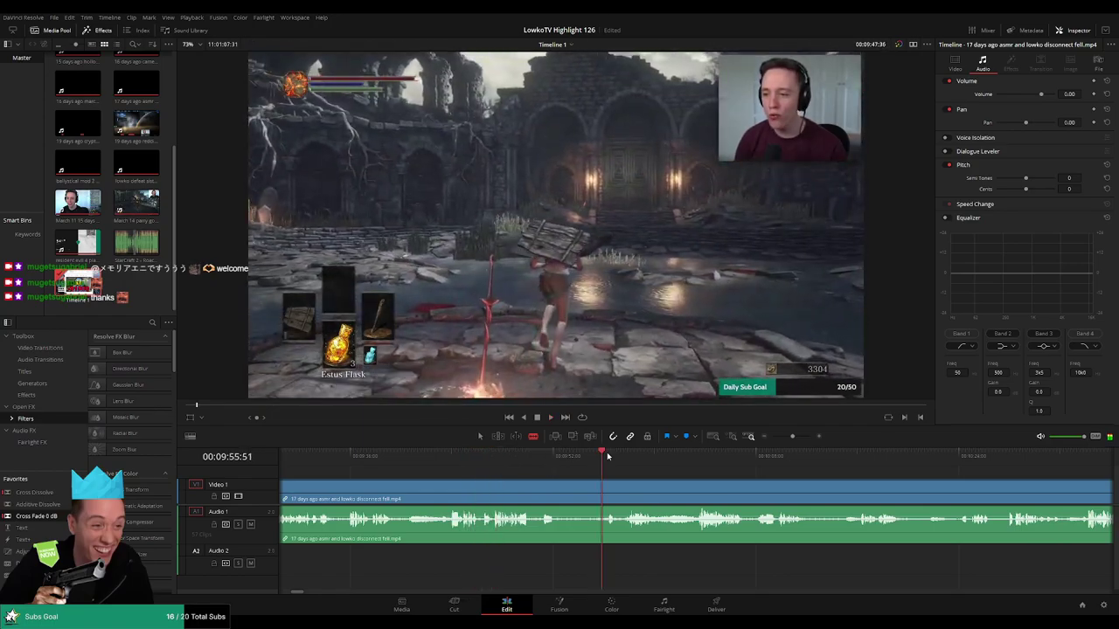
pyautogui.moveTo(532, 452); pyautogui.dragTo(697, 454)
pyautogui.hscroll(2, 600, 467)
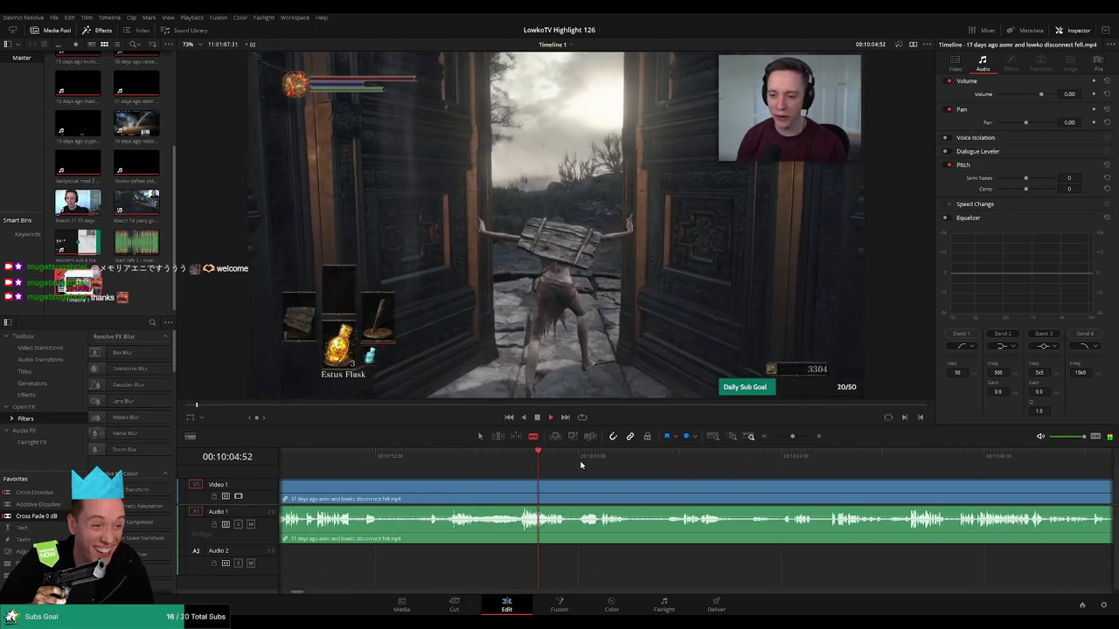
pyautogui.click(590, 465)
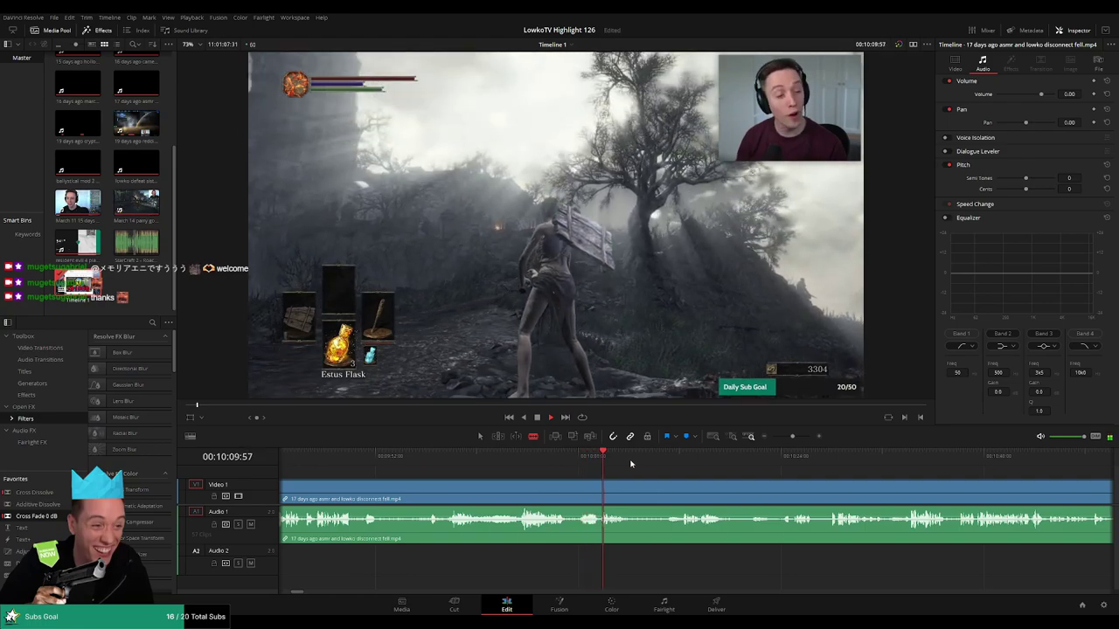
pyautogui.click(684, 462)
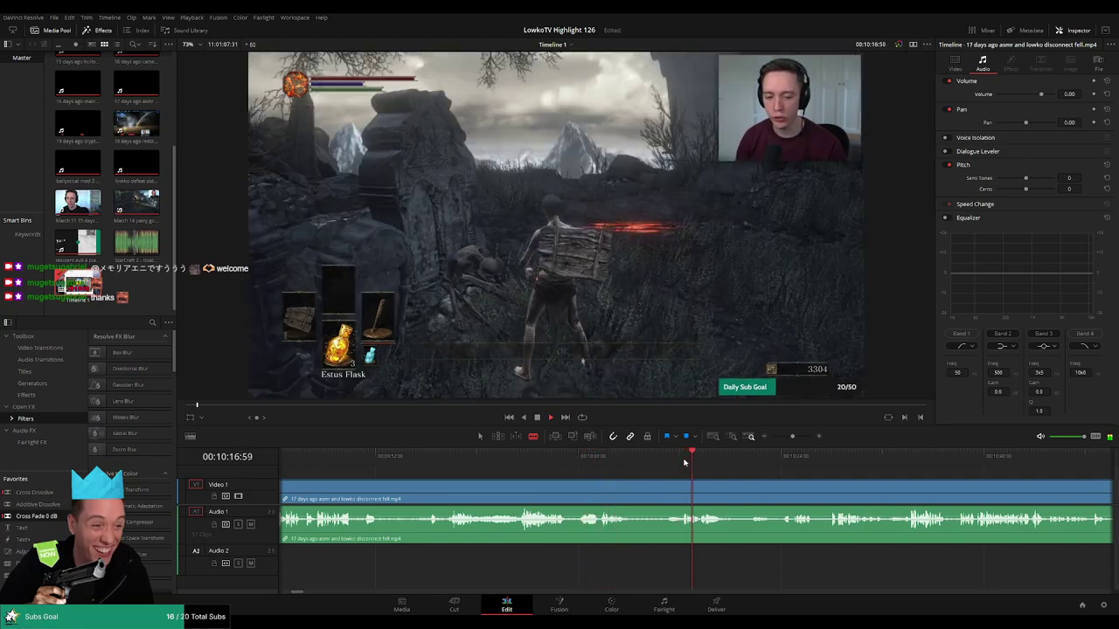
pyautogui.click(788, 456)
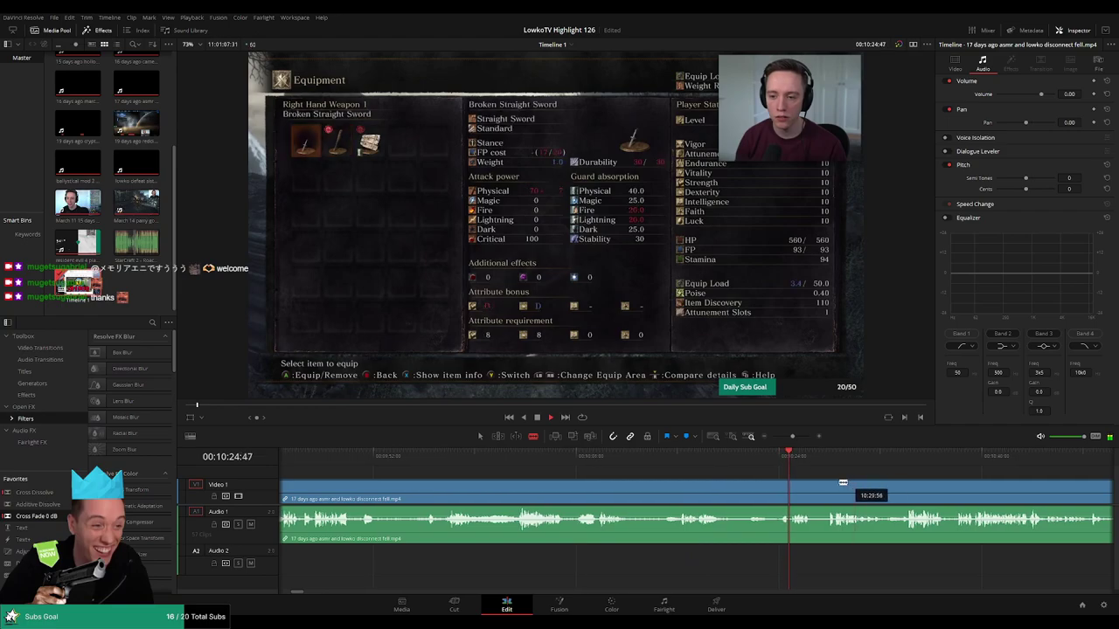
pyautogui.hscroll(3, 648, 463)
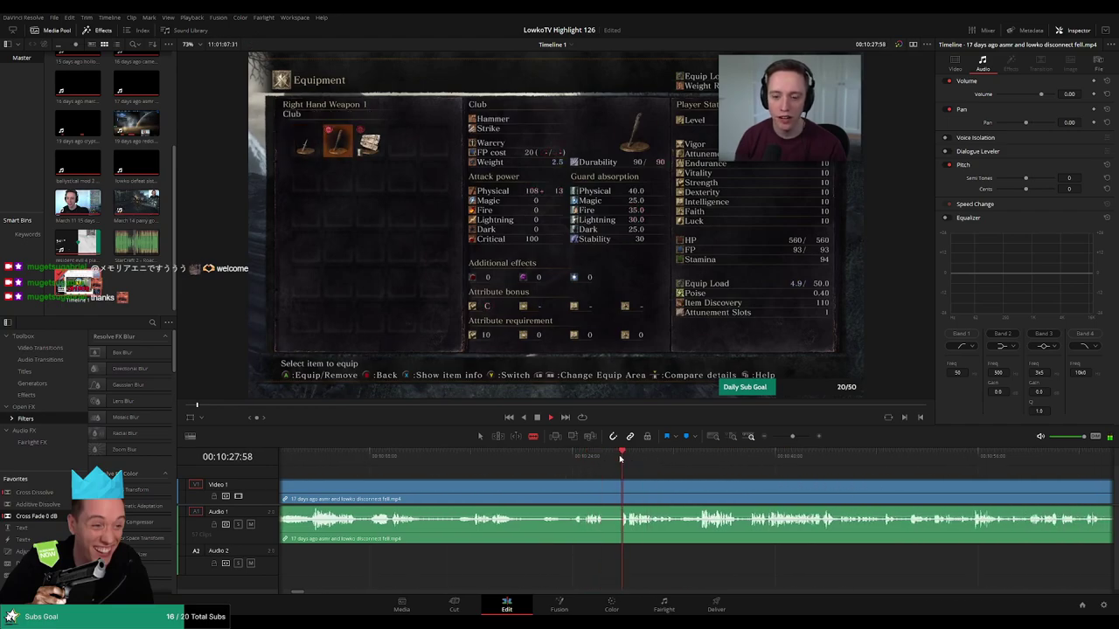
pyautogui.hscroll(2, 706, 479)
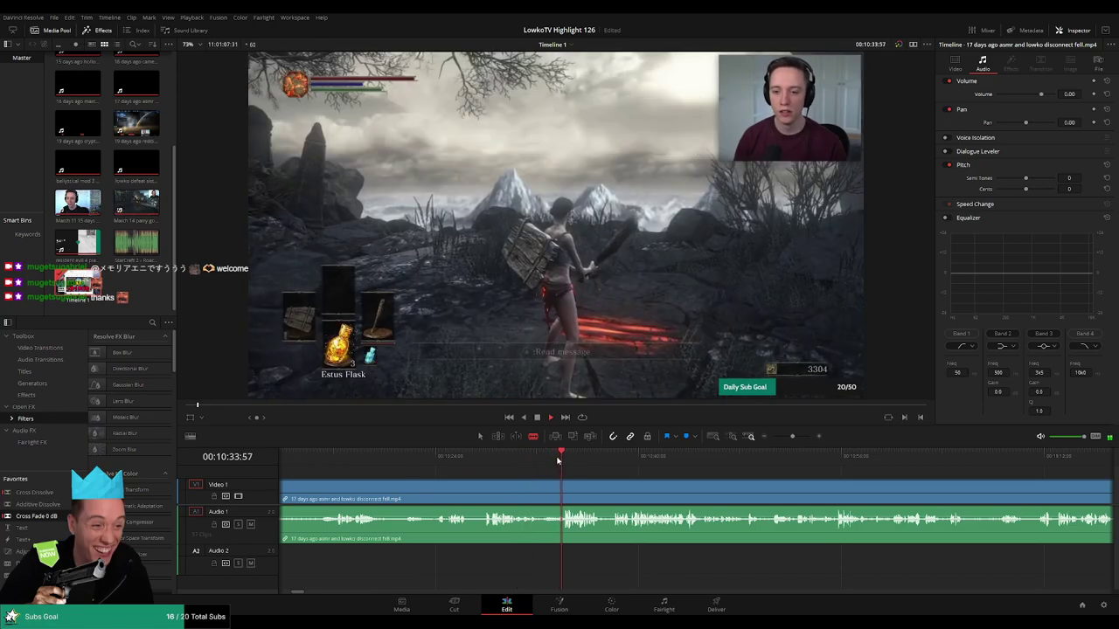
pyautogui.hscroll(2, 525, 464)
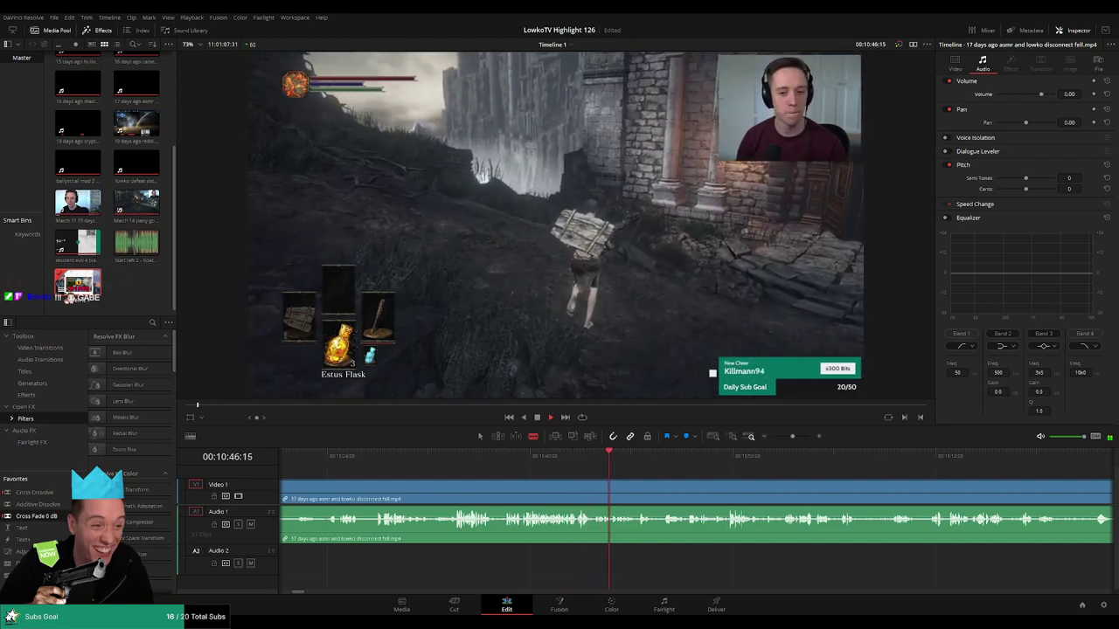
pyautogui.hscroll(2, 511, 470)
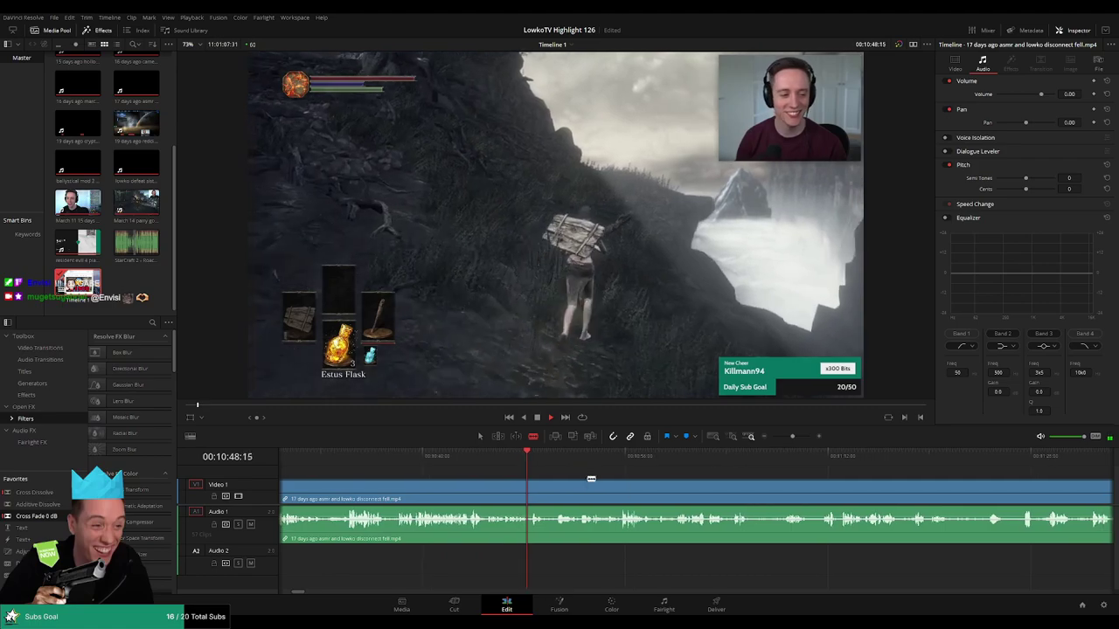
pyautogui.hscroll(2, 512, 470)
pyautogui.moveTo(455, 455); pyautogui.dragTo(526, 456)
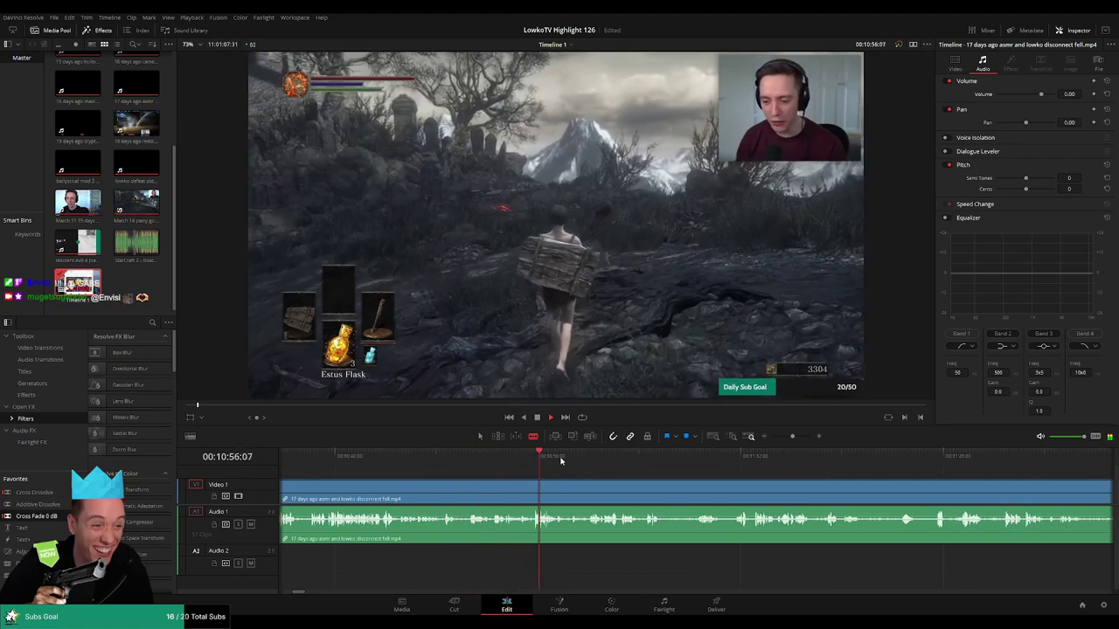
pyautogui.click(589, 455)
pyautogui.moveTo(589, 456)
pyautogui.mouseDown()
pyautogui.moveTo(708, 454)
pyautogui.moveTo(657, 461)
pyautogui.mouseUp()
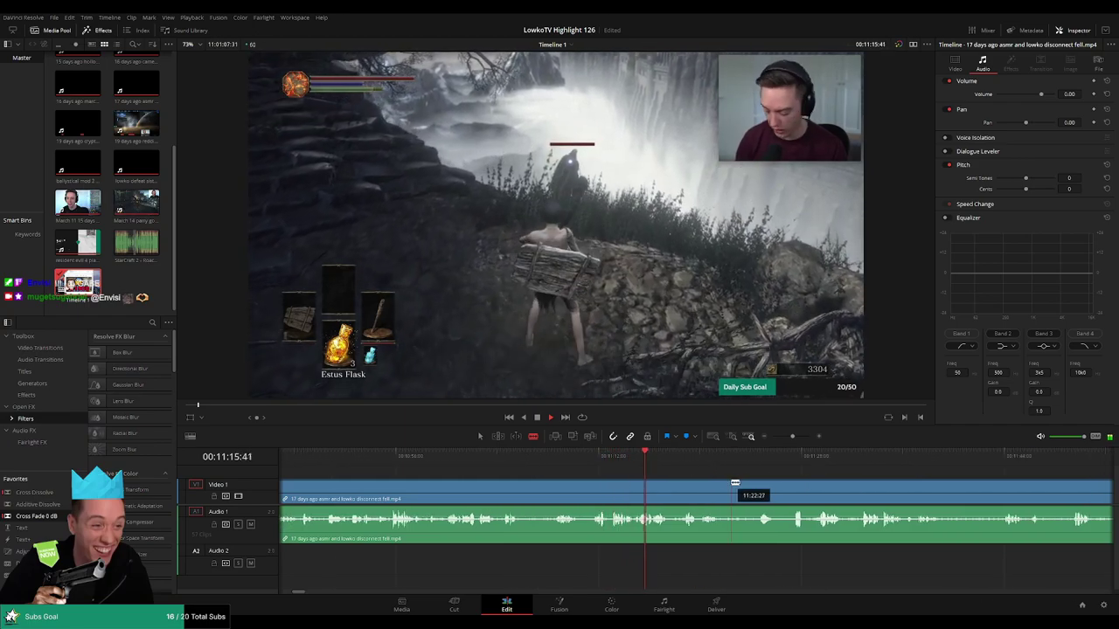
pyautogui.hscroll(3, 726, 483)
pyautogui.click(572, 455)
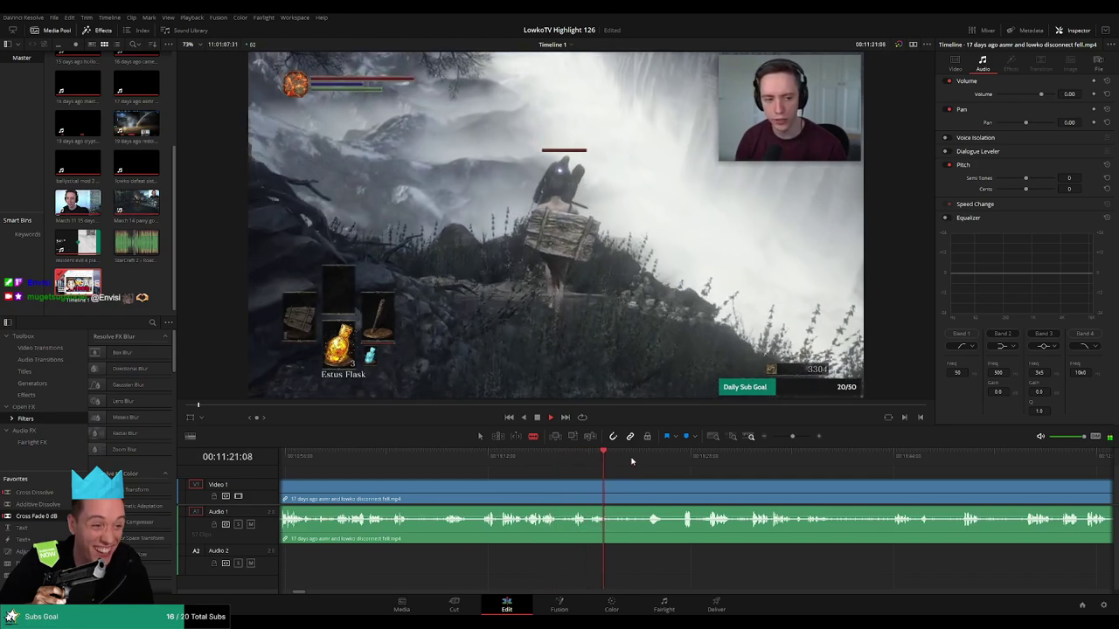
pyautogui.click(638, 455)
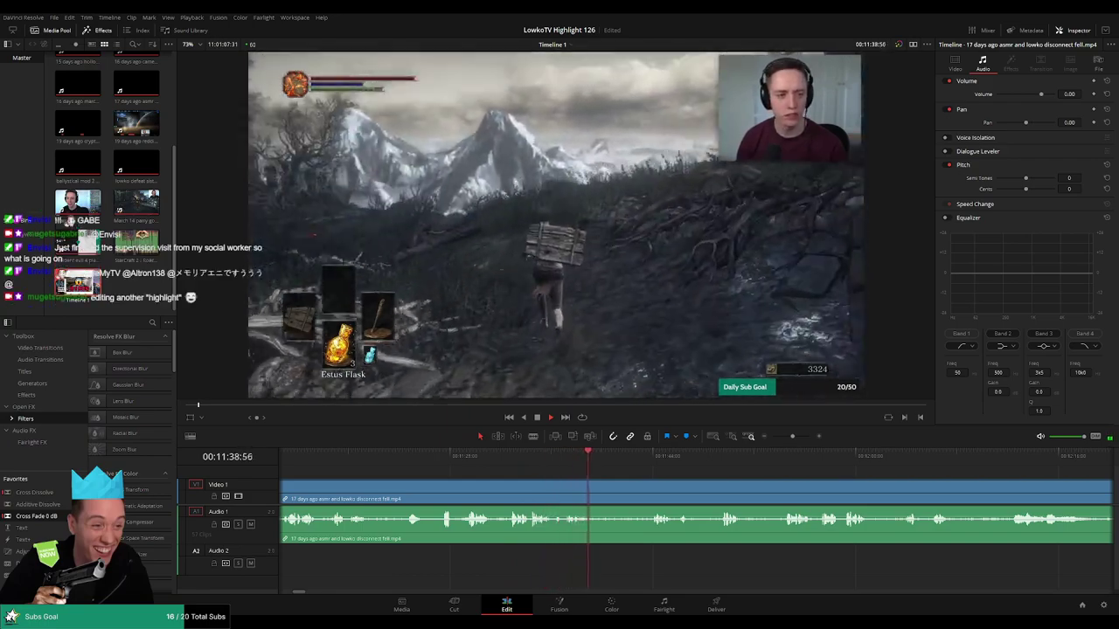
pyautogui.click(652, 458)
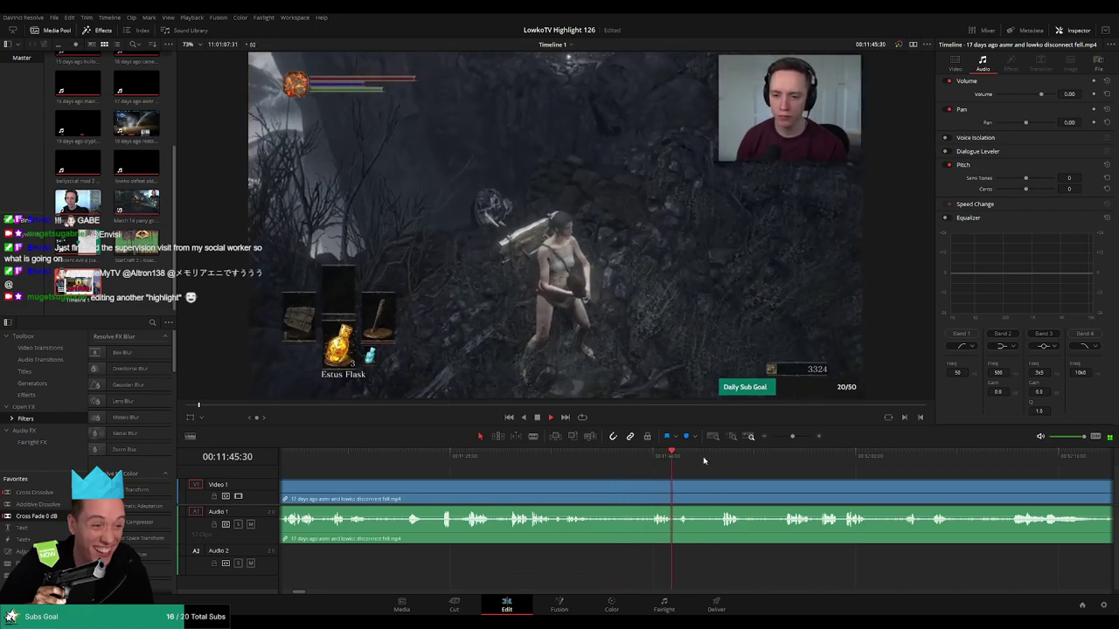
pyautogui.scroll(-3, 657, 472)
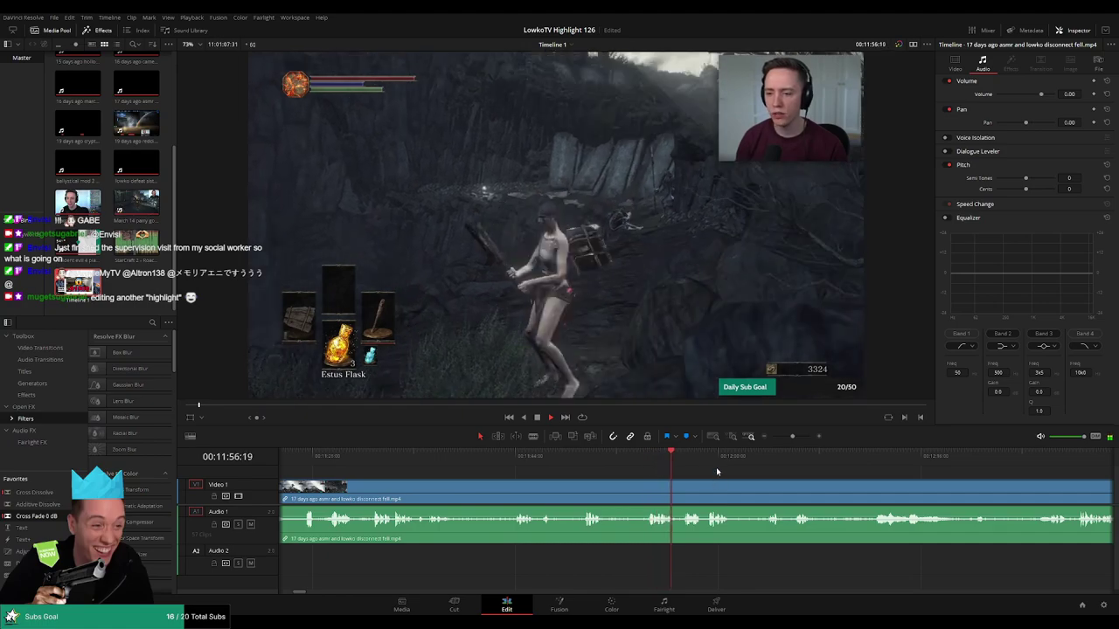
pyautogui.scroll(-2, 625, 468)
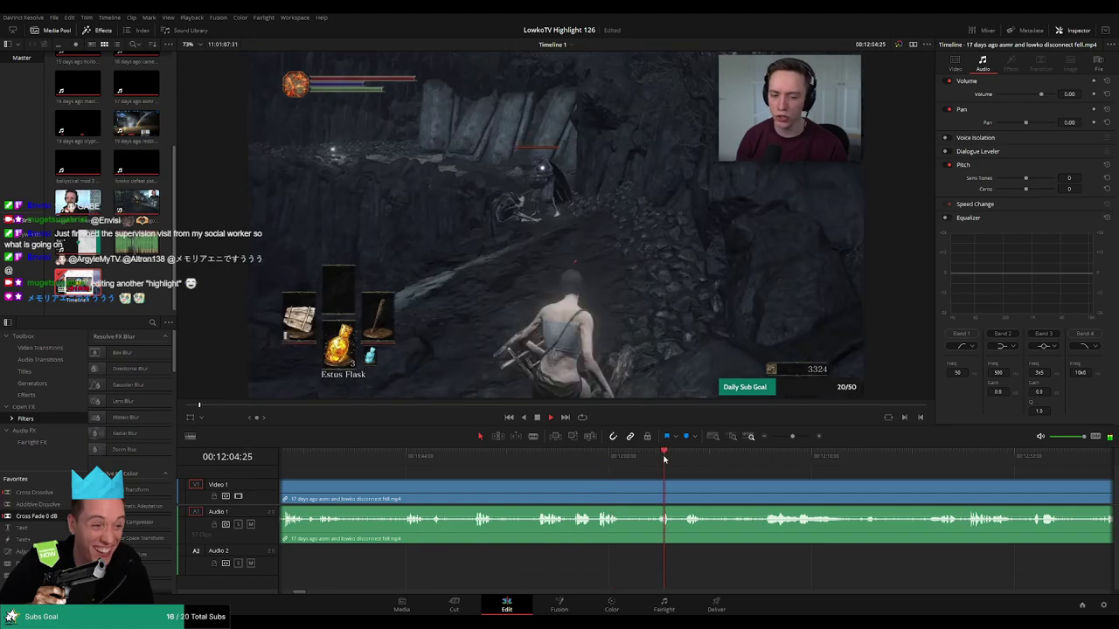
pyautogui.scroll(-5, 717, 463)
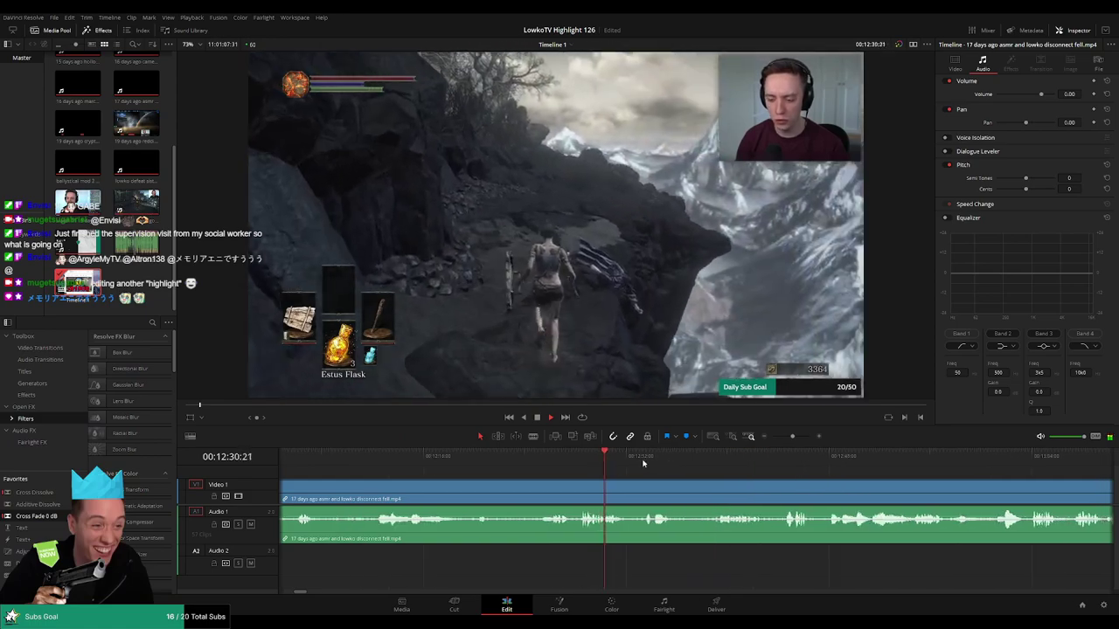
pyautogui.click(718, 457)
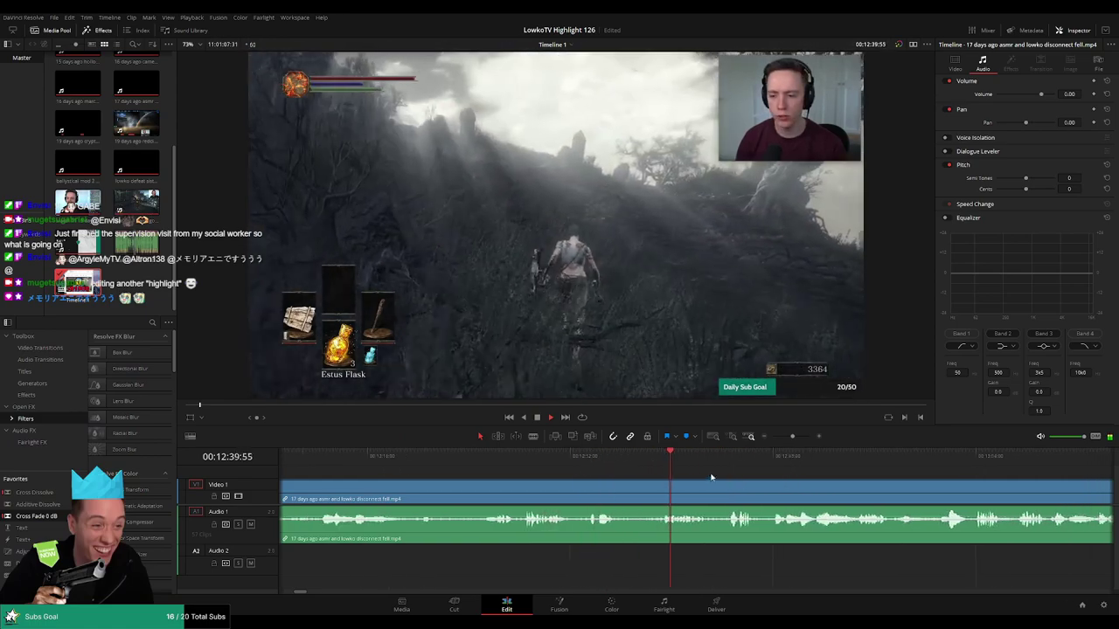
pyautogui.click(638, 460)
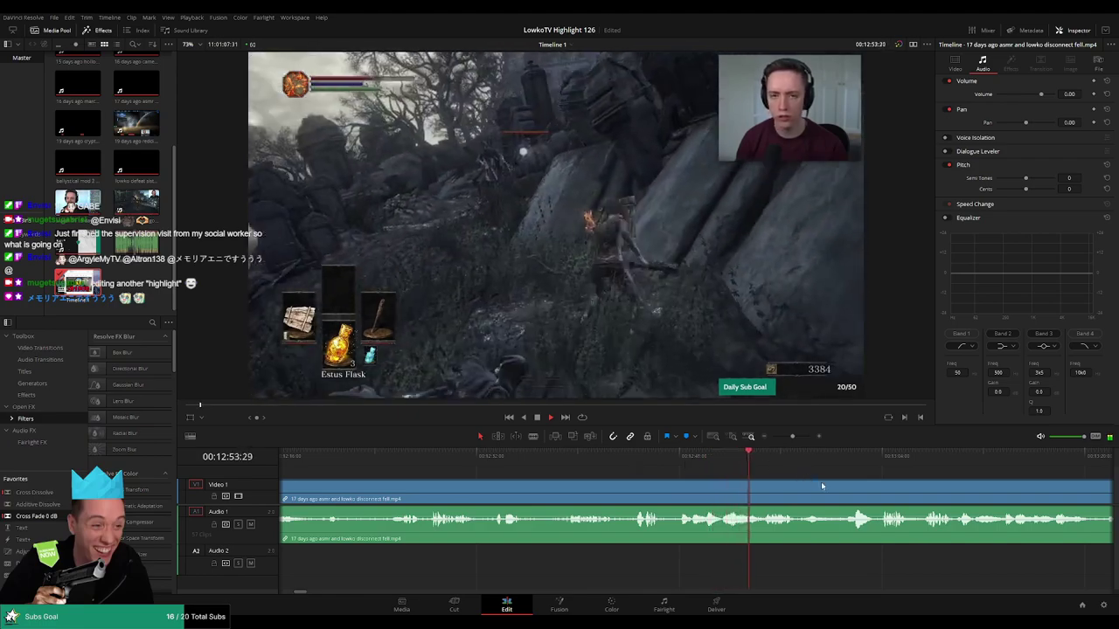
pyautogui.moveTo(832, 460); pyautogui.dragTo(851, 461)
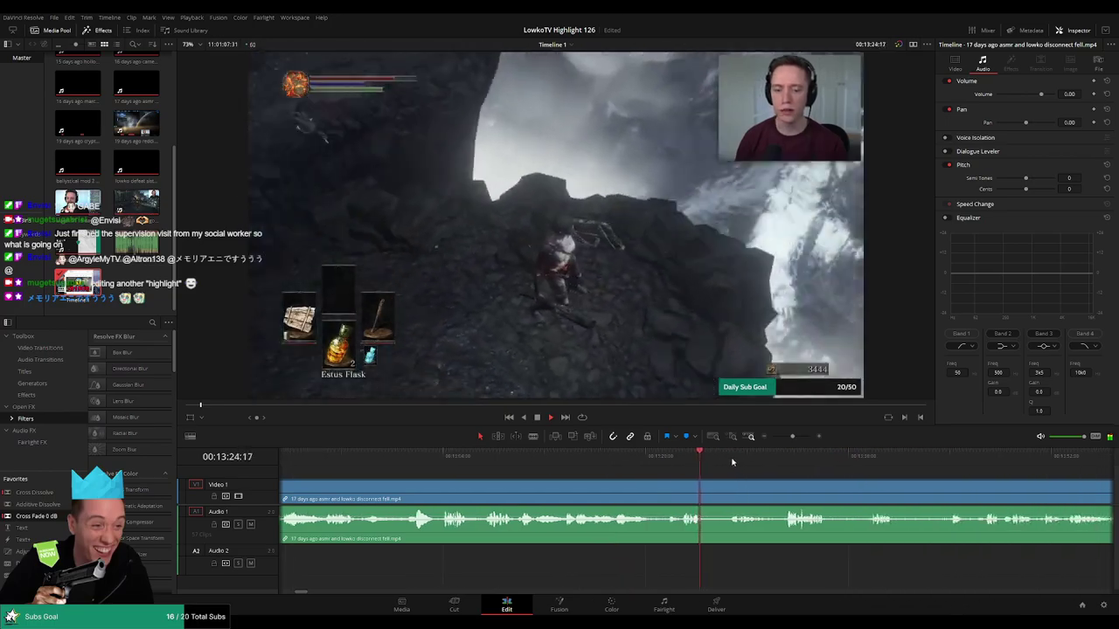
pyautogui.click(784, 461)
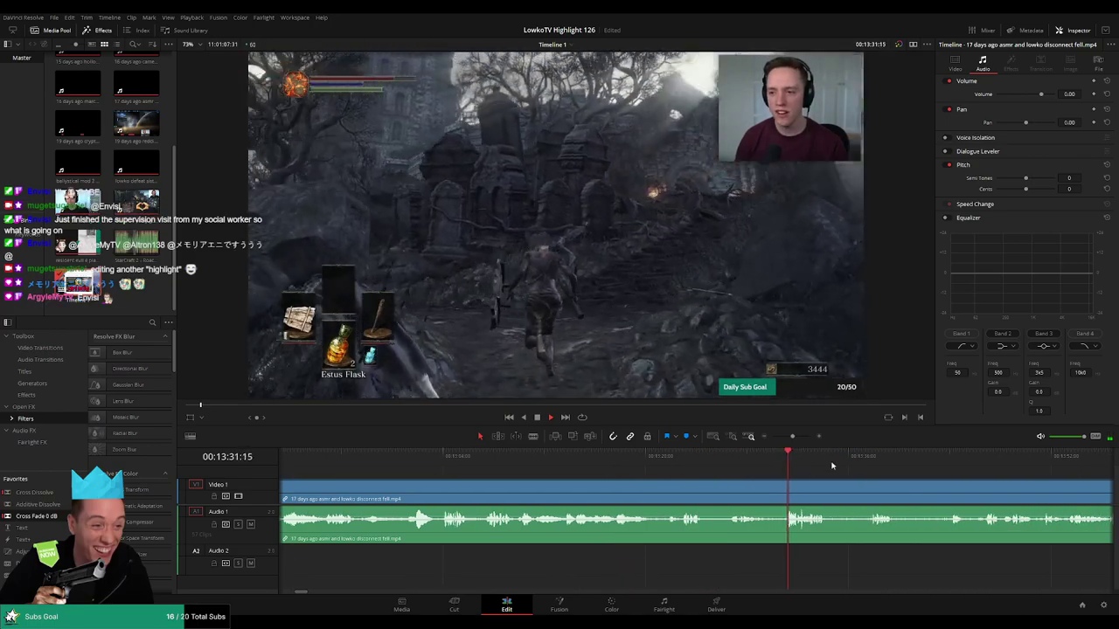
pyautogui.click(659, 458)
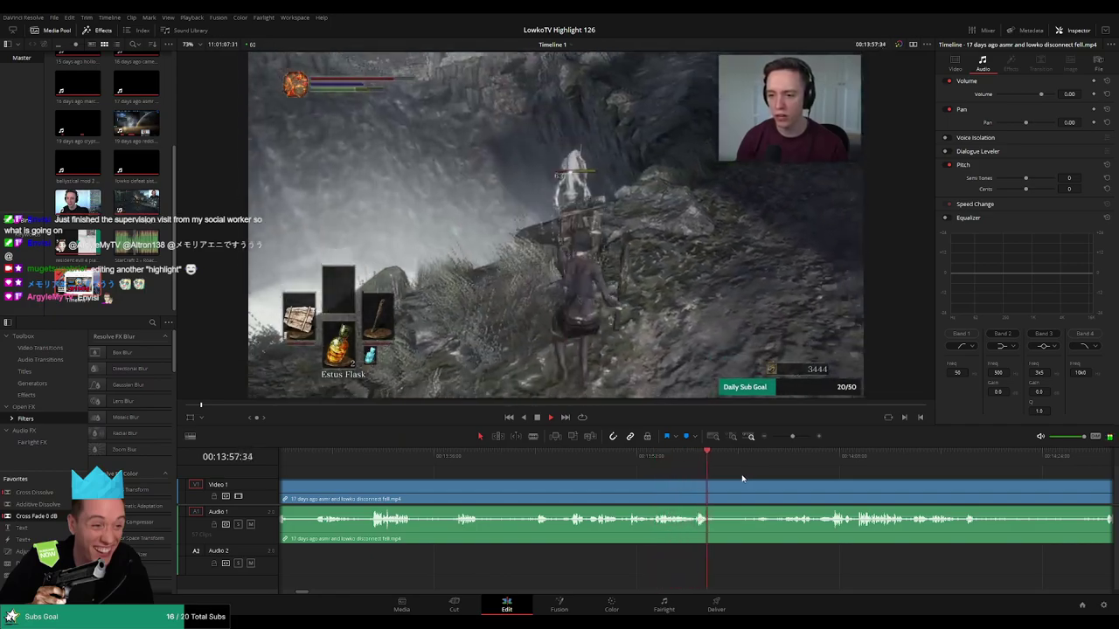
pyautogui.moveTo(757, 464); pyautogui.dragTo(787, 459)
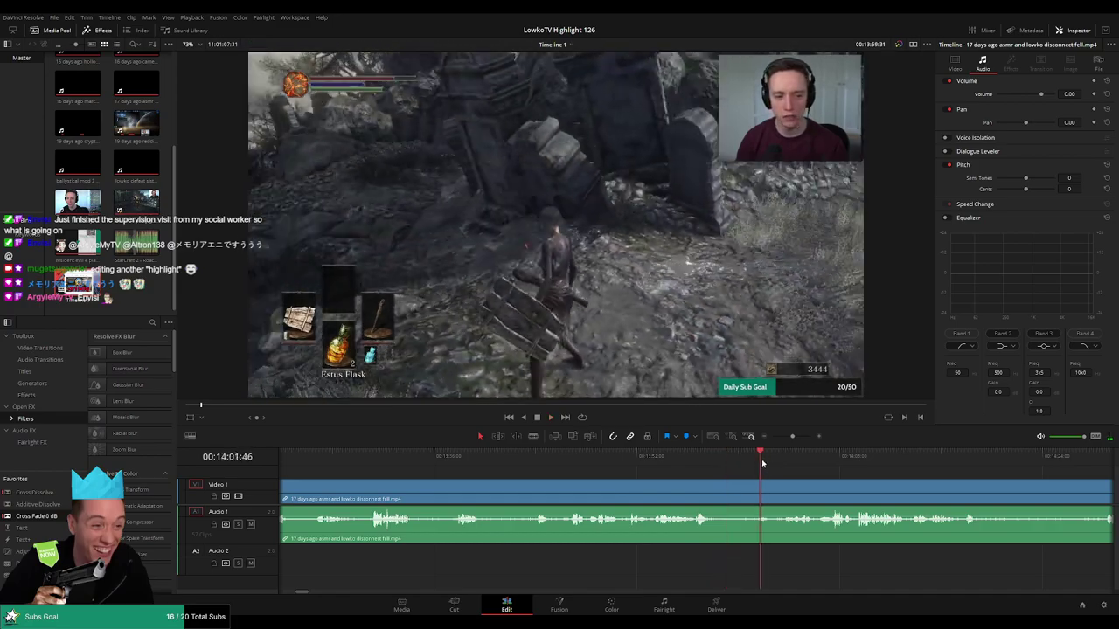
pyautogui.hscroll(5, 672, 467)
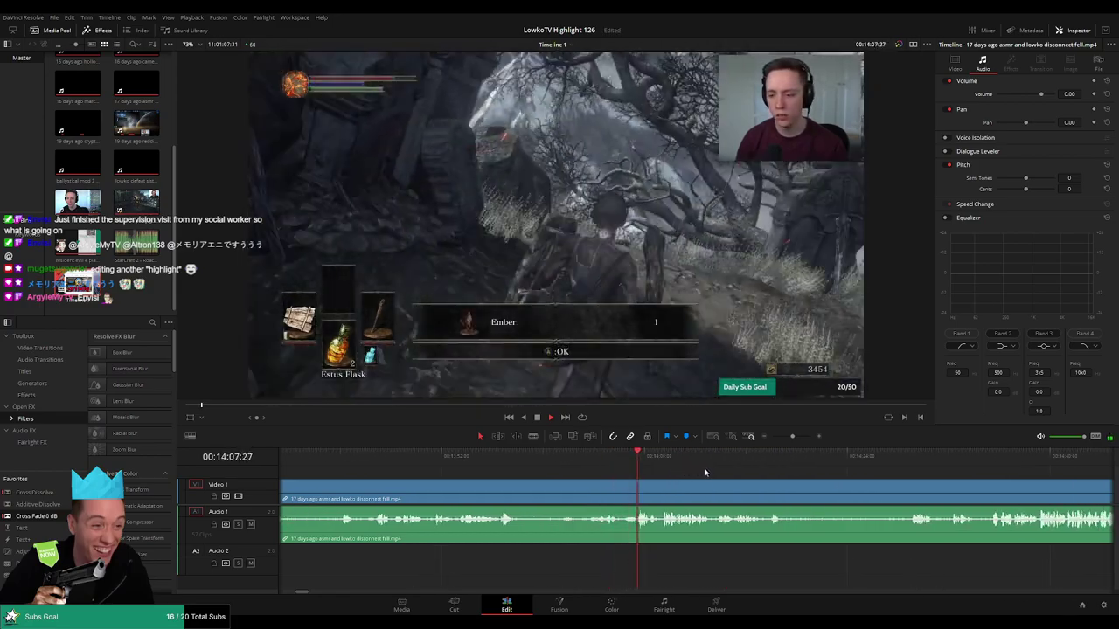
pyautogui.hscroll(1, 741, 473)
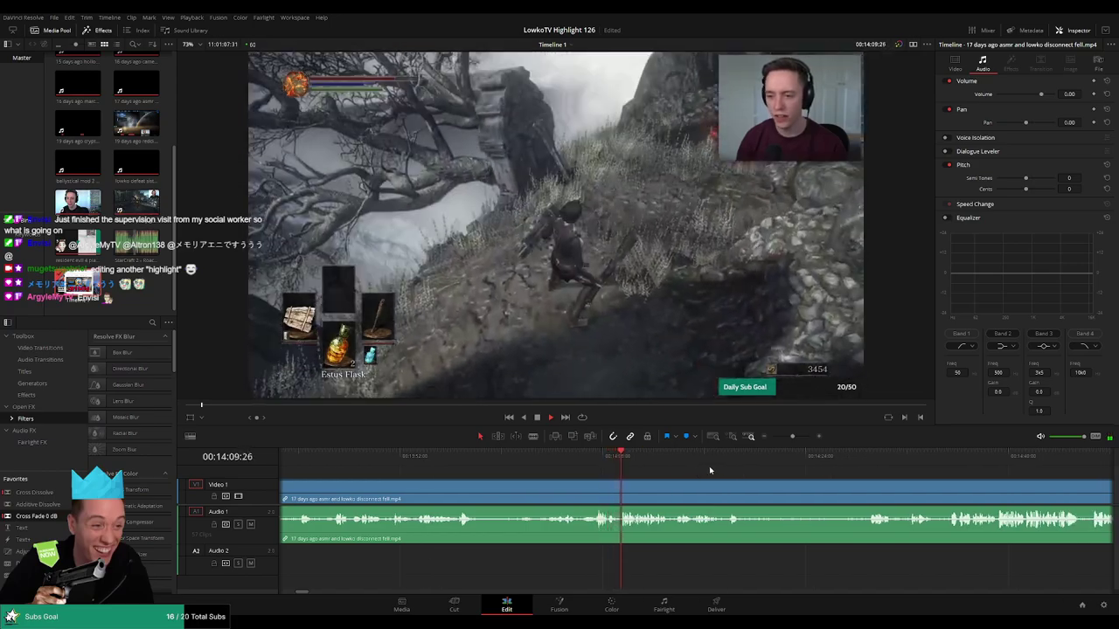
pyautogui.hscroll(1, 737, 473)
pyautogui.hscroll(1, 729, 469)
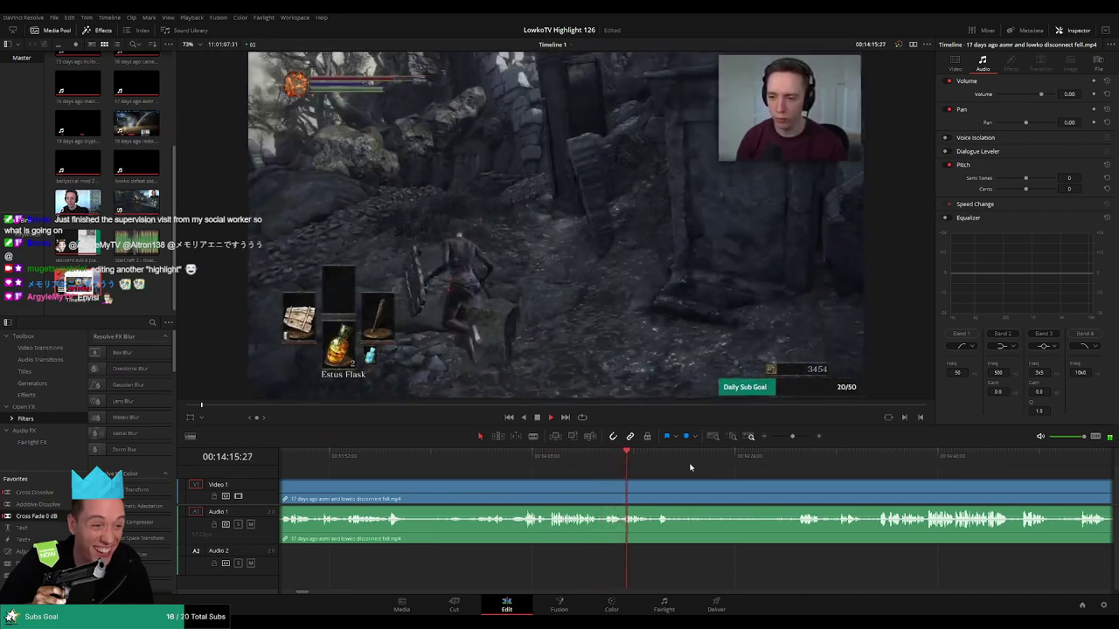
pyautogui.moveTo(776, 455); pyautogui.dragTo(801, 456)
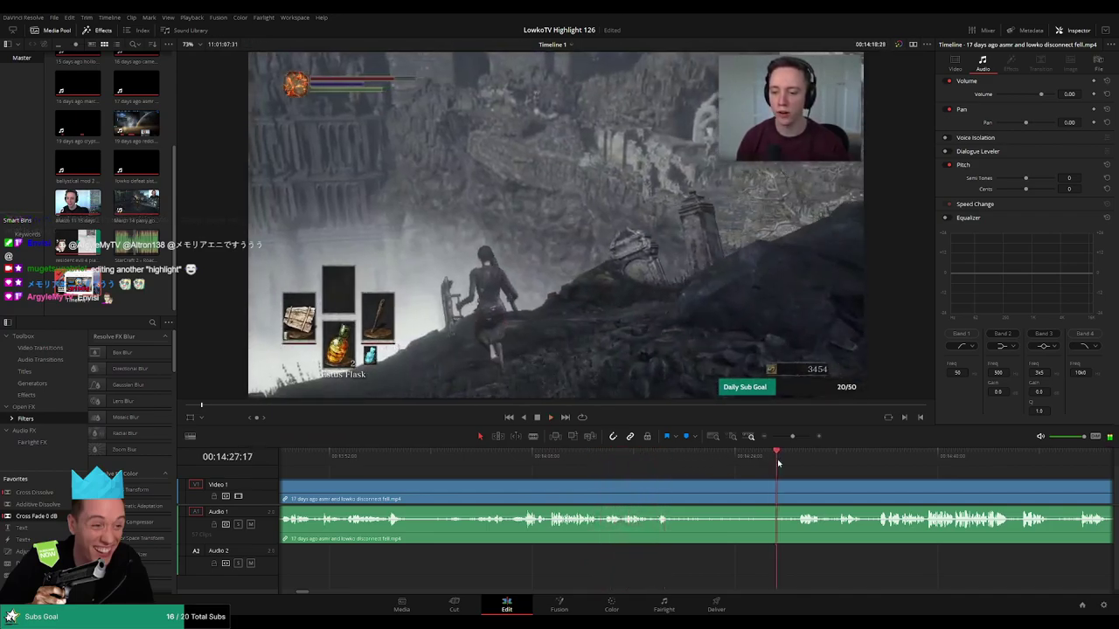
pyautogui.hscroll(3, 848, 474)
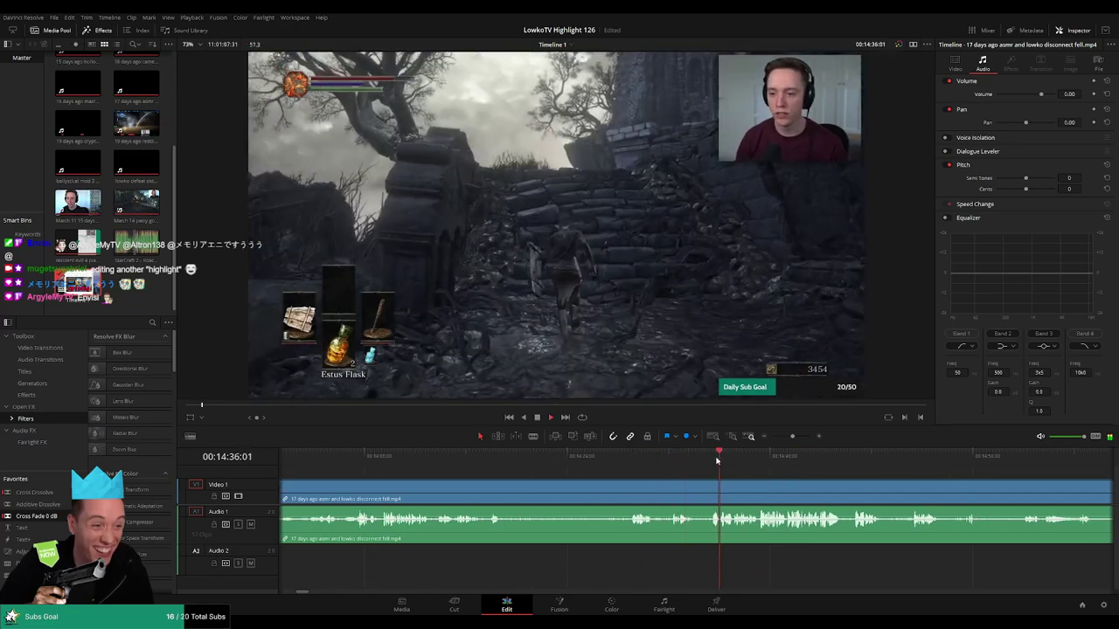
pyautogui.hscroll(3, 724, 472)
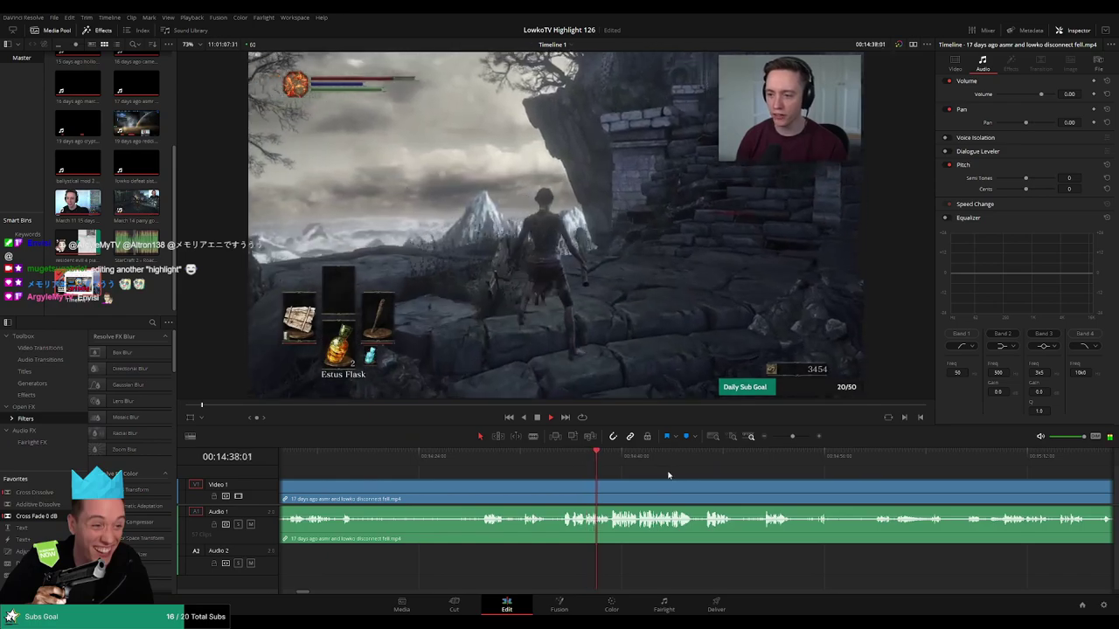
pyautogui.hscroll(2, 720, 480)
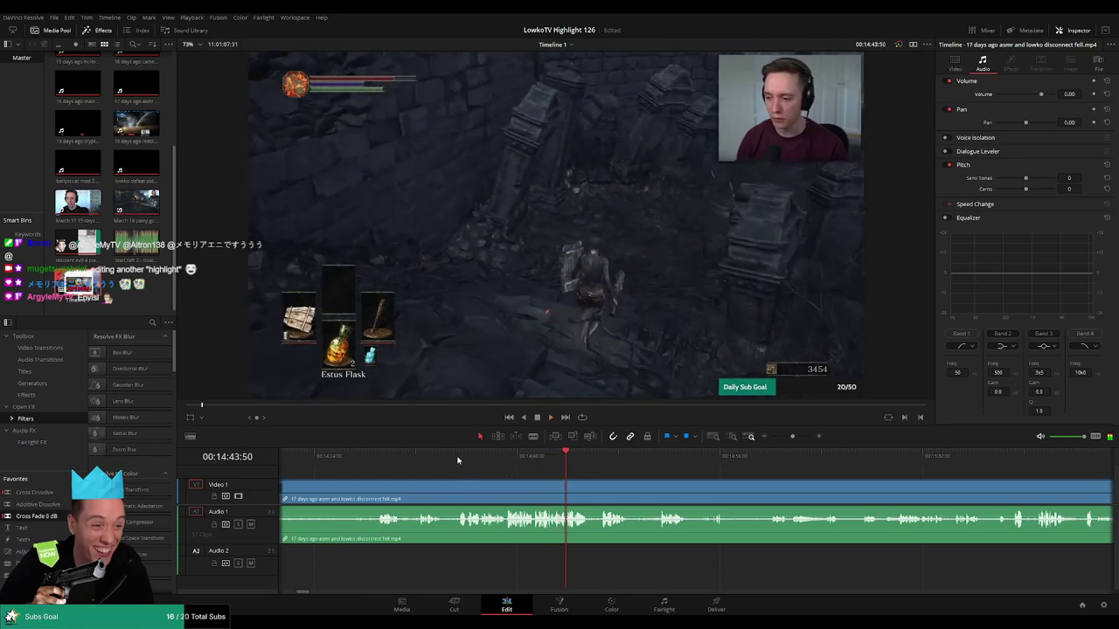
# Rewatch the footage and park the playhead at the cut point near 14:05
pyautogui.click(455, 456)
pyautogui.click(414, 456)
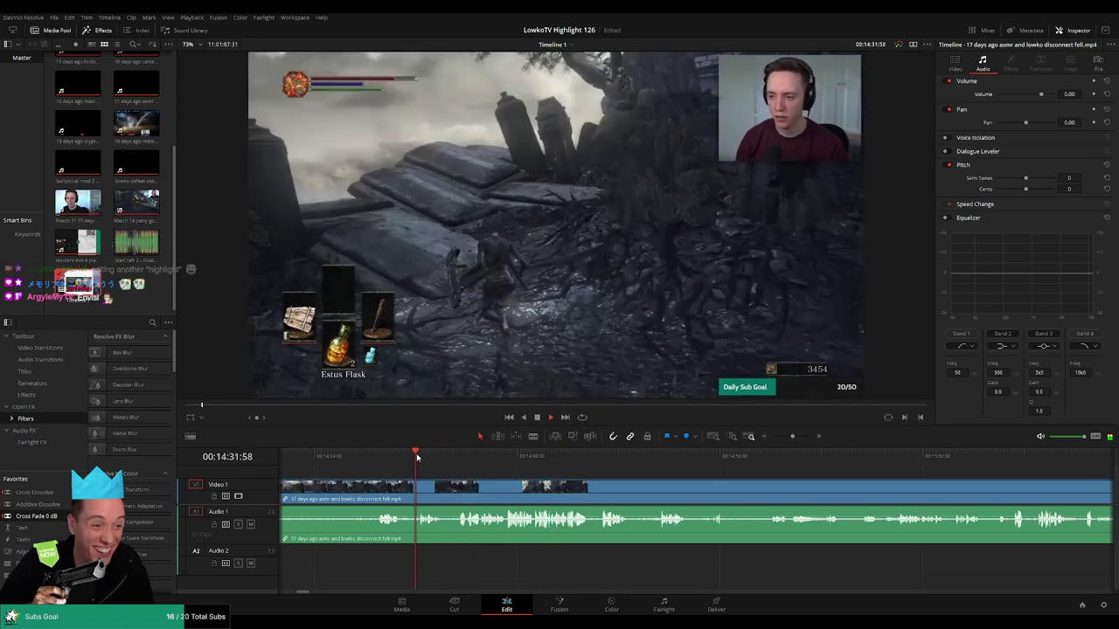
pyautogui.hscroll(-5, 497, 472)
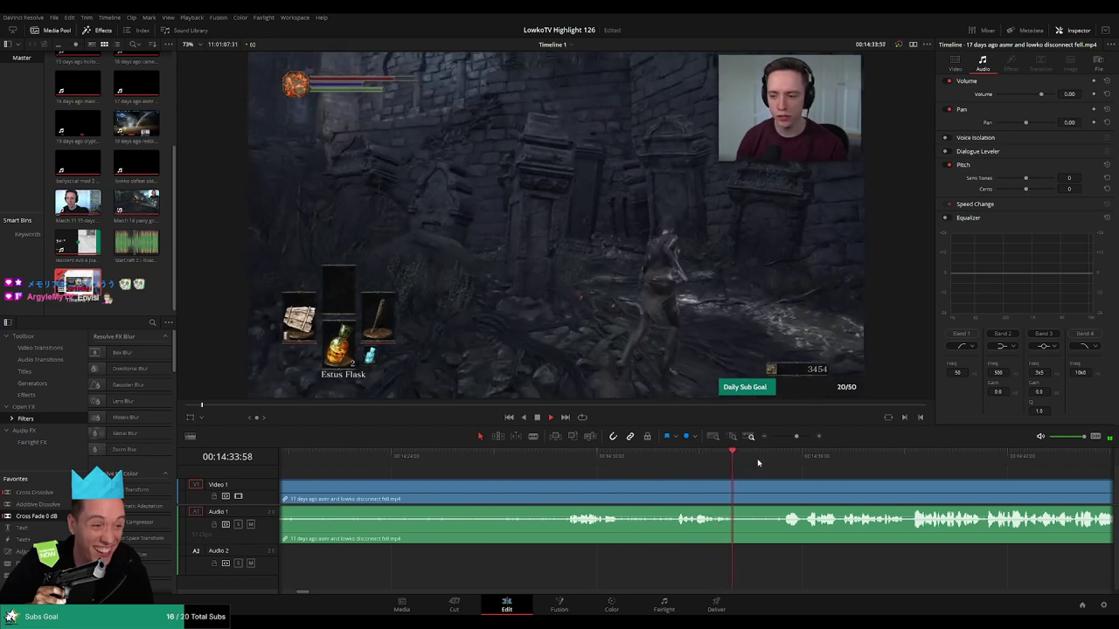
pyautogui.hscroll(3, 695, 463)
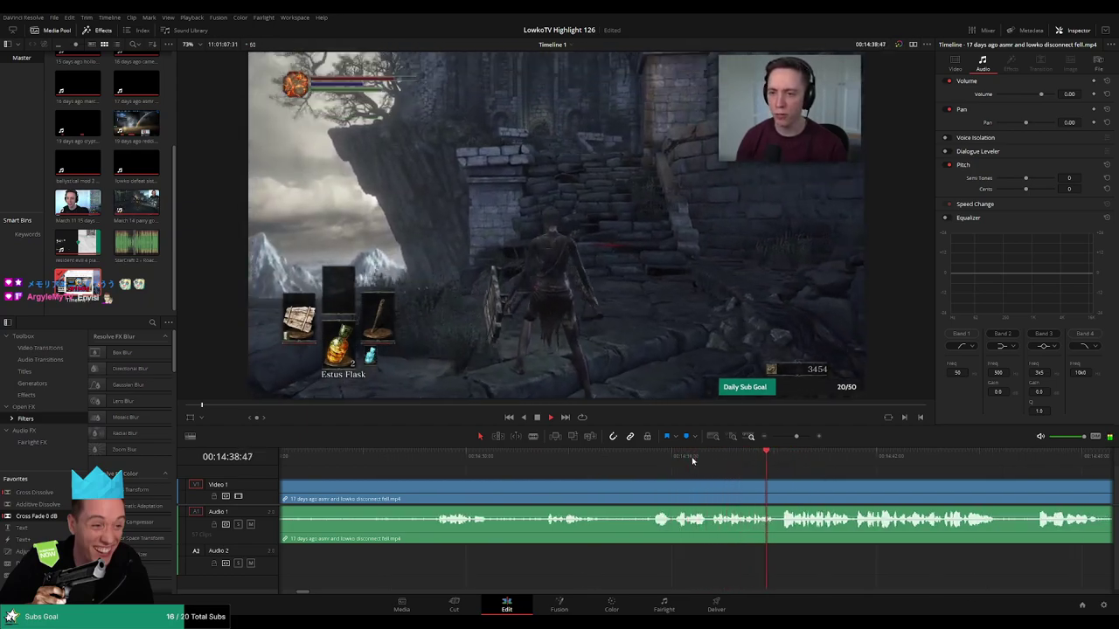
pyautogui.click(440, 456)
pyautogui.click(699, 456)
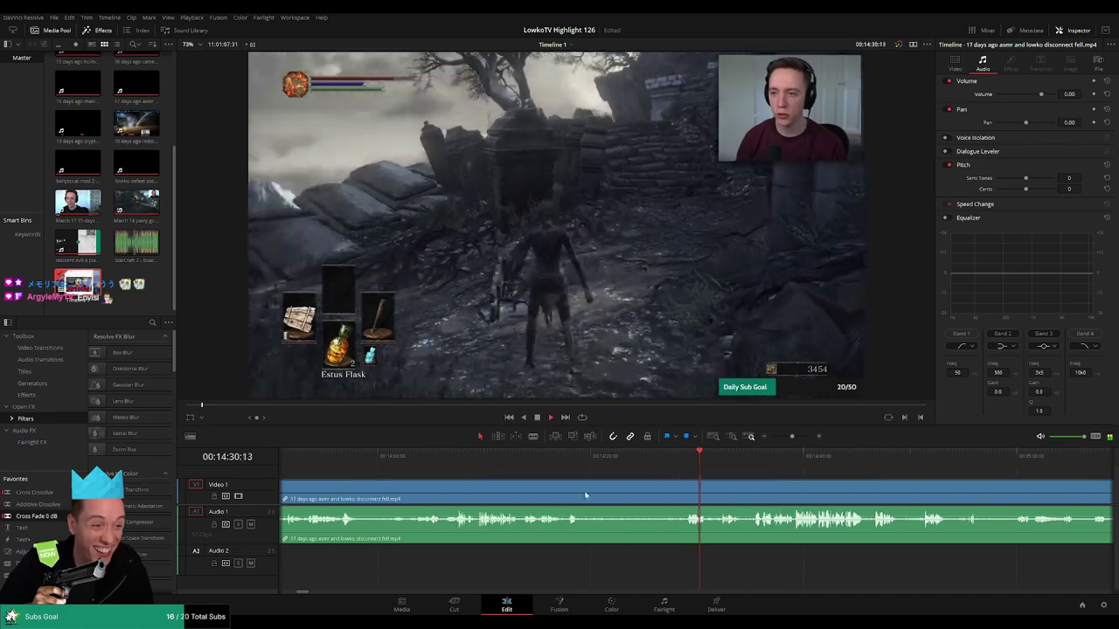
pyautogui.click(451, 458)
pyautogui.click(429, 458)
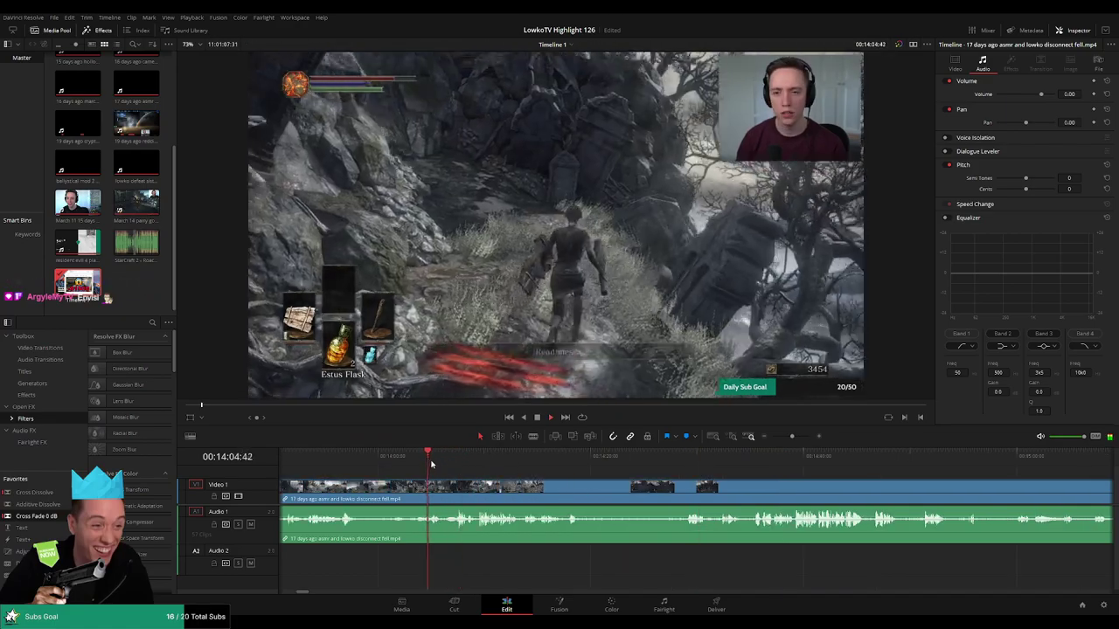
pyautogui.moveTo(428, 458); pyautogui.dragTo(414, 462)
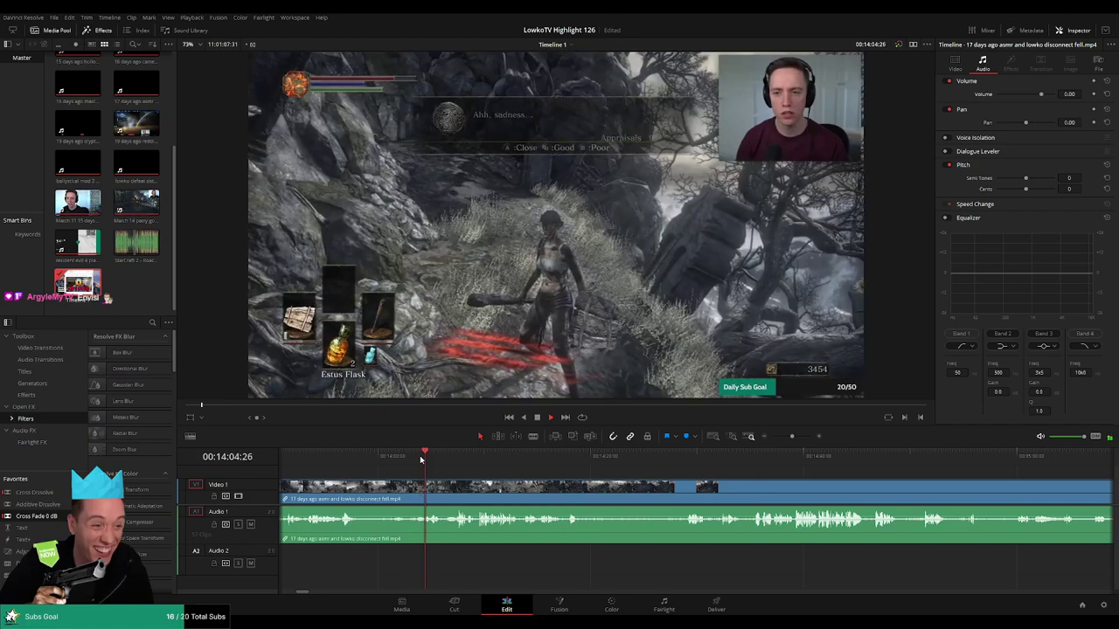
# Split the clip there, delete the dead section closing the gap, and zoom out
pyautogui.press('space')
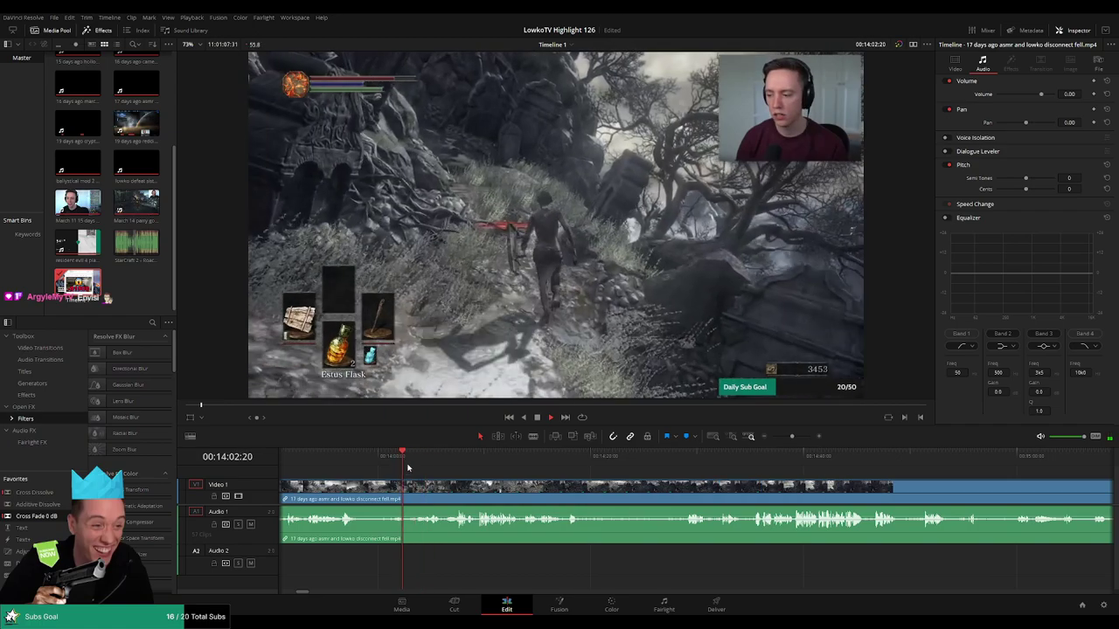
pyautogui.press('space')
pyautogui.hotkey('ctrl', 'b')
pyautogui.press('Delete')
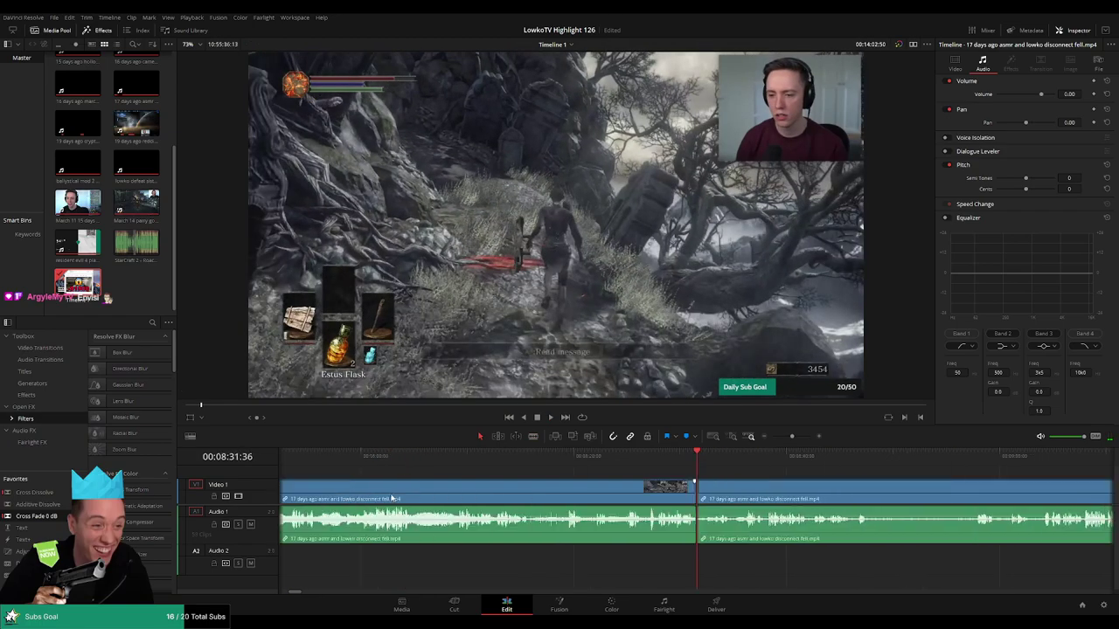
pyautogui.moveTo(792, 437); pyautogui.dragTo(772, 437)
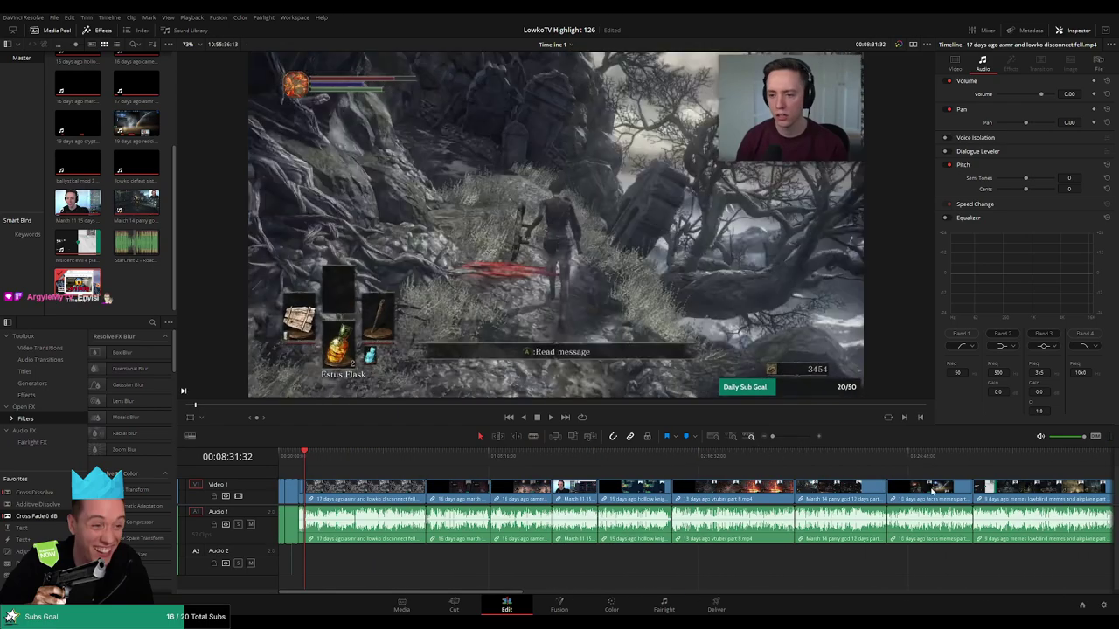
pyautogui.hscroll(5, 490, 470)
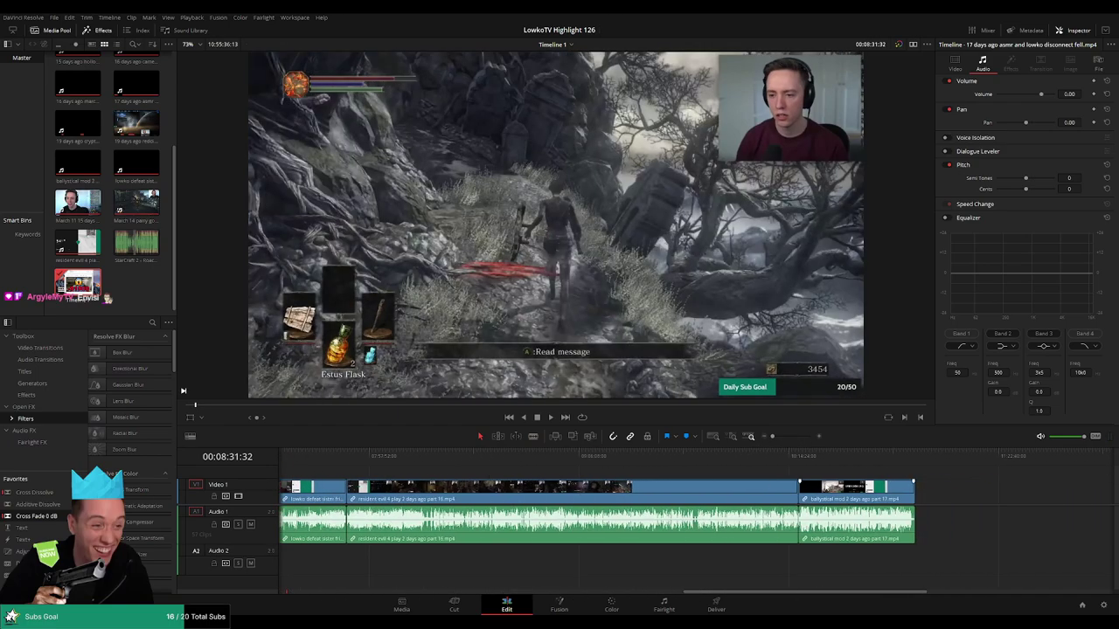
pyautogui.click(913, 456)
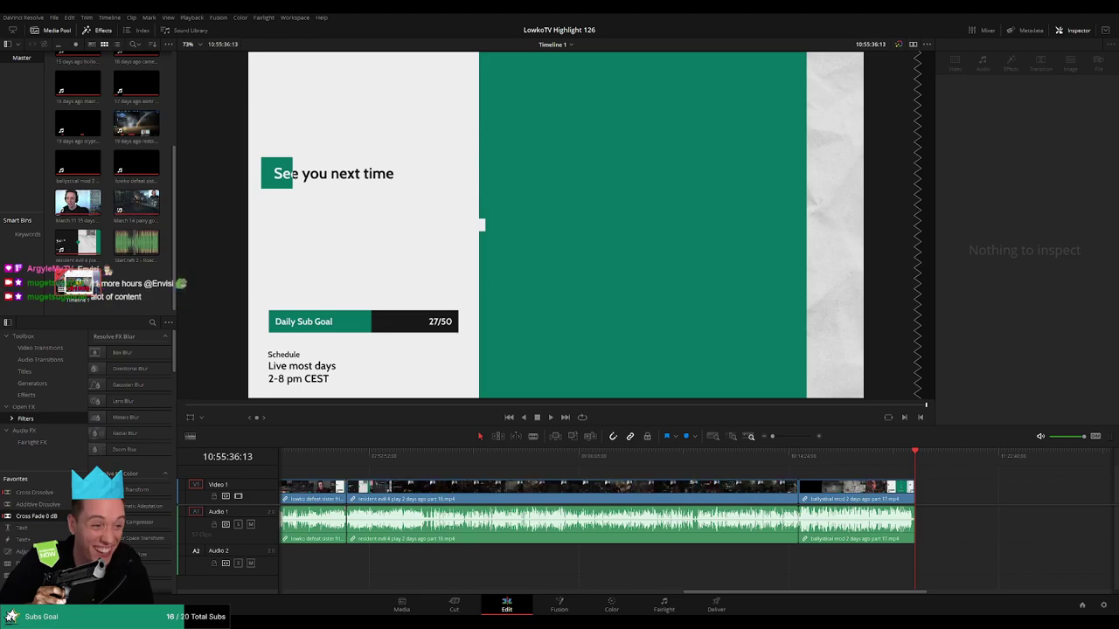
pyautogui.scroll(10, 612, 490)
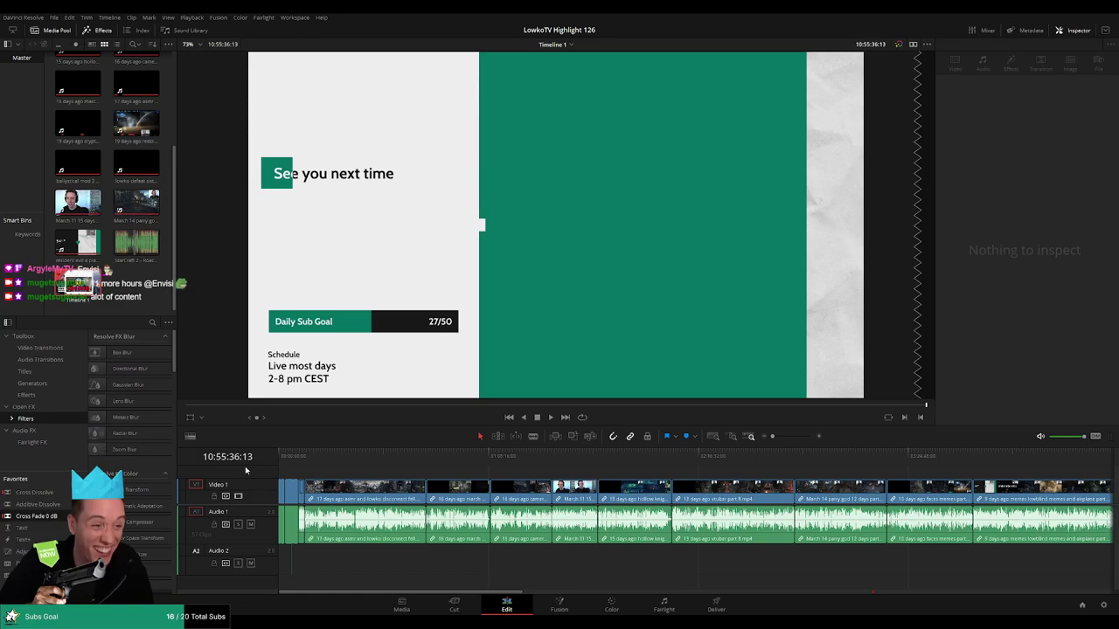
pyautogui.click(303, 462)
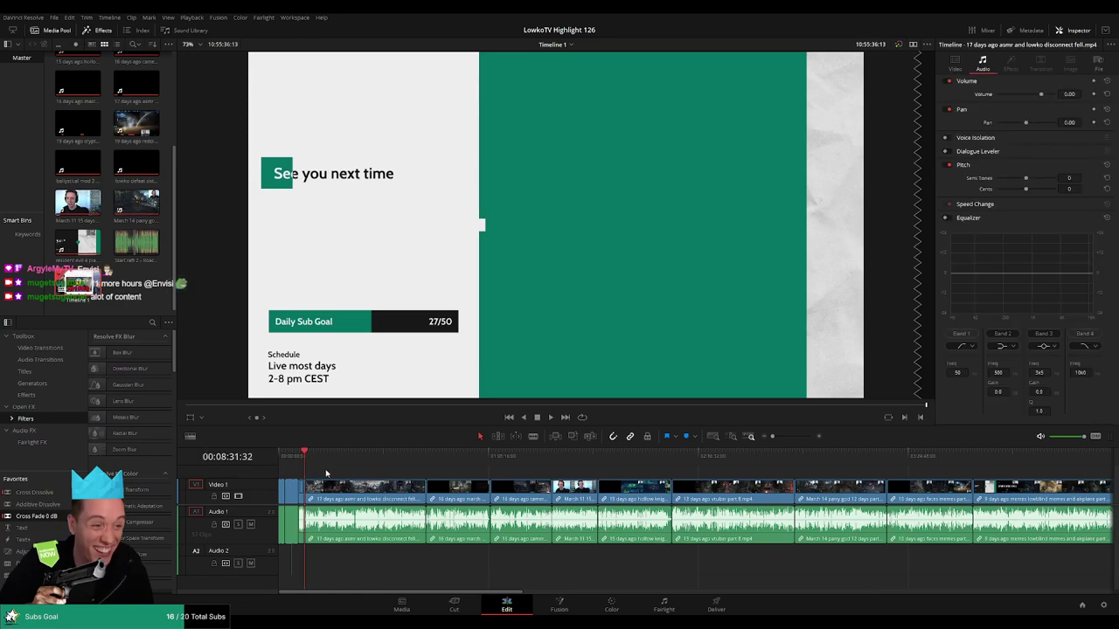
pyautogui.moveTo(771, 436); pyautogui.dragTo(796, 436)
pyautogui.press('space')
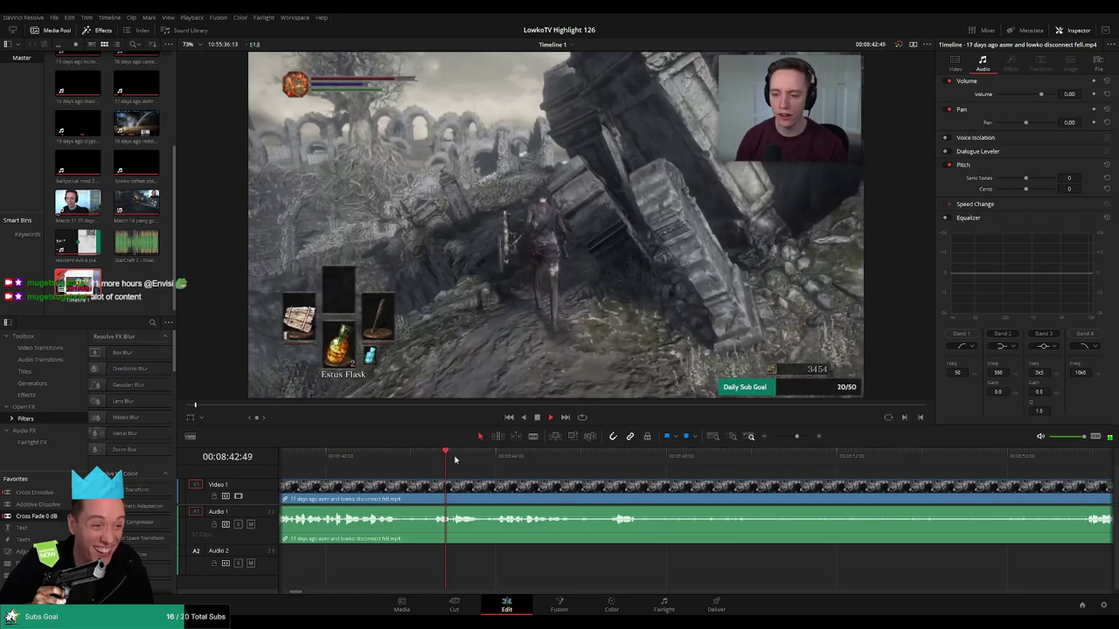
# Cut out the silent stretch, close the gap, and add a Cross Fade at the join
pyautogui.click(586, 459)
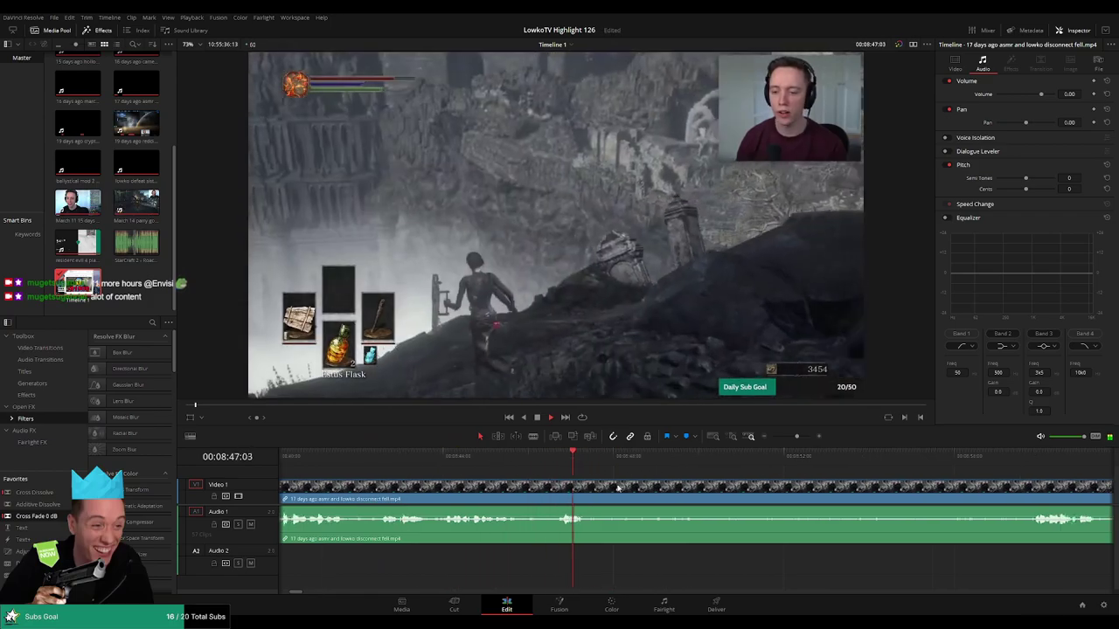
pyautogui.press('b')
pyautogui.hotkey('ctrl', 'b')
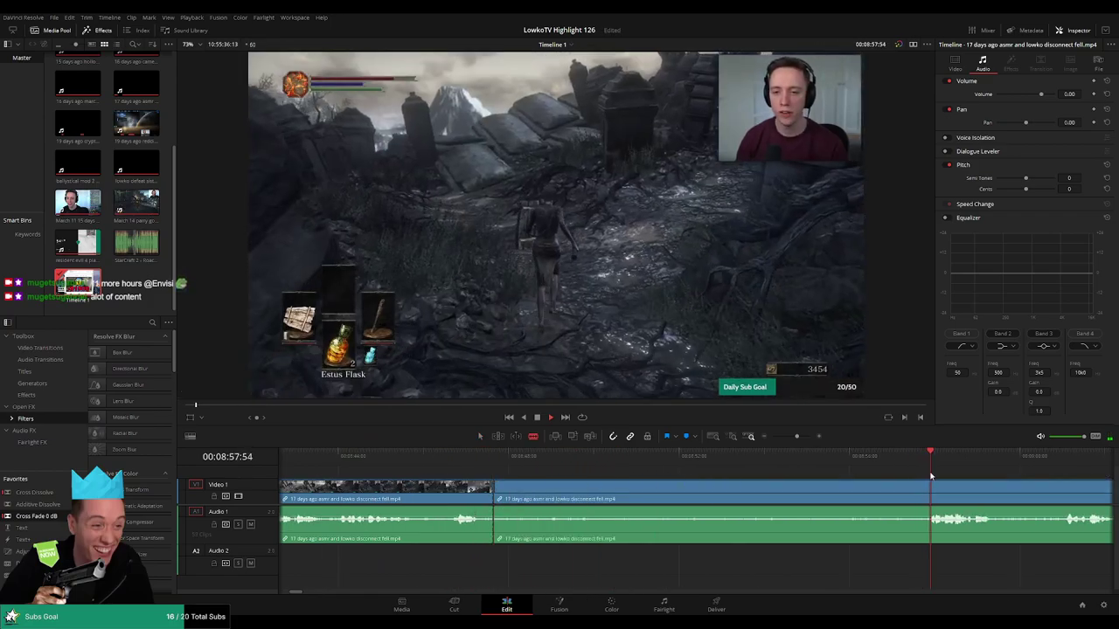
pyautogui.click(933, 494)
pyautogui.press('a')
pyautogui.click(874, 498)
pyautogui.press('Delete')
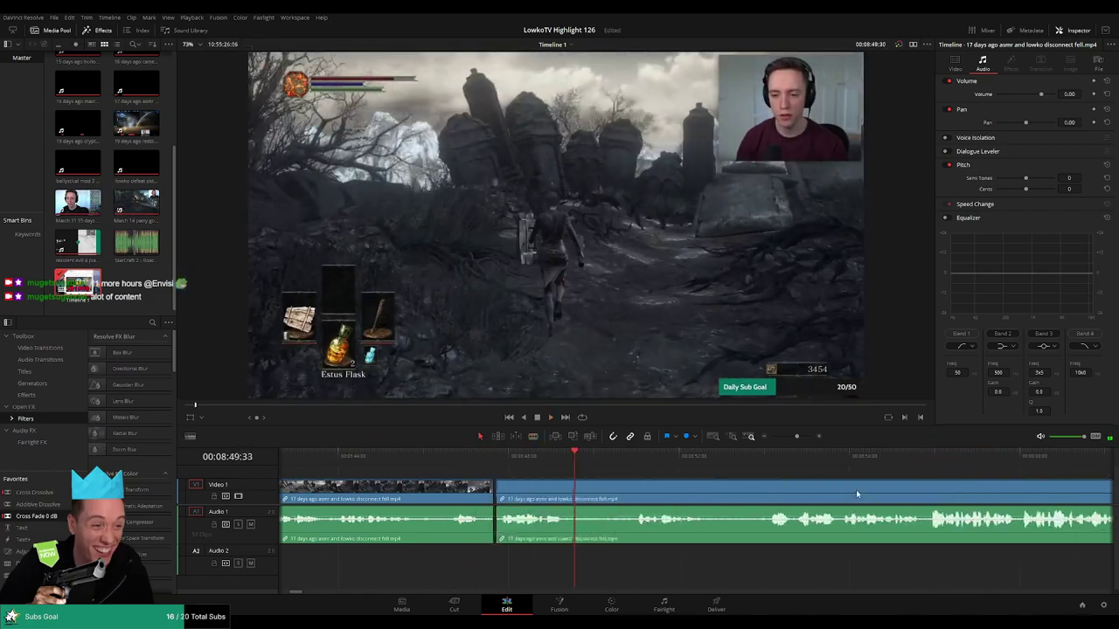
pyautogui.moveTo(59, 518); pyautogui.dragTo(493, 522)
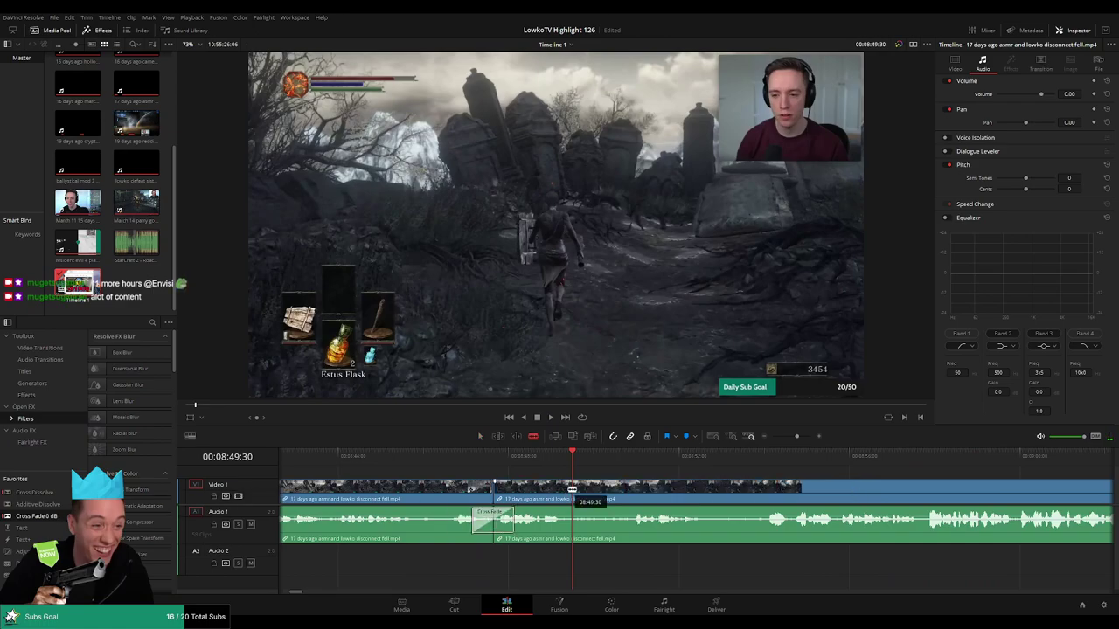
# Delete the next short dead segment and play back to check the joins
pyautogui.click(607, 495)
pyautogui.press('Delete')
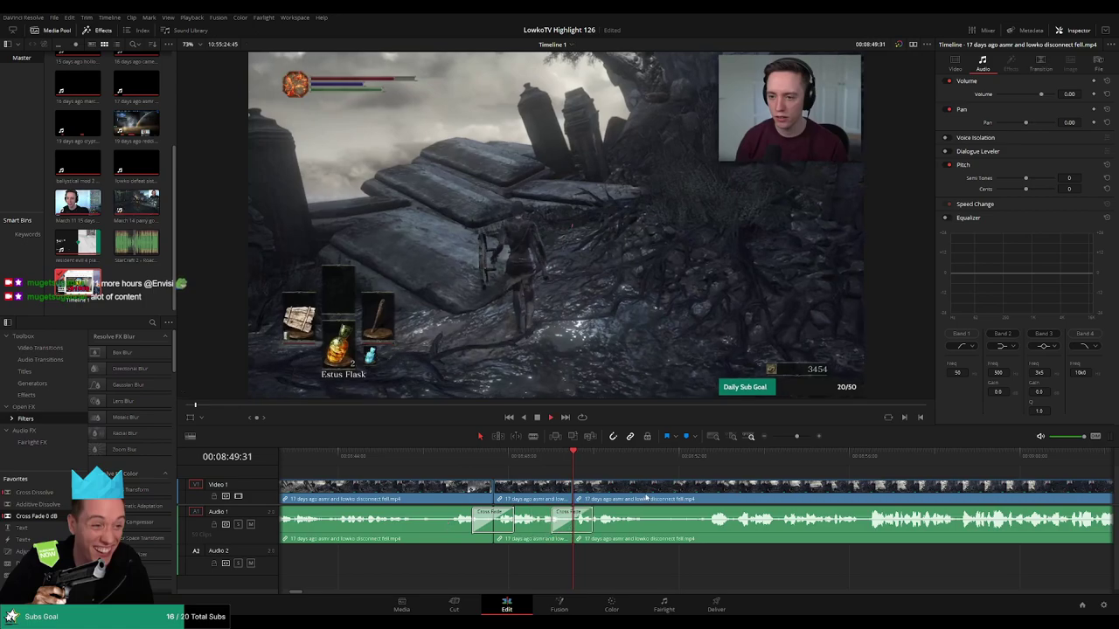
pyautogui.click(568, 461)
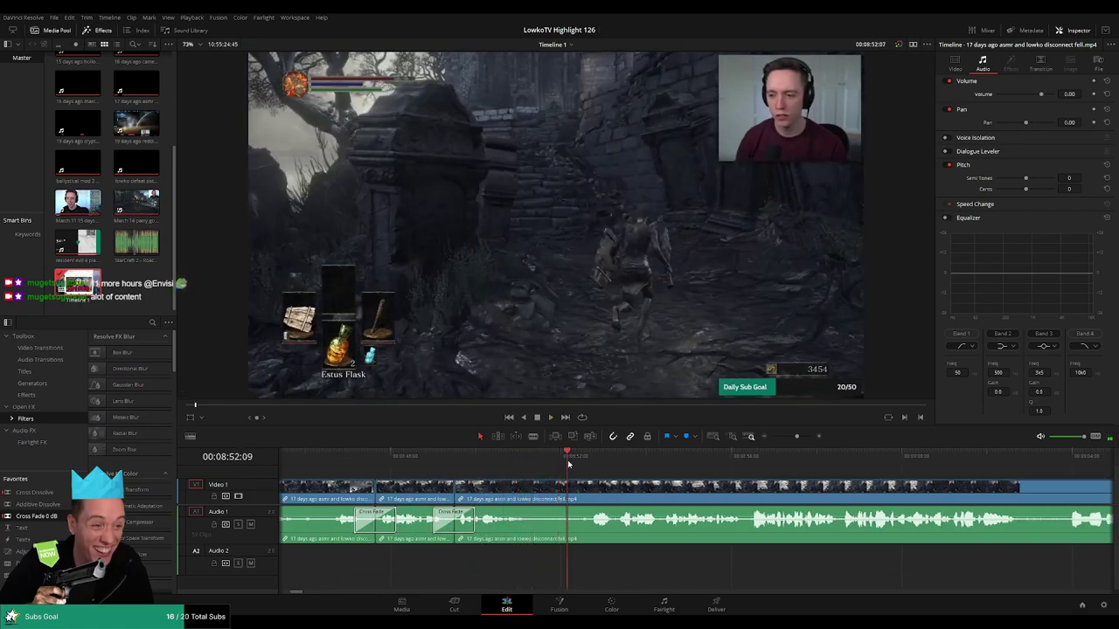
pyautogui.press('space')
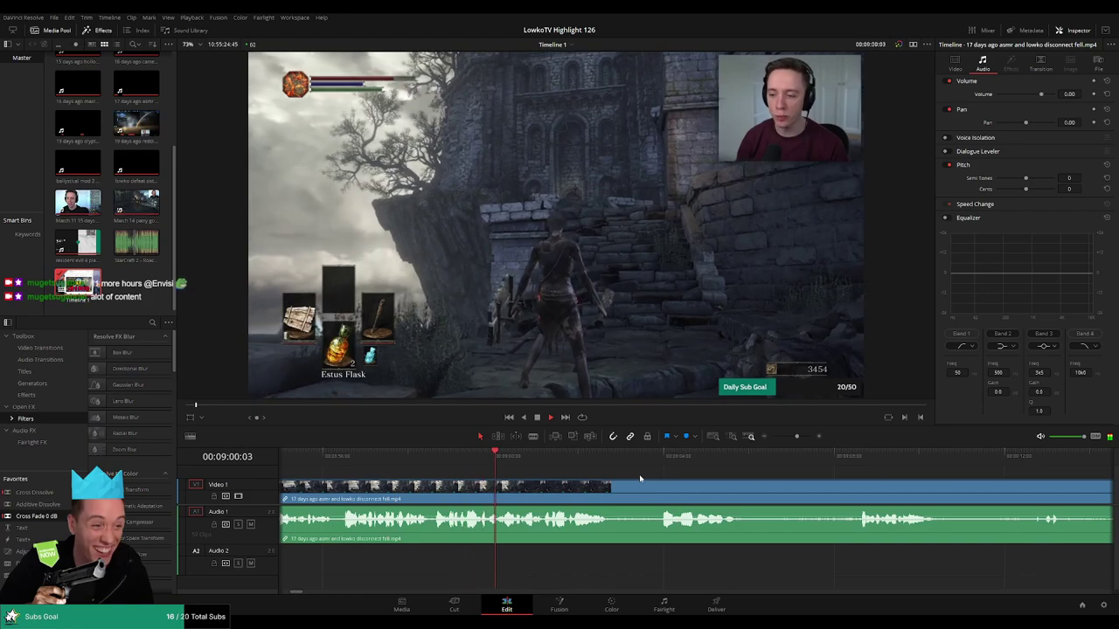
# Blade the disconnect clip at the playhead and select the following piece
pyautogui.press('b')
pyautogui.click(535, 491)
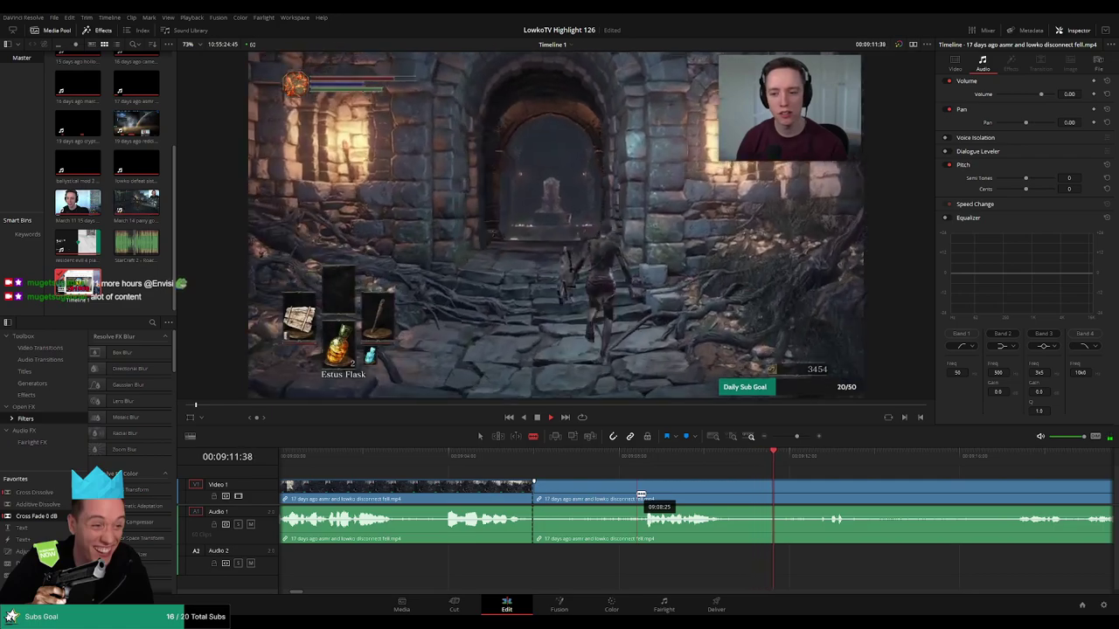
pyautogui.click(537, 487)
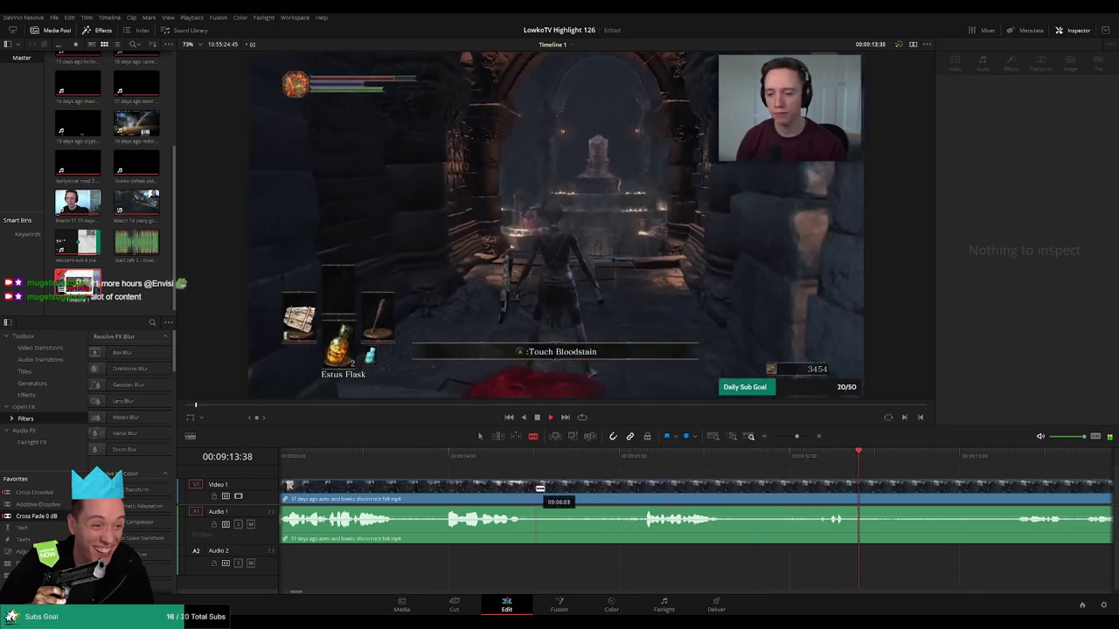
pyautogui.click(1022, 491)
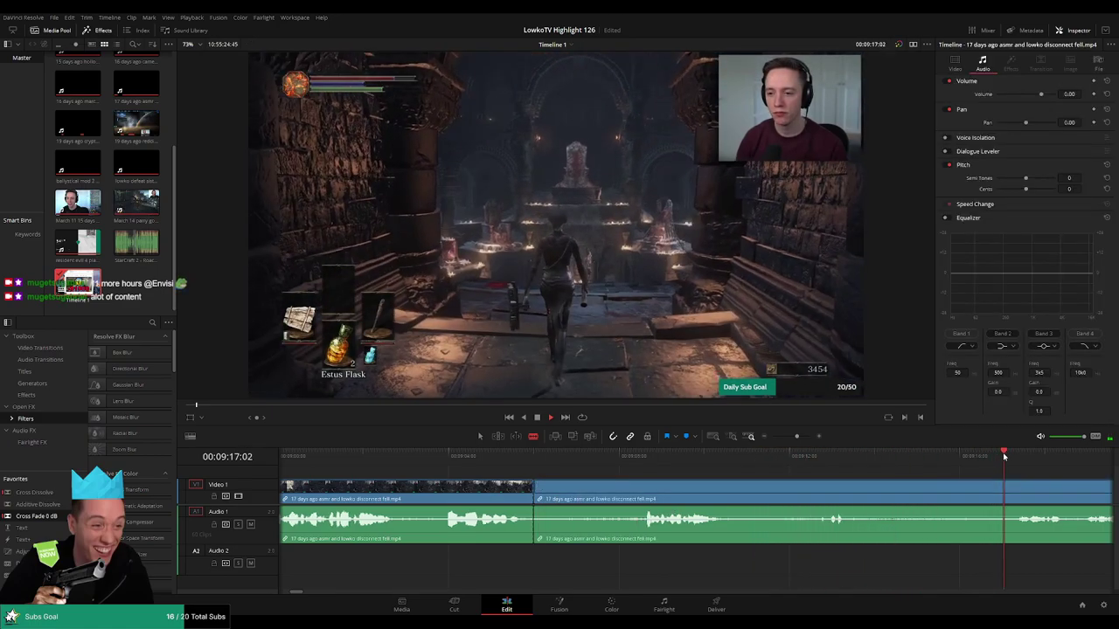
# Scrub forward through the shrine footage to the bonfire greeting
pyautogui.hscroll(3, 776, 459)
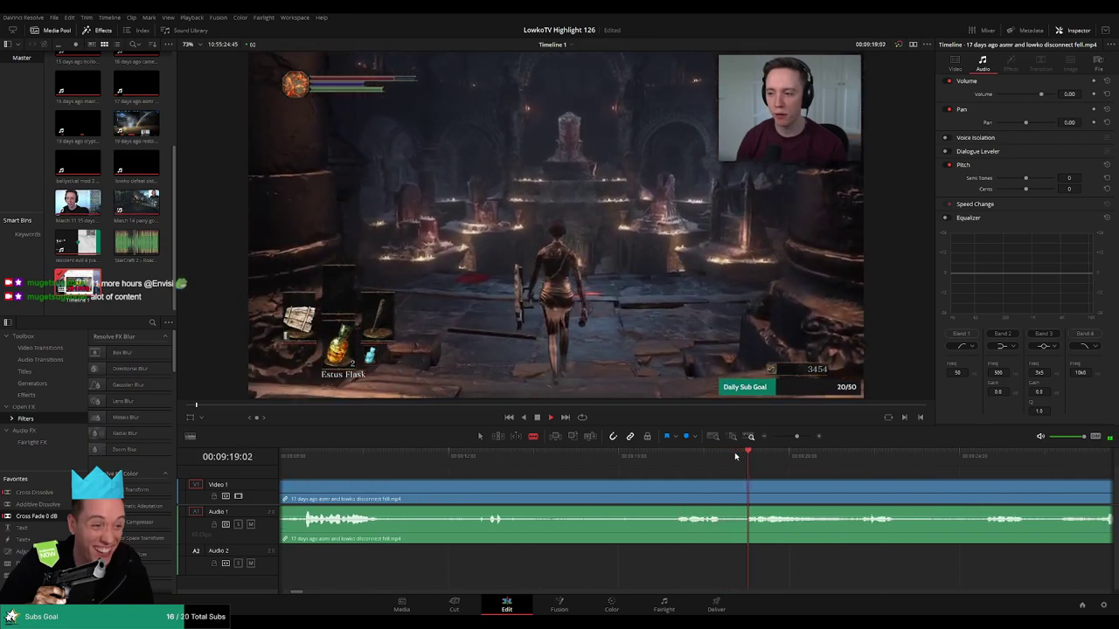
pyautogui.hscroll(-3, 773, 470)
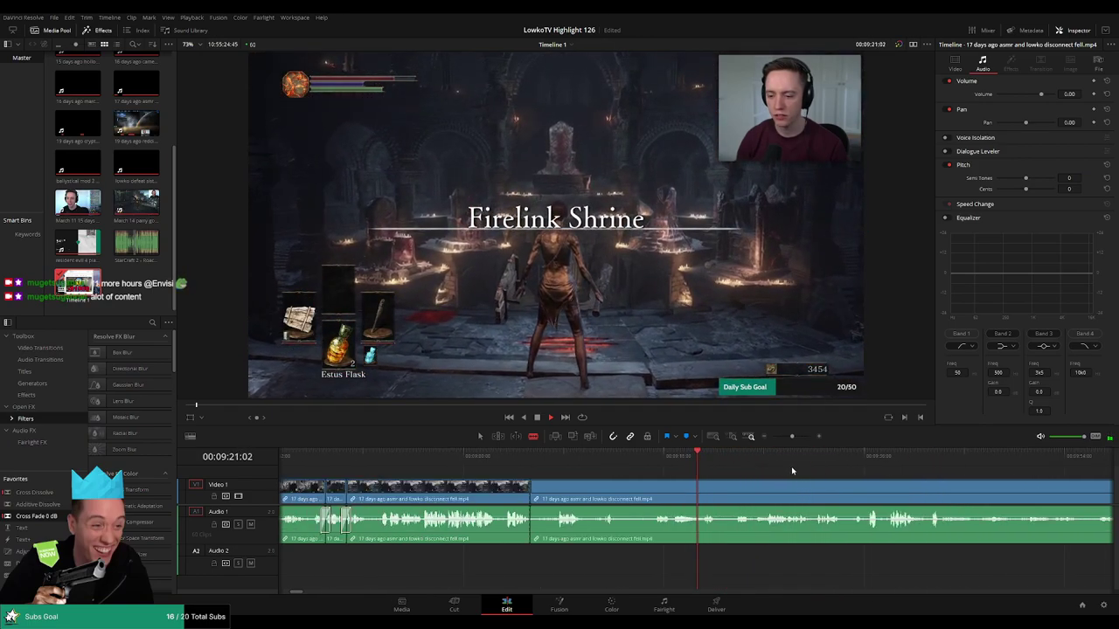
pyautogui.scroll(1, 773, 470)
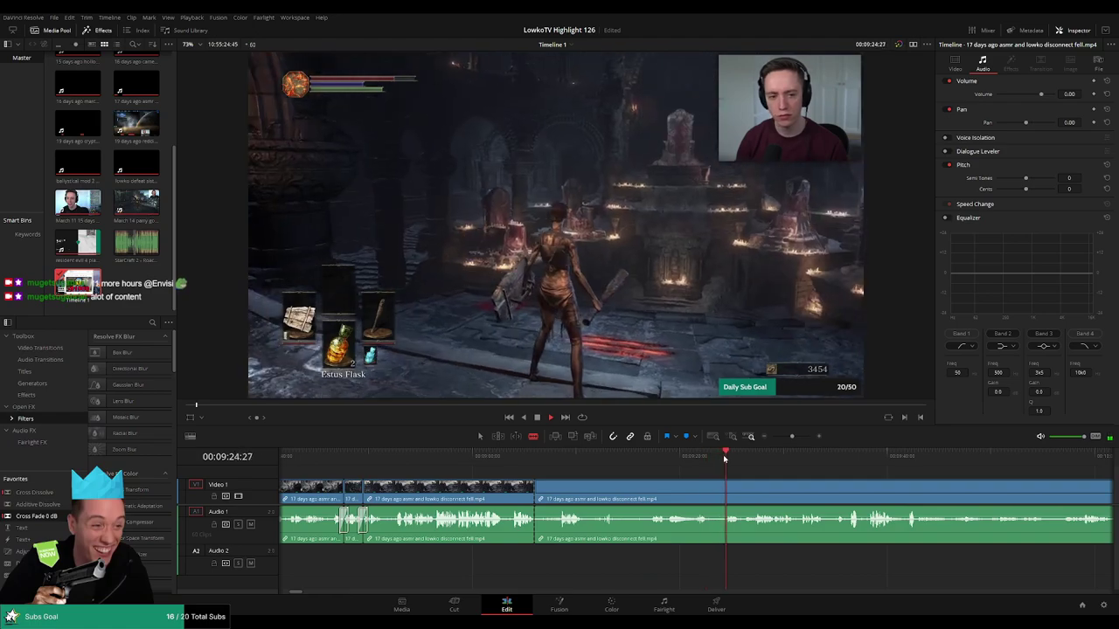
pyautogui.click(751, 459)
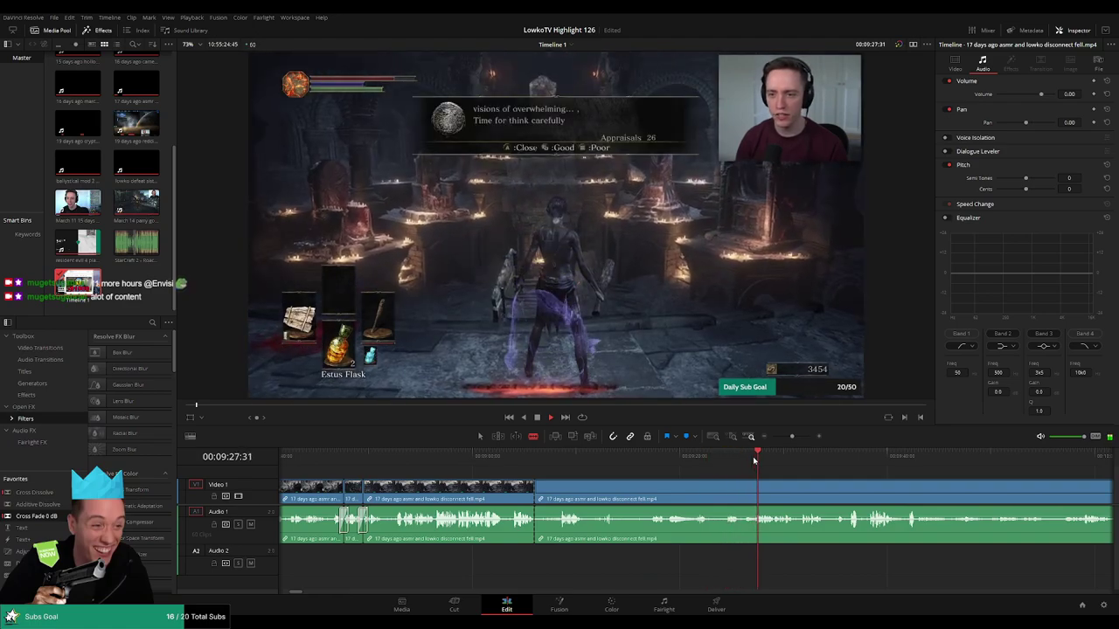
pyautogui.hscroll(3, 804, 469)
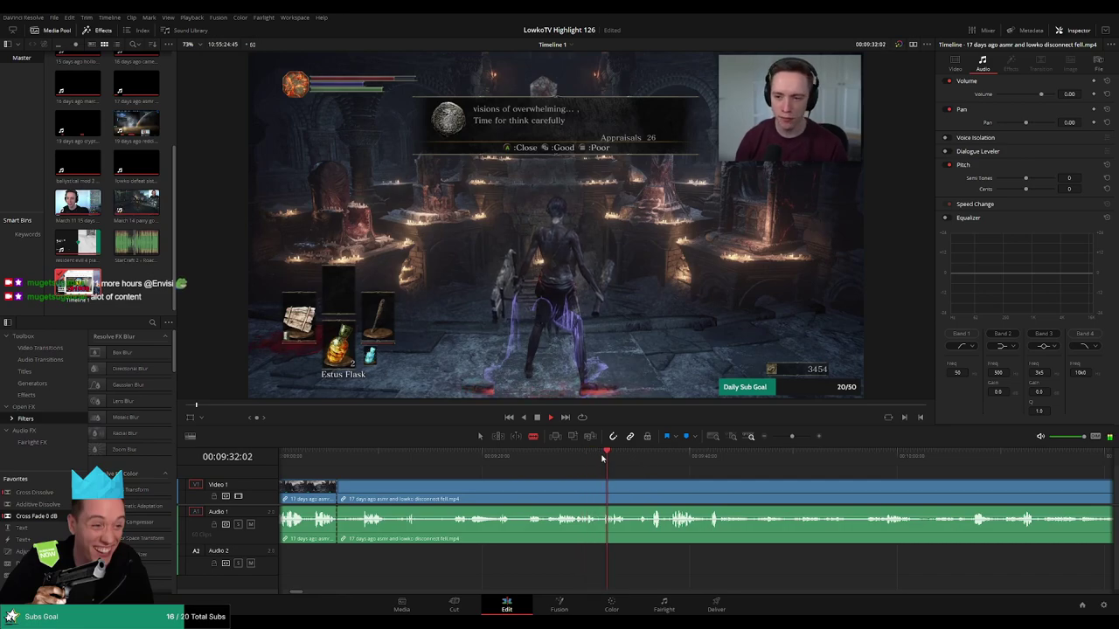
pyautogui.moveTo(604, 459); pyautogui.dragTo(671, 459)
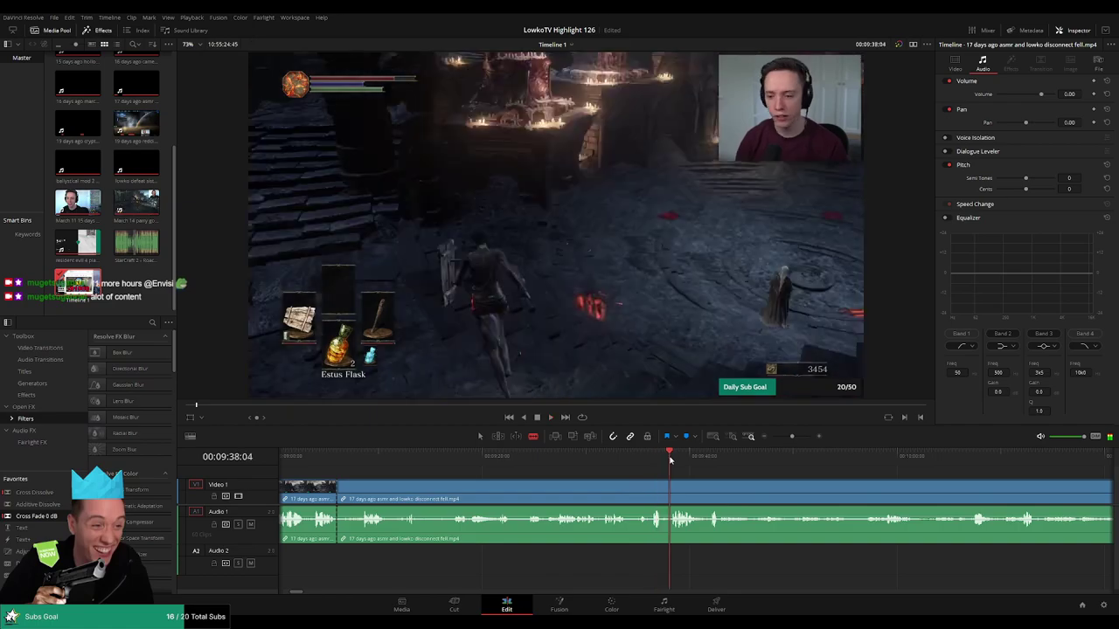
pyautogui.hscroll(2, 677, 472)
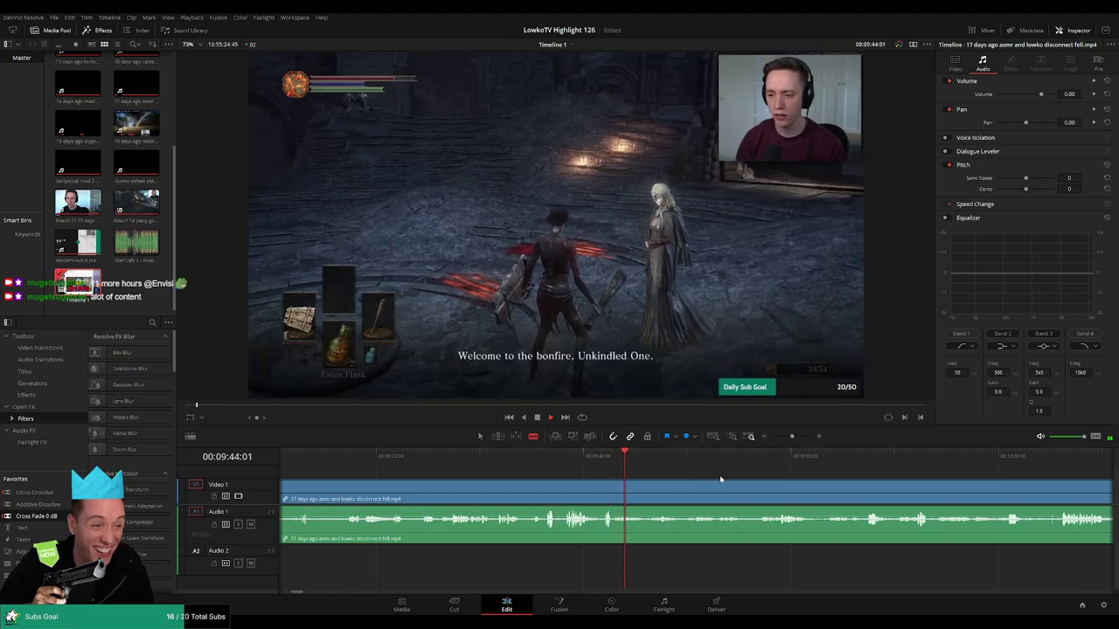
# Move the playhead to the Fire Keeper dialogue, then fit the whole timeline in view
pyautogui.hscroll(1, 694, 480)
pyautogui.hscroll(2, 648, 479)
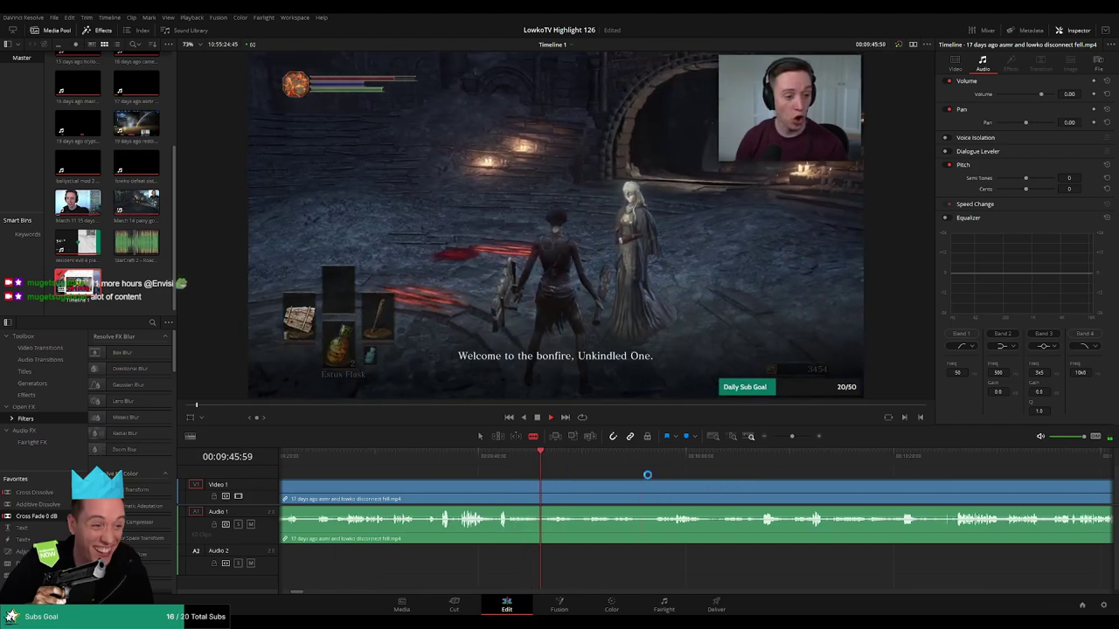
pyautogui.hscroll(2, 630, 476)
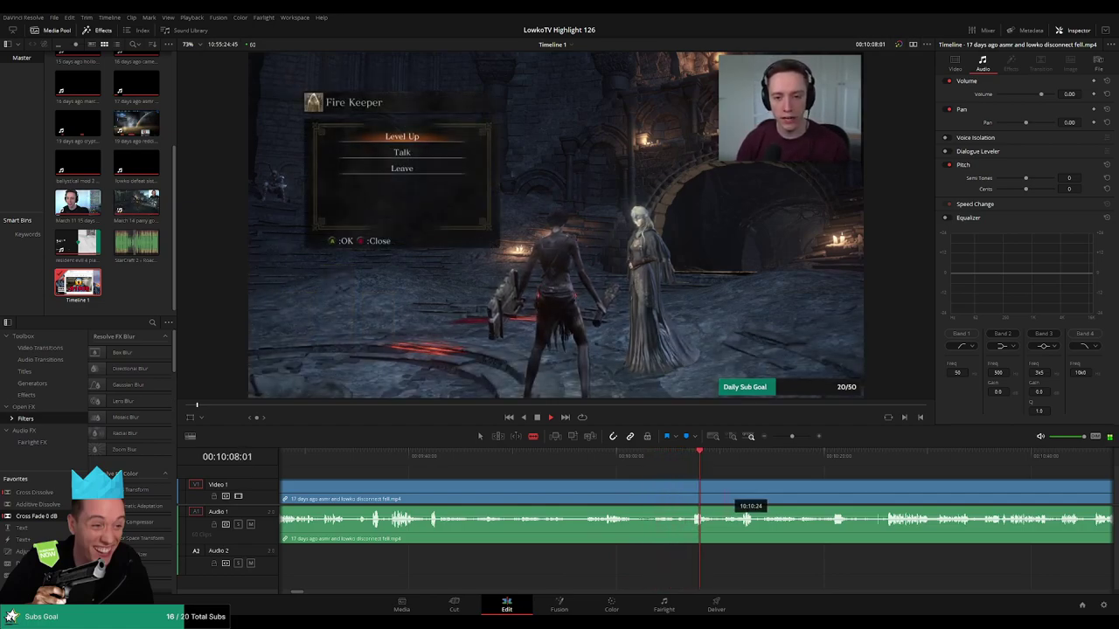
pyautogui.hscroll(2, 527, 472)
pyautogui.click(549, 457)
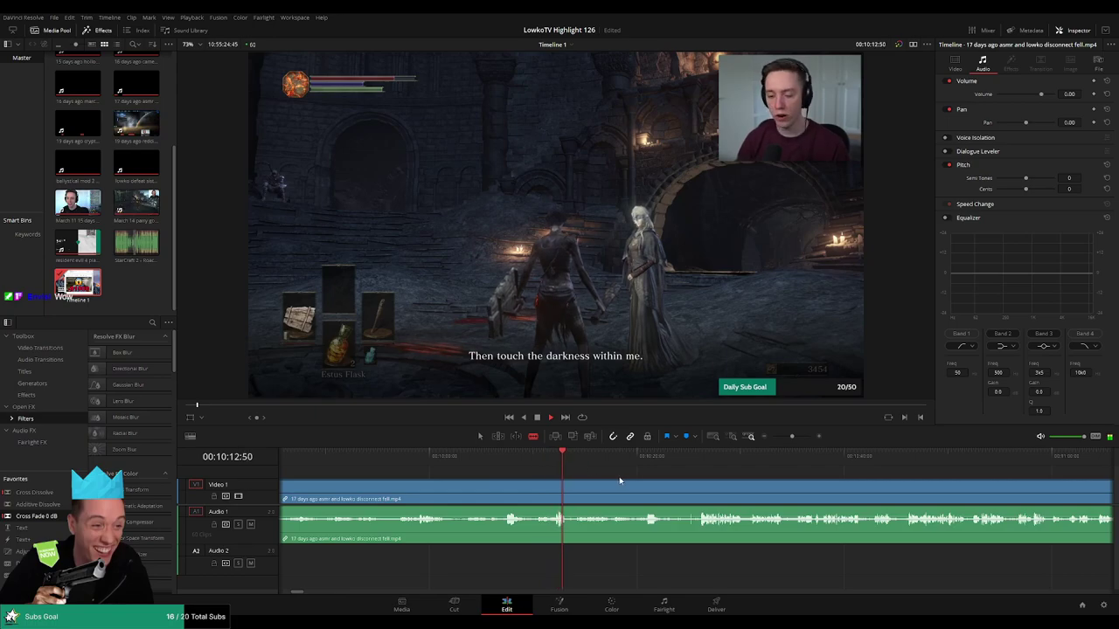
pyautogui.click(715, 438)
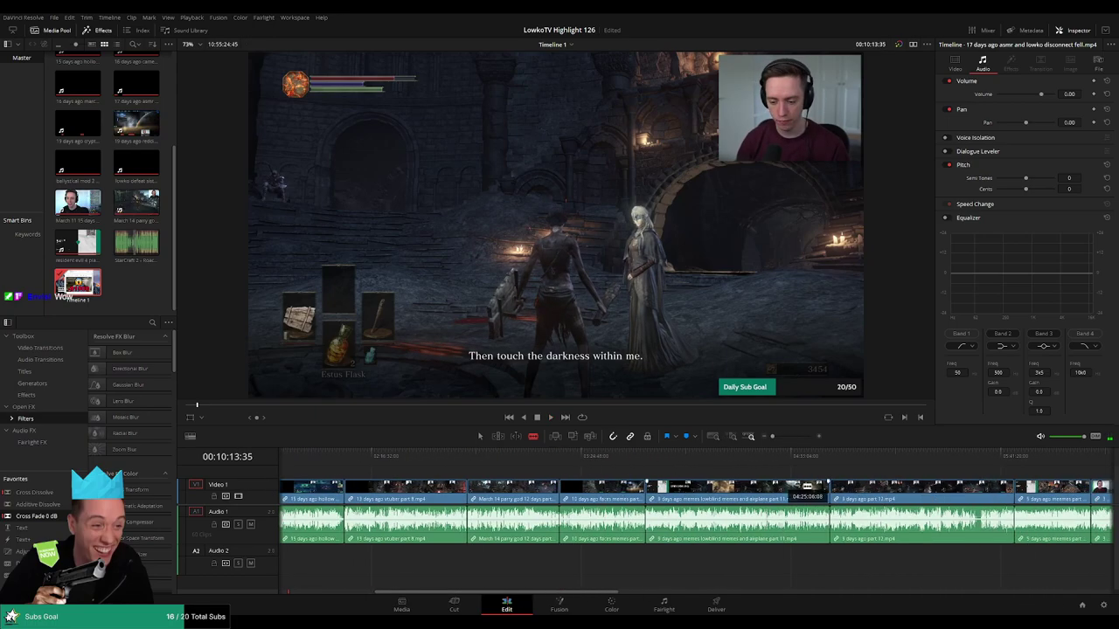
# Check the end card at the timeline's close, fit the sequence, and return to the Dark Souls footage
pyautogui.hscroll(10, 787, 511)
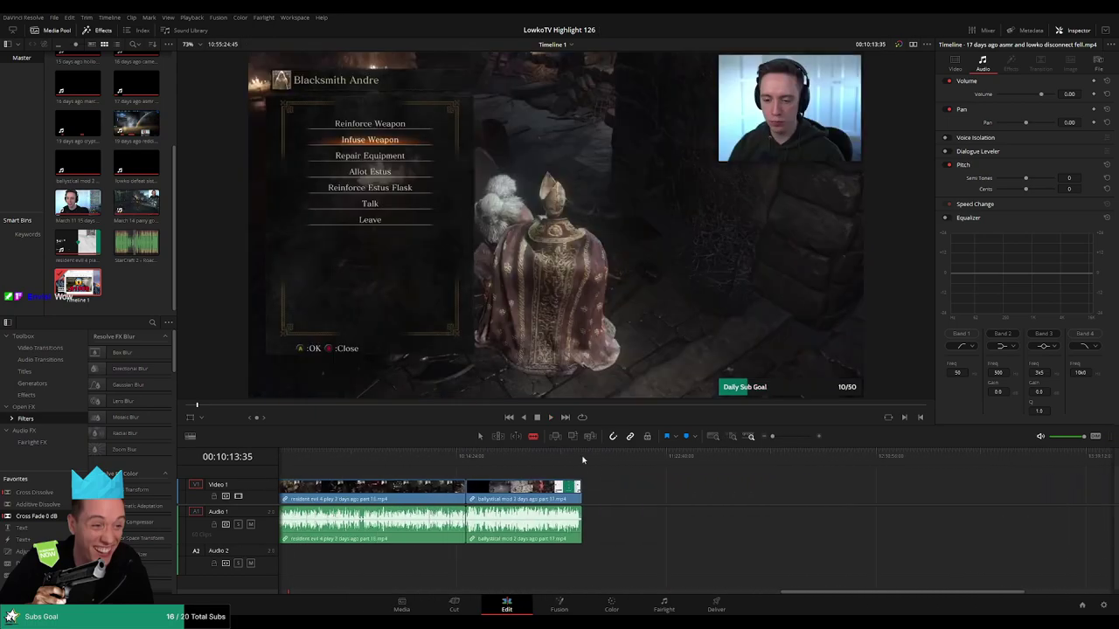
pyautogui.click(581, 456)
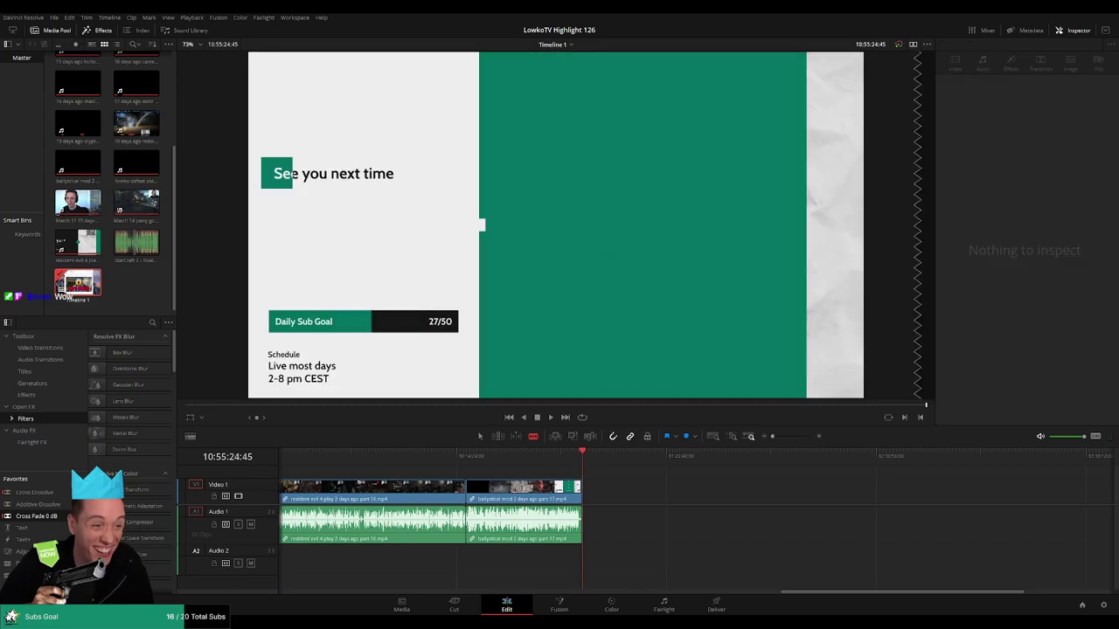
pyautogui.hotkey('shift', 'z')
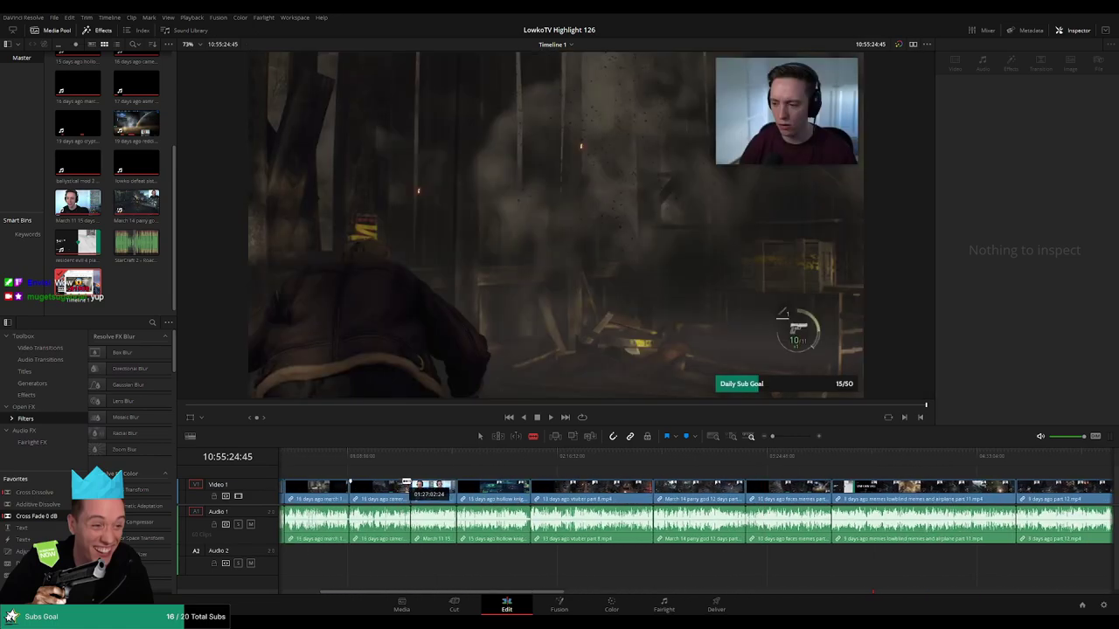
pyautogui.click(326, 470)
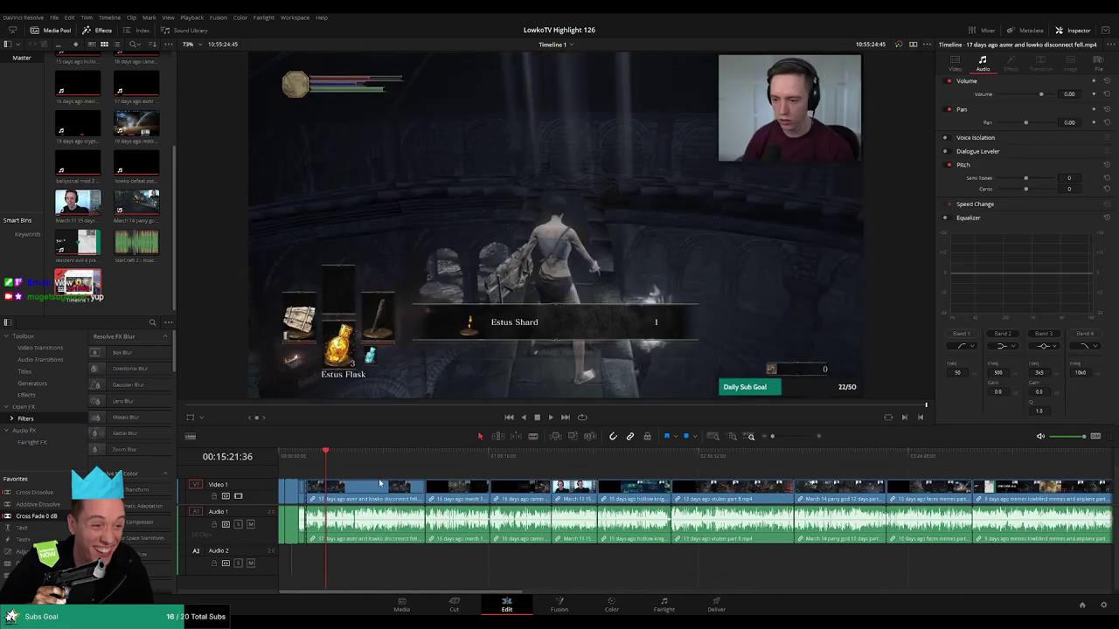
# Return to the bonfire greeting and scrub through the Fire Keeper dialogue to the Level up screen
pyautogui.hotkey('shift', 'z')
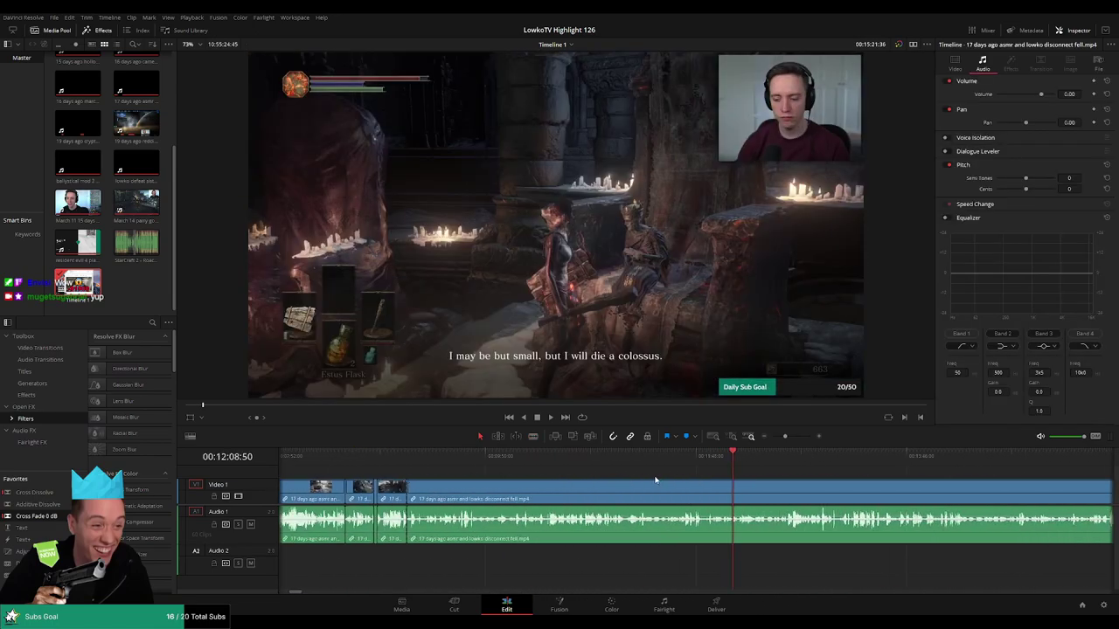
pyautogui.click(547, 457)
pyautogui.click(472, 457)
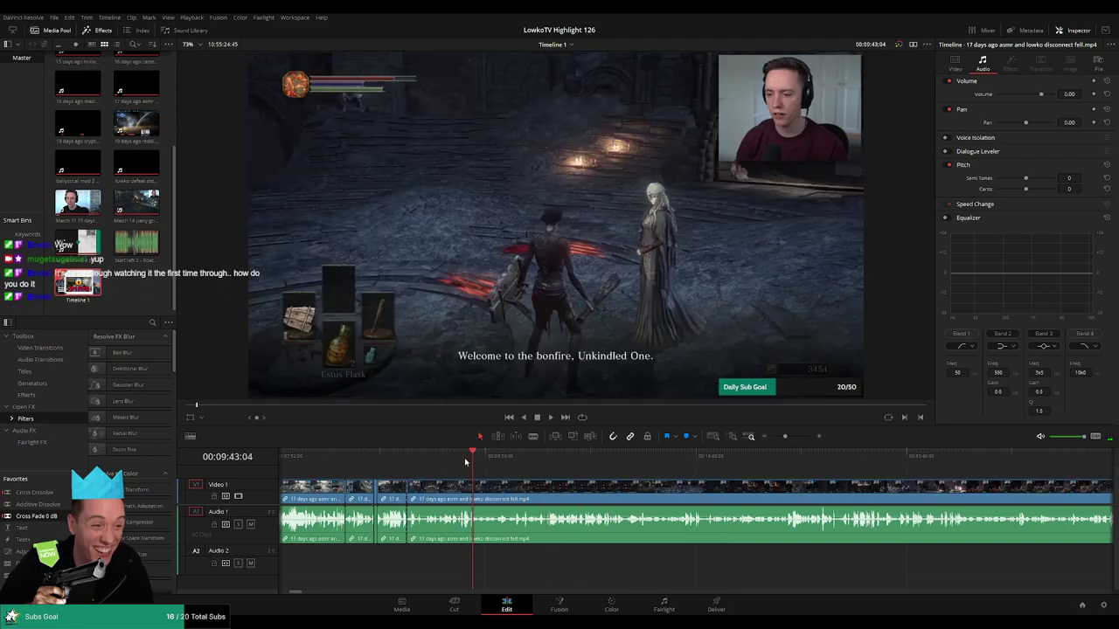
pyautogui.moveTo(495, 461); pyautogui.dragTo(527, 460)
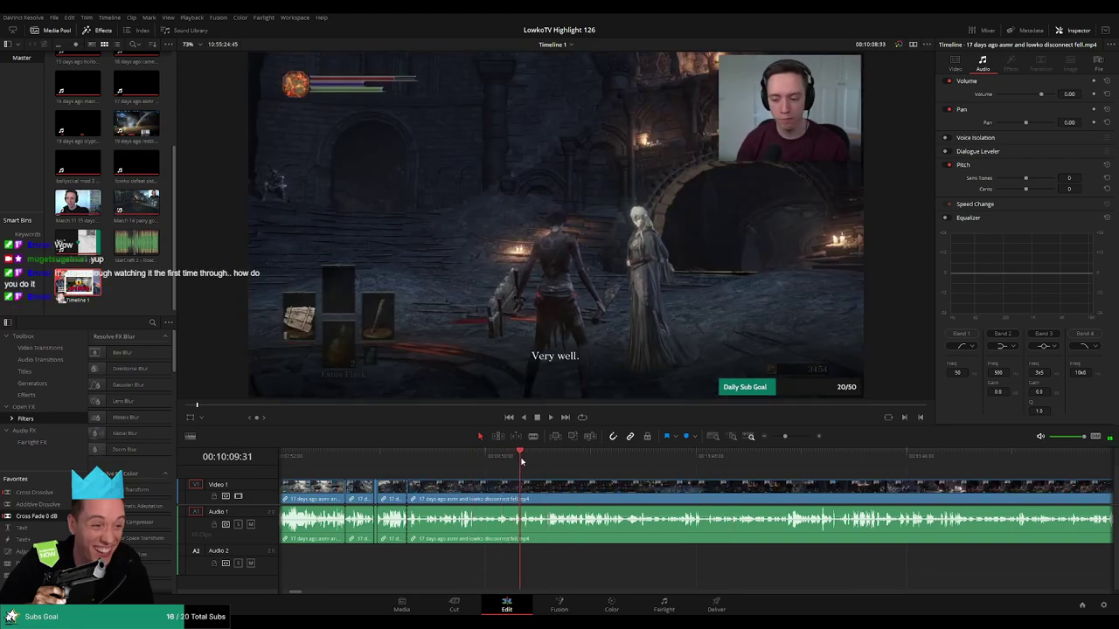
pyautogui.scroll(2, 645, 485)
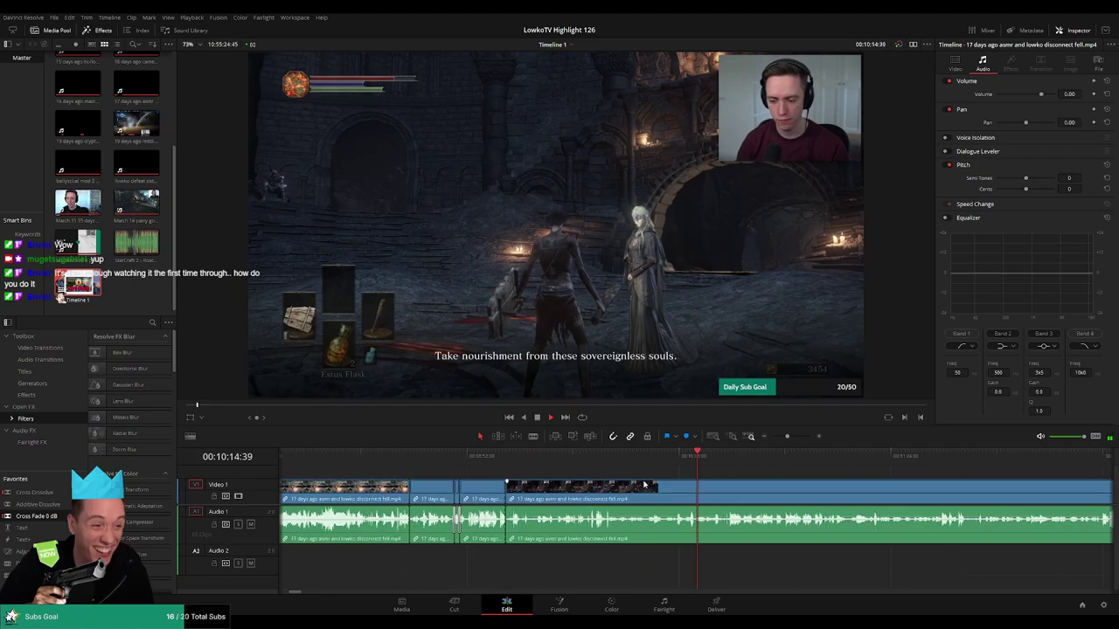
pyautogui.scroll(1, 644, 485)
pyautogui.scroll(2, 733, 485)
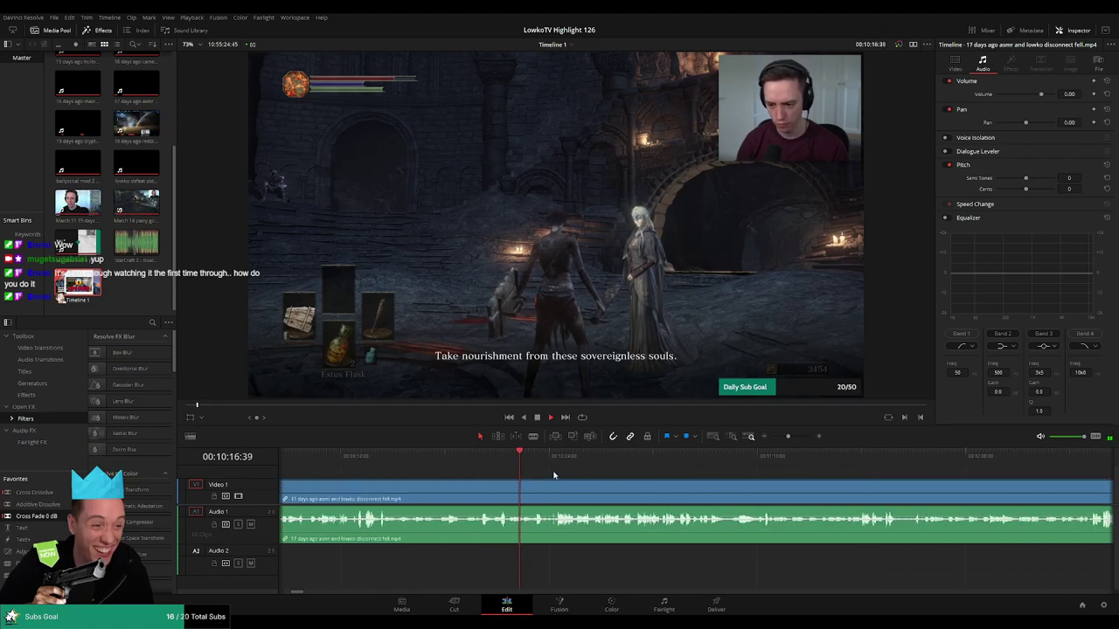
pyautogui.scroll(2, 756, 476)
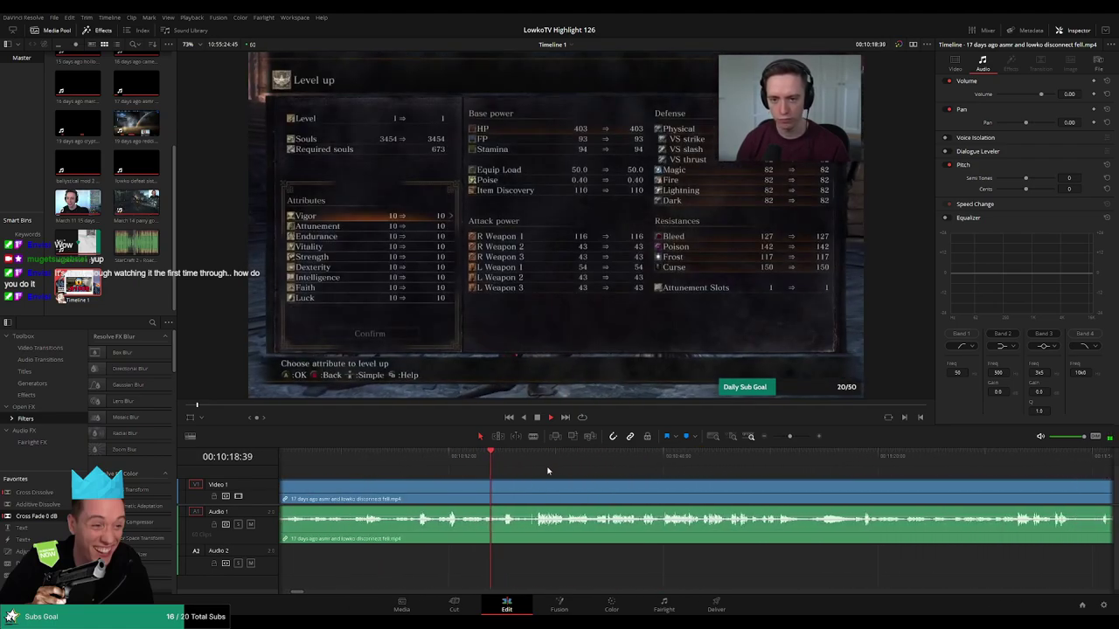
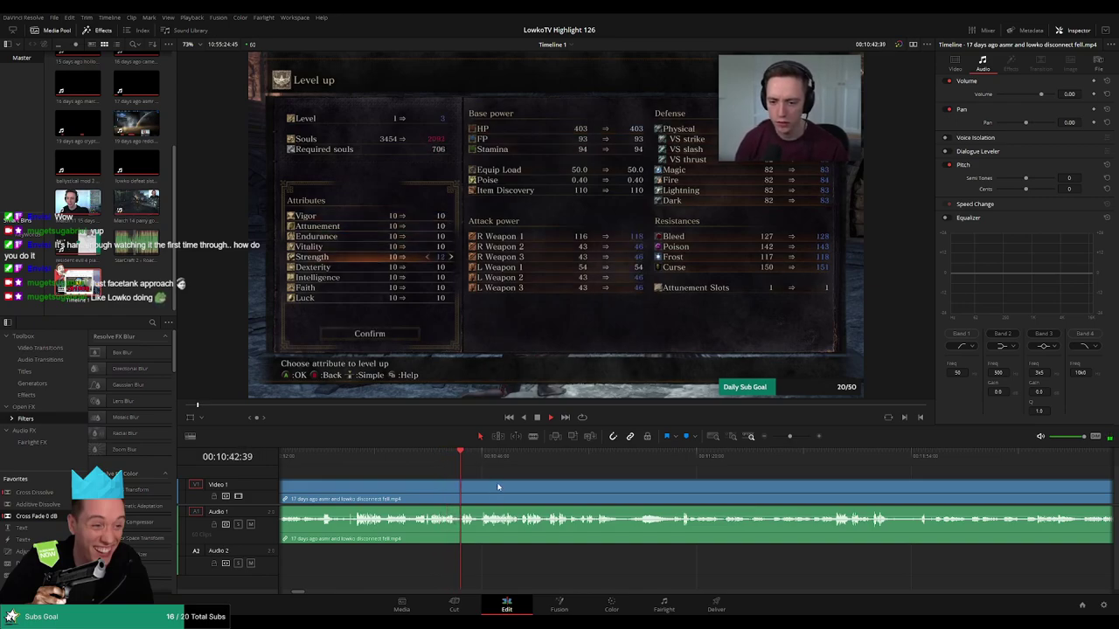
# Scrub ahead through the stream footage and settle the playhead near 00:11:57
pyautogui.moveTo(454, 474); pyautogui.dragTo(654, 468)
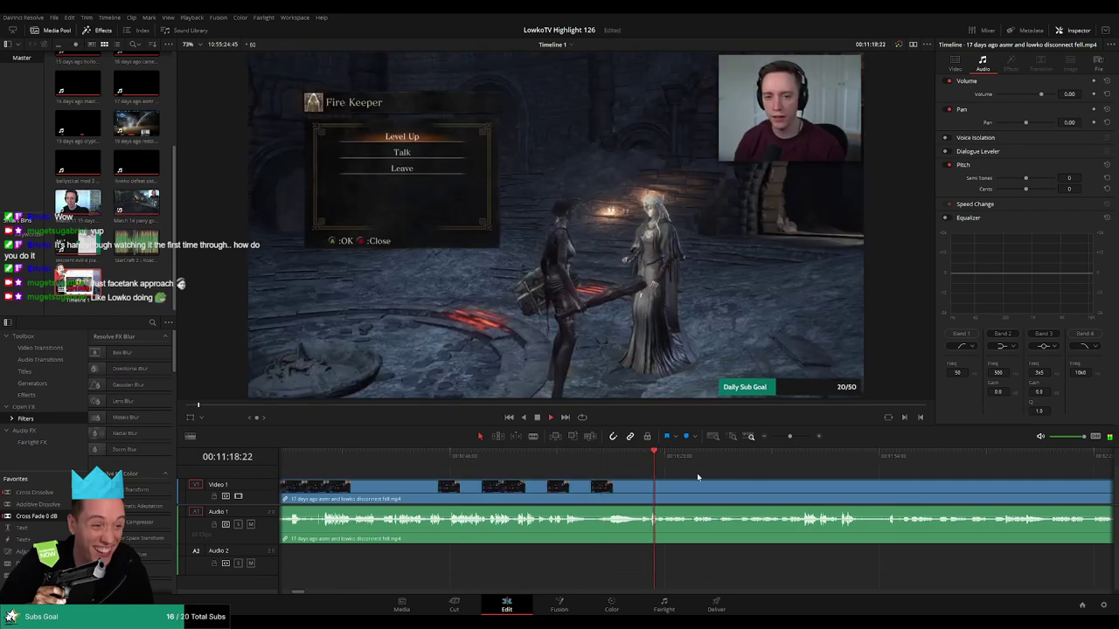
pyautogui.hscroll(3, 697, 473)
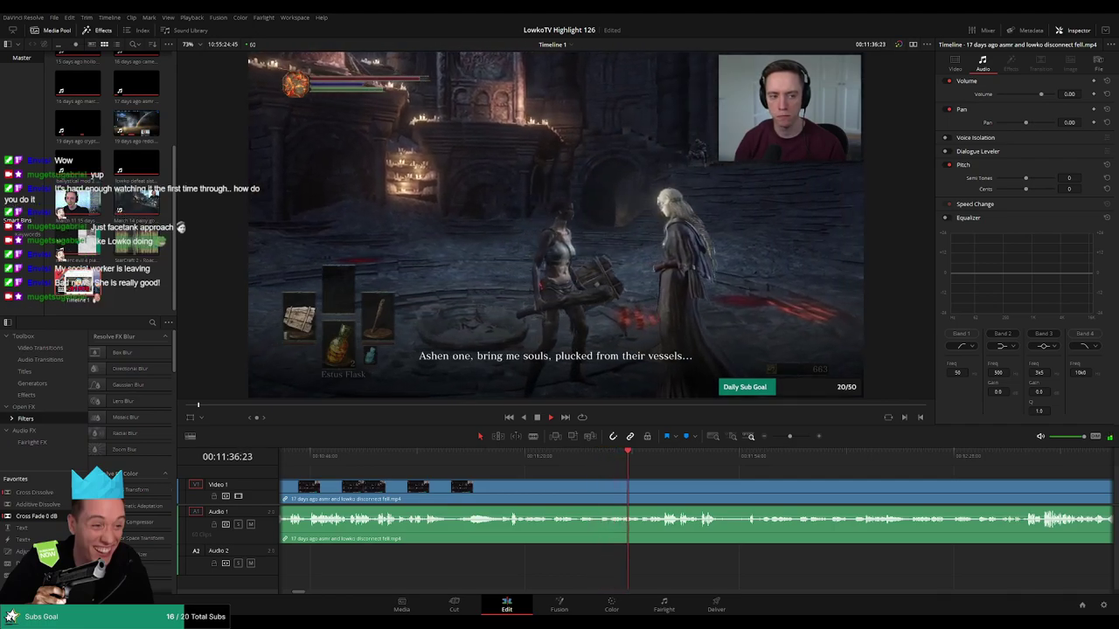
pyautogui.click(664, 455)
pyautogui.moveTo(739, 484); pyautogui.dragTo(614, 465)
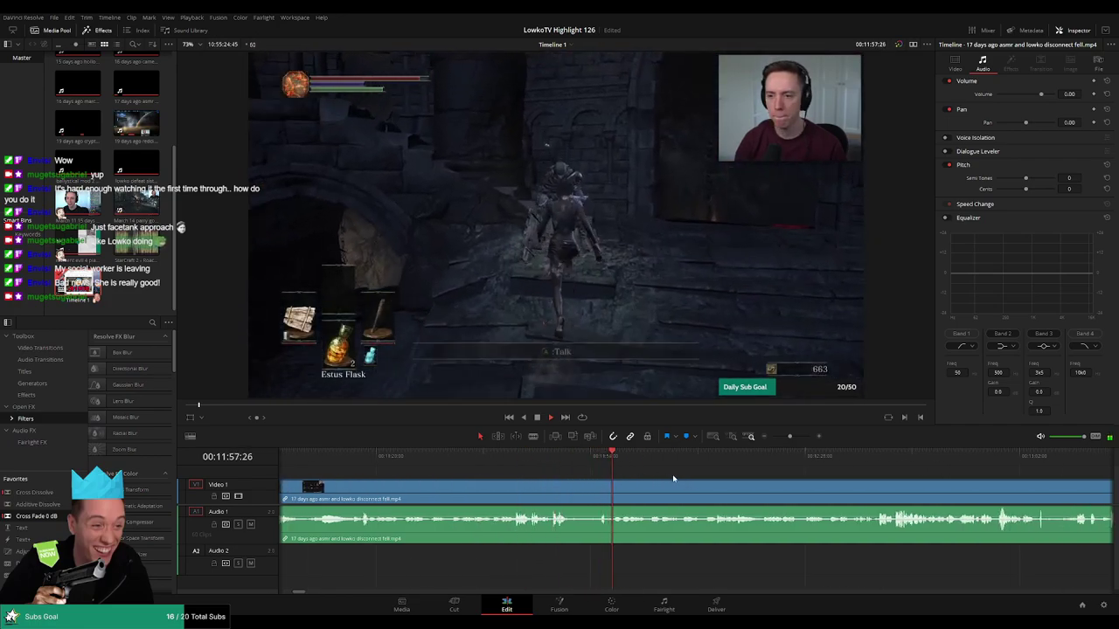
pyautogui.hscroll(3, 612, 472)
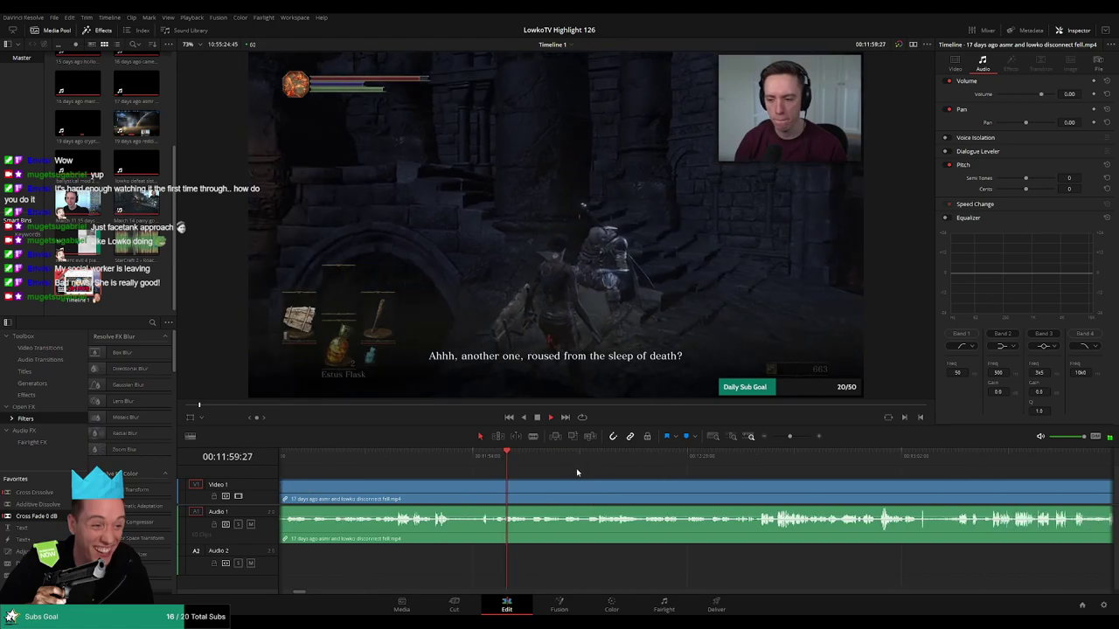
pyautogui.moveTo(575, 459); pyautogui.dragTo(583, 460)
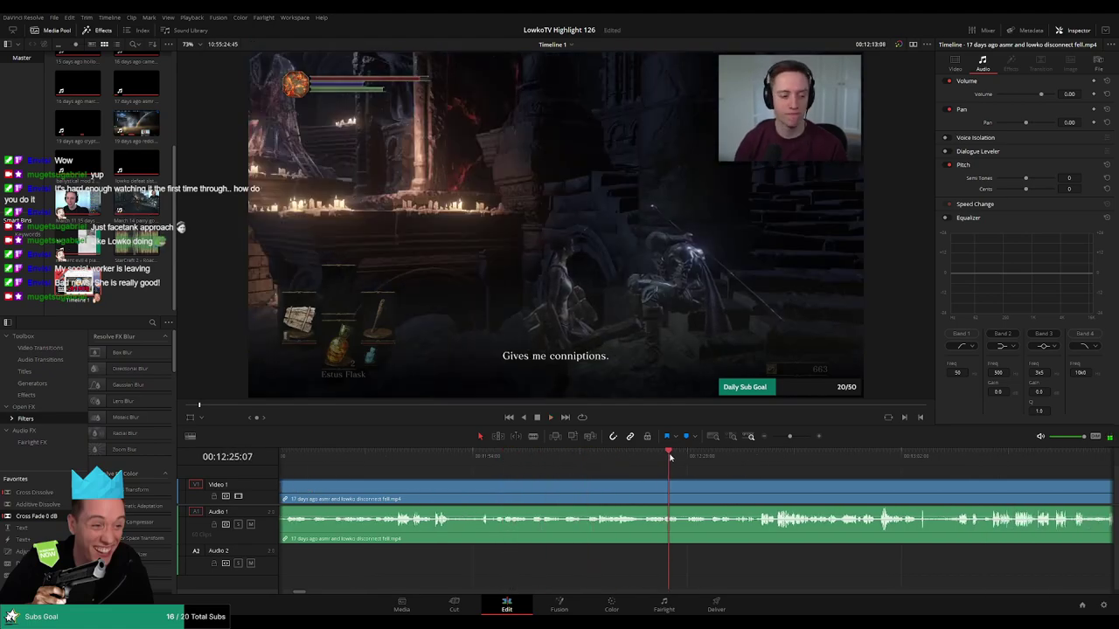
pyautogui.click(761, 455)
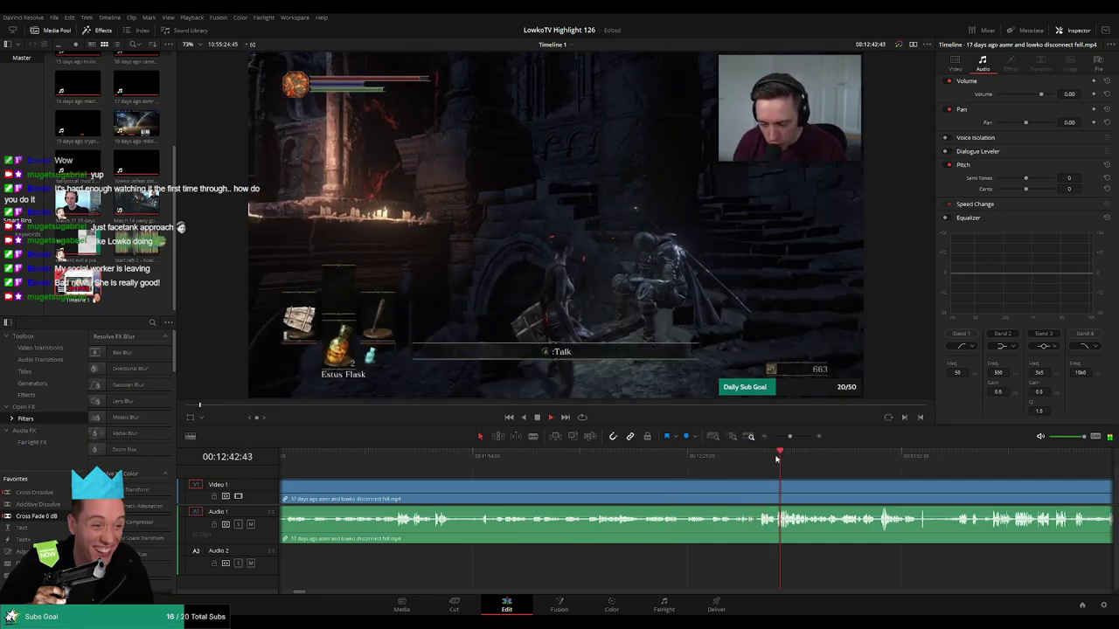
pyautogui.click(491, 464)
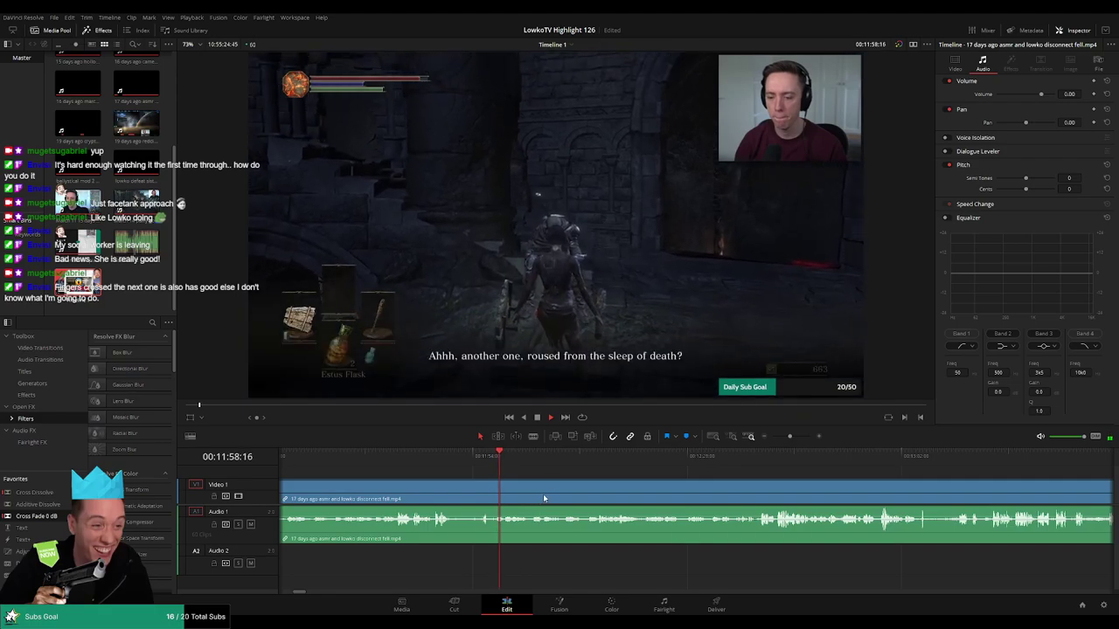
# Split at 00:11:57, ripple-delete the dull section, and play back from the previous edit
pyautogui.click(664, 464)
pyautogui.hotkey('ctrl', 'b')
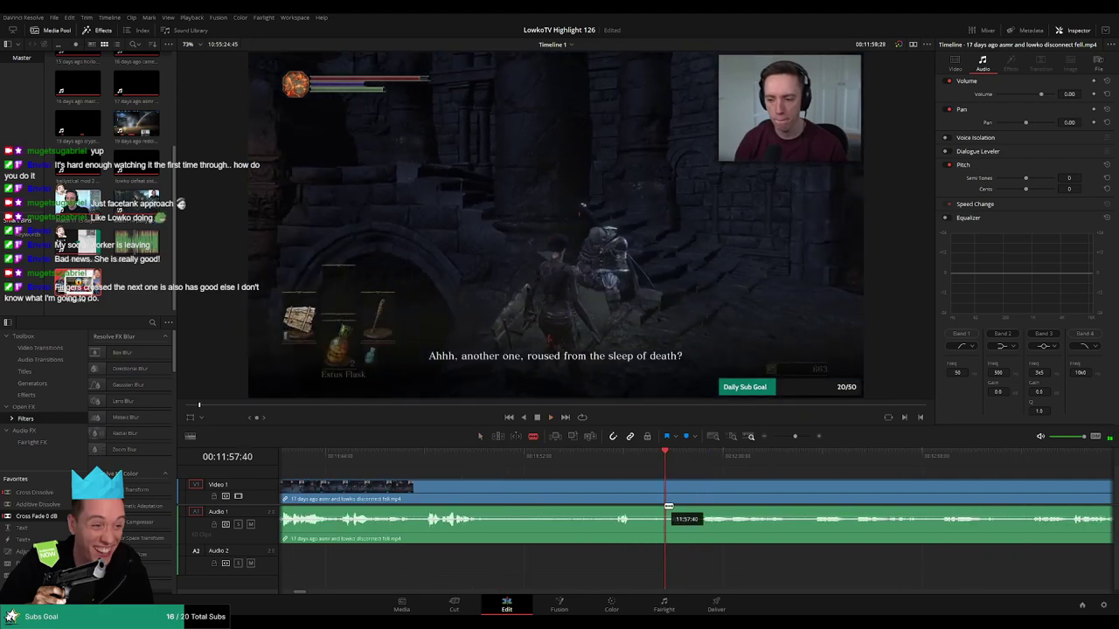
pyautogui.press('Delete')
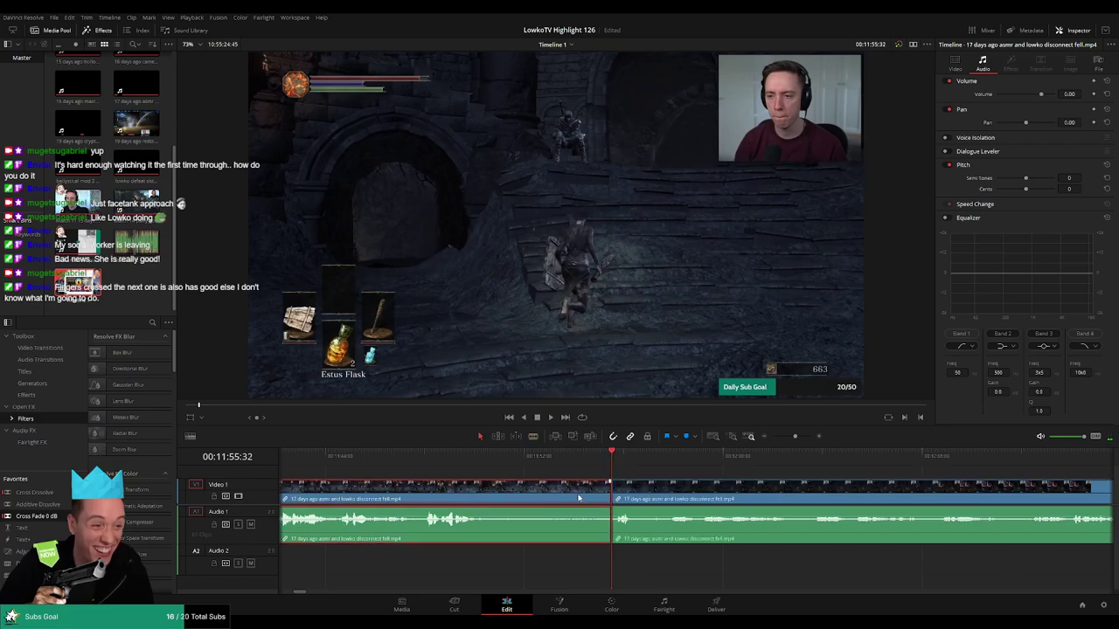
pyautogui.press('Up')
pyautogui.press('space')
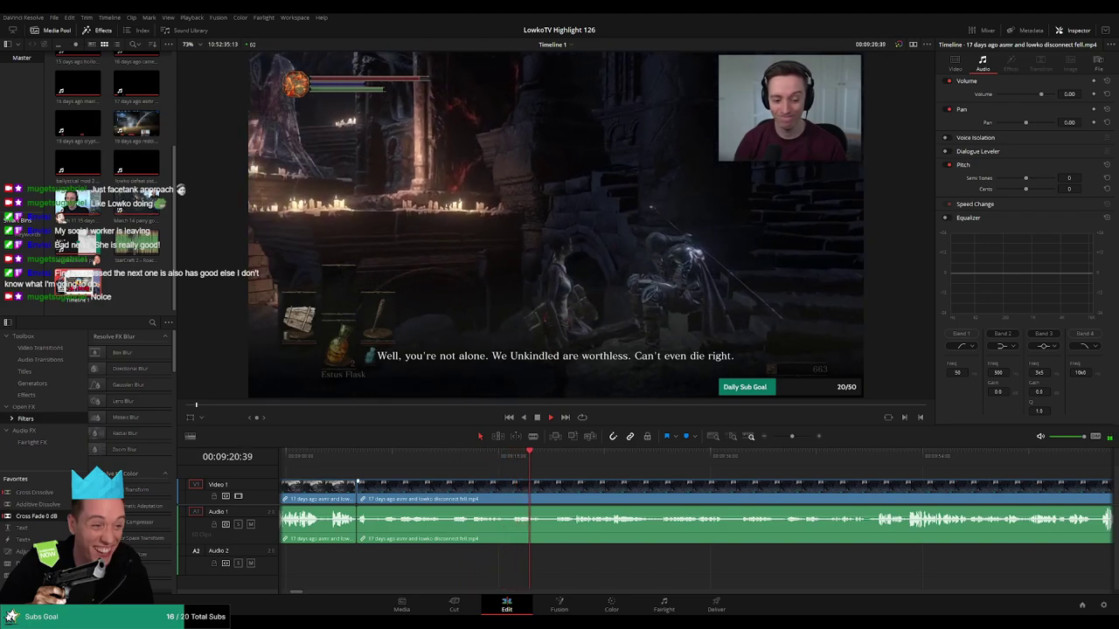
pyautogui.scroll(-2, 544, 467)
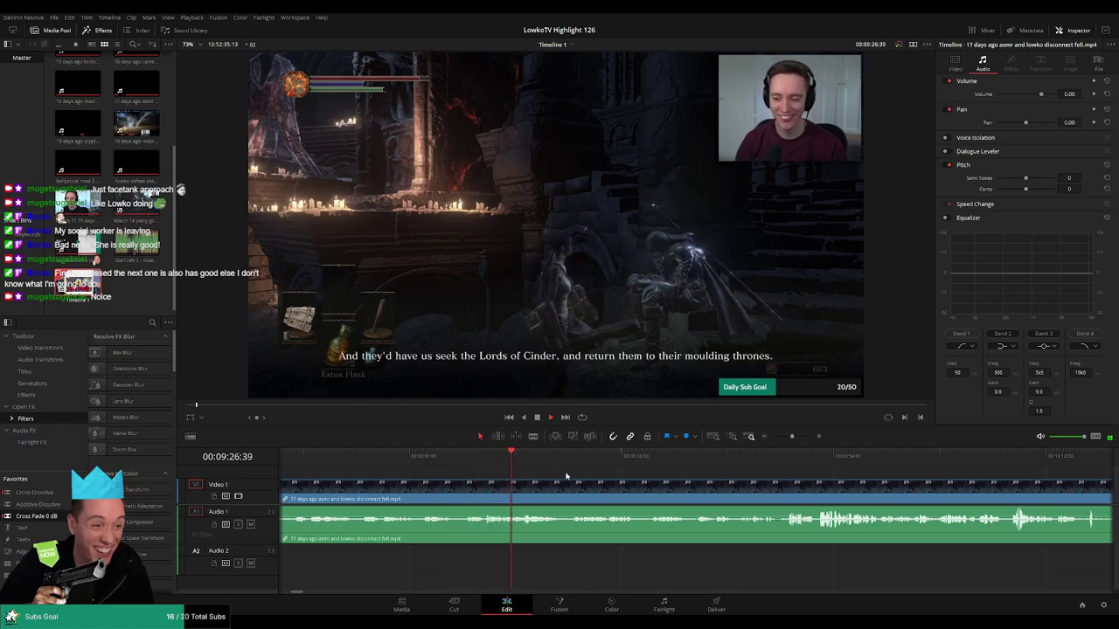
pyautogui.scroll(-2, 552, 479)
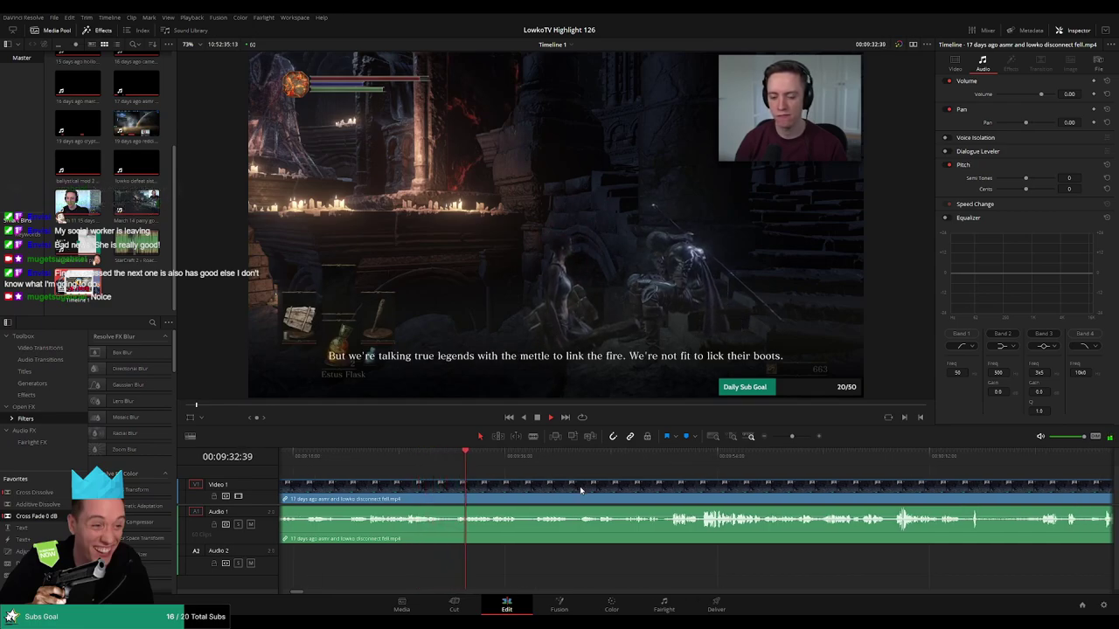
pyautogui.scroll(-1, 518, 487)
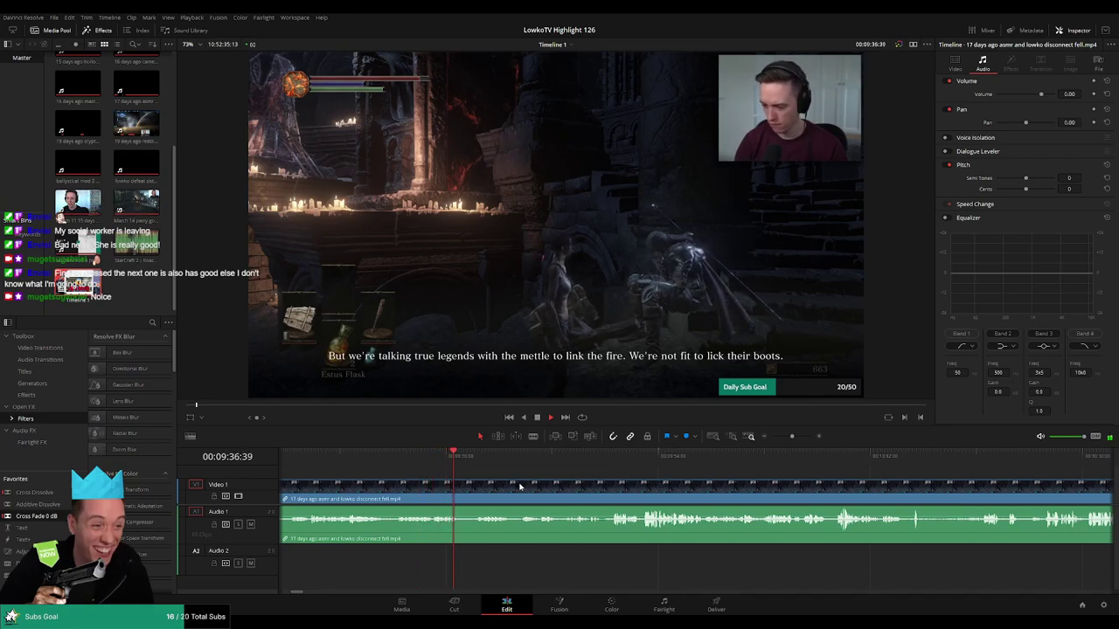
pyautogui.scroll(-1, 530, 487)
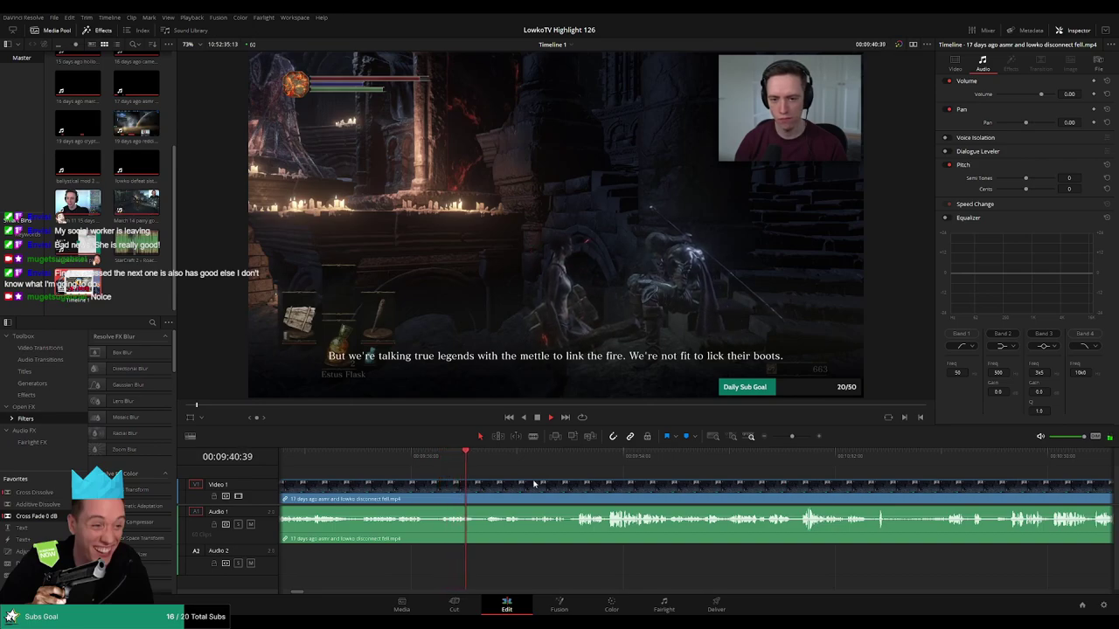
pyautogui.scroll(-1, 534, 484)
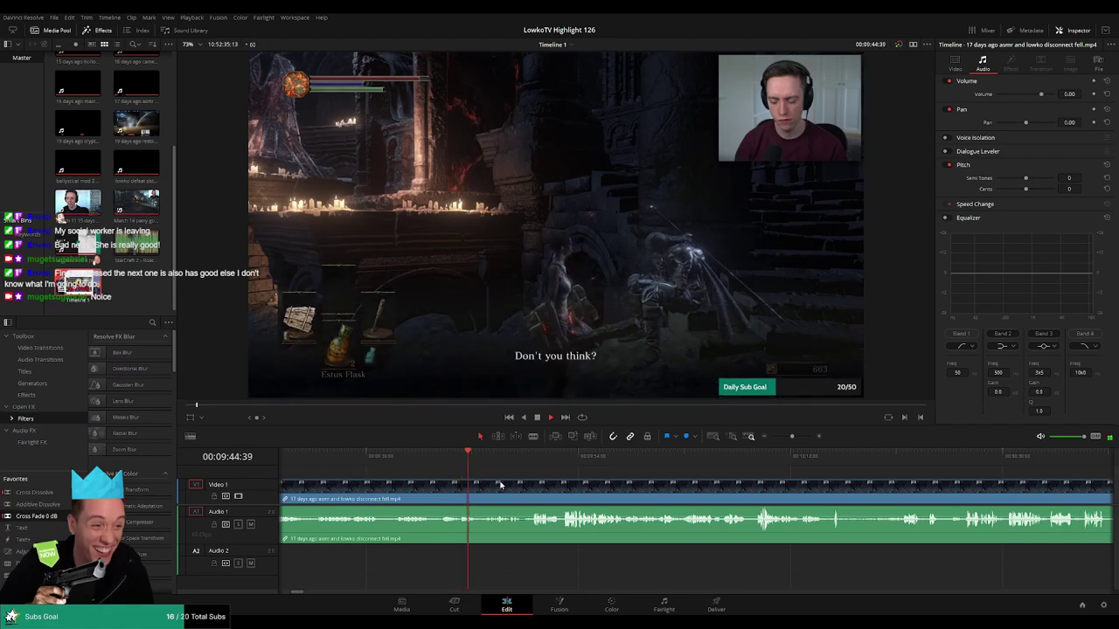
pyautogui.scroll(-1, 514, 486)
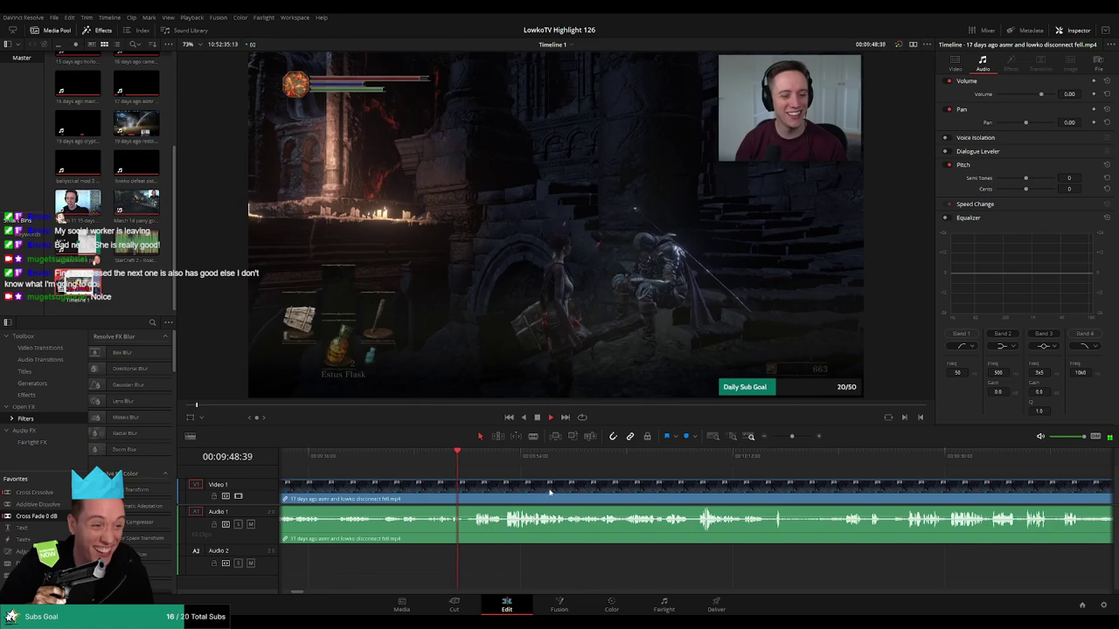
pyautogui.scroll(-2, 461, 486)
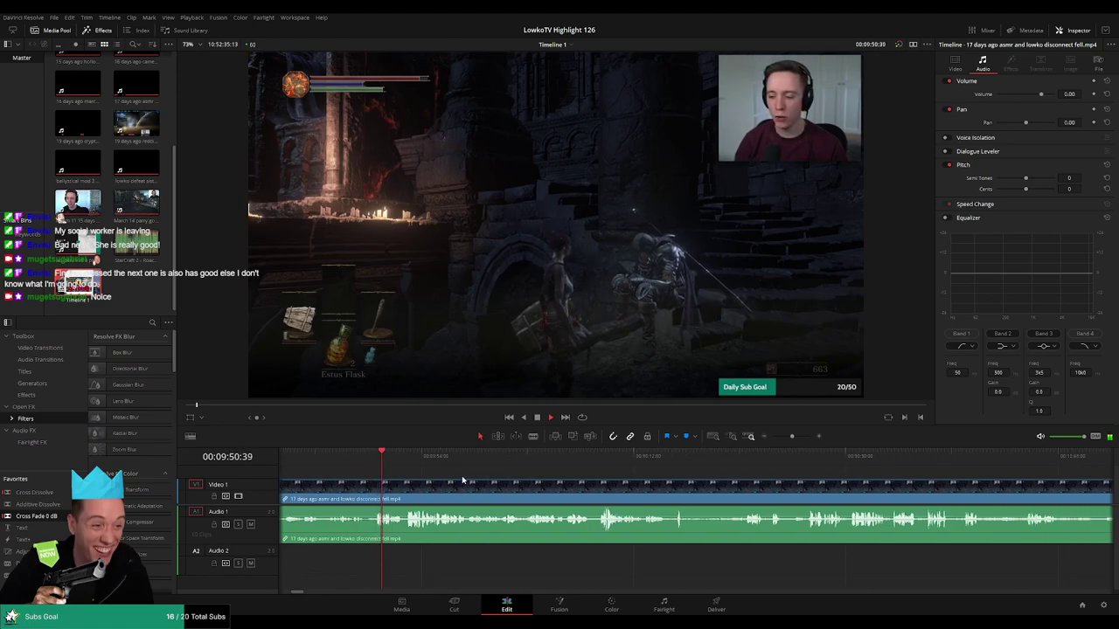
pyautogui.scroll(-1, 462, 483)
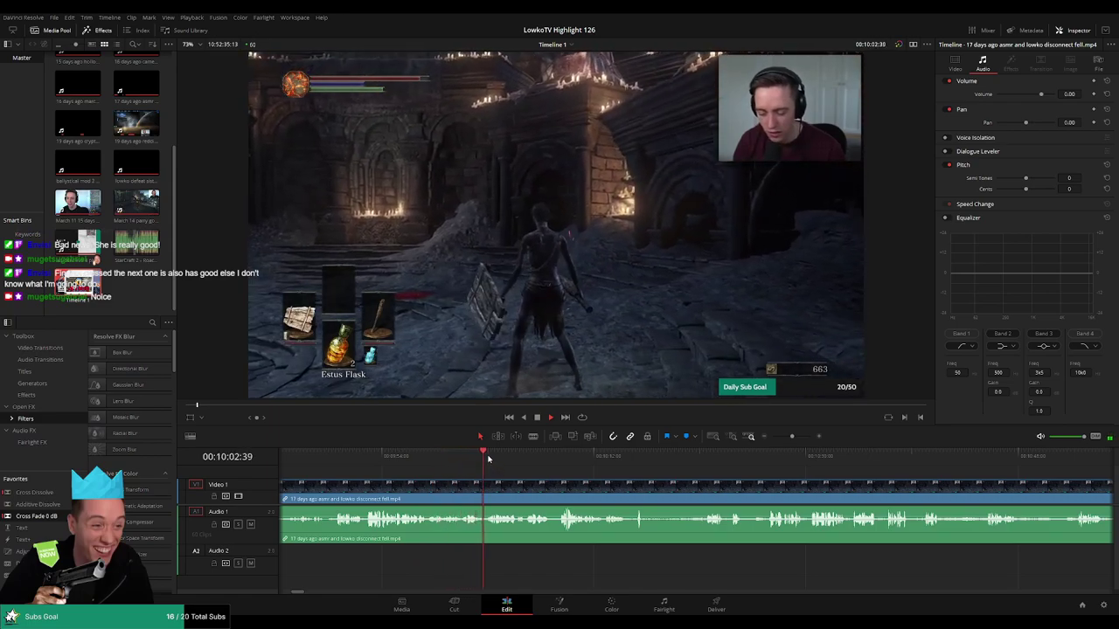
pyautogui.hscroll(3, 573, 492)
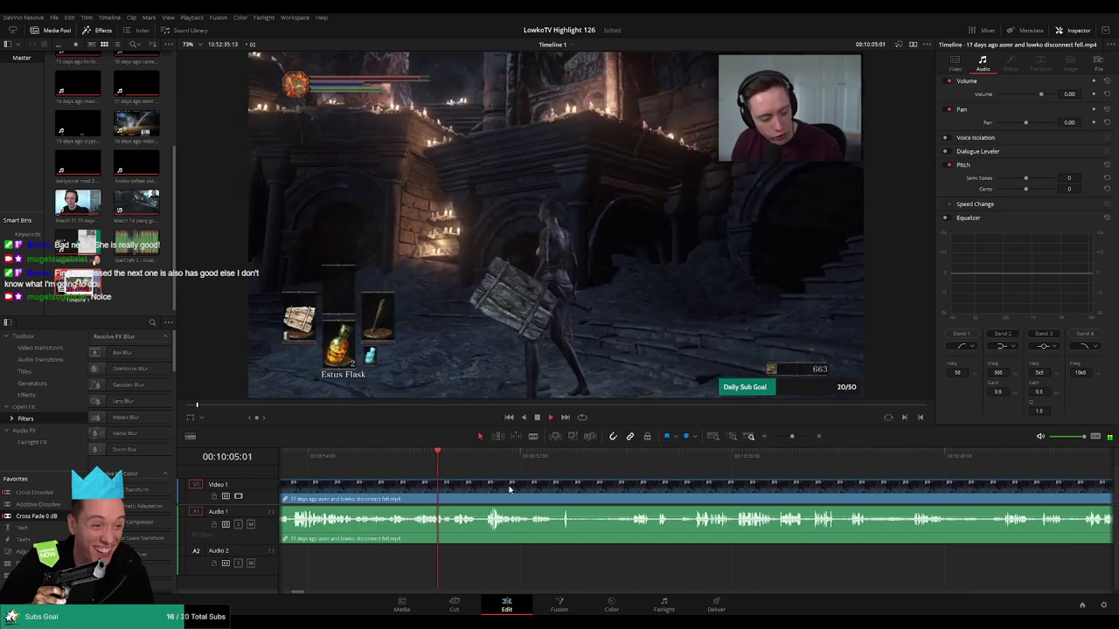
pyautogui.hscroll(-3, 538, 495)
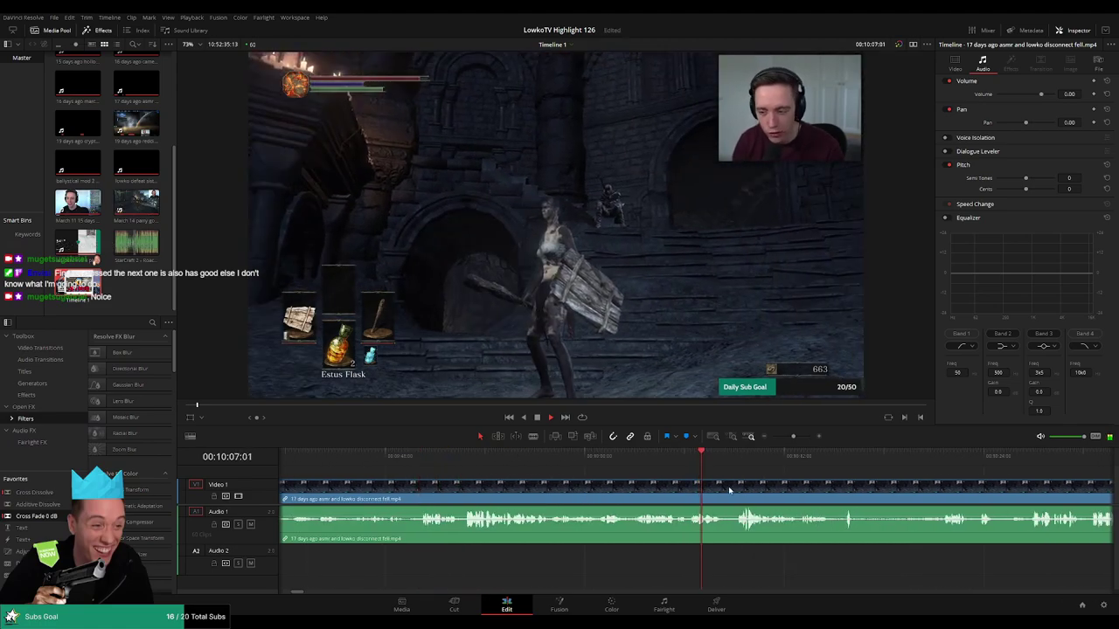
pyautogui.hscroll(2, 603, 480)
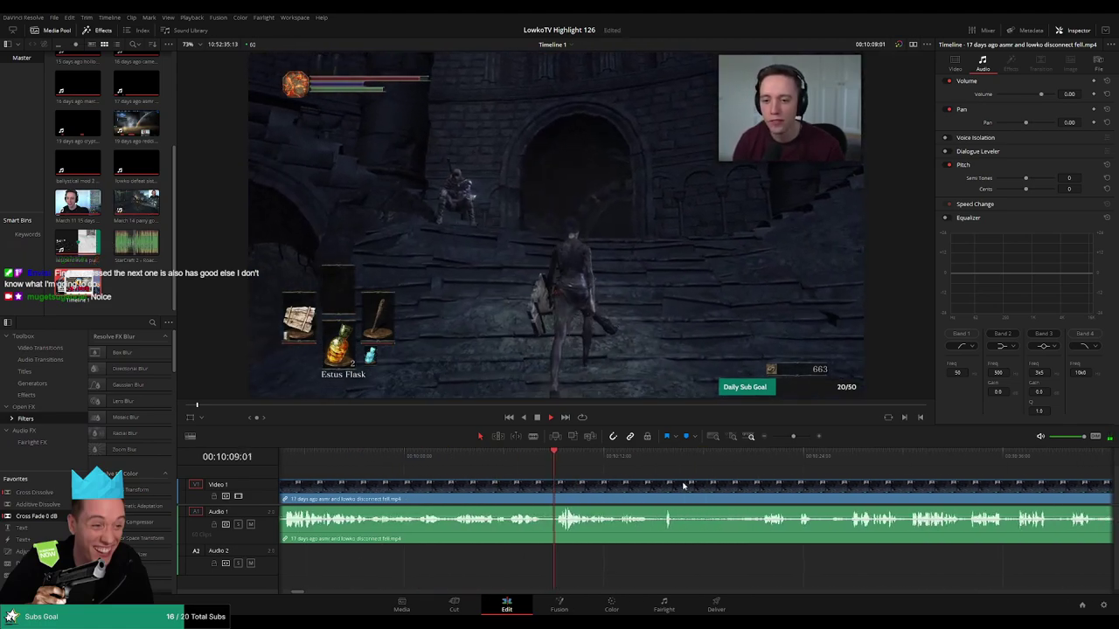
pyautogui.hscroll(3, 612, 482)
pyautogui.hscroll(2, 612, 485)
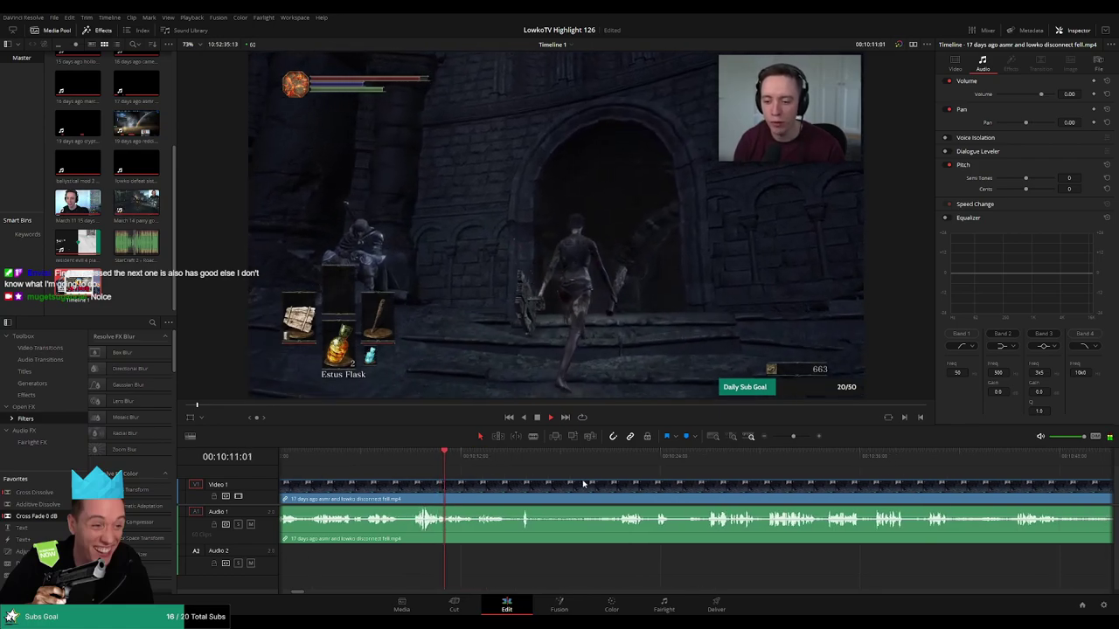
pyautogui.hscroll(2, 568, 489)
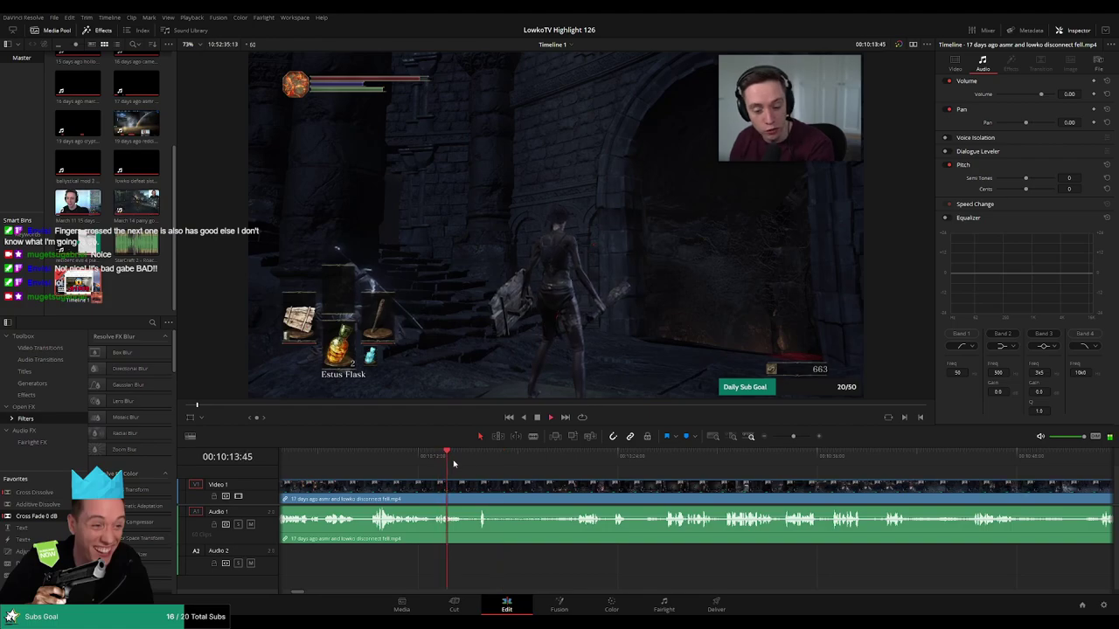
# Blade both ends of the dull stretch around 00:10:15 and ripple-delete it
pyautogui.press('b')
pyautogui.click(465, 493)
pyautogui.click(570, 453)
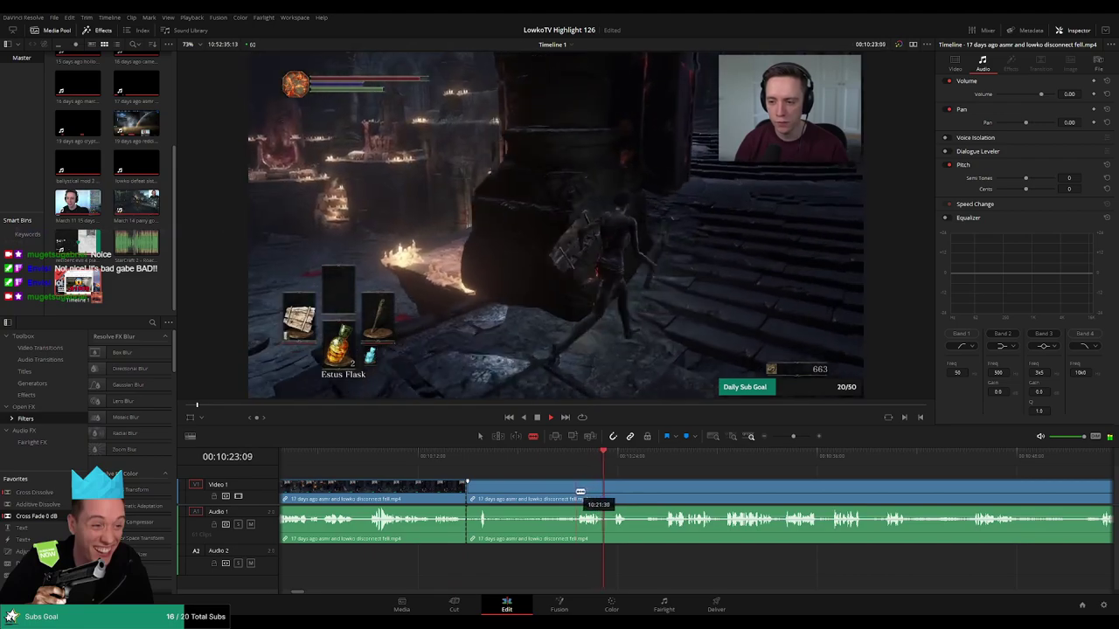
pyautogui.click(579, 493)
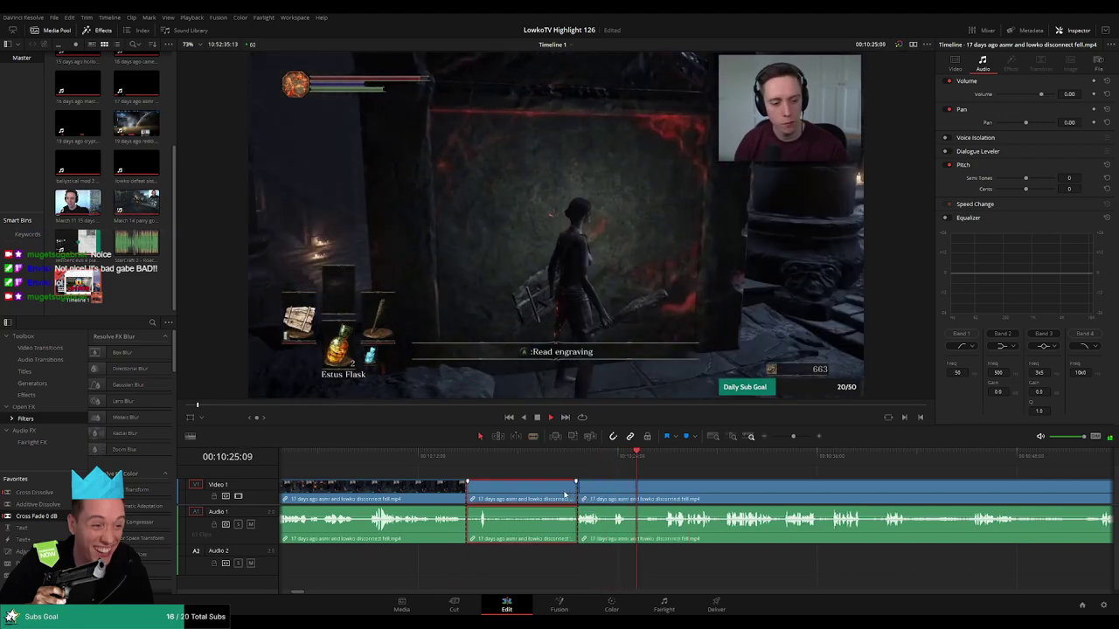
pyautogui.press('a')
pyautogui.click(516, 494)
pyautogui.press('BackSpace')
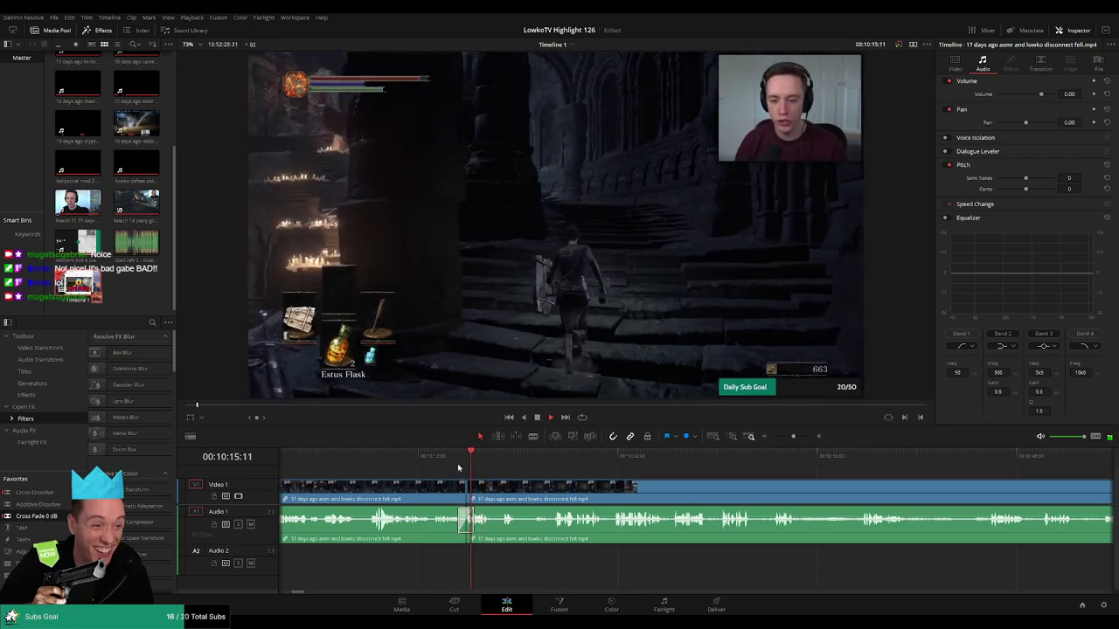
# Blade the clip again at the next dull spot and check the footage after it
pyautogui.hscroll(2, 525, 472)
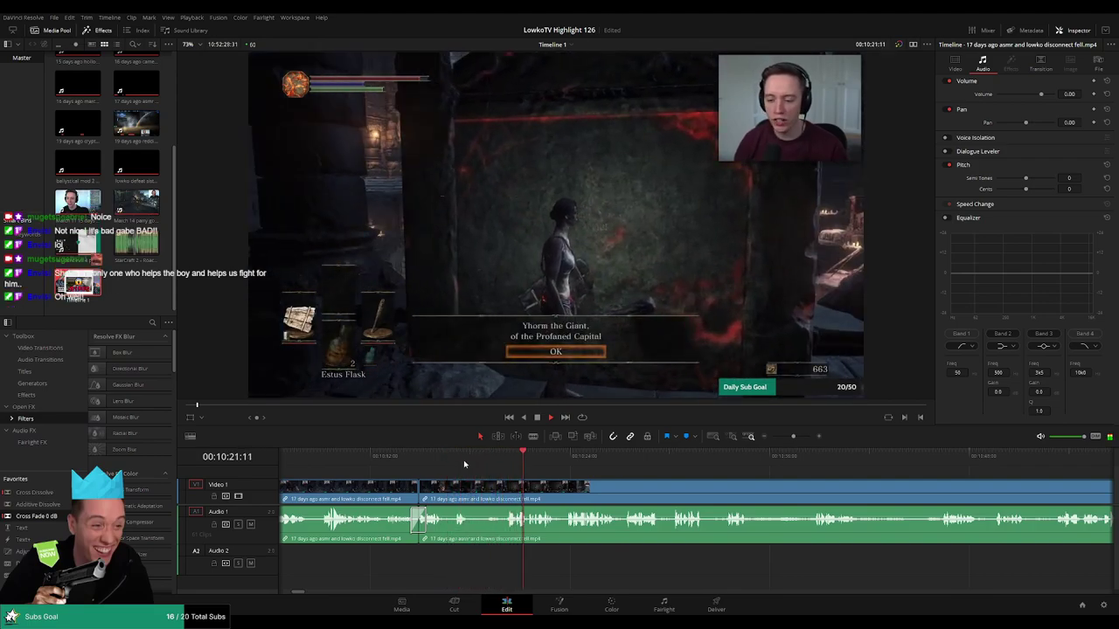
pyautogui.press('b')
pyautogui.click(471, 489)
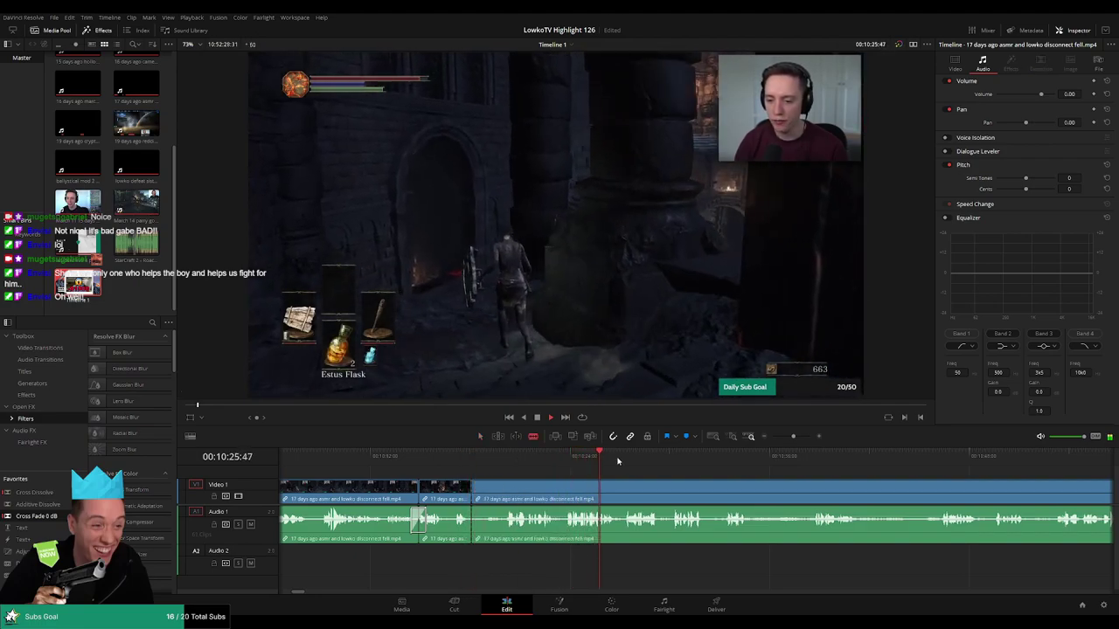
pyautogui.click(674, 456)
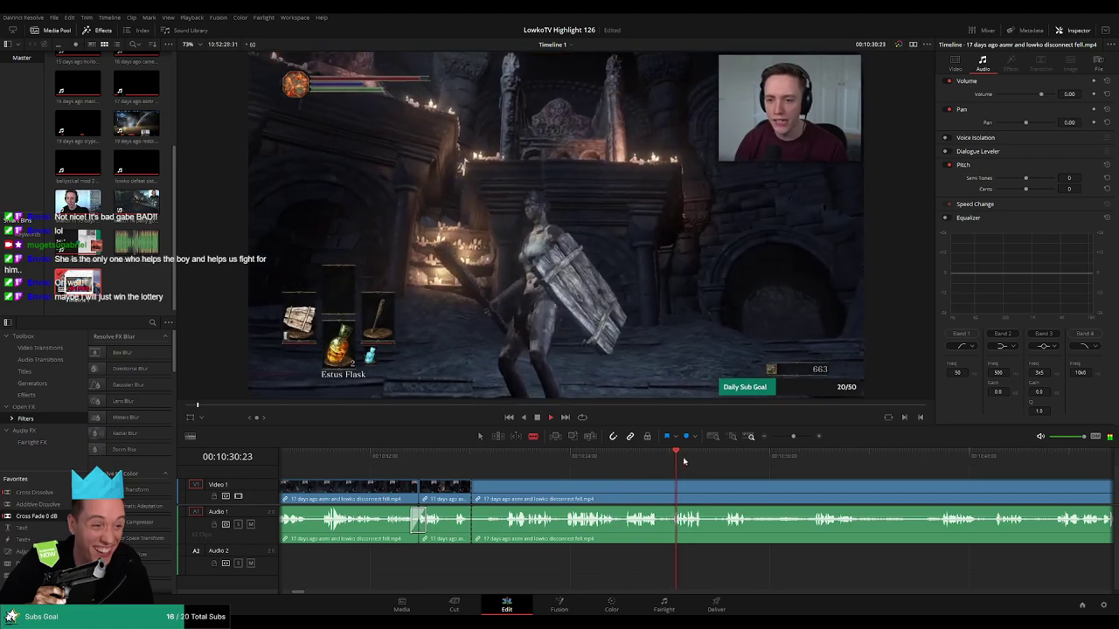
pyautogui.click(577, 458)
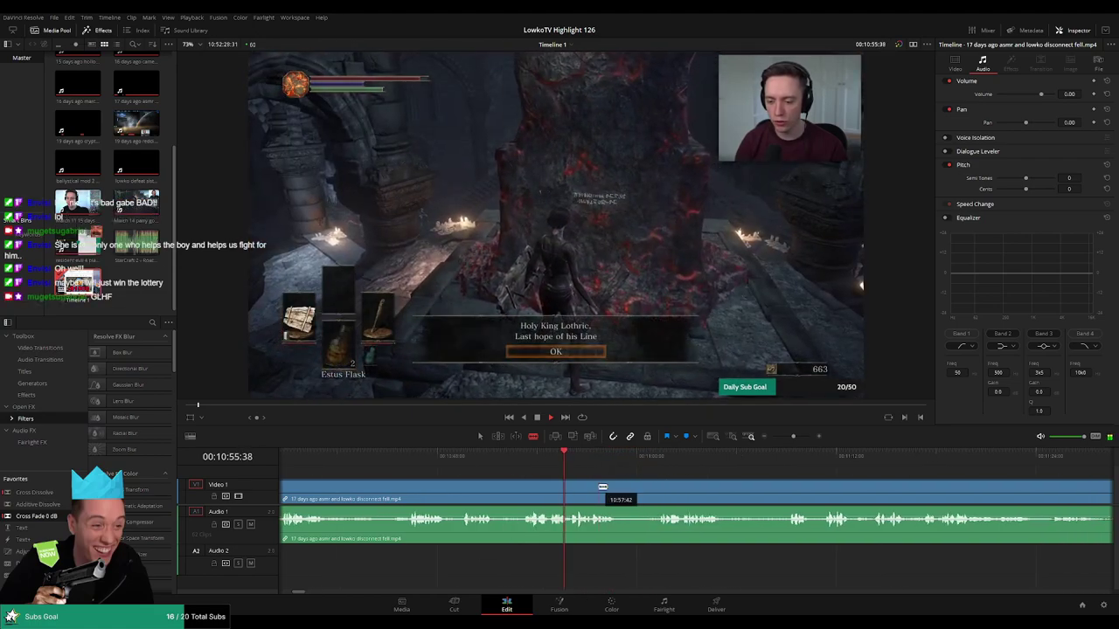
pyautogui.click(552, 456)
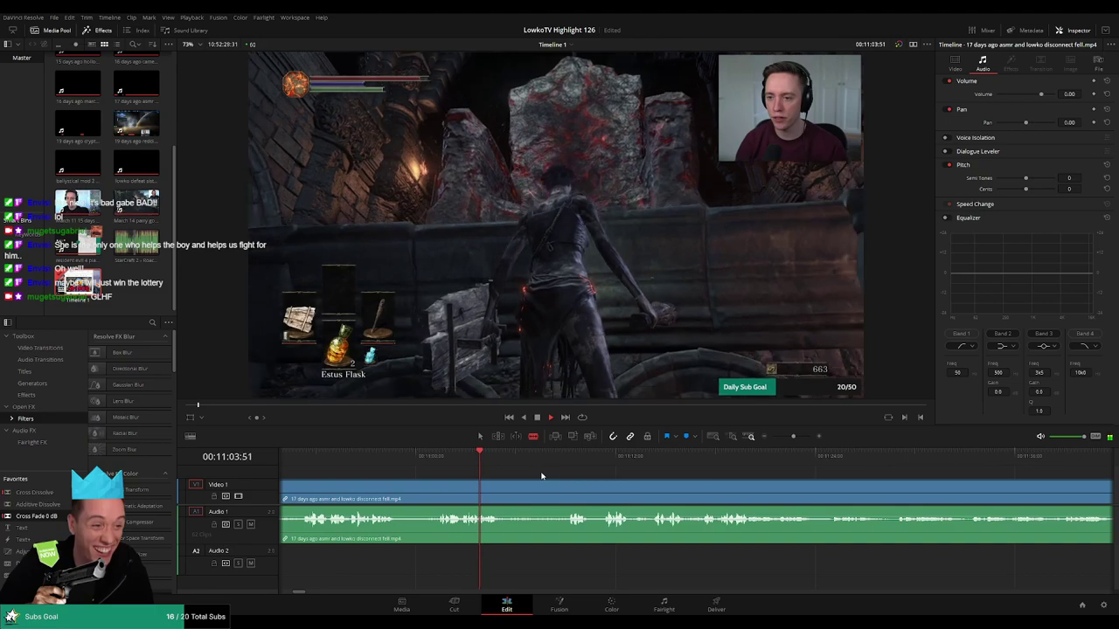
pyautogui.moveTo(566, 460)
pyautogui.mouseDown()
pyautogui.moveTo(605, 460)
pyautogui.moveTo(507, 457)
pyautogui.moveTo(561, 457)
pyautogui.mouseUp()
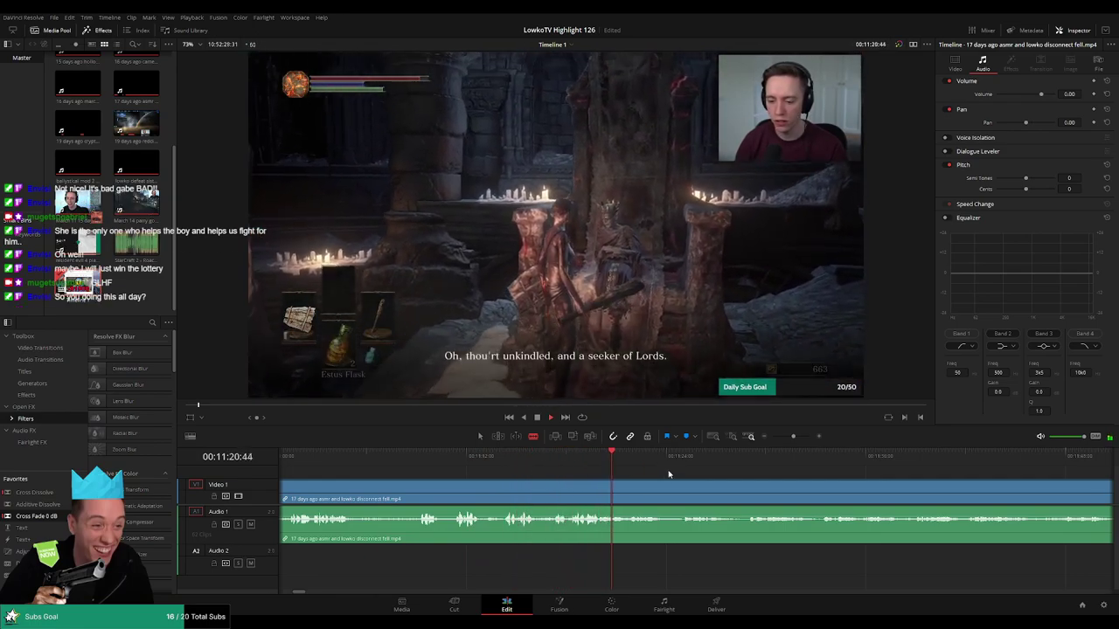
pyautogui.click(835, 456)
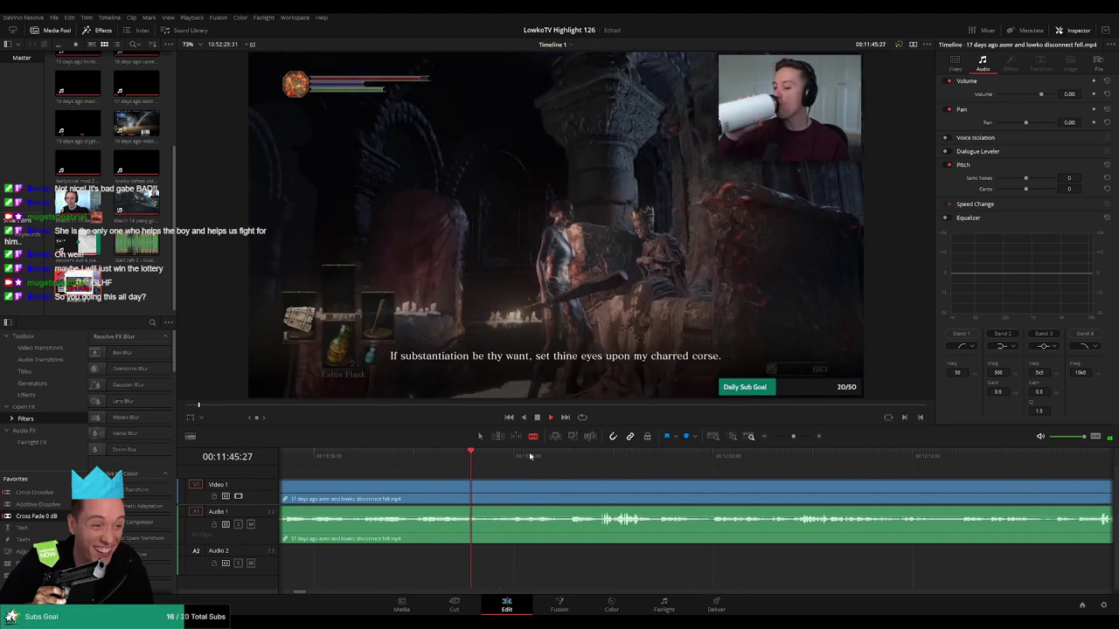
pyautogui.click(594, 455)
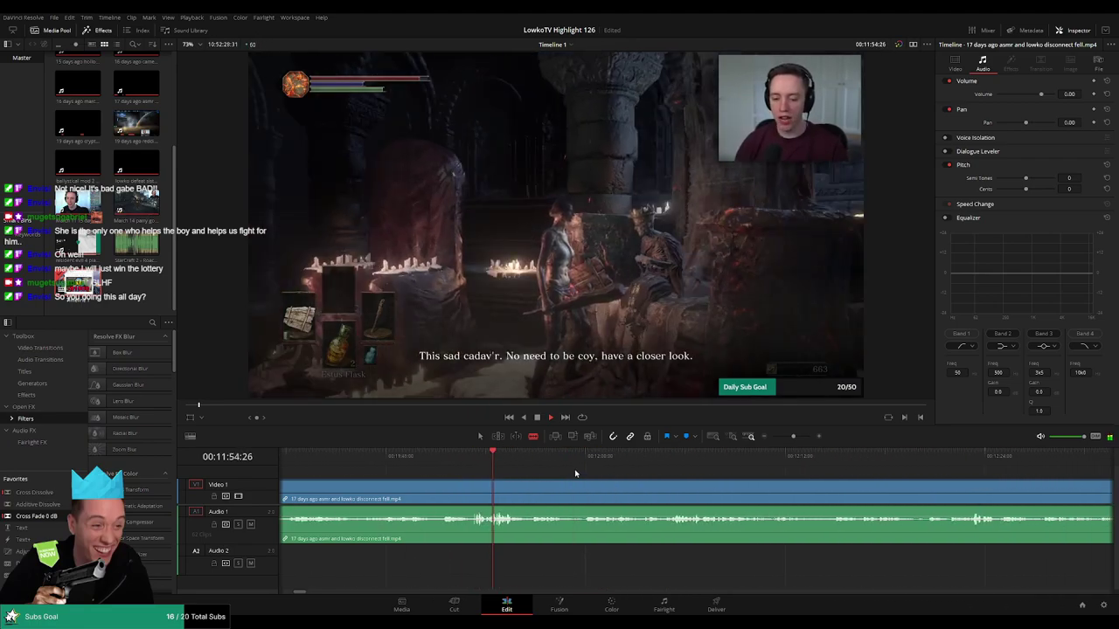
pyautogui.click(962, 455)
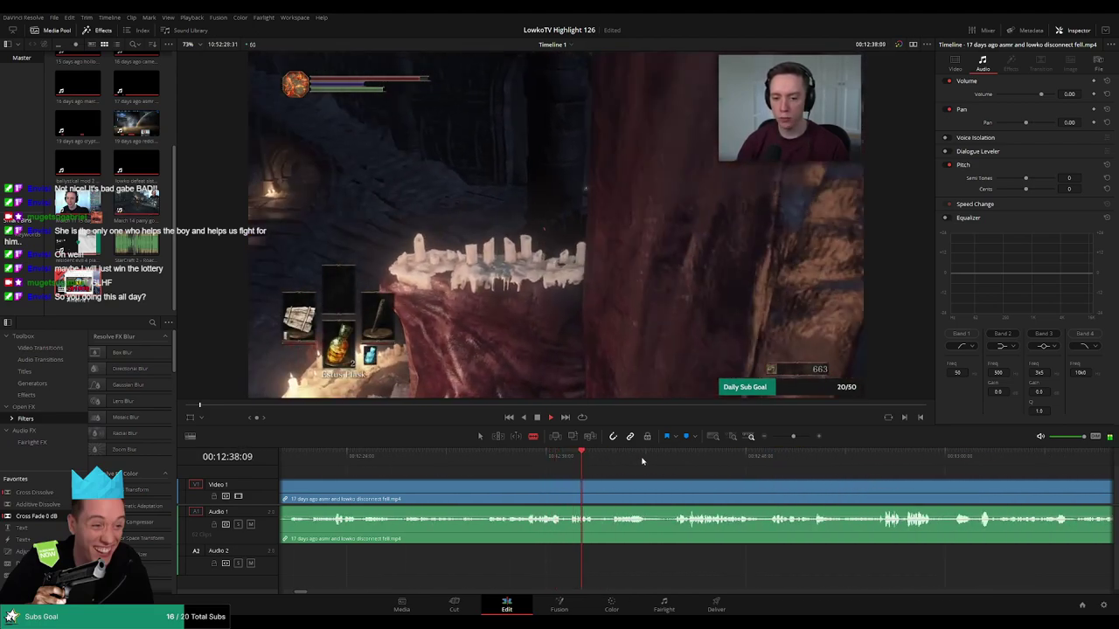
pyautogui.click(668, 456)
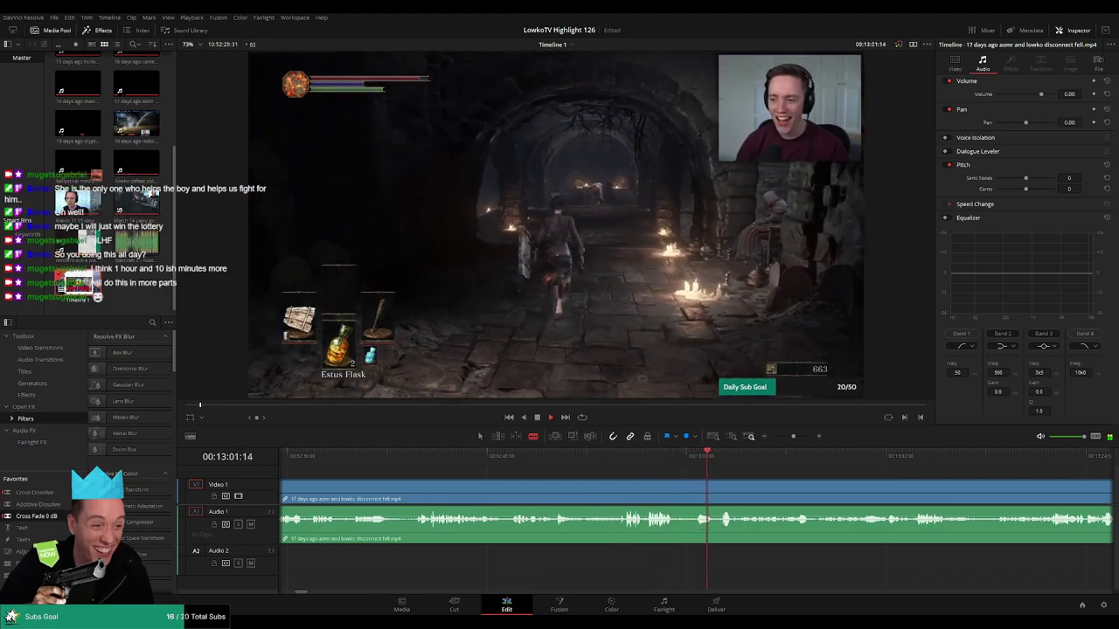
pyautogui.hscroll(4, 769, 498)
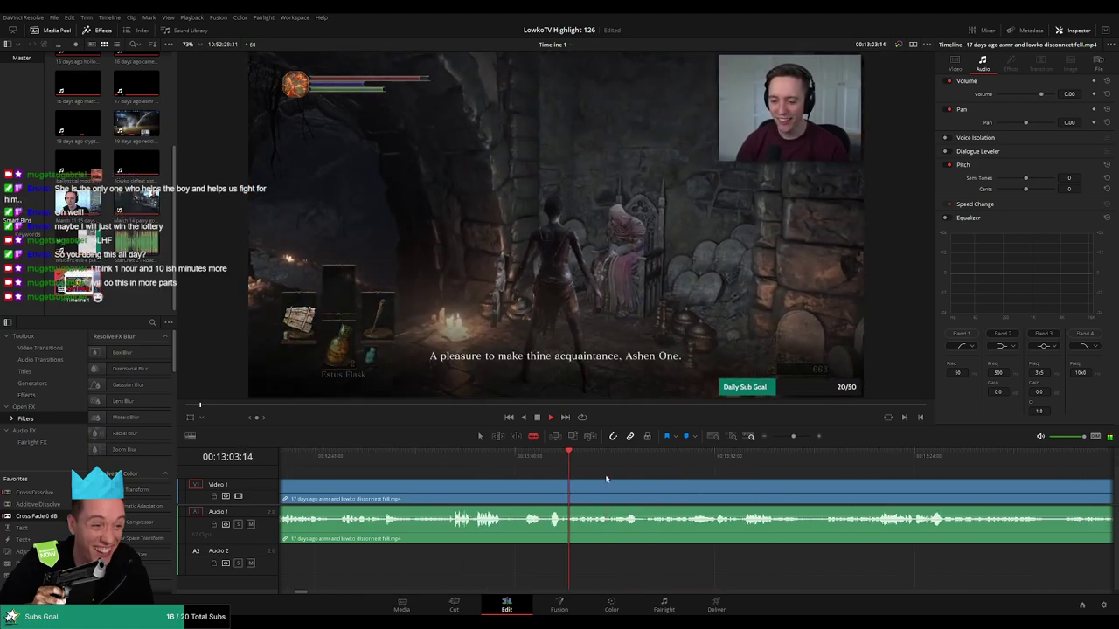
pyautogui.hscroll(1, 699, 494)
pyautogui.hscroll(2, 612, 485)
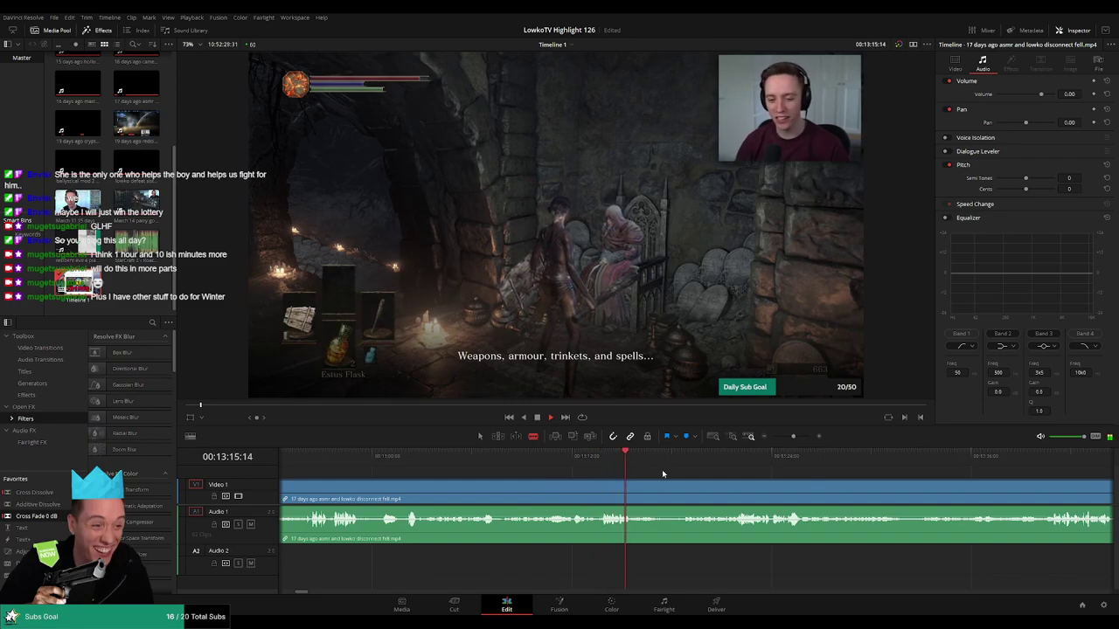
pyautogui.click(687, 455)
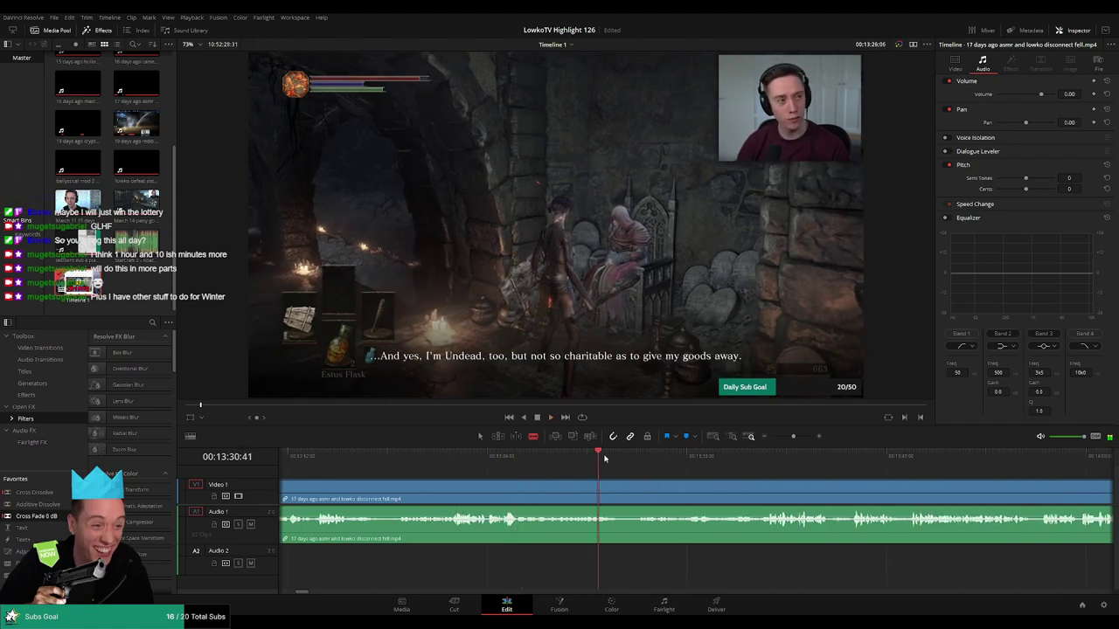
pyautogui.click(744, 455)
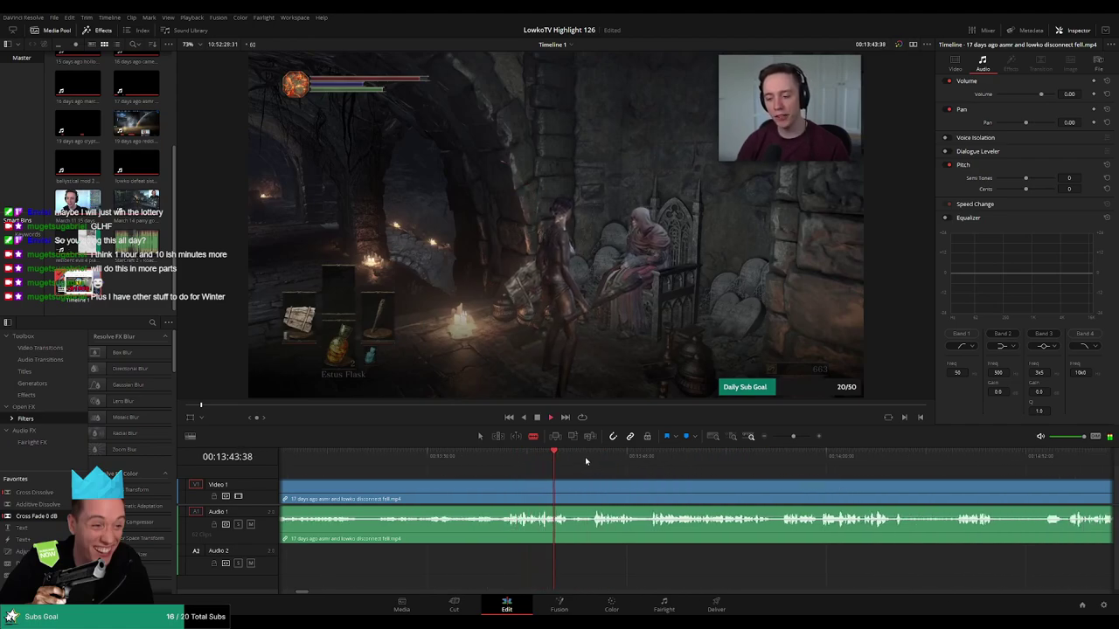
pyautogui.click(591, 459)
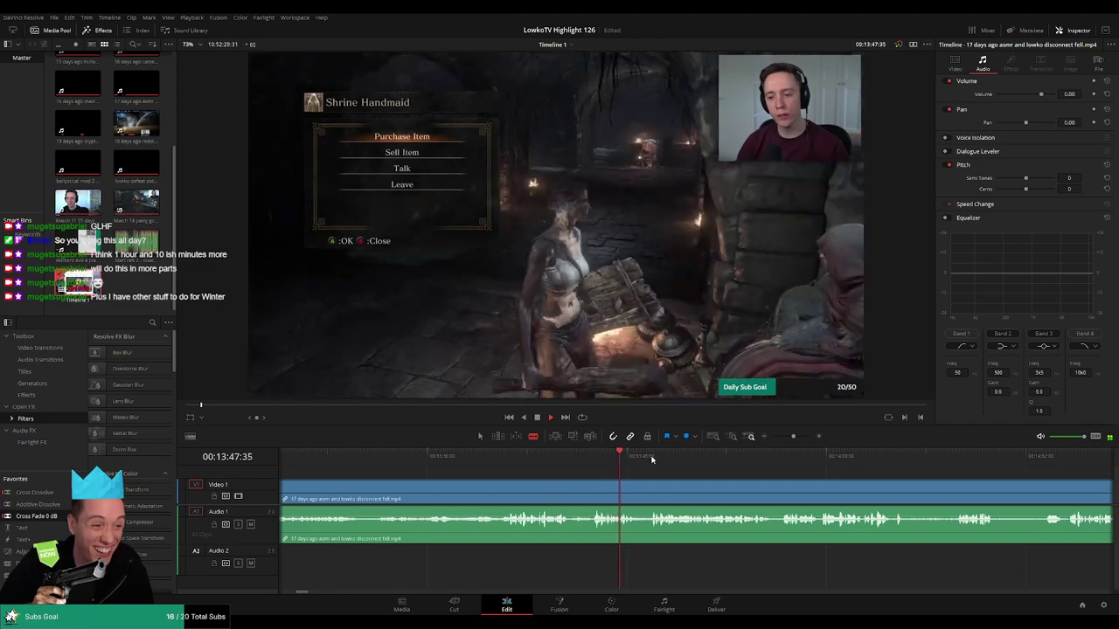
pyautogui.click(651, 459)
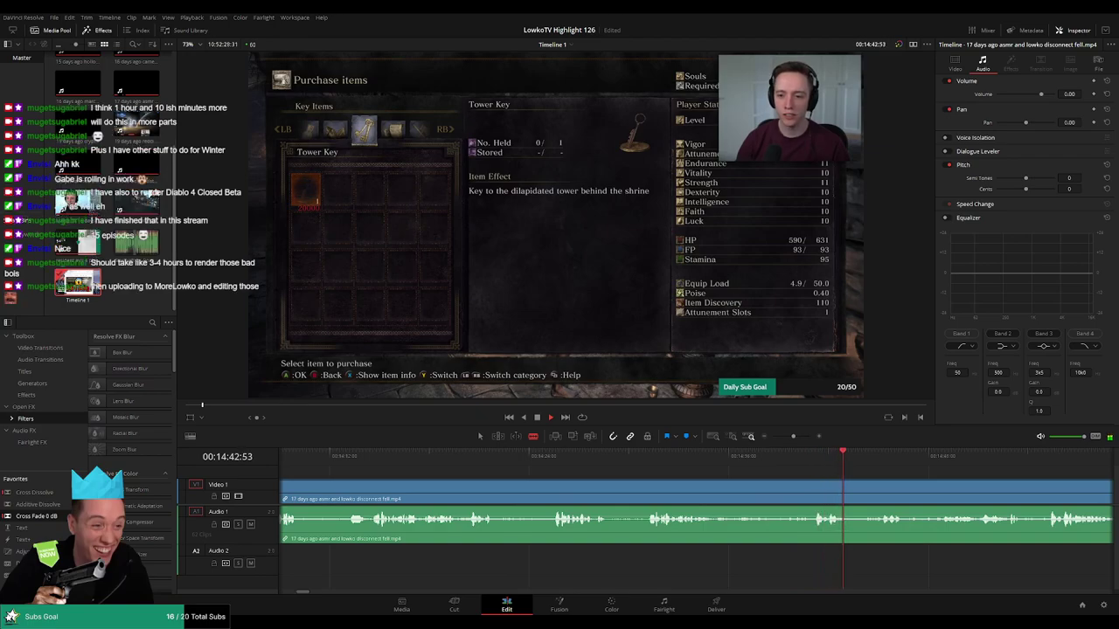
pyautogui.hscroll(3, 575, 482)
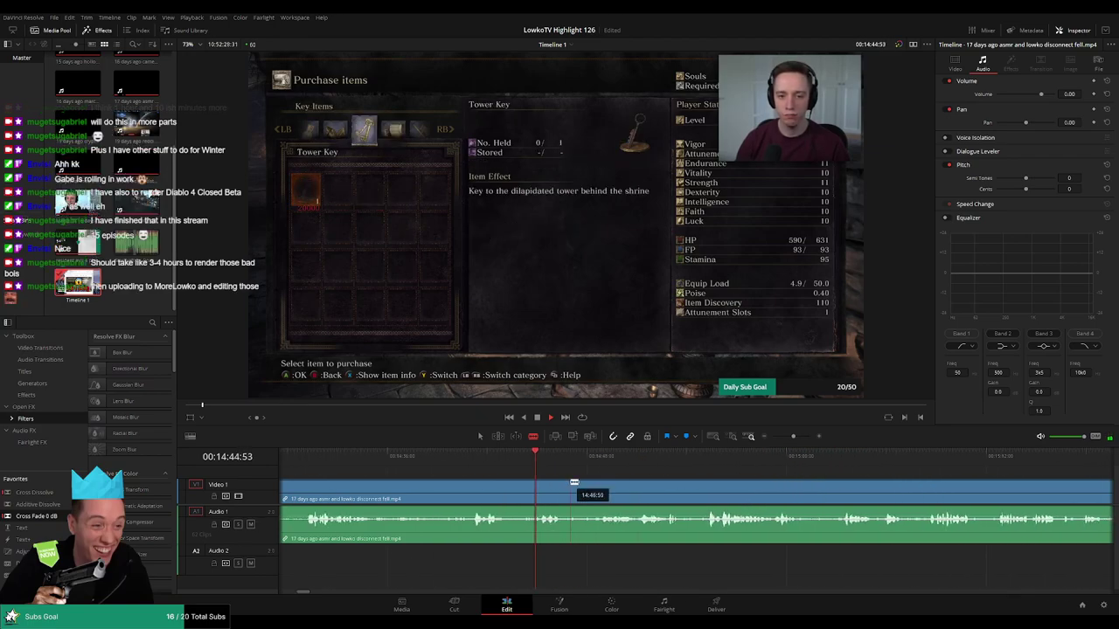
pyautogui.click(595, 458)
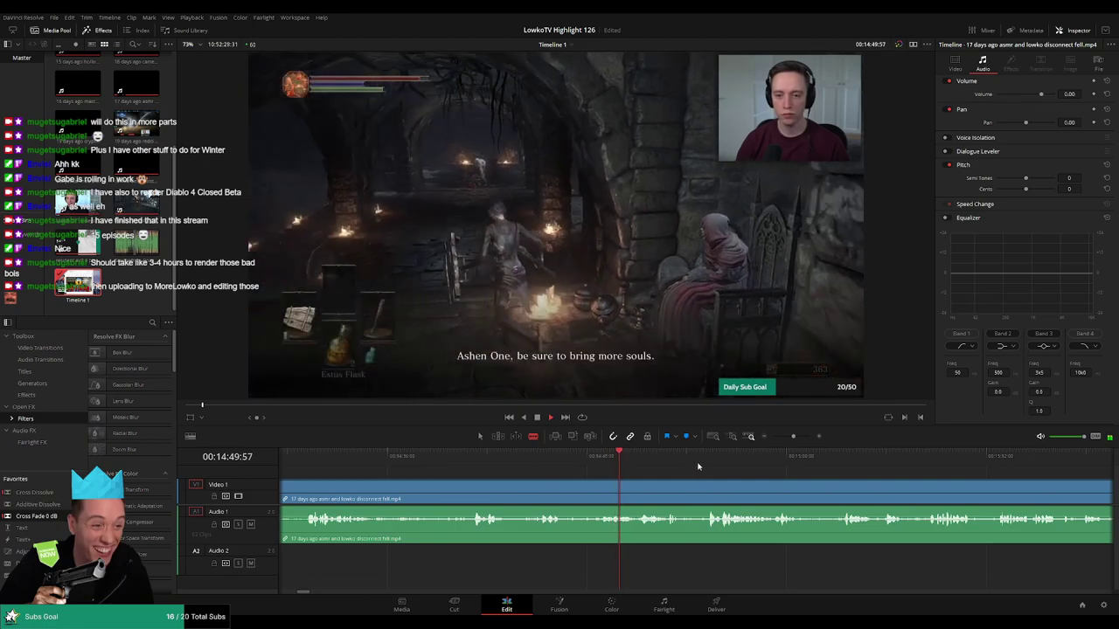
pyautogui.hscroll(1, 582, 456)
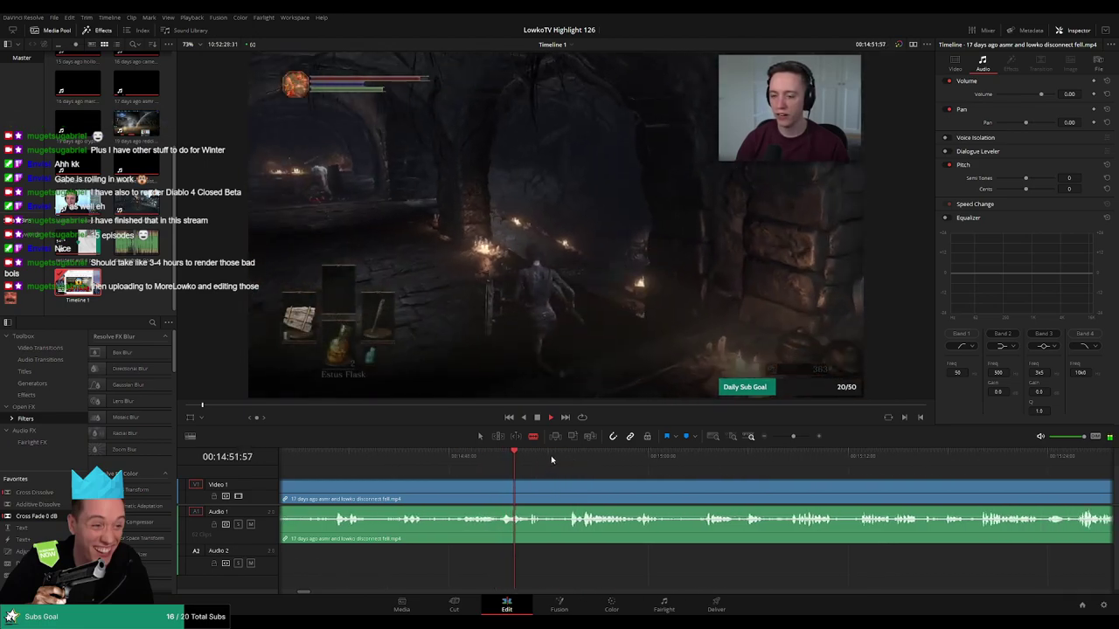
pyautogui.click(562, 460)
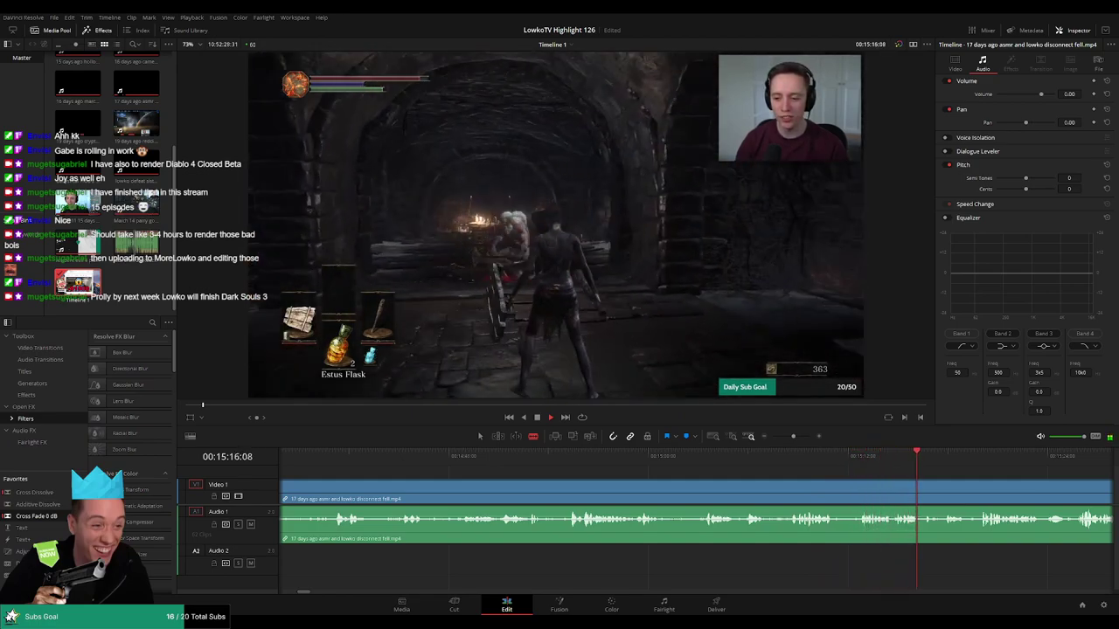
pyautogui.hscroll(3, 640, 465)
pyautogui.hscroll(1, 639, 465)
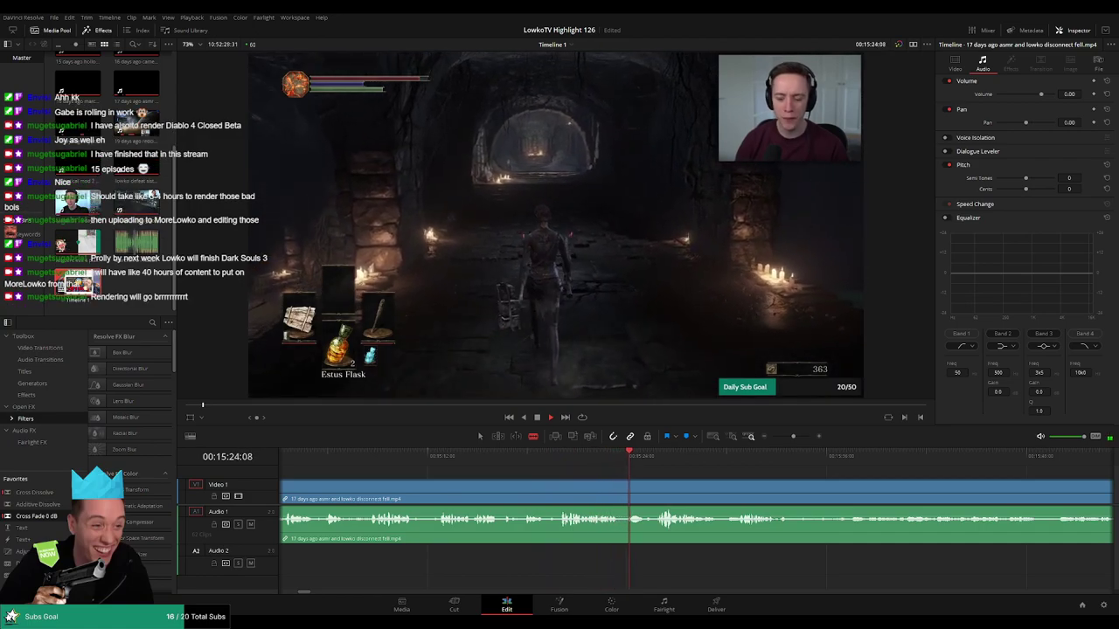
pyautogui.press('l')
pyautogui.press('l')
pyautogui.press('l')
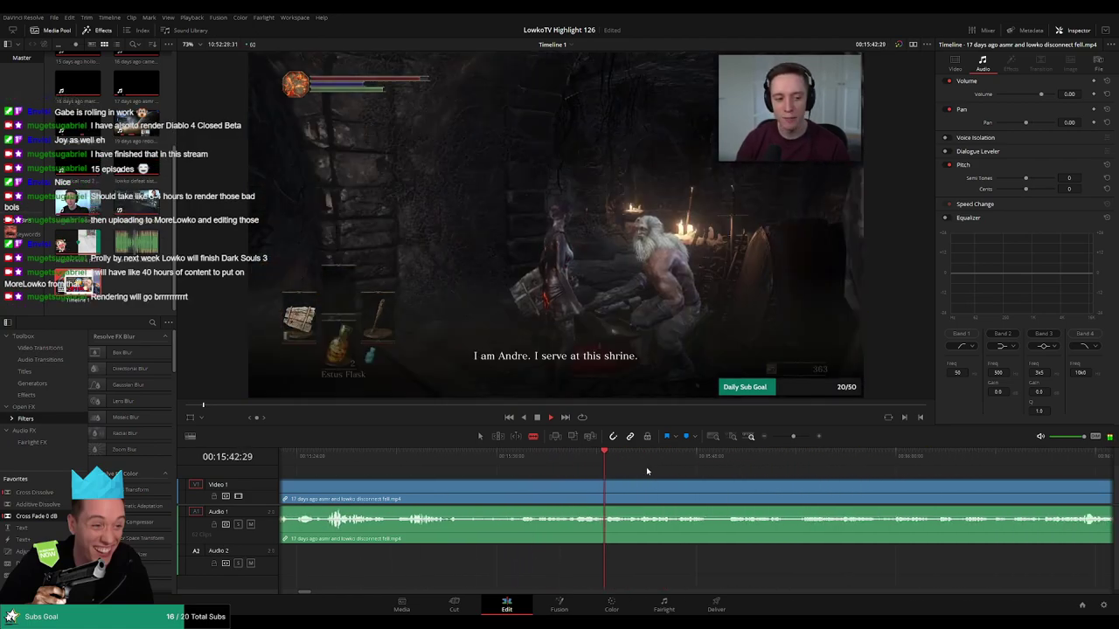
pyautogui.press('k')
pyautogui.press('l')
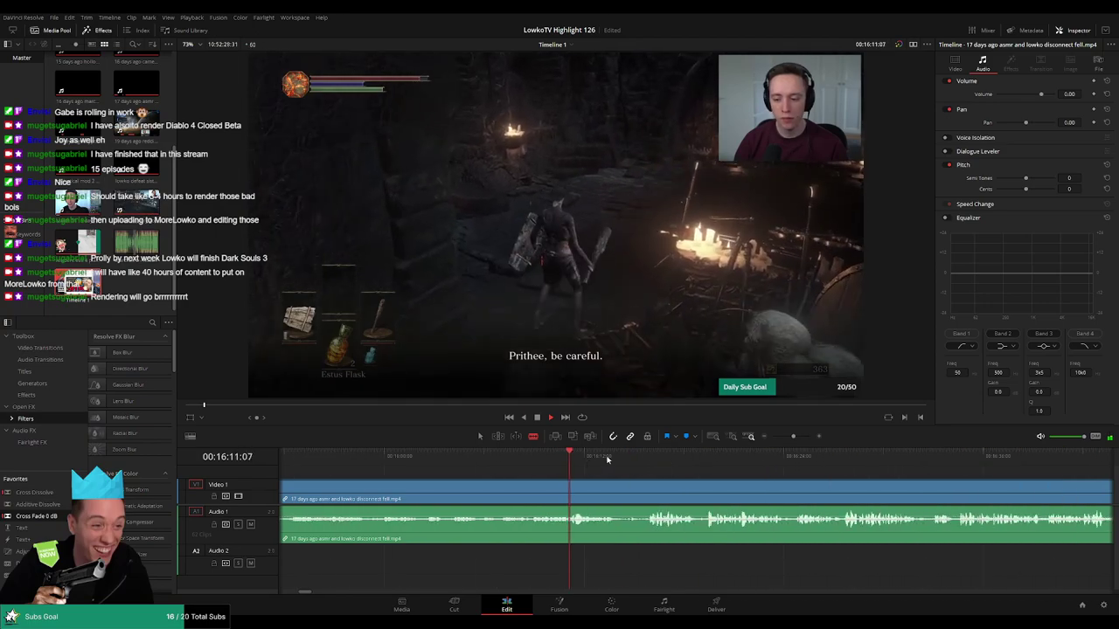
pyautogui.click(655, 461)
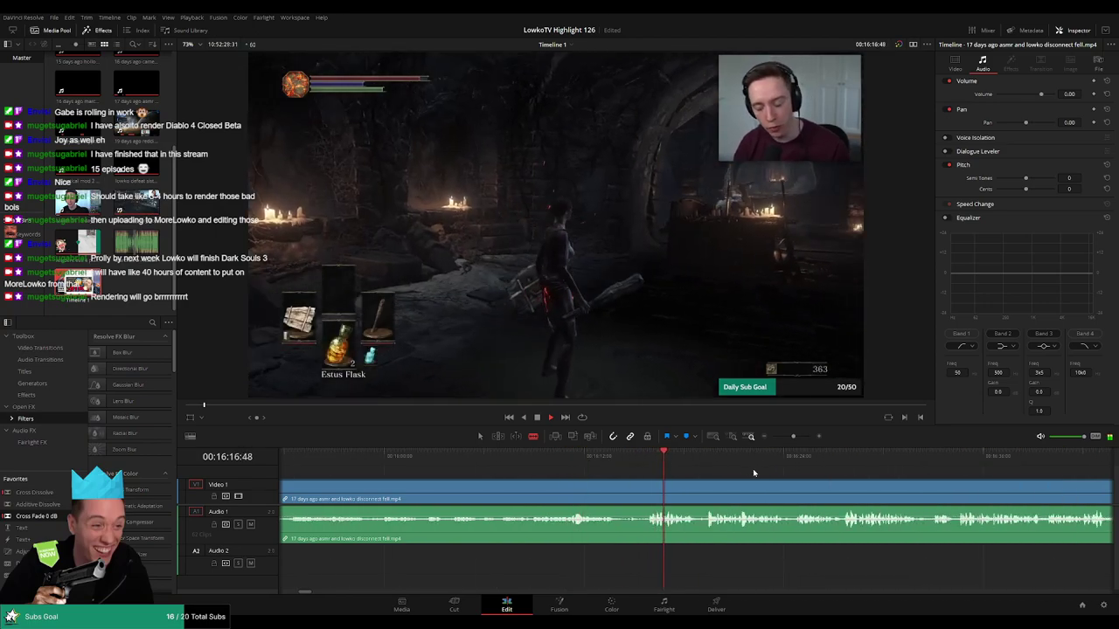
pyautogui.hscroll(2, 690, 467)
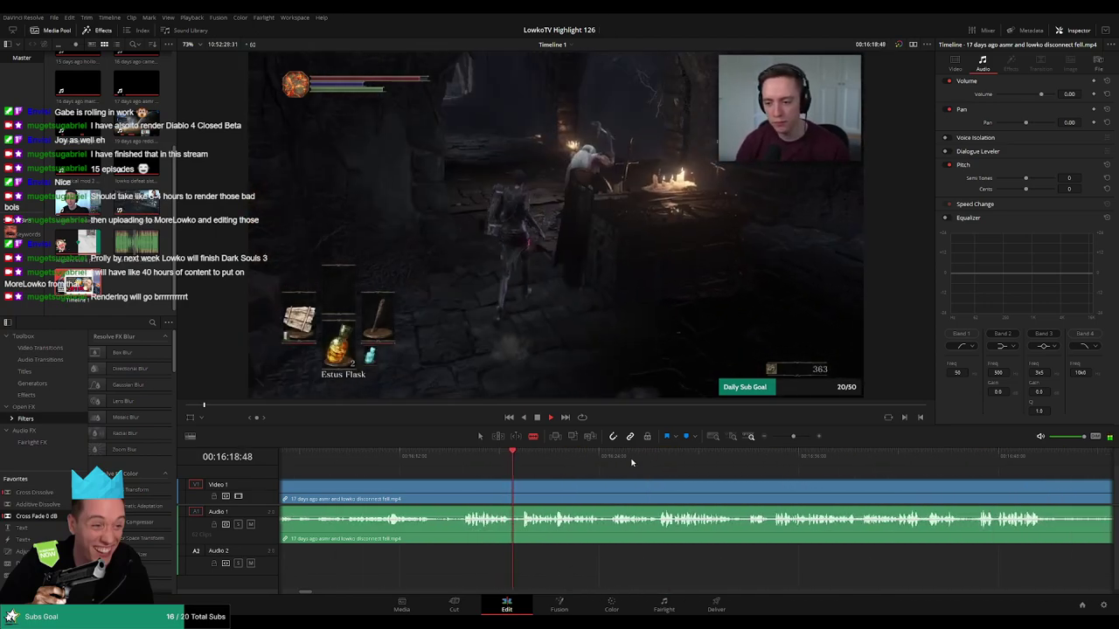
pyautogui.scroll(-2, 663, 476)
pyautogui.scroll(-2, 734, 476)
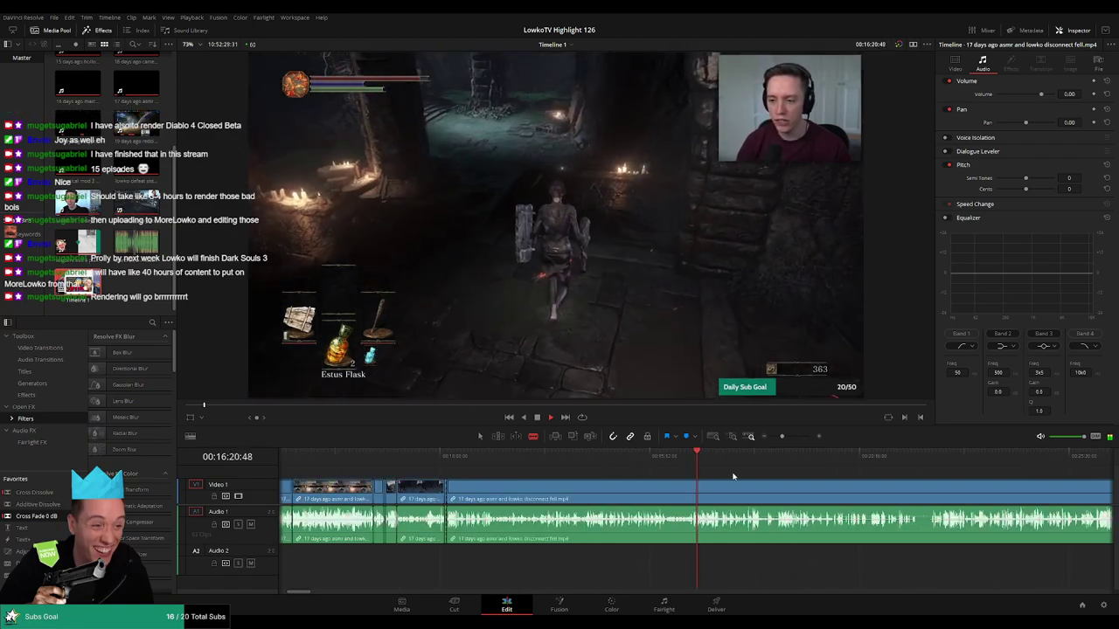
pyautogui.scroll(-2, 738, 476)
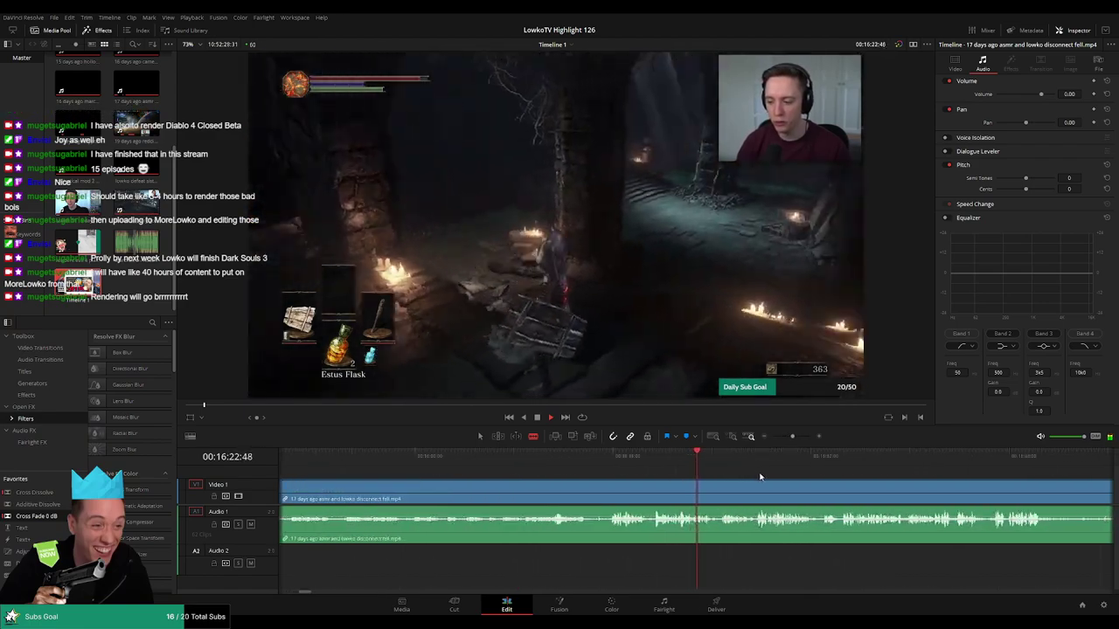
pyautogui.scroll(-2, 606, 472)
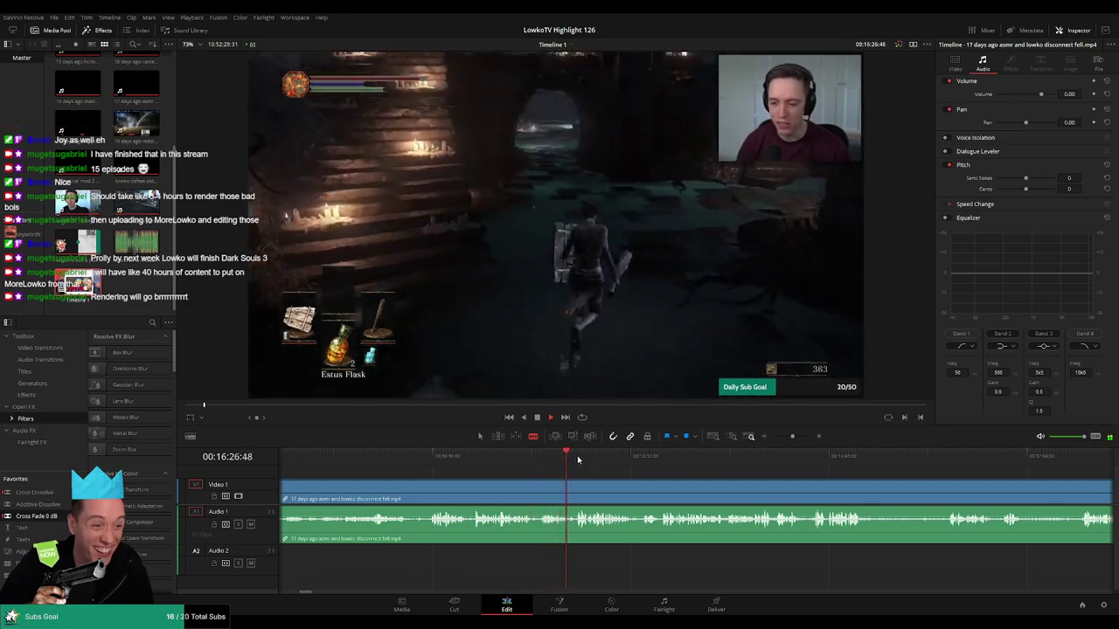
pyautogui.click(577, 458)
pyautogui.scroll(-1, 655, 473)
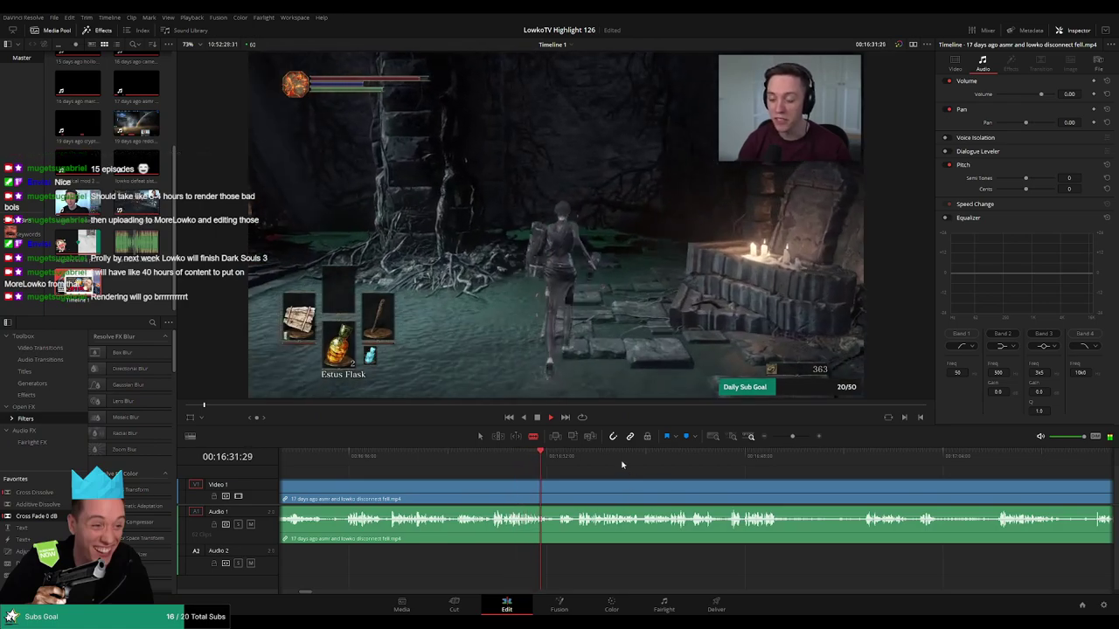
pyautogui.click(558, 457)
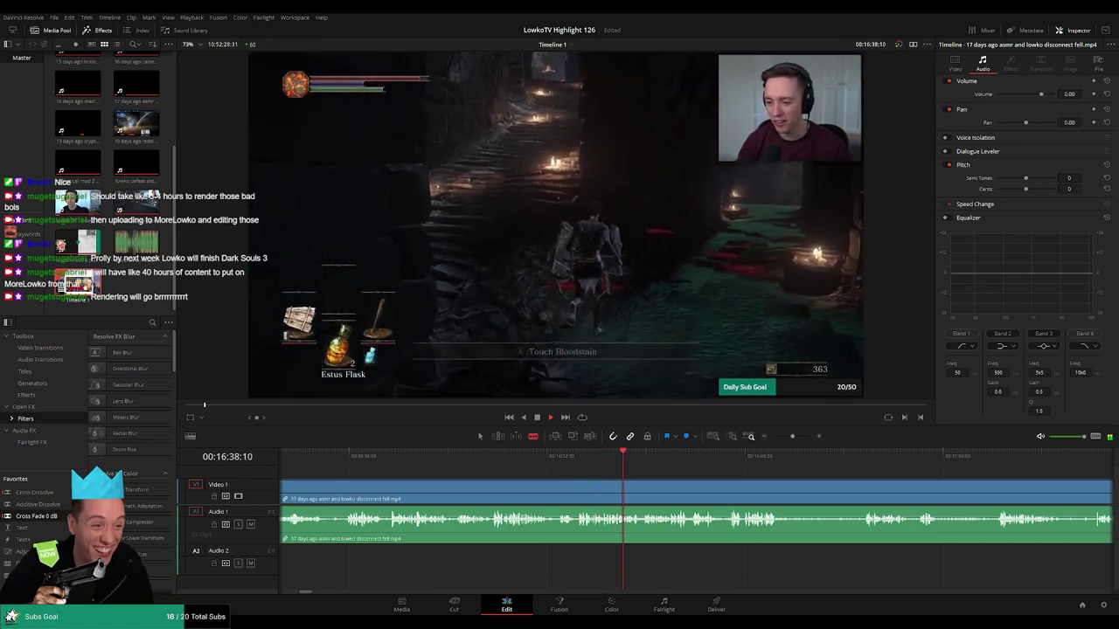
pyautogui.click(675, 459)
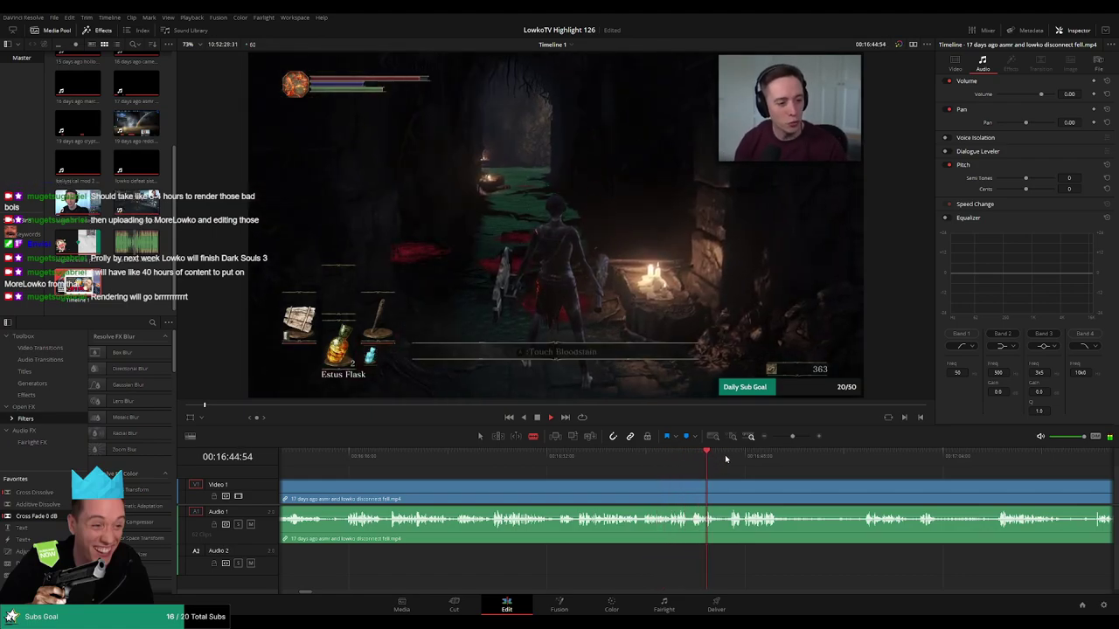
pyautogui.click(725, 456)
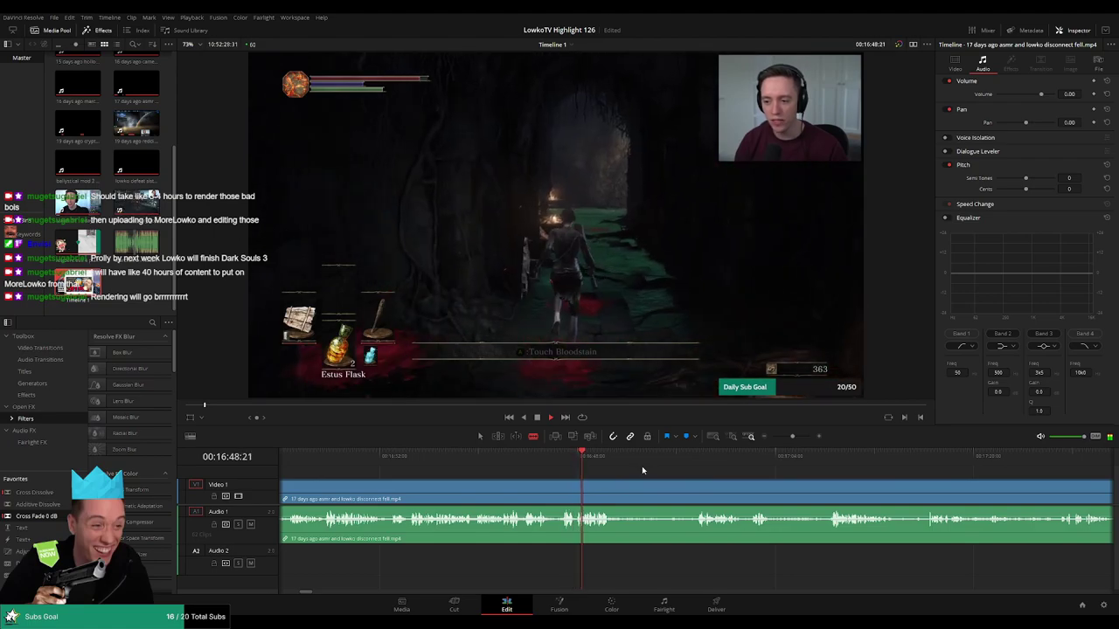
pyautogui.click(703, 456)
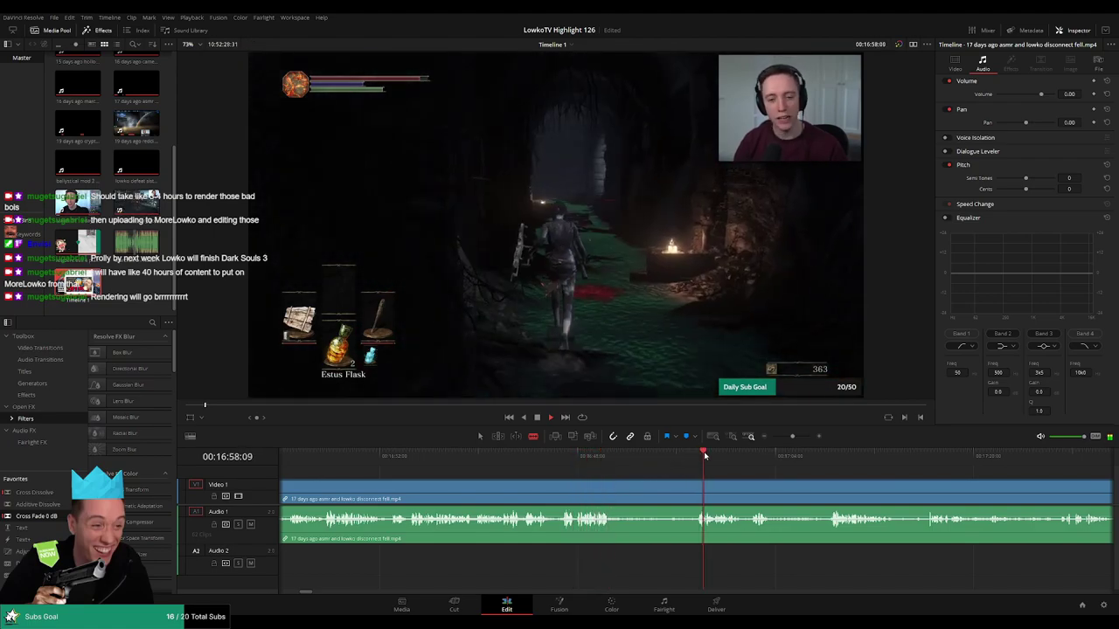
pyautogui.click(588, 456)
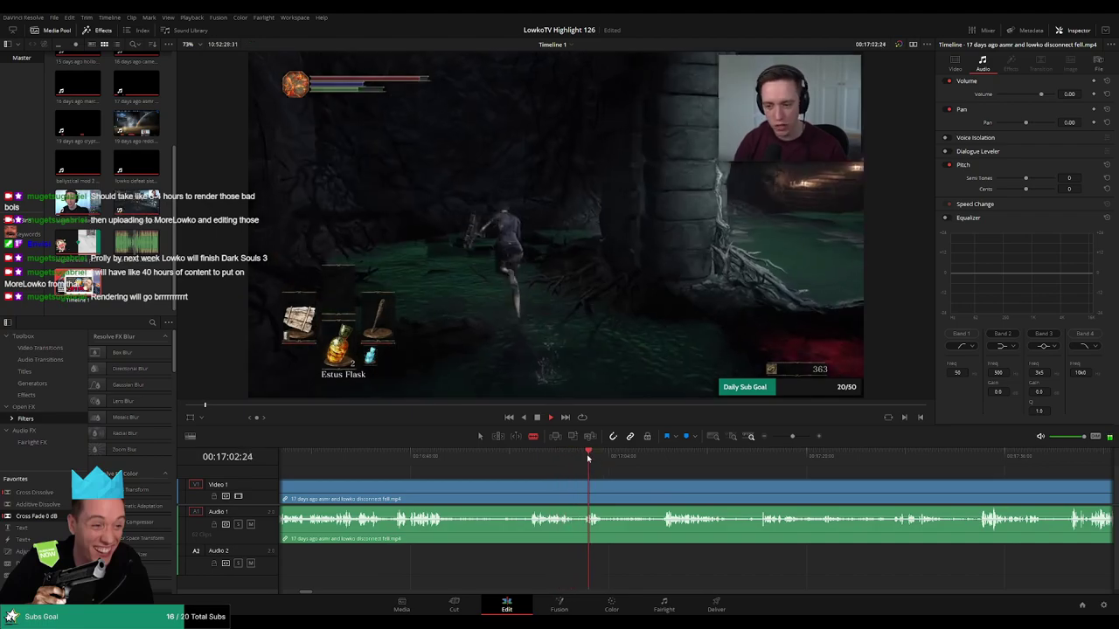
pyautogui.click(661, 455)
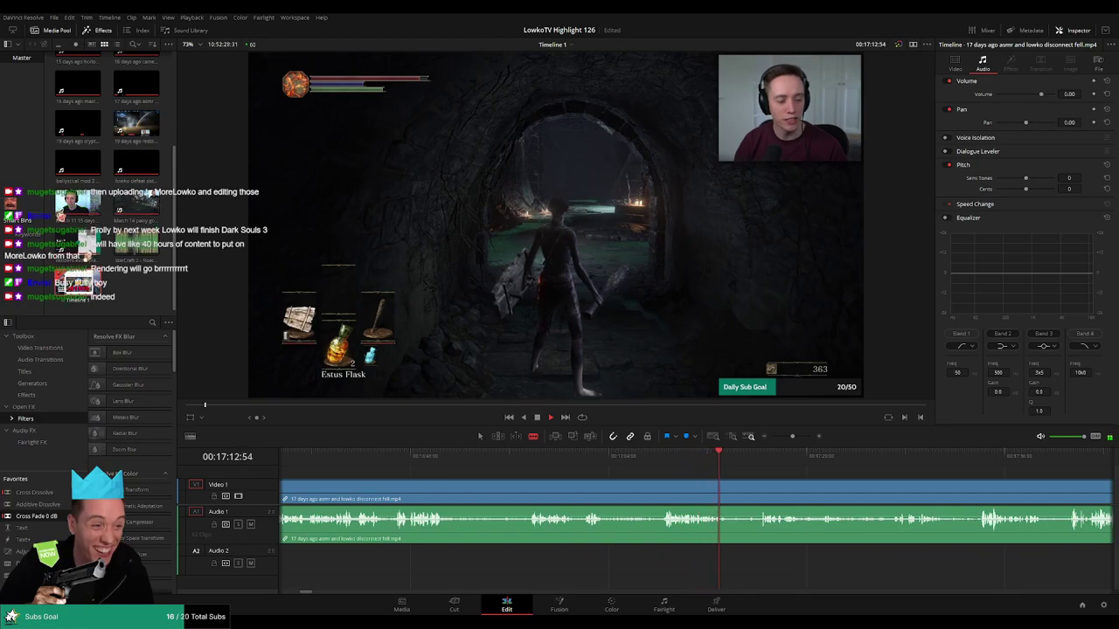
pyautogui.click(518, 459)
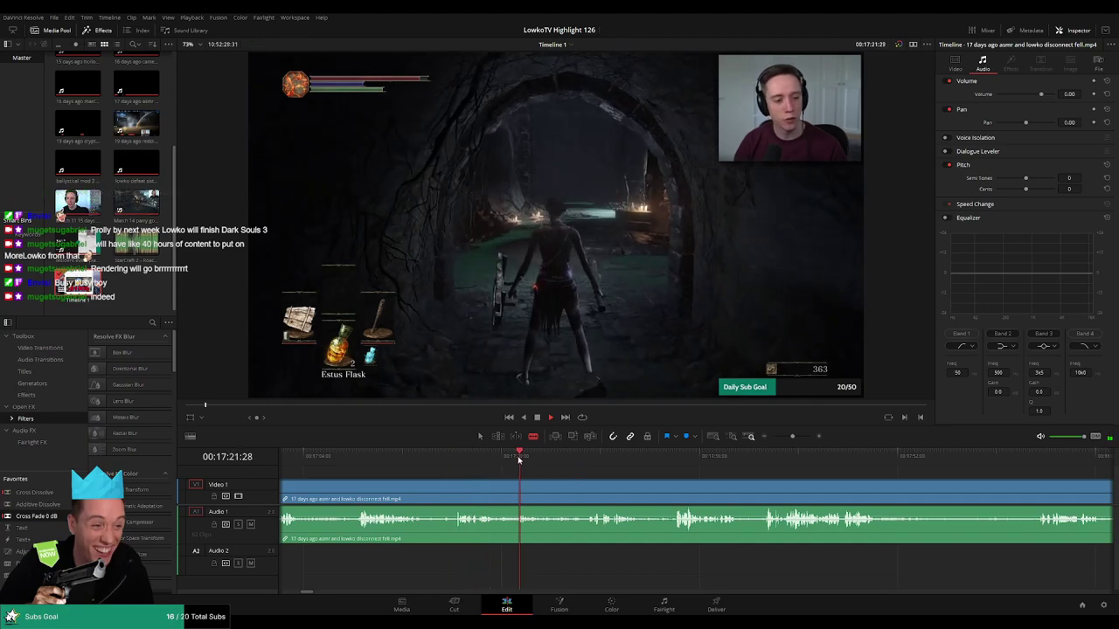
pyautogui.click(591, 456)
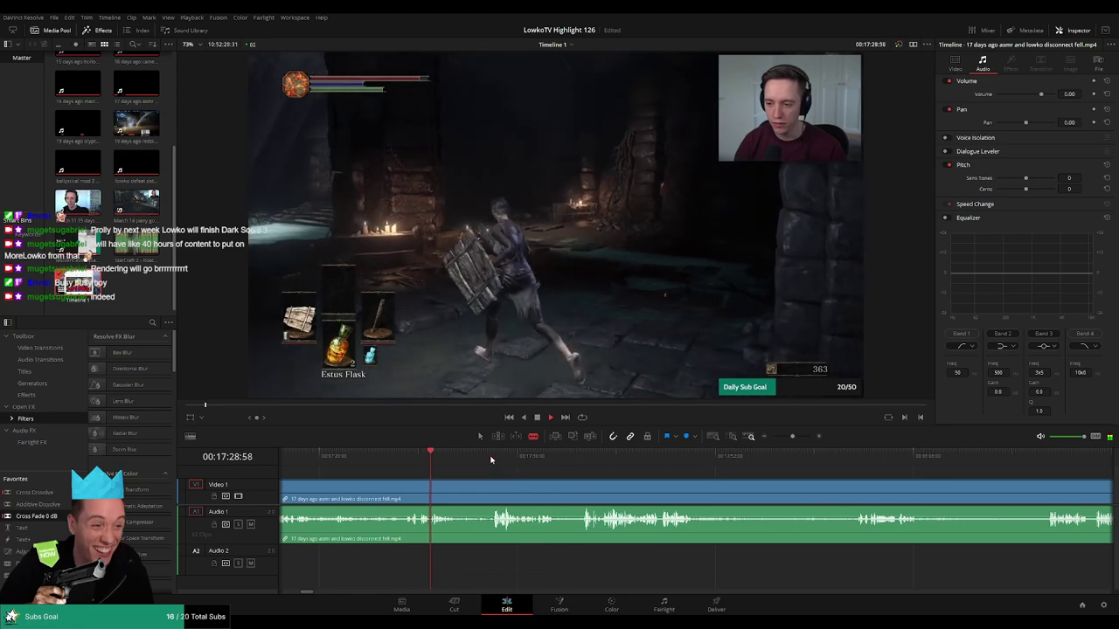
pyautogui.click(490, 457)
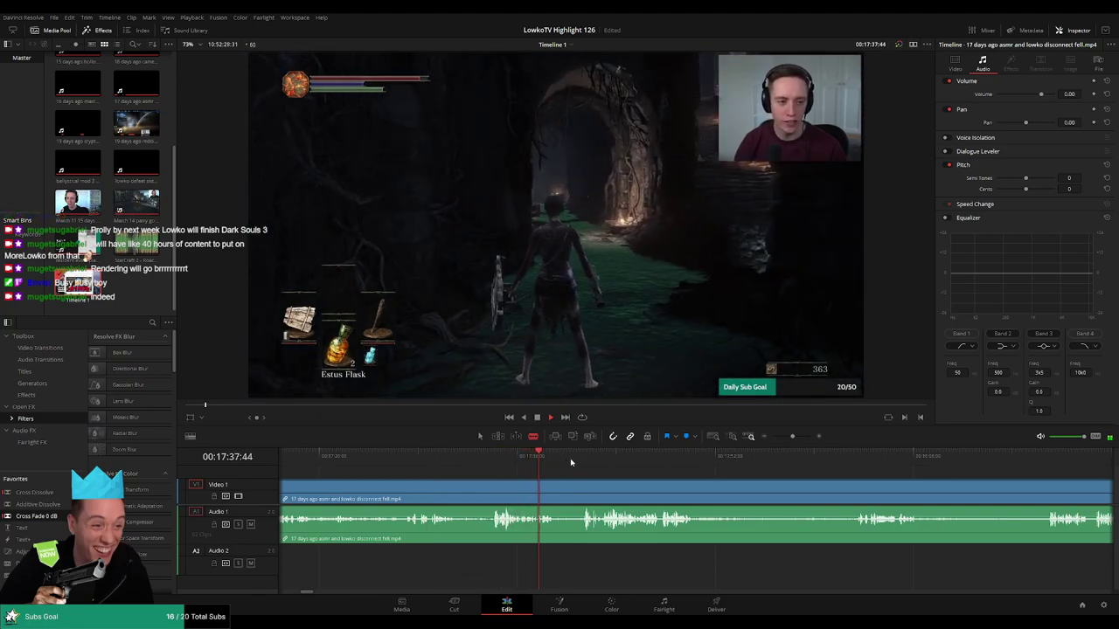
pyautogui.click(582, 457)
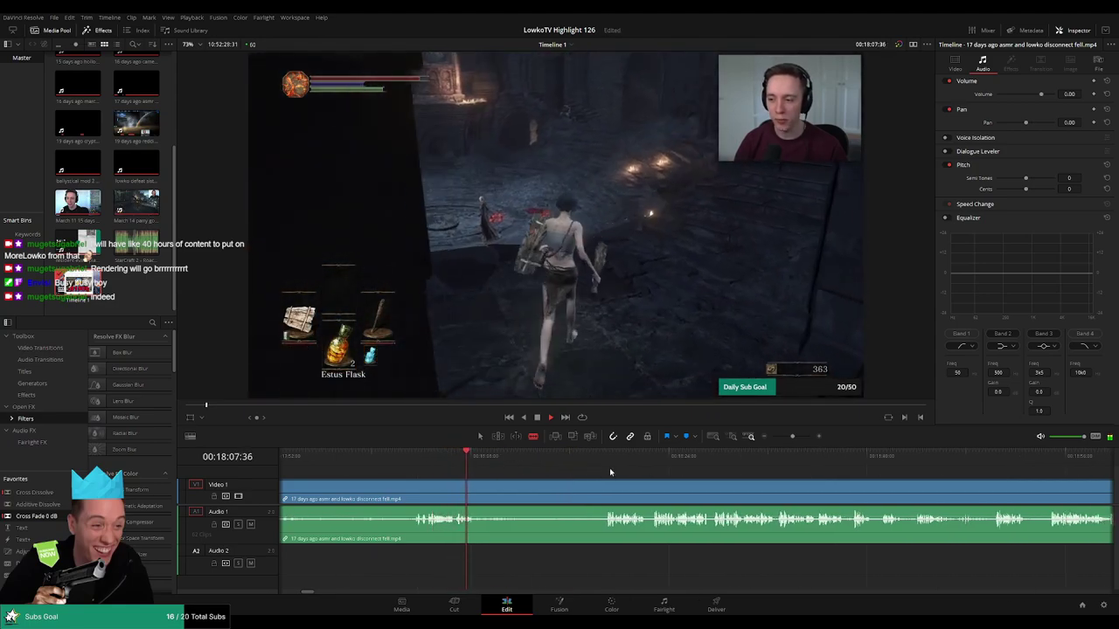
pyautogui.click(609, 465)
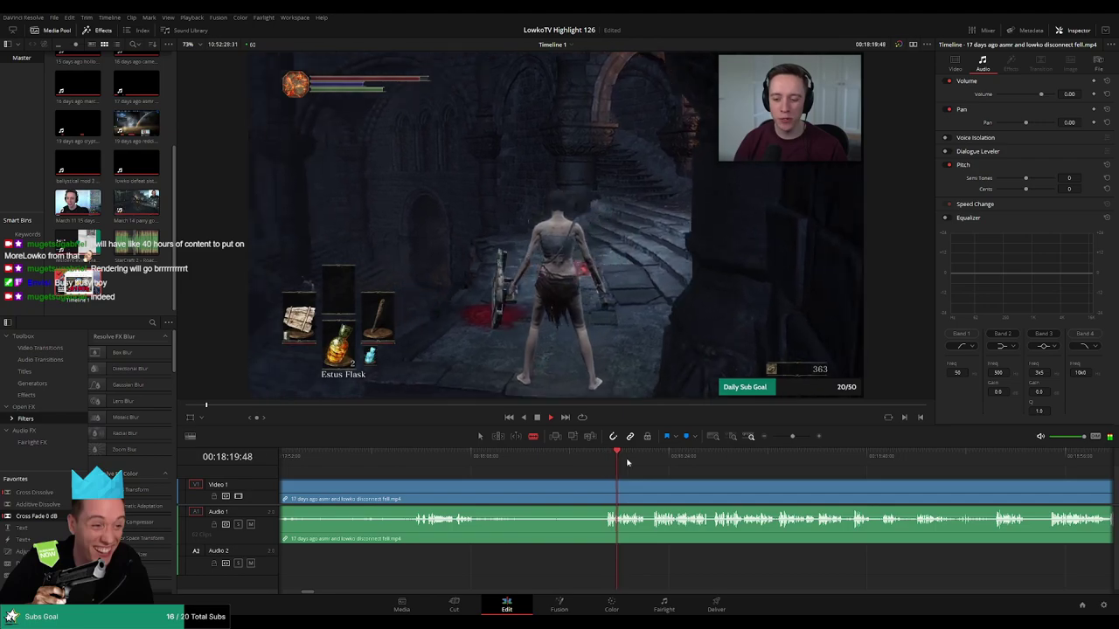
pyautogui.hscroll(3, 574, 467)
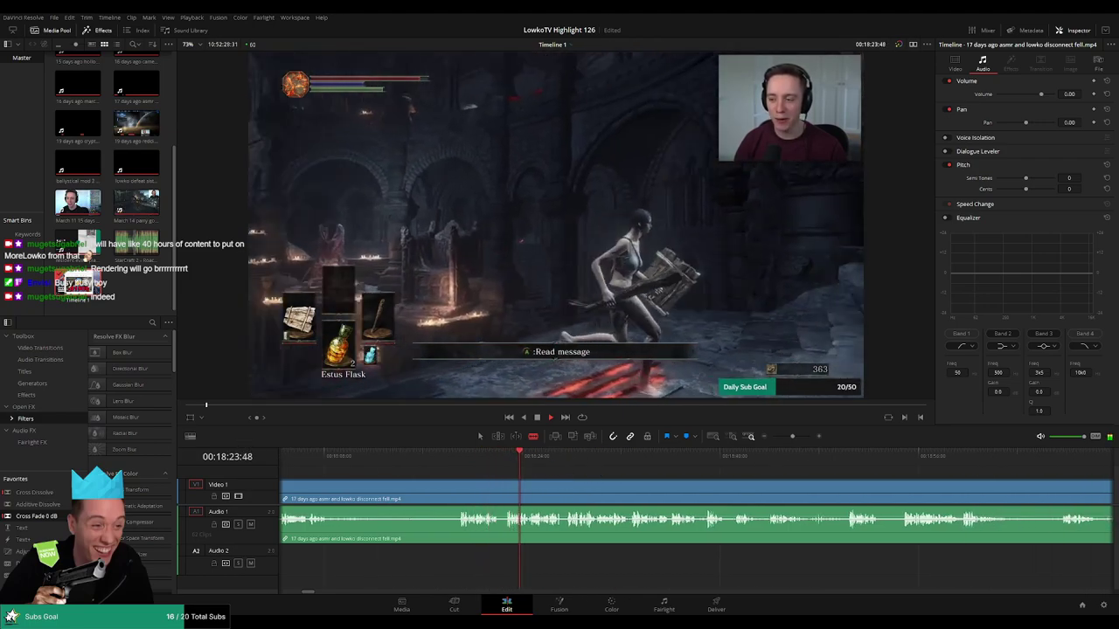
pyautogui.hscroll(1, 550, 472)
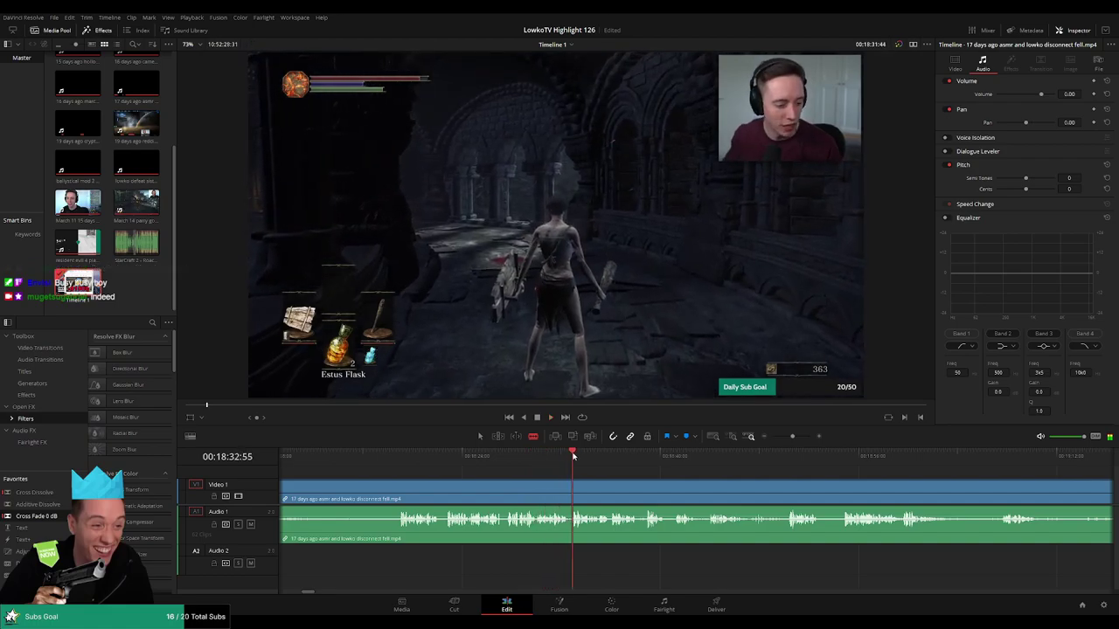
pyautogui.click(611, 456)
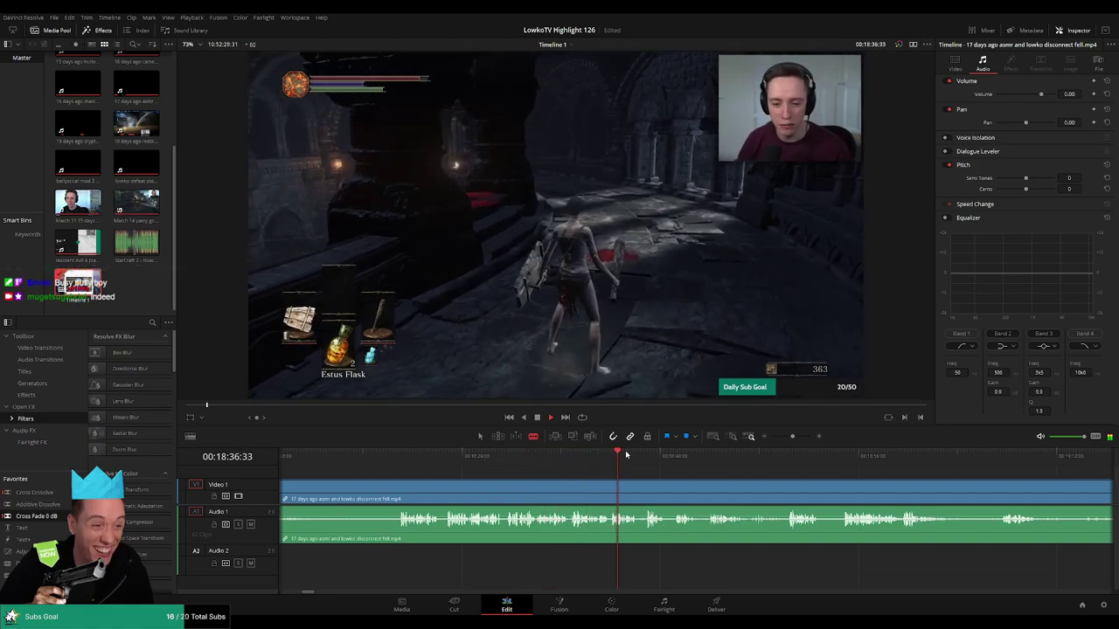
pyautogui.click(643, 456)
pyautogui.hscroll(3, 534, 472)
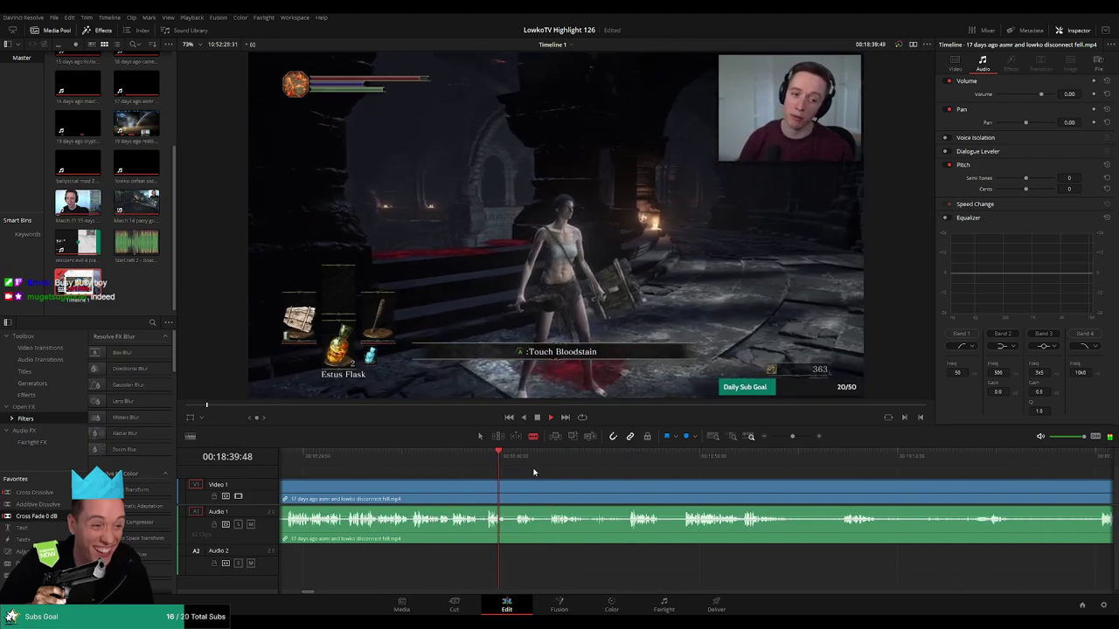
pyautogui.click(518, 458)
pyautogui.click(549, 456)
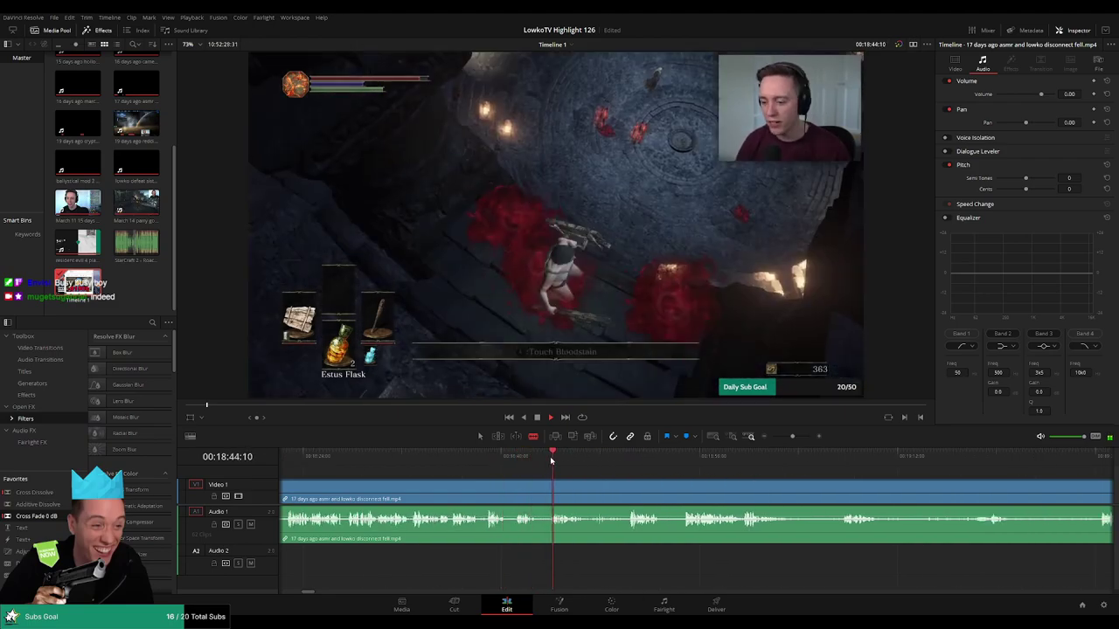
pyautogui.click(569, 456)
pyautogui.click(591, 456)
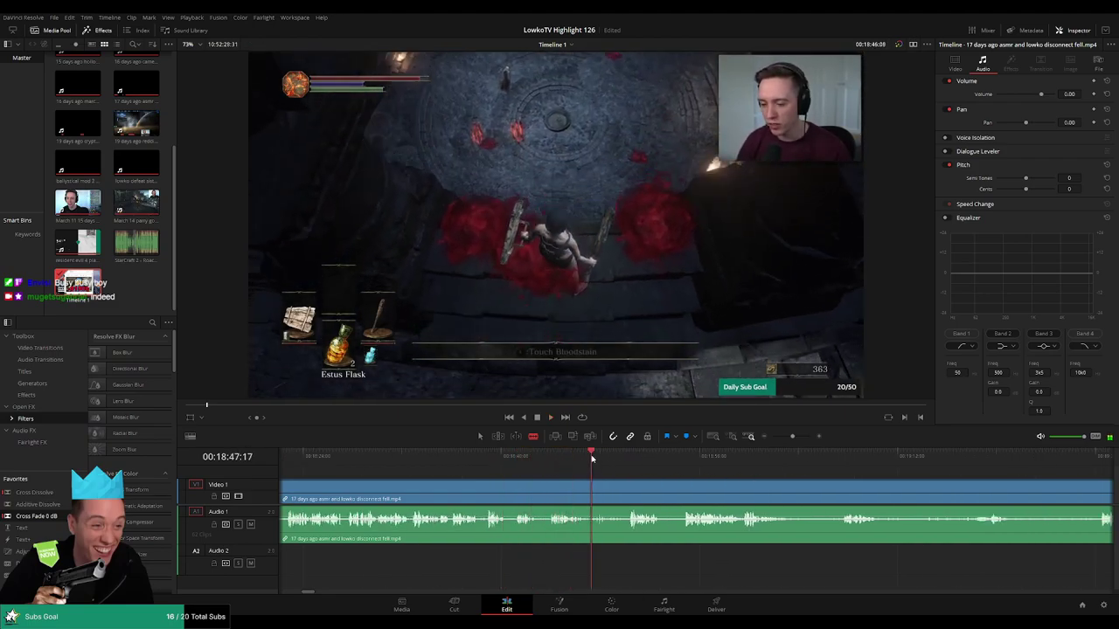
pyautogui.click(622, 456)
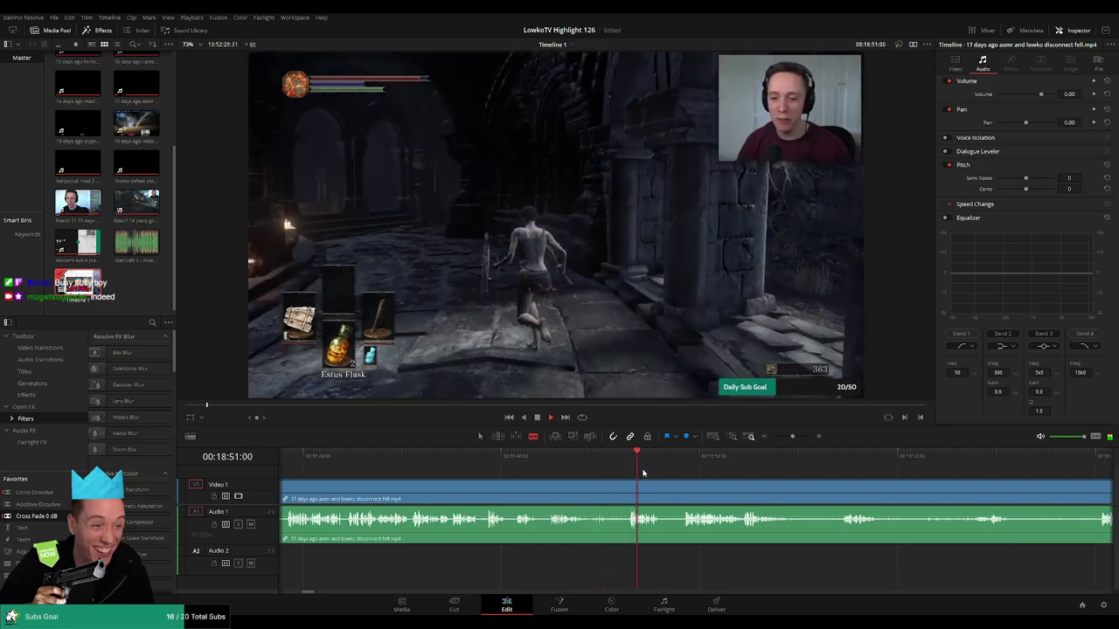
pyautogui.click(687, 456)
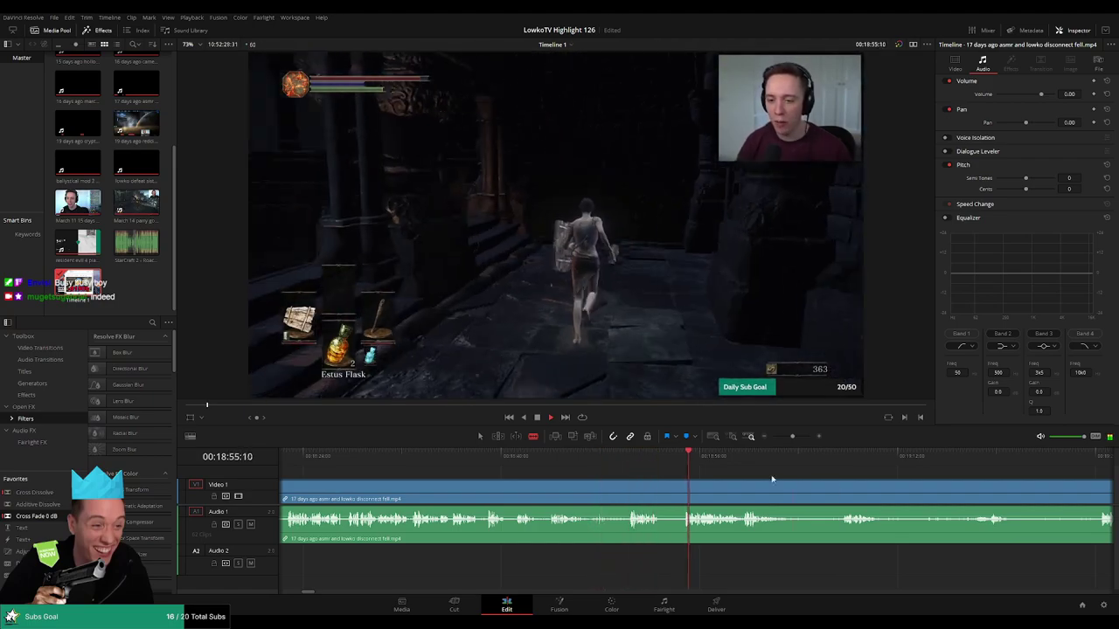
pyautogui.hscroll(2, 771, 480)
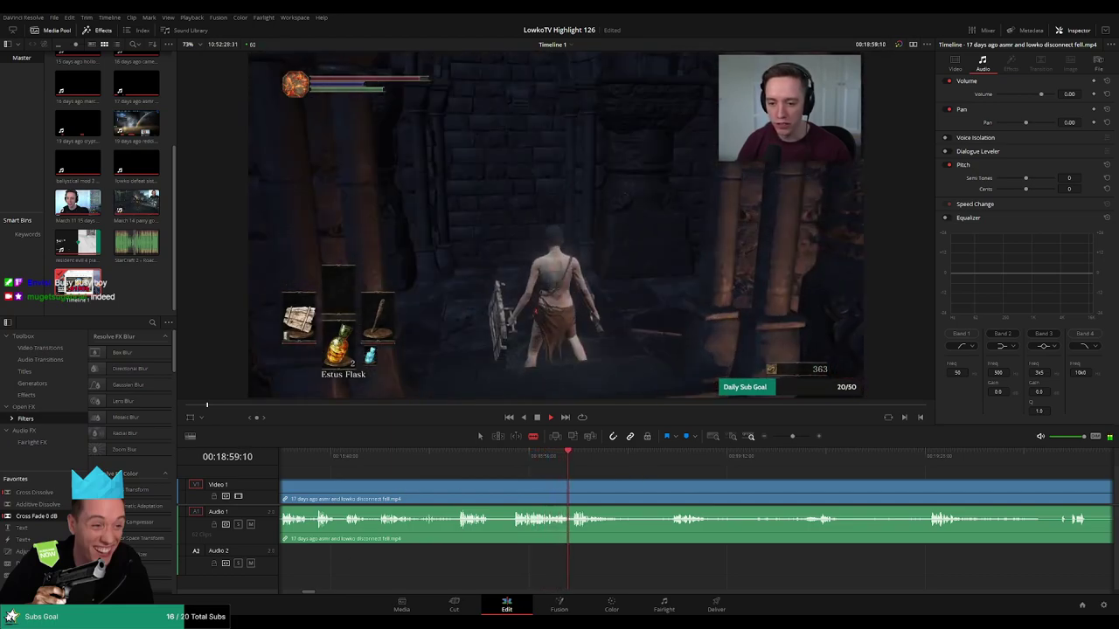
pyautogui.hscroll(1, 625, 477)
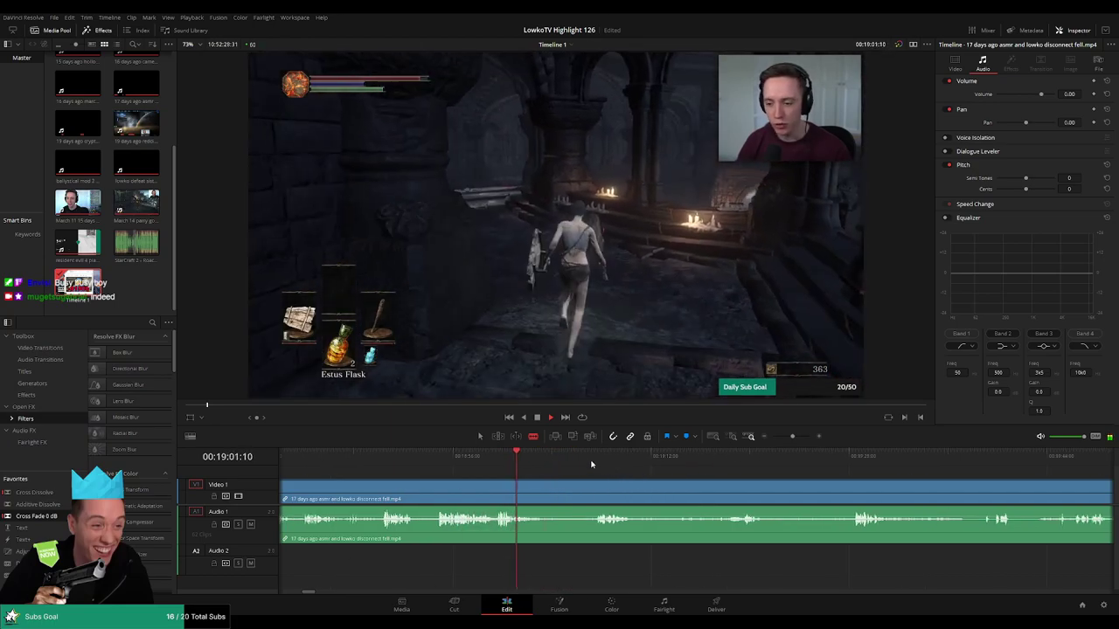
pyautogui.press('l')
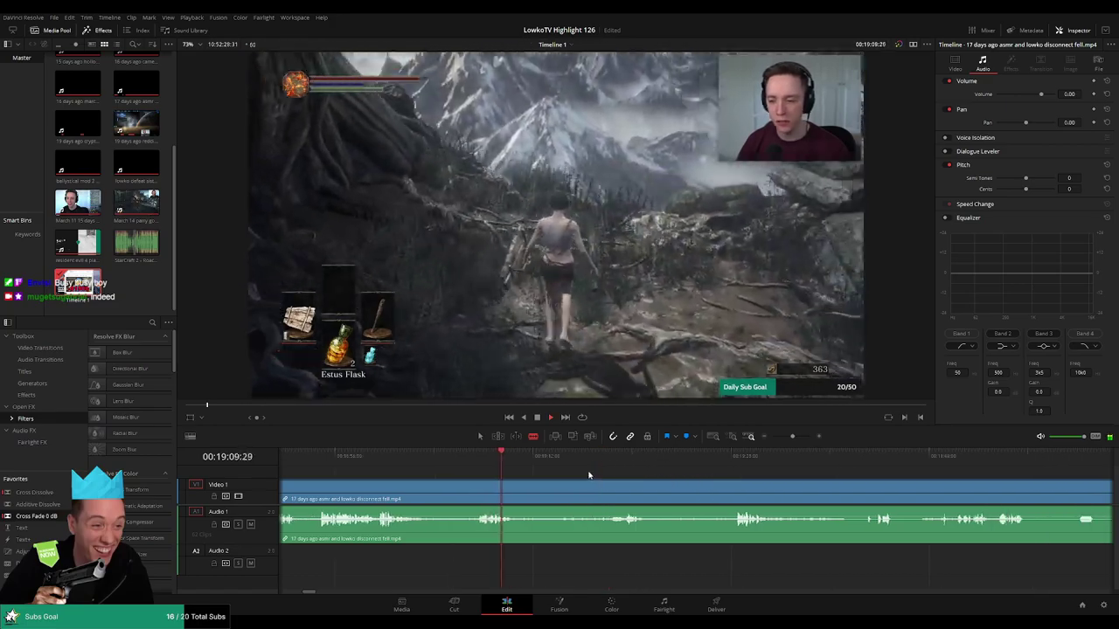
# Split where the action resumes and ripple-delete the dull part before it
pyautogui.click(611, 456)
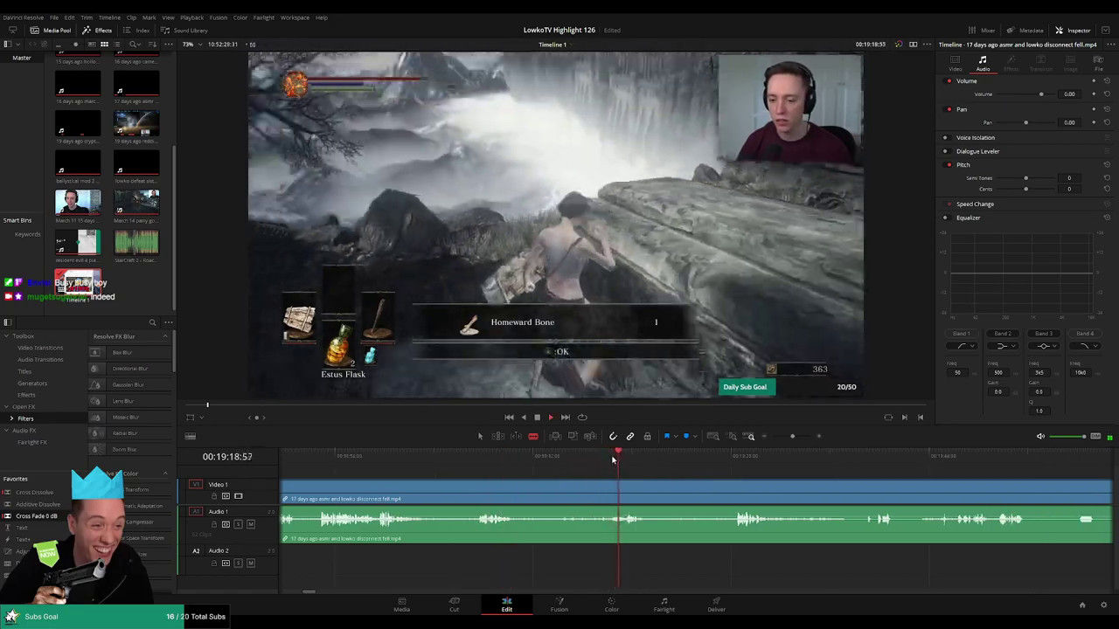
pyautogui.hscroll(1, 611, 465)
pyautogui.click(631, 456)
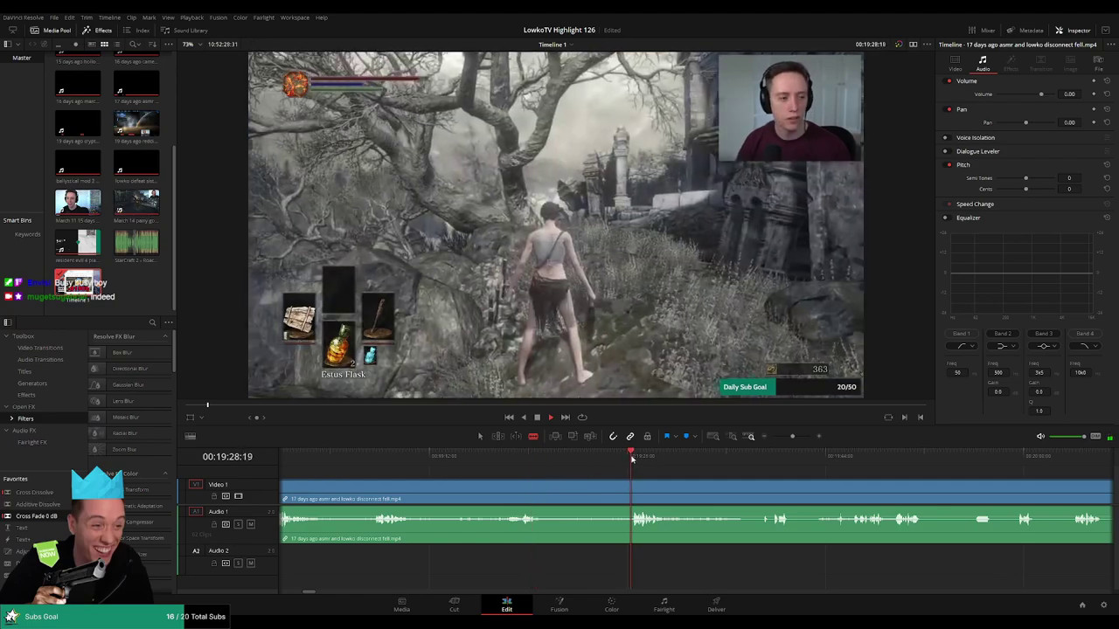
pyautogui.hscroll(2, 586, 476)
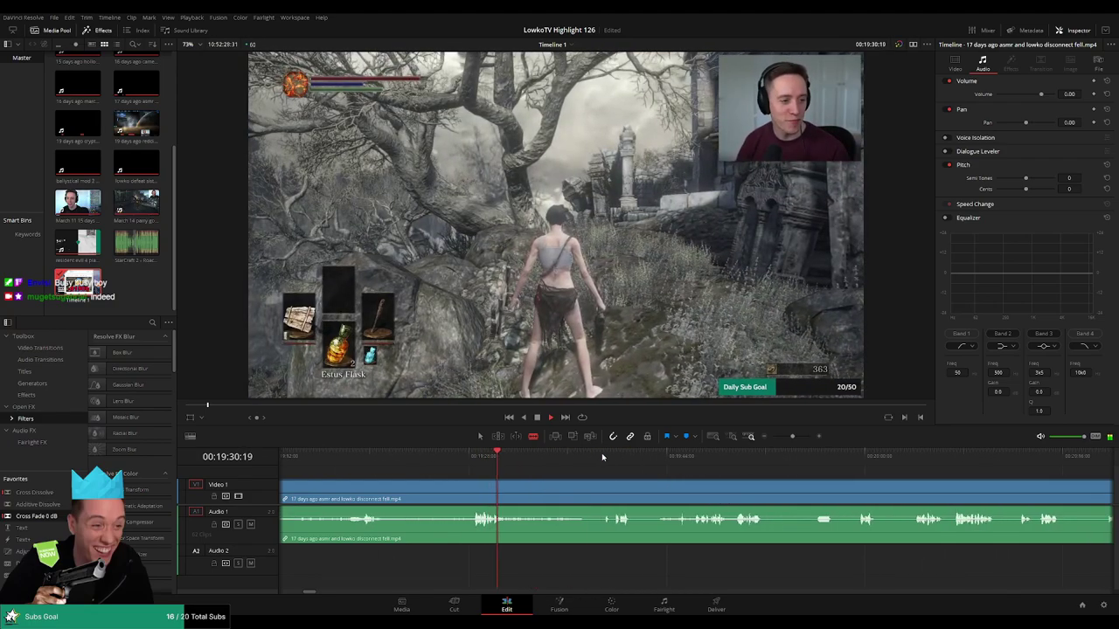
pyautogui.click(610, 456)
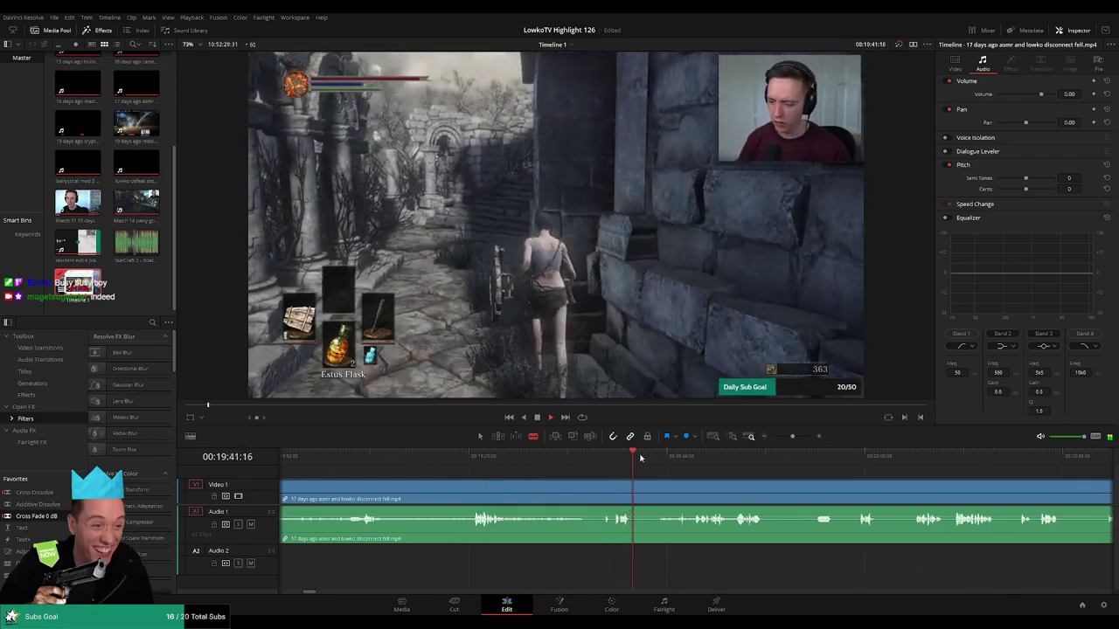
pyautogui.click(549, 456)
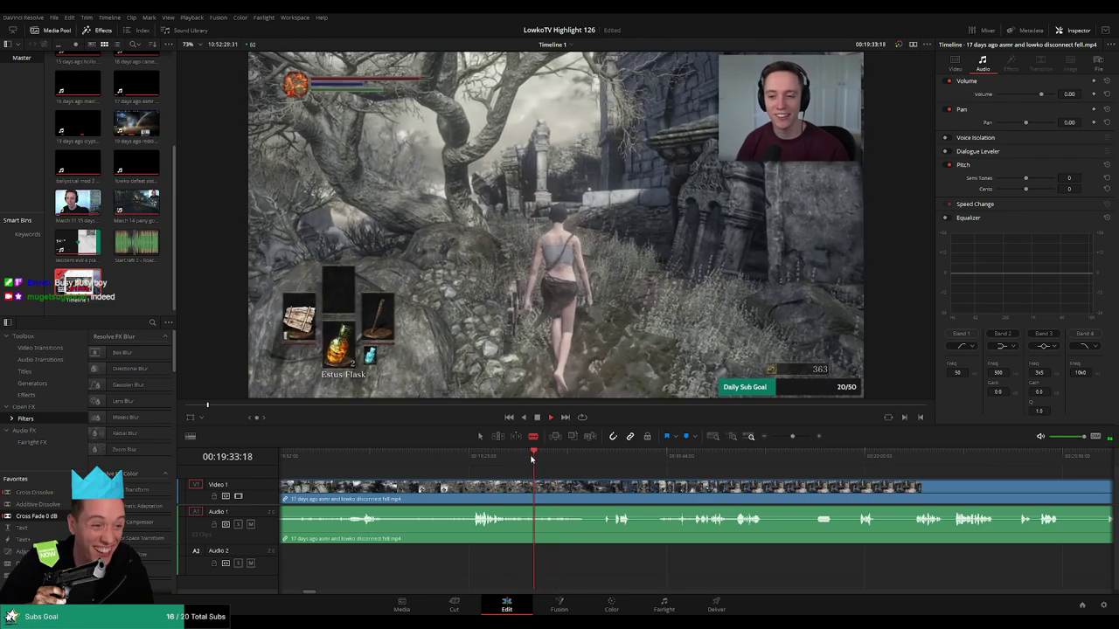
pyautogui.hotkey('ctrl', 'b')
pyautogui.click(509, 493)
pyautogui.press('Delete')
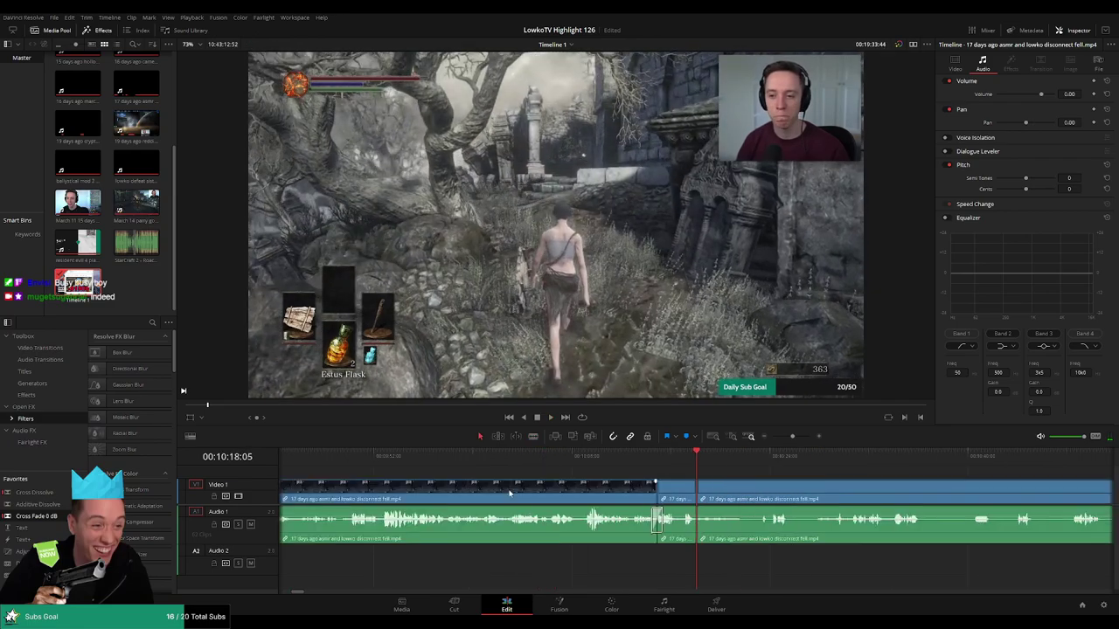
# Isolate the moment near 10:32 with two cuts and drag StarCraft 2 - Roach Quotes beneath it
pyautogui.hscroll(3, 634, 477)
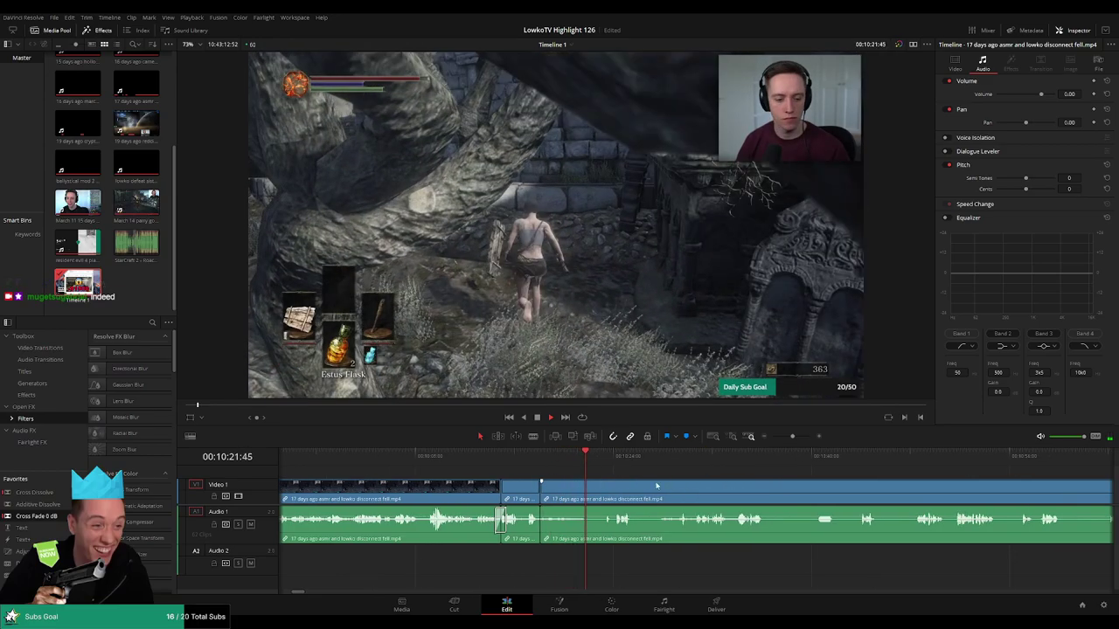
pyautogui.hscroll(3, 559, 485)
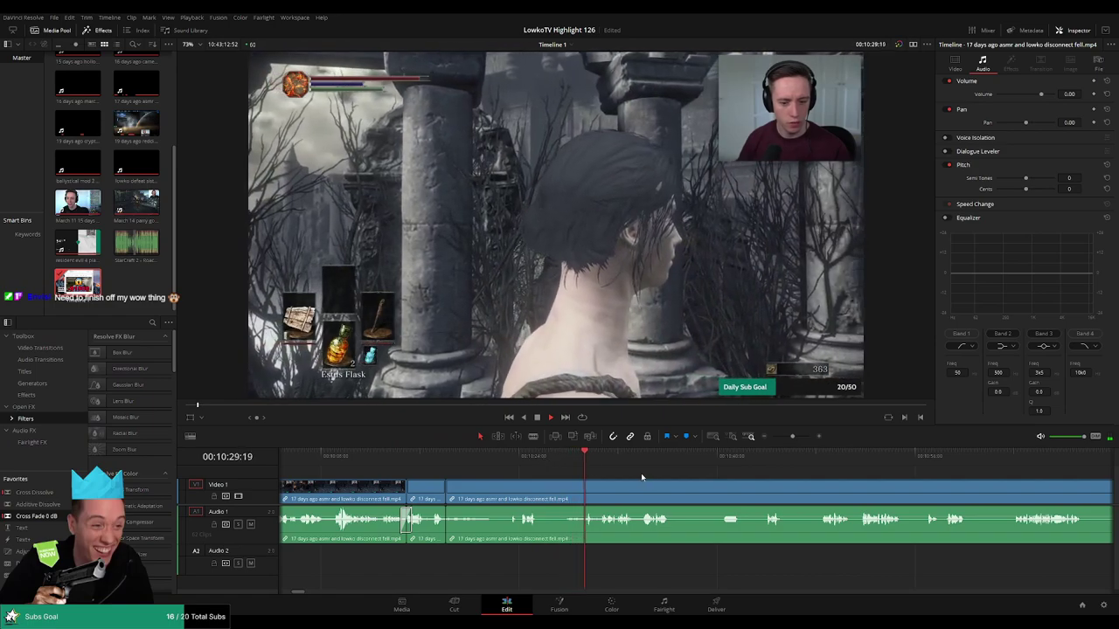
pyautogui.hscroll(2, 612, 475)
pyautogui.hscroll(2, 581, 472)
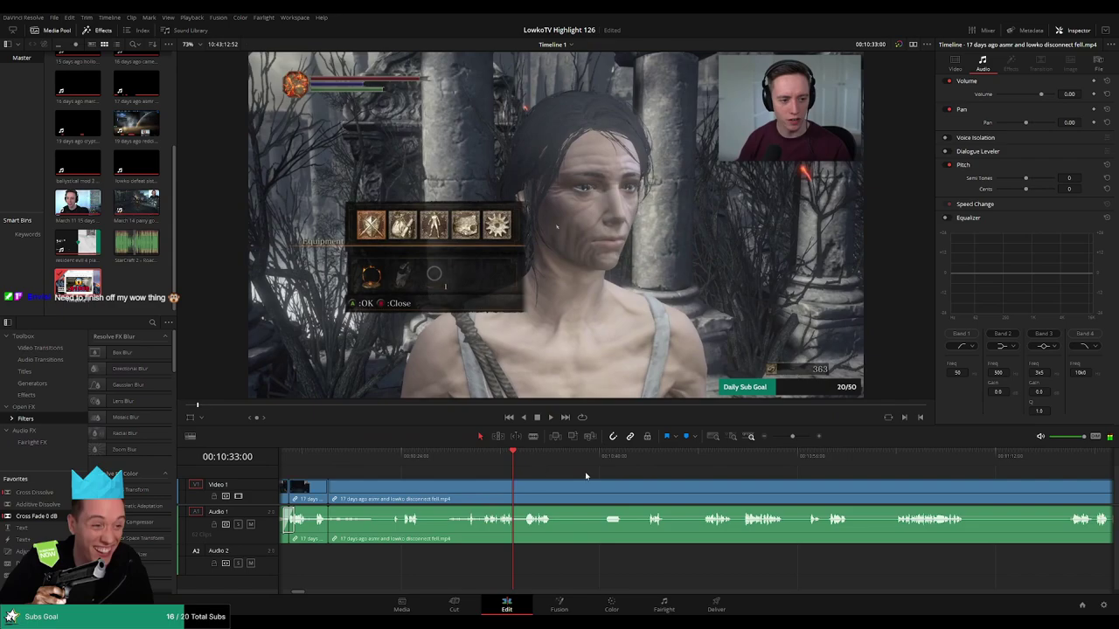
pyautogui.scroll(2, 664, 473)
pyautogui.moveTo(583, 458); pyautogui.dragTo(602, 458)
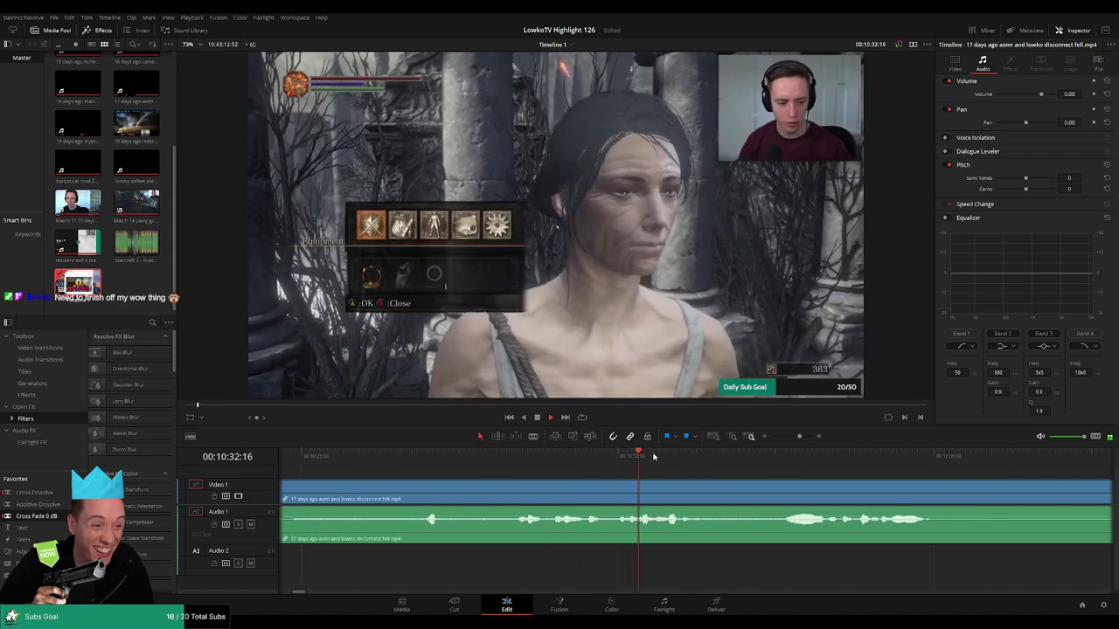
pyautogui.press('space')
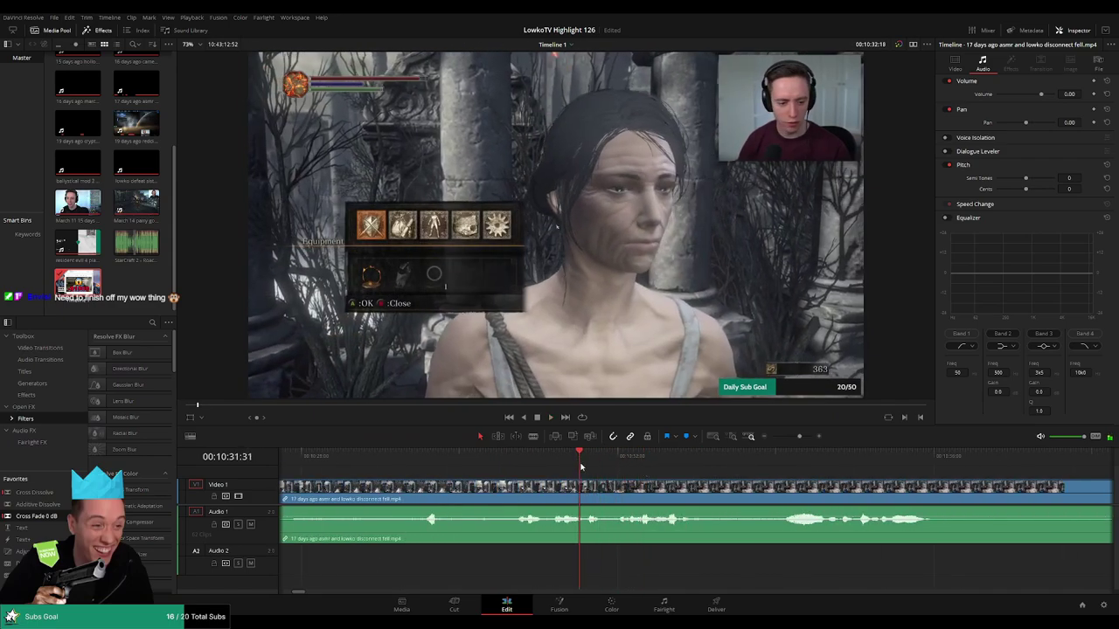
pyautogui.click(634, 494)
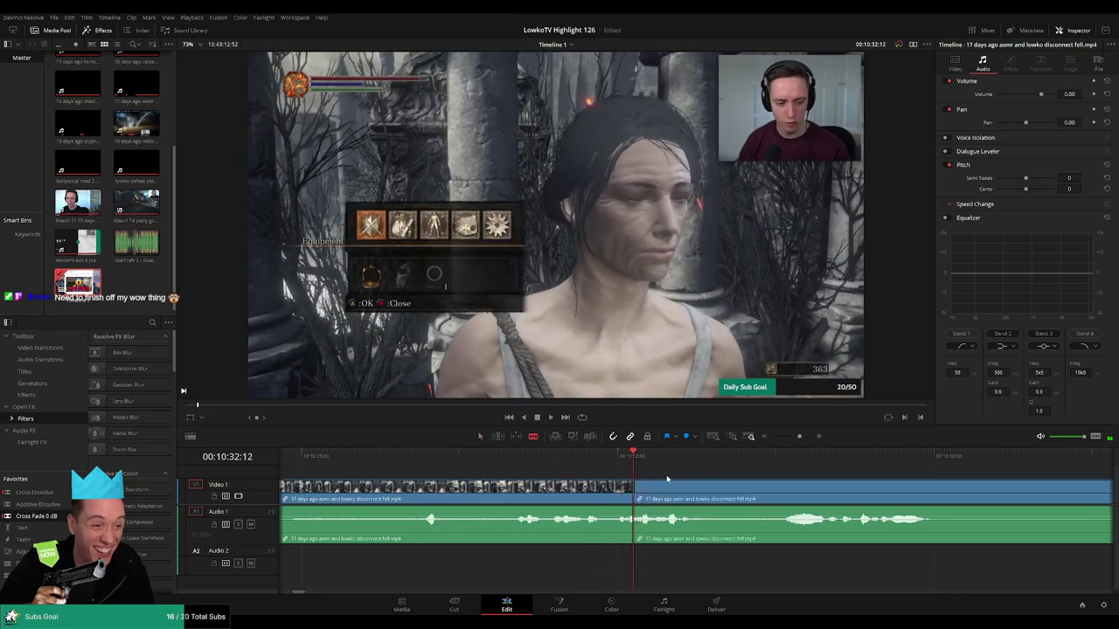
pyautogui.click(649, 505)
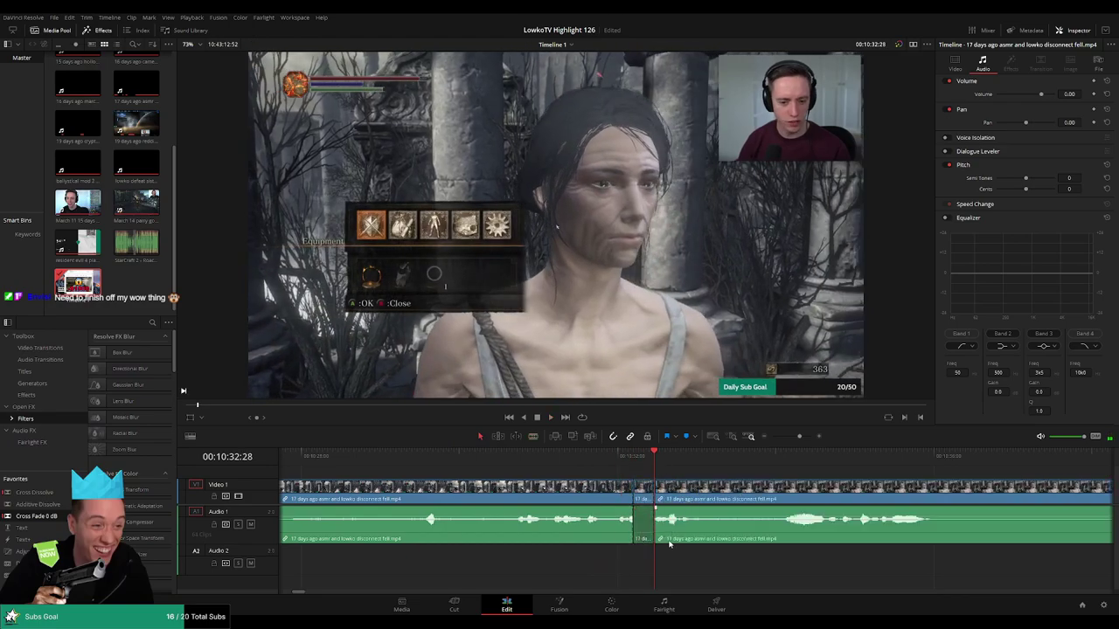
pyautogui.moveTo(137, 245)
pyautogui.mouseDown()
pyautogui.moveTo(668, 564)
pyautogui.moveTo(655, 546)
pyautogui.mouseUp()
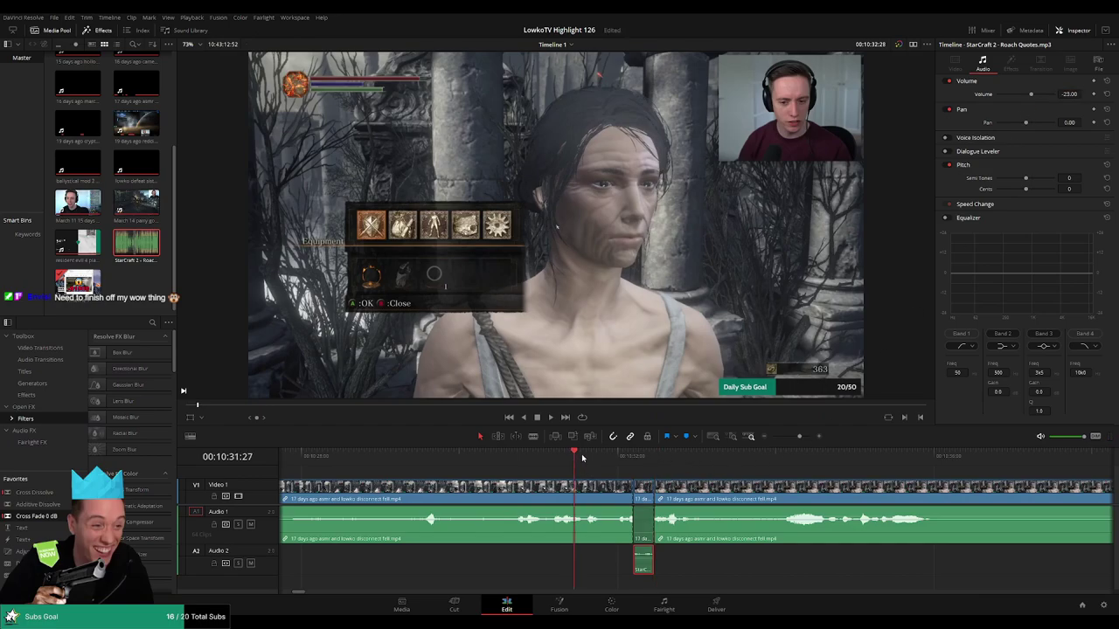
# Play back the roach quote sound, then blade the stream clip again near 00:10:40
pyautogui.press('space')
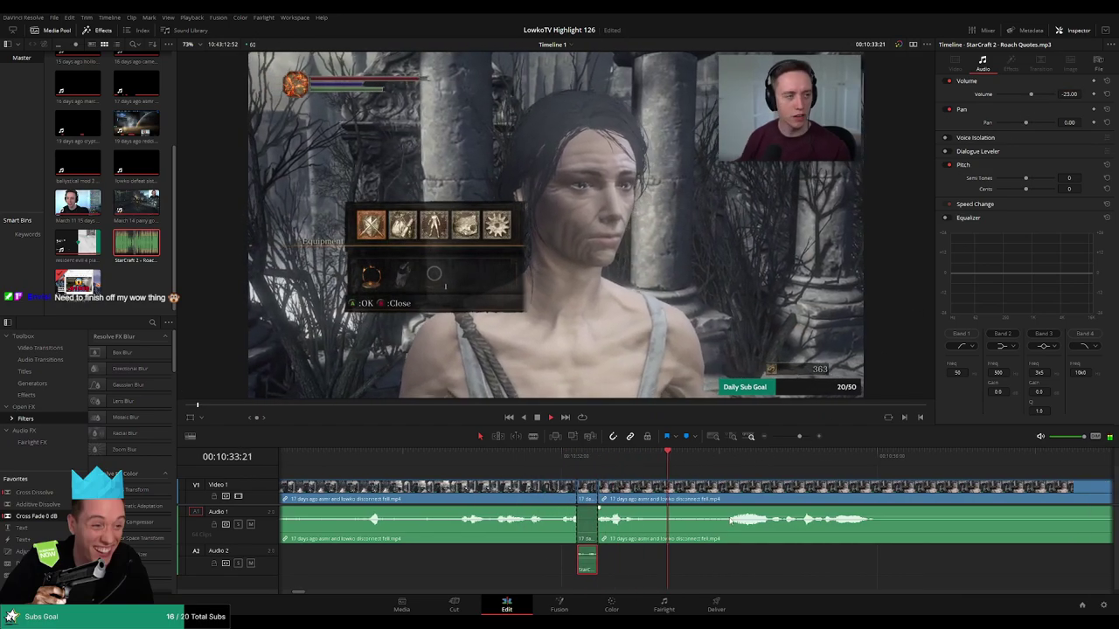
pyautogui.scroll(-3, 743, 476)
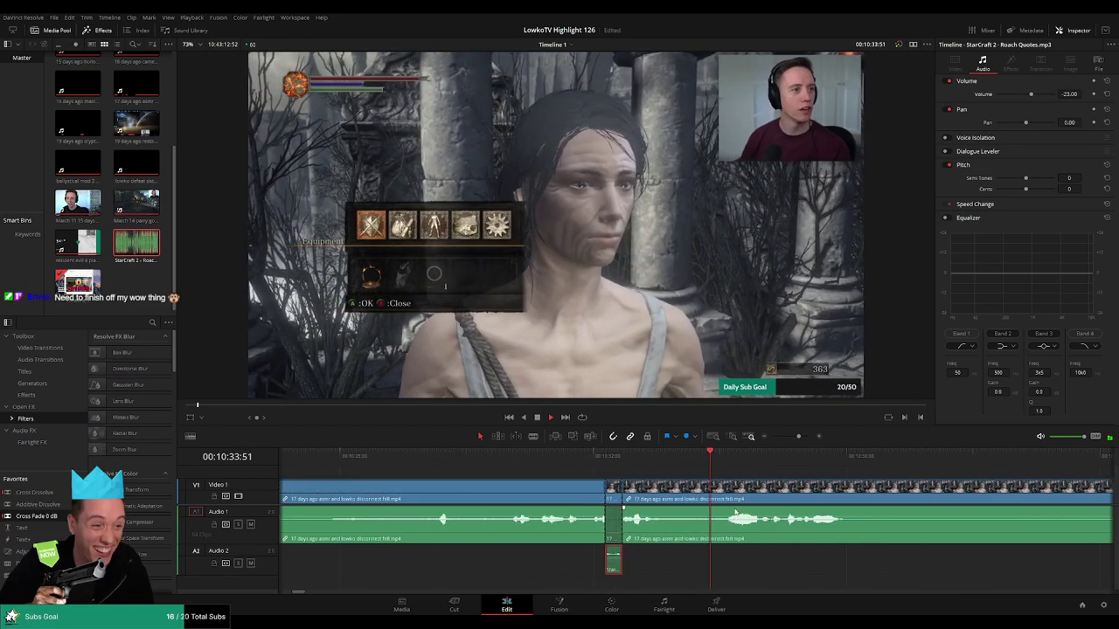
pyautogui.press('b')
pyautogui.click(726, 488)
pyautogui.click(786, 455)
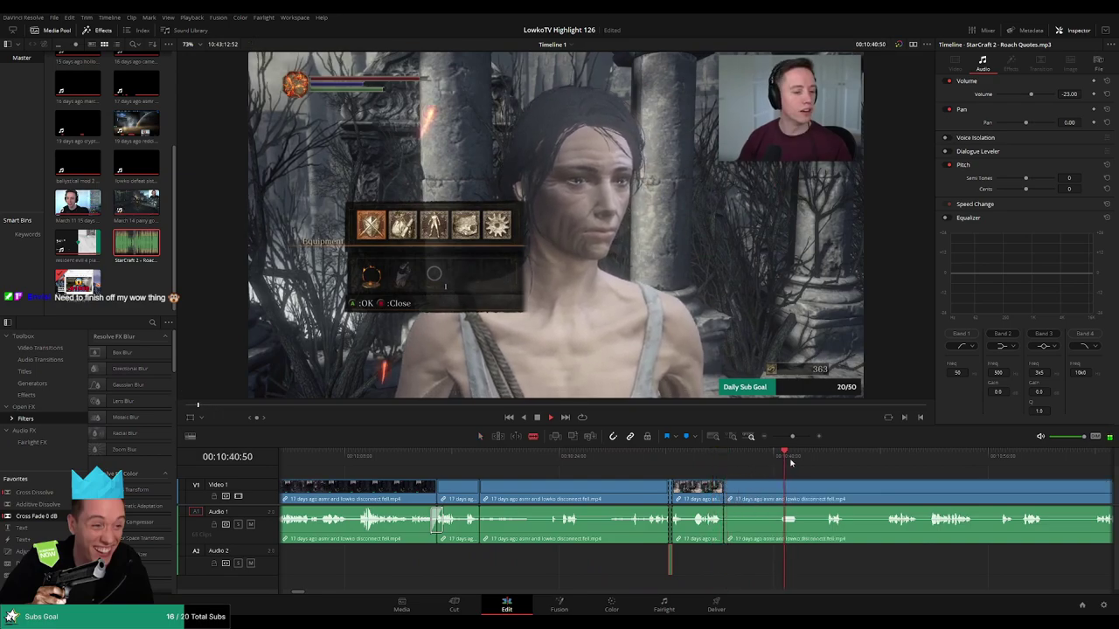
# Blade and ripple-delete the first dull pieces of footage near 10:40
pyautogui.hscroll(2, 769, 465)
pyautogui.click(726, 476)
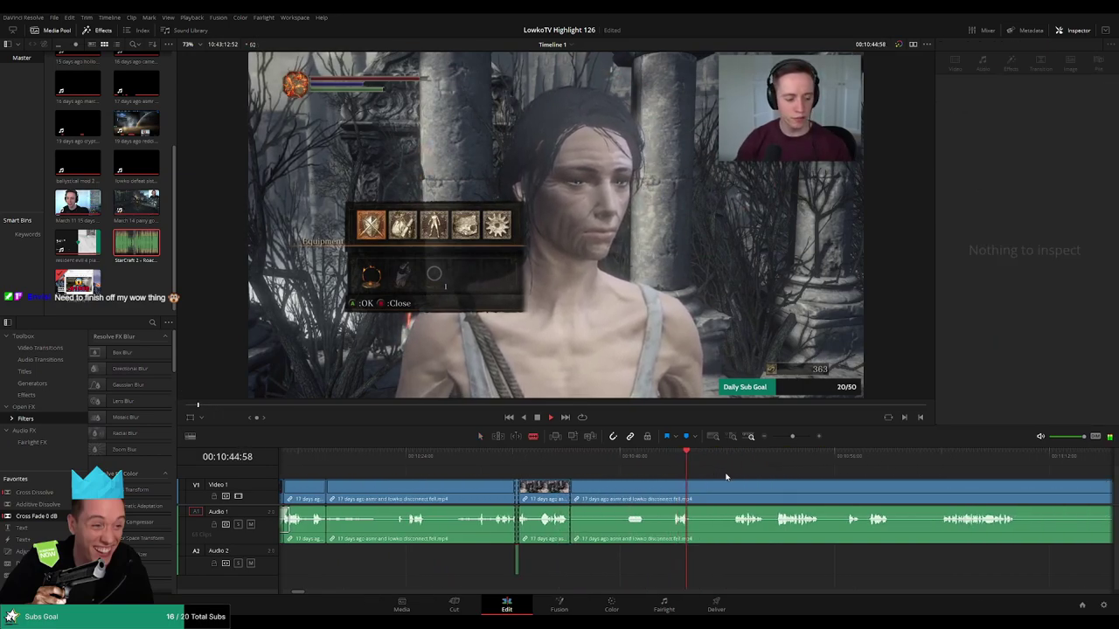
pyautogui.click(676, 494)
pyautogui.press('a')
pyautogui.click(638, 496)
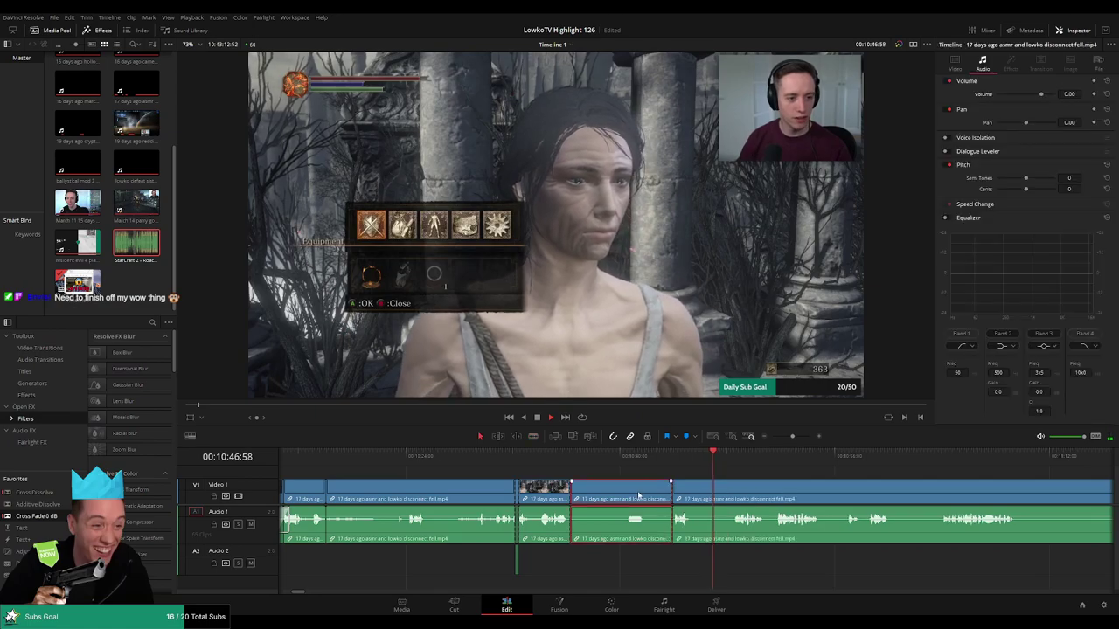
pyautogui.press('Delete')
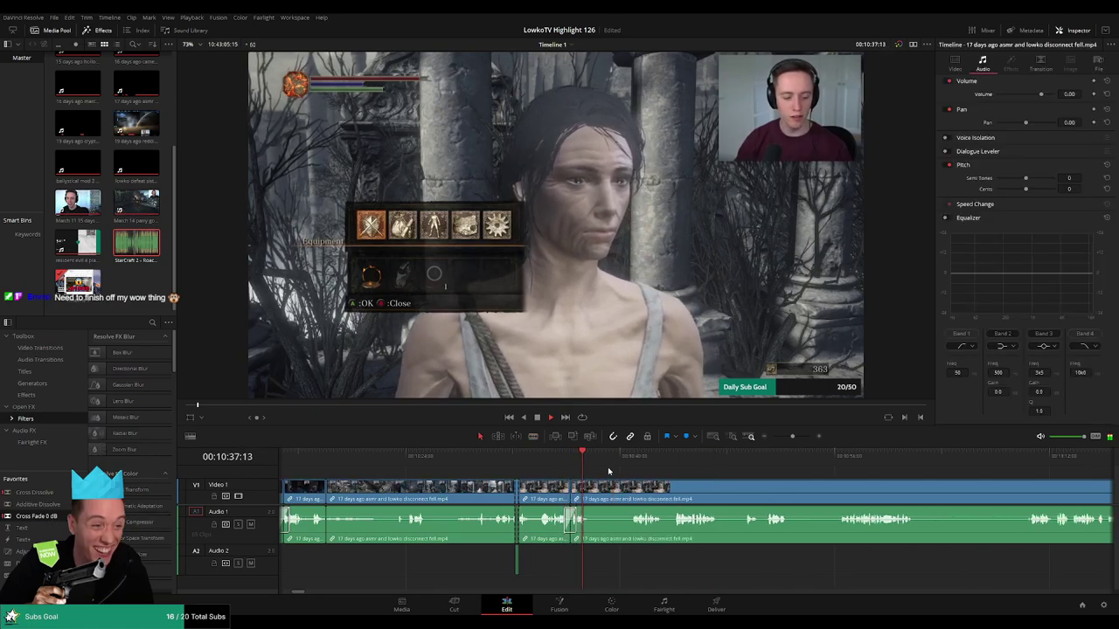
pyautogui.click(632, 456)
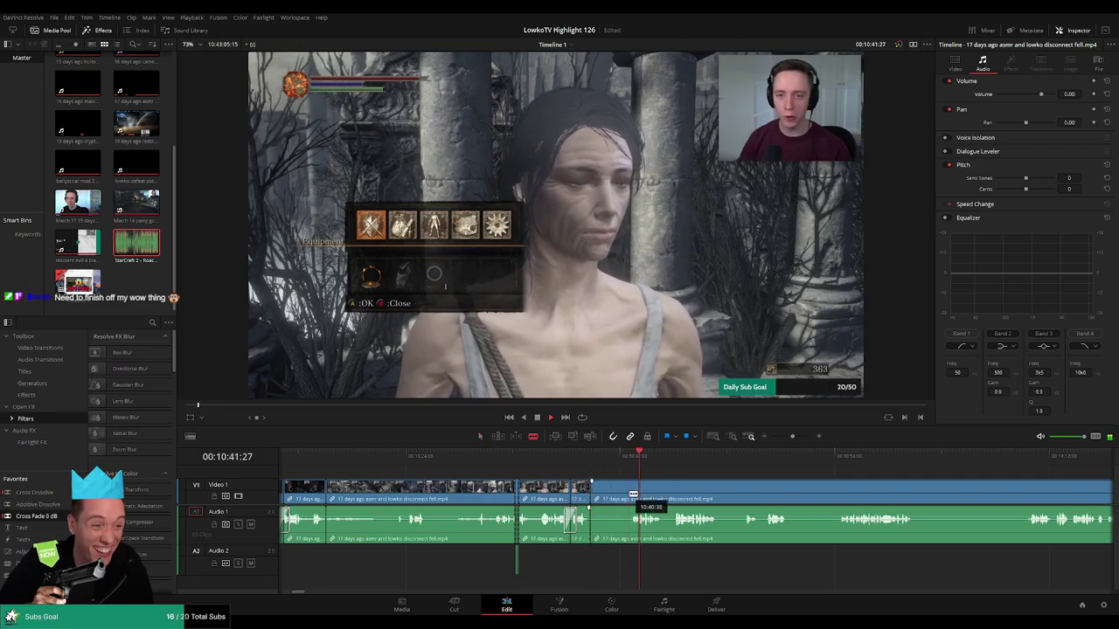
pyautogui.press('Delete')
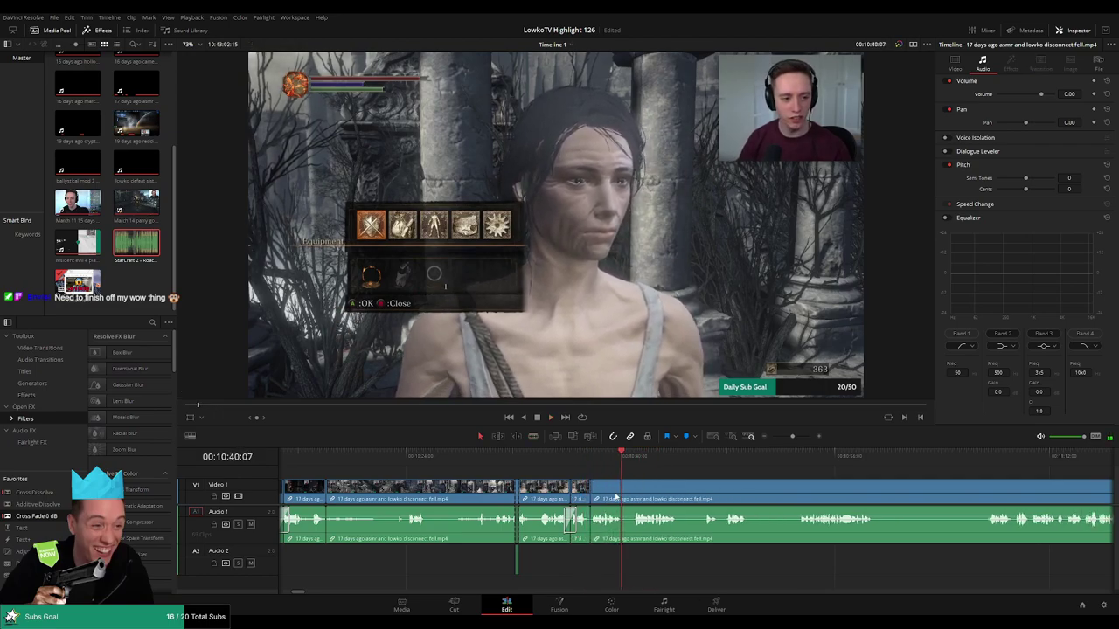
# Cut out the remaining short dull pieces up to about 10:47, closing every gap
pyautogui.scroll(2, 669, 492)
pyautogui.scroll(-3, 562, 492)
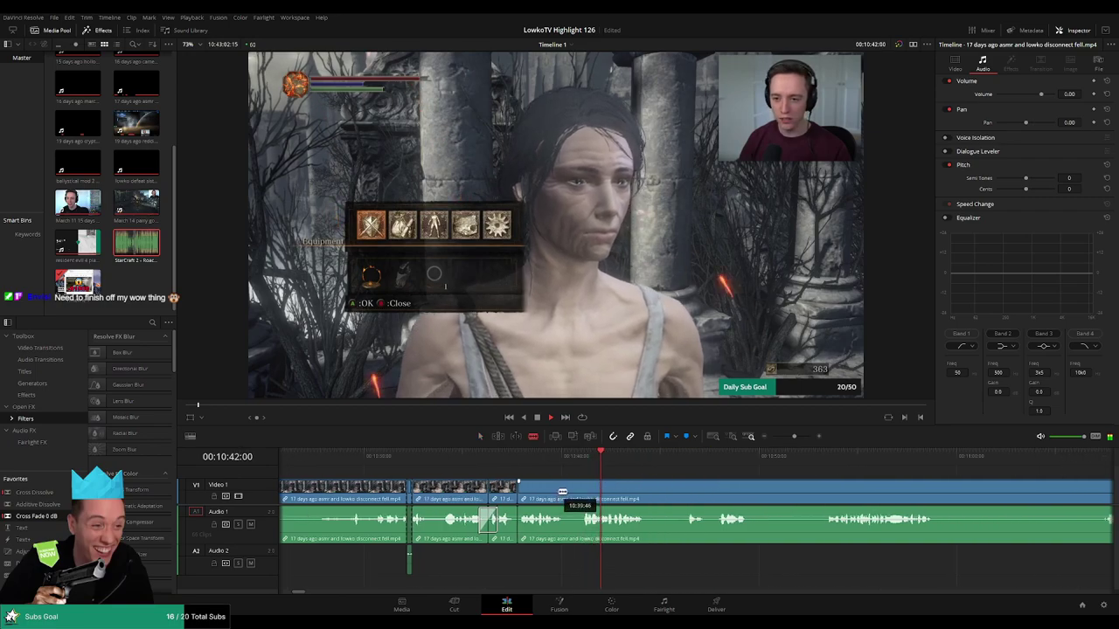
pyautogui.click(563, 492)
pyautogui.click(582, 492)
pyautogui.press('a')
pyautogui.click(574, 494)
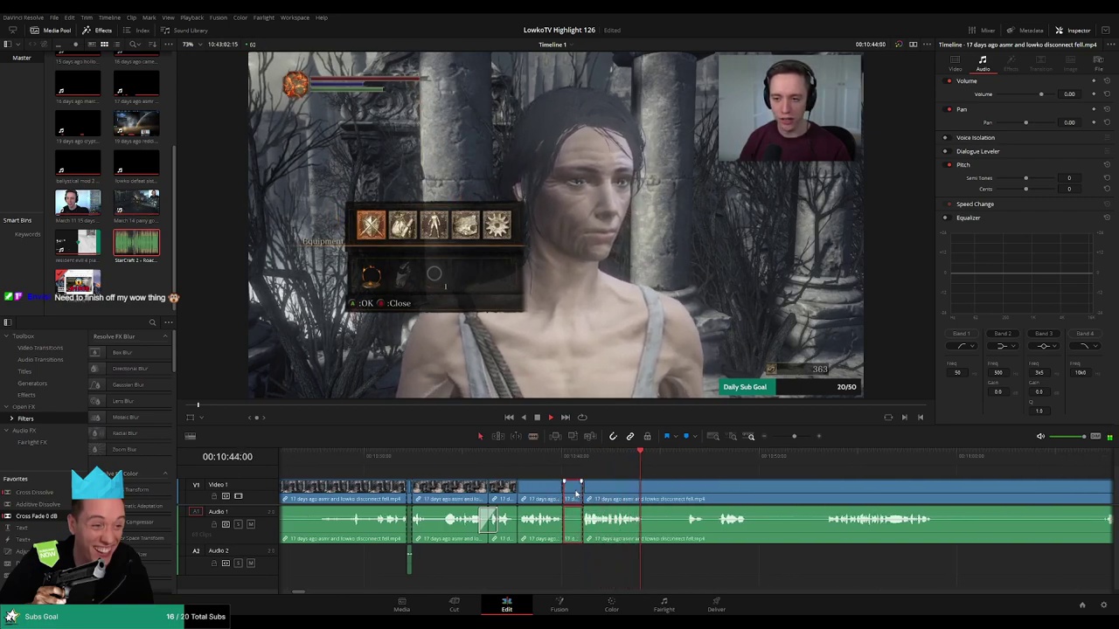
pyautogui.press('Delete')
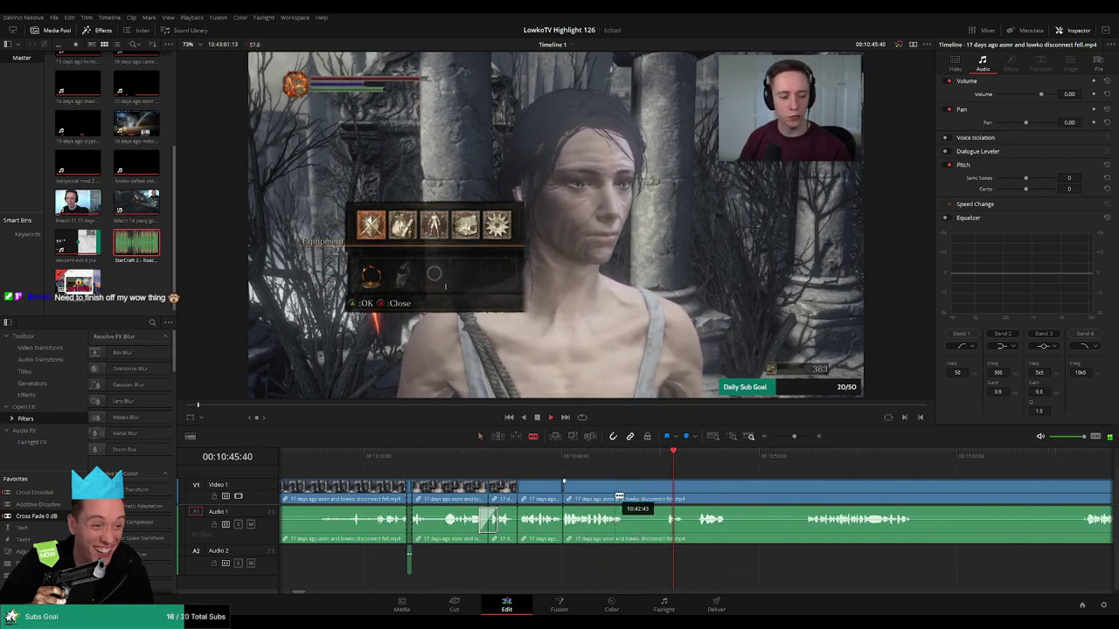
pyautogui.click(628, 496)
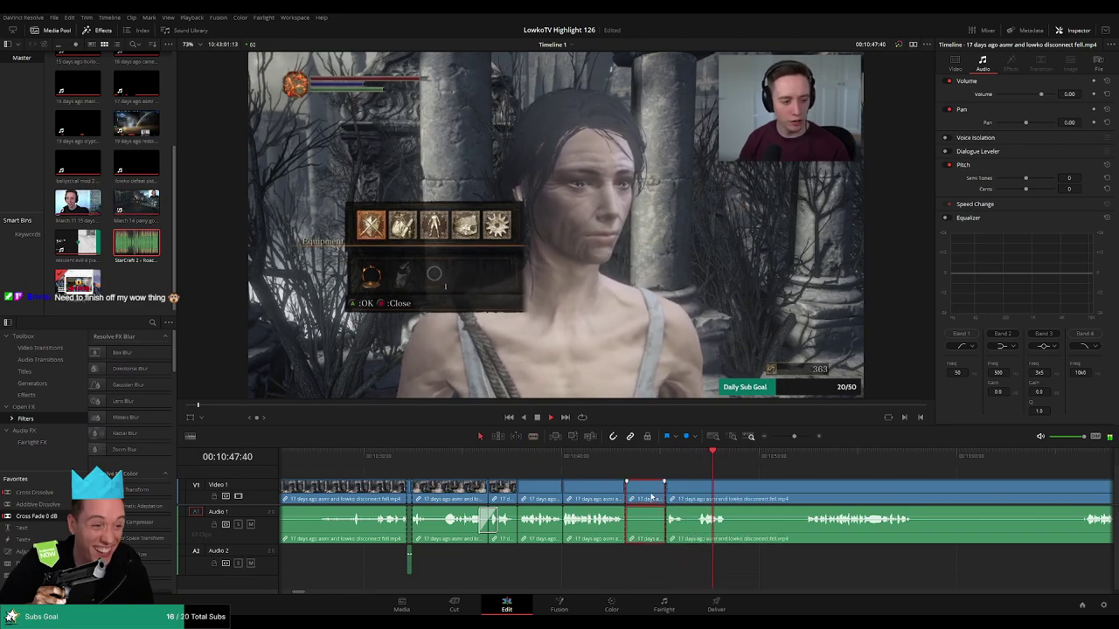
pyautogui.press('Delete')
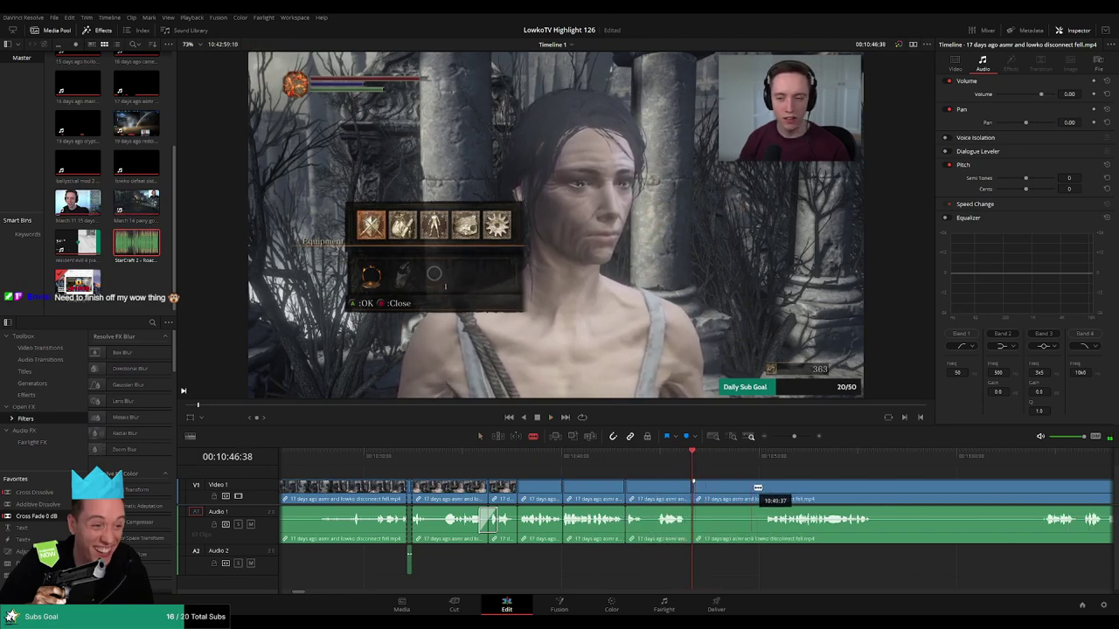
pyautogui.press('Delete')
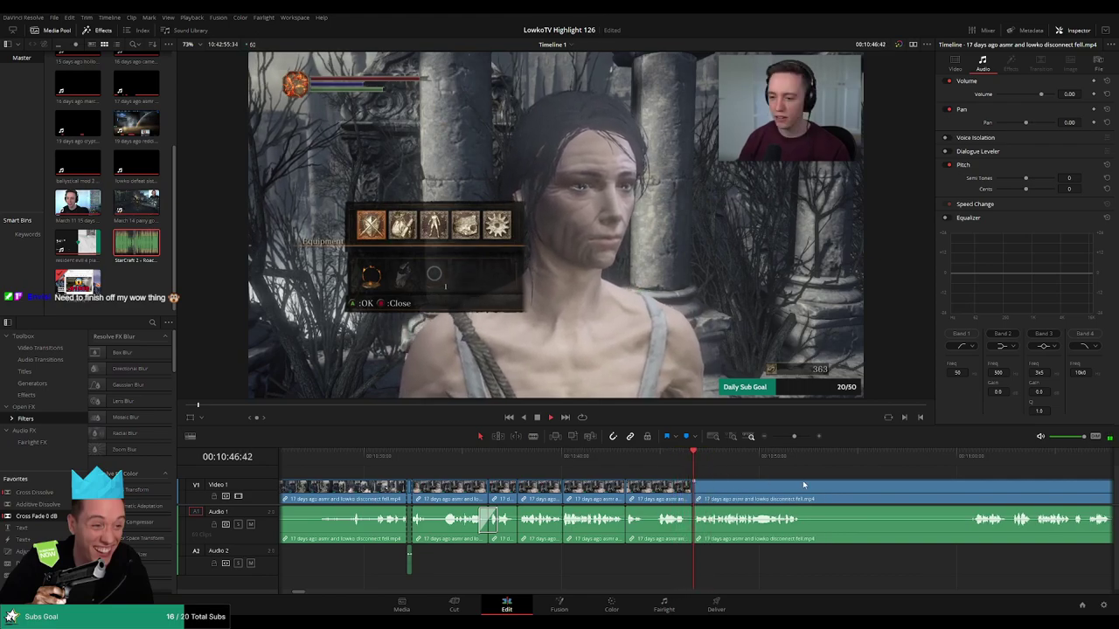
# Split the footage at 10:49, place StarCraft 2 - Roach Quotes on Audio 2 there, and preview it
pyautogui.hscroll(2, 787, 485)
pyautogui.hscroll(1, 559, 485)
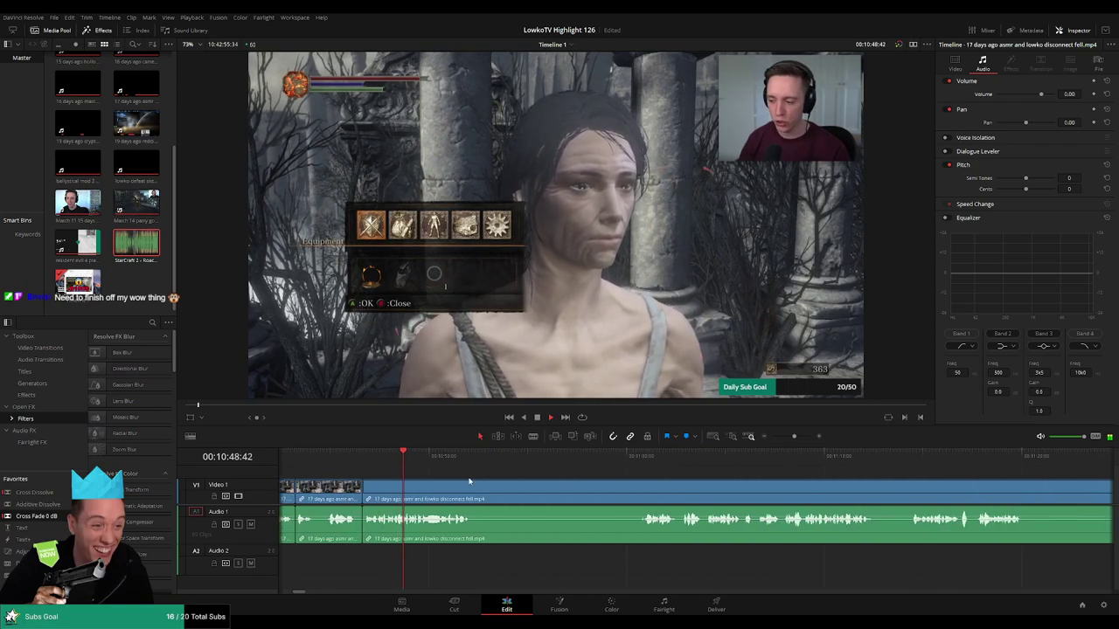
pyautogui.hscroll(1, 525, 496)
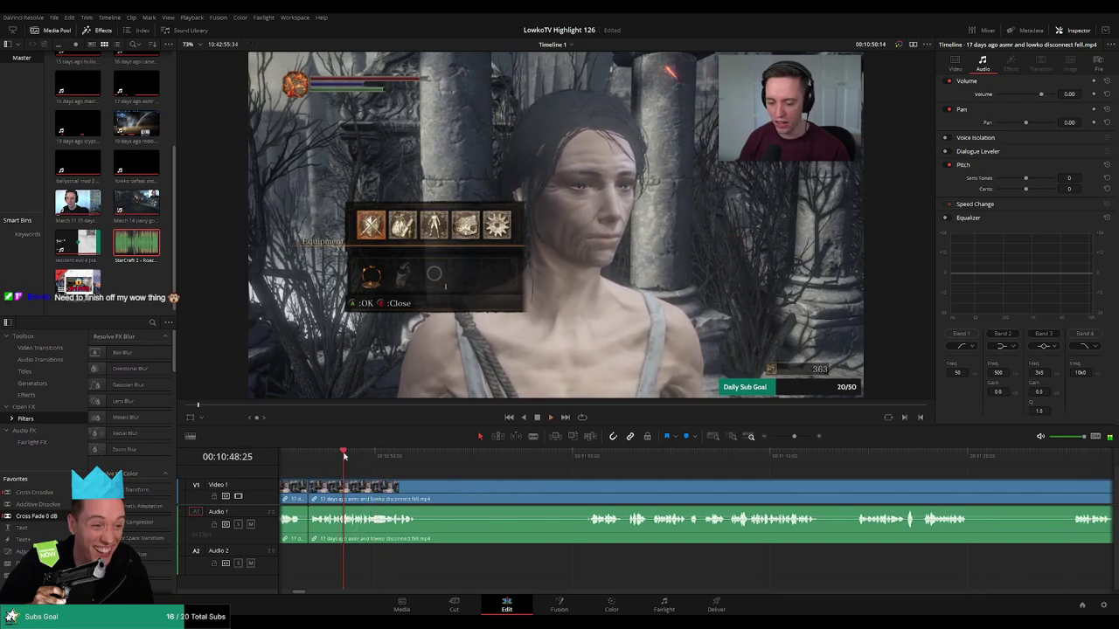
pyautogui.scroll(2, 648, 473)
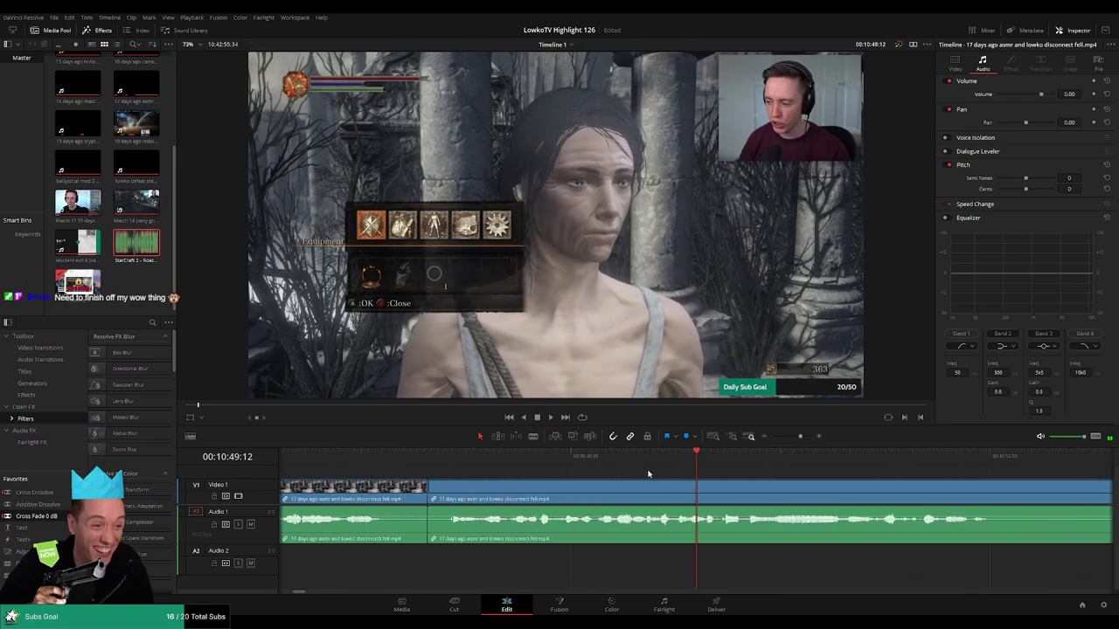
pyautogui.moveTo(647, 474)
pyautogui.mouseDown()
pyautogui.moveTo(683, 476)
pyautogui.moveTo(690, 463)
pyautogui.moveTo(675, 466)
pyautogui.mouseUp()
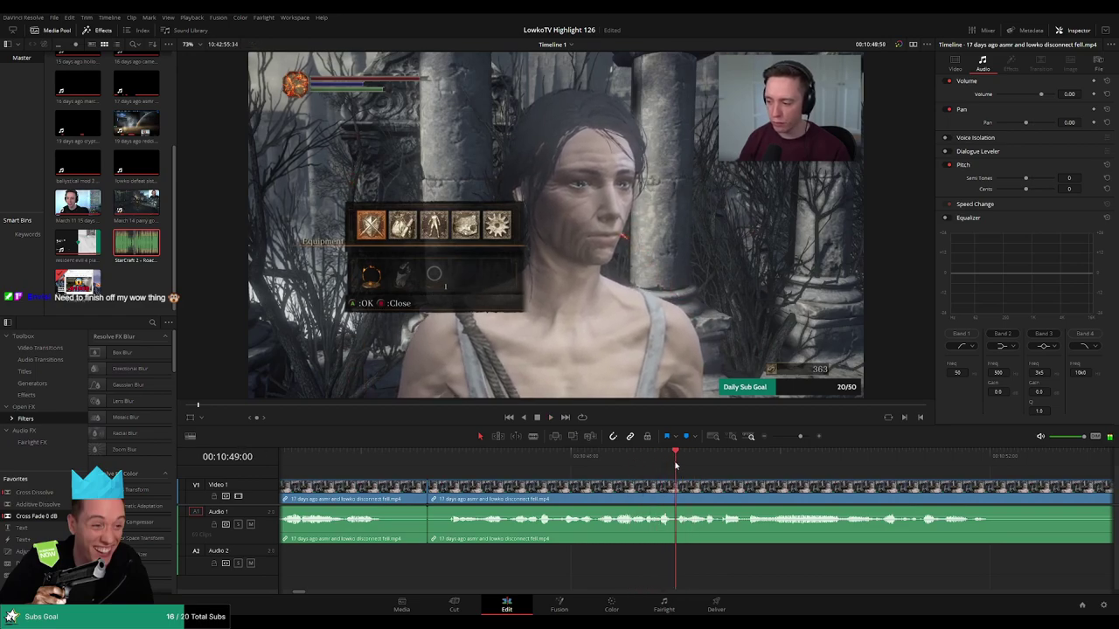
pyautogui.click(697, 491)
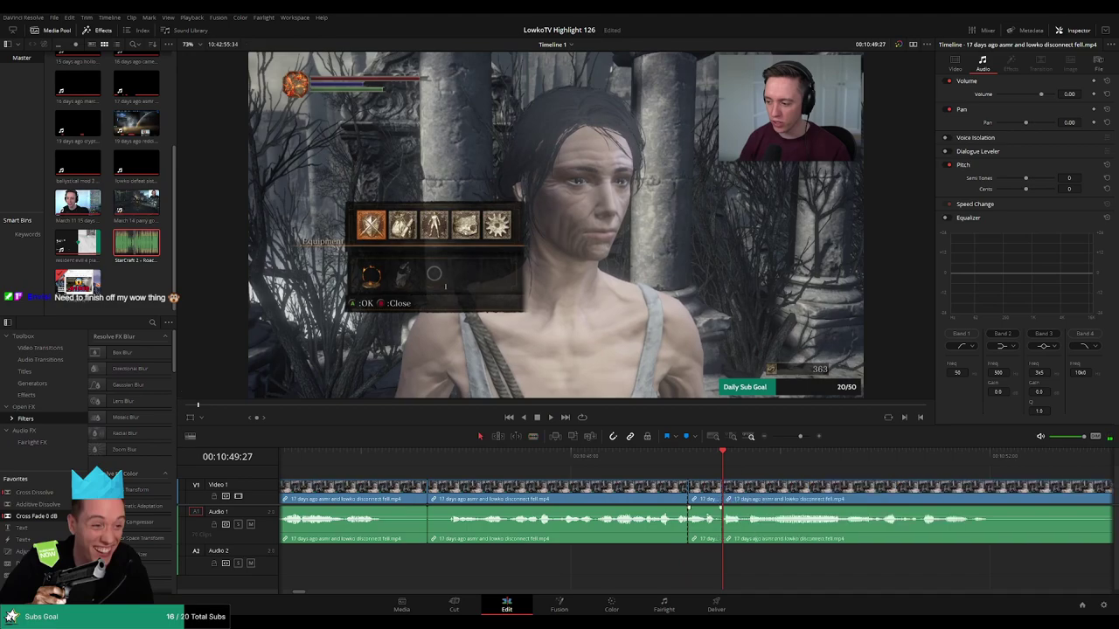
pyautogui.moveTo(135, 245); pyautogui.dragTo(697, 559)
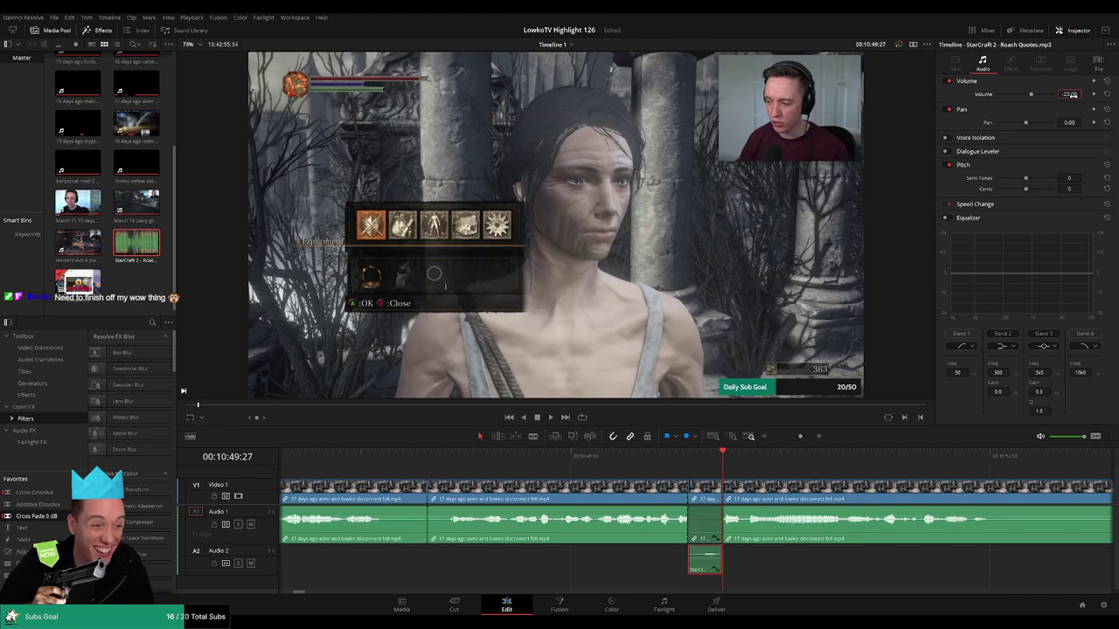
pyautogui.click(694, 451)
pyautogui.press('space')
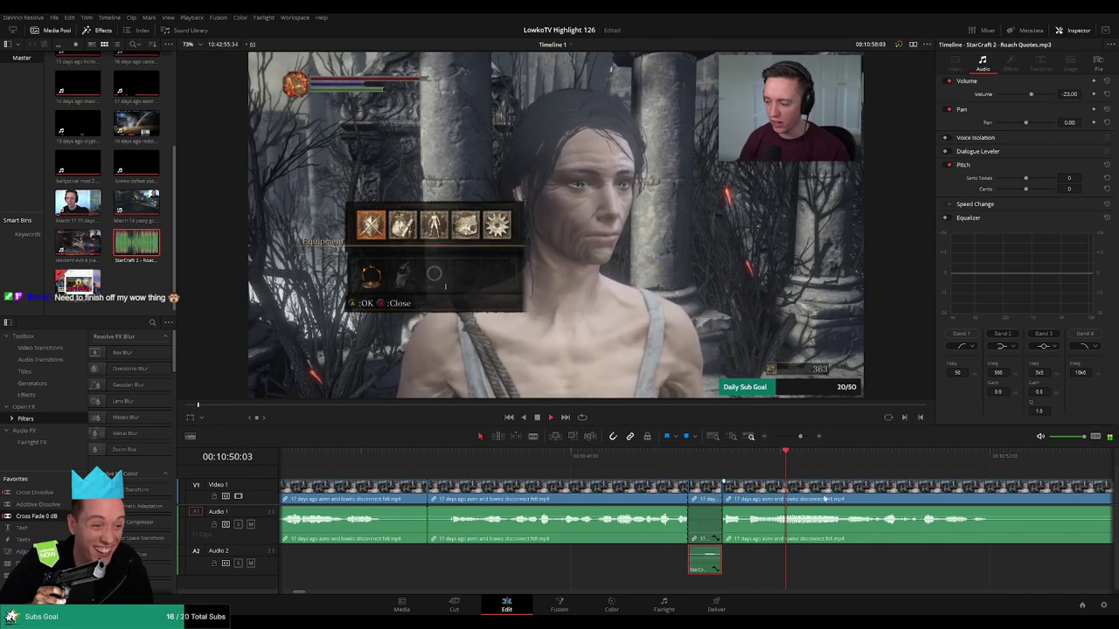
pyautogui.scroll(-3, 798, 494)
pyautogui.hscroll(5, 798, 494)
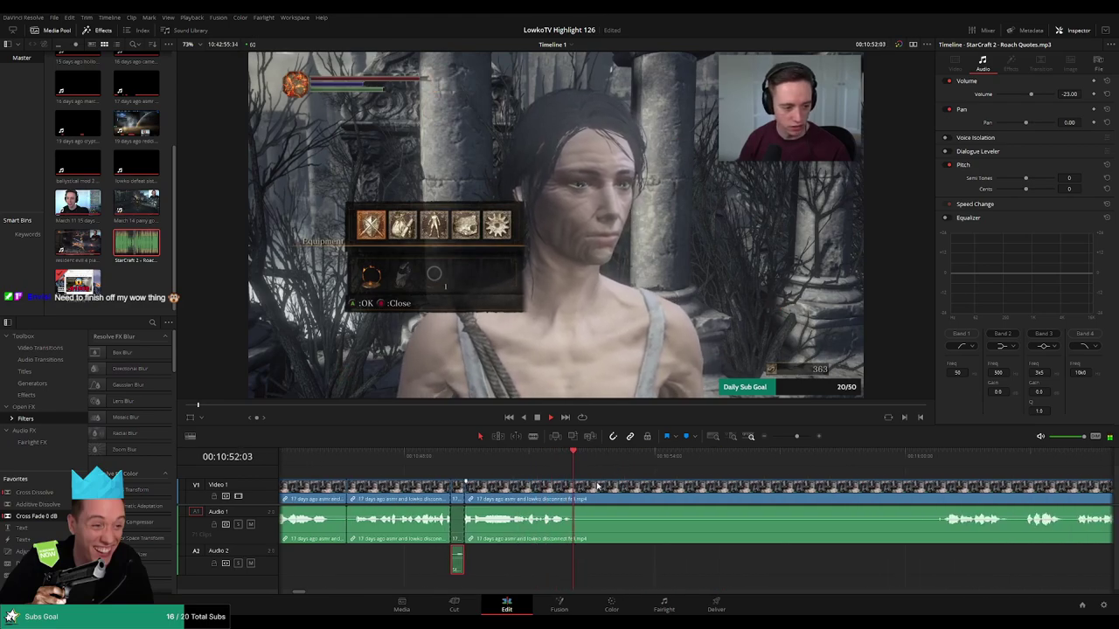
# Blade and ripple-delete the dull stretch following the sound clip
pyautogui.click(592, 487)
pyautogui.click(941, 486)
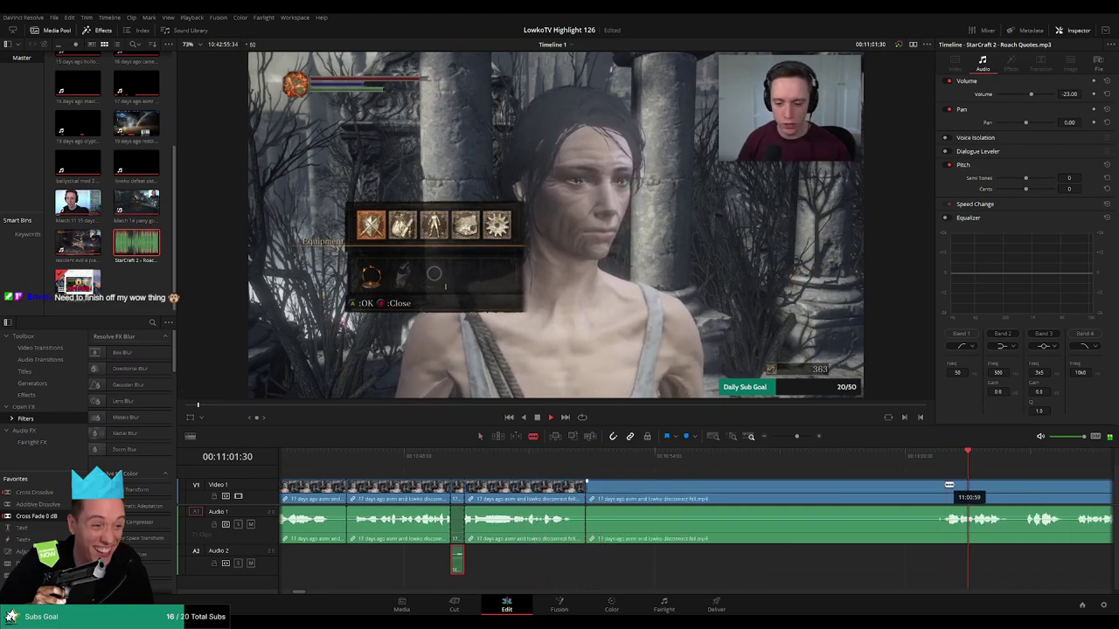
pyautogui.press('a')
pyautogui.click(609, 491)
pyautogui.press('Delete')
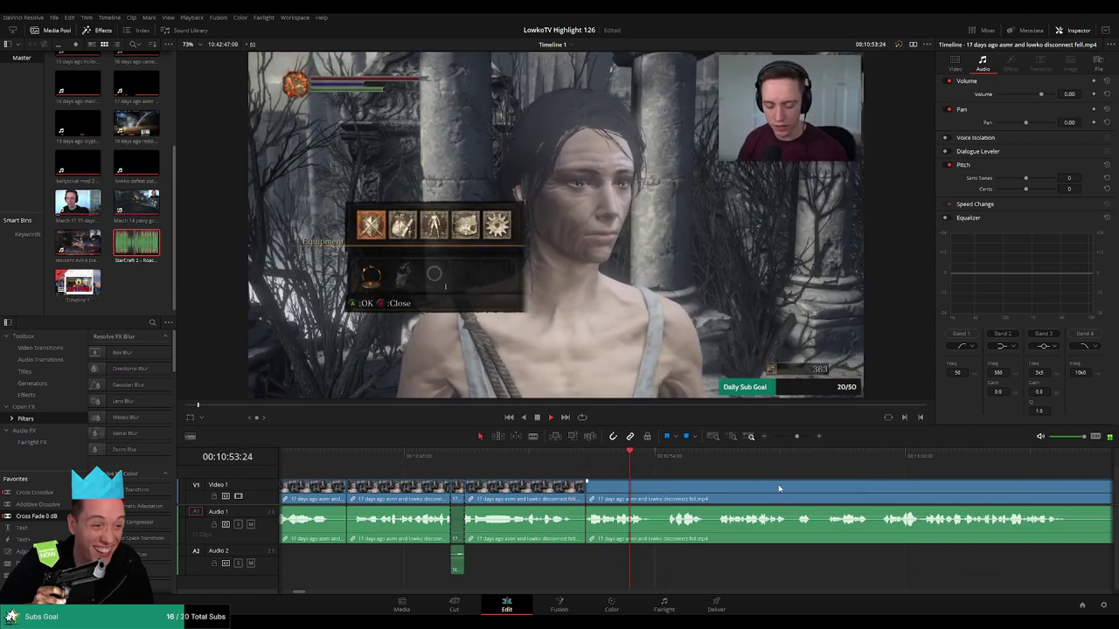
# Ripple-delete the dull stretch of equipment-menu footage around 00:11:16
pyautogui.hscroll(4, 629, 478)
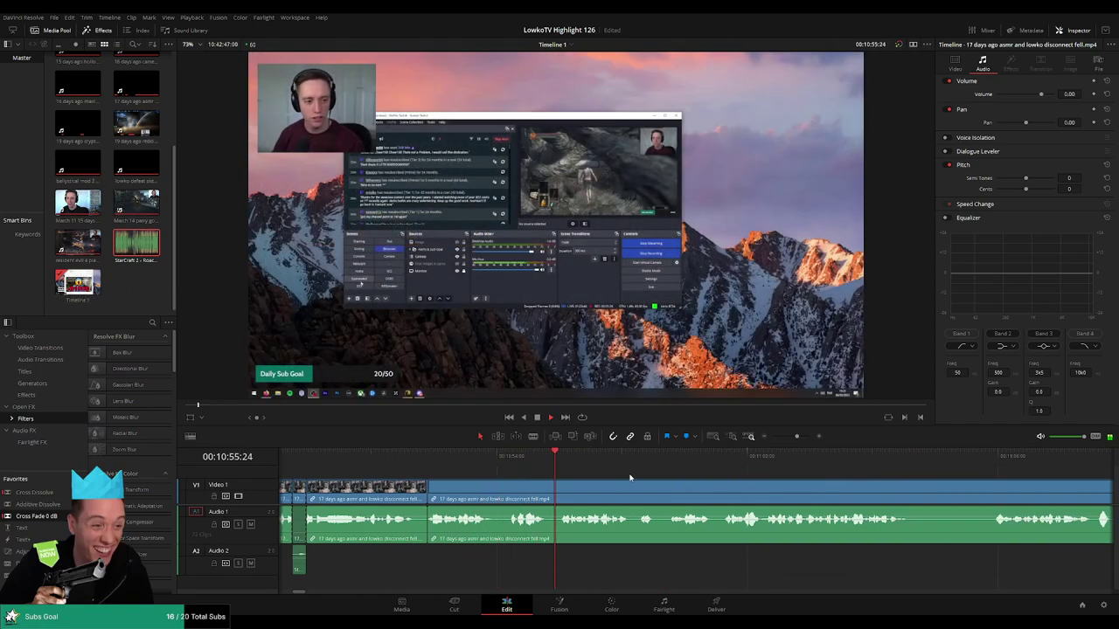
pyautogui.hscroll(4, 628, 478)
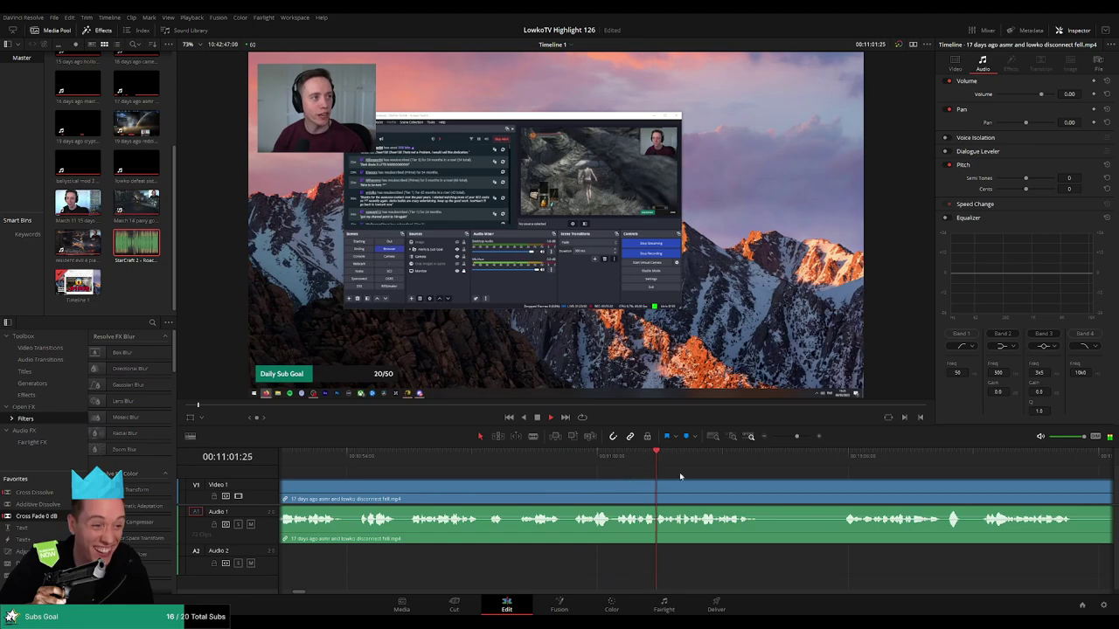
pyautogui.hscroll(4, 597, 476)
pyautogui.hscroll(3, 676, 480)
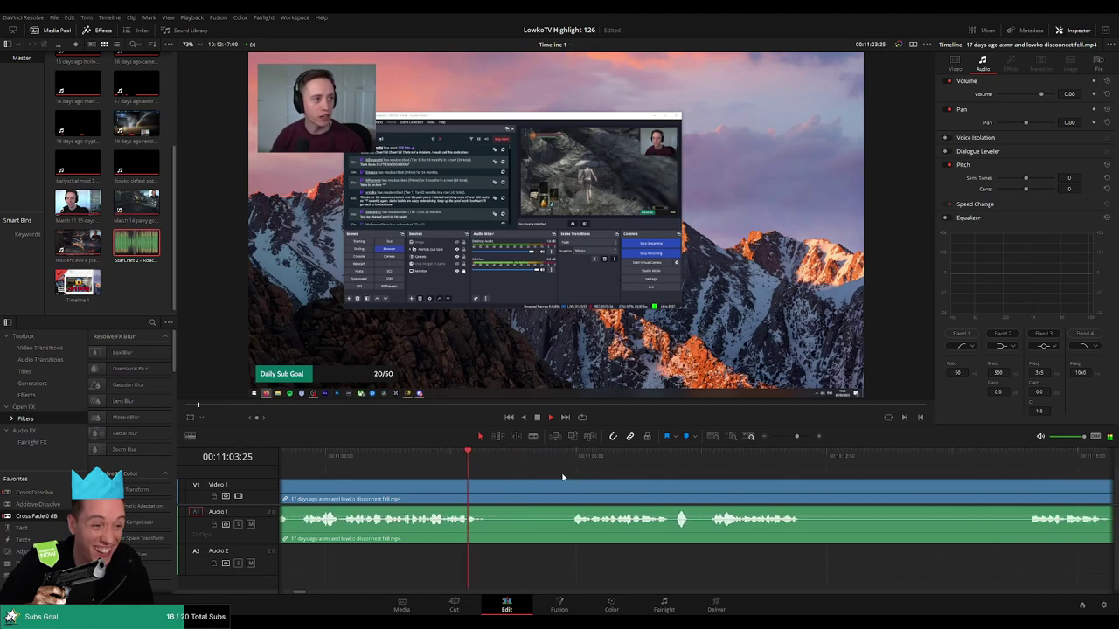
pyautogui.click(488, 486)
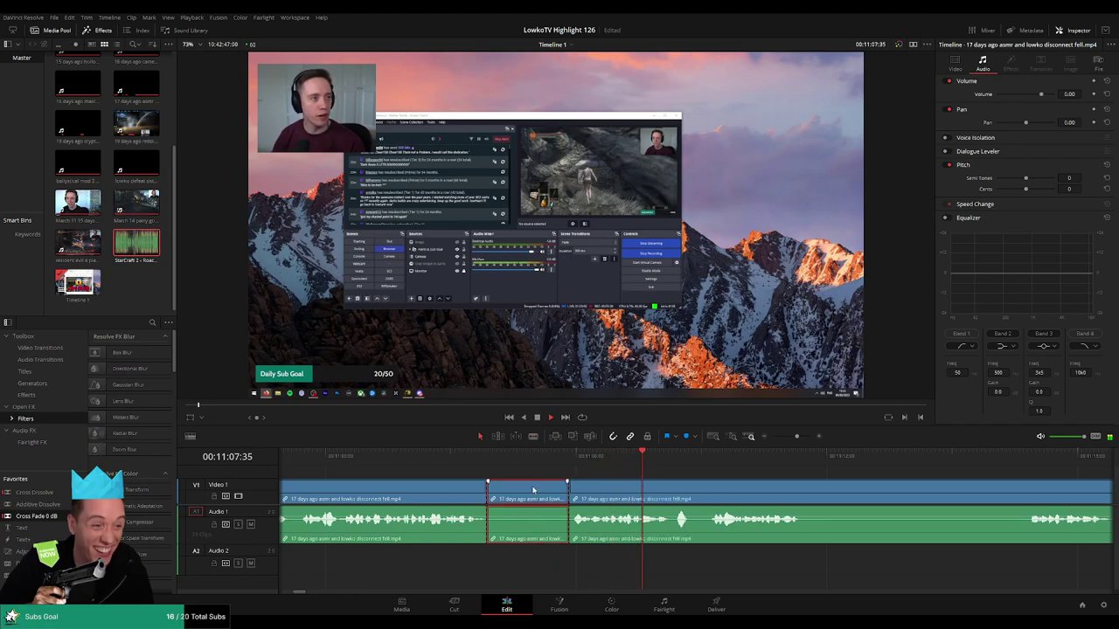
pyautogui.press('Delete')
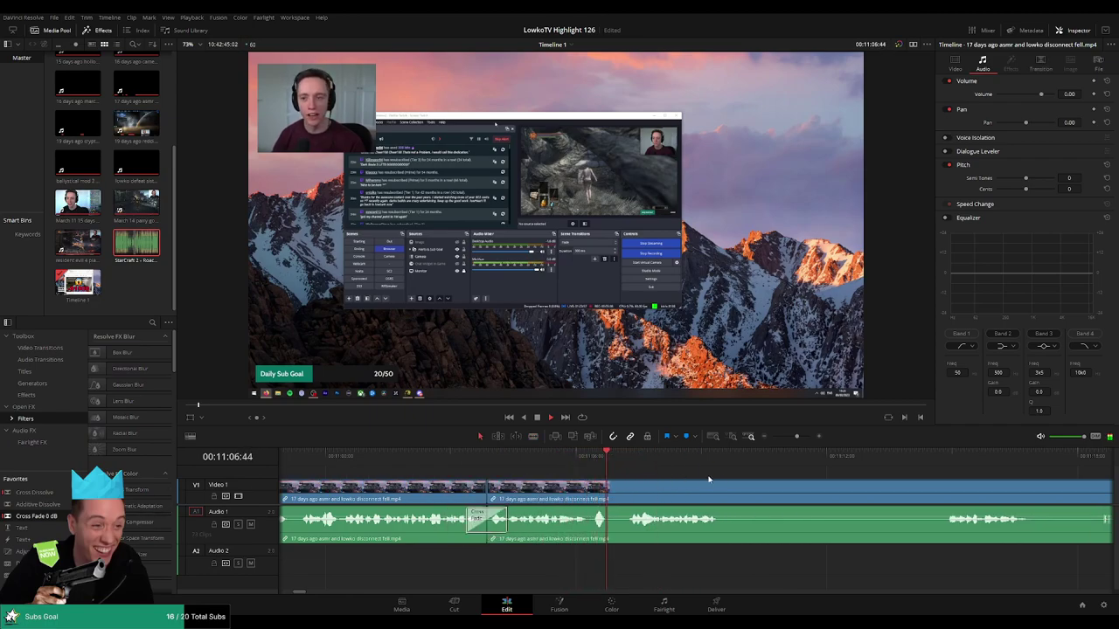
pyautogui.hscroll(3, 629, 490)
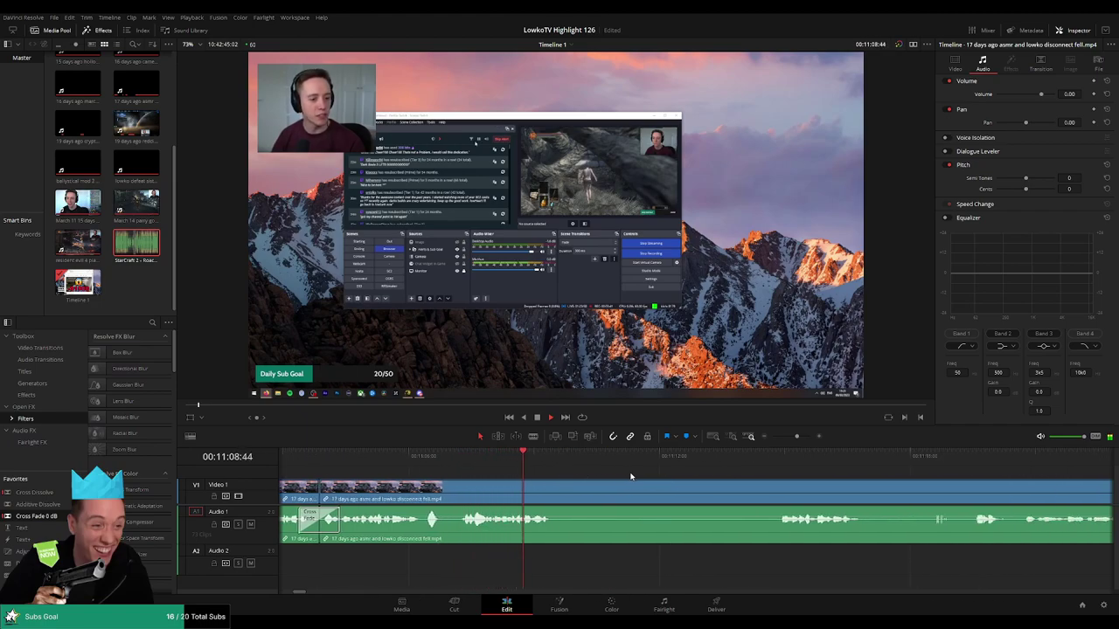
pyautogui.click(758, 452)
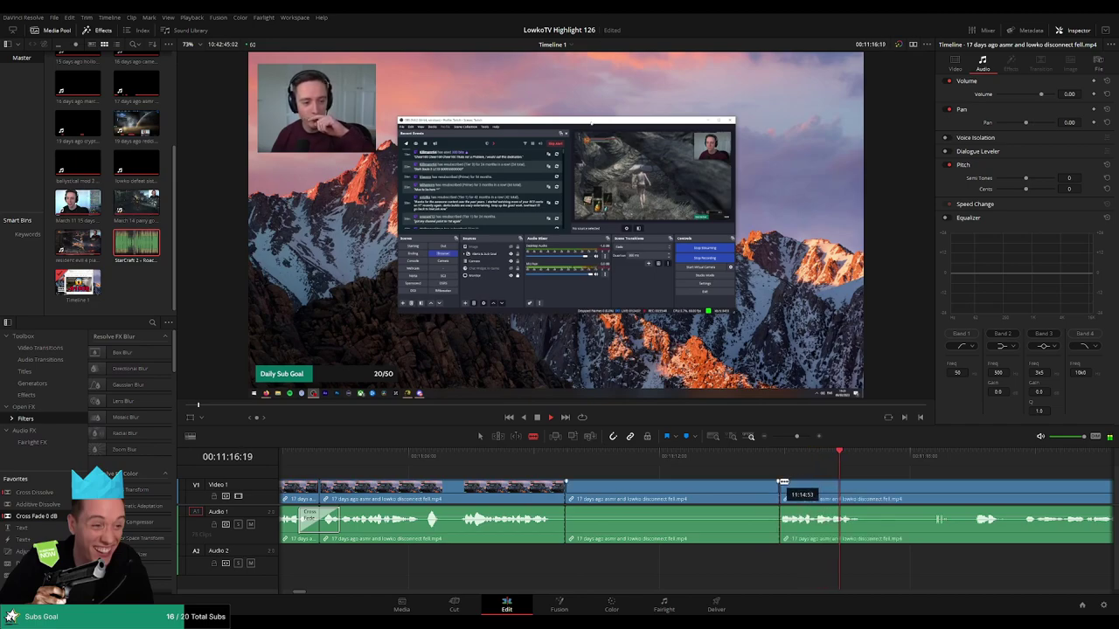
pyautogui.press('Delete')
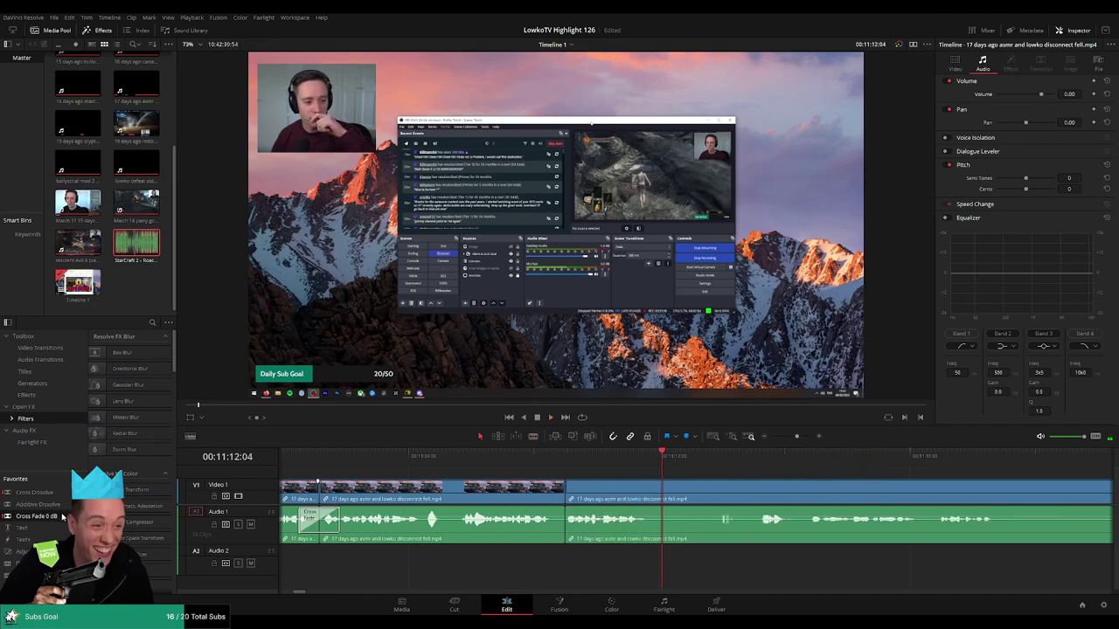
# Split the footage at the next cut point and play through it to review
pyautogui.hscroll(3, 773, 484)
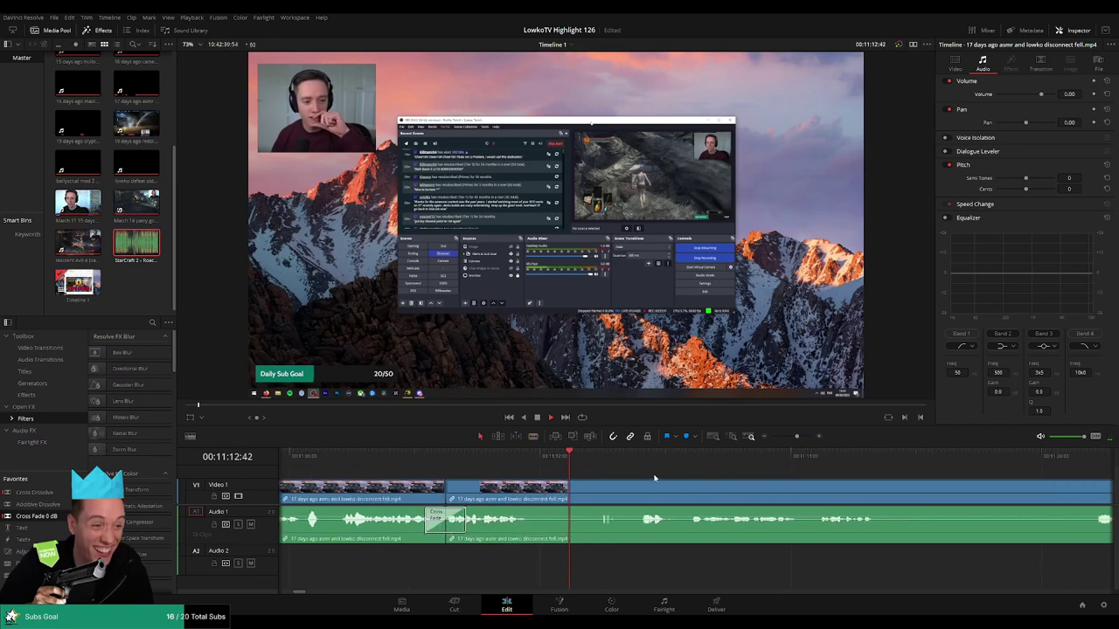
pyautogui.click(533, 499)
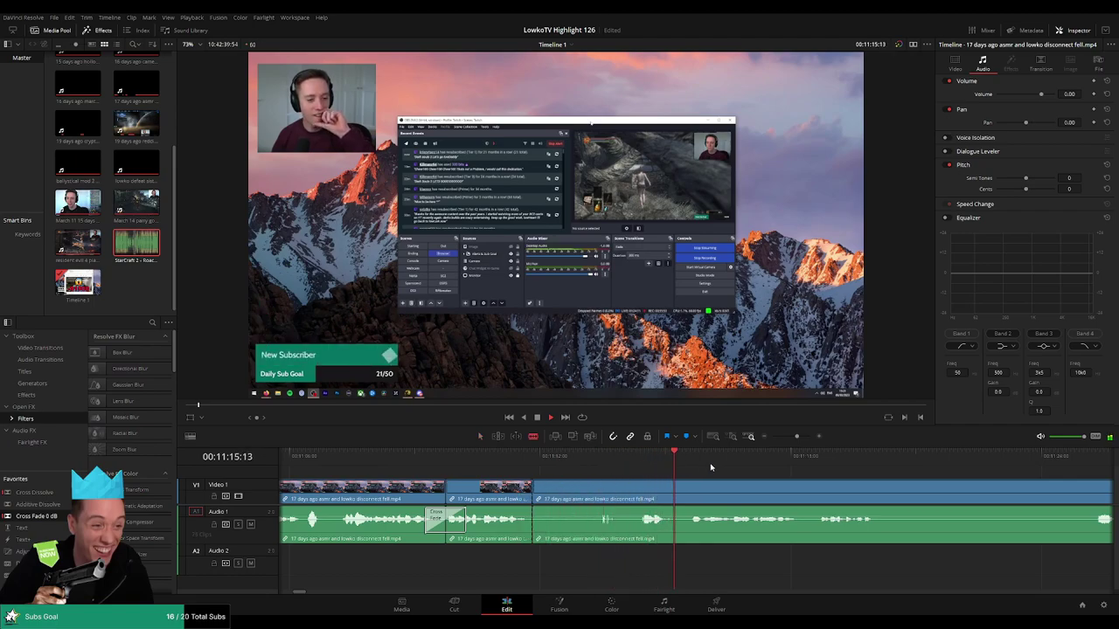
pyautogui.hscroll(4, 637, 468)
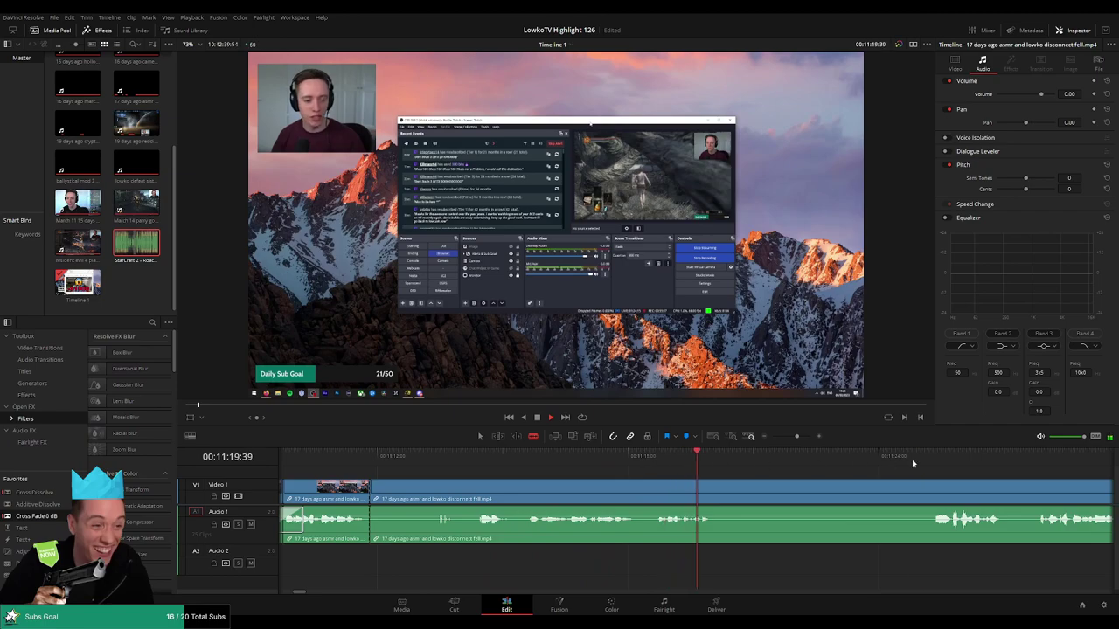
pyautogui.hscroll(5, 952, 487)
pyautogui.hscroll(1, 743, 467)
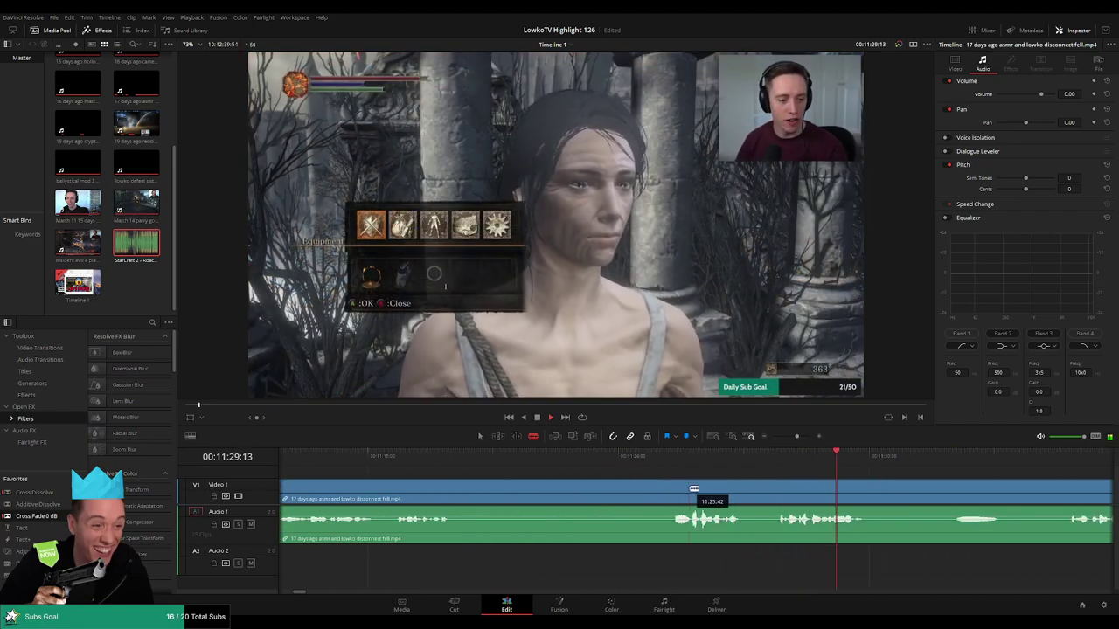
pyautogui.hscroll(-5, 696, 489)
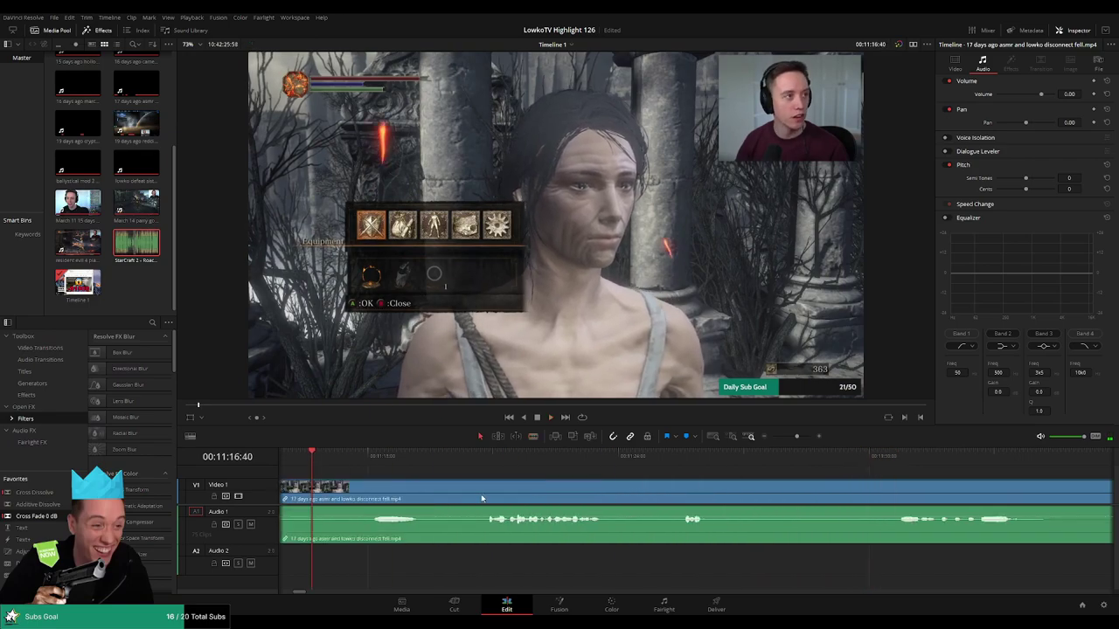
pyautogui.press('space')
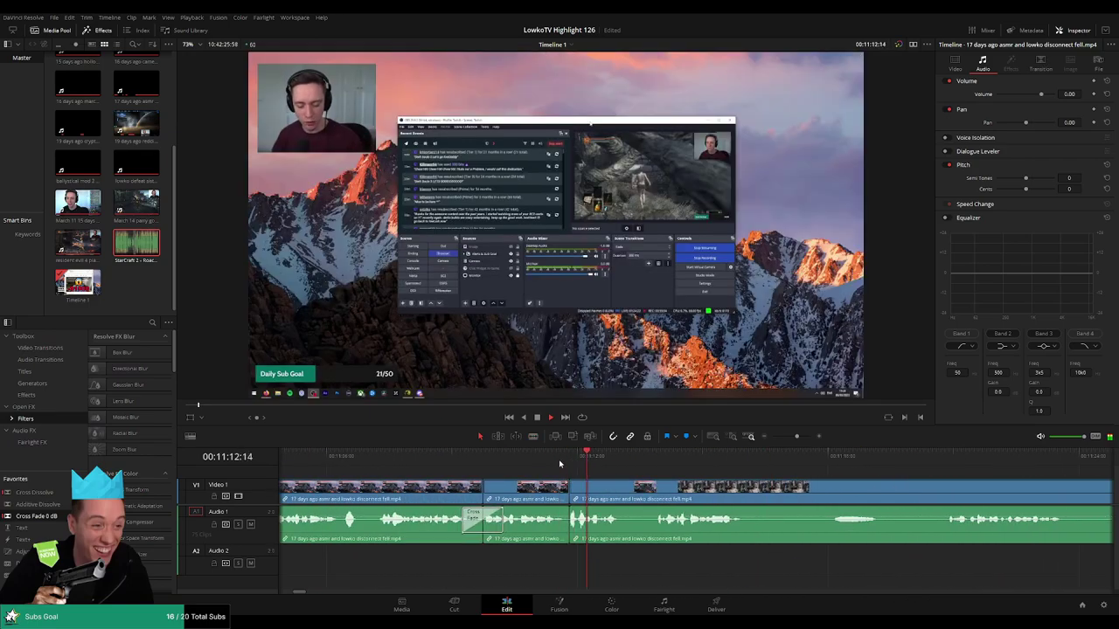
pyautogui.hscroll(3, 750, 493)
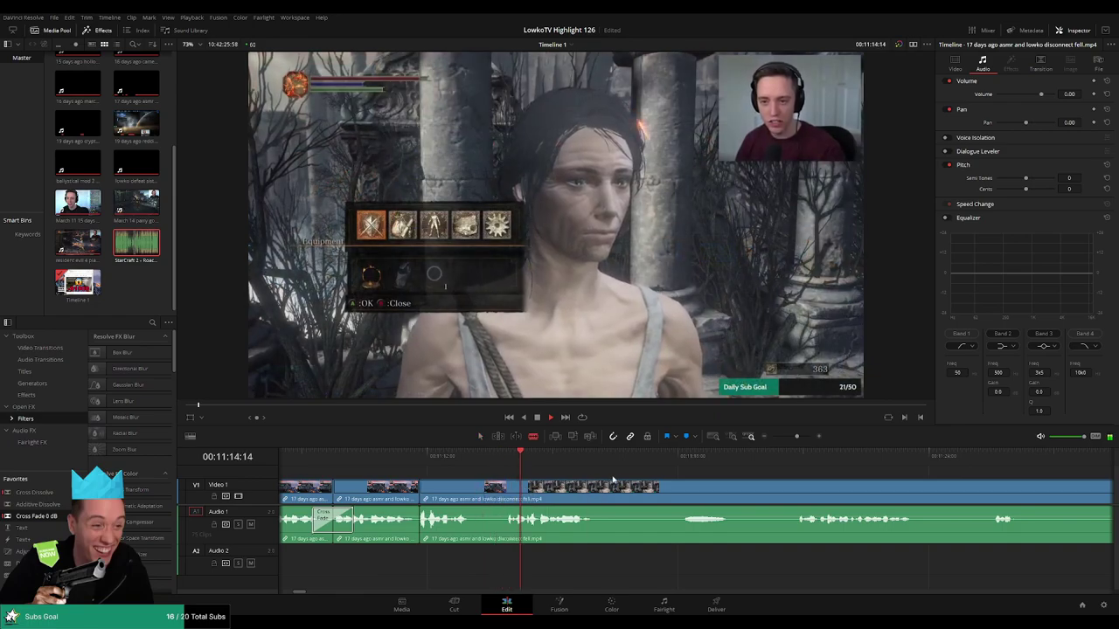
# Blade the start and end of the next dull stretch and ripple-delete it
pyautogui.press('b')
pyautogui.click(597, 491)
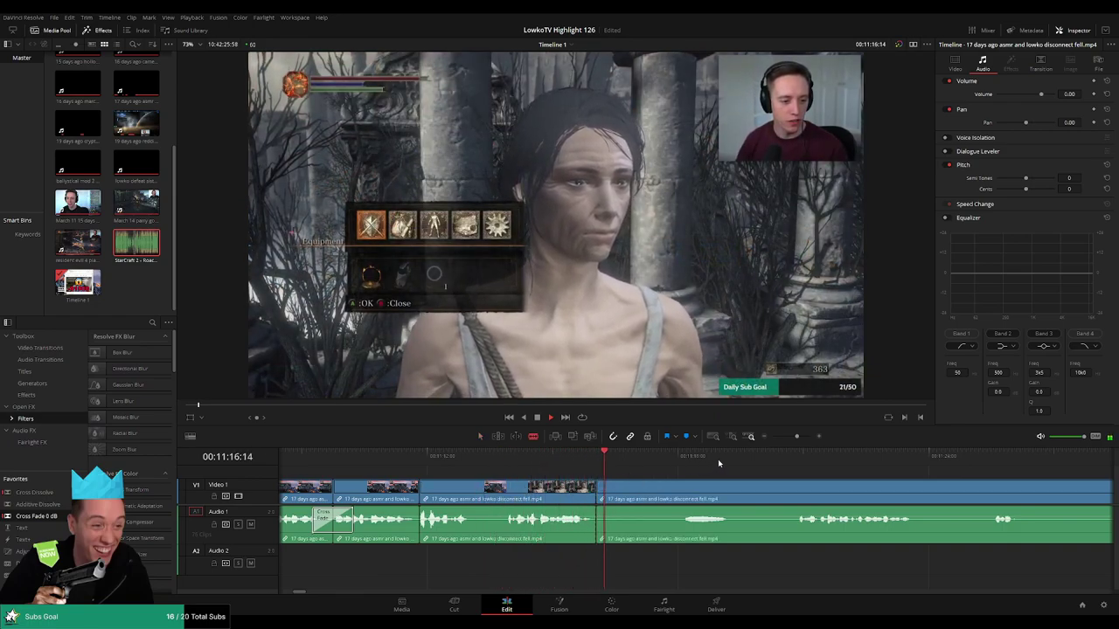
pyautogui.click(796, 491)
pyautogui.press('a')
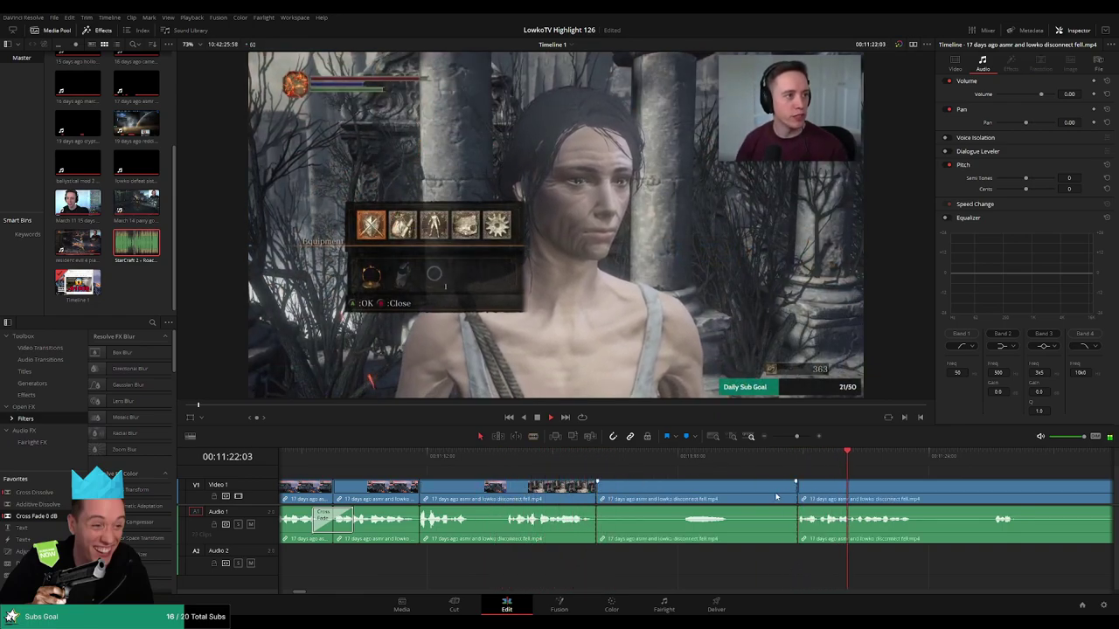
pyautogui.click(775, 496)
pyautogui.press('Delete')
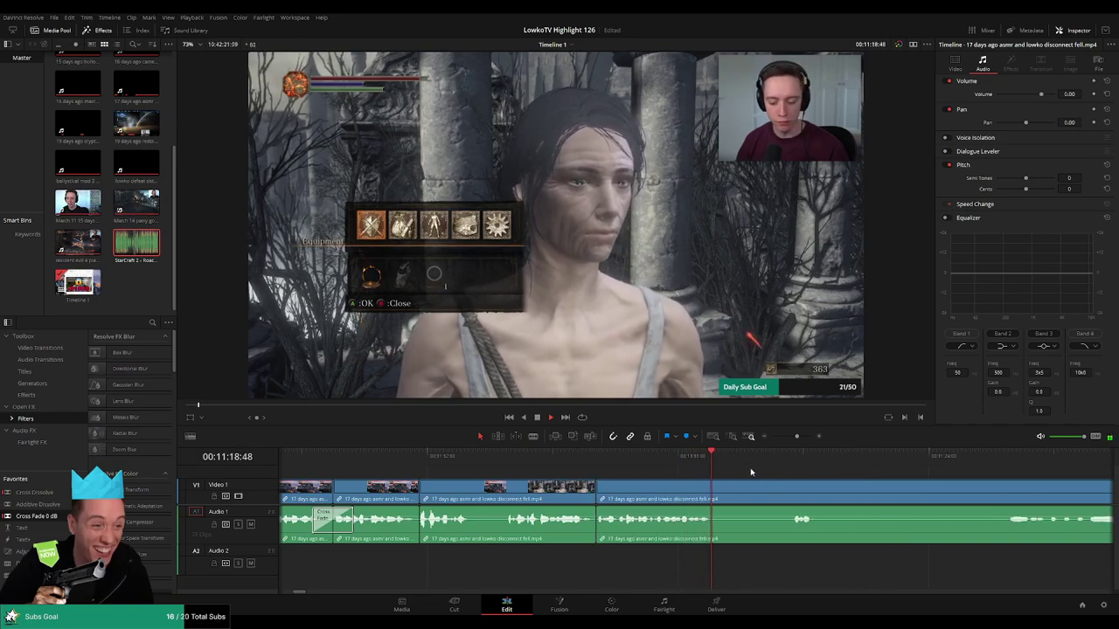
# Cut out one more short dull section and close the gap it leaves
pyautogui.press('b')
pyautogui.click(714, 496)
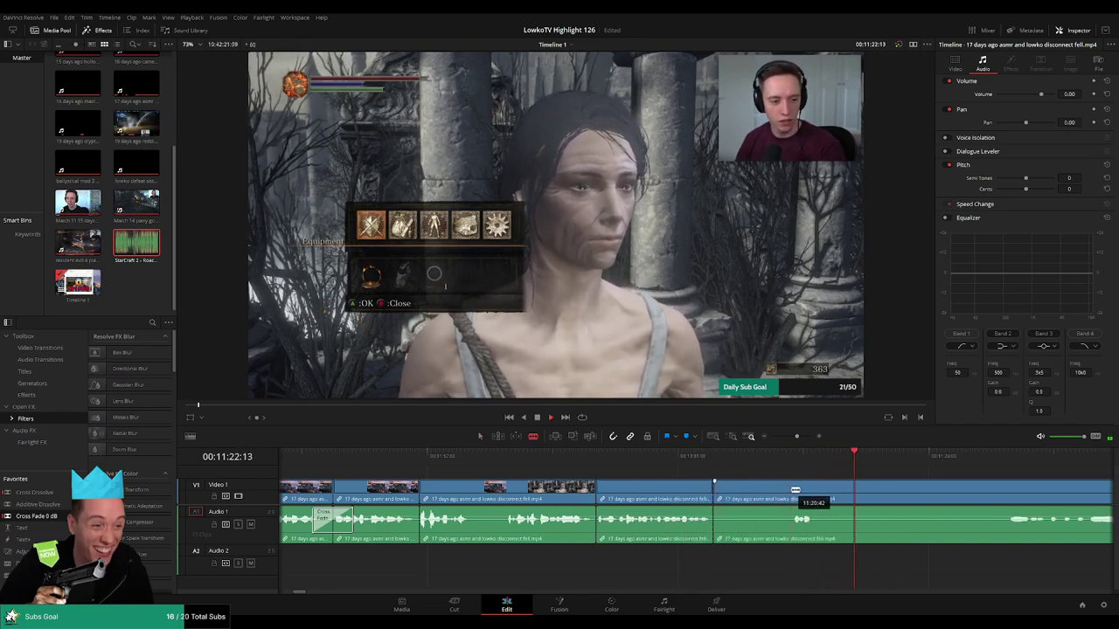
pyautogui.click(789, 496)
pyautogui.press('a')
pyautogui.click(753, 496)
pyautogui.press('BackSpace')
pyautogui.click(752, 490)
pyautogui.press('Delete')
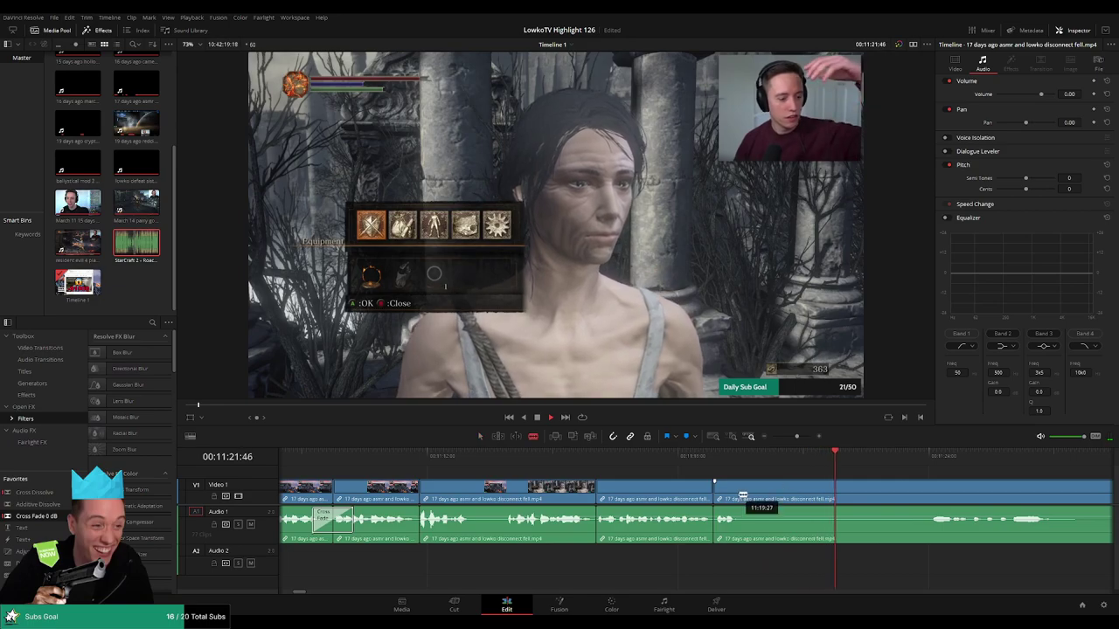
pyautogui.scroll(-2, 847, 469)
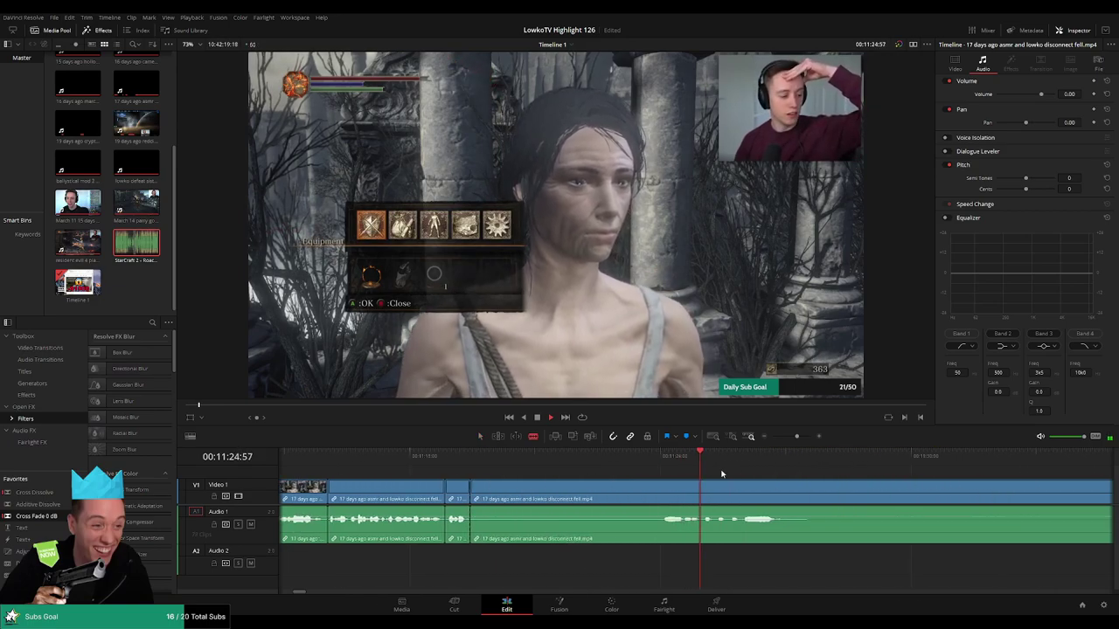
# Split at the playhead and ripple-delete the dull footage before the cyan emote
pyautogui.scroll(-1, 815, 473)
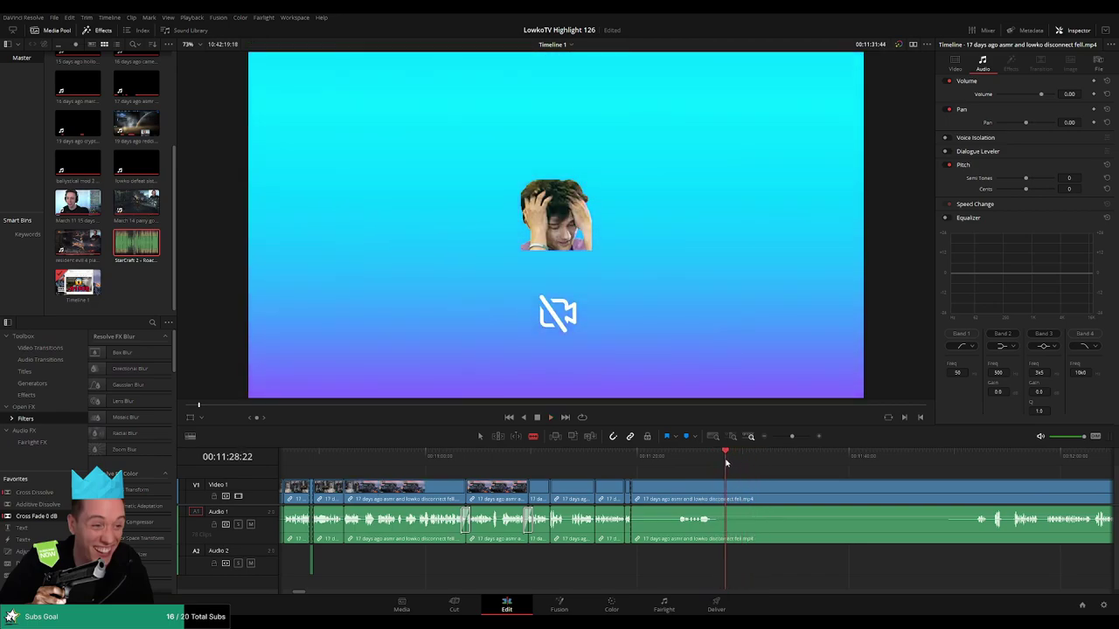
pyautogui.click(727, 461)
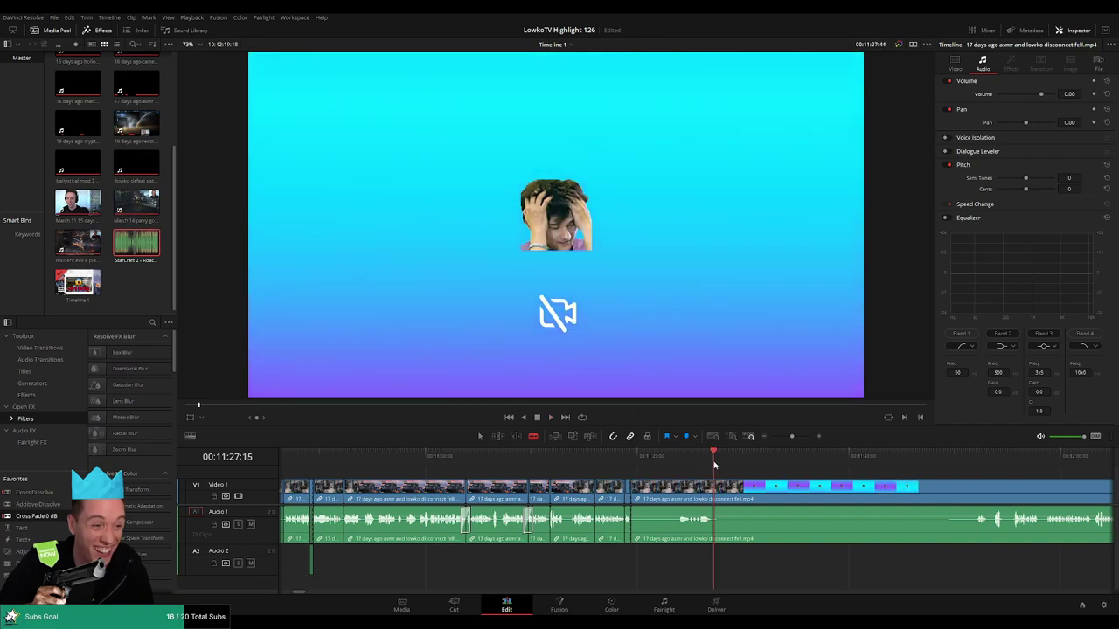
pyautogui.hotkey('ctrl', 'b')
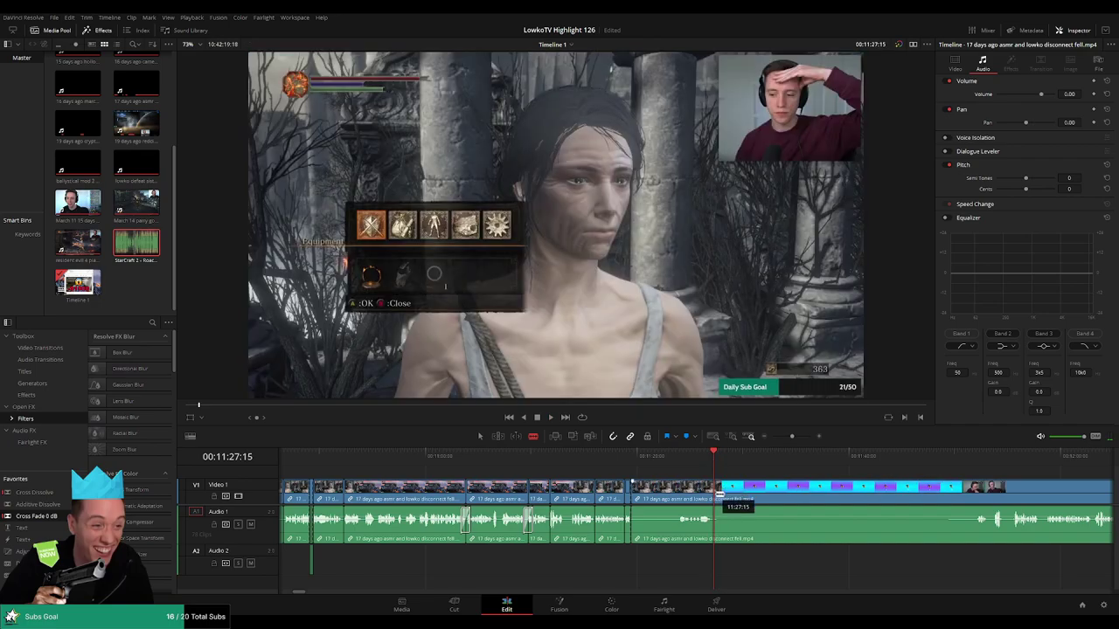
pyautogui.click(695, 499)
pyautogui.press('Delete')
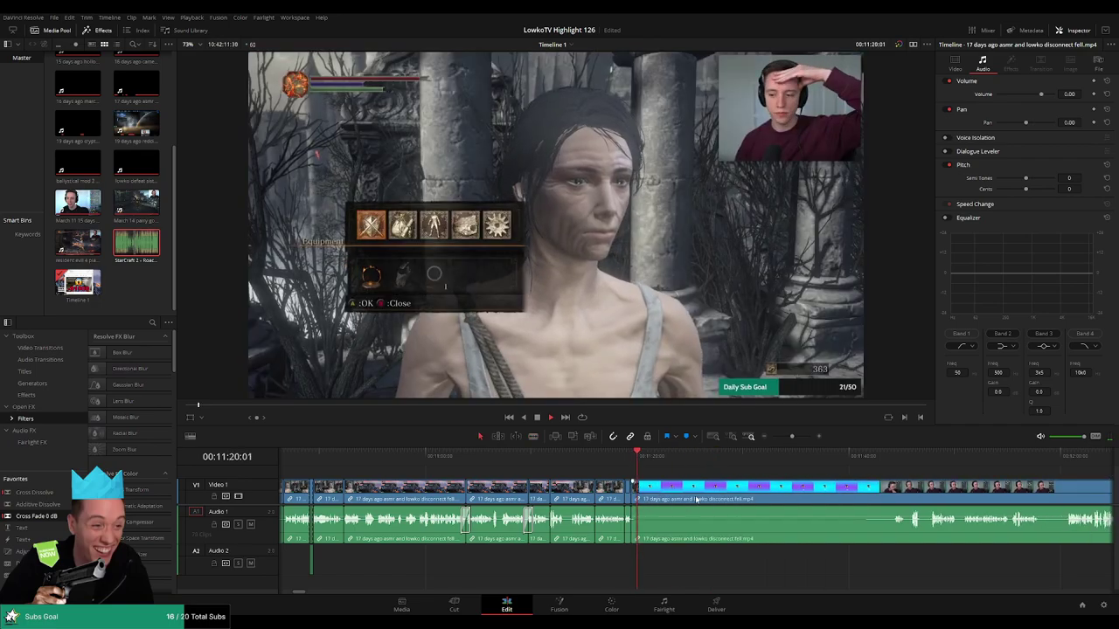
pyautogui.press('space')
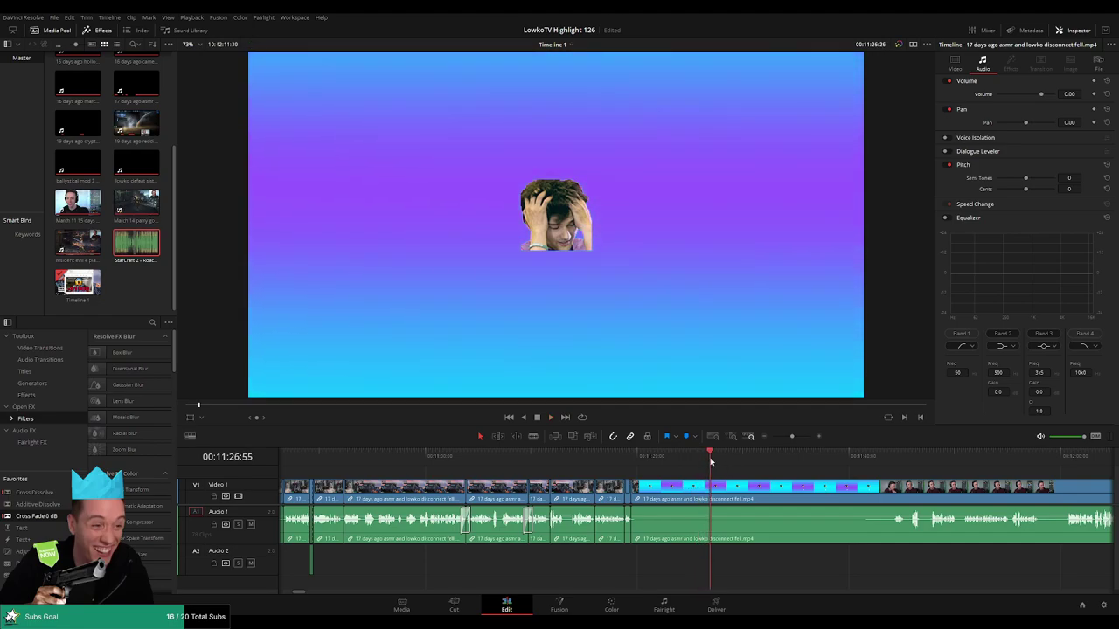
# Ripple-delete the roughly 13-second dull stretch after the emote, from about 00:11:27
pyautogui.moveTo(712, 460); pyautogui.dragTo(710, 461)
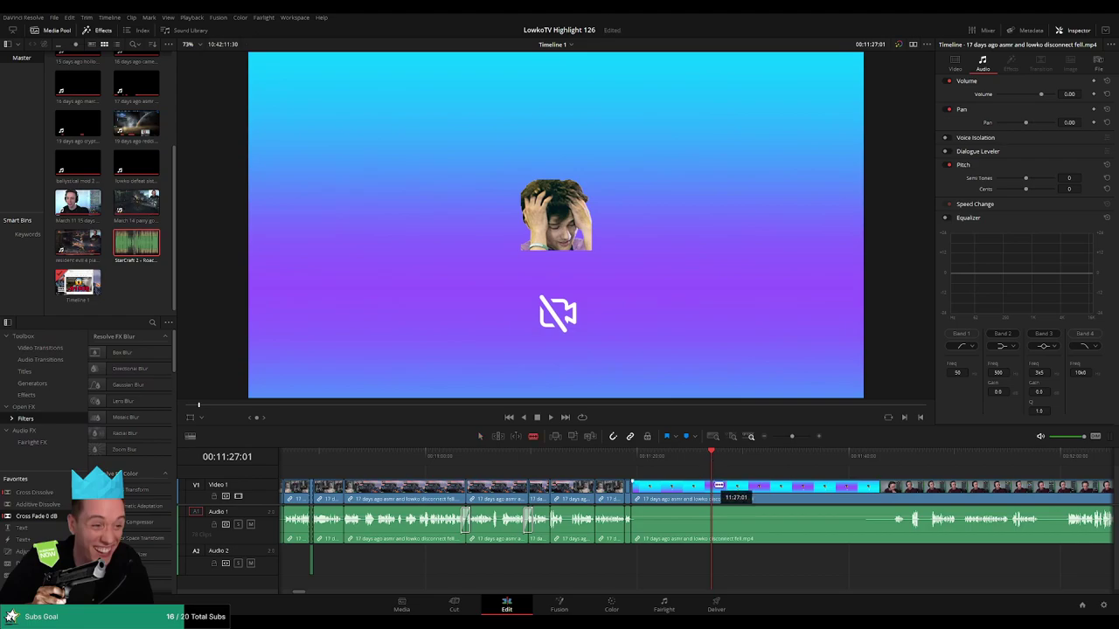
pyautogui.moveTo(712, 461); pyautogui.dragTo(856, 467)
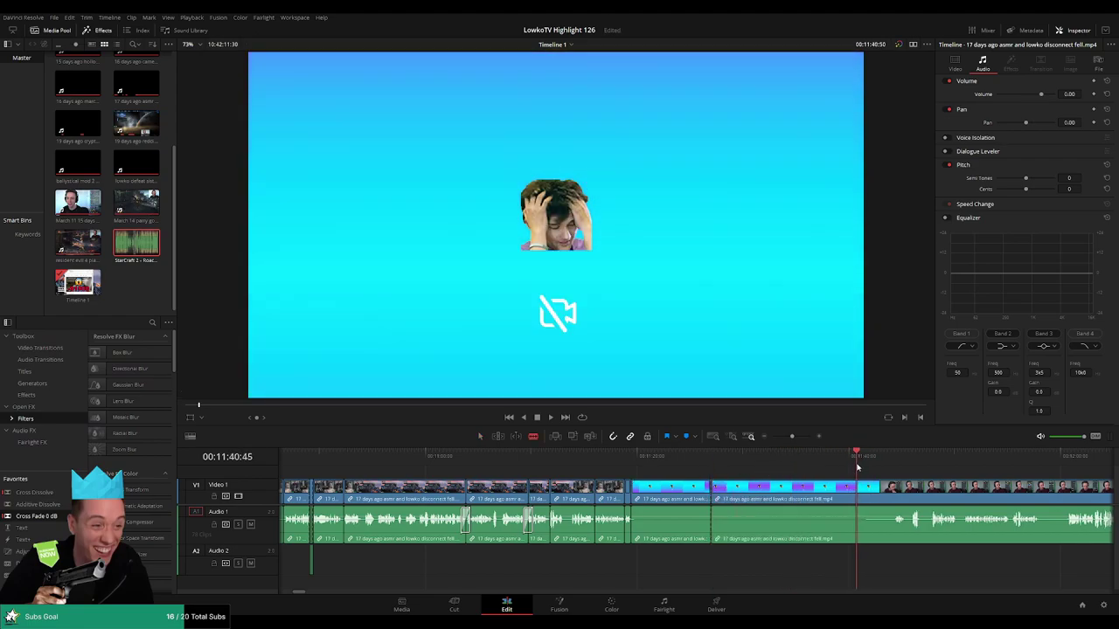
pyautogui.hotkey('ctrl', 'shift', '[')
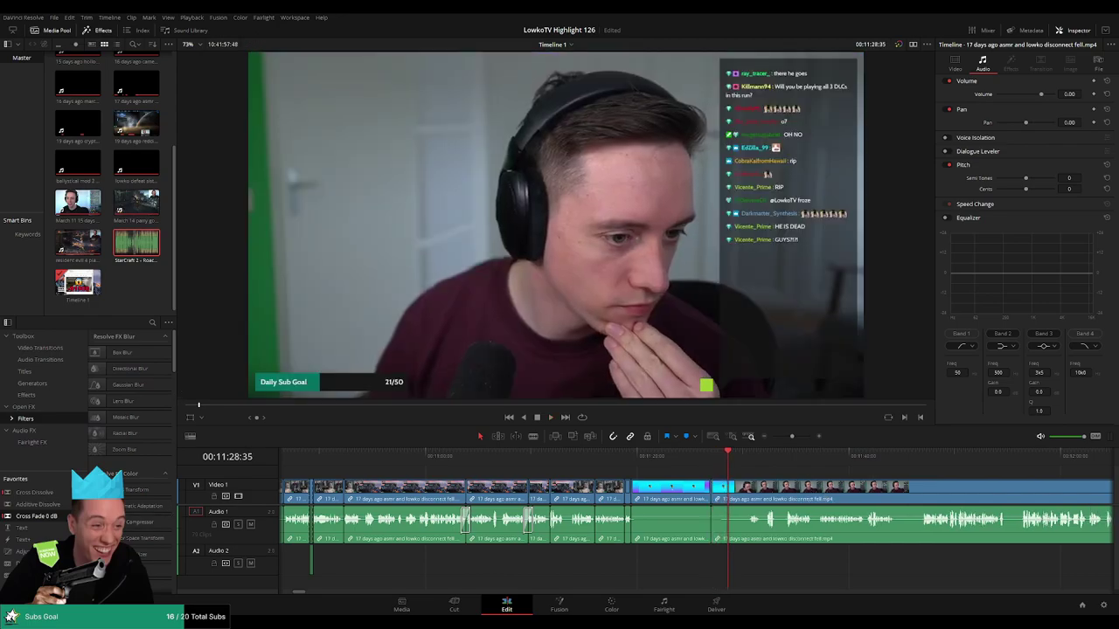
# Replay the emote cut, then blade out the first short pause and close the gap
pyautogui.click(705, 463)
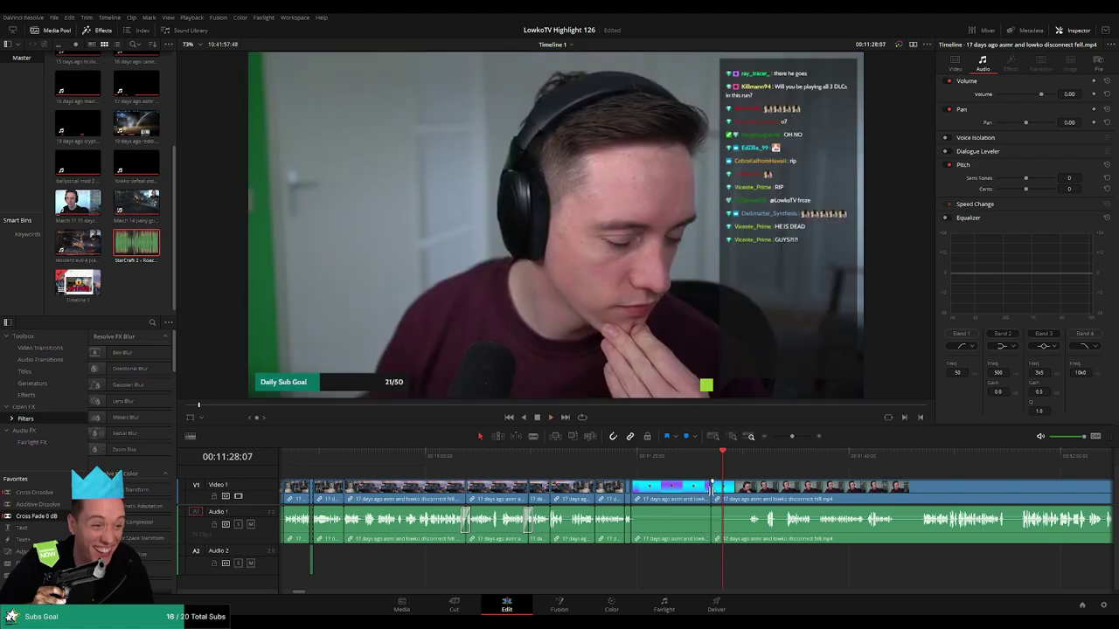
pyautogui.click(699, 455)
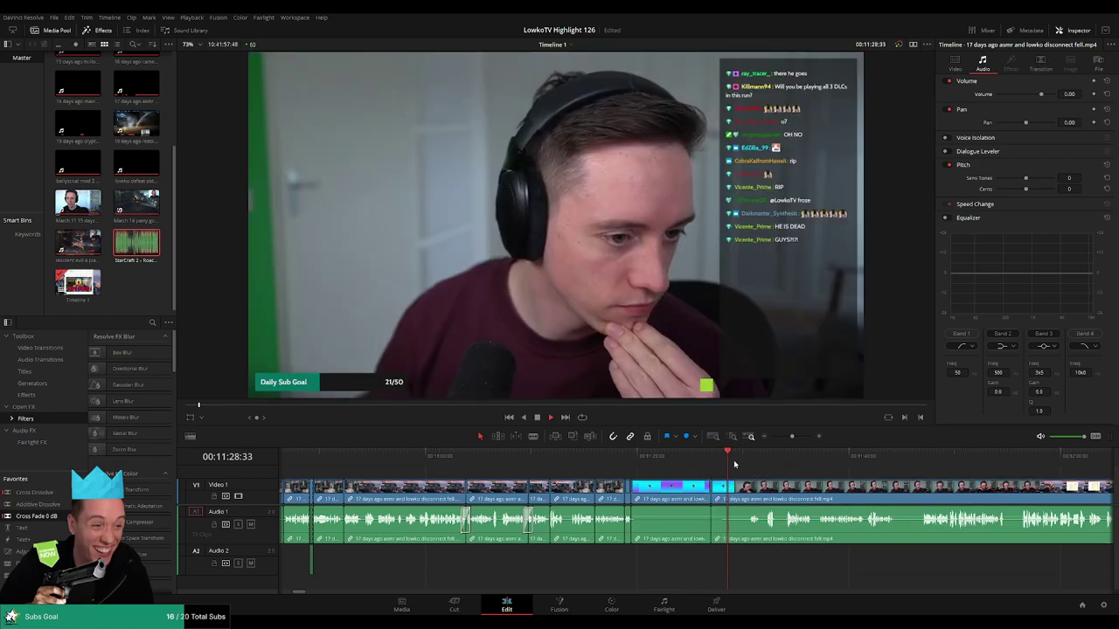
pyautogui.scroll(2, 645, 467)
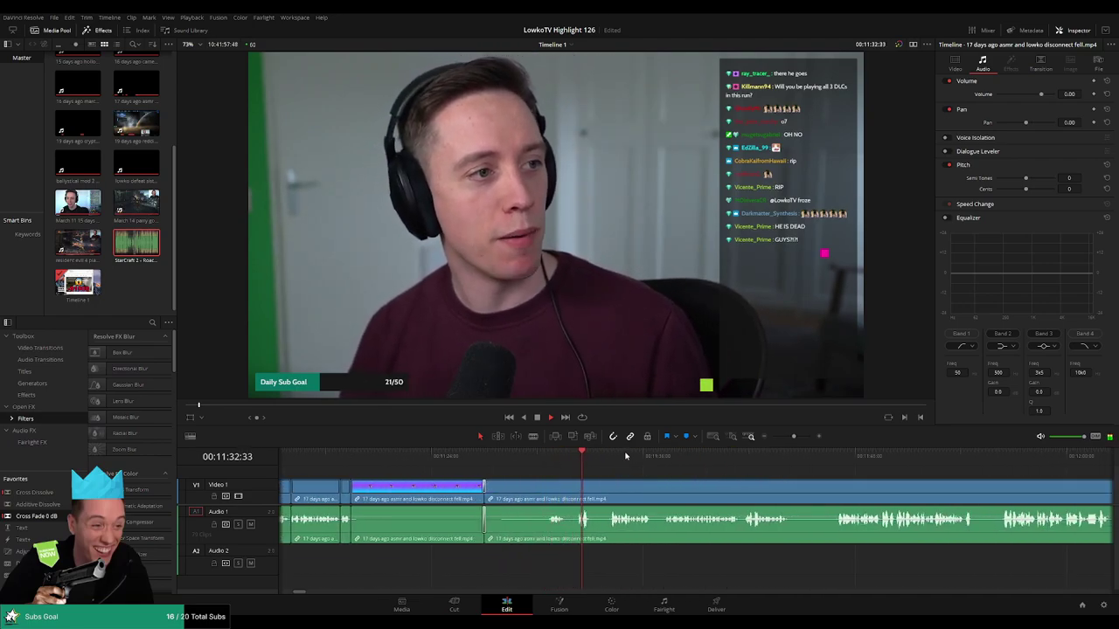
pyautogui.hscroll(2, 572, 469)
pyautogui.click(479, 484)
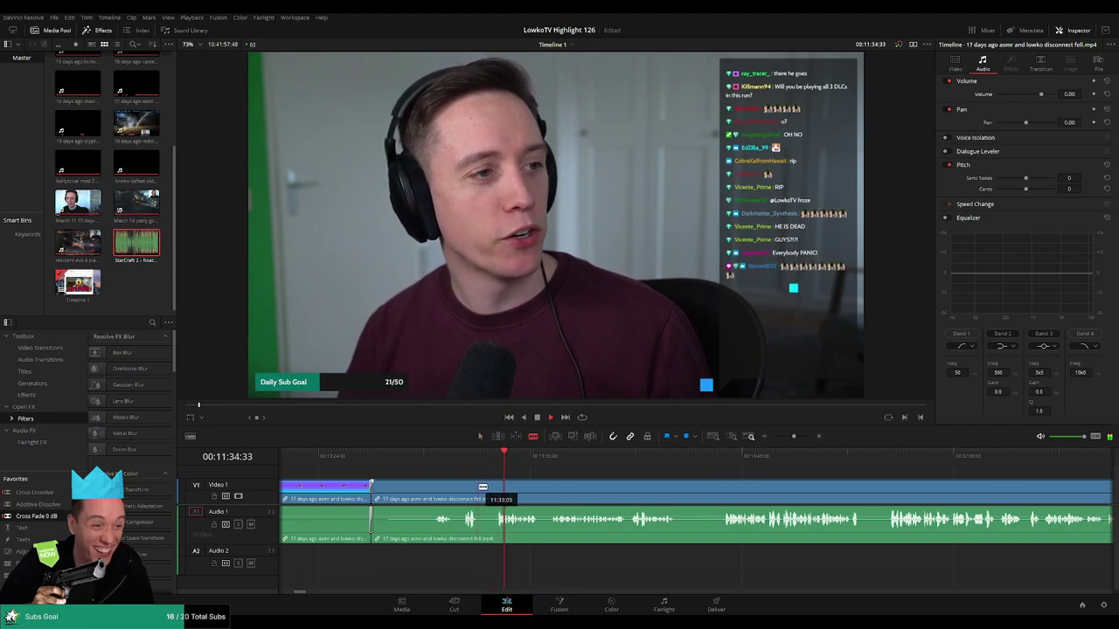
pyautogui.click(494, 487)
pyautogui.press('a')
pyautogui.click(486, 492)
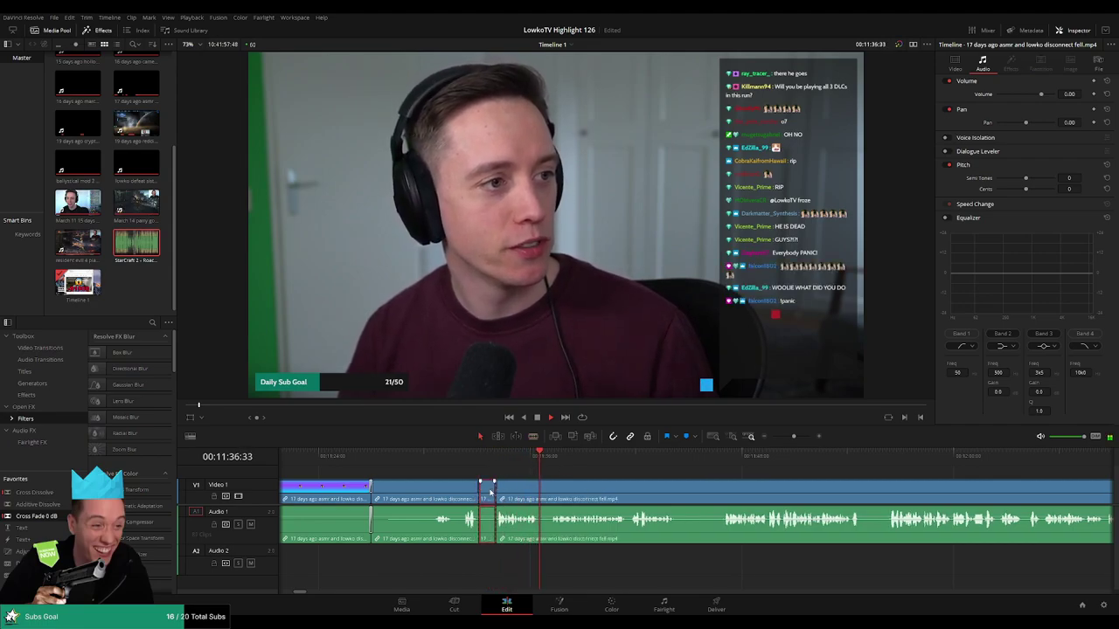
pyautogui.press('Delete')
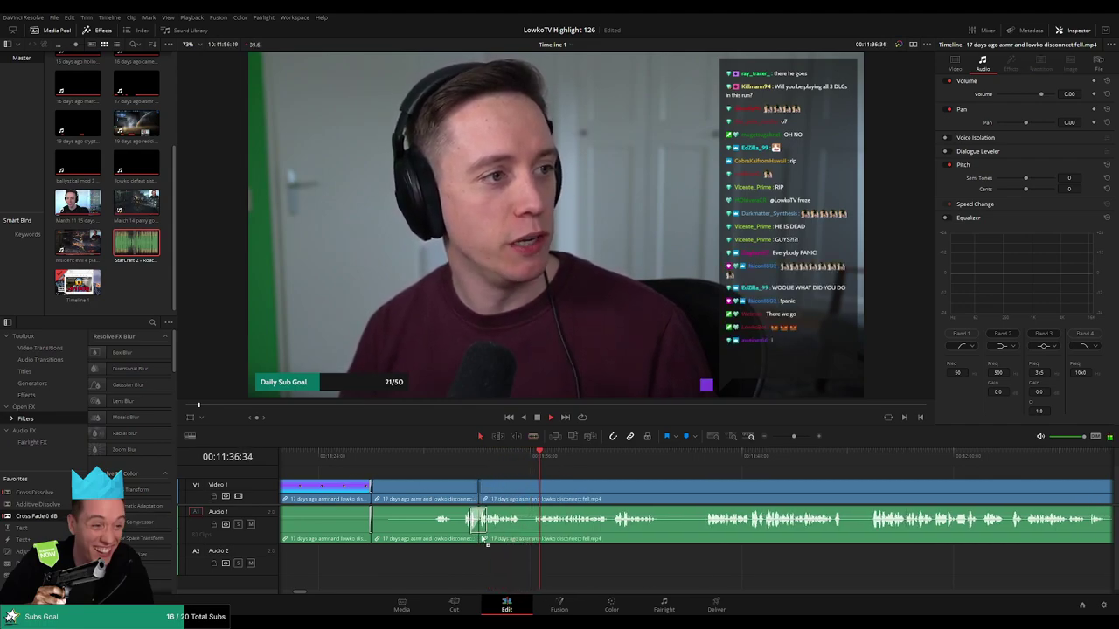
# Cut a second short pause out of the webcam footage and ripple-close the gap
pyautogui.scroll(2, 542, 516)
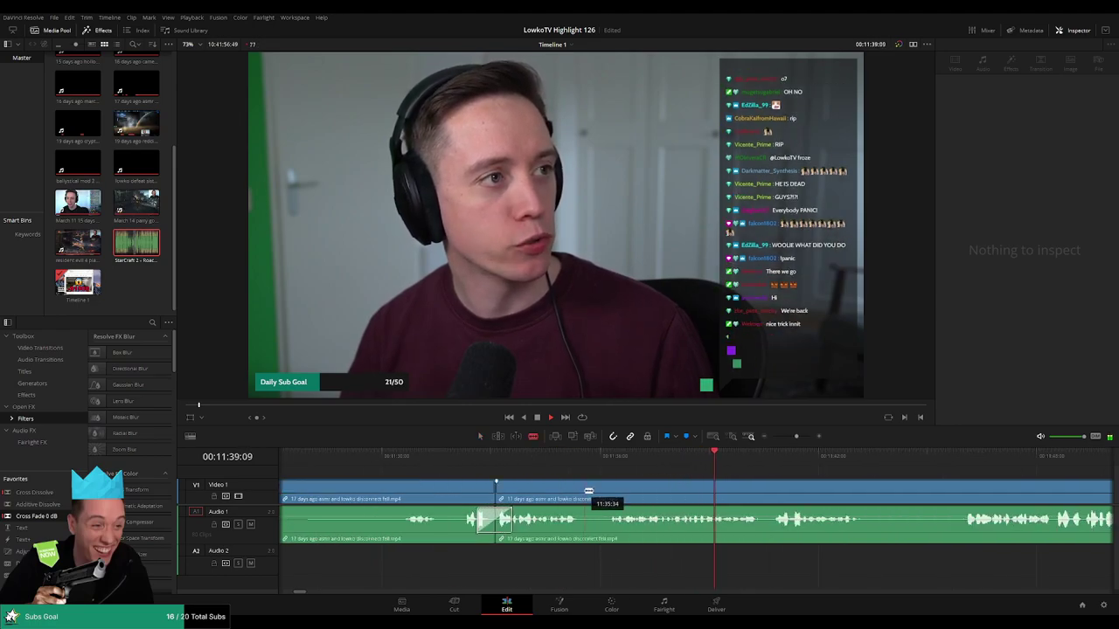
pyautogui.click(579, 491)
pyautogui.click(609, 492)
pyautogui.press('a')
pyautogui.click(591, 497)
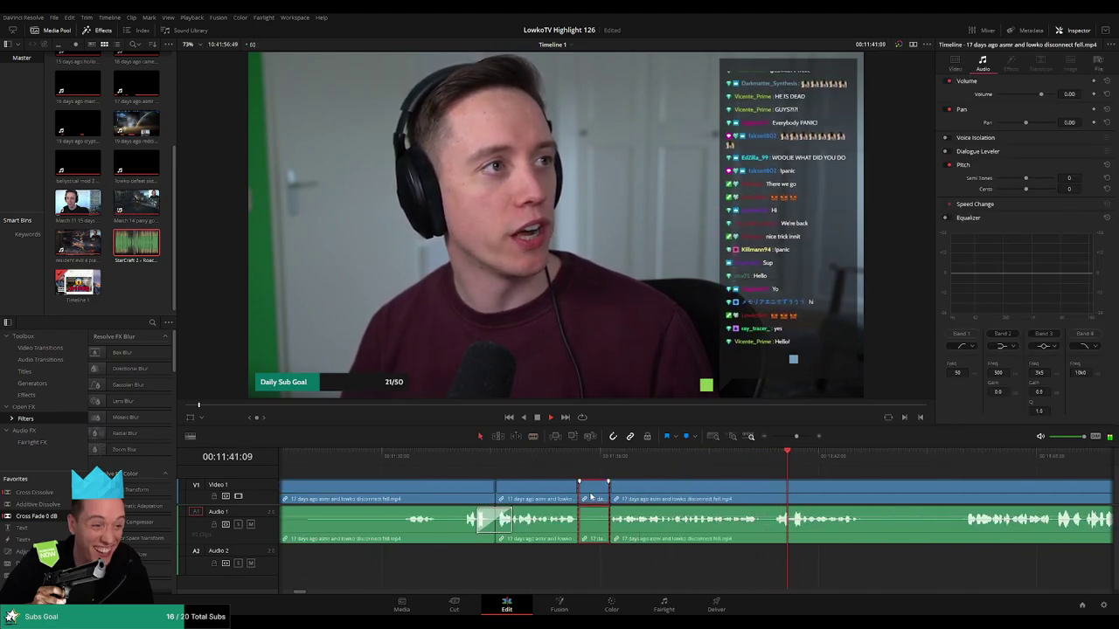
pyautogui.press('Delete')
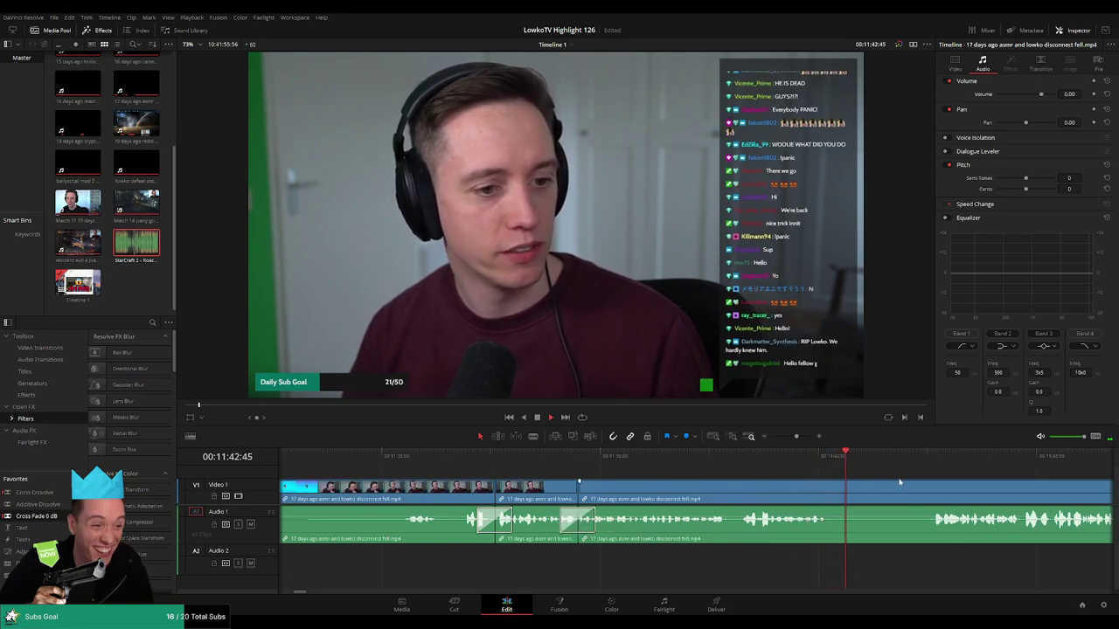
# Remove two more pauses near 00:11:42 with the Blade tool, closing each gap
pyautogui.hscroll(3, 624, 499)
pyautogui.click(598, 493)
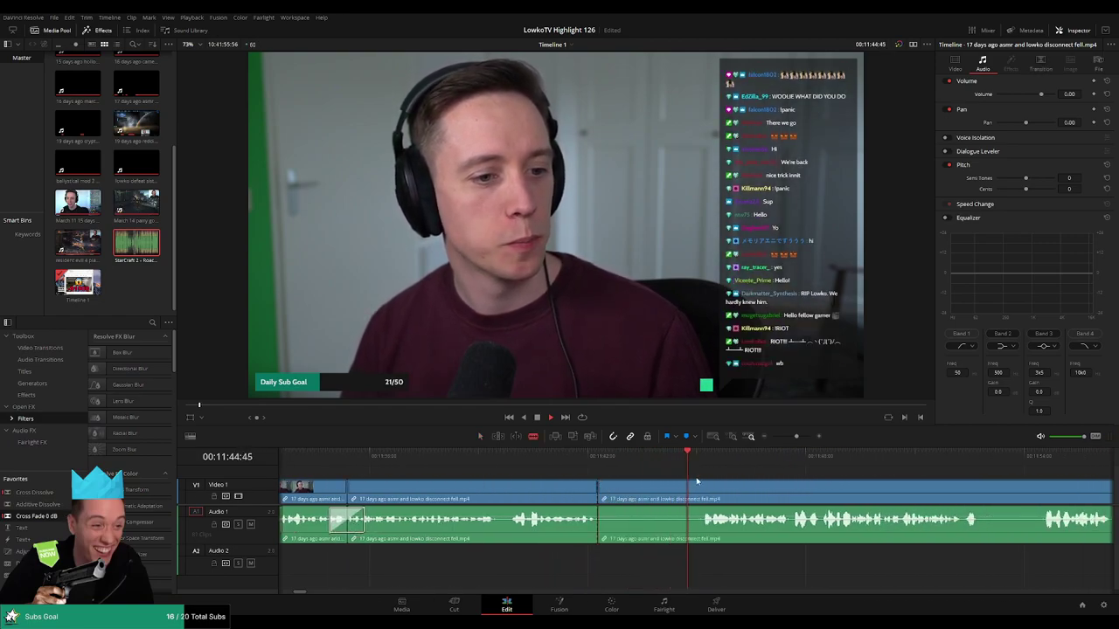
pyautogui.click(707, 494)
pyautogui.press('a')
pyautogui.click(651, 499)
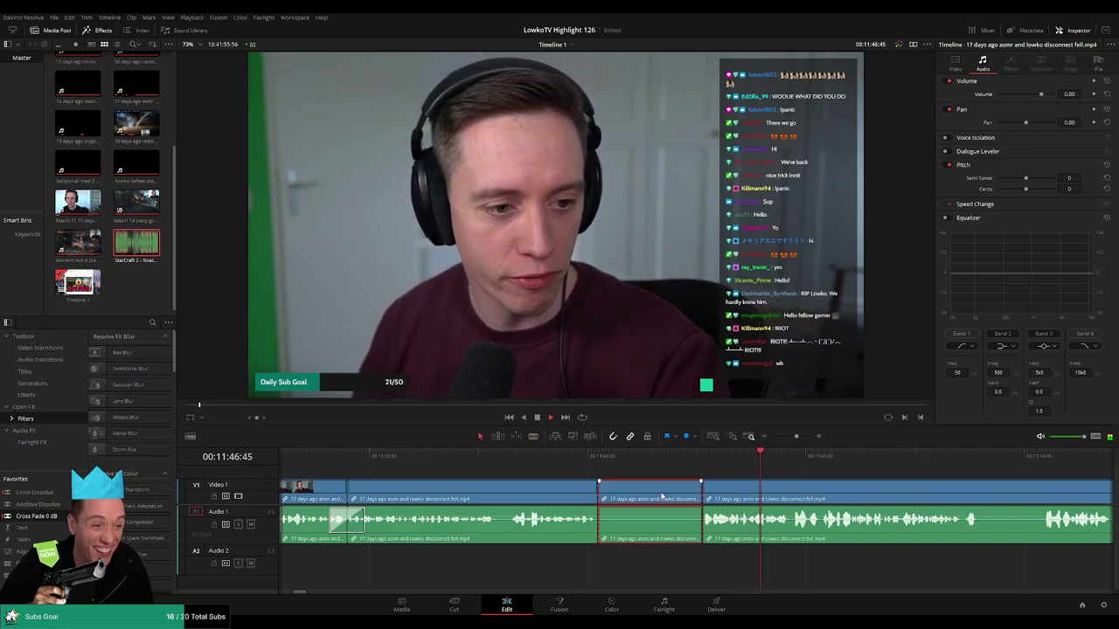
pyautogui.press('Delete')
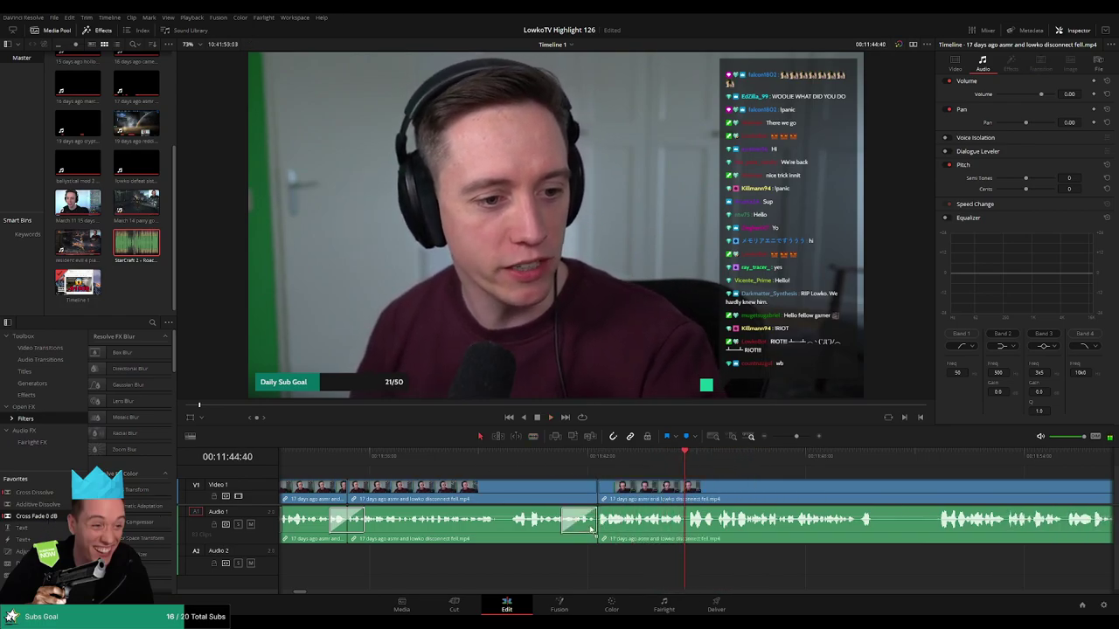
pyautogui.press('b')
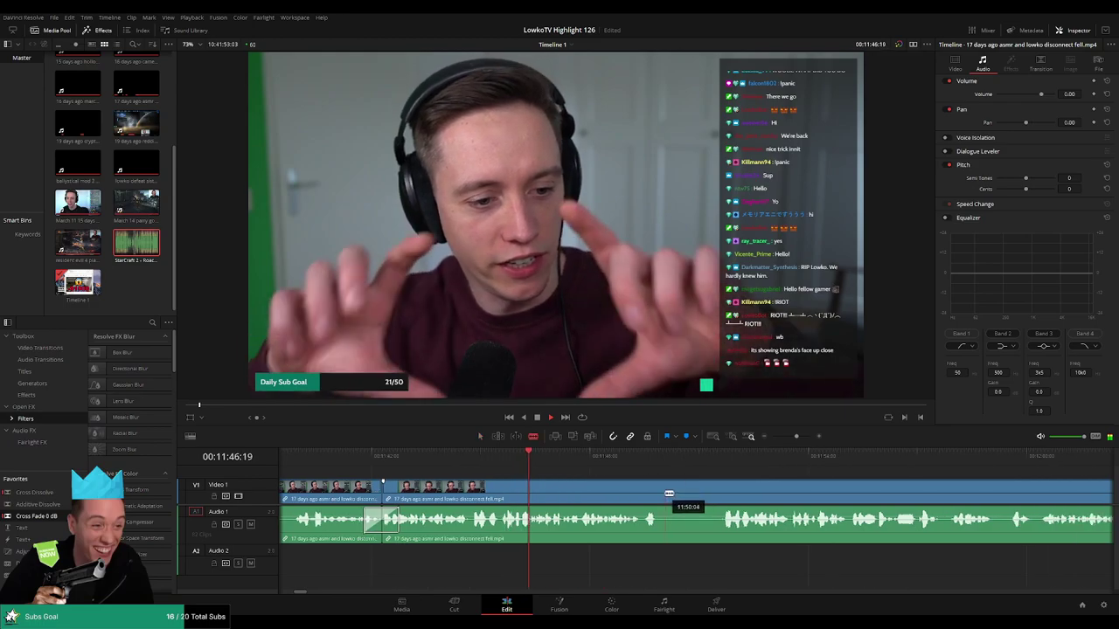
pyautogui.click(665, 493)
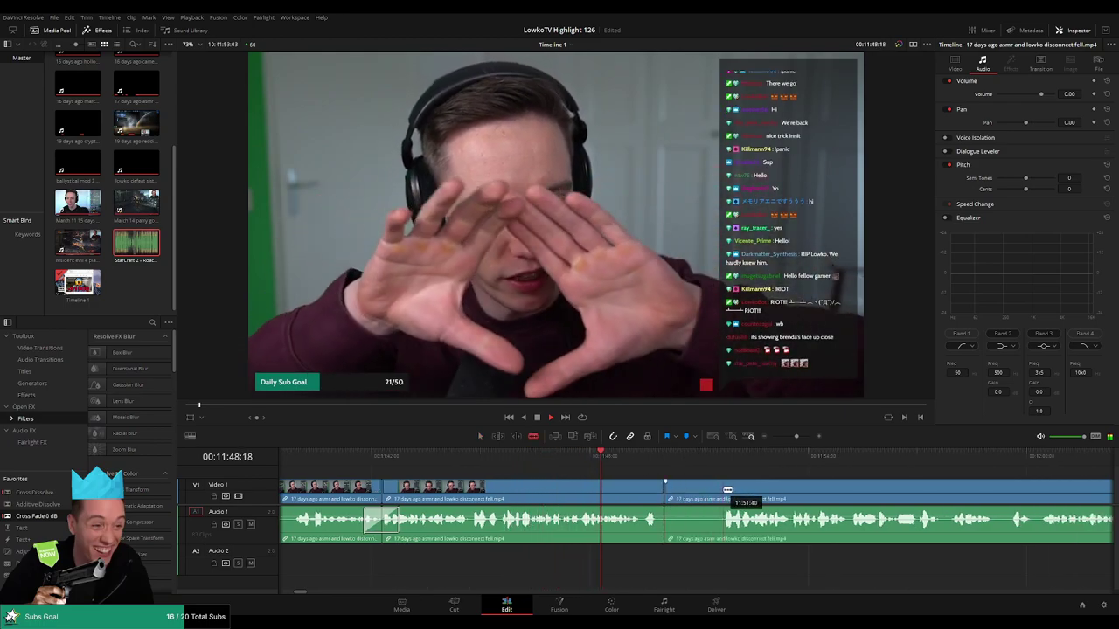
pyautogui.click(721, 494)
pyautogui.press('a')
pyautogui.click(691, 495)
pyautogui.press('Delete')
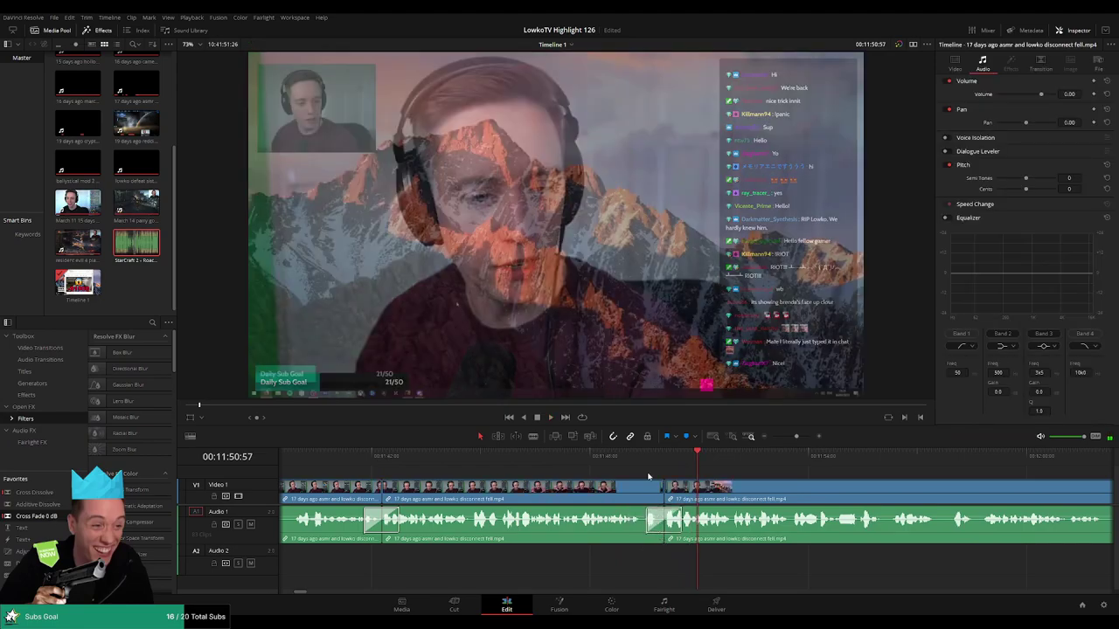
# Review the edit, then blade out the dull piece near 00:12:03 and close the gap
pyautogui.press('space')
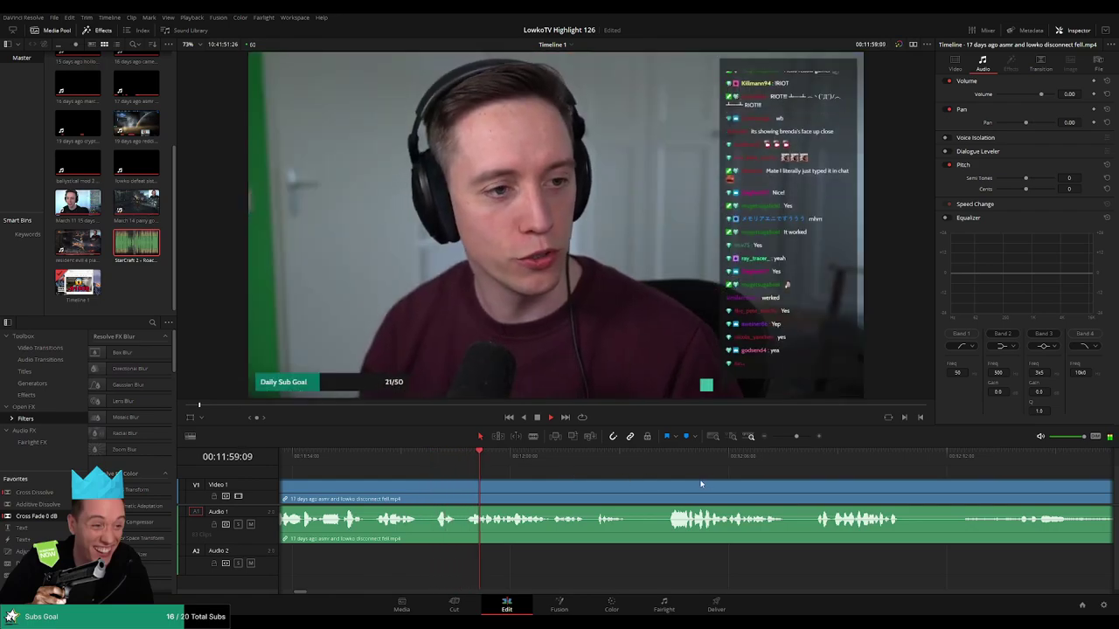
pyautogui.hscroll(2, 655, 483)
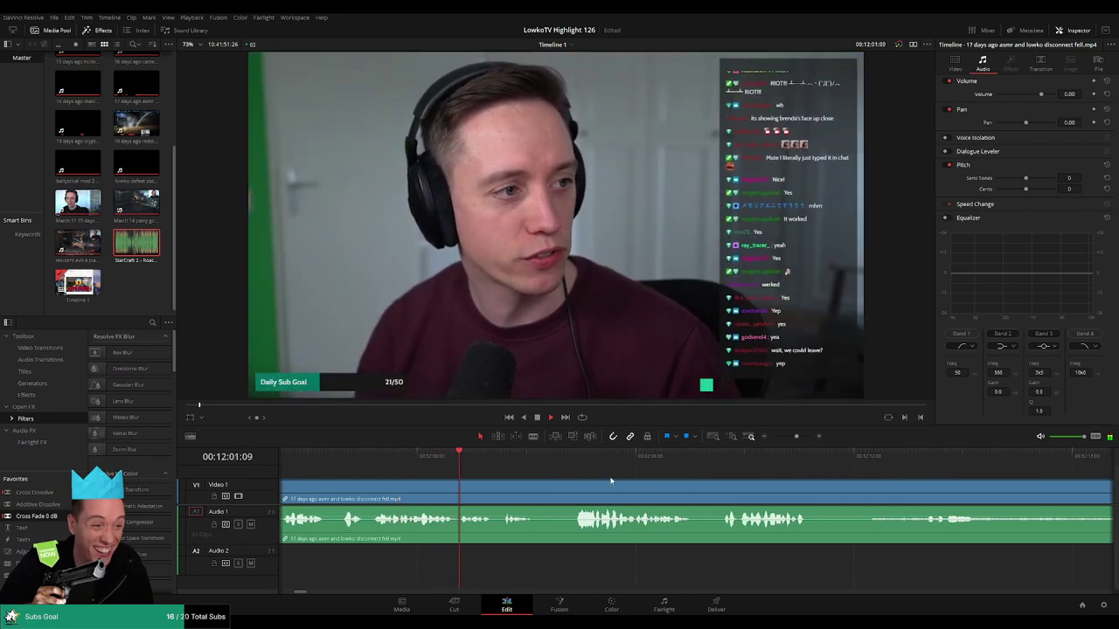
pyautogui.hscroll(2, 604, 482)
pyautogui.hscroll(2, 594, 479)
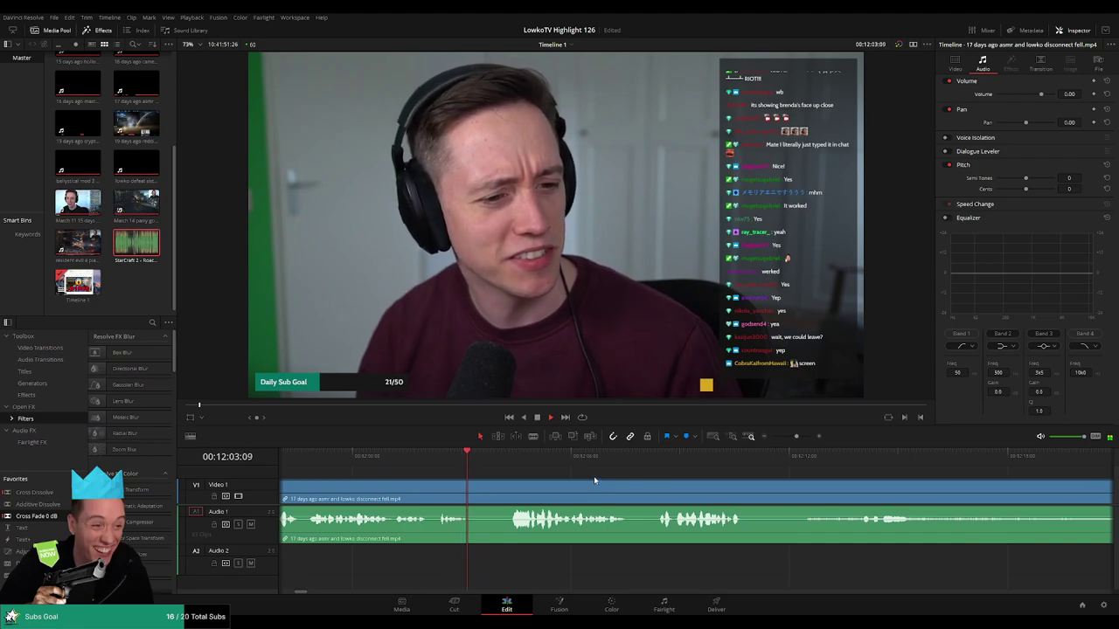
pyautogui.press('b')
pyautogui.click(471, 488)
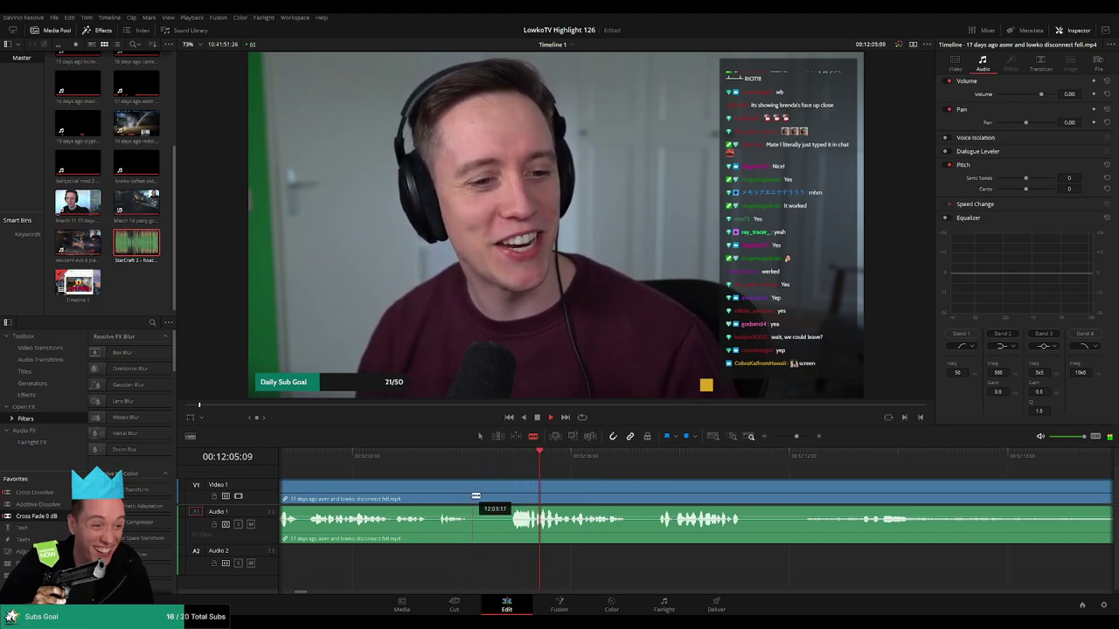
pyautogui.click(510, 494)
pyautogui.press('a')
pyautogui.click(490, 496)
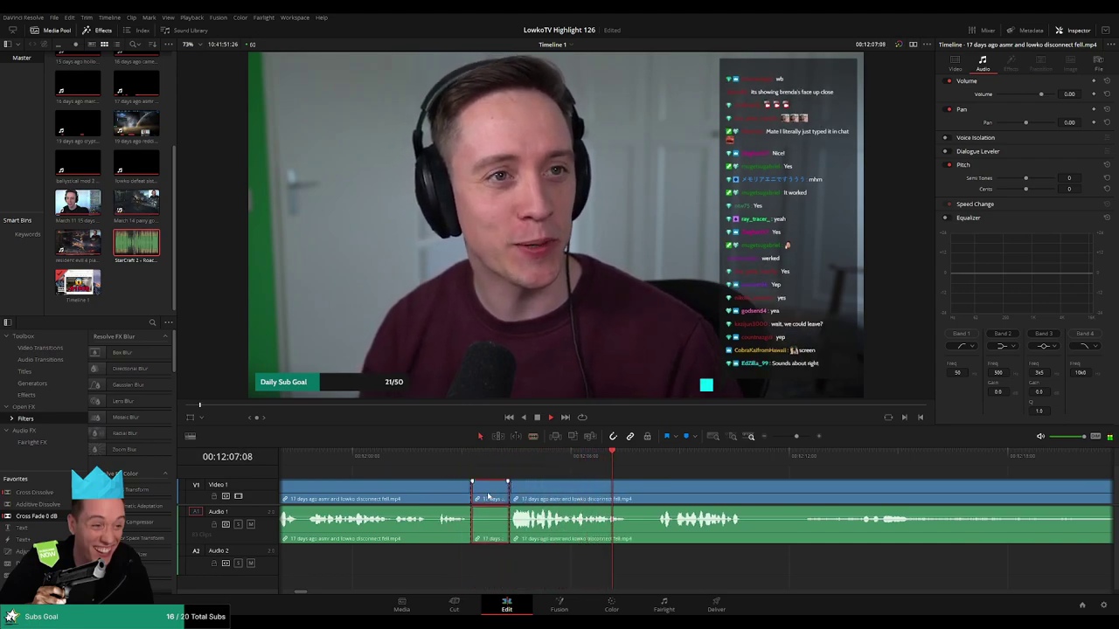
pyautogui.press('Delete')
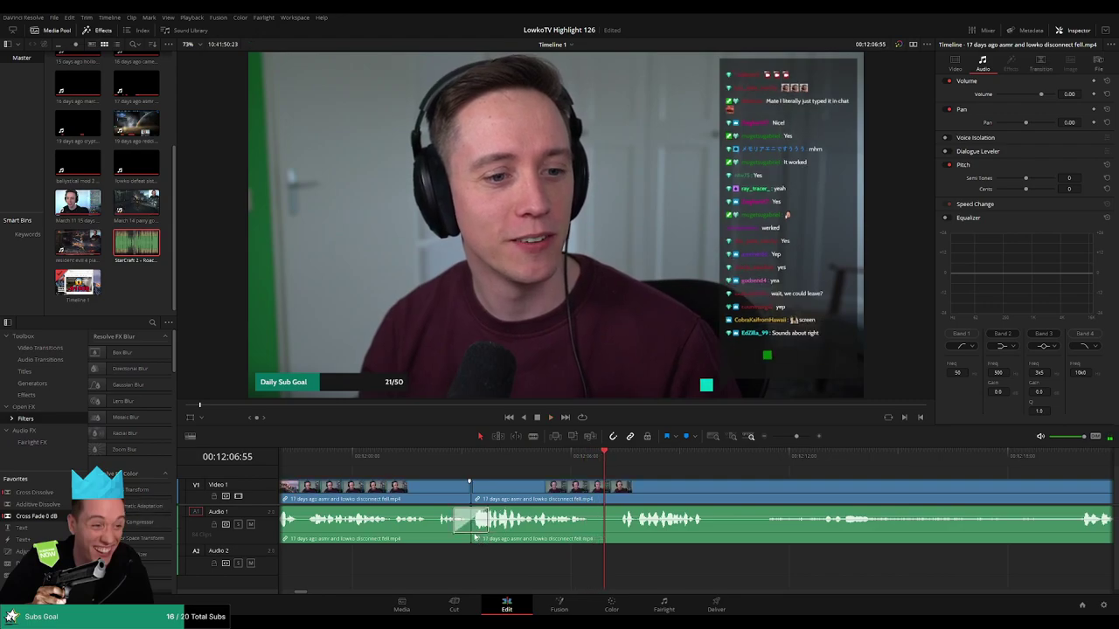
# Add a cut where the gameplay begins and drag it slightly later
pyautogui.hscroll(3, 603, 468)
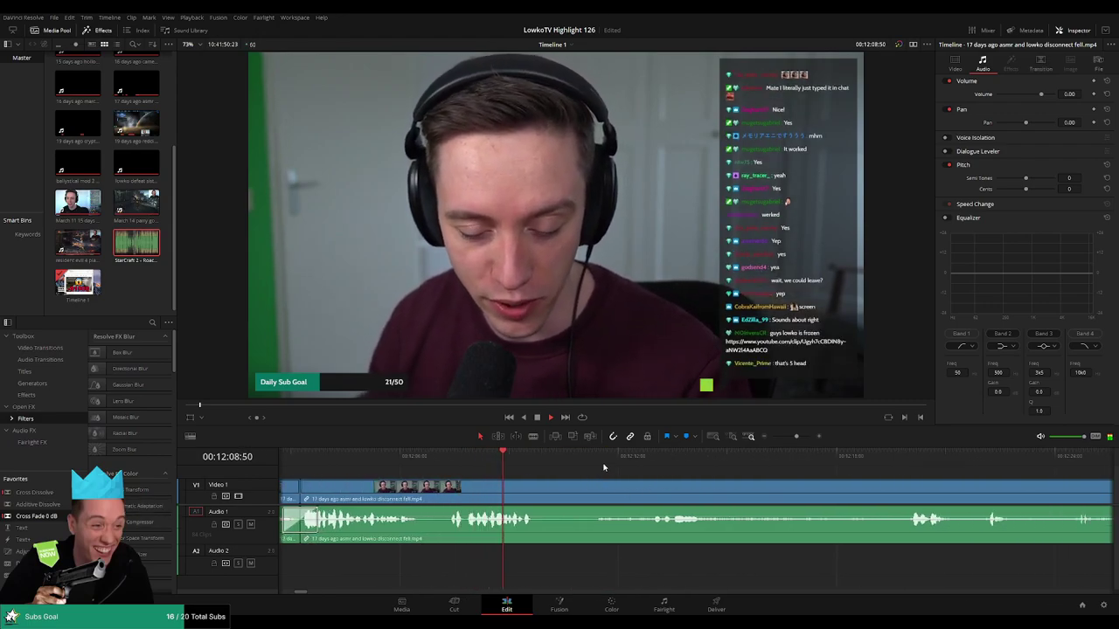
pyautogui.press('b')
pyautogui.click(542, 489)
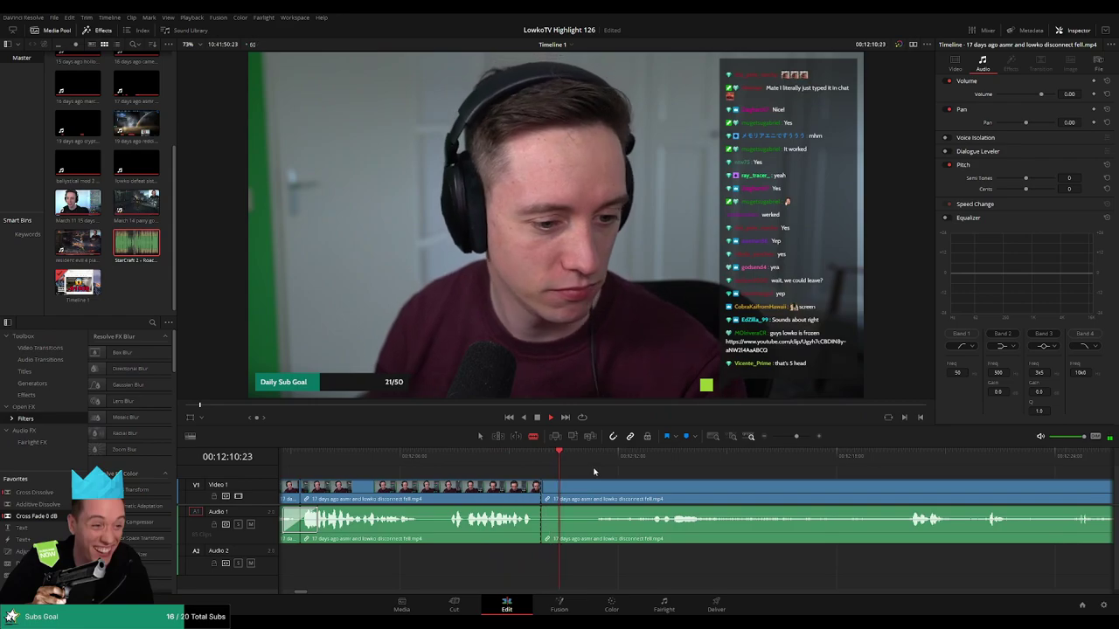
pyautogui.moveTo(542, 502); pyautogui.dragTo(564, 502)
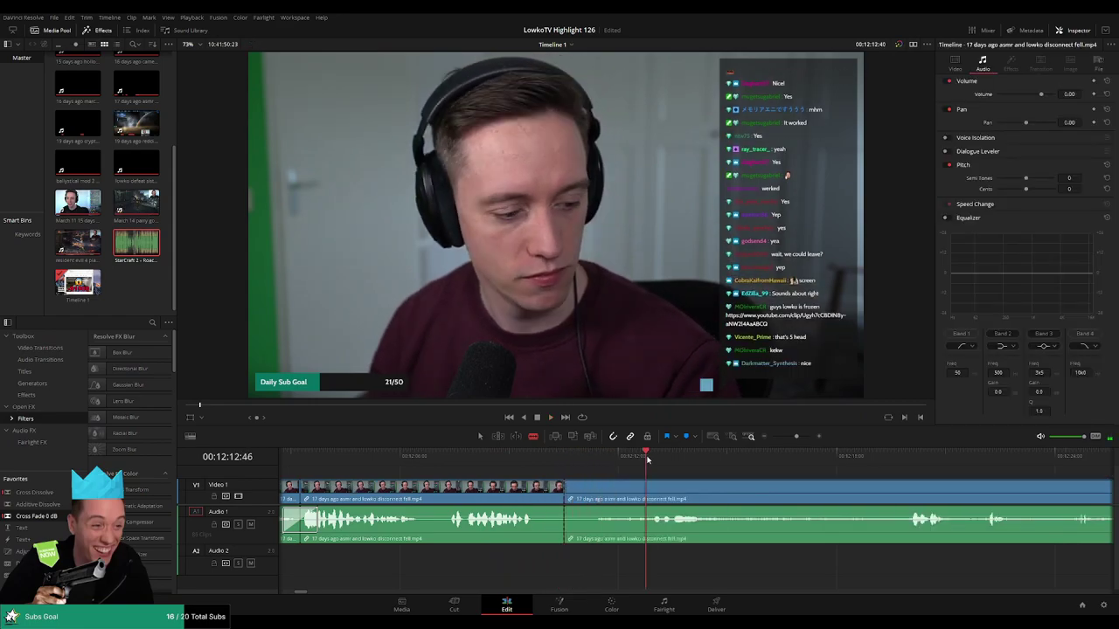
# Review the new cut by jumping back and replaying from just before it
pyautogui.click(876, 455)
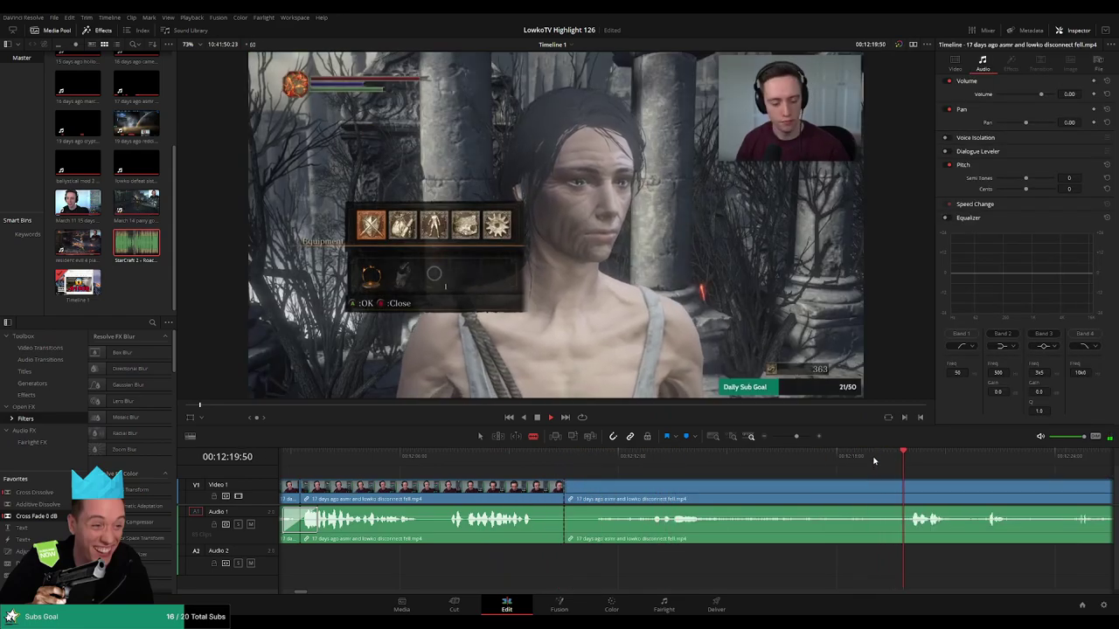
pyautogui.press('a')
pyautogui.click(642, 456)
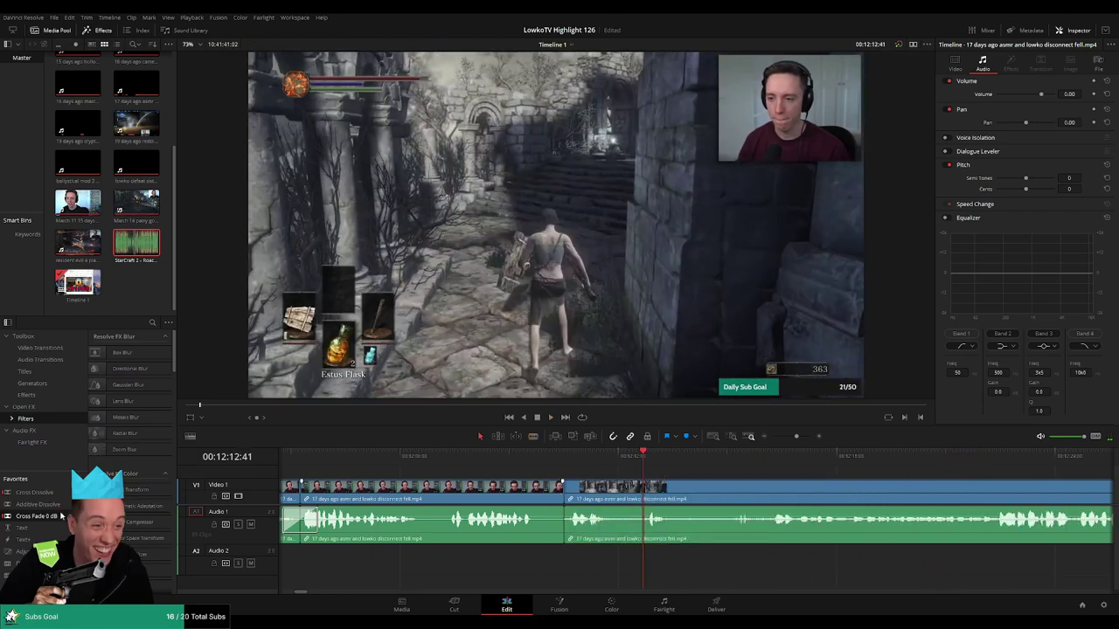
pyautogui.click(516, 458)
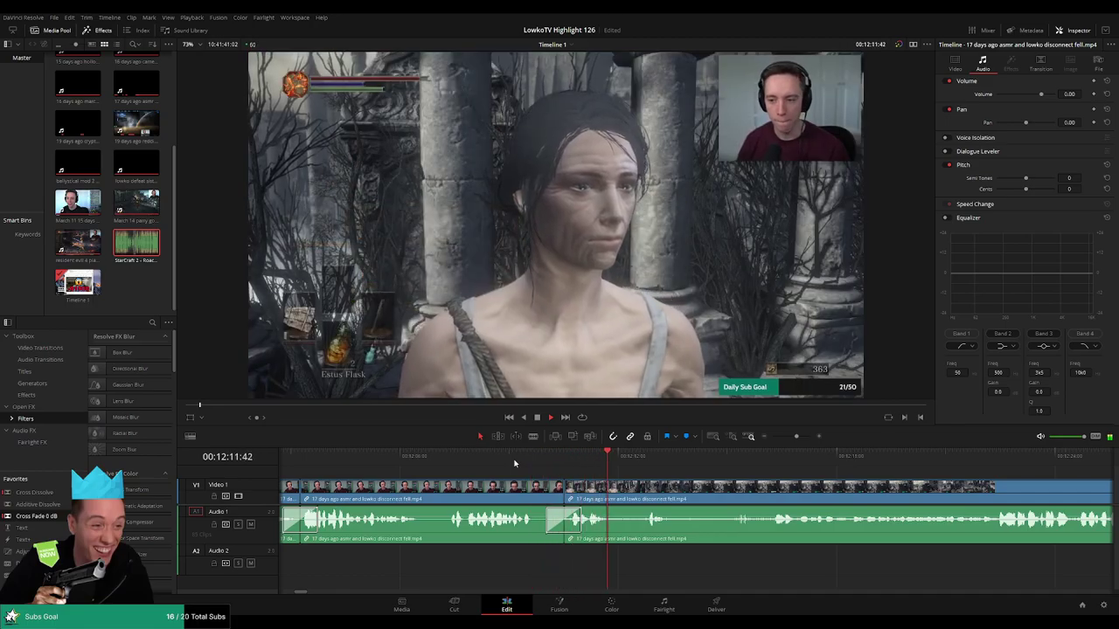
# Split the clip at the playhead and where action resumes, trimming the dull gameplay around 00:12:10
pyautogui.hscroll(3, 553, 477)
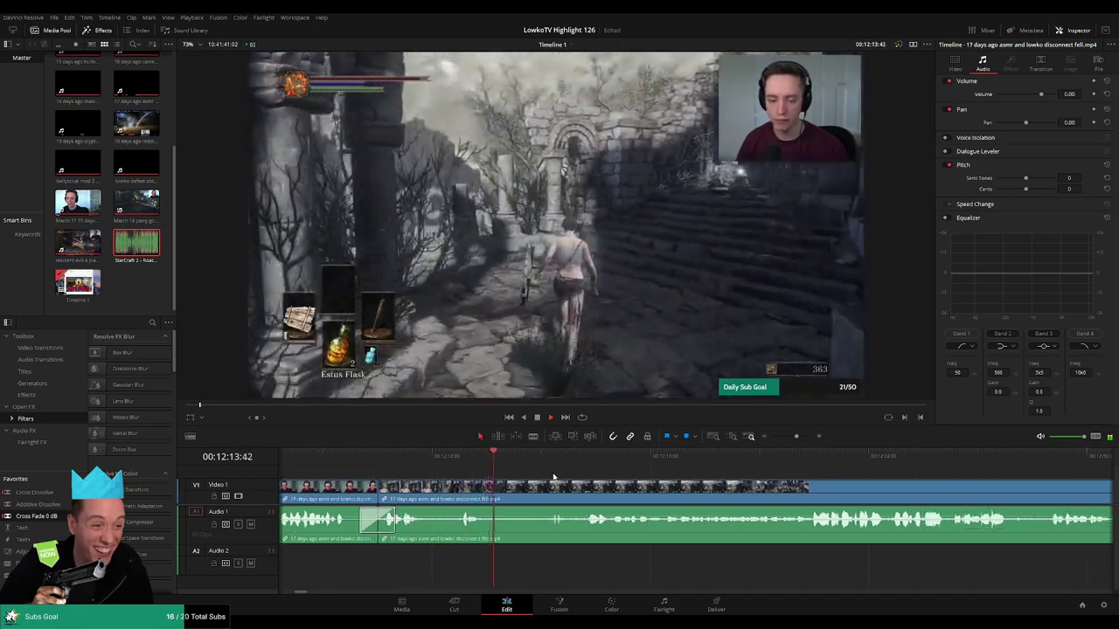
pyautogui.press('b')
pyautogui.hotkey('ctrl', 'b')
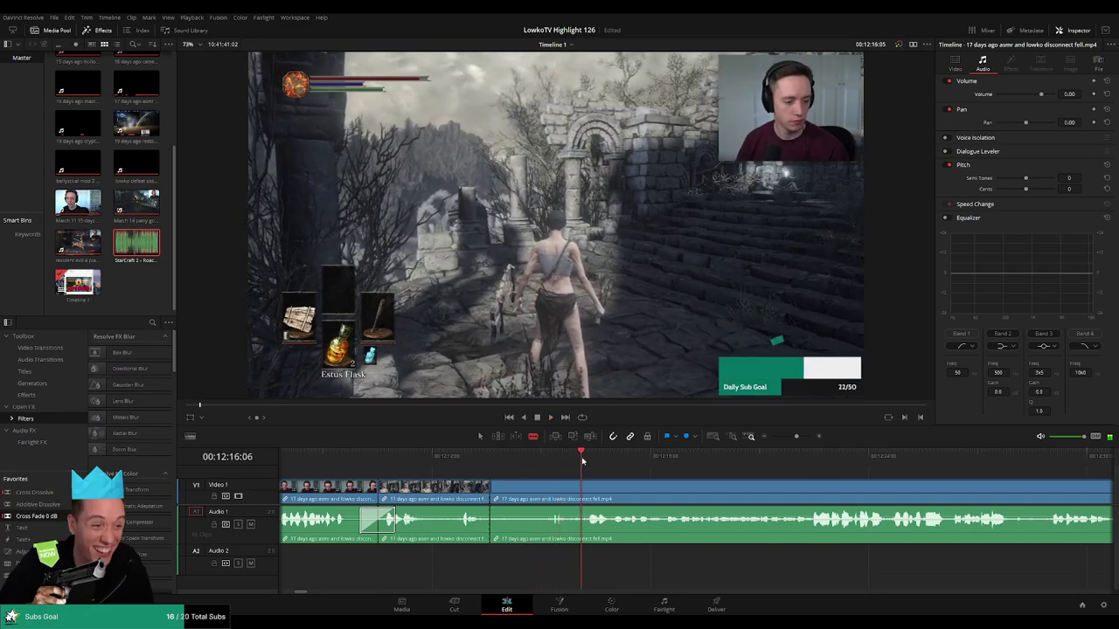
pyautogui.click(686, 456)
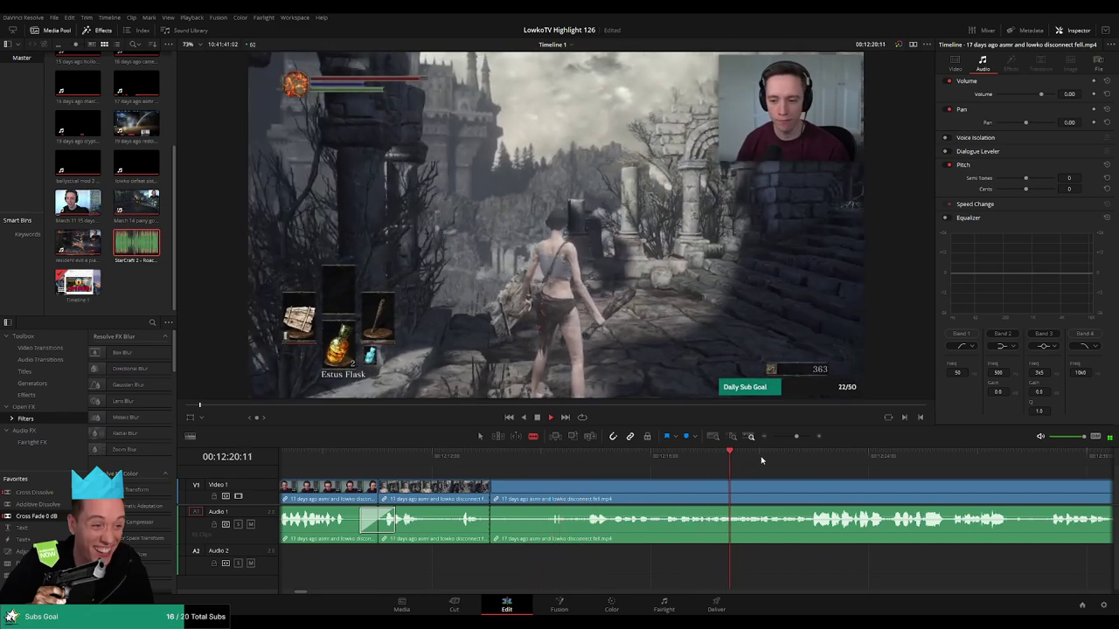
pyautogui.hscroll(3, 632, 459)
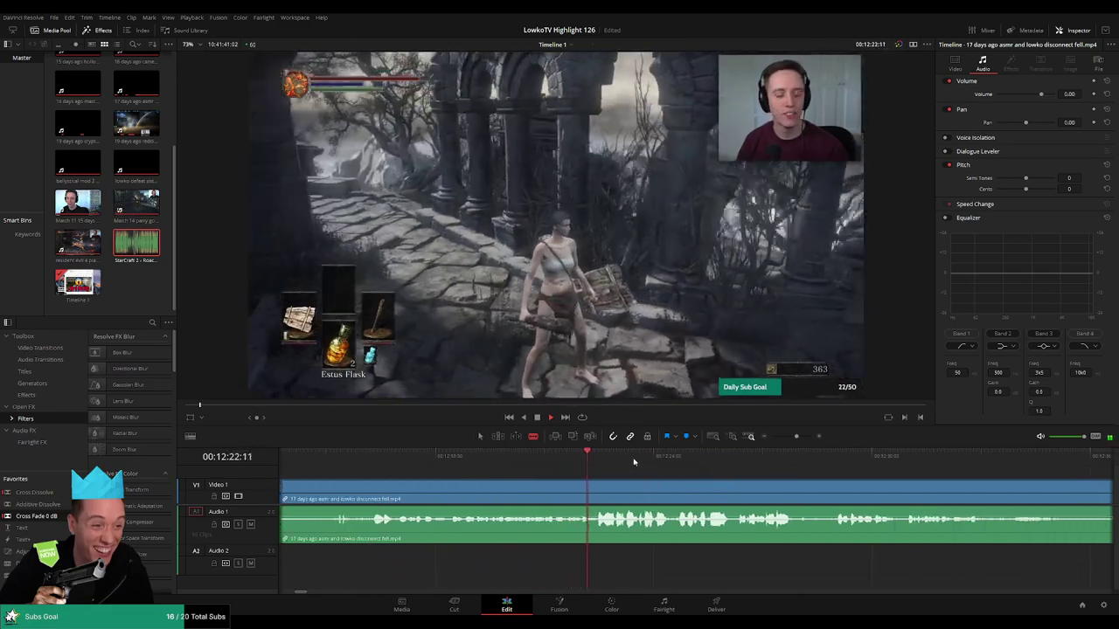
pyautogui.click(366, 494)
pyautogui.press('a')
pyautogui.press('space')
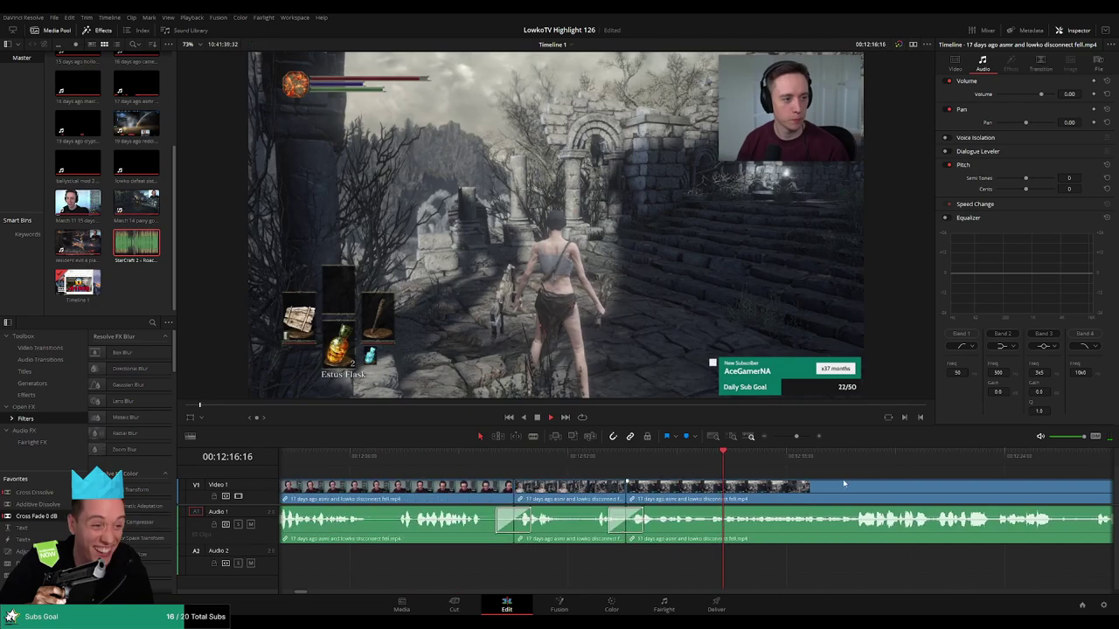
pyautogui.hscroll(5, 786, 485)
pyautogui.hscroll(2, 649, 486)
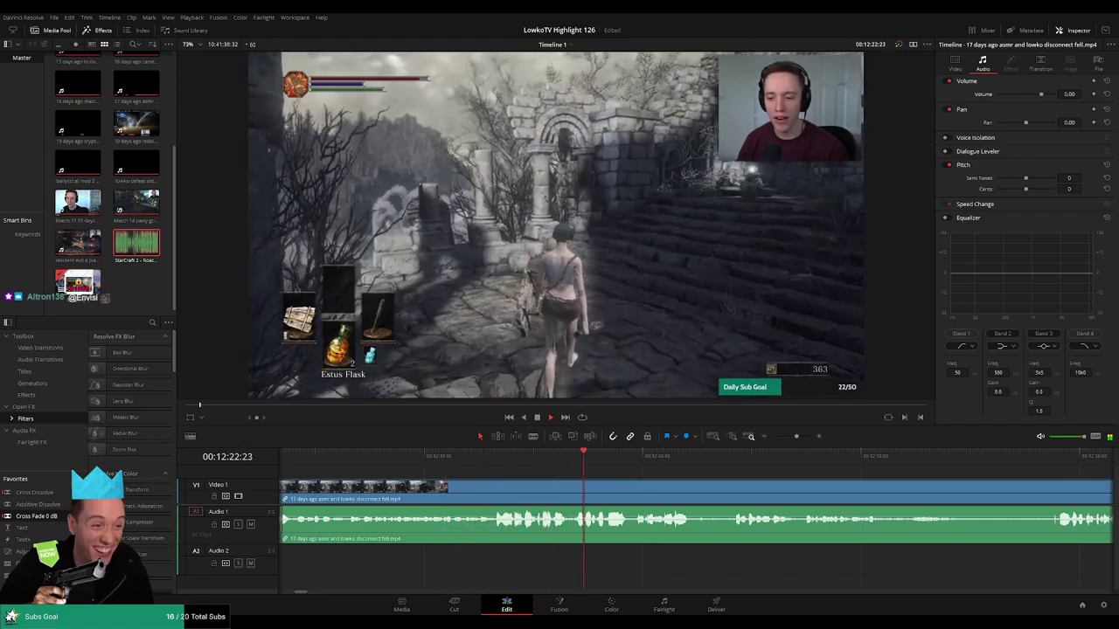
# Skim ahead through the walking gameplay to find where it ends
pyautogui.hscroll(3, 562, 479)
pyautogui.hscroll(2, 562, 479)
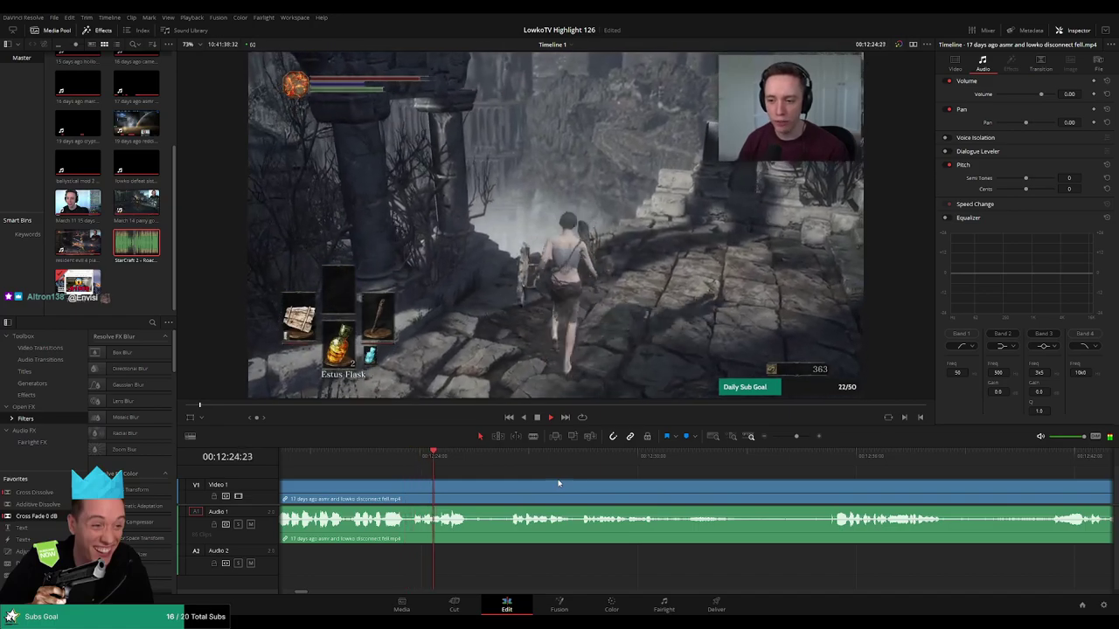
pyautogui.hscroll(2, 564, 481)
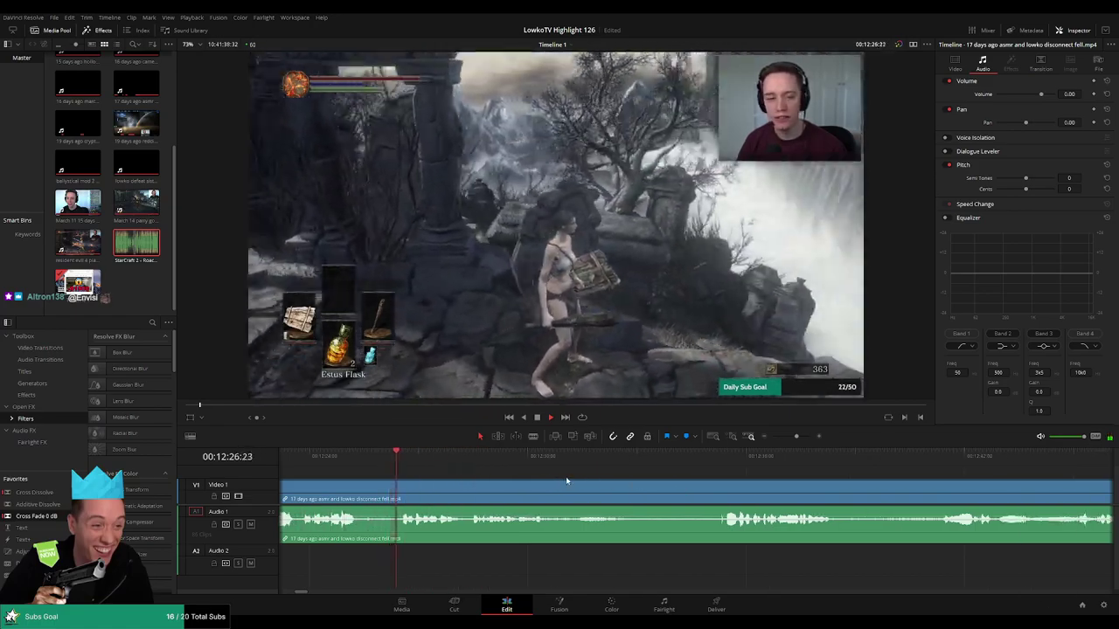
pyautogui.hscroll(2, 601, 483)
pyautogui.hscroll(1, 593, 483)
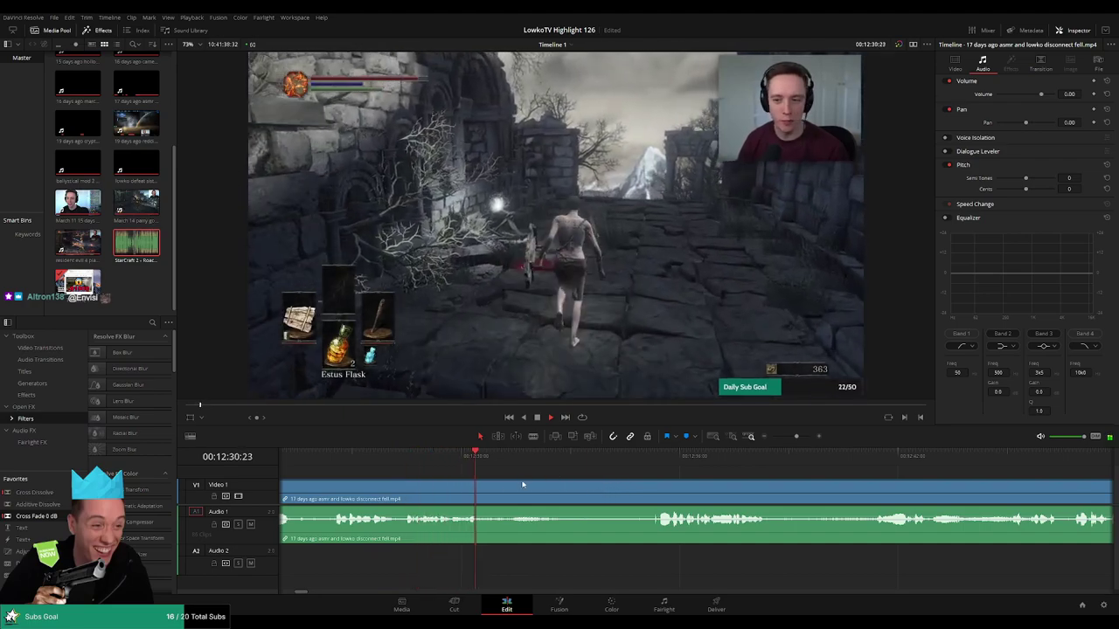
pyautogui.click(650, 456)
pyautogui.hscroll(3, 677, 463)
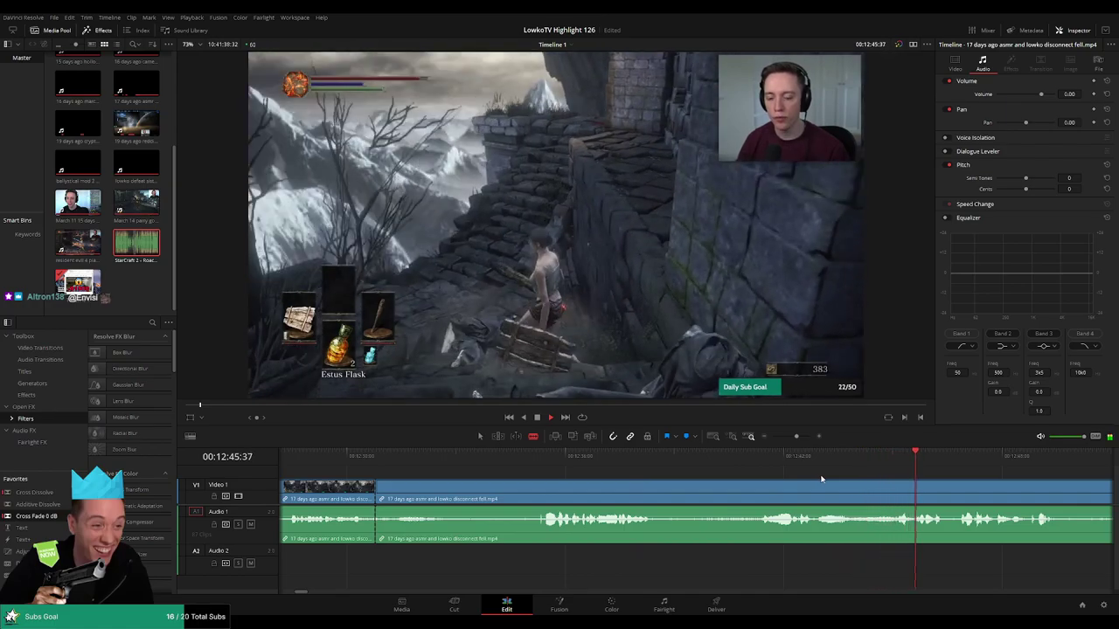
pyautogui.hscroll(5, 664, 473)
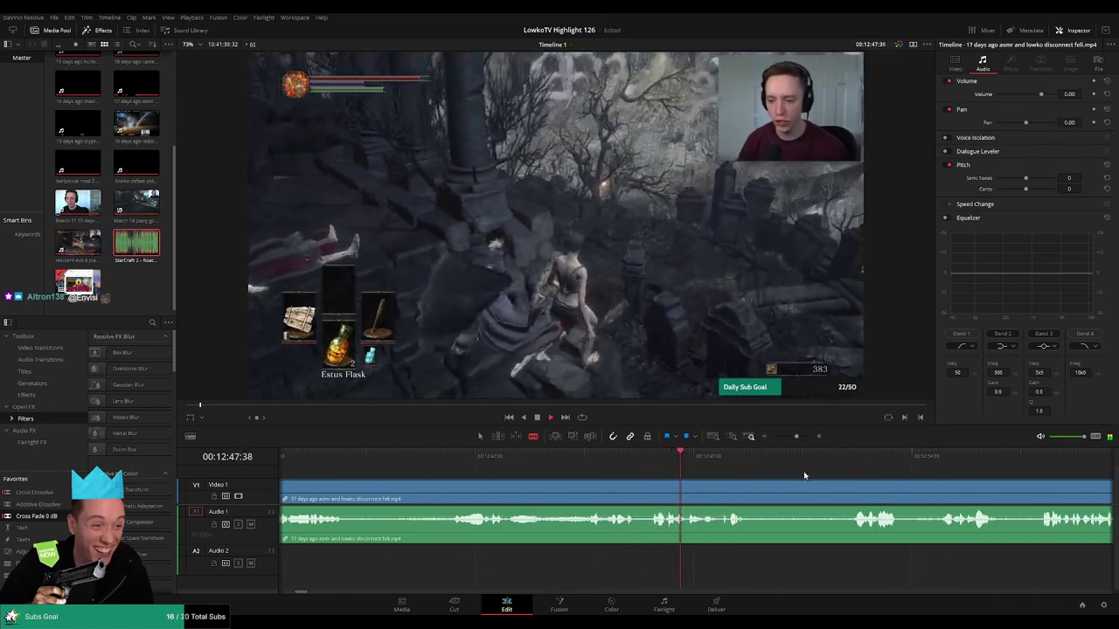
pyautogui.hscroll(4, 639, 464)
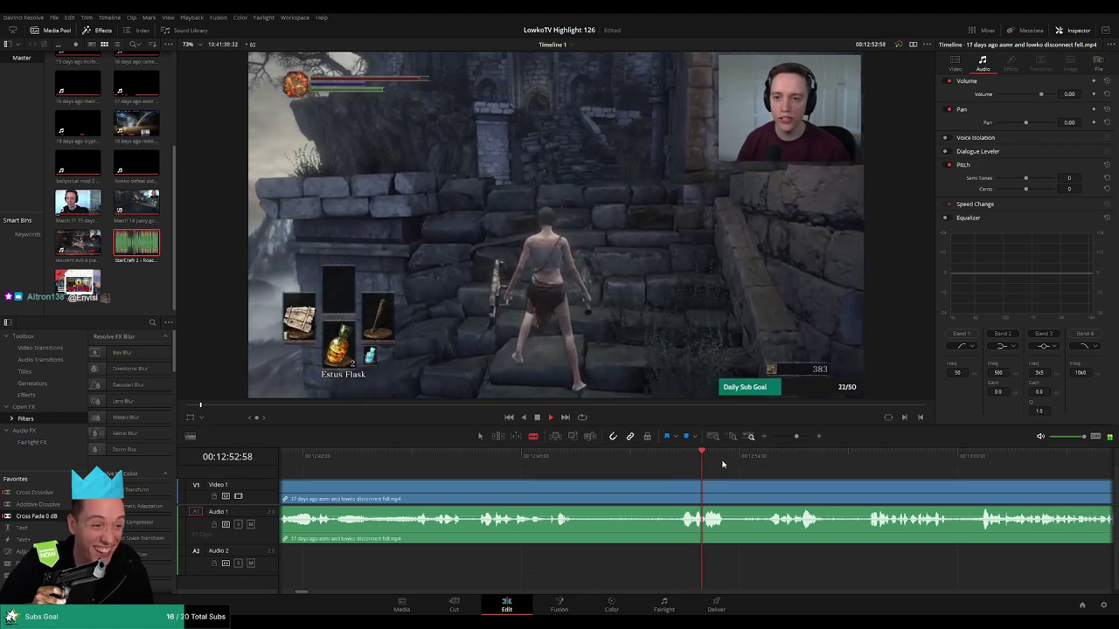
# Split where the walking ends near 00:12:30, add a crossfade there, and play it back
pyautogui.click(674, 488)
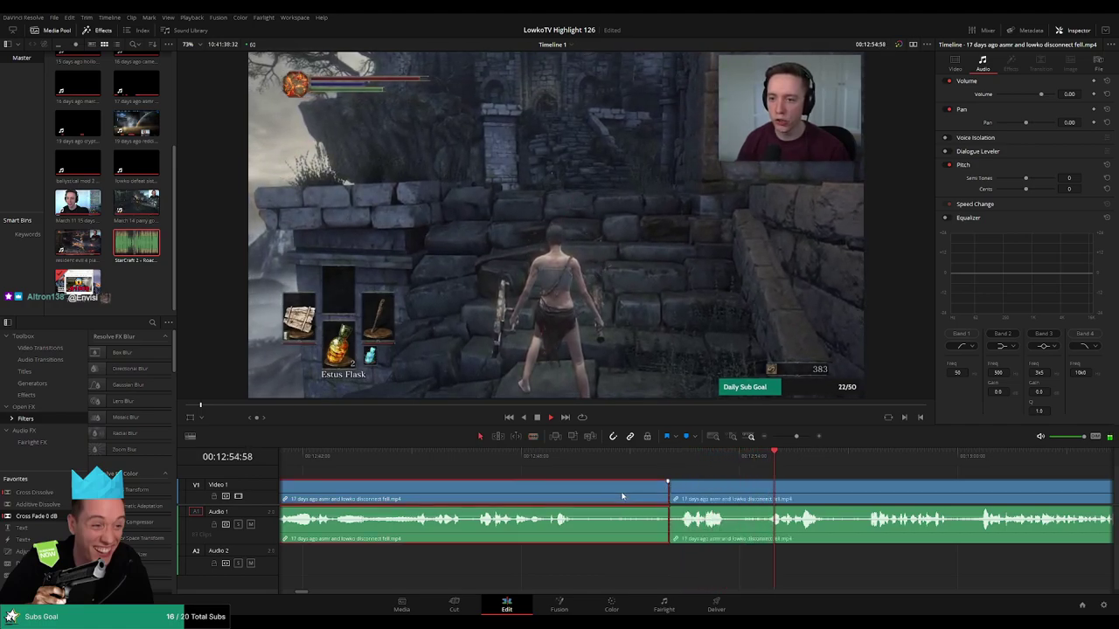
pyautogui.press('a')
pyautogui.scroll(2, 622, 496)
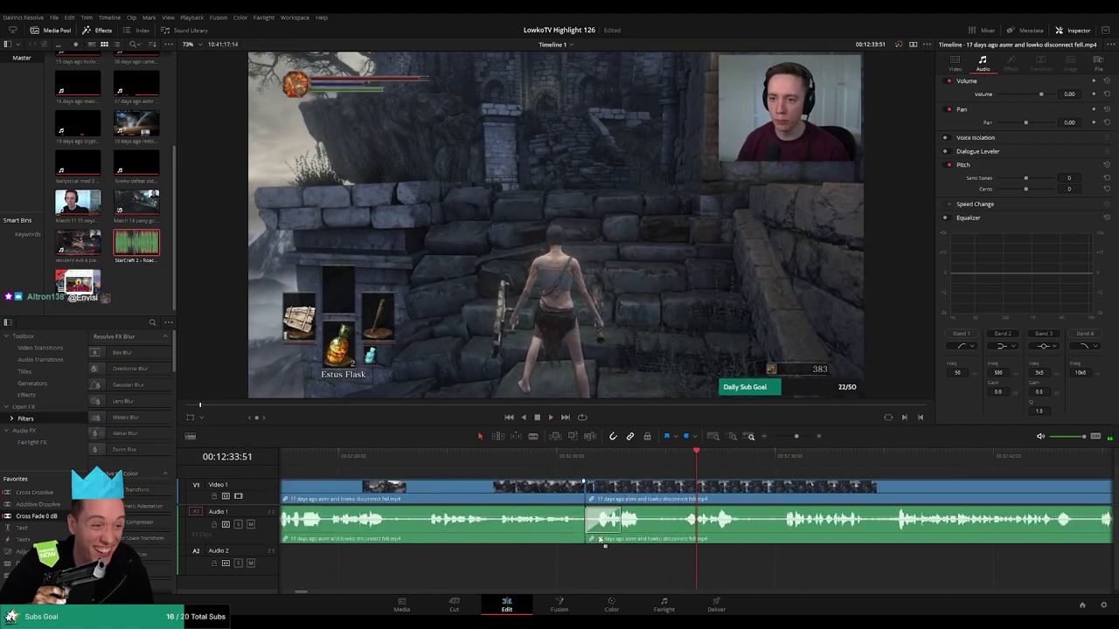
pyautogui.hotkey('shift', 't')
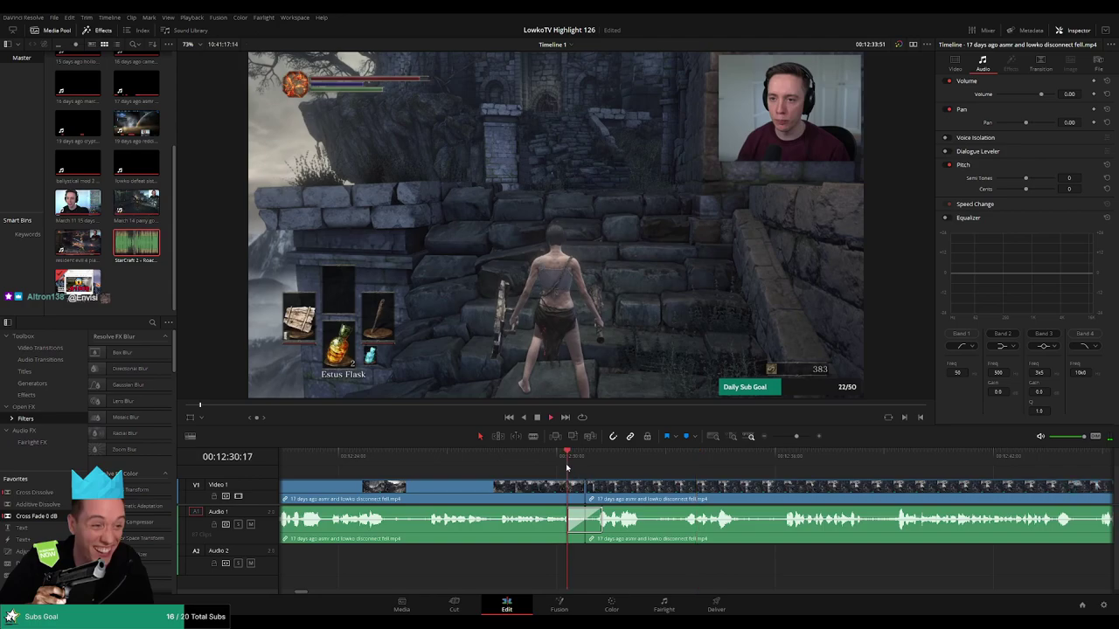
pyautogui.press('space')
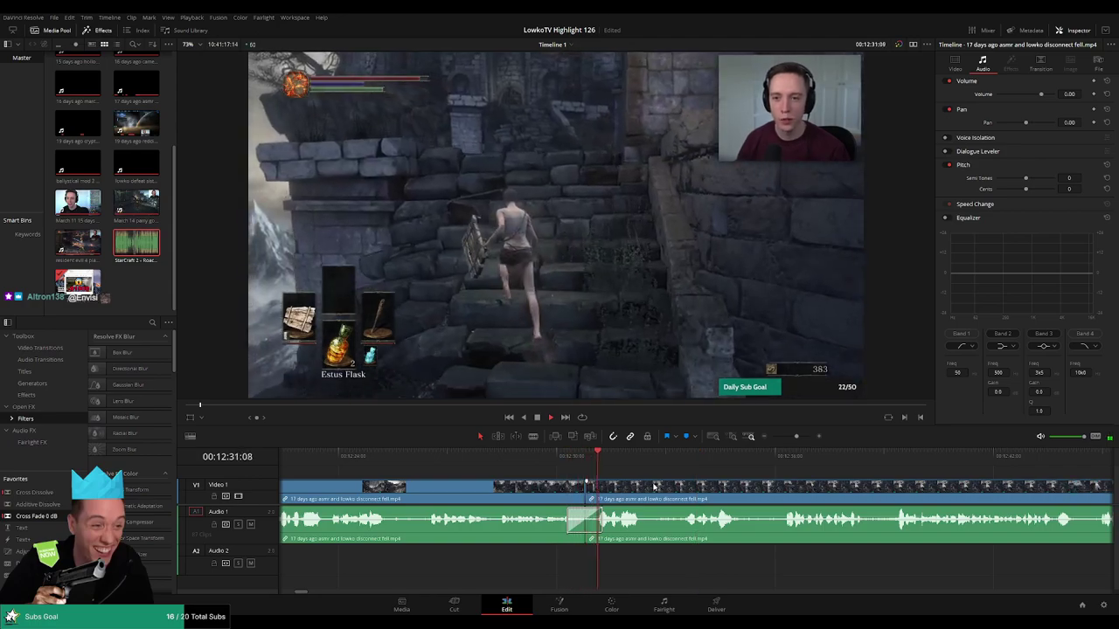
pyautogui.hscroll(2, 655, 474)
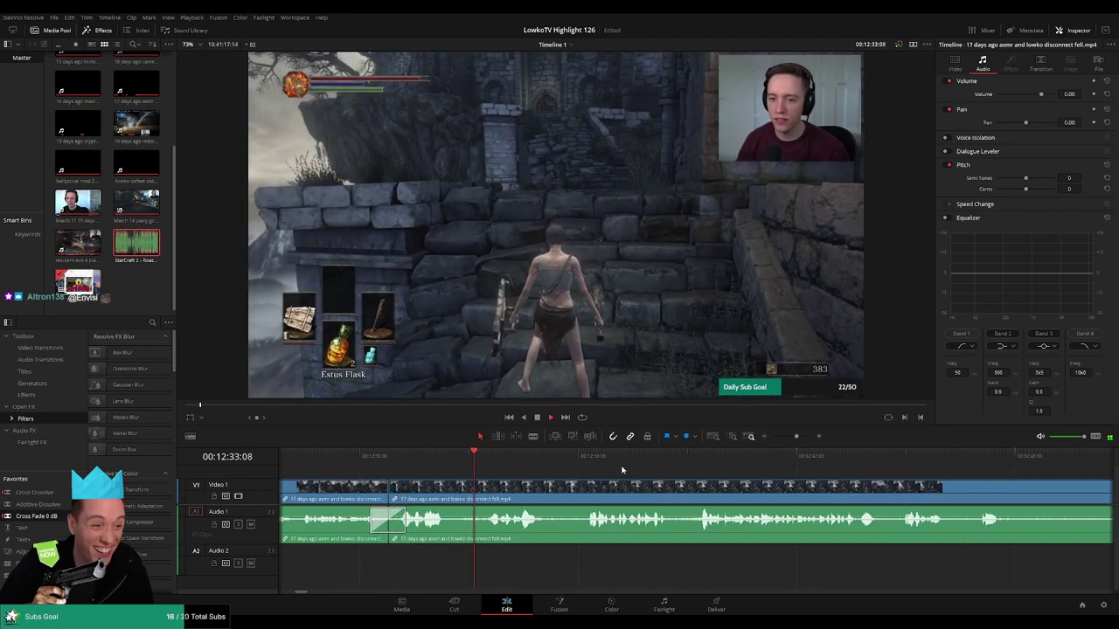
pyautogui.hscroll(2, 690, 483)
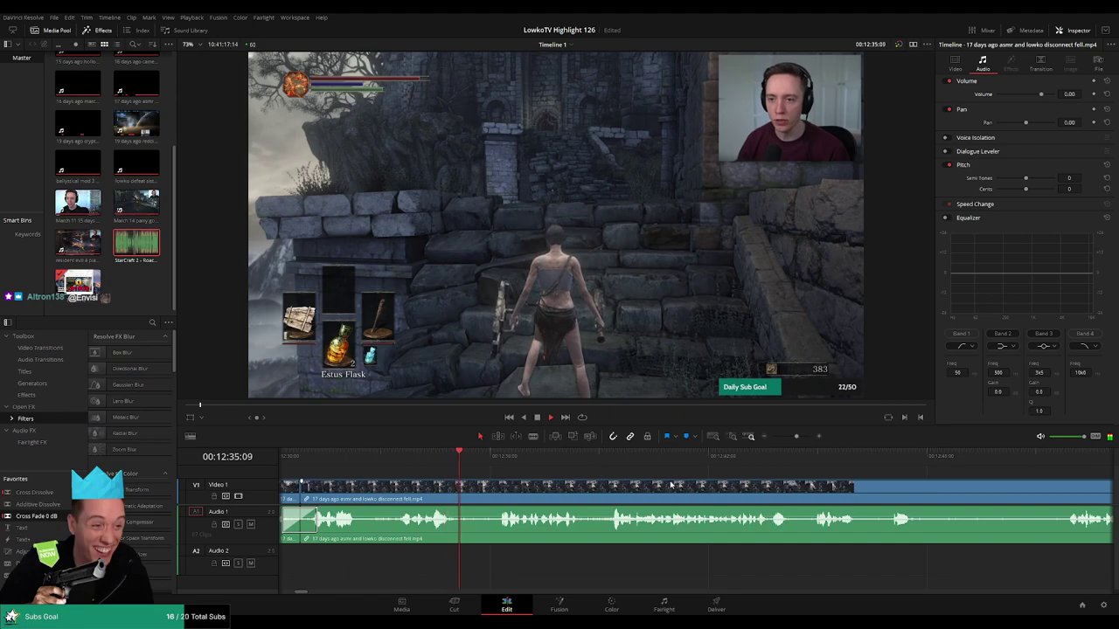
pyautogui.hscroll(2, 646, 480)
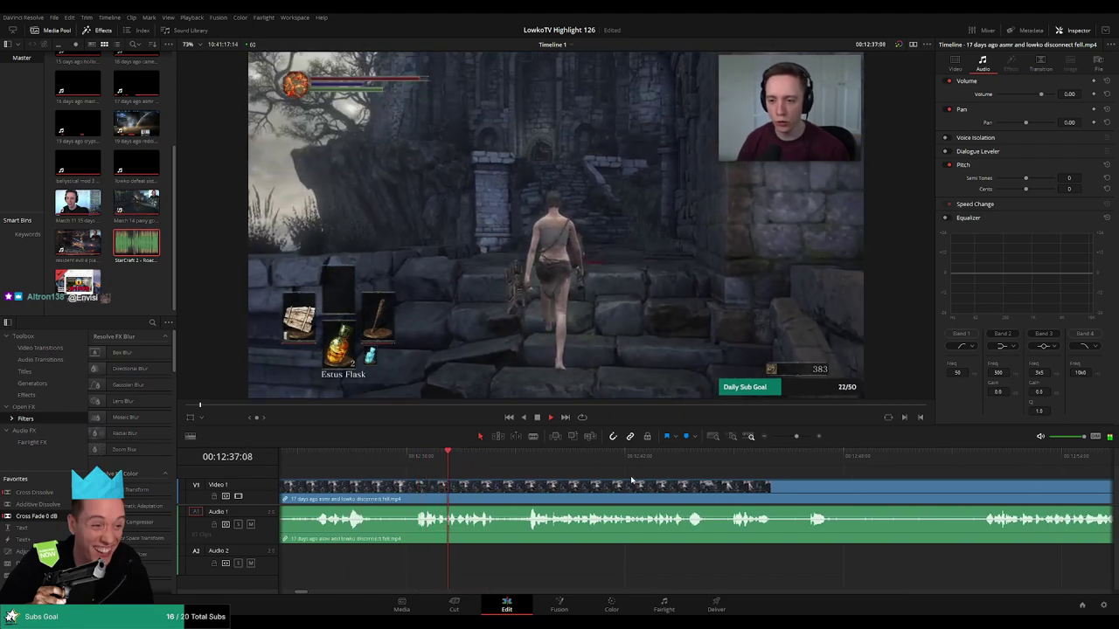
pyautogui.hscroll(2, 616, 484)
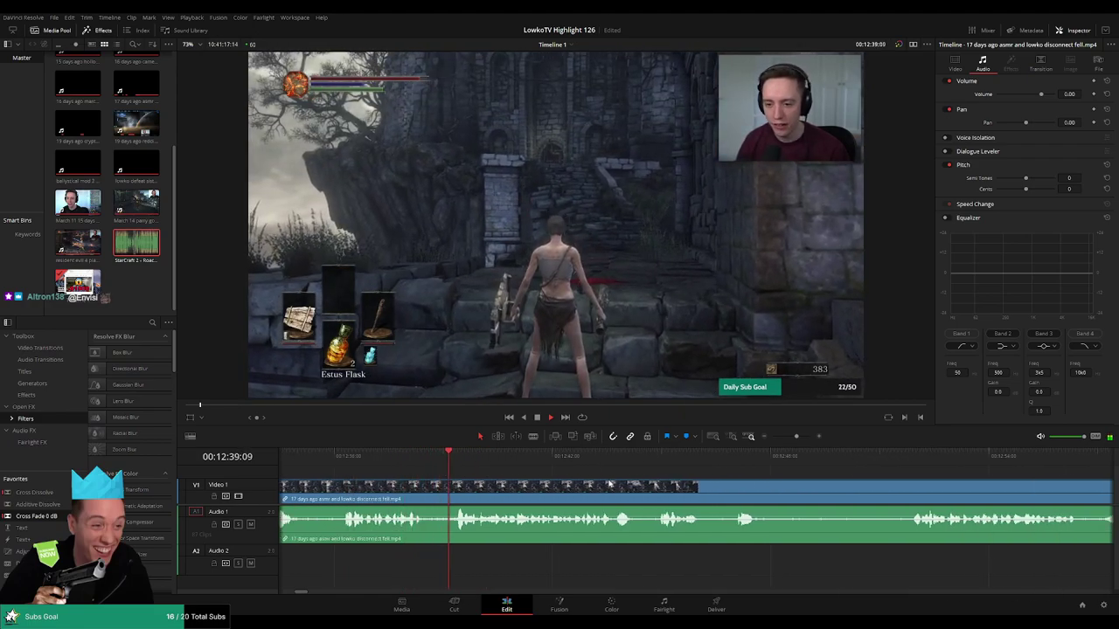
pyautogui.hscroll(2, 647, 482)
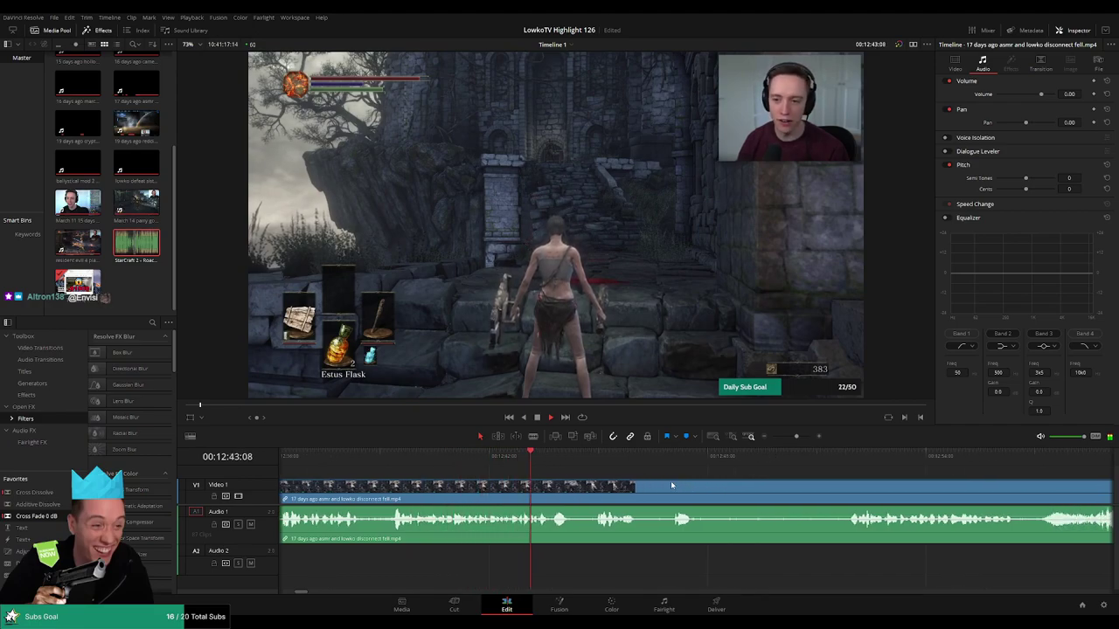
pyautogui.hscroll(2, 731, 492)
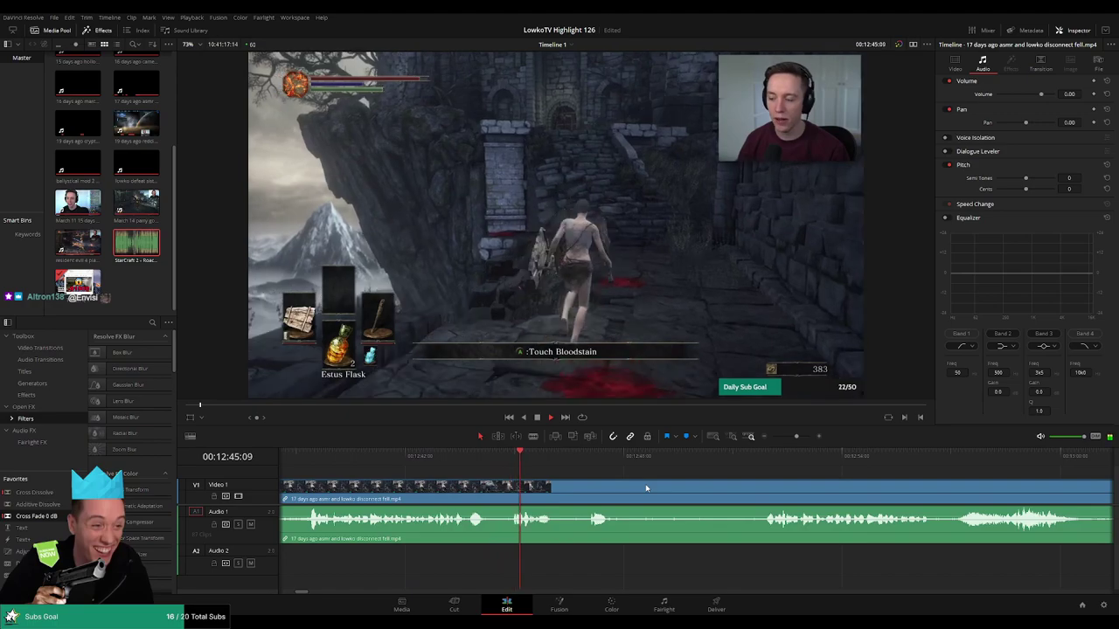
pyautogui.hscroll(2, 656, 481)
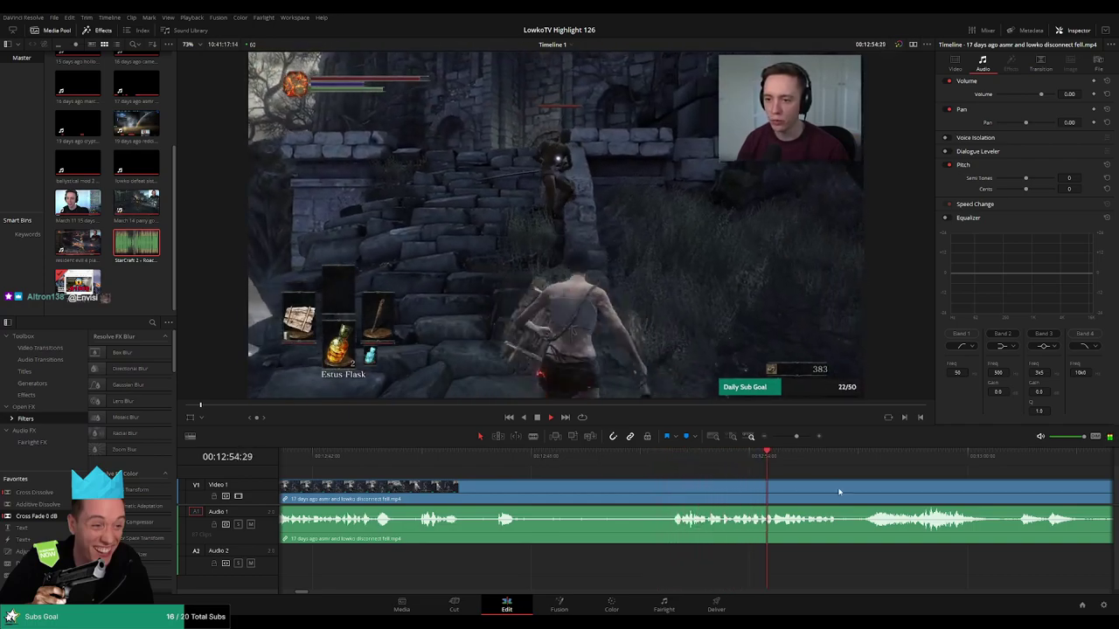
pyautogui.hscroll(4, 663, 478)
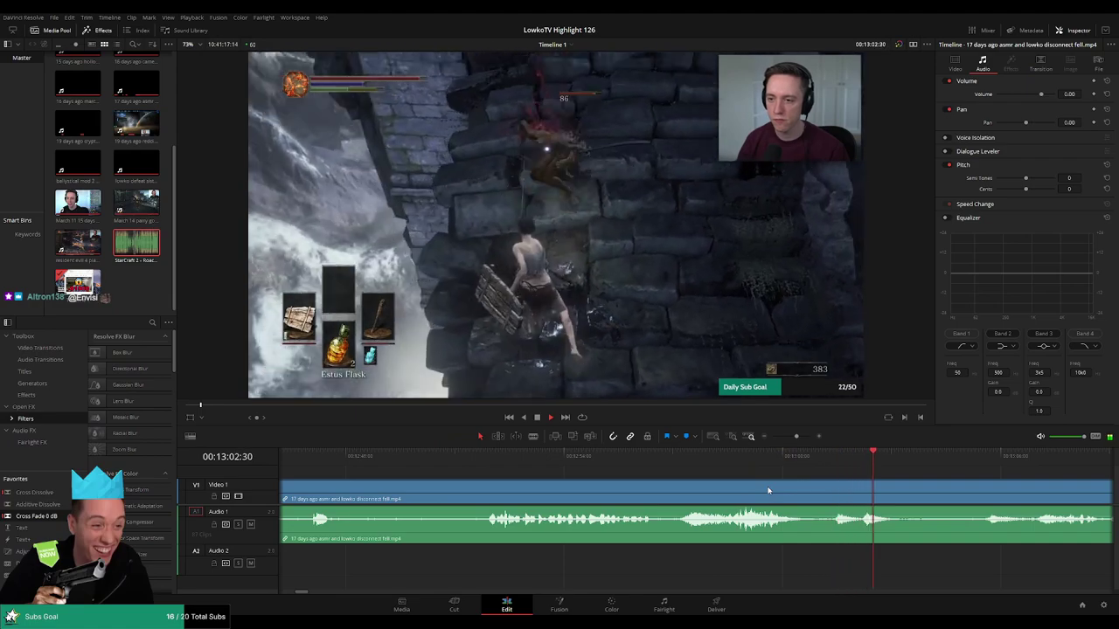
pyautogui.hscroll(3, 683, 472)
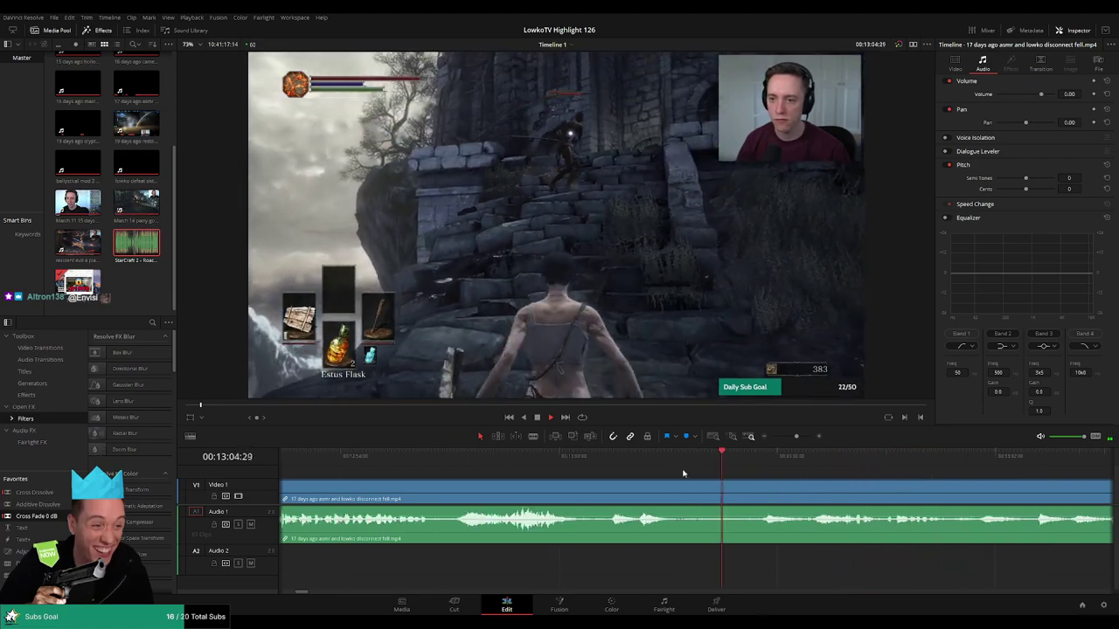
pyautogui.hscroll(2, 683, 473)
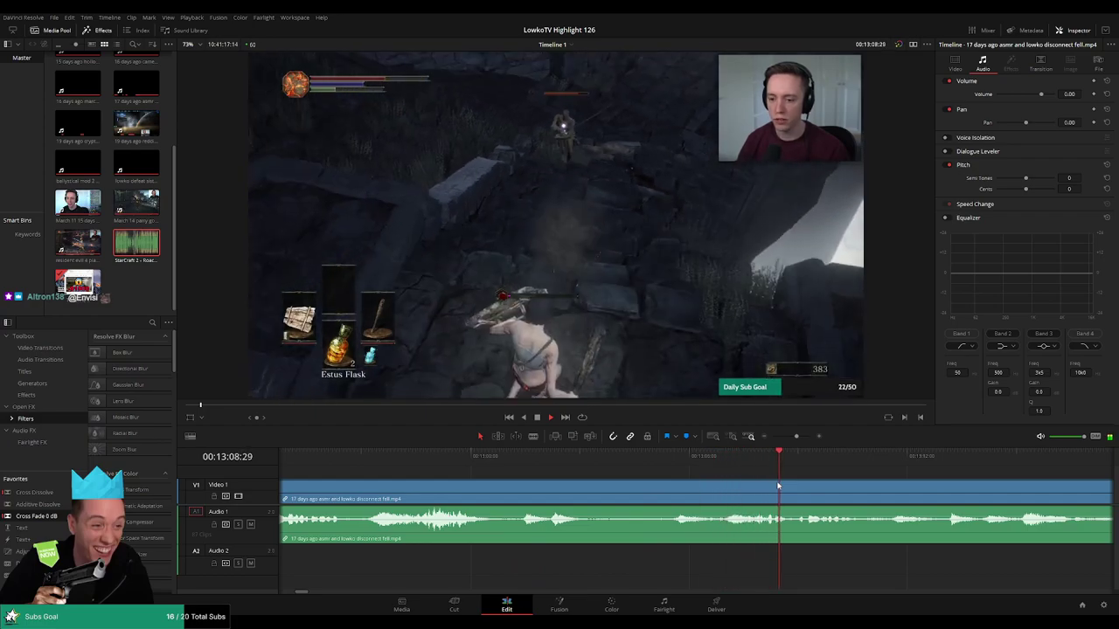
pyautogui.hscroll(5, 699, 475)
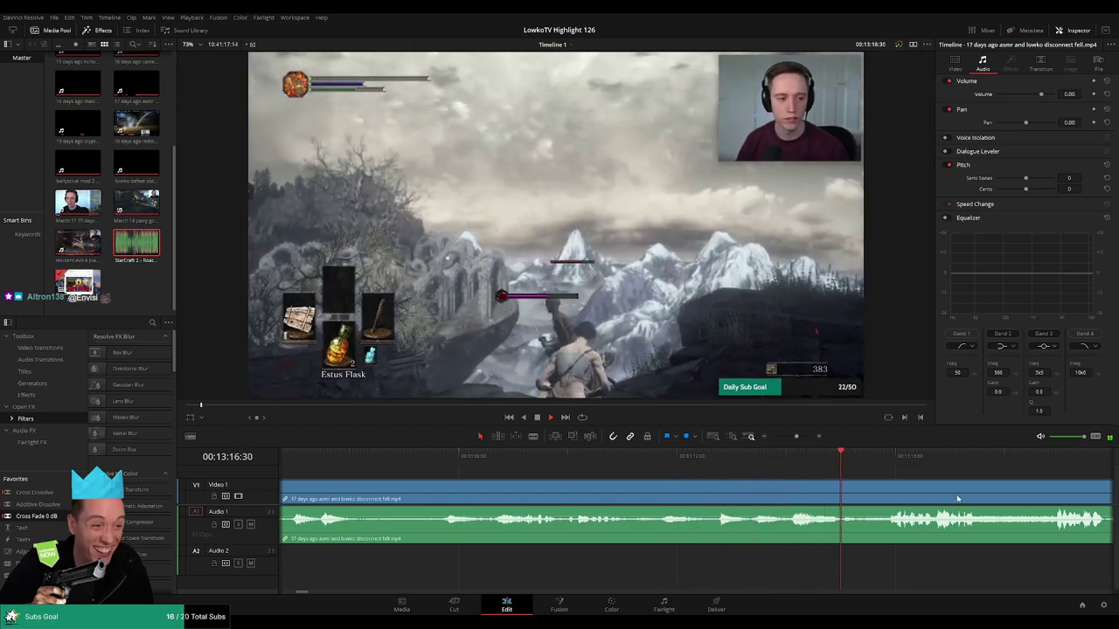
pyautogui.hscroll(3, 669, 472)
pyautogui.hscroll(1, 636, 467)
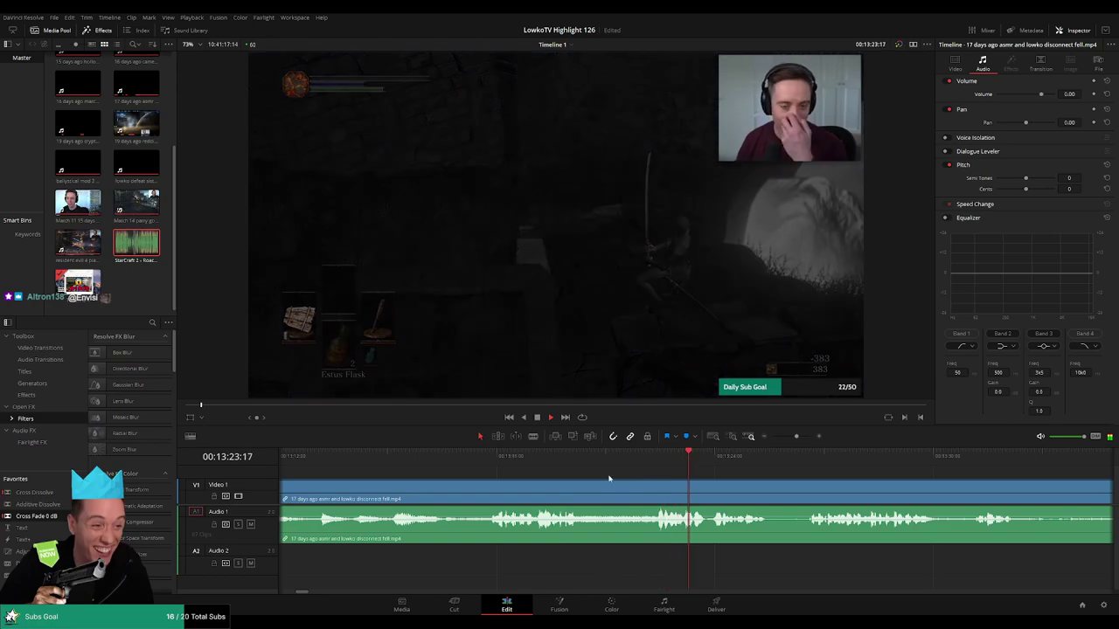
pyautogui.hscroll(3, 629, 472)
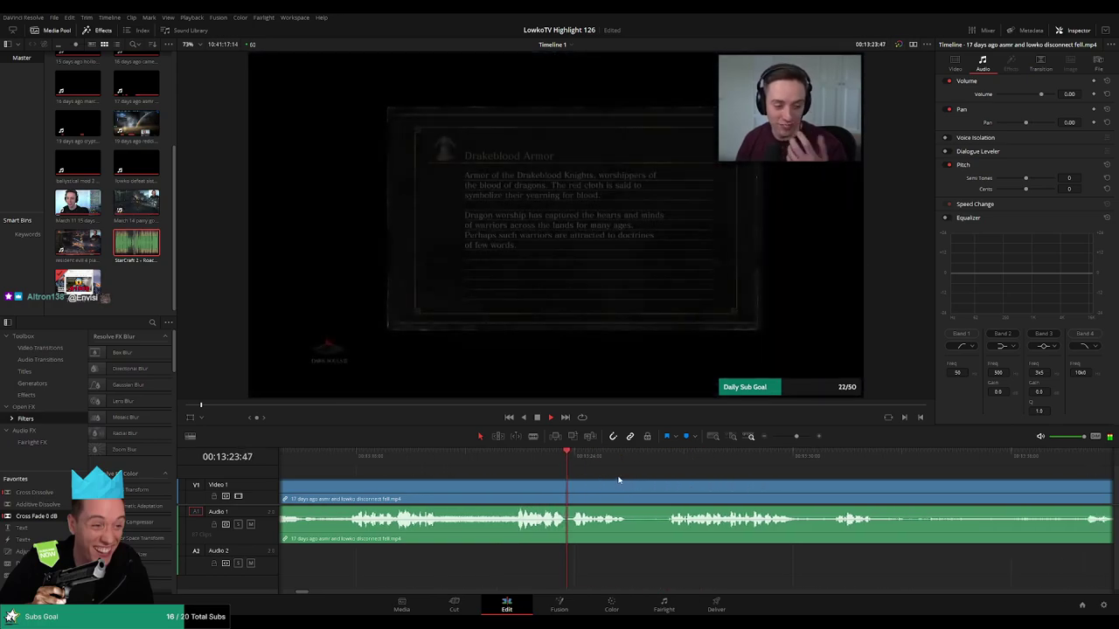
# Blade out the dull stretch around 13:25 and ripple-close the gap
pyautogui.press('b')
pyautogui.click(564, 488)
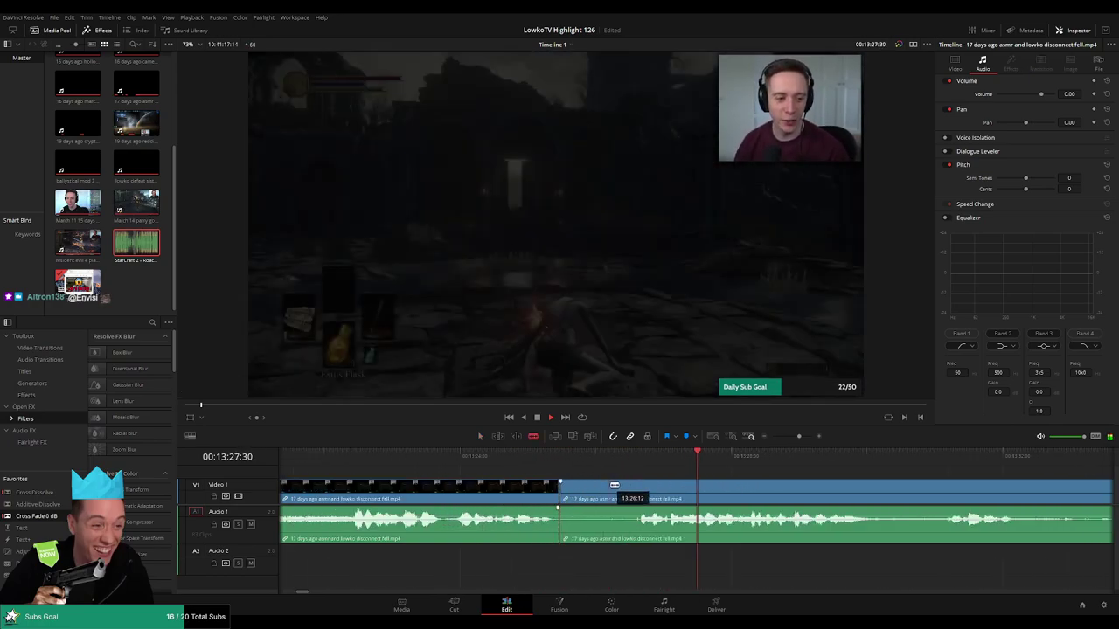
pyautogui.click(577, 487)
pyautogui.press('a')
pyautogui.click(549, 498)
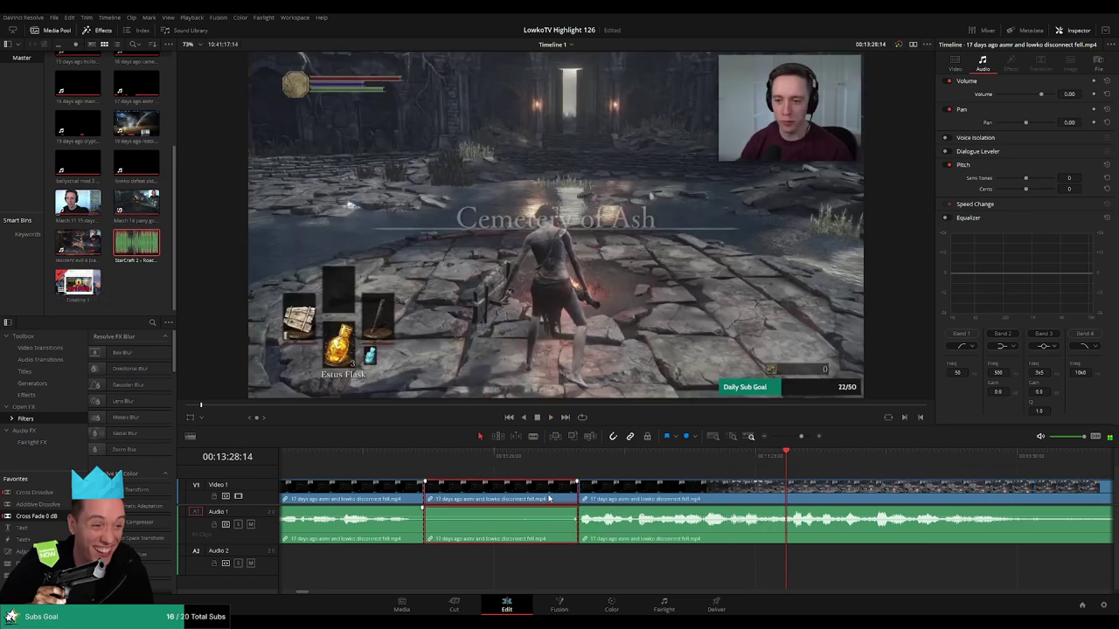
pyautogui.press('Delete')
# Split the video and audio again at the playhead
pyautogui.click(398, 455)
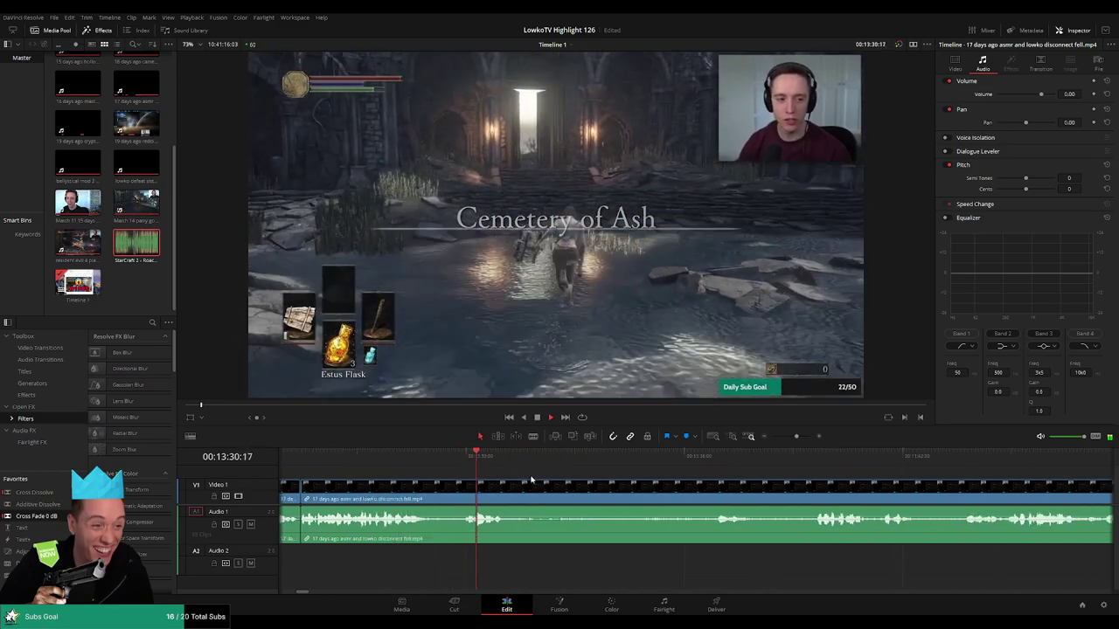
pyautogui.press('b')
pyautogui.click(513, 496)
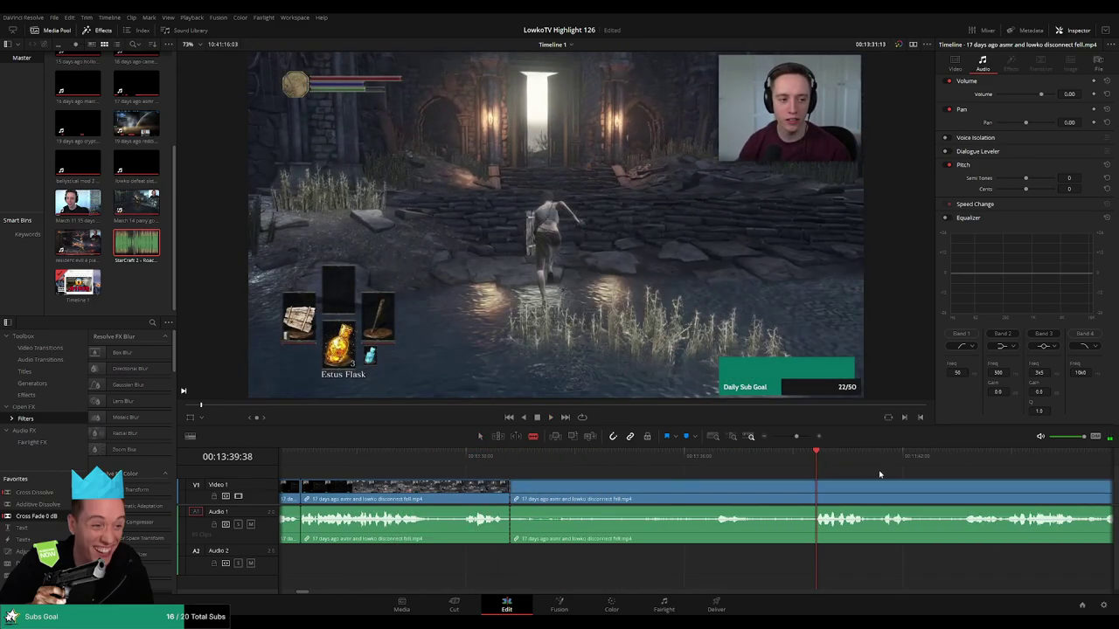
# Scroll along the timeline and skip playback ahead past 15:09
pyautogui.hscroll(2, 874, 477)
pyautogui.hscroll(5, 664, 470)
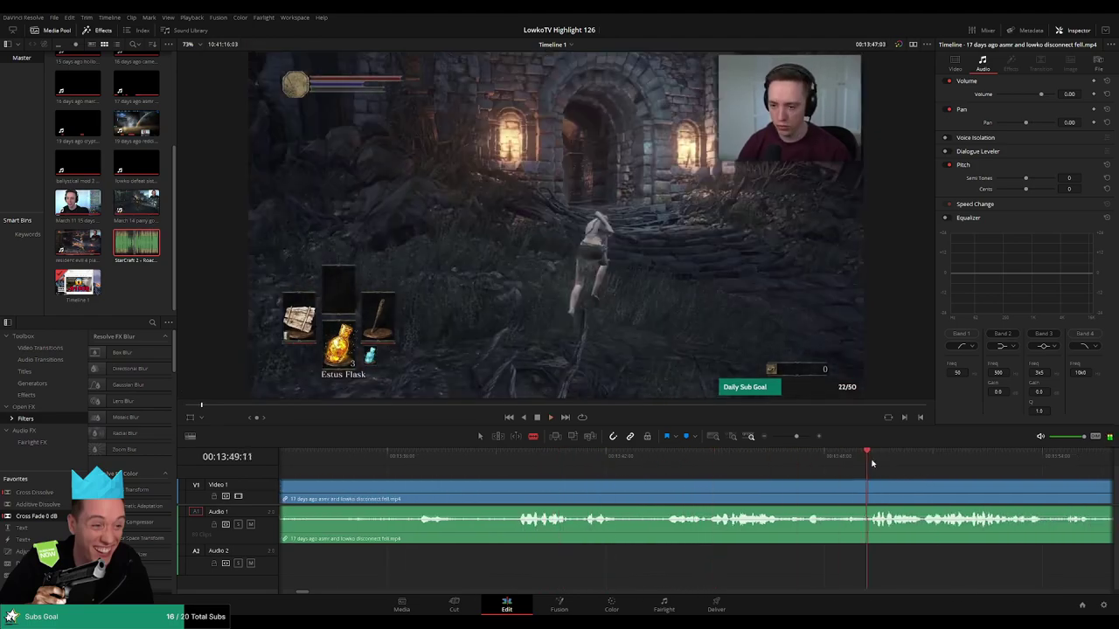
pyautogui.hscroll(3, 701, 462)
pyautogui.hscroll(3, 660, 464)
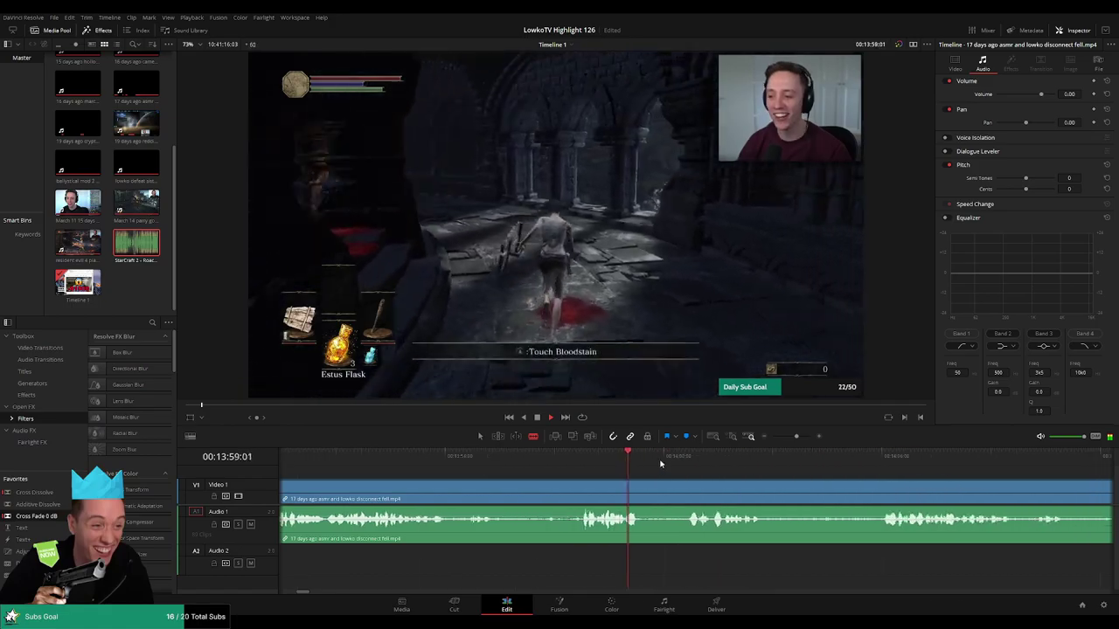
pyautogui.hscroll(2, 656, 472)
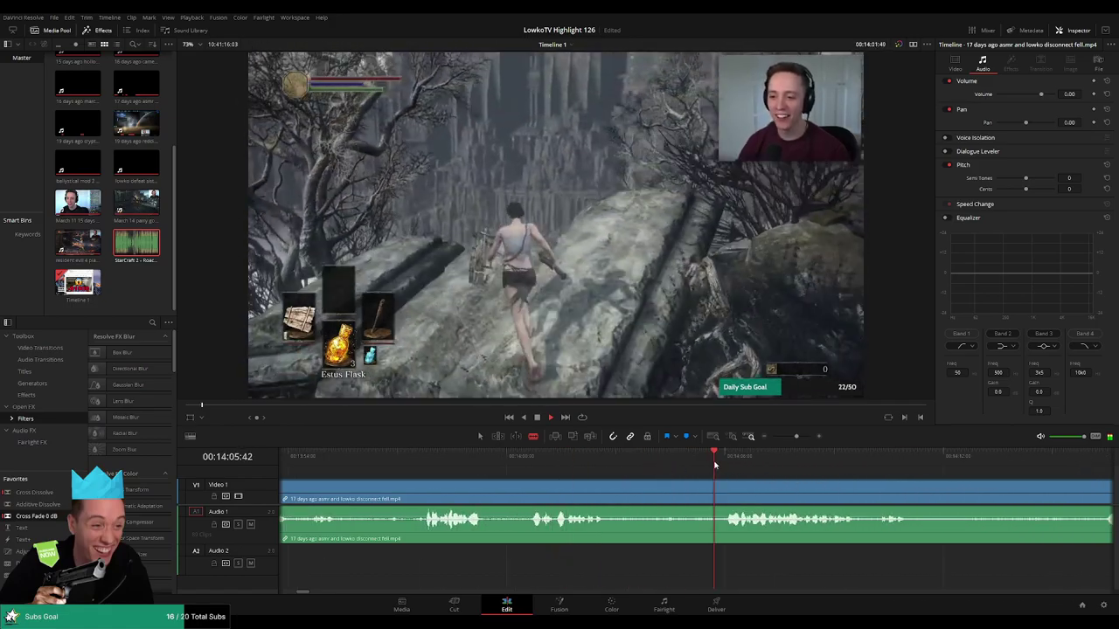
pyautogui.hscroll(2, 643, 472)
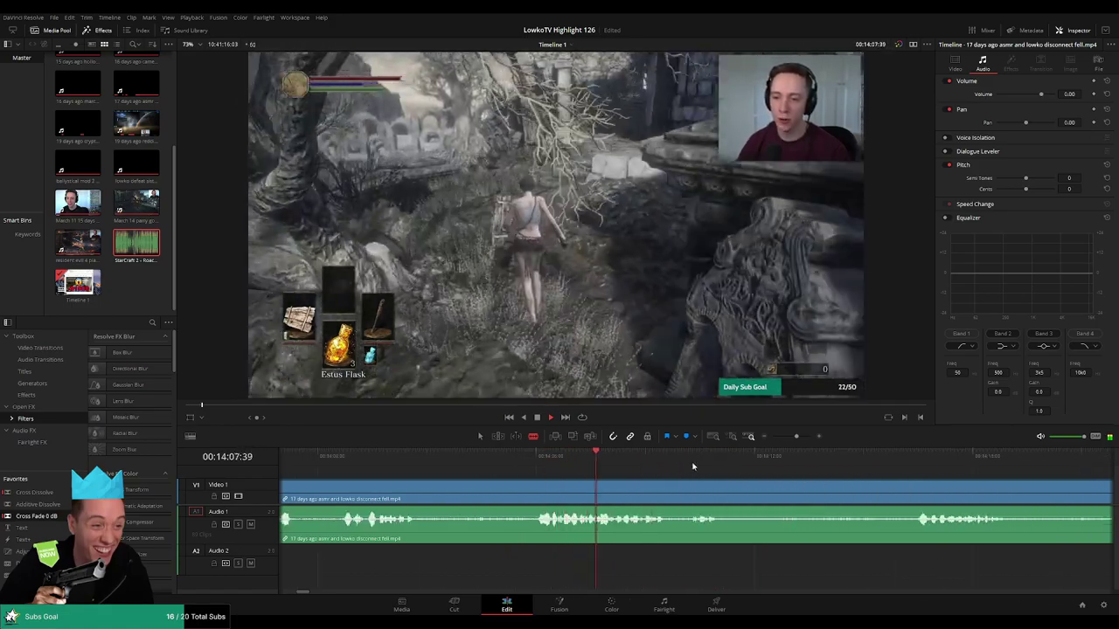
pyautogui.hscroll(2, 739, 464)
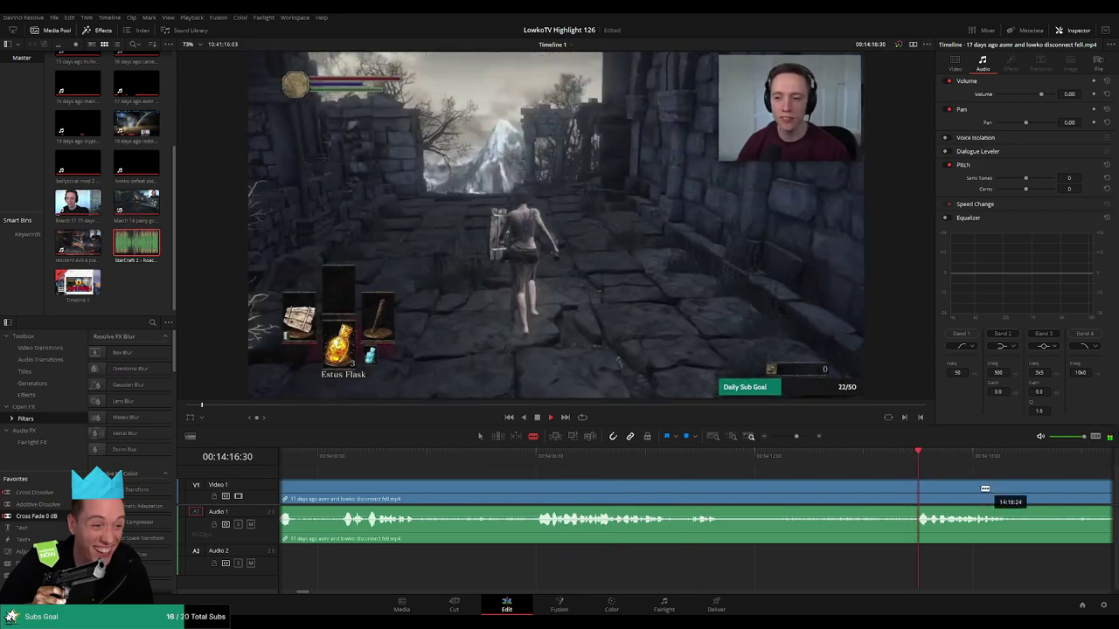
pyautogui.hscroll(3, 960, 468)
pyautogui.hscroll(2, 647, 465)
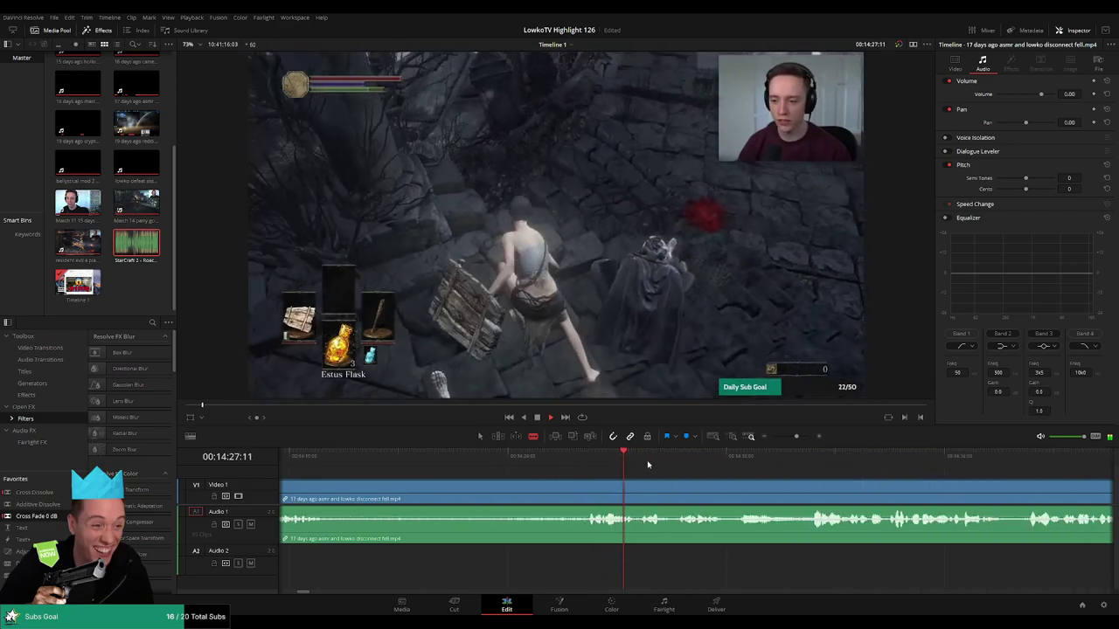
pyautogui.hscroll(3, 666, 469)
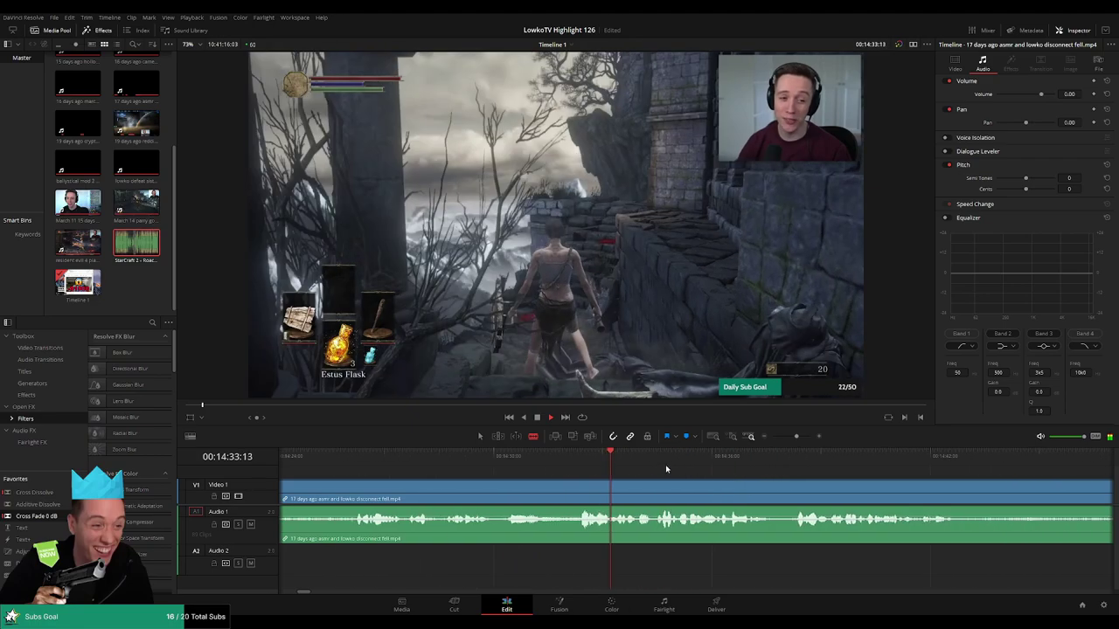
pyautogui.hscroll(3, 796, 465)
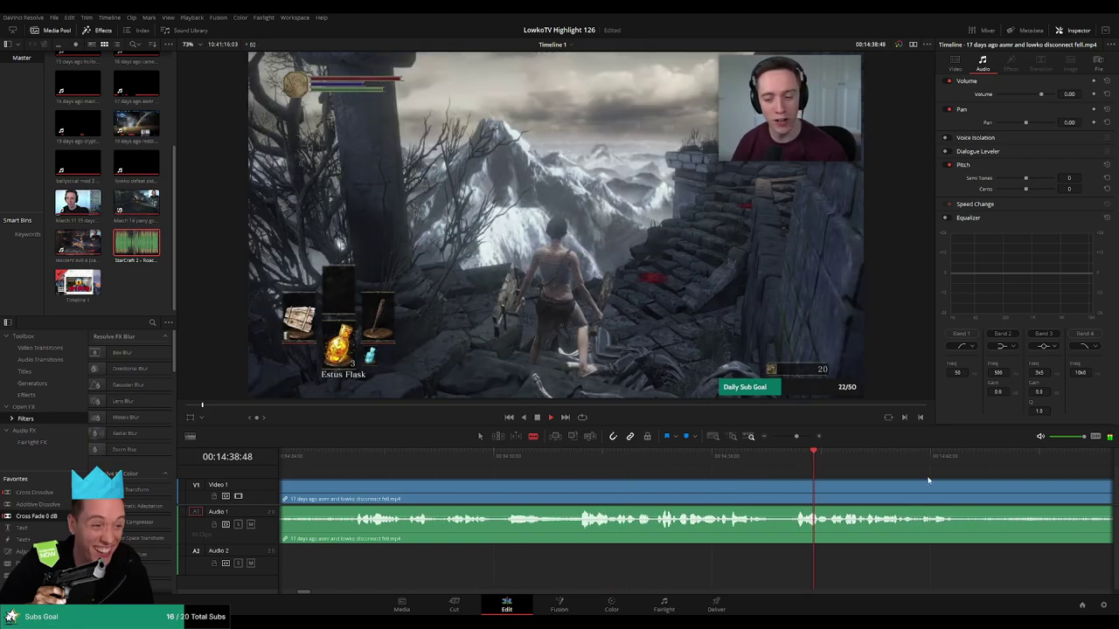
pyautogui.hscroll(2, 769, 469)
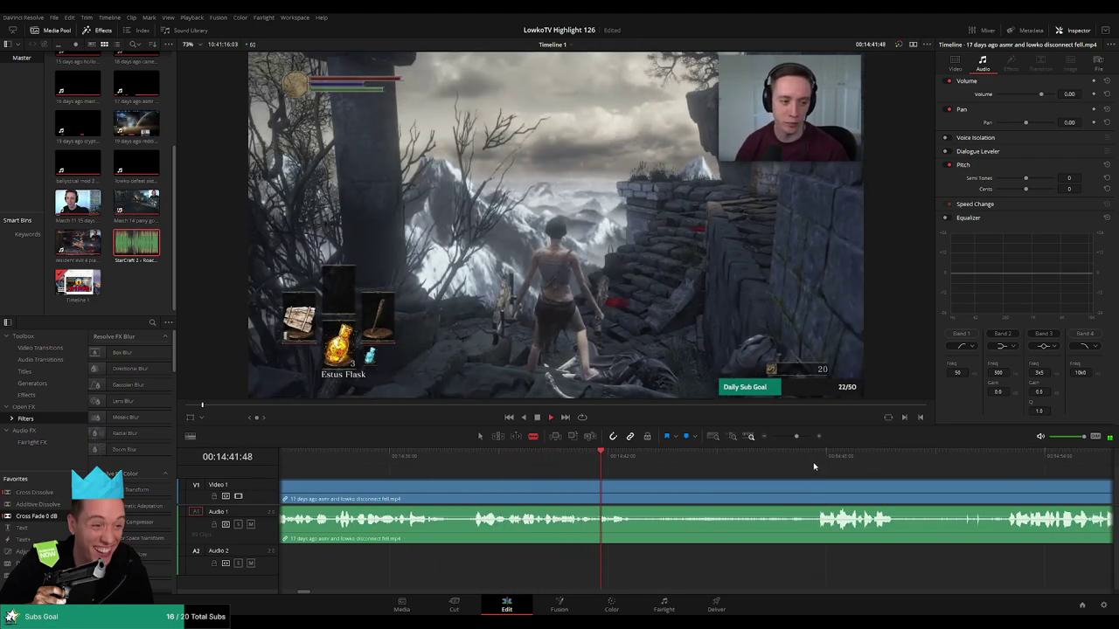
pyautogui.hscroll(2, 726, 465)
pyautogui.hscroll(1, 629, 464)
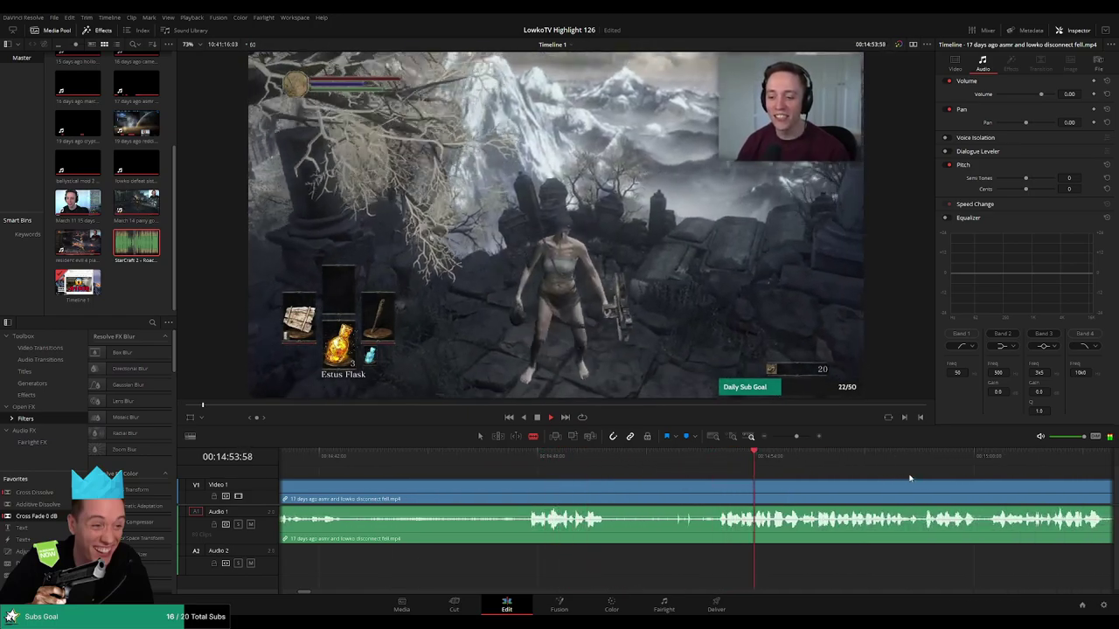
pyautogui.hscroll(1, 909, 478)
pyautogui.hscroll(3, 732, 473)
pyautogui.hscroll(2, 839, 488)
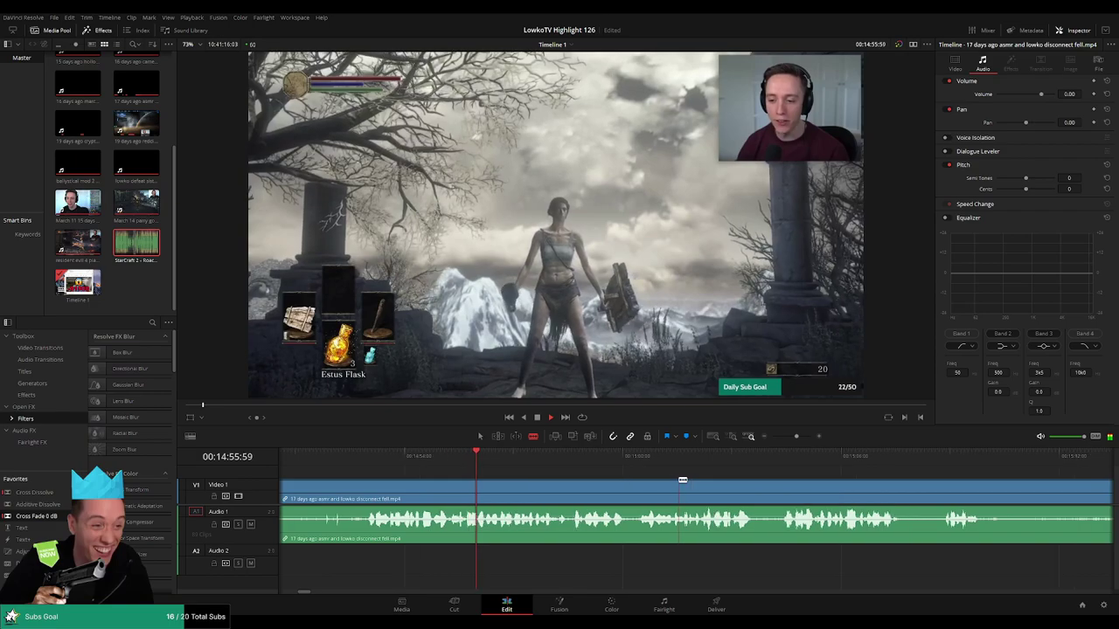
pyautogui.hscroll(1, 786, 491)
pyautogui.hscroll(1, 804, 494)
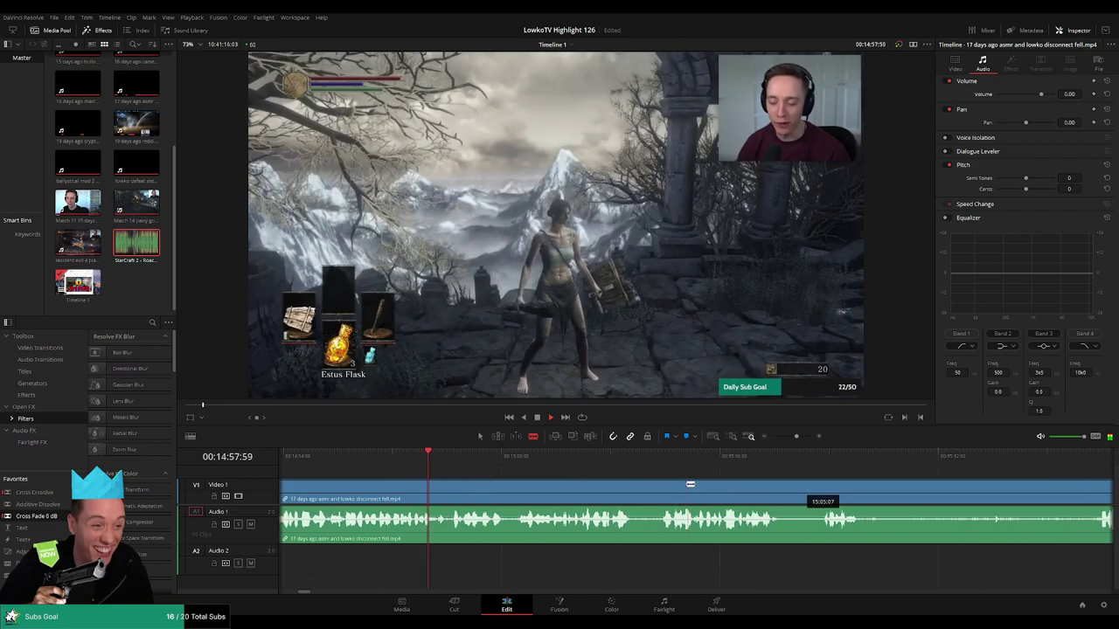
pyautogui.hscroll(1, 694, 487)
pyautogui.click(550, 456)
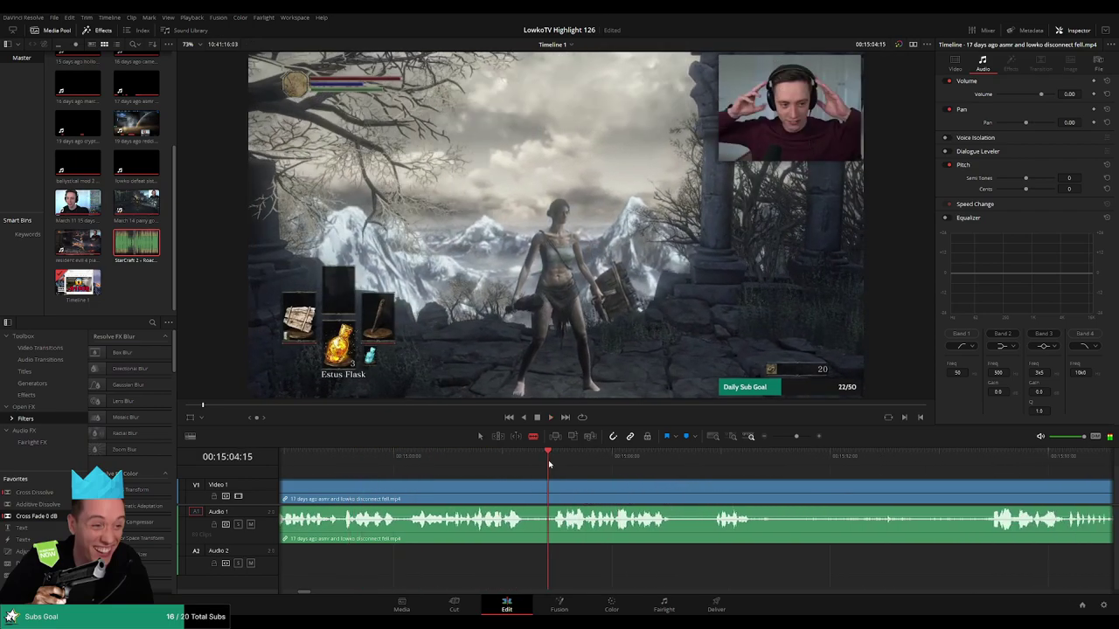
pyautogui.click(720, 455)
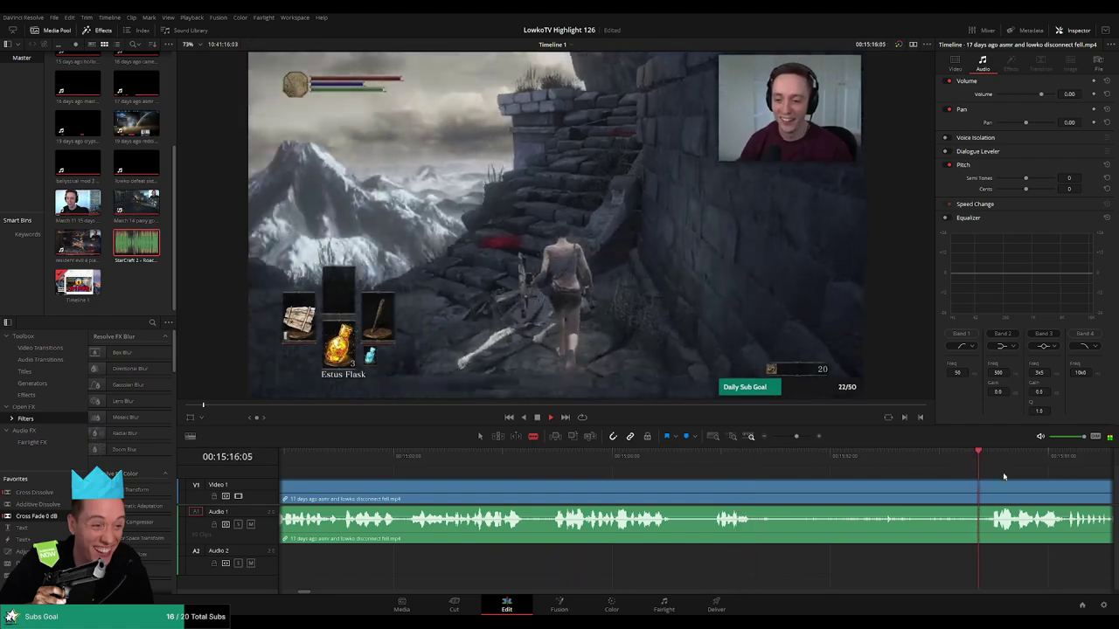
pyautogui.hscroll(2, 800, 472)
pyautogui.hscroll(3, 769, 469)
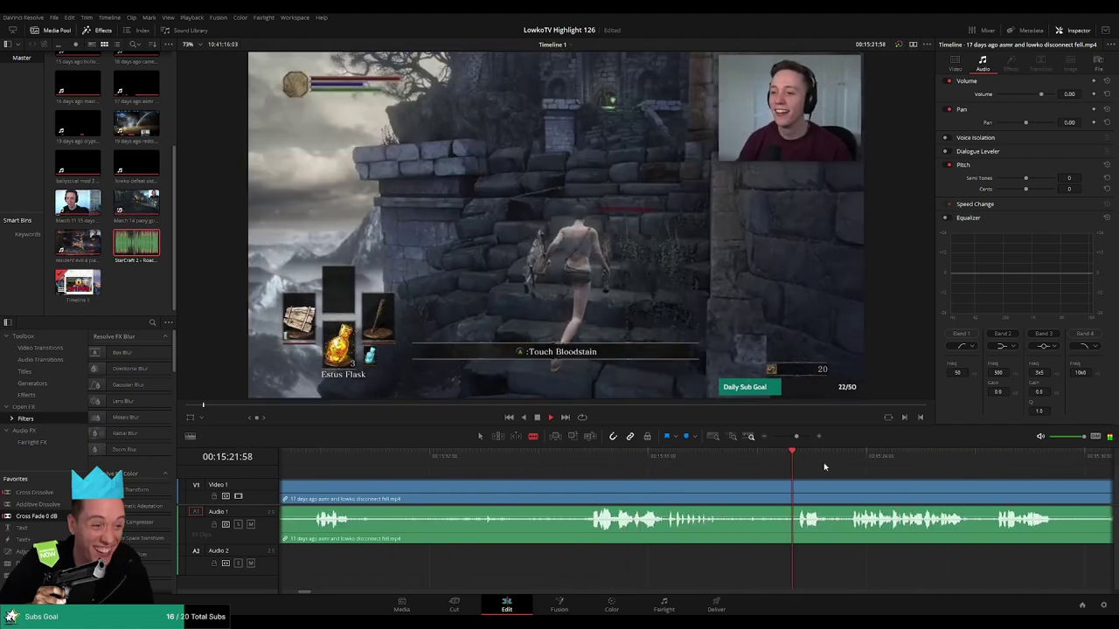
pyautogui.hscroll(2, 824, 466)
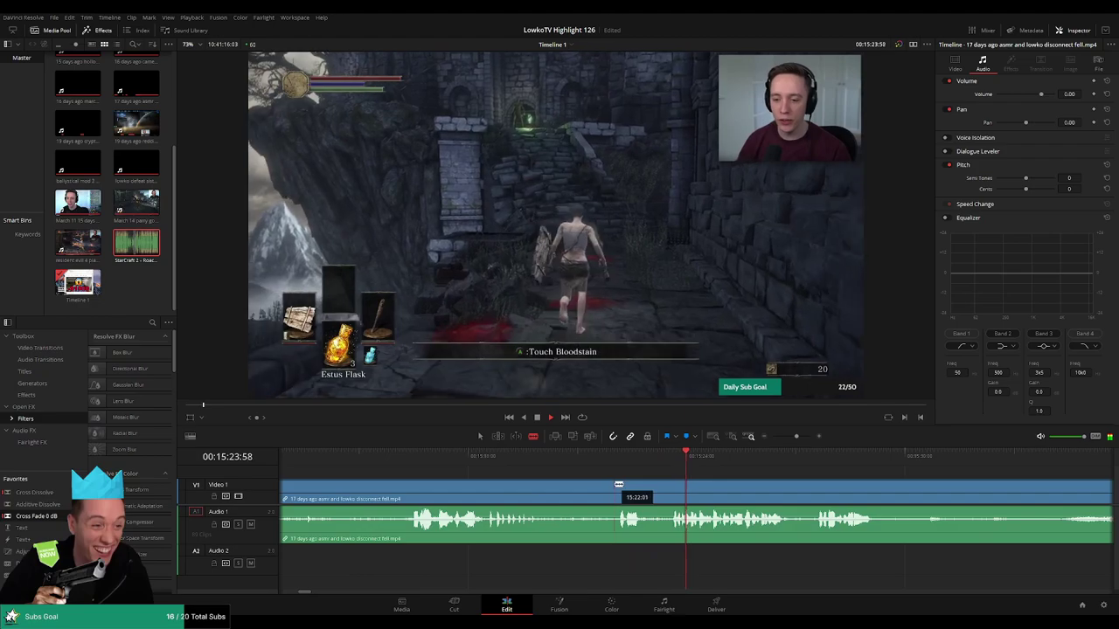
# Remove the dull stretch near 00:13:48 and crossfade the audio at the closed join
pyautogui.click(615, 485)
pyautogui.press('a')
pyautogui.click(574, 490)
pyautogui.press('BackSpace')
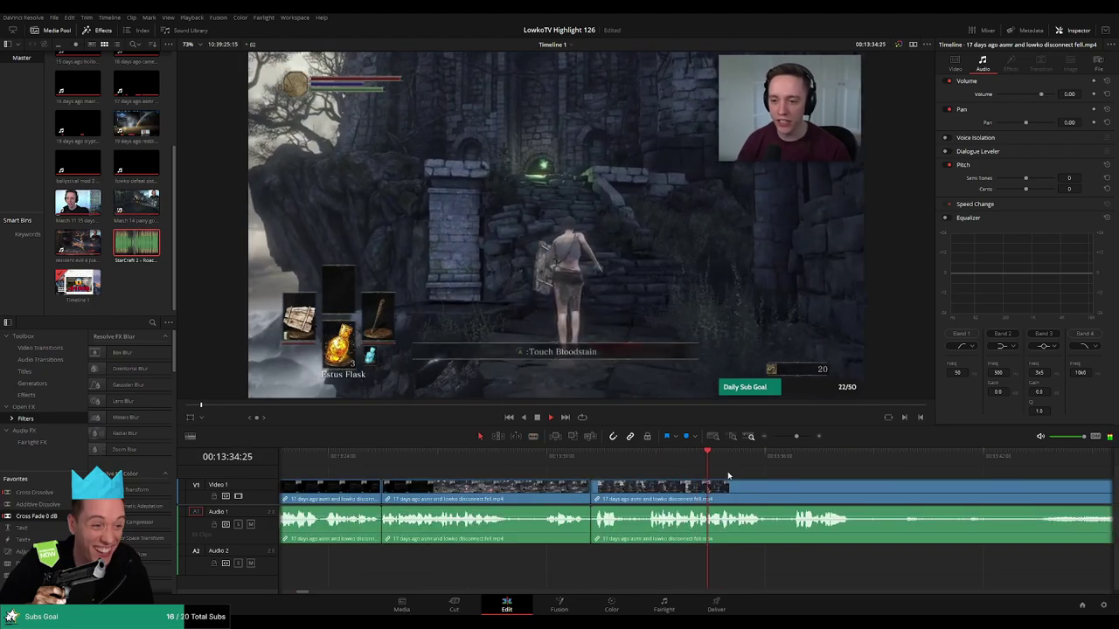
pyautogui.hscroll(2, 712, 486)
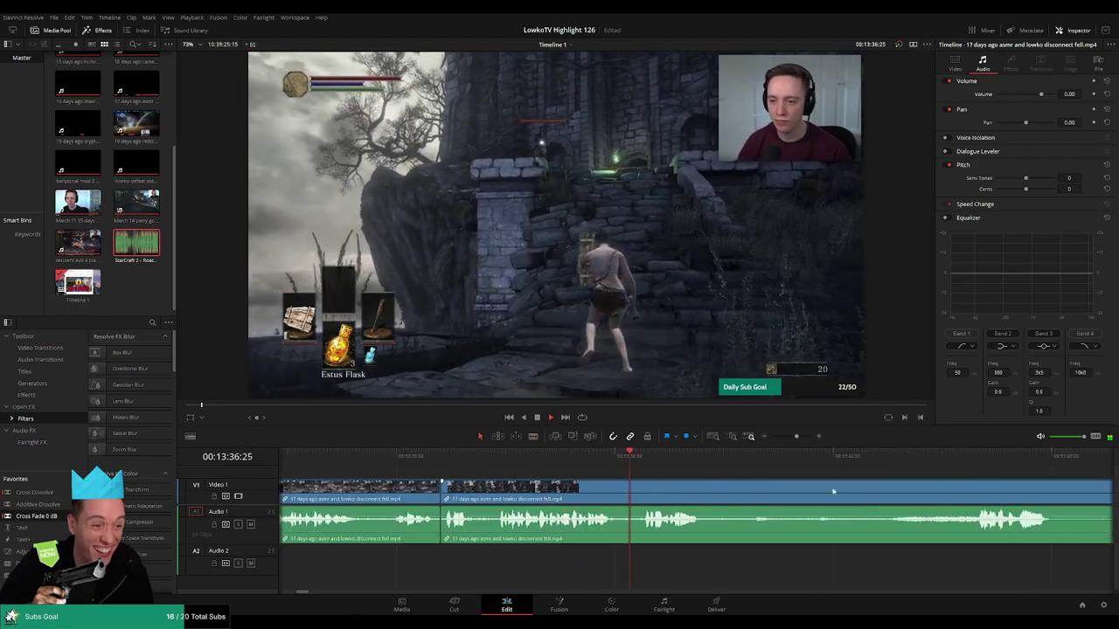
pyautogui.hscroll(2, 833, 492)
pyautogui.click(319, 455)
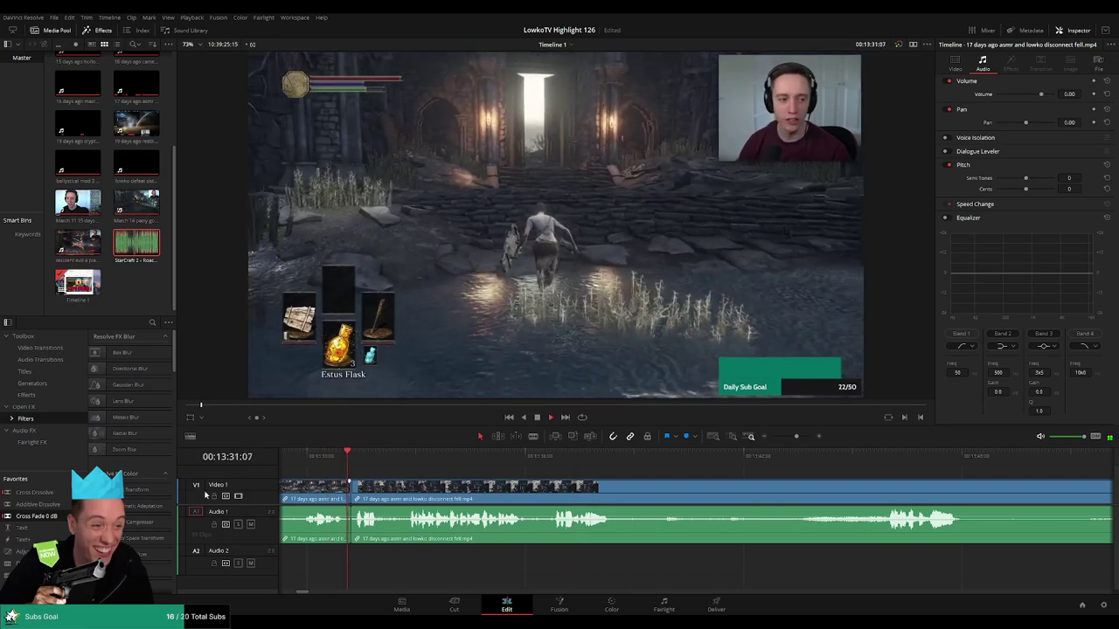
pyautogui.moveTo(56, 517); pyautogui.dragTo(351, 523)
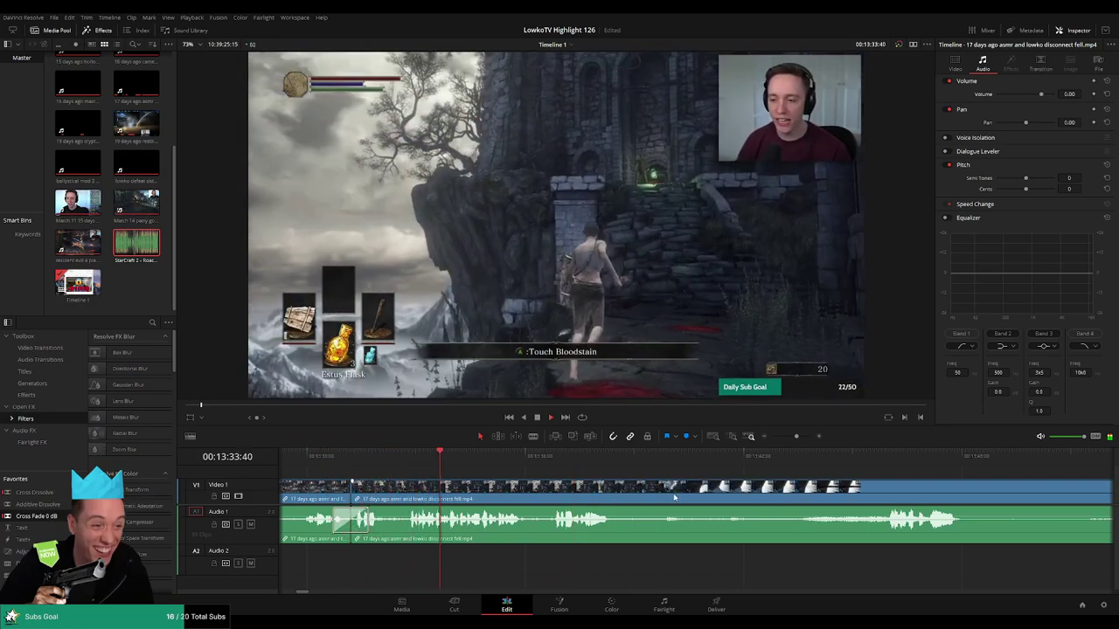
# Blade and trim a further cut in the gameplay, undo a misplaced cut, and play back
pyautogui.hscroll(1, 307, 485)
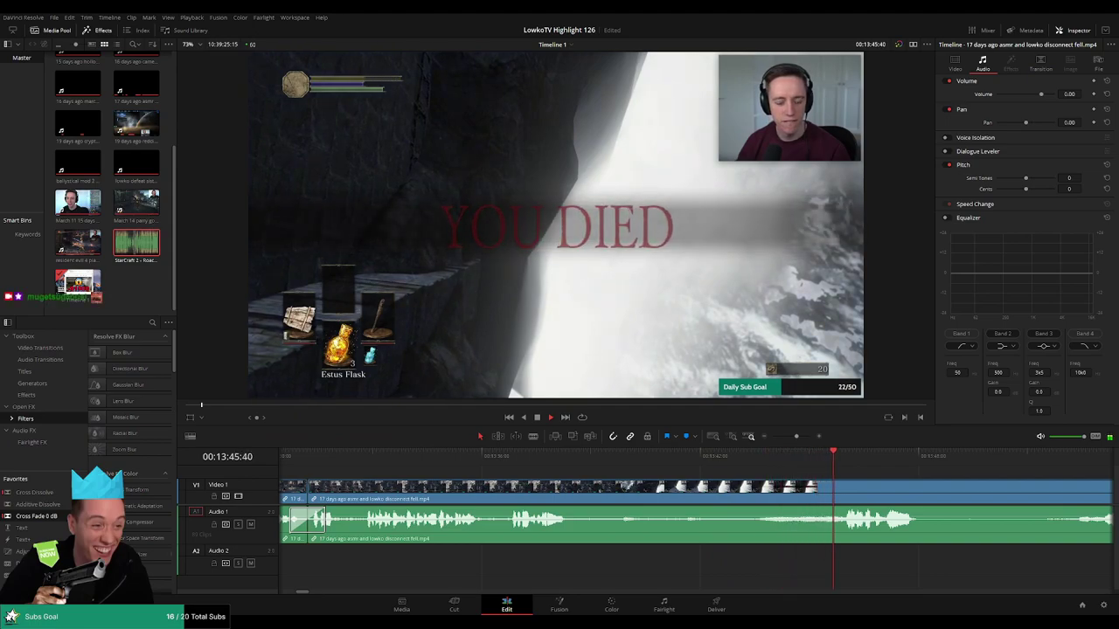
pyautogui.hscroll(5, 651, 466)
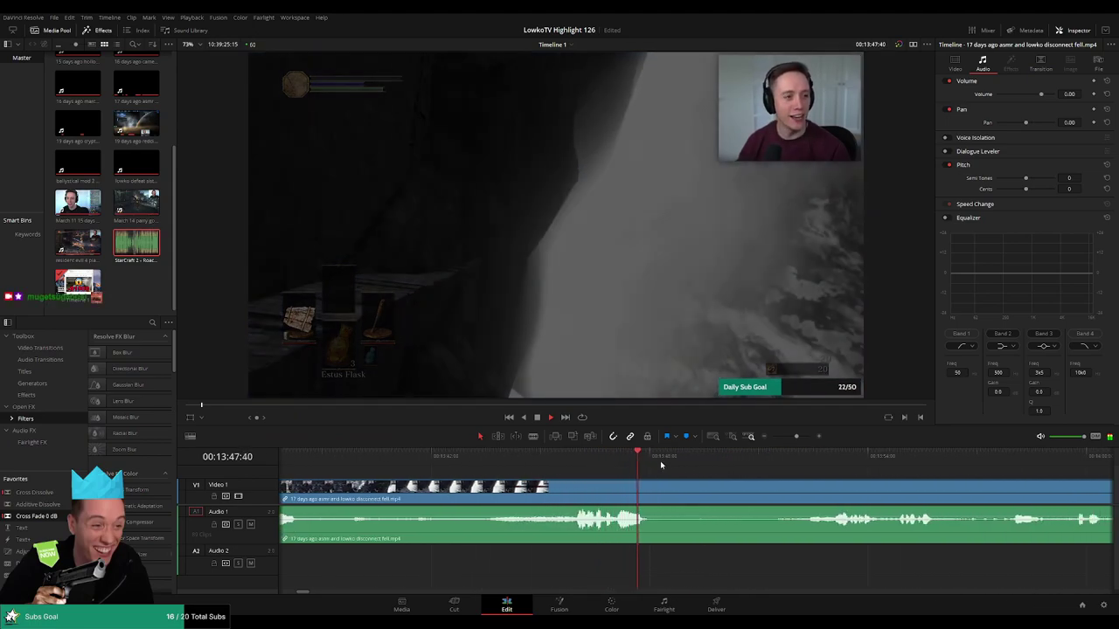
pyautogui.press('b')
pyautogui.click(665, 491)
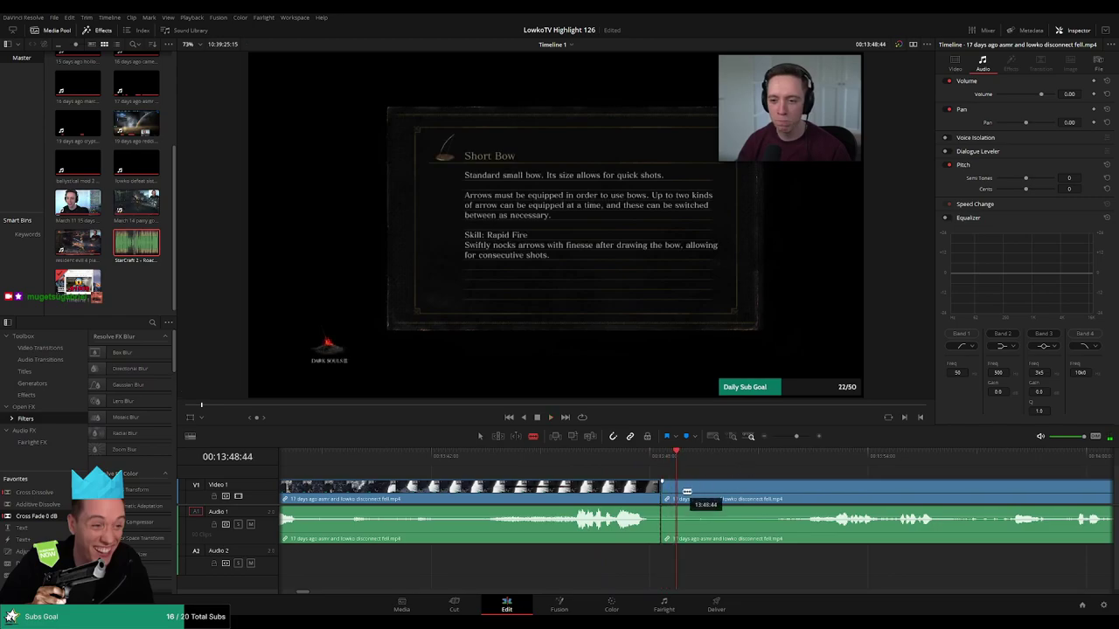
pyautogui.moveTo(687, 492); pyautogui.dragTo(783, 467)
pyautogui.click(800, 490)
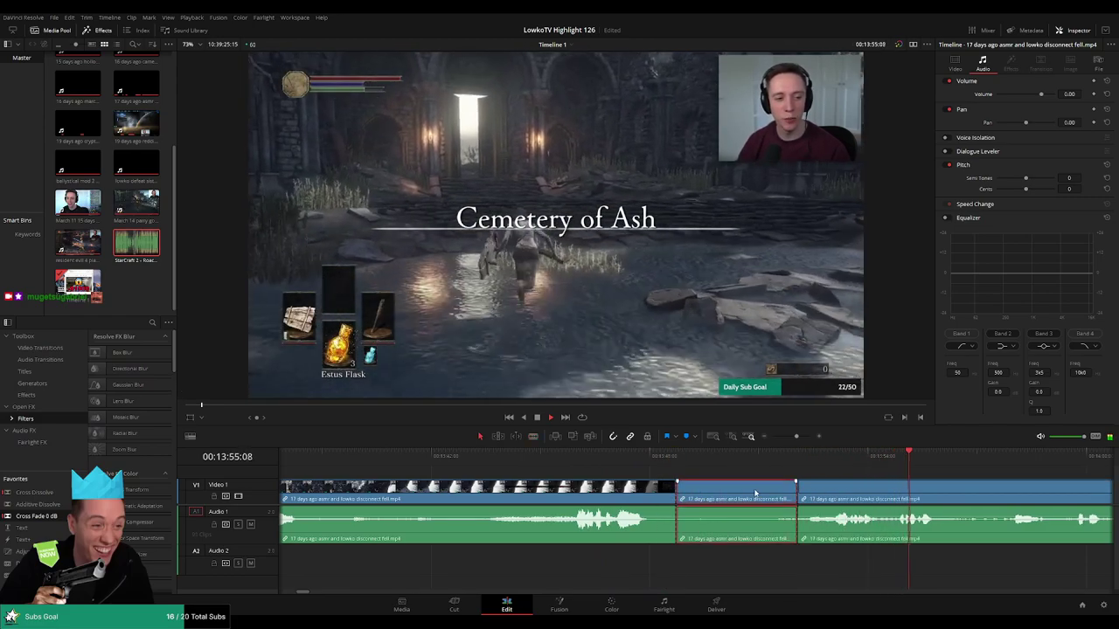
pyautogui.hotkey('ctrl', 'z')
pyautogui.press('a')
pyautogui.press('space')
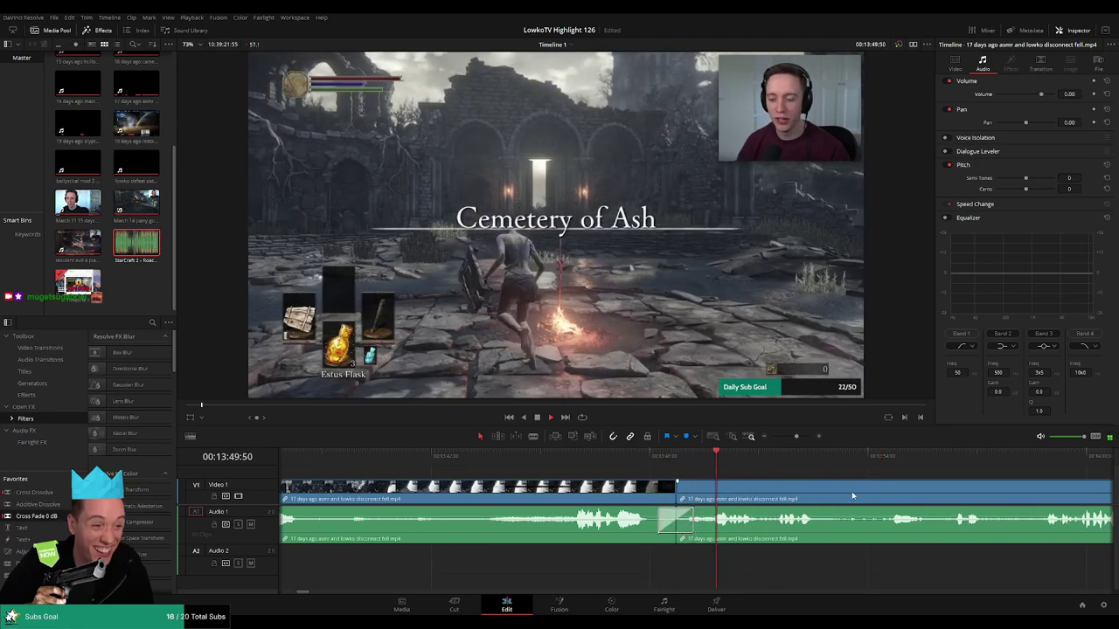
pyautogui.hscroll(5, 686, 524)
pyautogui.hscroll(2, 689, 483)
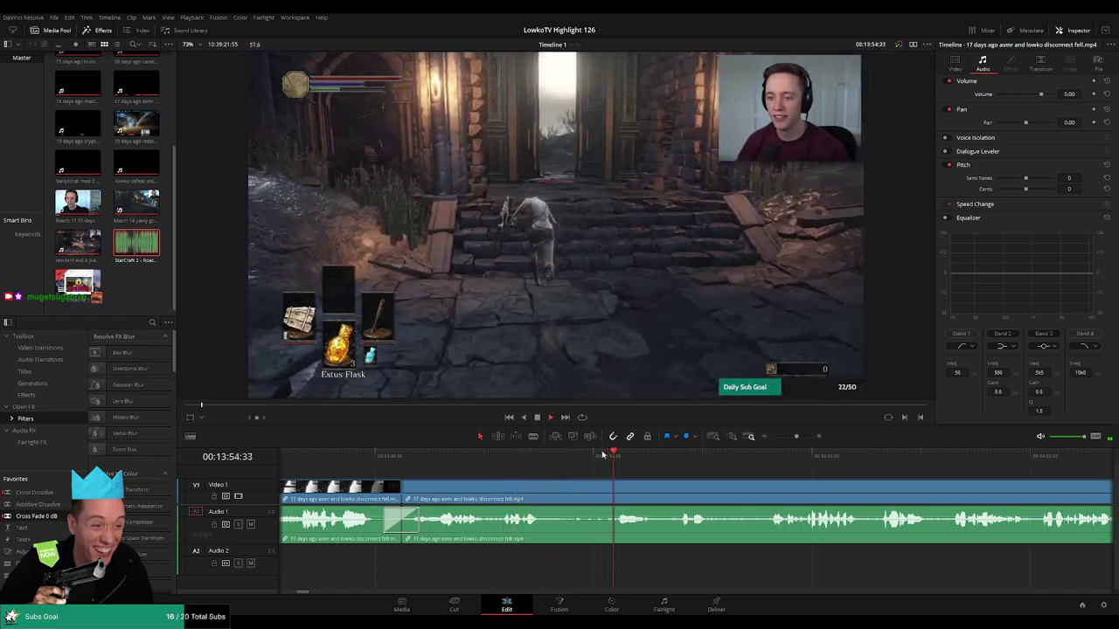
# Blade out the dull stretch near 00:13:57, delete it and its gap, and trim the join
pyautogui.press('b')
pyautogui.click(546, 490)
pyautogui.click(669, 486)
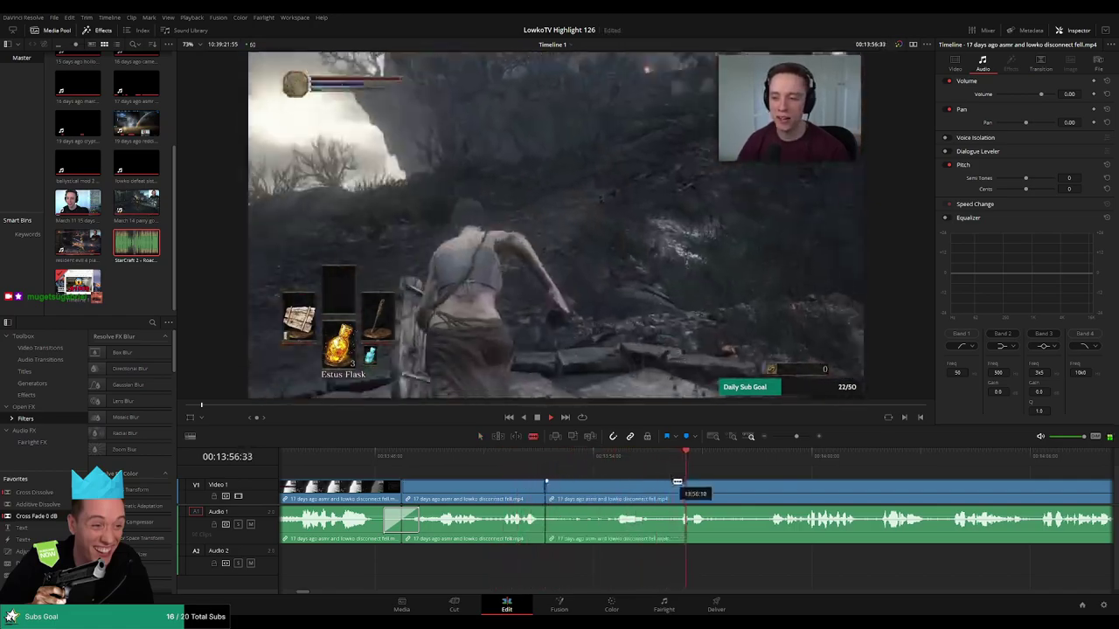
pyautogui.press('a')
pyautogui.click(629, 497)
pyautogui.press('BackSpace')
pyautogui.click(628, 497)
pyautogui.press('BackSpace')
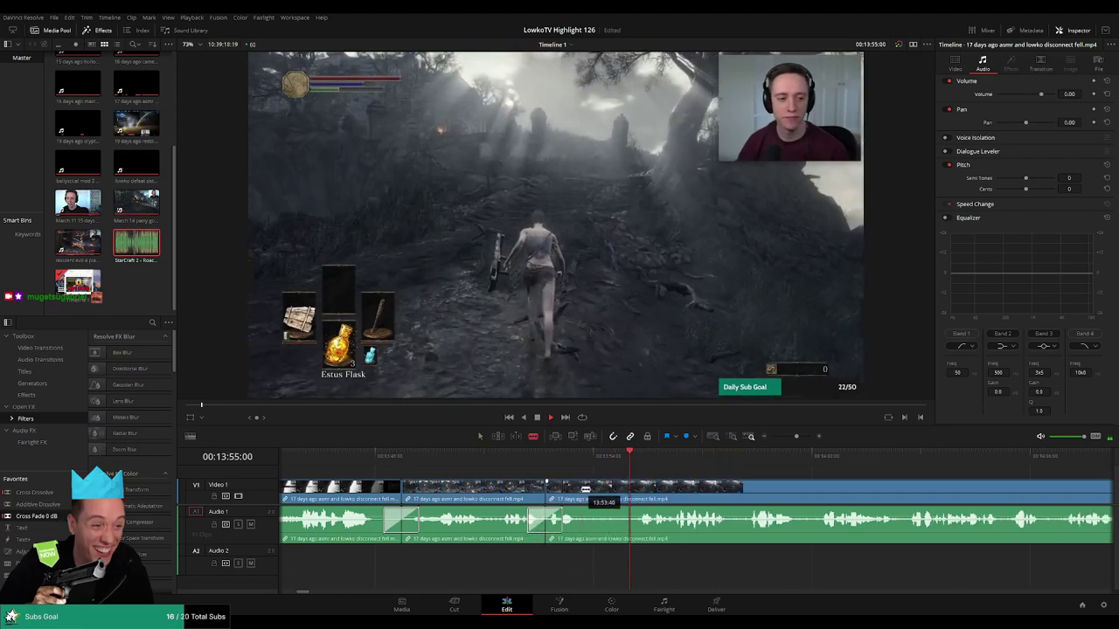
pyautogui.moveTo(585, 490); pyautogui.dragTo(602, 497)
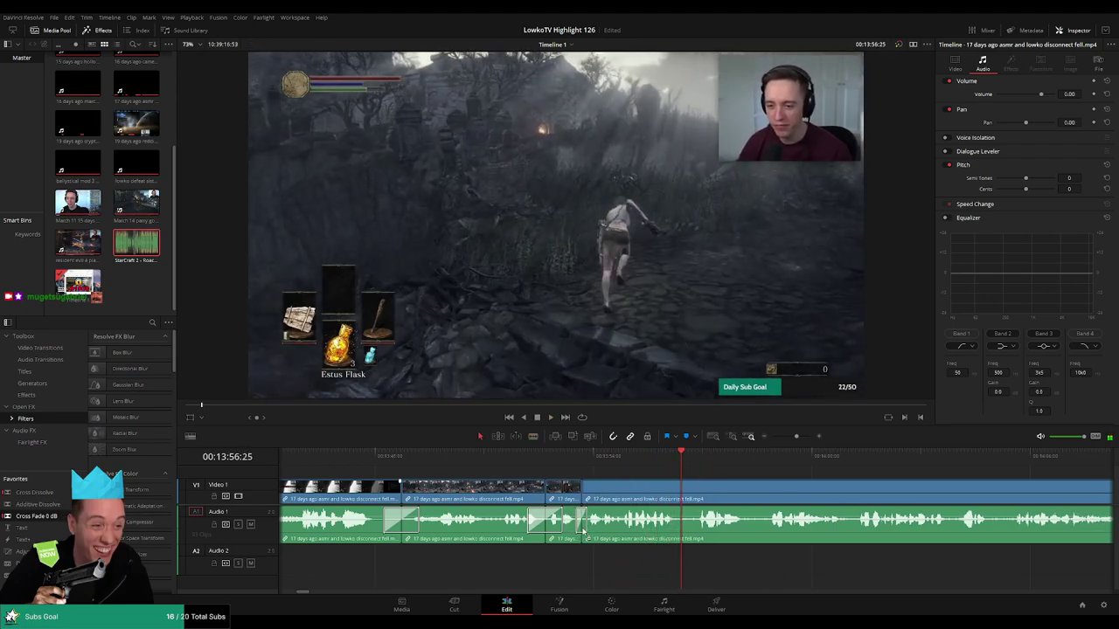
# Scroll along the timeline as playback continues past 00:14:07
pyautogui.hscroll(3, 637, 485)
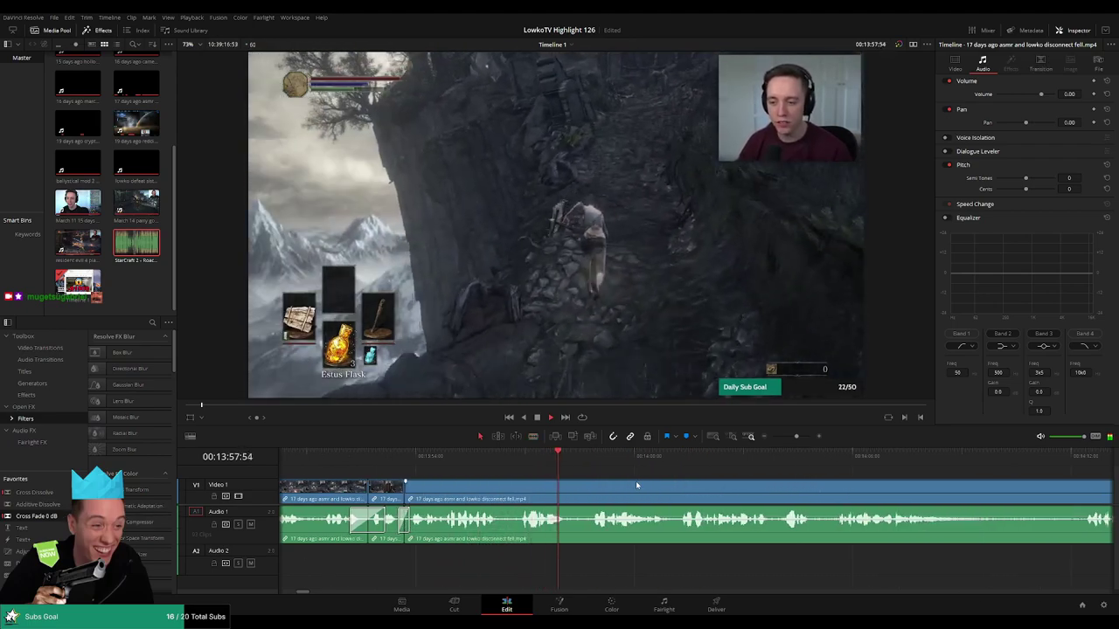
pyautogui.hscroll(2, 627, 492)
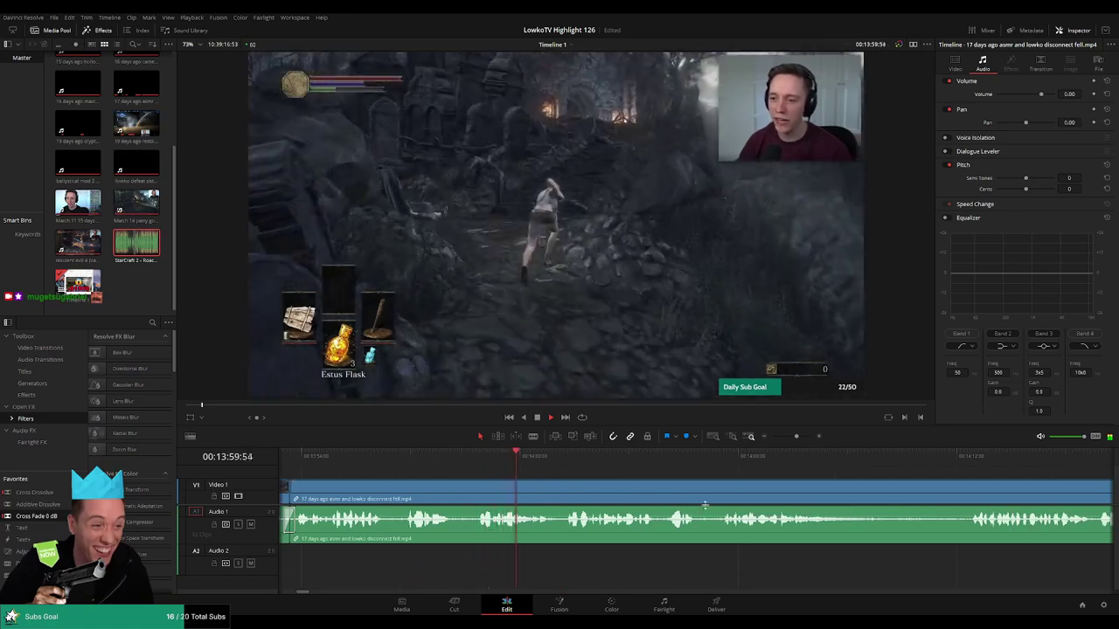
pyautogui.hscroll(2, 719, 497)
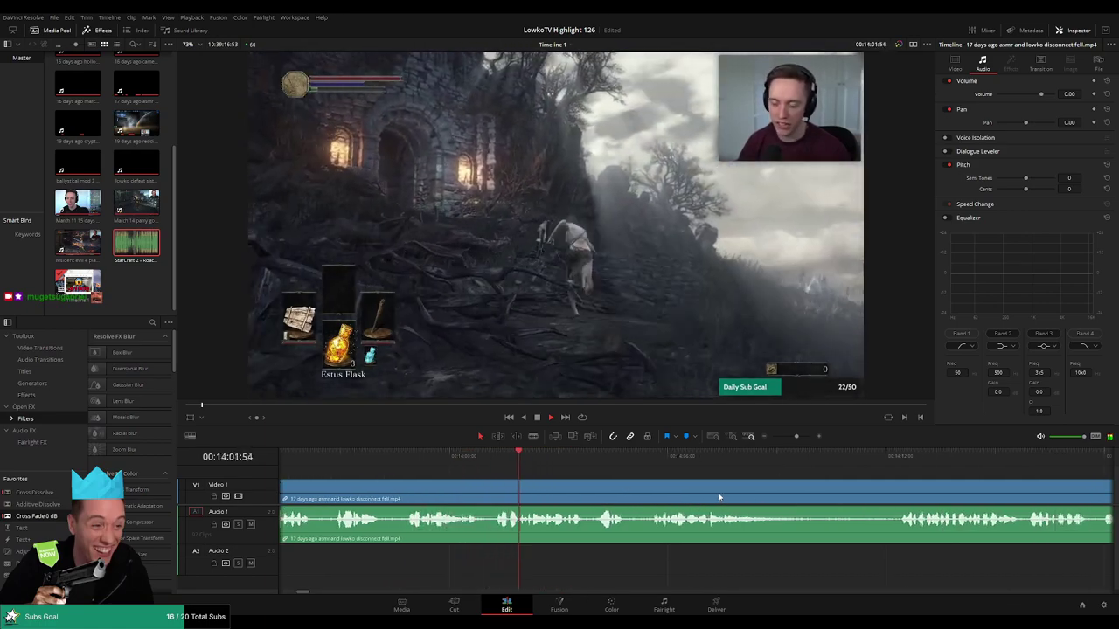
pyautogui.hscroll(2, 706, 490)
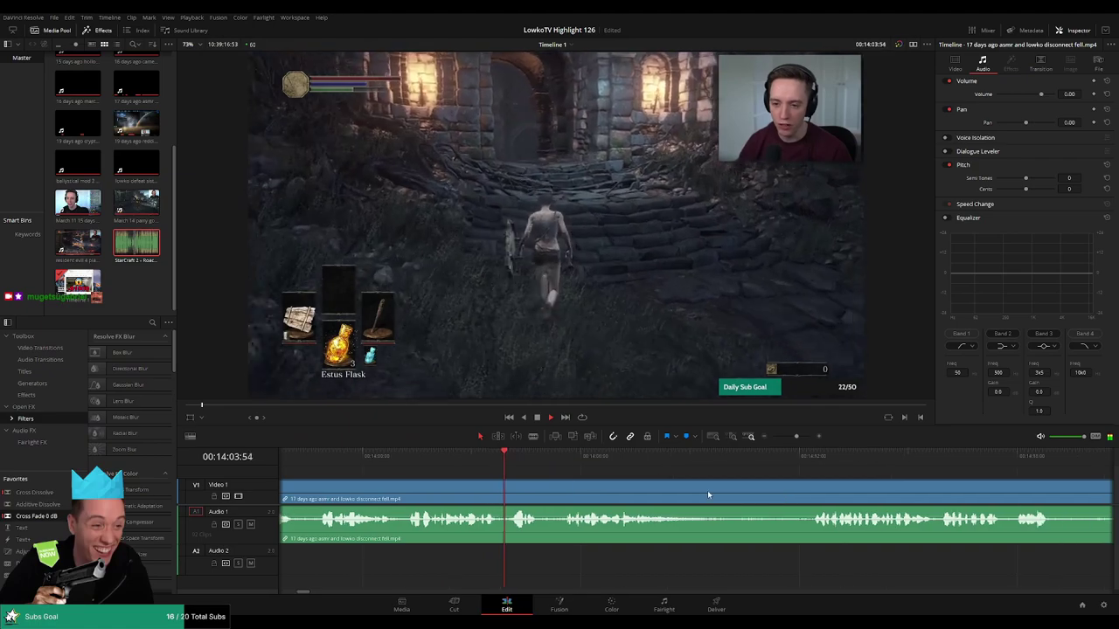
pyautogui.hscroll(1, 691, 489)
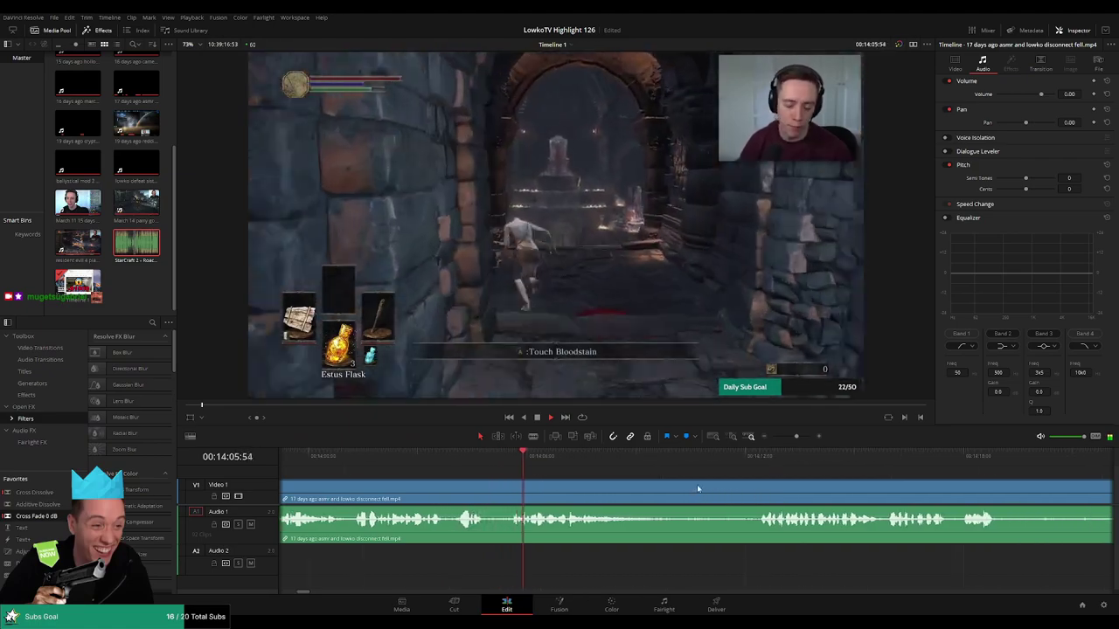
pyautogui.hscroll(2, 630, 480)
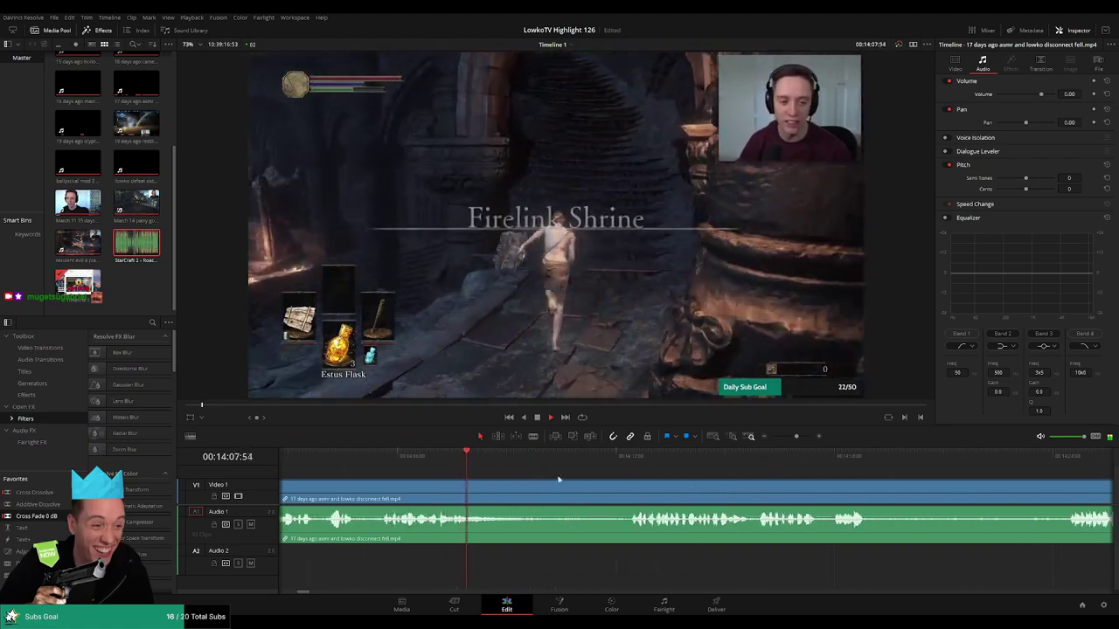
# Blade the stream clip at both ends of the dull part and ripple-delete that section
pyautogui.press('b')
pyautogui.click(505, 494)
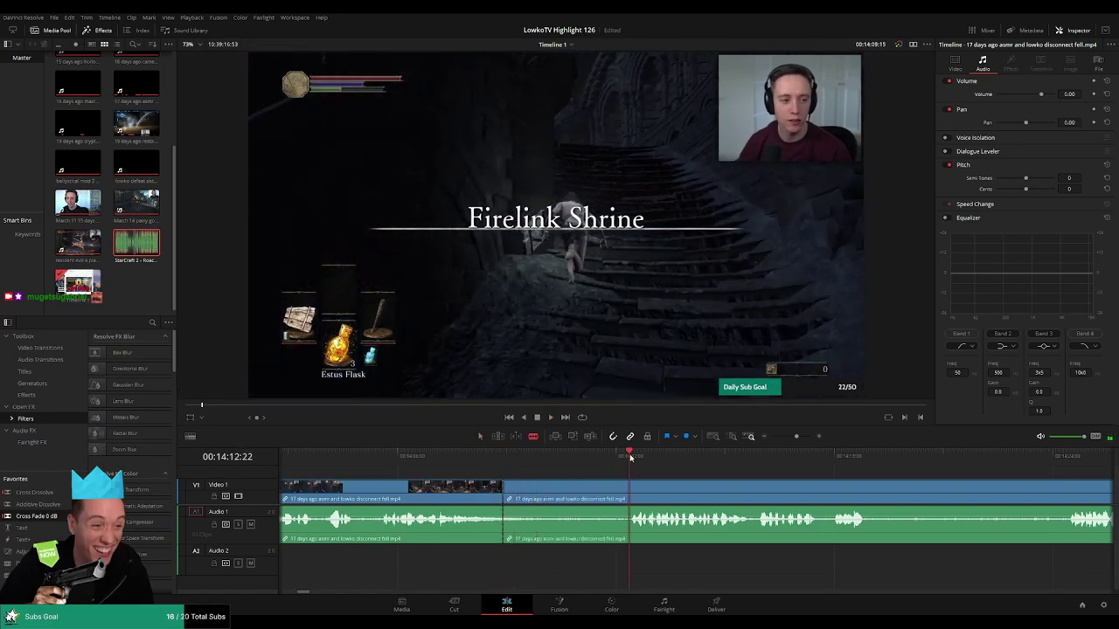
pyautogui.click(625, 494)
pyautogui.press('a')
pyautogui.click(603, 494)
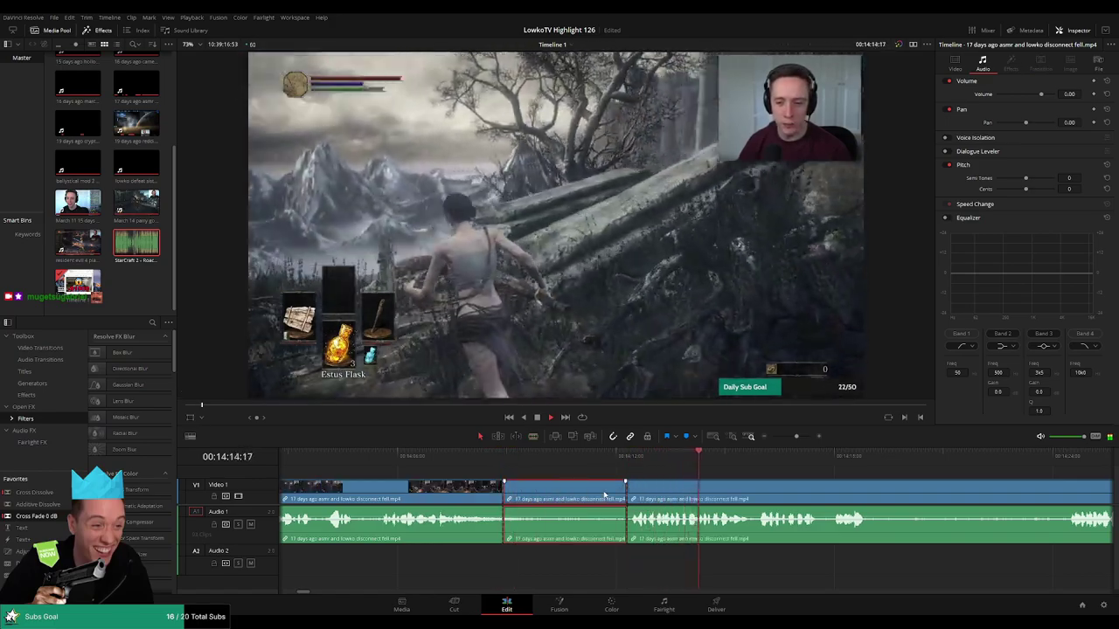
pyautogui.press('Delete')
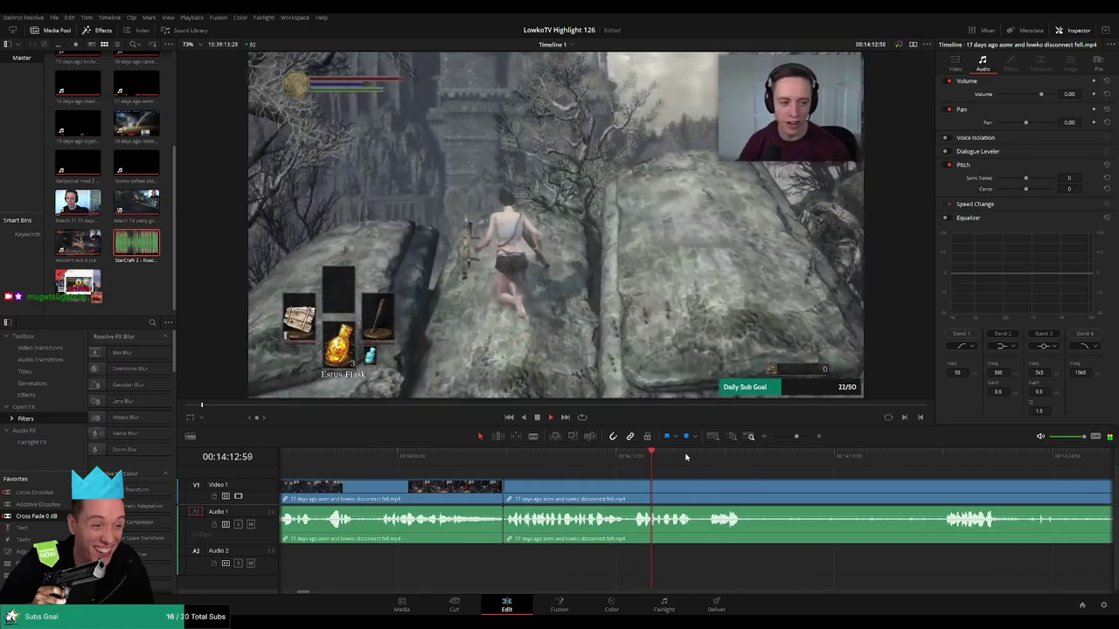
# Cut out the later stretch up to just after the souls are retrieved, then play back the join
pyautogui.moveTo(686, 455); pyautogui.dragTo(914, 456)
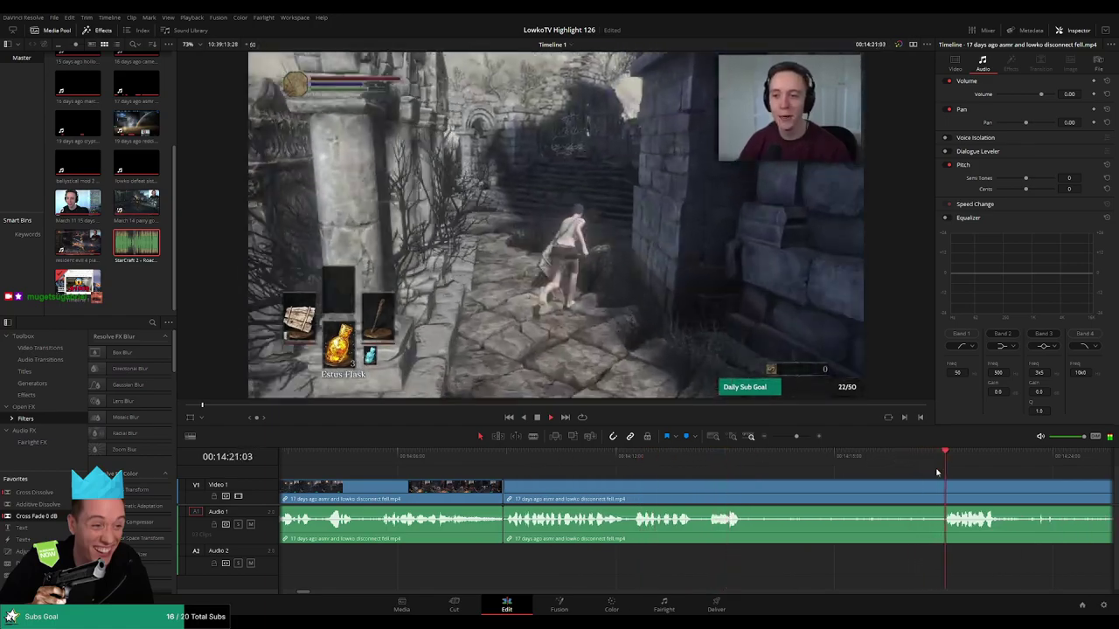
pyautogui.click(806, 455)
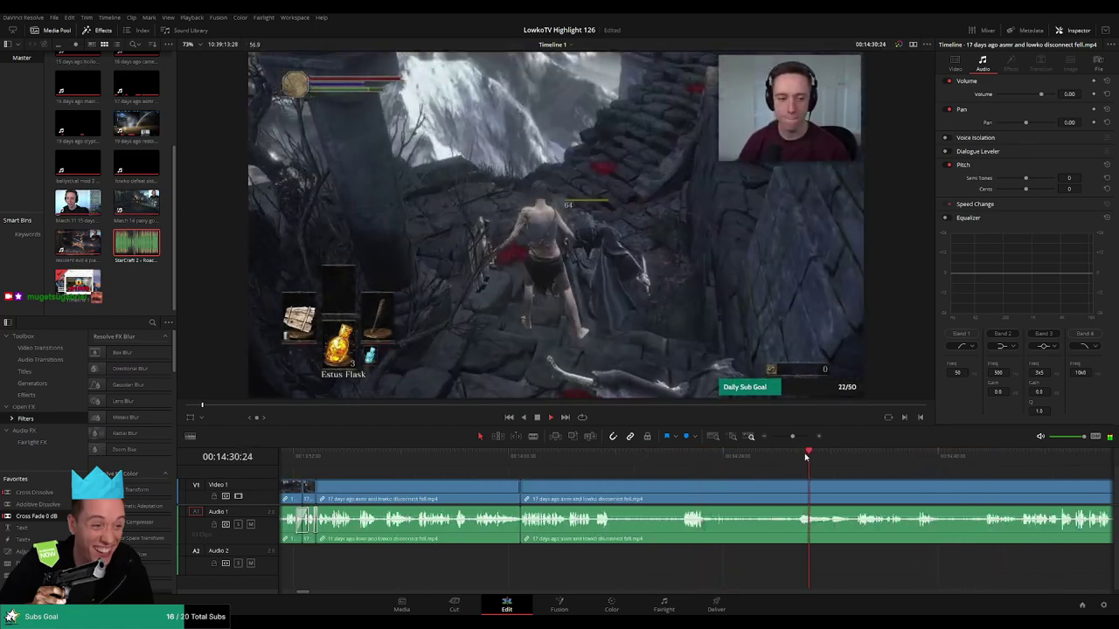
pyautogui.click(914, 455)
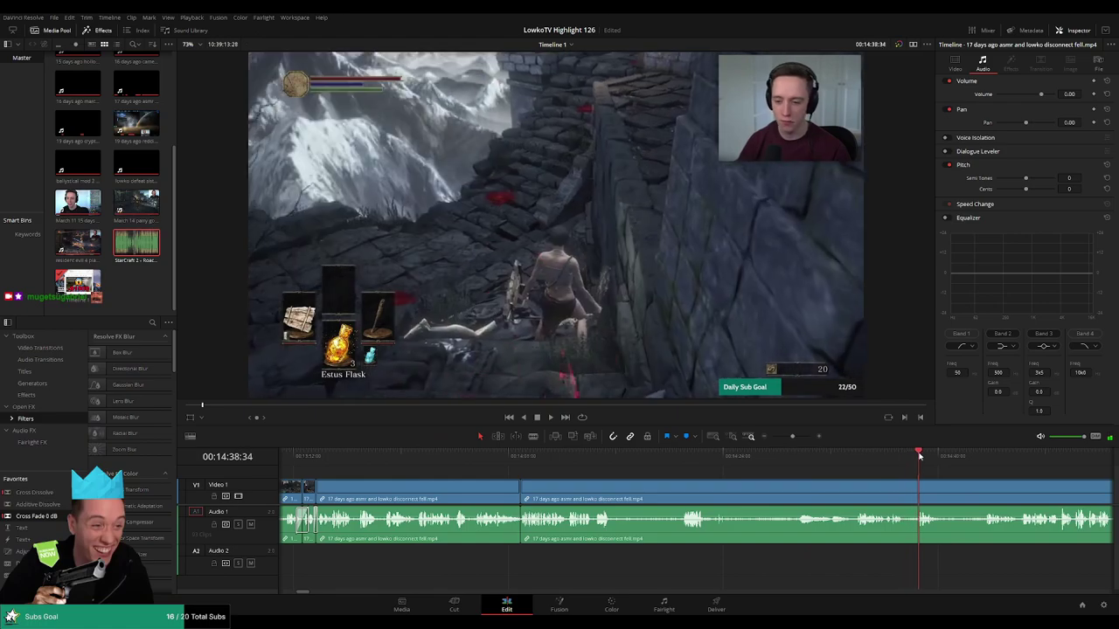
pyautogui.click(819, 456)
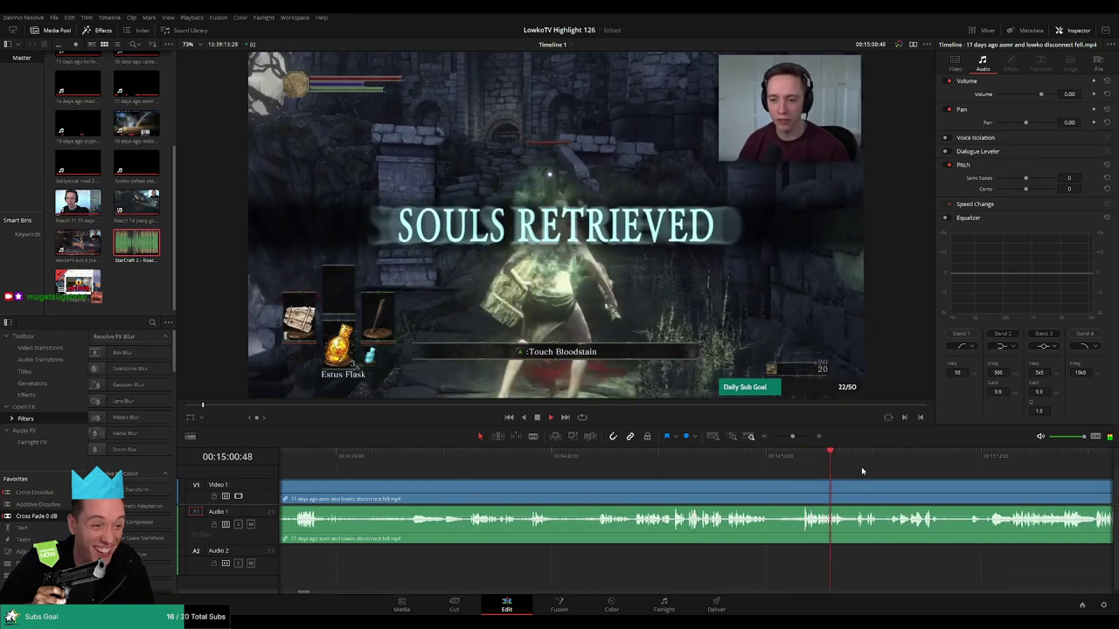
pyautogui.click(855, 465)
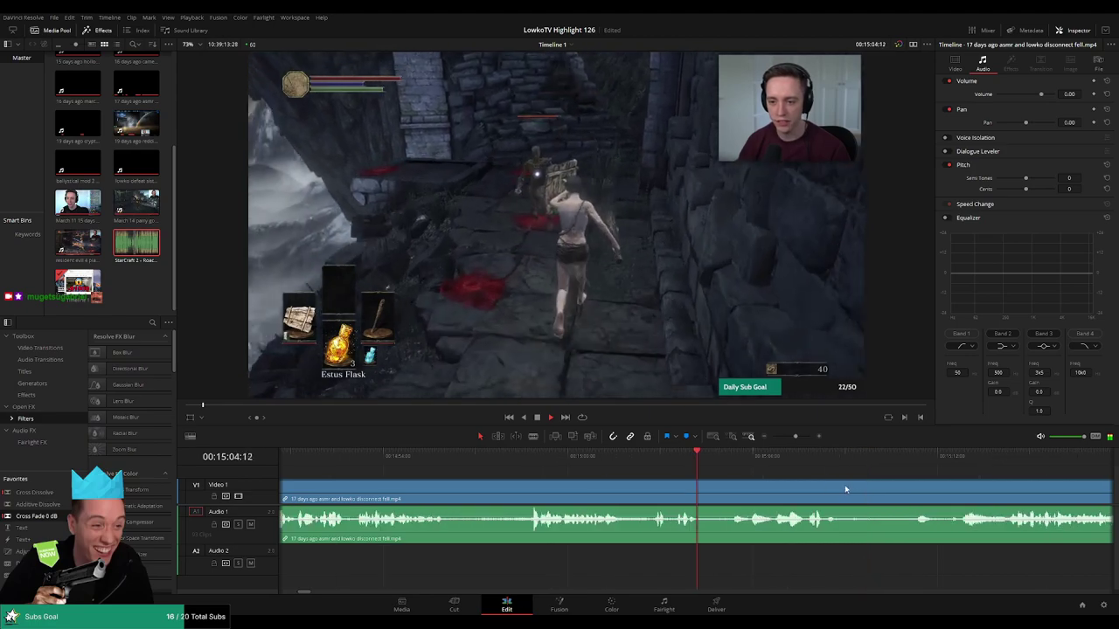
pyautogui.click(650, 498)
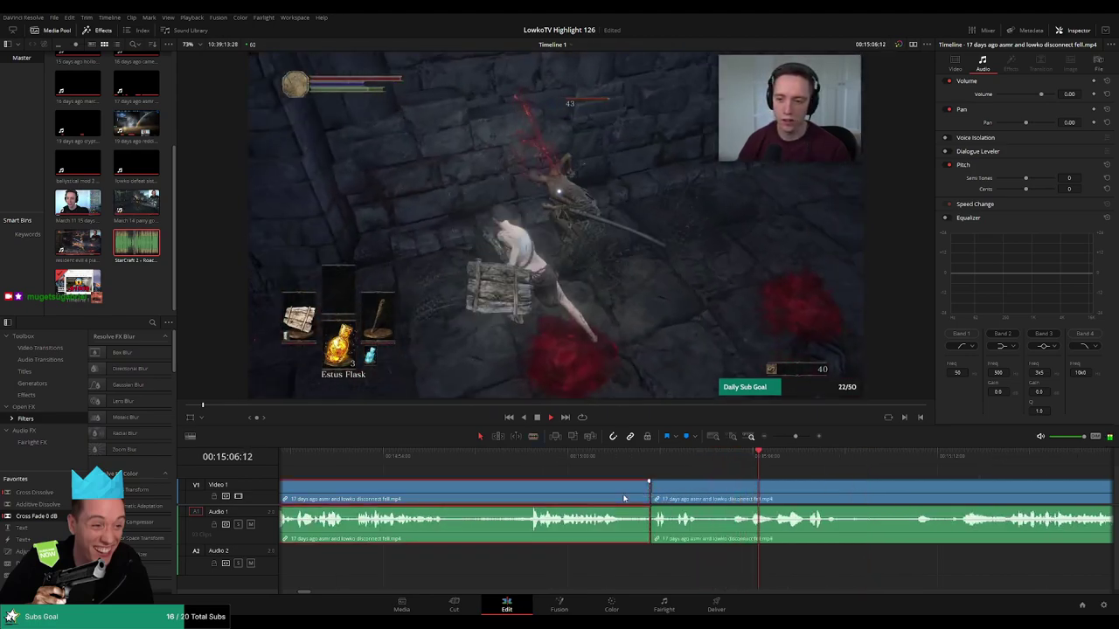
pyautogui.press('Delete')
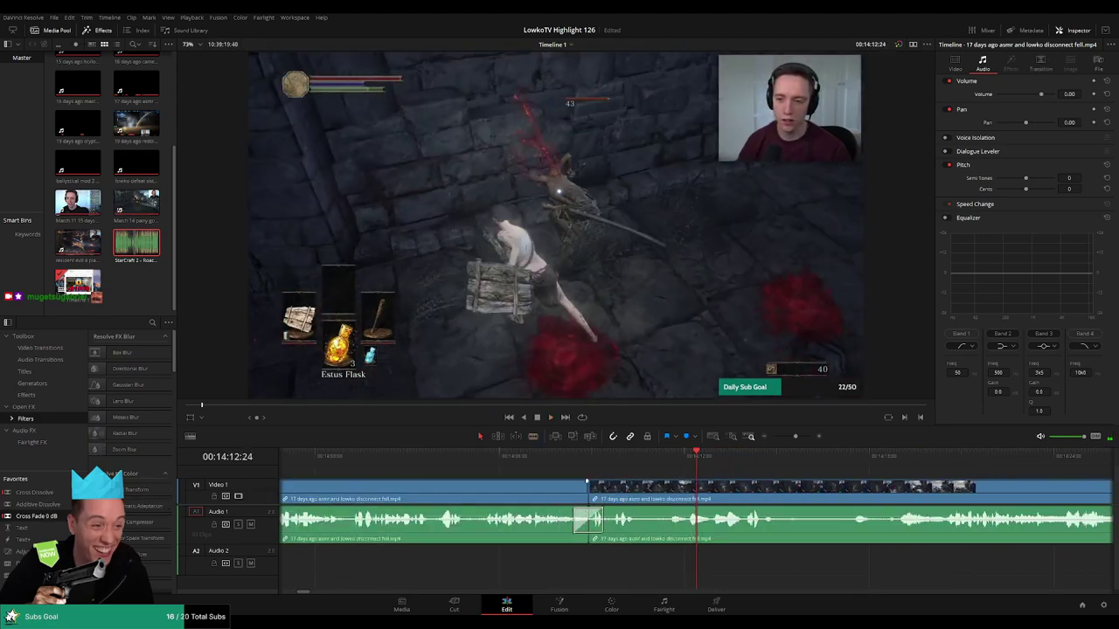
pyautogui.press('space')
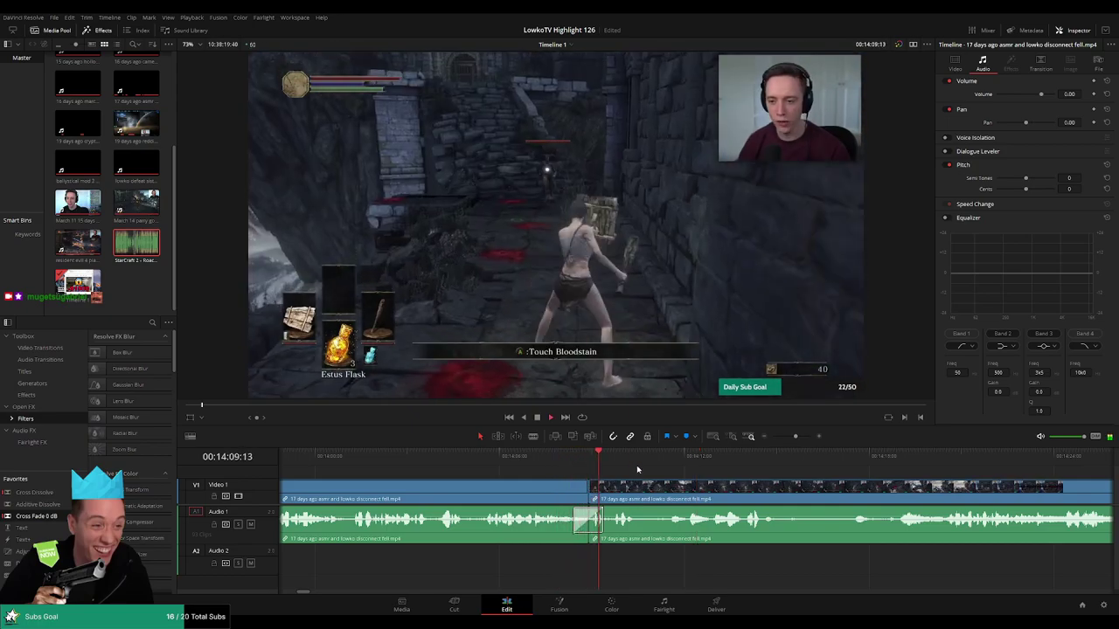
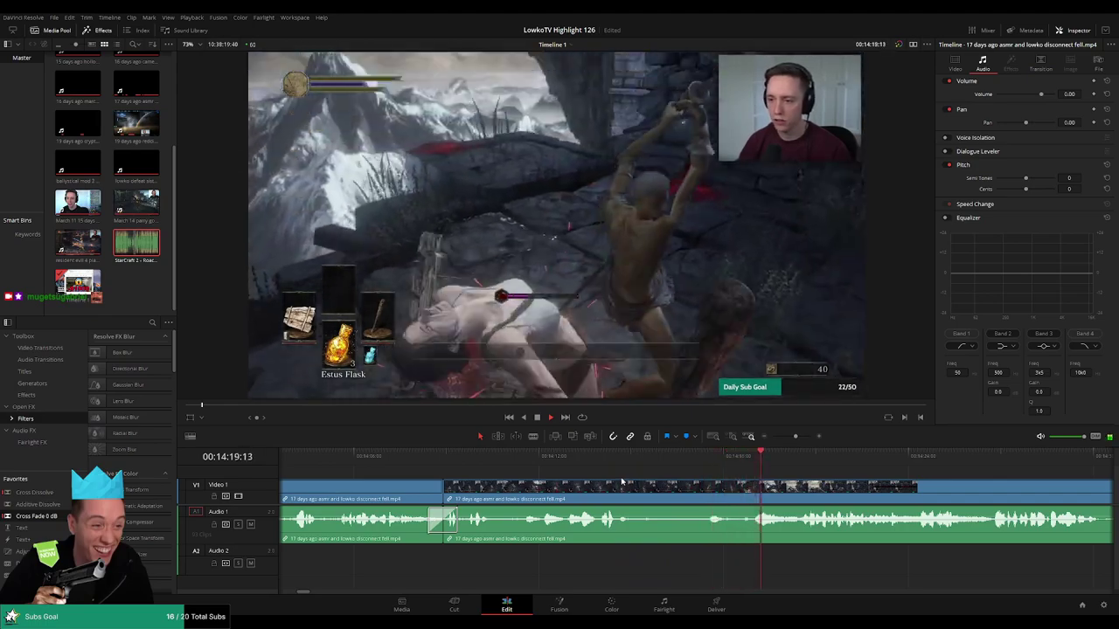
# Blade the clip around the idle stretch after the death and ripple-delete that piece
pyautogui.hscroll(3, 650, 478)
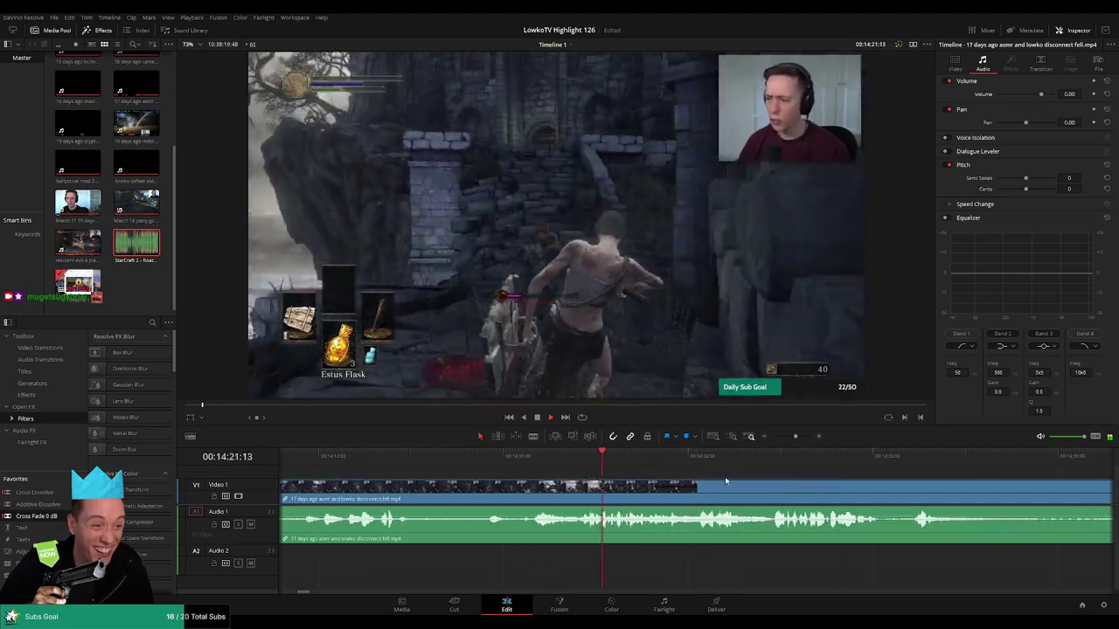
pyautogui.hscroll(2, 655, 478)
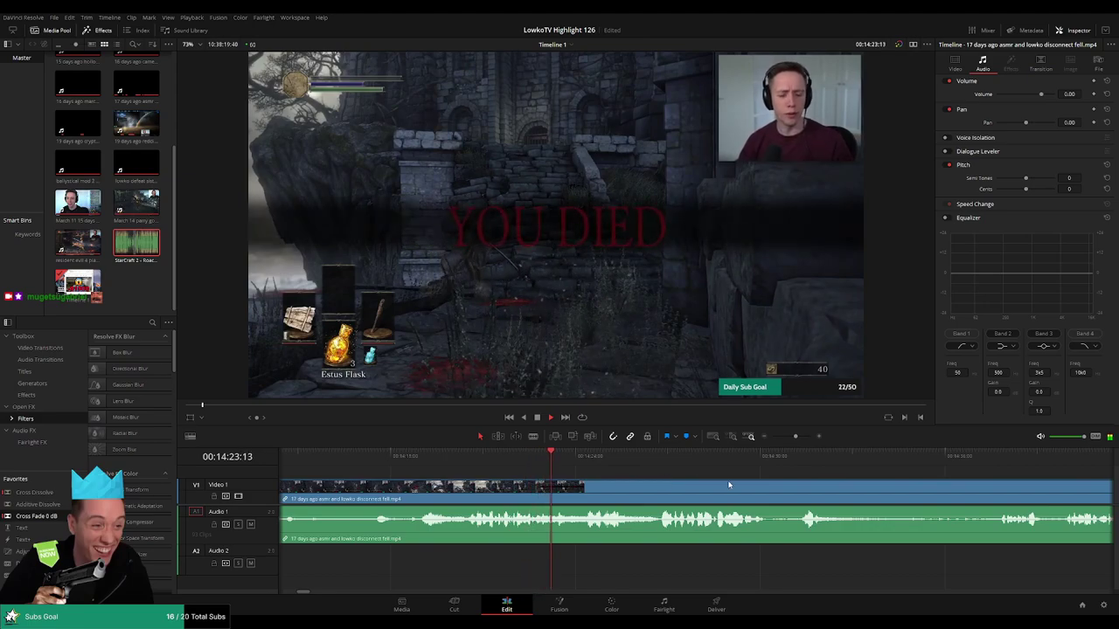
pyautogui.hscroll(3, 682, 483)
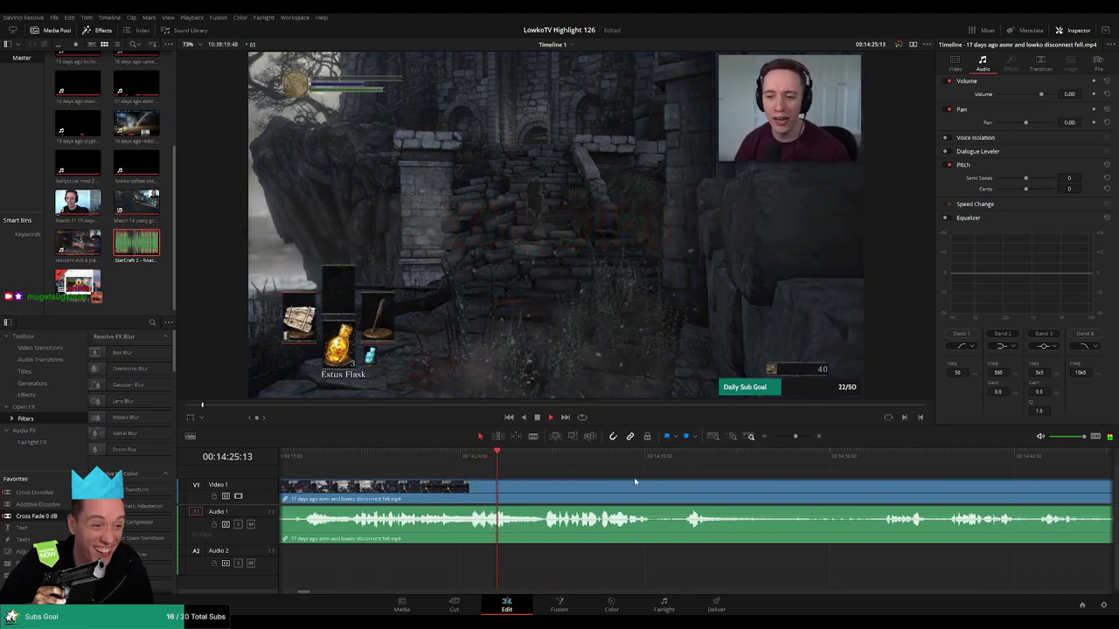
pyautogui.hscroll(1, 638, 482)
pyautogui.hscroll(2, 647, 482)
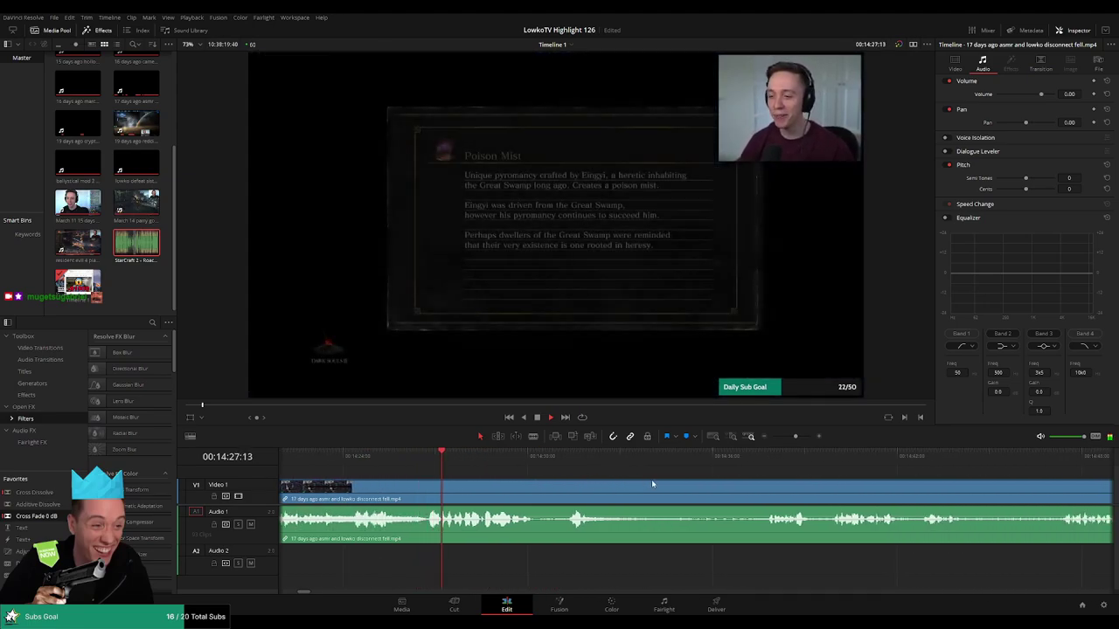
pyautogui.hscroll(2, 611, 480)
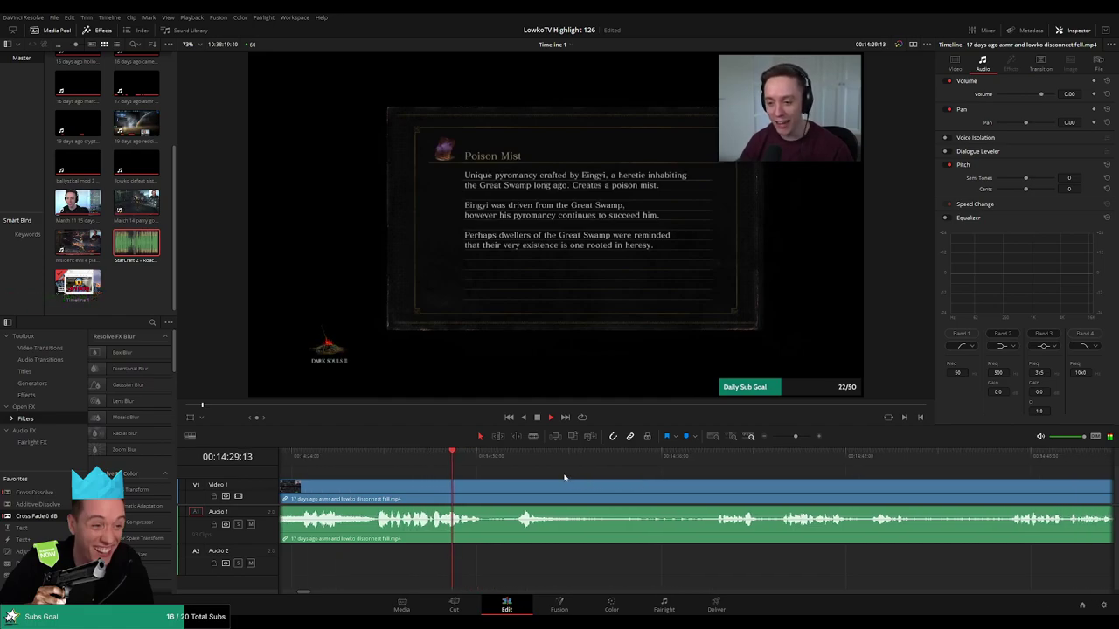
pyautogui.press('b')
pyautogui.click(467, 486)
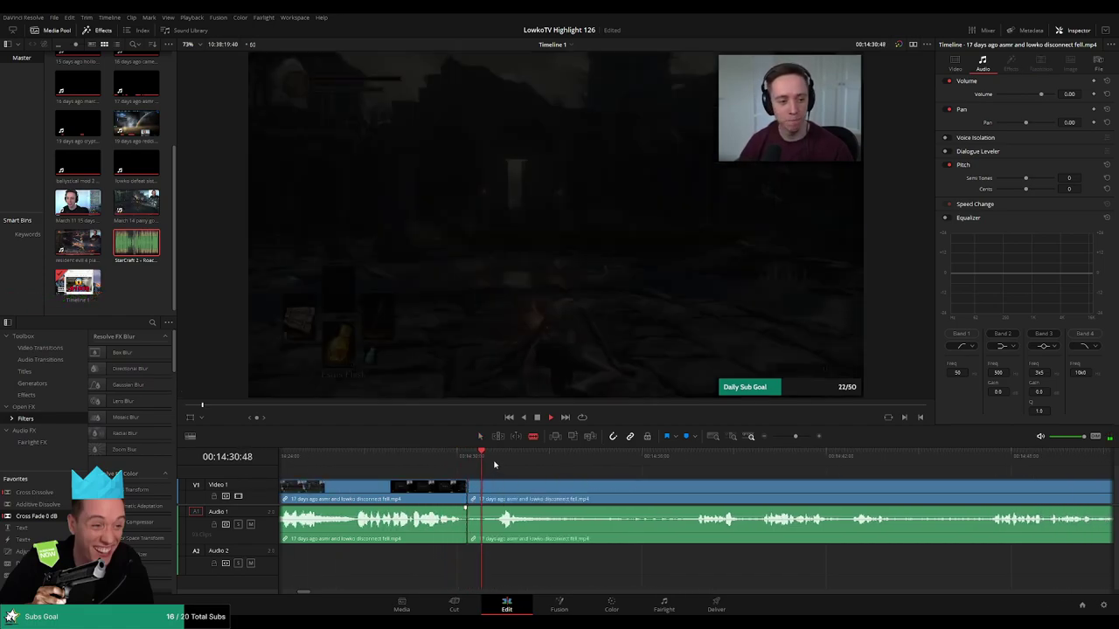
pyautogui.hotkey('ctrl', 'z')
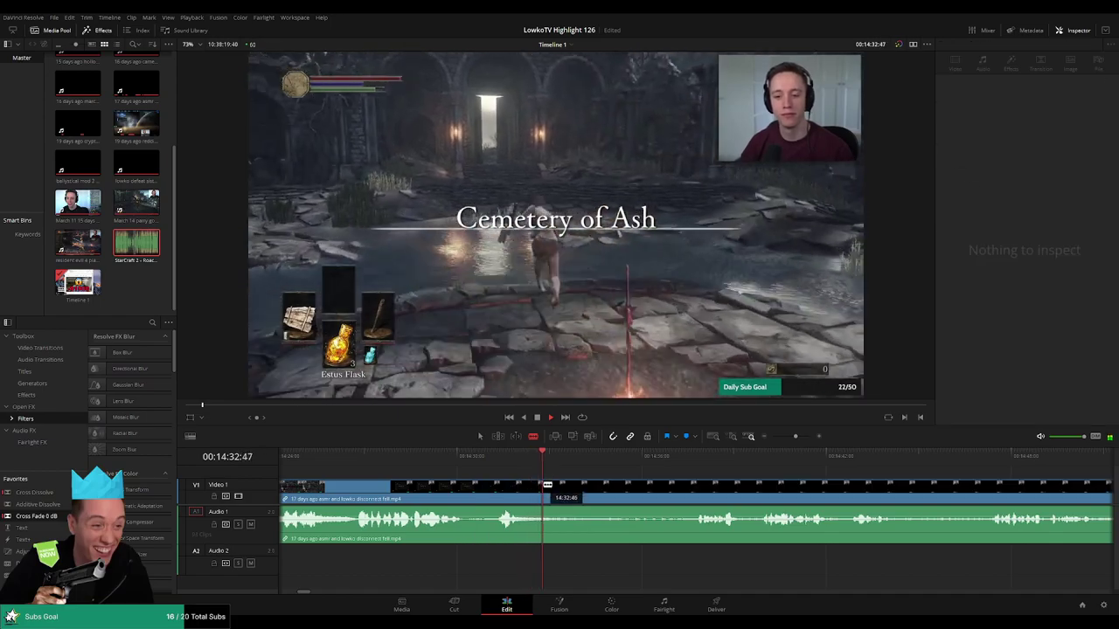
pyautogui.click(558, 486)
pyautogui.click(694, 456)
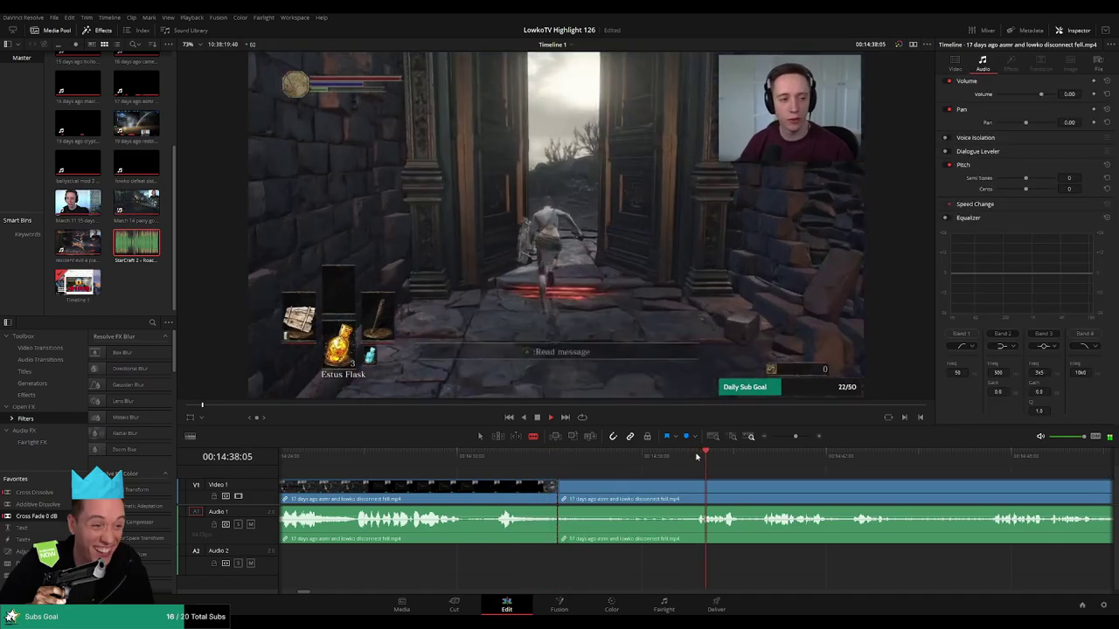
pyautogui.click(699, 491)
pyautogui.press('a')
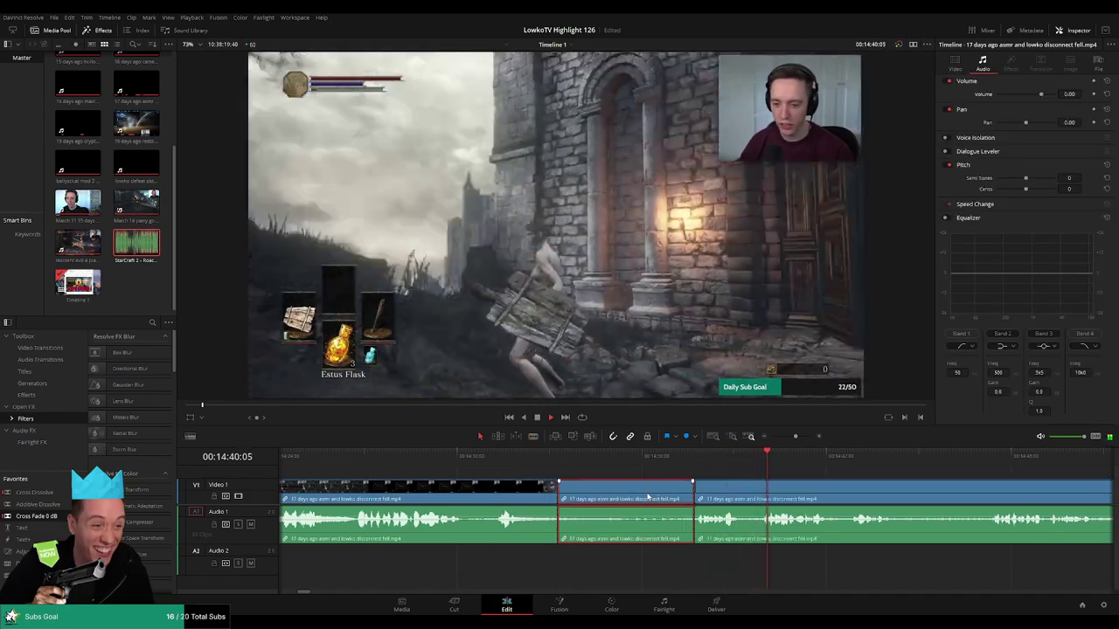
pyautogui.click(630, 492)
pyautogui.press('Delete')
# Move ahead on the timeline and split the clip where the next slow part begins
pyautogui.hscroll(-1, 542, 524)
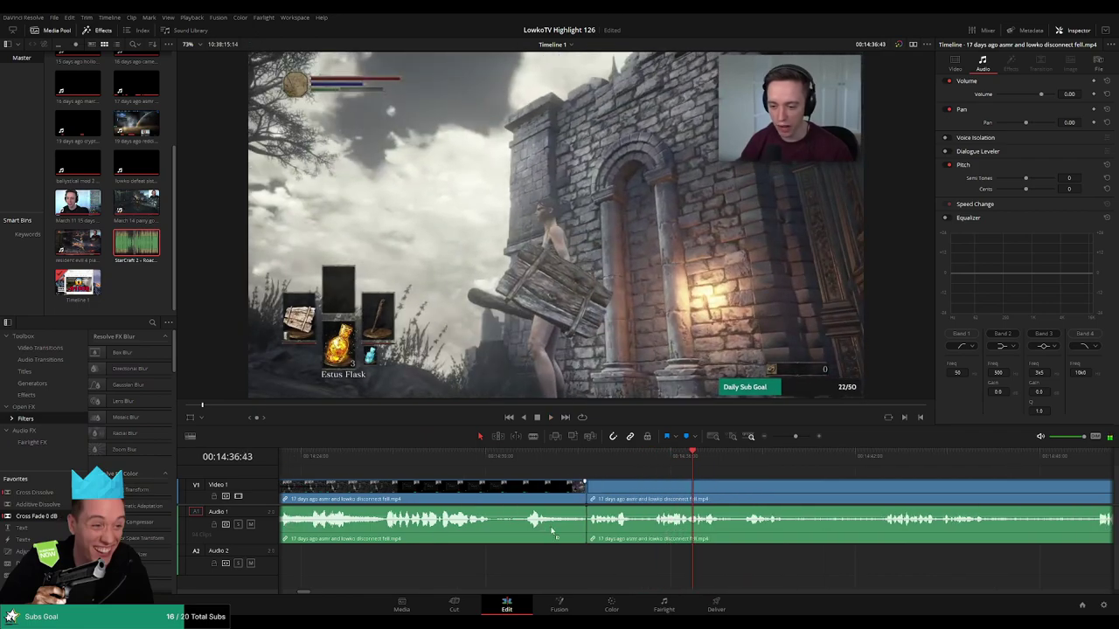
pyautogui.hscroll(5, 741, 494)
pyautogui.hscroll(3, 647, 489)
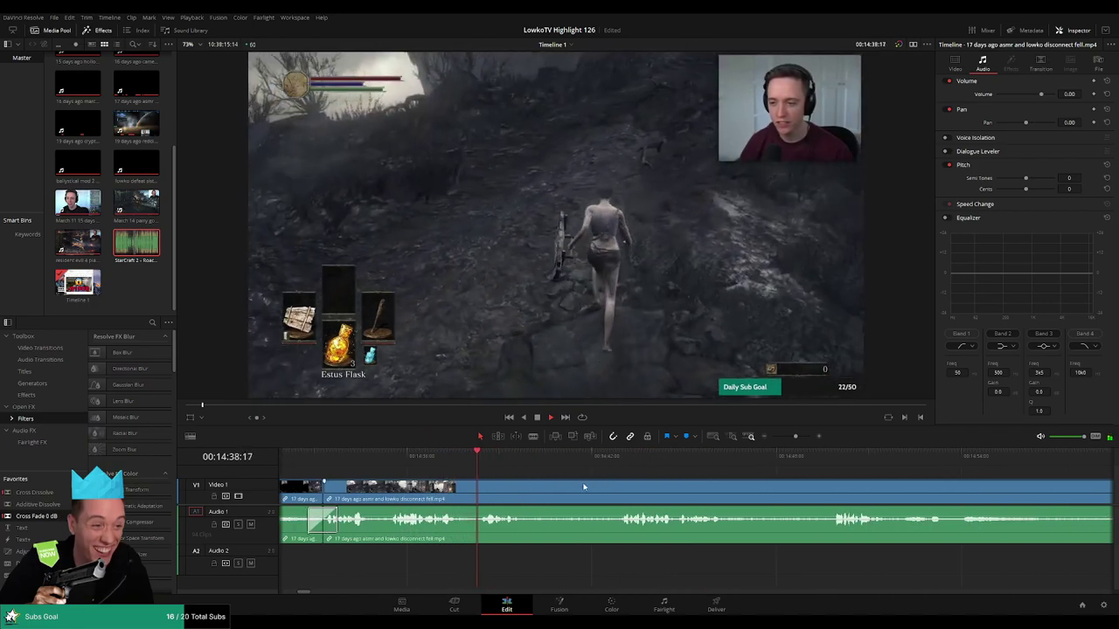
pyautogui.hscroll(2, 558, 485)
pyautogui.press('b')
pyautogui.click(479, 486)
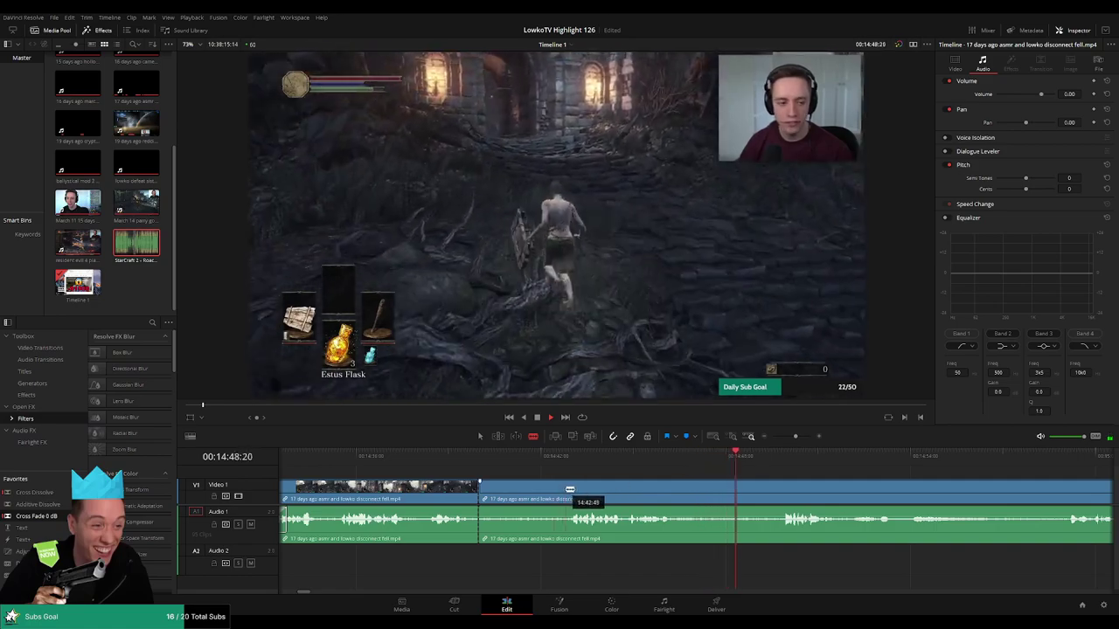
# Blade the clip at three points before Firelink Shrine and ripple-delete the slow pieces
pyautogui.click(566, 488)
pyautogui.click(688, 490)
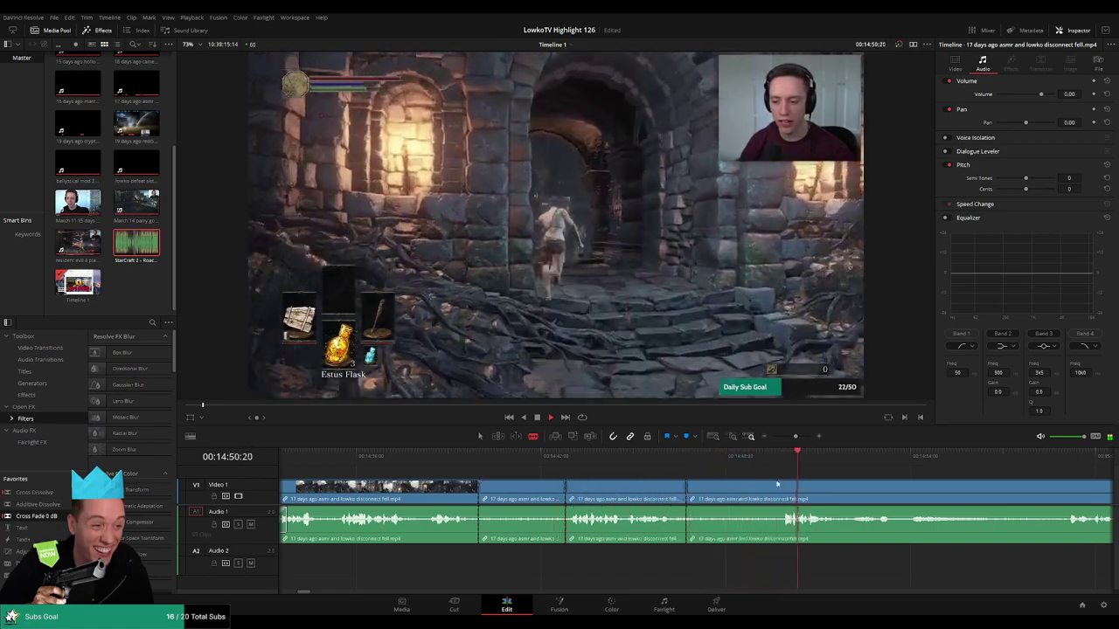
pyautogui.click(783, 487)
pyautogui.press('a')
pyautogui.click(735, 489)
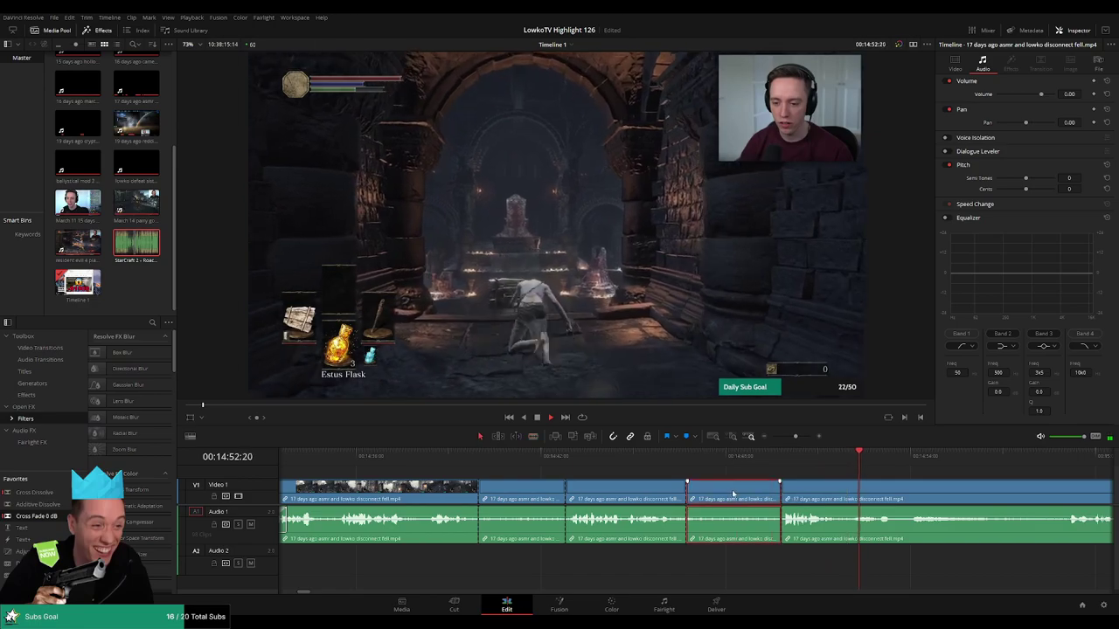
pyautogui.keyDown('ctrl'); pyautogui.click(625, 490); pyautogui.keyUp('ctrl')
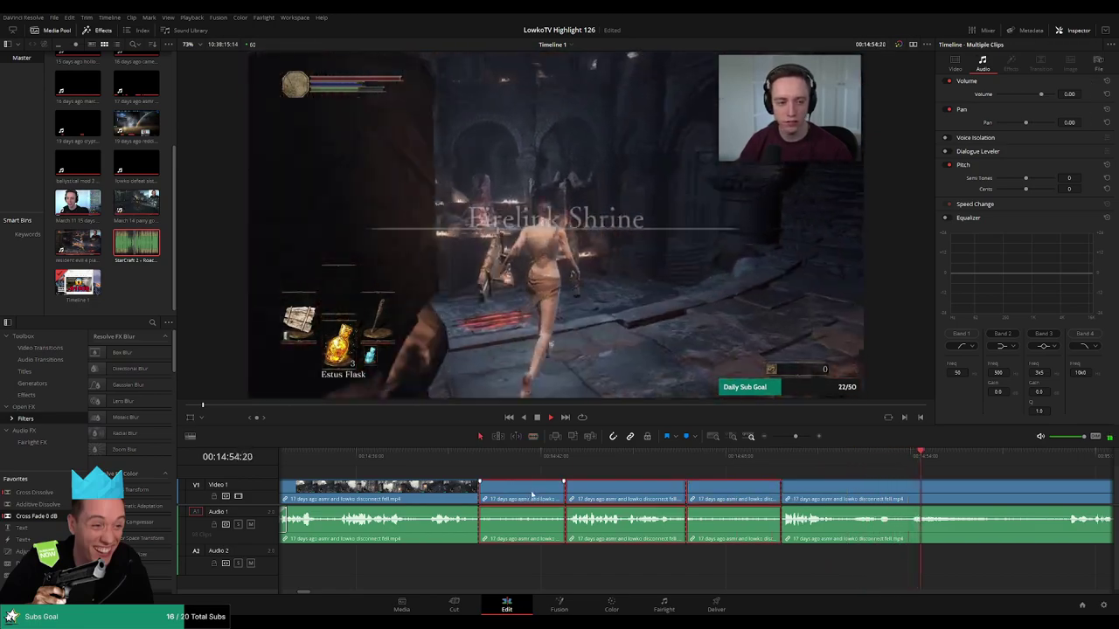
pyautogui.click(536, 493)
pyautogui.press('Delete')
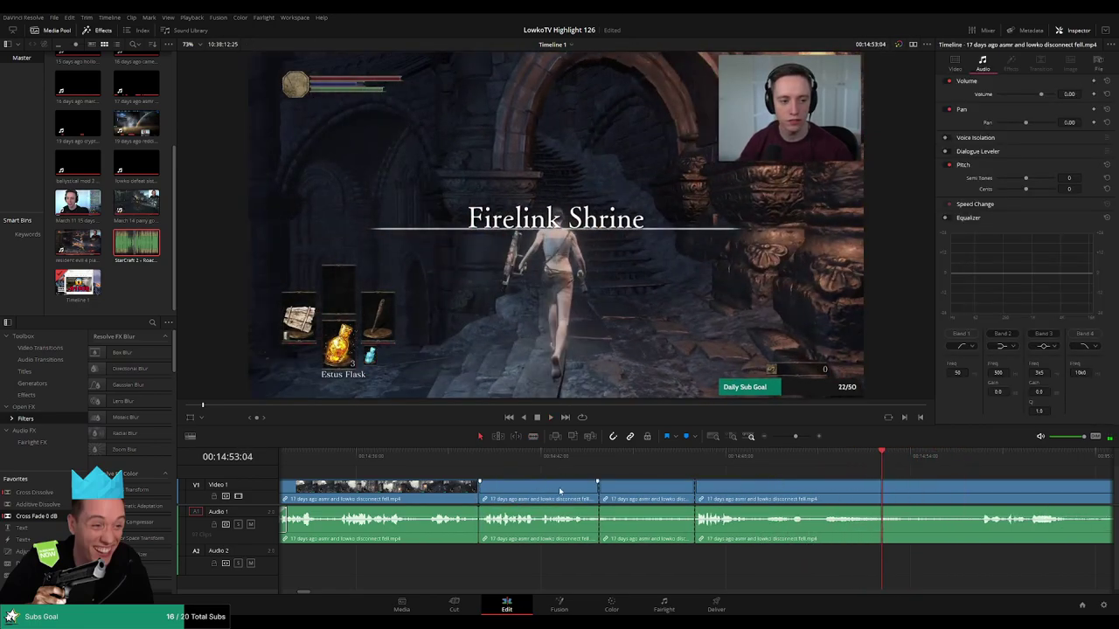
pyautogui.press('Delete')
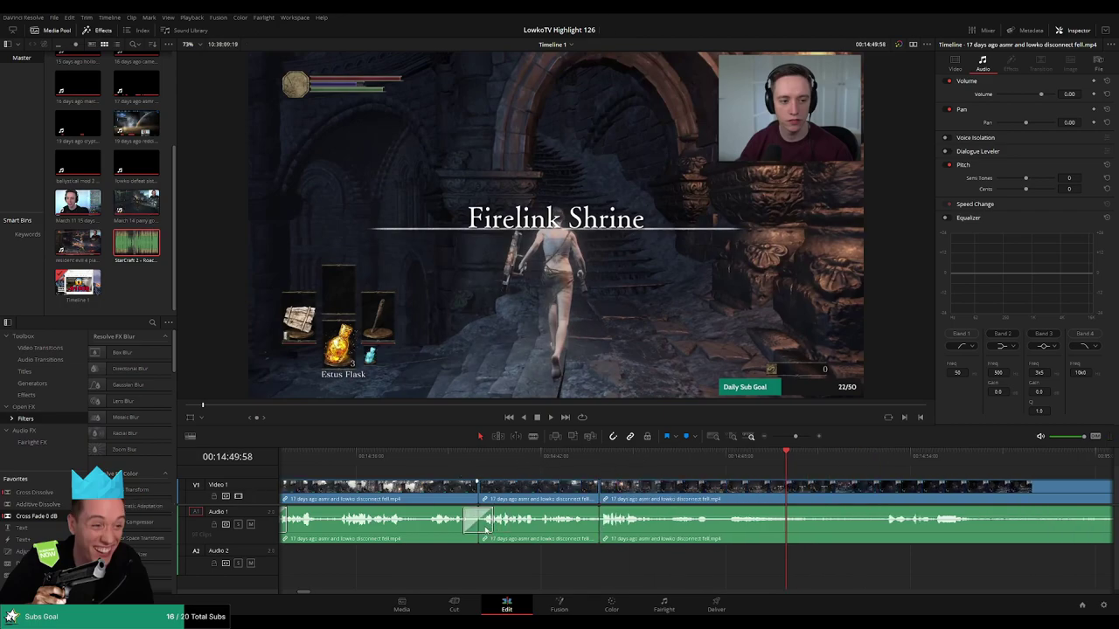
# Zoom the timeline out and scrub ahead to later footage
pyautogui.scroll(-2, 903, 487)
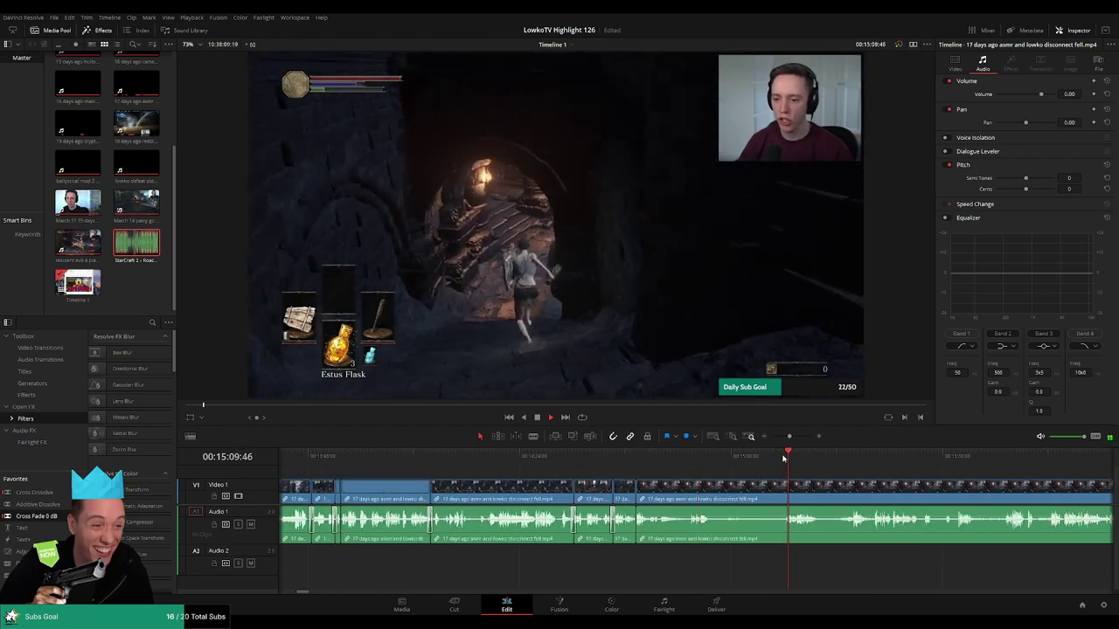
pyautogui.moveTo(789, 437); pyautogui.dragTo(780, 436)
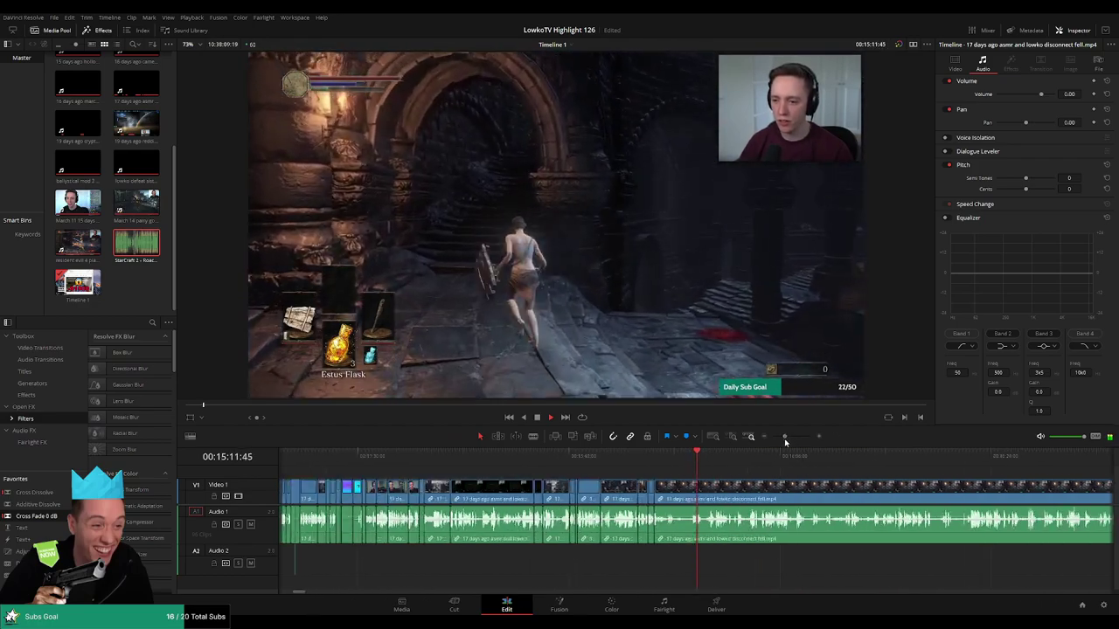
pyautogui.click(484, 457)
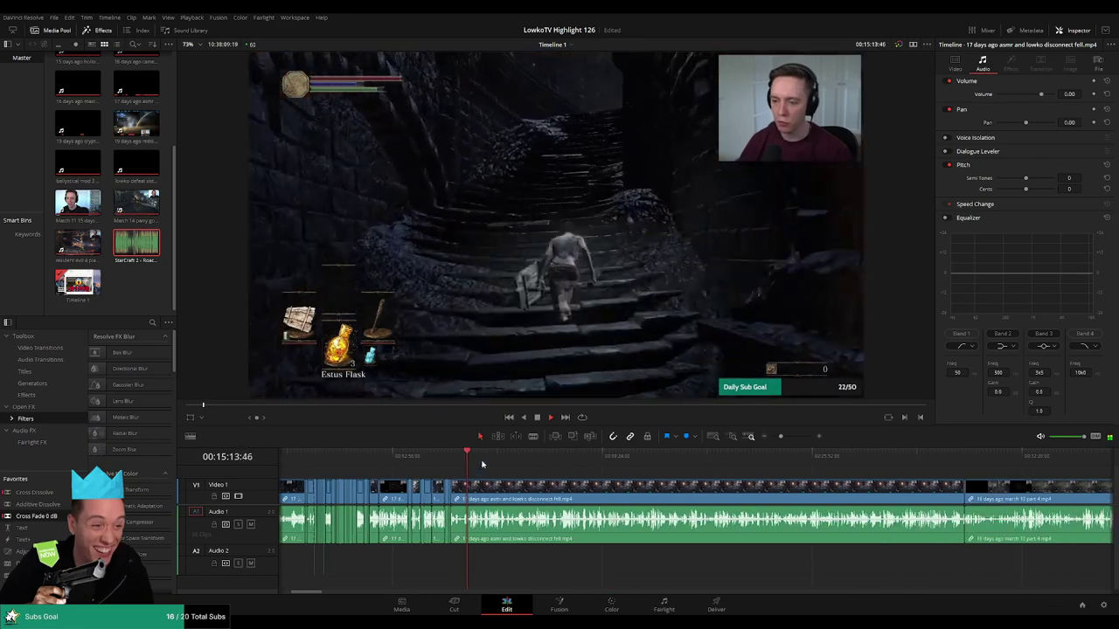
pyautogui.moveTo(503, 457); pyautogui.dragTo(583, 454)
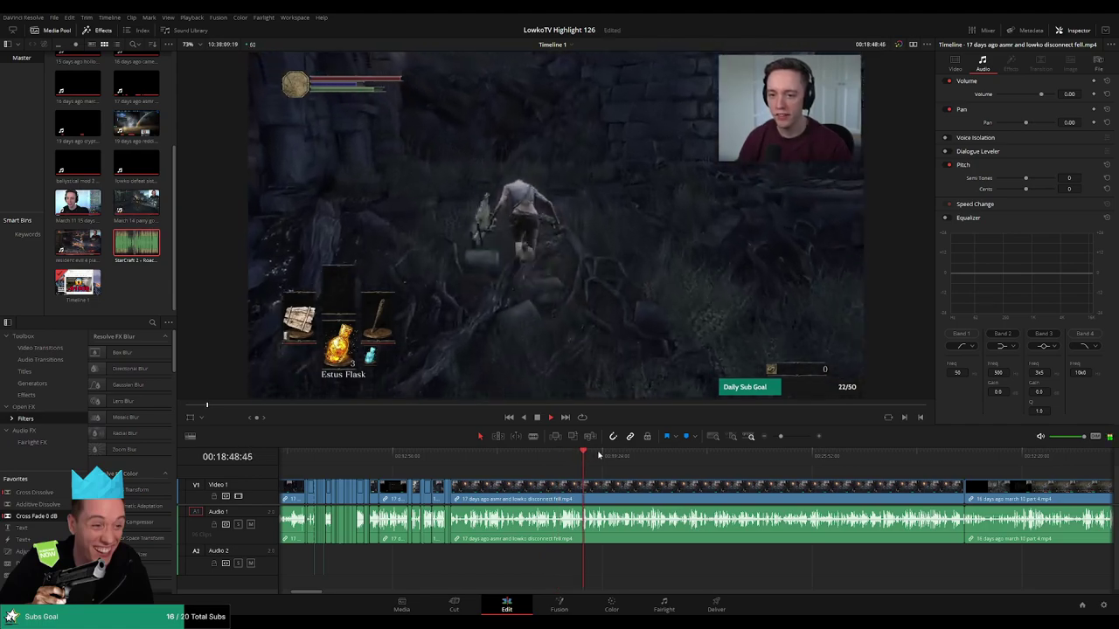
# Review the footage around 14:46–14:47 to find where the quote should go
pyautogui.scroll(3, 702, 478)
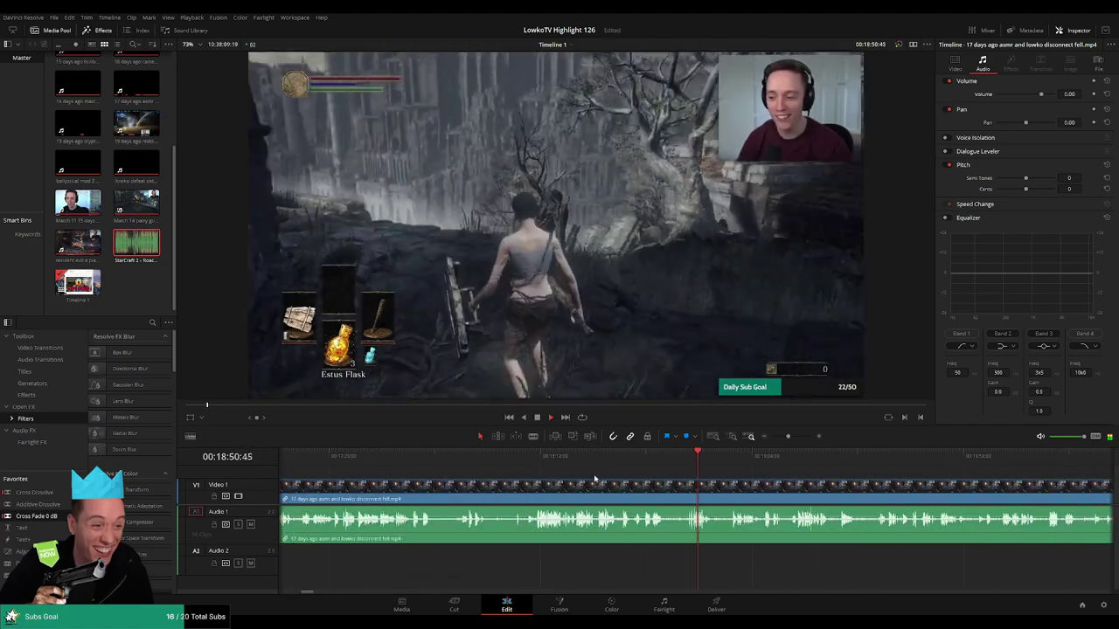
pyautogui.click(532, 458)
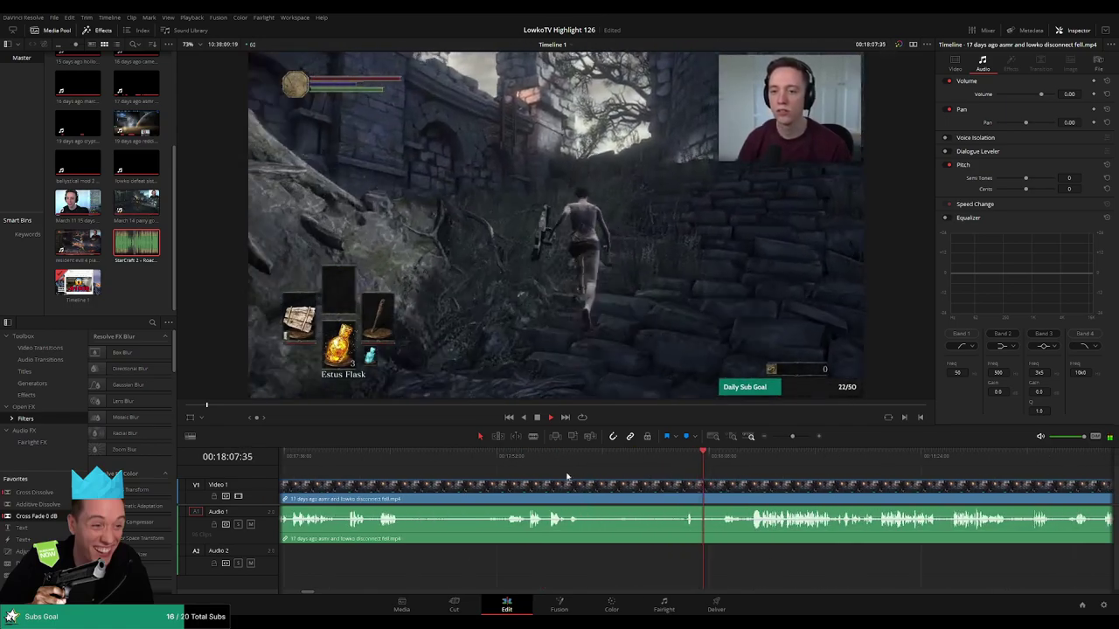
pyautogui.click(551, 456)
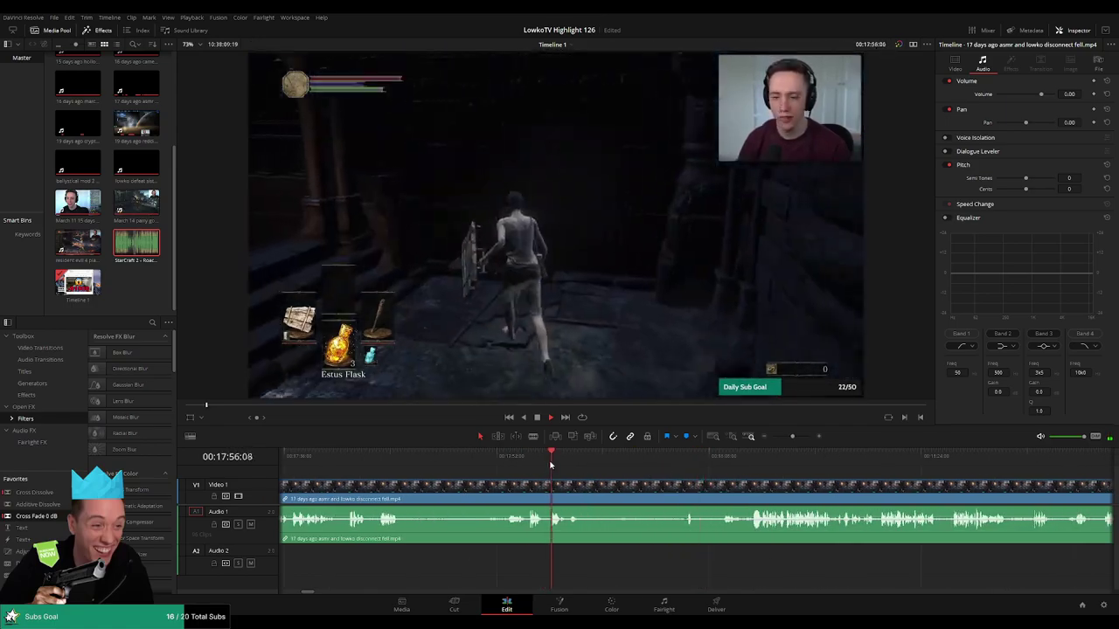
pyautogui.click(649, 456)
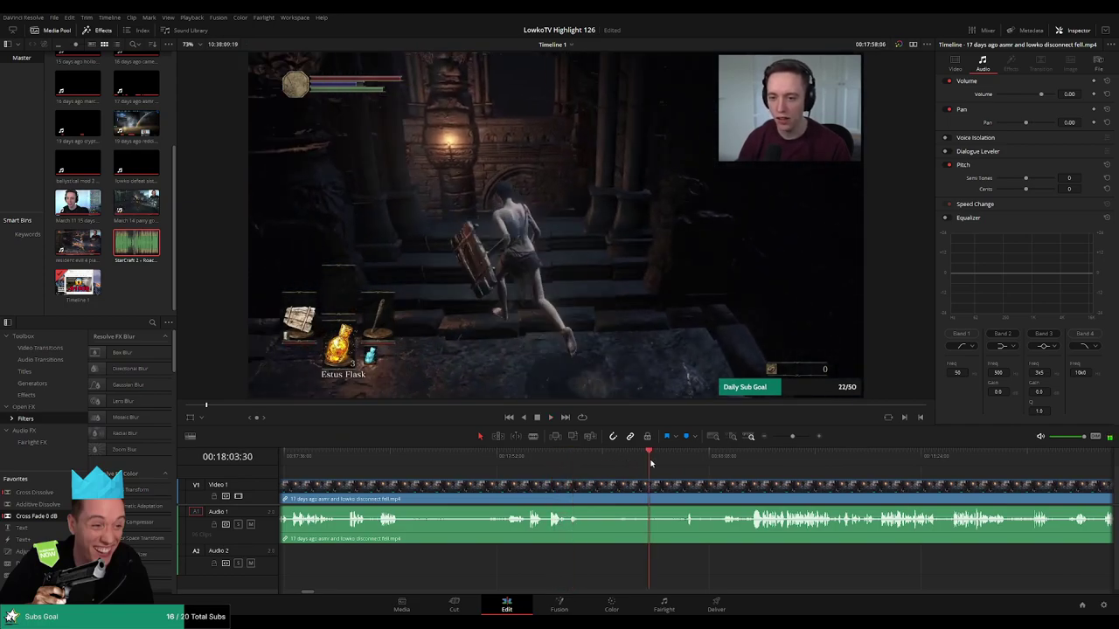
pyautogui.click(679, 456)
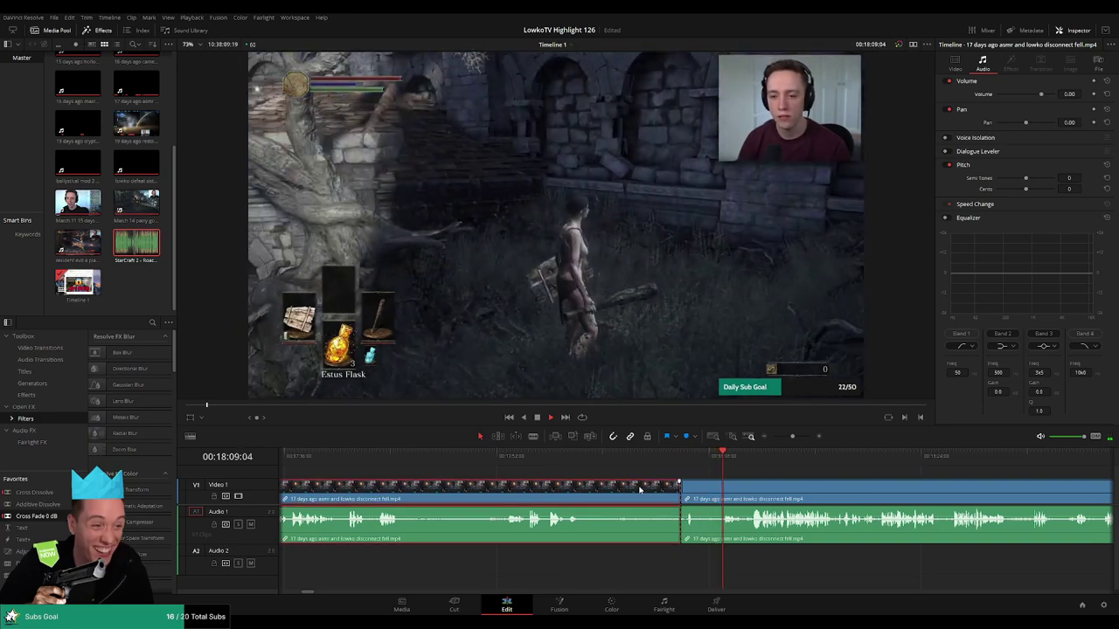
pyautogui.press('Up')
pyautogui.click(819, 457)
pyautogui.click(871, 456)
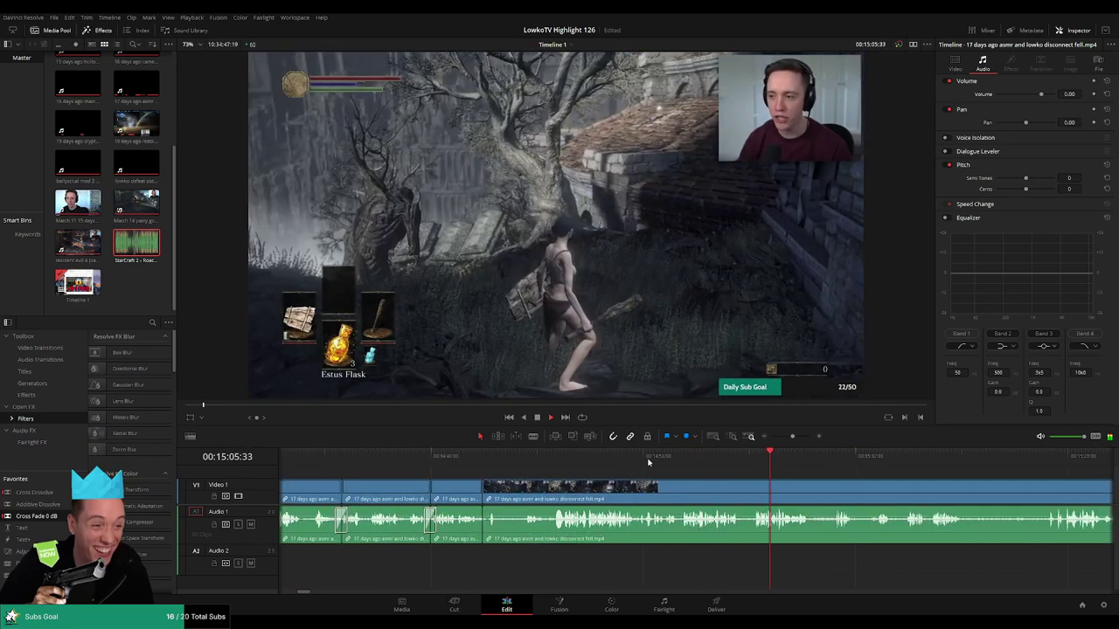
pyautogui.click(519, 457)
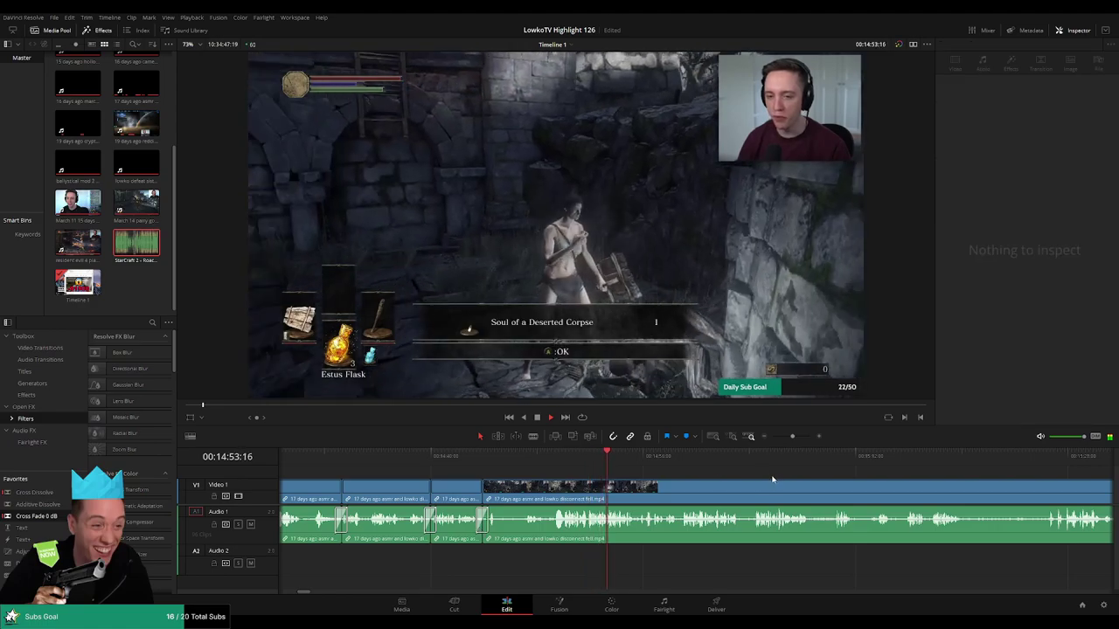
pyautogui.click(654, 472)
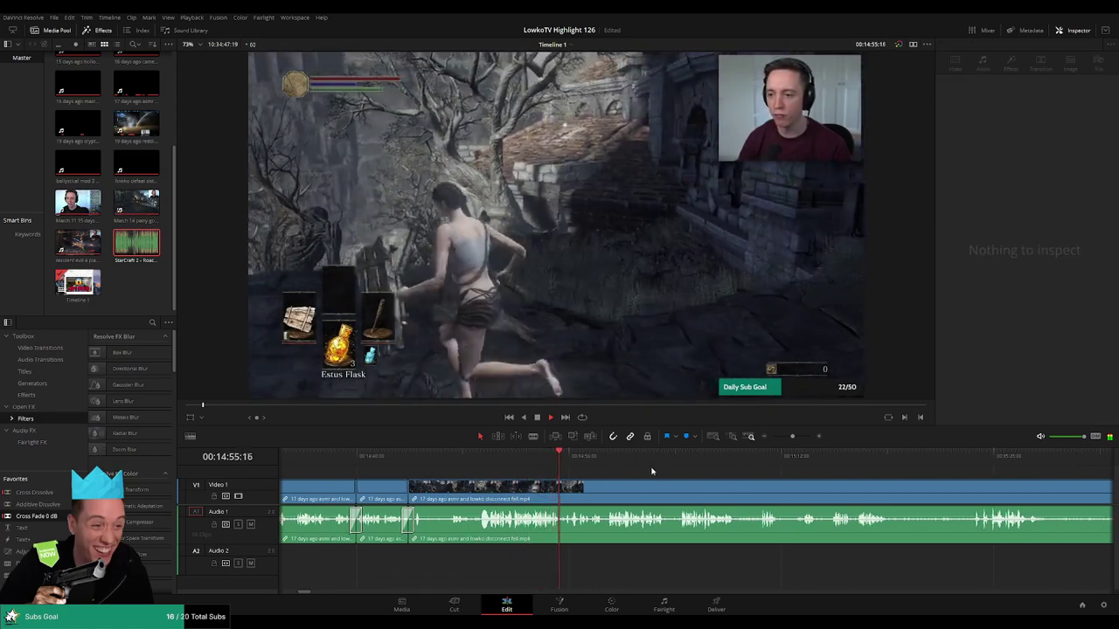
# Split the gameplay clip twice at the playhead and lower the short middle piece's audio
pyautogui.click(756, 485)
pyautogui.scroll(3, 725, 485)
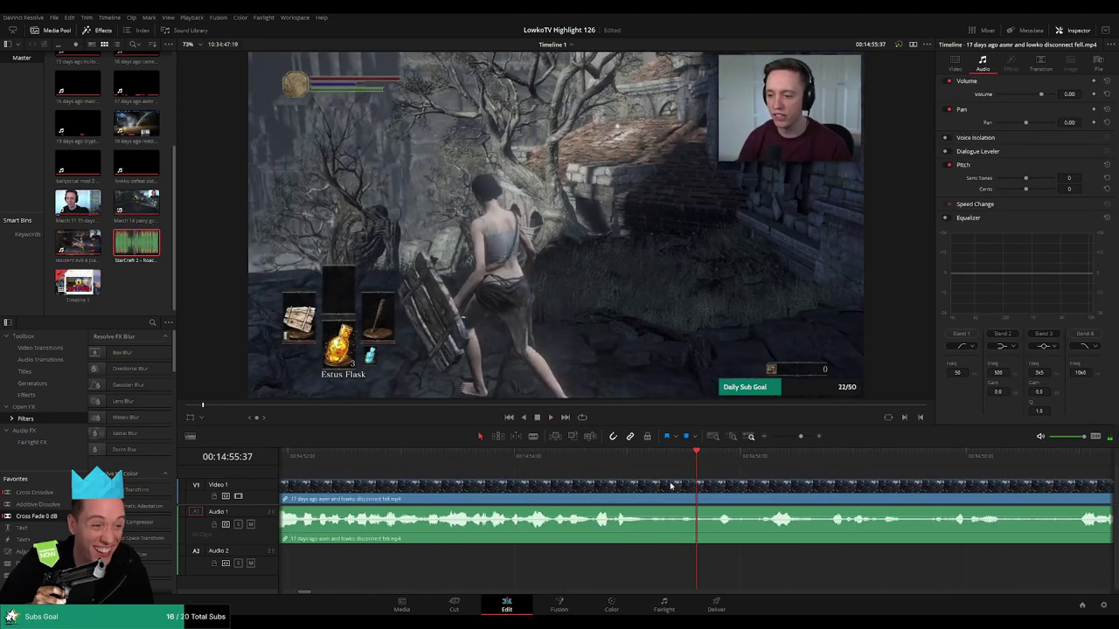
pyautogui.moveTo(553, 460); pyautogui.dragTo(609, 458)
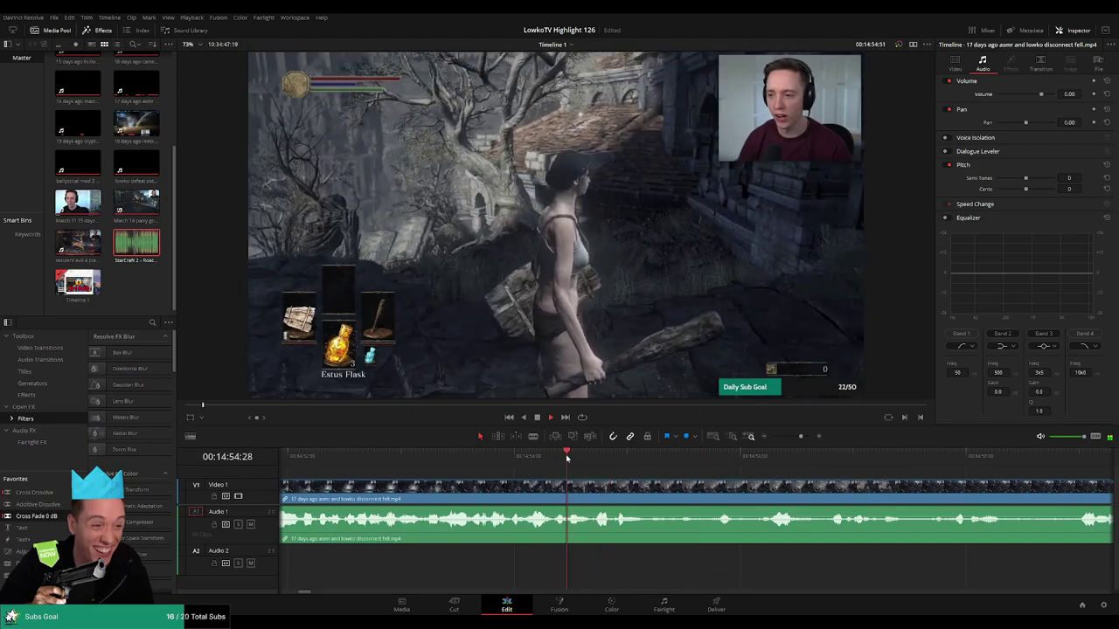
pyautogui.press('space')
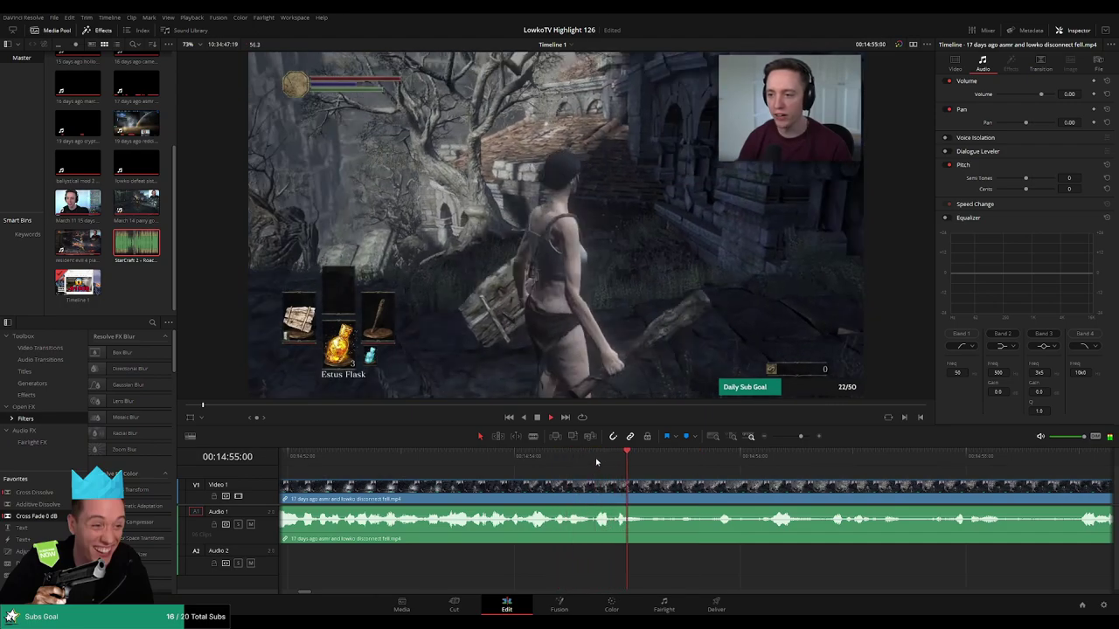
pyautogui.press('b')
pyautogui.click(599, 489)
pyautogui.press('space')
pyautogui.press('space')
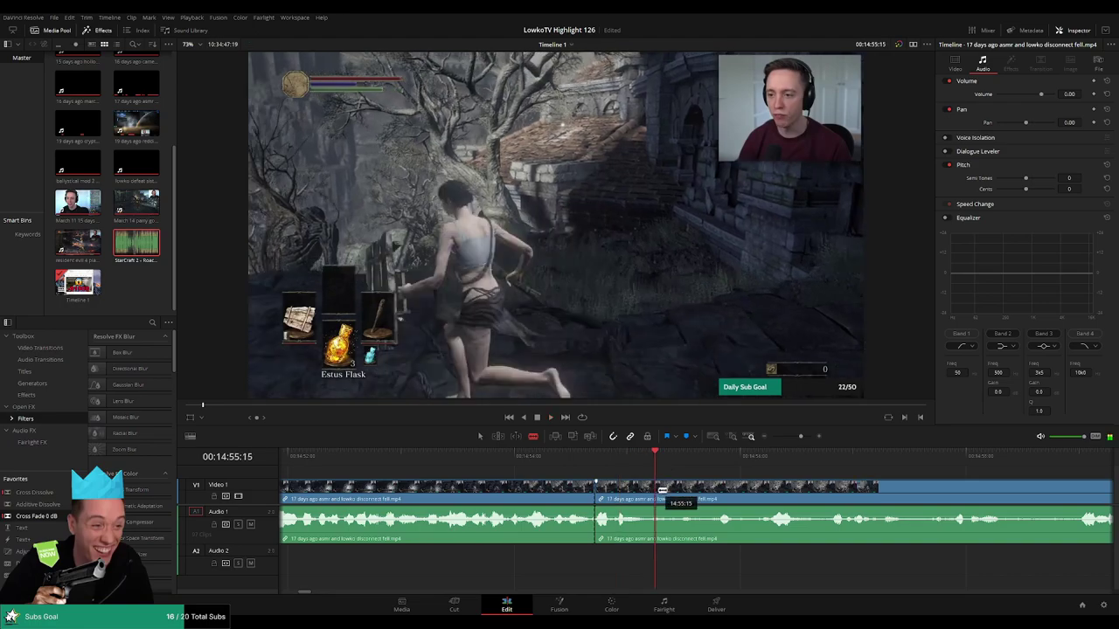
pyautogui.click(654, 490)
pyautogui.press('a')
pyautogui.moveTo(643, 511); pyautogui.dragTo(651, 540)
# Place StarCraft 2 - Roach Quotes.mp3 on Audio 2, trim it to the second cut, and play it back
pyautogui.moveTo(135, 247)
pyautogui.mouseDown()
pyautogui.moveTo(616, 562)
pyautogui.moveTo(597, 560)
pyautogui.mouseUp()
pyautogui.moveTo(679, 566); pyautogui.dragTo(647, 569)
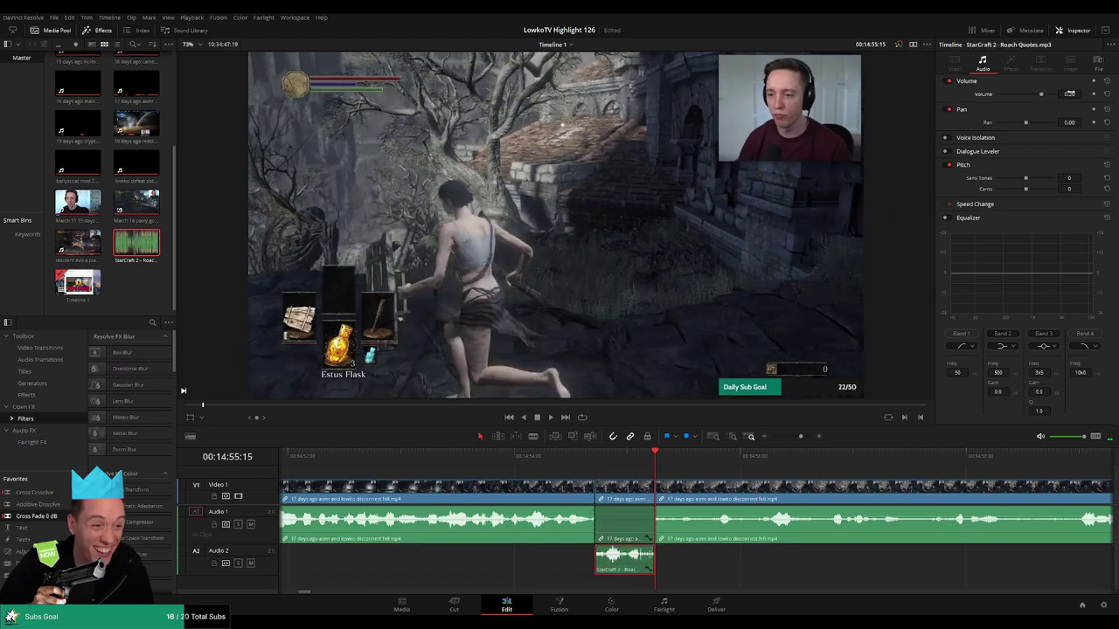
pyautogui.click(575, 459)
pyautogui.press('space')
pyautogui.hotkey('ctrl', '-')
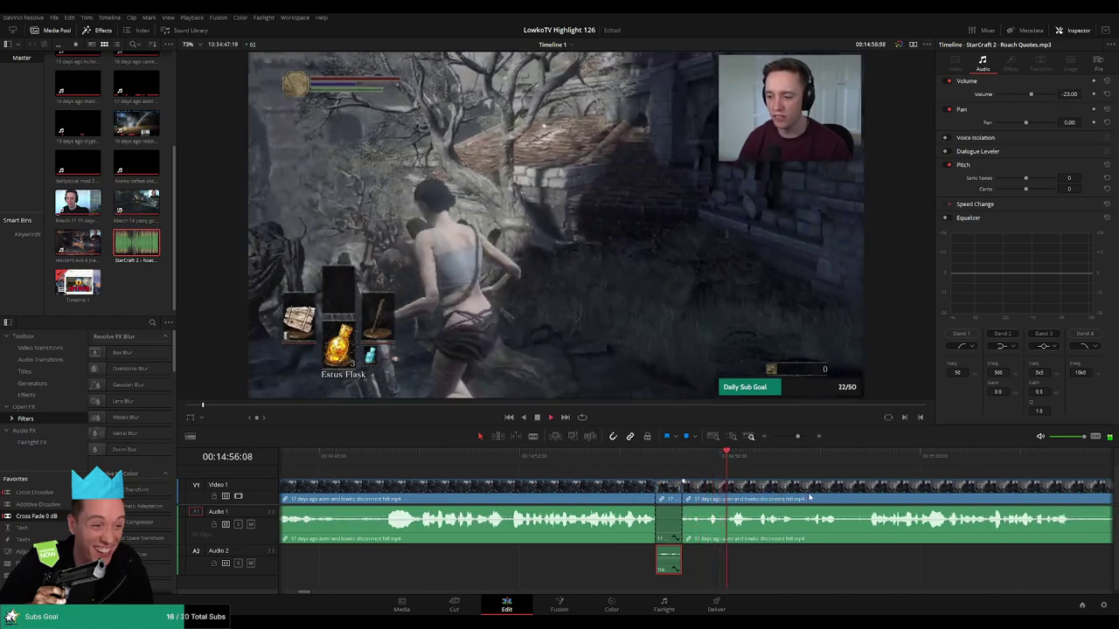
pyautogui.scroll(-3, 809, 497)
pyautogui.click(749, 564)
pyautogui.scroll(-2, 706, 491)
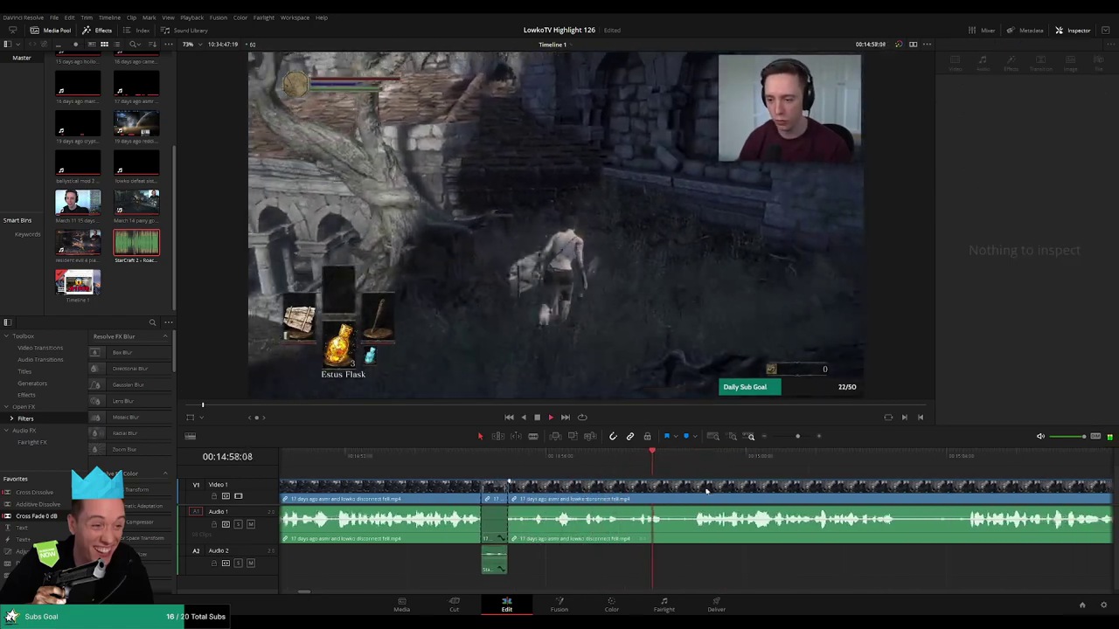
pyautogui.scroll(-1, 706, 491)
pyautogui.scroll(-3, 774, 476)
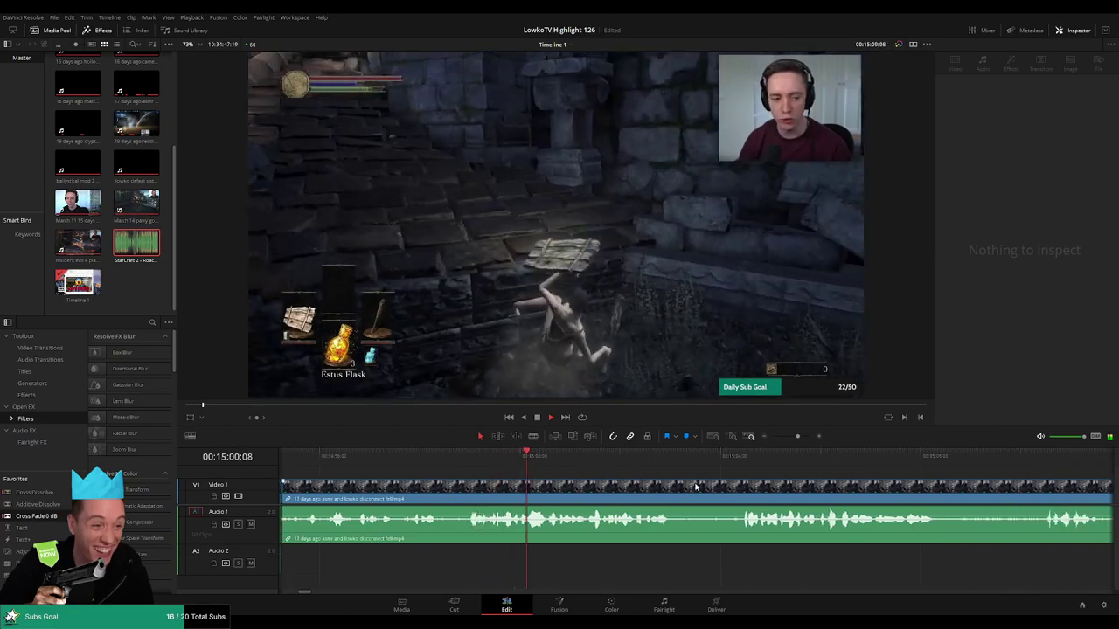
# Stop at 00:15:20:22, split with Ctrl+B, and ripple-delete the idle stretch after it
pyautogui.scroll(-3, 695, 487)
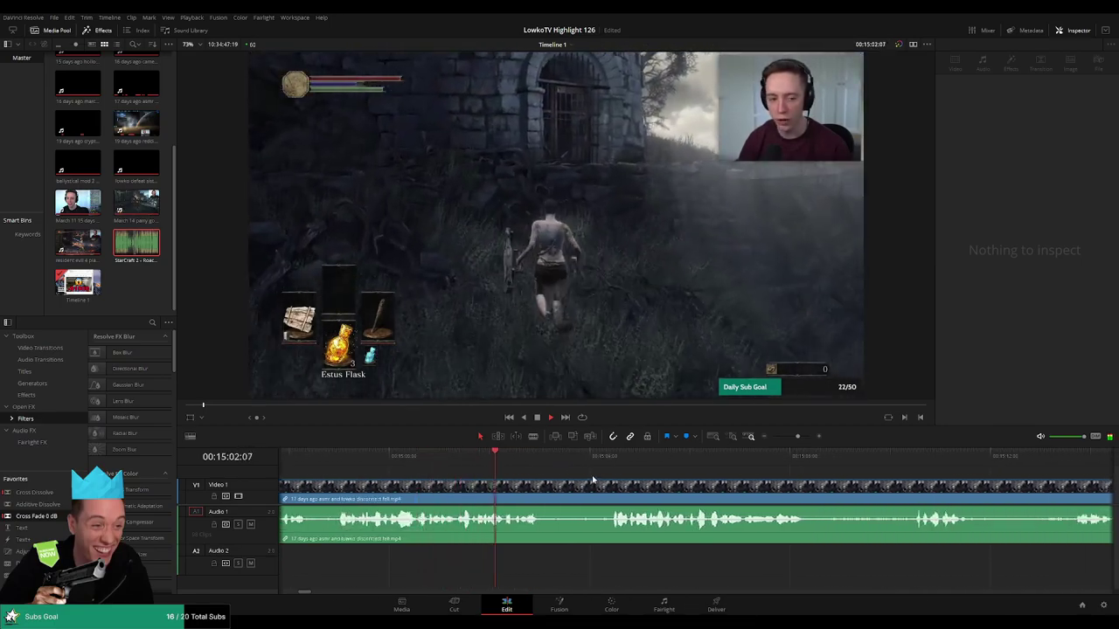
pyautogui.click(596, 461)
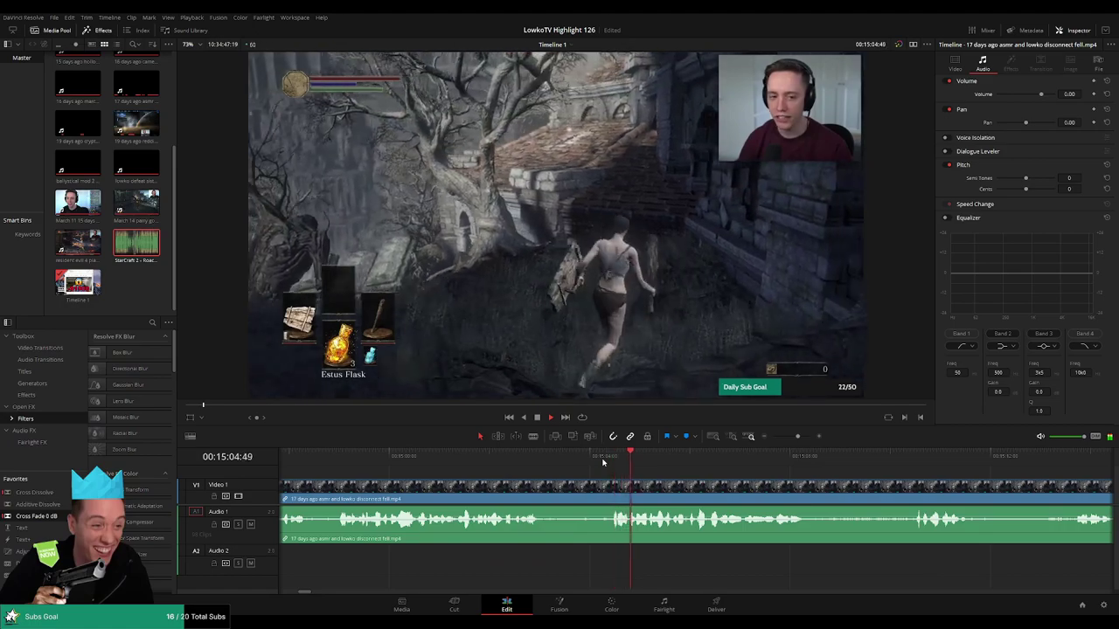
pyautogui.scroll(-3, 618, 487)
pyautogui.scroll(-2, 615, 476)
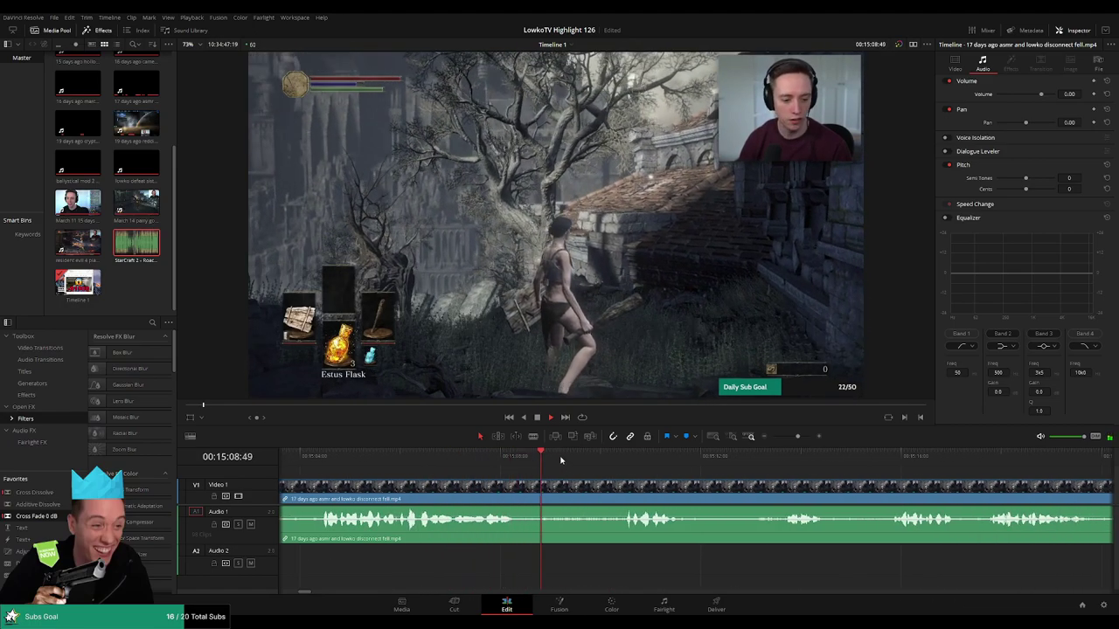
pyautogui.scroll(-3, 568, 468)
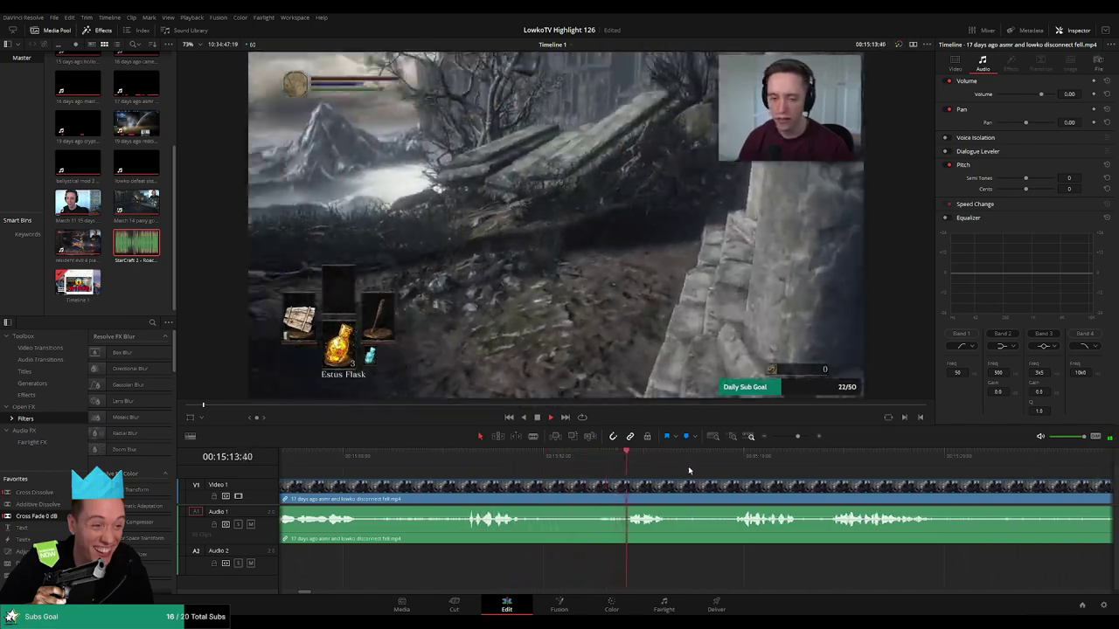
pyautogui.scroll(-2, 721, 472)
pyautogui.scroll(-3, 594, 463)
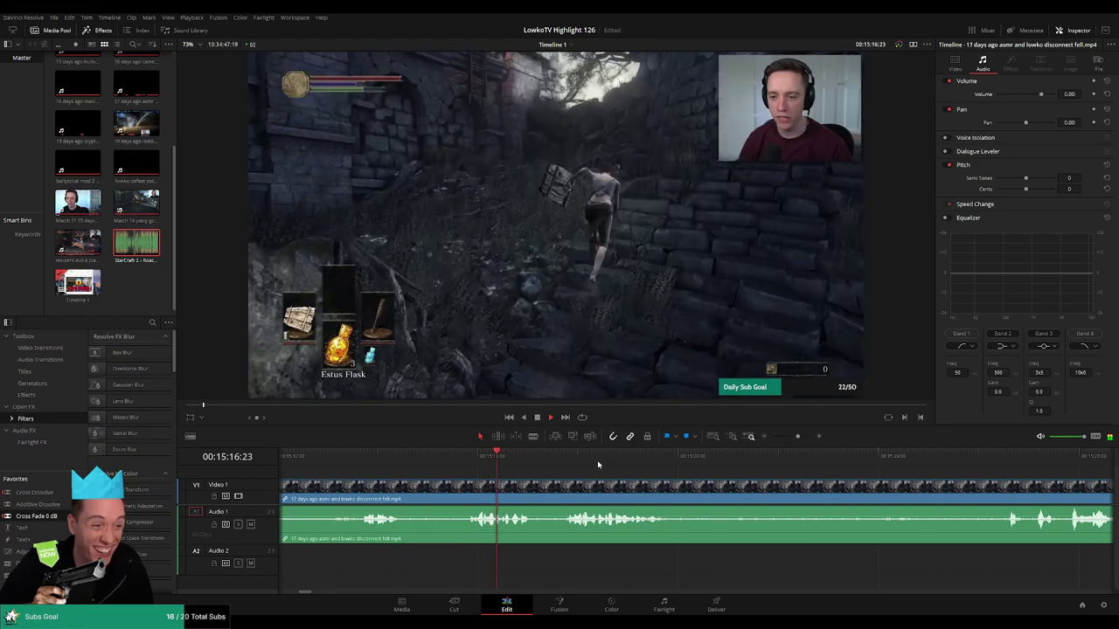
pyautogui.scroll(-3, 556, 464)
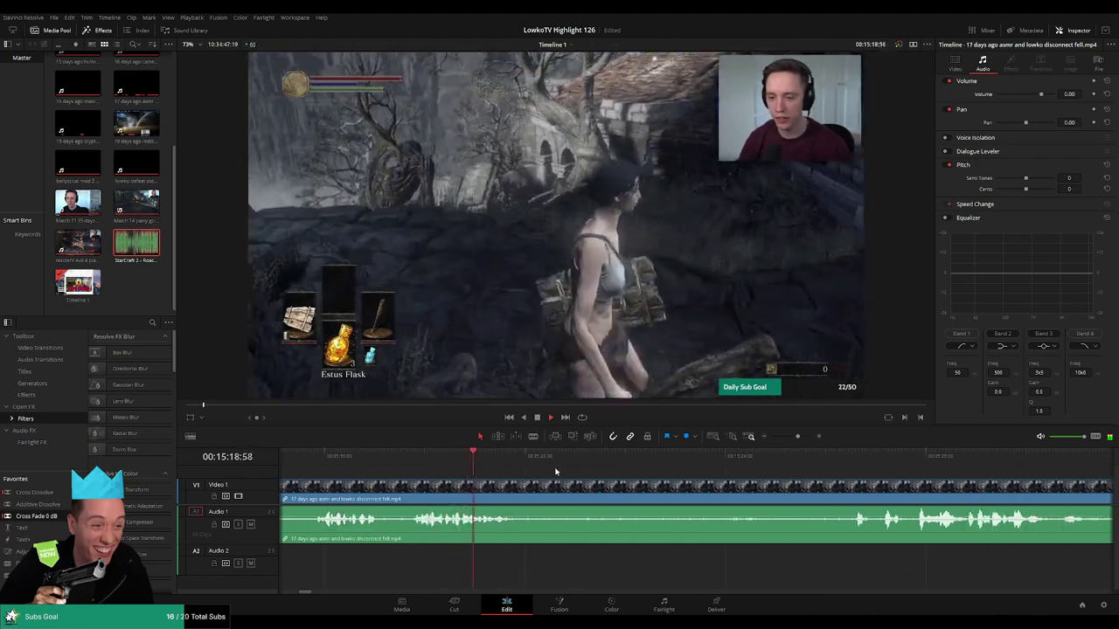
pyautogui.press('space')
pyautogui.hotkey('ctrl', 'b')
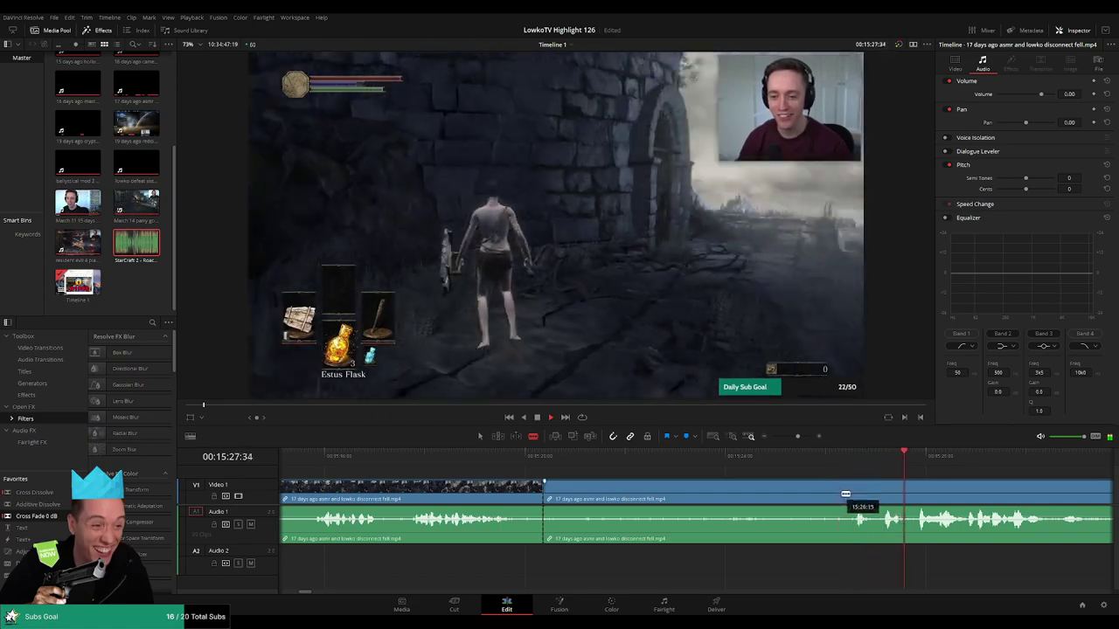
pyautogui.press('Delete')
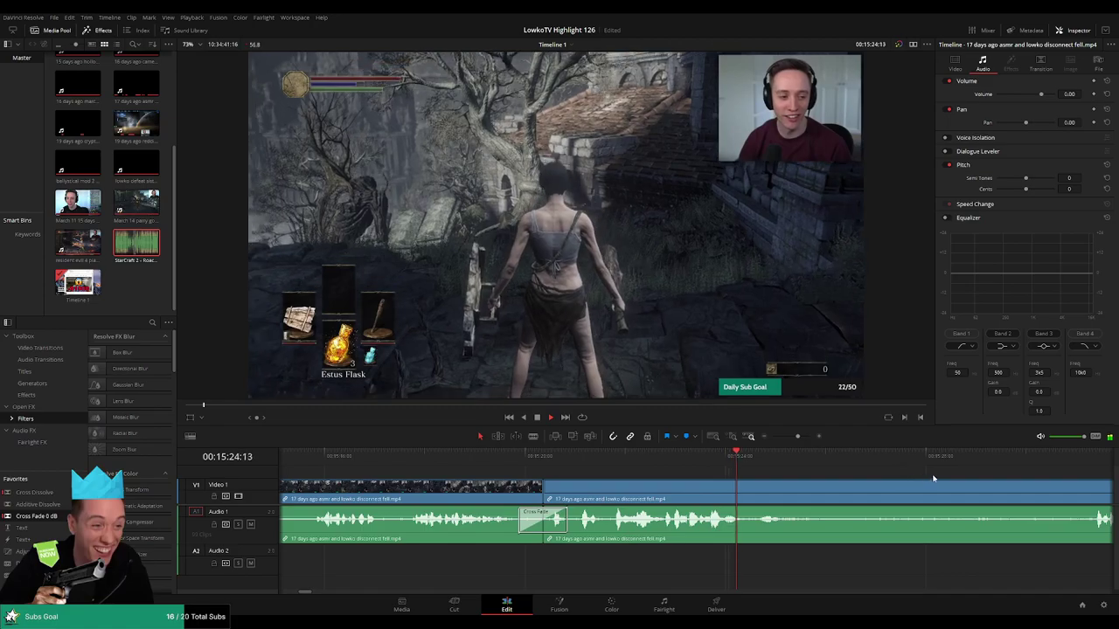
pyautogui.hscroll(3, 933, 478)
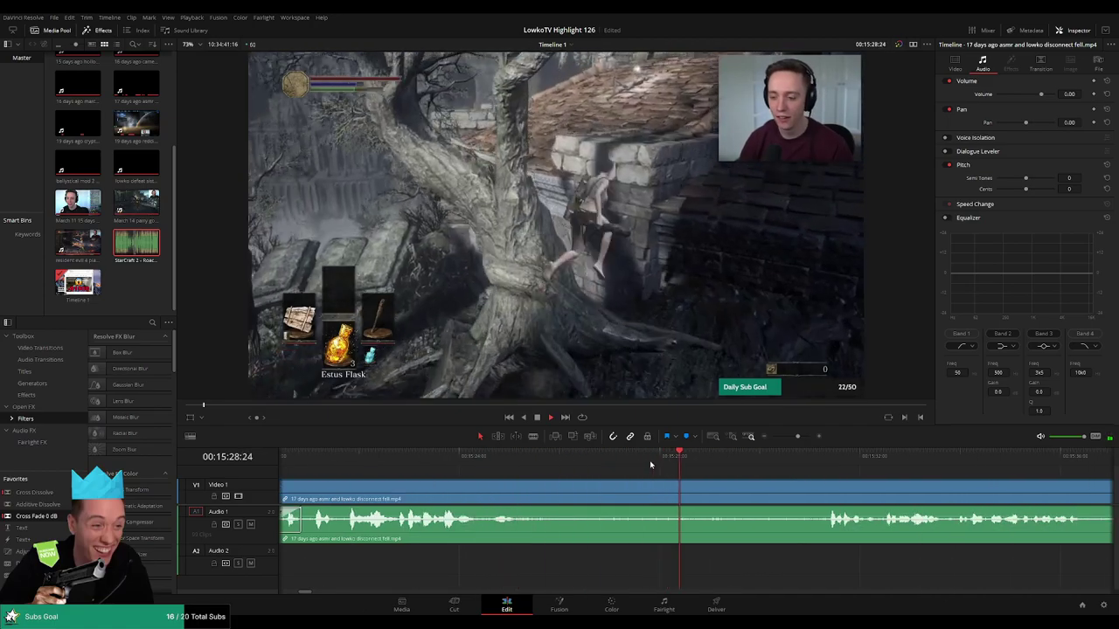
pyautogui.click(832, 466)
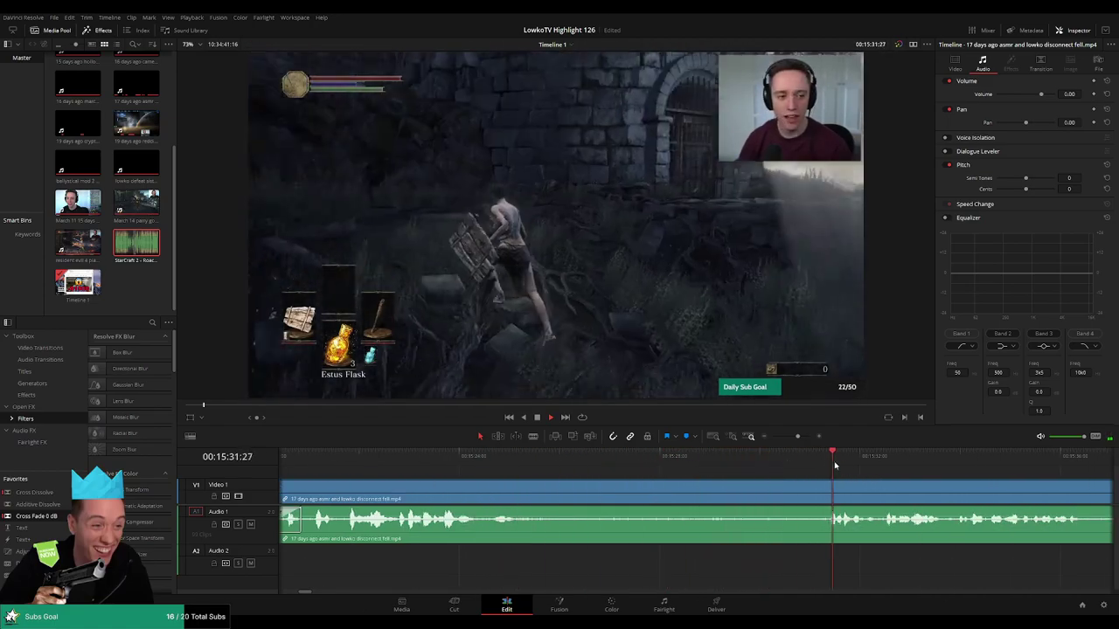
pyautogui.hscroll(3, 631, 473)
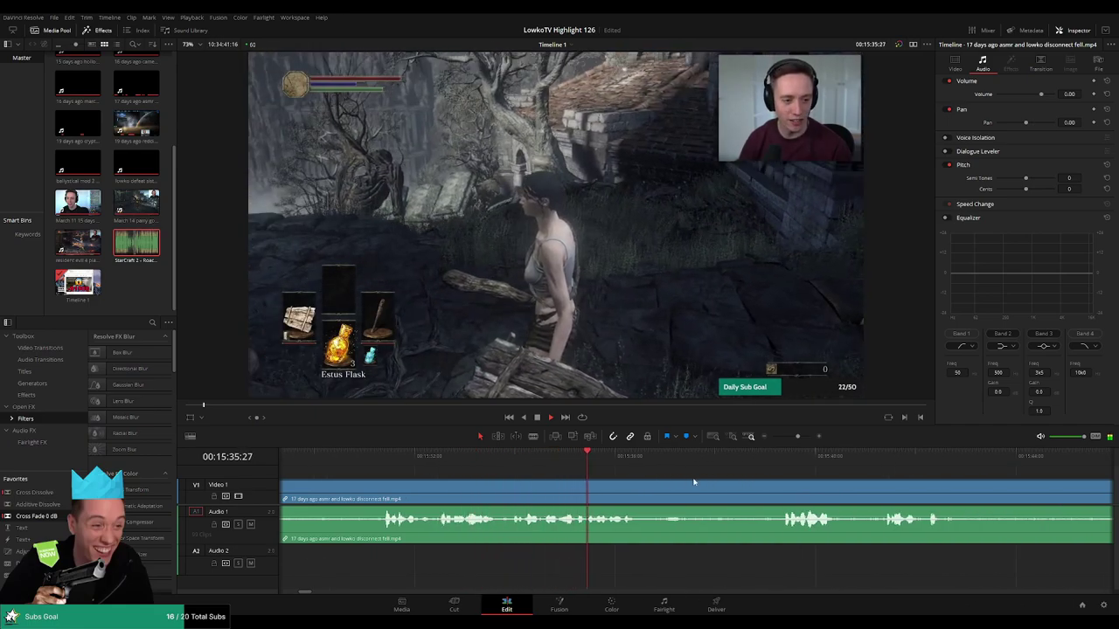
pyautogui.hscroll(1, 592, 469)
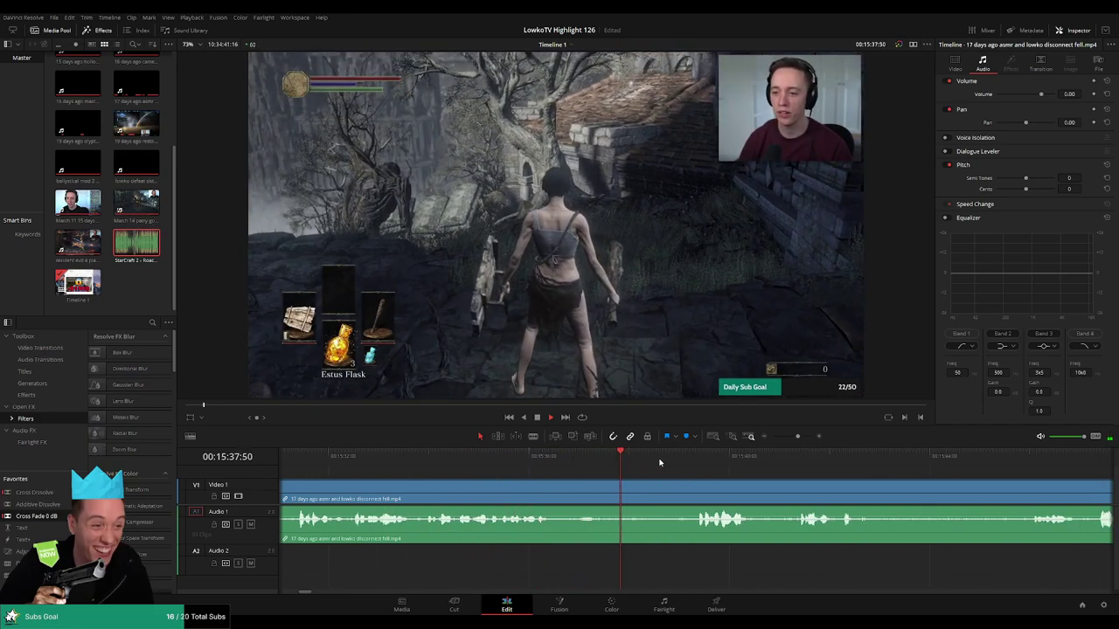
pyautogui.hscroll(2, 664, 467)
pyautogui.hscroll(2, 695, 478)
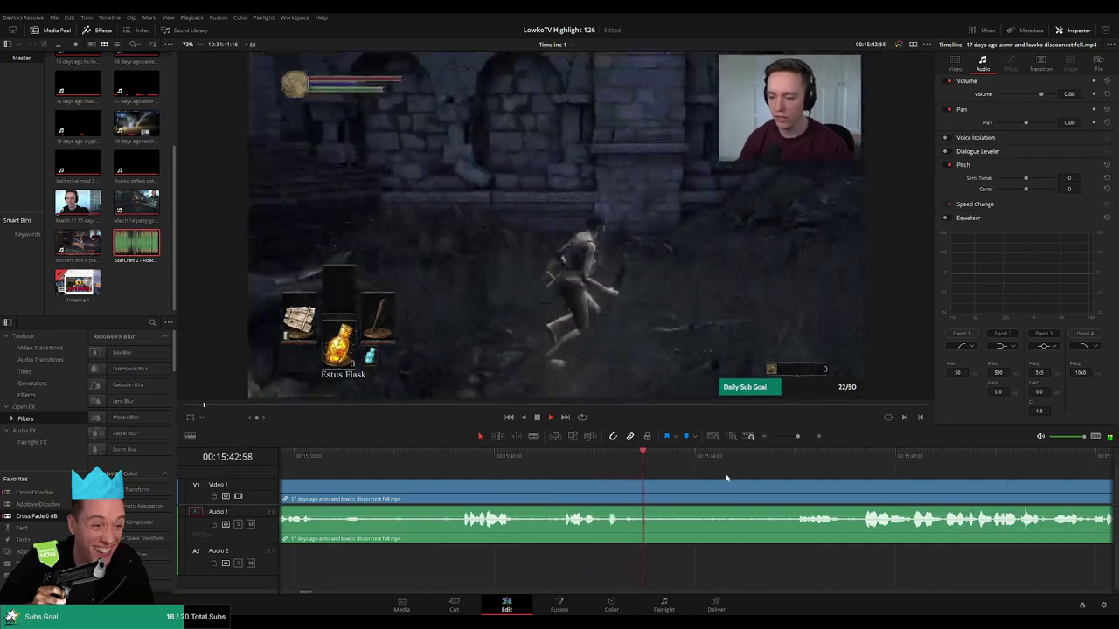
pyautogui.hscroll(1, 725, 478)
pyautogui.click(684, 458)
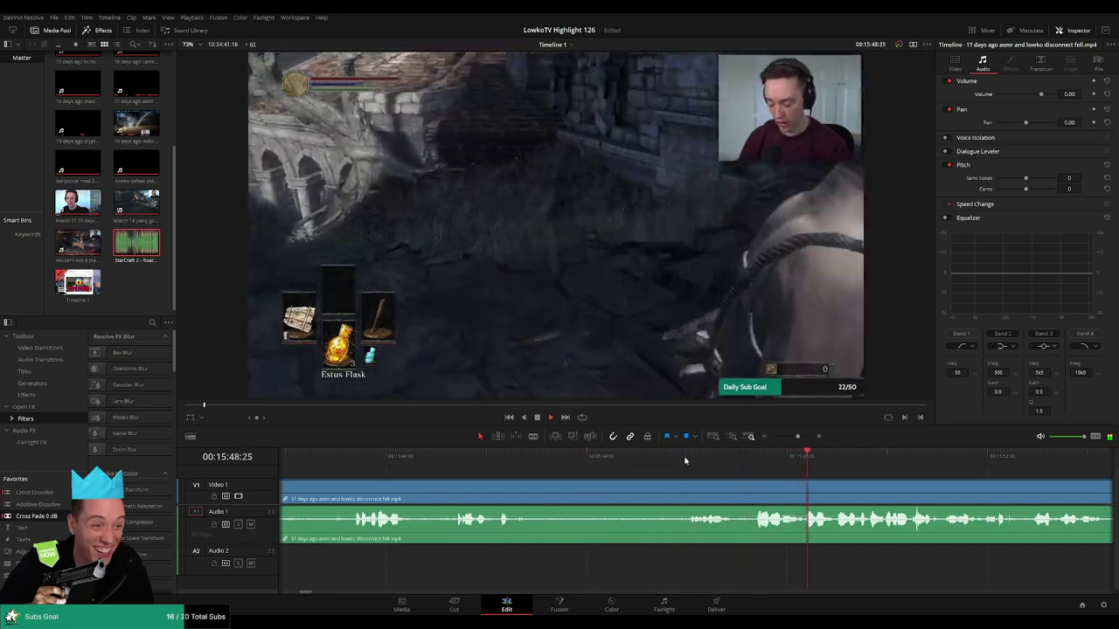
pyautogui.hscroll(1, 720, 480)
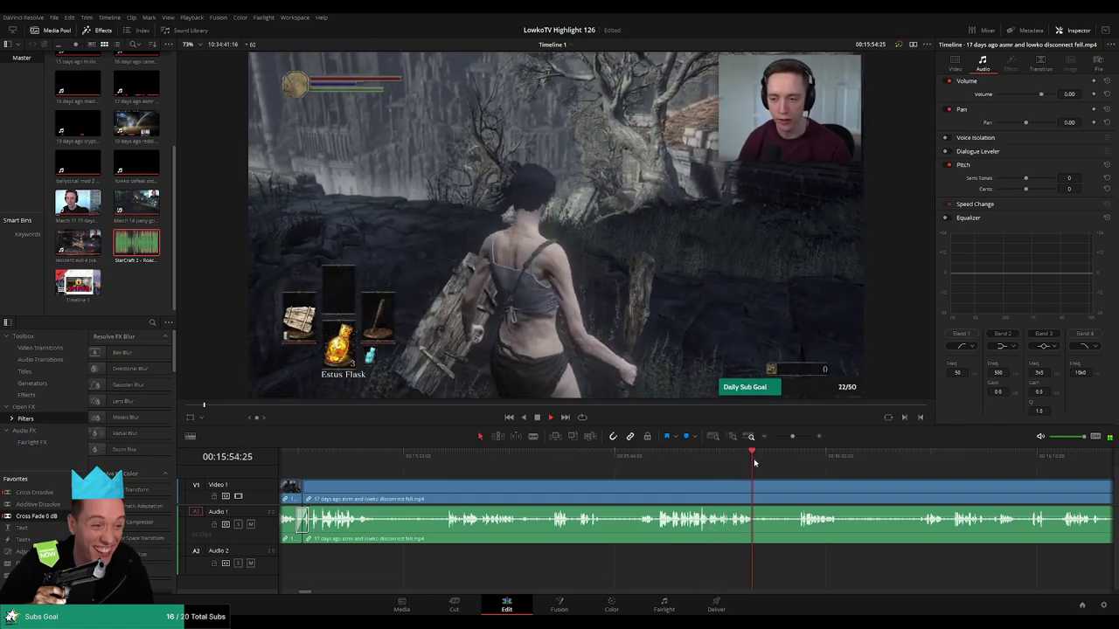
pyautogui.hscroll(3, 743, 481)
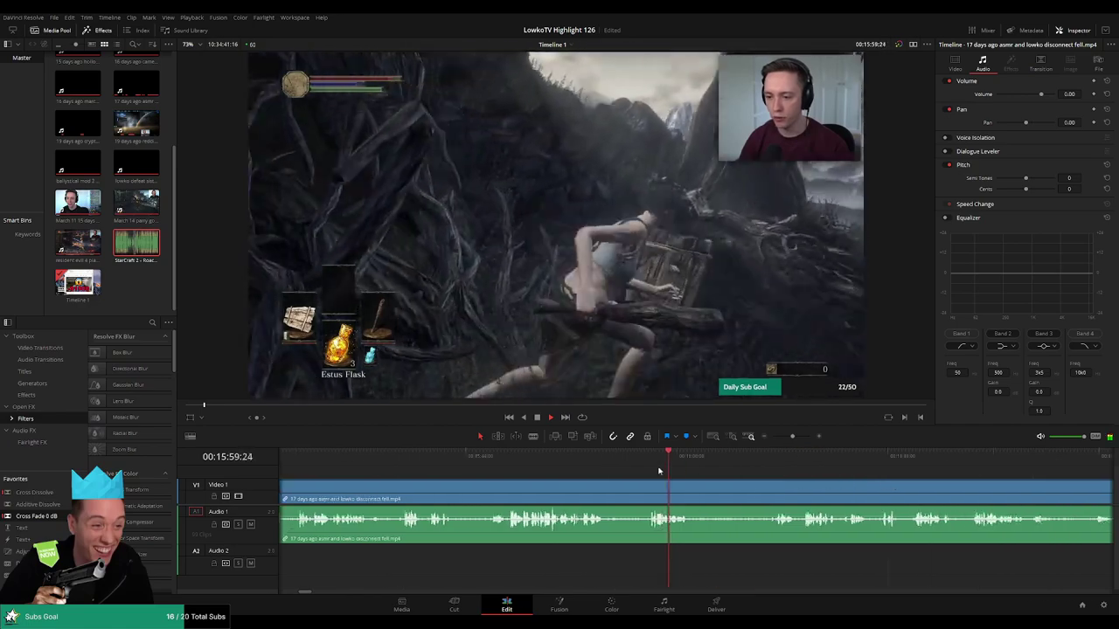
# Split the clip with Ctrl+B at both ends of the idle part, then delete it and its gap
pyautogui.click(598, 489)
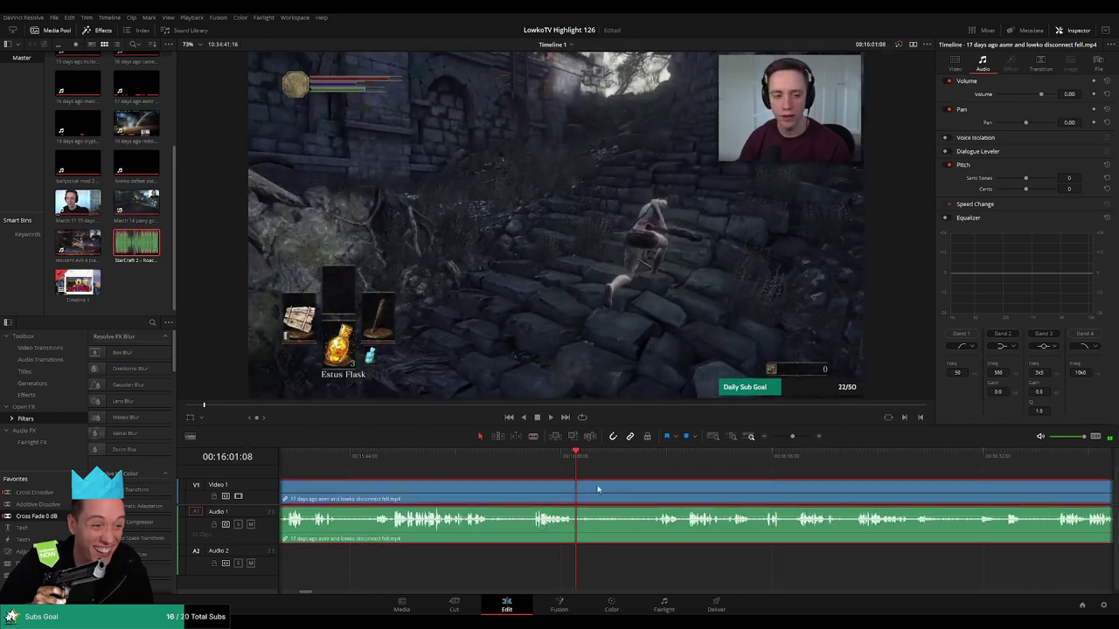
pyautogui.hotkey('ctrl', 'b')
pyautogui.click(649, 455)
pyautogui.press('space')
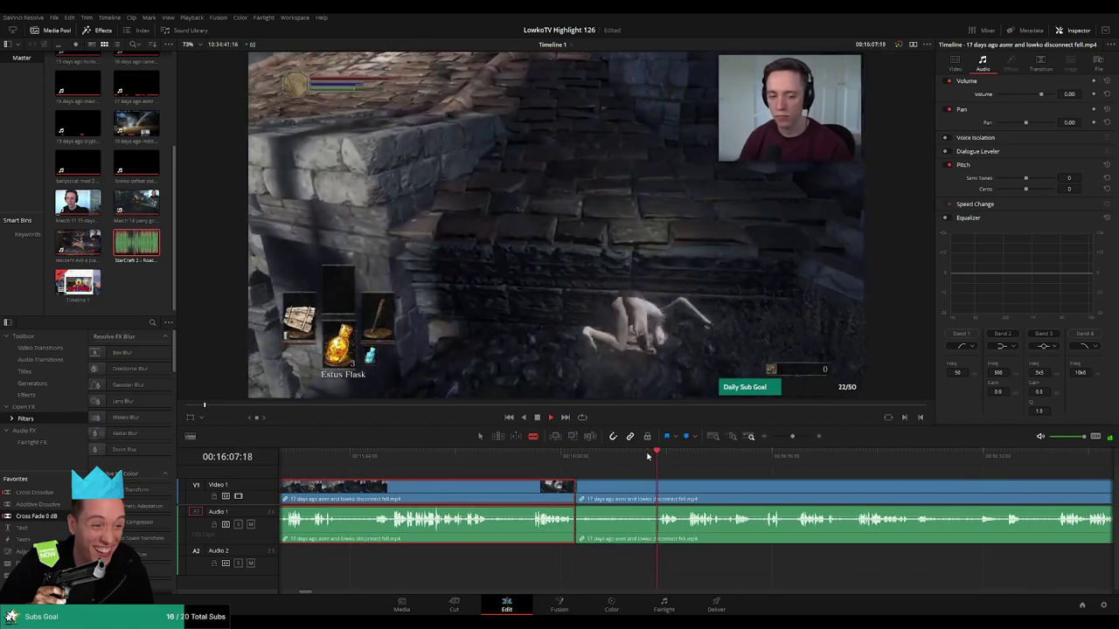
pyautogui.hotkey('ctrl', 'b')
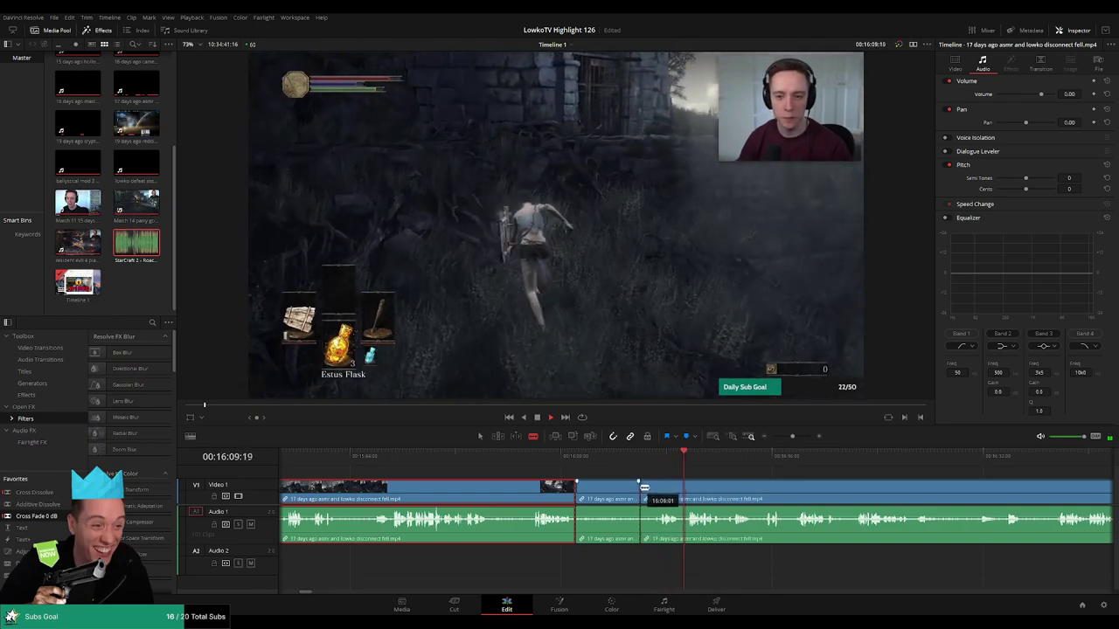
pyautogui.click(621, 495)
pyautogui.press('BackSpace')
pyautogui.click(621, 496)
pyautogui.press('BackSpace')
# Play back from just before the new join near 16:02 to review it
pyautogui.press('space')
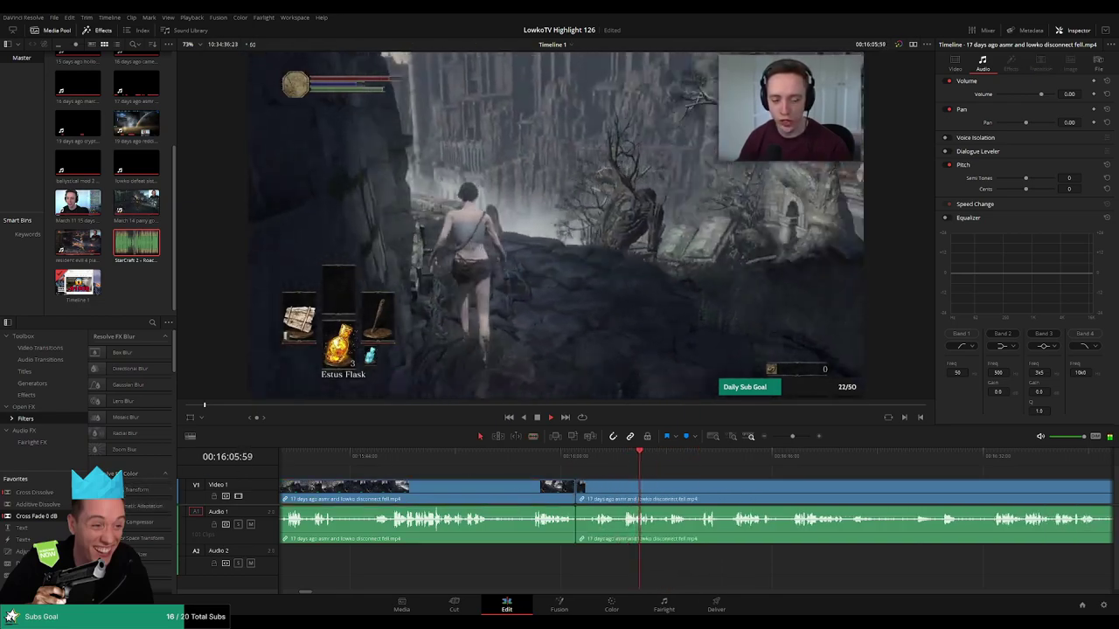
pyautogui.click(576, 458)
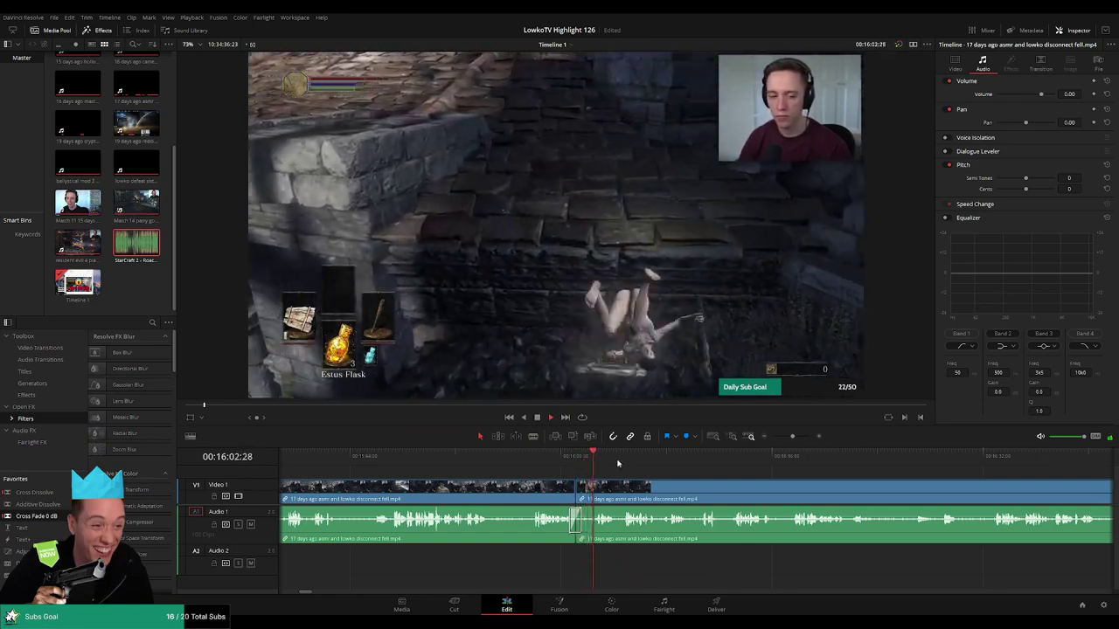
pyautogui.click(626, 461)
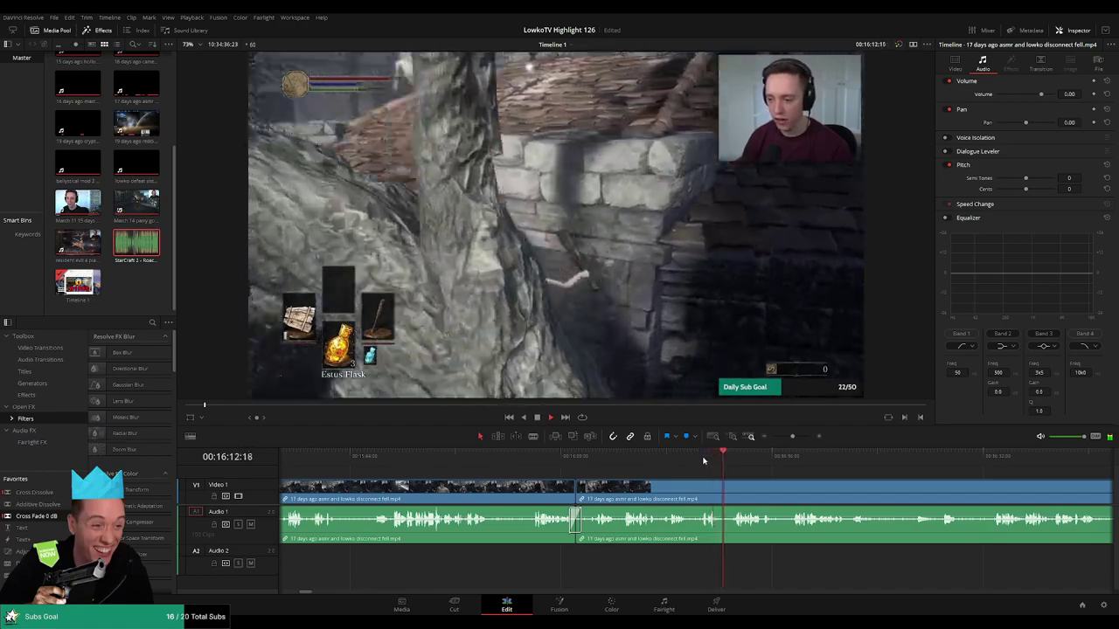
pyautogui.hscroll(3, 815, 479)
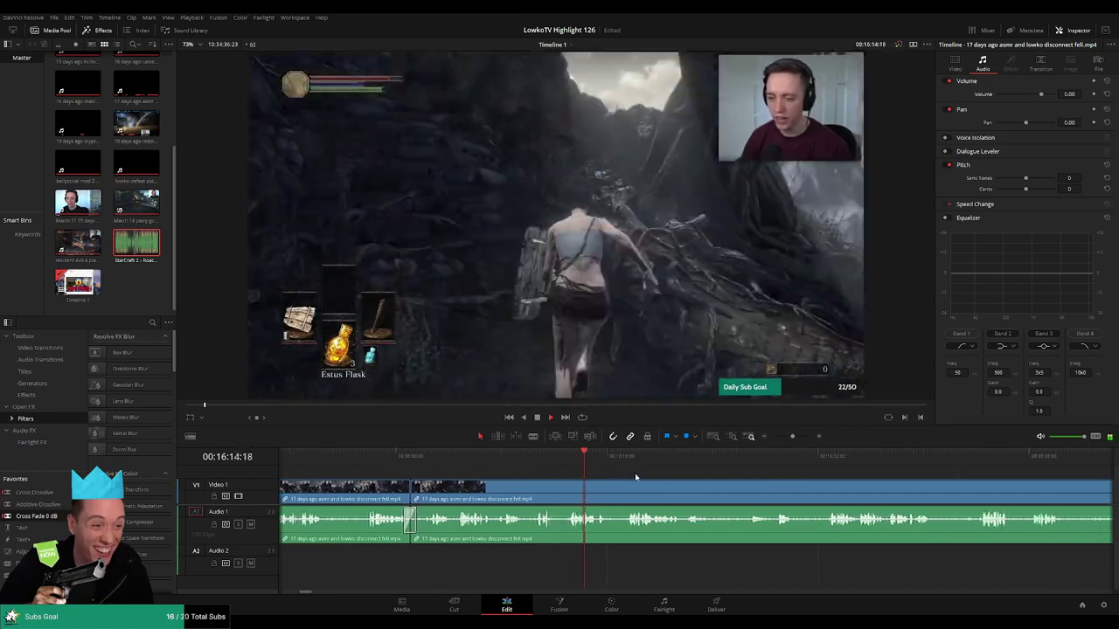
# Scrub forward past 00:16:43 to find where the action resumes
pyautogui.click(626, 463)
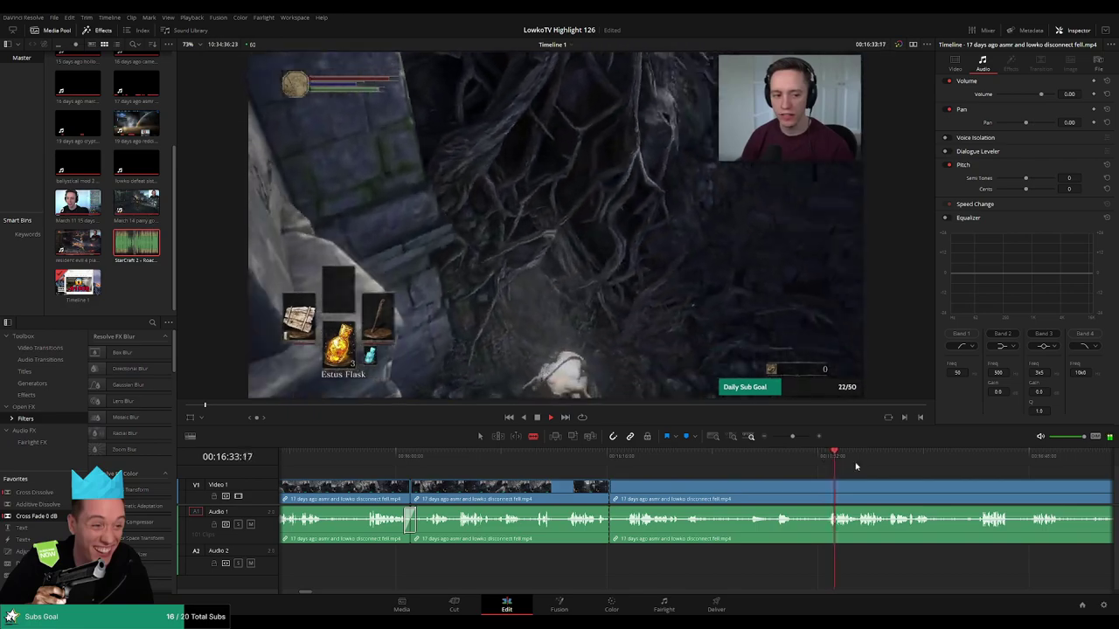
pyautogui.hscroll(3, 855, 467)
pyautogui.moveTo(670, 459); pyautogui.dragTo(761, 456)
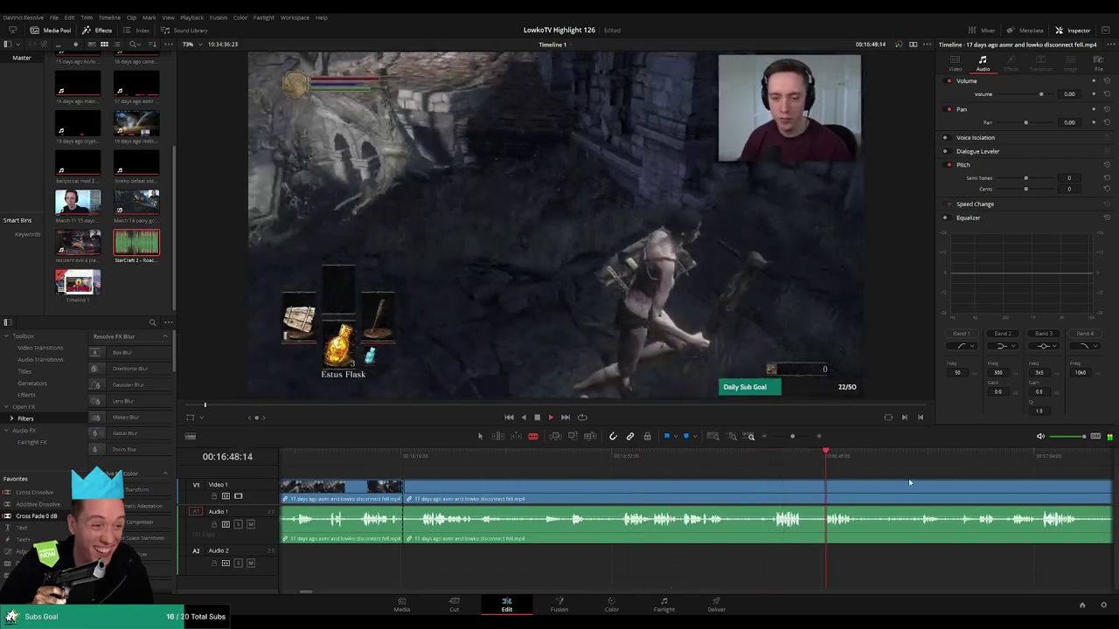
pyautogui.hscroll(3, 704, 472)
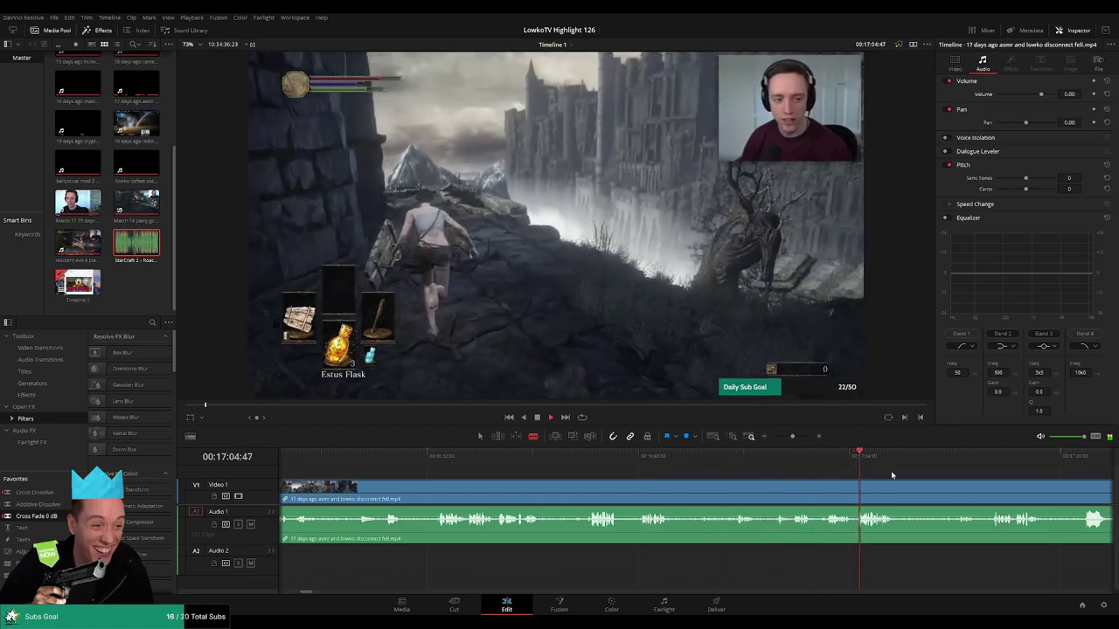
pyautogui.hscroll(3, 805, 475)
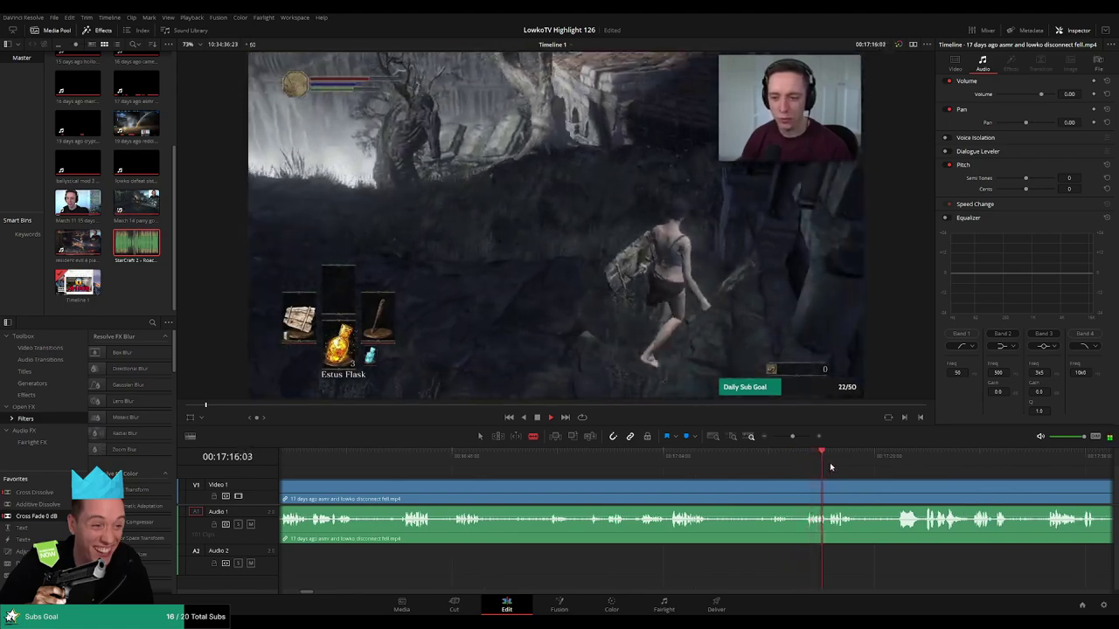
pyautogui.click(864, 467)
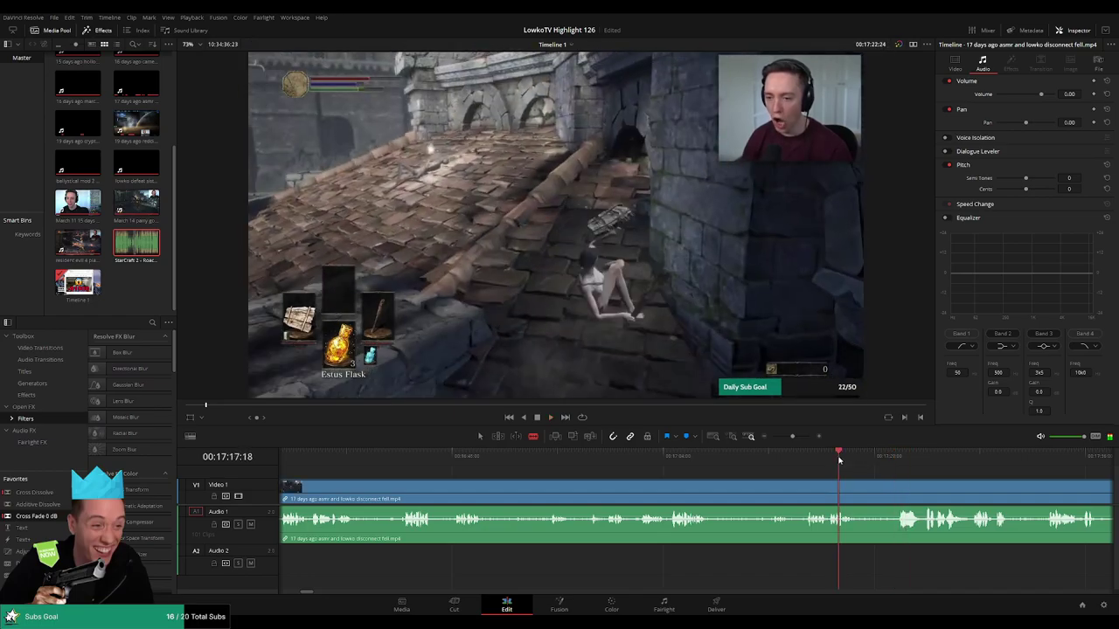
# Blade where the action resumes and ripple-delete the idle running before it
pyautogui.click(800, 491)
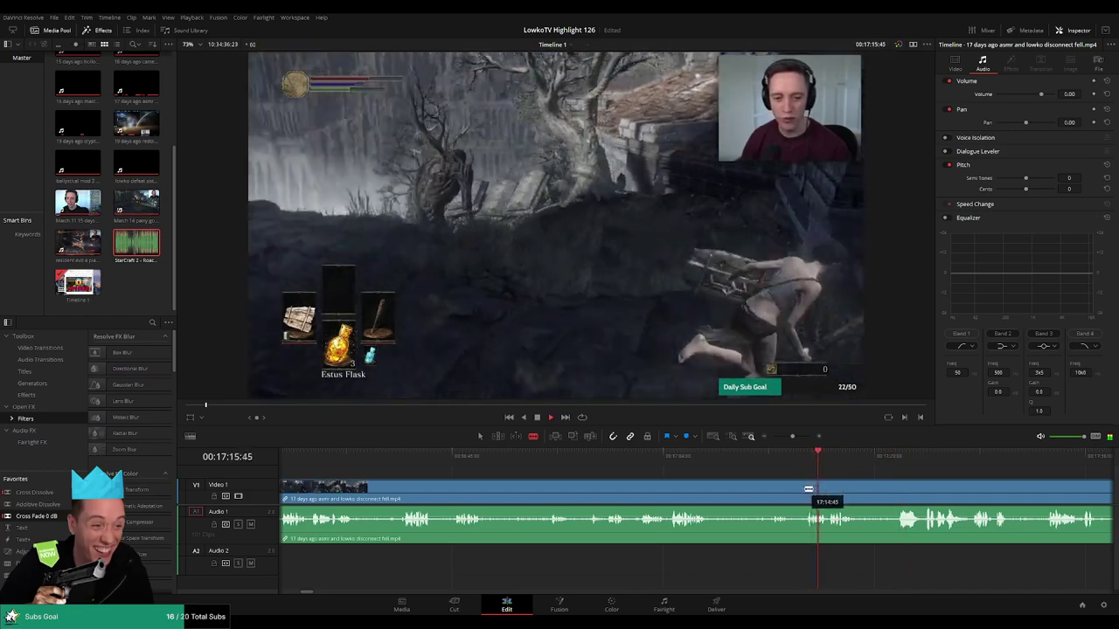
pyautogui.press('a')
pyautogui.click(769, 497)
pyautogui.press('Delete')
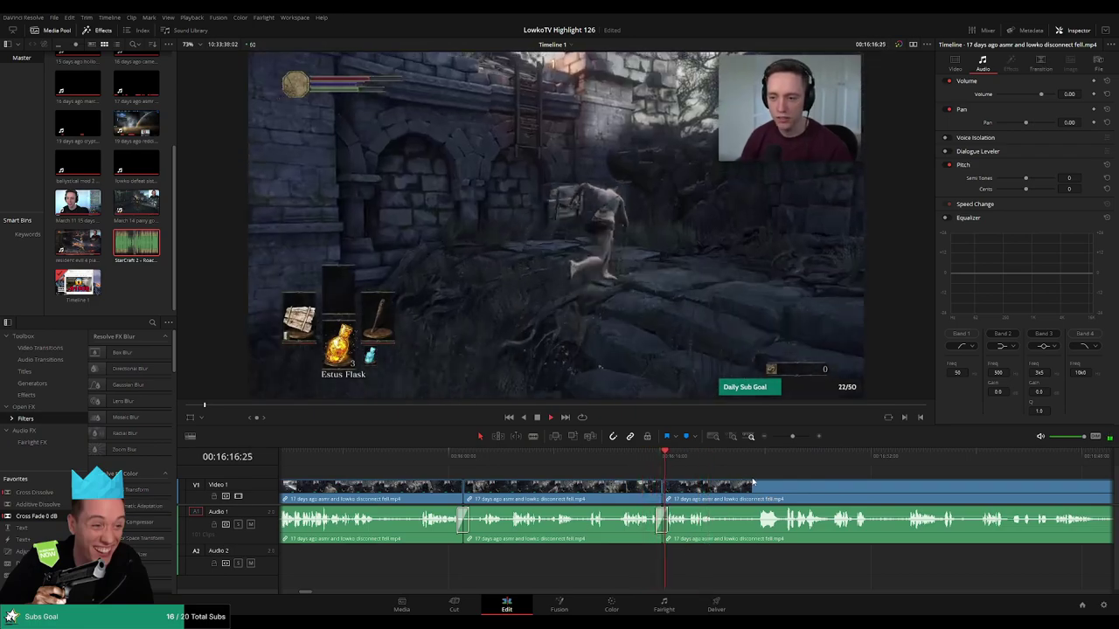
pyautogui.hscroll(3, 575, 474)
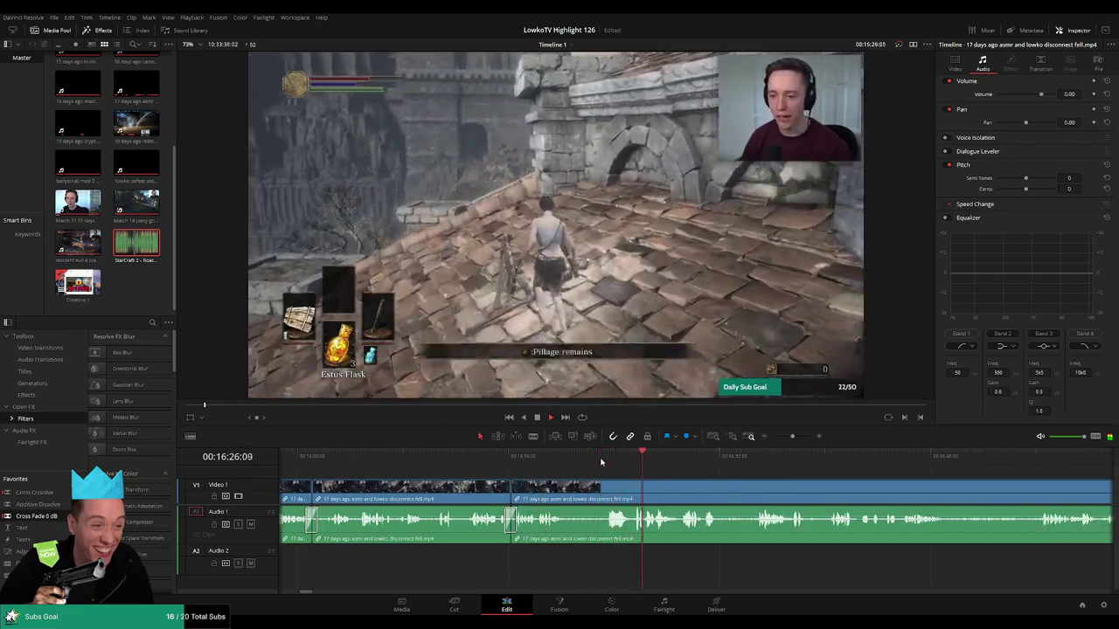
pyautogui.hscroll(3, 612, 468)
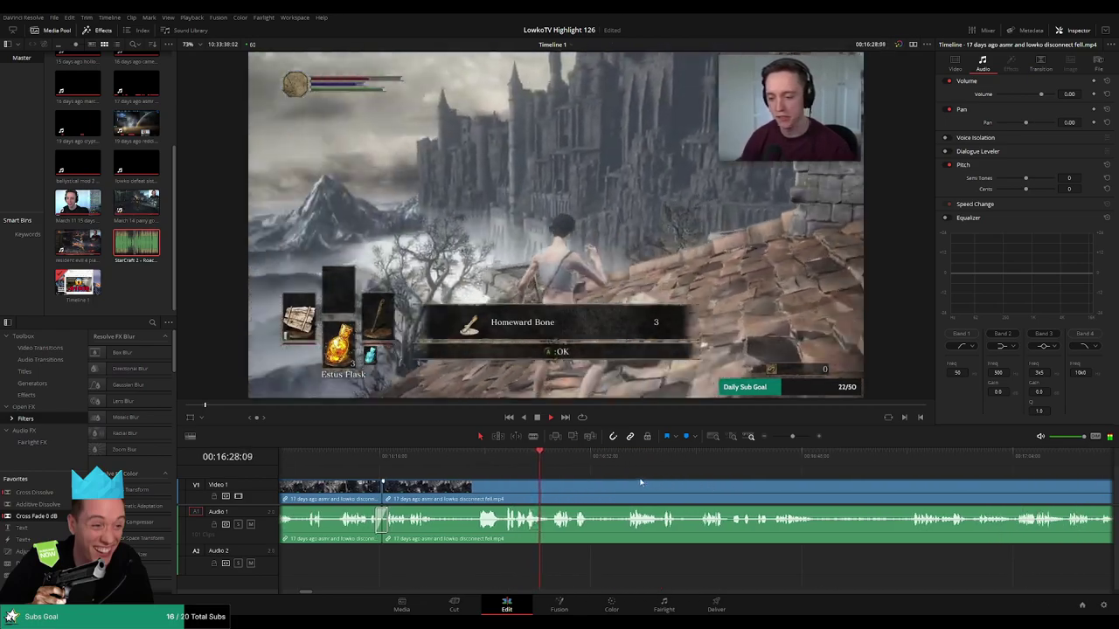
pyautogui.hscroll(-2, 638, 481)
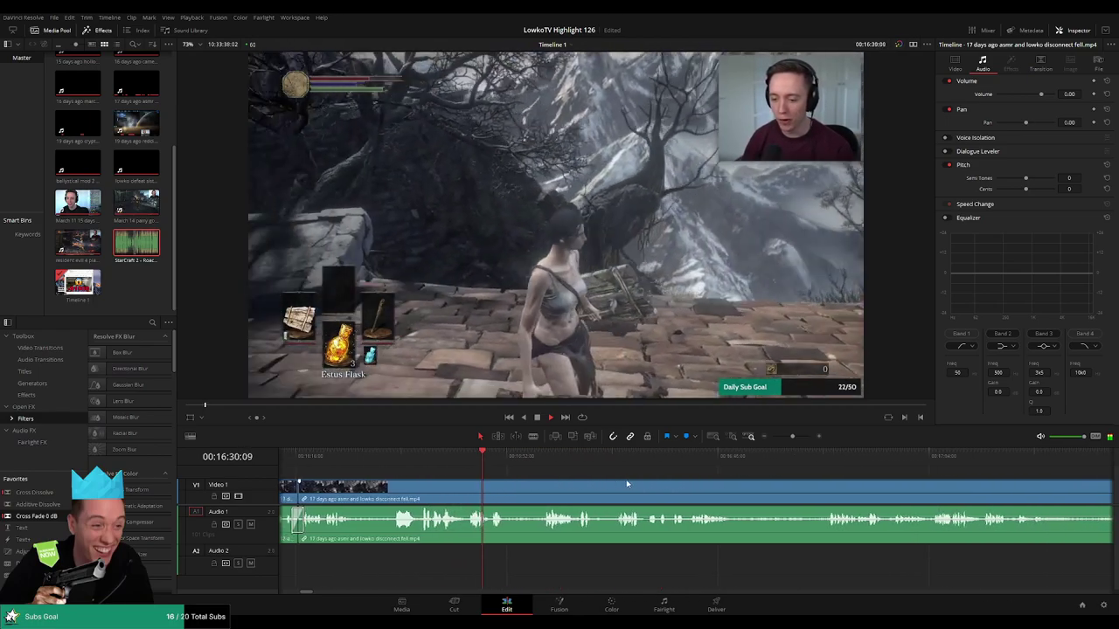
pyautogui.hscroll(-2, 720, 483)
pyautogui.hscroll(3, 721, 483)
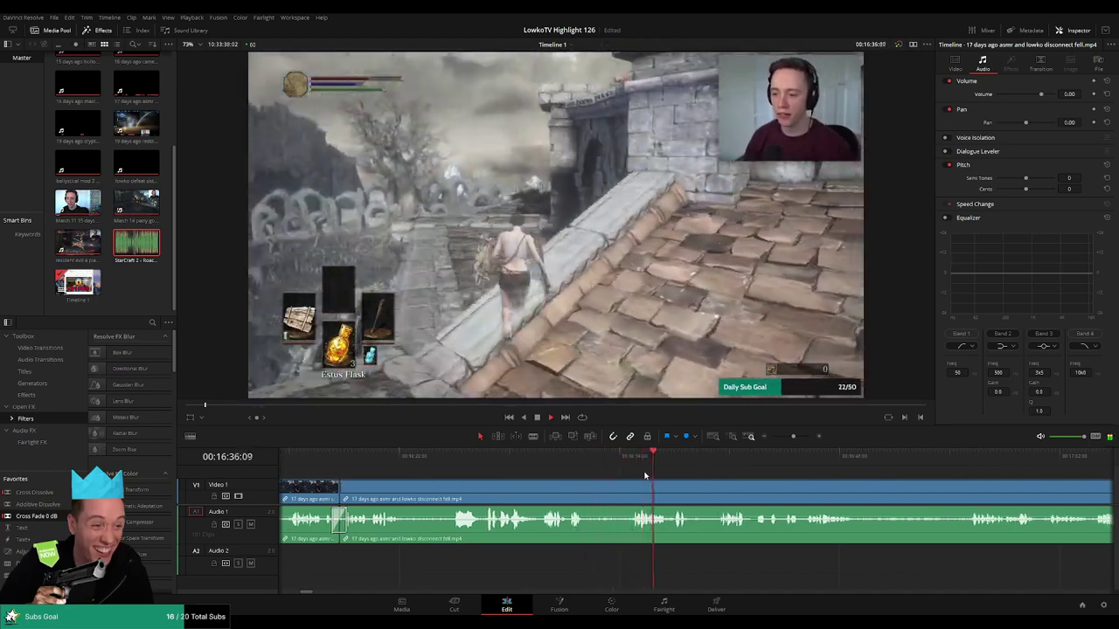
pyautogui.hscroll(2, 645, 477)
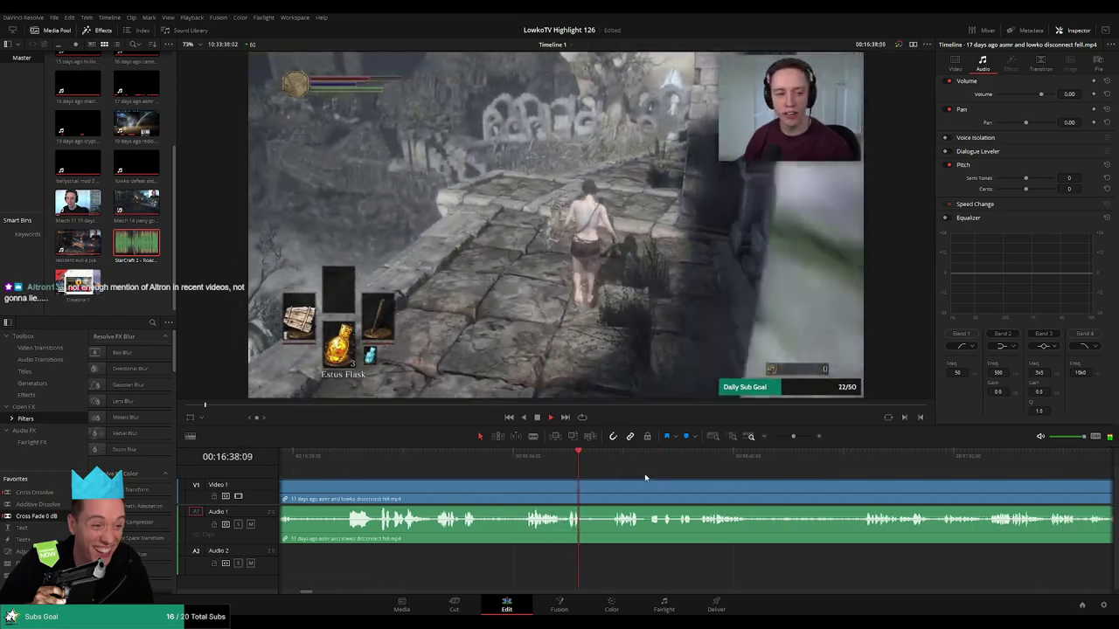
pyautogui.hotkey('ctrl', 'b')
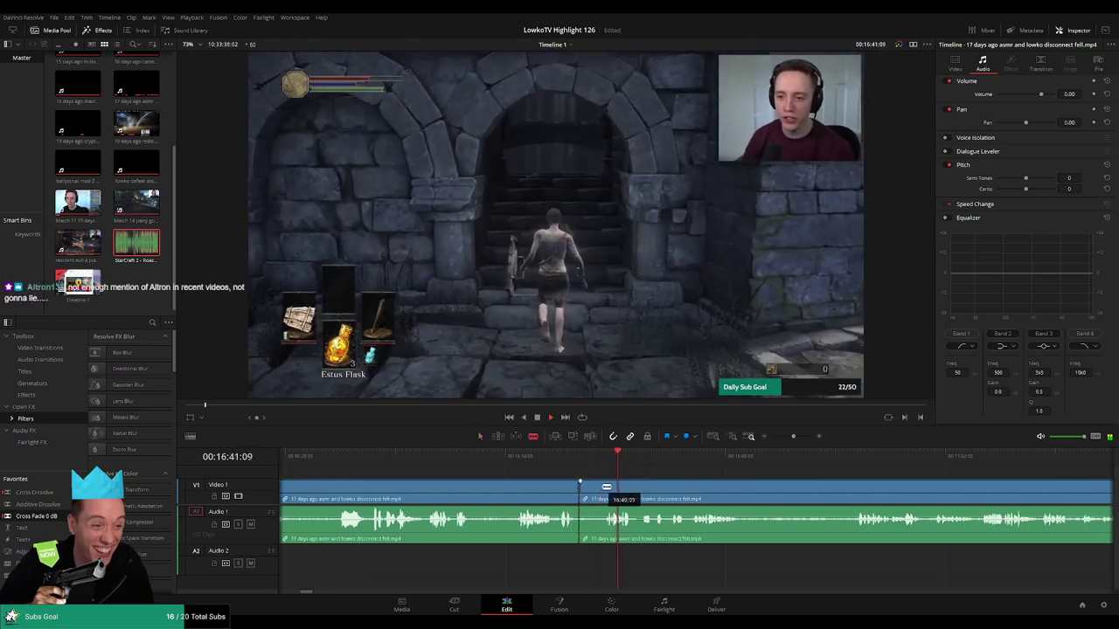
pyautogui.moveTo(607, 487); pyautogui.dragTo(604, 488)
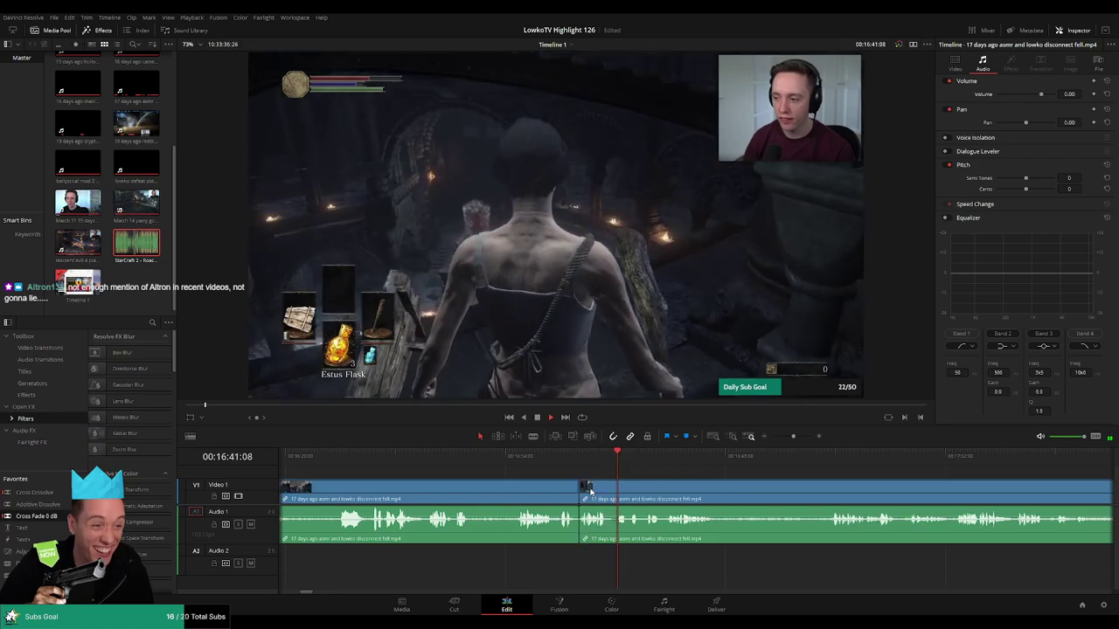
pyautogui.moveTo(542, 530); pyautogui.dragTo(580, 529)
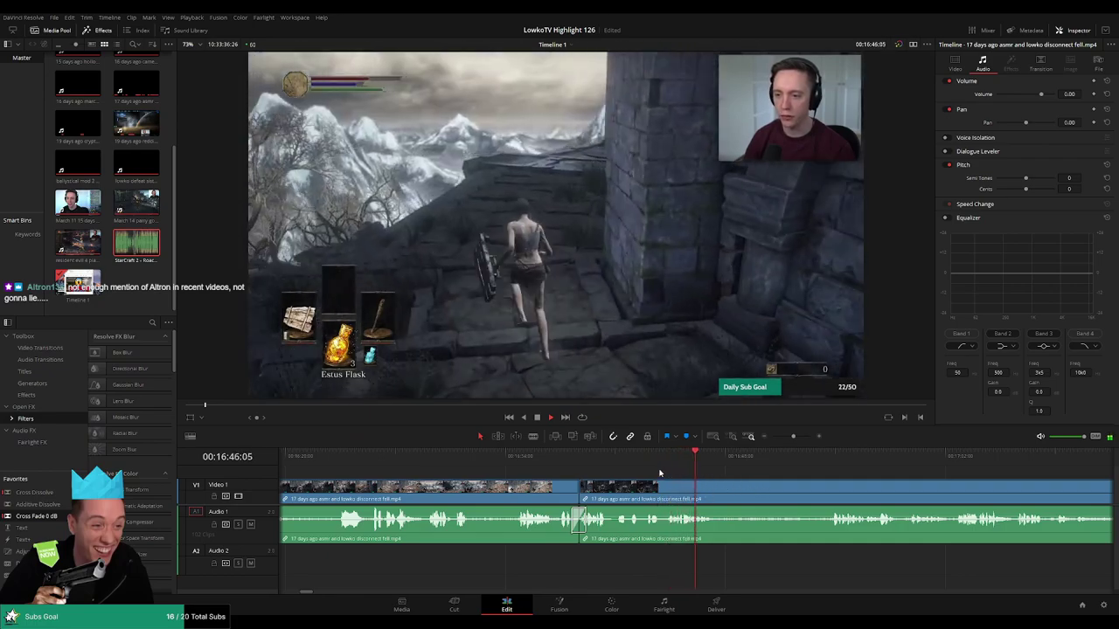
pyautogui.click(602, 456)
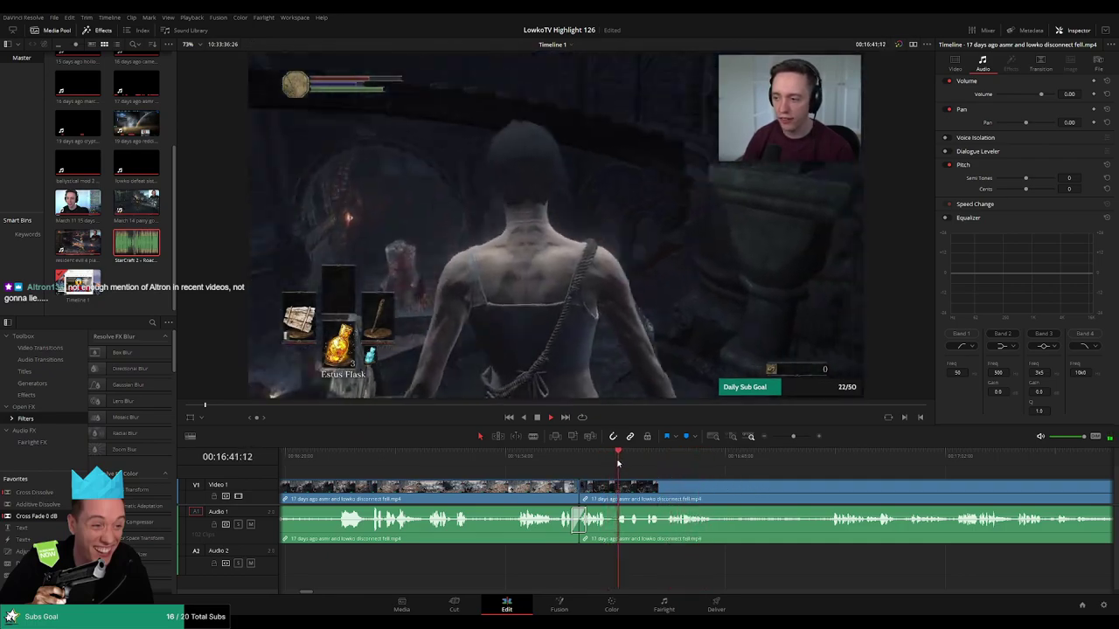
pyautogui.press('b')
pyautogui.click(647, 491)
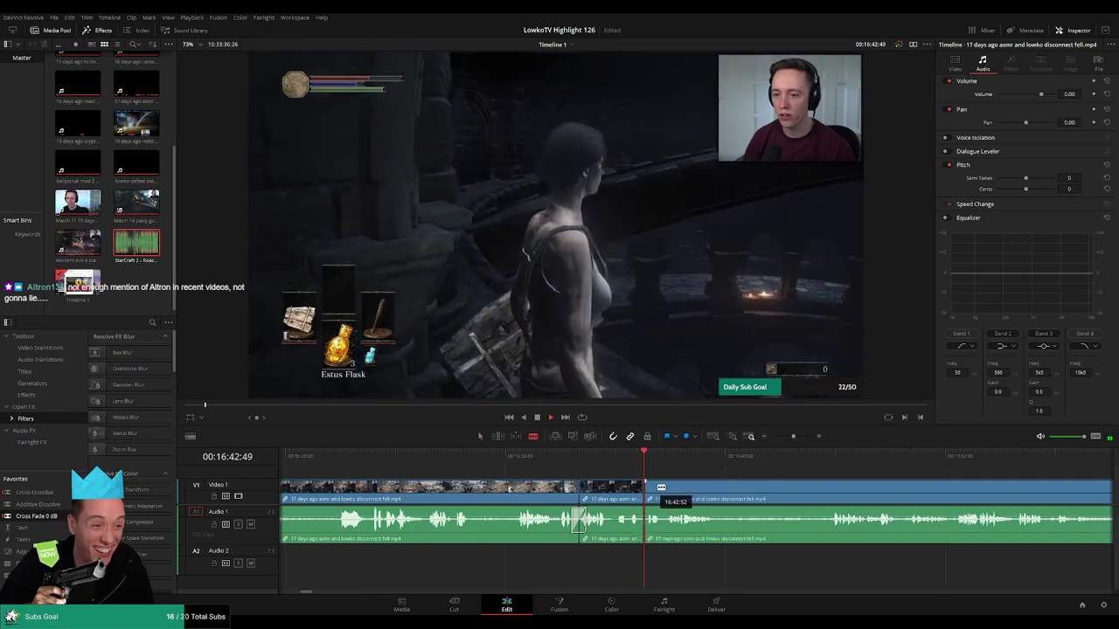
pyautogui.click(840, 463)
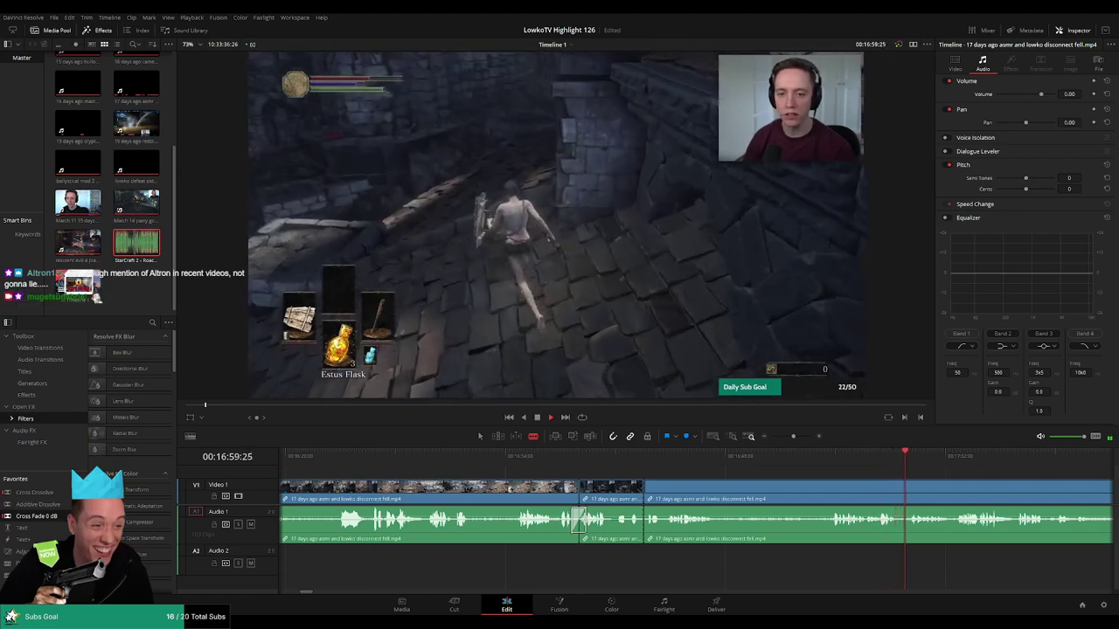
# Skim through the disconnect clip past 18:20 toward 18:40, reviewing the idle running
pyautogui.hscroll(3, 757, 472)
pyautogui.hscroll(1, 757, 472)
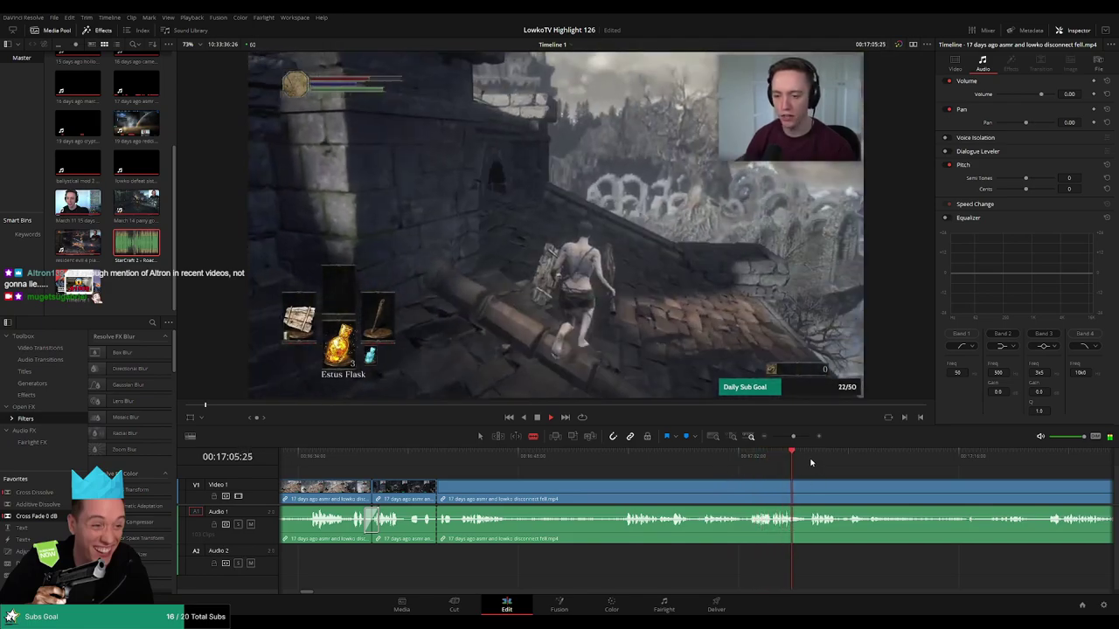
pyautogui.hscroll(2, 769, 461)
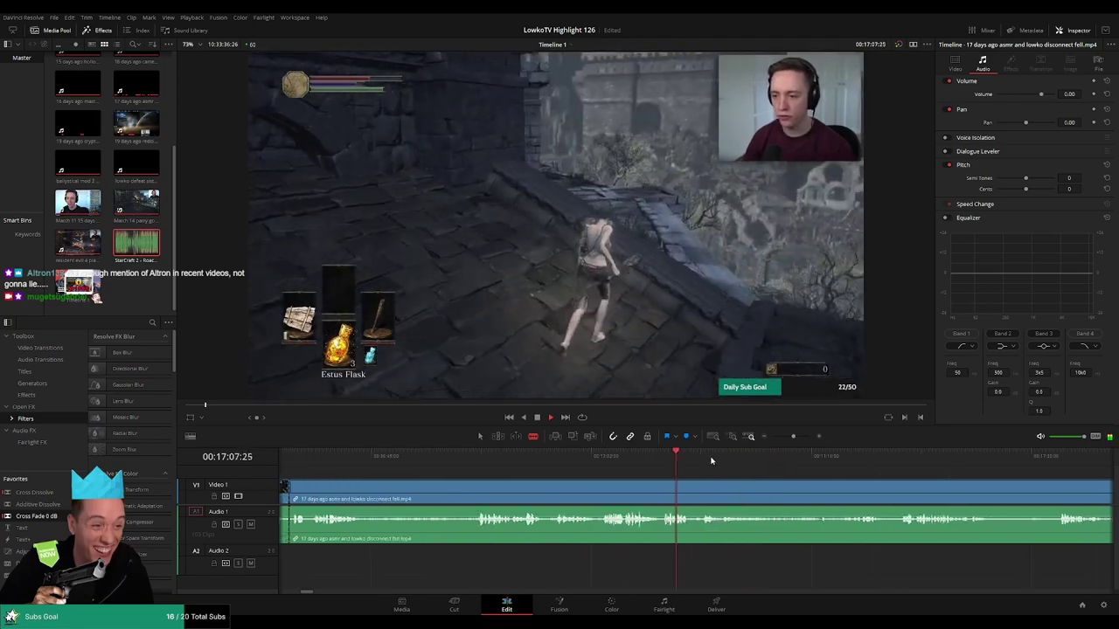
pyautogui.click(813, 455)
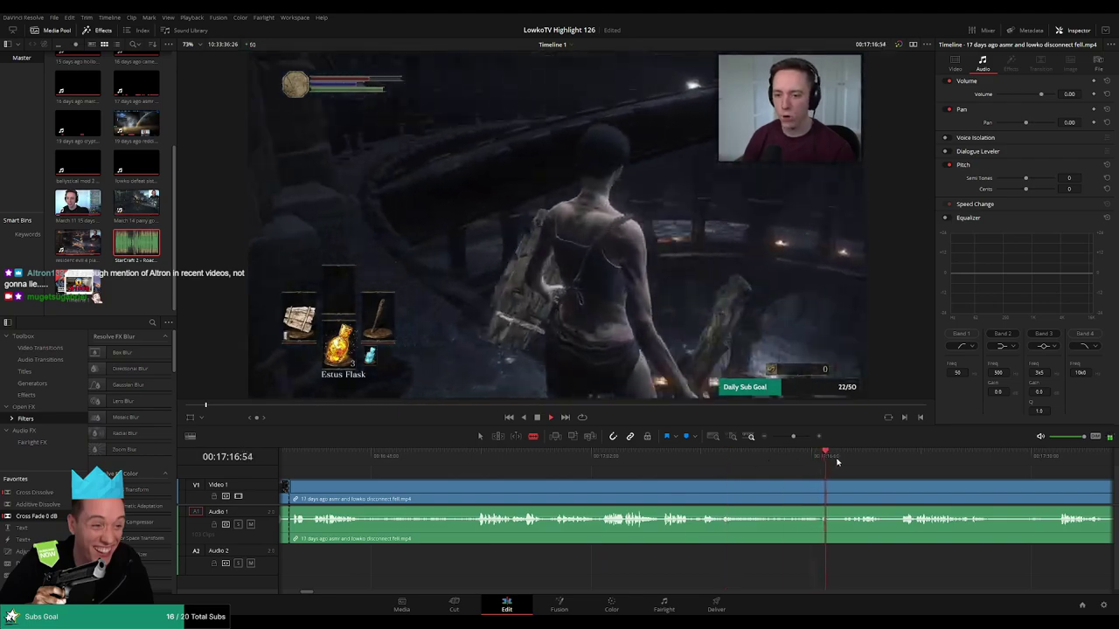
pyautogui.click(904, 455)
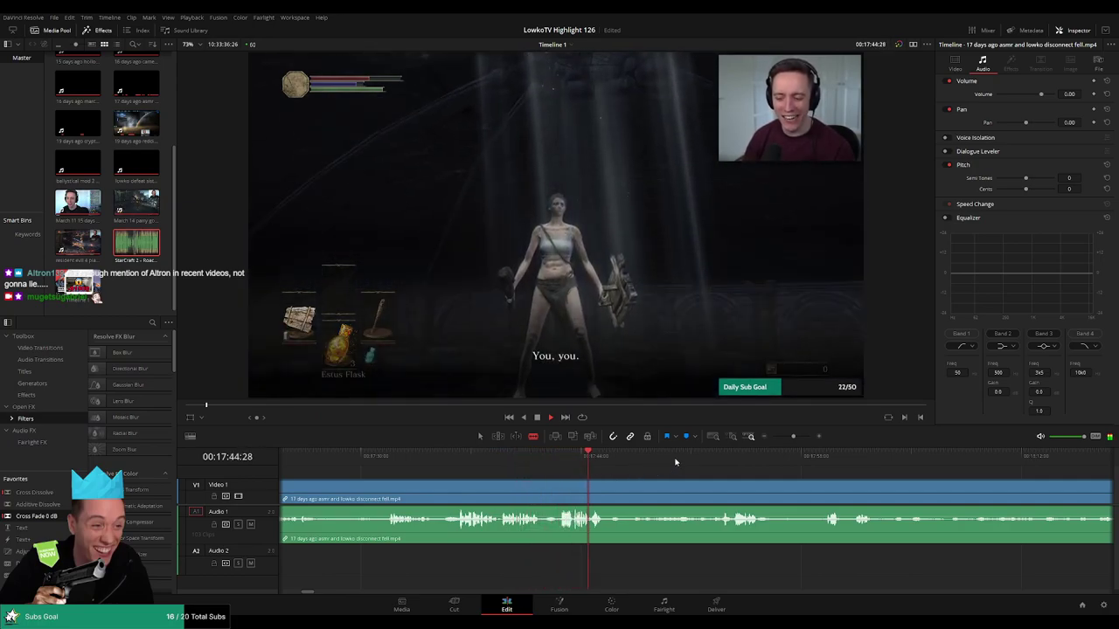
pyautogui.click(717, 456)
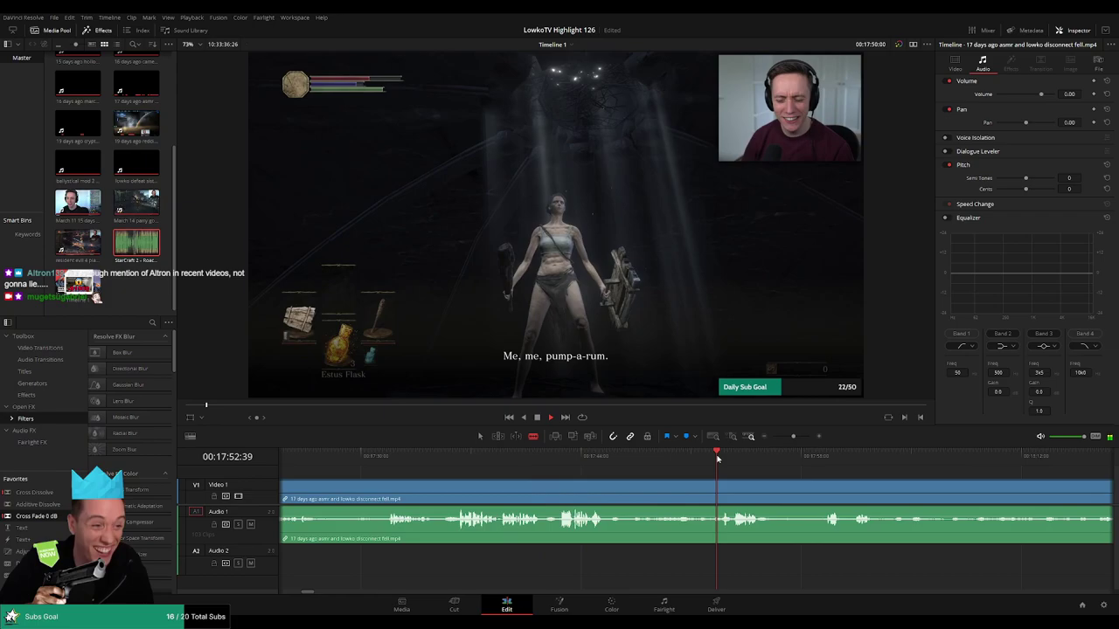
pyautogui.moveTo(816, 456); pyautogui.dragTo(862, 456)
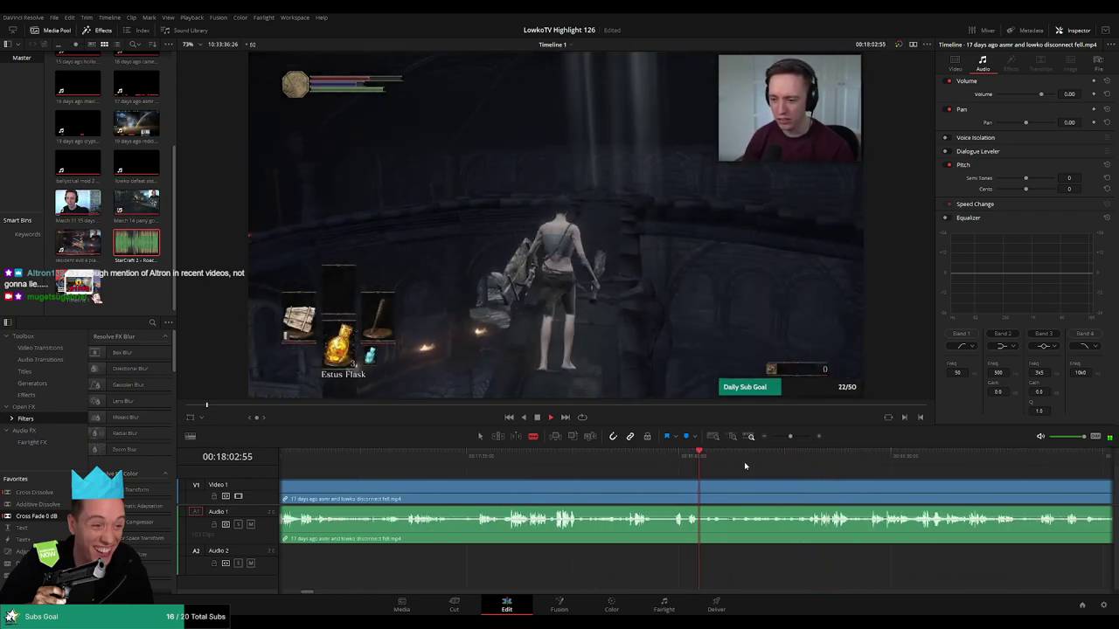
pyautogui.click(826, 456)
pyautogui.moveTo(841, 457); pyautogui.dragTo(588, 457)
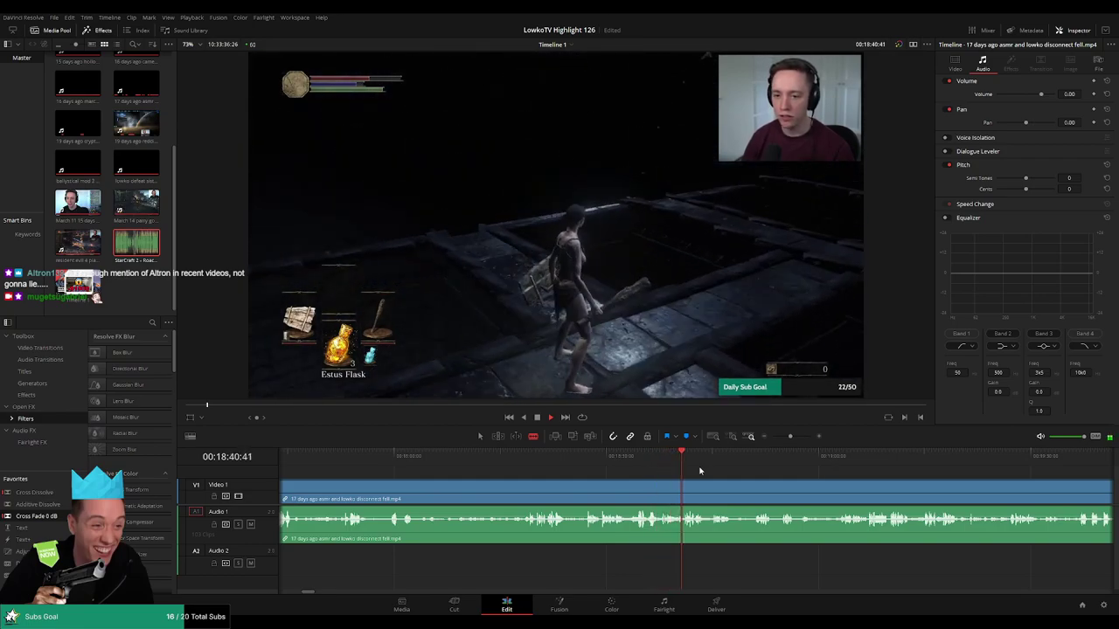
pyautogui.click(713, 456)
# Scrub to around 19:07 and step forward past the bonfire scene in the disconnect clip
pyautogui.moveTo(716, 456); pyautogui.dragTo(869, 479)
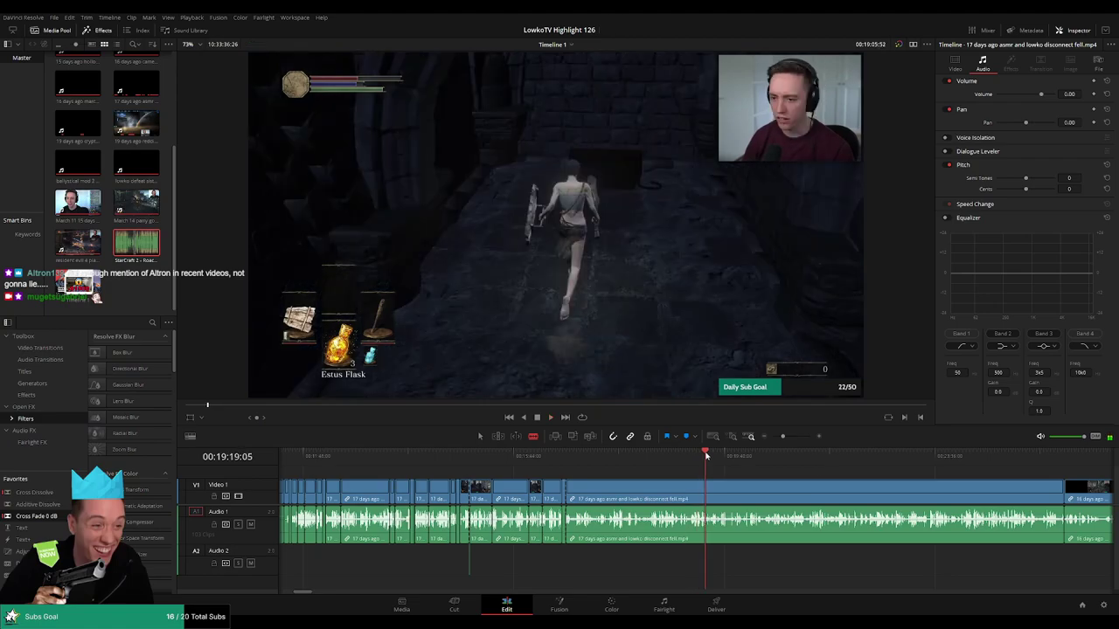
pyautogui.click(739, 455)
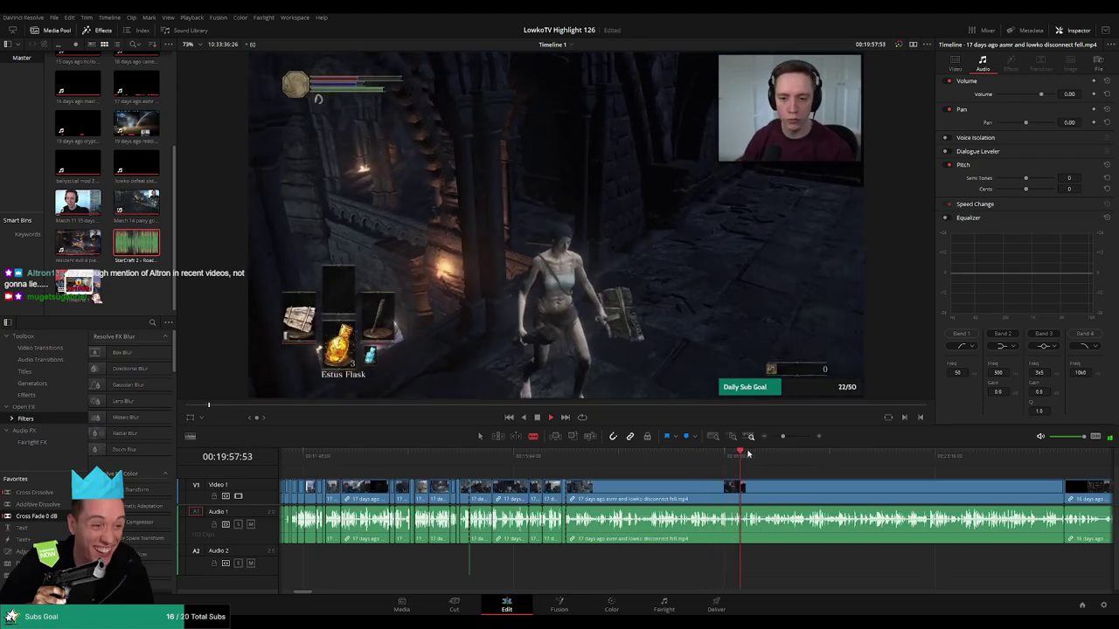
pyautogui.click(773, 453)
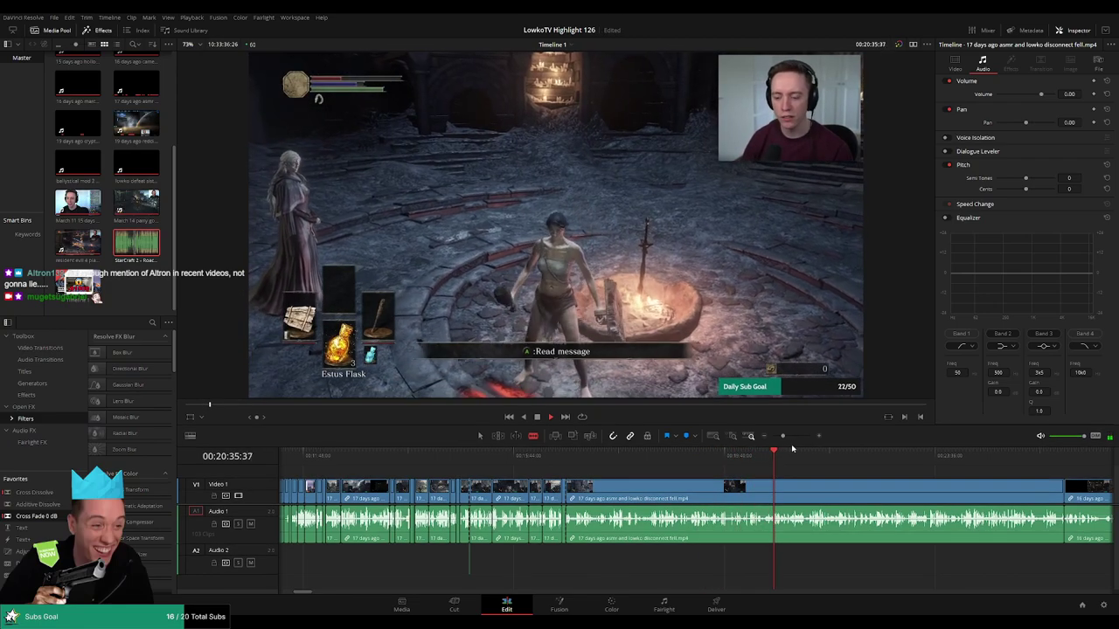
pyautogui.click(788, 455)
pyautogui.click(814, 454)
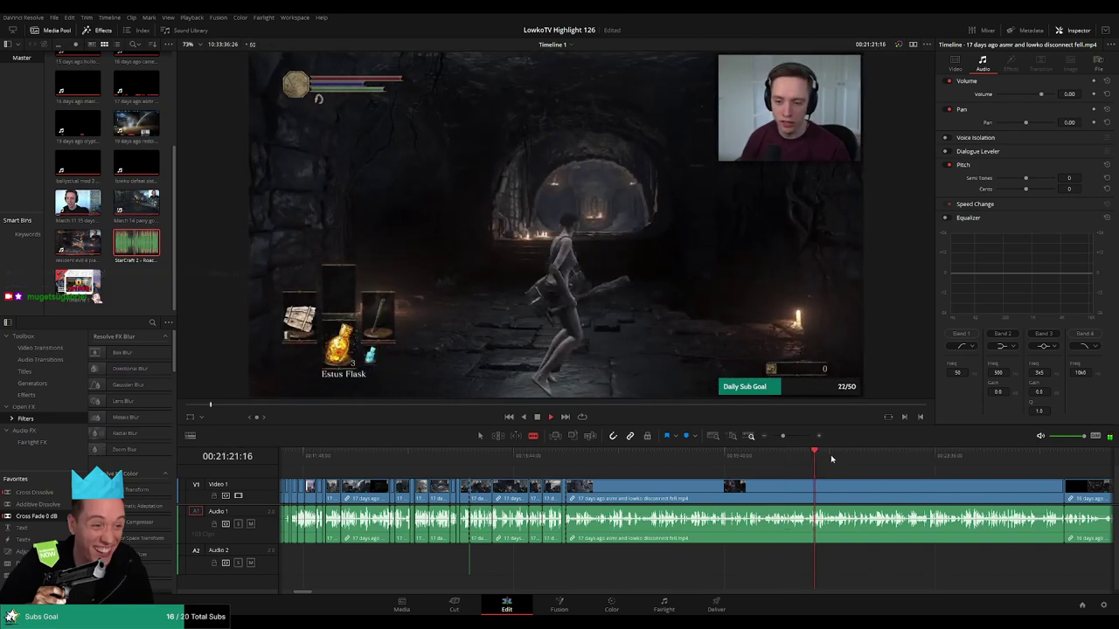
pyautogui.click(823, 454)
pyautogui.click(846, 454)
pyautogui.click(865, 454)
pyautogui.click(902, 455)
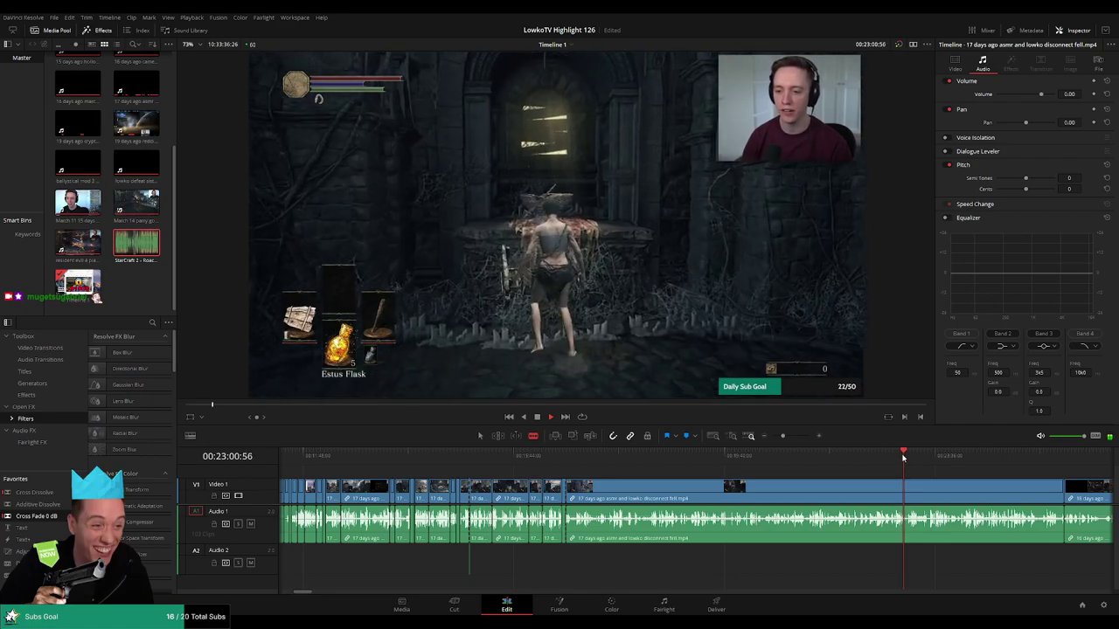
# Step to the end of the long disconnect clip and ripple-delete it
pyautogui.click(926, 455)
pyautogui.click(971, 454)
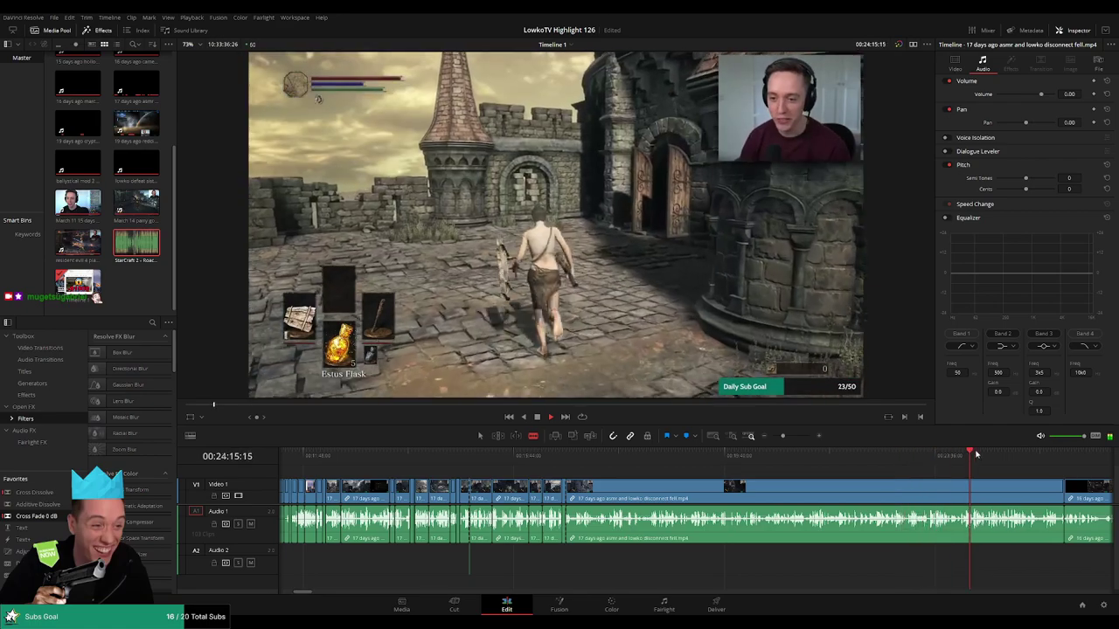
pyautogui.click(1000, 453)
pyautogui.click(1026, 454)
pyautogui.click(1031, 454)
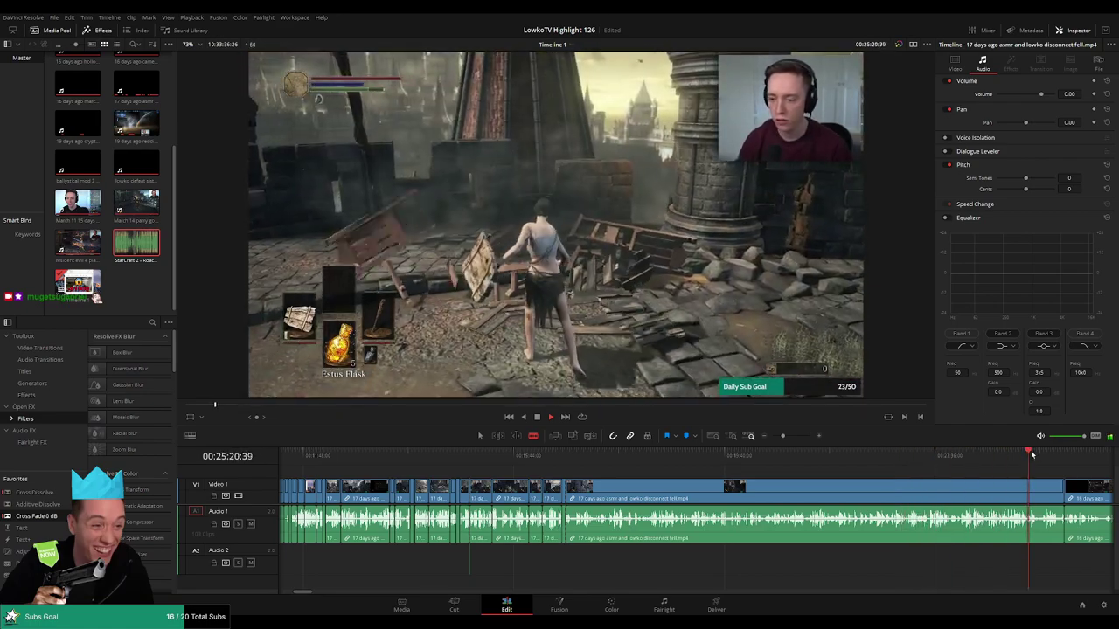
pyautogui.click(1045, 454)
pyautogui.click(769, 494)
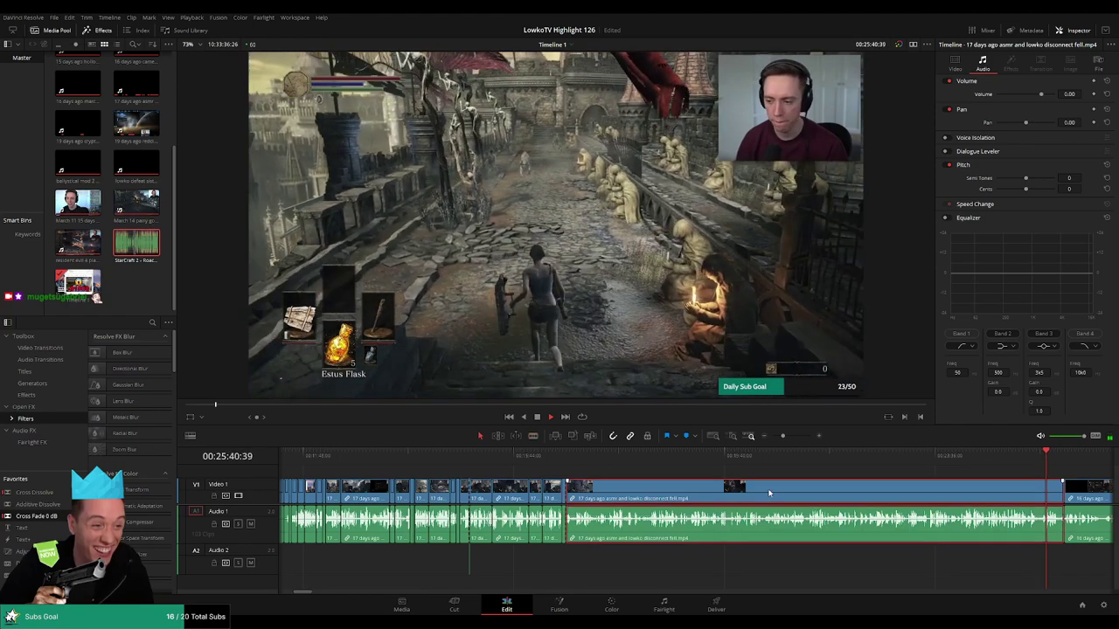
pyautogui.press('Delete')
# Zoom into the march 10 clip and skim from its start past the bonfire to the forest footage
pyautogui.click(577, 462)
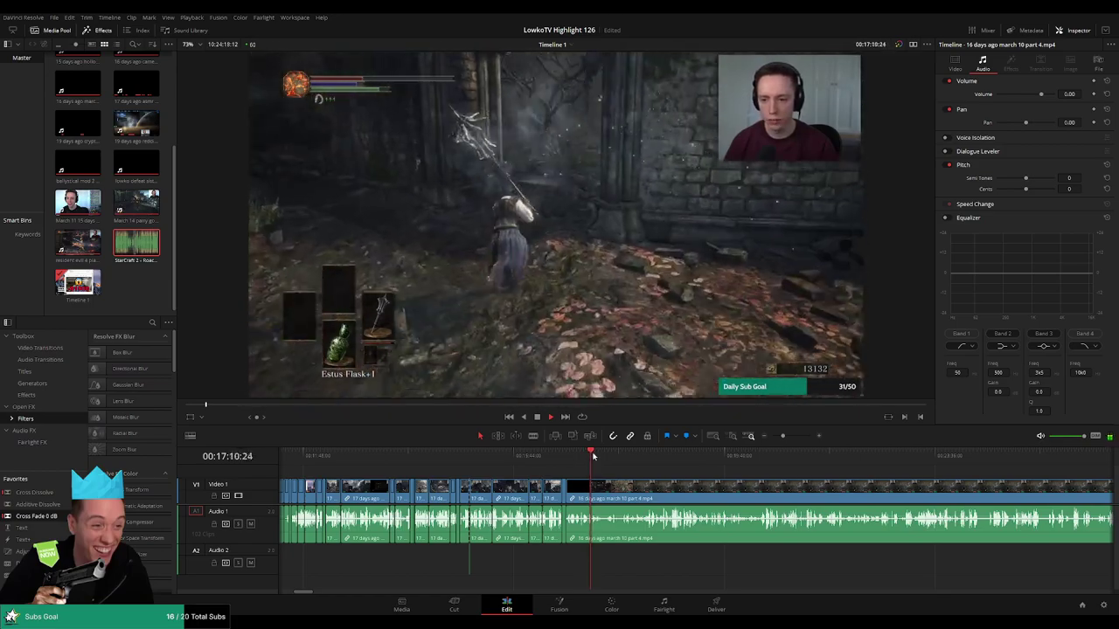
pyautogui.scroll(2, 769, 481)
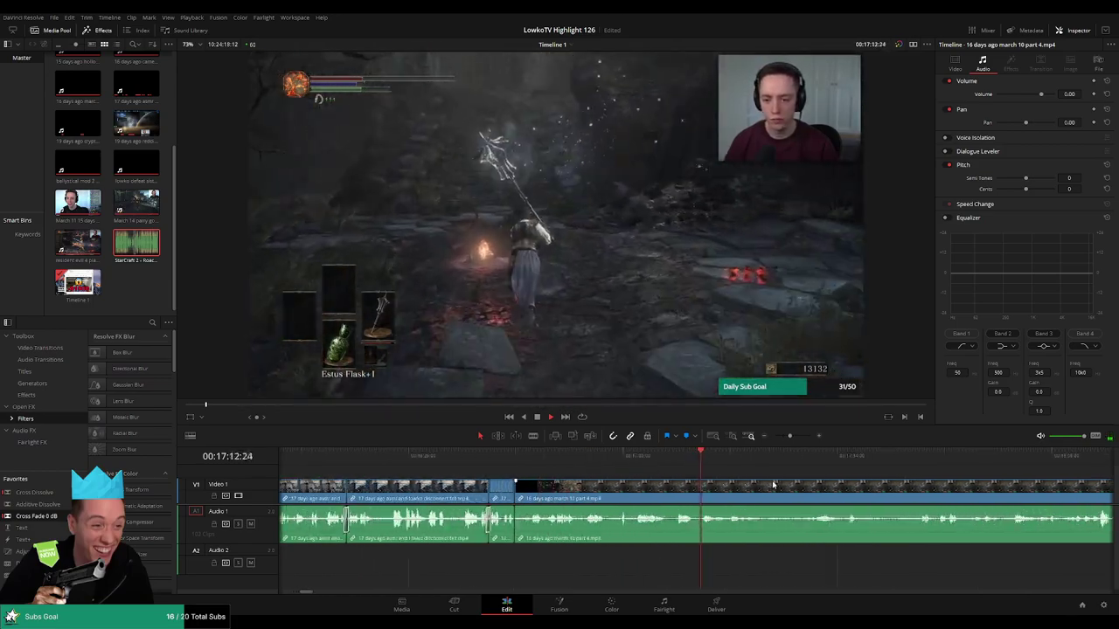
pyautogui.click(583, 456)
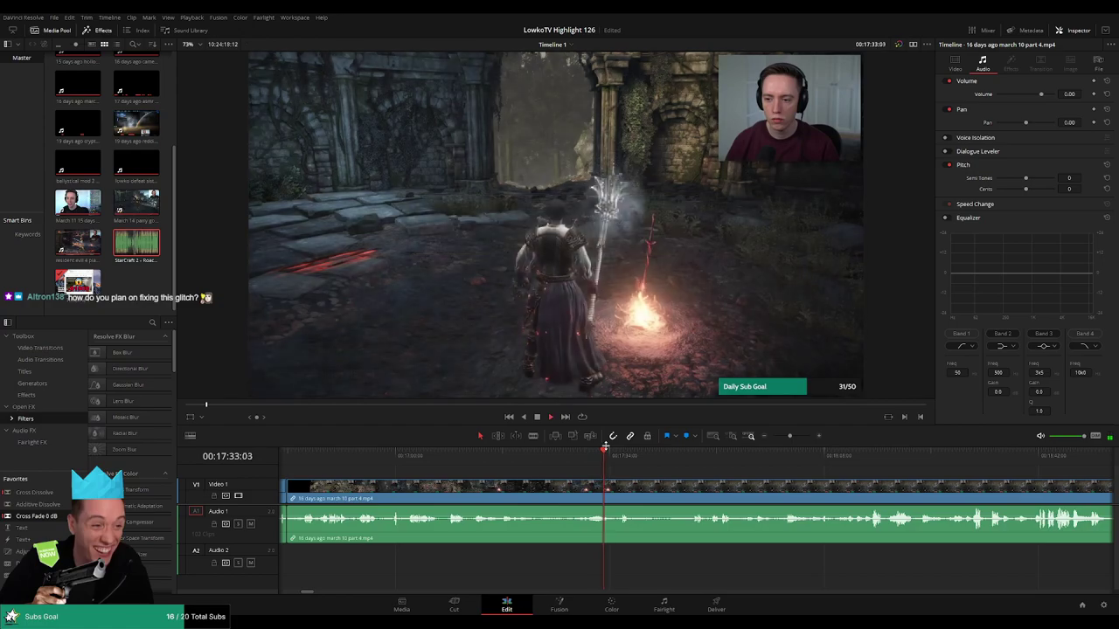
pyautogui.moveTo(604, 447); pyautogui.dragTo(617, 463)
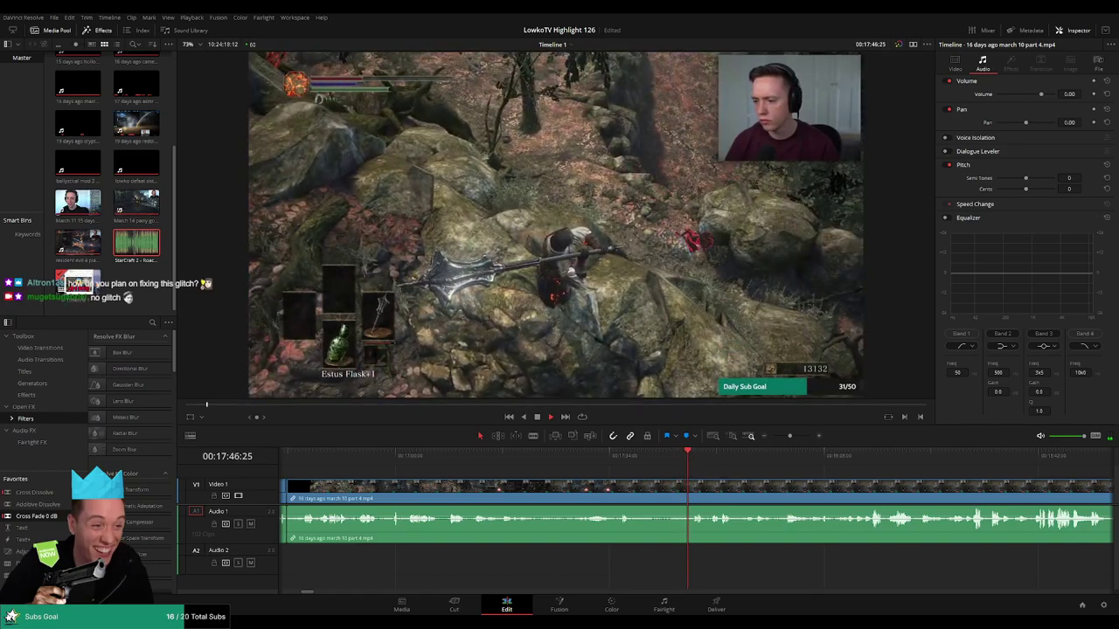
pyautogui.click(712, 458)
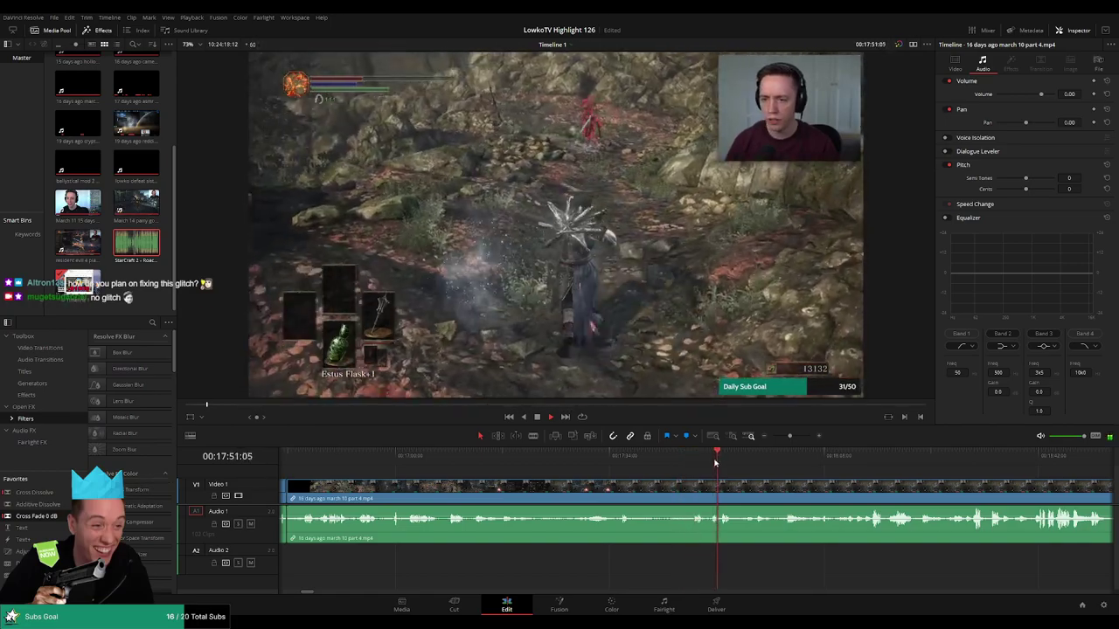
pyautogui.hscroll(3, 664, 468)
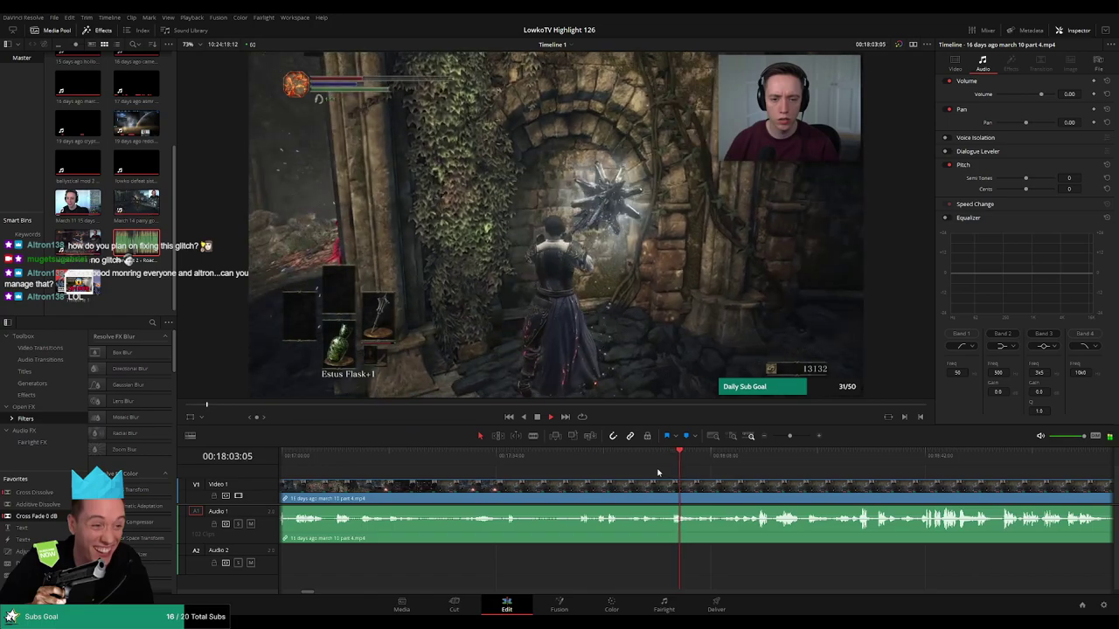
pyautogui.scroll(-1, 735, 477)
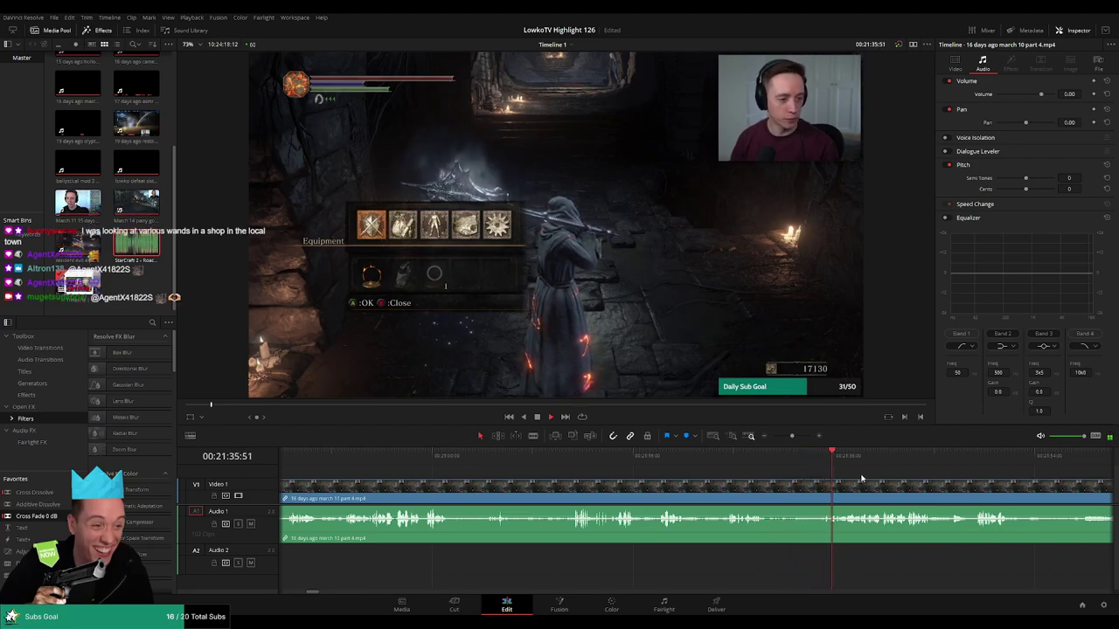
# Zoom the timeline out and skim the march 10 gameplay forward toward 00:23:58
pyautogui.moveTo(792, 436)
pyautogui.mouseDown()
pyautogui.moveTo(773, 437)
pyautogui.moveTo(790, 436)
pyautogui.mouseUp()
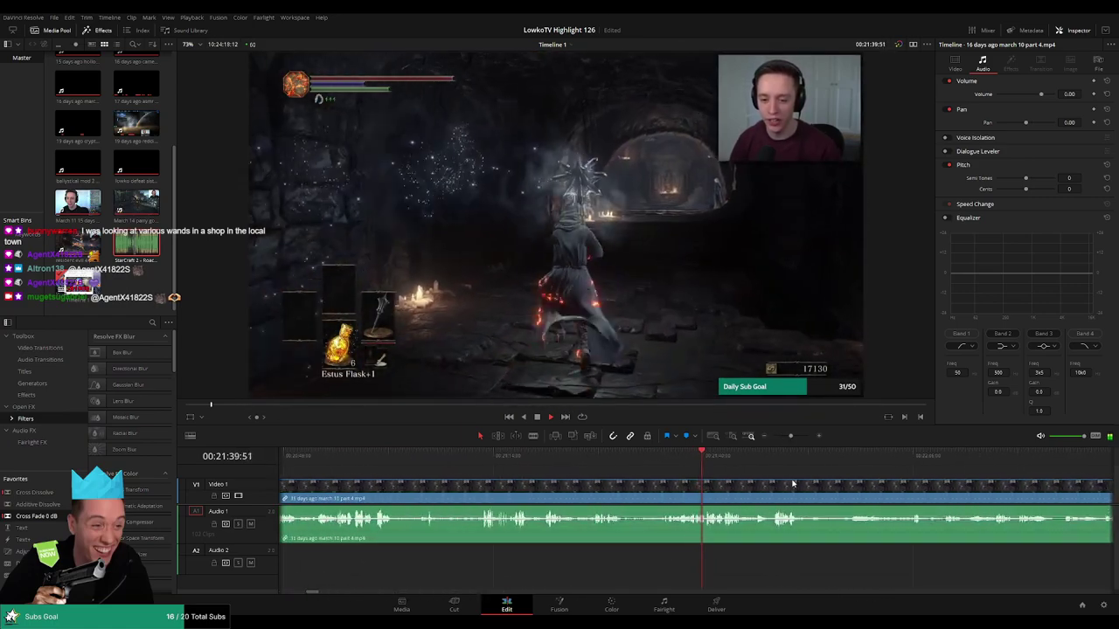
pyautogui.hscroll(3, 602, 477)
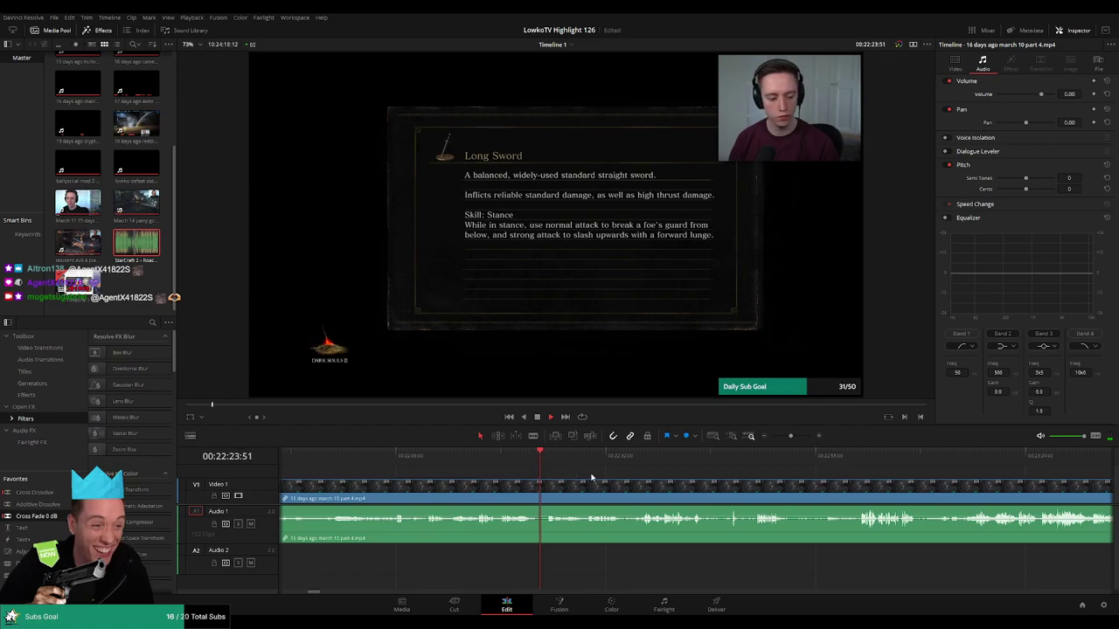
pyautogui.moveTo(546, 466); pyautogui.dragTo(755, 455)
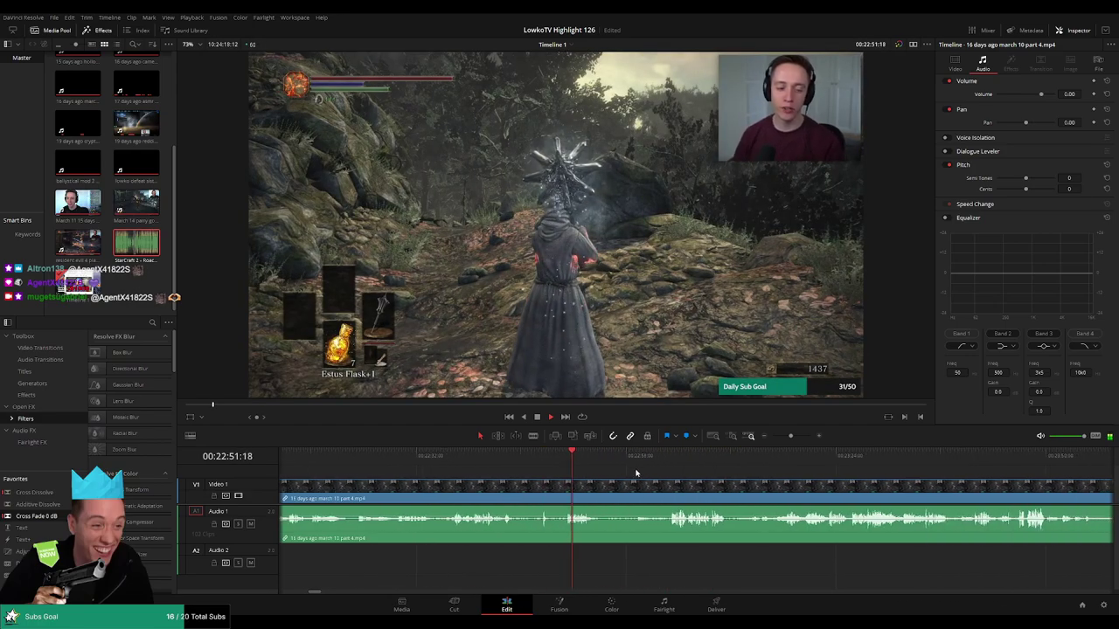
pyautogui.click(662, 456)
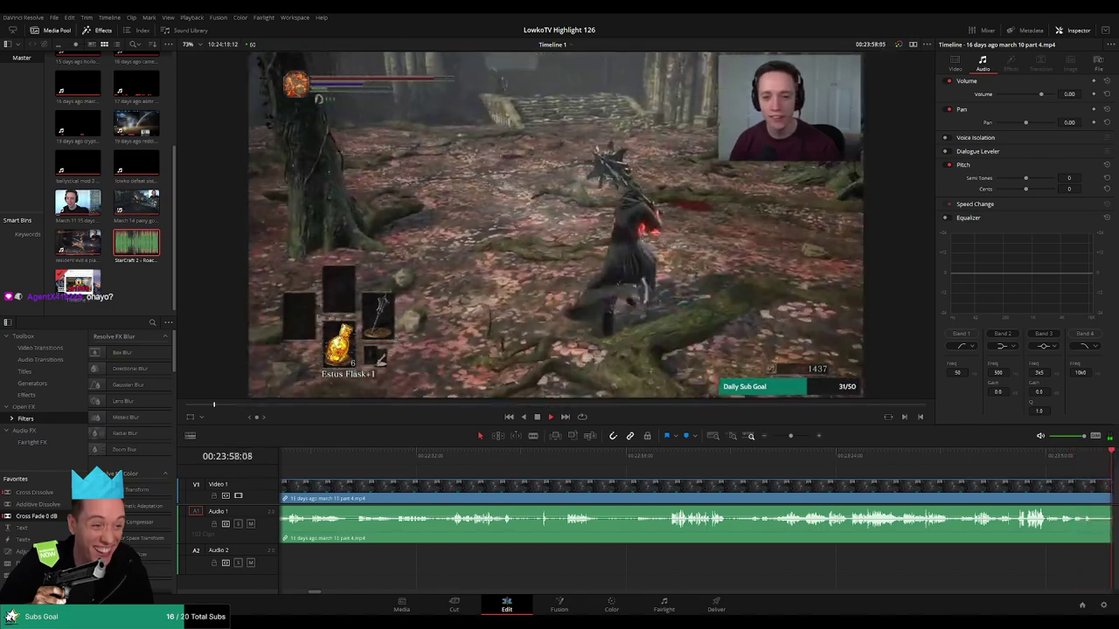
# Jump the playhead ahead in the march 10 part 4 footage and review to about 00:25:09
pyautogui.click(840, 455)
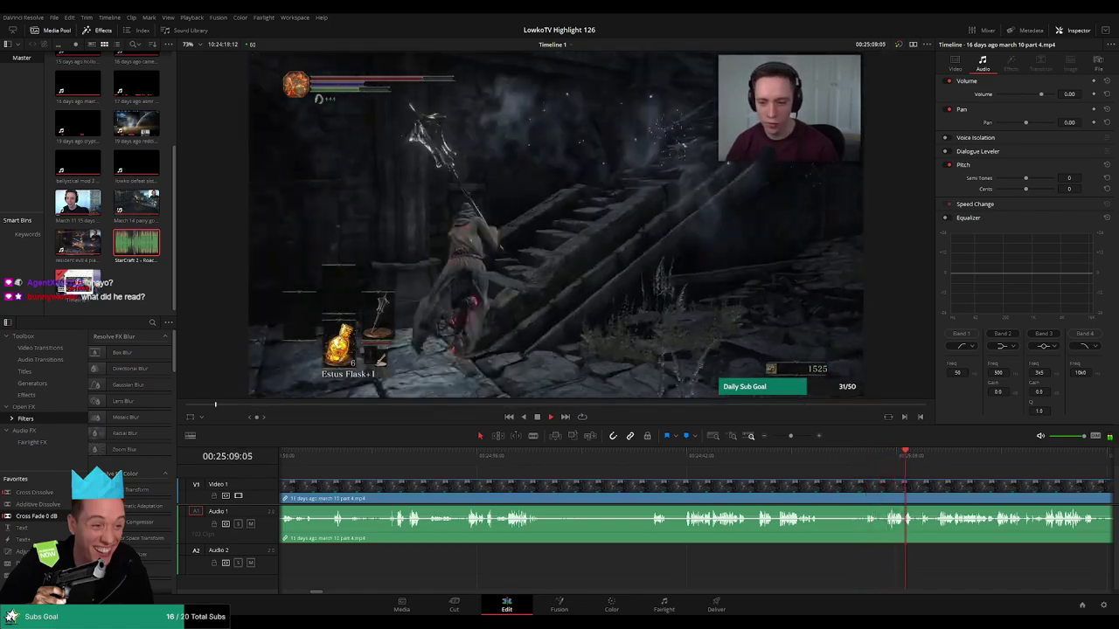
# Scroll the timeline ahead to follow the forest fight toward 00:26:50
pyautogui.hscroll(5, 629, 479)
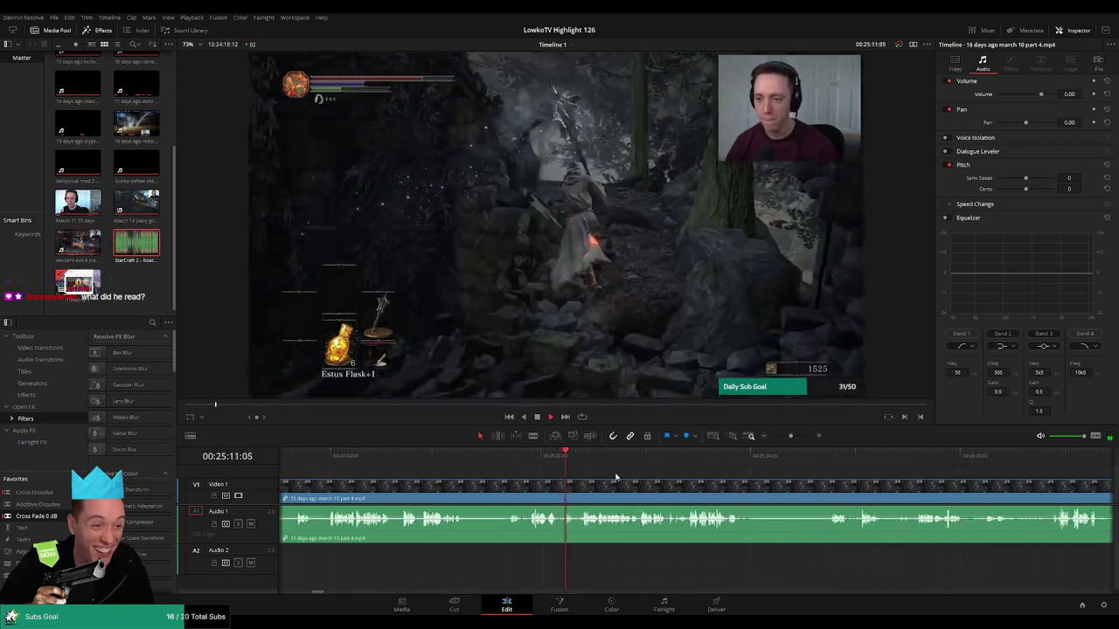
pyautogui.hscroll(2, 473, 478)
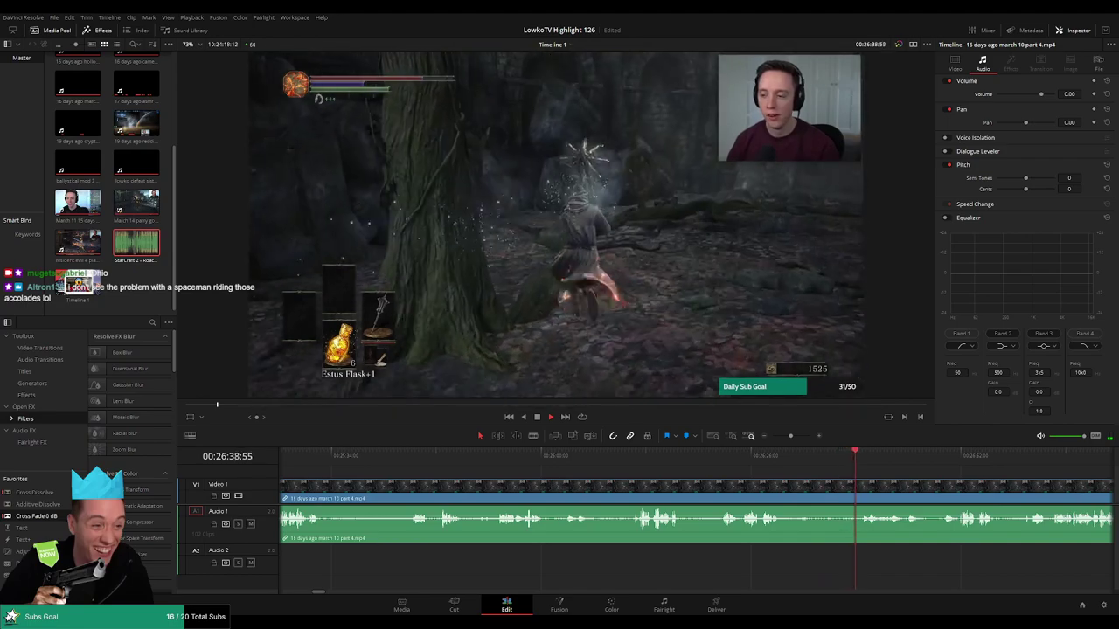
# Jump further into the march 10 part 4 footage and follow playback to about 00:28:44
pyautogui.click(946, 455)
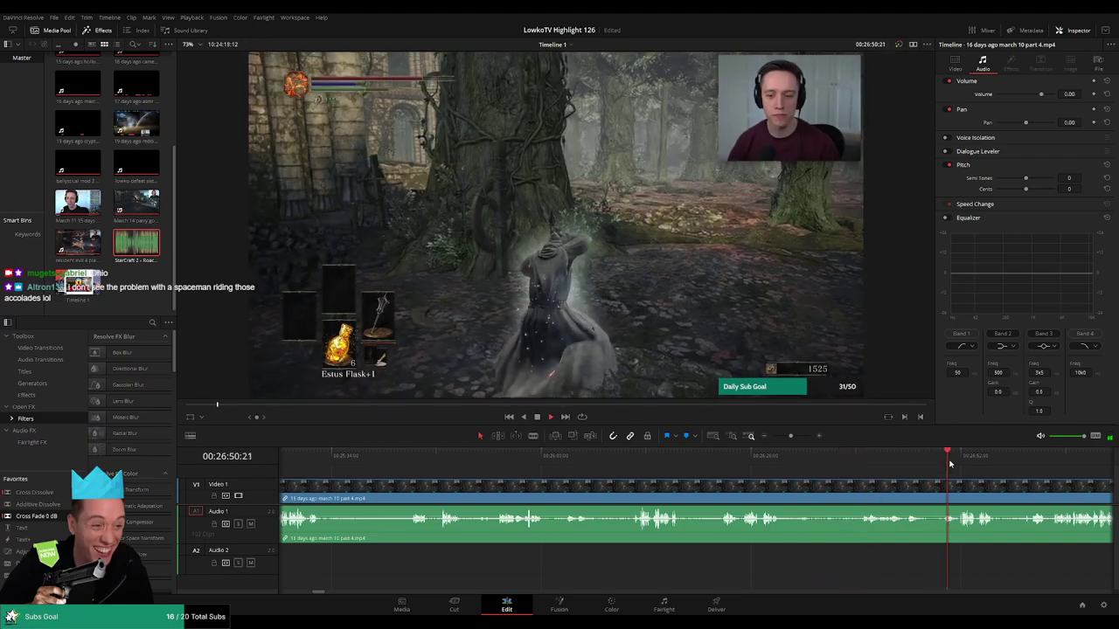
pyautogui.hscroll(5, 627, 464)
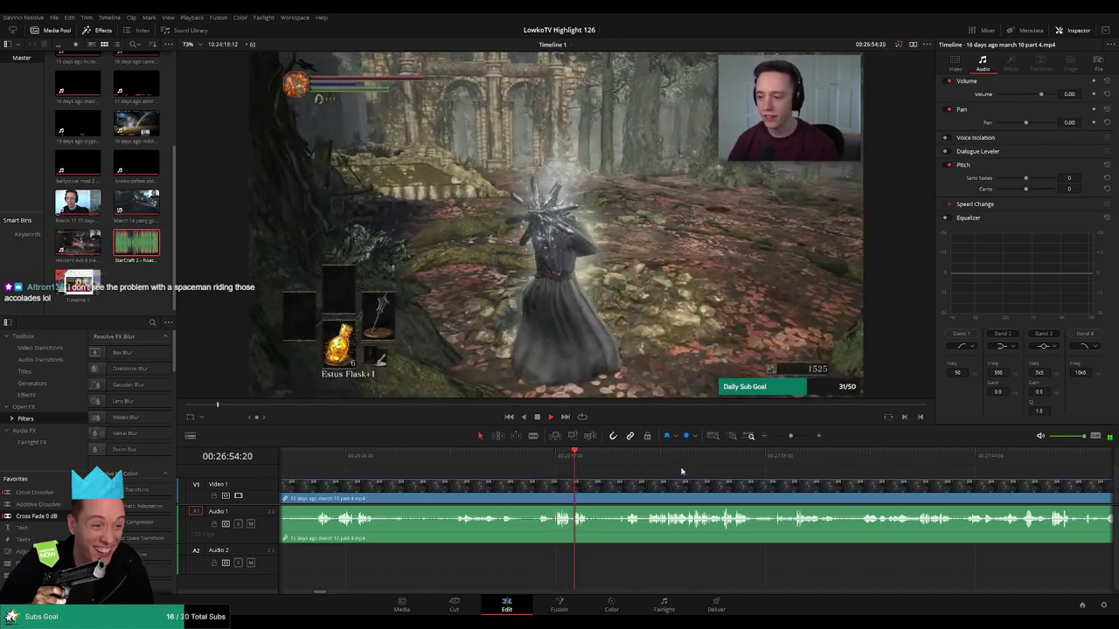
pyautogui.hscroll(3, 351, 494)
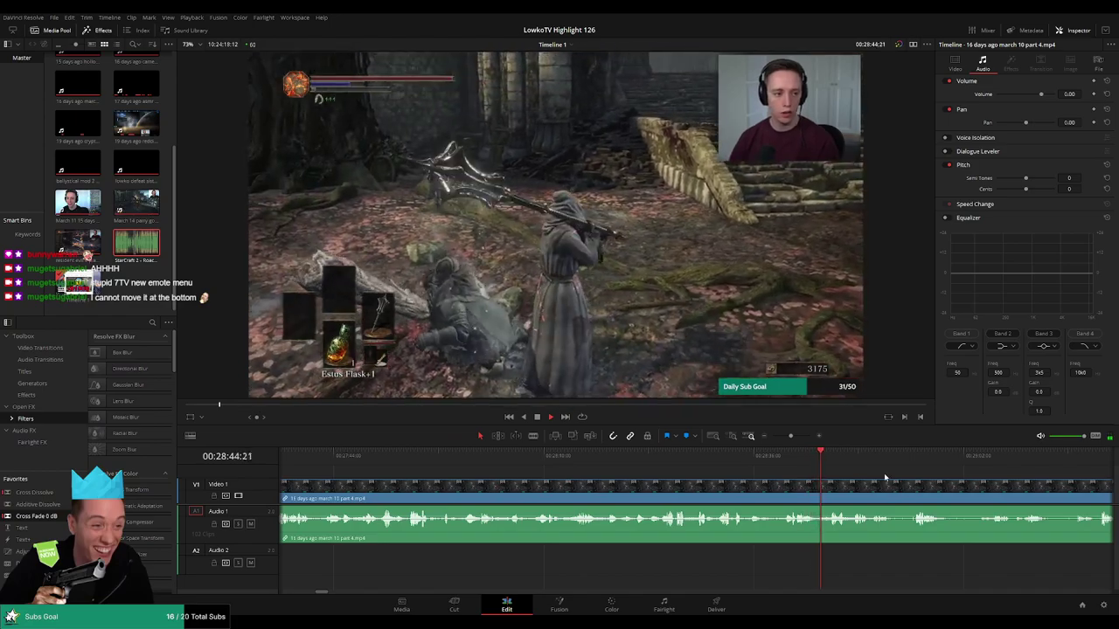
pyautogui.scroll(-3, 527, 489)
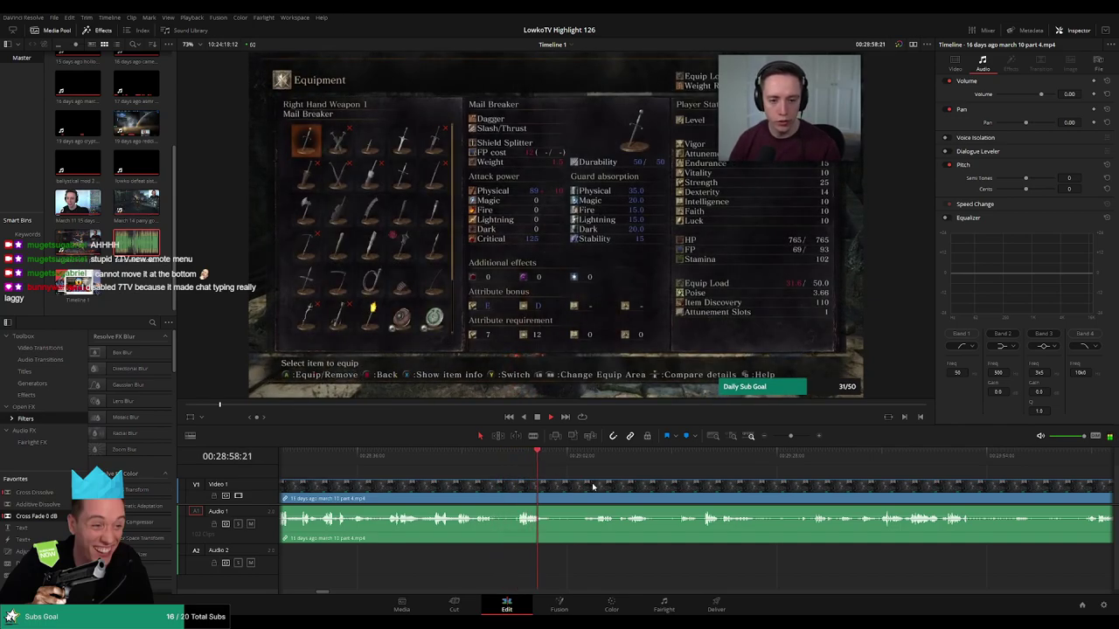
pyautogui.hscroll(3, 592, 487)
pyautogui.click(452, 470)
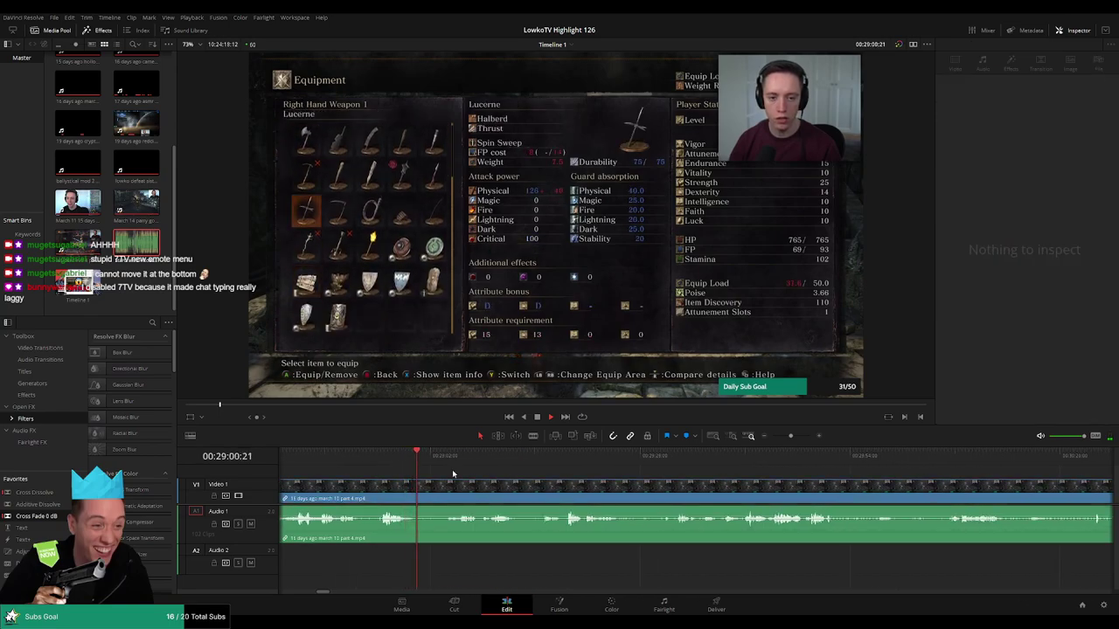
pyautogui.click(455, 455)
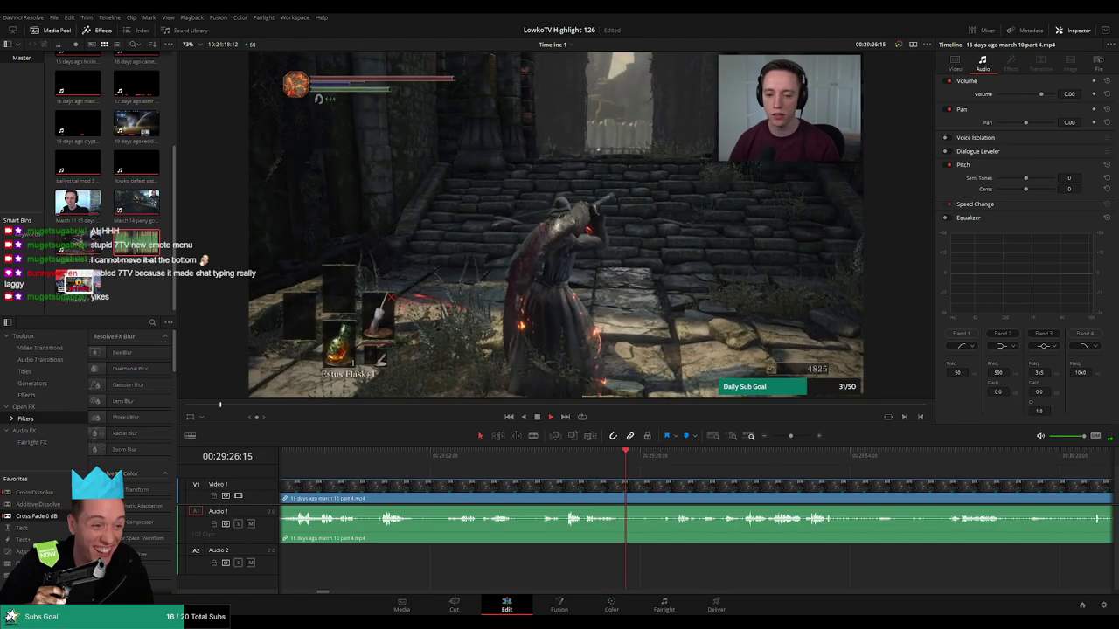
pyautogui.click(674, 456)
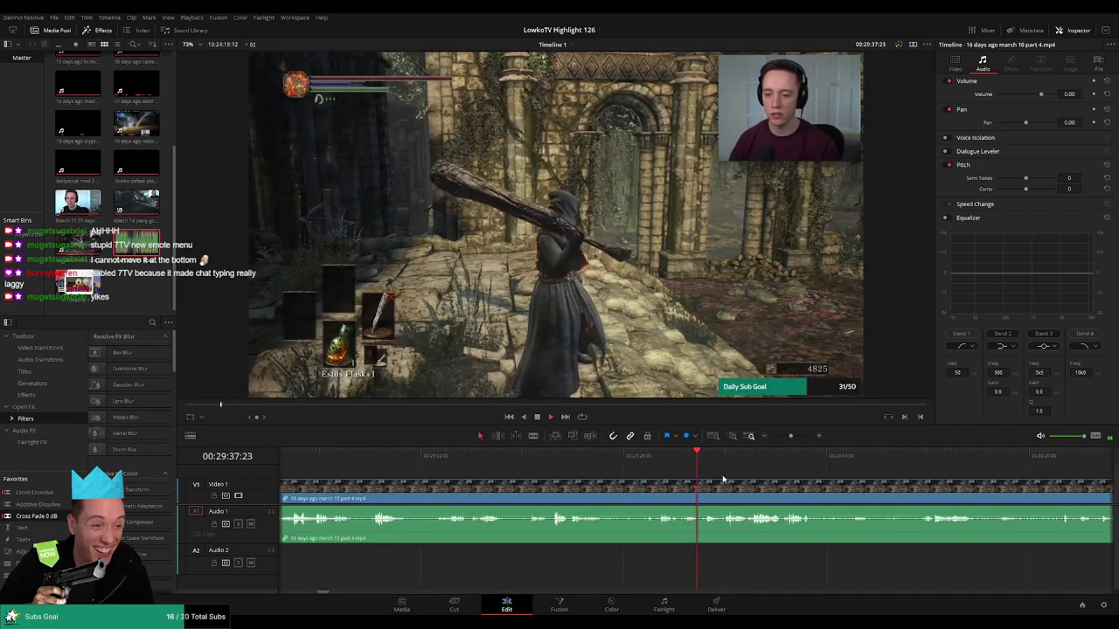
pyautogui.click(722, 456)
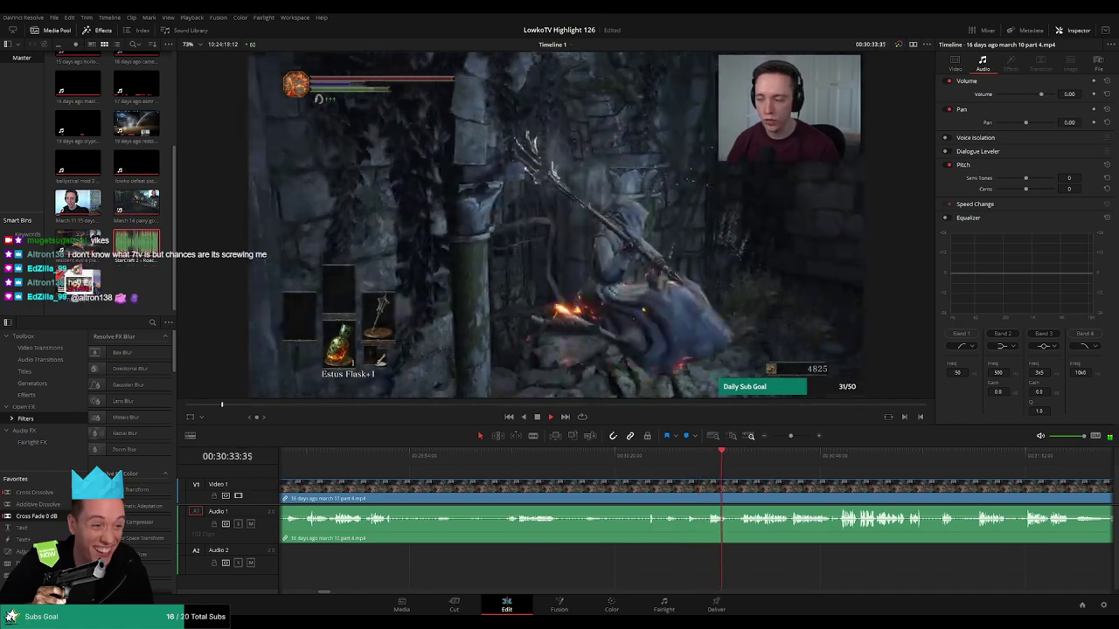
# Move the playhead ahead and review until the bonfire Travel menu at 00:33:33
pyautogui.click(748, 457)
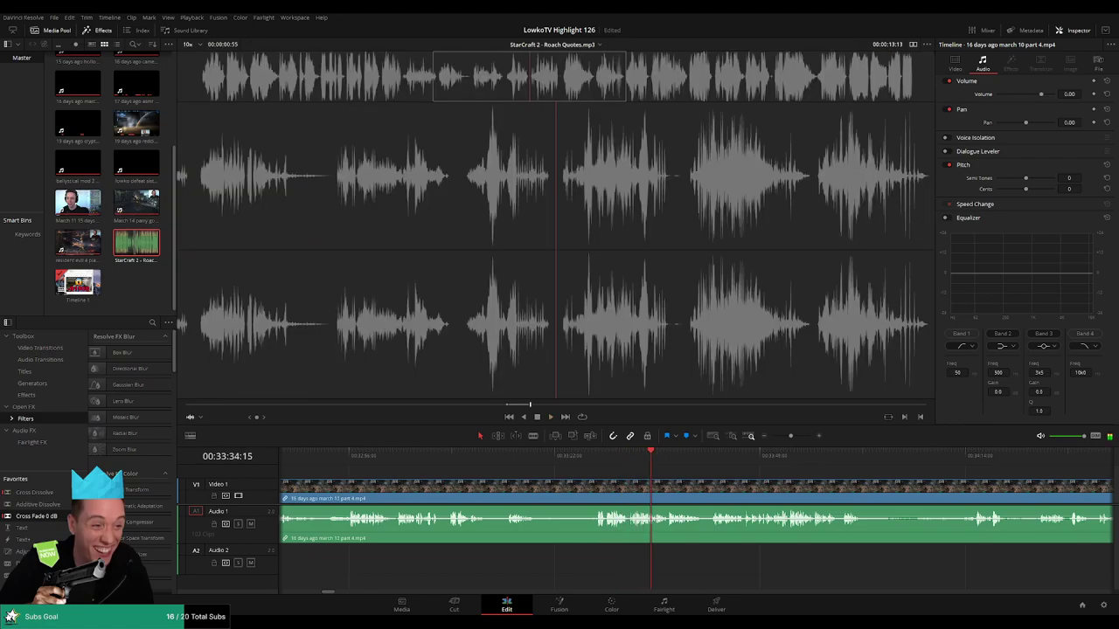
# Skip ahead past the bonfire travel menu to the later march 10 part 4 gameplay
pyautogui.click(727, 454)
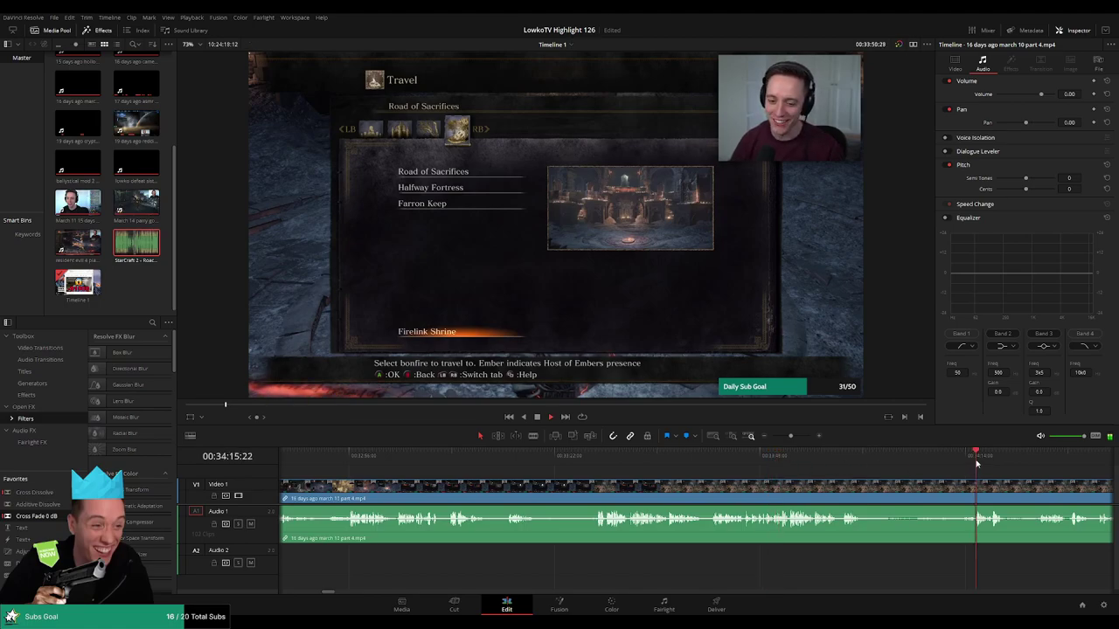
pyautogui.hscroll(5, 977, 464)
pyautogui.click(940, 455)
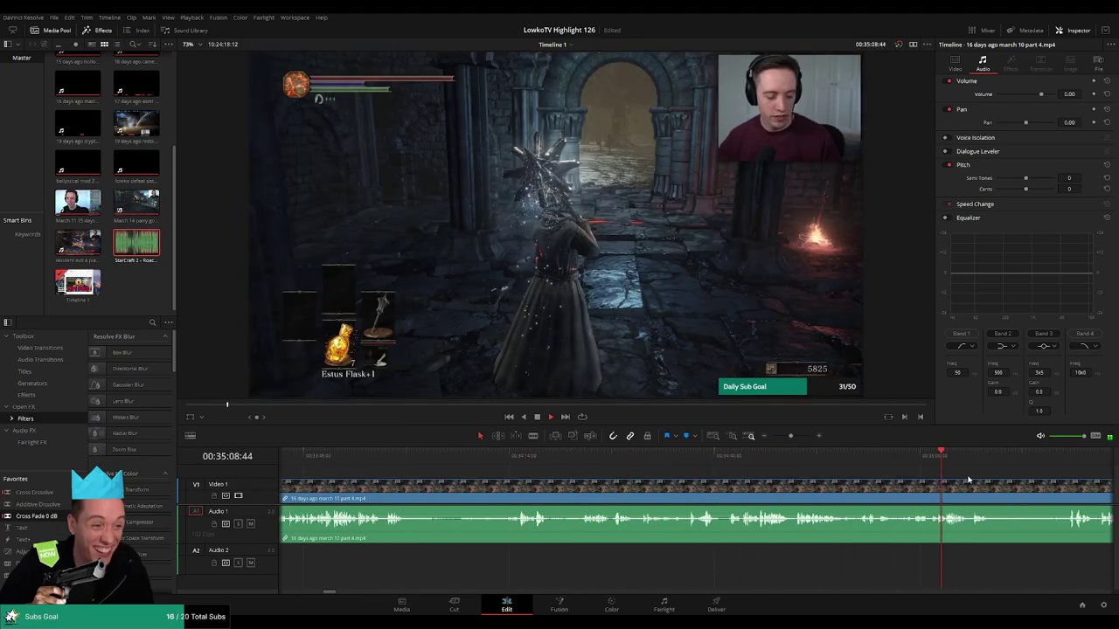
pyautogui.hscroll(3, 969, 479)
pyautogui.hscroll(3, 874, 472)
pyautogui.hscroll(3, 787, 468)
# Delete the leftover march 10 part 4 section, closing the gap before camera F part 5
pyautogui.click(736, 456)
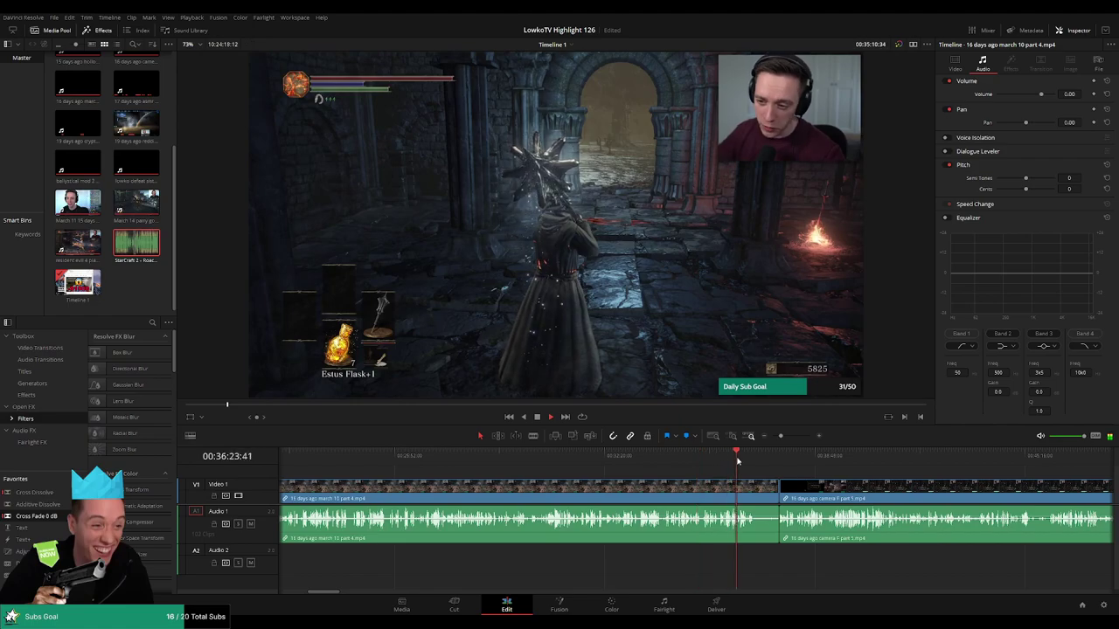
pyautogui.click(677, 492)
pyautogui.press('Delete')
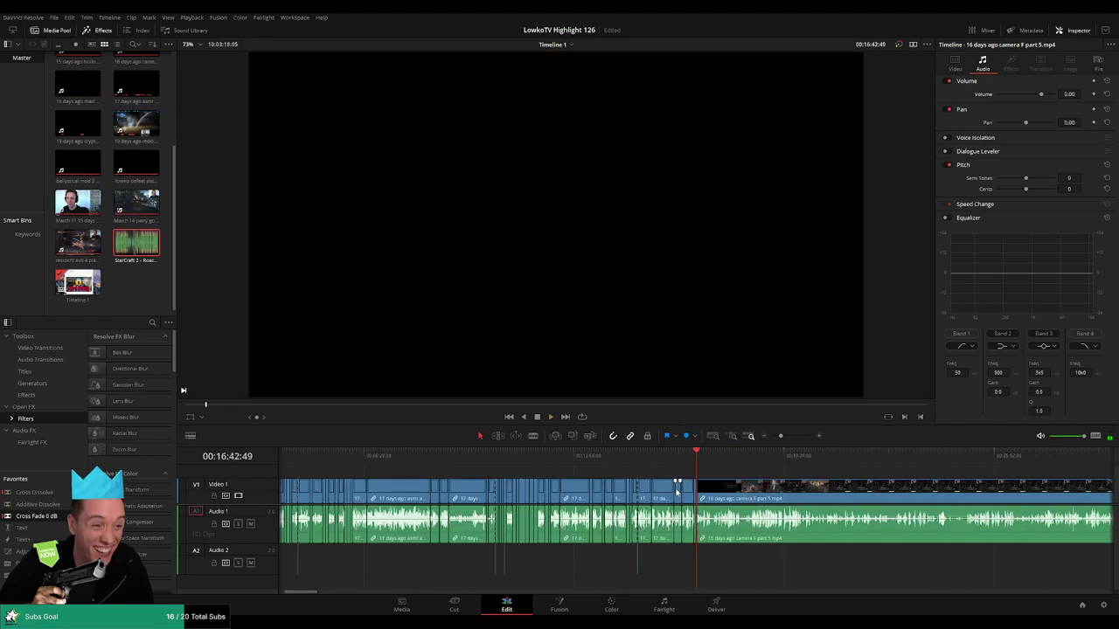
pyautogui.click(719, 462)
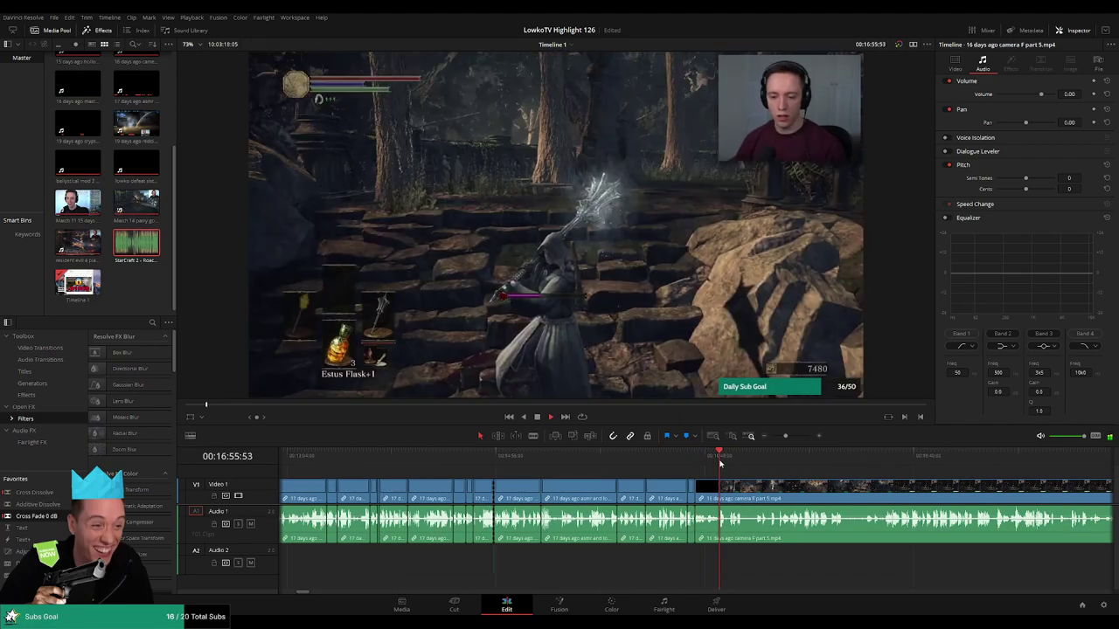
pyautogui.scroll(2, 759, 483)
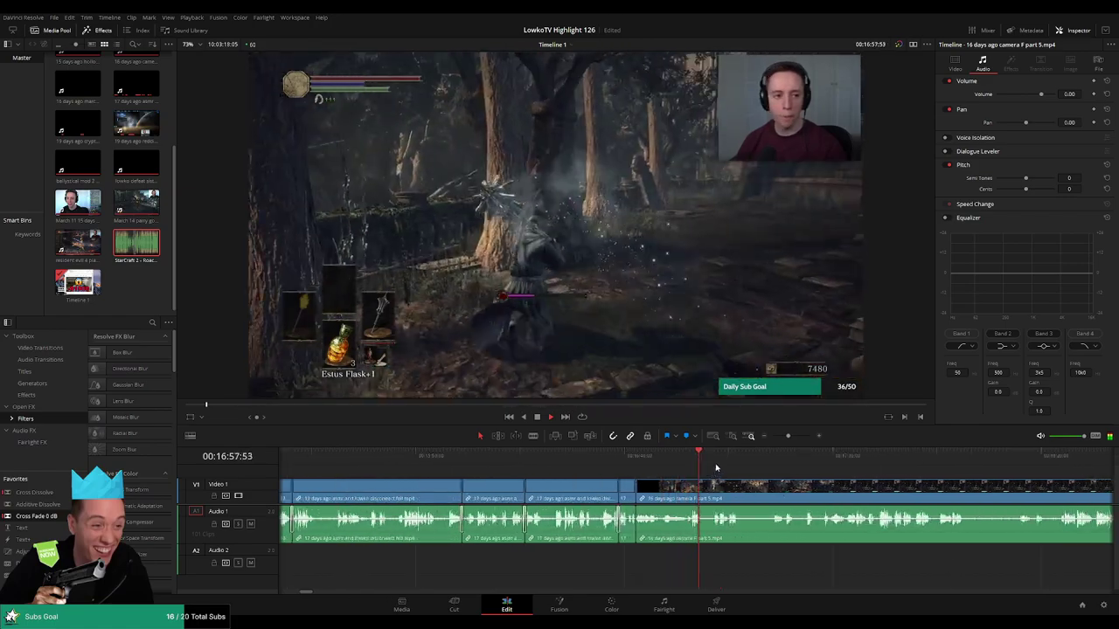
pyautogui.hscroll(3, 605, 473)
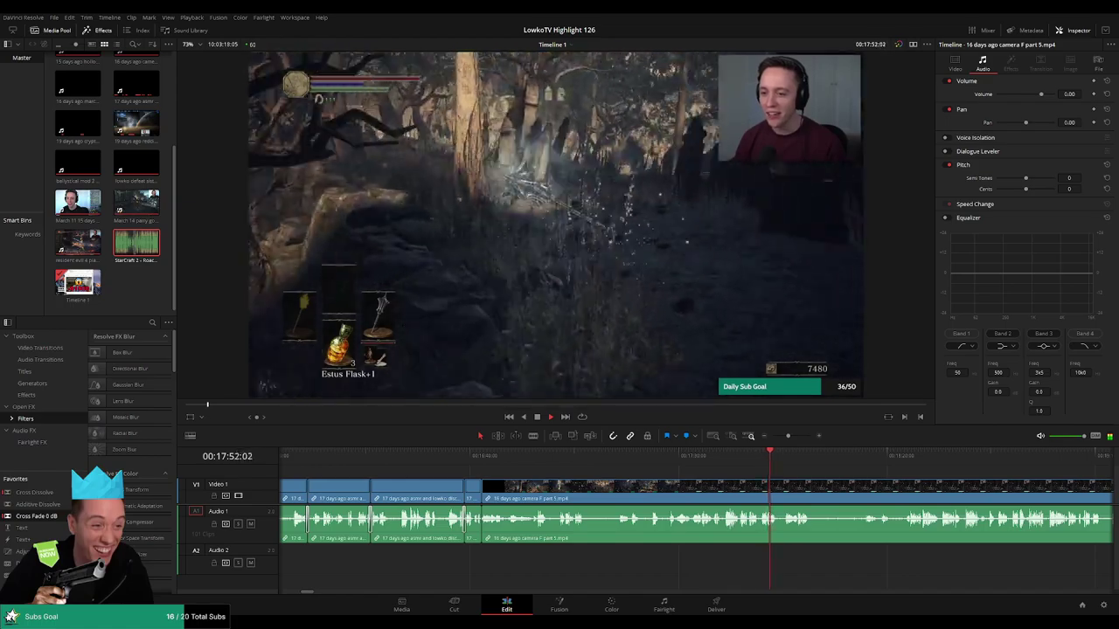
# Skim through the camera F part 5 gameplay, zooming the timeline as needed
pyautogui.moveTo(776, 452)
pyautogui.mouseDown()
pyautogui.moveTo(876, 453)
pyautogui.moveTo(576, 456)
pyautogui.moveTo(1060, 454)
pyautogui.mouseUp()
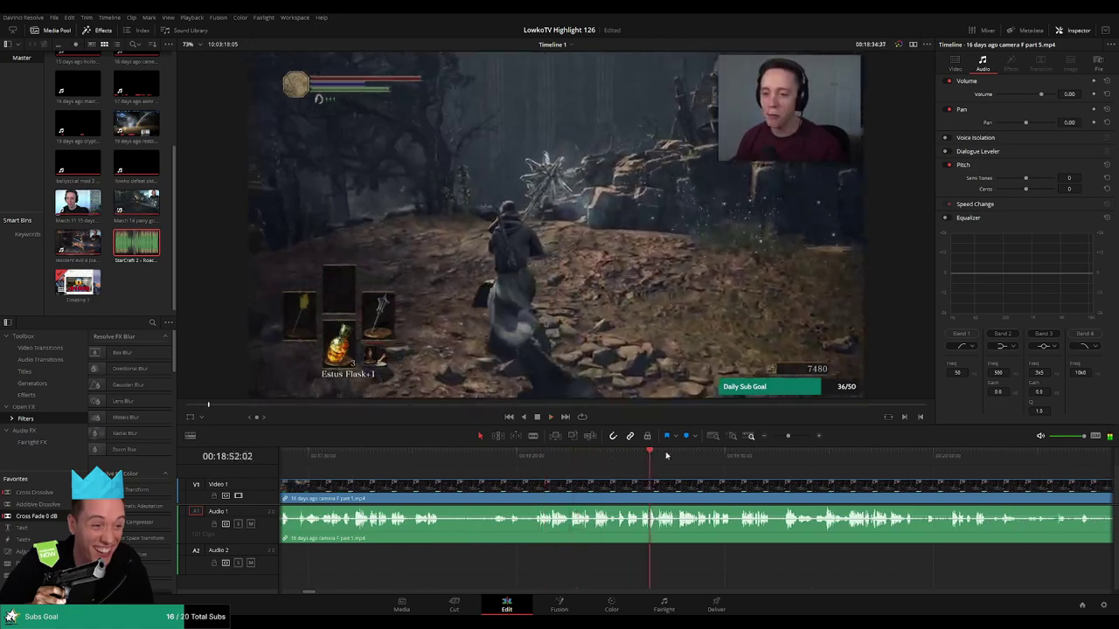
pyautogui.scroll(-2, 731, 458)
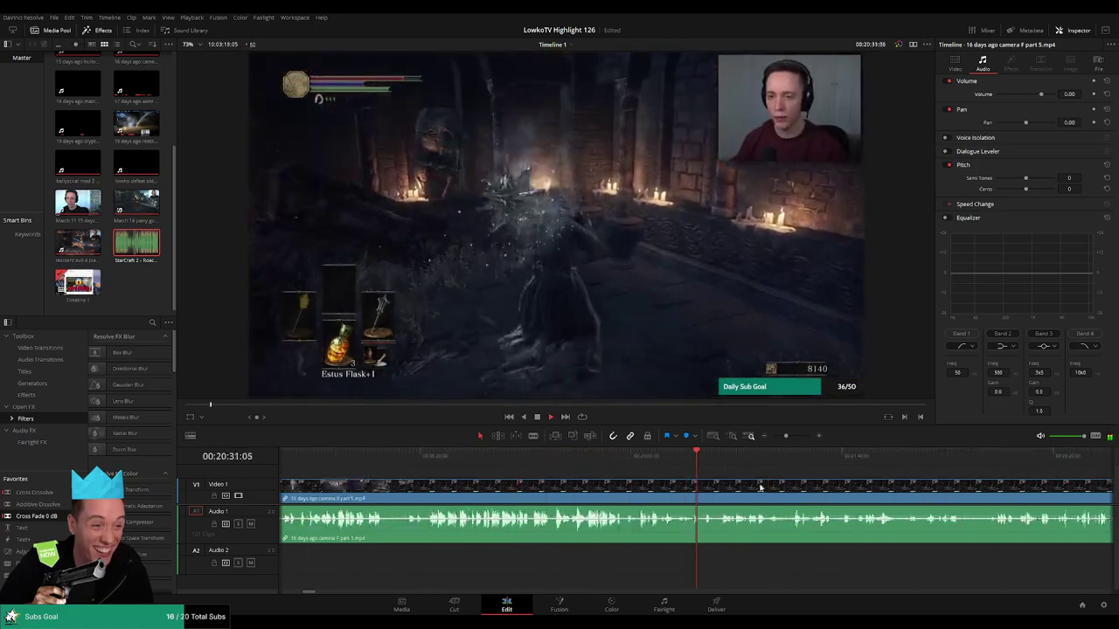
pyautogui.scroll(-2, 731, 457)
pyautogui.scroll(1, 731, 458)
pyautogui.moveTo(775, 455)
pyautogui.mouseDown()
pyautogui.moveTo(788, 456)
pyautogui.moveTo(595, 460)
pyautogui.mouseUp()
pyautogui.scroll(3, 788, 456)
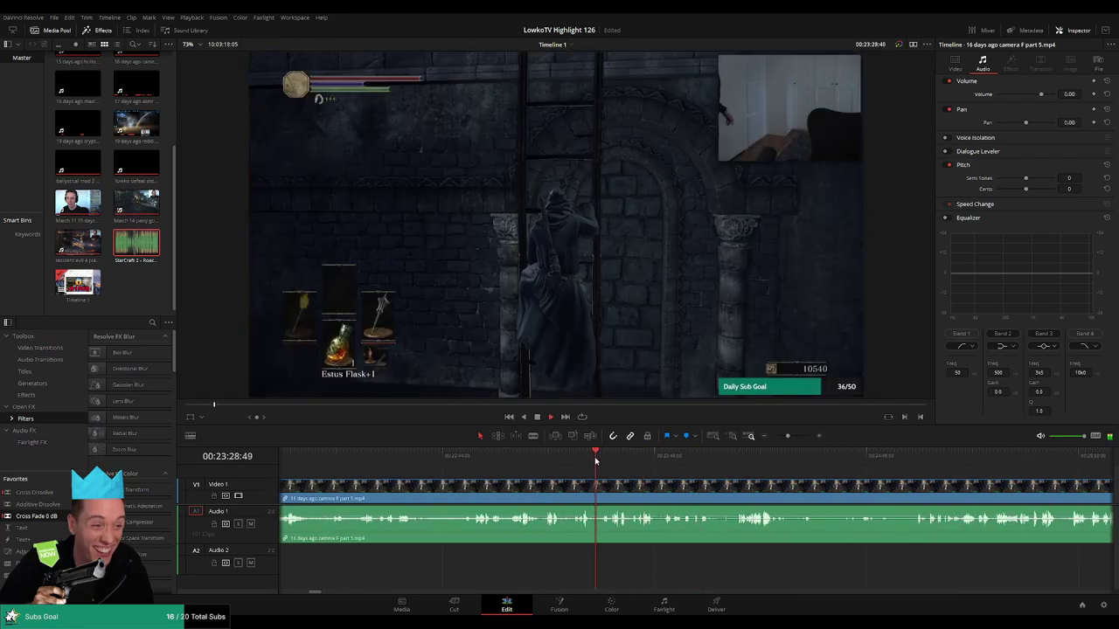
pyautogui.scroll(-1, 654, 471)
# Play the footage from the ladder-climbing moment around 00:23:23
pyautogui.click(662, 465)
pyautogui.press('space')
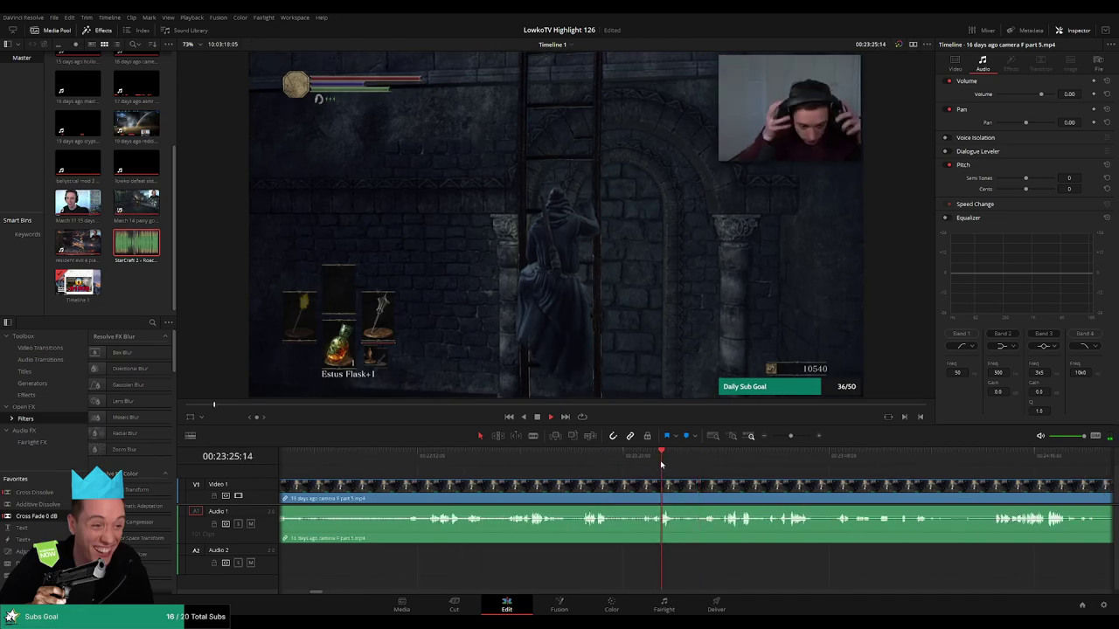
pyautogui.moveTo(661, 465); pyautogui.dragTo(706, 464)
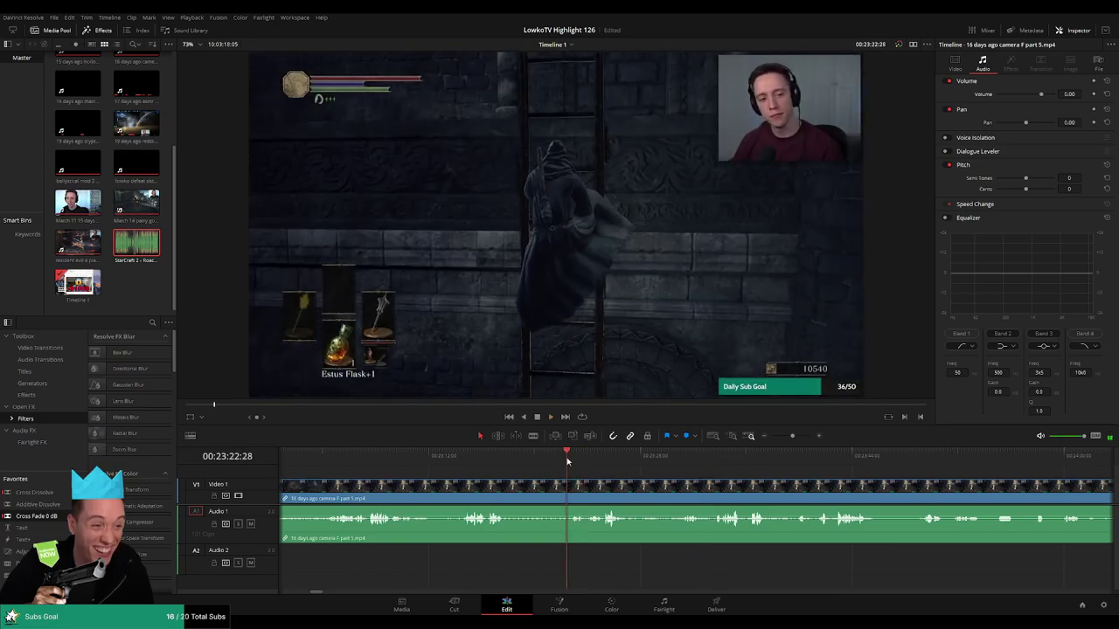
# Locate where the camera F clip begins on the timeline
pyautogui.press('Up')
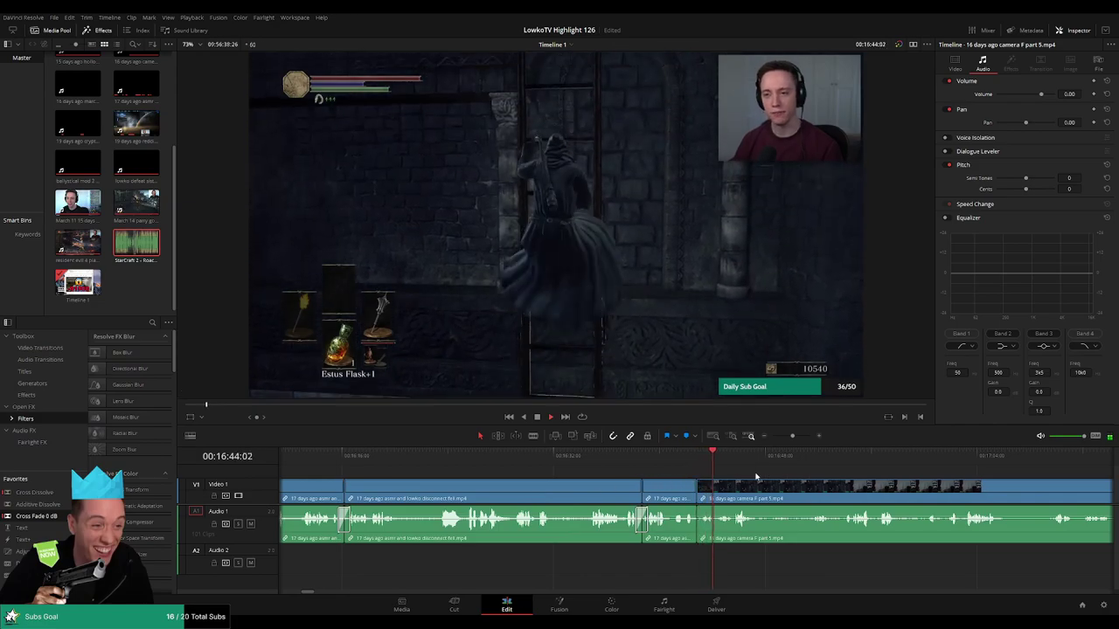
pyautogui.moveTo(686, 455); pyautogui.dragTo(704, 456)
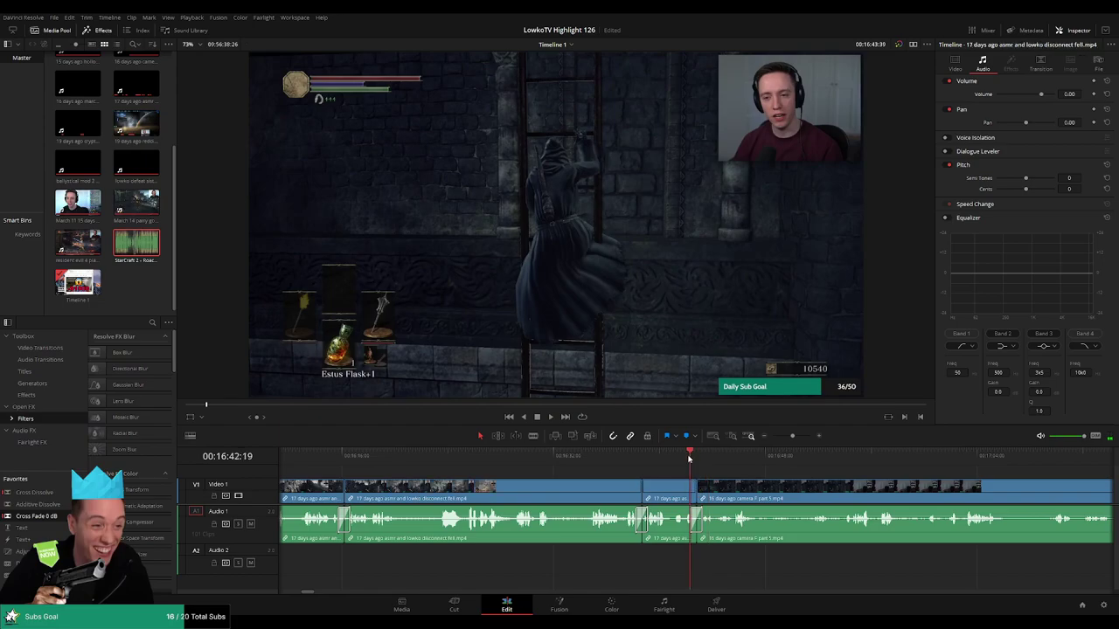
pyautogui.hscroll(3, 632, 475)
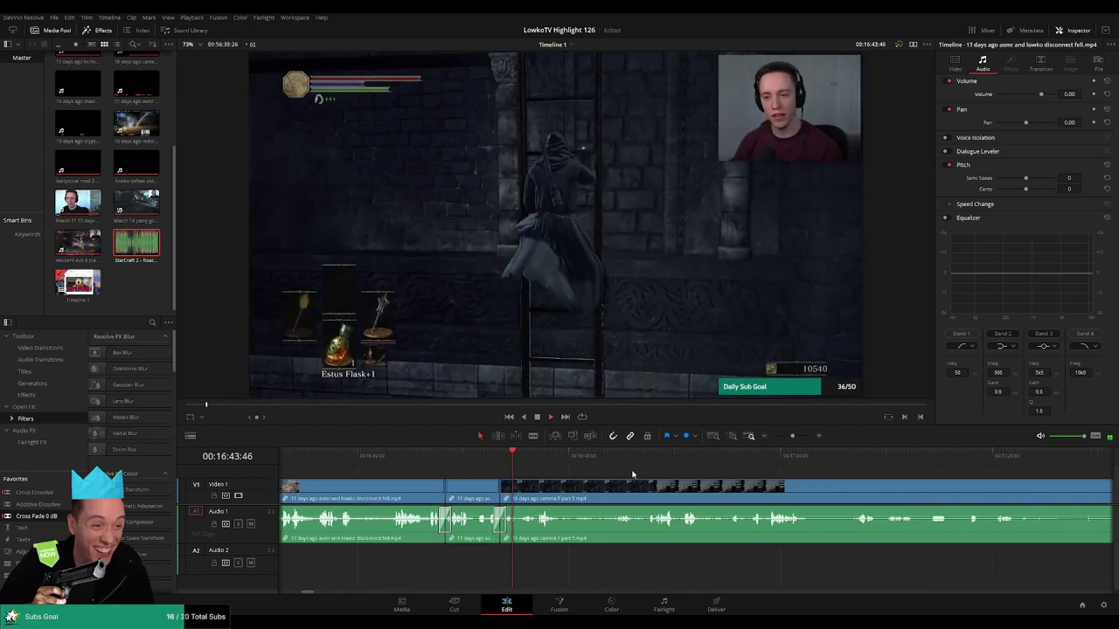
pyautogui.click(579, 460)
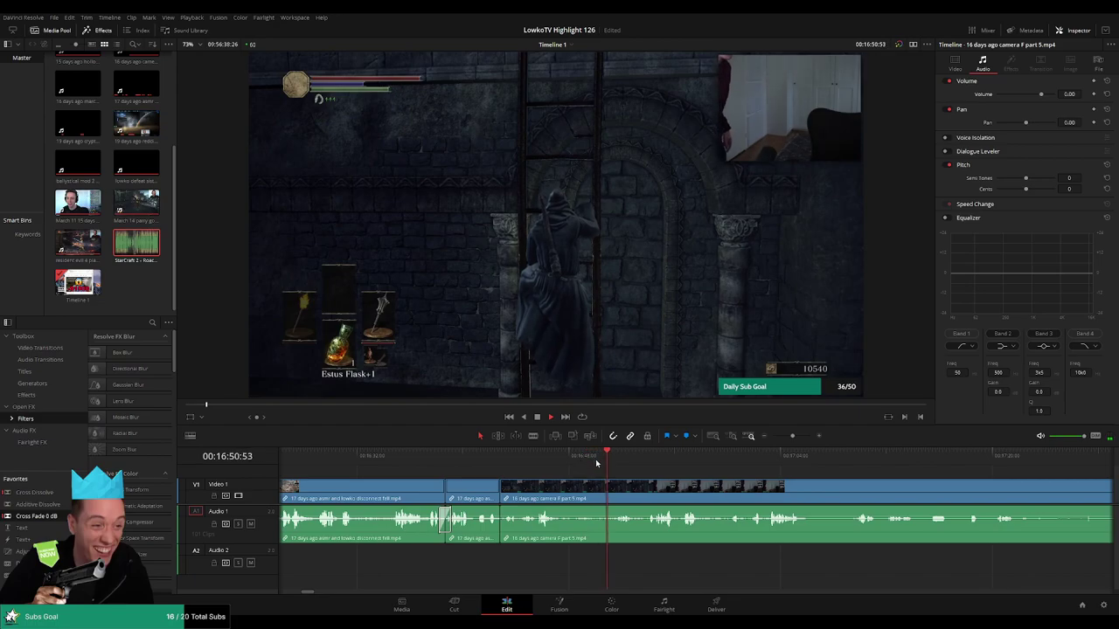
pyautogui.hscroll(2, 674, 483)
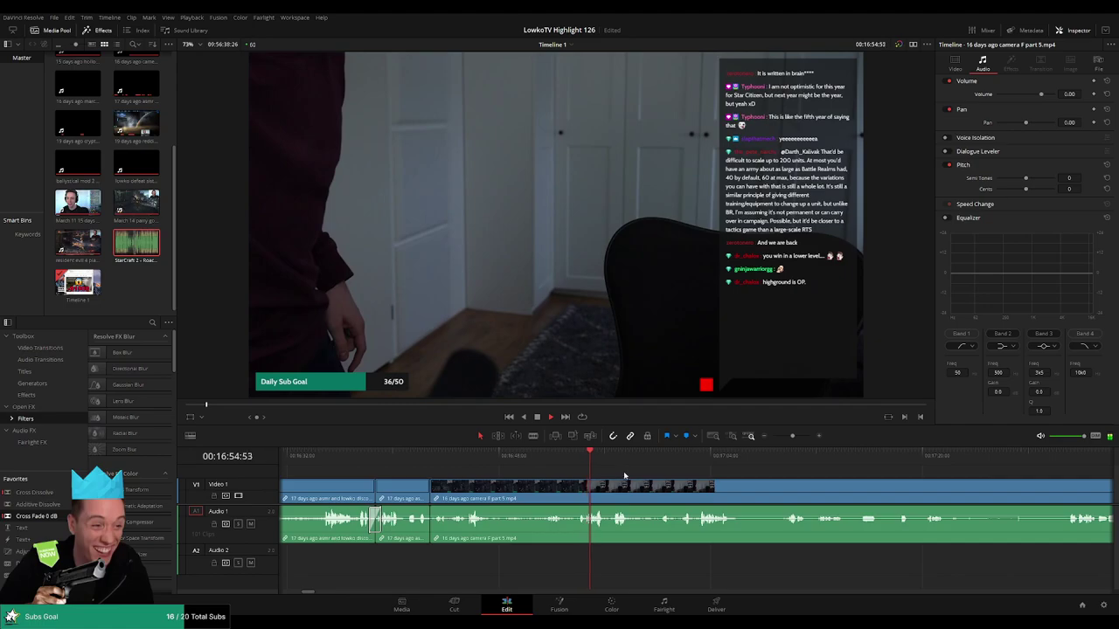
pyautogui.hscroll(2, 603, 469)
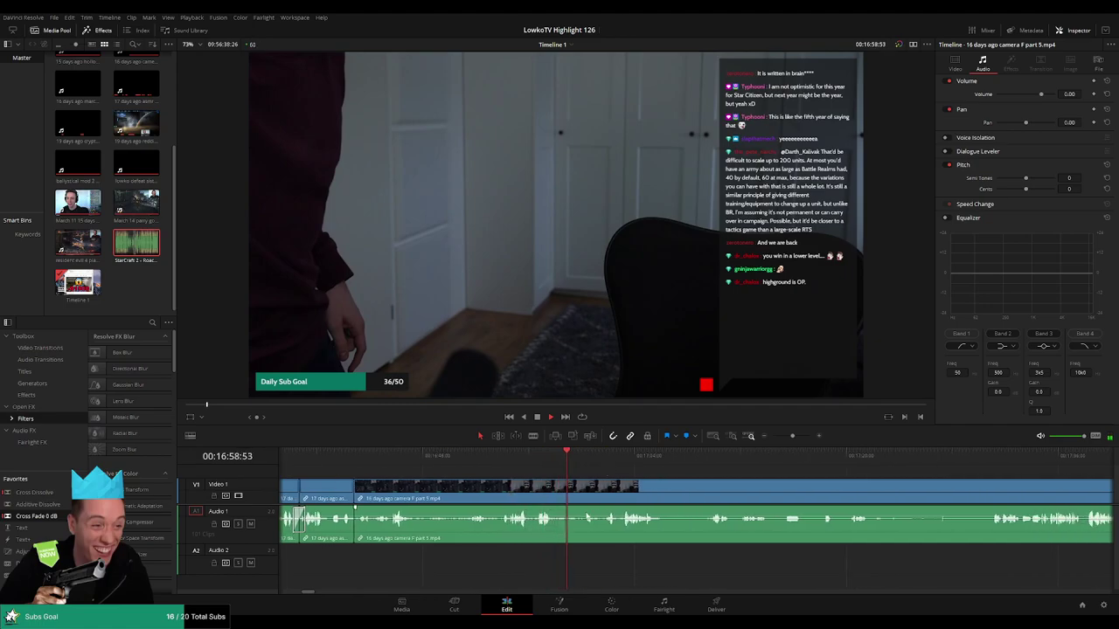
pyautogui.hscroll(3, 559, 489)
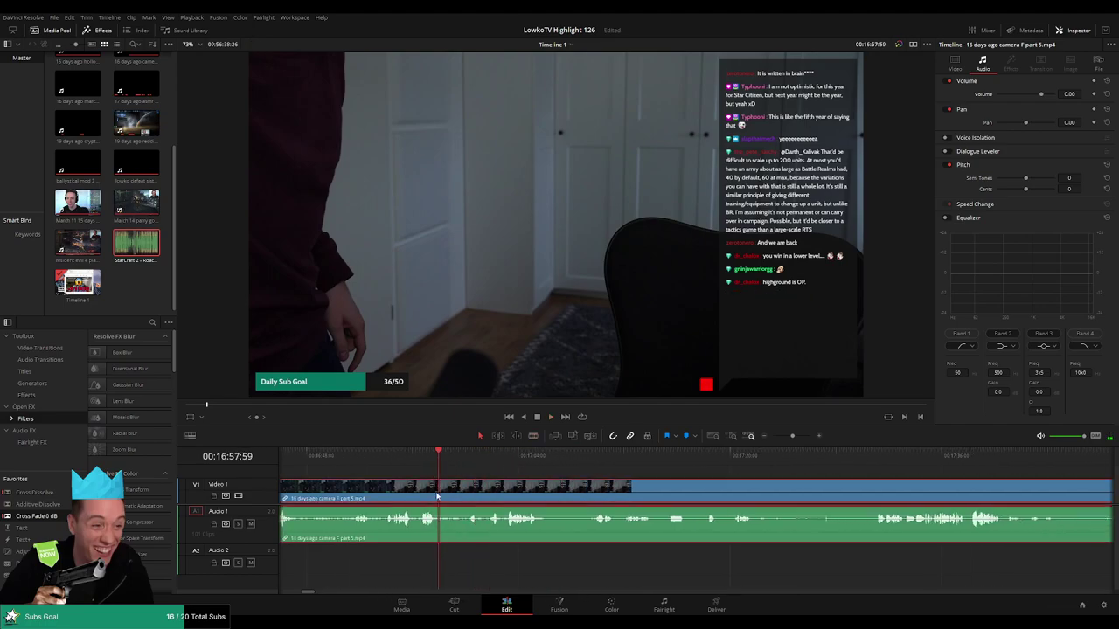
# Split the camera F clip at the current frame with Ctrl+B and trim its head
pyautogui.moveTo(435, 455); pyautogui.dragTo(439, 455)
pyautogui.hotkey('ctrl', 'b')
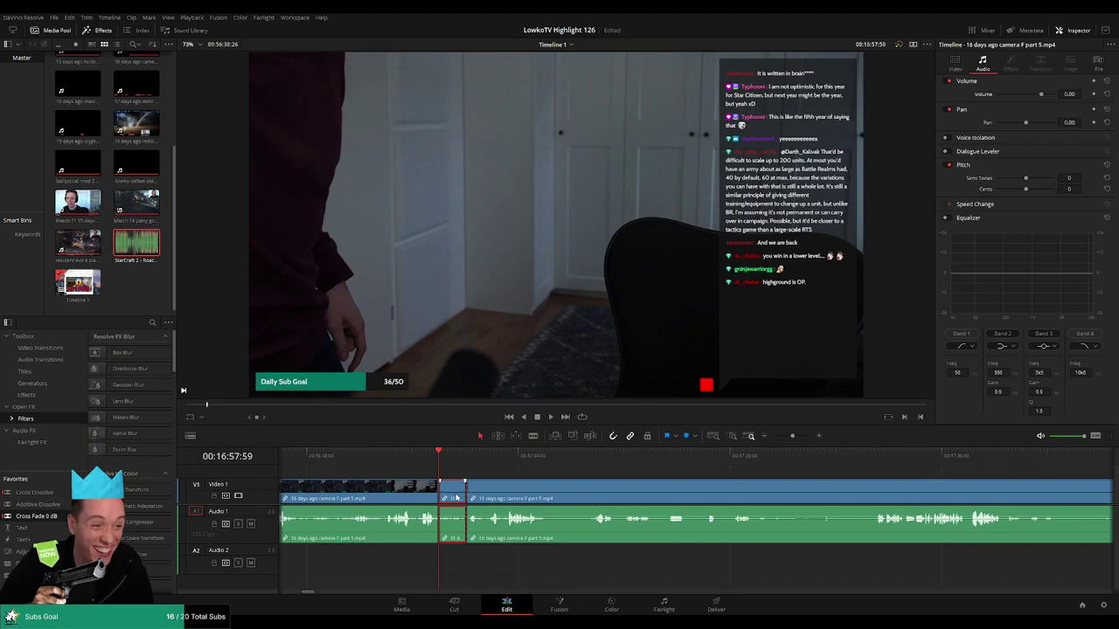
pyautogui.moveTo(469, 493)
pyautogui.mouseDown()
pyautogui.moveTo(135, 510)
pyautogui.moveTo(439, 522)
pyautogui.moveTo(453, 496)
pyautogui.moveTo(414, 483)
pyautogui.mouseUp()
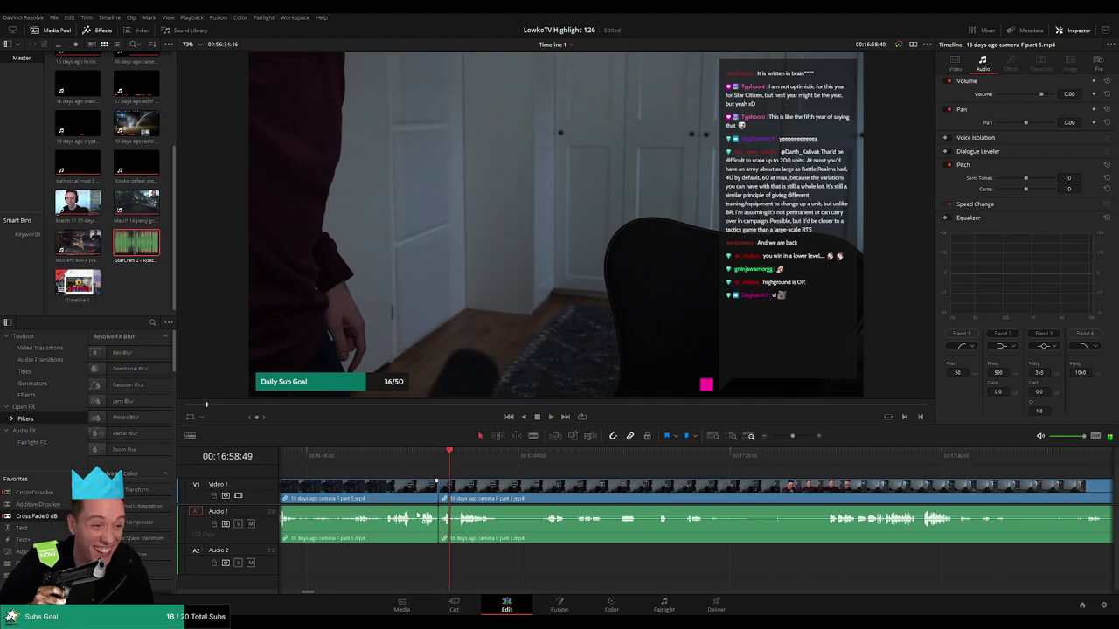
# Ripple-delete the idle section, then trim the start of the following clip and review
pyautogui.hscroll(1, 519, 482)
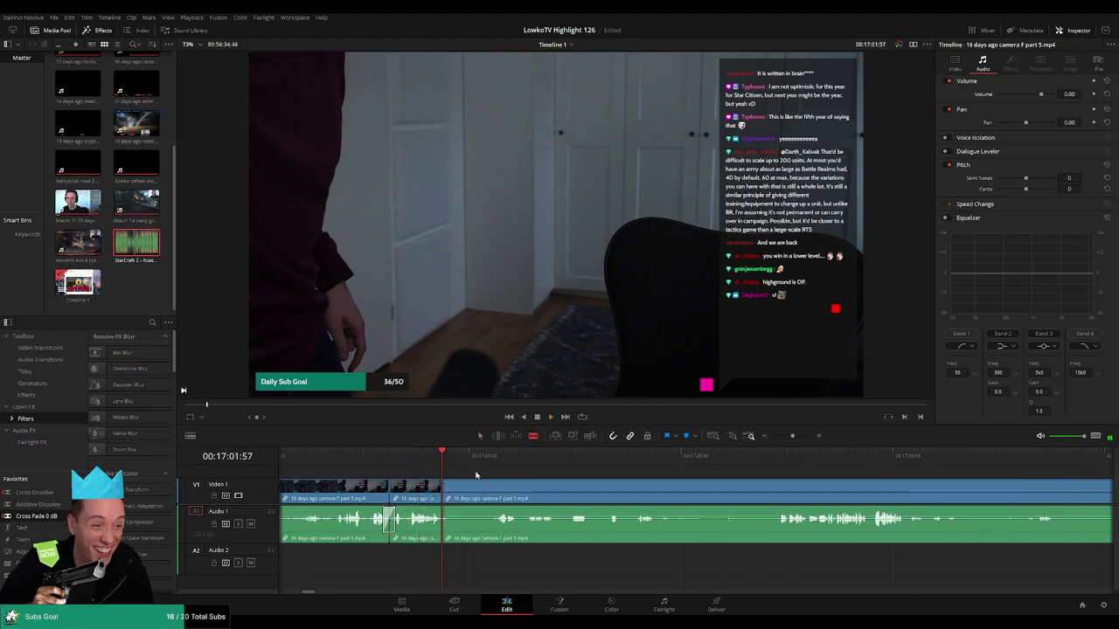
pyautogui.click(495, 456)
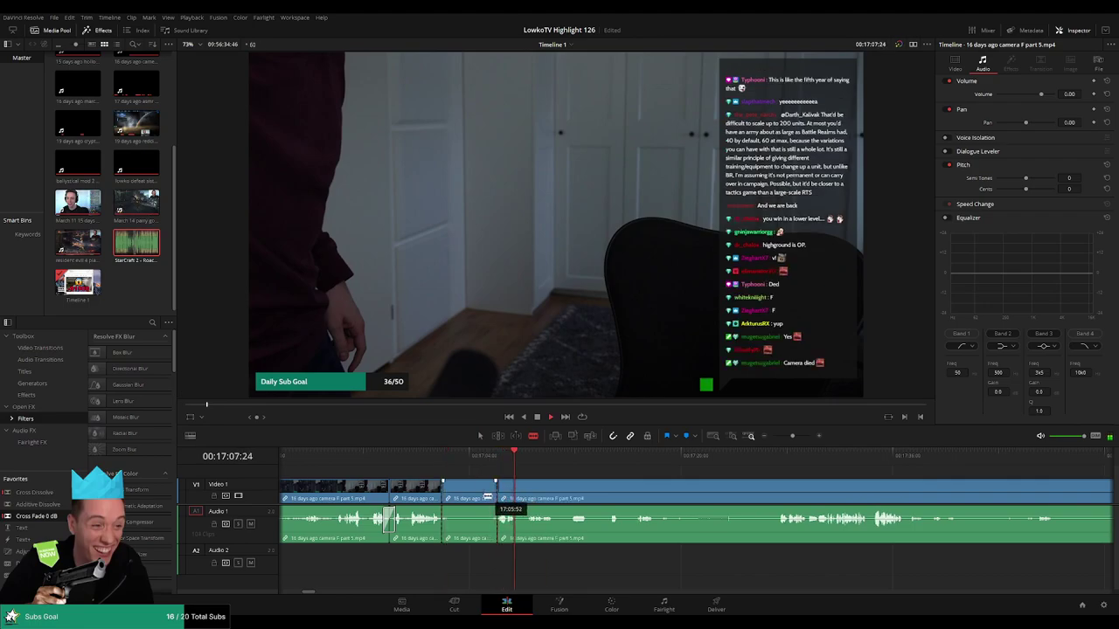
pyautogui.hotkey('shift', 'Delete')
pyautogui.press('space')
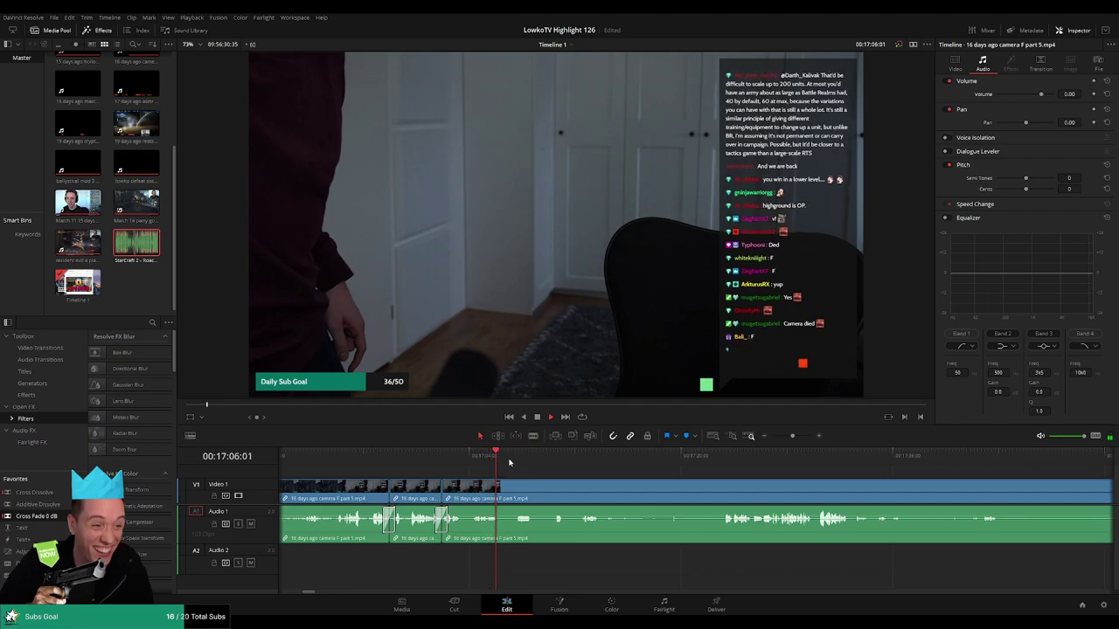
pyautogui.moveTo(502, 492); pyautogui.dragTo(502, 492)
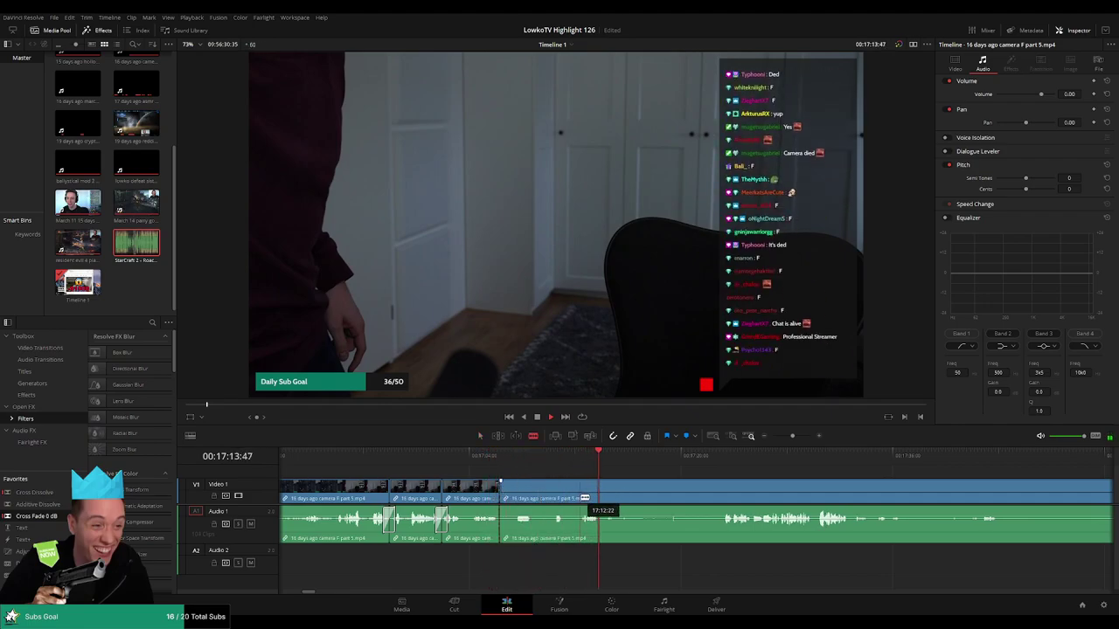
pyautogui.moveTo(503, 496); pyautogui.dragTo(532, 497)
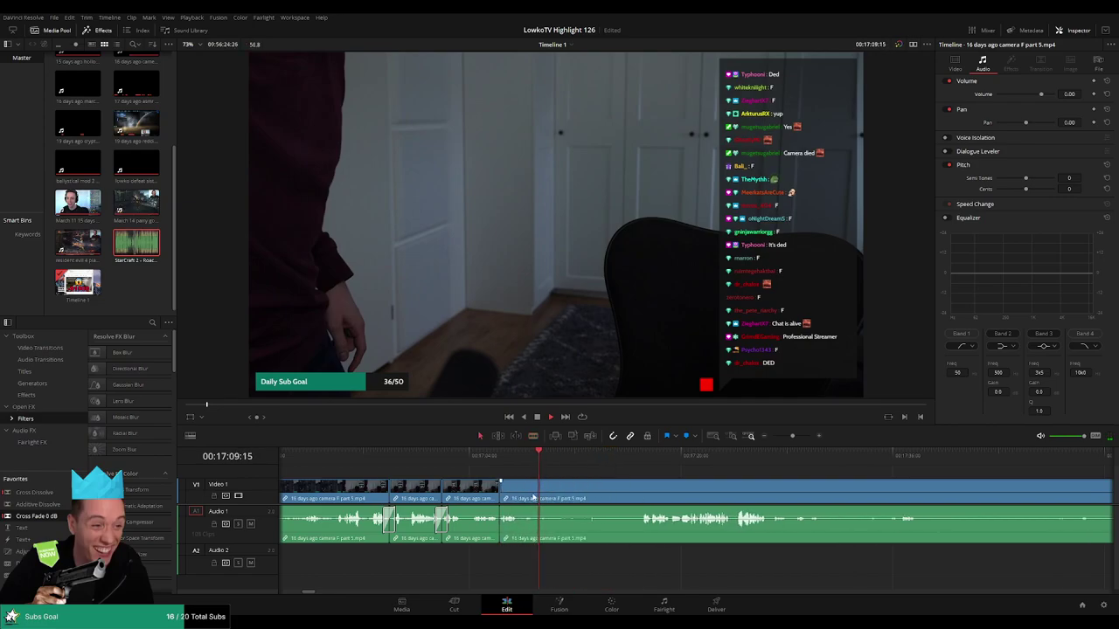
pyautogui.press('space')
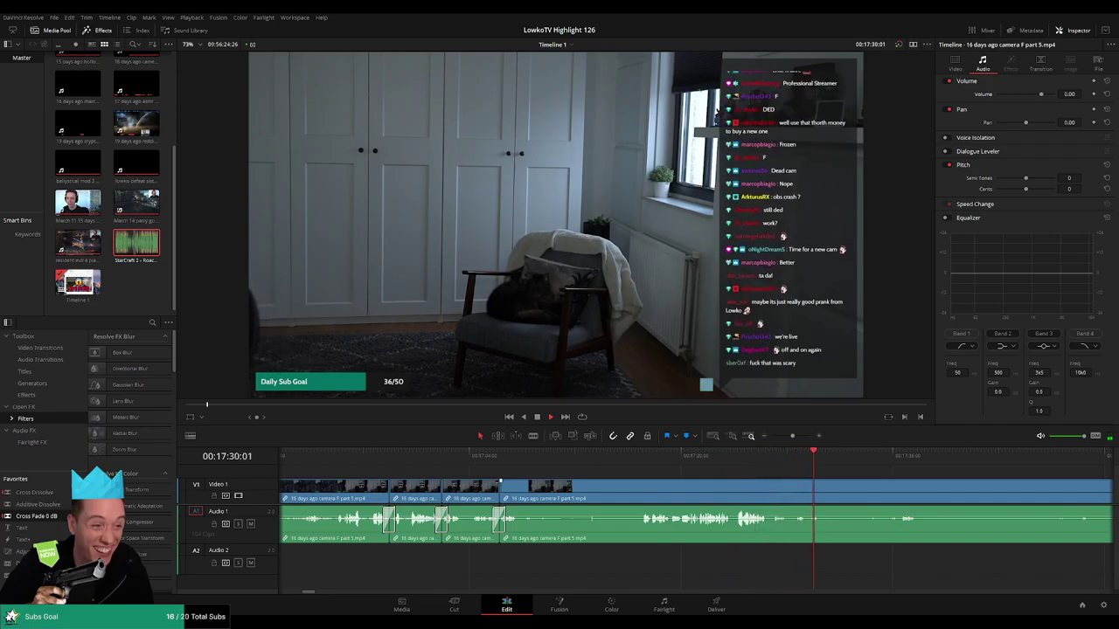
# Blade out the first dead-camera stretch and delete it, closing the gap
pyautogui.hscroll(3, 469, 459)
pyautogui.press('b')
pyautogui.click(522, 494)
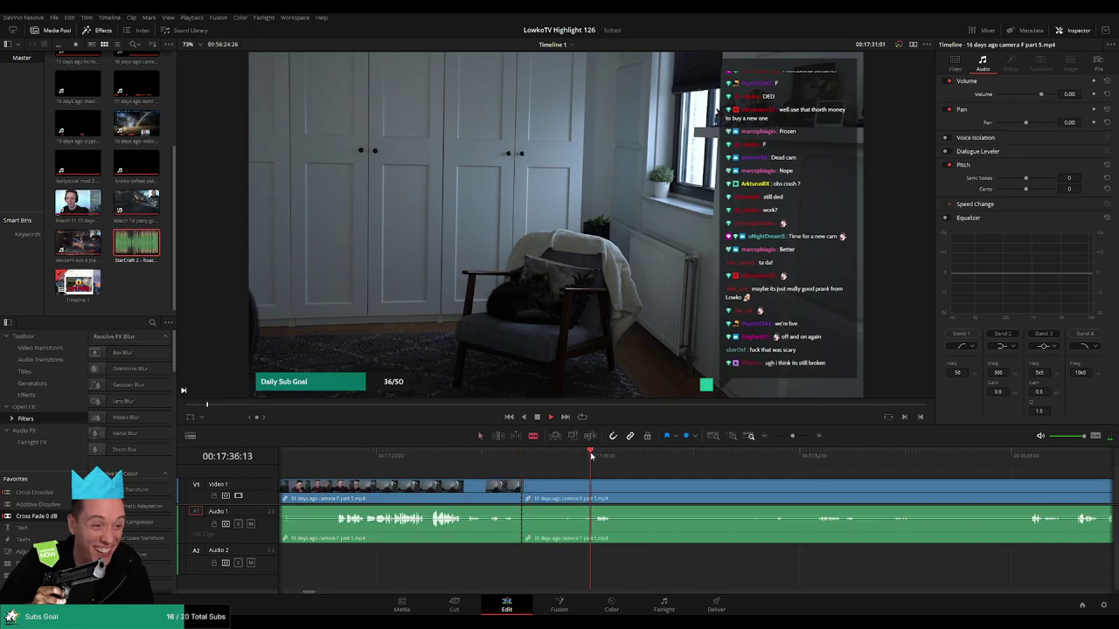
pyautogui.click(592, 486)
pyautogui.press('a')
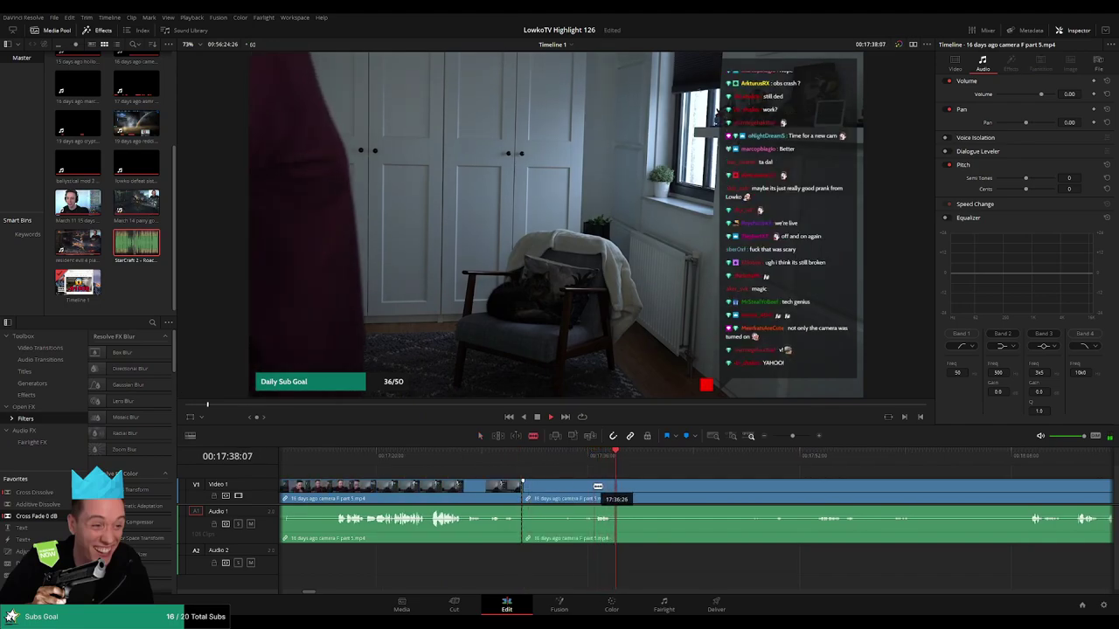
pyautogui.click(577, 492)
pyautogui.press('Delete')
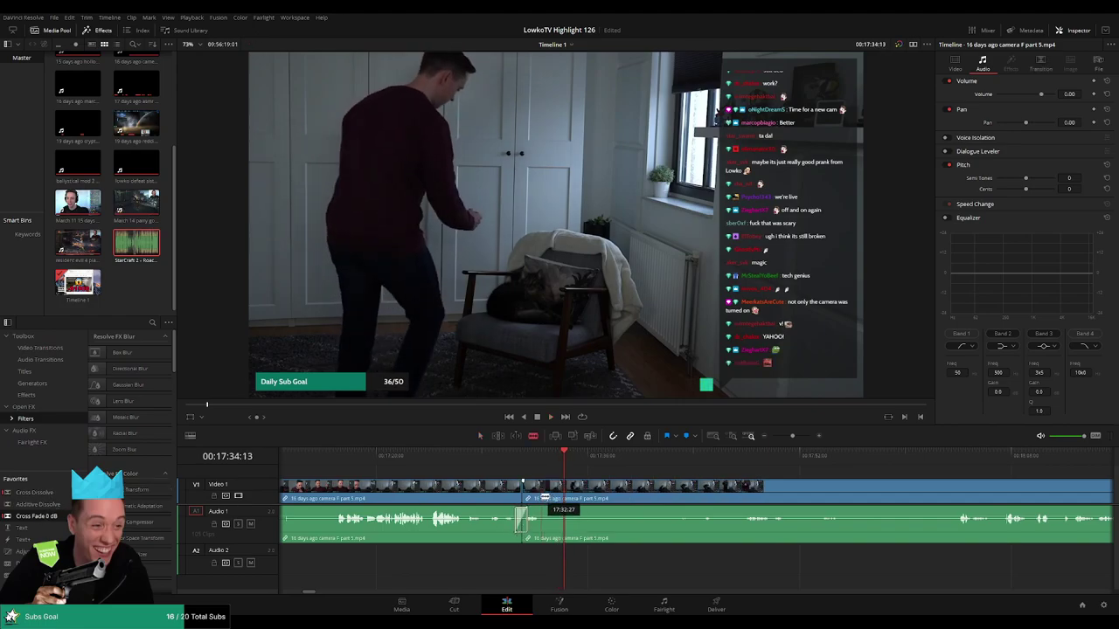
# Cut out a second unwanted section further along and close the gap
pyautogui.press('b')
pyautogui.click(542, 513)
pyautogui.click(654, 456)
pyautogui.click(743, 455)
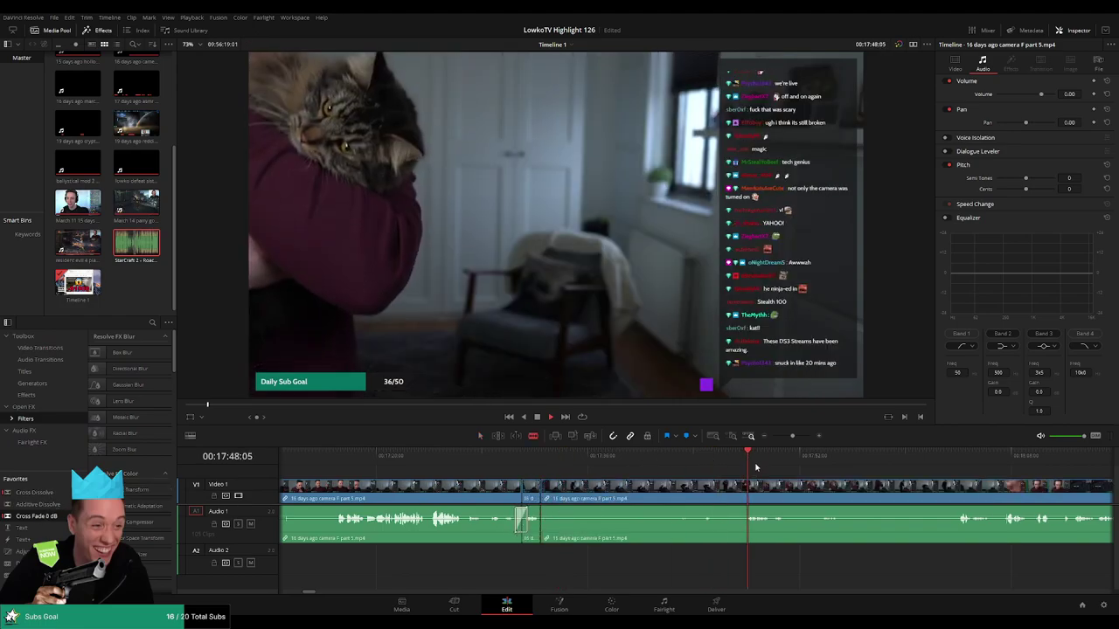
pyautogui.click(747, 494)
pyautogui.press('a')
pyautogui.click(682, 499)
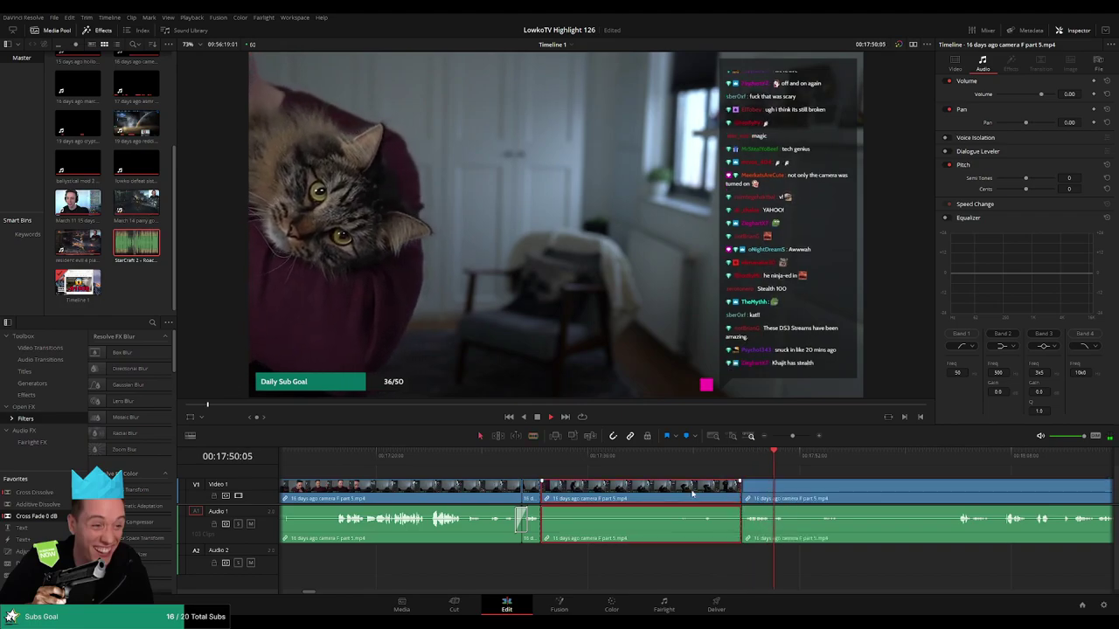
pyautogui.press('Delete')
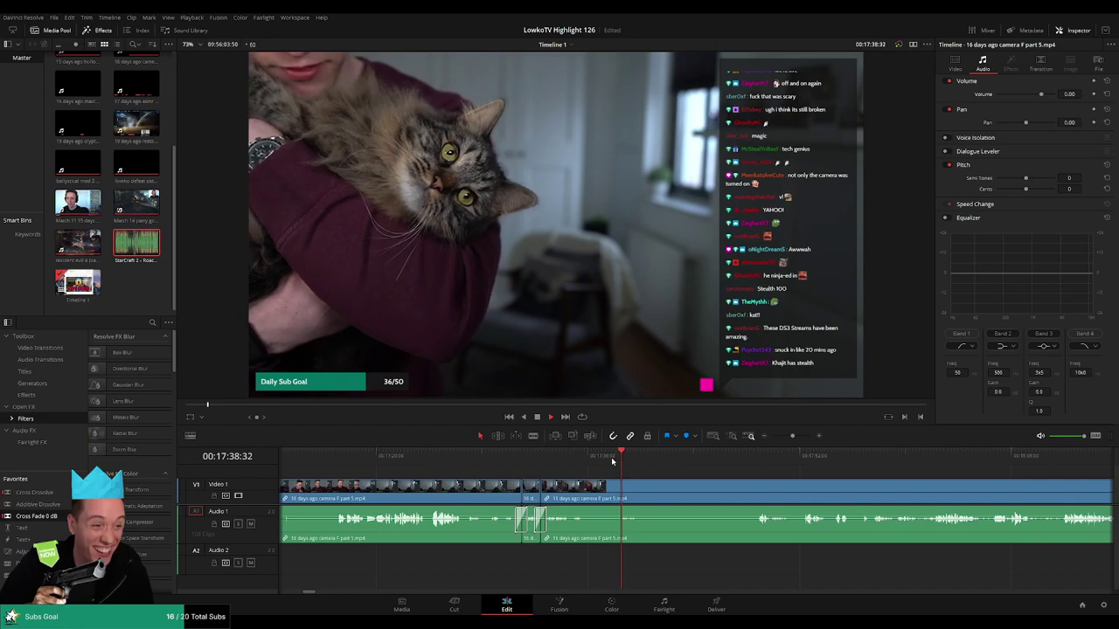
# Blade around the empty-room shot and remove it with Backspace
pyautogui.press('b')
pyautogui.click(585, 486)
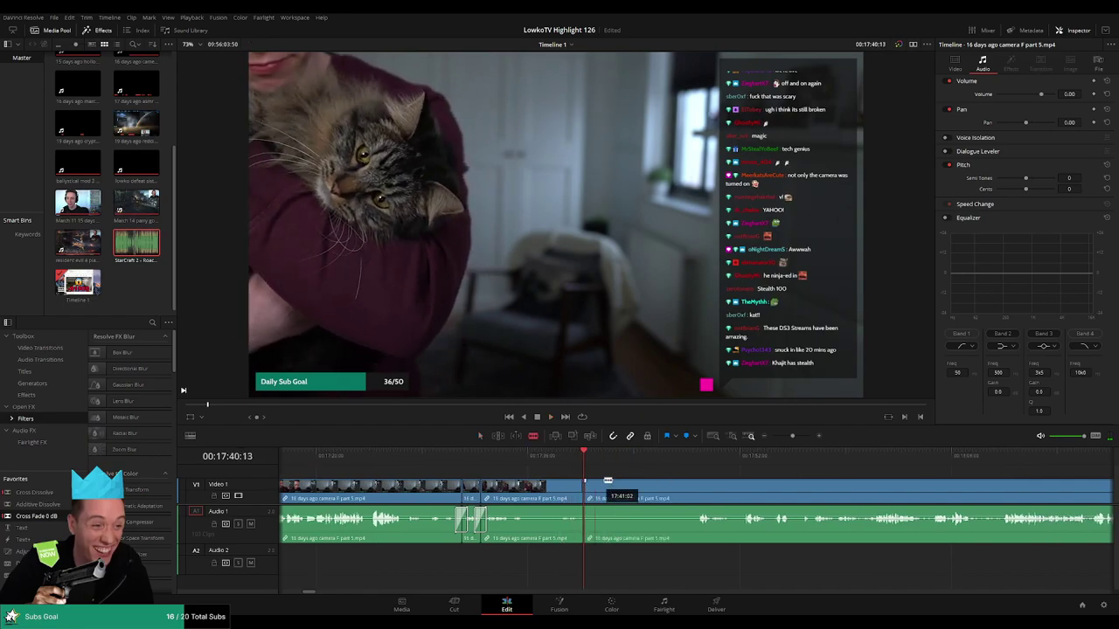
pyautogui.click(693, 487)
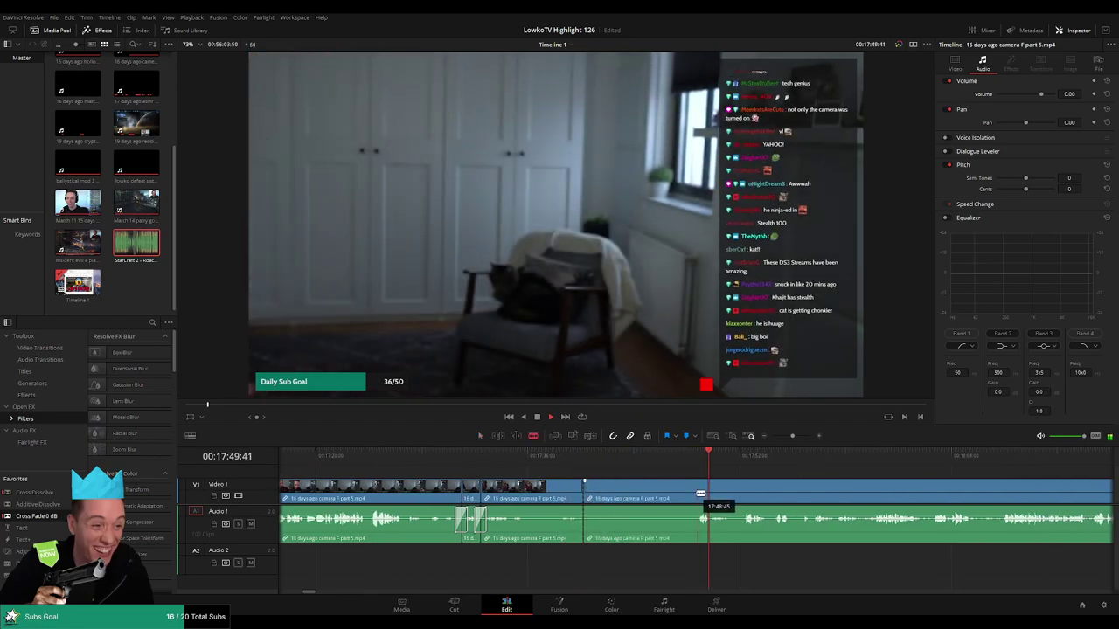
pyautogui.press('a')
pyautogui.click(653, 496)
pyautogui.press('BackSpace')
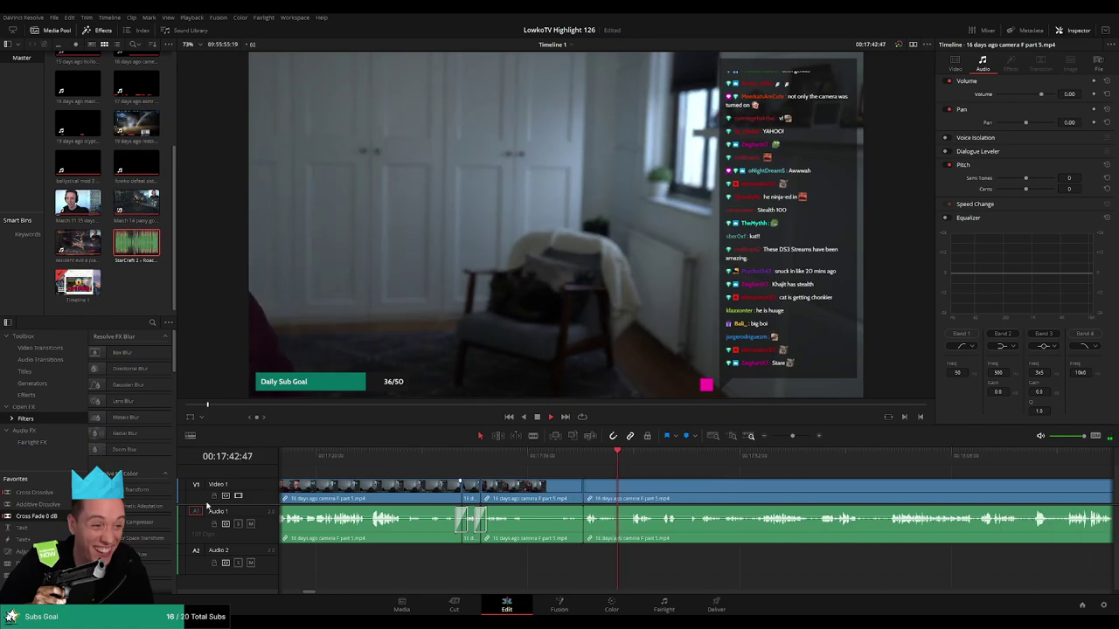
# Review the new join, trim the edit point, and remove the short empty-room remnant
pyautogui.click(632, 464)
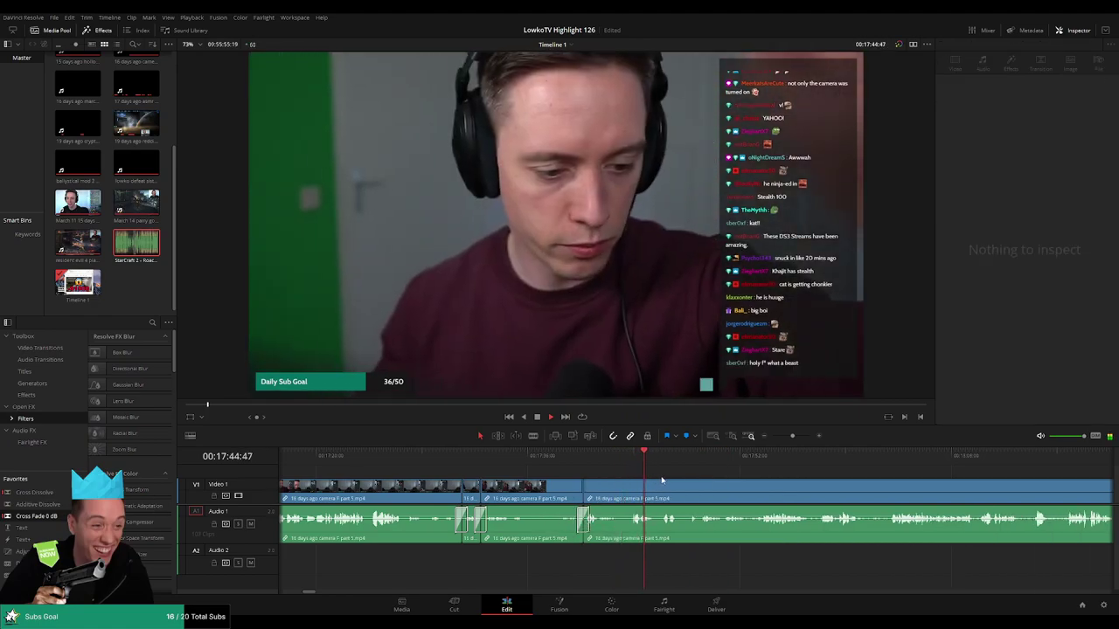
pyautogui.press('space')
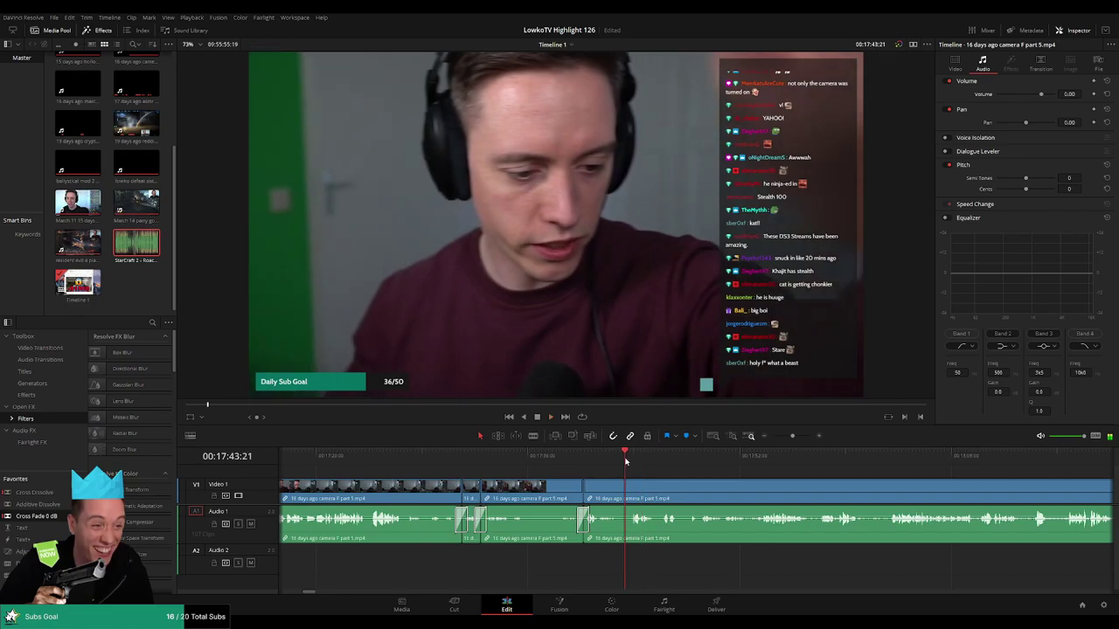
pyautogui.moveTo(626, 489); pyautogui.dragTo(631, 492)
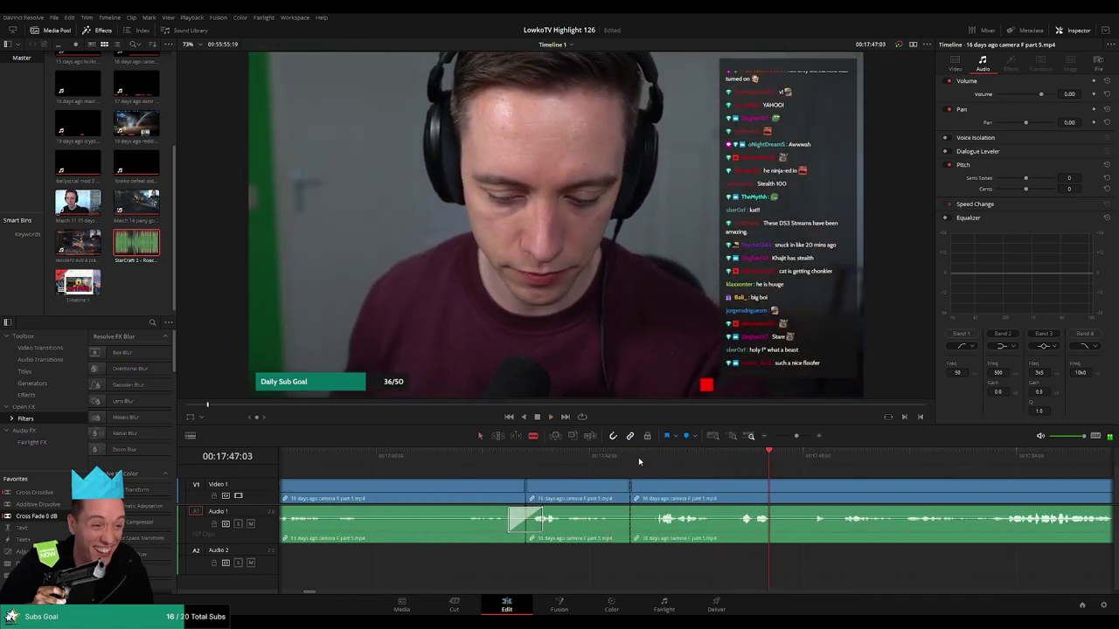
pyautogui.click(638, 457)
pyautogui.click(610, 455)
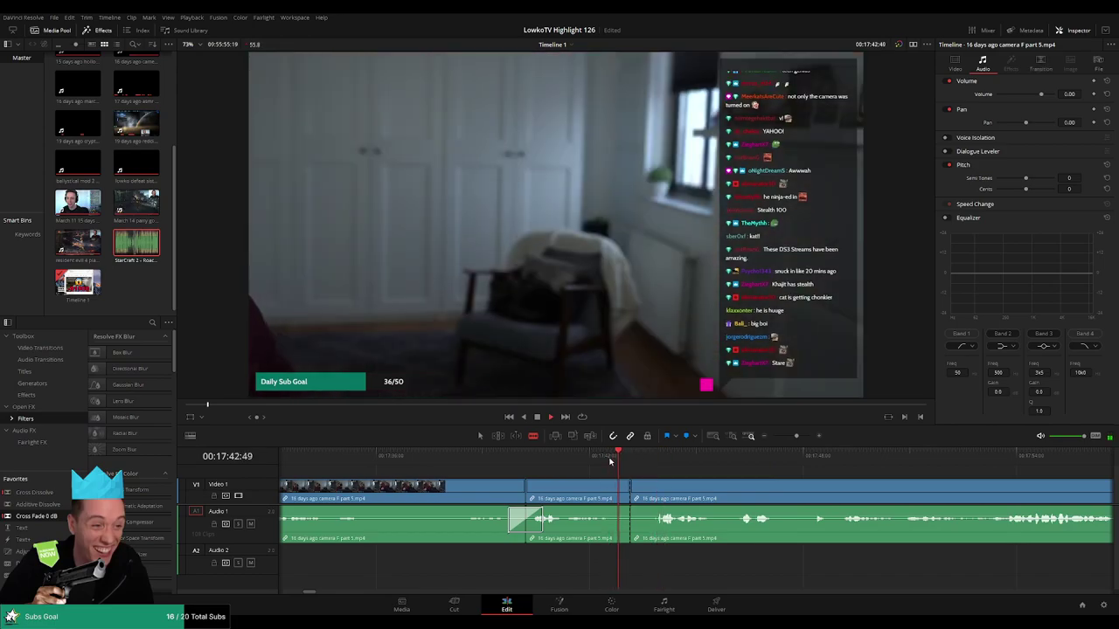
pyautogui.moveTo(630, 487)
pyautogui.mouseDown()
pyautogui.moveTo(660, 486)
pyautogui.moveTo(625, 491)
pyautogui.mouseUp()
pyautogui.click(594, 458)
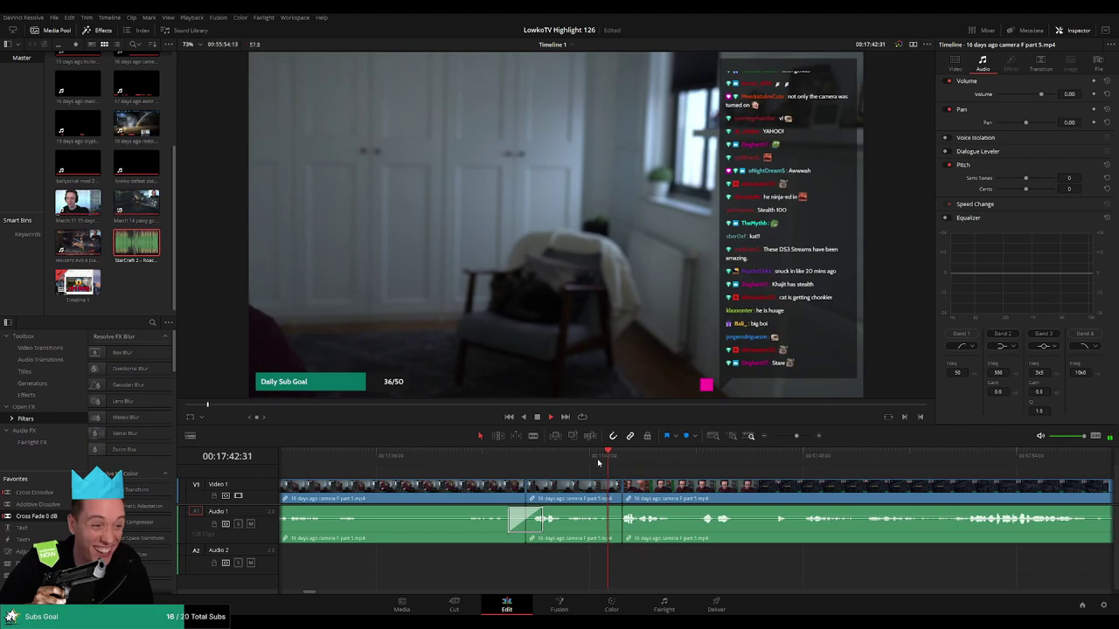
pyautogui.hscroll(3, 582, 464)
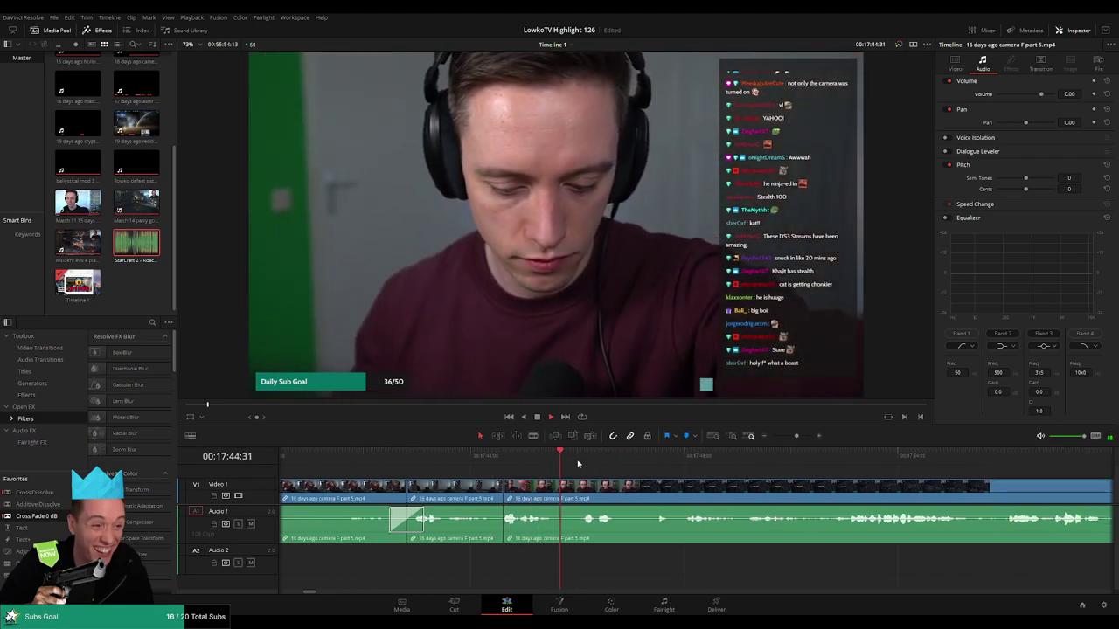
# Remove an idle stretch from the gameplay, review it, then undo the removal
pyautogui.click(620, 457)
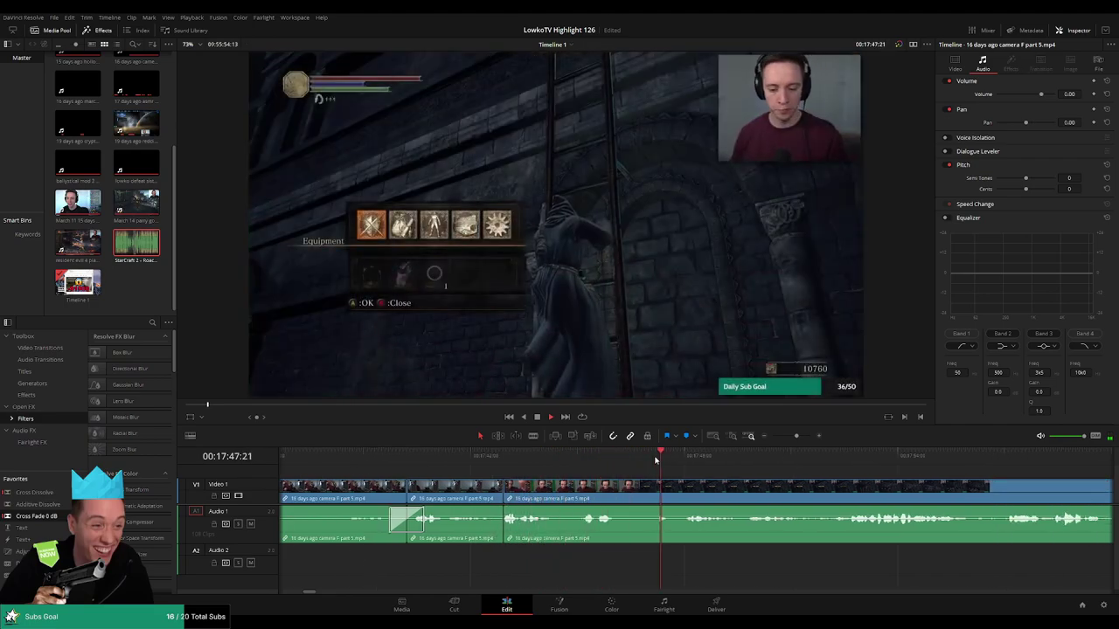
pyautogui.moveTo(644, 486)
pyautogui.mouseDown()
pyautogui.moveTo(699, 497)
pyautogui.moveTo(680, 495)
pyautogui.mouseUp()
pyautogui.click(653, 499)
pyautogui.press('Delete')
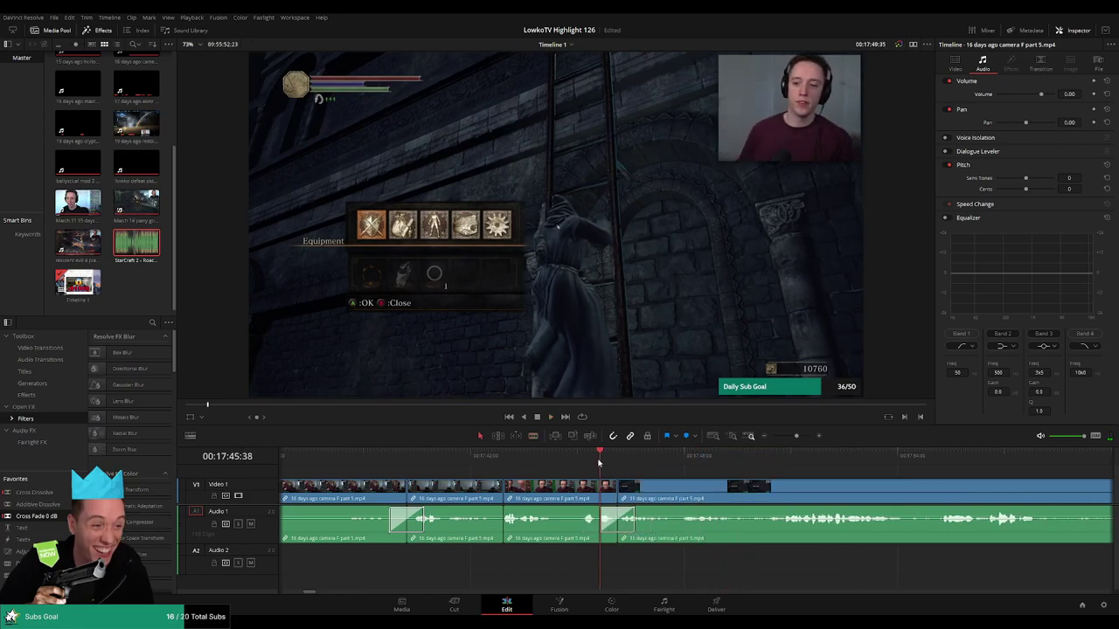
pyautogui.press('space')
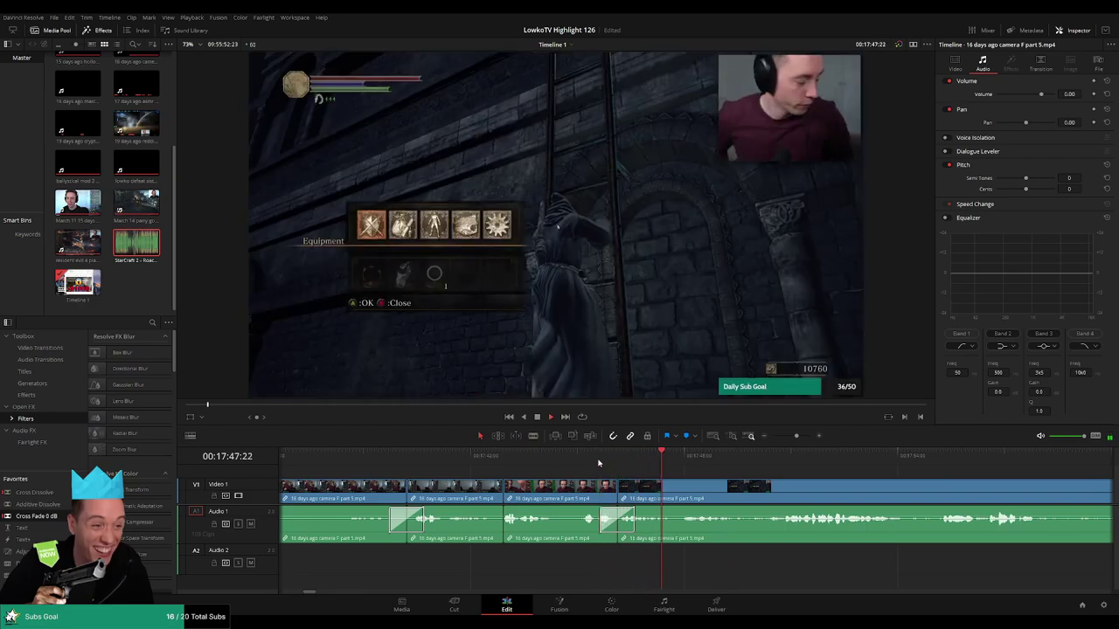
pyautogui.hscroll(3, 599, 463)
pyautogui.click(572, 458)
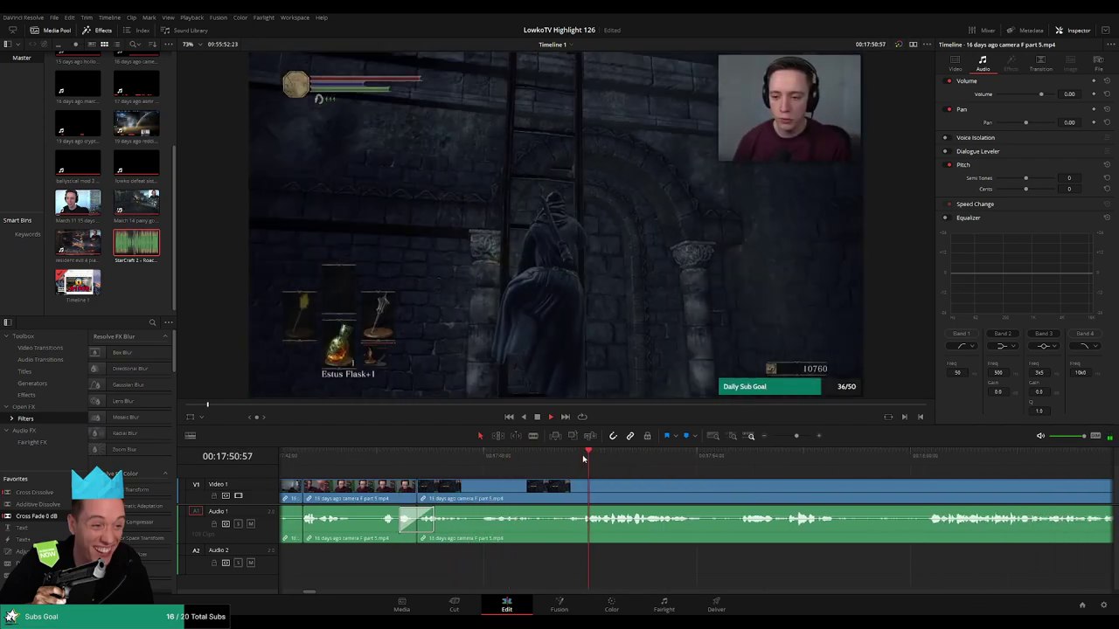
pyautogui.hotkey('ctrl', 'z')
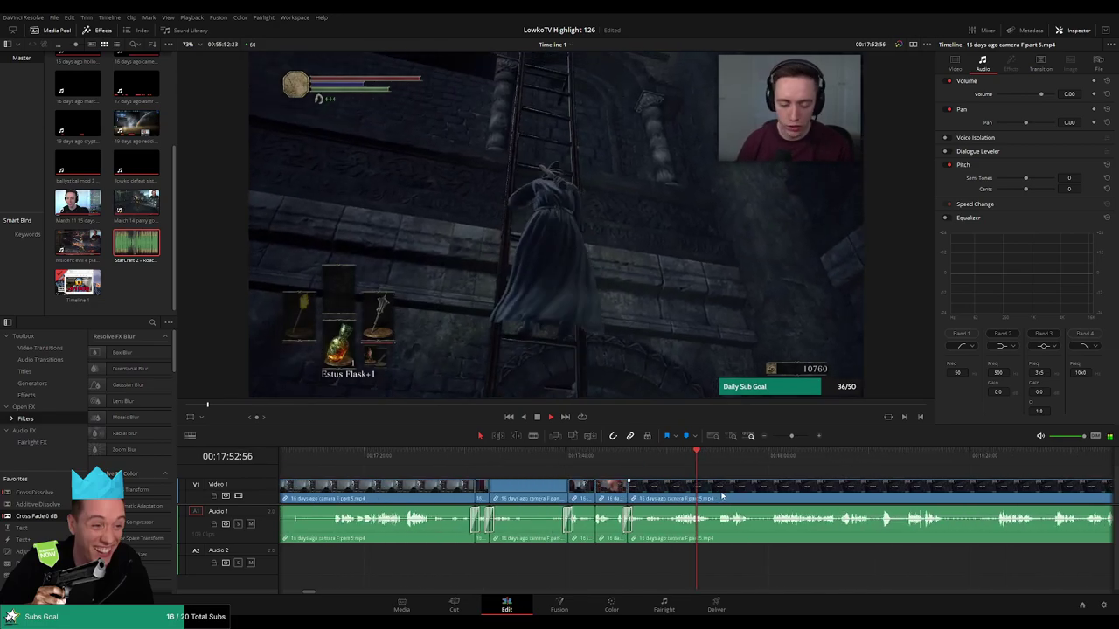
# Blade out a short idle segment, delete it, and review at double speed
pyautogui.hscroll(3, 599, 489)
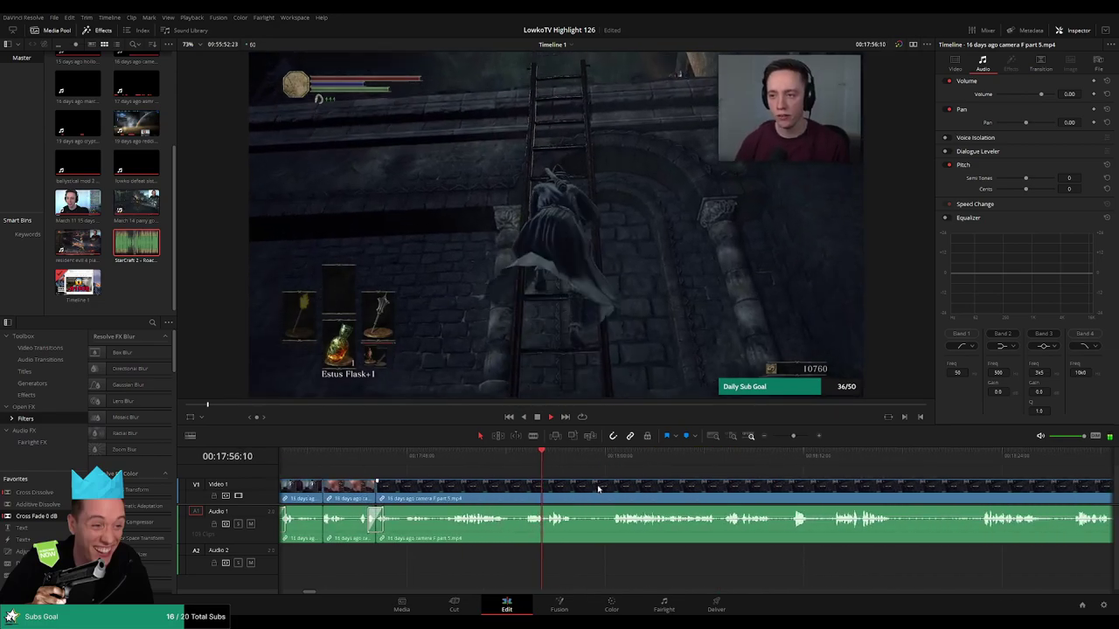
pyautogui.press('b')
pyautogui.click(594, 494)
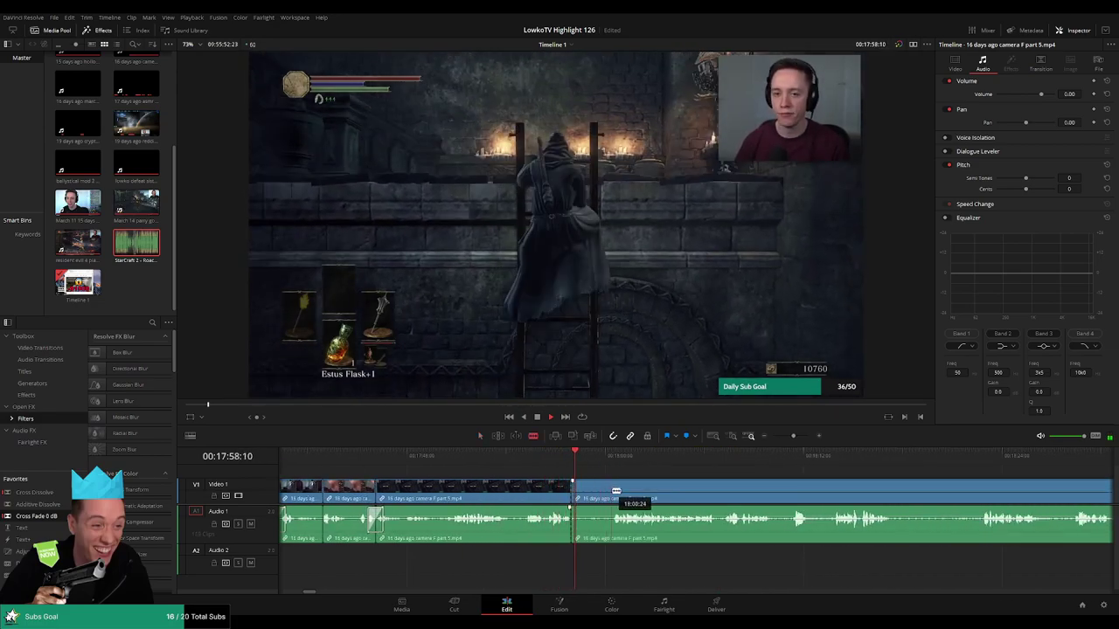
pyautogui.click(616, 494)
pyautogui.press('a')
pyautogui.click(594, 494)
pyautogui.press('Delete')
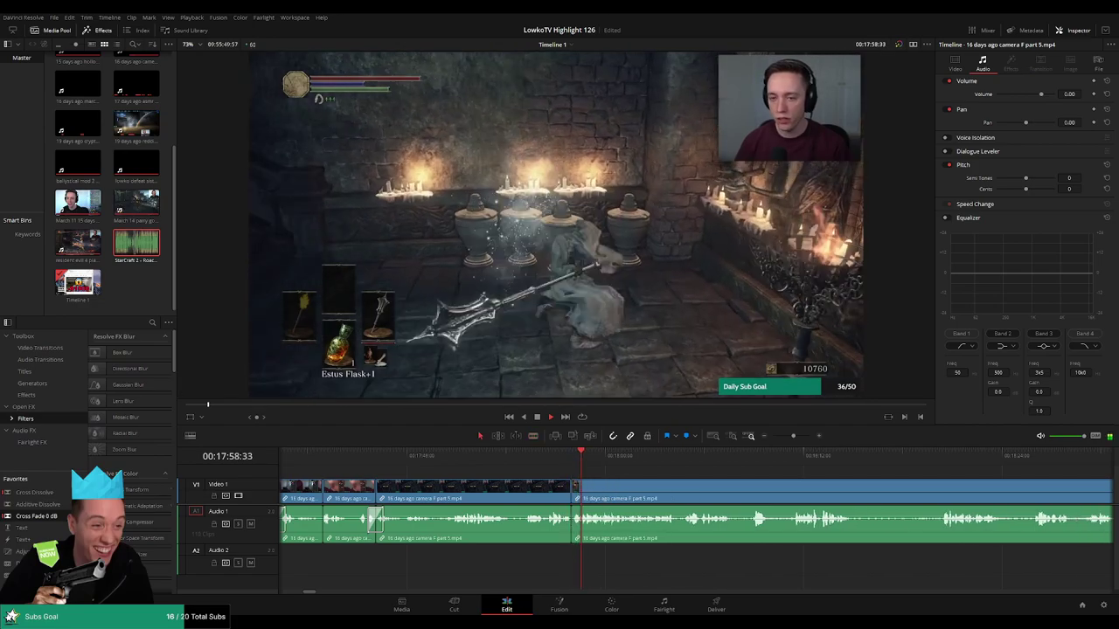
pyautogui.press('l')
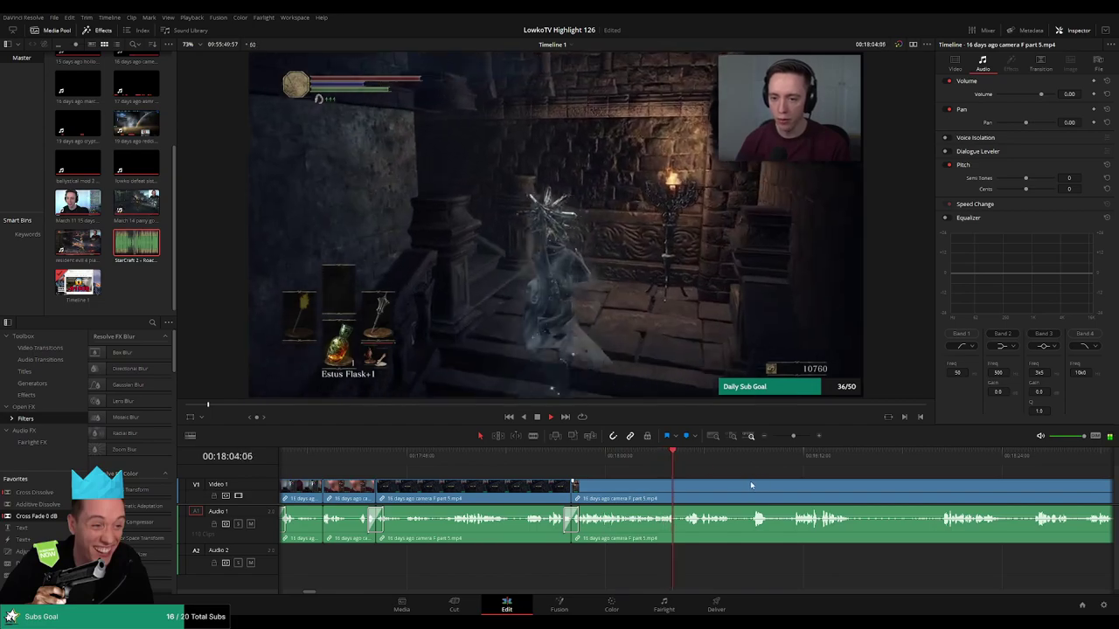
# Trim away the idle footage after the cut and rewatch the trimmed section
pyautogui.hscroll(3, 613, 479)
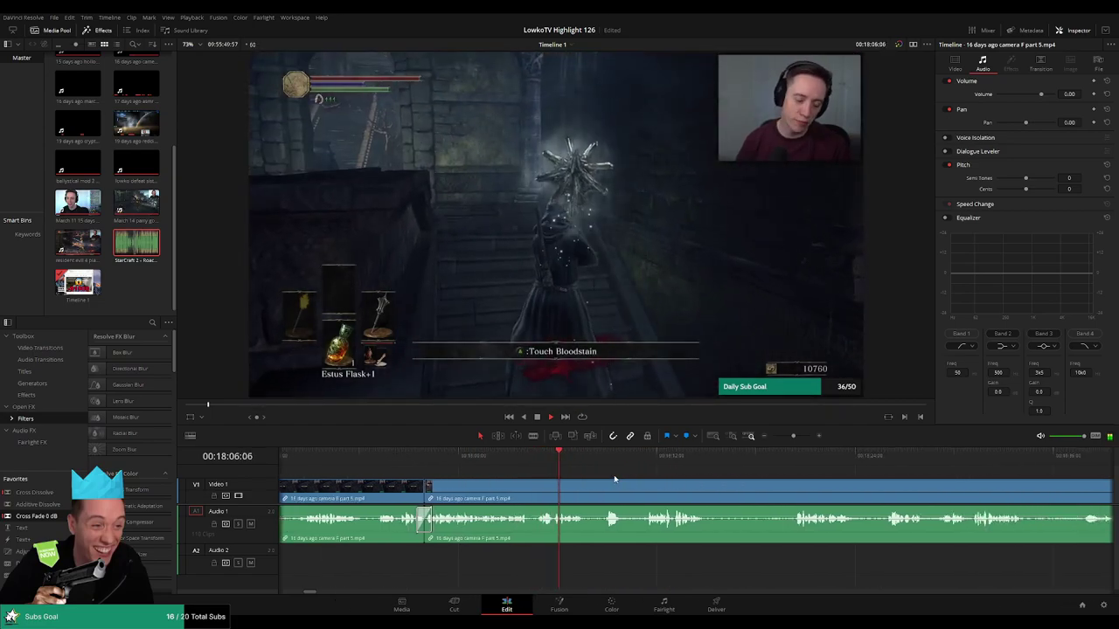
pyautogui.hscroll(3, 613, 478)
pyautogui.click(491, 455)
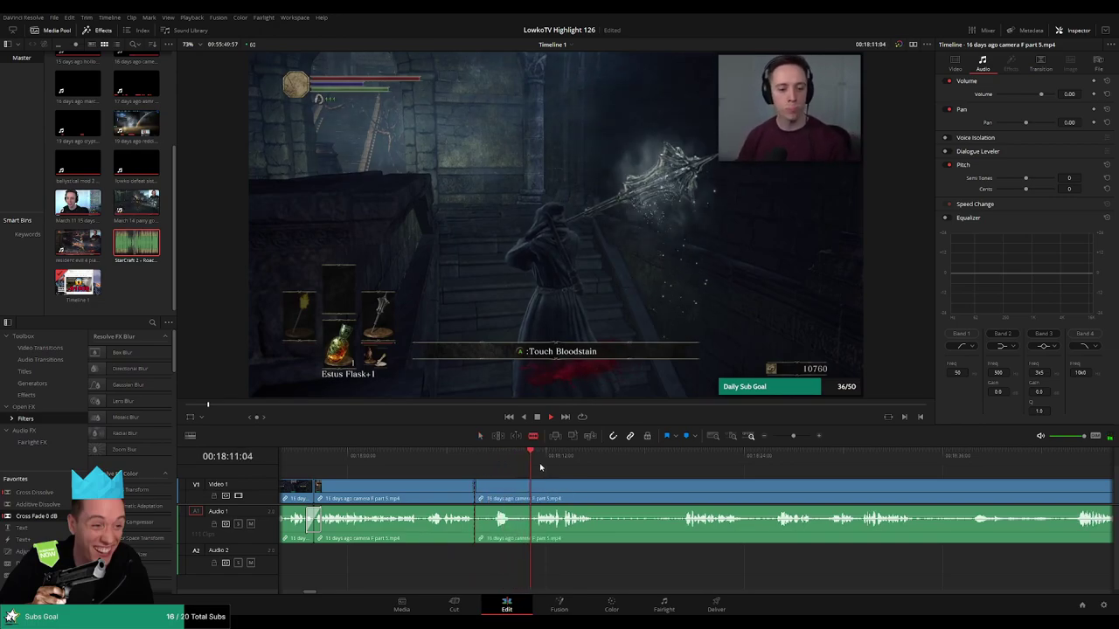
pyautogui.moveTo(539, 481); pyautogui.dragTo(475, 482)
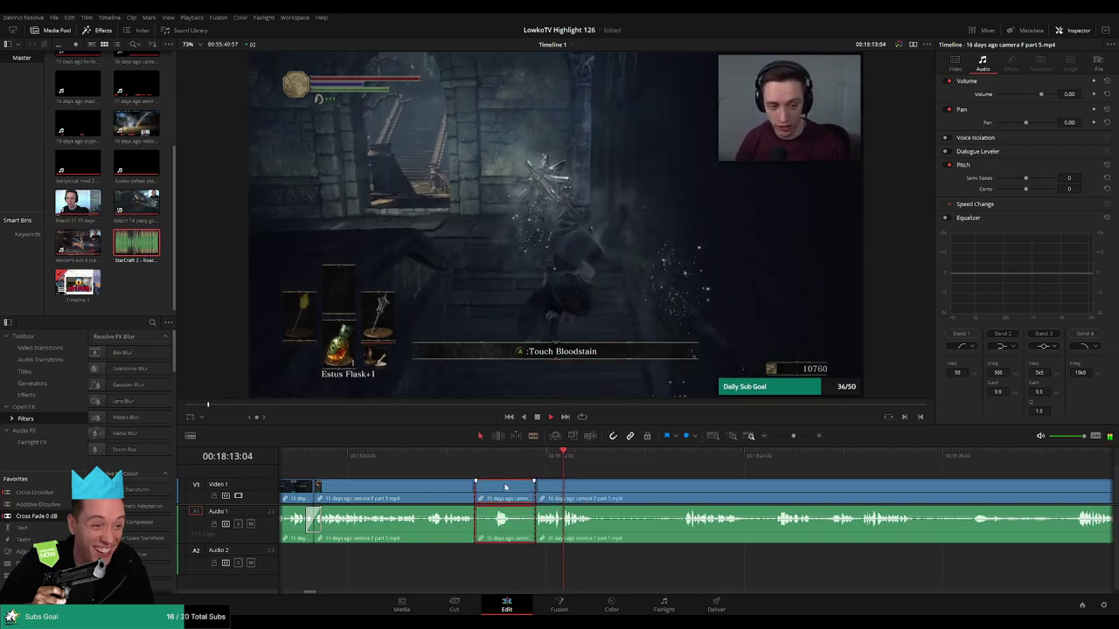
pyautogui.click(461, 455)
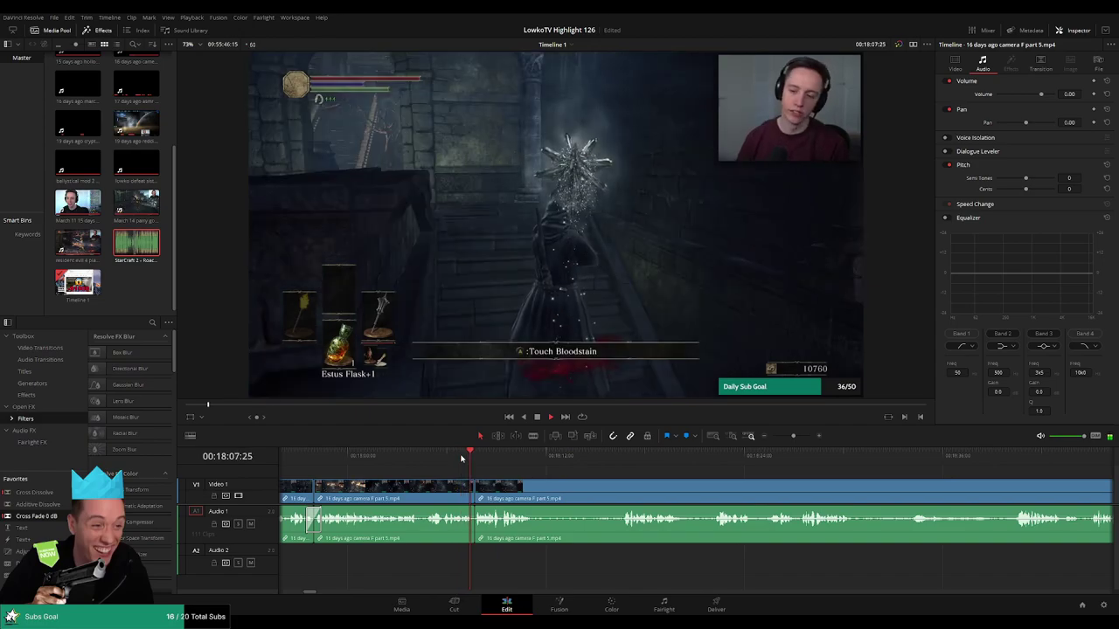
# Split out the next idle part, delete it, and remove the leftover gap
pyautogui.press('b')
pyautogui.click(535, 489)
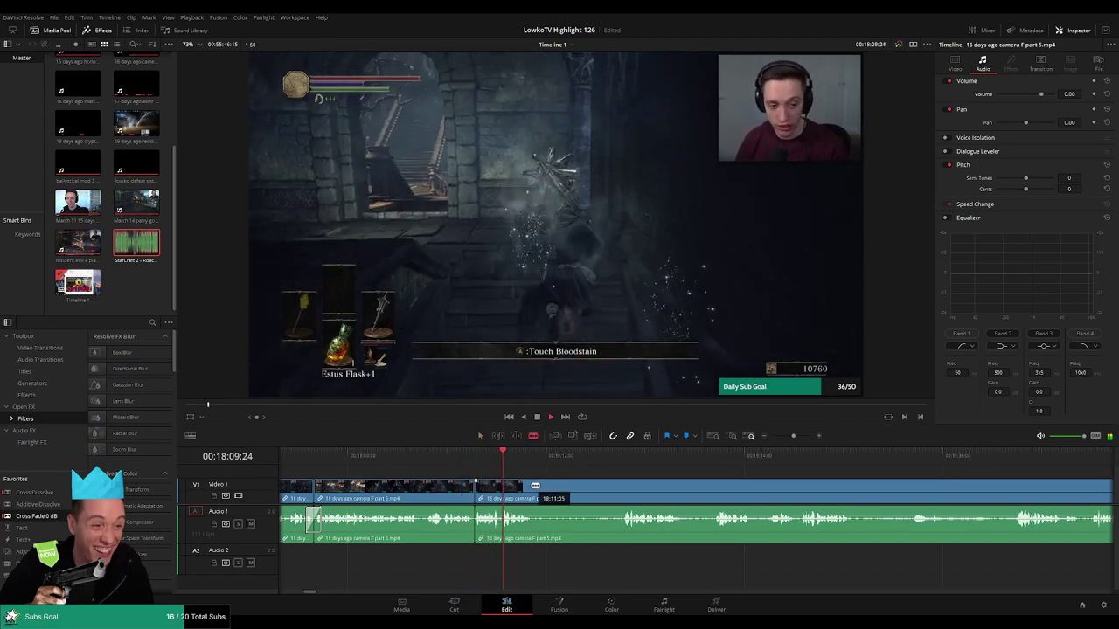
pyautogui.click(620, 455)
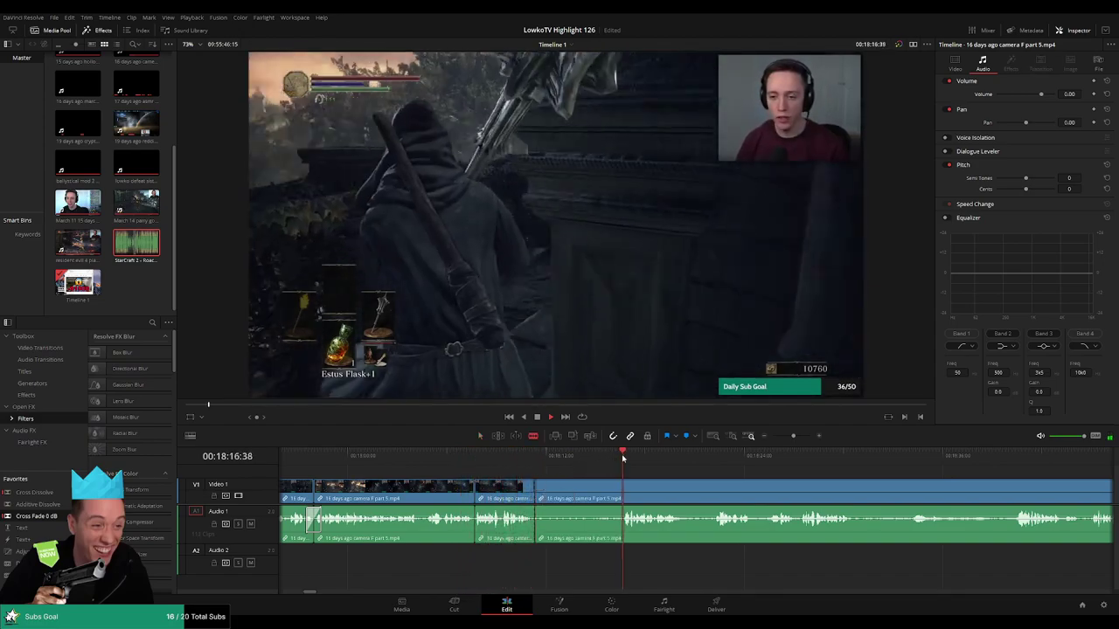
pyautogui.click(626, 489)
pyautogui.press('a')
pyautogui.click(582, 490)
pyautogui.press('Delete')
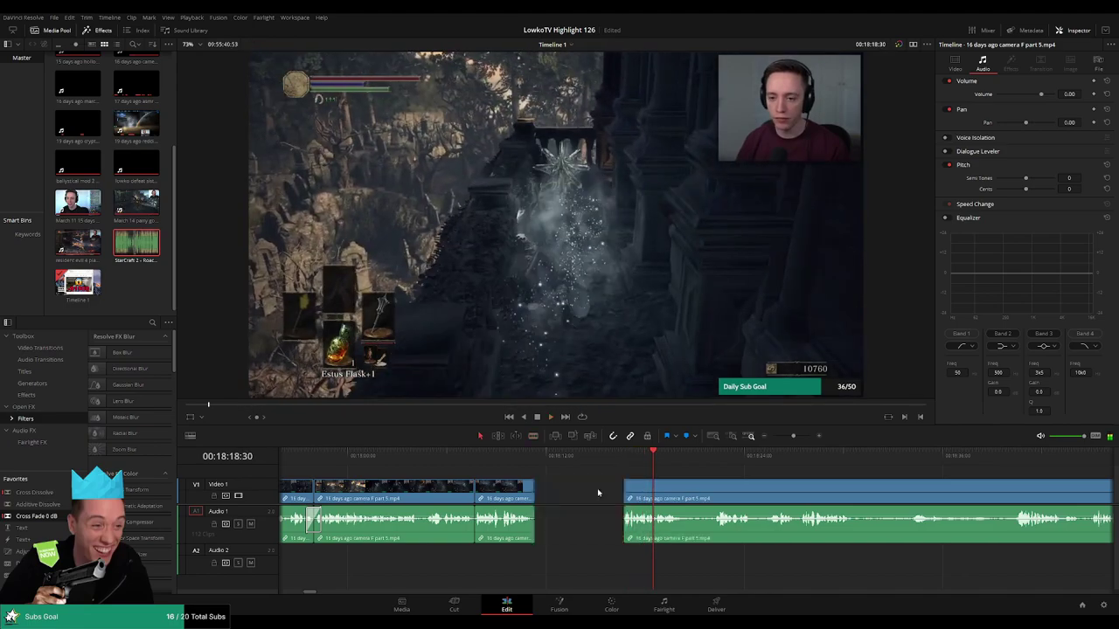
pyautogui.click(600, 492)
pyautogui.press('Delete')
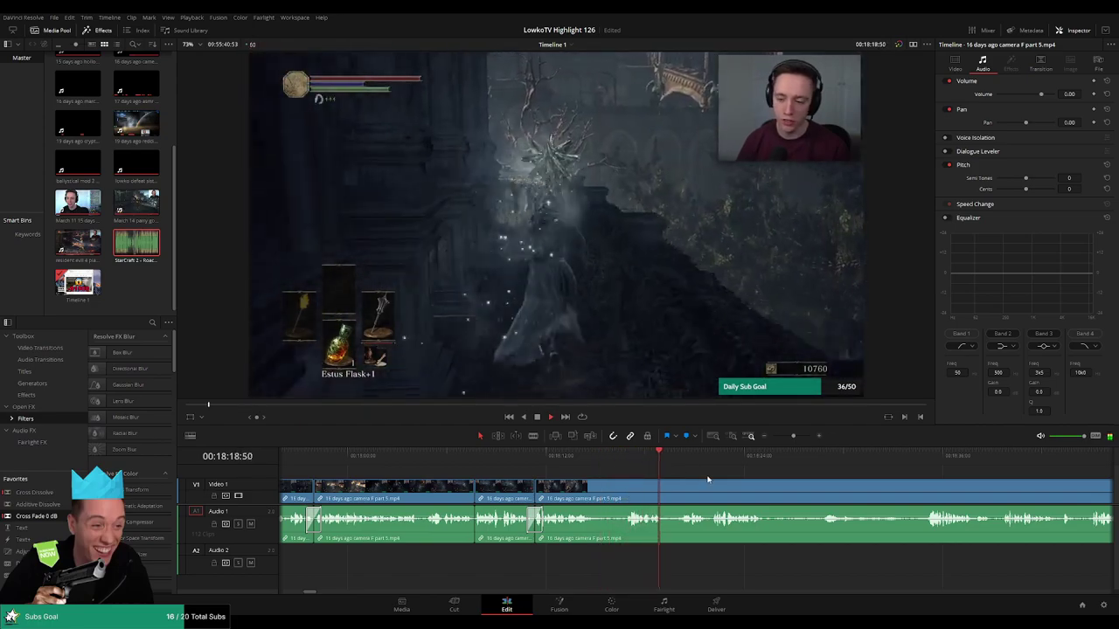
# Cut the idle part before the stair scene and ripple-delete it
pyautogui.hscroll(2, 728, 481)
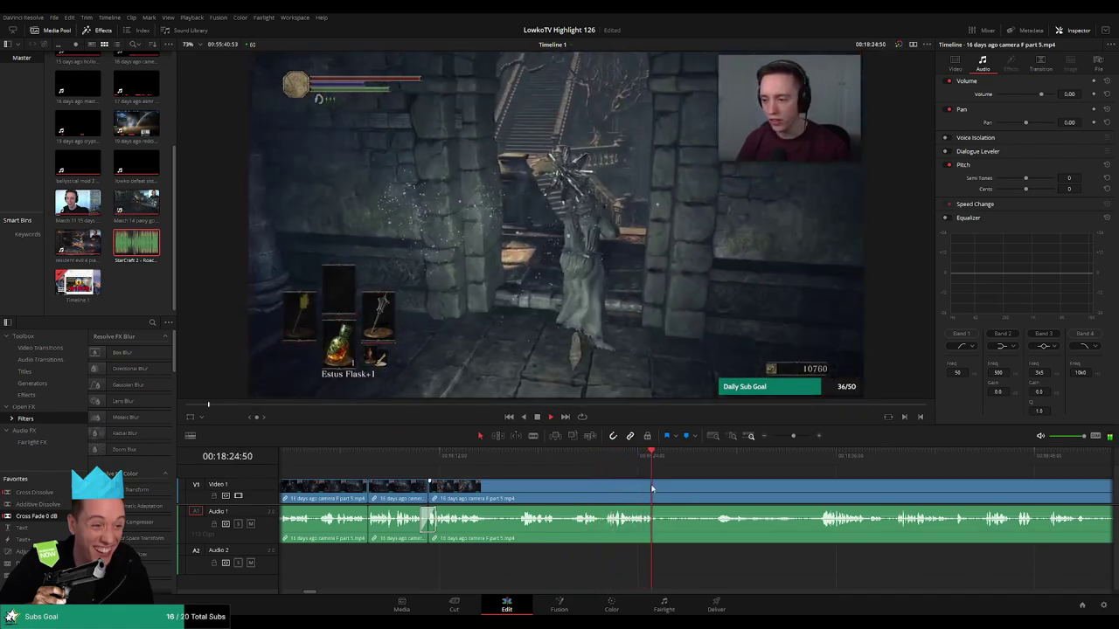
pyautogui.press('b')
pyautogui.click(662, 495)
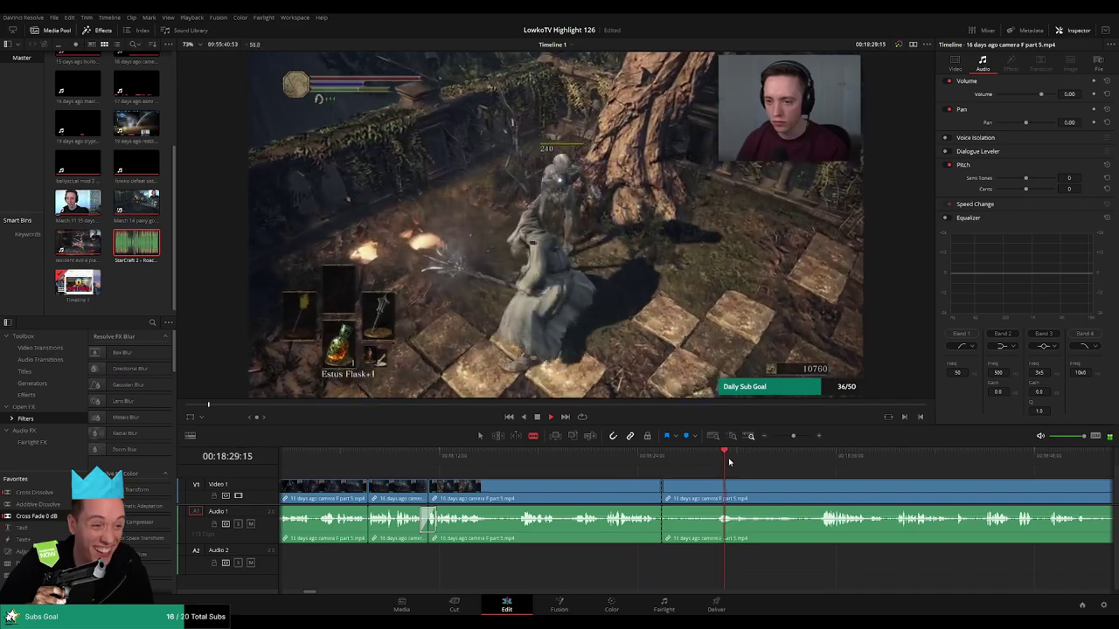
pyautogui.click(805, 457)
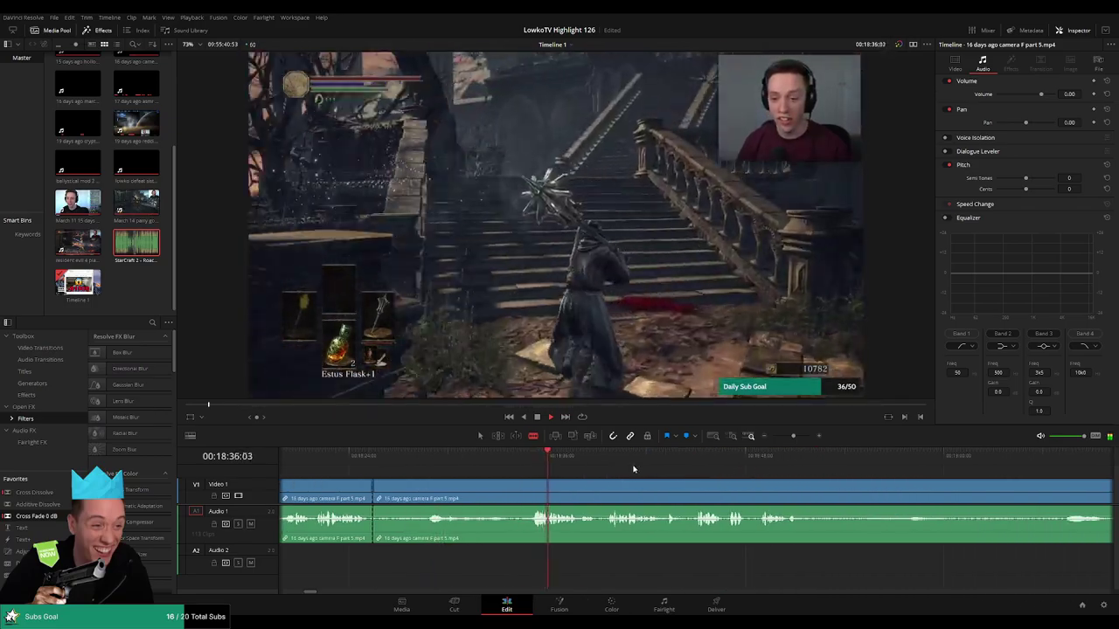
pyautogui.click(530, 494)
pyautogui.click(501, 494)
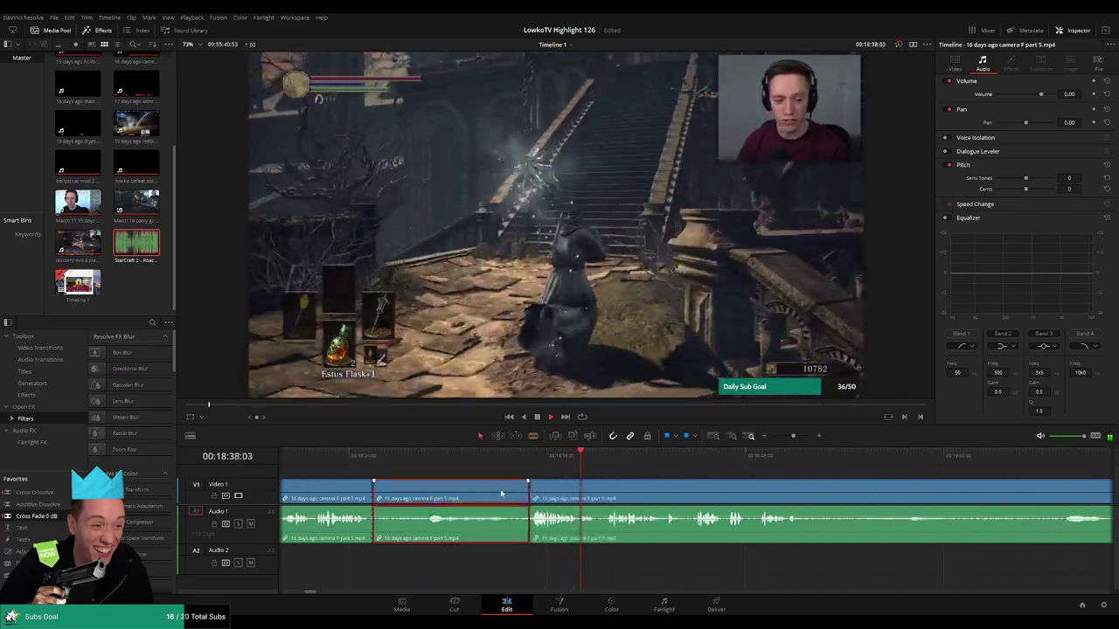
pyautogui.press('Delete')
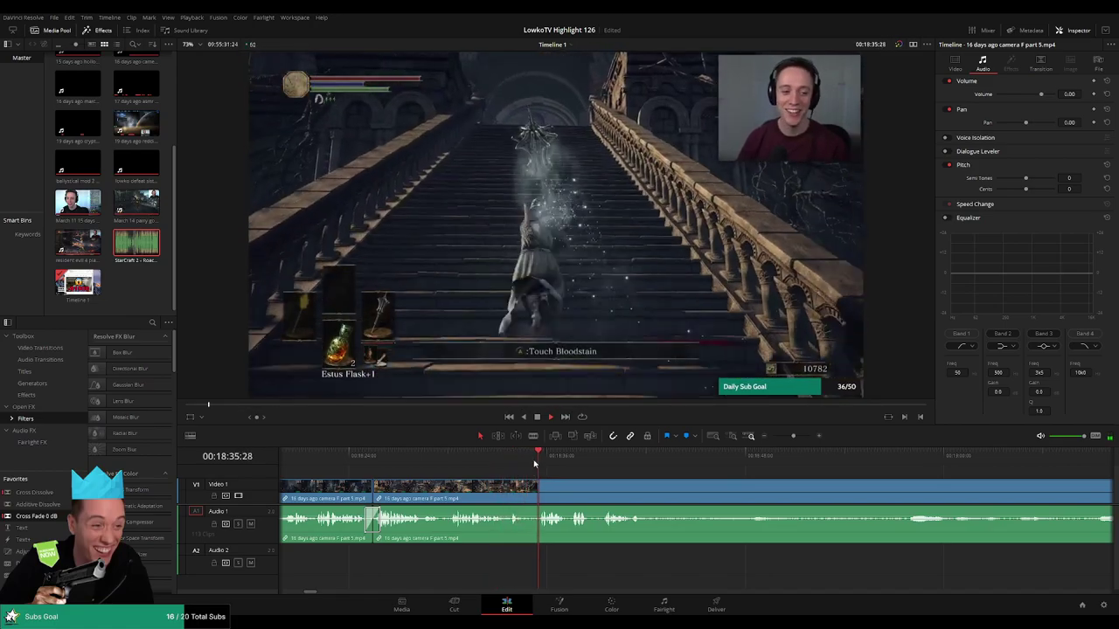
# Split the camera F part 5 clip at the playhead with the Blade tool
pyautogui.hscroll(2, 572, 471)
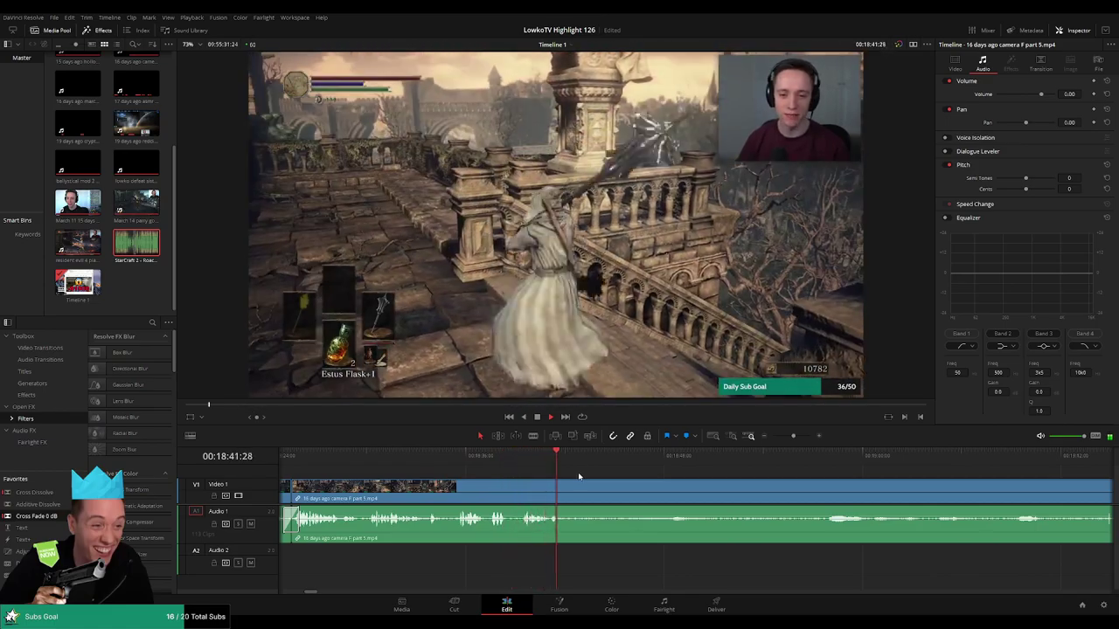
pyautogui.press('b')
pyautogui.click(569, 491)
# Skim ahead through the following gameplay to past 00:20:30
pyautogui.click(811, 457)
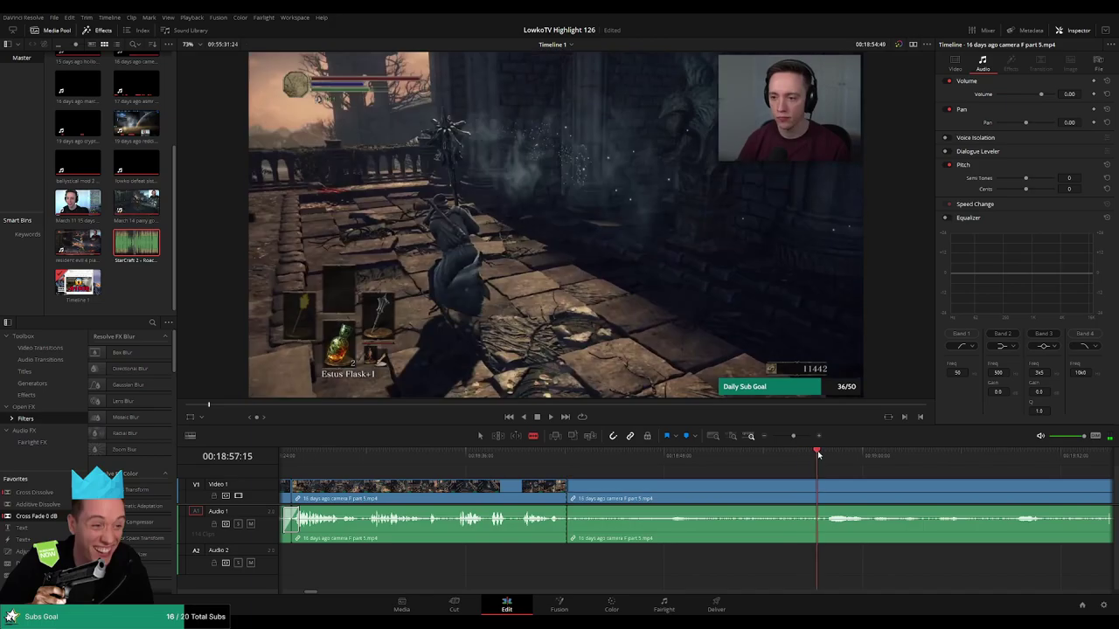
pyautogui.hscroll(3, 807, 461)
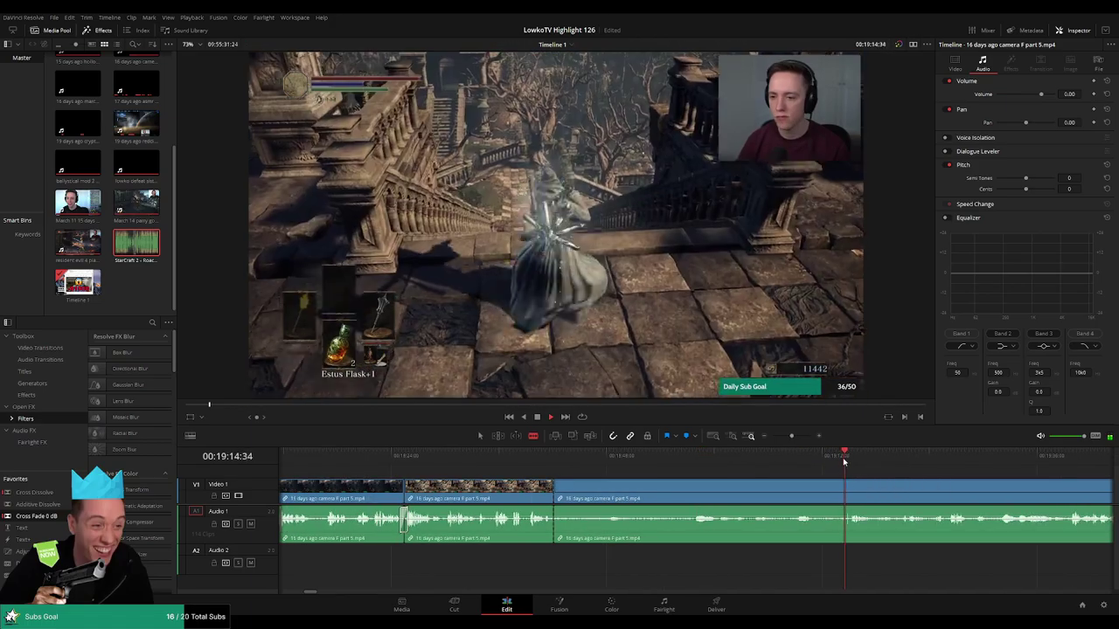
pyautogui.click(802, 457)
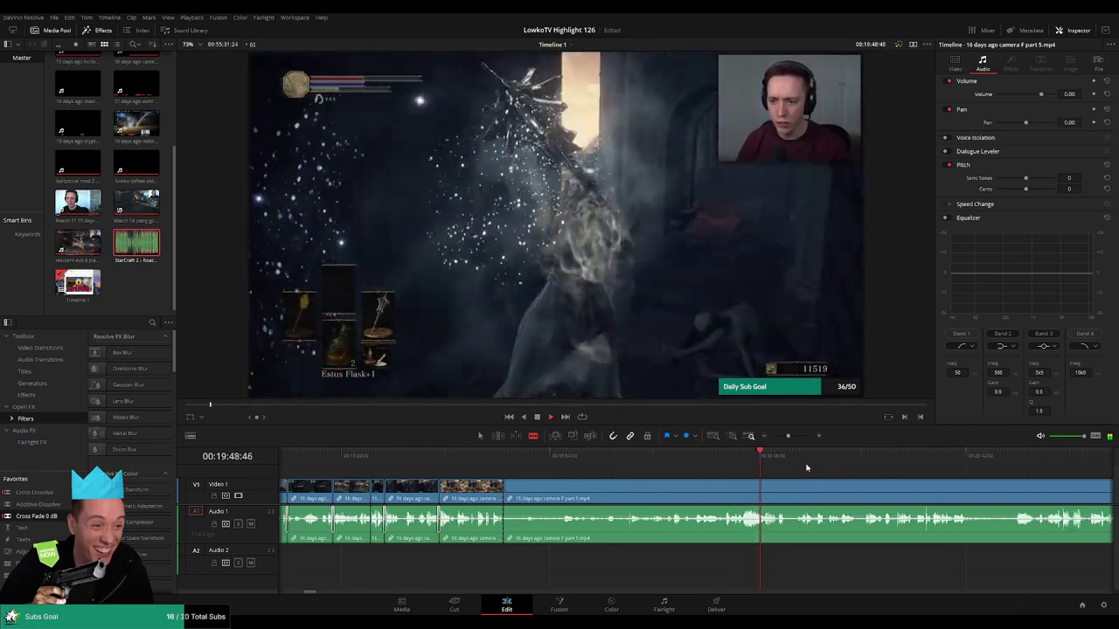
pyautogui.click(795, 461)
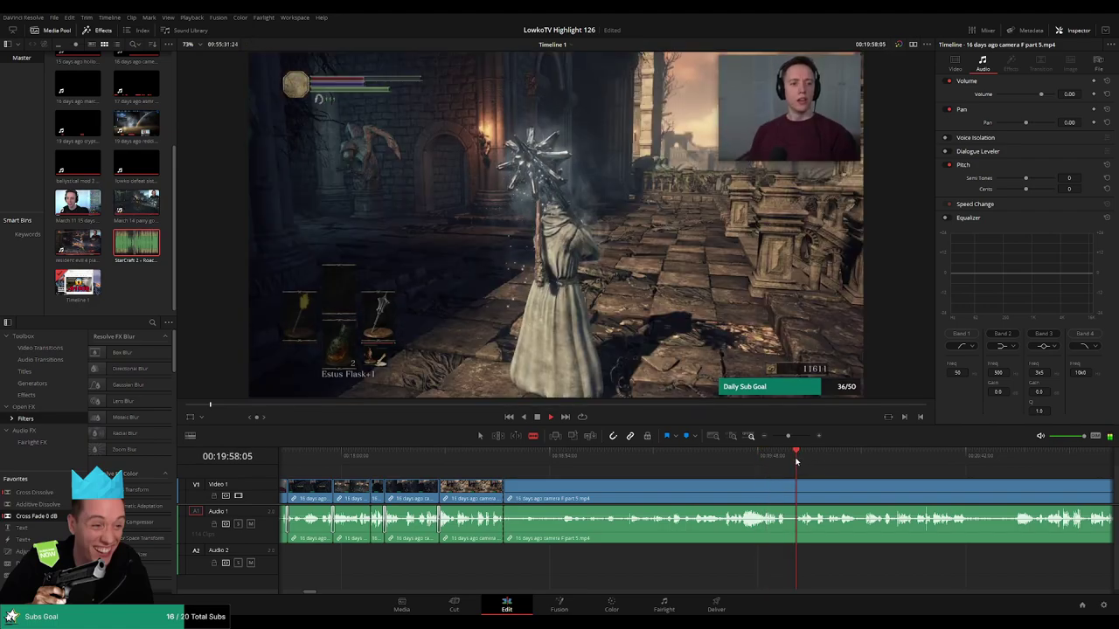
pyautogui.click(875, 461)
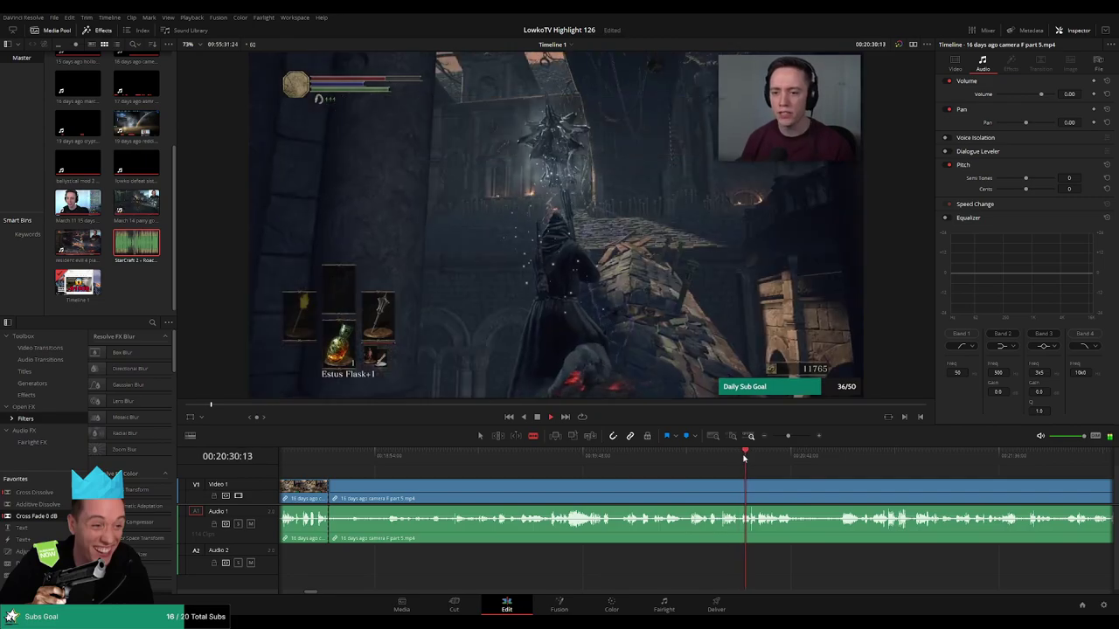
# Skim the camera F part 5 gameplay to preview later fights and locate the idle stretch
pyautogui.click(840, 455)
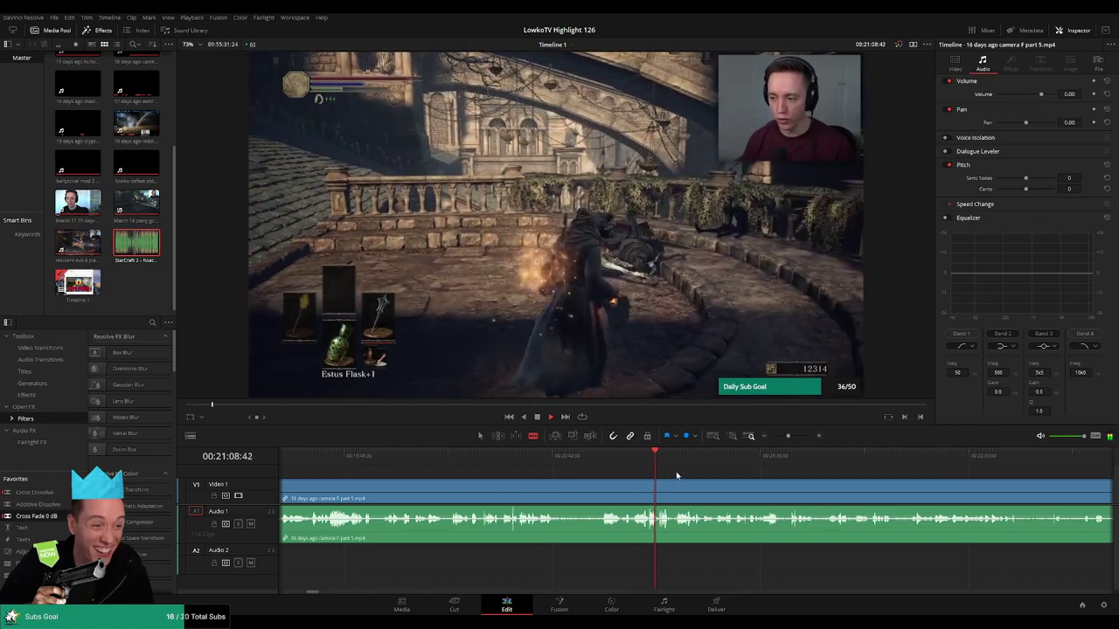
pyautogui.click(590, 458)
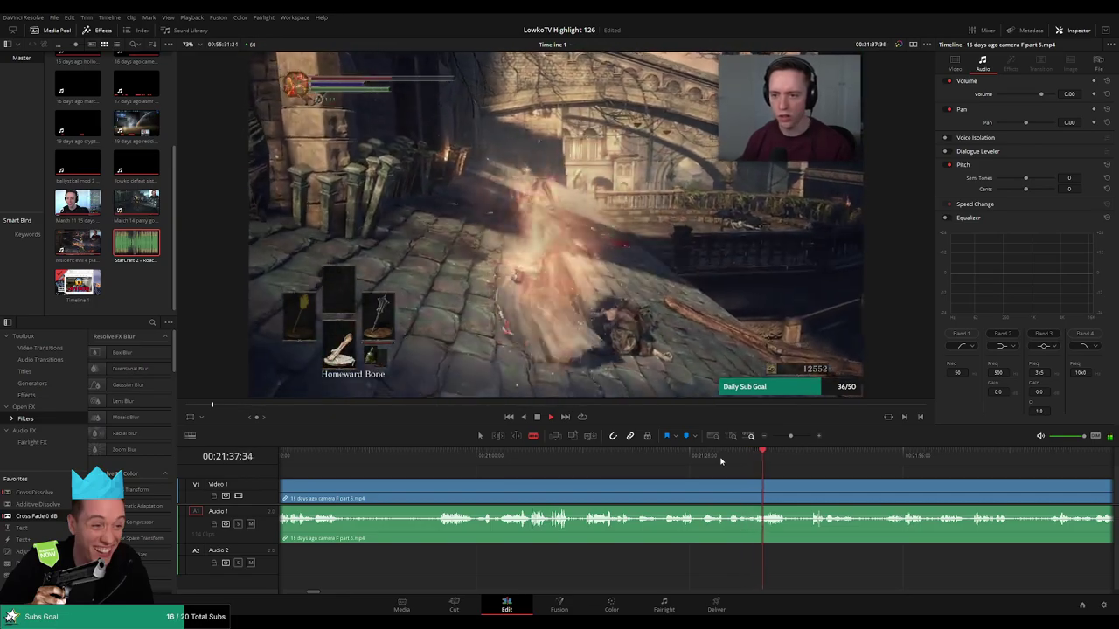
pyautogui.hscroll(2, 731, 459)
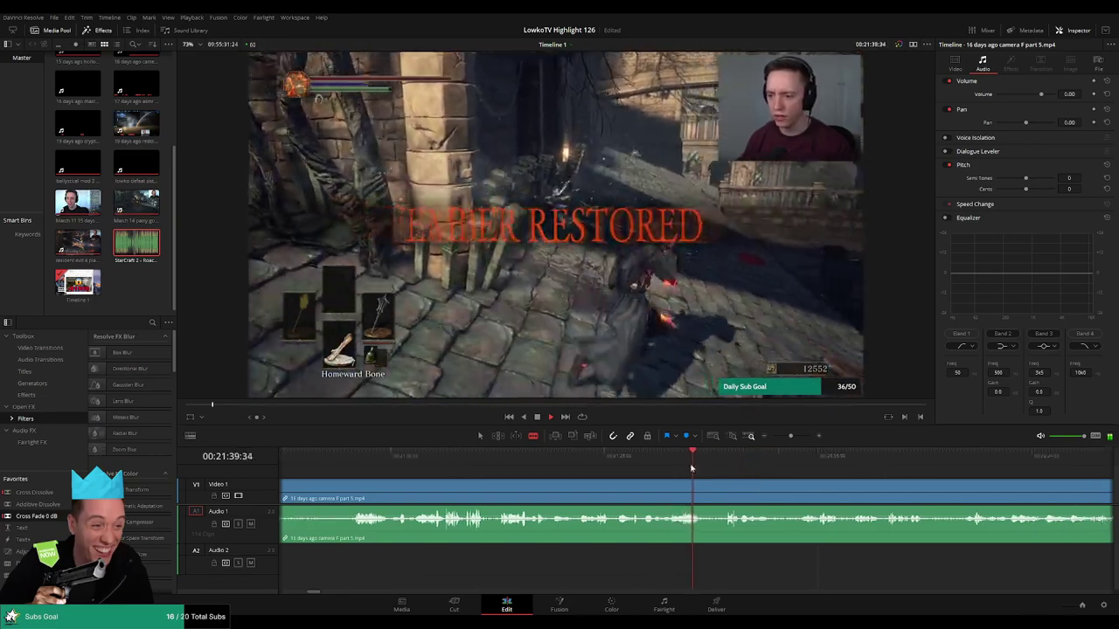
pyautogui.hscroll(2, 629, 450)
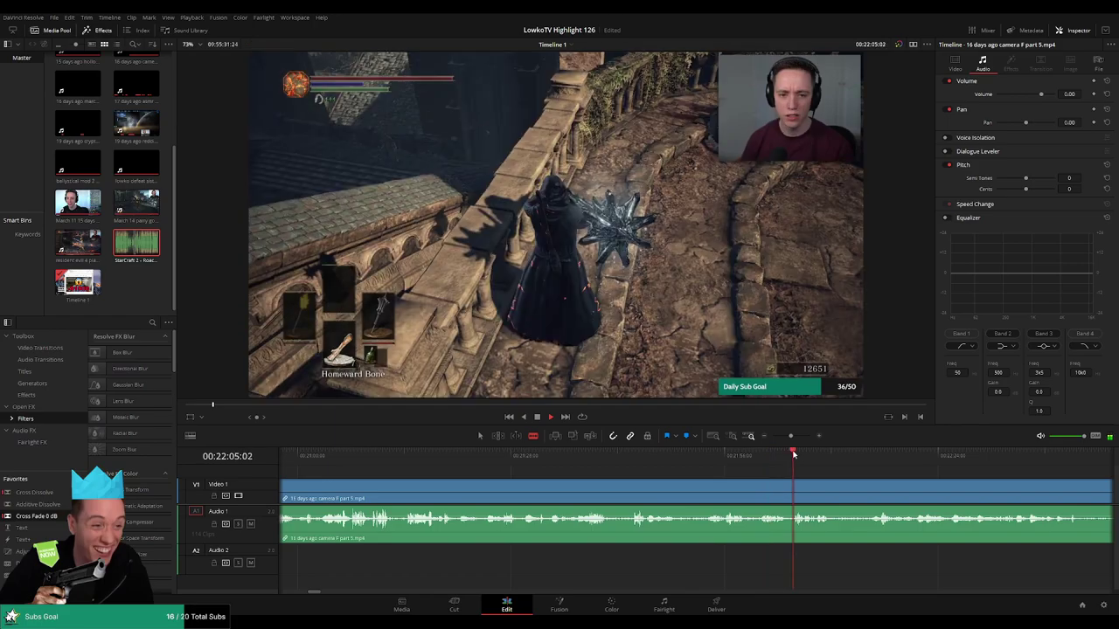
pyautogui.hscroll(3, 750, 468)
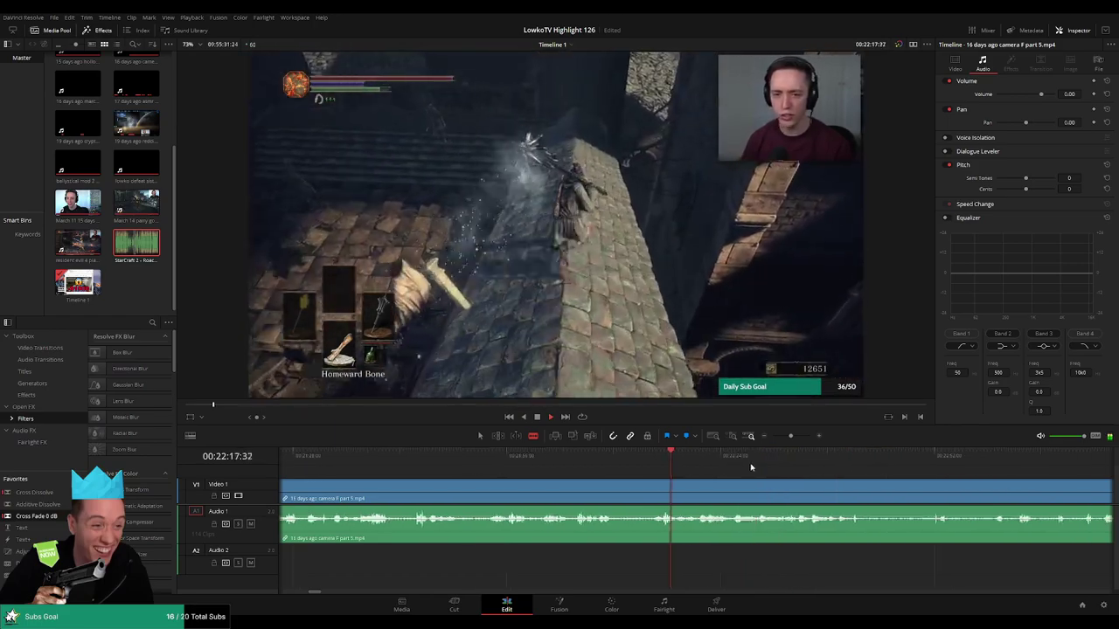
pyautogui.hscroll(4, 755, 470)
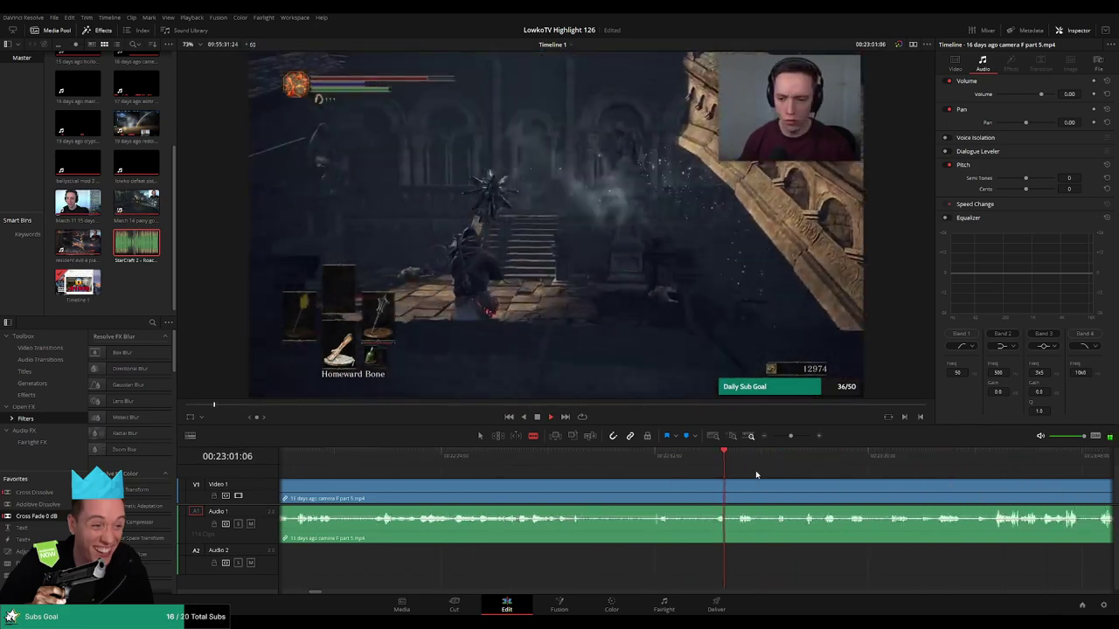
pyautogui.click(983, 472)
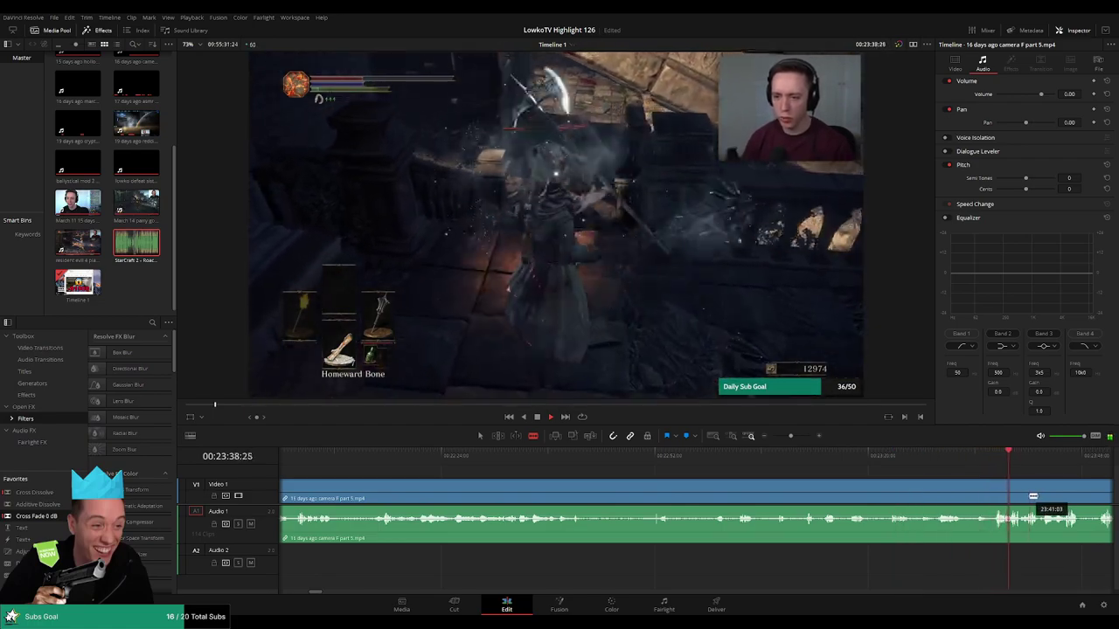
pyautogui.hscroll(2, 1041, 495)
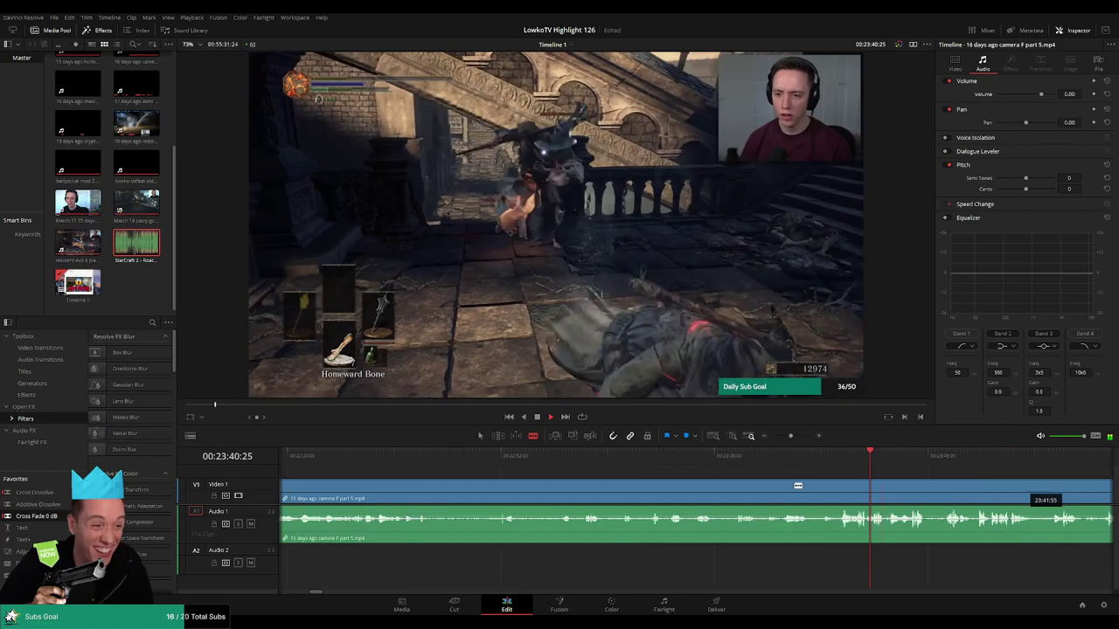
pyautogui.hscroll(3, 799, 483)
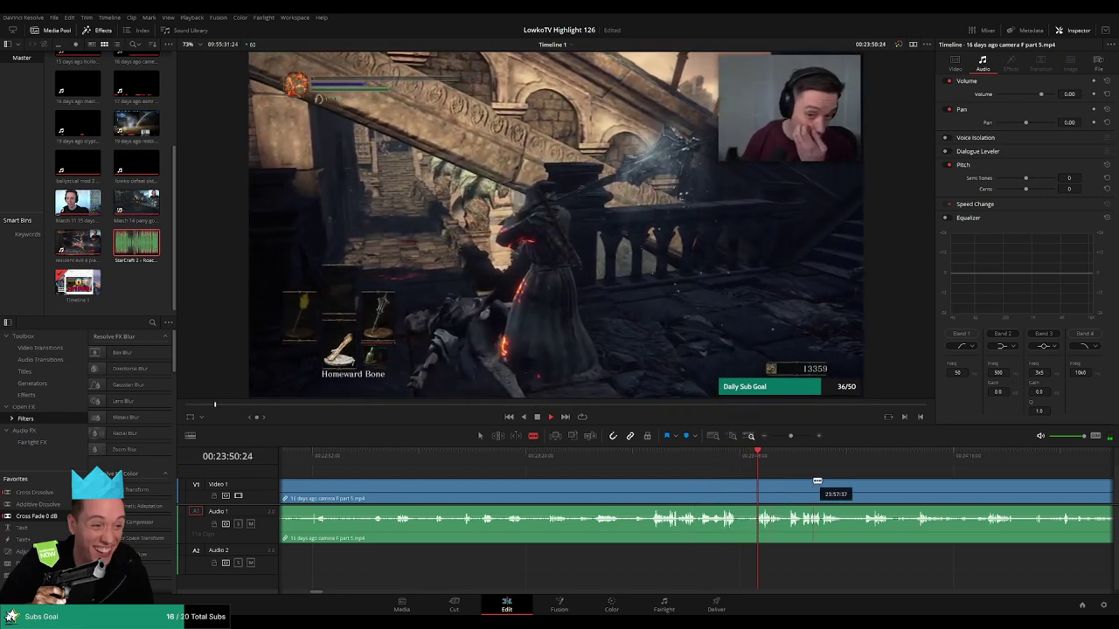
pyautogui.hscroll(2, 760, 480)
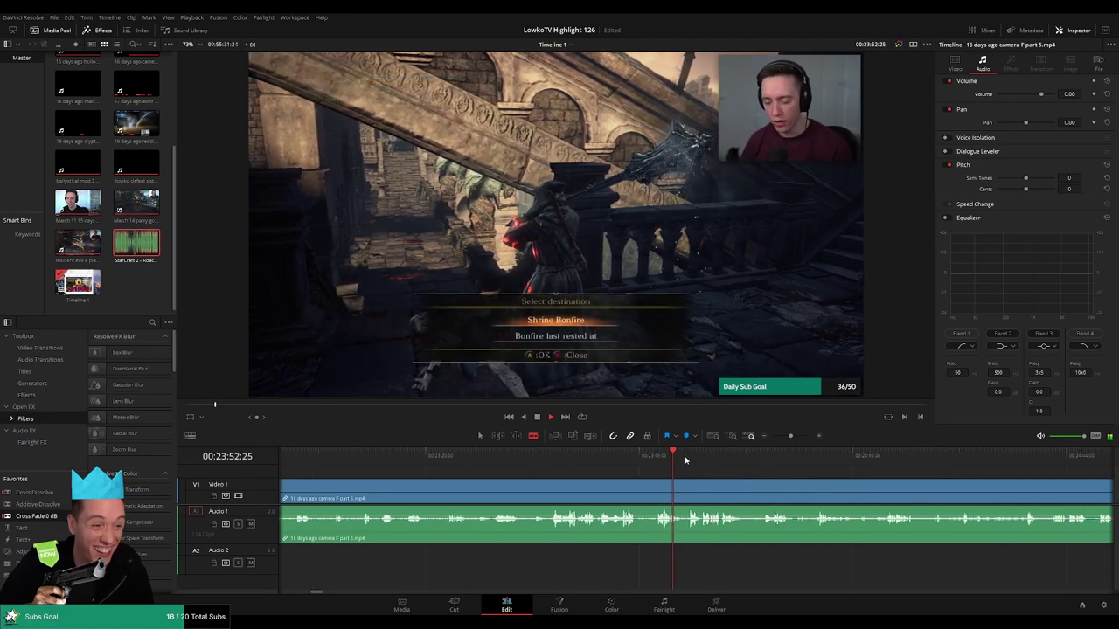
# Ripple delete the idle camera F part 5 segment sitting before the March 11 camera clip
pyautogui.click(686, 460)
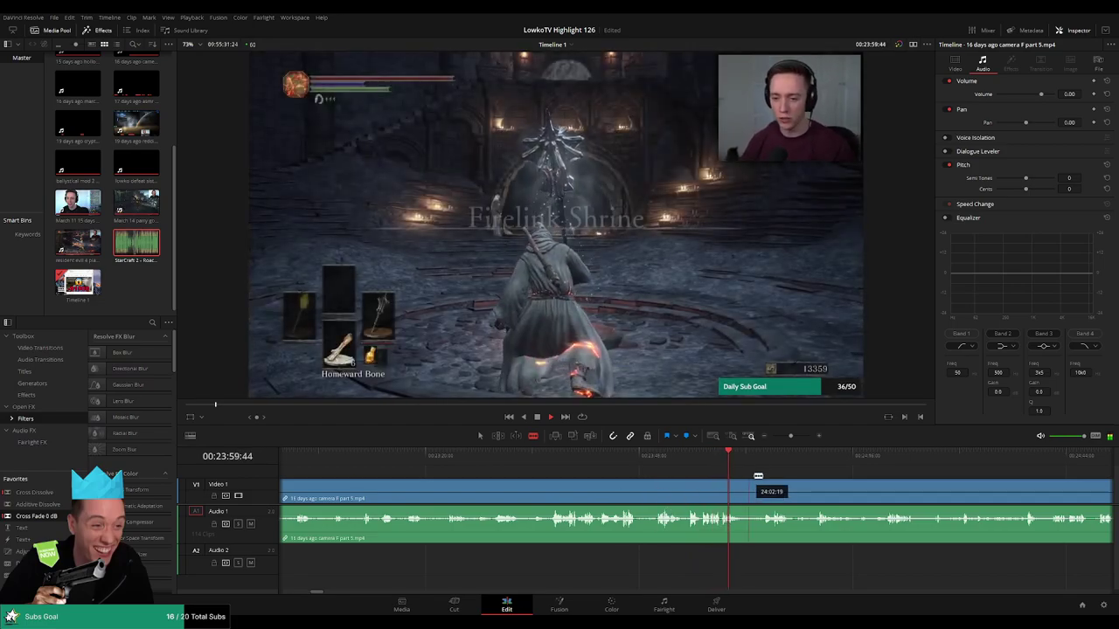
pyautogui.click(771, 453)
pyautogui.scroll(-5, 774, 456)
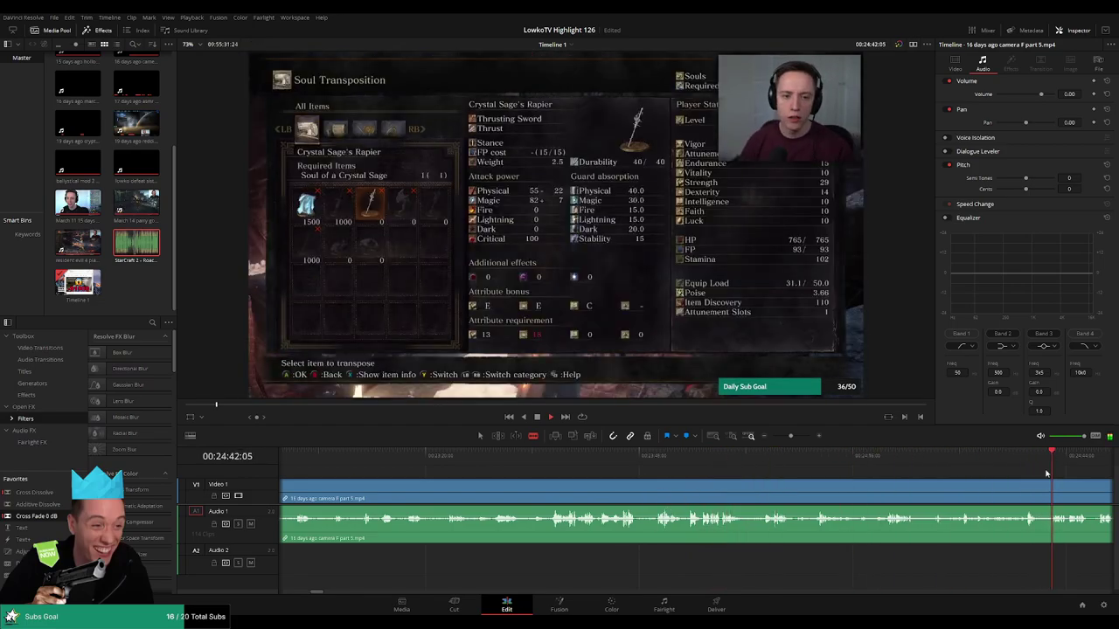
pyautogui.scroll(-2, 777, 460)
pyautogui.scroll(-2, 777, 460)
pyautogui.scroll(-3, 773, 456)
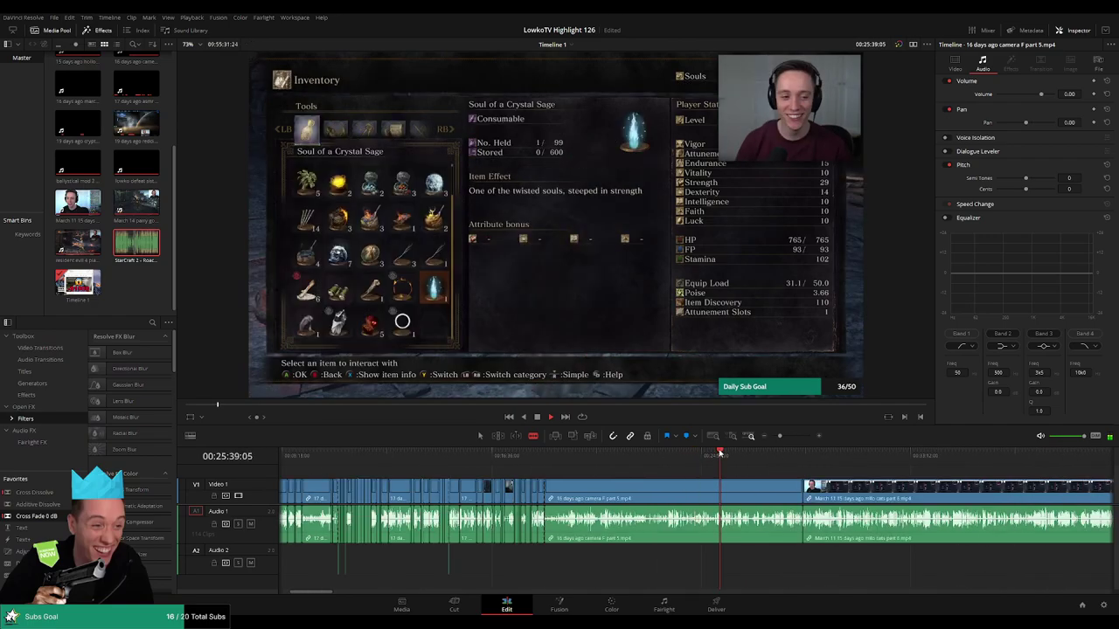
pyautogui.scroll(-5, 769, 452)
pyautogui.scroll(-4, 769, 452)
pyautogui.click(721, 498)
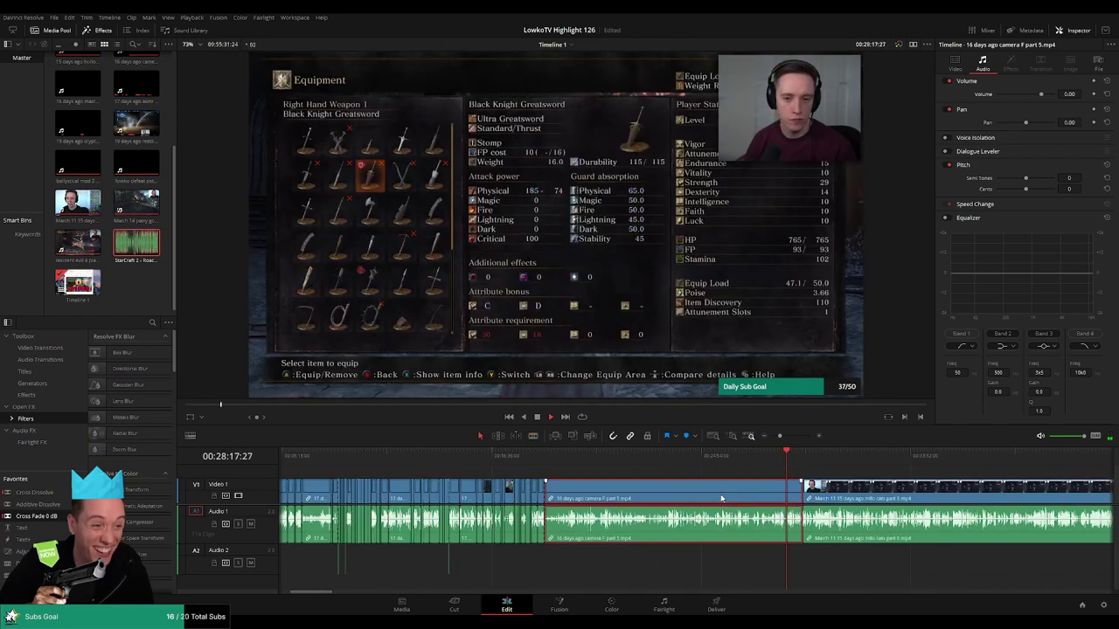
pyautogui.press('Delete')
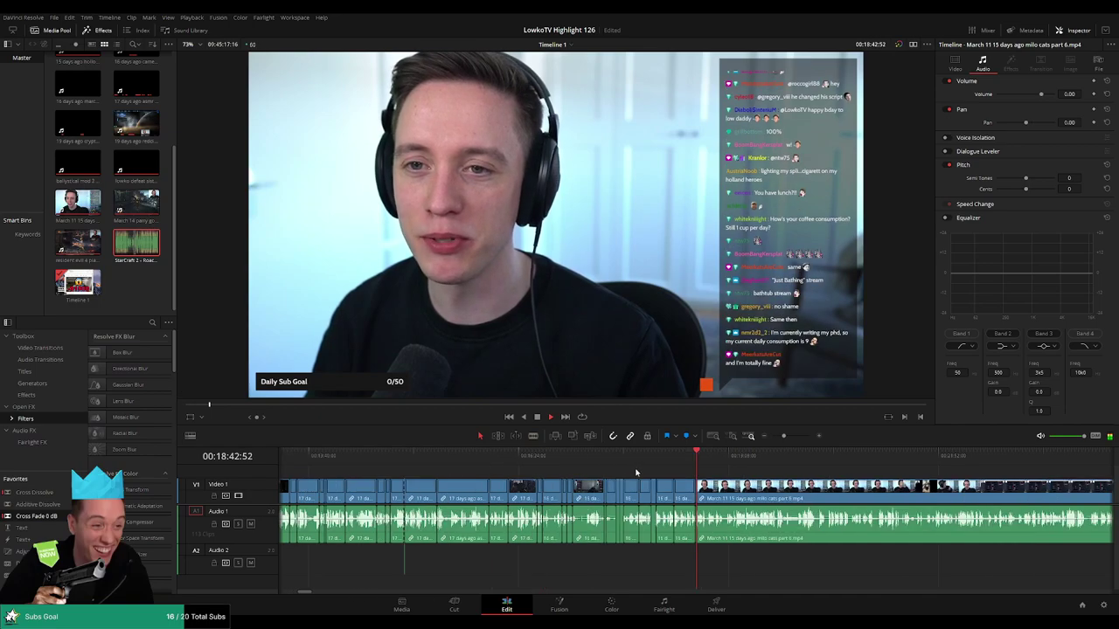
pyautogui.scroll(-5, 743, 489)
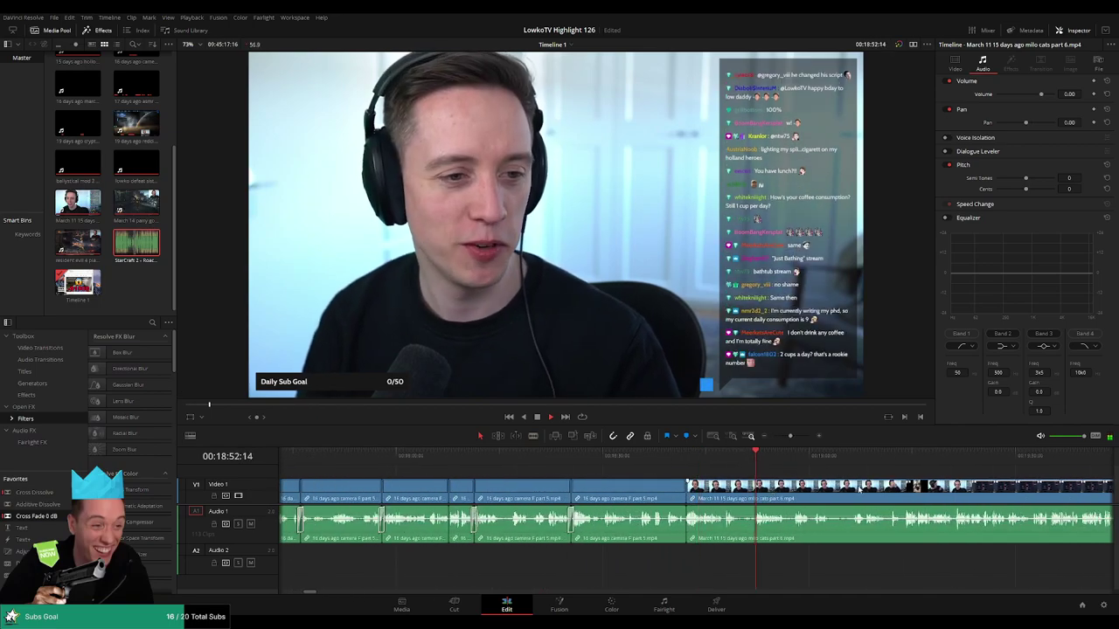
pyautogui.scroll(-3, 622, 475)
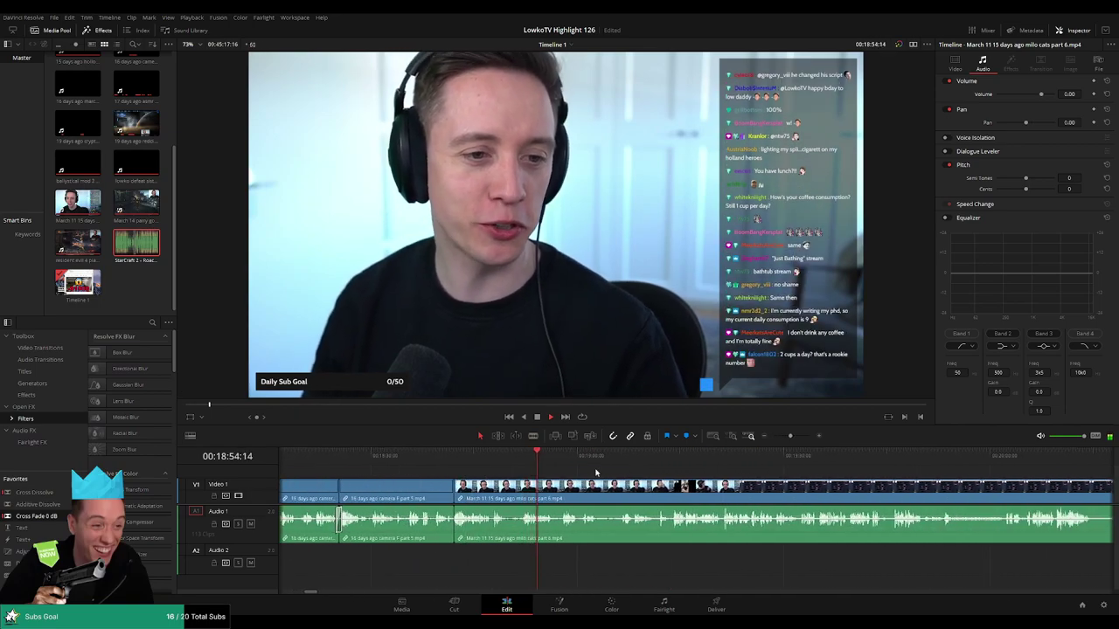
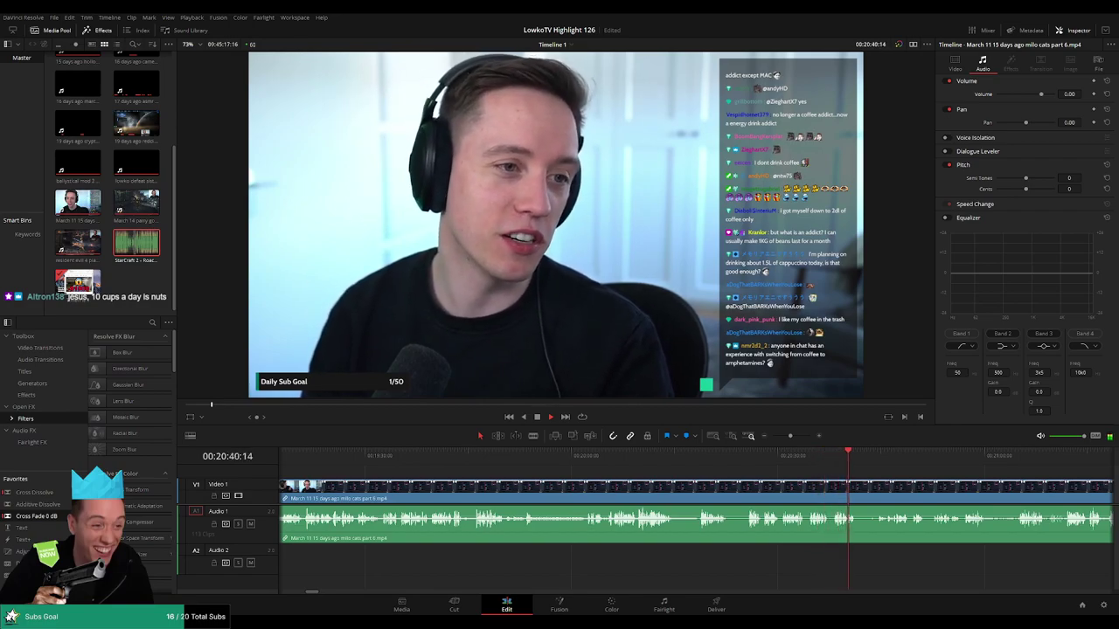
# Skim the footage from around 00:22:25 at sped-up playback
pyautogui.hscroll(3, 541, 475)
pyautogui.hscroll(2, 541, 474)
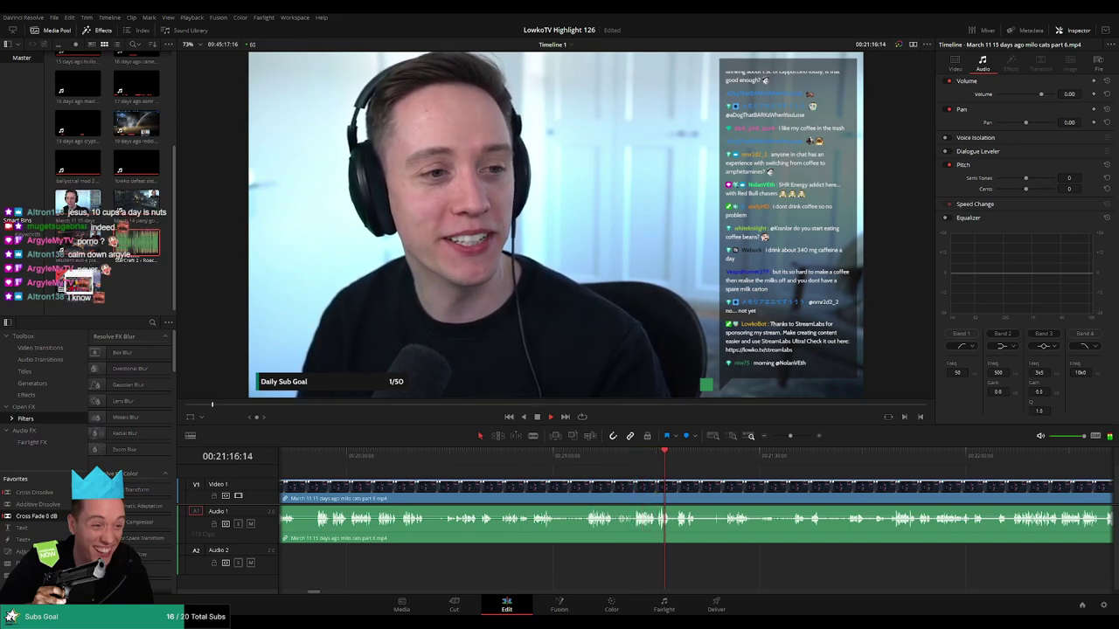
pyautogui.hscroll(3, 602, 487)
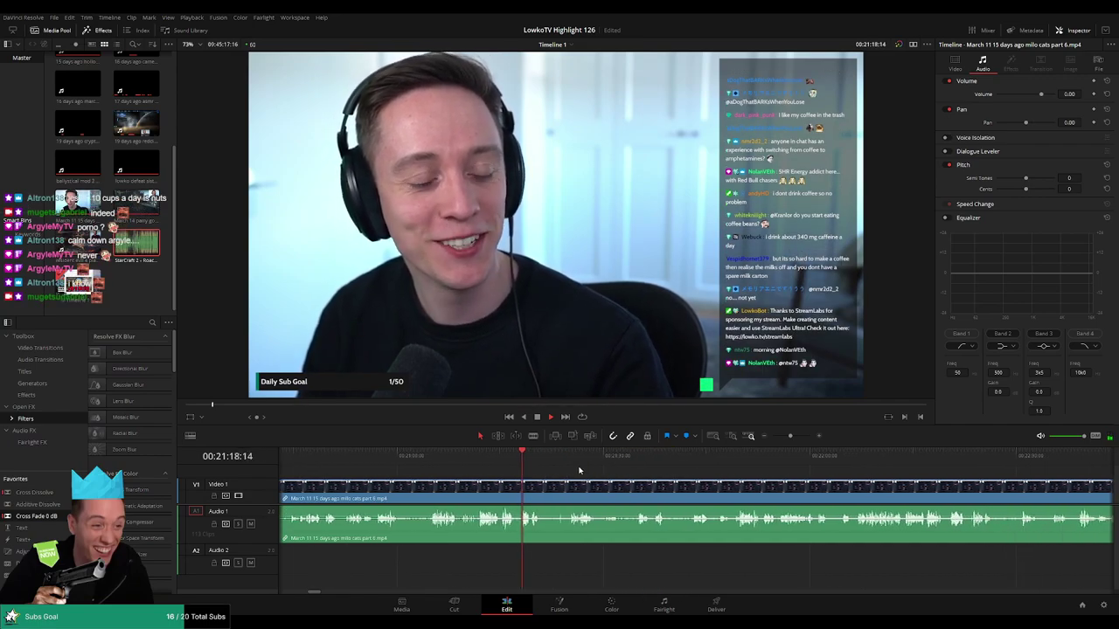
pyautogui.hscroll(3, 602, 487)
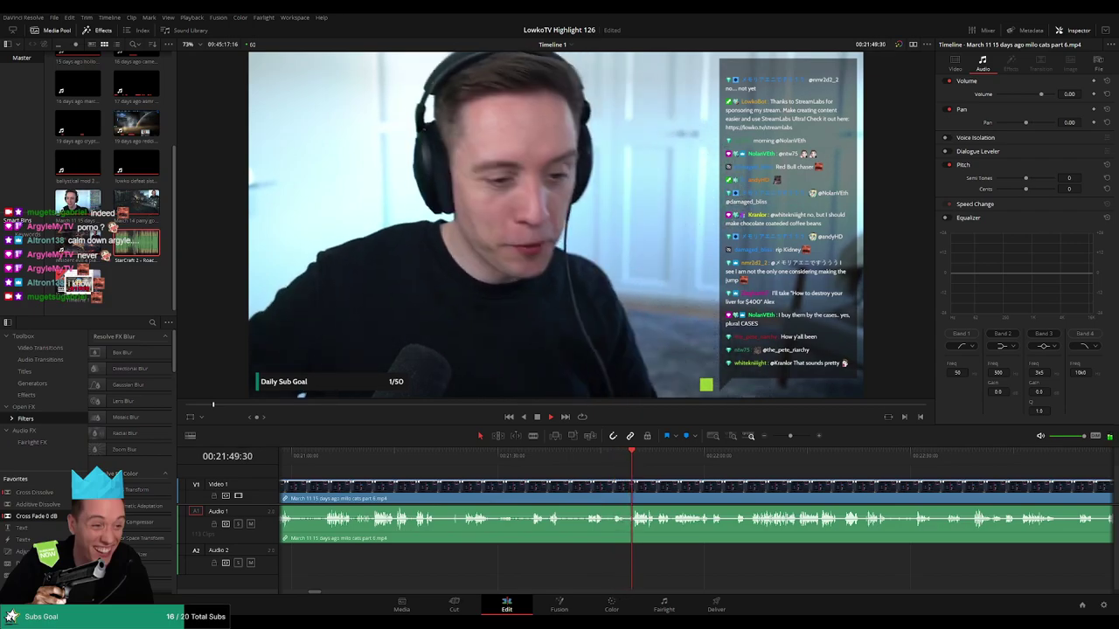
pyautogui.click(745, 456)
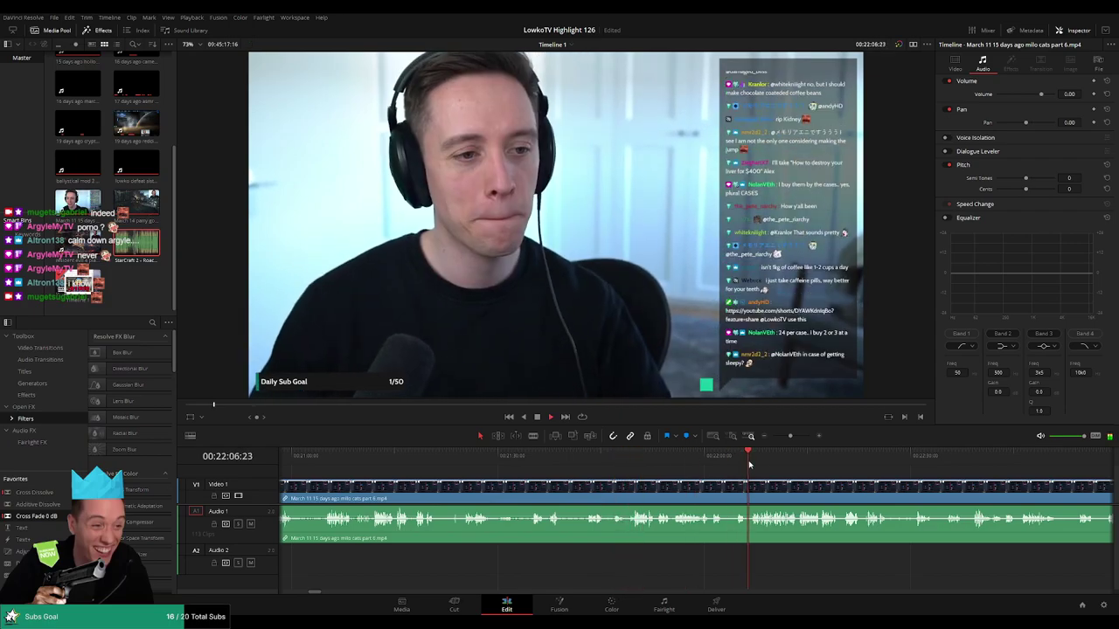
pyautogui.click(879, 455)
pyautogui.press('space')
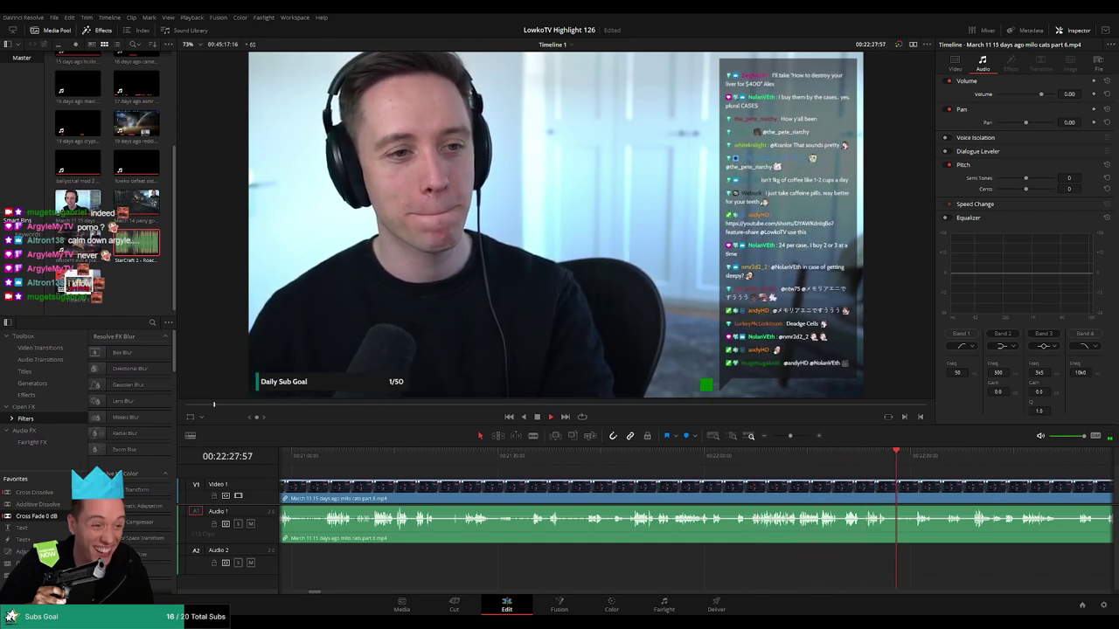
pyautogui.click(923, 458)
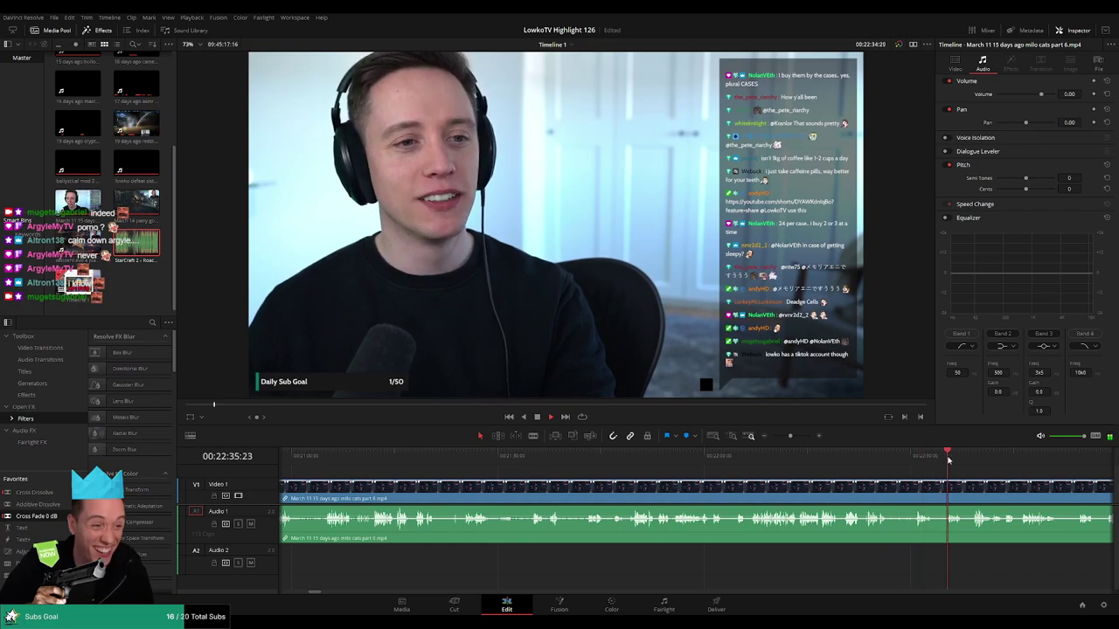
pyautogui.click(819, 458)
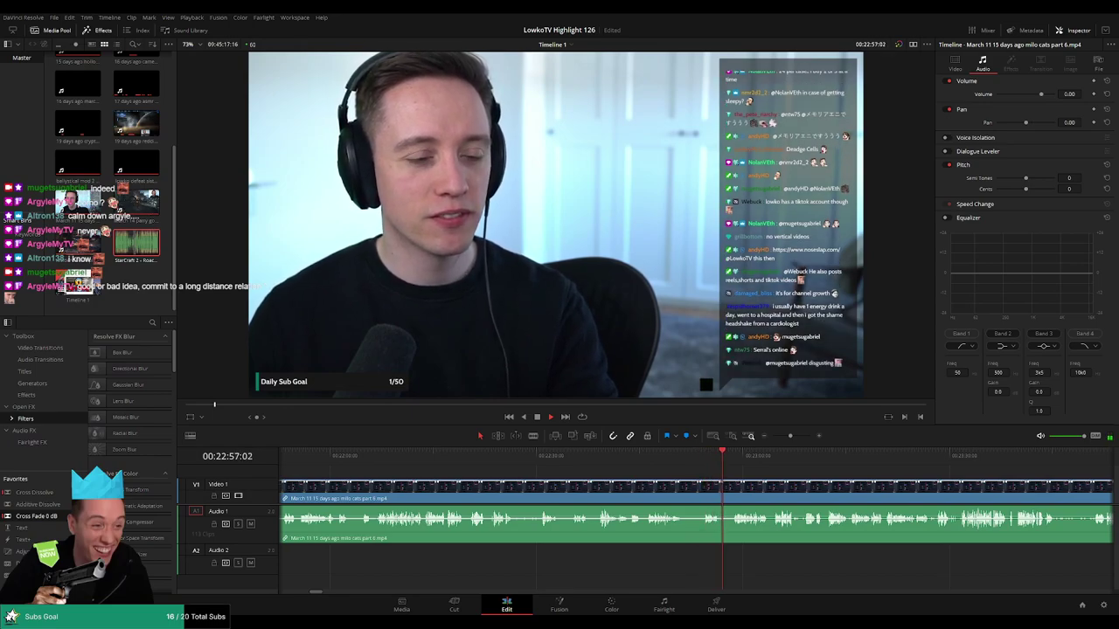
pyautogui.press('l')
pyautogui.press('l')
pyautogui.press('l')
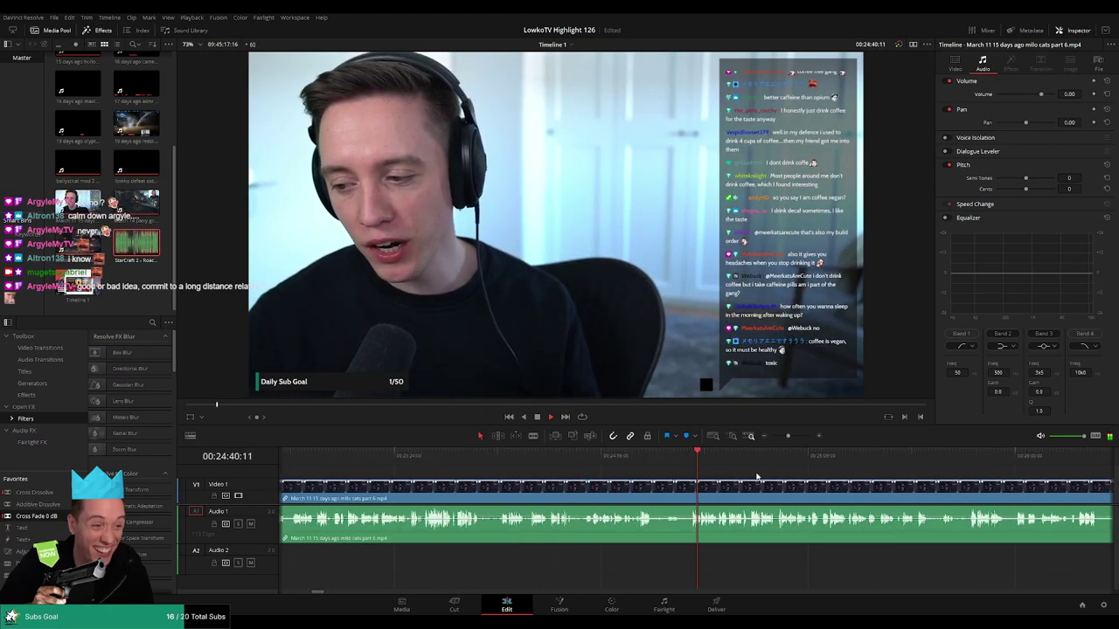
# Split the clip one frame before the cat video and ripple-delete the footage before it
pyautogui.scroll(-5, 723, 479)
pyautogui.click(526, 463)
pyautogui.moveTo(527, 463); pyautogui.dragTo(551, 461)
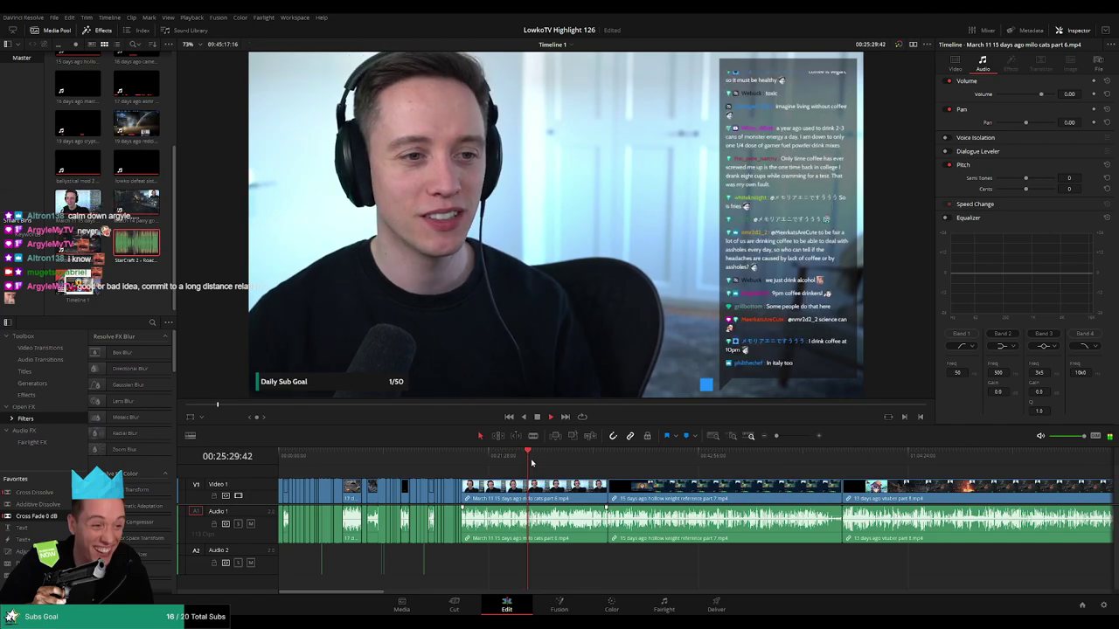
pyautogui.scroll(3, 612, 468)
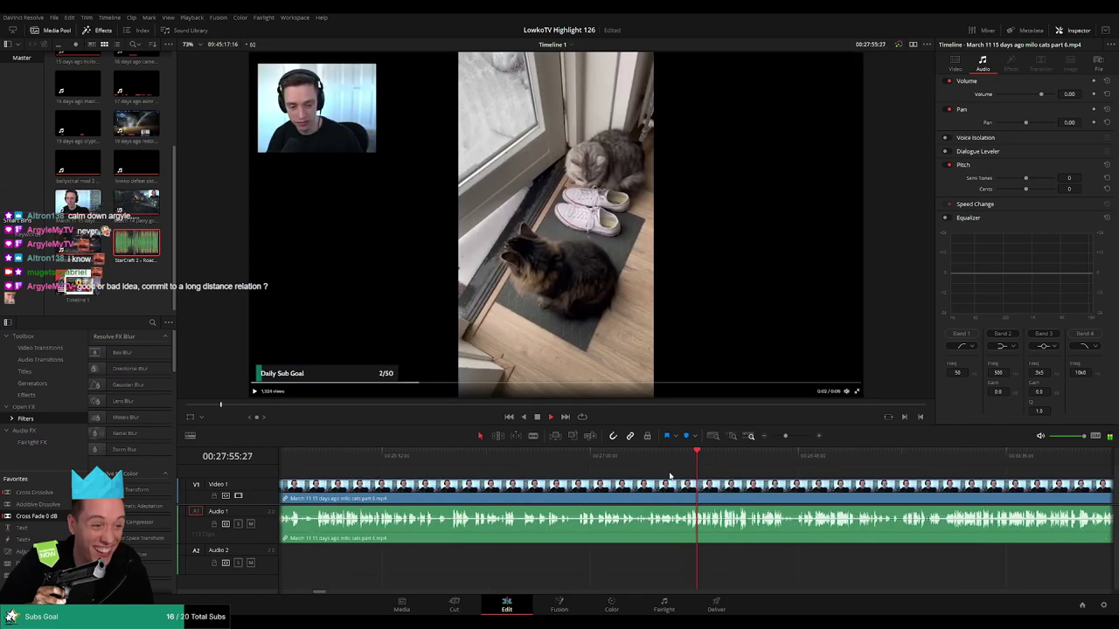
pyautogui.click(673, 455)
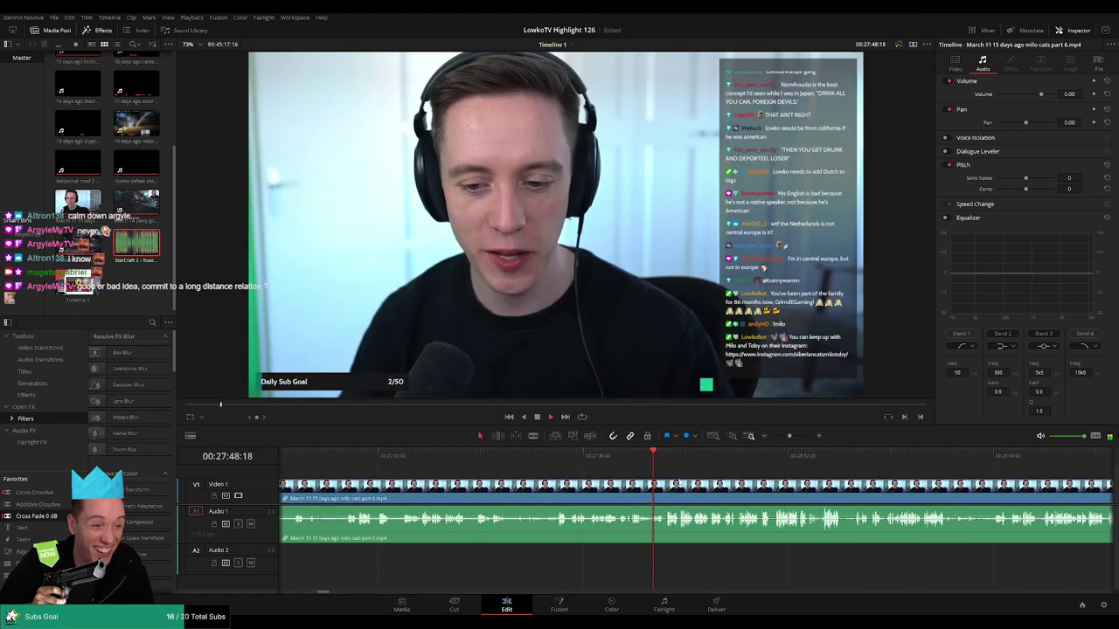
pyautogui.scroll(2, 742, 473)
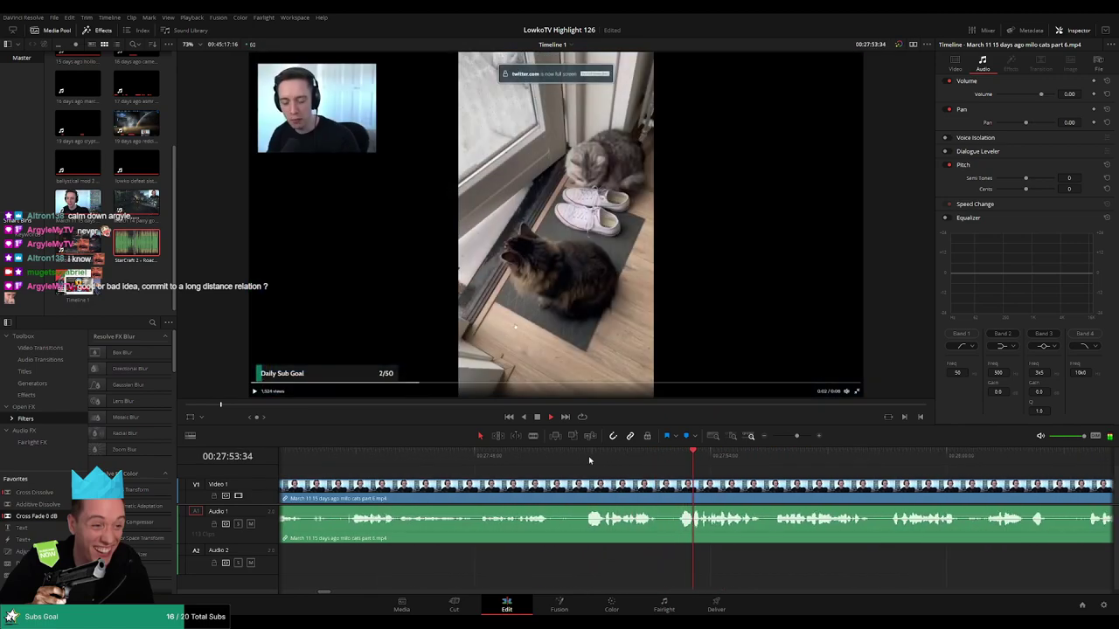
pyautogui.press('Left')
pyautogui.hotkey('ctrl', 'b')
pyautogui.click(581, 494)
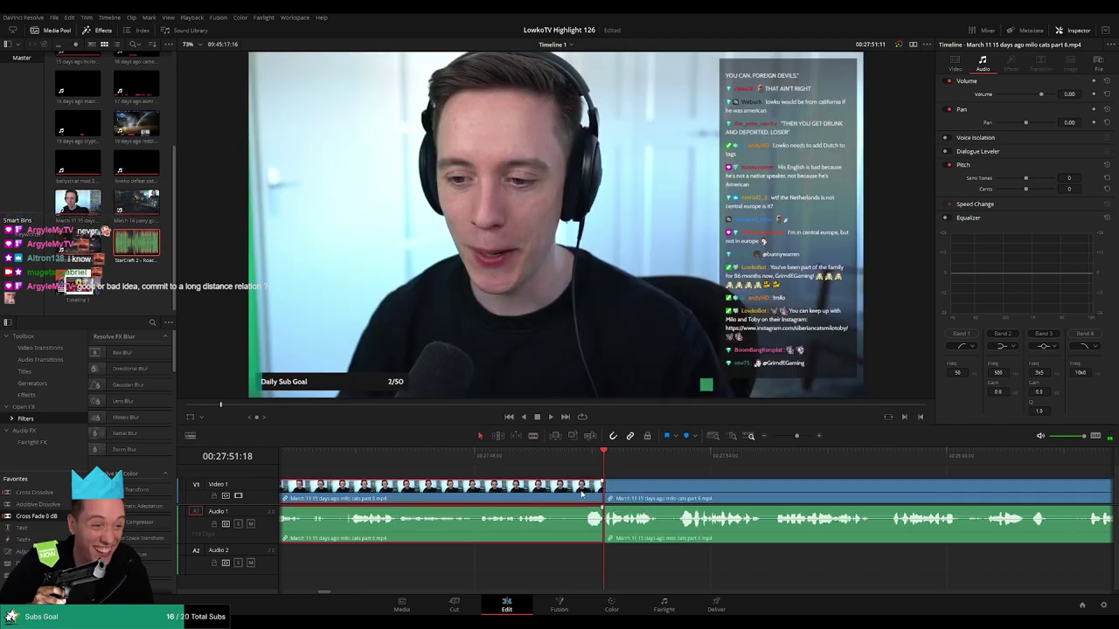
pyautogui.press('BackSpace')
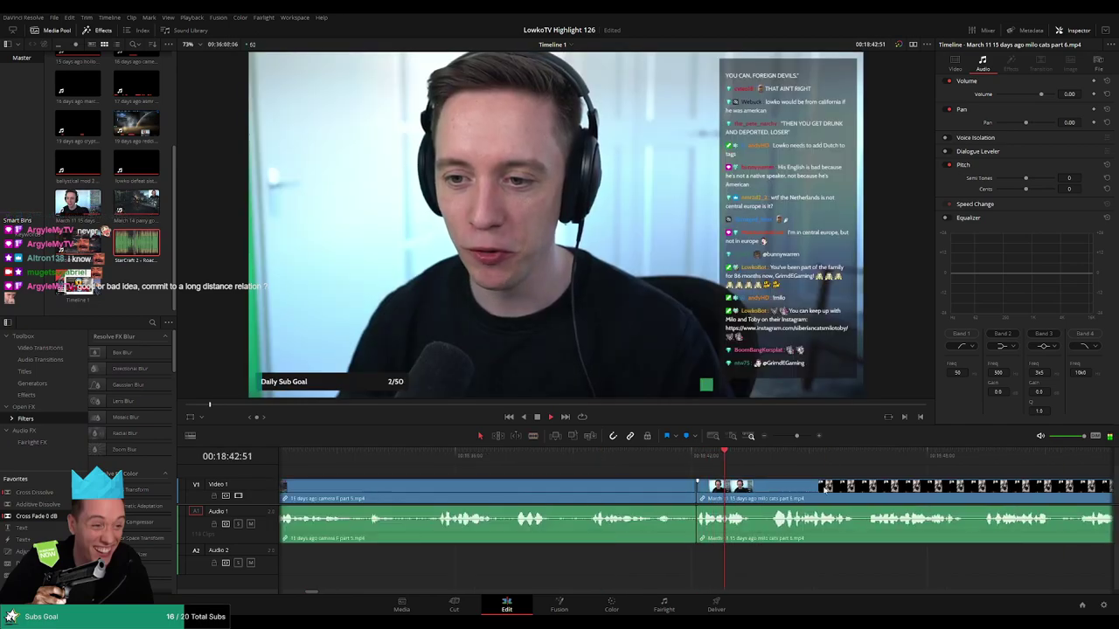
# Play back the milo cats part 6 clip from the new cut to review it
pyautogui.press('space')
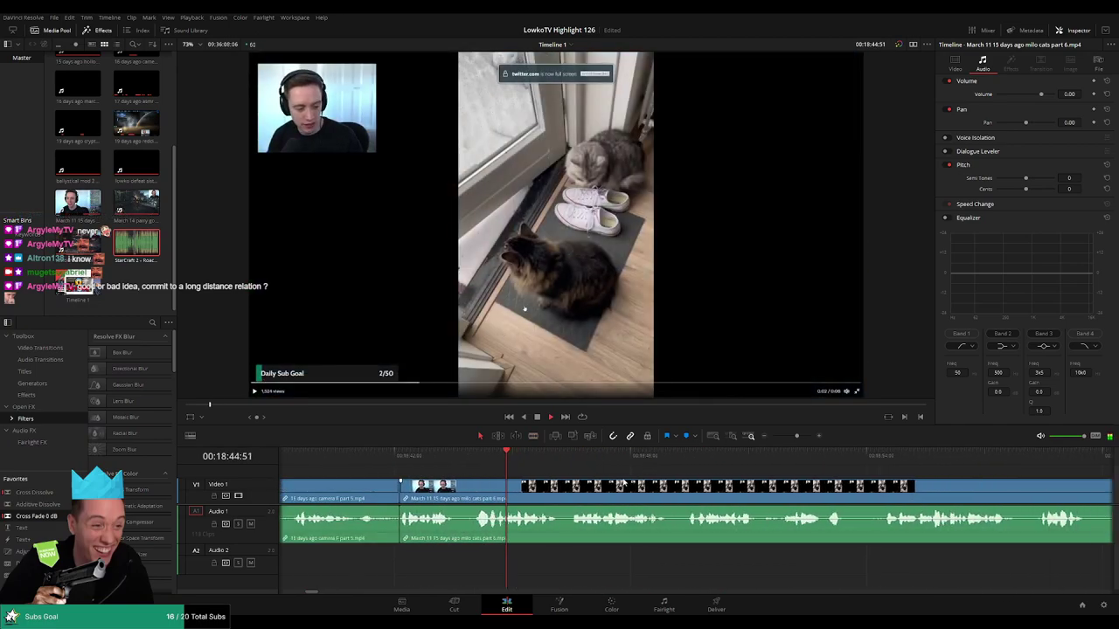
pyautogui.scroll(-3, 651, 485)
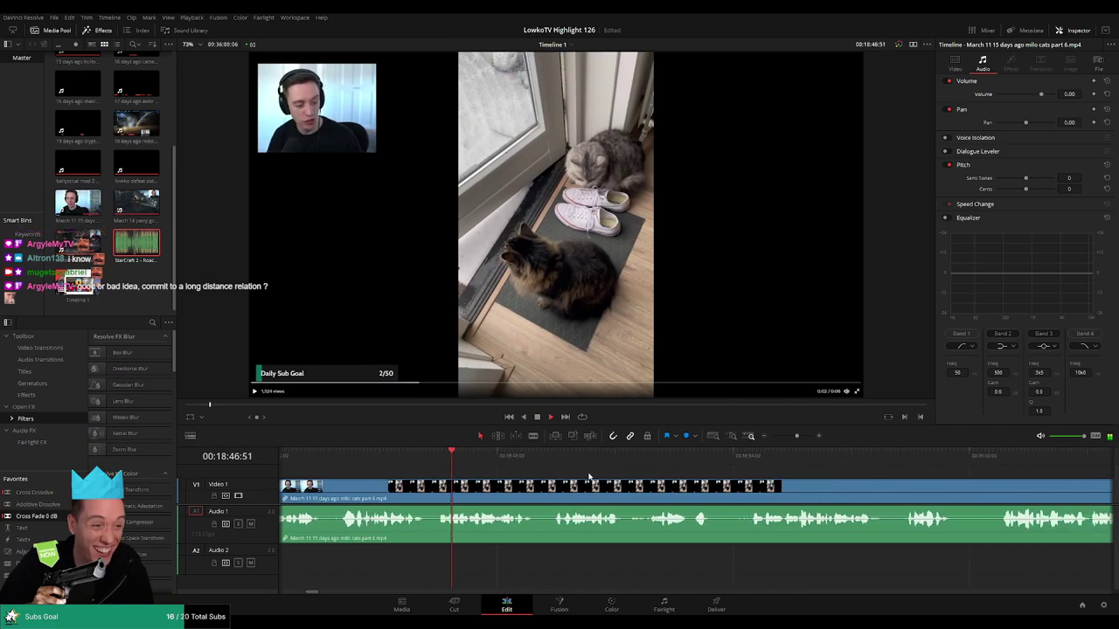
pyautogui.scroll(-1, 629, 479)
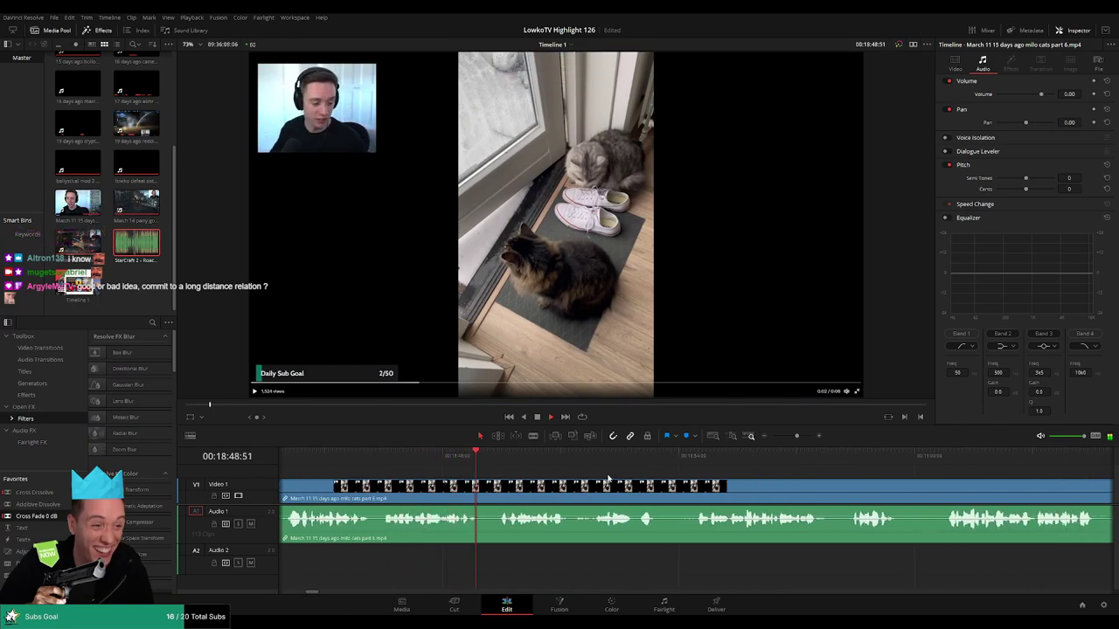
pyautogui.scroll(-2, 577, 473)
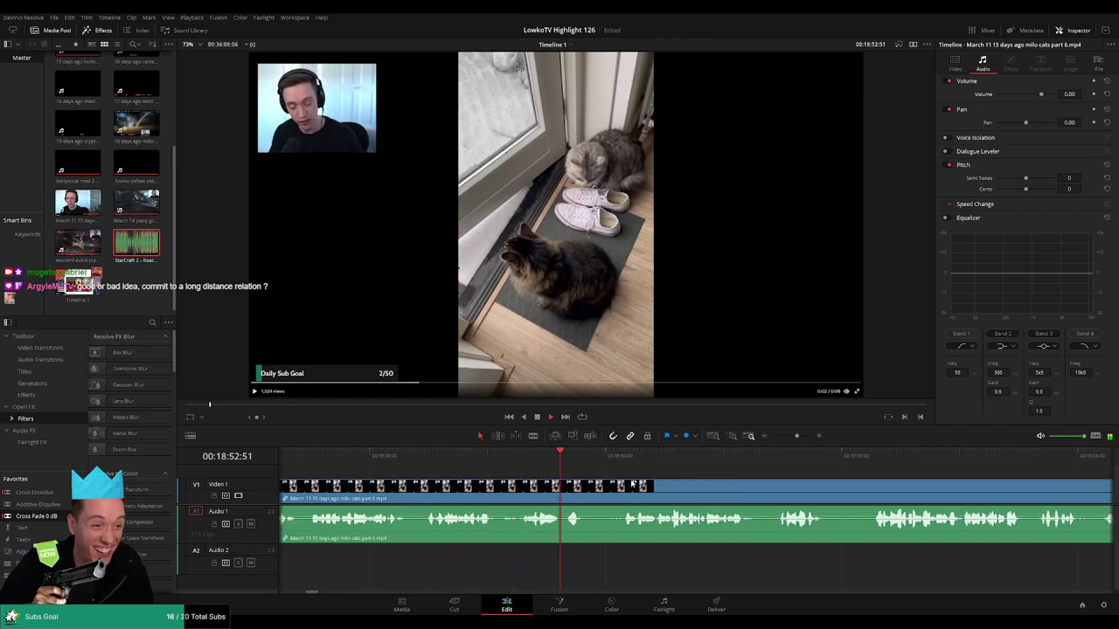
pyautogui.scroll(-3, 633, 484)
pyautogui.scroll(-1, 635, 481)
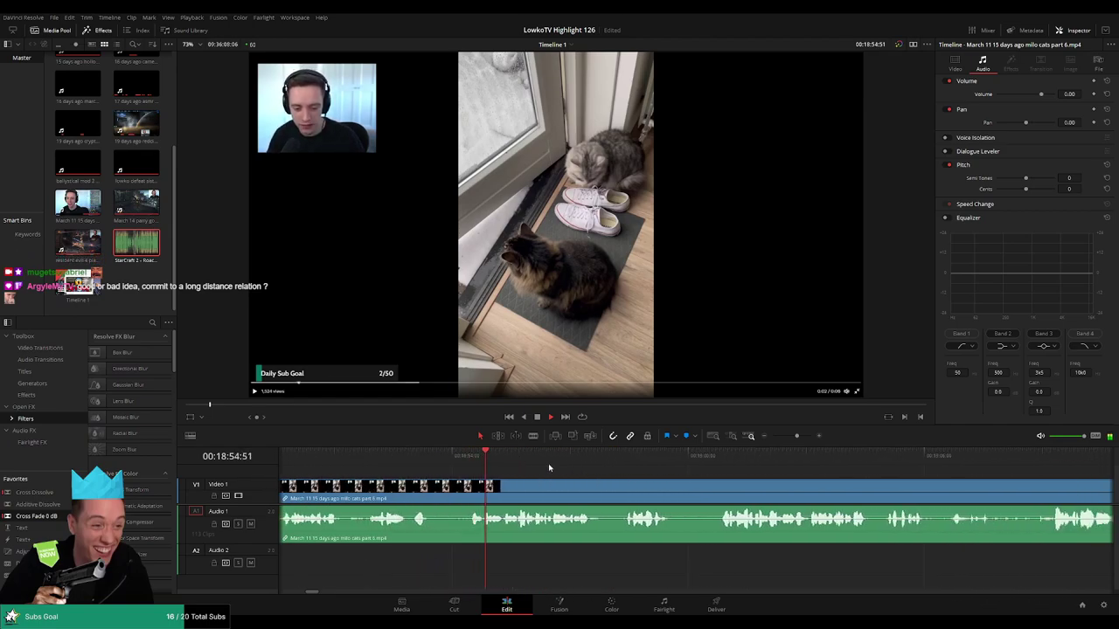
pyautogui.scroll(-2, 673, 483)
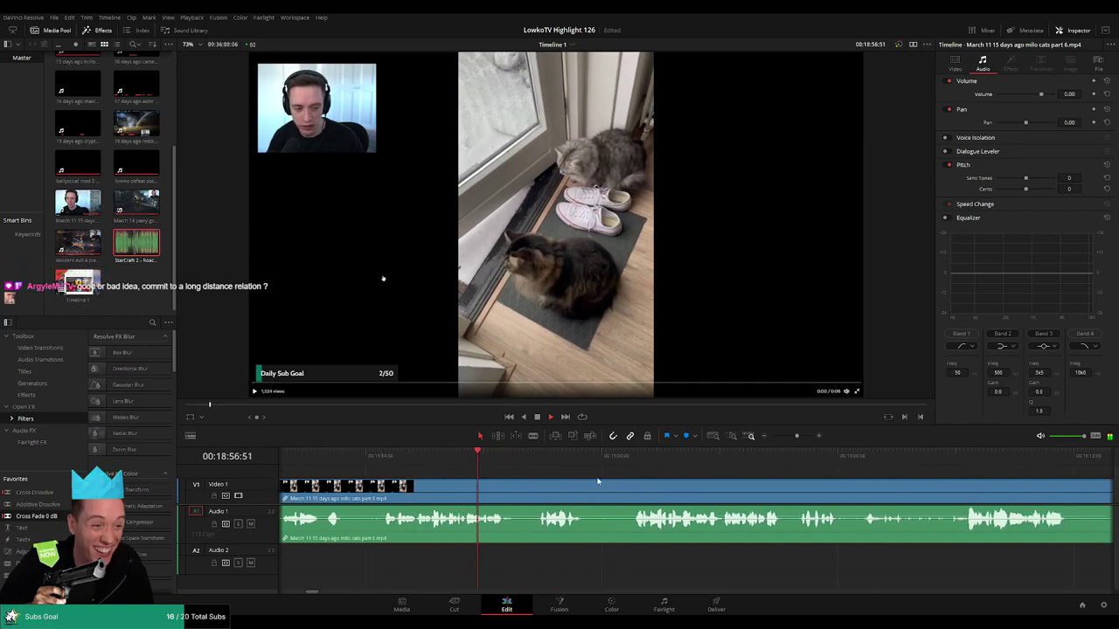
pyautogui.scroll(-1, 638, 485)
pyautogui.scroll(-2, 594, 482)
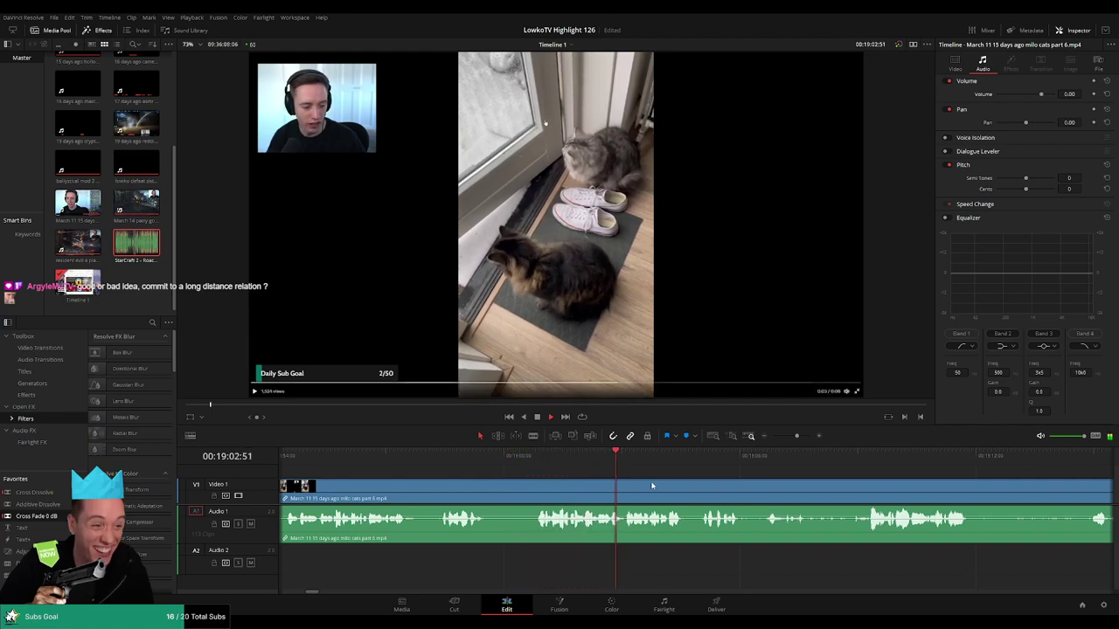
pyautogui.scroll(-2, 619, 484)
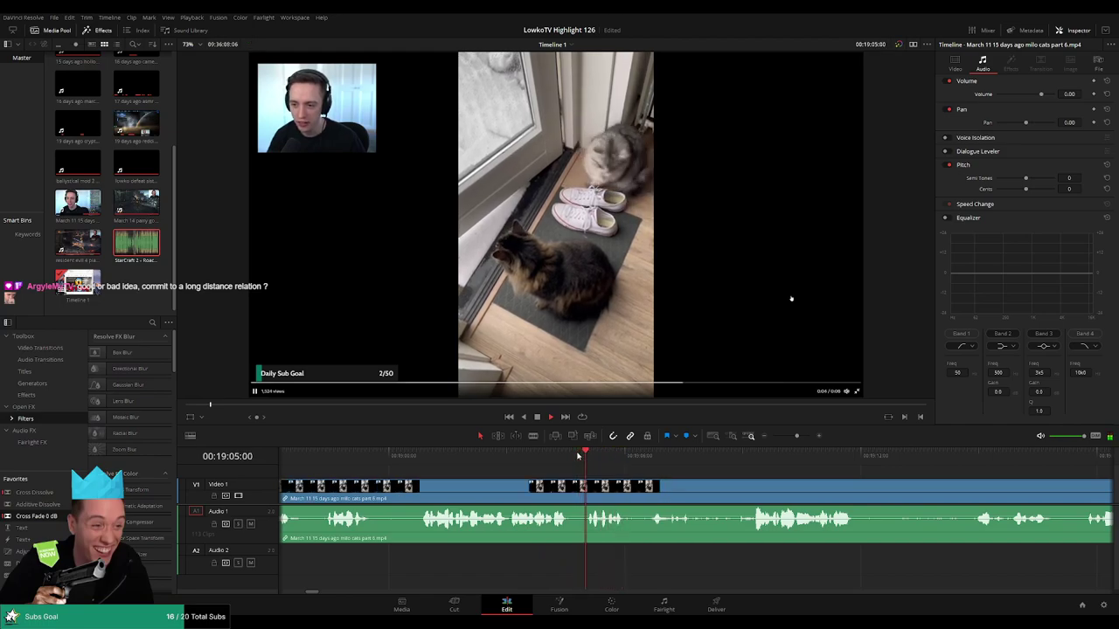
pyautogui.scroll(2, 688, 472)
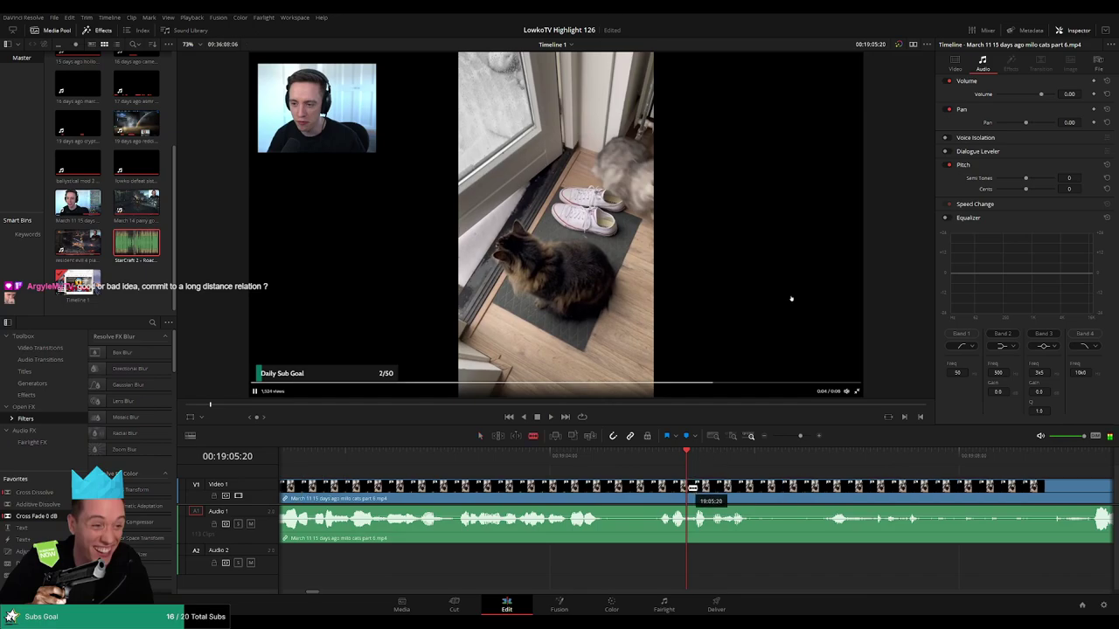
# Split the clip at the playhead and place StarCraft 2 - Roach Quotes.mp3 on Audio 2 there
pyautogui.hotkey('ctrl', 'b')
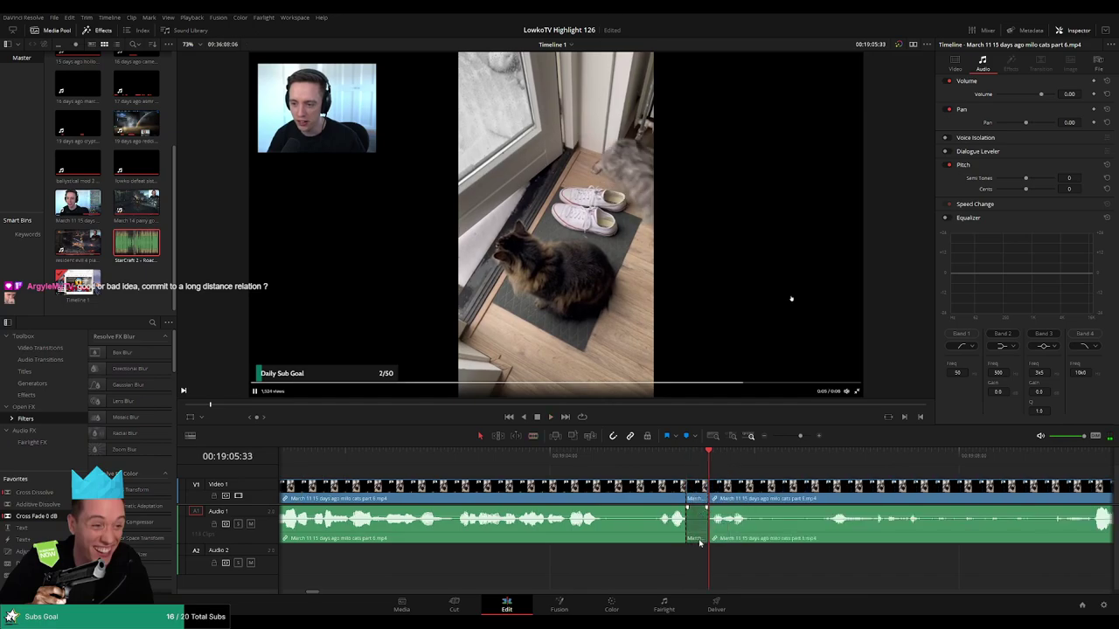
pyautogui.moveTo(148, 256); pyautogui.dragTo(649, 414)
pyautogui.moveTo(662, 567); pyautogui.dragTo(688, 566)
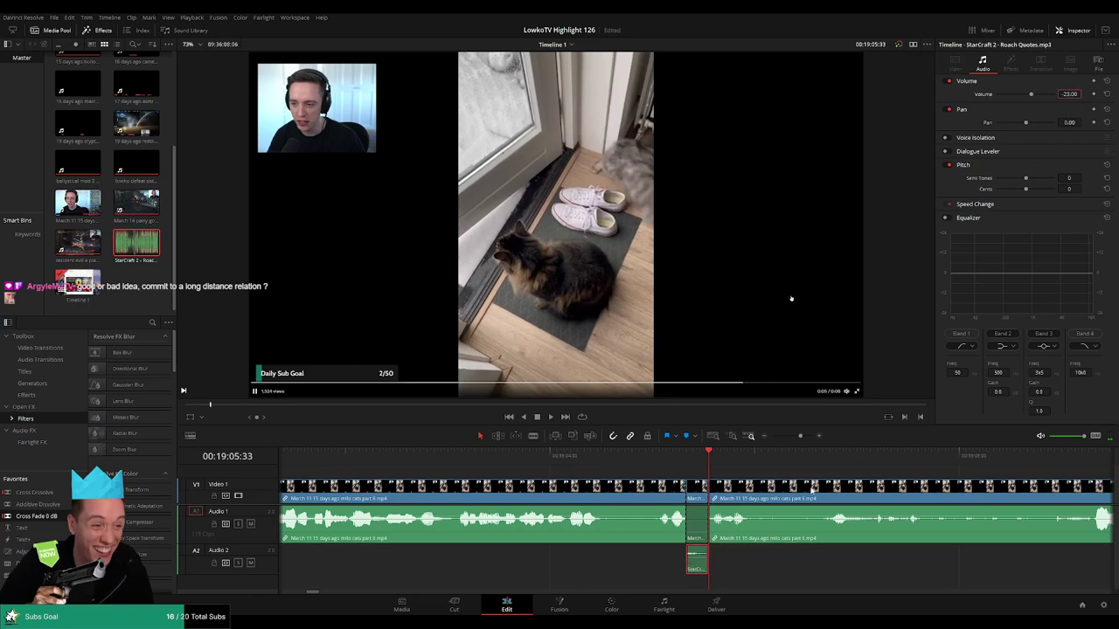
pyautogui.click(700, 467)
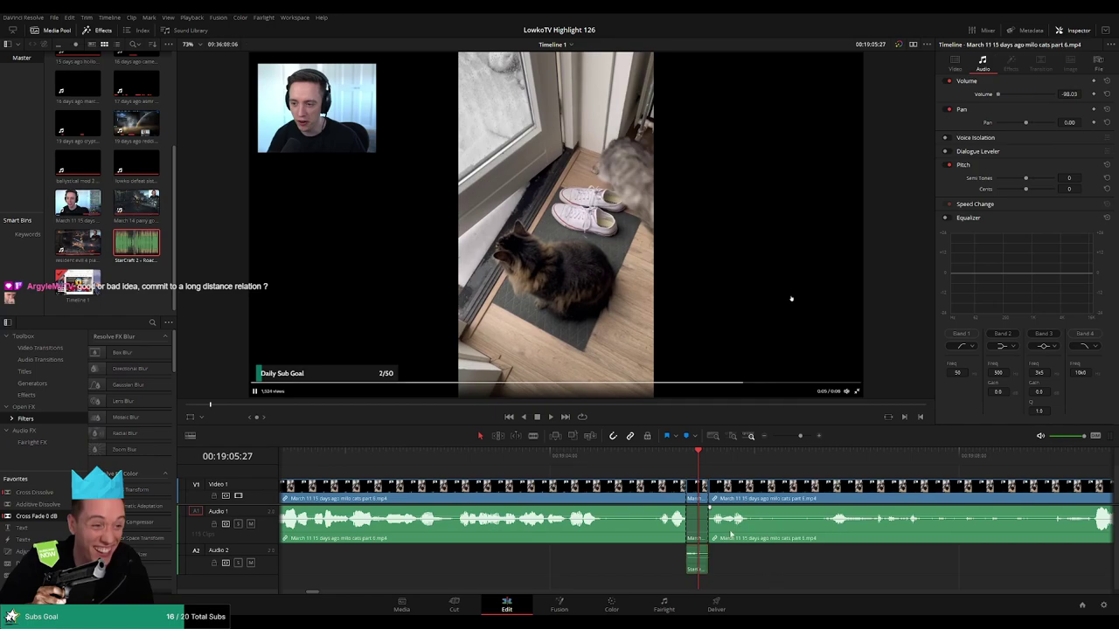
pyautogui.moveTo(670, 455); pyautogui.dragTo(725, 457)
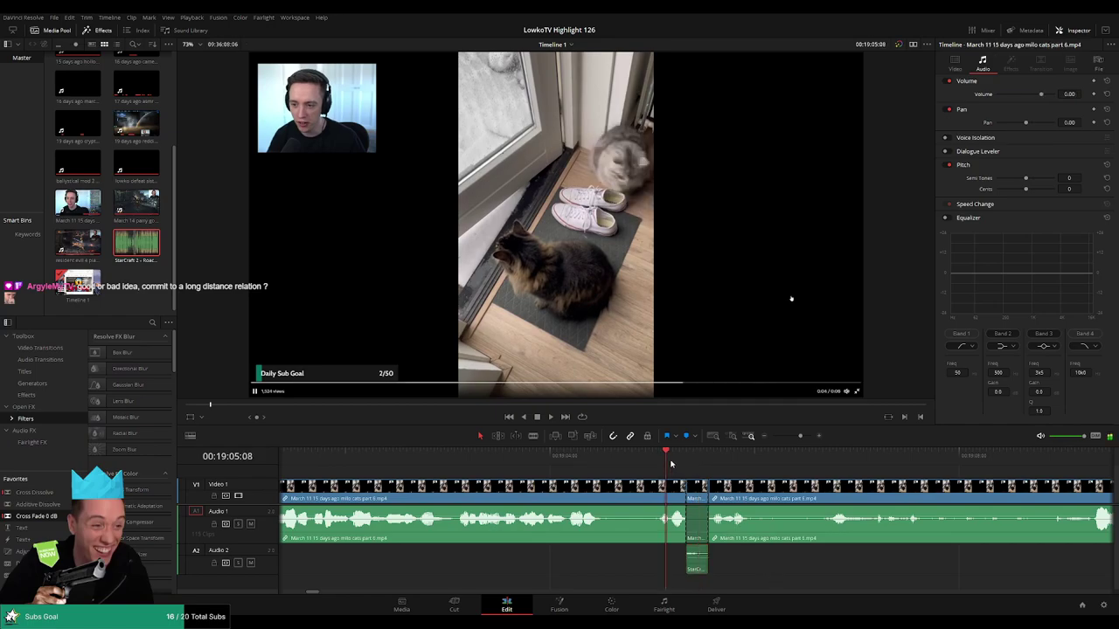
# Cut the clip twice more and fit a second Roach Quotes clip on Audio 2 under the second cut
pyautogui.click(732, 505)
pyautogui.press('space')
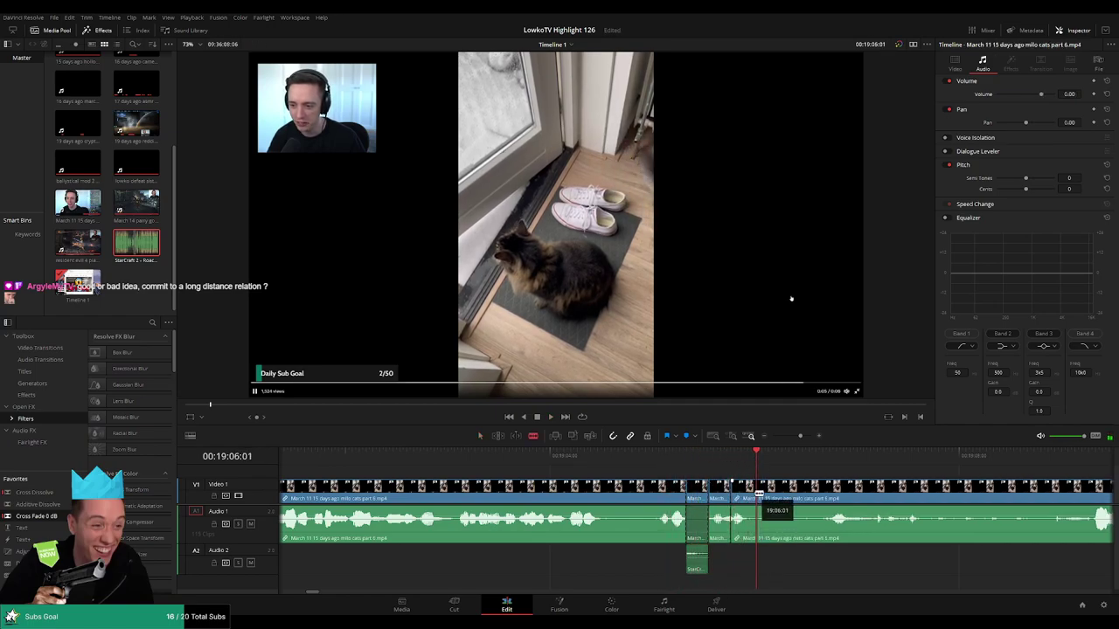
pyautogui.click(756, 503)
pyautogui.press('a')
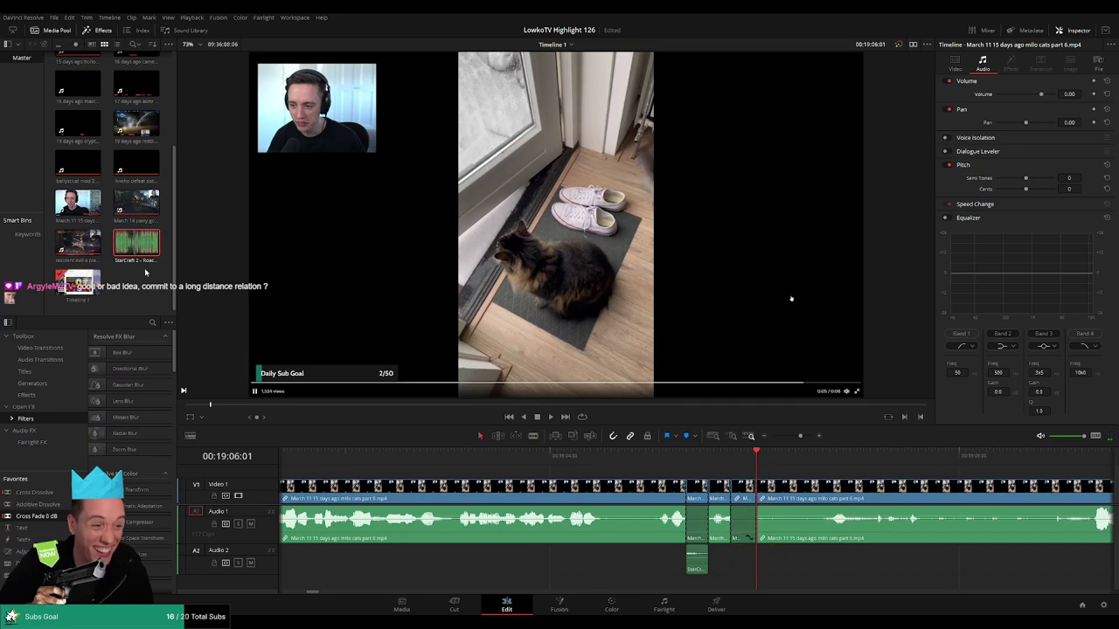
pyautogui.press('q')
pyautogui.moveTo(724, 564); pyautogui.dragTo(767, 561)
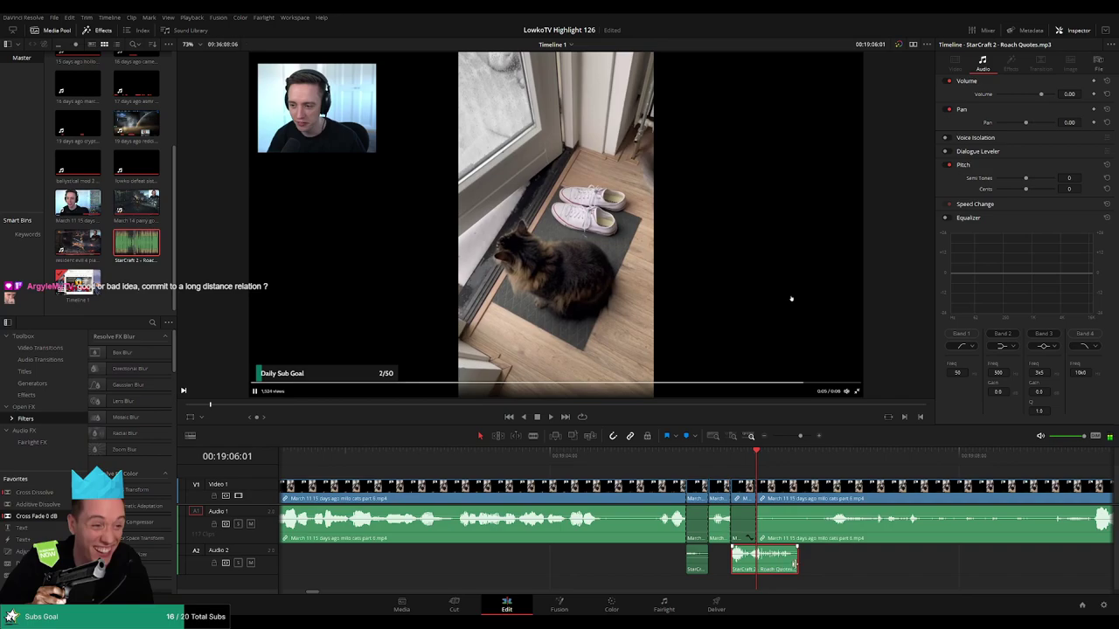
pyautogui.moveTo(759, 561); pyautogui.dragTo(757, 561)
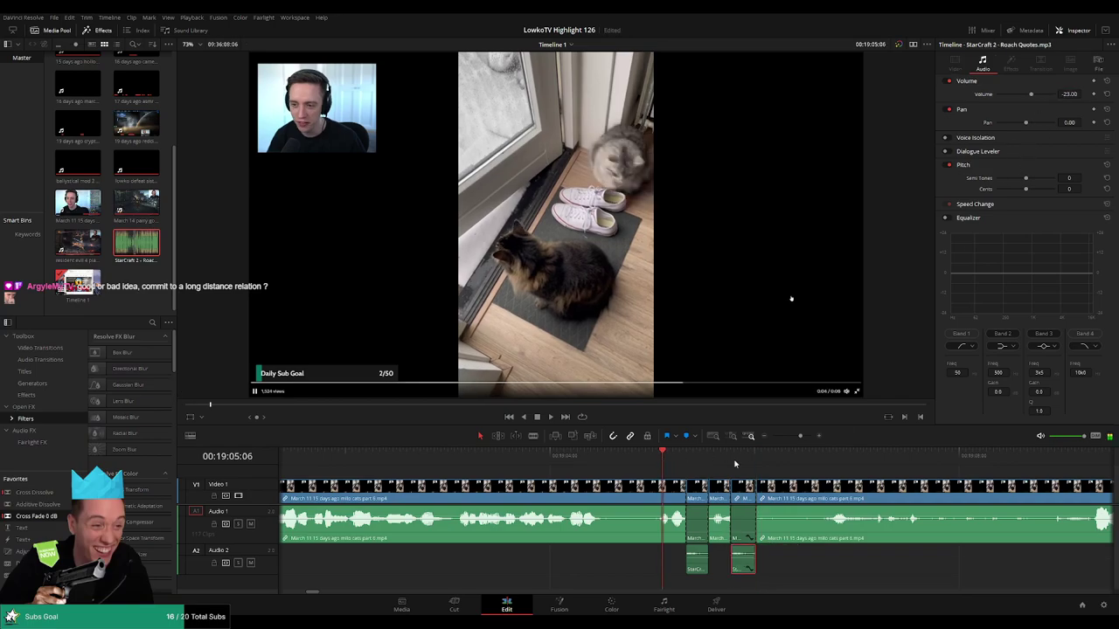
pyautogui.press('space')
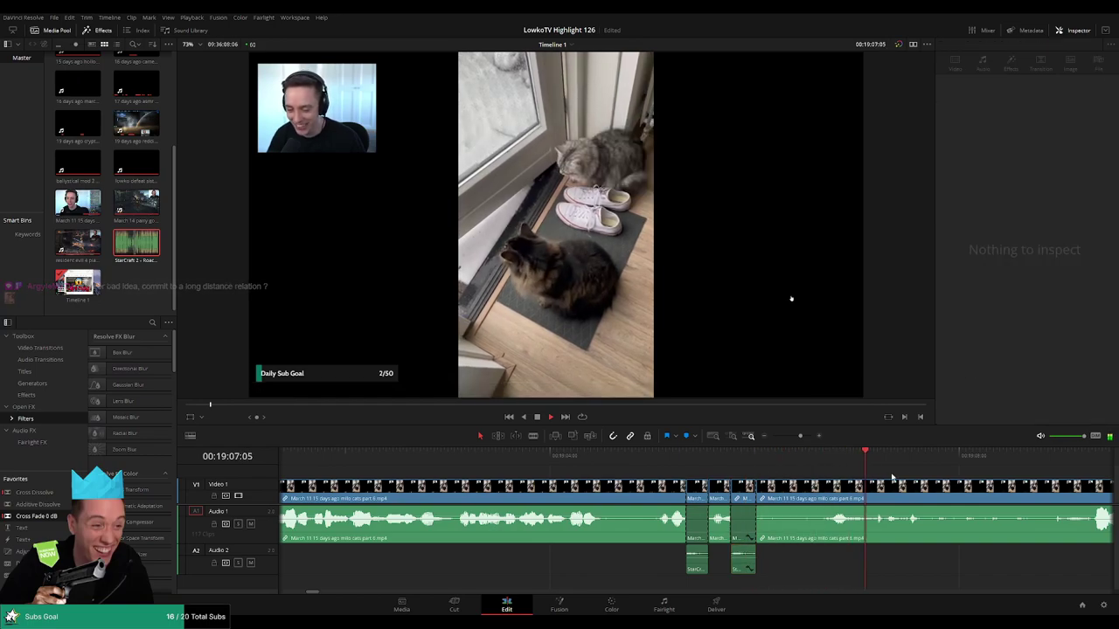
# Blade the cat footage around the unwanted stretch near 00:19:12 and ripple-delete it
pyautogui.scroll(2, 866, 472)
pyautogui.moveTo(699, 455); pyautogui.dragTo(881, 464)
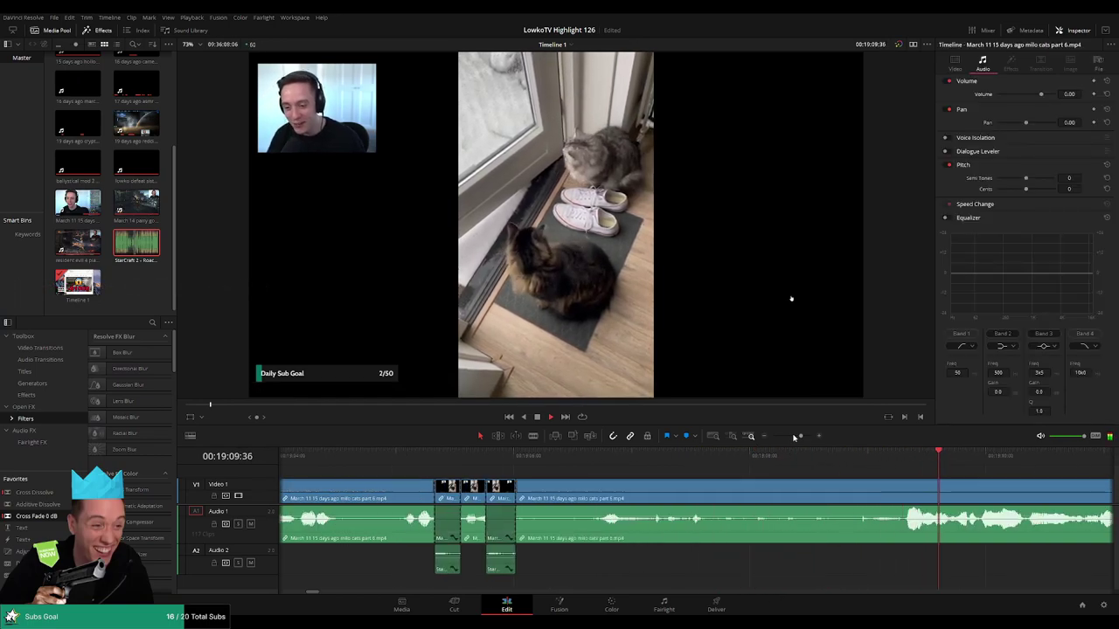
pyautogui.scroll(-3, 687, 486)
pyautogui.hscroll(2, 687, 486)
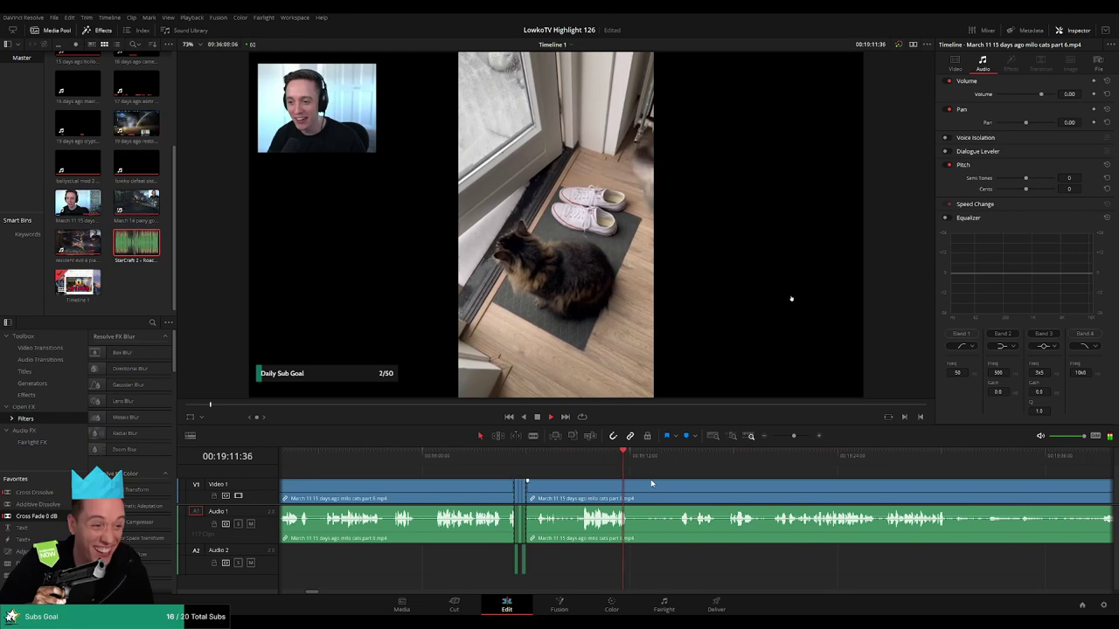
pyautogui.press('b')
pyautogui.click(636, 494)
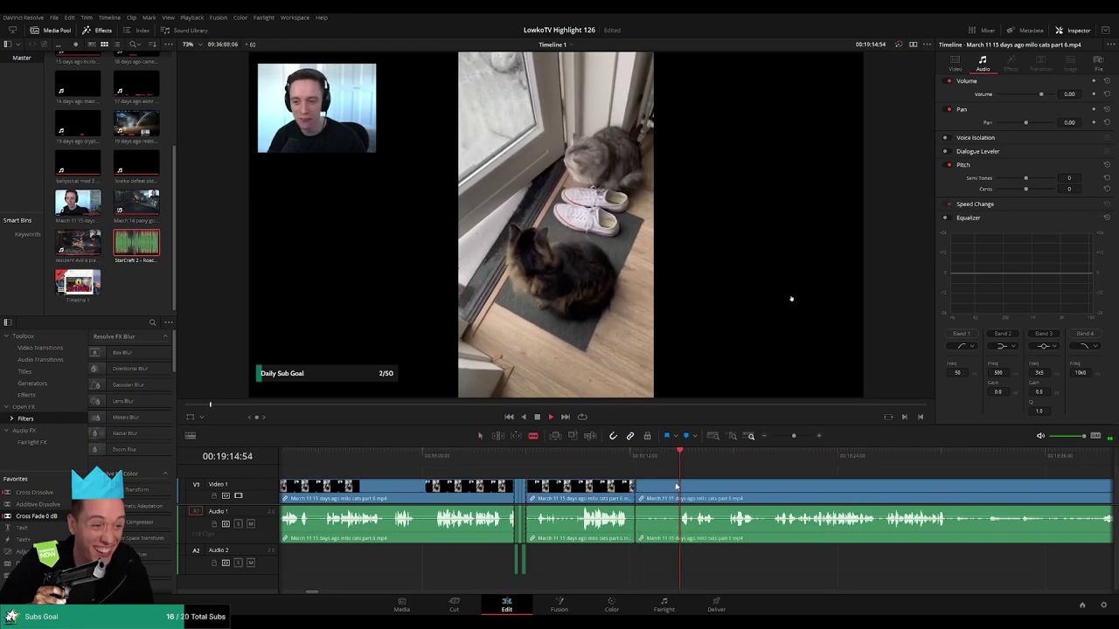
pyautogui.click(682, 498)
pyautogui.press('a')
pyautogui.click(664, 498)
pyautogui.press('Delete')
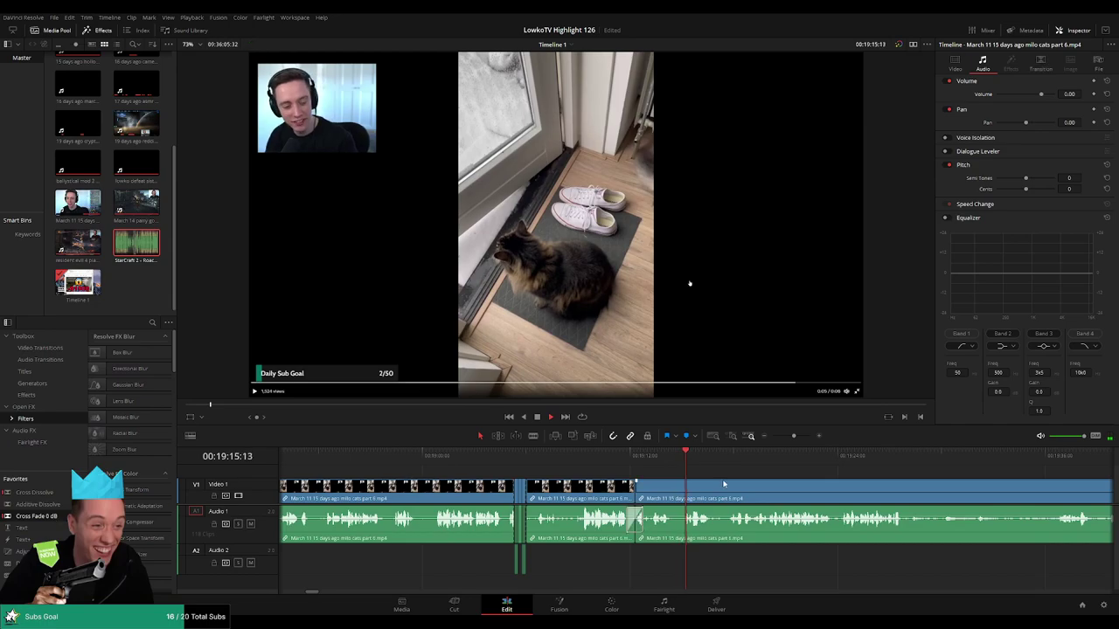
pyautogui.hscroll(3, 766, 479)
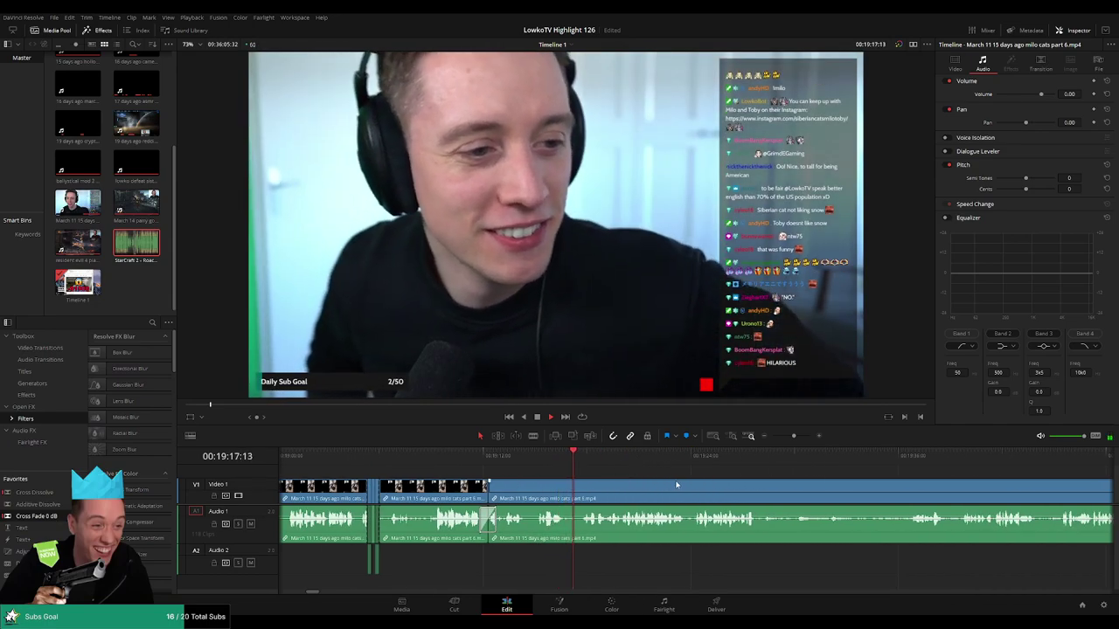
pyautogui.hscroll(2, 576, 475)
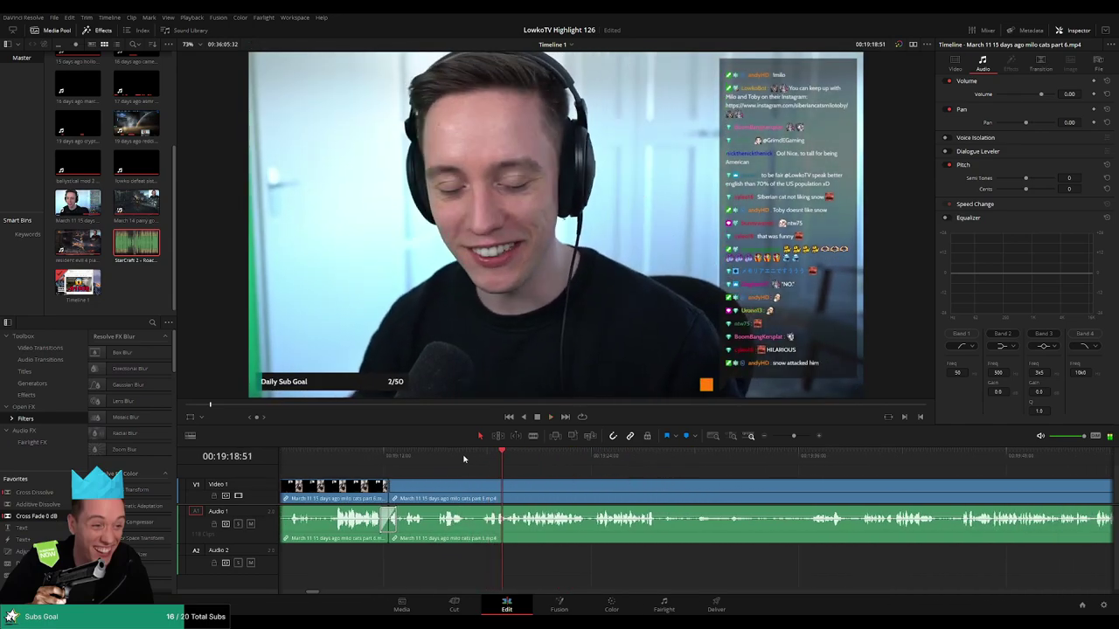
pyautogui.scroll(2, 673, 484)
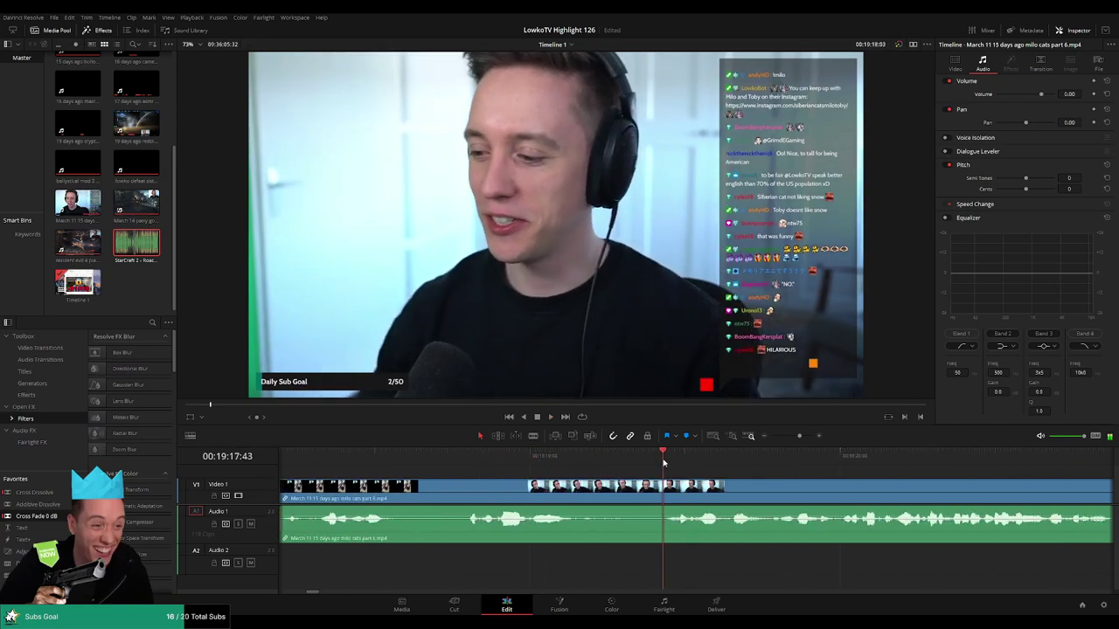
# Blade the footage near 00:19:18 and drop a Roach Quotes clip on Audio 2 beneath the cut
pyautogui.press('b')
pyautogui.click(662, 486)
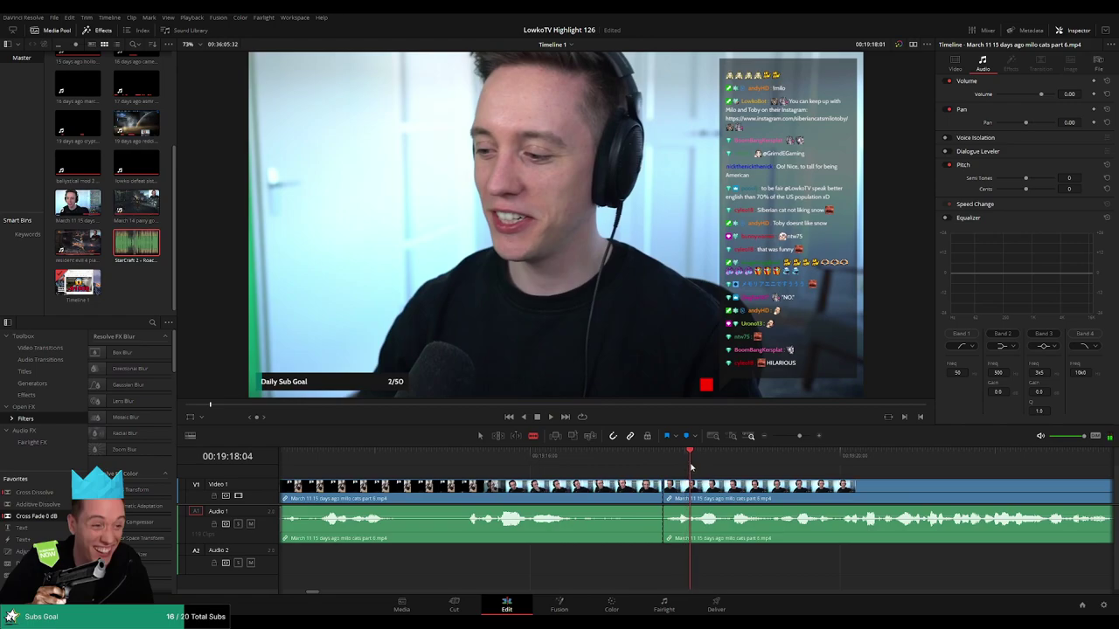
pyautogui.click(693, 486)
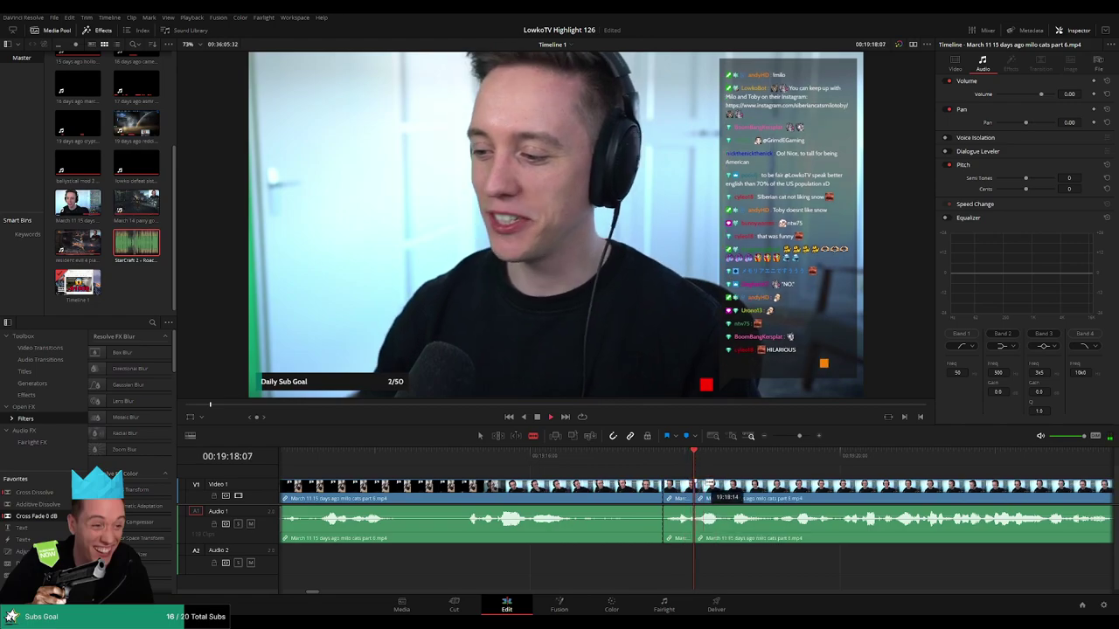
pyautogui.click(682, 456)
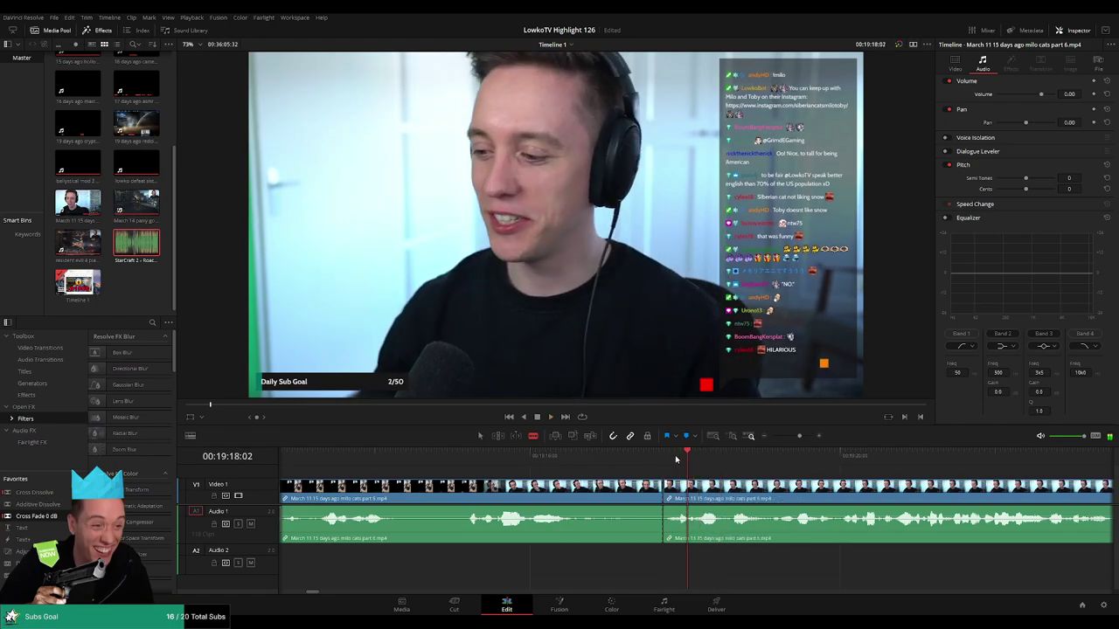
pyautogui.moveTo(695, 459); pyautogui.dragTo(689, 460)
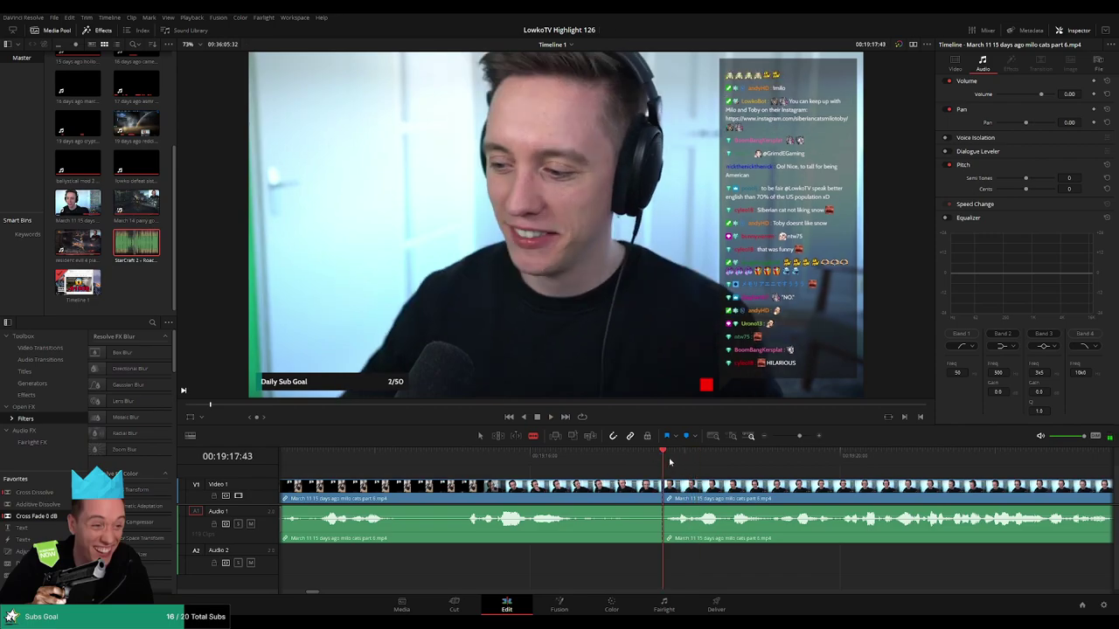
pyautogui.click(691, 487)
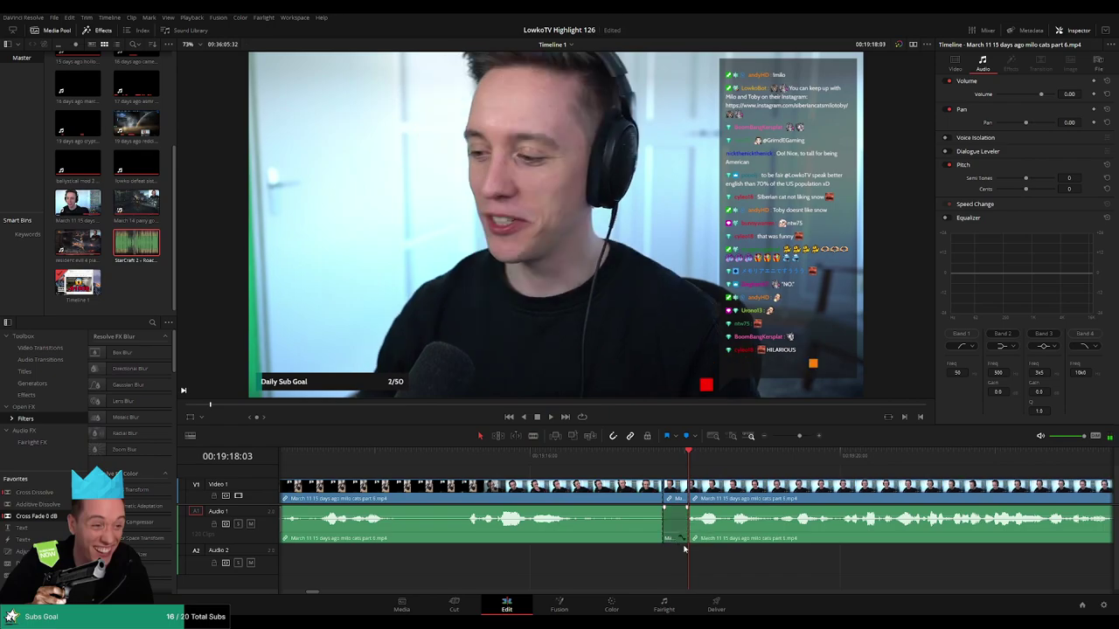
pyautogui.moveTo(136, 247)
pyautogui.mouseDown()
pyautogui.moveTo(680, 539)
pyautogui.moveTo(703, 564)
pyautogui.mouseUp()
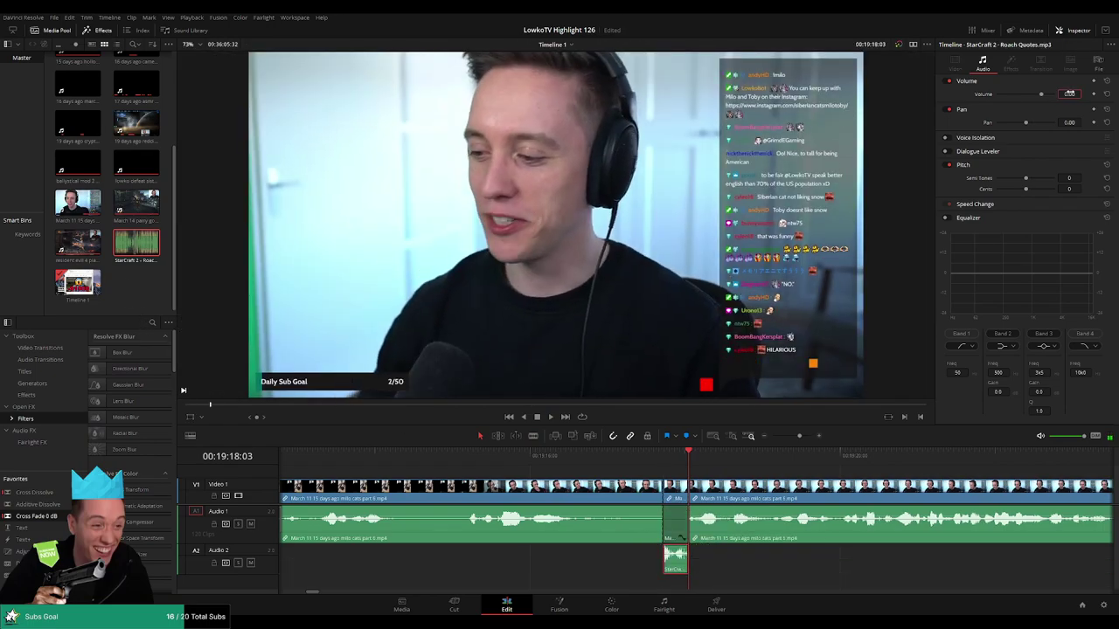
pyautogui.press('space')
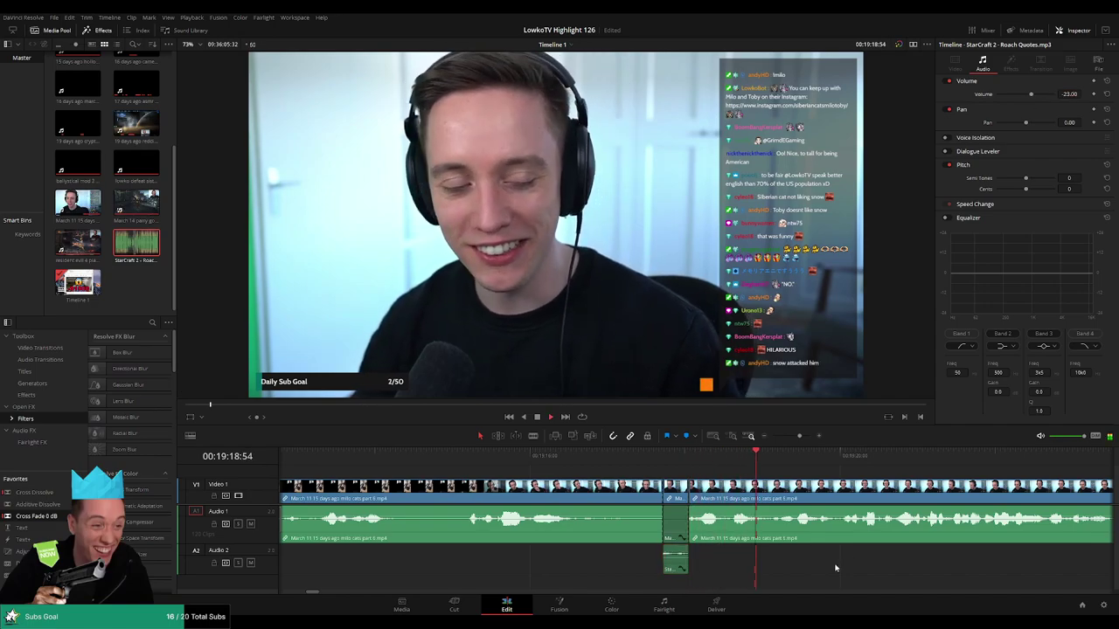
pyautogui.click(835, 568)
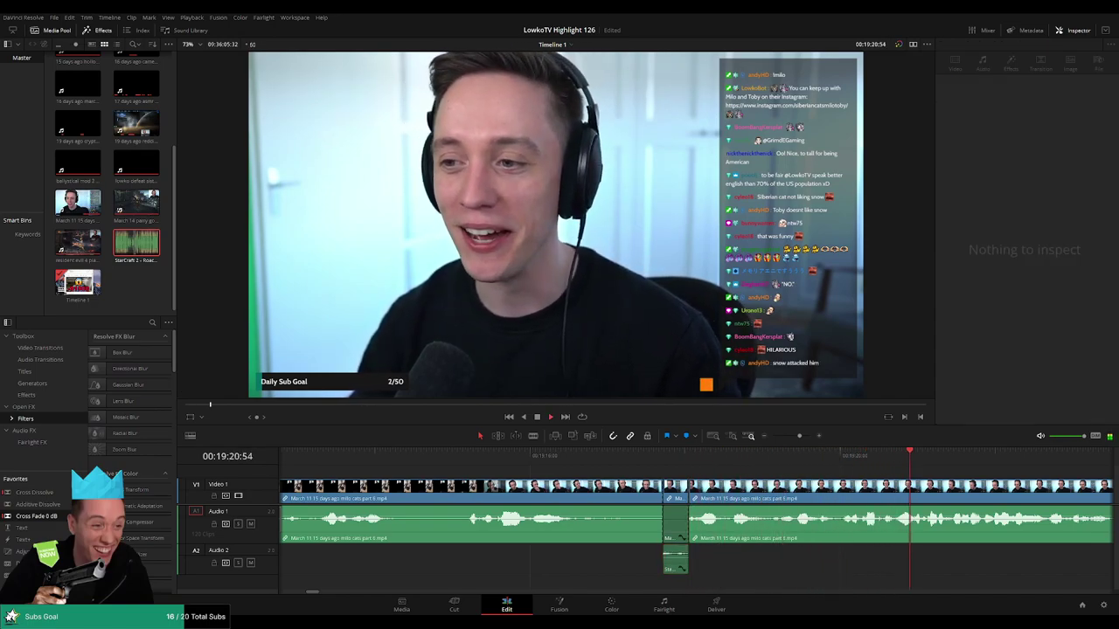
# Blade out an unwanted stretch of the cats footage and ripple-delete the short leftover piece
pyautogui.scroll(-2, 838, 576)
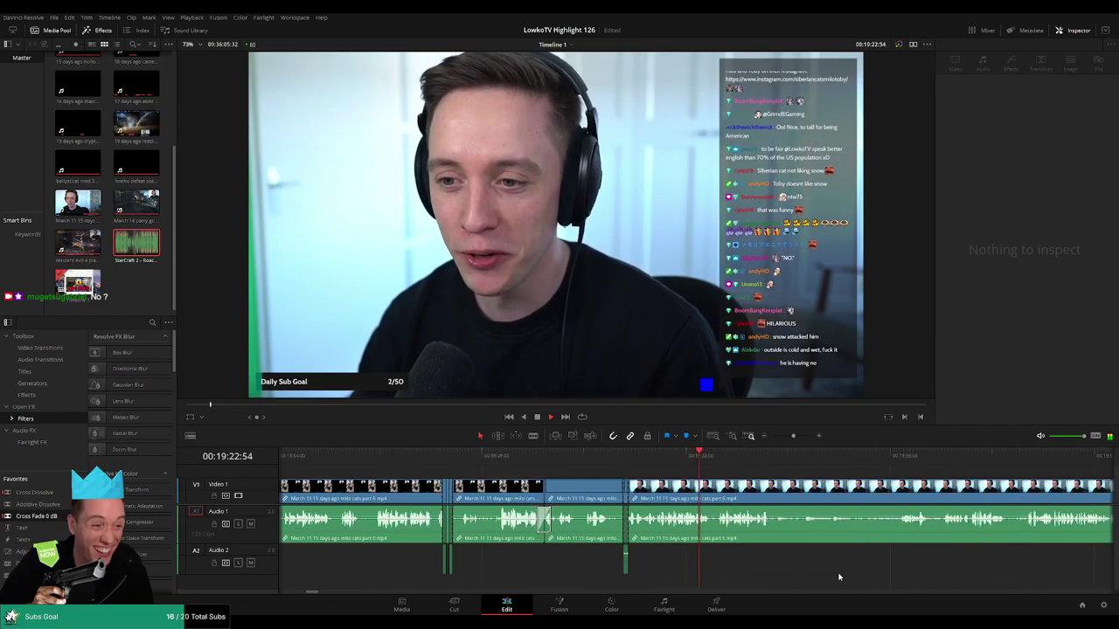
pyautogui.scroll(2, 687, 504)
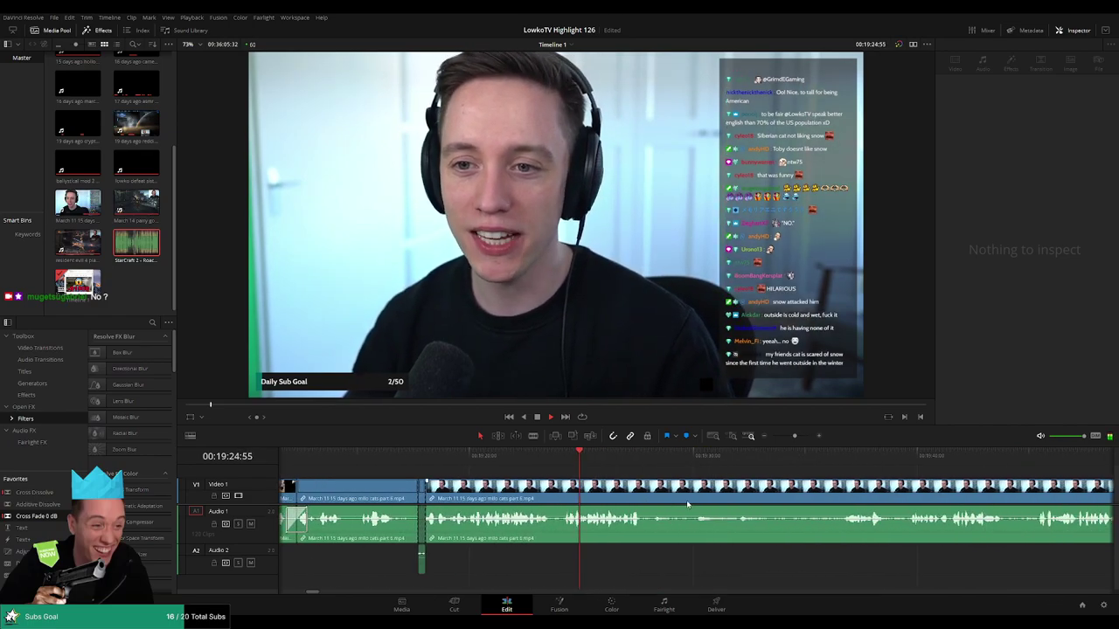
pyautogui.hscroll(3, 699, 504)
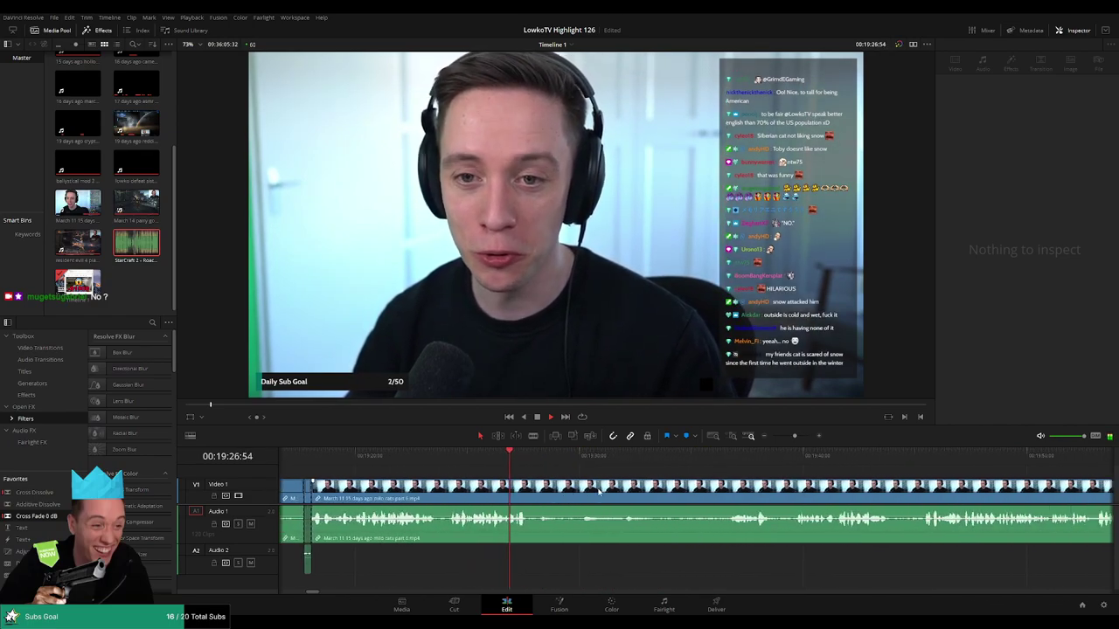
pyautogui.press('b')
pyautogui.click(556, 499)
pyautogui.click(731, 464)
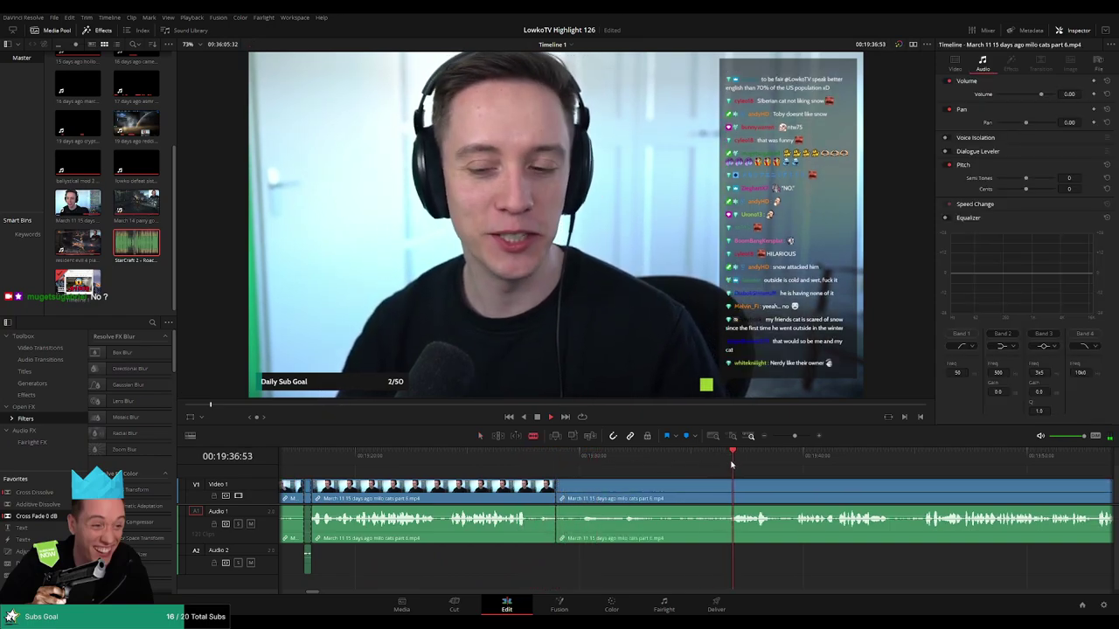
pyautogui.press('Delete')
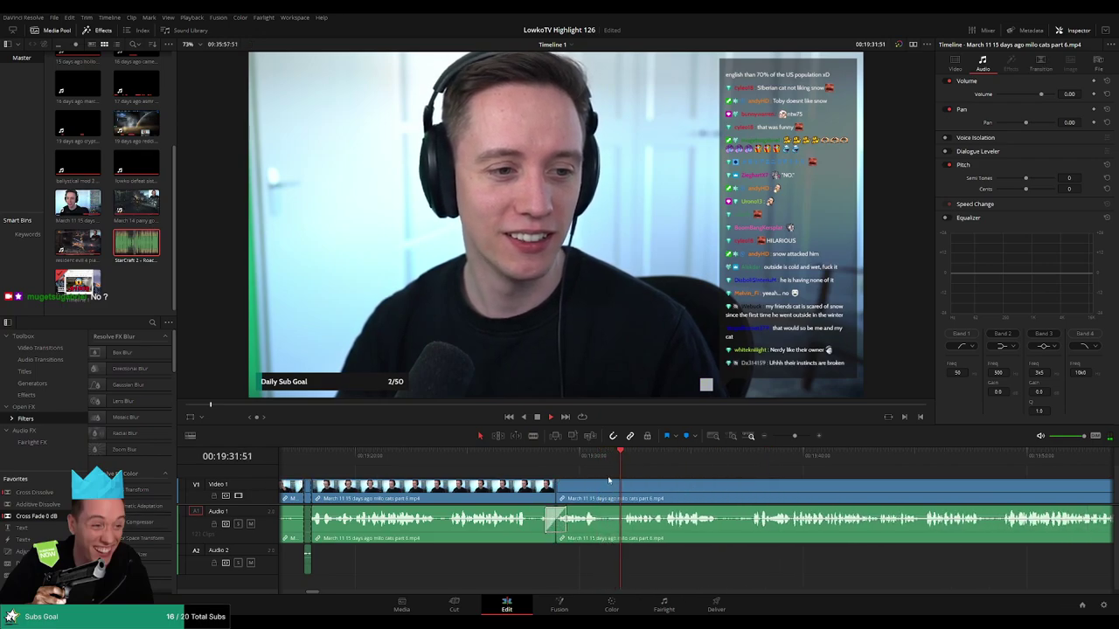
pyautogui.press('a')
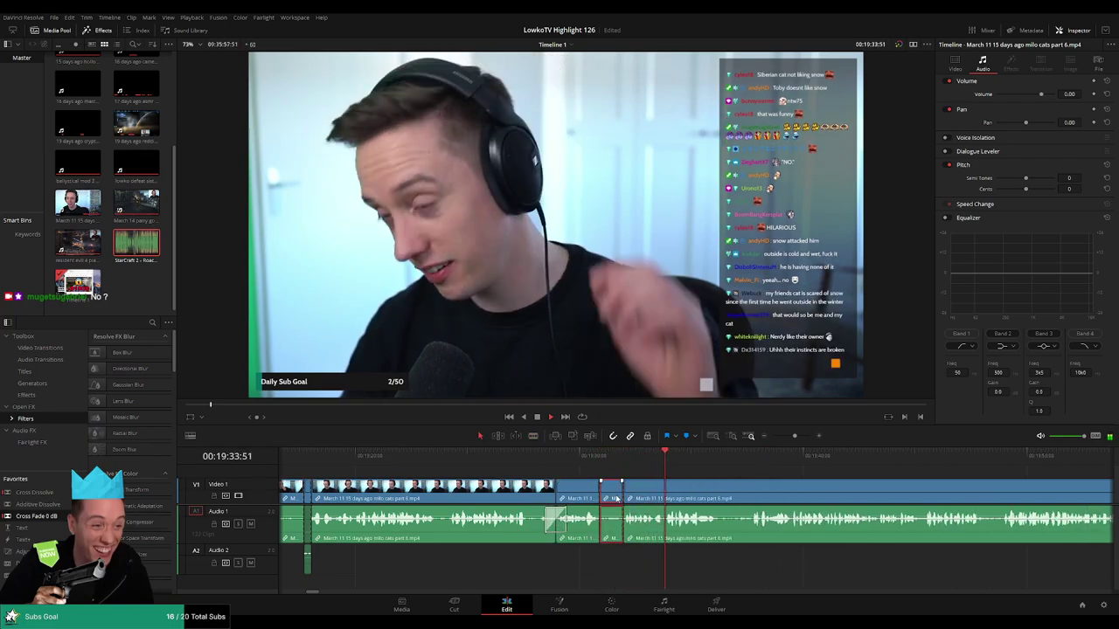
pyautogui.click(611, 498)
pyautogui.press('Delete')
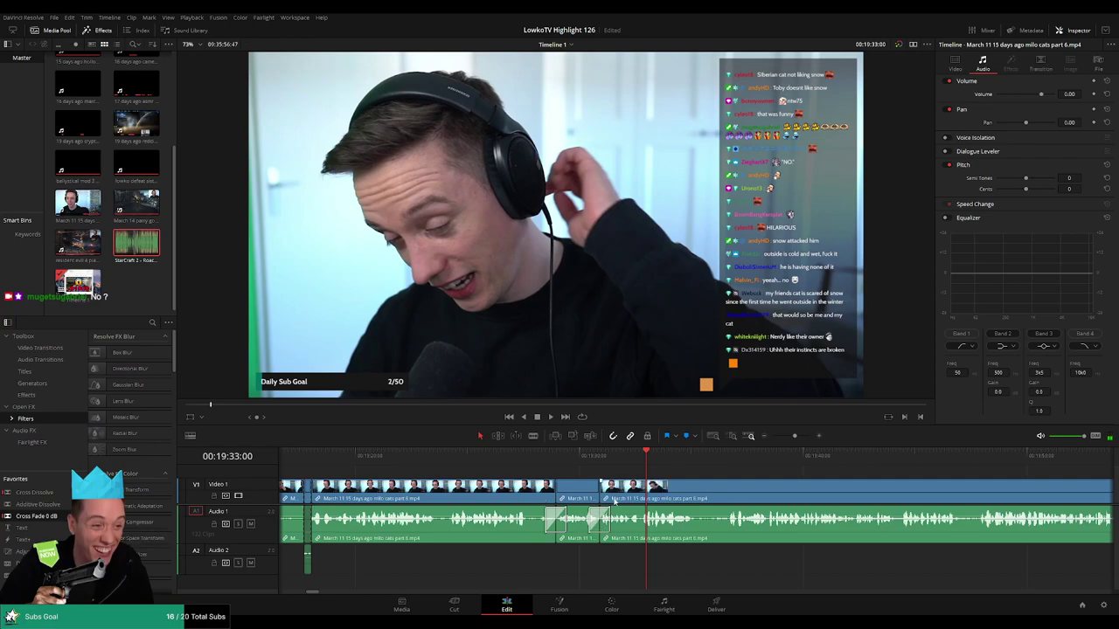
pyautogui.press('space')
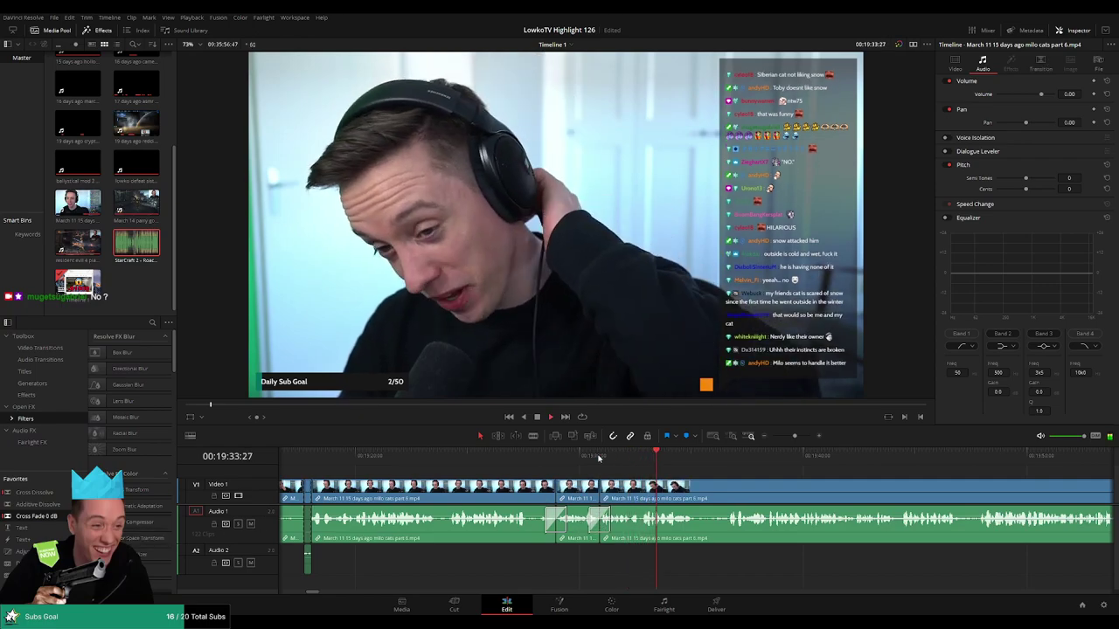
# Cut out another short section of the cats footage with the Blade tool
pyautogui.hscroll(3, 715, 481)
pyautogui.press('b')
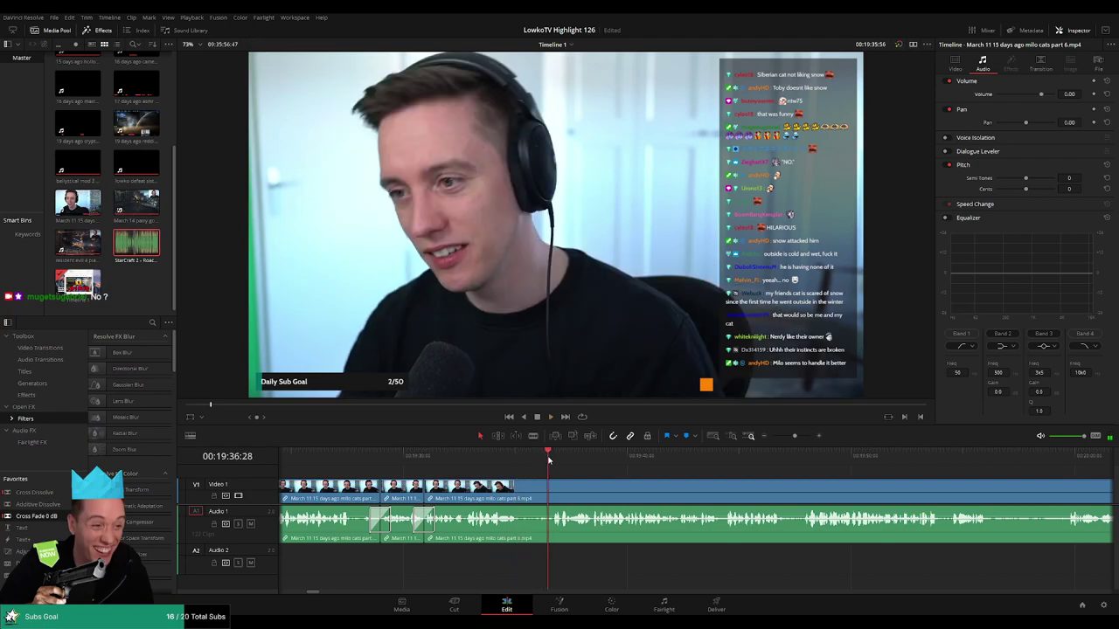
pyautogui.click(519, 510)
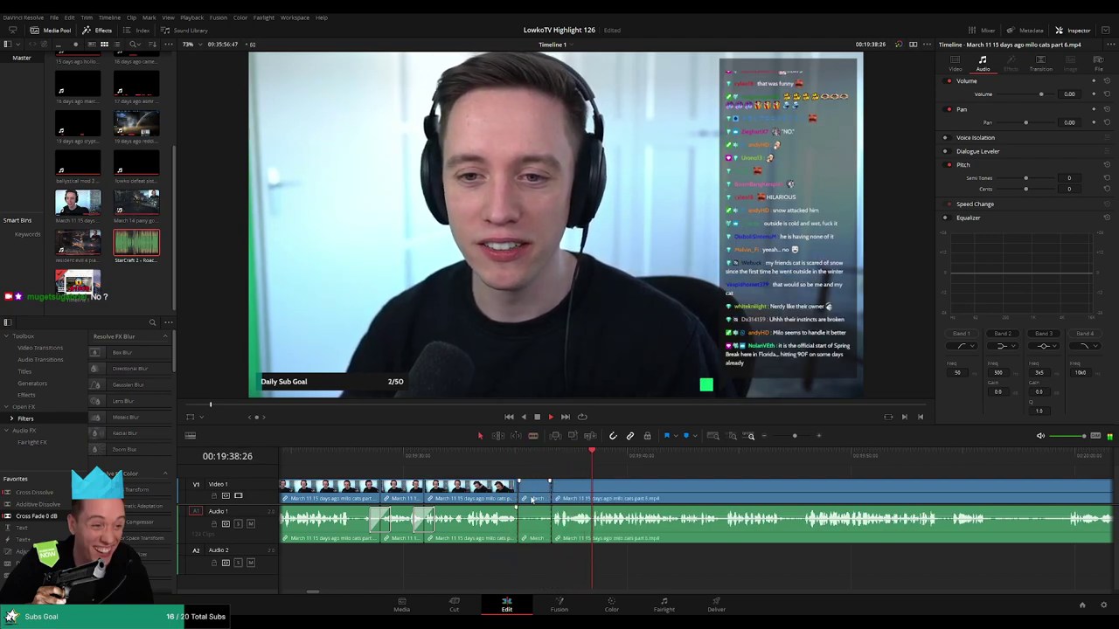
pyautogui.press('Delete')
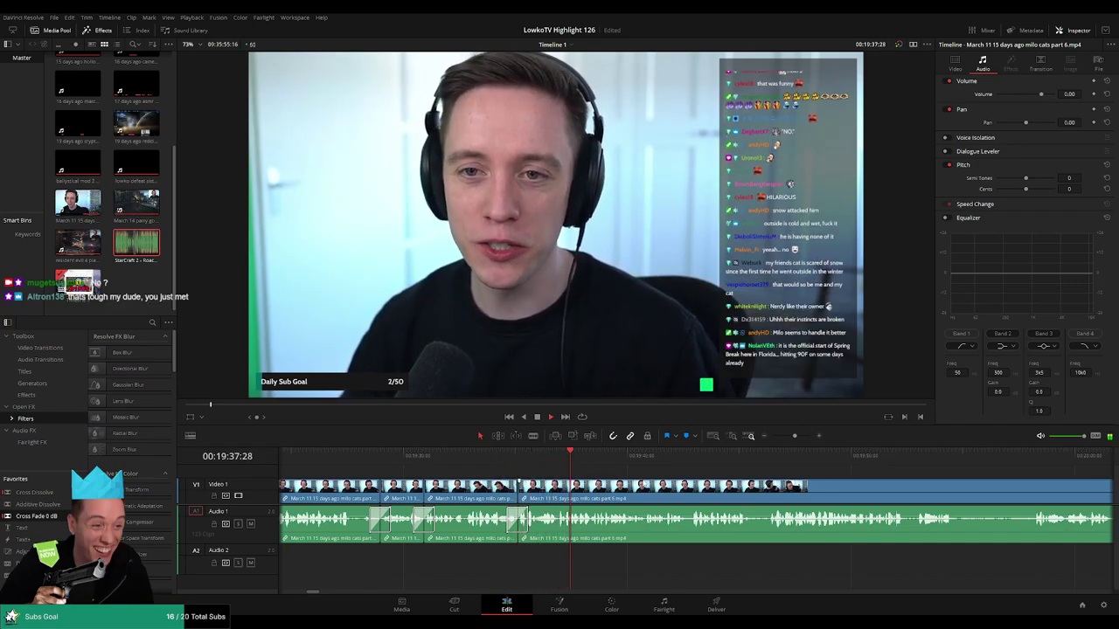
# Make the first split in the clip near 00:19:41
pyautogui.hscroll(3, 732, 504)
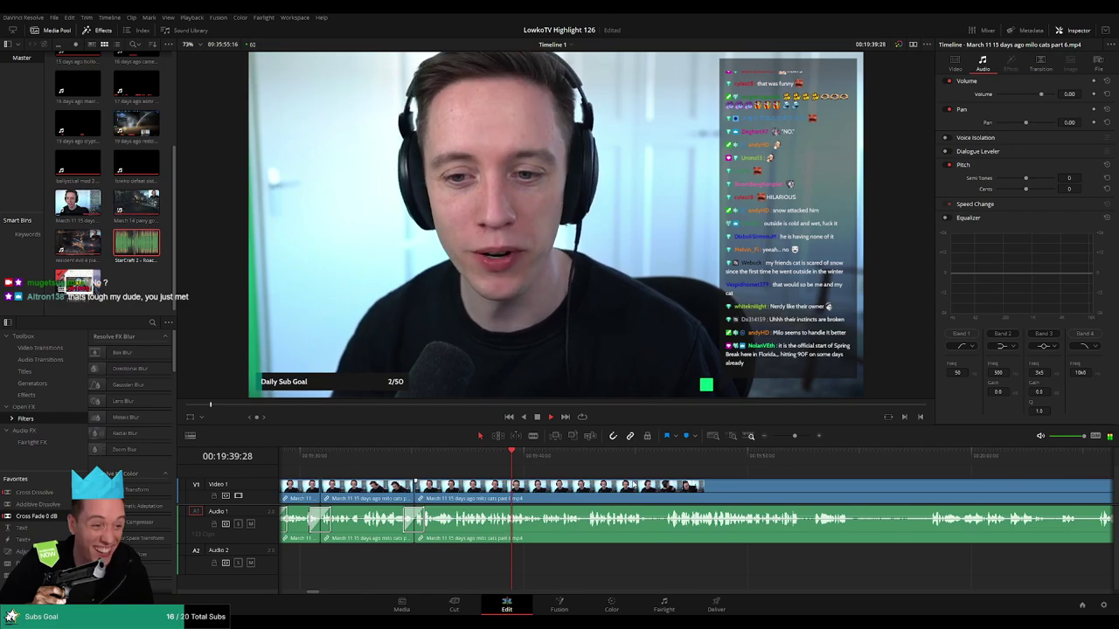
pyautogui.hscroll(3, 597, 483)
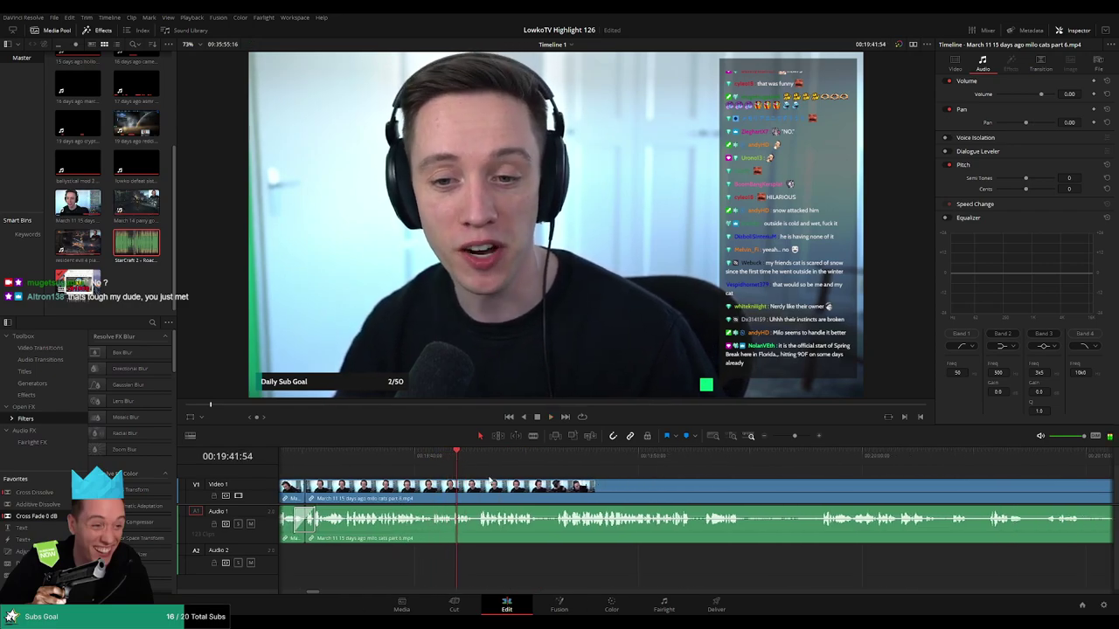
pyautogui.scroll(2, 727, 487)
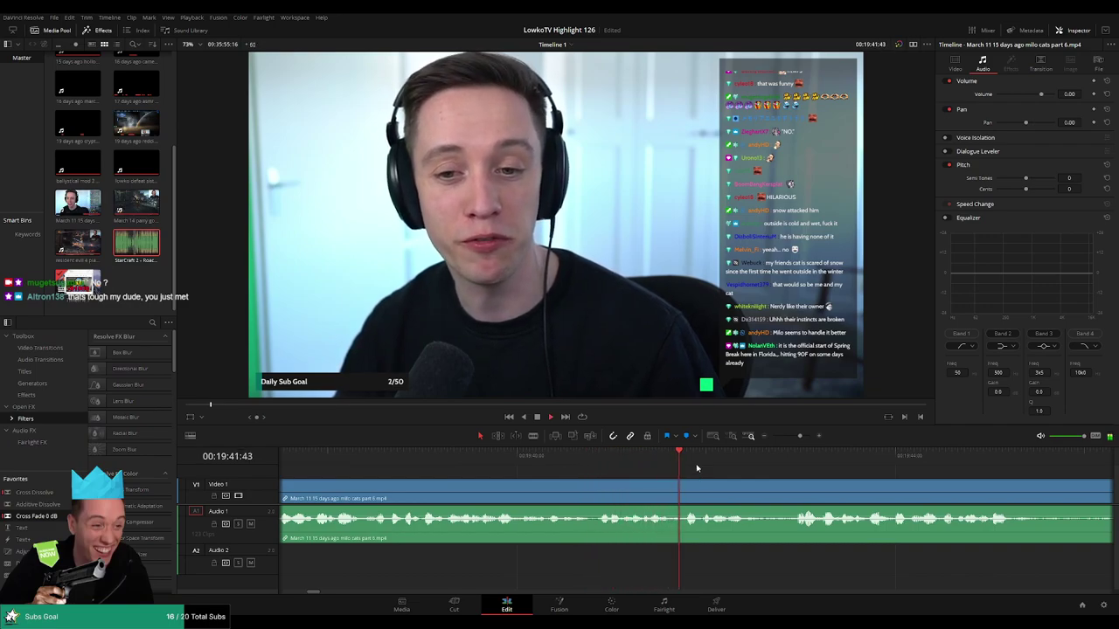
pyautogui.press('b')
pyautogui.click(680, 488)
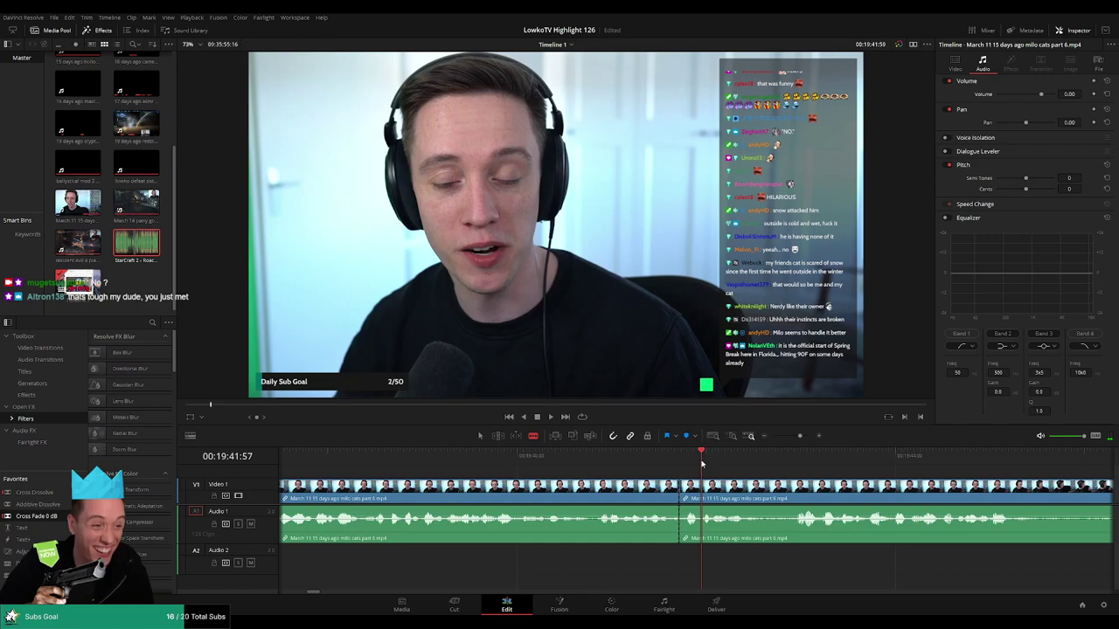
# Make the second split near 00:19:41 and fit a shortened Roach Quotes clip on Audio 2 there
pyautogui.click(701, 489)
pyautogui.press('a')
pyautogui.moveTo(136, 245); pyautogui.dragTo(677, 568)
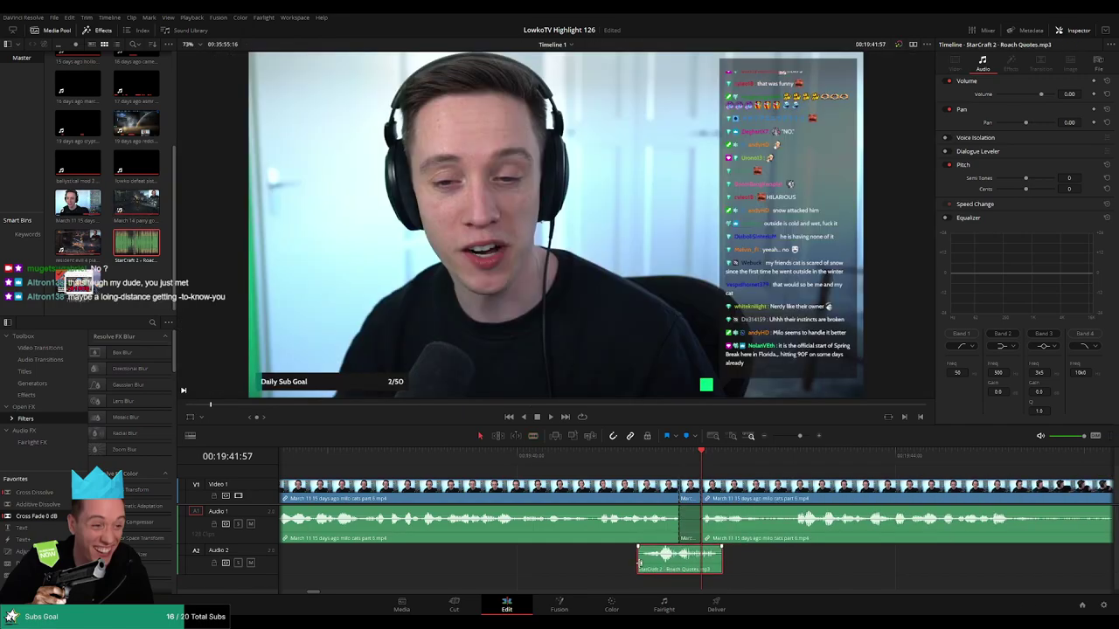
pyautogui.moveTo(639, 563); pyautogui.dragTo(700, 560)
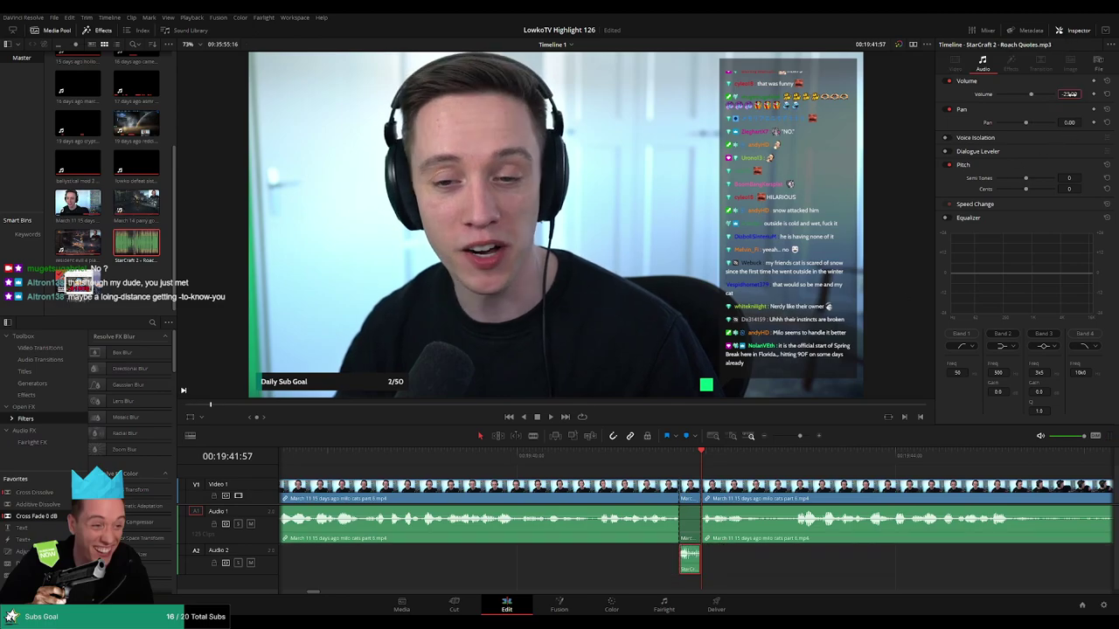
pyautogui.press('space')
pyautogui.scroll(-3, 800, 557)
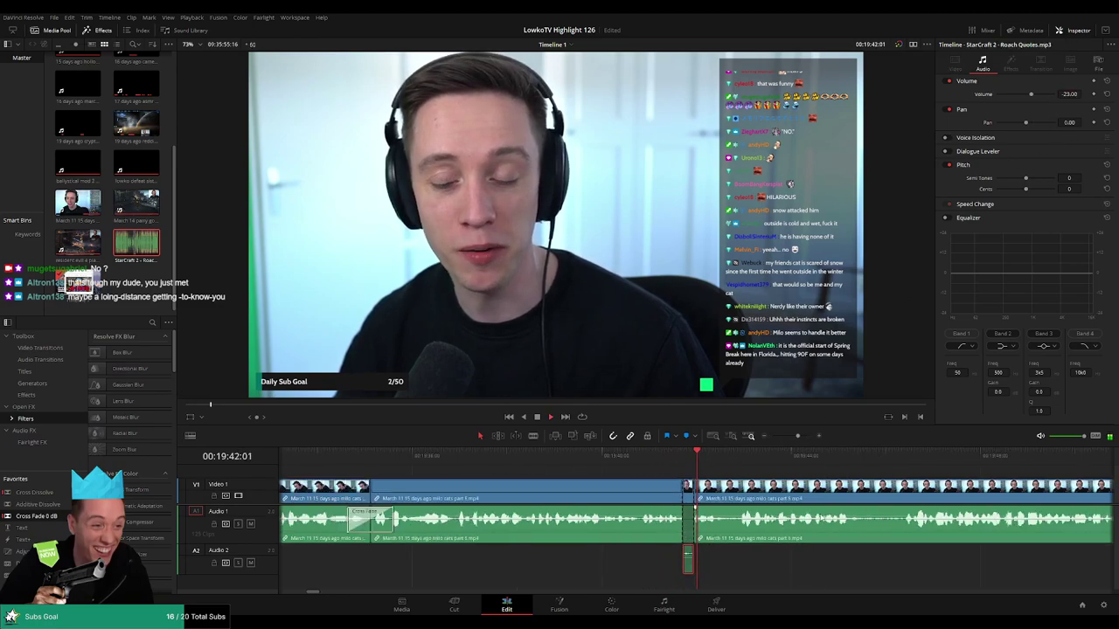
pyautogui.click(797, 547)
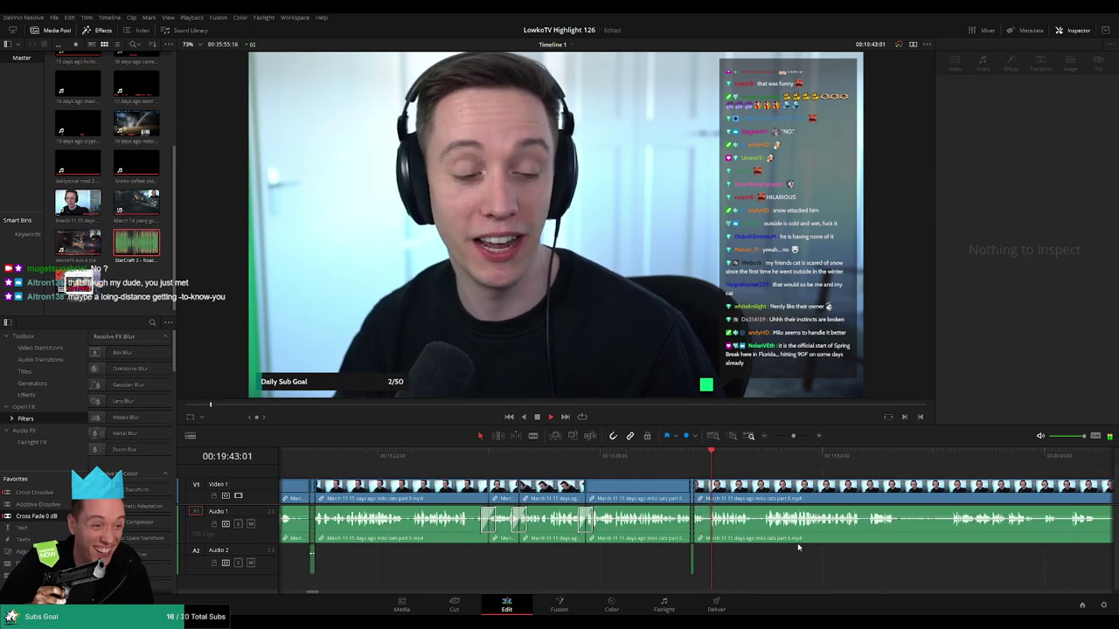
# Blade the milo cats clip near 00:19:44 and place another Roach Quotes clip on Audio 2
pyautogui.scroll(2, 751, 489)
pyautogui.click(750, 489)
pyautogui.click(542, 457)
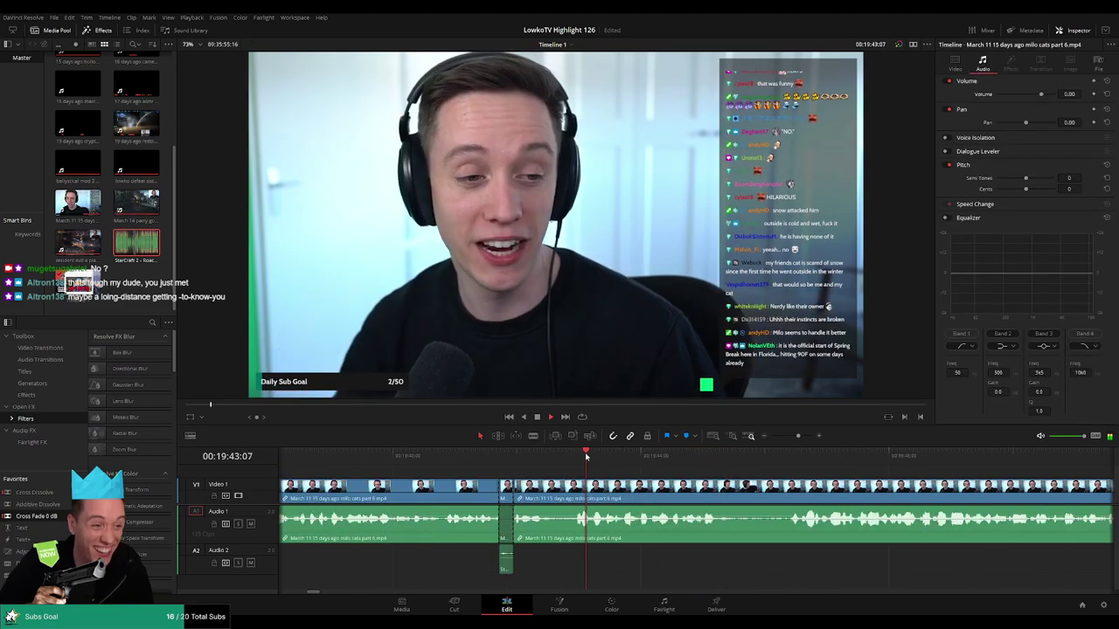
pyautogui.click(614, 456)
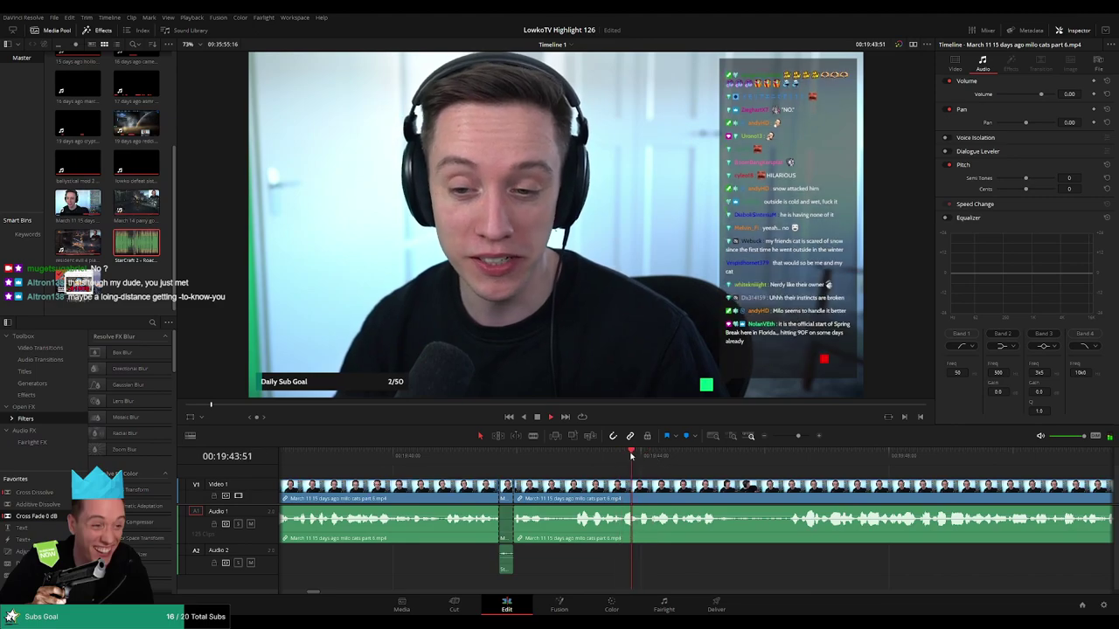
pyautogui.press('space')
pyautogui.press('b')
pyautogui.click(639, 489)
pyautogui.press('space')
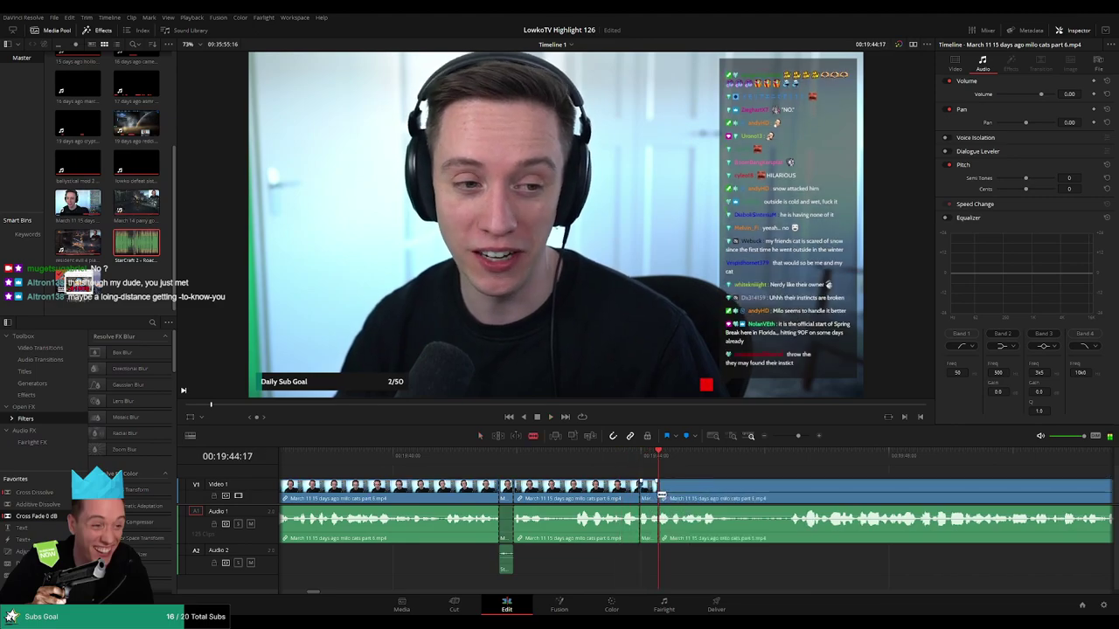
pyautogui.moveTo(135, 243)
pyautogui.mouseDown()
pyautogui.moveTo(671, 568)
pyautogui.moveTo(652, 566)
pyautogui.mouseUp()
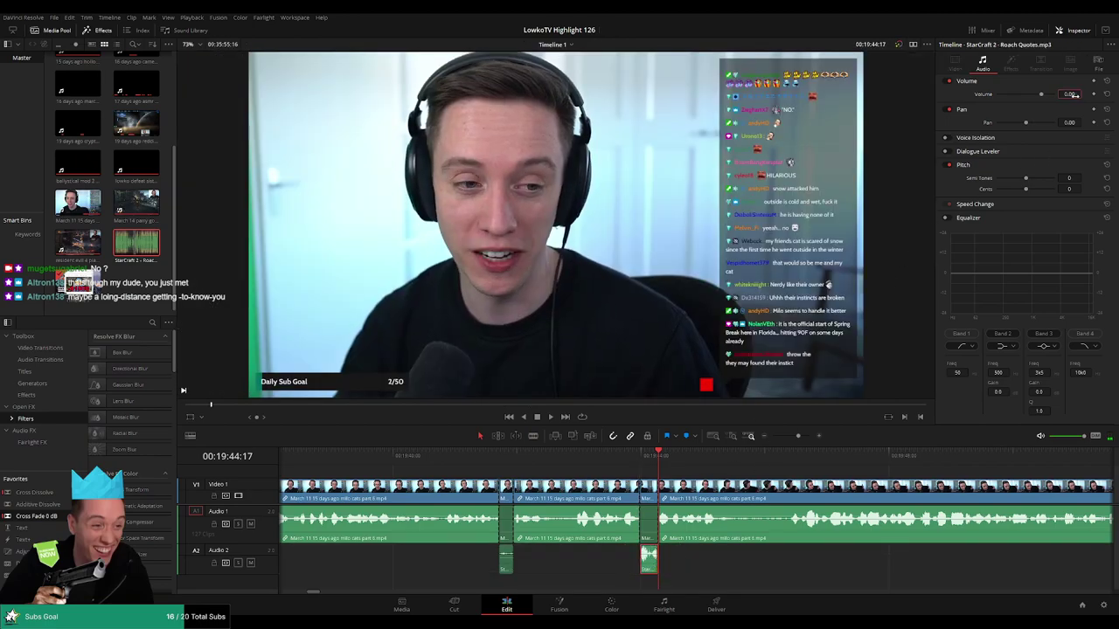
pyautogui.press('space')
# Blade both ends of the first unwanted stretch of cats footage and ripple-delete it
pyautogui.click(813, 552)
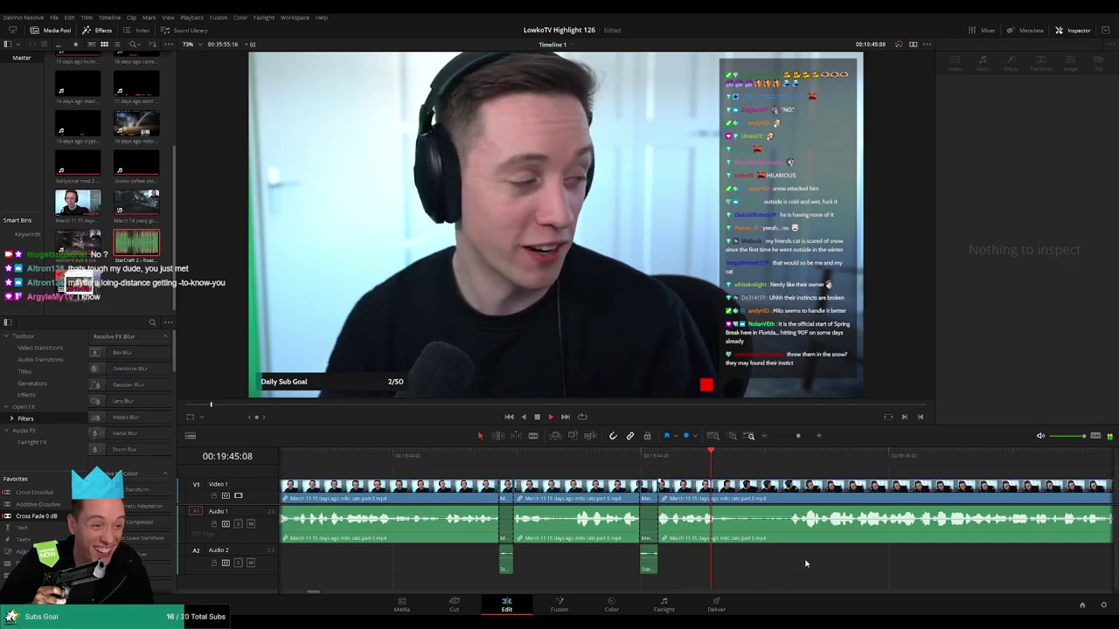
pyautogui.scroll(-2, 813, 551)
pyautogui.hscroll(3, 703, 497)
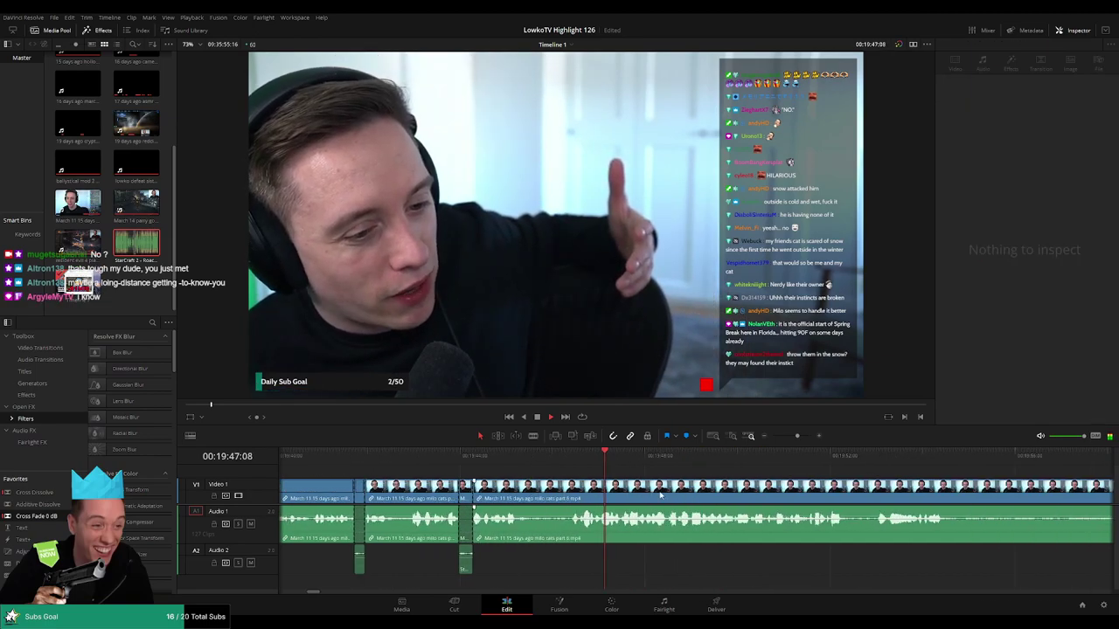
pyautogui.hscroll(1, 704, 497)
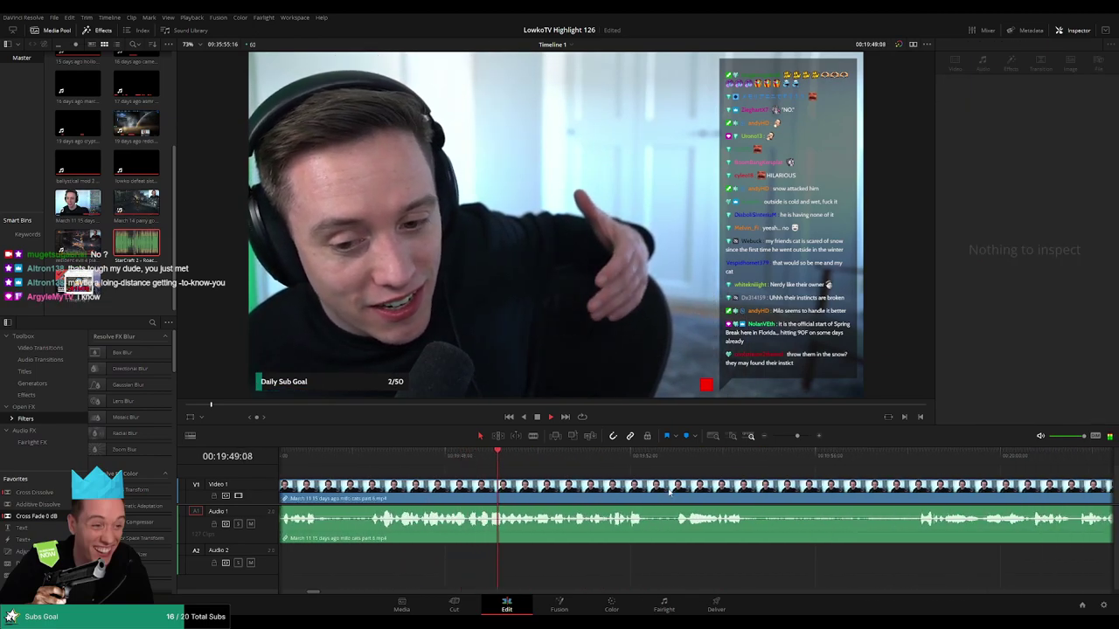
pyautogui.hscroll(1, 734, 495)
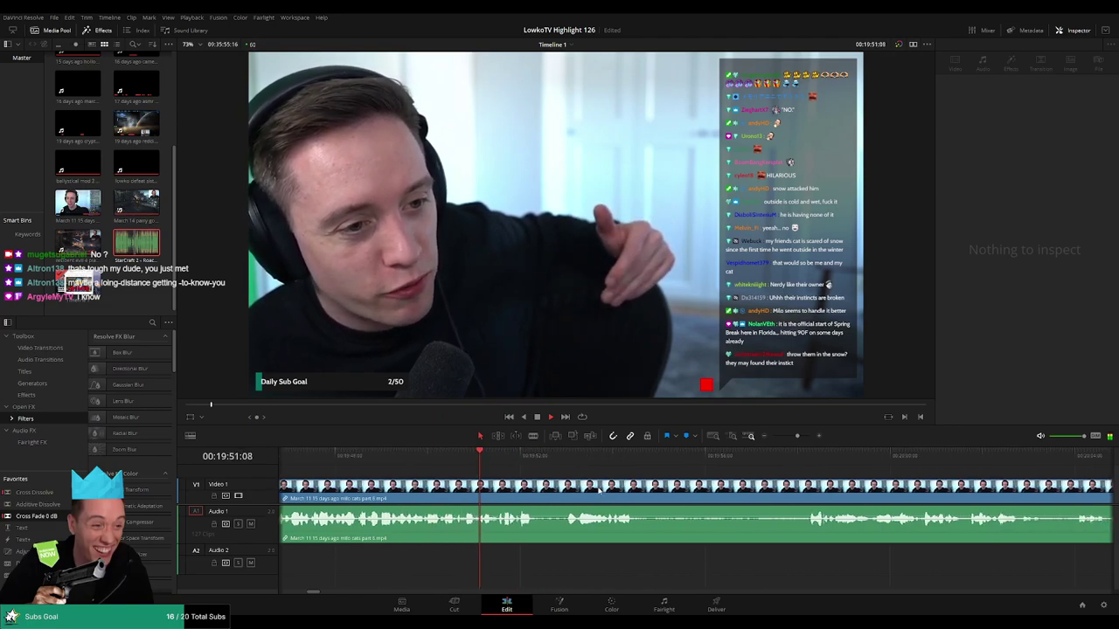
pyautogui.hscroll(2, 716, 488)
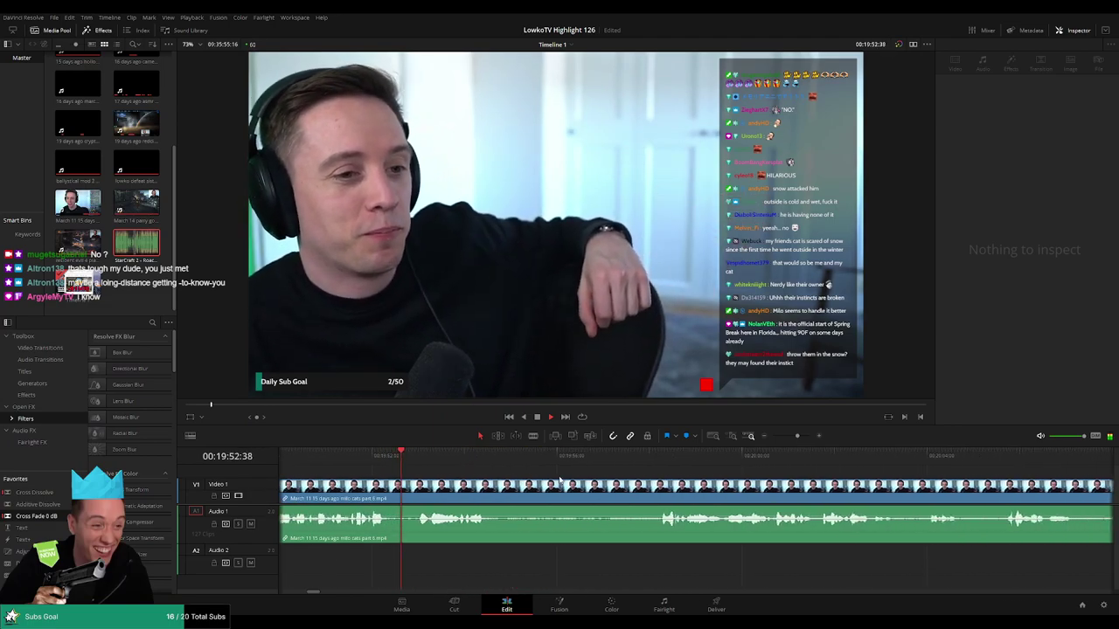
pyautogui.press('b')
pyautogui.click(495, 486)
pyautogui.click(658, 488)
pyautogui.press('a')
pyautogui.click(613, 492)
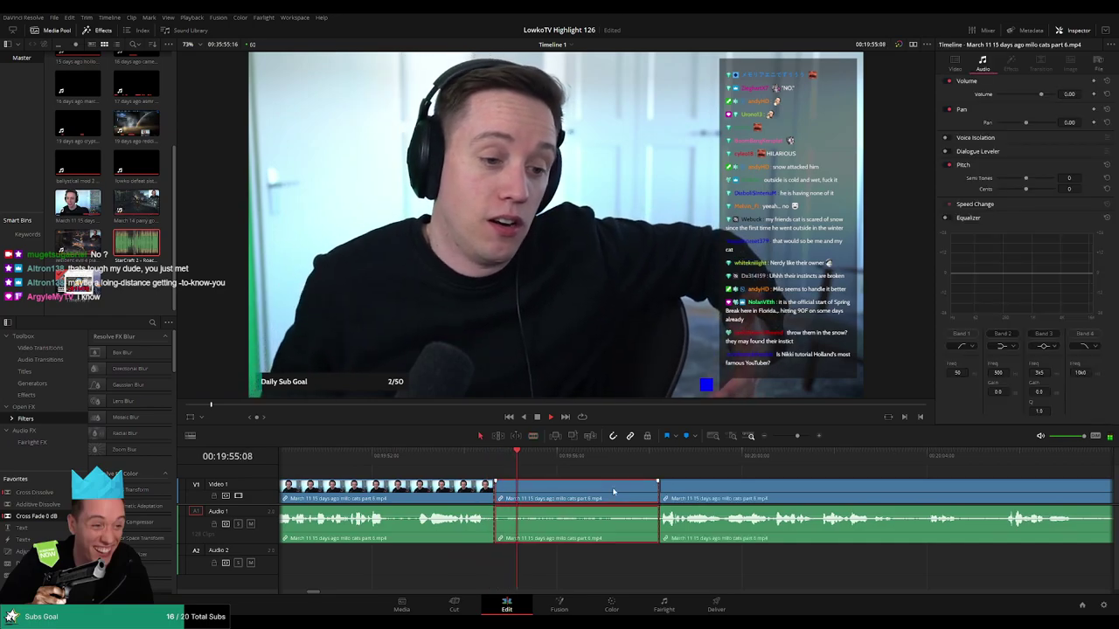
pyautogui.press('Delete')
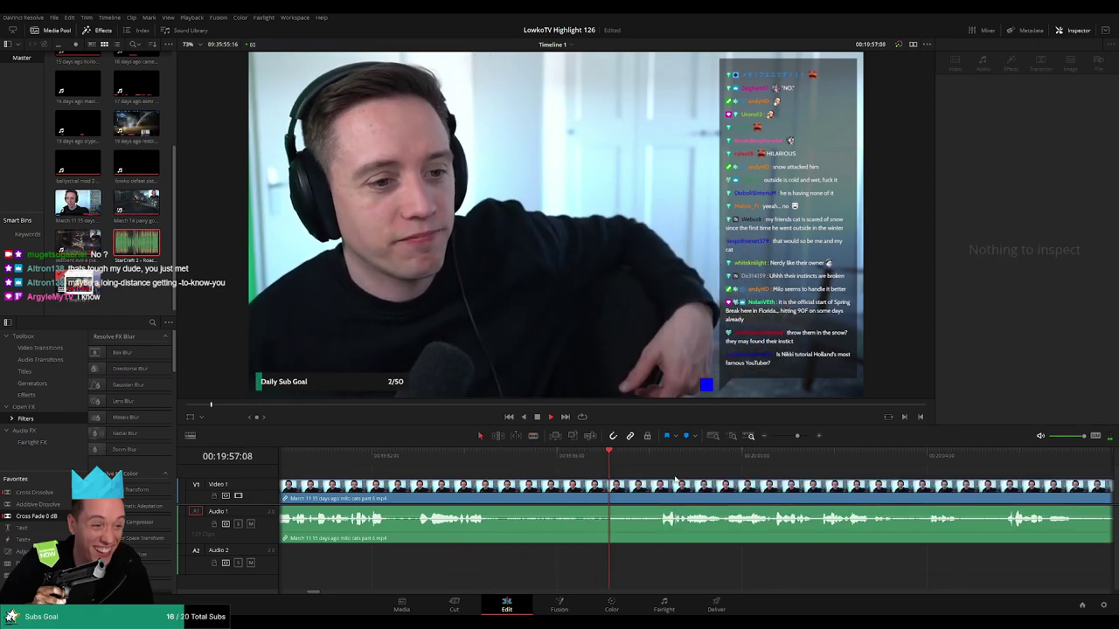
# Cut off a second short unwanted stretch, ripple-delete it, and play back the tightened cut
pyautogui.press('b')
pyautogui.click(608, 488)
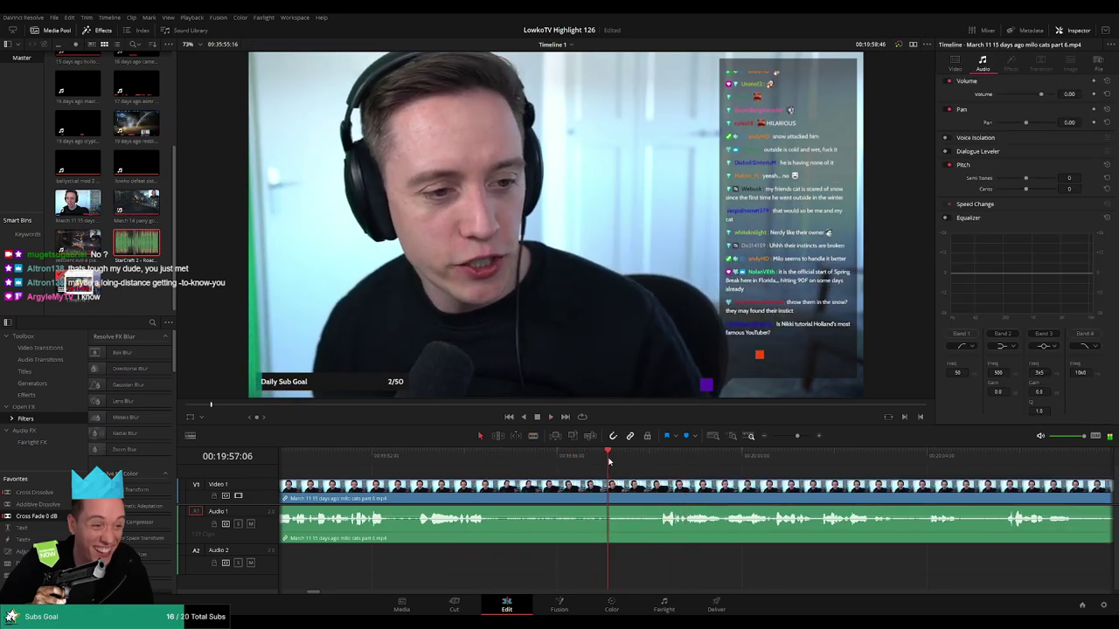
pyautogui.press('a')
pyautogui.click(634, 490)
pyautogui.press('Delete')
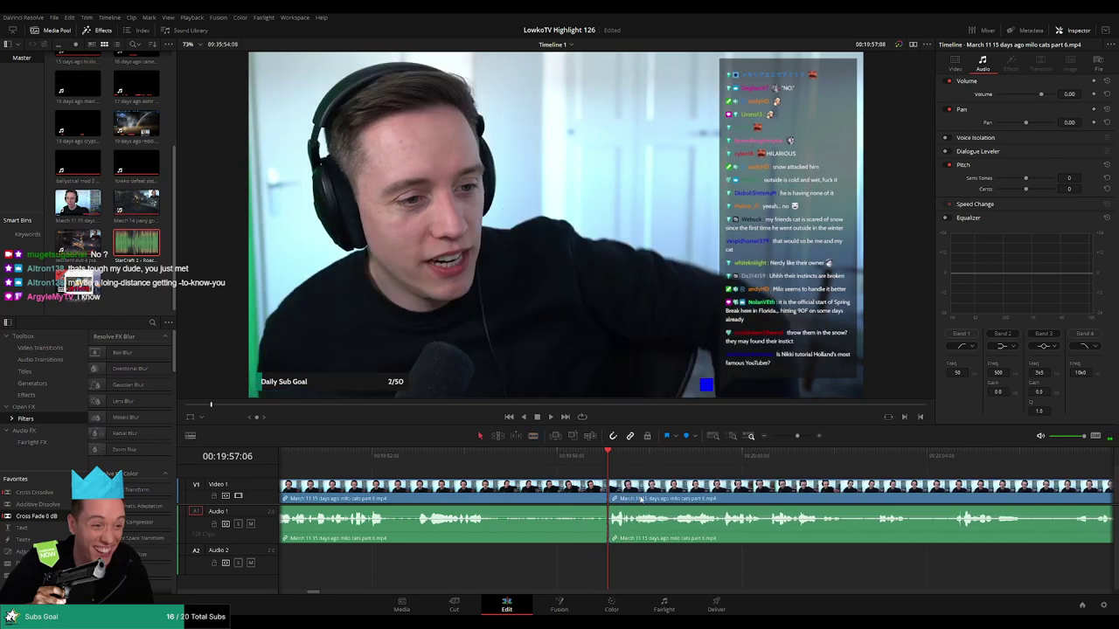
pyautogui.click(587, 457)
pyautogui.press('space')
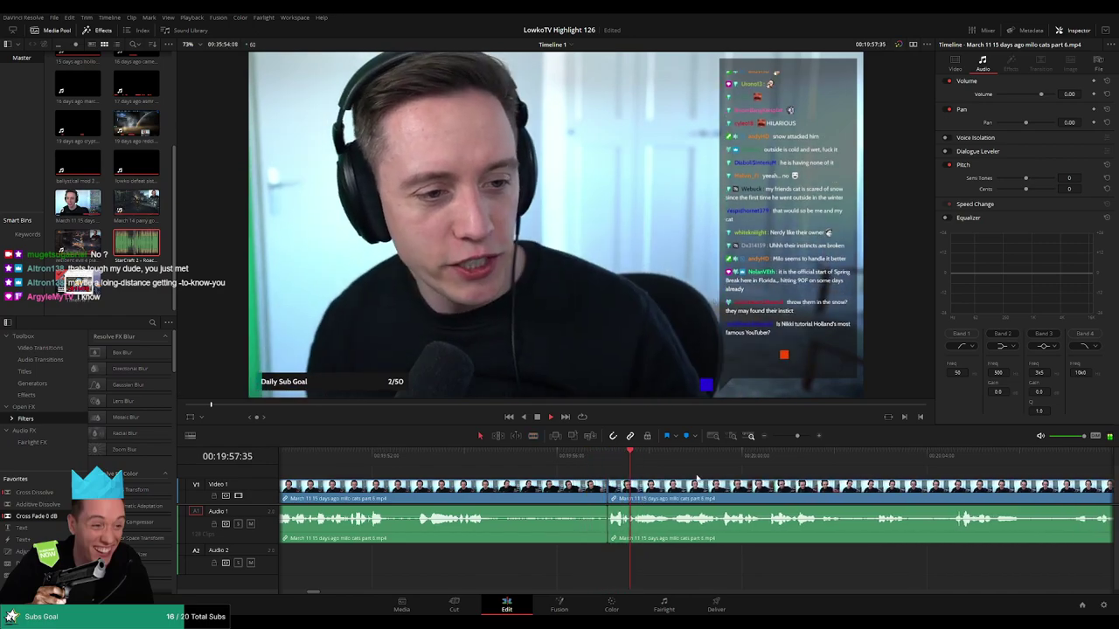
# Scrub ahead through the footage past 00:21:00 to about 00:23:48
pyautogui.hscroll(3, 600, 478)
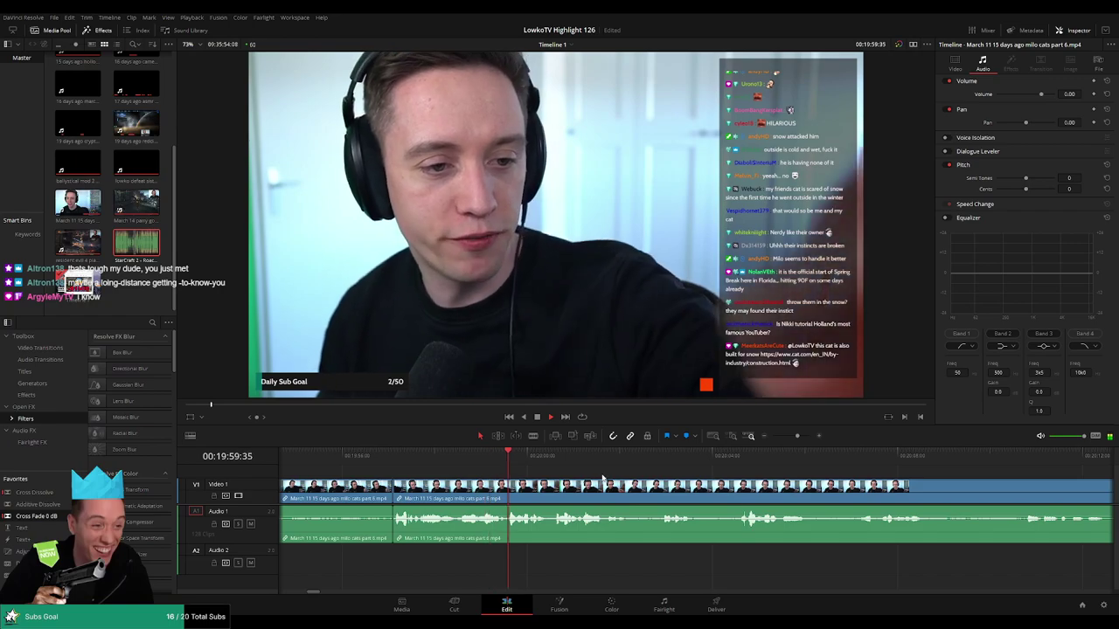
pyautogui.hscroll(-3, 732, 496)
pyautogui.hscroll(2, 733, 496)
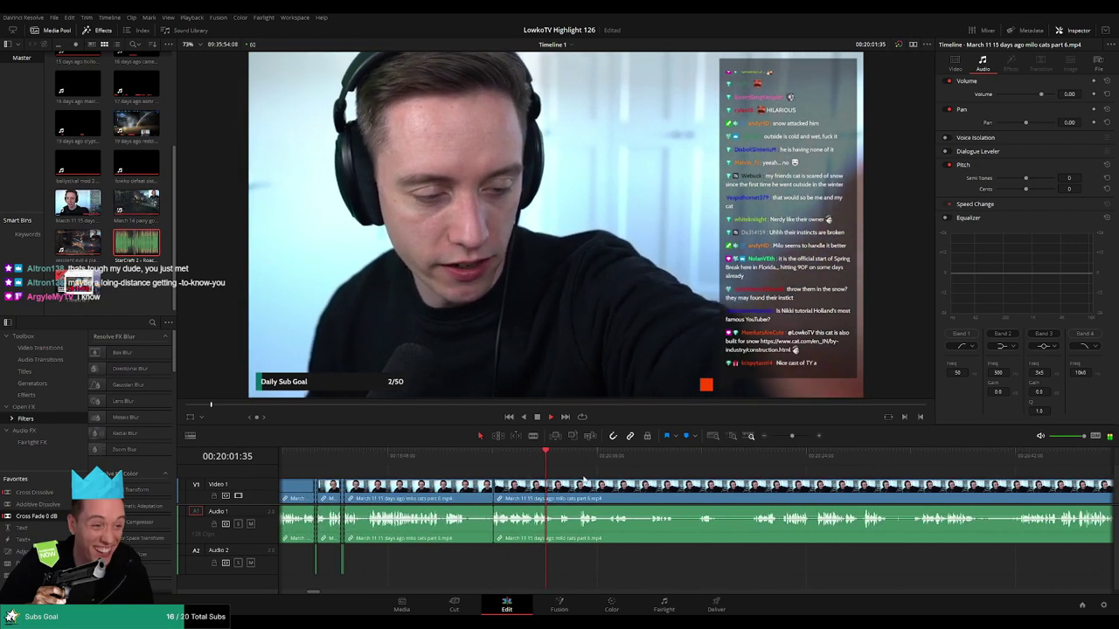
pyautogui.moveTo(581, 461); pyautogui.dragTo(753, 469)
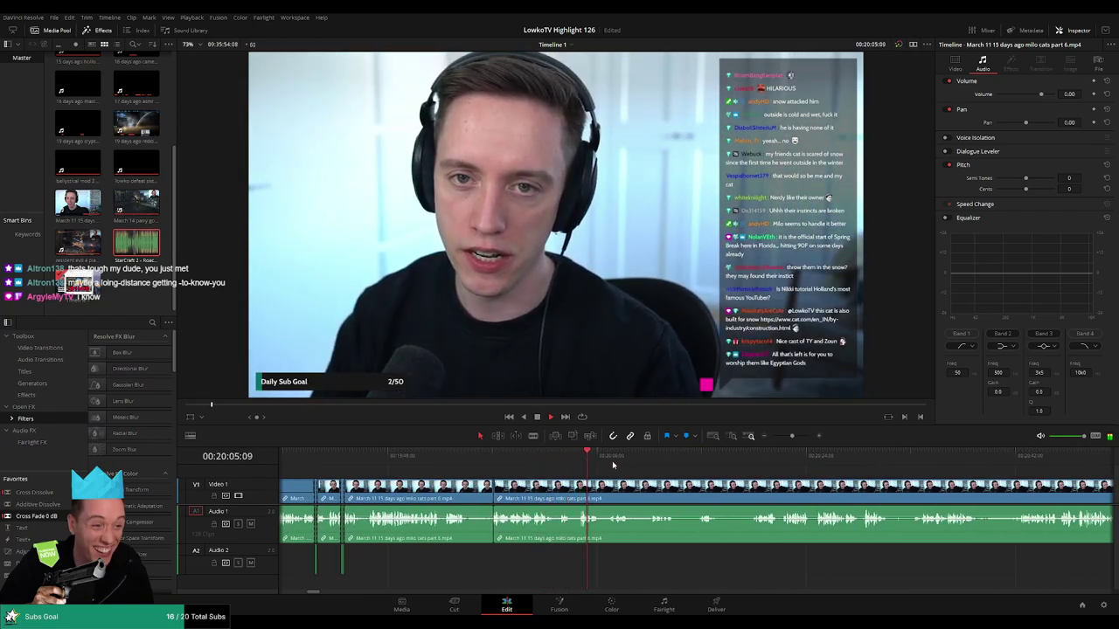
pyautogui.press('space')
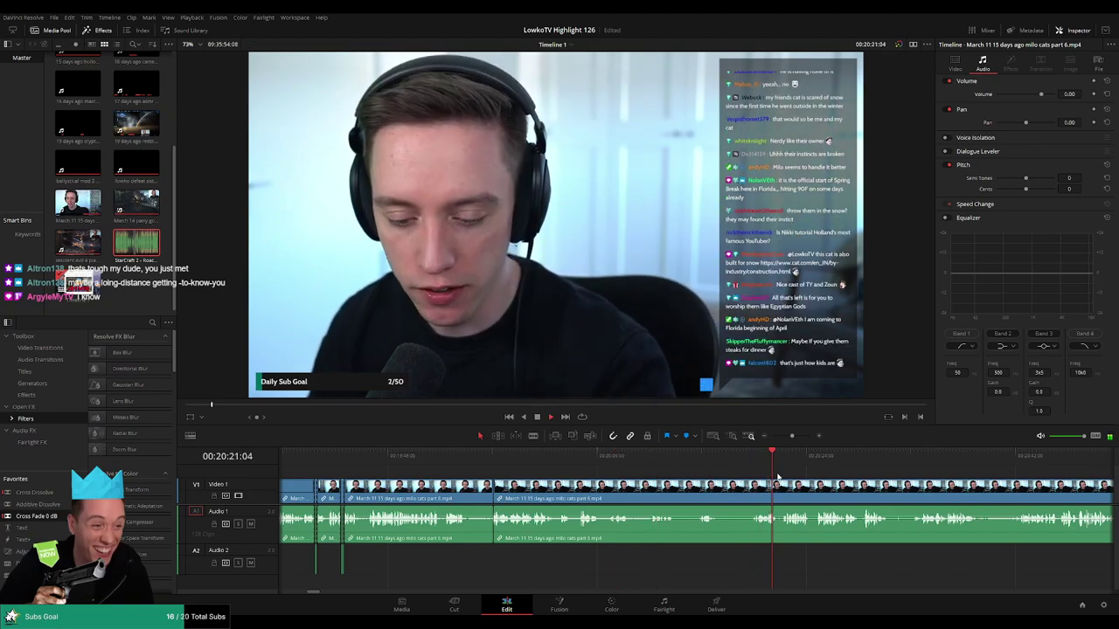
pyautogui.click(993, 464)
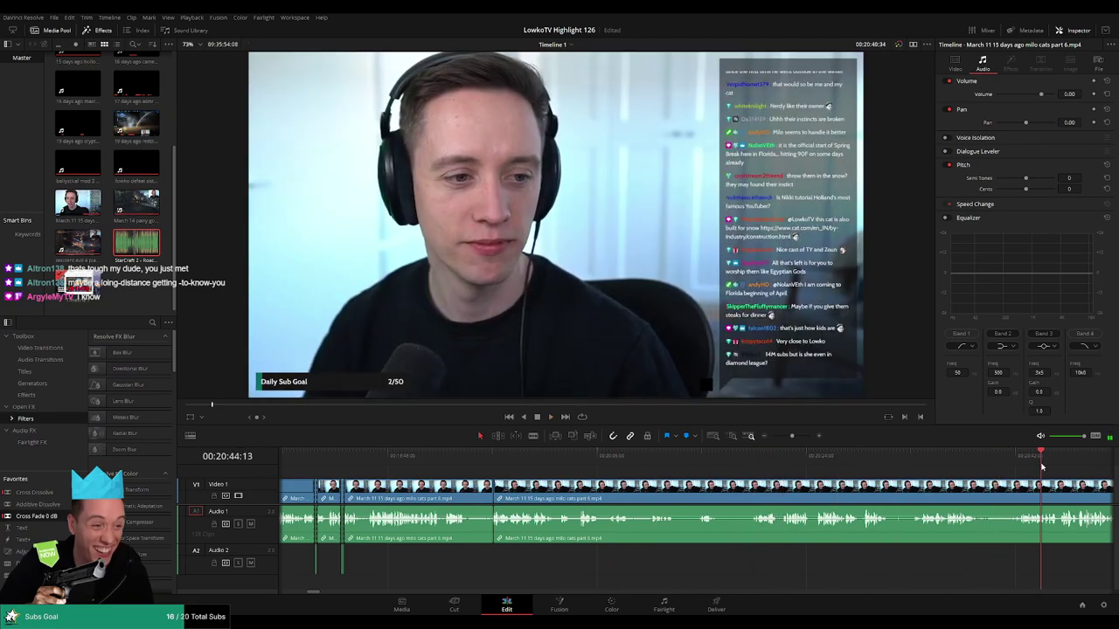
pyautogui.hscroll(5, 804, 488)
pyautogui.scroll(2, 773, 483)
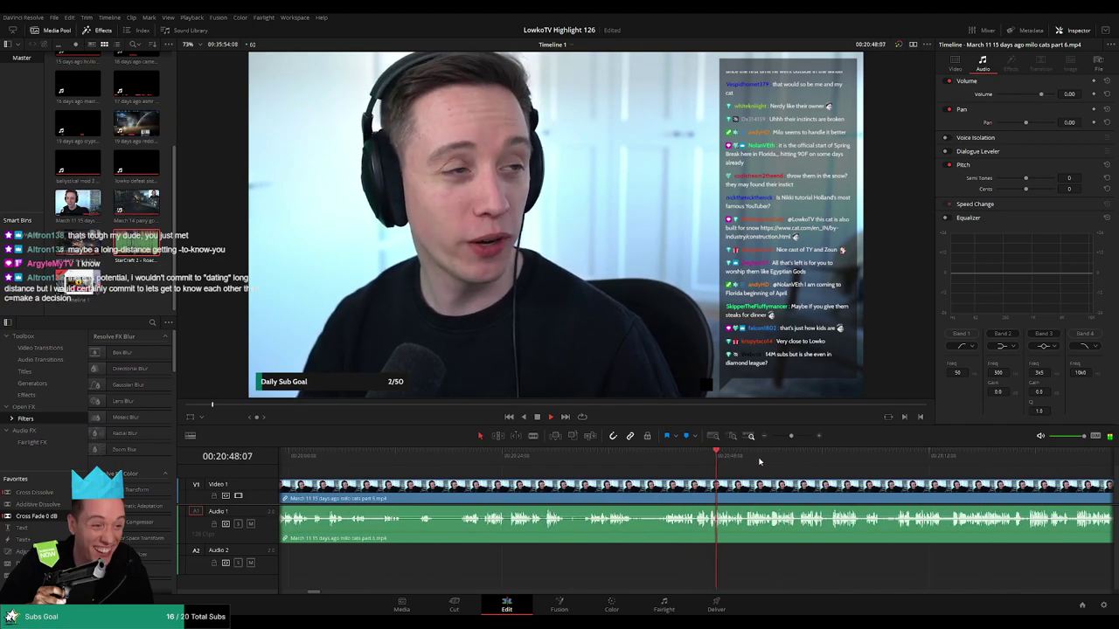
pyautogui.click(821, 457)
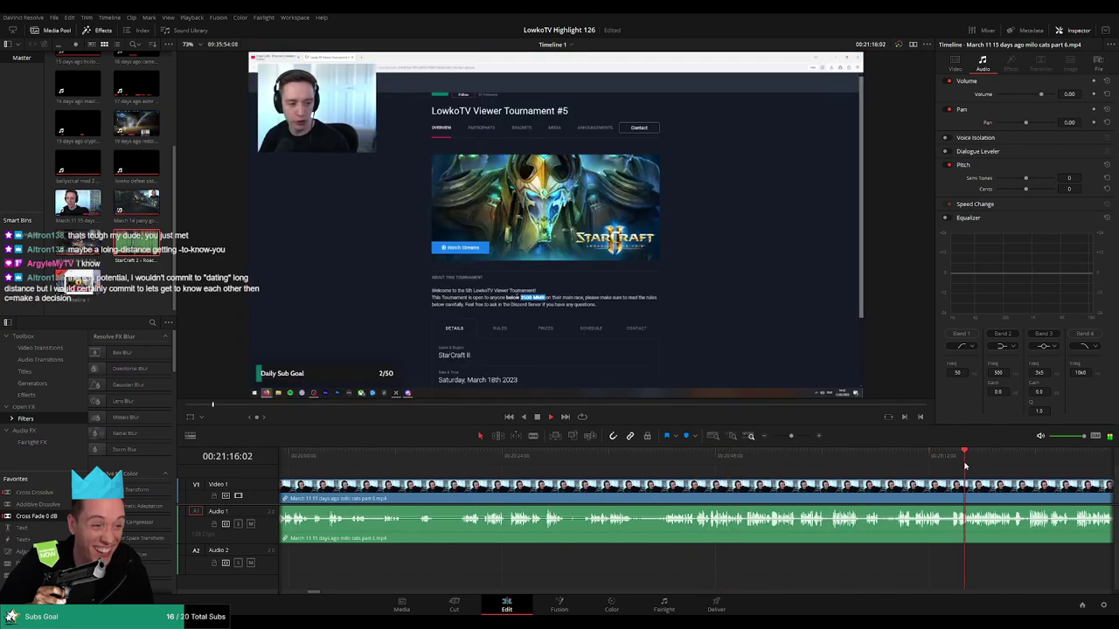
pyautogui.scroll(-1, 787, 493)
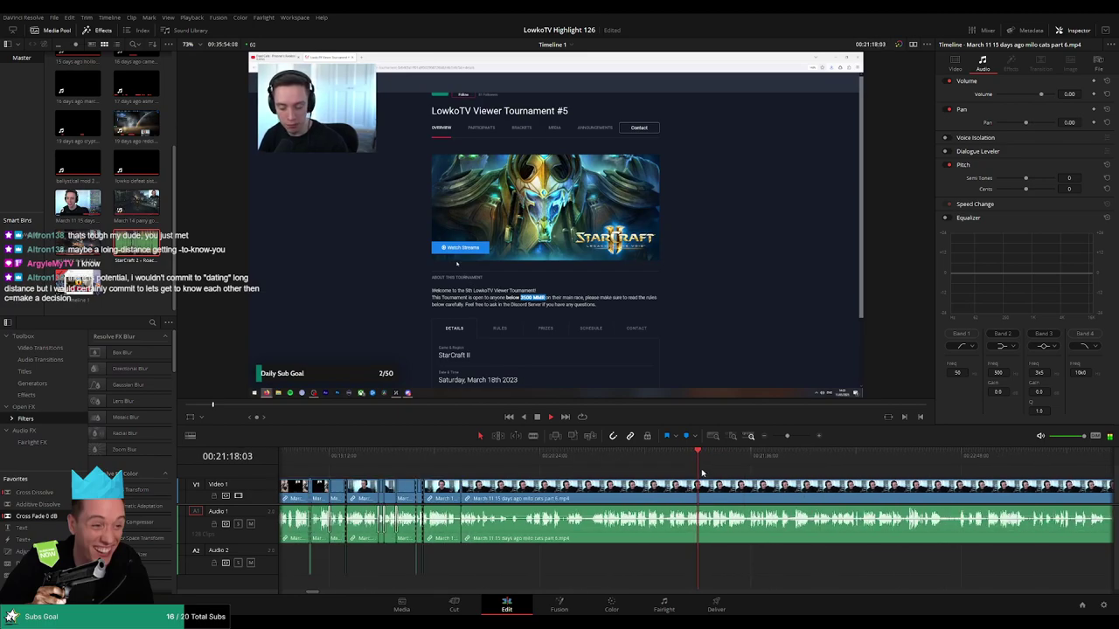
pyautogui.moveTo(734, 457); pyautogui.dragTo(883, 465)
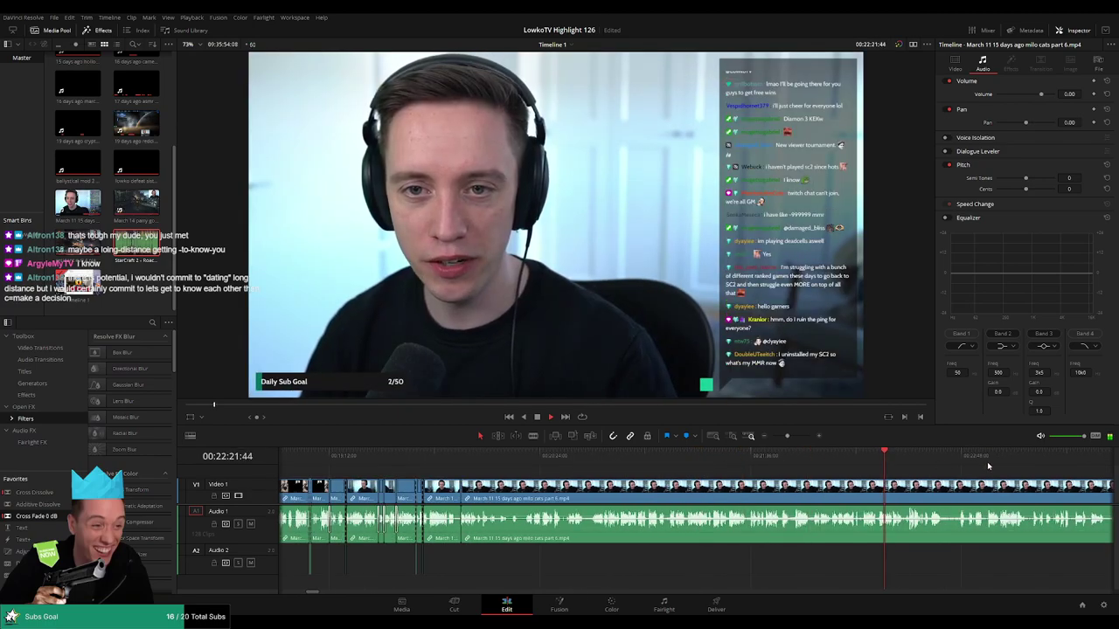
pyautogui.scroll(1, 918, 498)
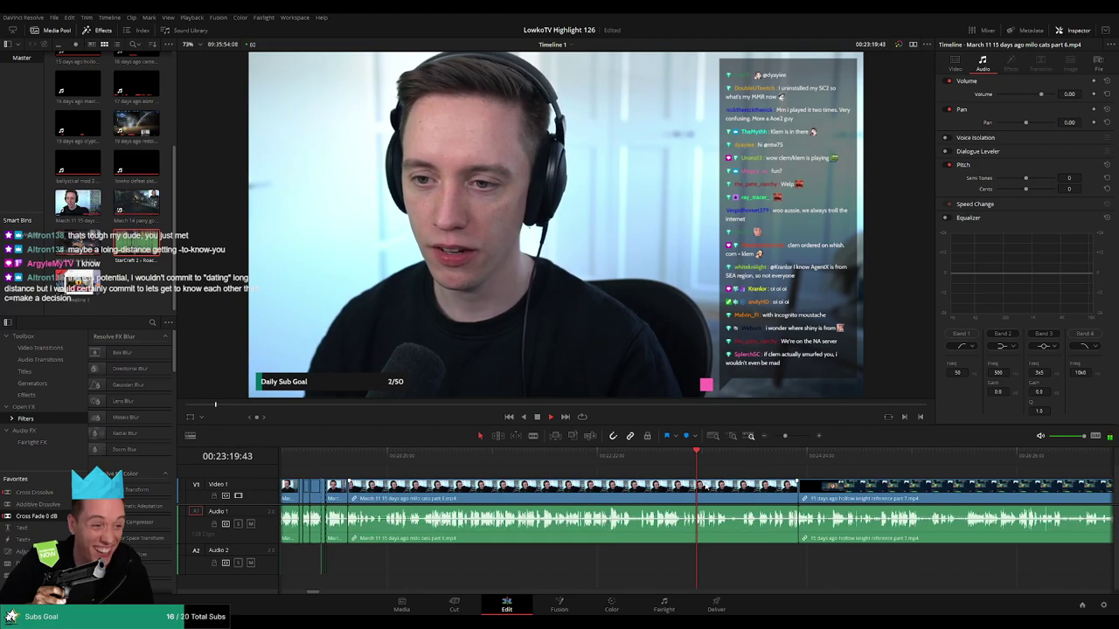
pyautogui.moveTo(729, 456); pyautogui.dragTo(745, 465)
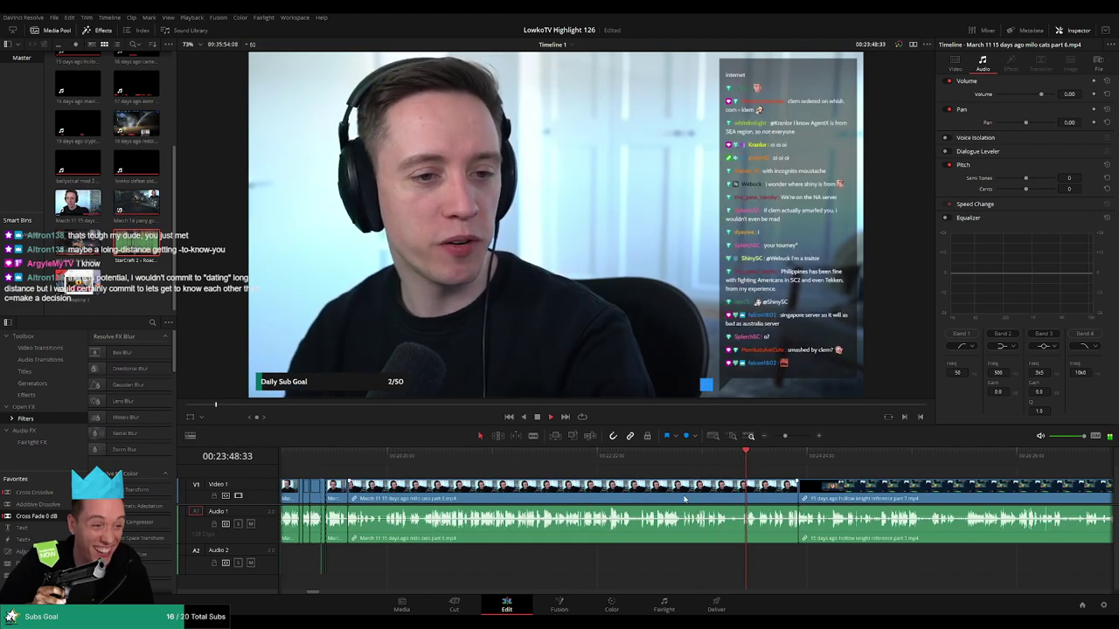
# Ripple delete the leftover milo cats part 6 clip from the timeline
pyautogui.click(643, 500)
pyautogui.press('Delete')
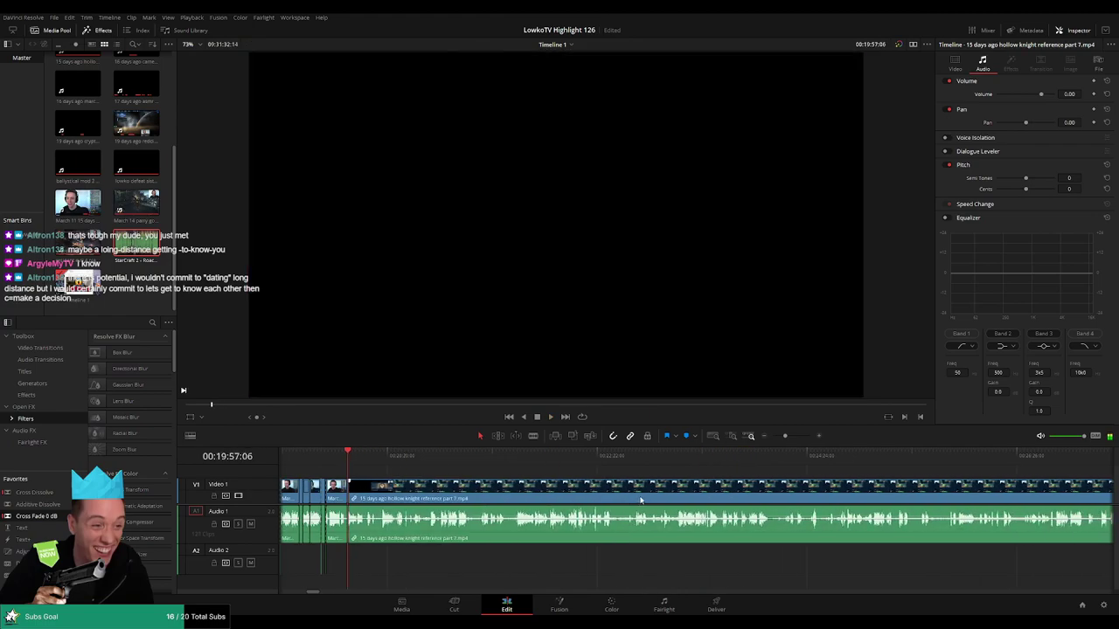
pyautogui.scroll(-2, 444, 472)
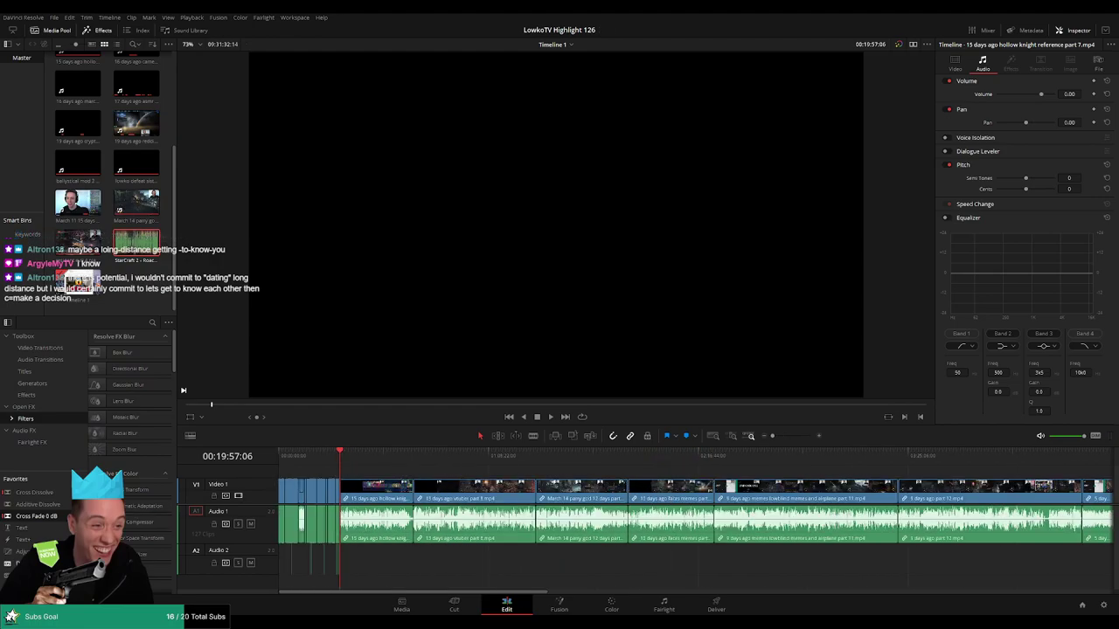
# Go to the timeline's end, which now closes with resident evil 4 part 16 and ballystical mod part 17
pyautogui.press('Left')
pyautogui.hscroll(10, 686, 497)
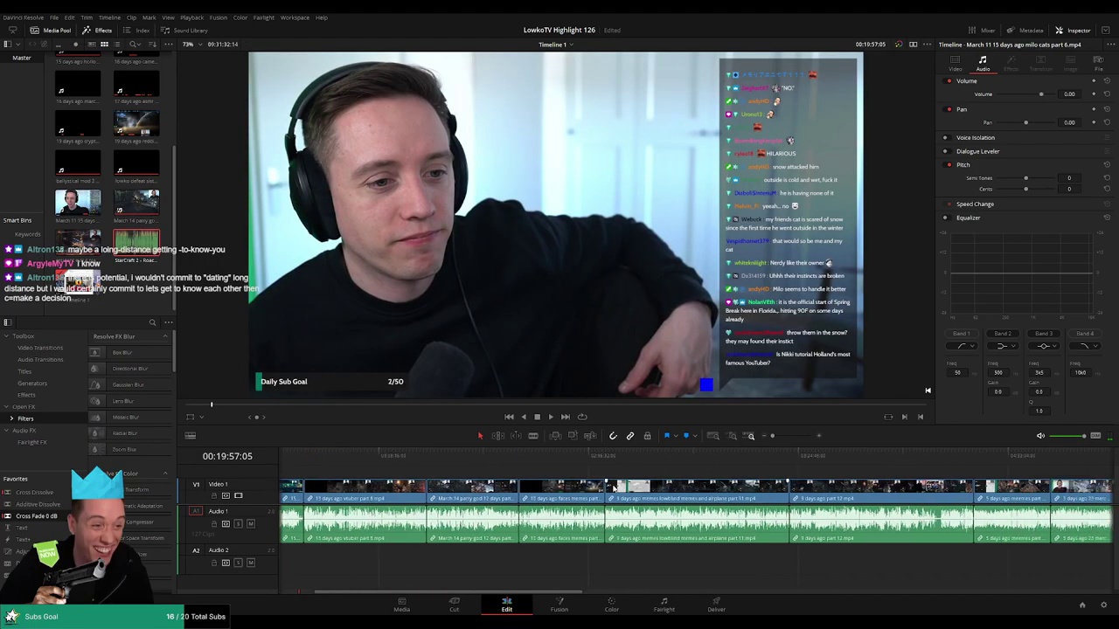
pyautogui.hscroll(3, 686, 497)
pyautogui.click(809, 476)
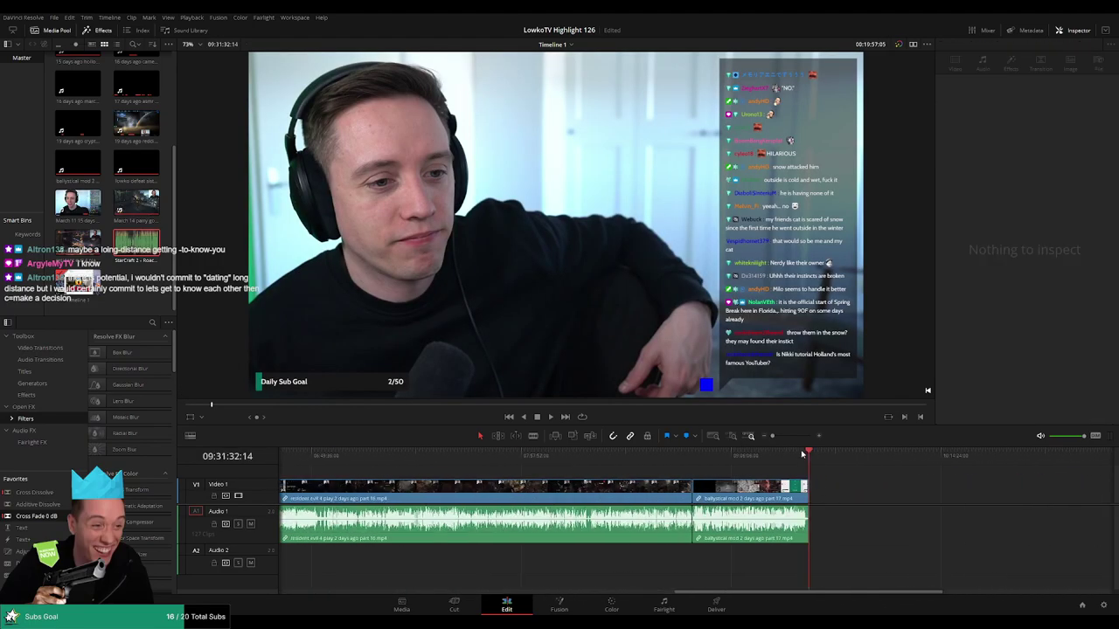